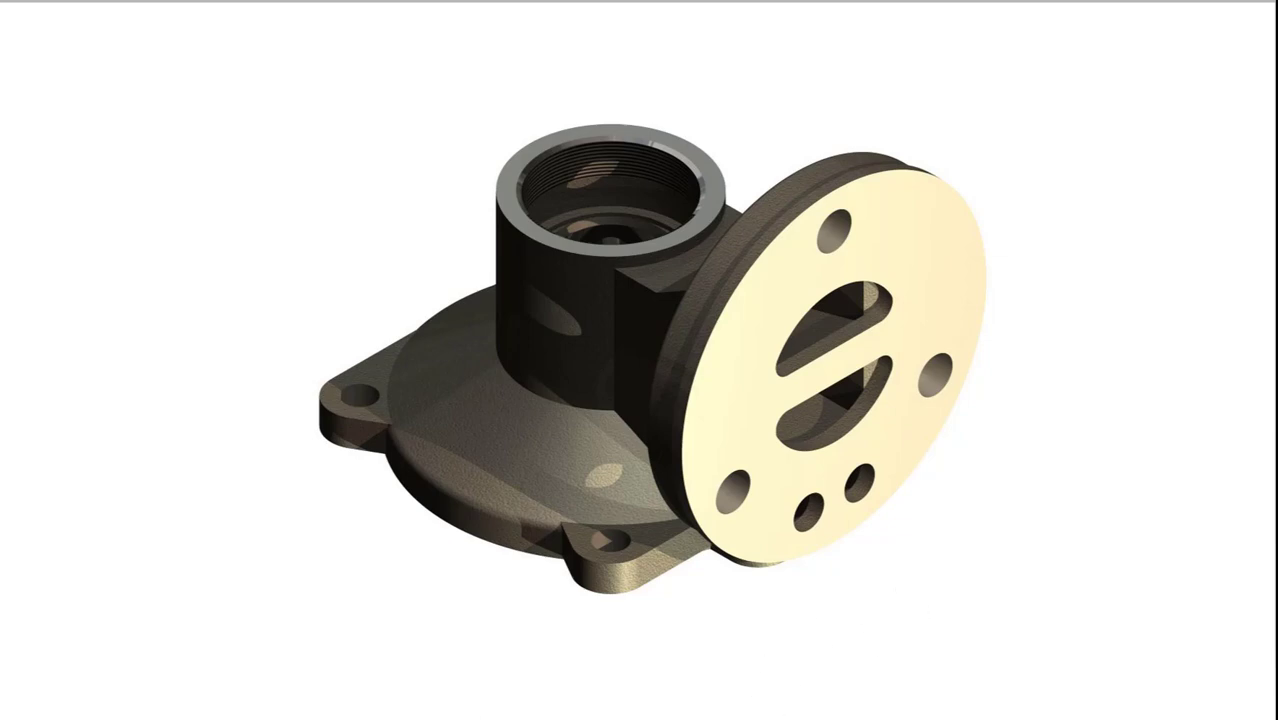
{"action": "left_click", "coordinate": [772, 719]}
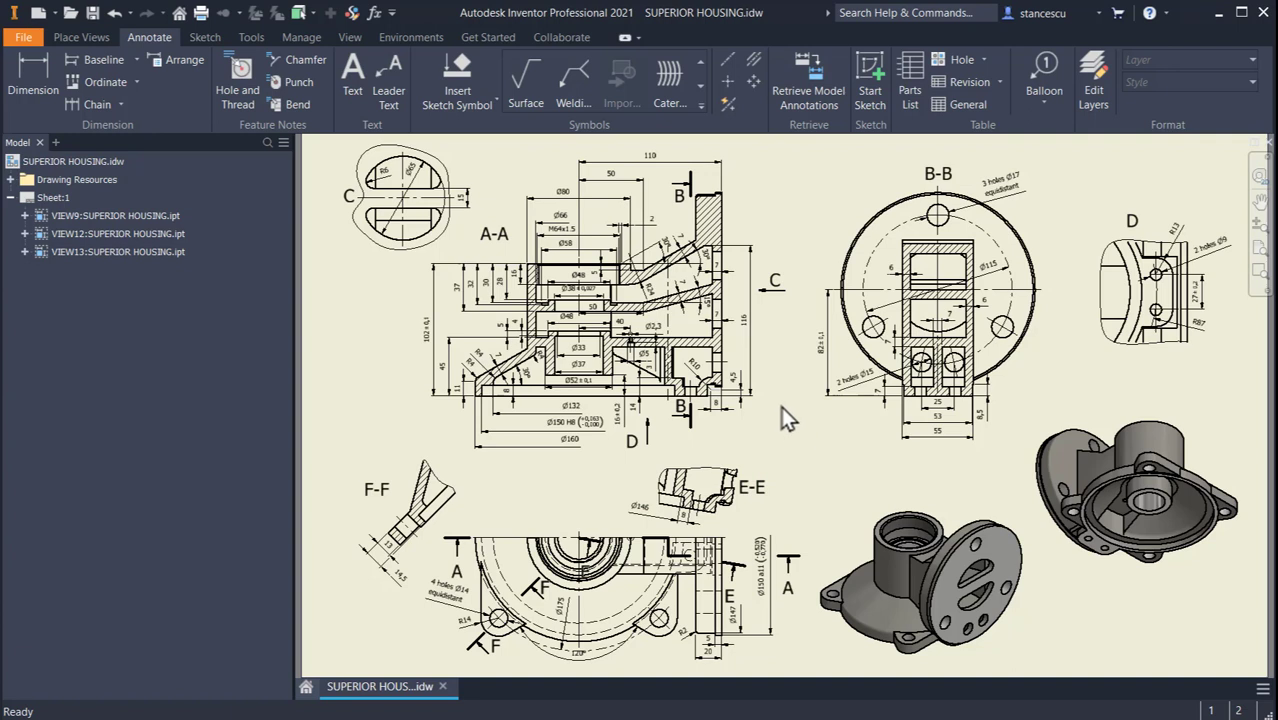
Examine the dimensions in the housing drawing's sections A-A, B-B, E-E and F-F, the plan view and the isometric views
{"action": "scroll", "coordinate": [774, 441], "scroll_direction": "up", "scroll_amount": 3}
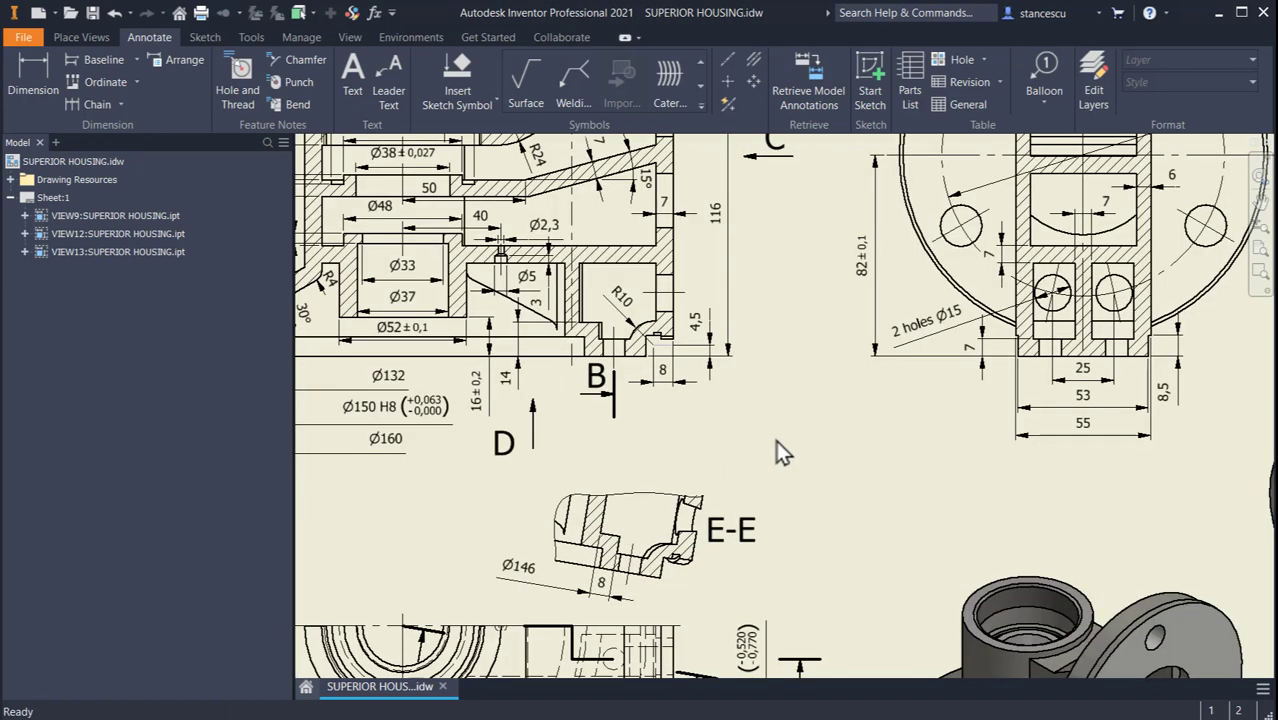
{"action": "middle_click_drag", "start_coordinate": [785, 451], "coordinate": [997, 482]}
{"action": "left_click", "coordinate": [645, 456]}
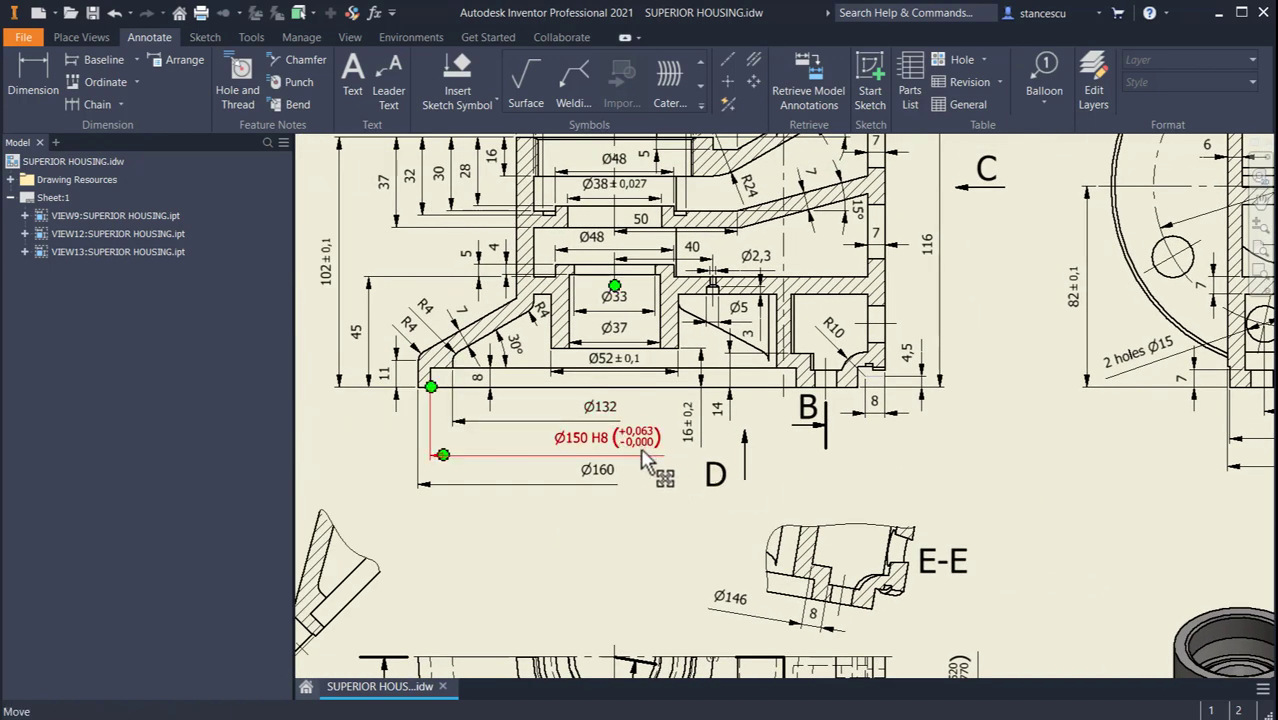
{"action": "key", "text": "Escape"}
{"action": "mouse_move", "coordinate": [1041, 405]}
{"action": "middle_mouse_down"}
{"action": "mouse_move", "coordinate": [938, 475]}
{"action": "mouse_move", "coordinate": [821, 494]}
{"action": "middle_mouse_up"}
{"action": "middle_click_drag", "start_coordinate": [866, 367], "coordinate": [923, 420]}
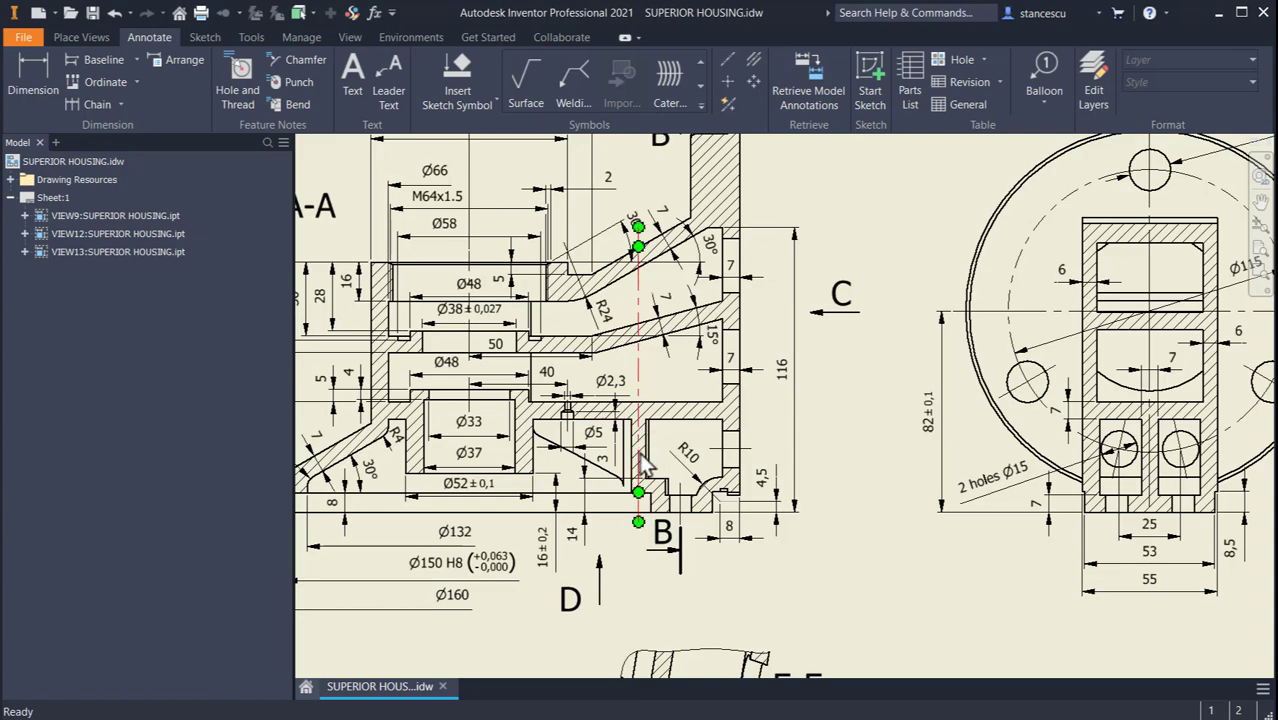
{"action": "mouse_move", "coordinate": [712, 410]}
{"action": "middle_mouse_down"}
{"action": "mouse_move", "coordinate": [910, 414]}
{"action": "mouse_move", "coordinate": [882, 218]}
{"action": "middle_mouse_up"}
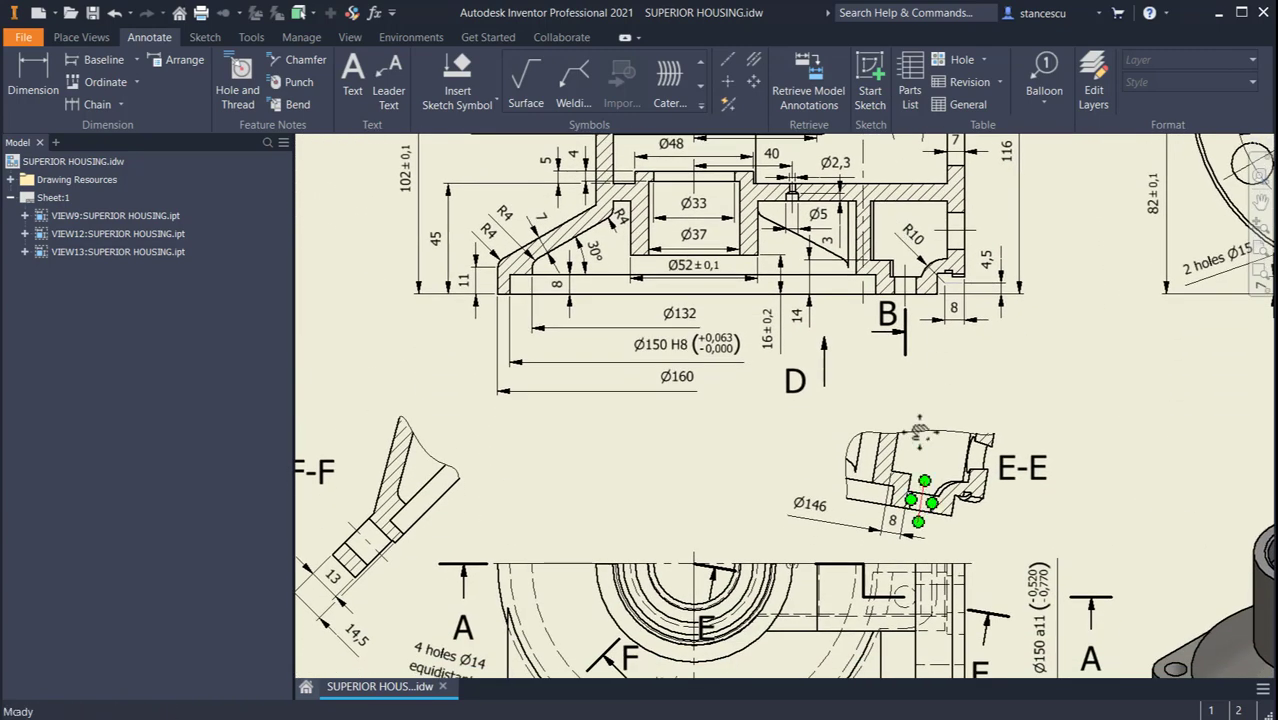
{"action": "middle_click_drag", "start_coordinate": [921, 433], "coordinate": [920, 322]}
{"action": "left_click_drag", "start_coordinate": [866, 477], "coordinate": [866, 481]}
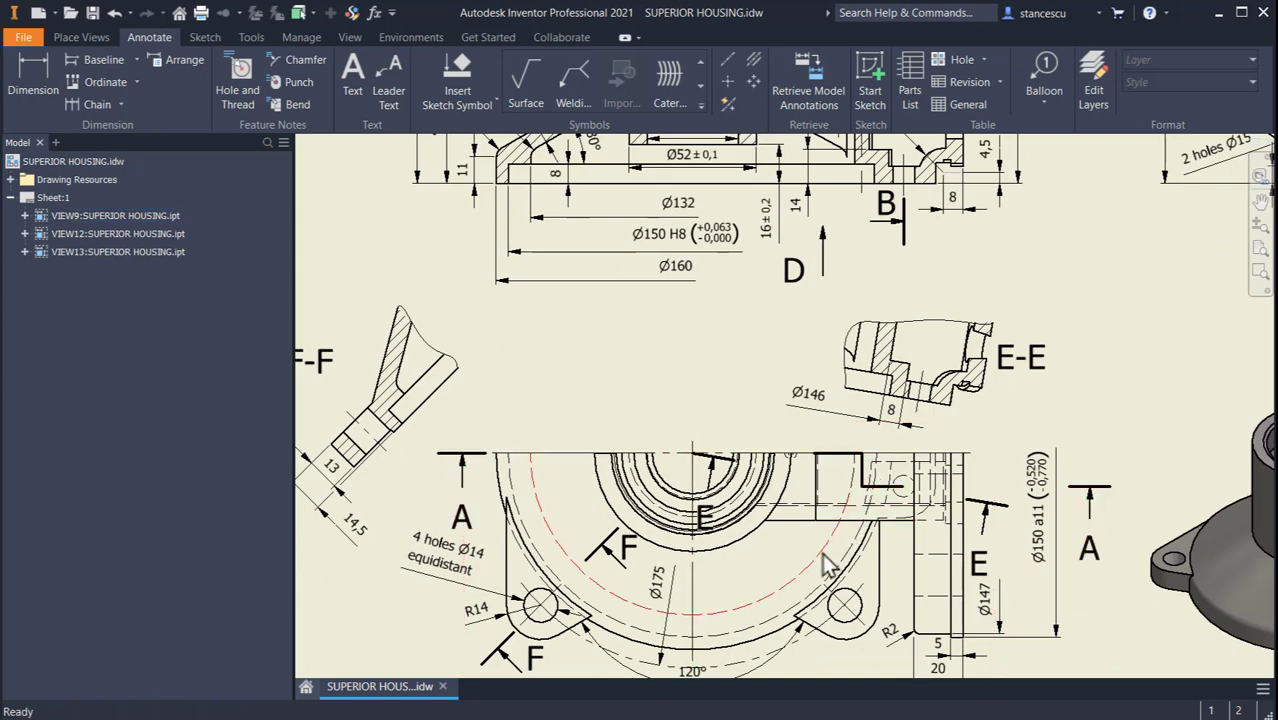
{"action": "mouse_move", "coordinate": [821, 555]}
{"action": "middle_mouse_down"}
{"action": "mouse_move", "coordinate": [878, 465]}
{"action": "mouse_move", "coordinate": [847, 494]}
{"action": "middle_mouse_up"}
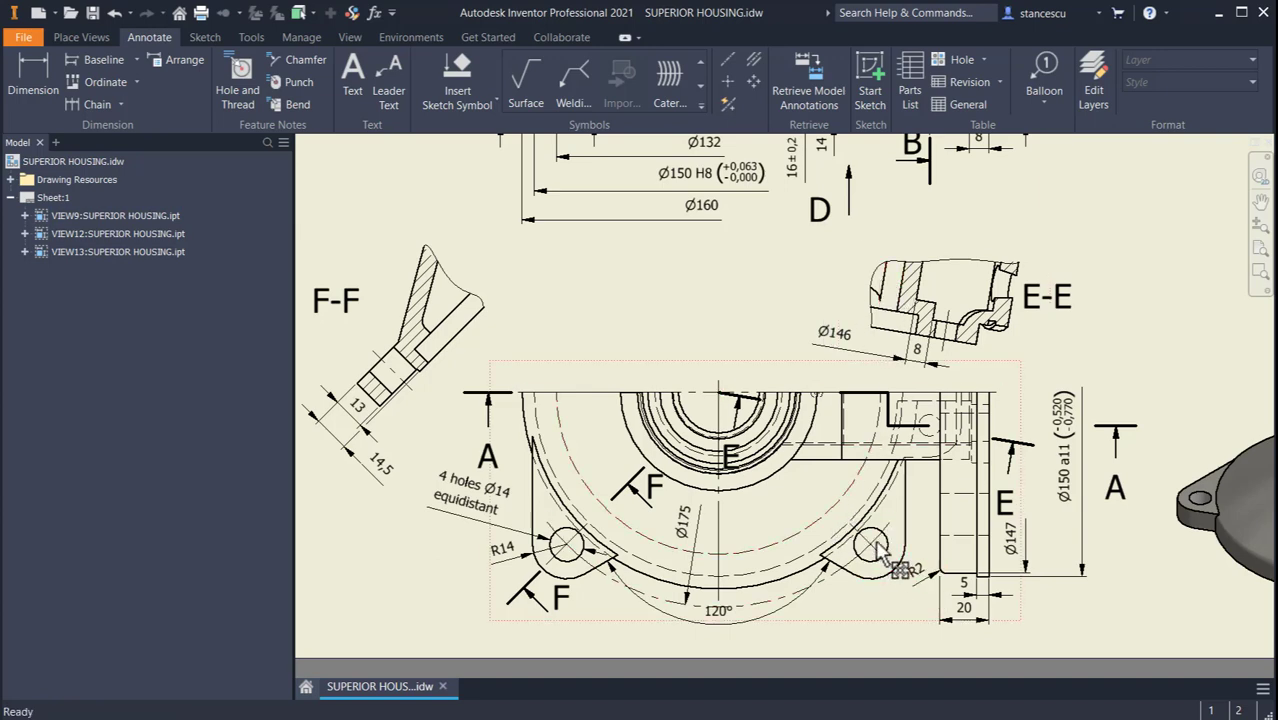
{"action": "middle_click_drag", "start_coordinate": [945, 526], "coordinate": [826, 556]}
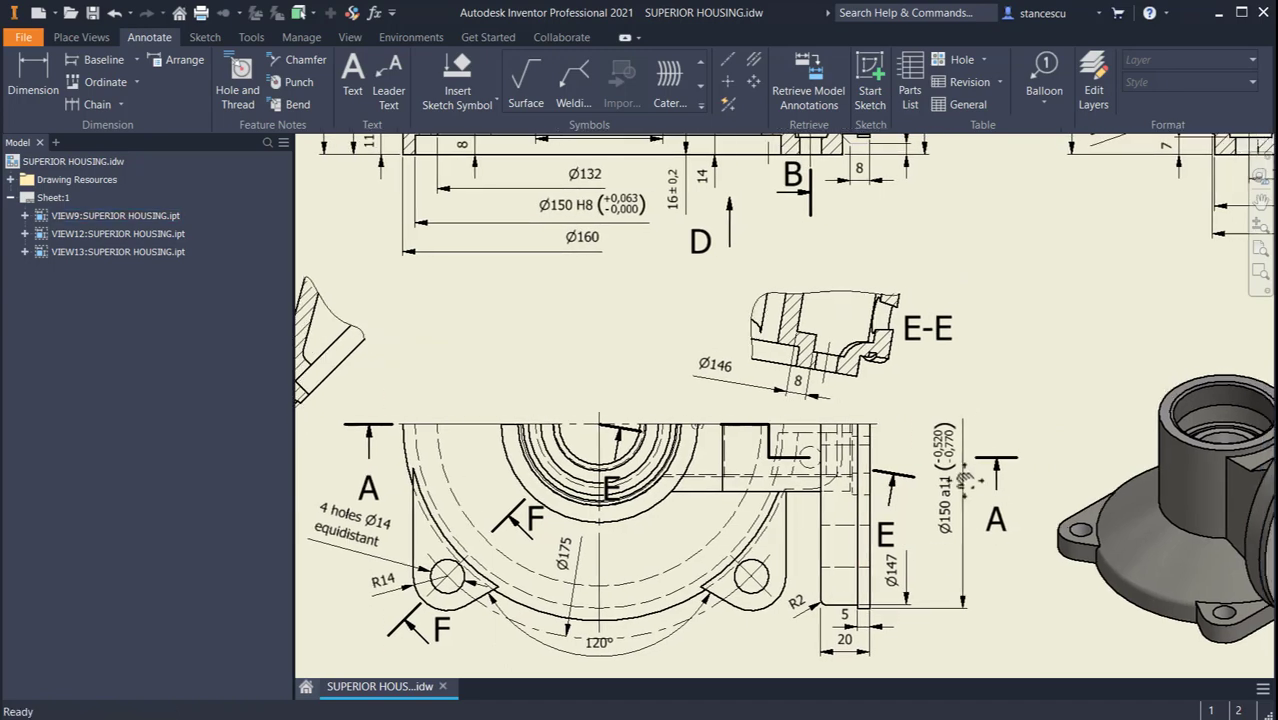
{"action": "middle_click_drag", "start_coordinate": [990, 479], "coordinate": [767, 515]}
{"action": "mouse_move", "coordinate": [905, 375]}
{"action": "middle_mouse_down"}
{"action": "mouse_move", "coordinate": [702, 437]}
{"action": "mouse_move", "coordinate": [571, 571]}
{"action": "mouse_move", "coordinate": [685, 536]}
{"action": "mouse_move", "coordinate": [762, 565]}
{"action": "mouse_move", "coordinate": [736, 615]}
{"action": "mouse_move", "coordinate": [736, 688]}
{"action": "mouse_move", "coordinate": [778, 625]}
{"action": "mouse_move", "coordinate": [966, 526]}
{"action": "middle_mouse_up"}
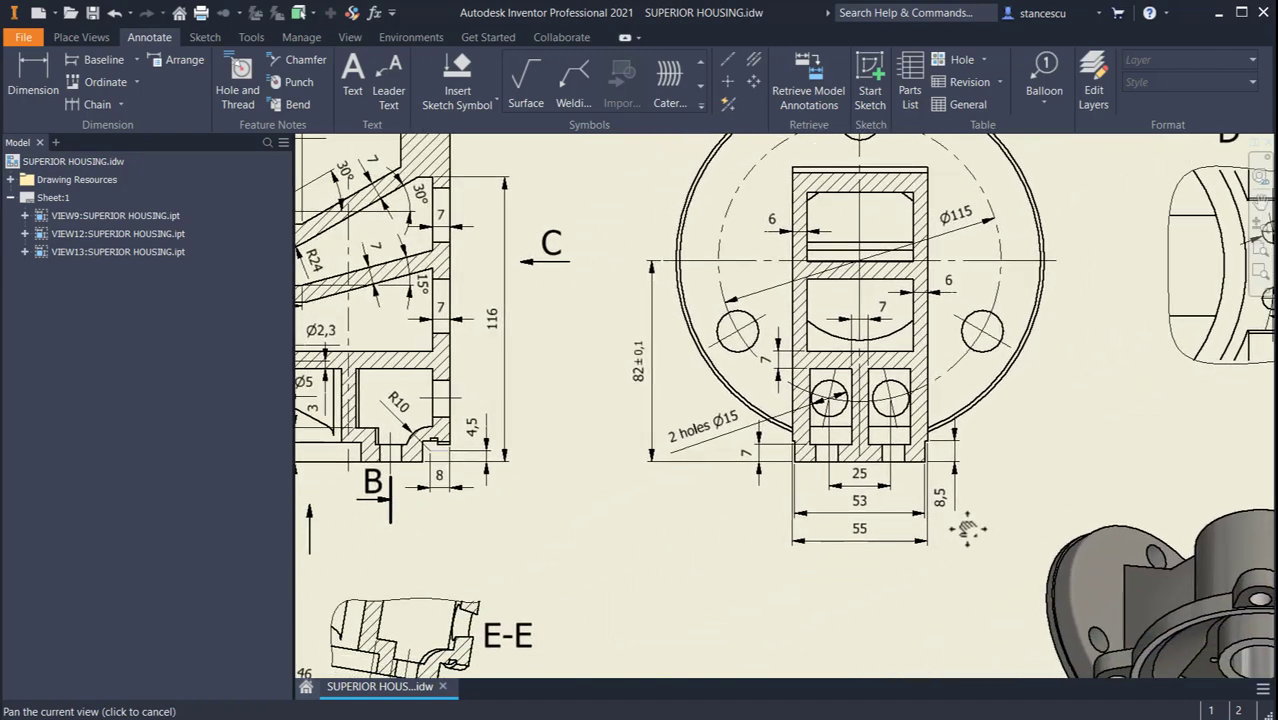
{"action": "middle_click_drag", "start_coordinate": [725, 590], "coordinate": [1059, 518]}
{"action": "mouse_move", "coordinate": [905, 531]}
{"action": "middle_mouse_down"}
{"action": "mouse_move", "coordinate": [1101, 496]}
{"action": "mouse_move", "coordinate": [1097, 459]}
{"action": "mouse_move", "coordinate": [1140, 440]}
{"action": "mouse_move", "coordinate": [908, 418]}
{"action": "mouse_move", "coordinate": [867, 388]}
{"action": "mouse_move", "coordinate": [853, 614]}
{"action": "middle_mouse_up"}
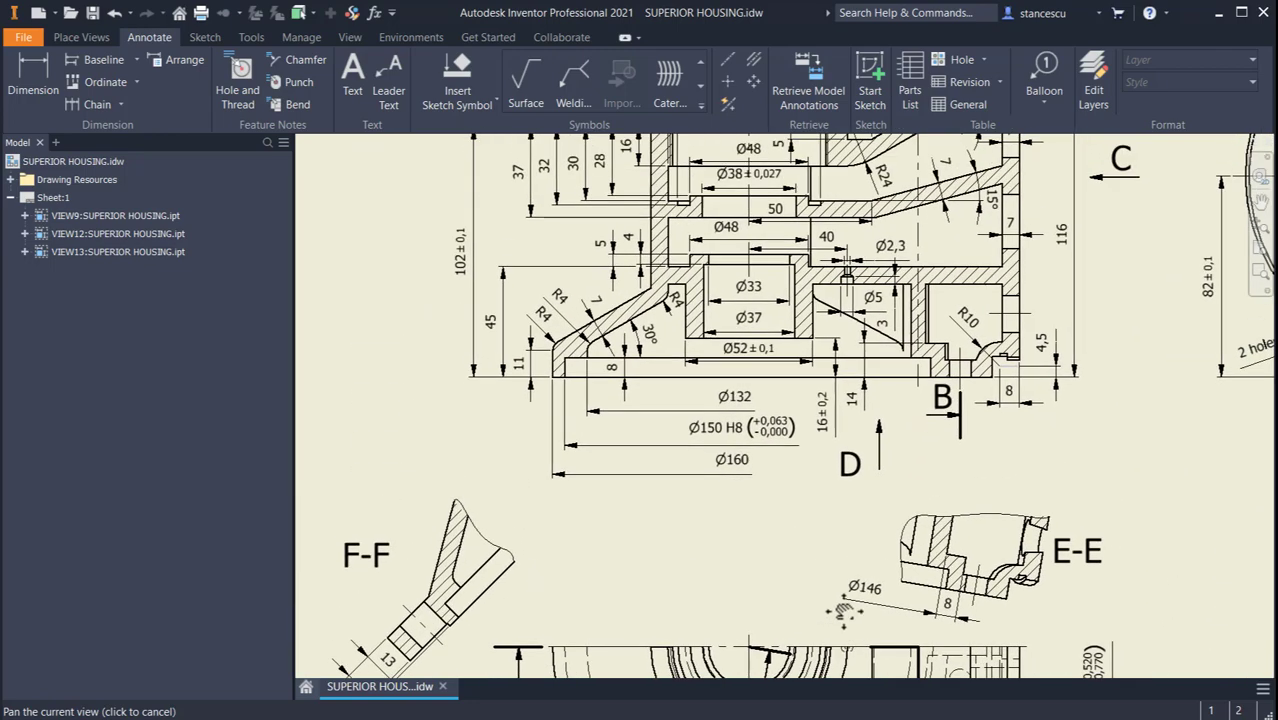
{"action": "mouse_move", "coordinate": [935, 517]}
{"action": "middle_mouse_down"}
{"action": "mouse_move", "coordinate": [667, 665]}
{"action": "mouse_move", "coordinate": [712, 700]}
{"action": "middle_mouse_up"}
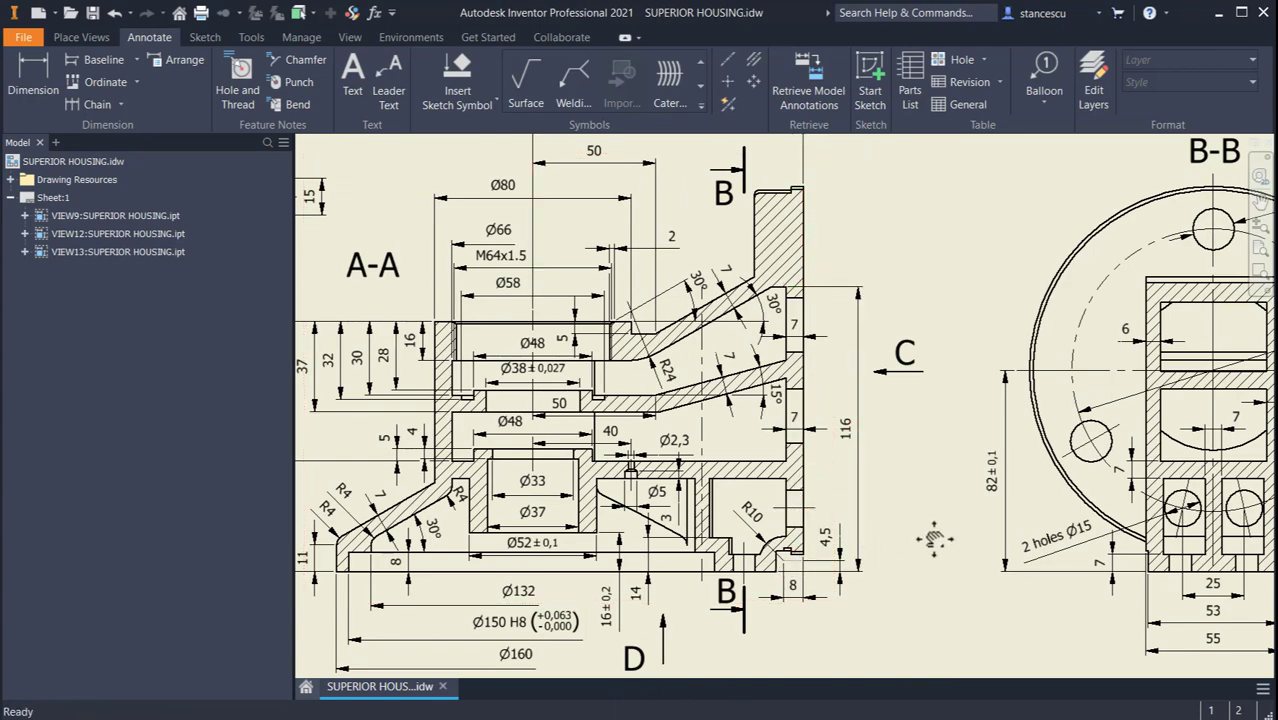
{"action": "middle_click_drag", "start_coordinate": [940, 560], "coordinate": [710, 310]}
{"action": "middle_click_drag", "start_coordinate": [888, 480], "coordinate": [805, 354]}
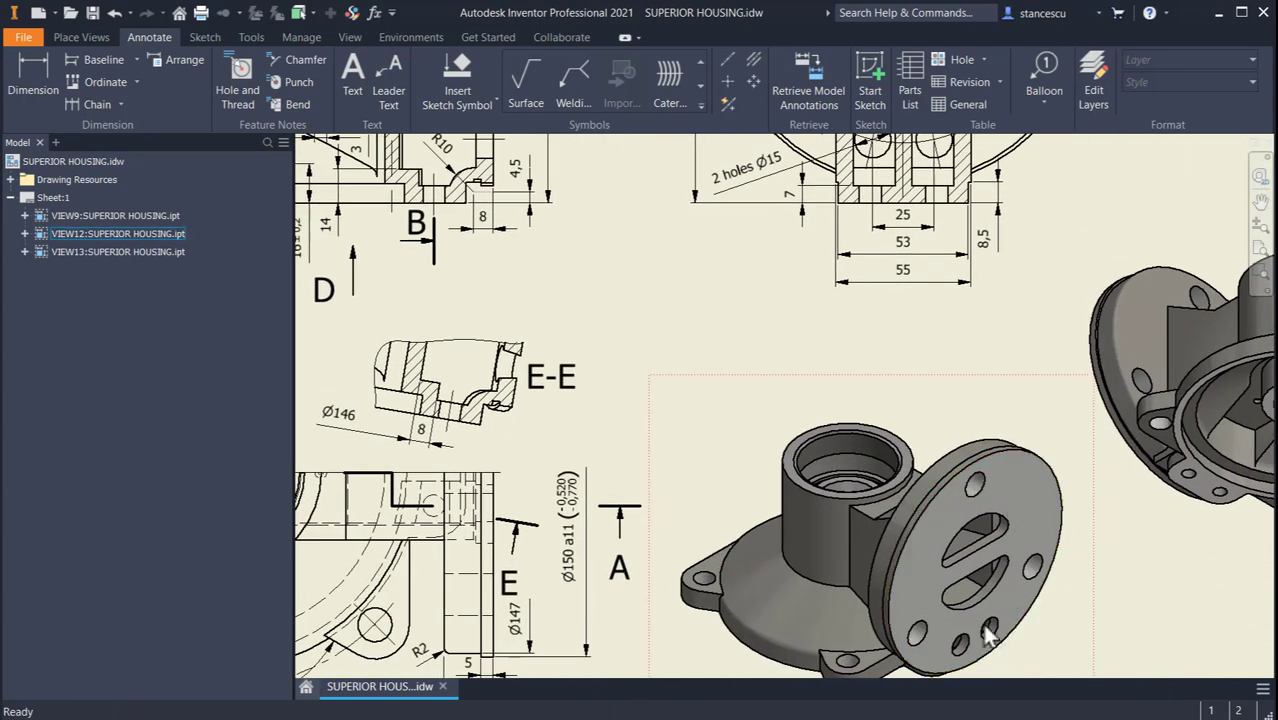
Examine the round flange's thickness, step and diameter dimensions in the plan view of the drawing
{"action": "middle_click_drag", "start_coordinate": [679, 412], "coordinate": [824, 262]}
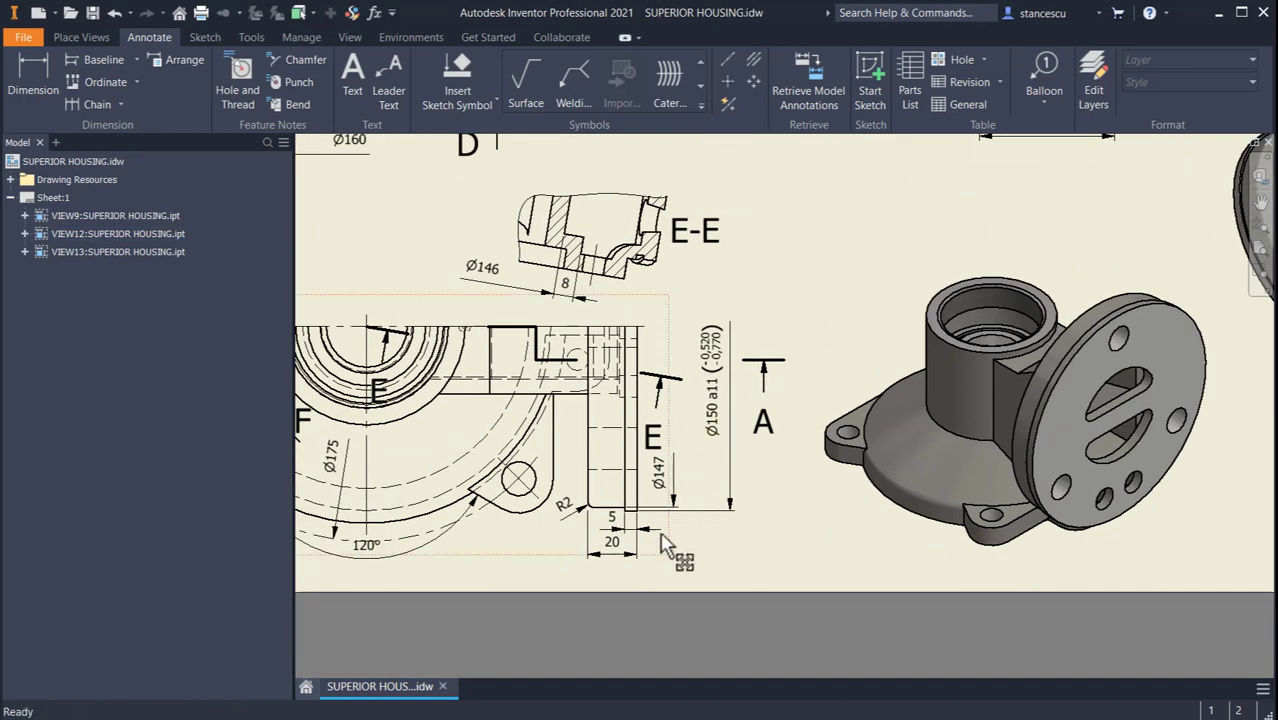
{"action": "scroll", "coordinate": [620, 560], "scroll_direction": "up", "scroll_amount": 3}
{"action": "left_click", "coordinate": [610, 560]}
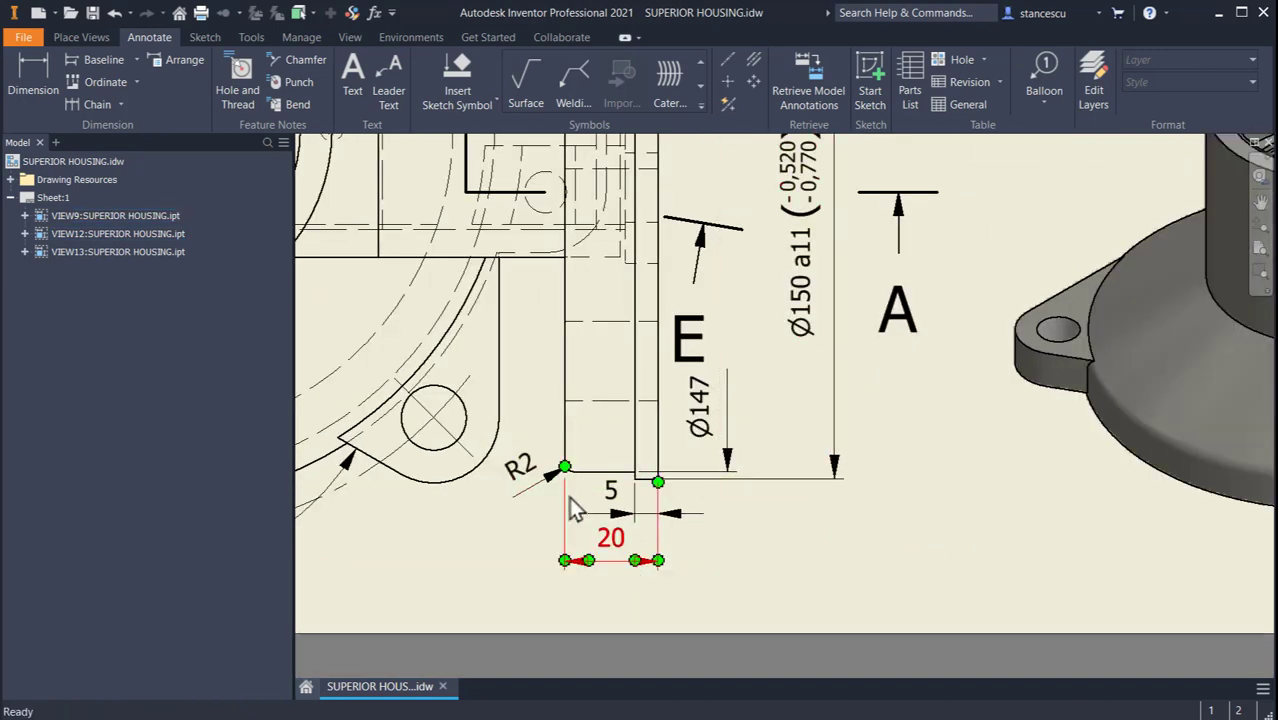
{"action": "key", "text": "Escape"}
{"action": "middle_click_drag", "start_coordinate": [822, 451], "coordinate": [827, 406]}
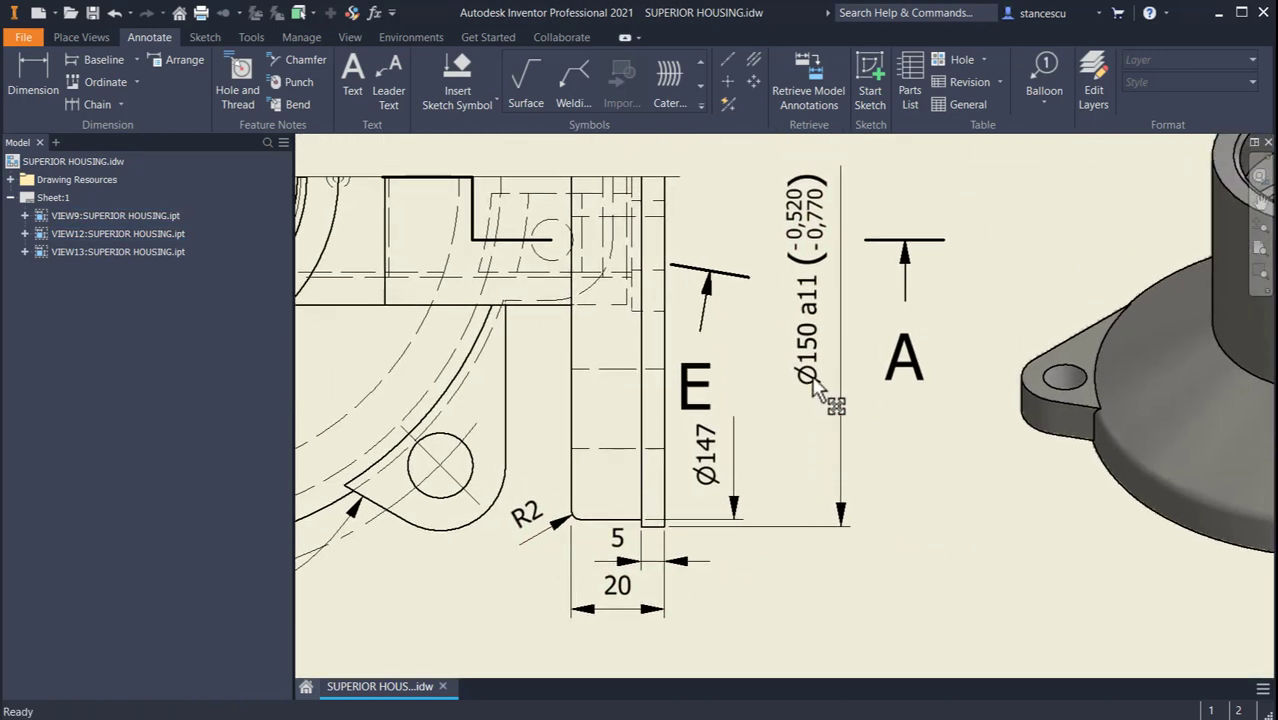
{"action": "left_click", "coordinate": [813, 378]}
{"action": "key", "text": "Escape"}
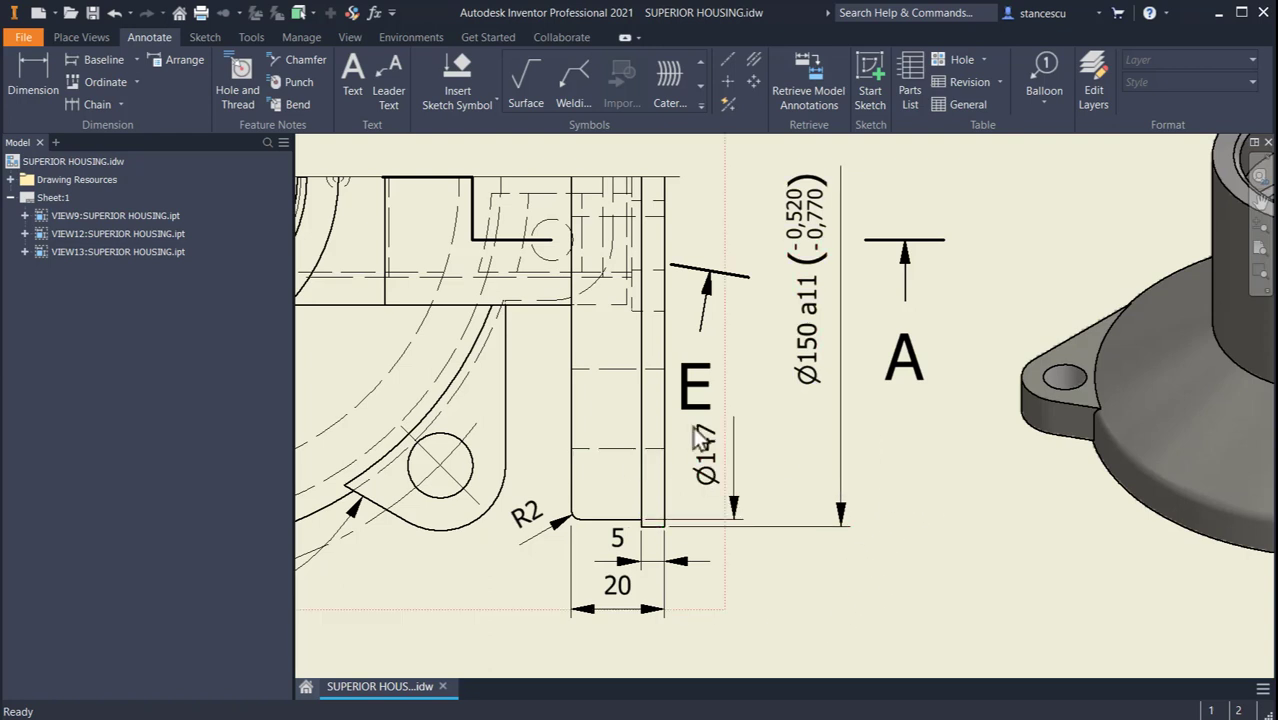
{"action": "left_click", "coordinate": [800, 335]}
Create a new part from the metric Standard (mm).ipt template and start a 2D sketch on the XY plane
{"action": "left_click", "coordinate": [38, 14]}
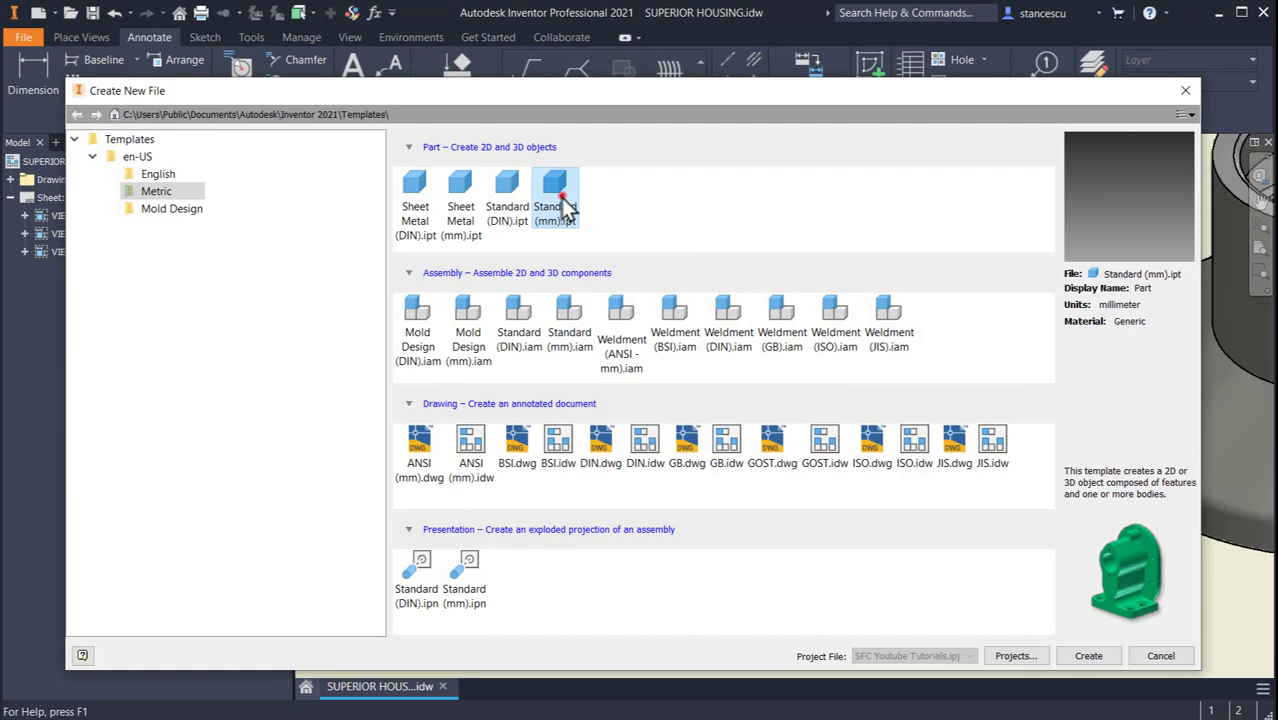
{"action": "double_click", "coordinate": [558, 200]}
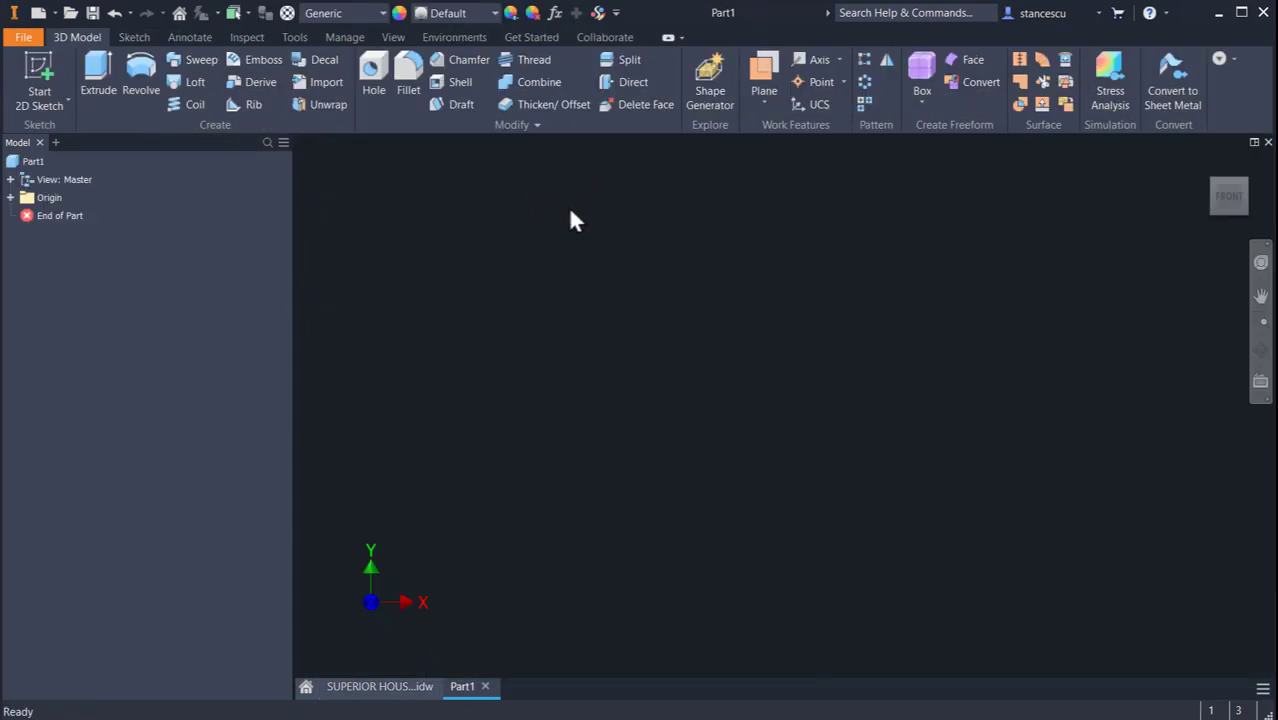
{"action": "left_click", "coordinate": [32, 72]}
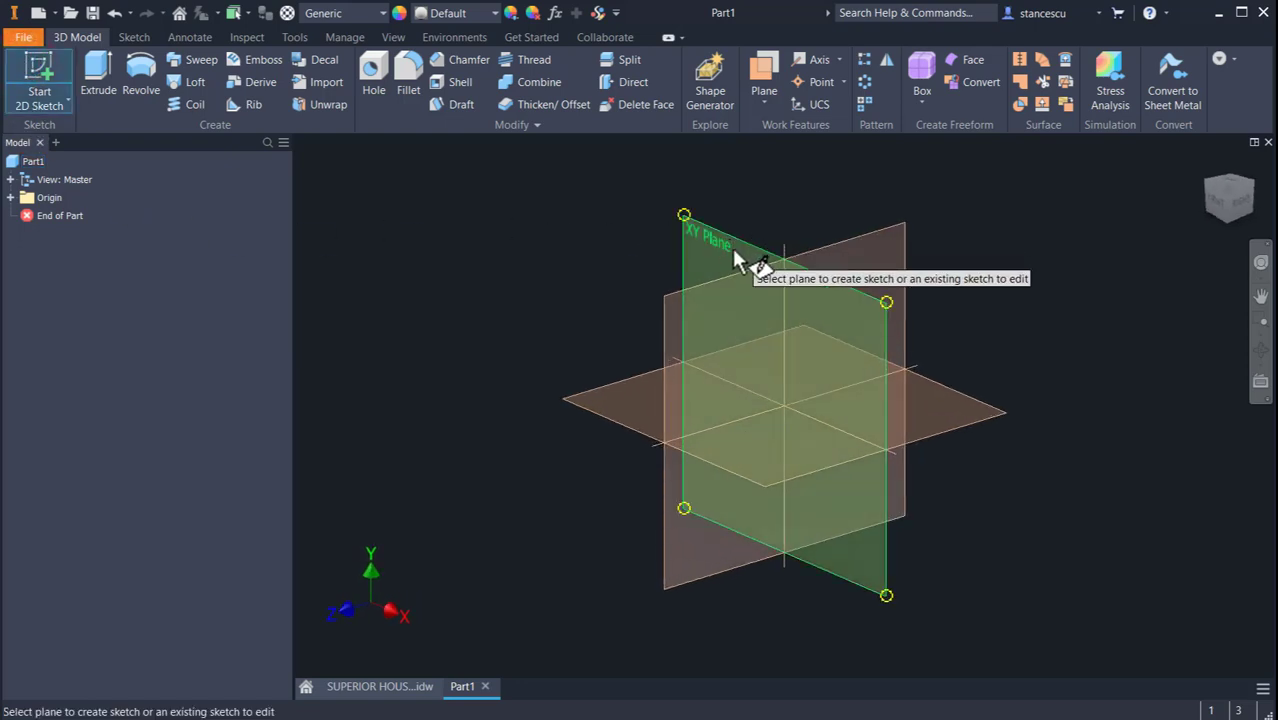
{"action": "left_click", "coordinate": [739, 252]}
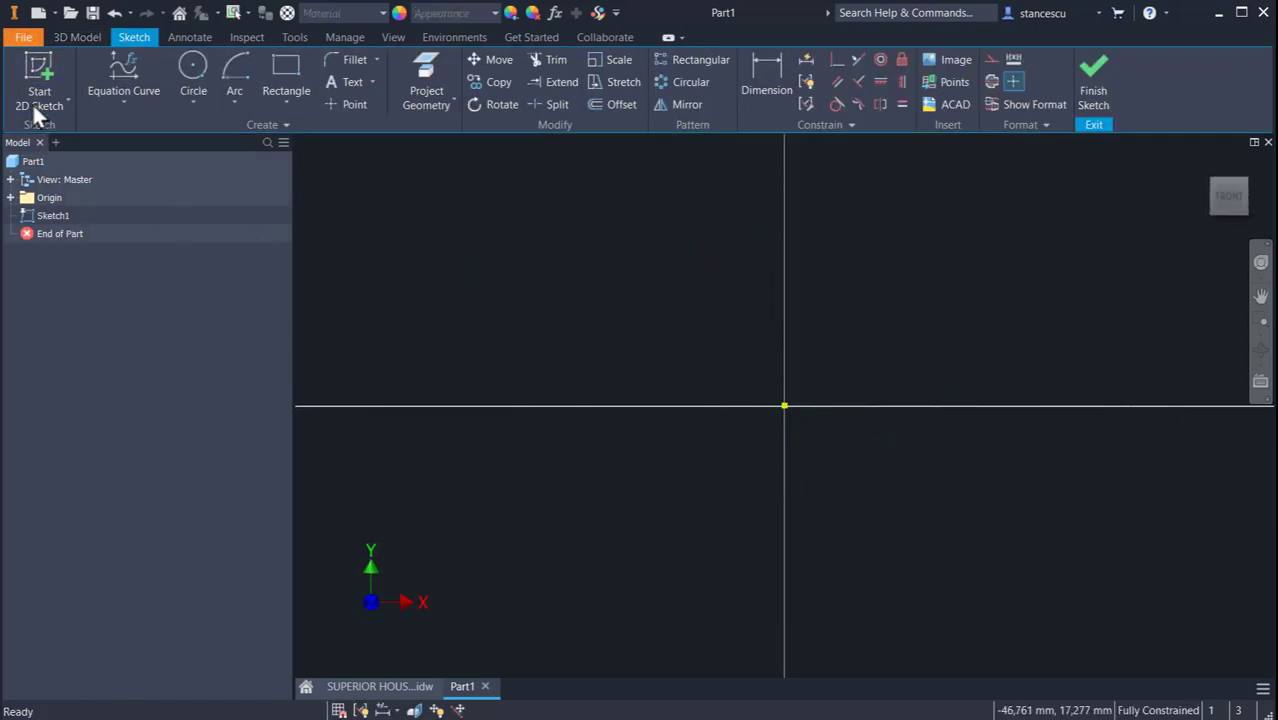
Draw a closed stepped line profile from the origin towards negative X, about 4.1 mm wide and 14.5 mm high, with a small step at its upper corner
{"action": "left_click", "coordinate": [121, 98]}
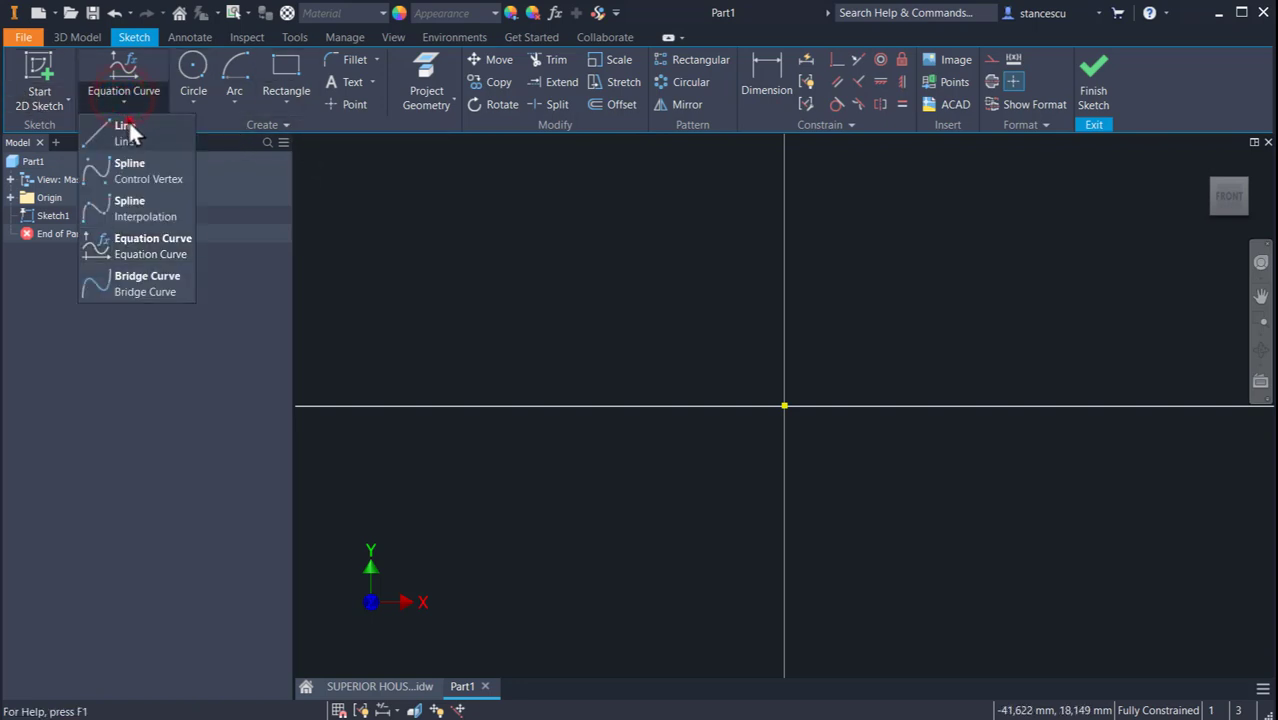
{"action": "left_click", "coordinate": [128, 120]}
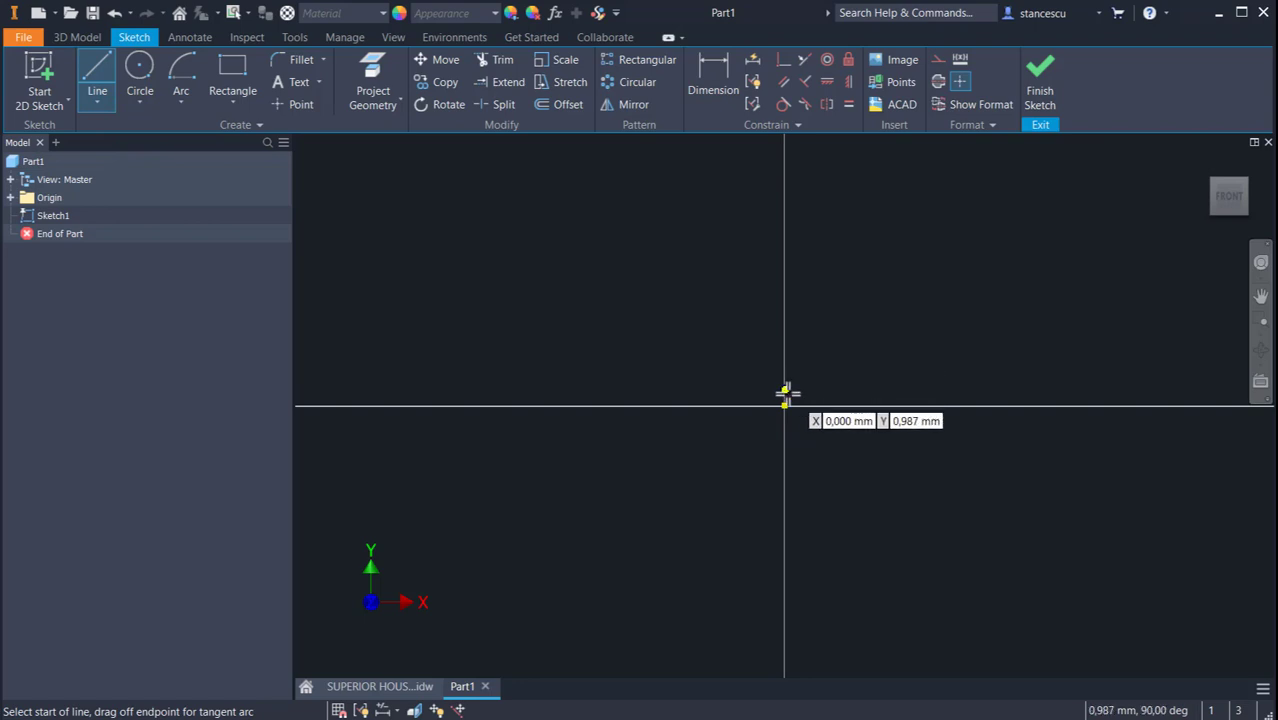
{"action": "left_click", "coordinate": [784, 406]}
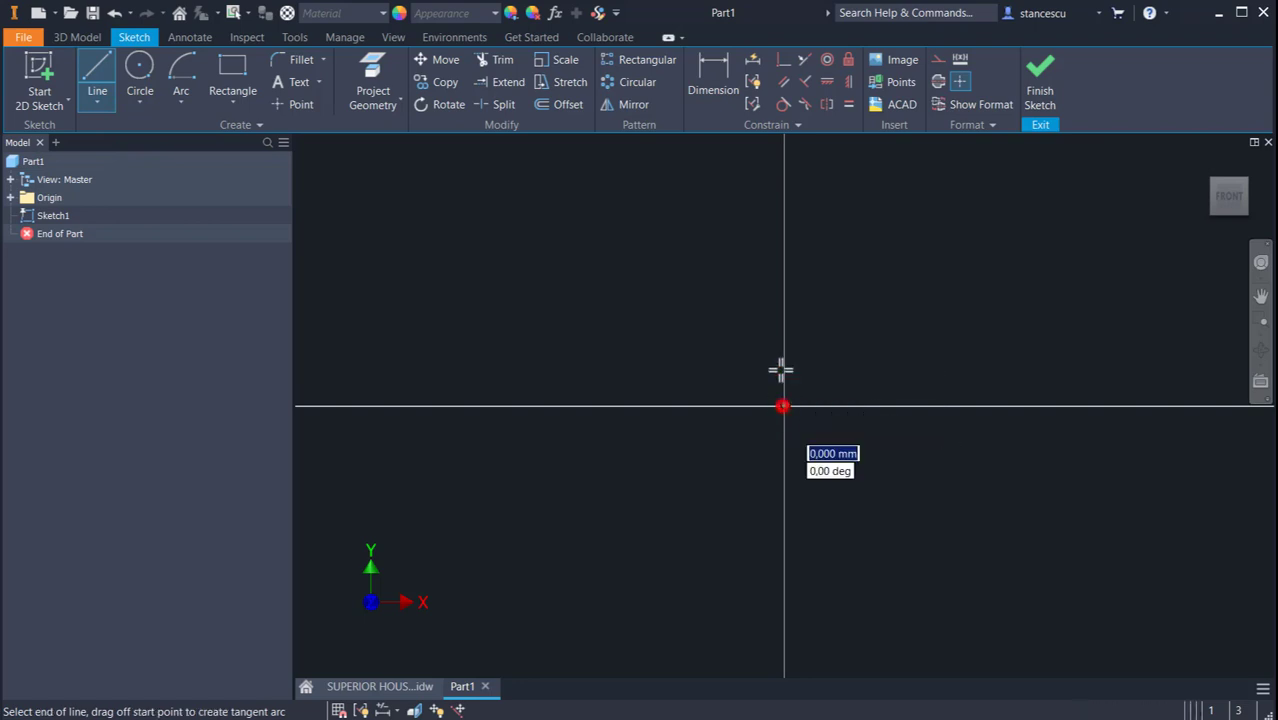
{"action": "left_click", "coordinate": [784, 178]}
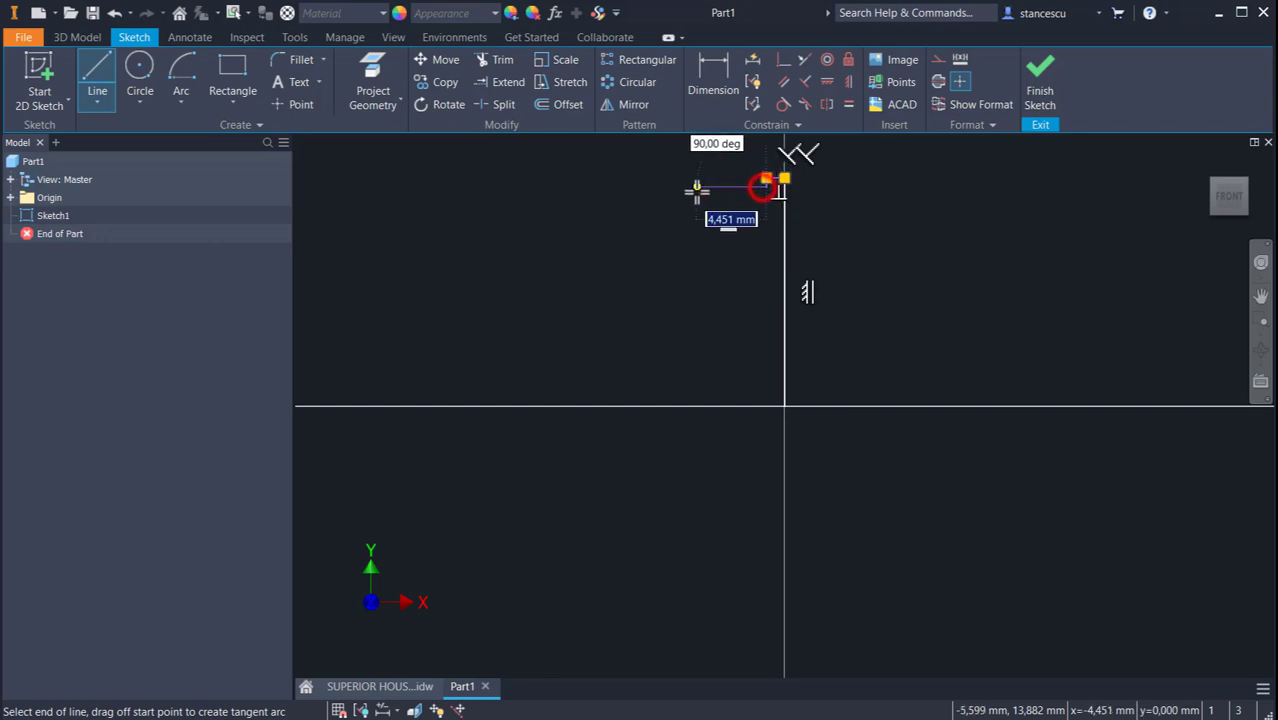
{"action": "left_click", "coordinate": [720, 188]}
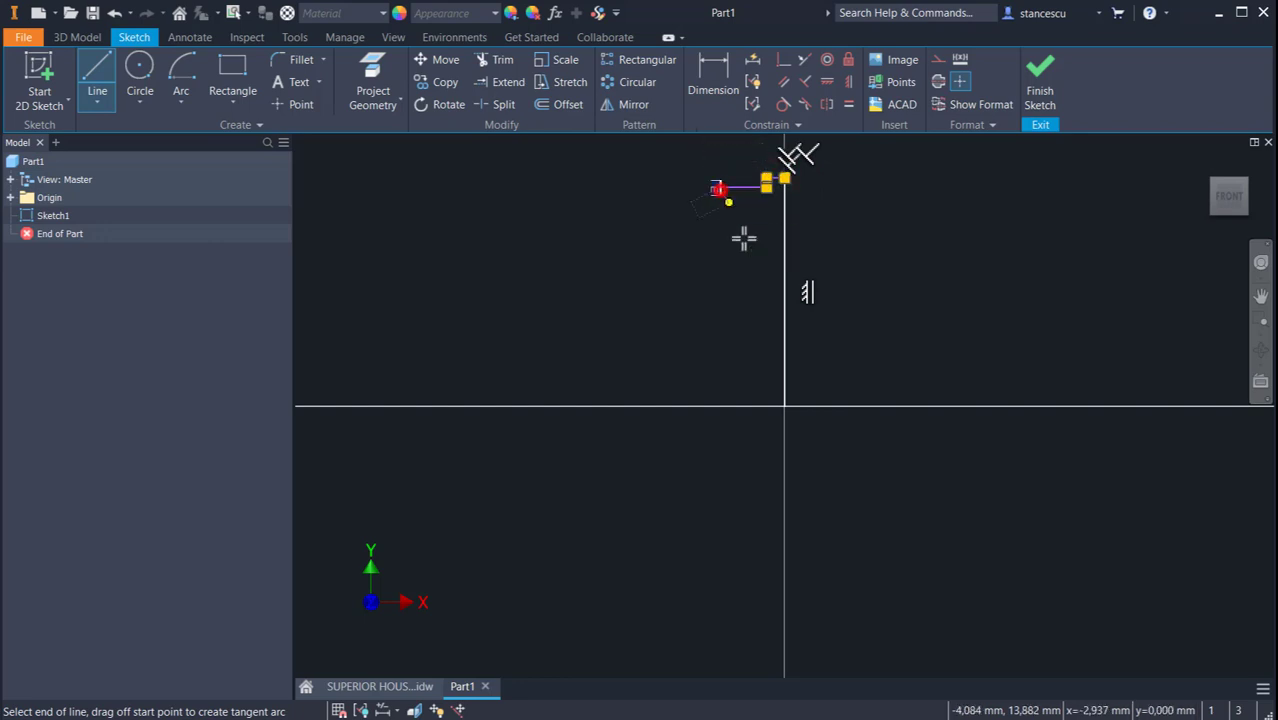
{"action": "left_click", "coordinate": [720, 405]}
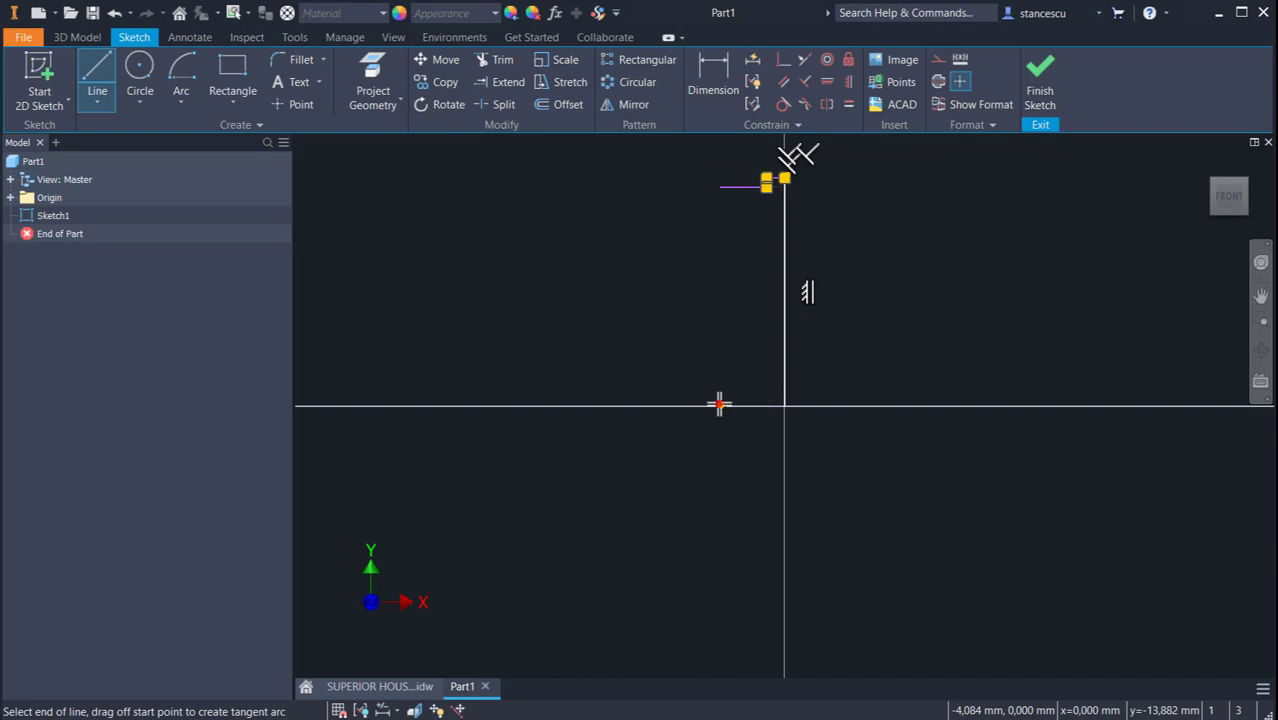
{"action": "left_click", "coordinate": [784, 405]}
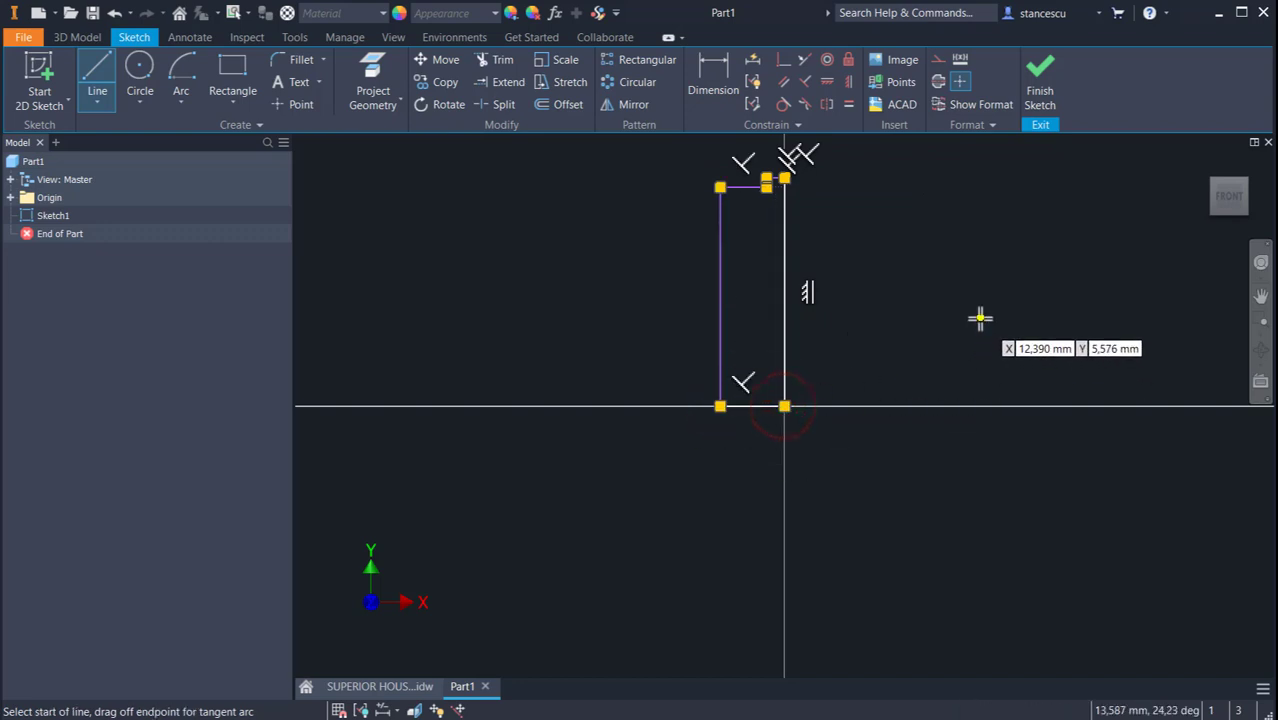
{"action": "key", "text": "Escape"}
Convert the profile's bottom horizontal line into a centerline
{"action": "left_click", "coordinate": [756, 390]}
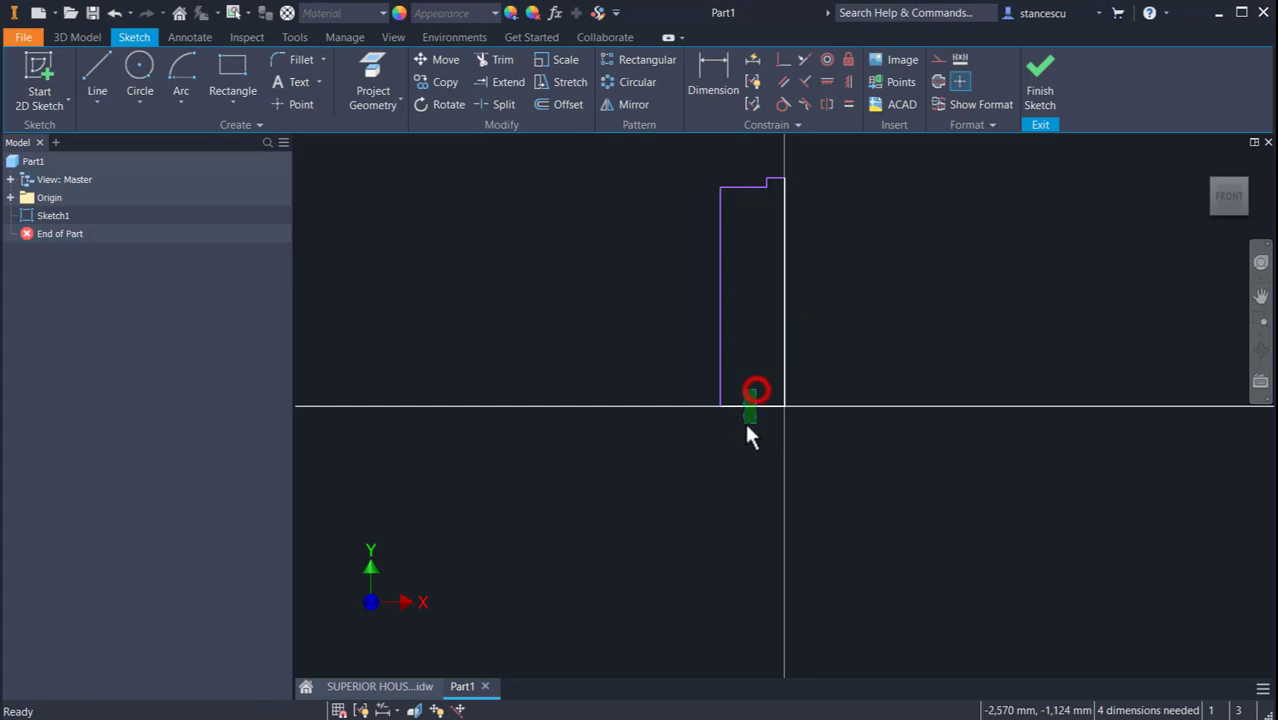
{"action": "right_click", "coordinate": [750, 405]}
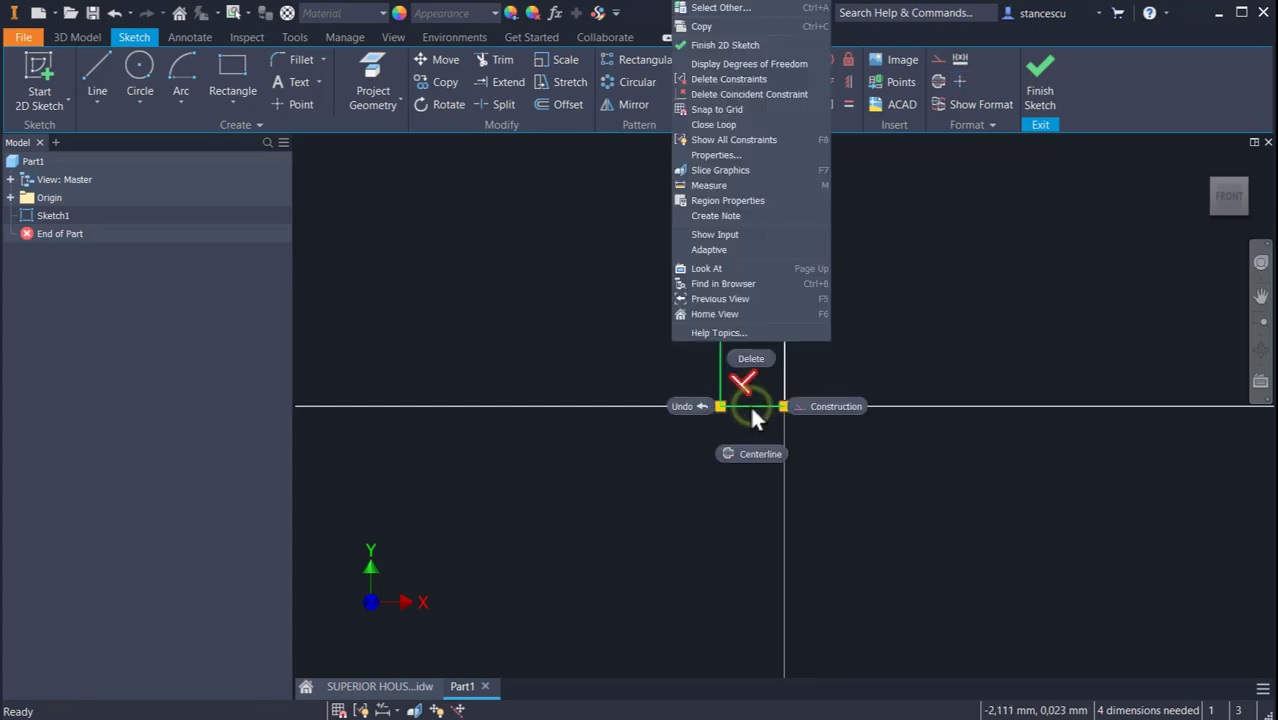
{"action": "left_click", "coordinate": [752, 407]}
{"action": "right_click", "coordinate": [757, 400]}
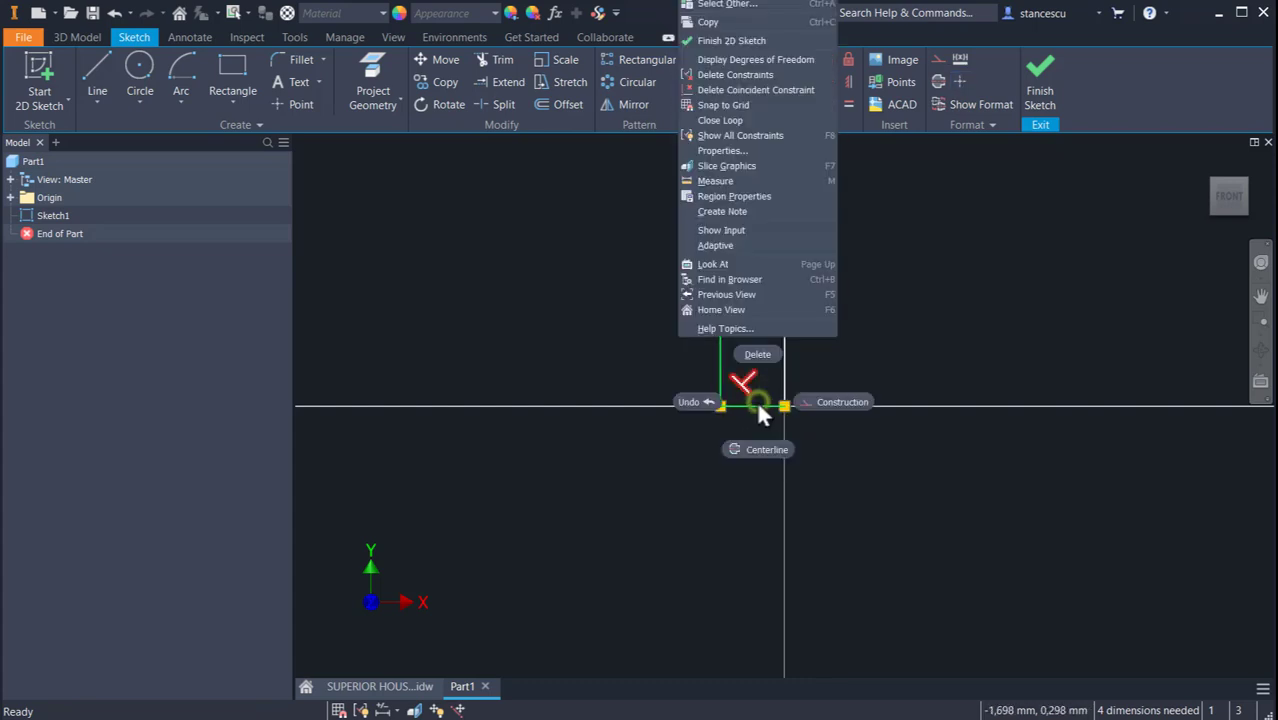
{"action": "left_click", "coordinate": [768, 449]}
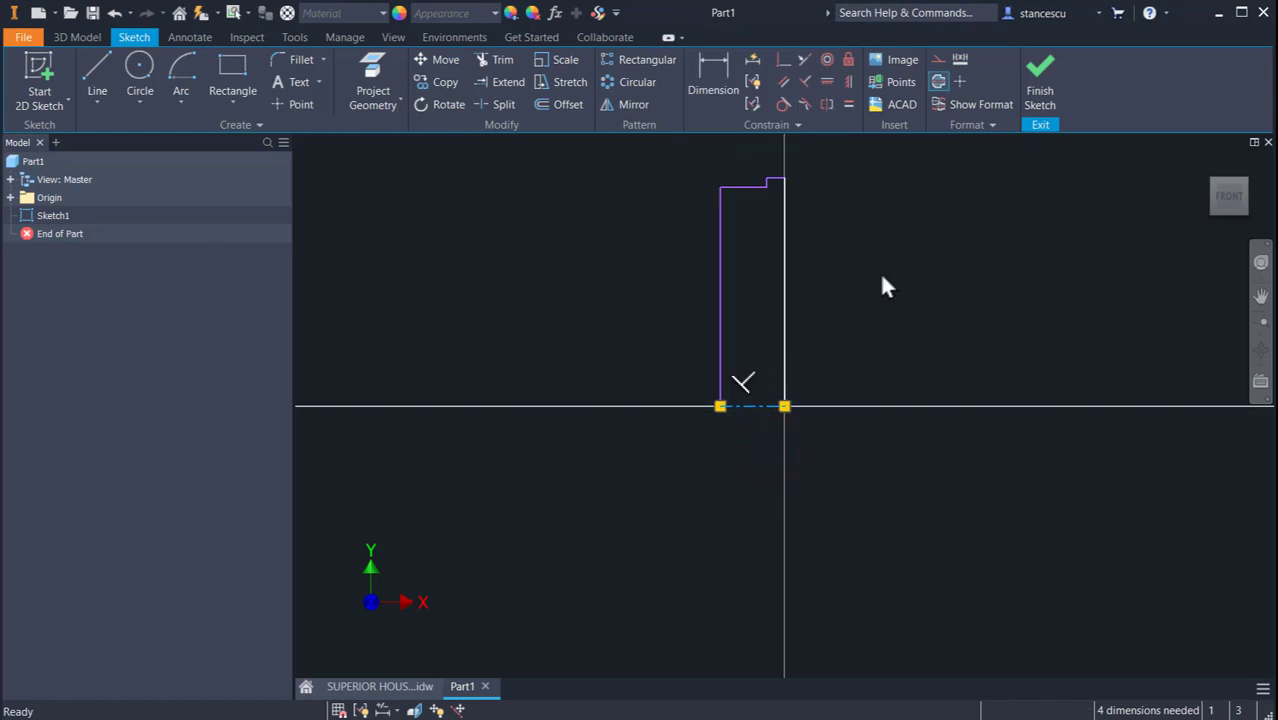
{"action": "left_click", "coordinate": [896, 236]}
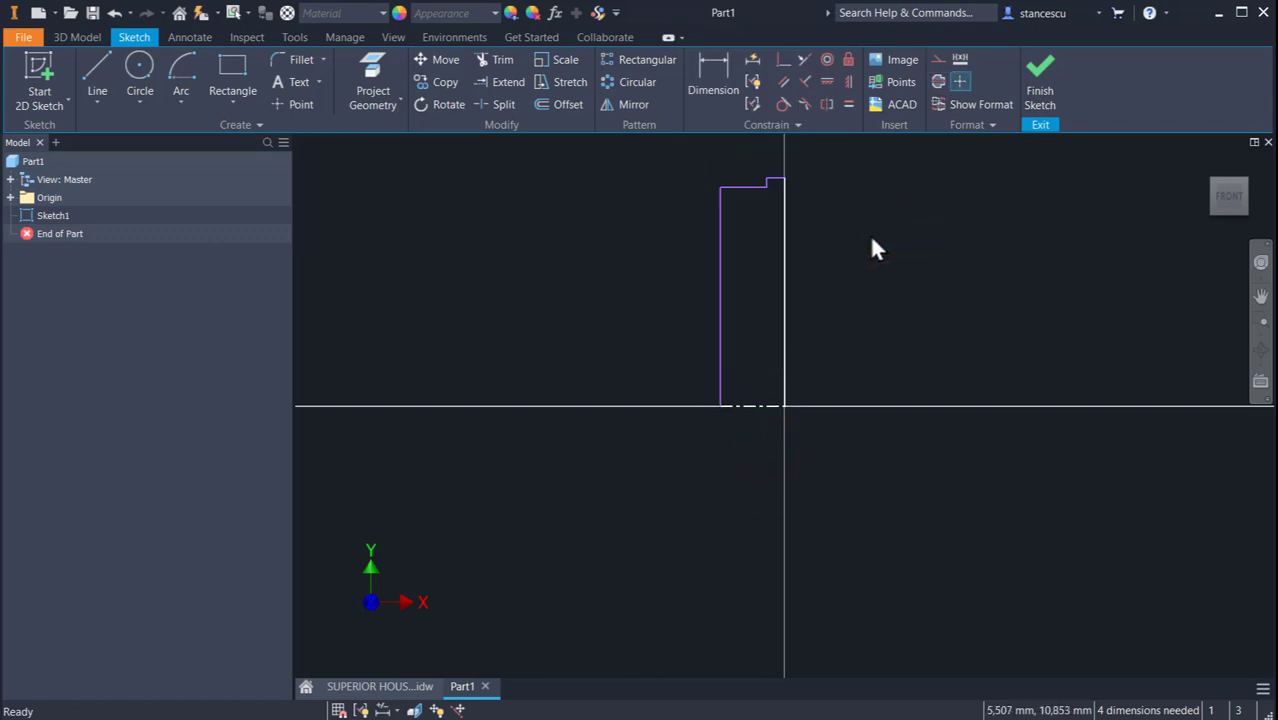
Add a 150 mm diameter dimension between the centerline and the short uppermost edge of the flange profile
{"action": "left_click", "coordinate": [716, 82]}
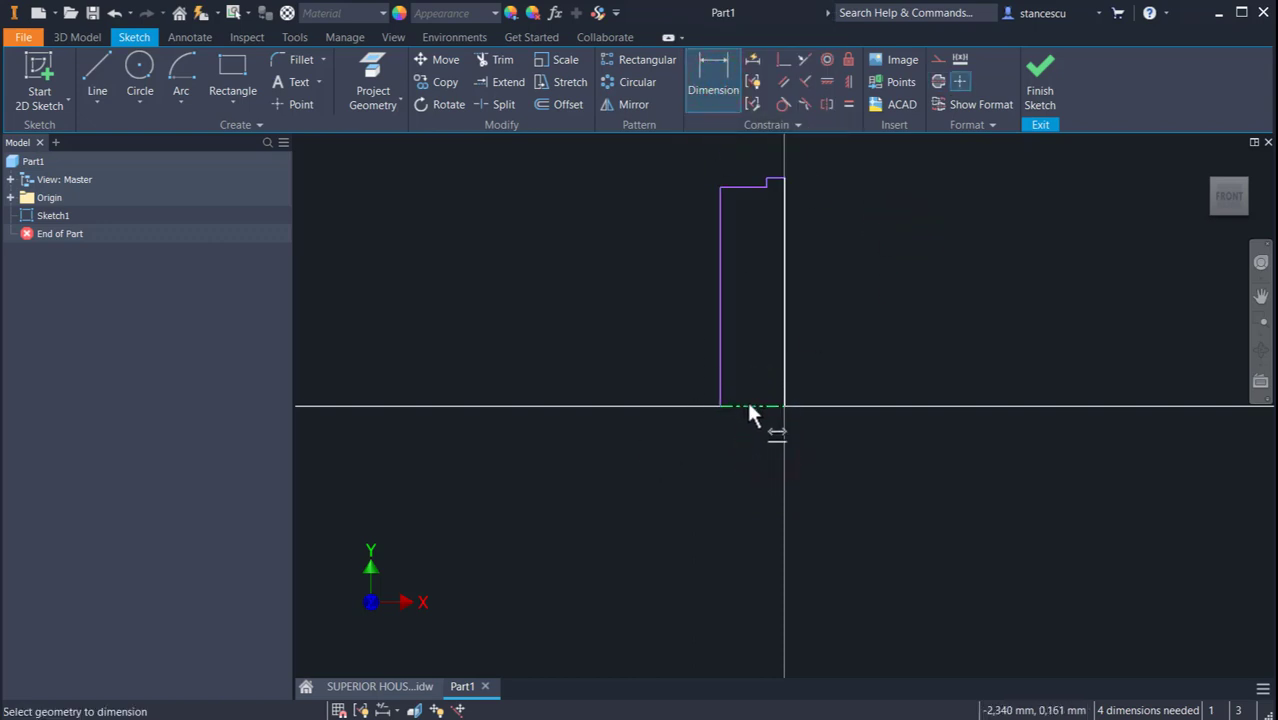
{"action": "left_click", "coordinate": [749, 405]}
{"action": "left_click", "coordinate": [771, 181]}
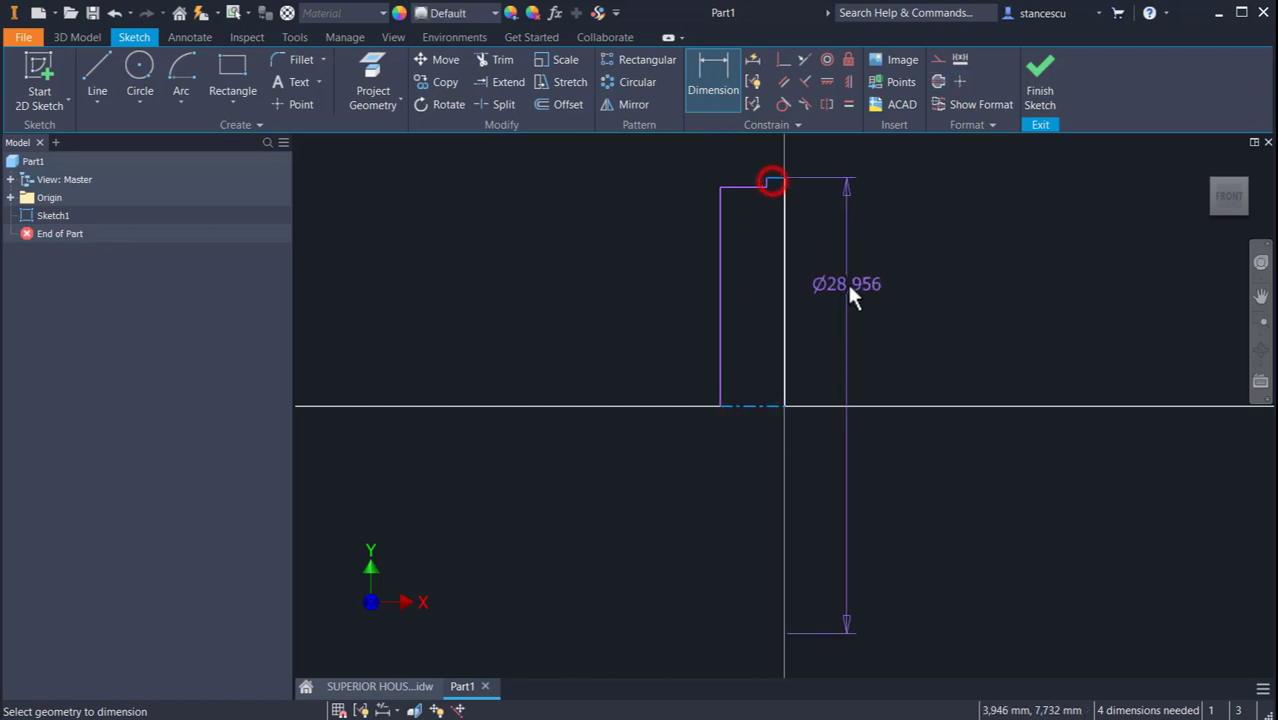
{"action": "left_click", "coordinate": [849, 288]}
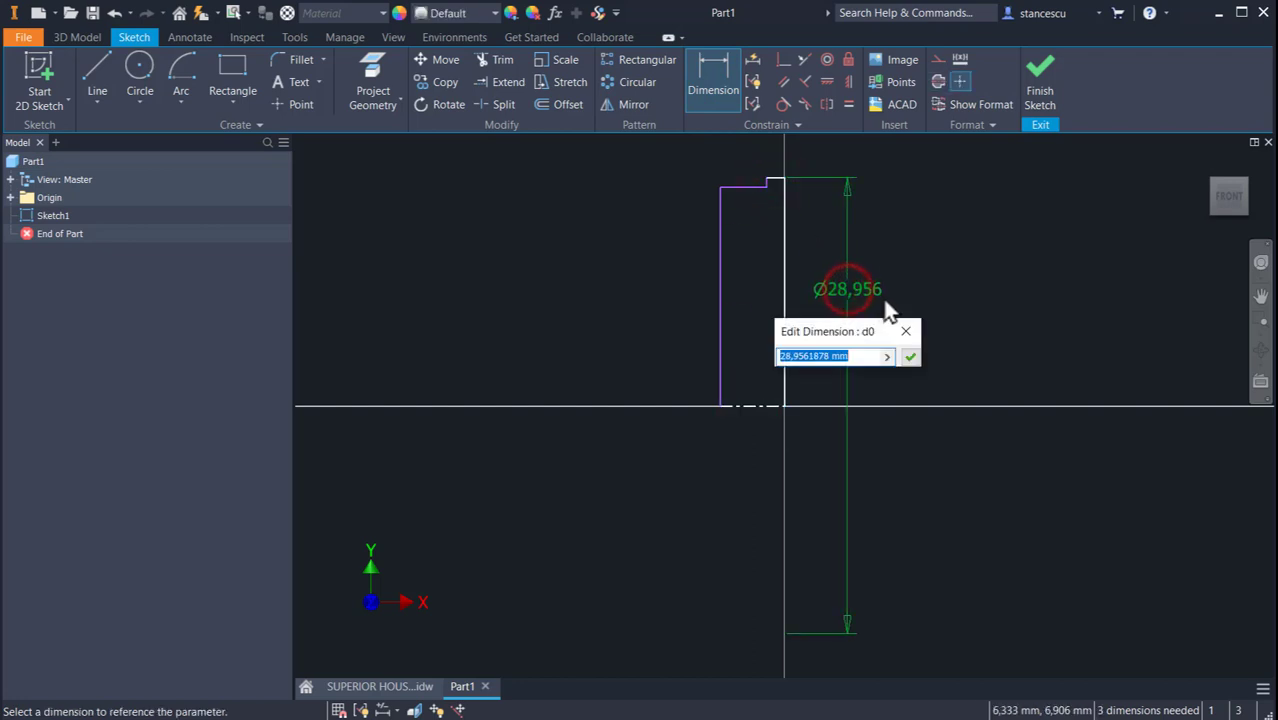
{"action": "type", "text": "1"}
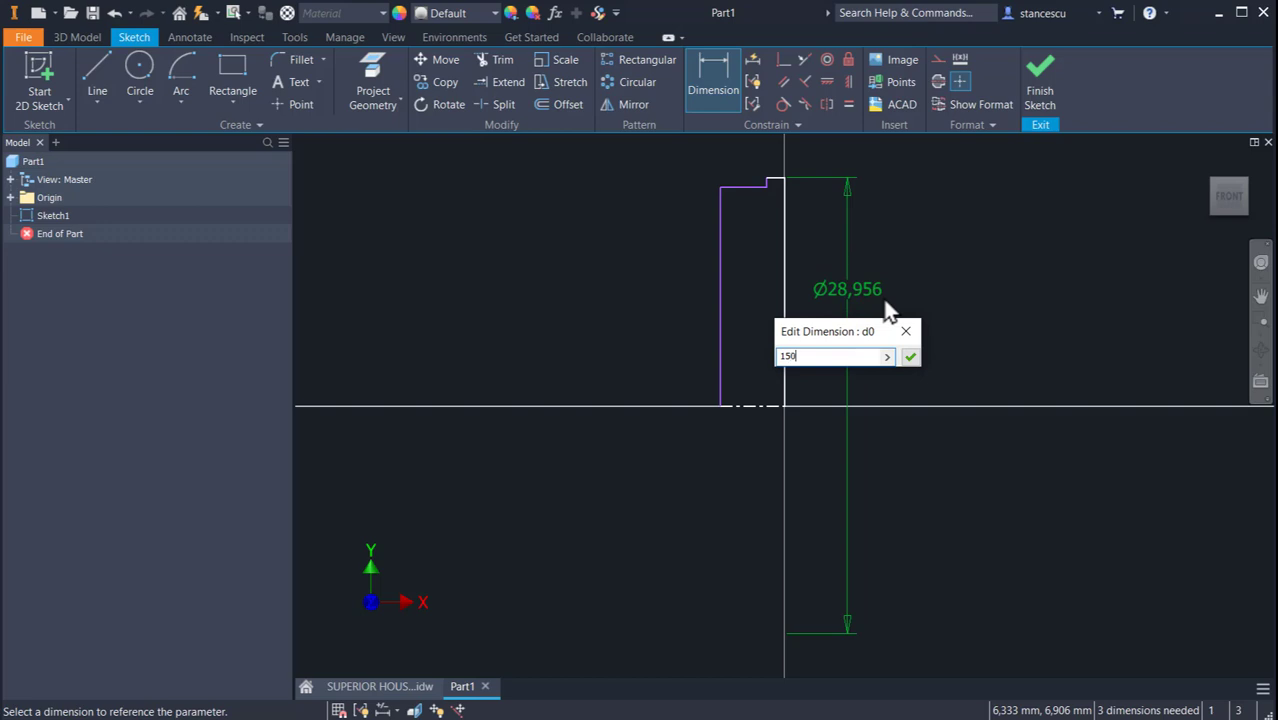
{"action": "type", "text": "50"}
{"action": "key", "text": "Return"}
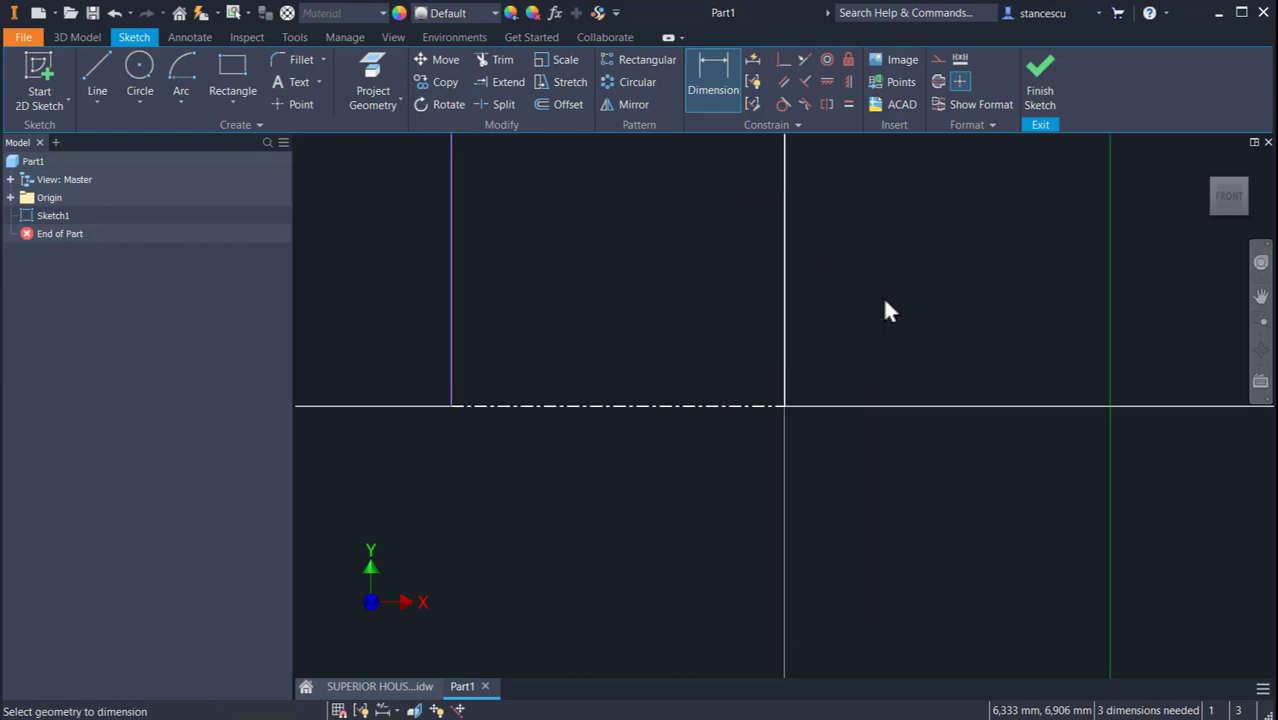
{"action": "key", "text": "Home"}
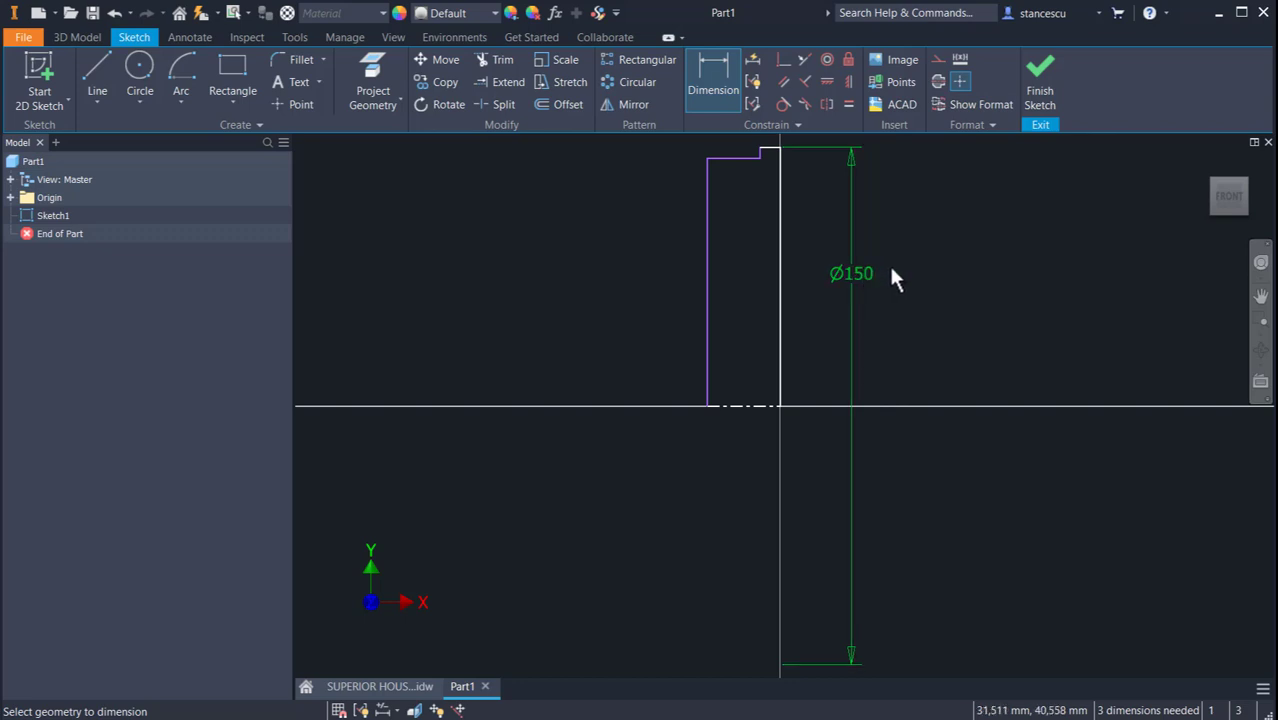
{"action": "key", "text": "Escape"}
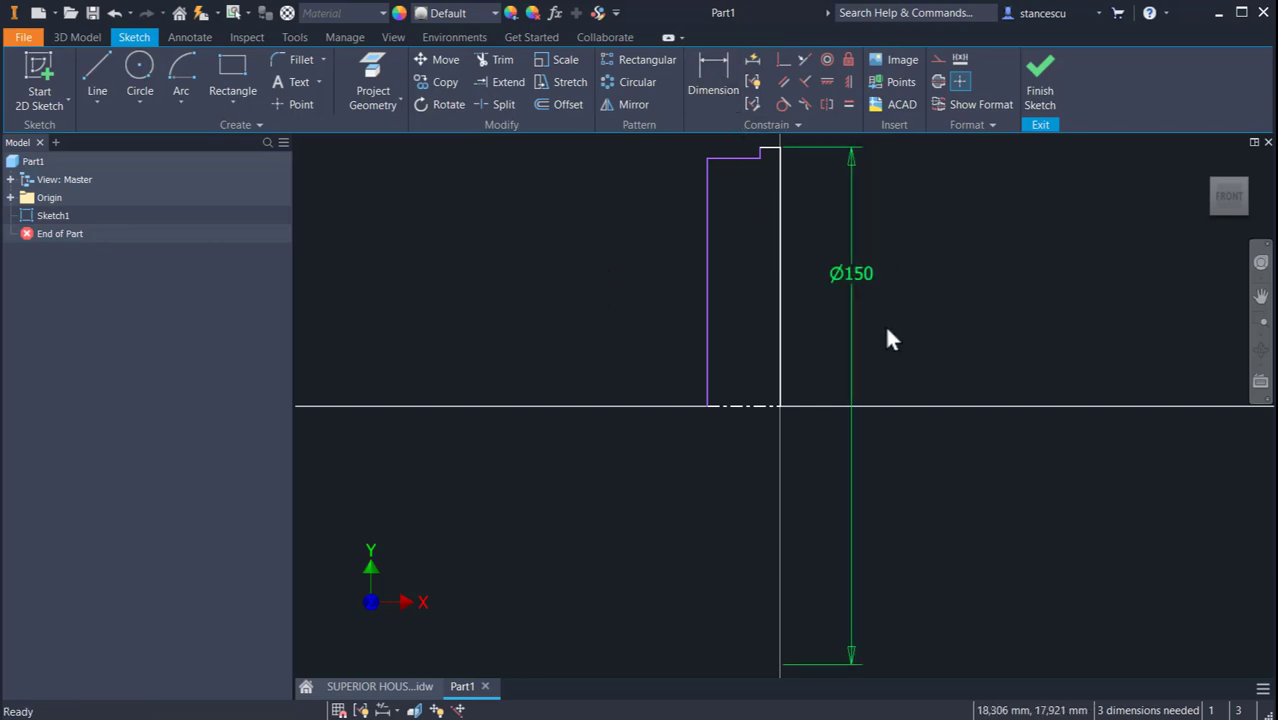
Set the tolerance type of the 150 mm diameter dimension to Limits/Fits-Show Tolerance
{"action": "right_click", "coordinate": [852, 279]}
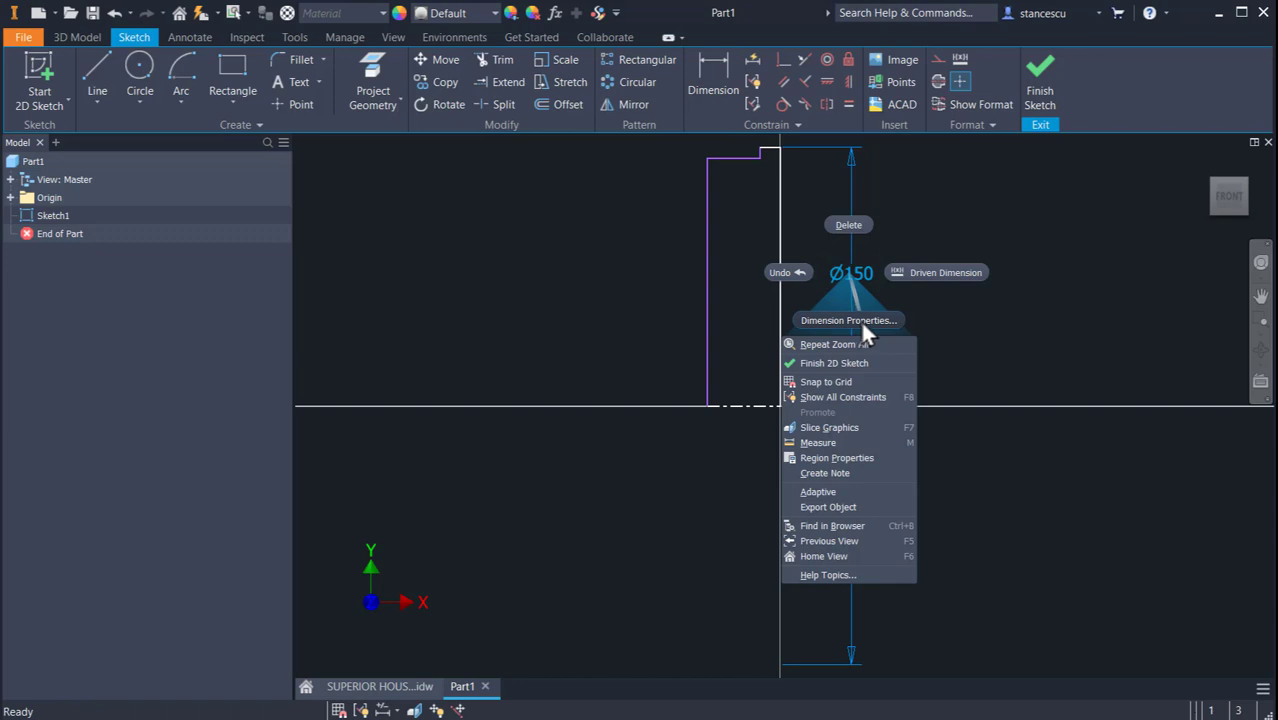
{"action": "left_click", "coordinate": [862, 322]}
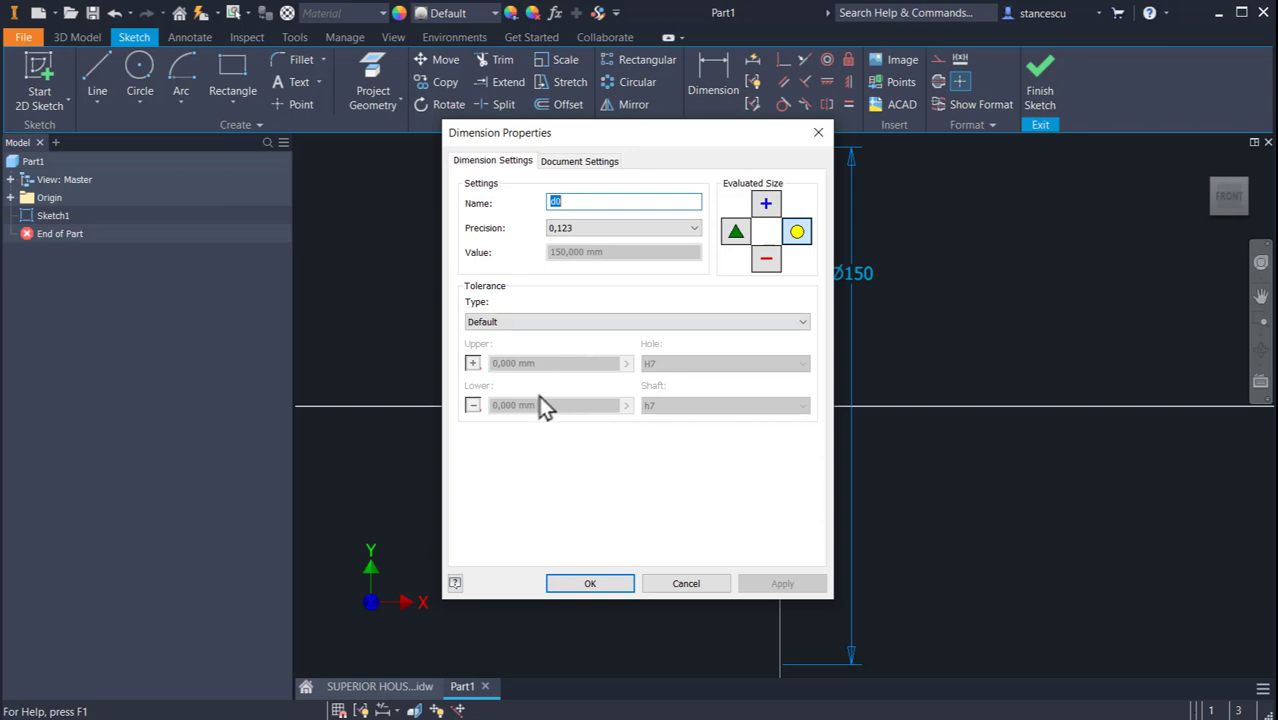
{"action": "left_click", "coordinate": [584, 320]}
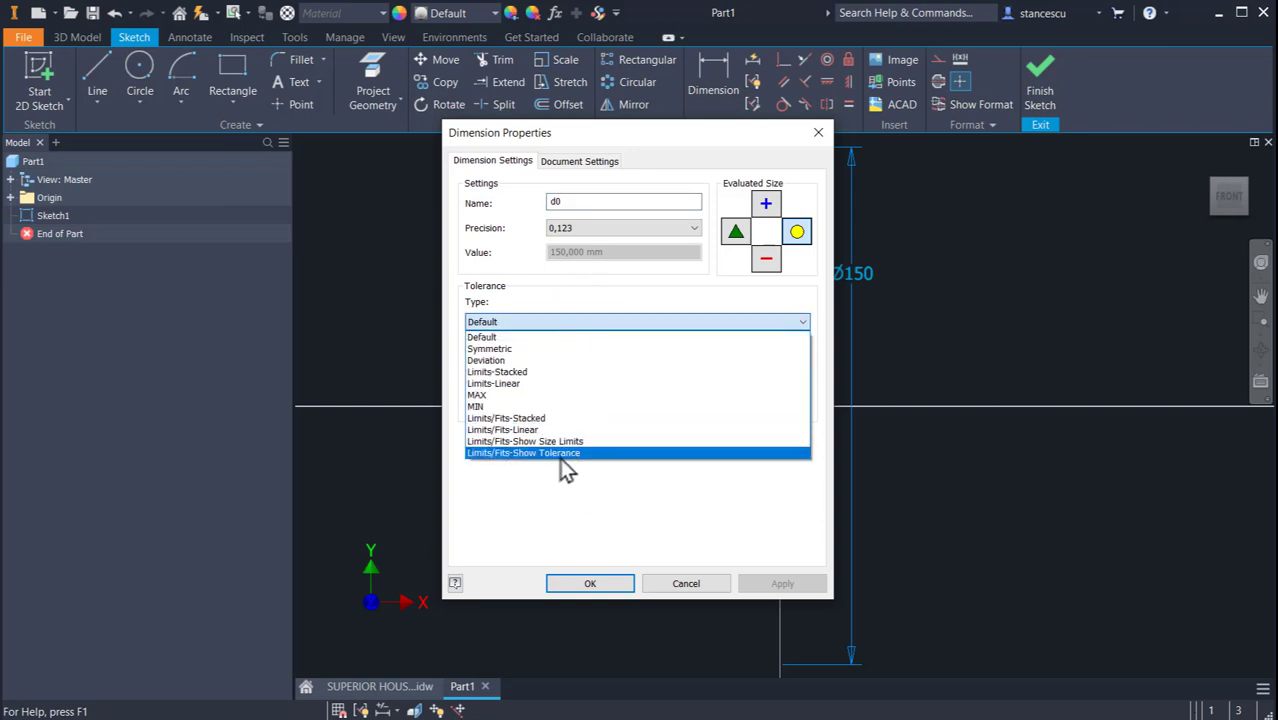
{"action": "left_click", "coordinate": [561, 453]}
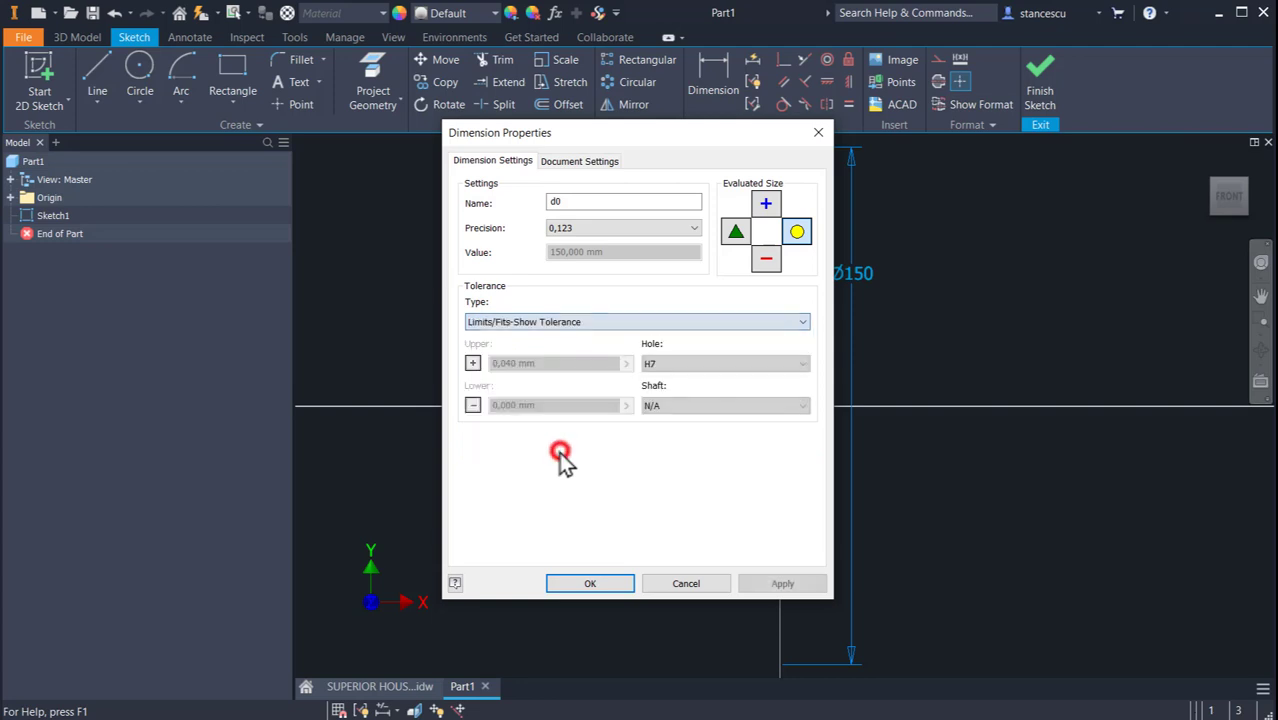
{"action": "left_click", "coordinate": [673, 366]}
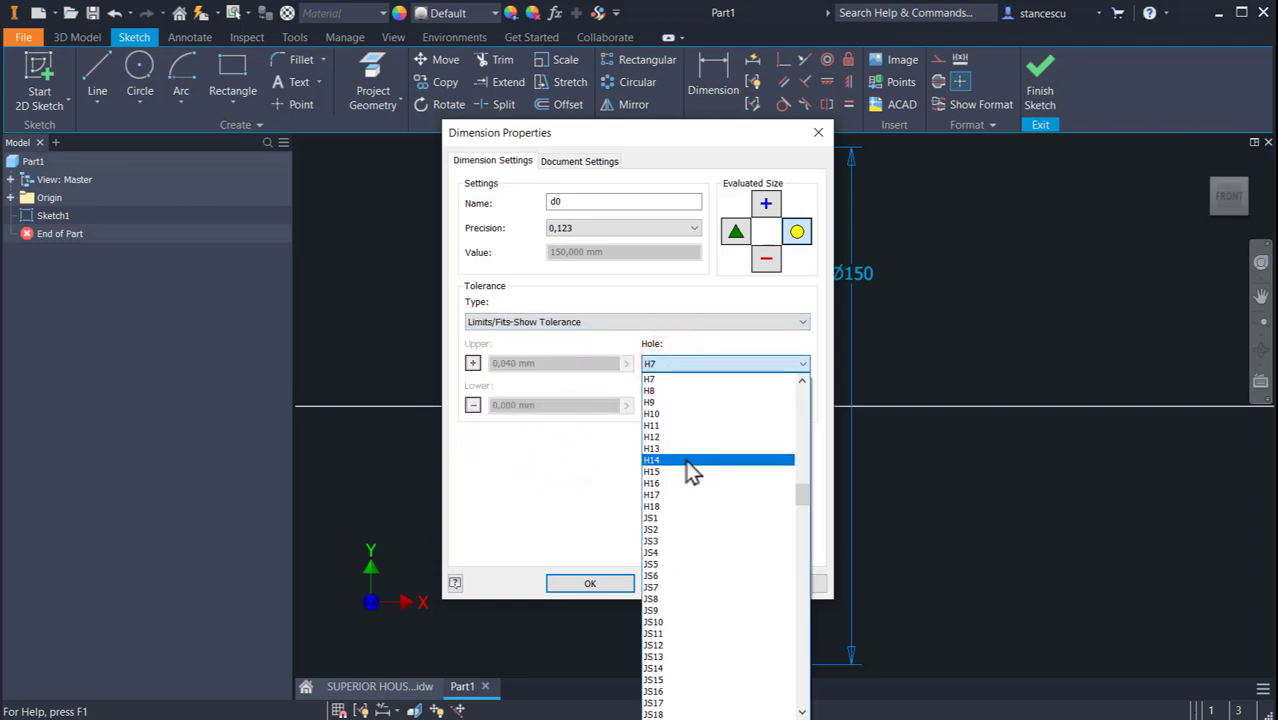
{"action": "key", "text": "a"}
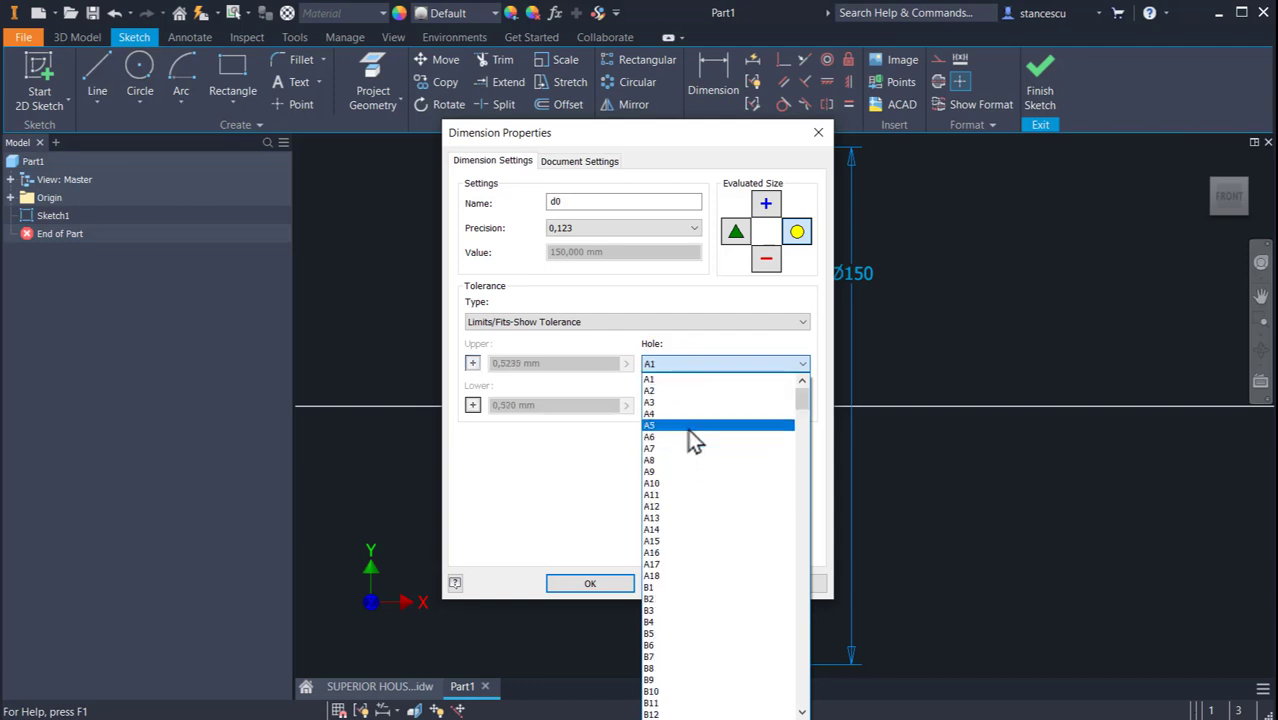
{"action": "scroll", "coordinate": [695, 445], "scroll_direction": "down", "scroll_amount": 5}
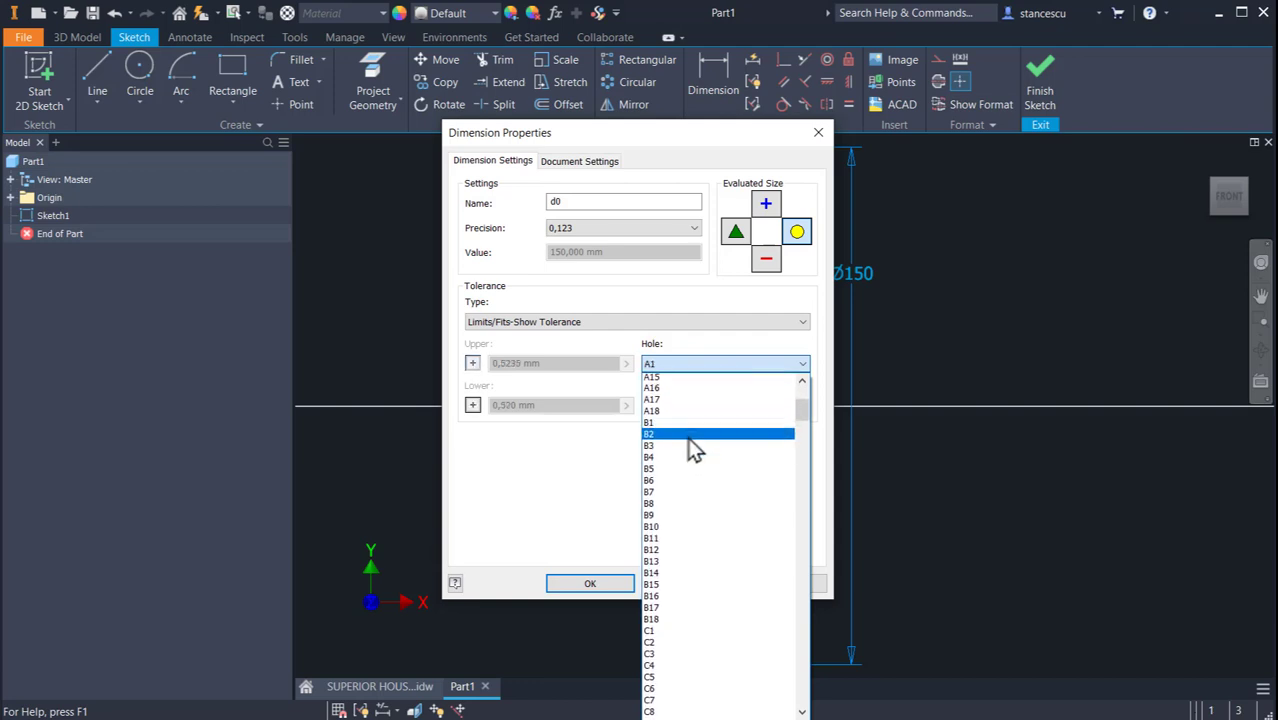
{"action": "scroll", "coordinate": [695, 450], "scroll_direction": "up", "scroll_amount": 5}
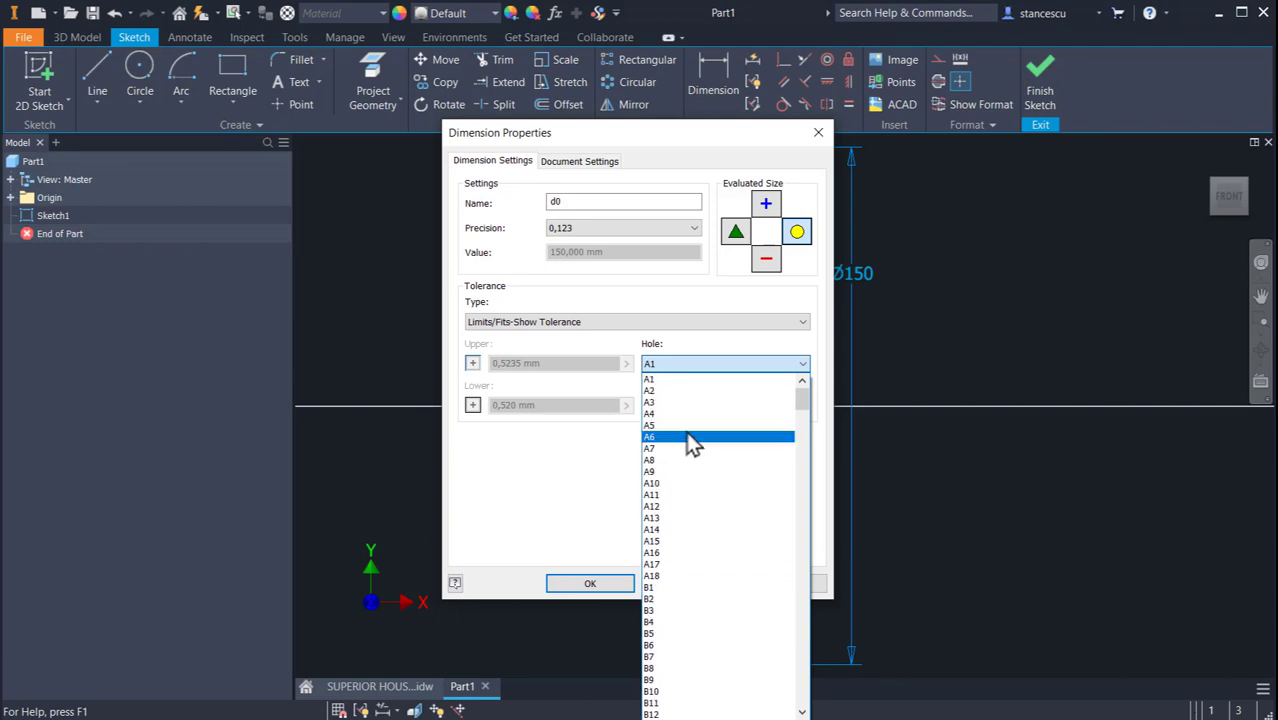
{"action": "left_click", "coordinate": [729, 337]}
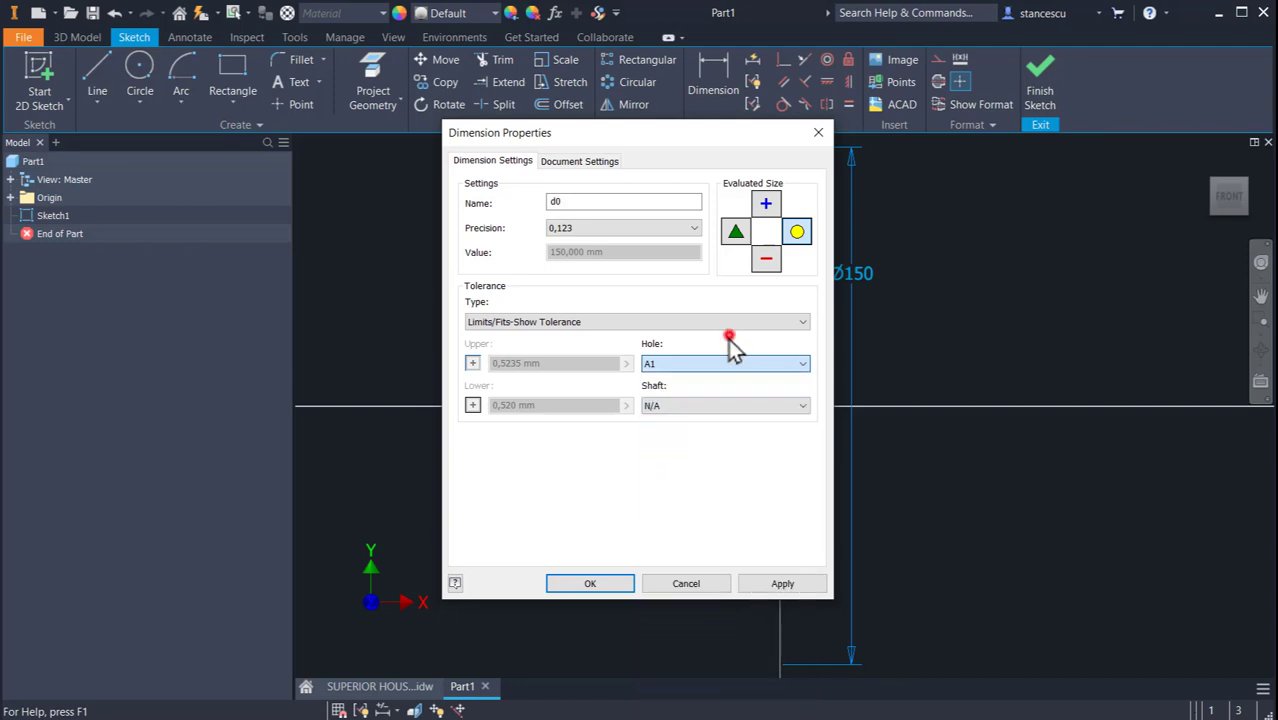
Apply the a11 shaft tolerance to the 150 mm diameter dimension and move its text clear of the profile in the positive X direction
{"action": "left_click", "coordinate": [803, 406]}
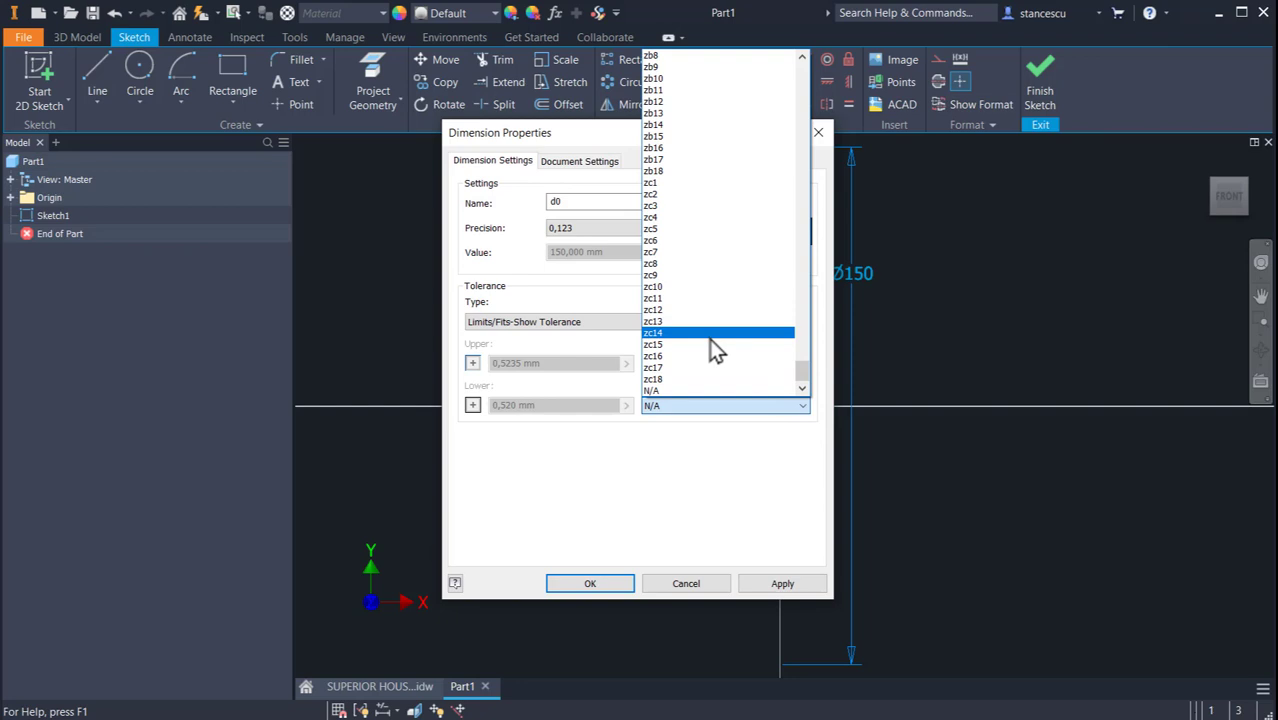
{"action": "key", "text": "a"}
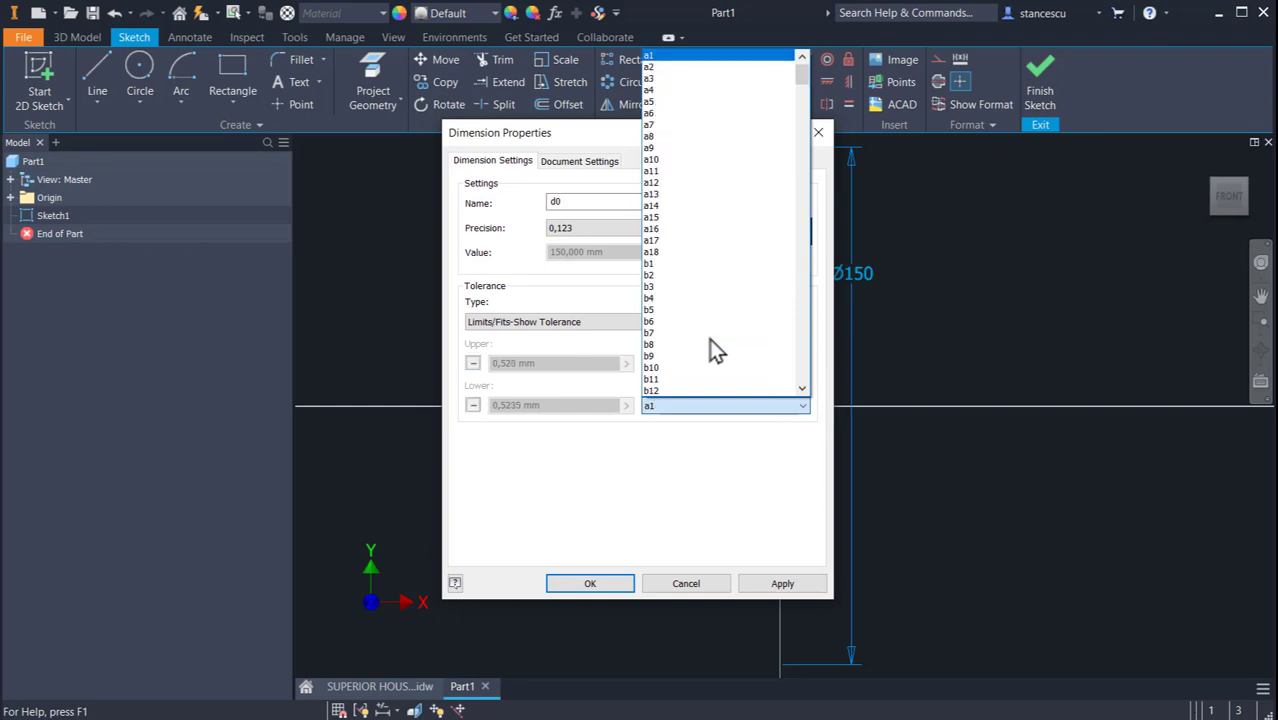
{"action": "left_click", "coordinate": [675, 180]}
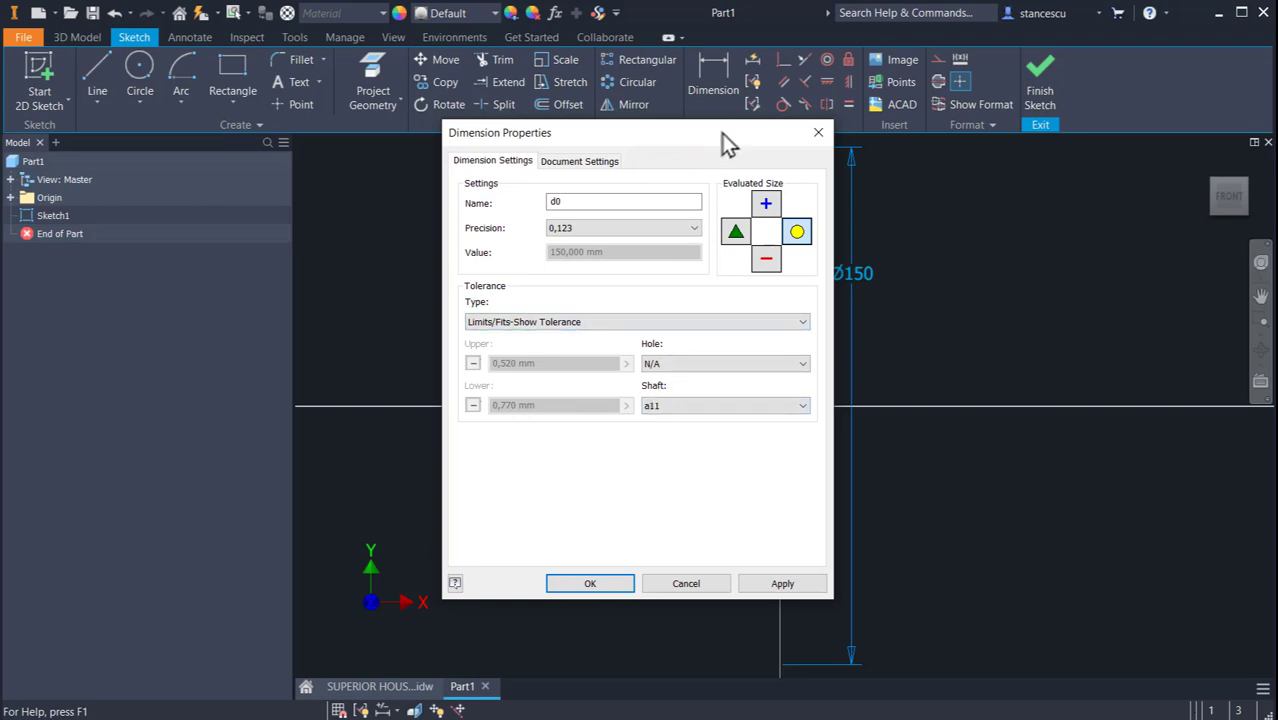
{"action": "left_click_drag", "start_coordinate": [720, 135], "coordinate": [557, 163]}
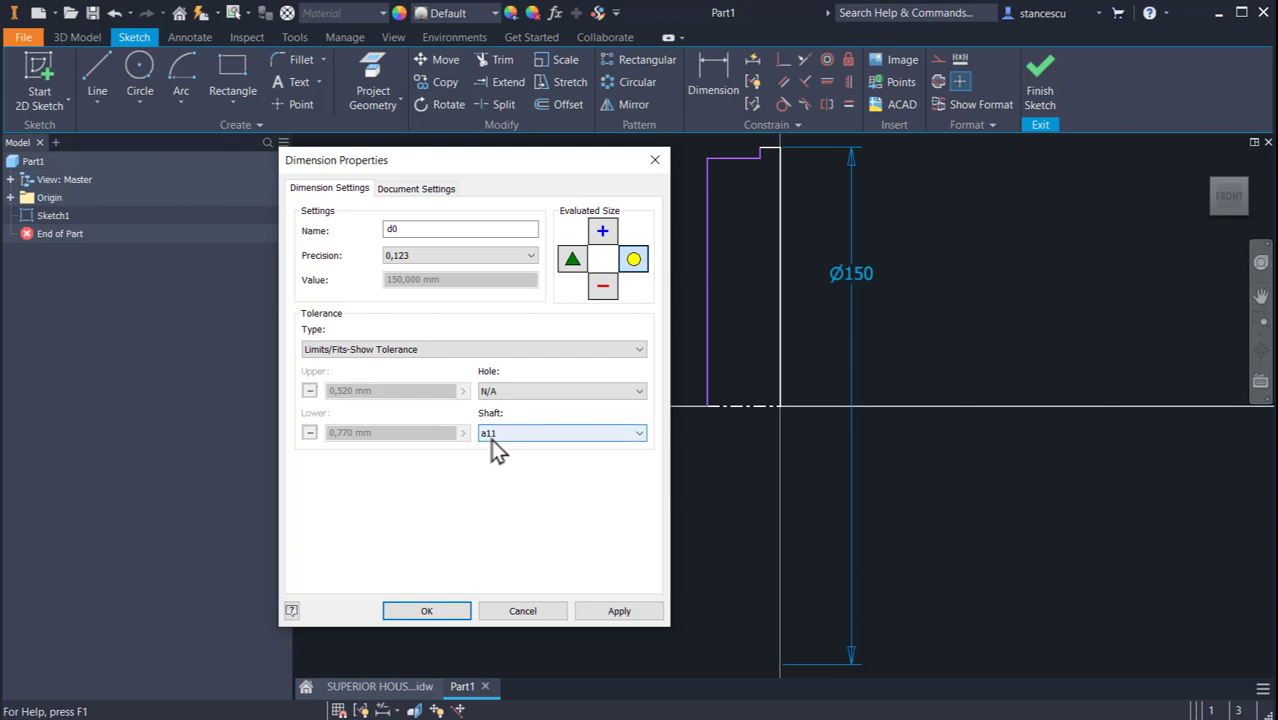
{"action": "left_click", "coordinate": [428, 612]}
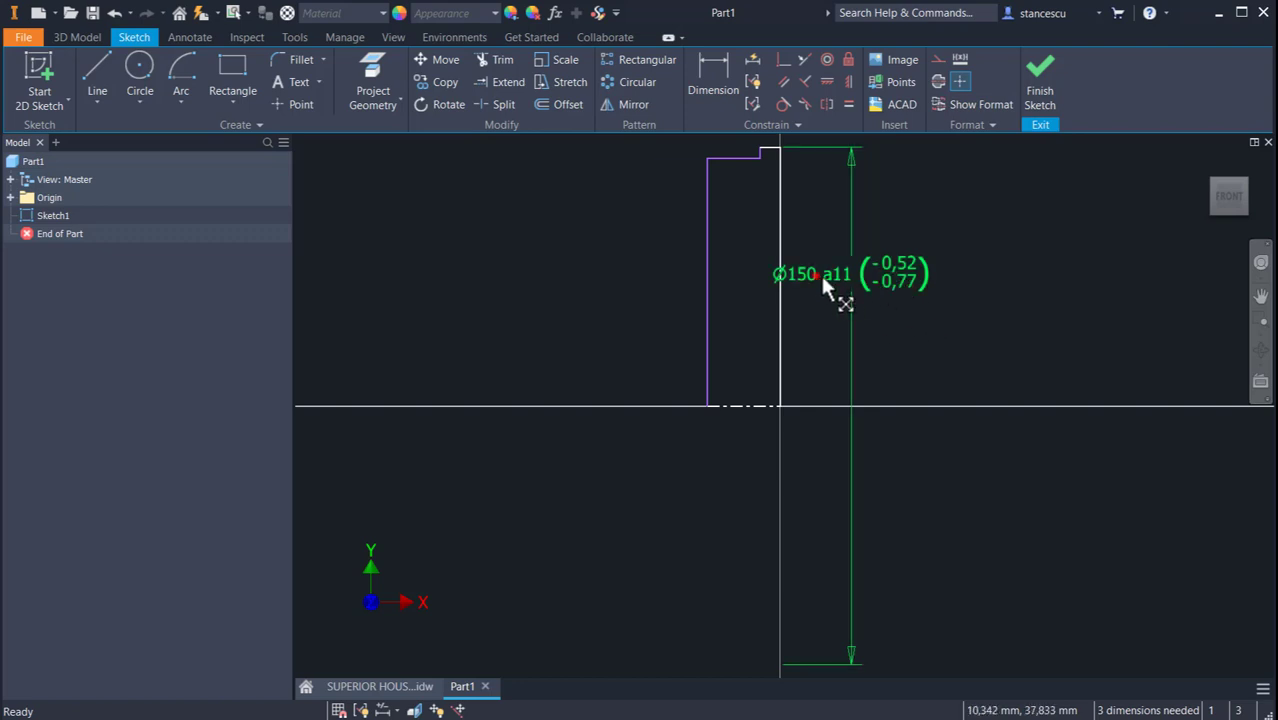
{"action": "left_click_drag", "start_coordinate": [815, 274], "coordinate": [896, 301]}
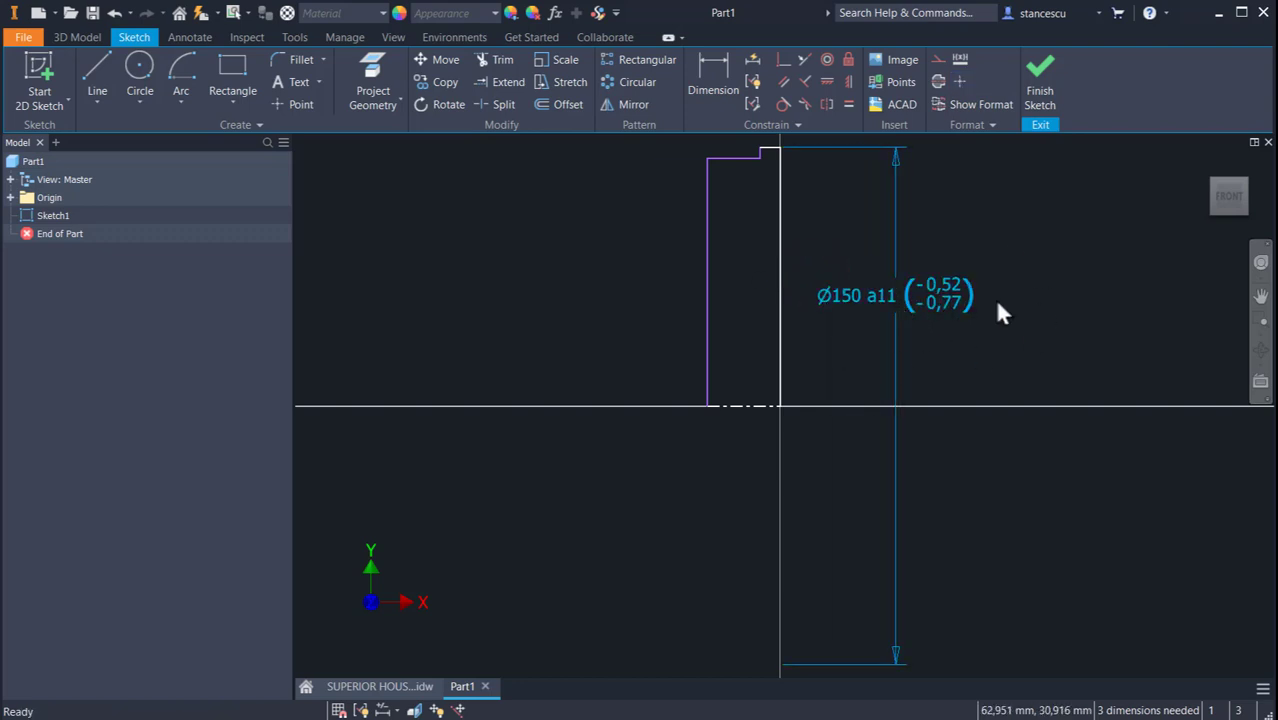
{"action": "left_click", "coordinate": [947, 463]}
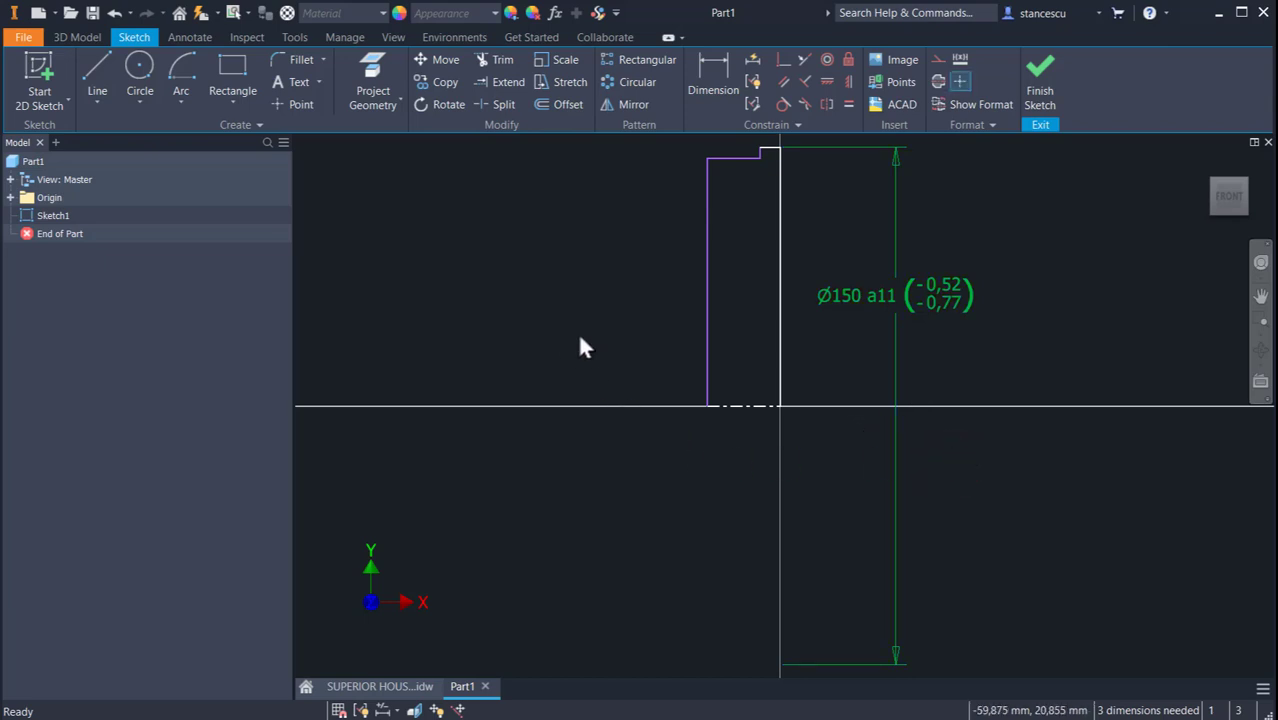
Add a 147 mm diameter dimension between the centerline and the longer, lower top edge of the stepped profile
{"action": "mouse_move", "coordinate": [548, 297]}
{"action": "middle_mouse_down"}
{"action": "mouse_move", "coordinate": [622, 305]}
{"action": "mouse_move", "coordinate": [616, 331]}
{"action": "mouse_move", "coordinate": [618, 309]}
{"action": "middle_mouse_up"}
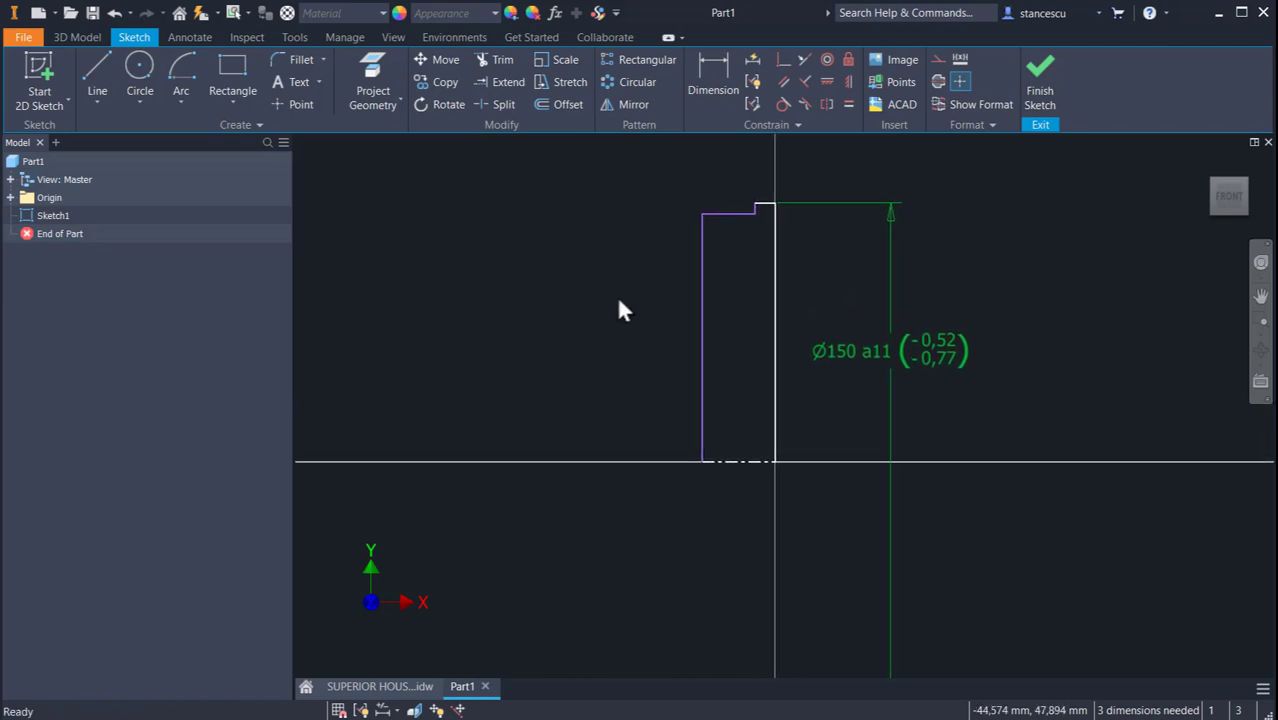
{"action": "left_click", "coordinate": [731, 210]}
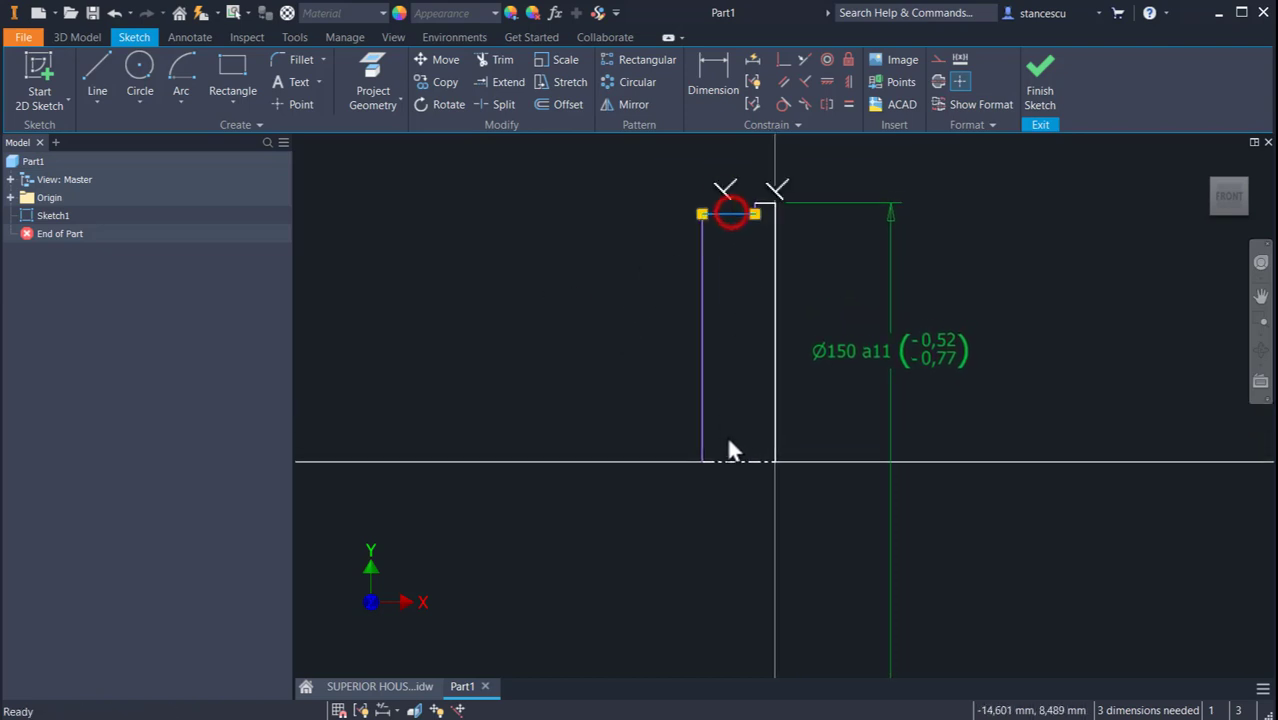
{"action": "left_click", "coordinate": [733, 458]}
{"action": "left_click", "coordinate": [590, 252]}
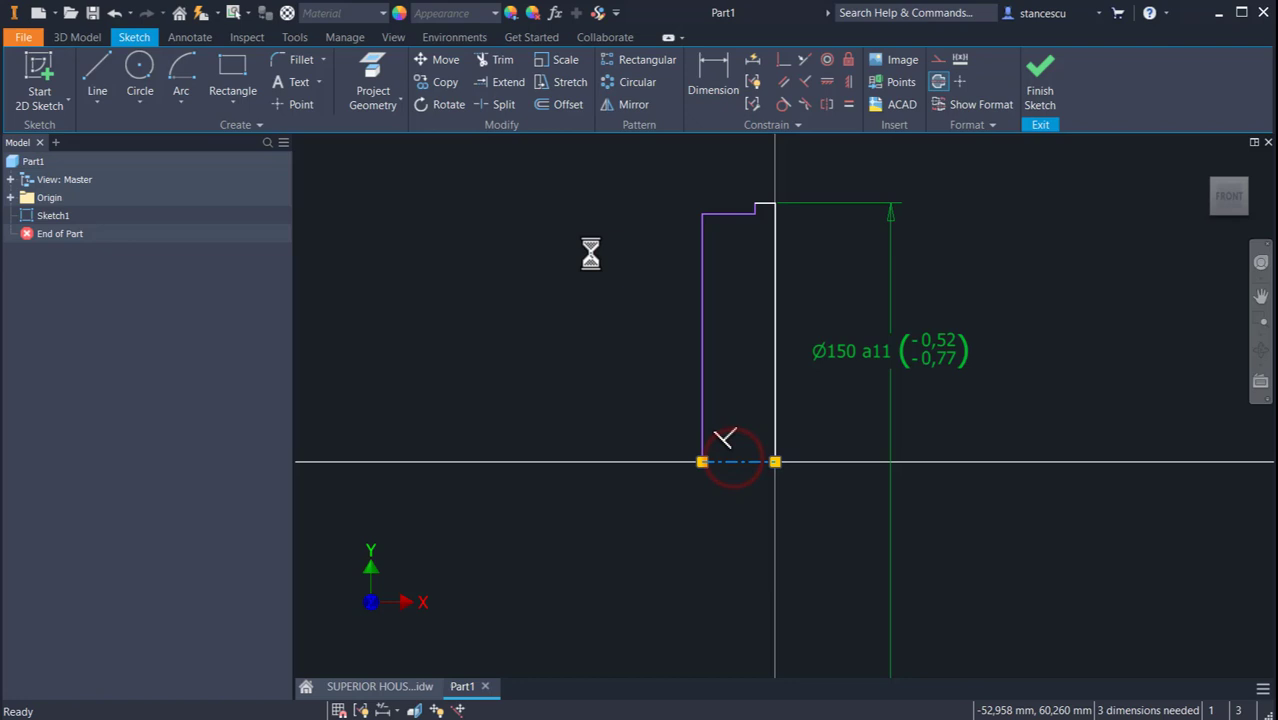
{"action": "left_click", "coordinate": [713, 72]}
{"action": "left_click", "coordinate": [728, 214]}
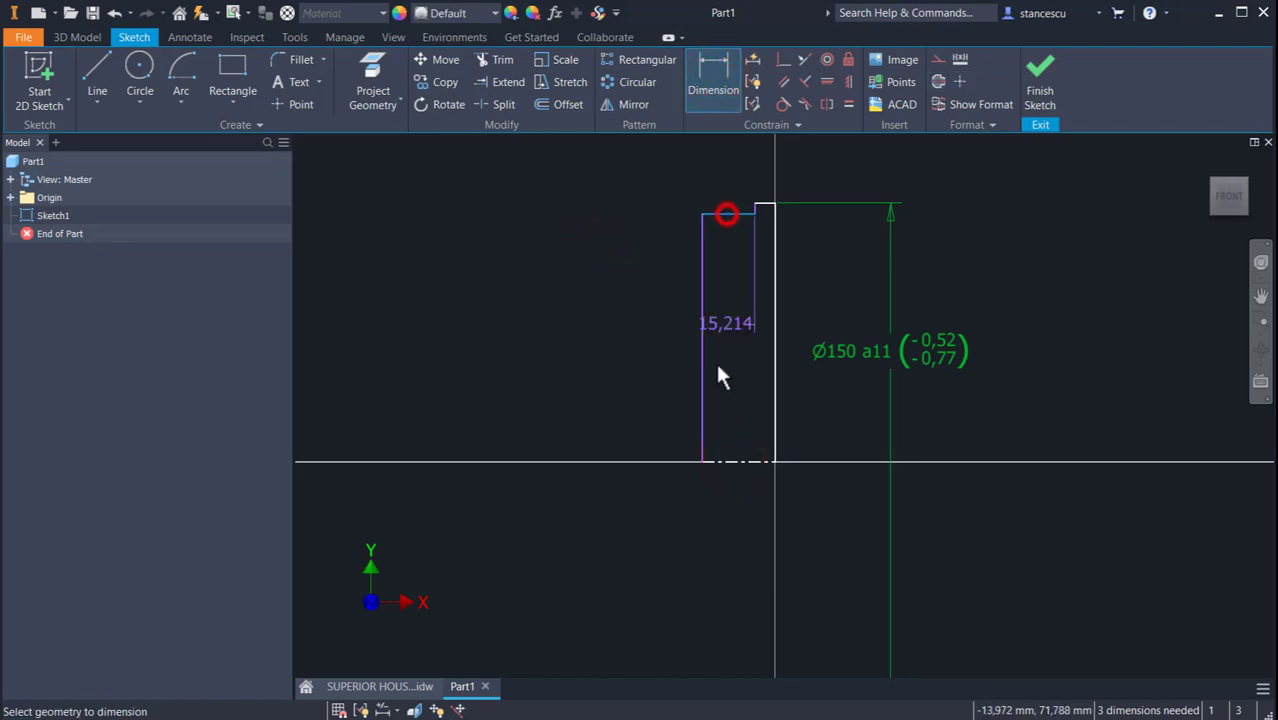
{"action": "left_click", "coordinate": [715, 461]}
{"action": "left_click", "coordinate": [527, 378]}
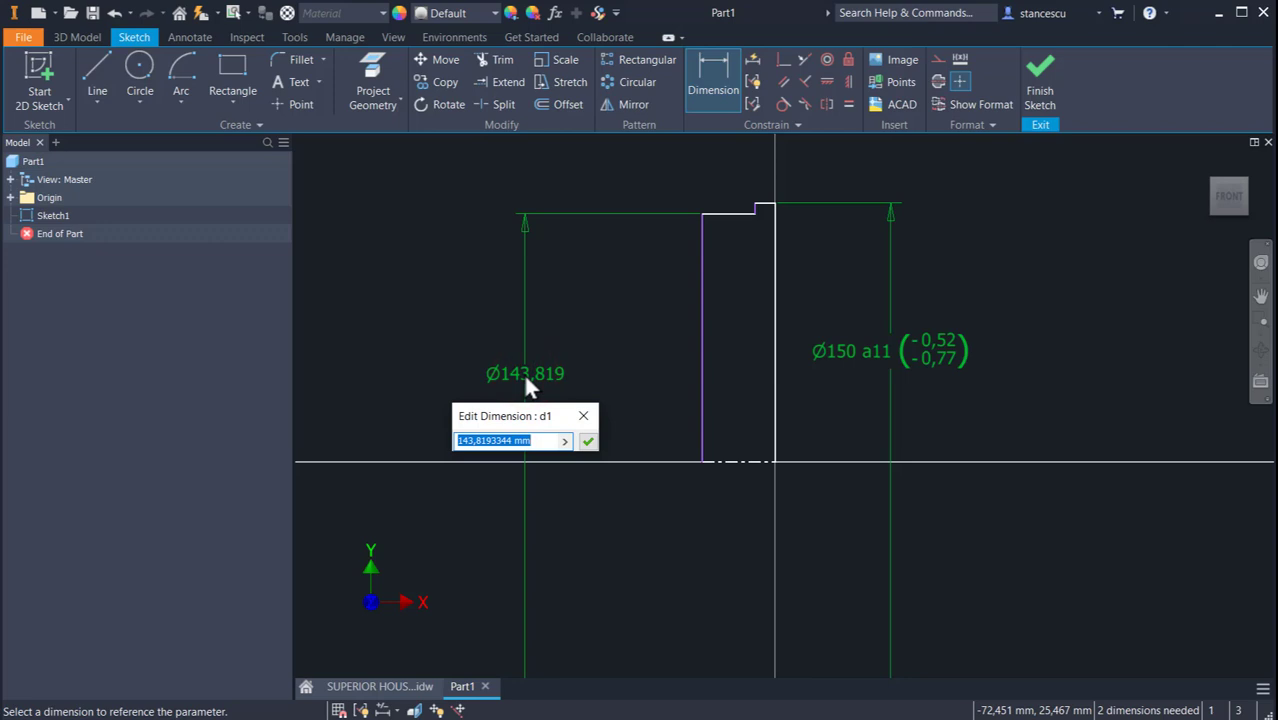
{"action": "type", "text": "147"}
{"action": "key", "text": "Return"}
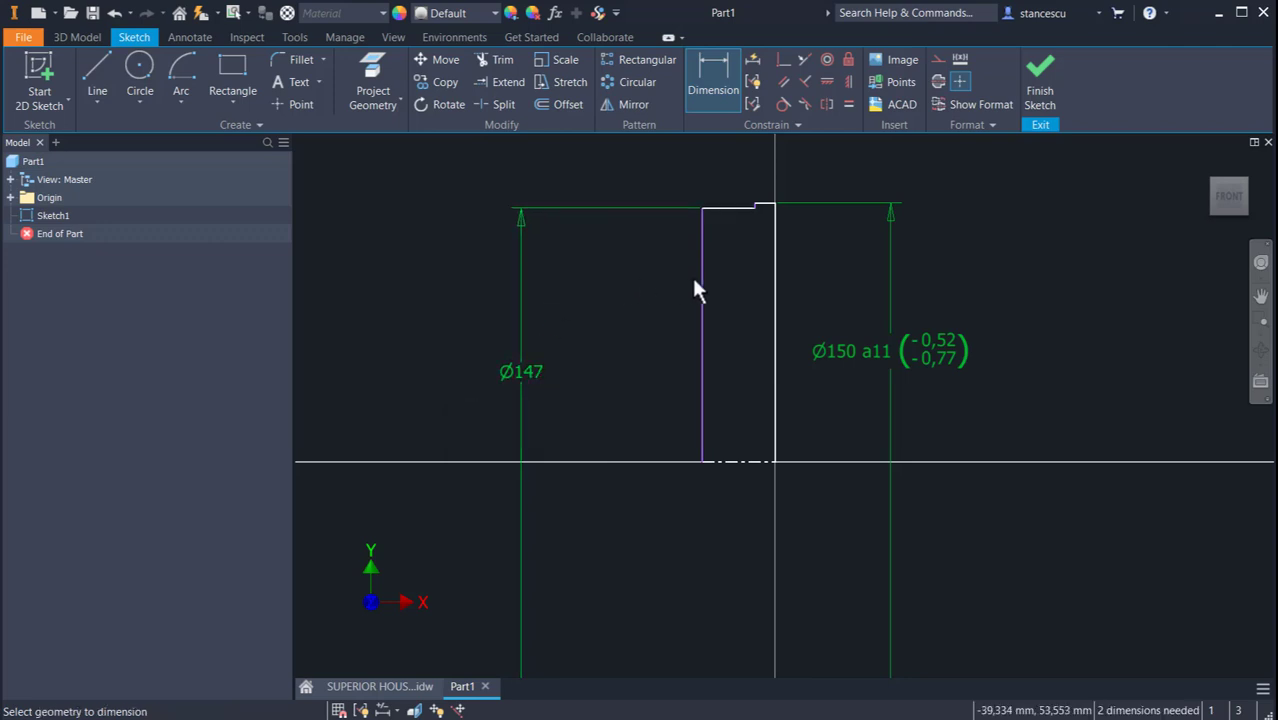
Dimension the width of the short raised step at the top of the profile as 5 mm
{"action": "left_click", "coordinate": [765, 201]}
{"action": "left_click", "coordinate": [820, 170]}
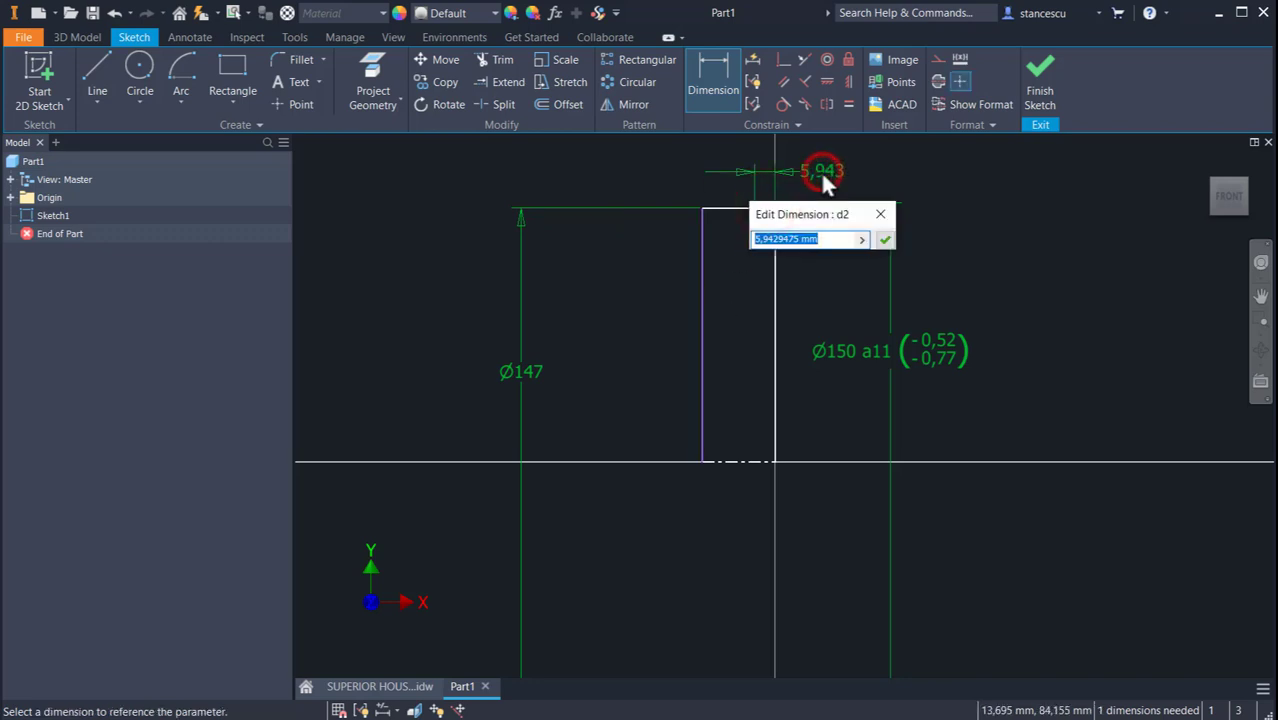
{"action": "type", "text": "5"}
{"action": "key", "text": "Return"}
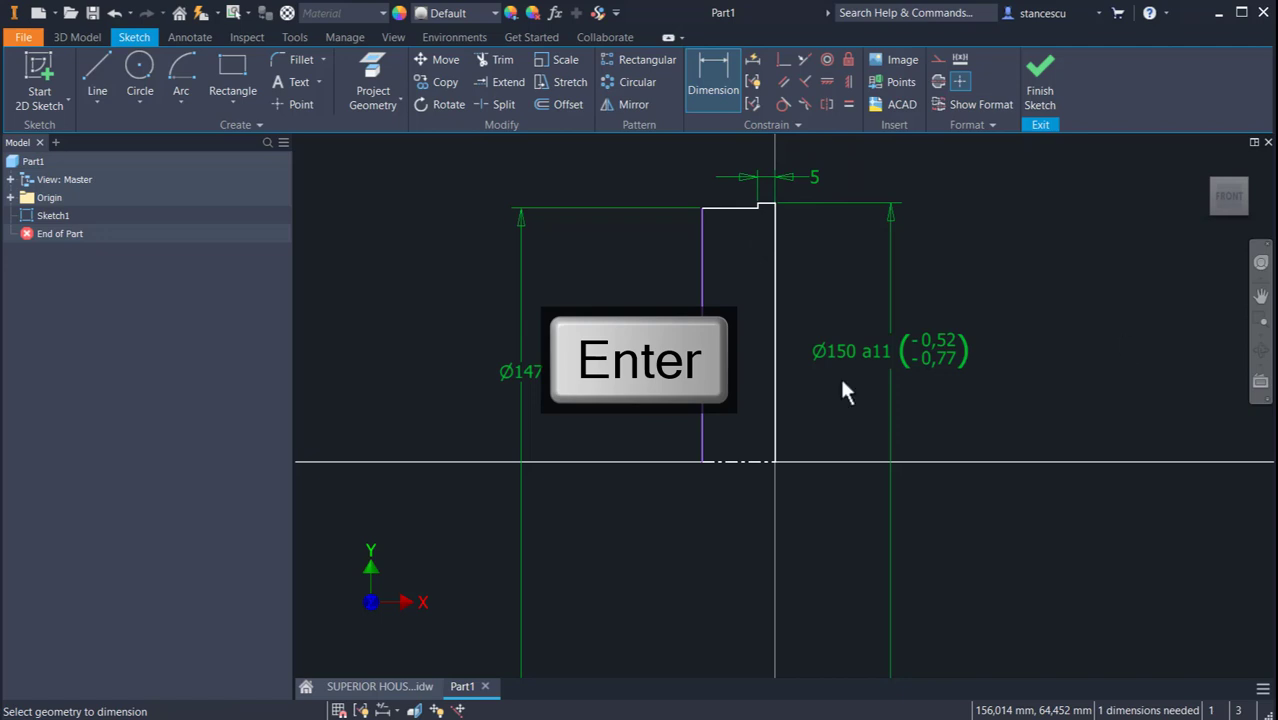
Dimension the profile's overall thickness between its two long vertical edges as 20 mm
{"action": "left_click", "coordinate": [702, 279]}
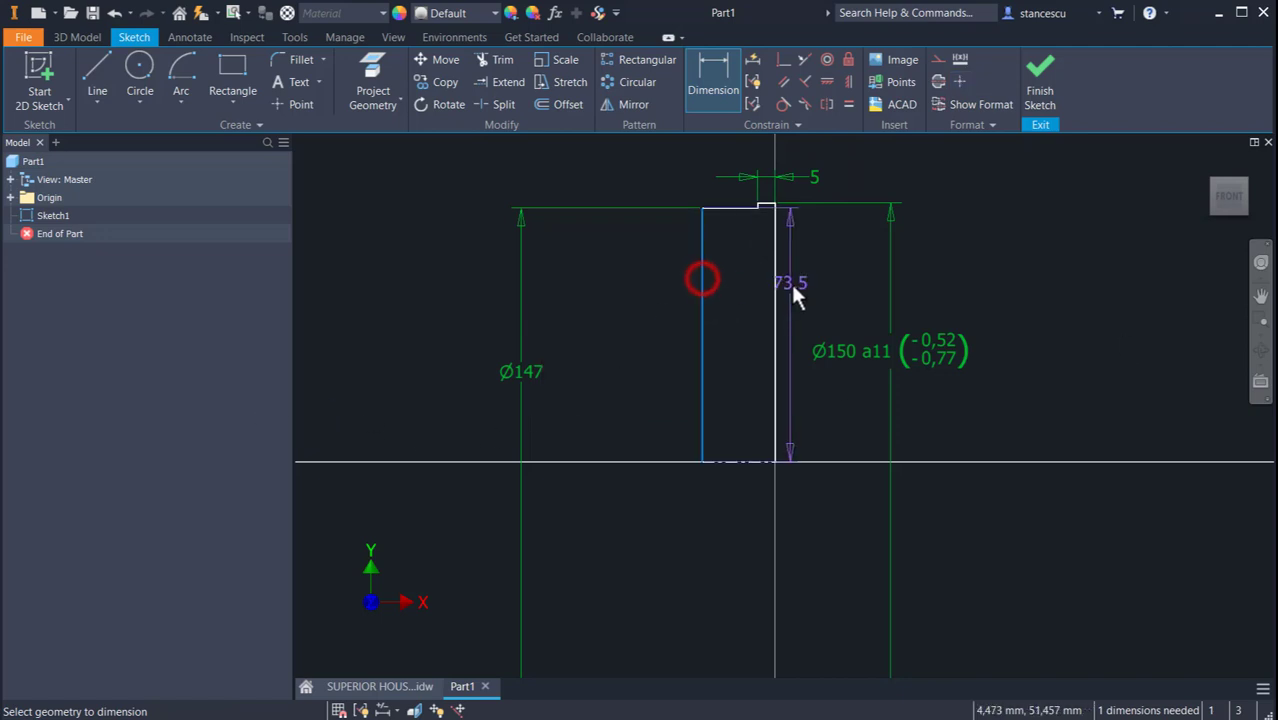
{"action": "left_click", "coordinate": [775, 276]}
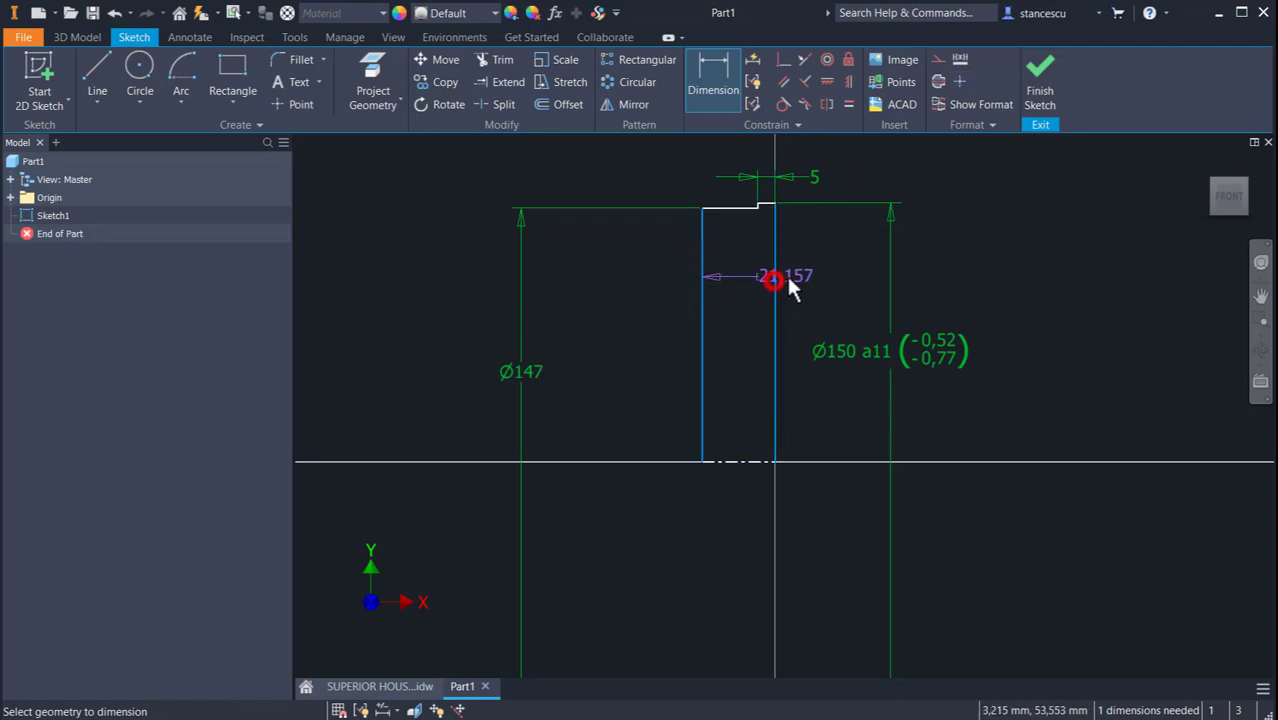
{"action": "left_click", "coordinate": [654, 275]}
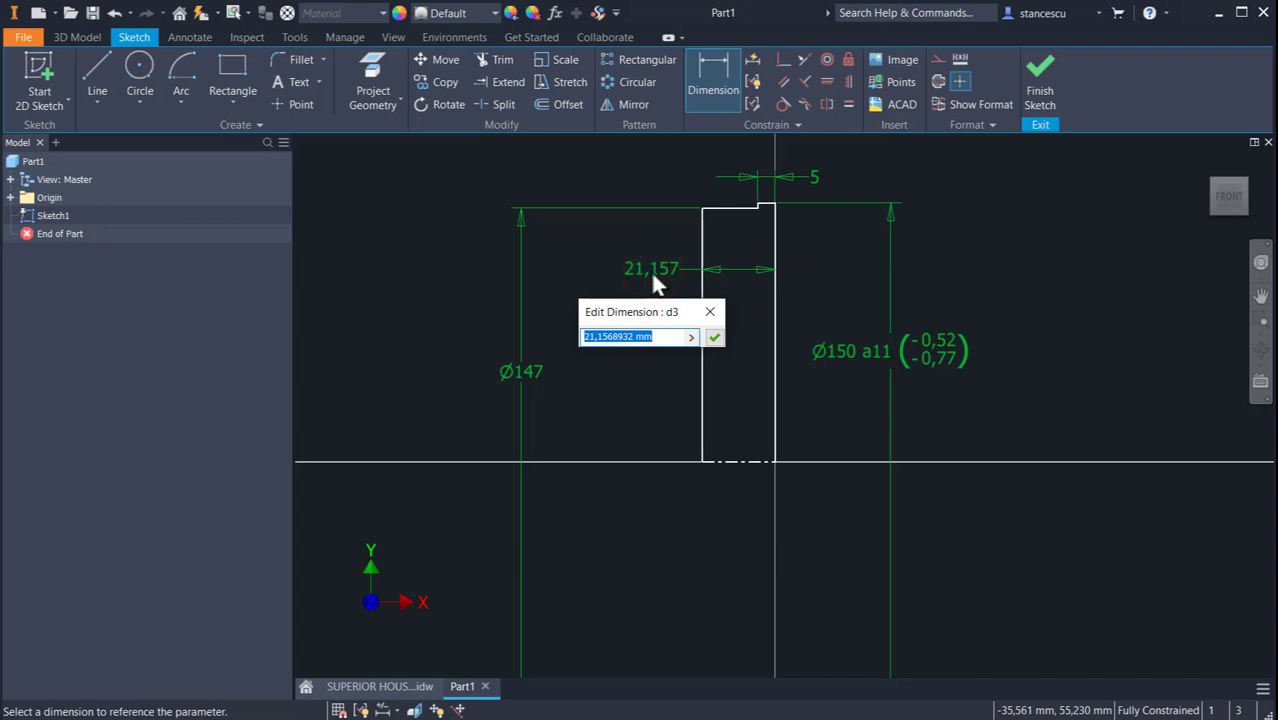
{"action": "type", "text": "20"}
{"action": "key", "text": "Return"}
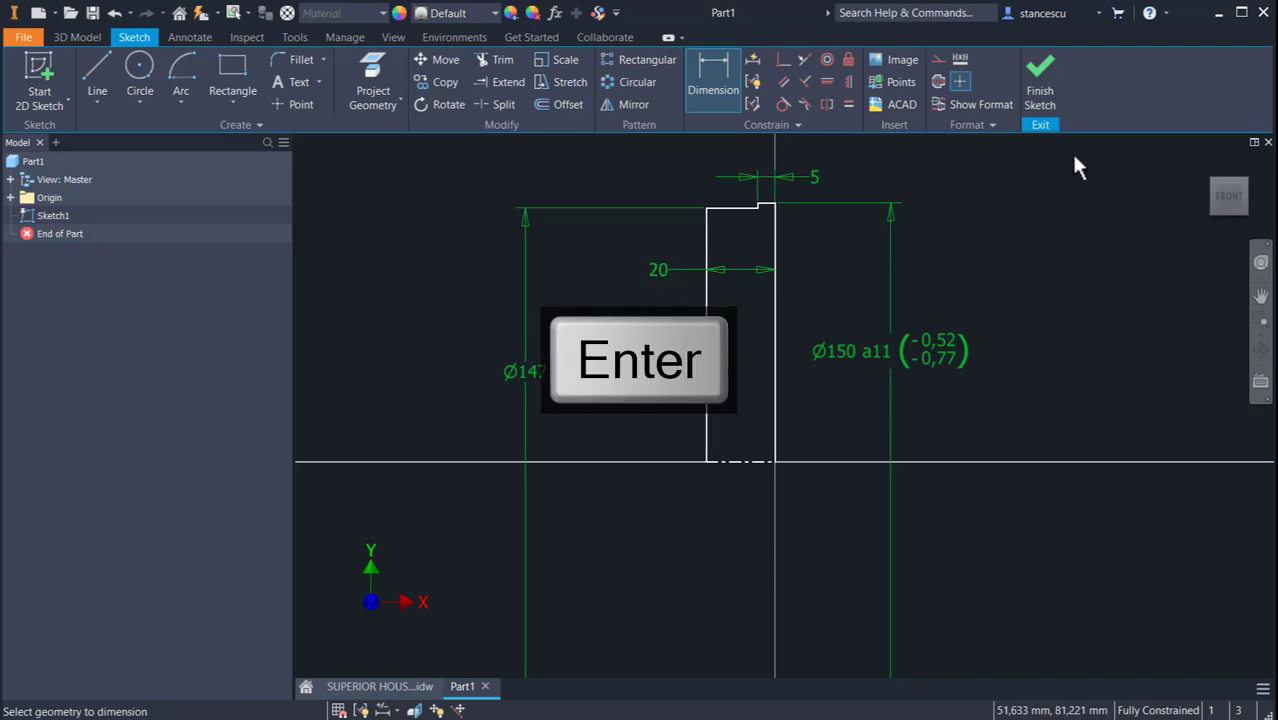
Finish the flange sketch and revolve its profile 360 degrees about the centerline into a solid disc
{"action": "left_click", "coordinate": [1041, 90]}
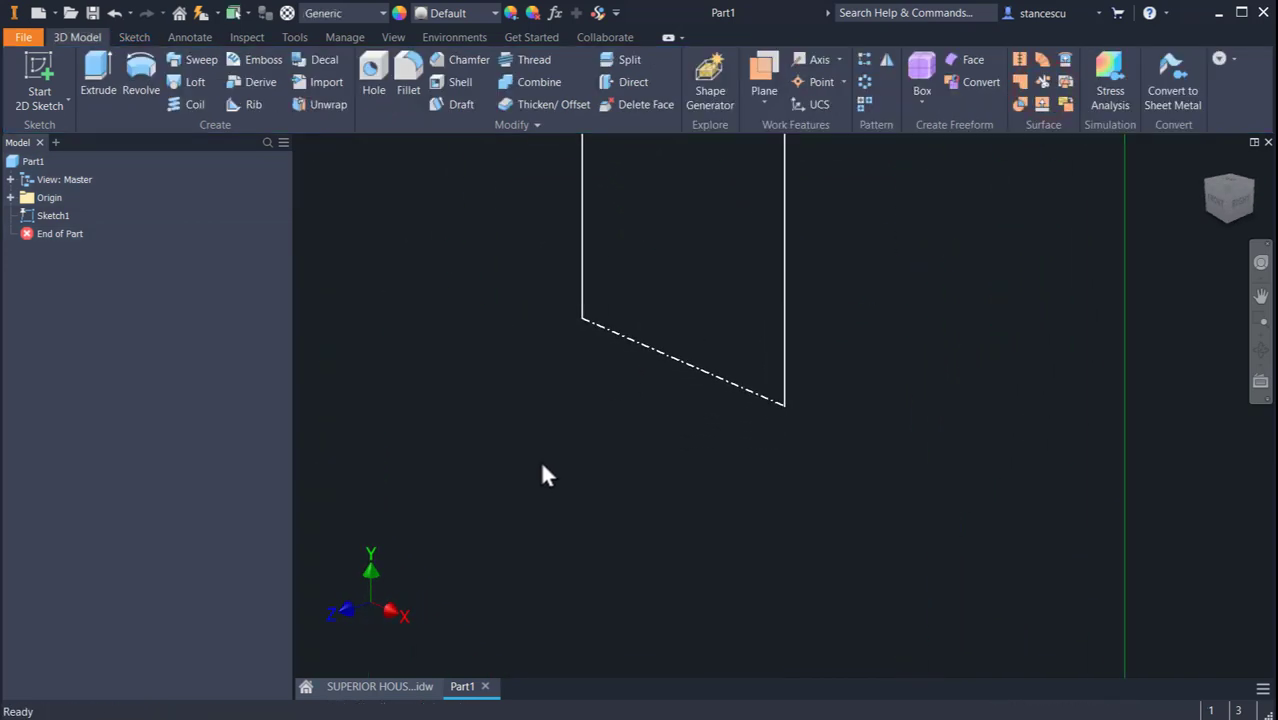
{"action": "key", "text": "F6"}
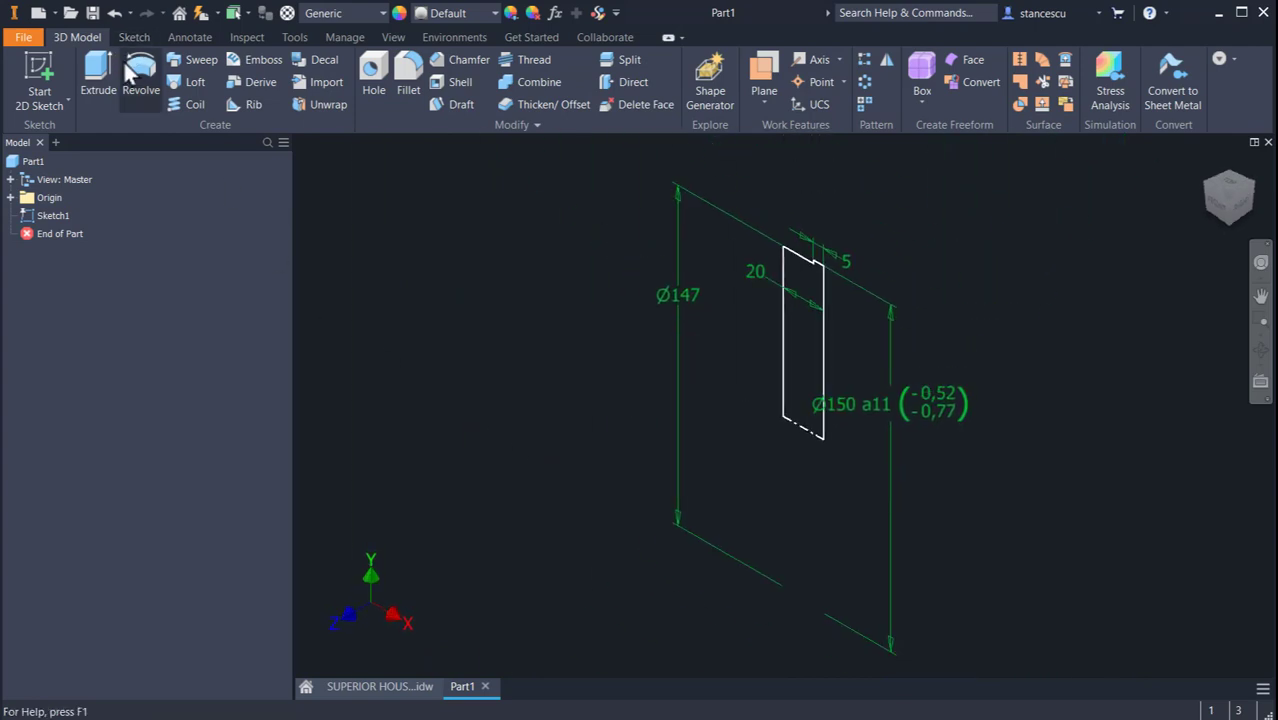
{"action": "left_click", "coordinate": [126, 64]}
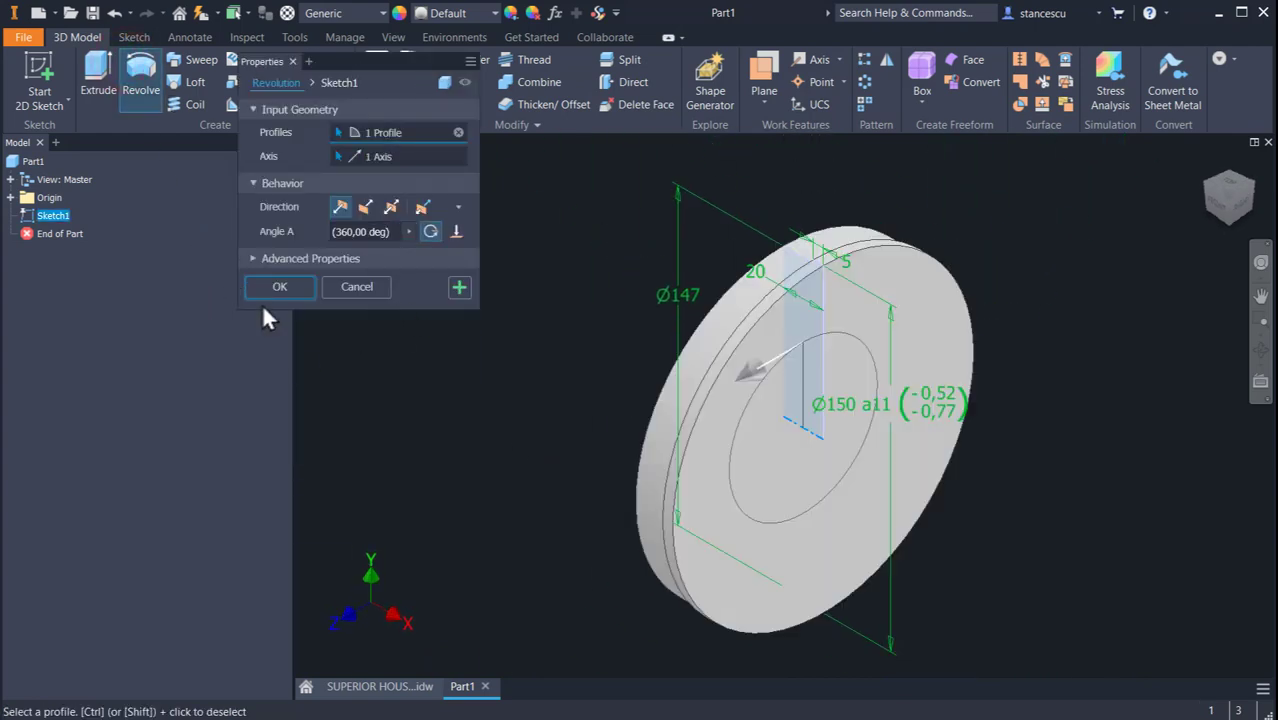
{"action": "left_click", "coordinate": [279, 287]}
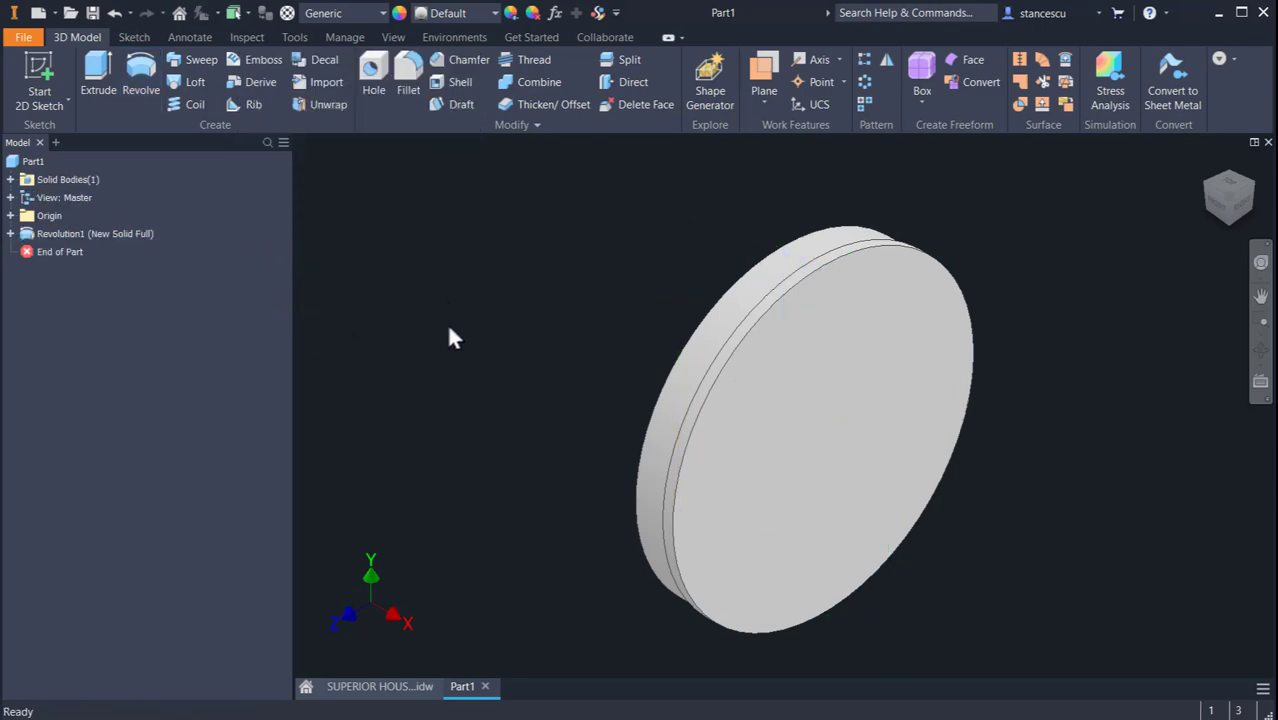
Examine section A-A in the SUPERIOR HOUSING drawing for the hub's diameters, heights and distance from the flange face
{"action": "left_click", "coordinate": [366, 688]}
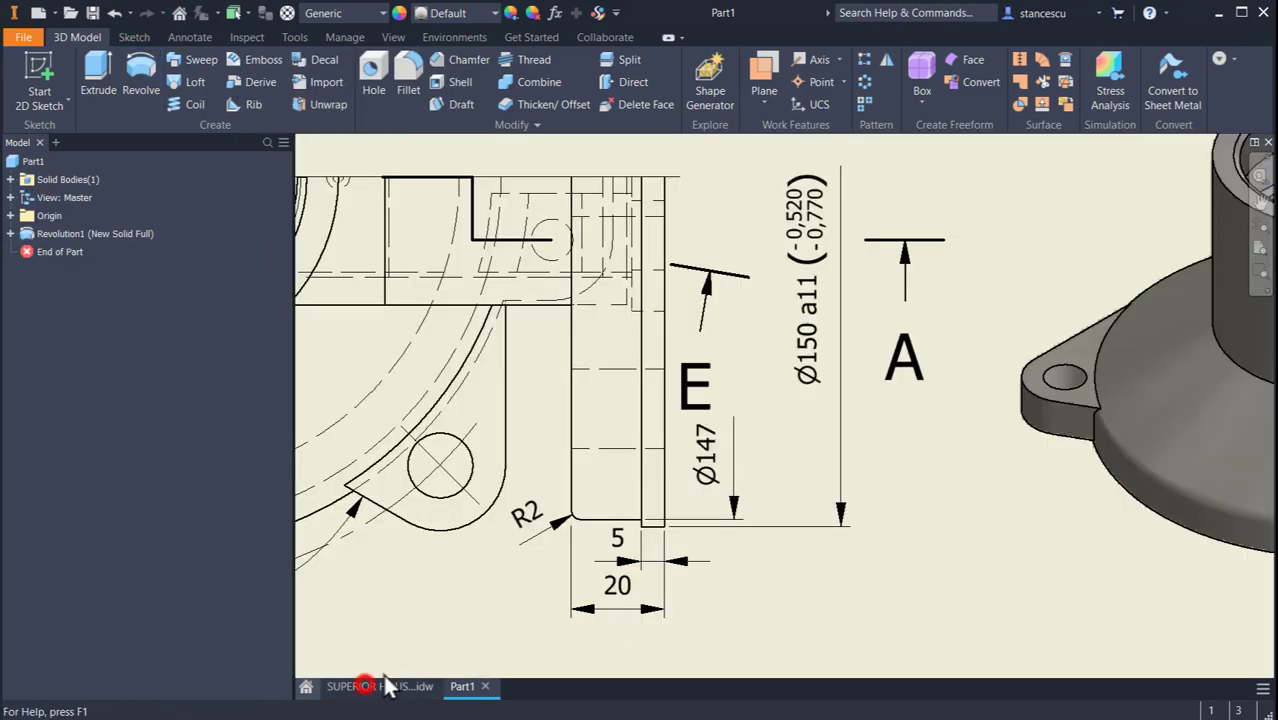
{"action": "scroll", "coordinate": [835, 525], "scroll_direction": "down", "scroll_amount": 5}
{"action": "scroll", "coordinate": [847, 528], "scroll_direction": "up", "scroll_amount": 4}
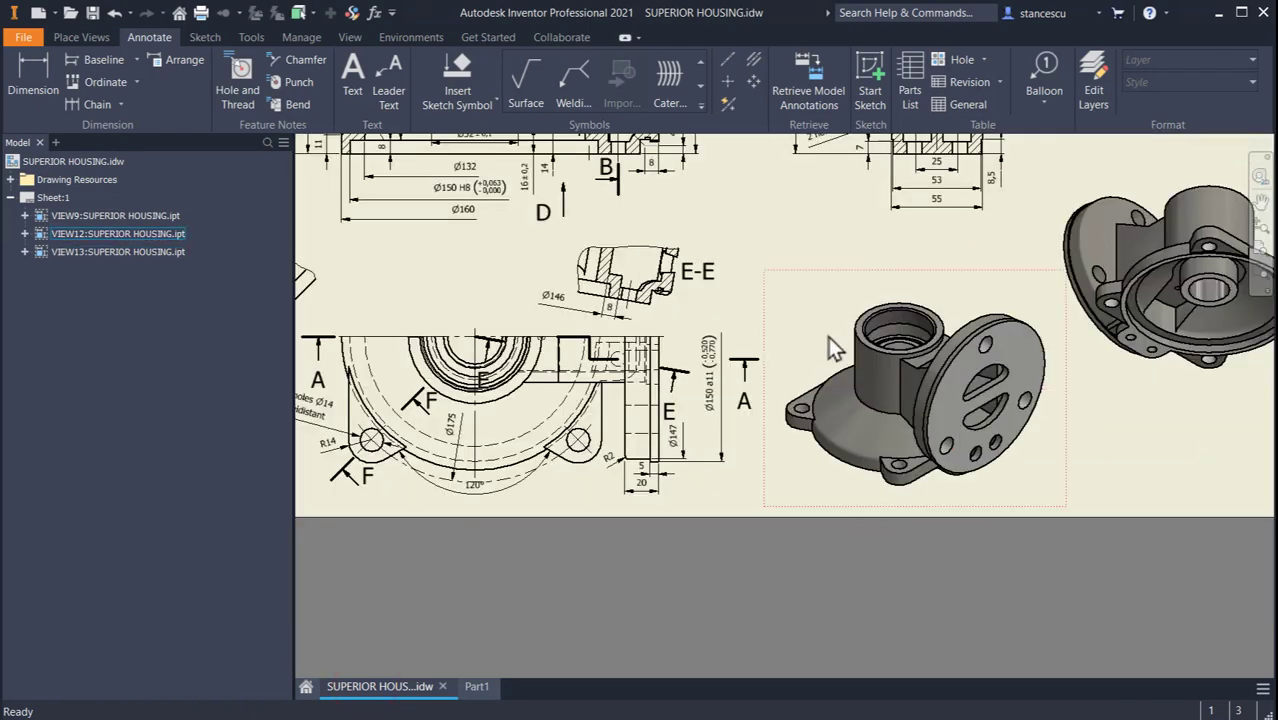
{"action": "middle_click_drag", "start_coordinate": [757, 318], "coordinate": [924, 580]}
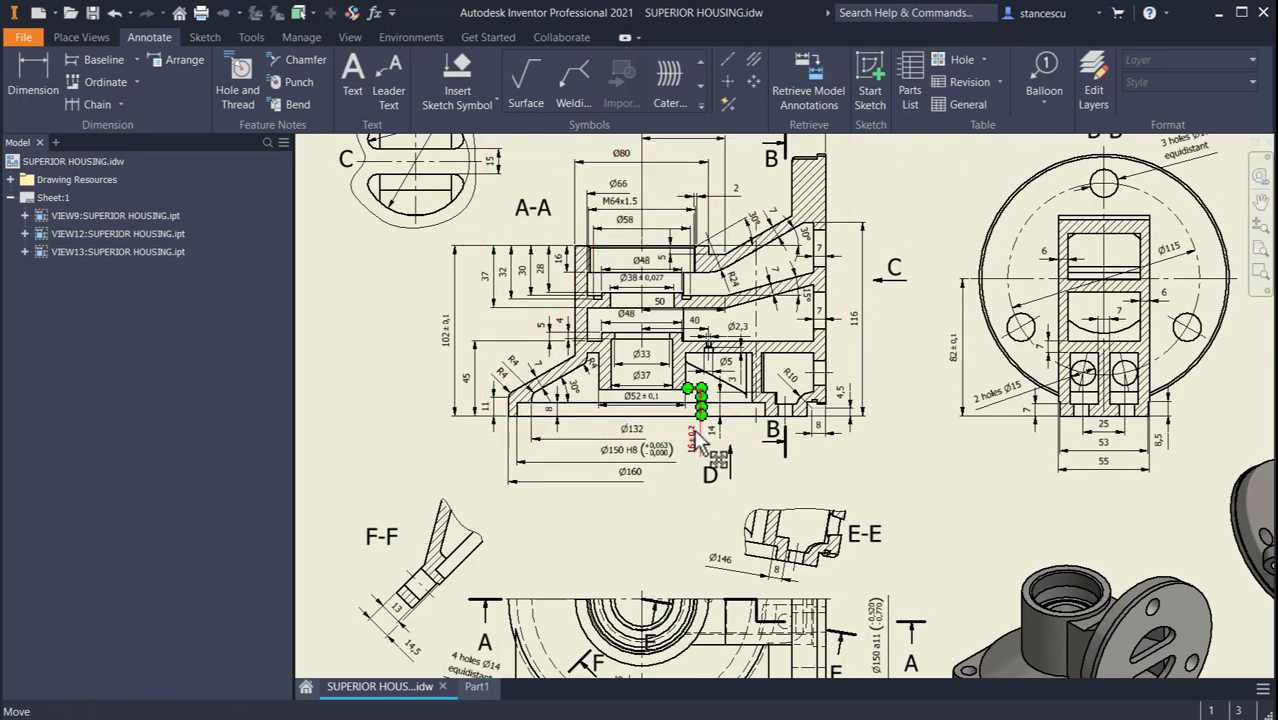
{"action": "scroll", "coordinate": [712, 438], "scroll_direction": "up", "scroll_amount": 3}
{"action": "mouse_move", "coordinate": [706, 459]}
{"action": "middle_mouse_down"}
{"action": "mouse_move", "coordinate": [733, 493]}
{"action": "mouse_move", "coordinate": [745, 603]}
{"action": "middle_mouse_up"}
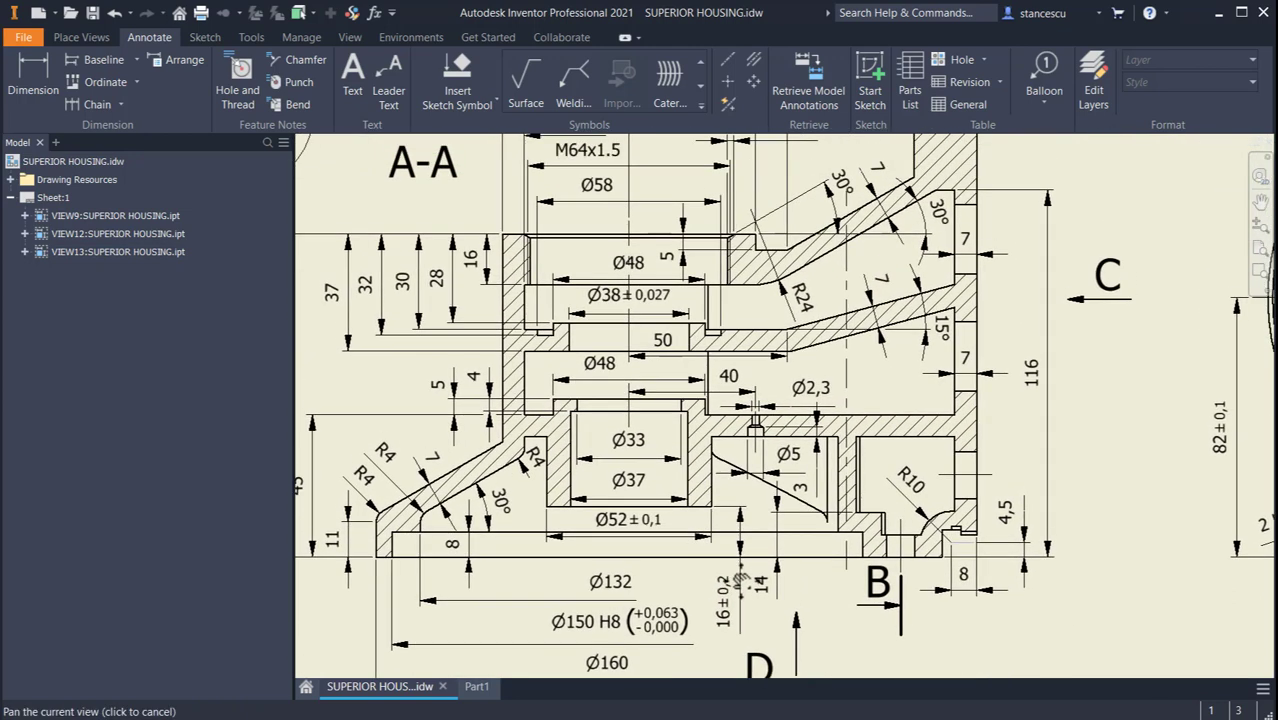
{"action": "scroll", "coordinate": [755, 600], "scroll_direction": "down", "scroll_amount": 3}
{"action": "left_click", "coordinate": [648, 306]}
{"action": "left_click", "coordinate": [652, 280]}
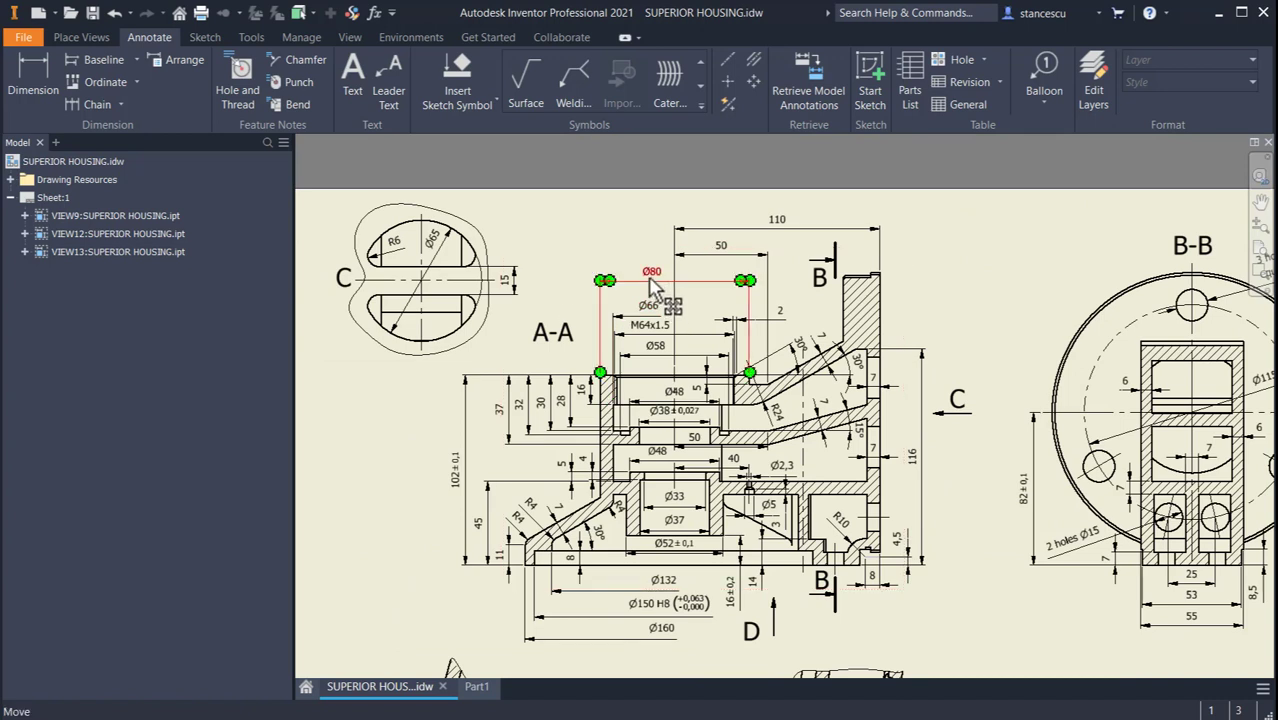
{"action": "key", "text": "Escape"}
{"action": "left_click", "coordinate": [655, 638]}
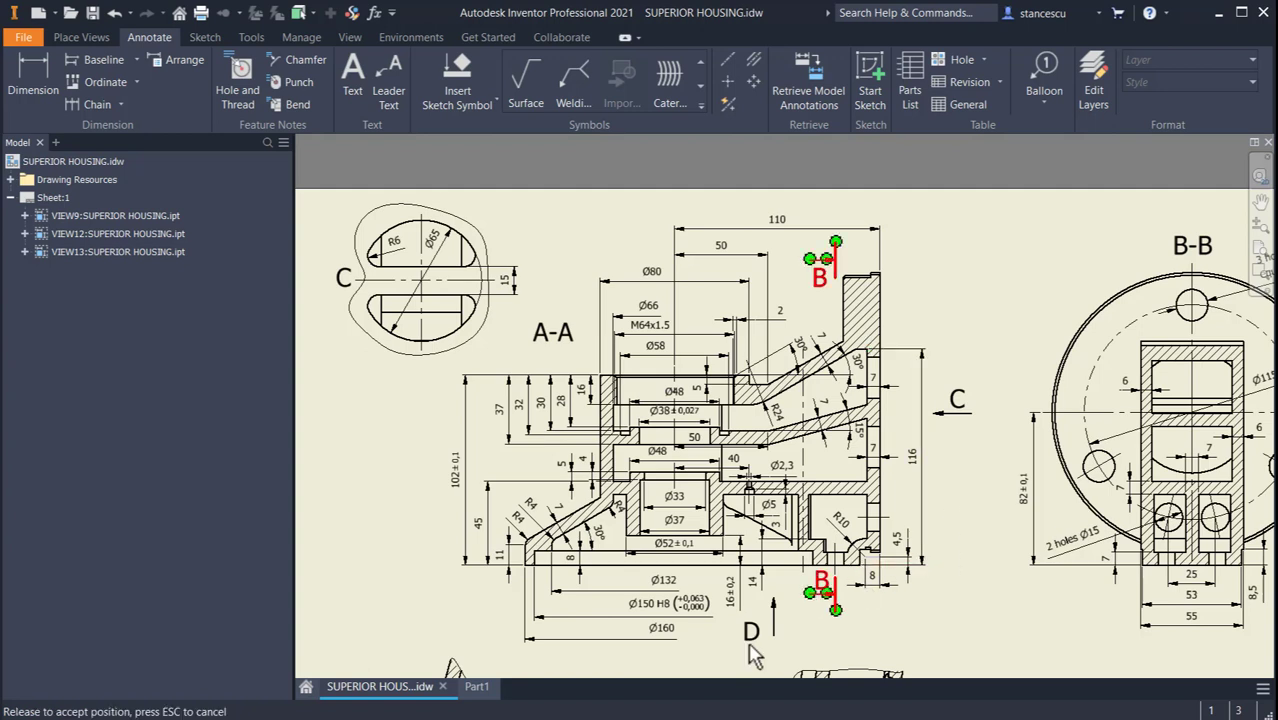
Start a new sketch on the XY Plane of Part1 and slice the graphics through the flange at the sketch plane
{"action": "left_click", "coordinate": [479, 687]}
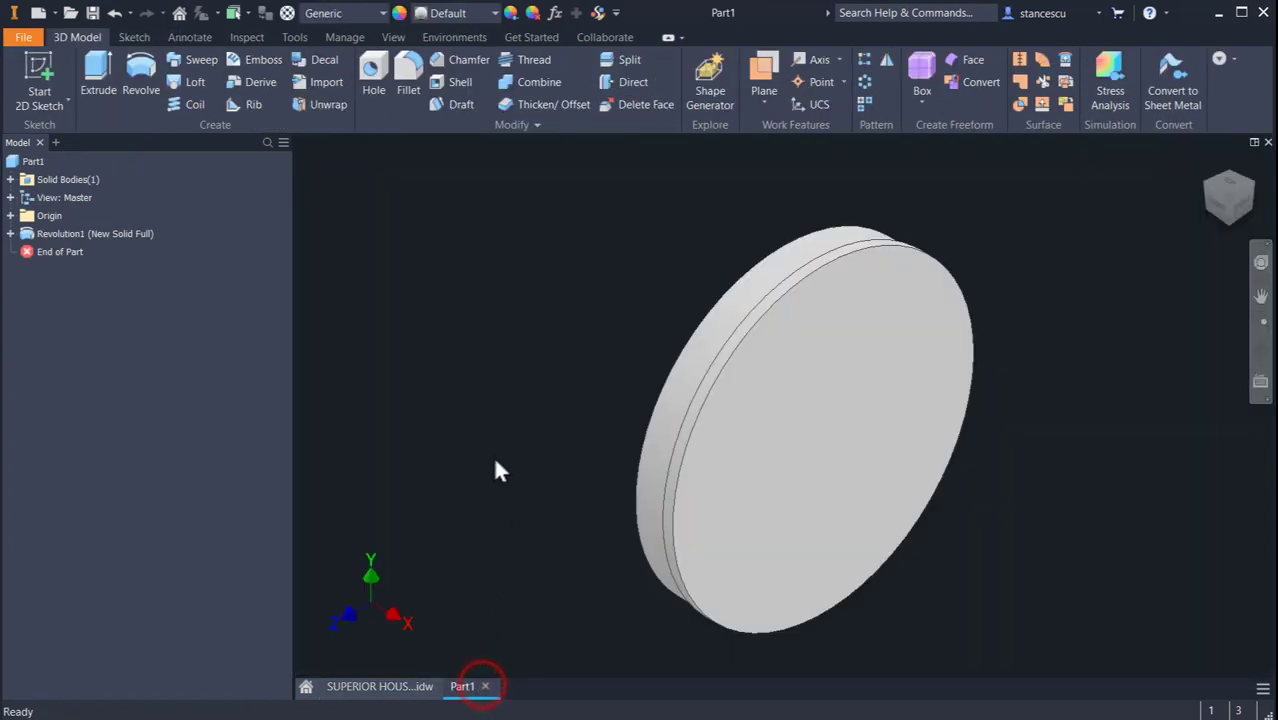
{"action": "left_click", "coordinate": [10, 216]}
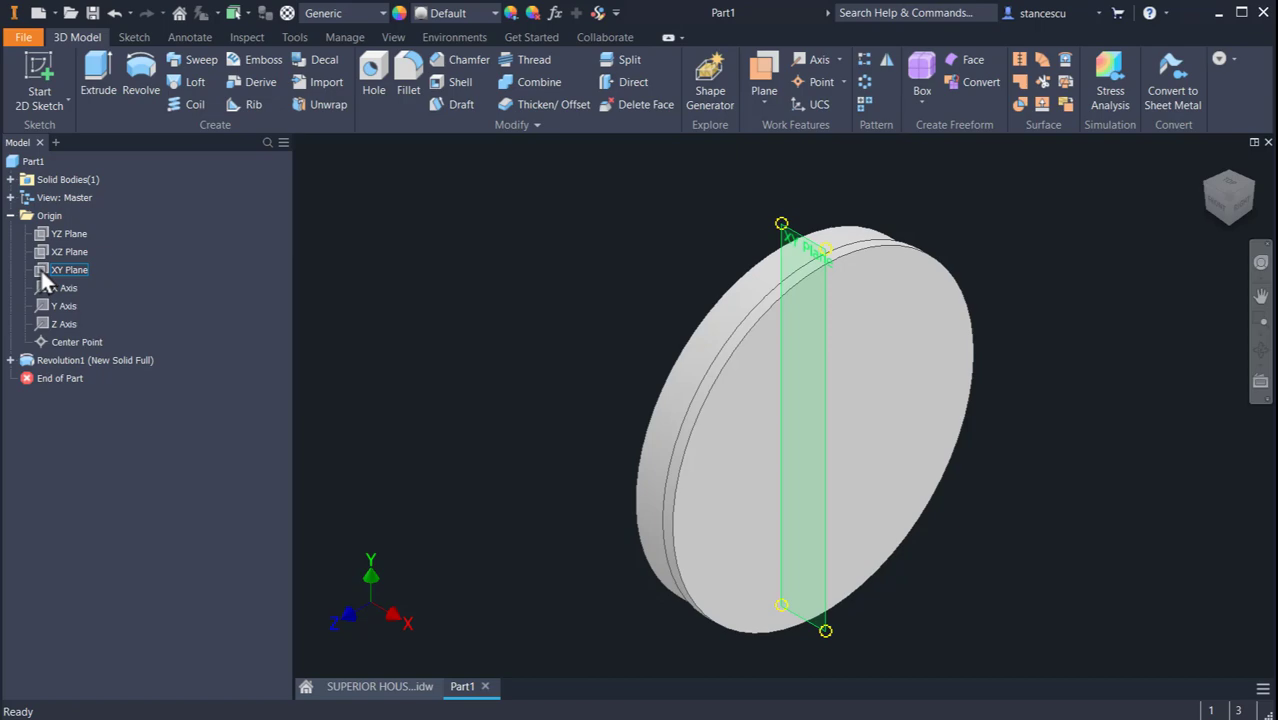
{"action": "left_click", "coordinate": [40, 268]}
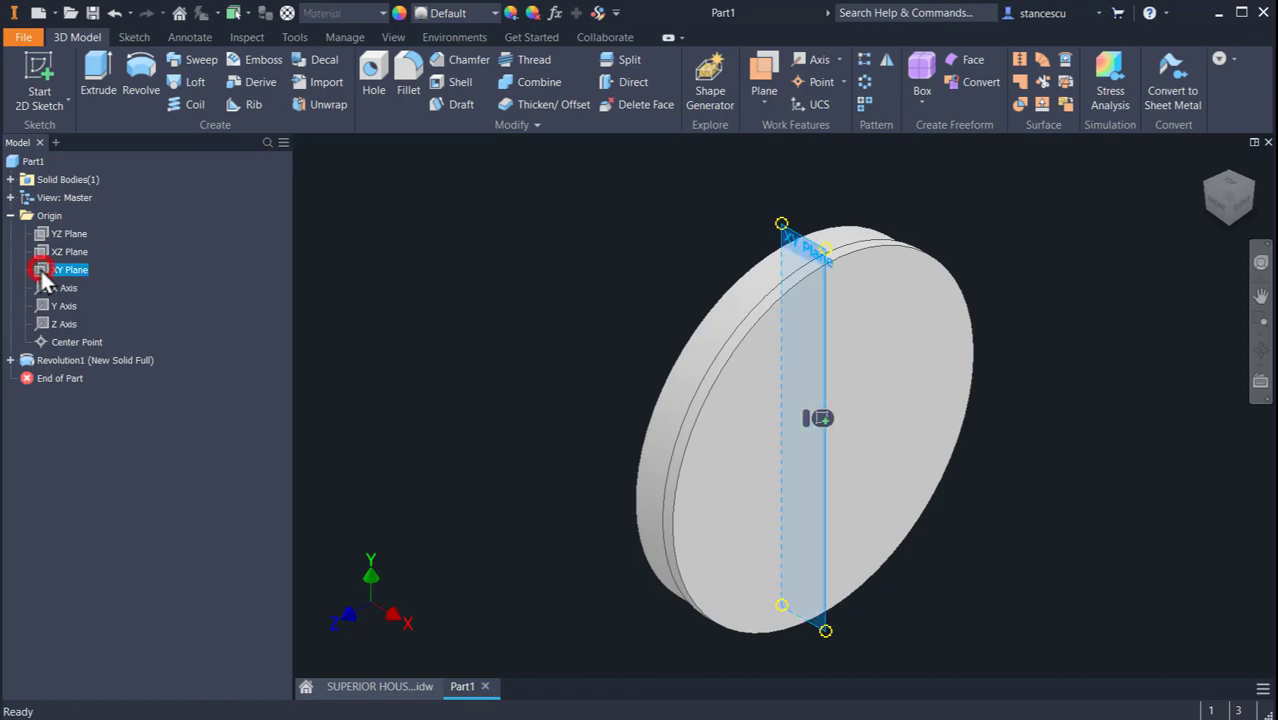
{"action": "left_click", "coordinate": [820, 418]}
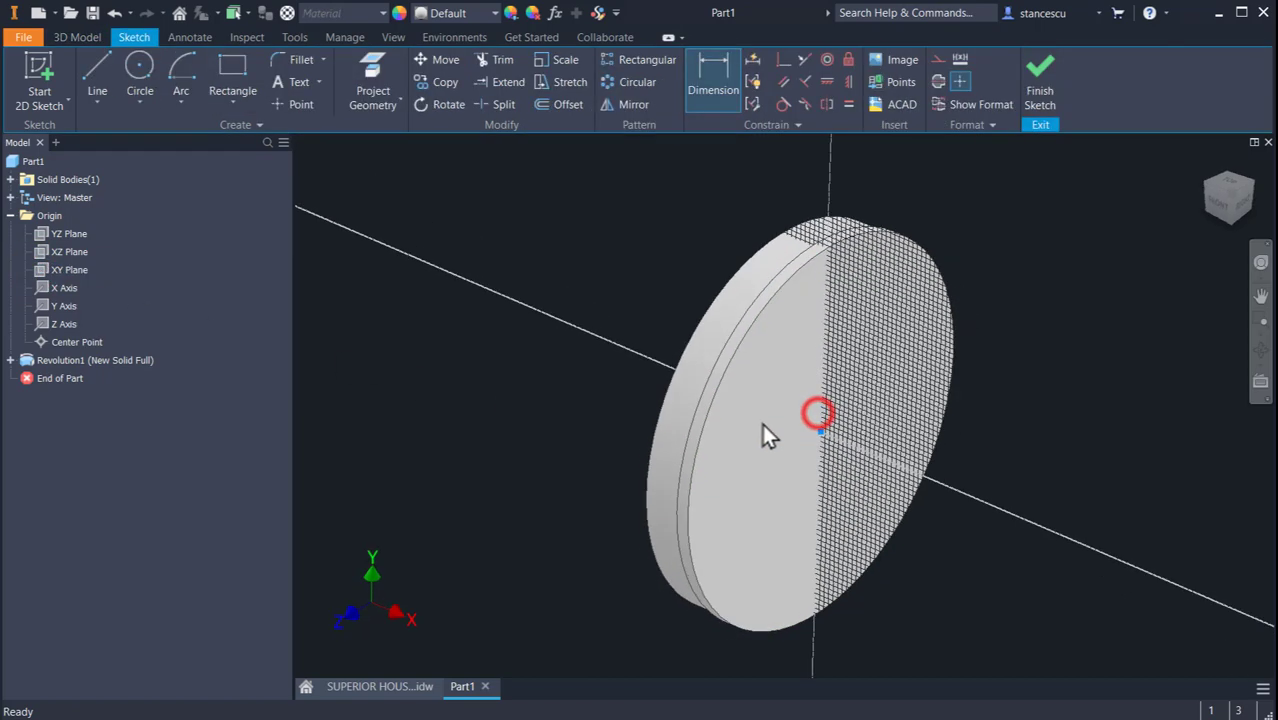
{"action": "key", "text": "F7"}
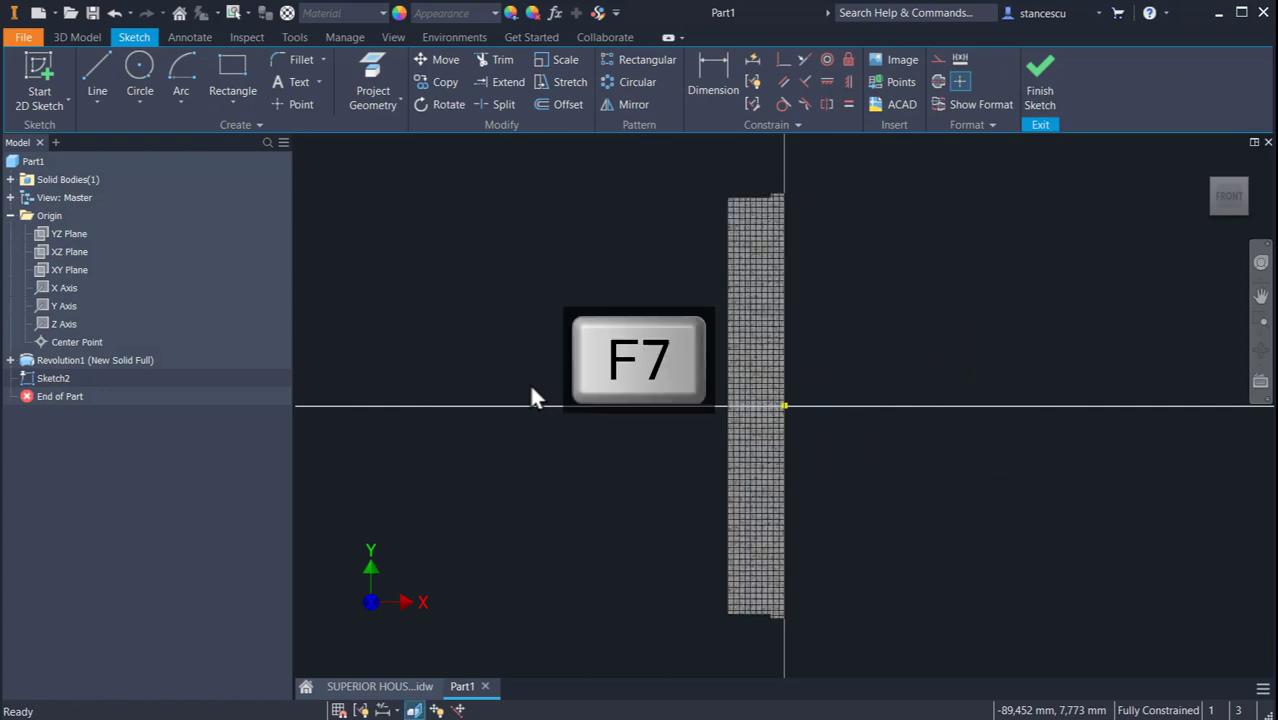
{"action": "mouse_move", "coordinate": [608, 414]}
{"action": "middle_mouse_down"}
{"action": "mouse_move", "coordinate": [741, 425]}
{"action": "mouse_move", "coordinate": [766, 394]}
{"action": "middle_mouse_up"}
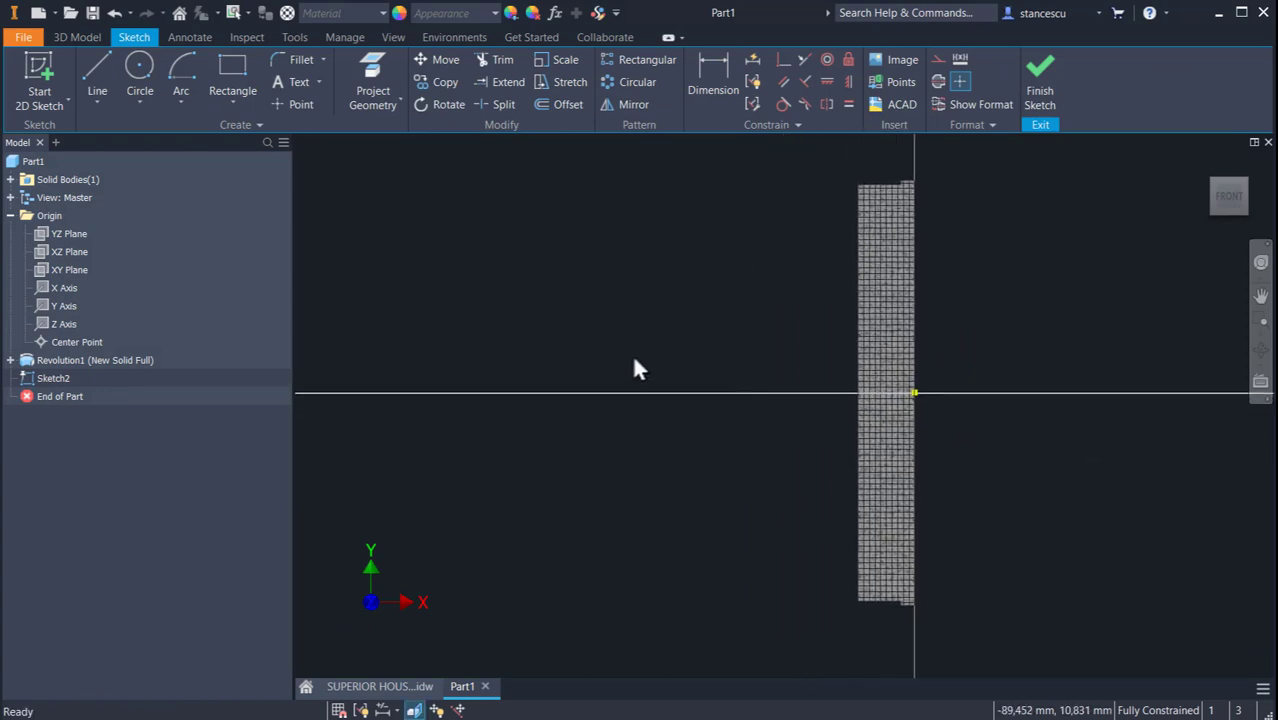
Draw a vertical line about 114 mm long, crossing the horizontal axis about 89 mm from the origin in the negative X direction
{"action": "left_click", "coordinate": [92, 72]}
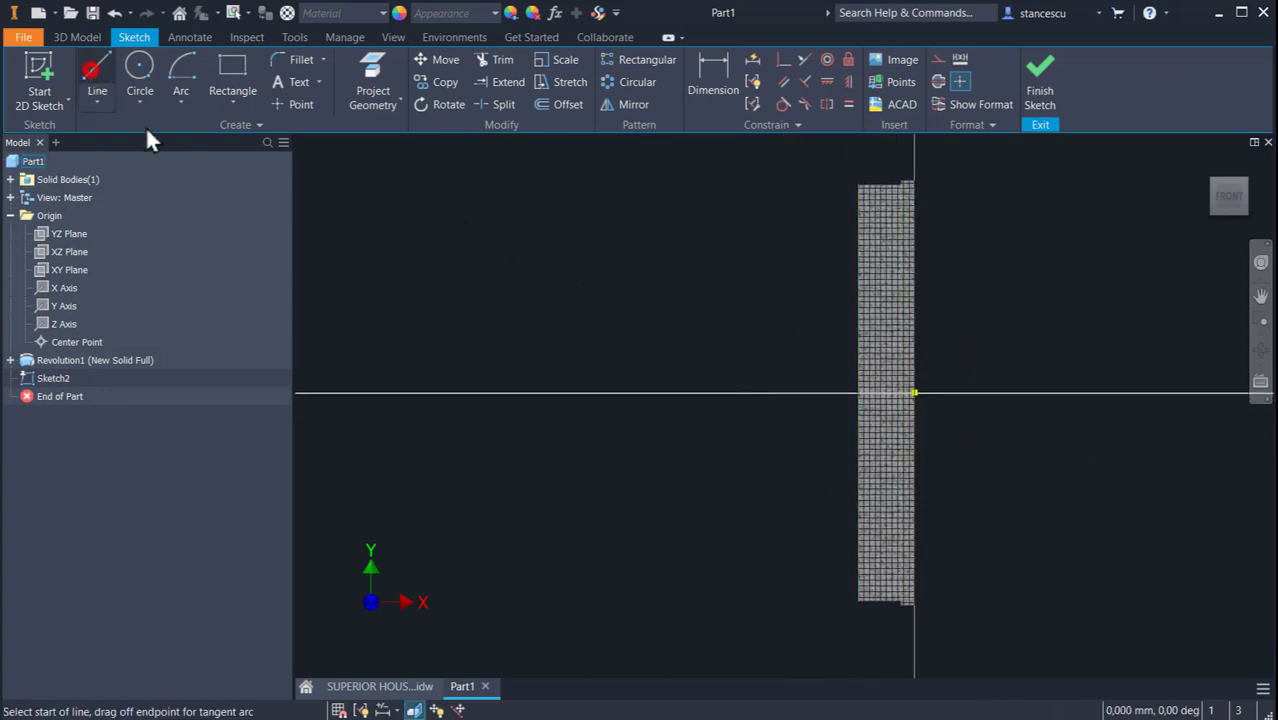
{"action": "left_click", "coordinate": [662, 293]}
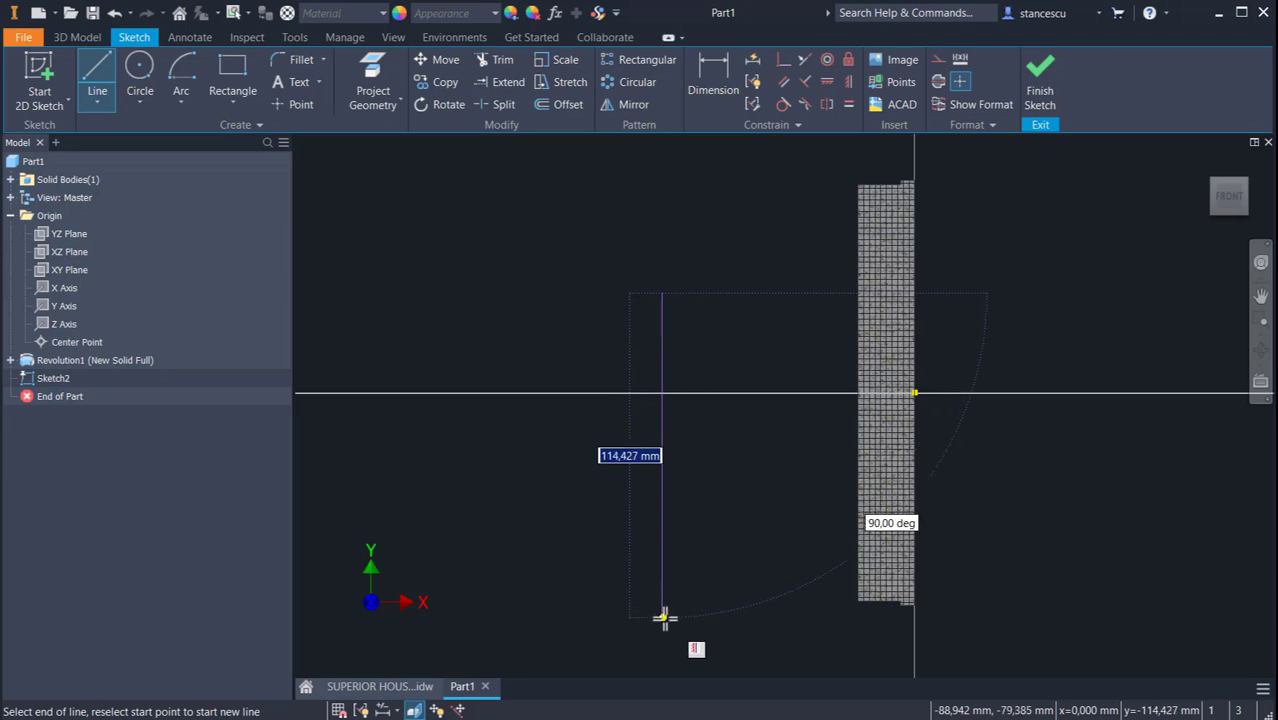
{"action": "left_click", "coordinate": [665, 615]}
{"action": "key", "text": "Escape"}
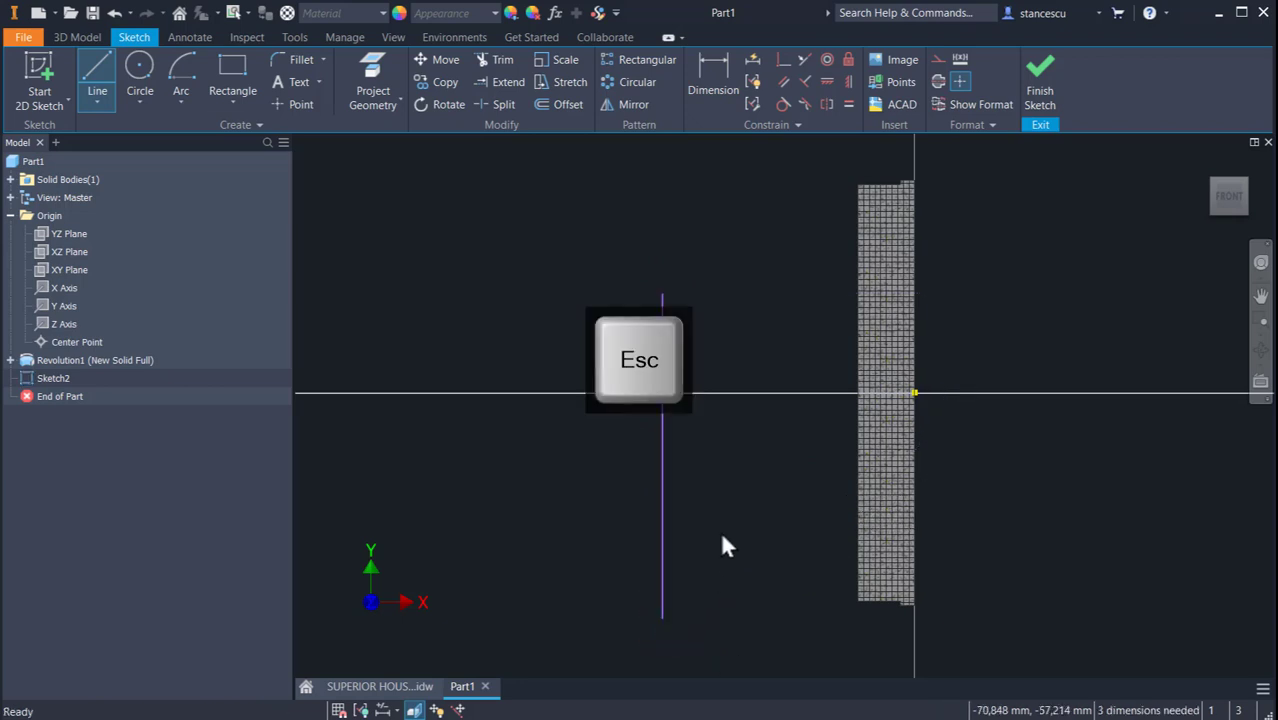
Dimension the horizontal distance between the origin point and the vertical line as 110 mm
{"action": "left_click", "coordinate": [698, 63]}
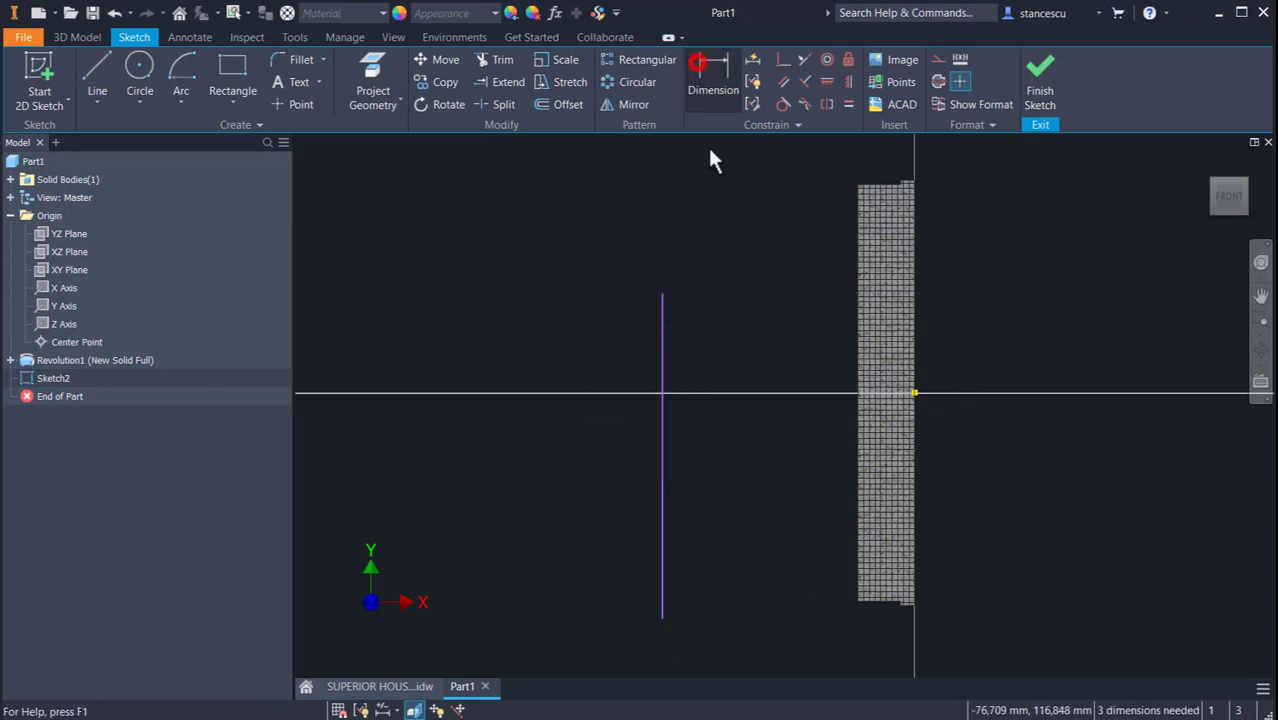
{"action": "left_click", "coordinate": [913, 392]}
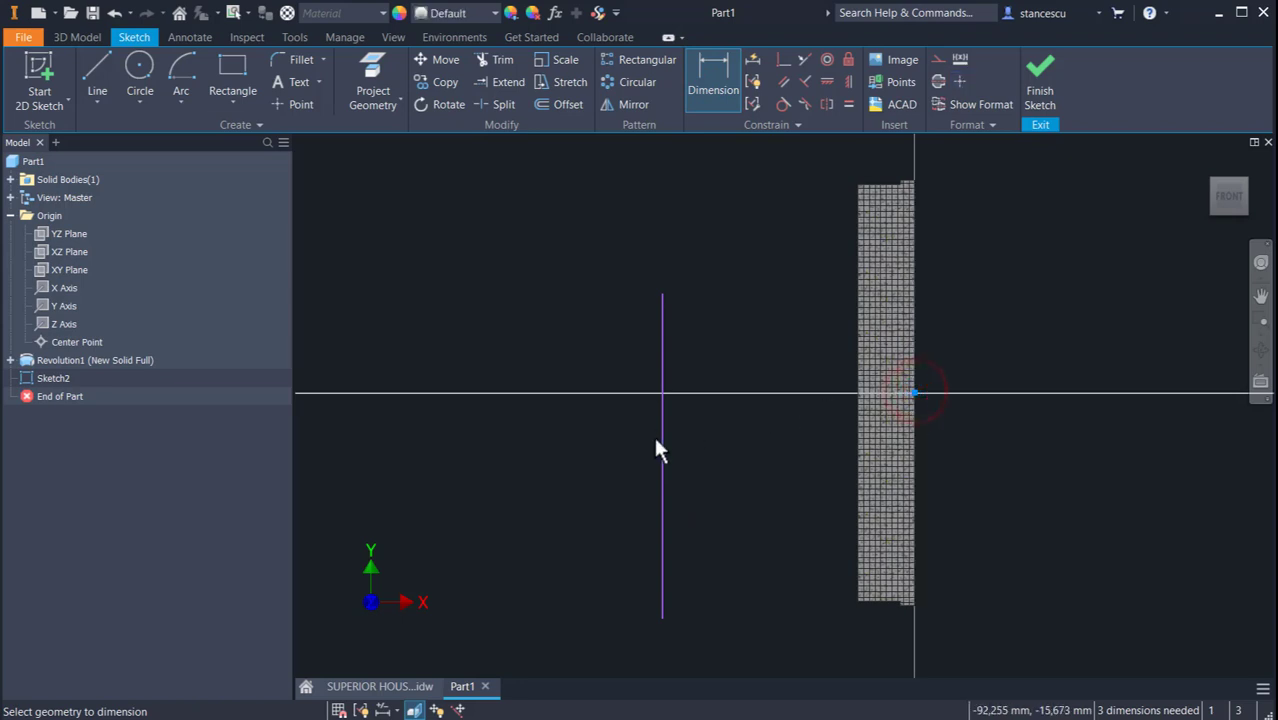
{"action": "left_click", "coordinate": [658, 443]}
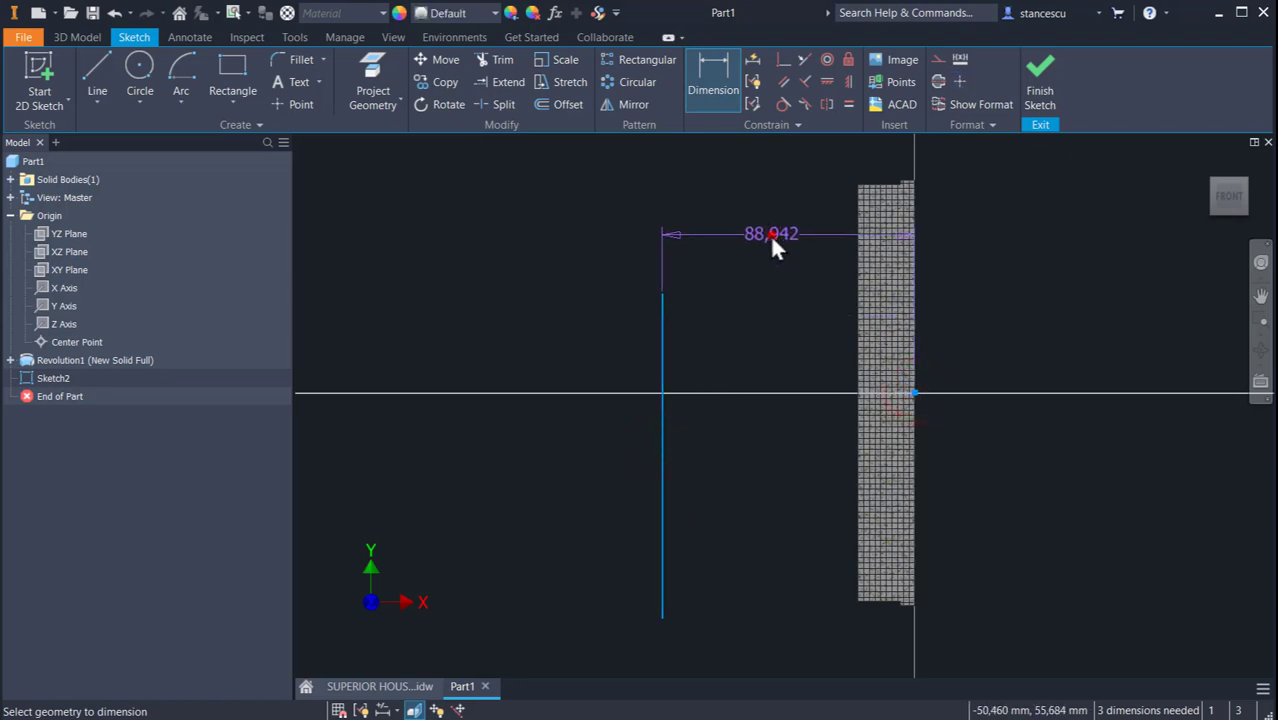
{"action": "left_click", "coordinate": [774, 242]}
{"action": "type", "text": "110"}
{"action": "key", "text": "Return"}
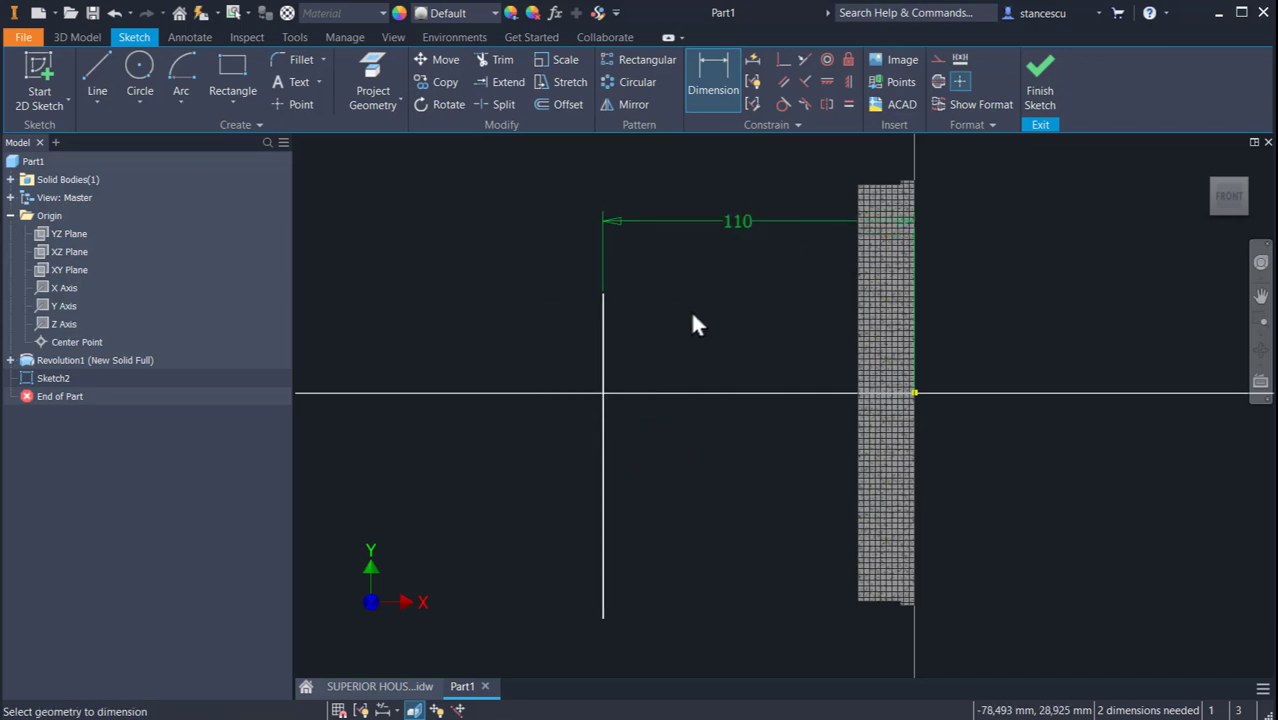
Dimension the vertical line's length as 102 mm
{"action": "left_click", "coordinate": [604, 473]}
{"action": "left_click", "coordinate": [548, 469]}
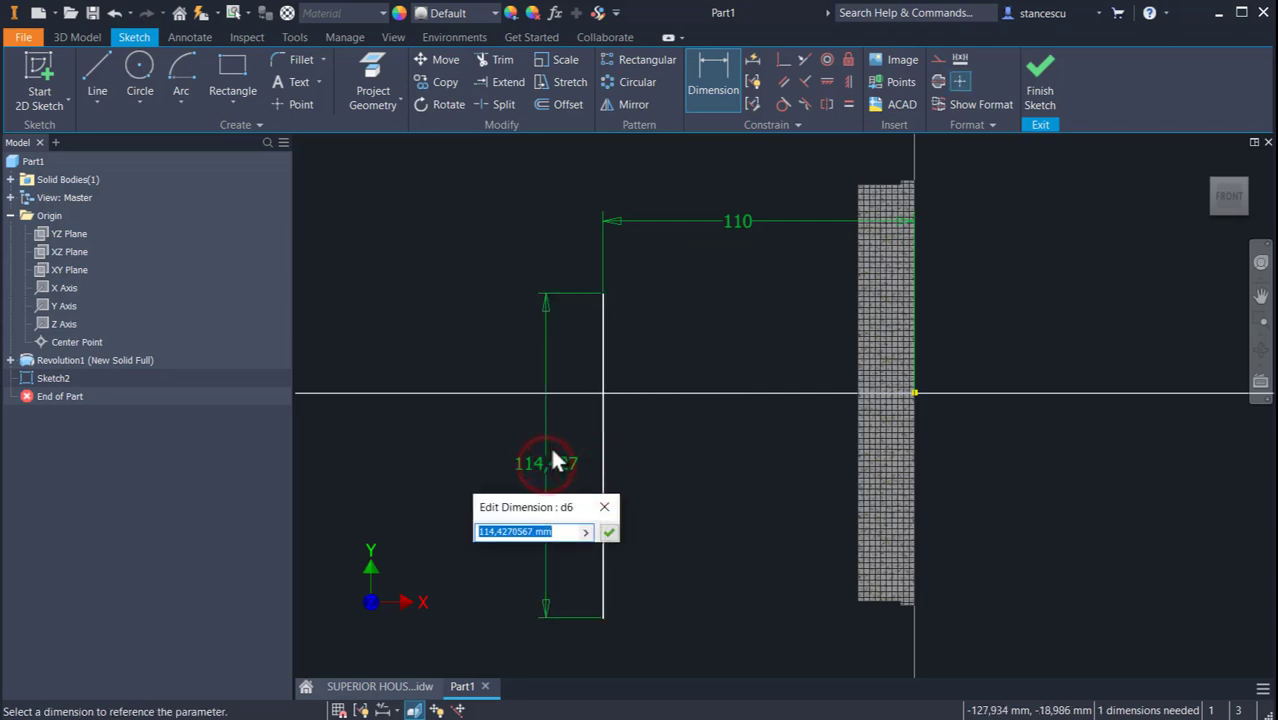
{"action": "type", "text": "102"}
{"action": "key", "text": "Return"}
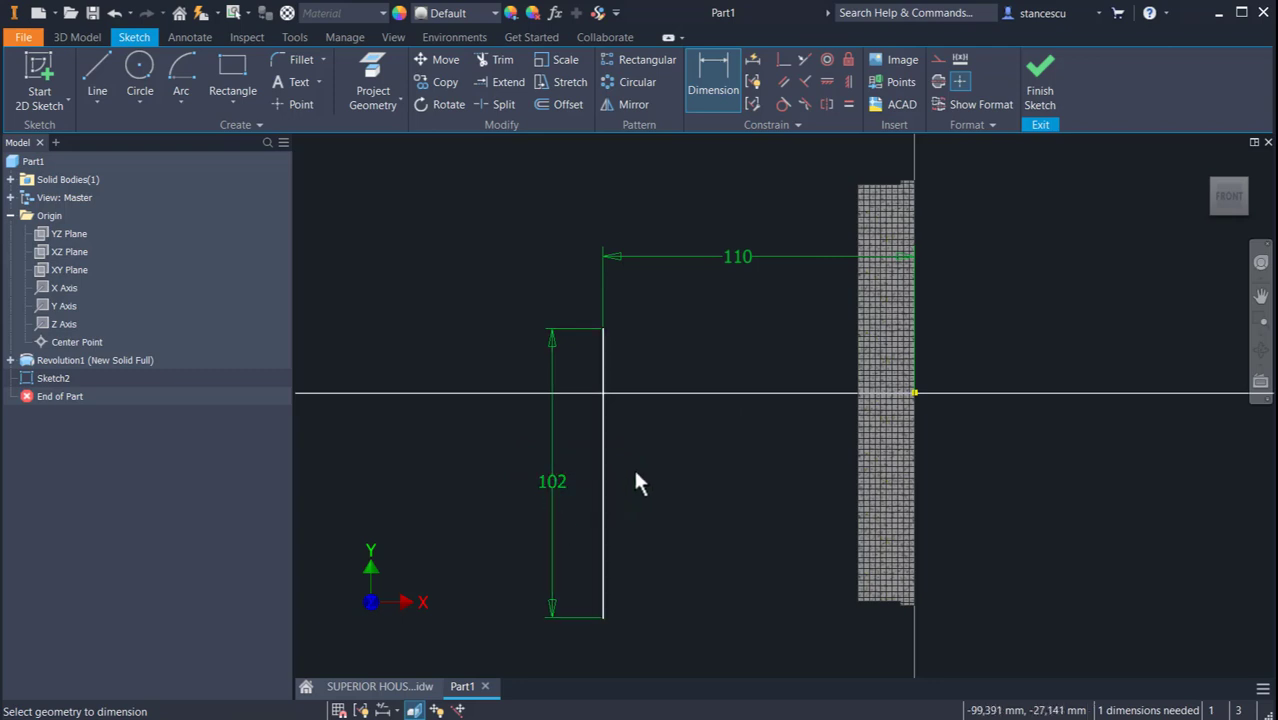
{"action": "key", "text": "Escape"}
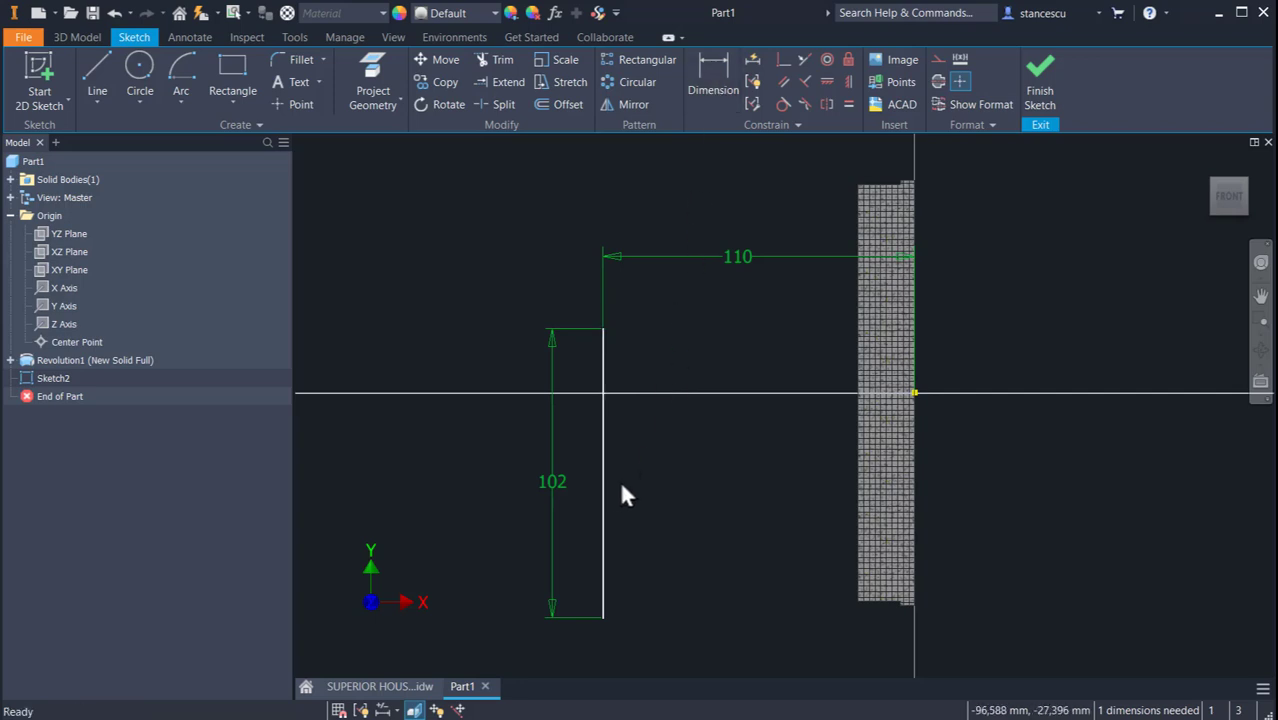
Apply a symmetric tolerance of 0.1 mm to the 102 mm length dimension
{"action": "right_click", "coordinate": [553, 482]}
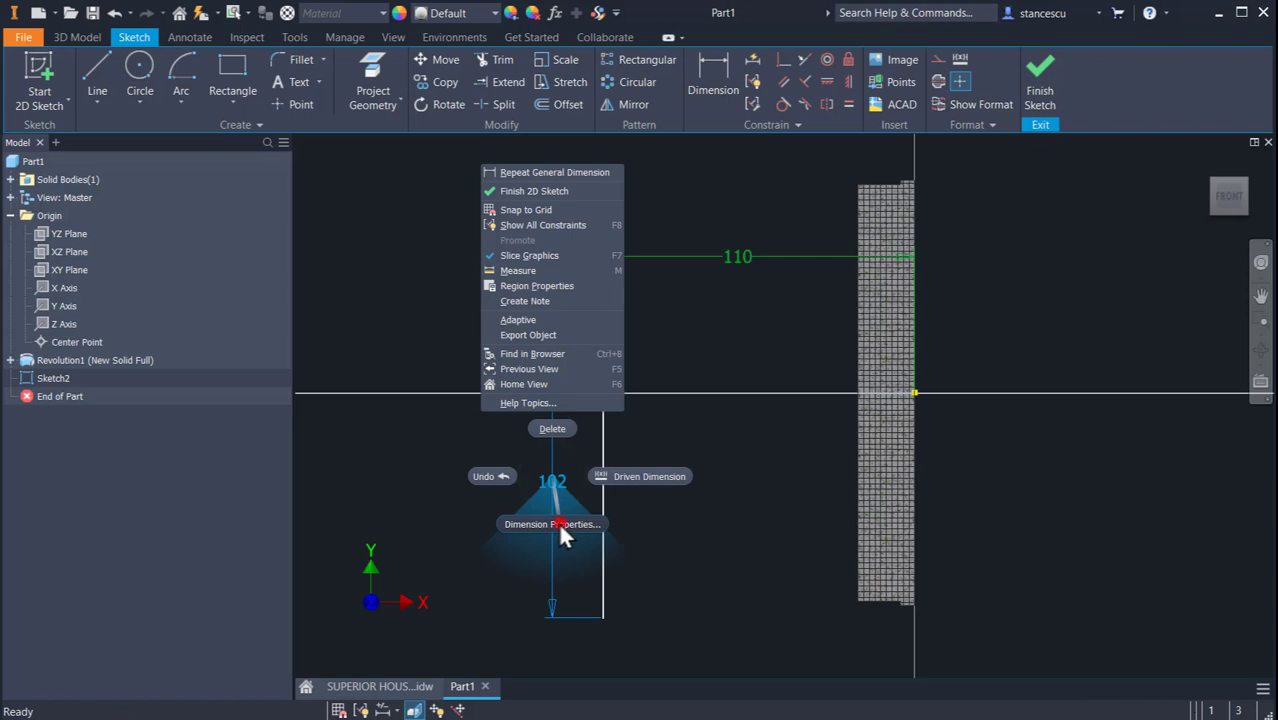
{"action": "left_click", "coordinate": [557, 522]}
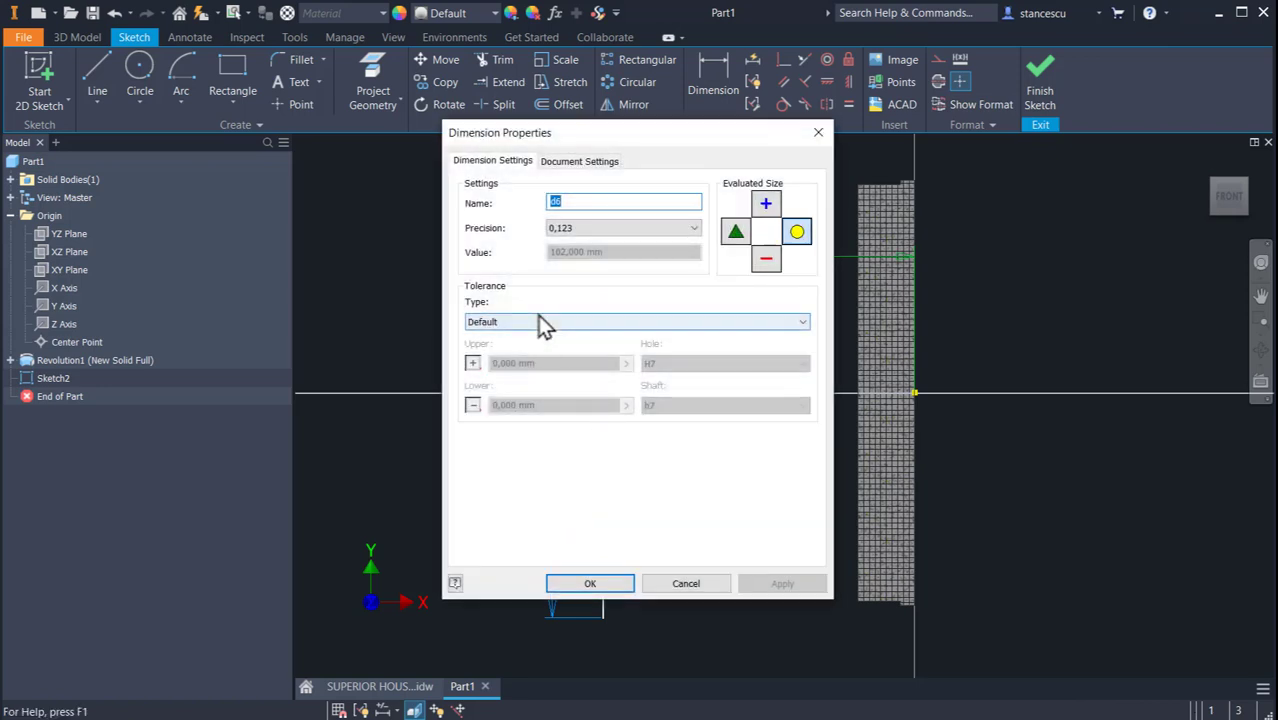
{"action": "left_click", "coordinate": [539, 317]}
{"action": "left_click", "coordinate": [516, 350]}
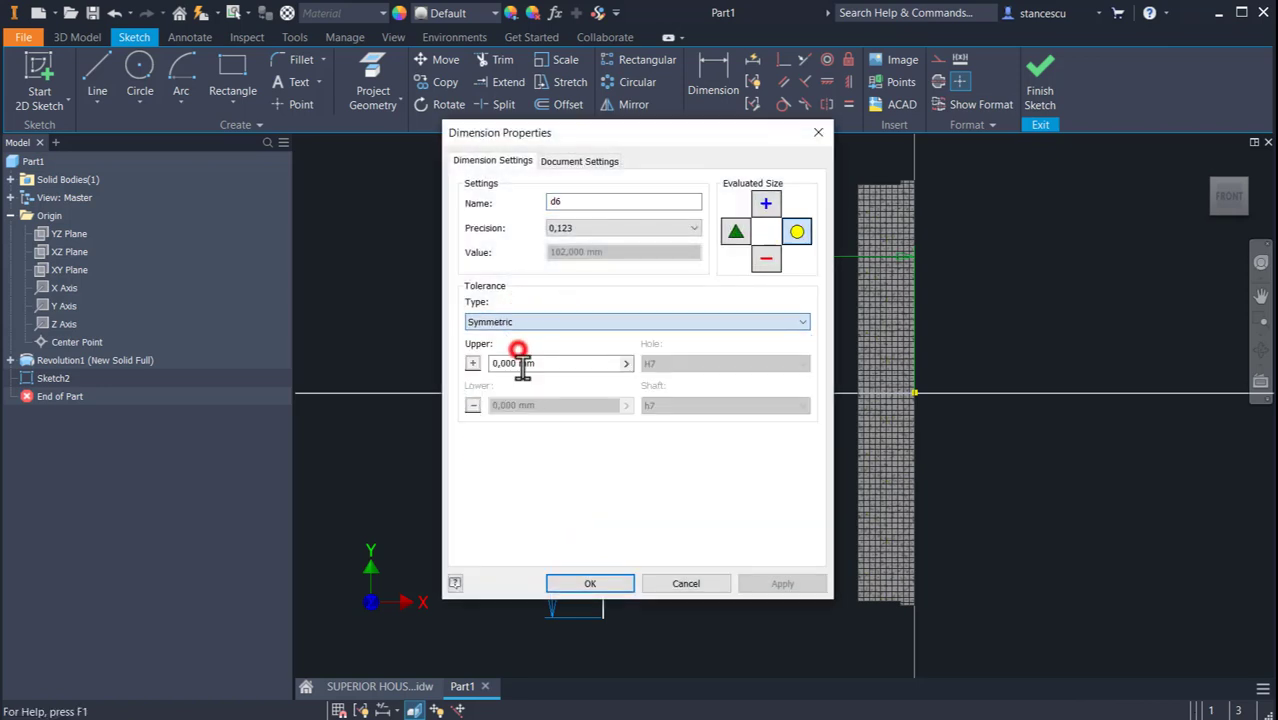
{"action": "double_click", "coordinate": [543, 363]}
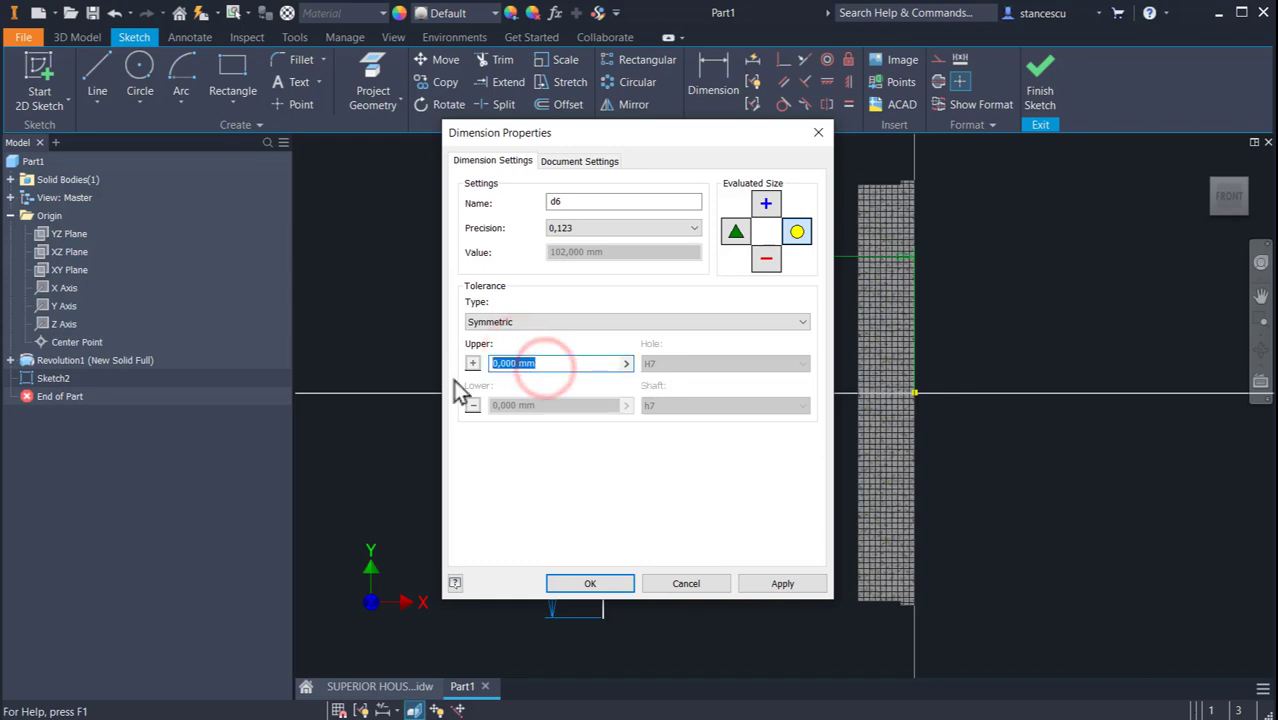
{"action": "type", "text": "0,1"}
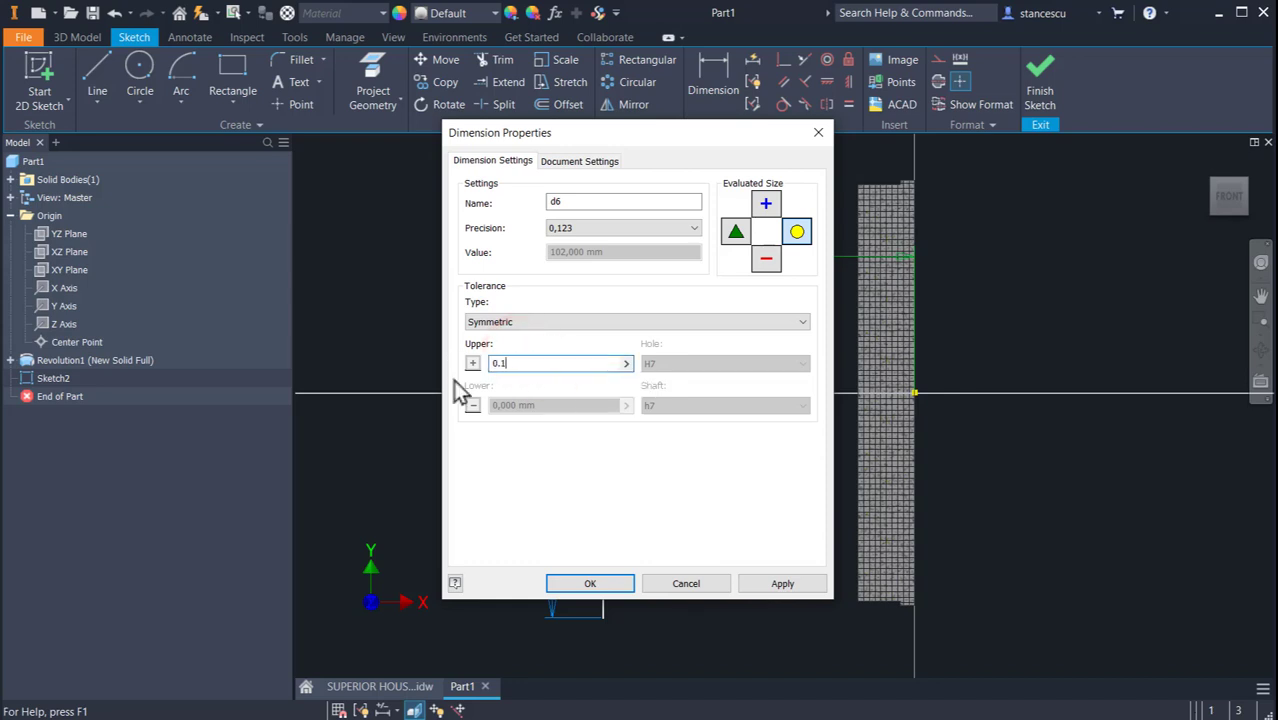
{"action": "key", "text": "Return"}
{"action": "left_click", "coordinate": [590, 588]}
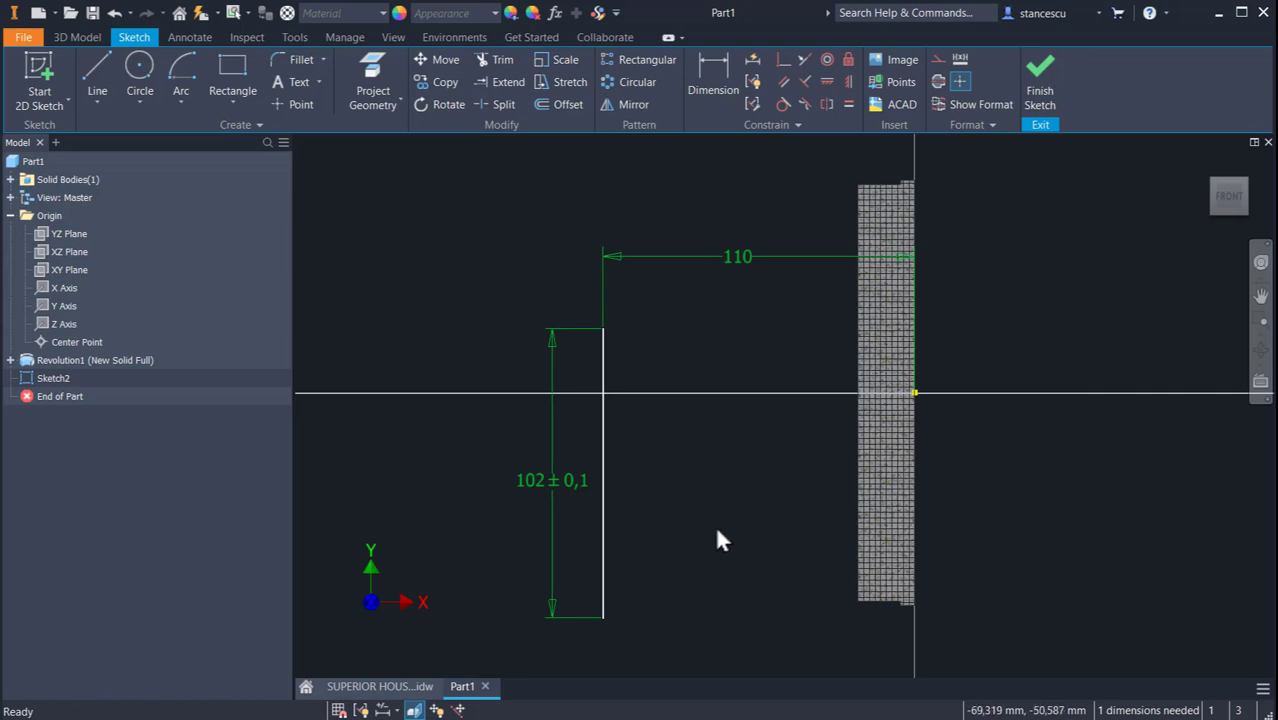
Dimension the vertical distance between the vertical line's lower endpoint and the origin point as 82 mm
{"action": "left_click", "coordinate": [715, 76]}
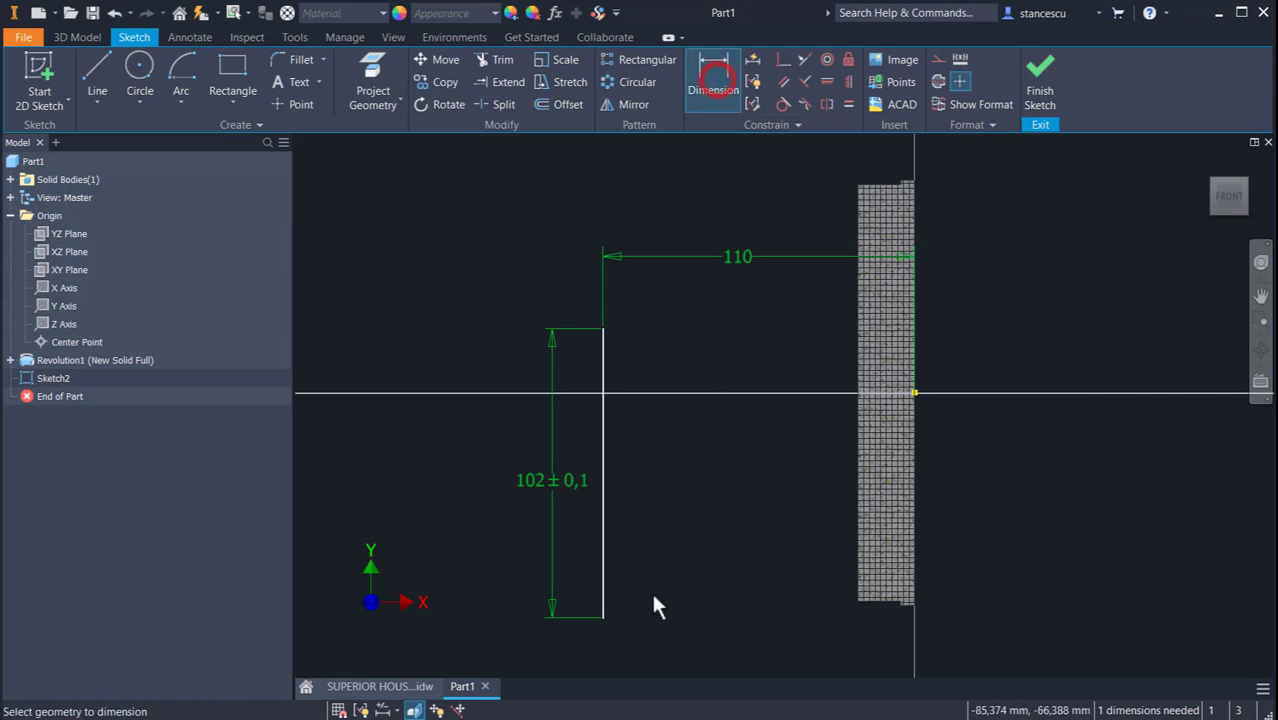
{"action": "left_click", "coordinate": [604, 617]}
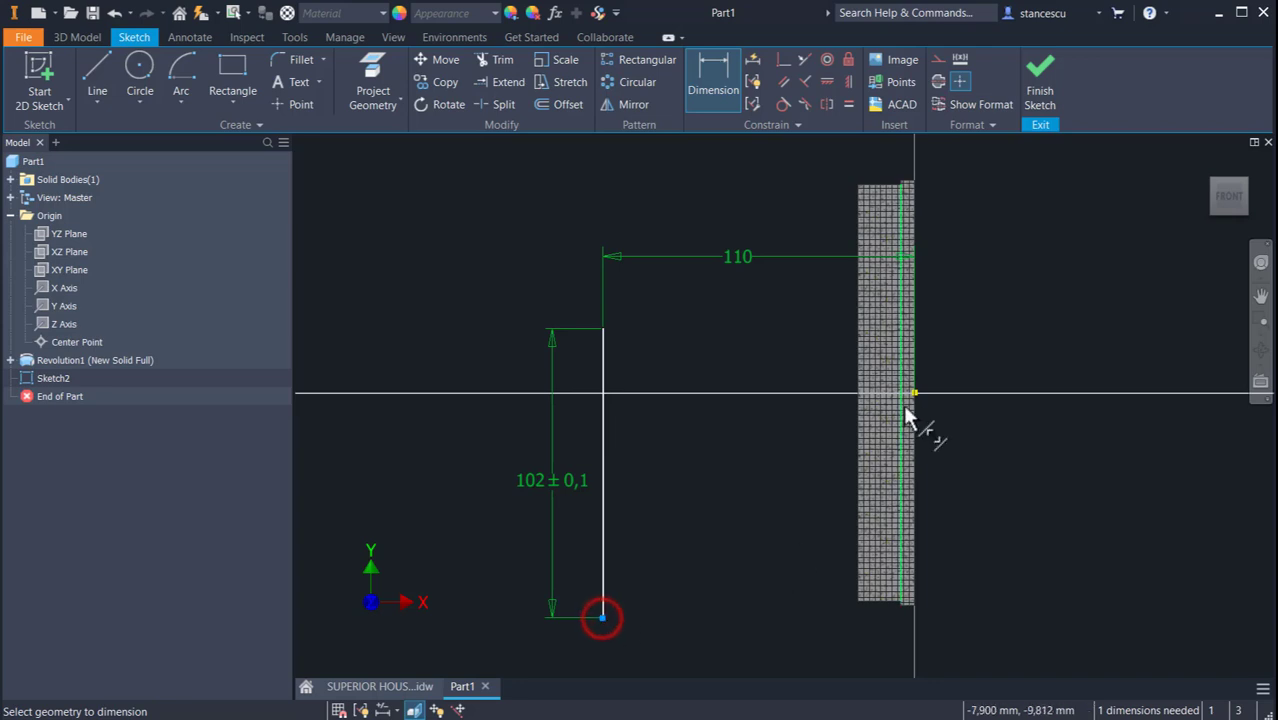
{"action": "left_click", "coordinate": [914, 391]}
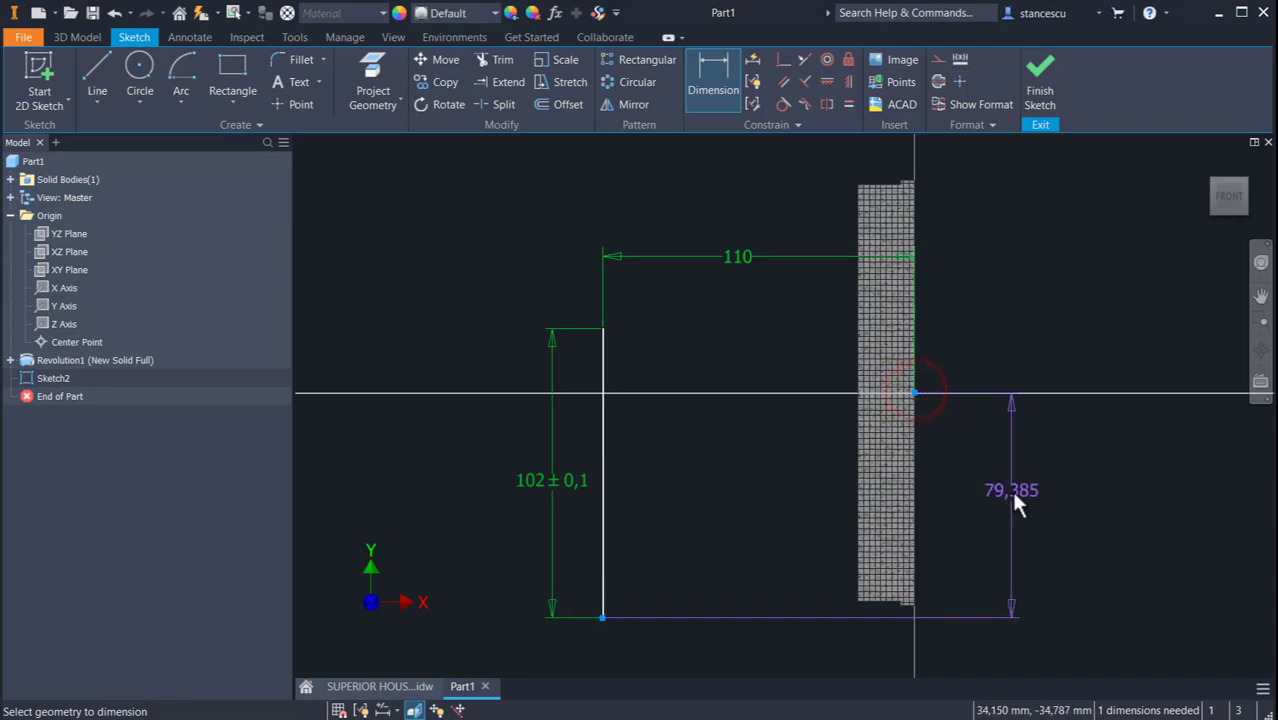
{"action": "left_click", "coordinate": [1014, 493]}
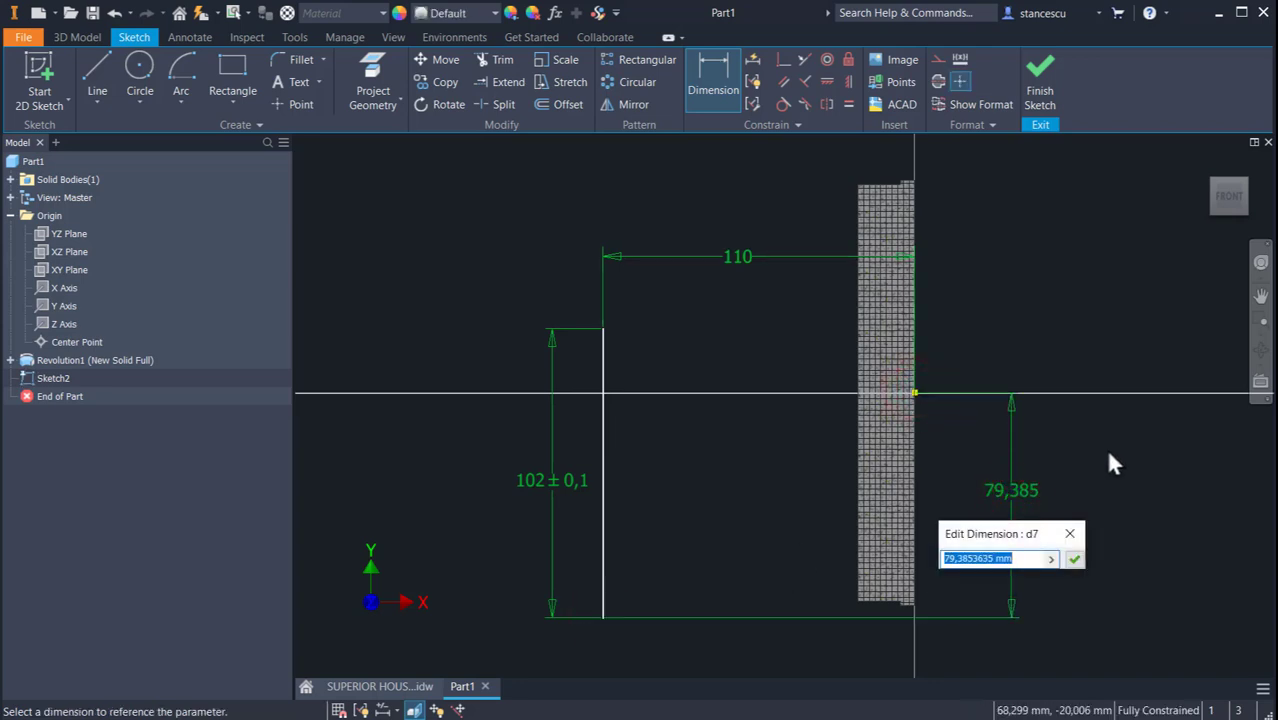
{"action": "type", "text": "82"}
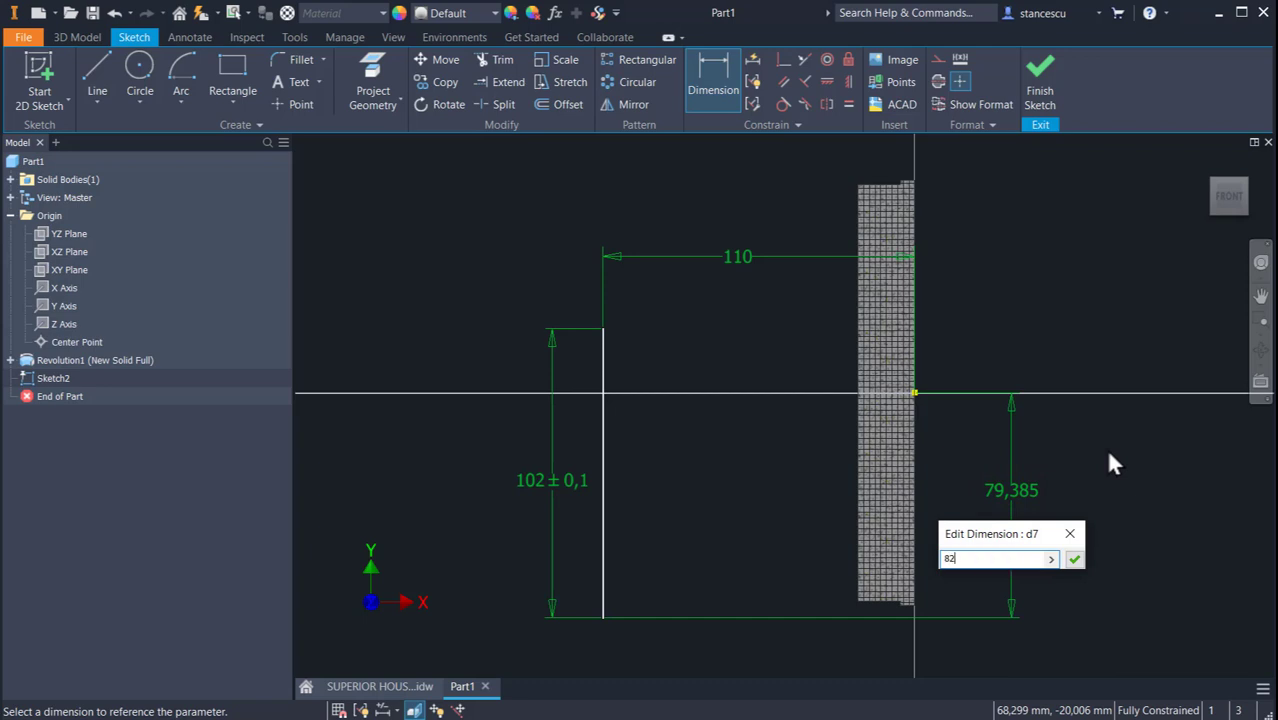
{"action": "key", "text": "Return"}
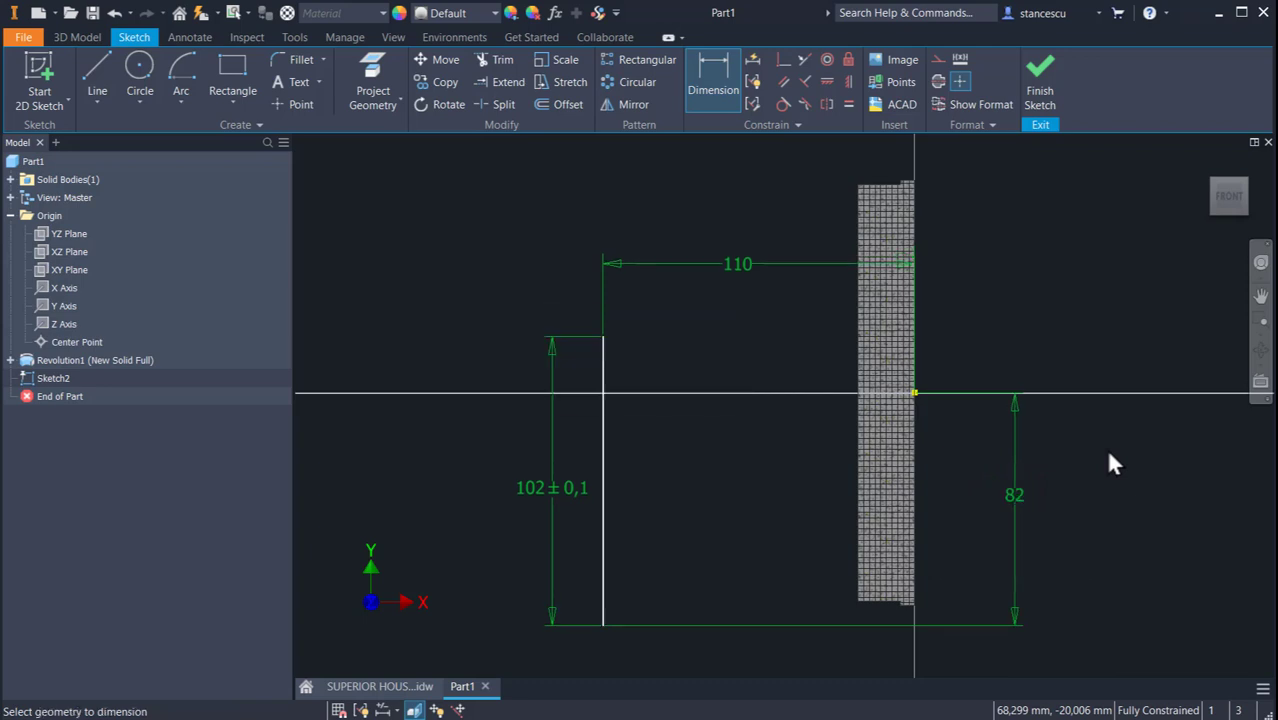
{"action": "key", "text": "Escape"}
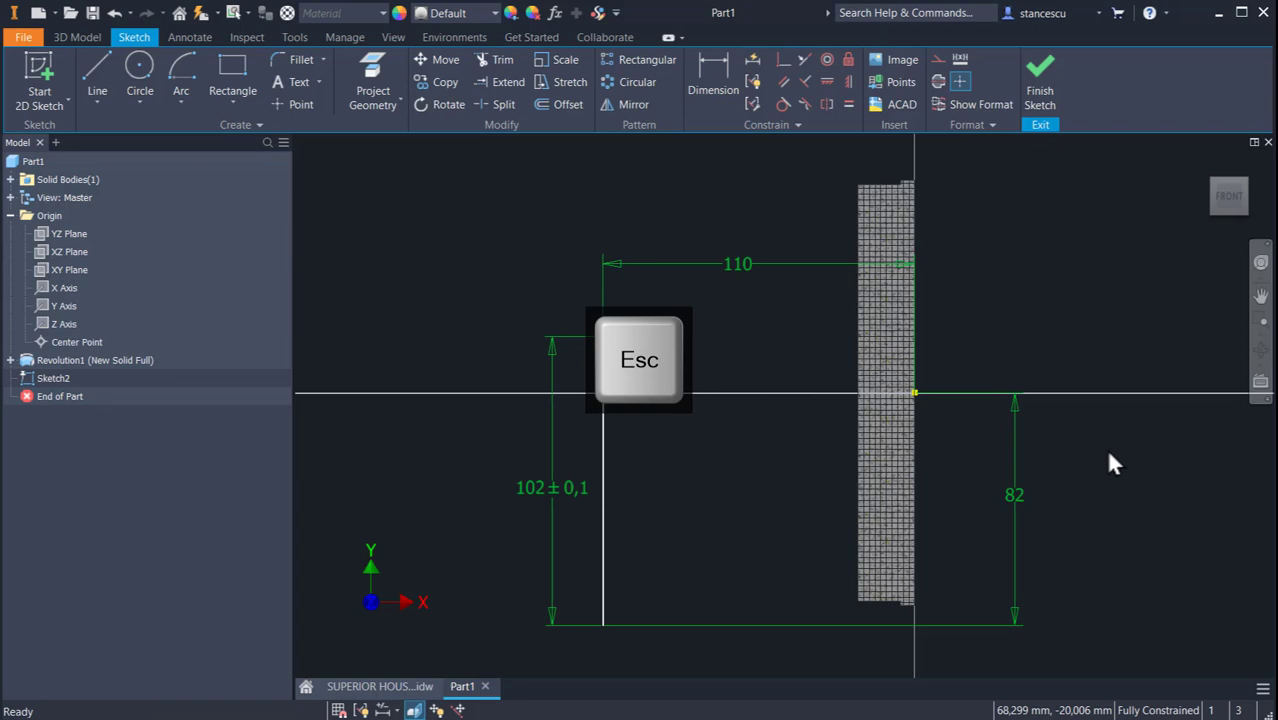
Apply a symmetric tolerance of 0.1 mm to the 82 mm vertical dimension
{"action": "right_click", "coordinate": [1015, 491]}
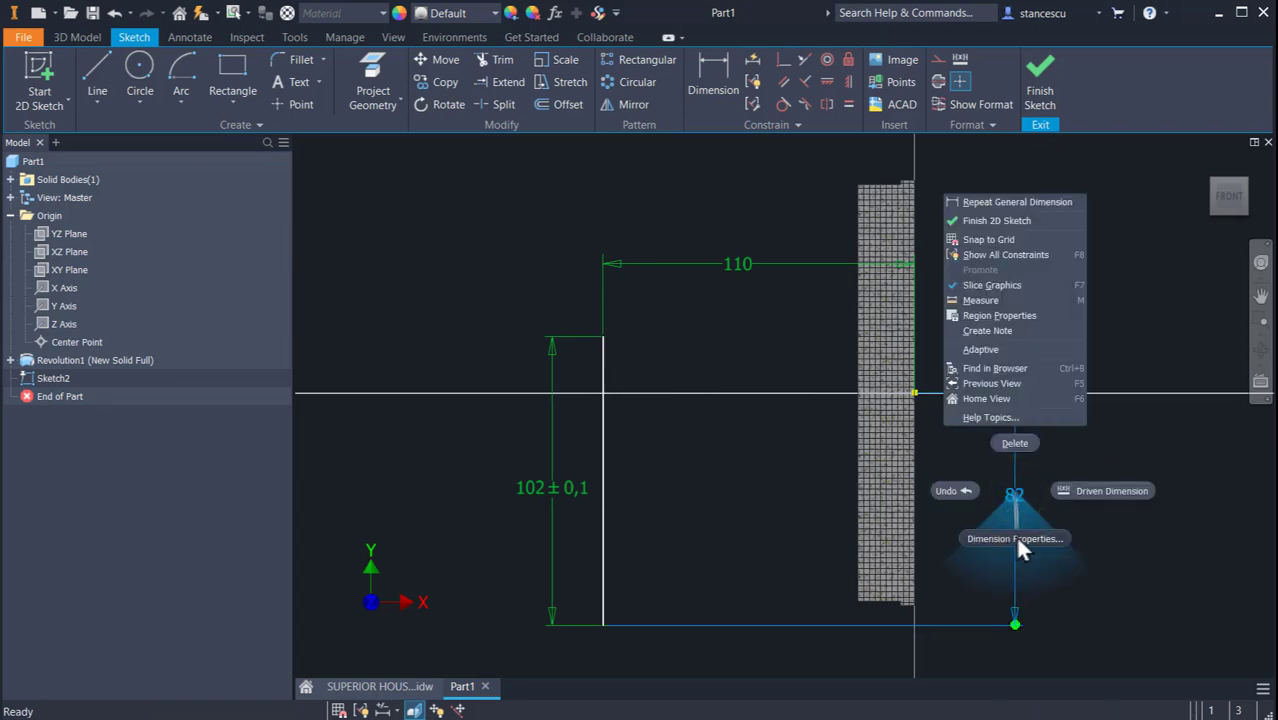
{"action": "left_click", "coordinate": [1014, 536]}
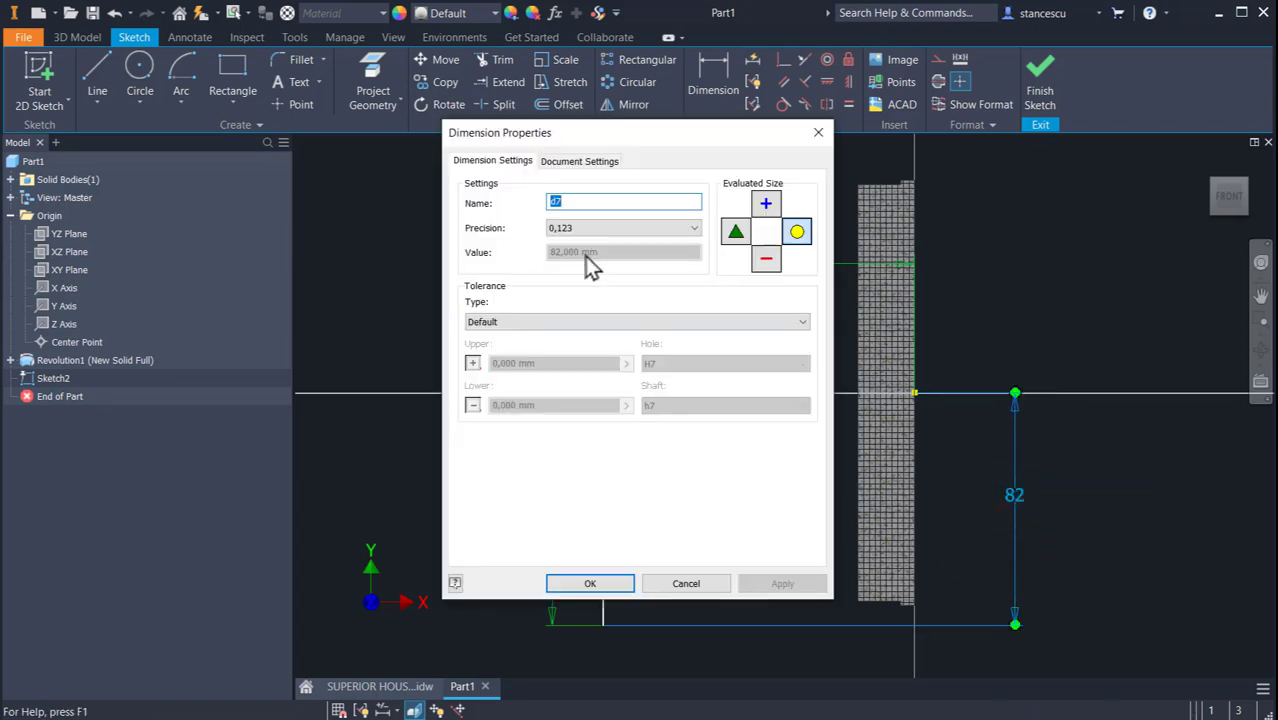
{"action": "left_click", "coordinate": [527, 322]}
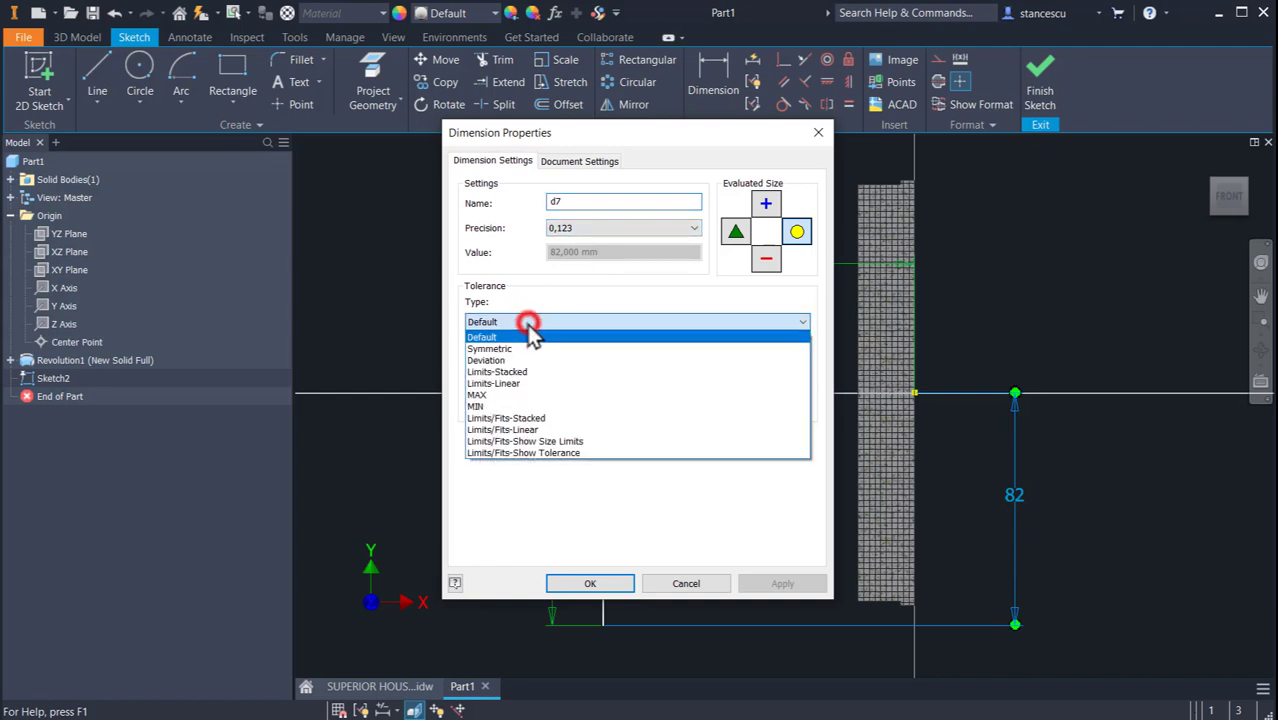
{"action": "left_click", "coordinate": [547, 350]}
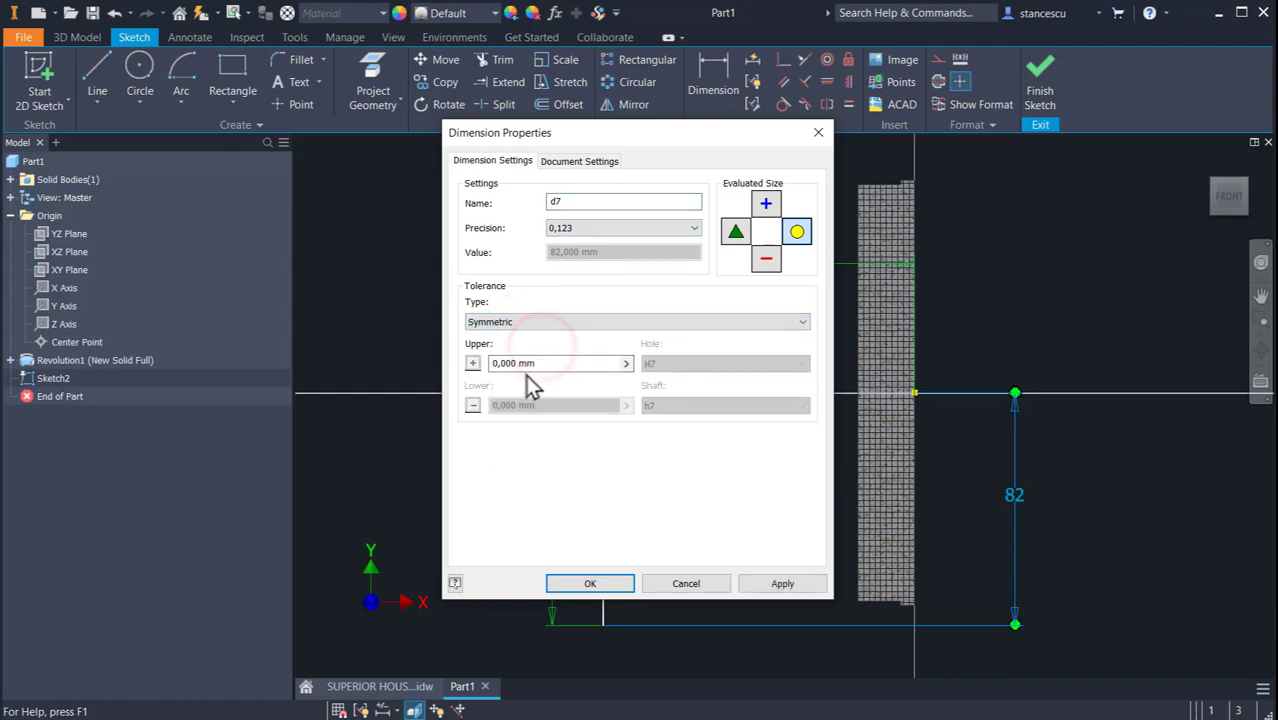
{"action": "left_click", "coordinate": [553, 362]}
{"action": "type", "text": "0,1"}
{"action": "key", "text": "Return"}
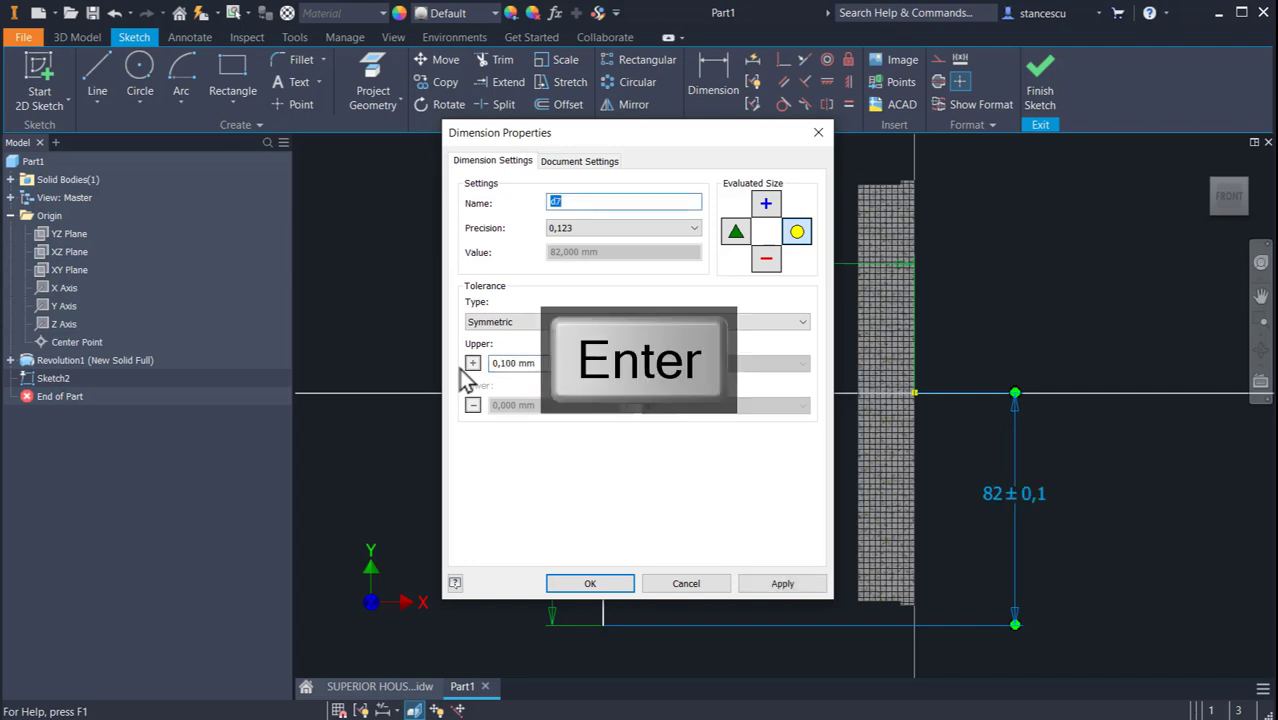
{"action": "left_click", "coordinate": [608, 584]}
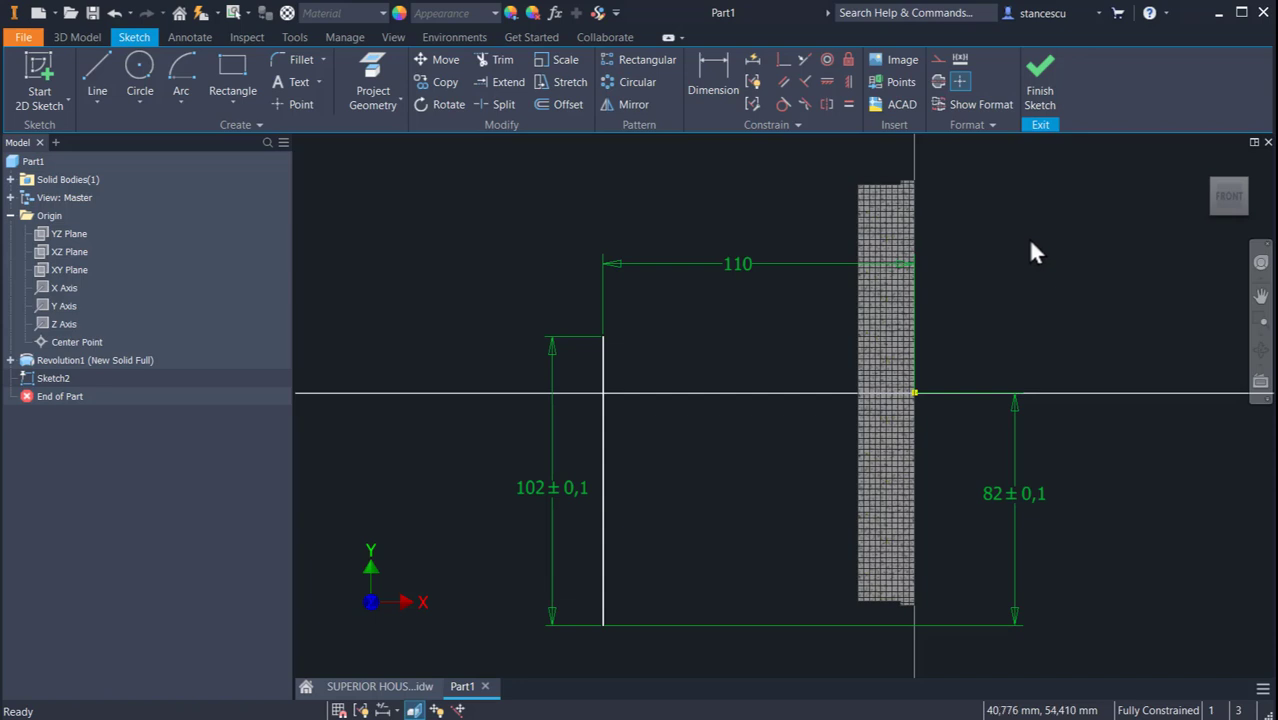
{"action": "key", "text": "Escape"}
Convert the 102 mm vertical line to a centerline
{"action": "left_click", "coordinate": [636, 437]}
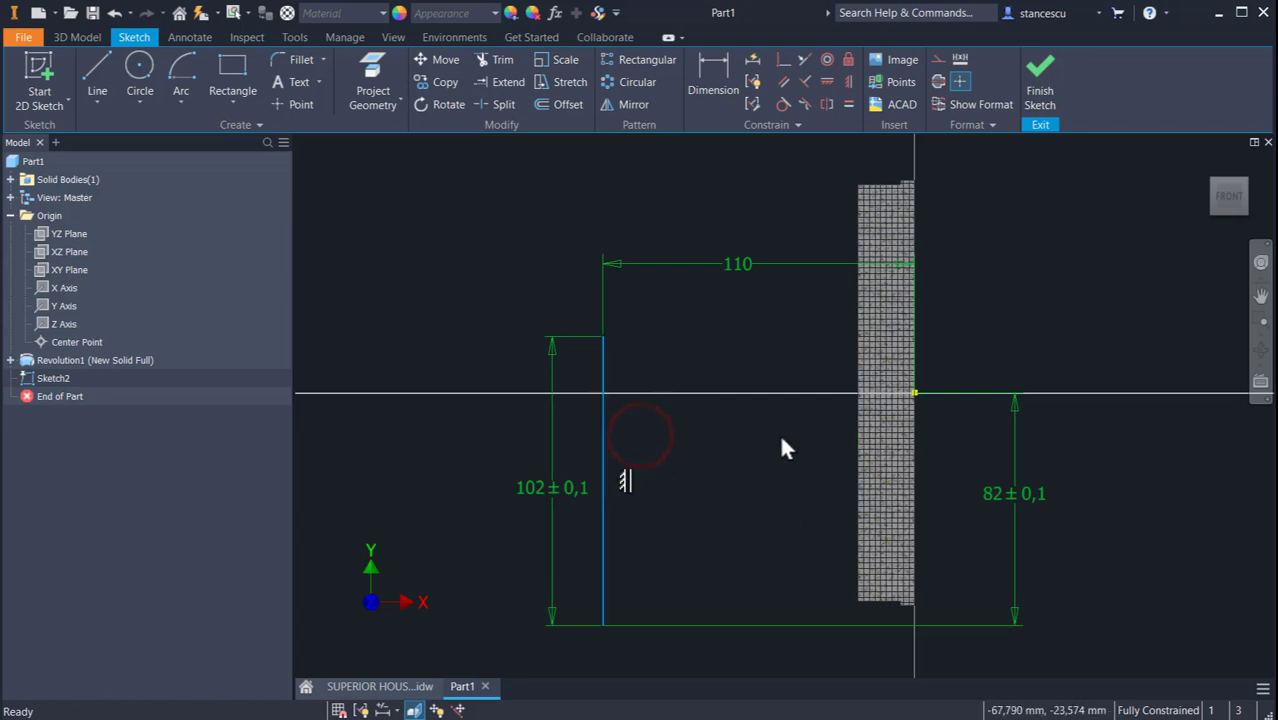
{"action": "left_click", "coordinate": [939, 80]}
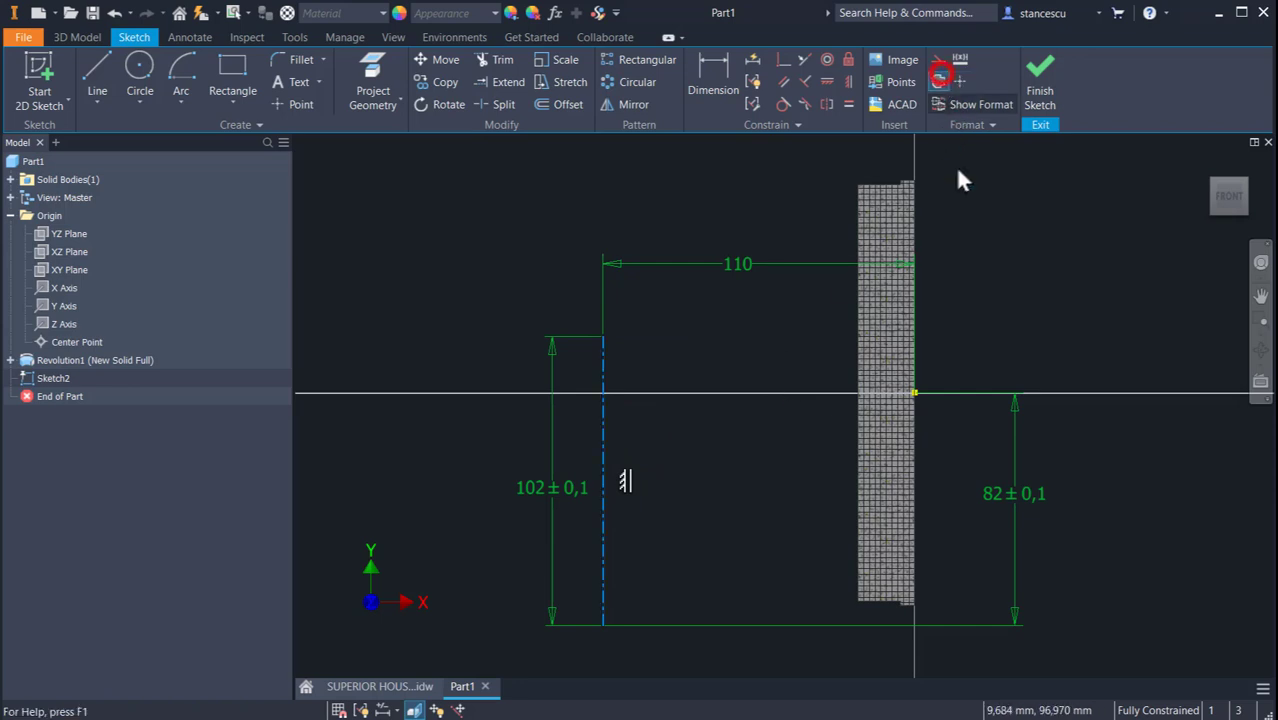
{"action": "left_click", "coordinate": [1042, 274]}
Draw the hub half-profile from the centerline's upper end: about 41 mm outward, 51 mm down, sloping outward, a short vertical, and back to its lower end
{"action": "middle_click_drag", "start_coordinate": [734, 389], "coordinate": [813, 324]}
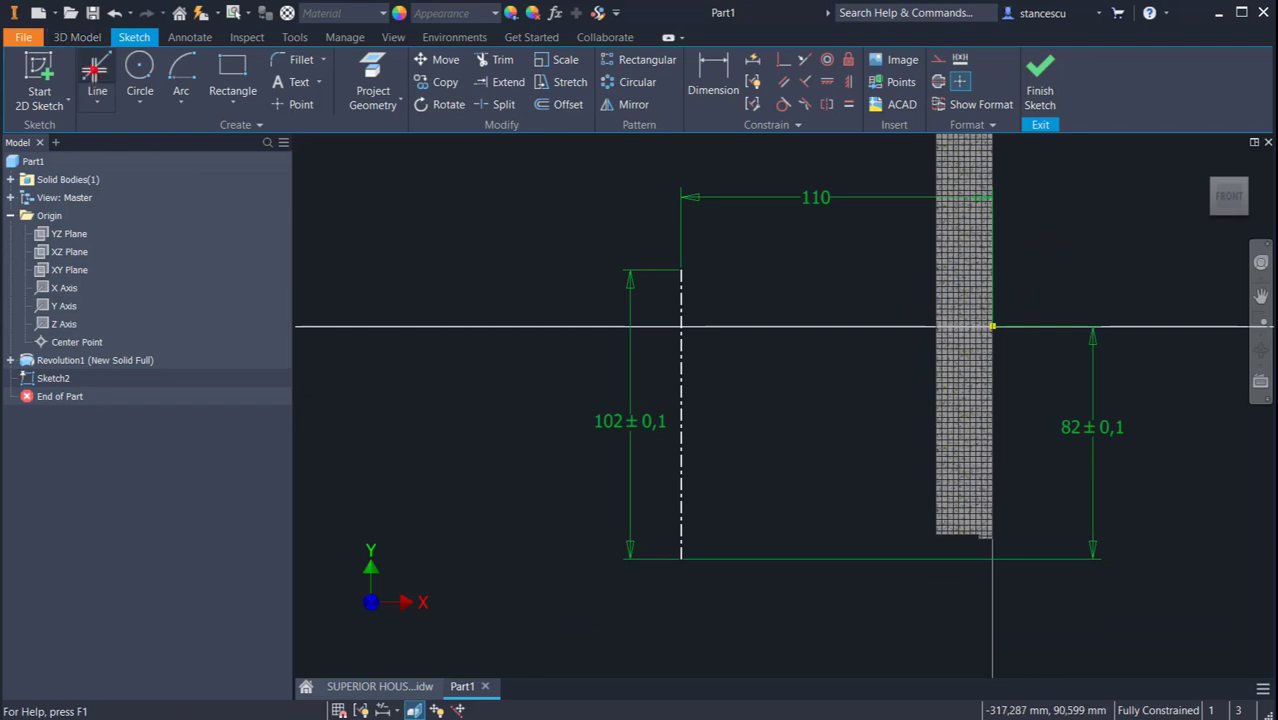
{"action": "left_click", "coordinate": [97, 75]}
{"action": "left_click", "coordinate": [681, 271]}
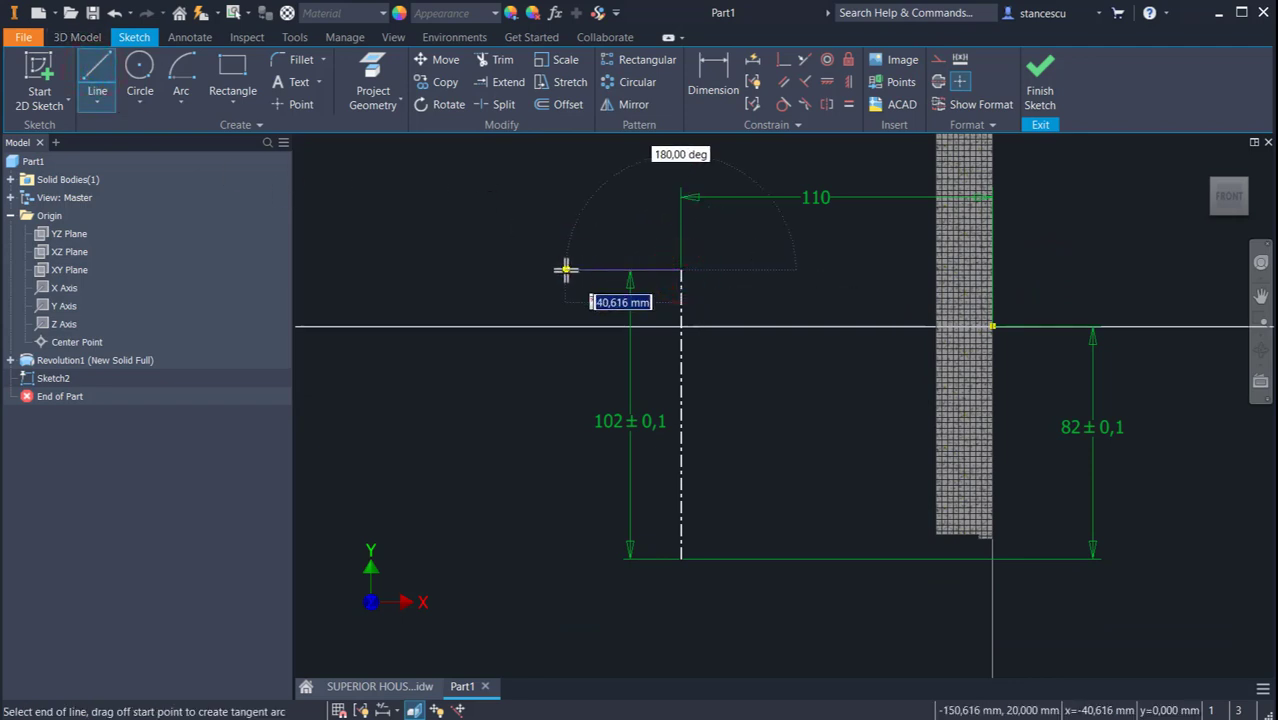
{"action": "left_click", "coordinate": [565, 269]}
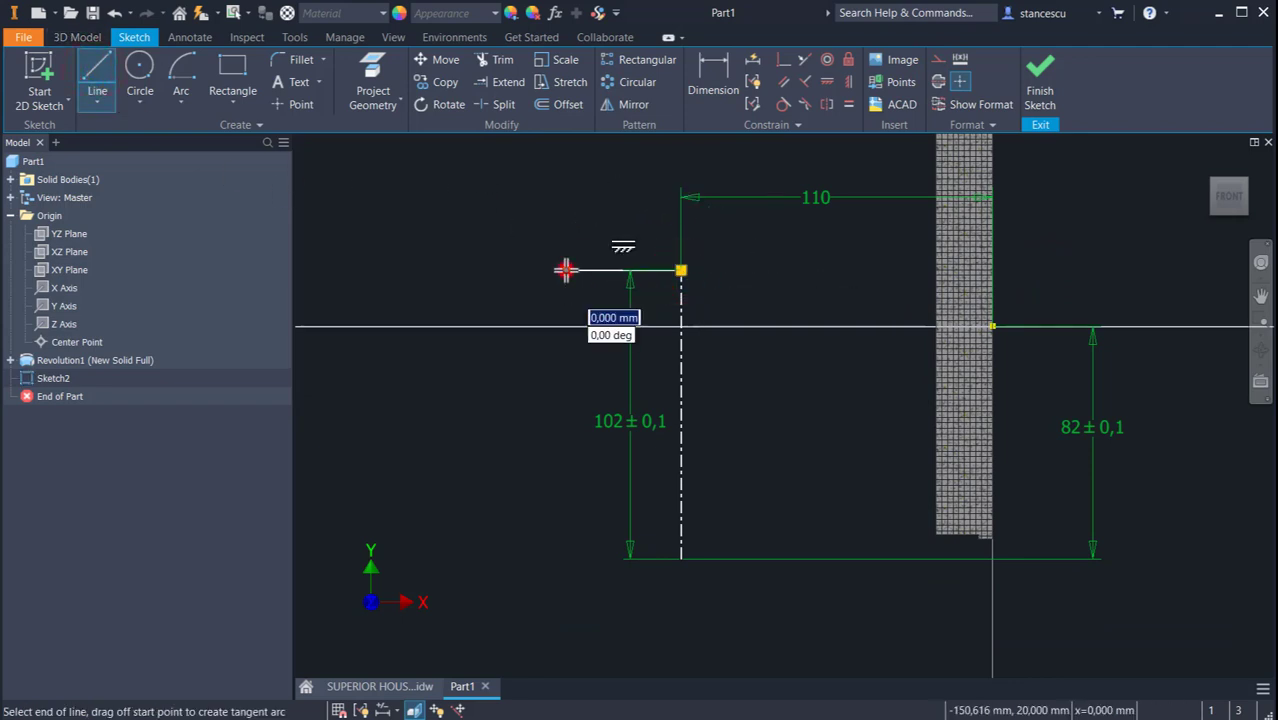
{"action": "left_click", "coordinate": [565, 414]}
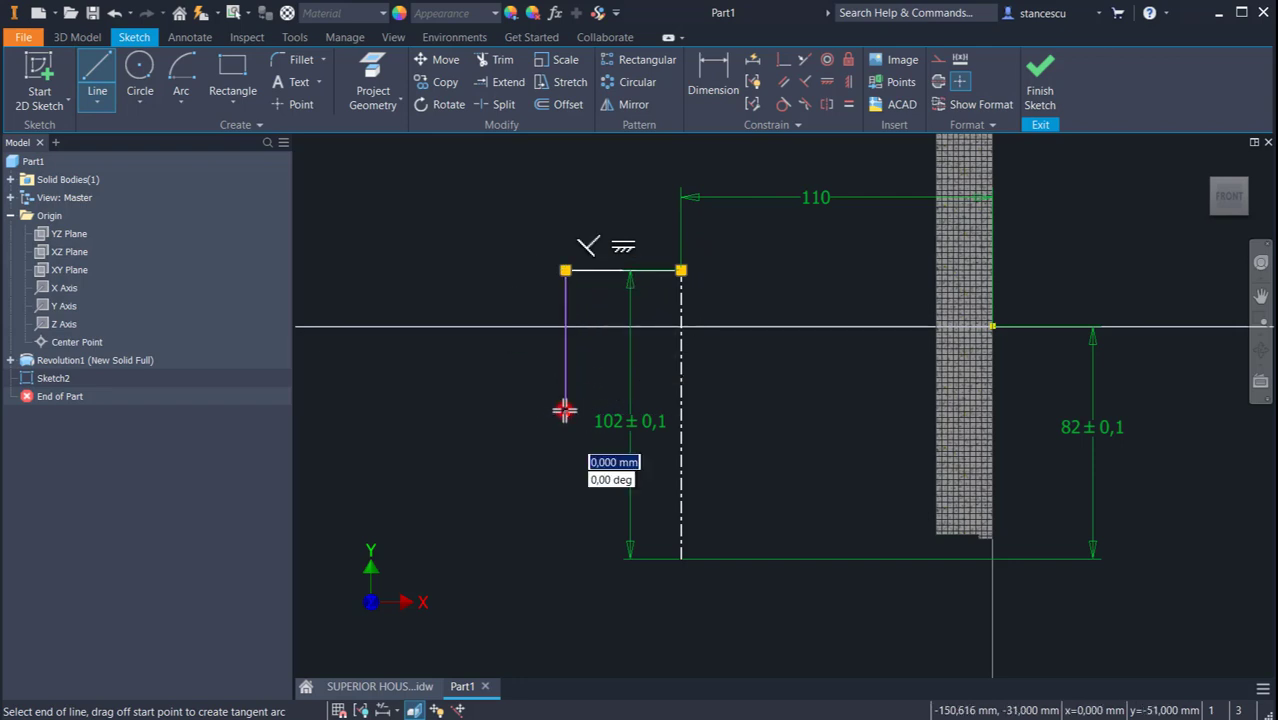
{"action": "left_click", "coordinate": [458, 513]}
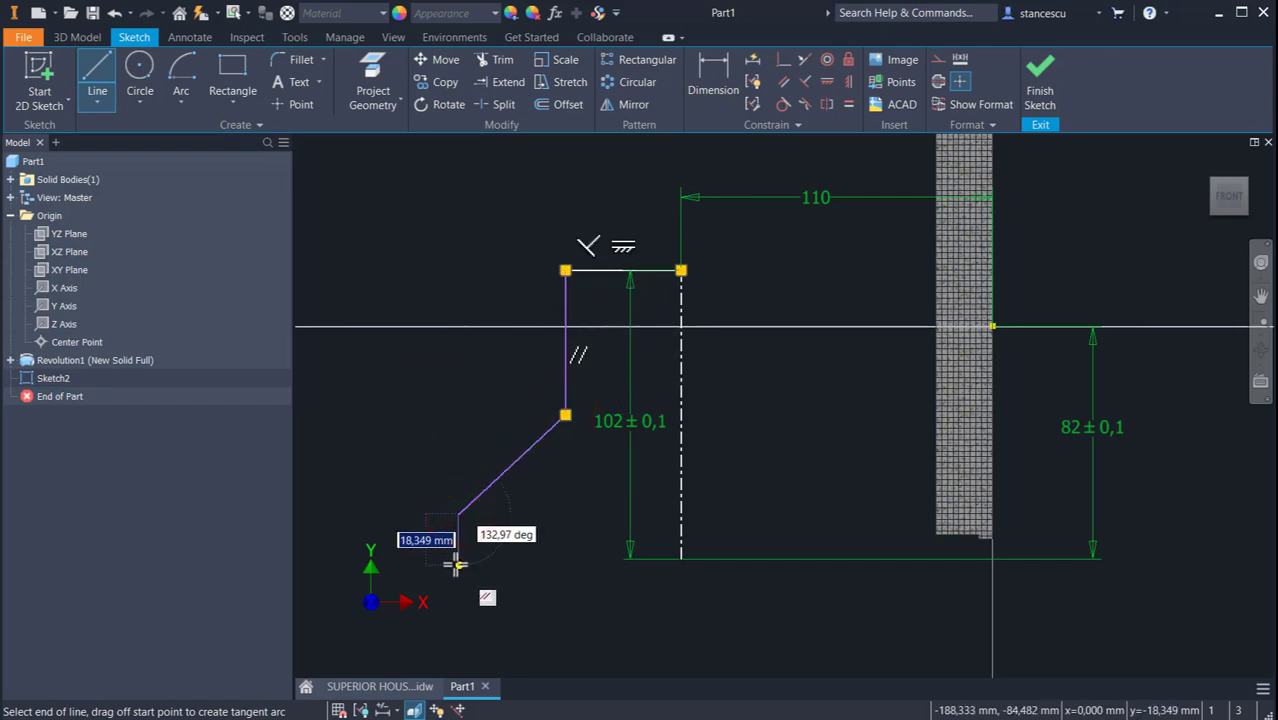
{"action": "left_click", "coordinate": [458, 558]}
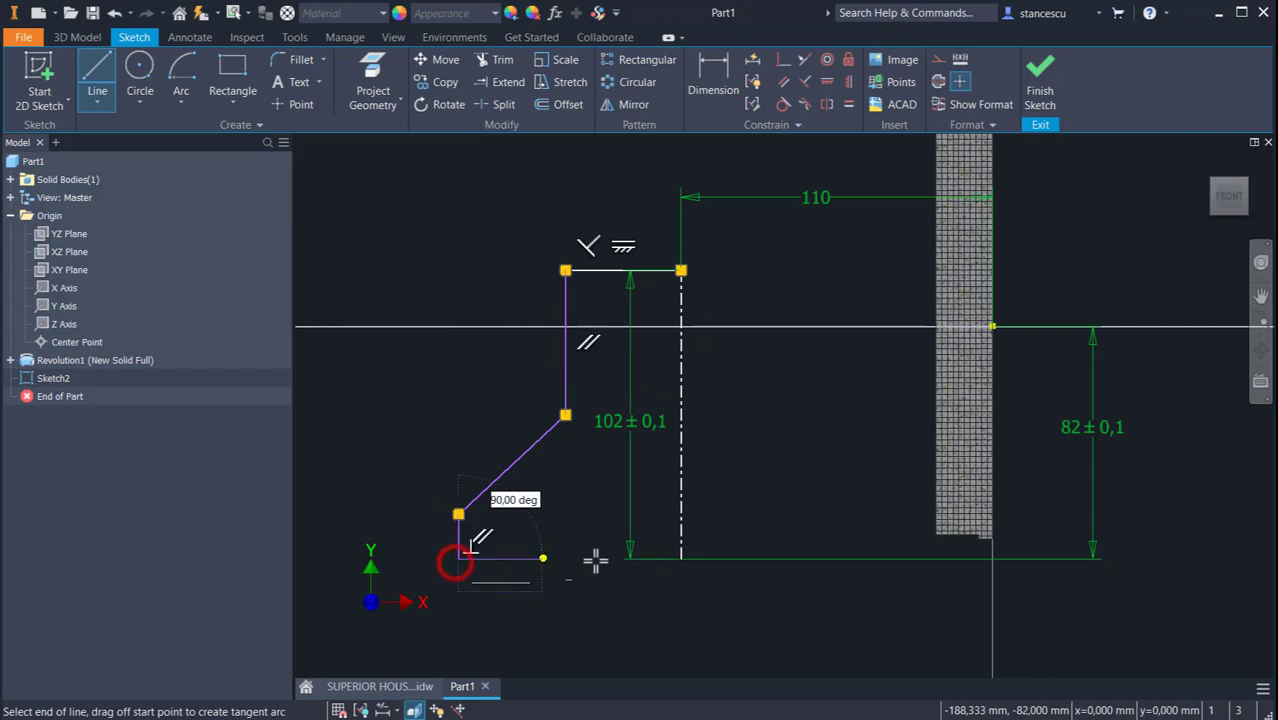
{"action": "left_click", "coordinate": [680, 558]}
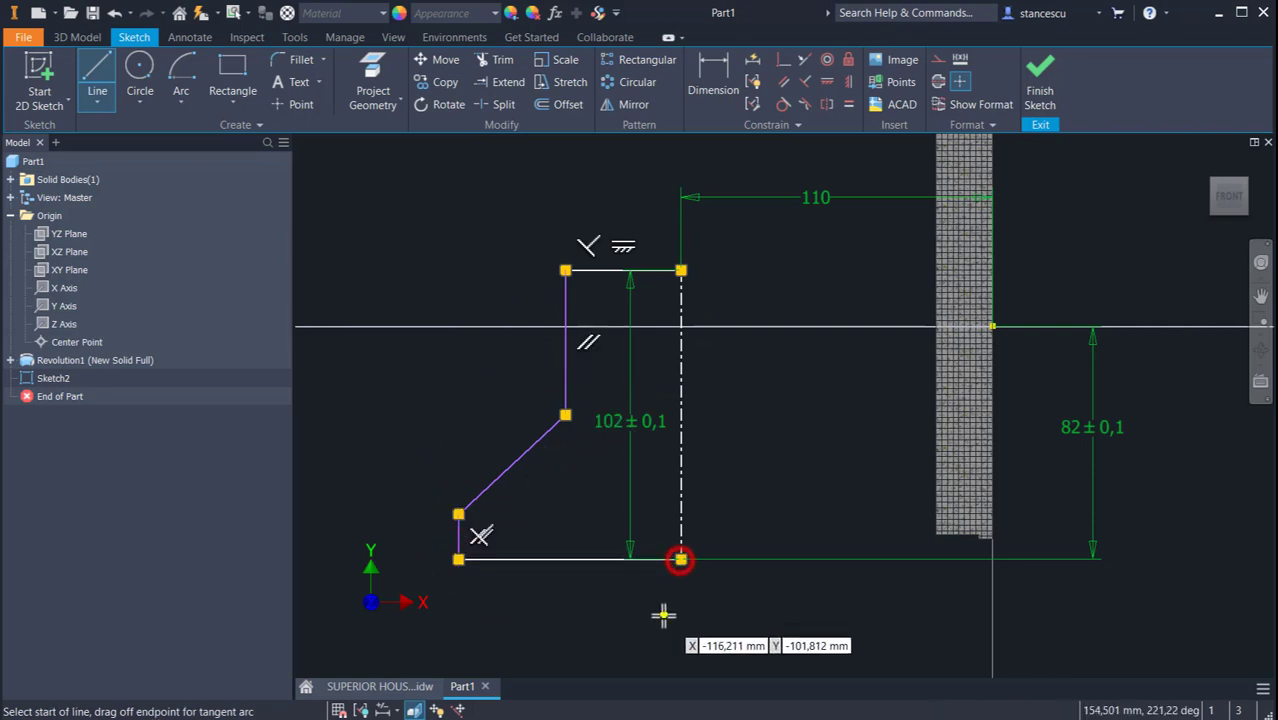
{"action": "key", "text": "Escape"}
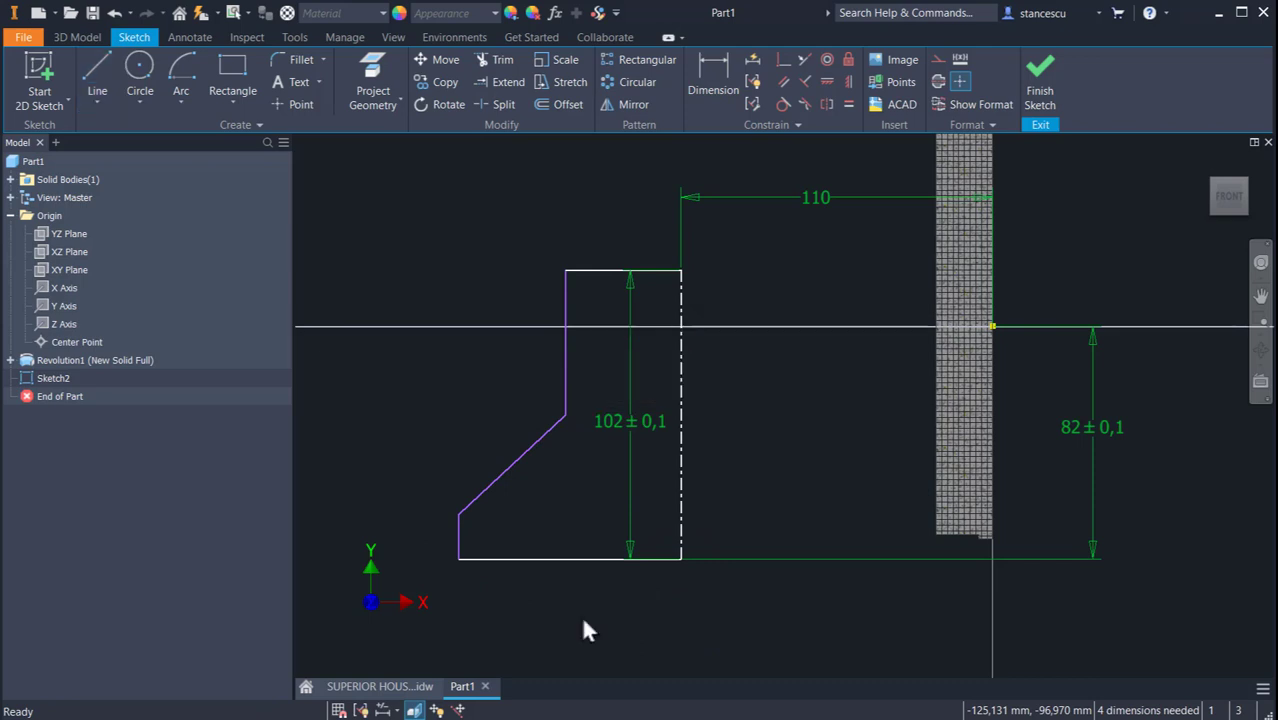
Fillet the corner between the sloped line and the short outer vertical line with a 4 mm radius
{"action": "left_click", "coordinate": [305, 59]}
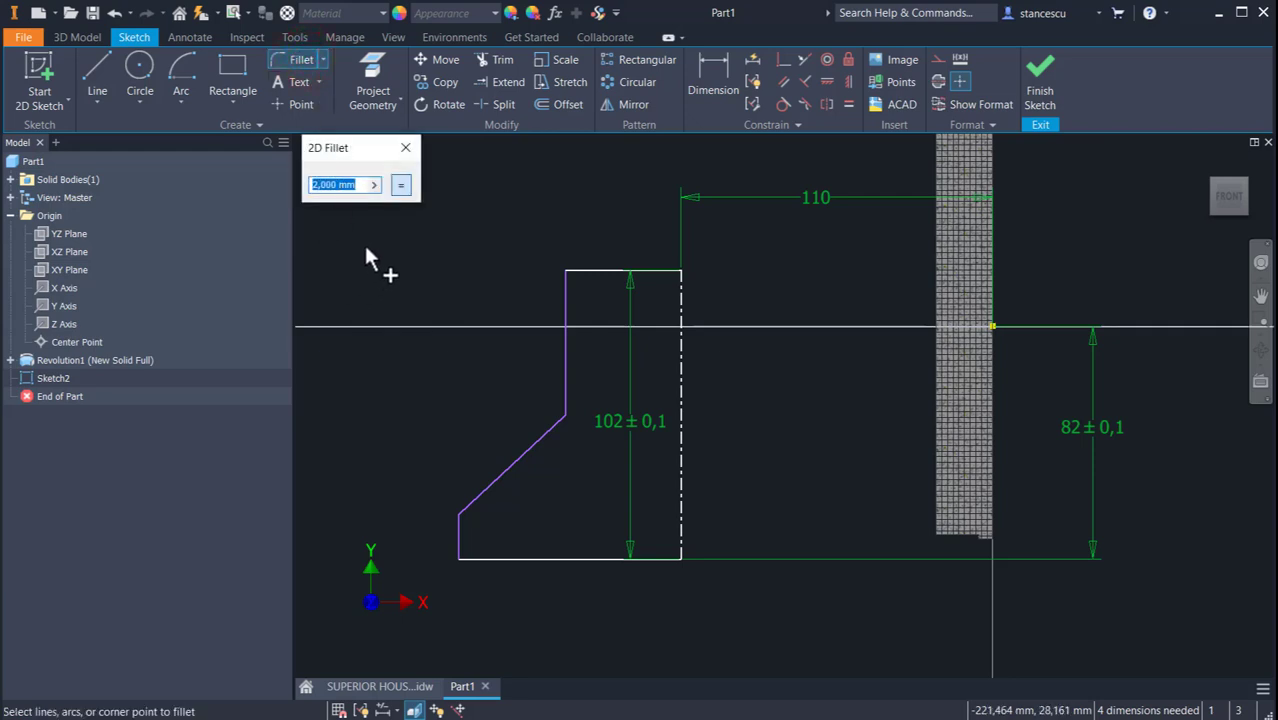
{"action": "type", "text": "4"}
{"action": "left_click", "coordinate": [457, 537]}
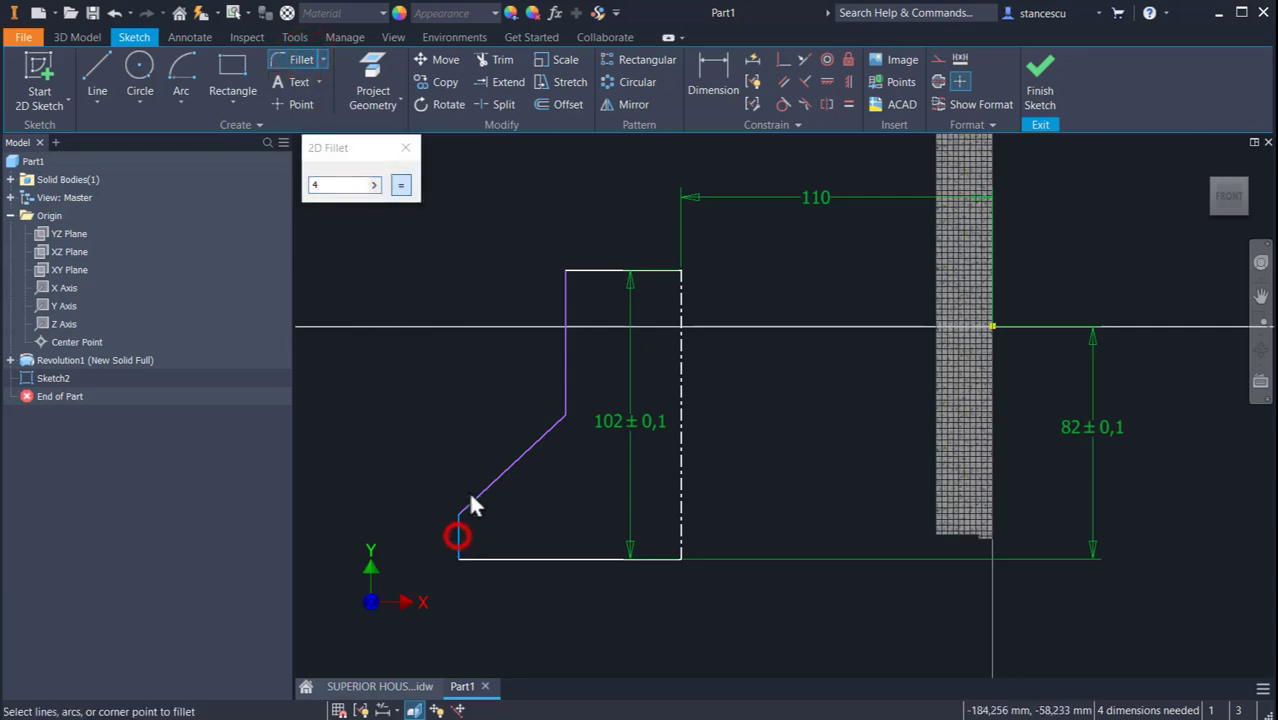
{"action": "left_click", "coordinate": [470, 499]}
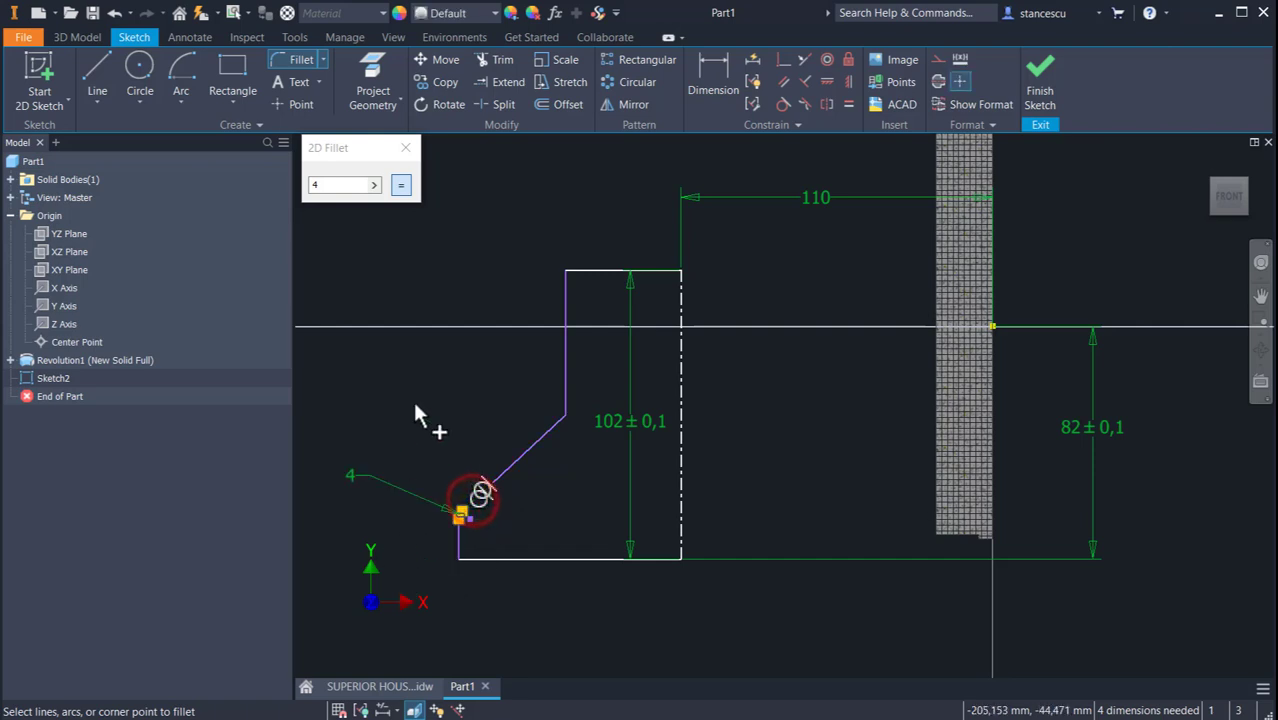
Dimension the upper vertical profile line about the centerline as an 80 mm diameter
{"action": "left_click", "coordinate": [713, 80]}
{"action": "left_click", "coordinate": [558, 298]}
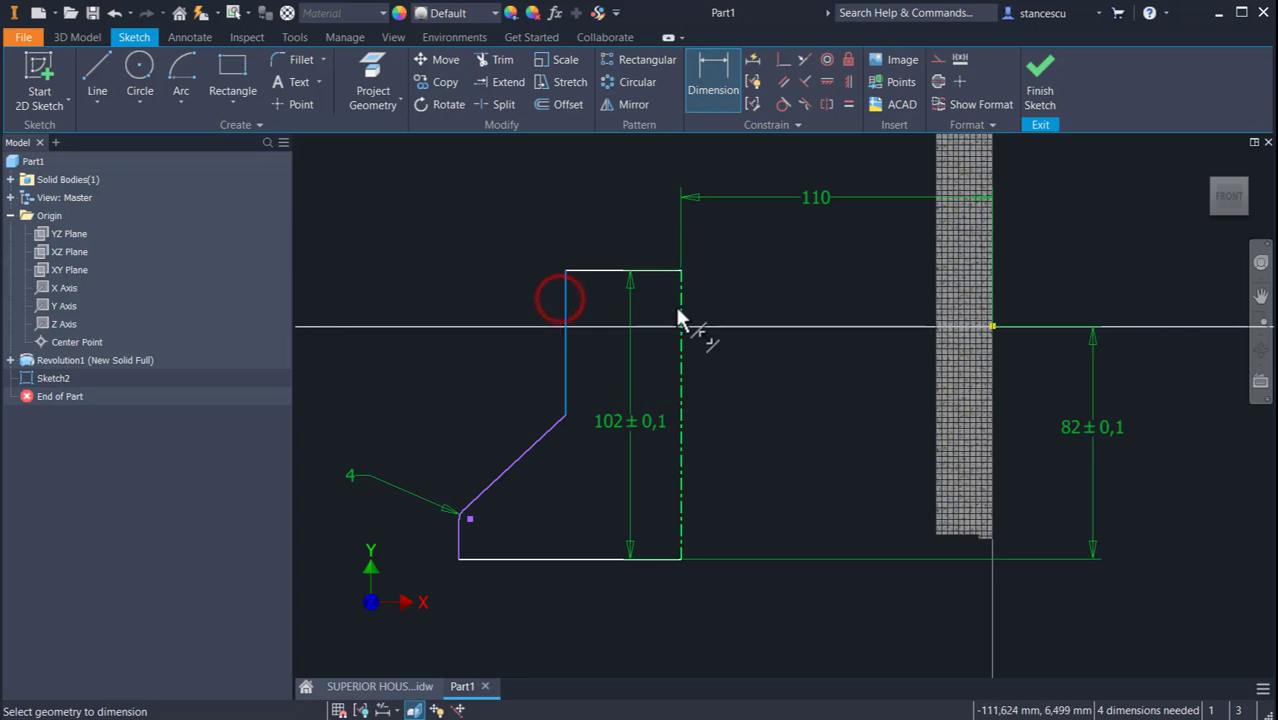
{"action": "left_click", "coordinate": [680, 311]}
{"action": "left_click", "coordinate": [641, 222]}
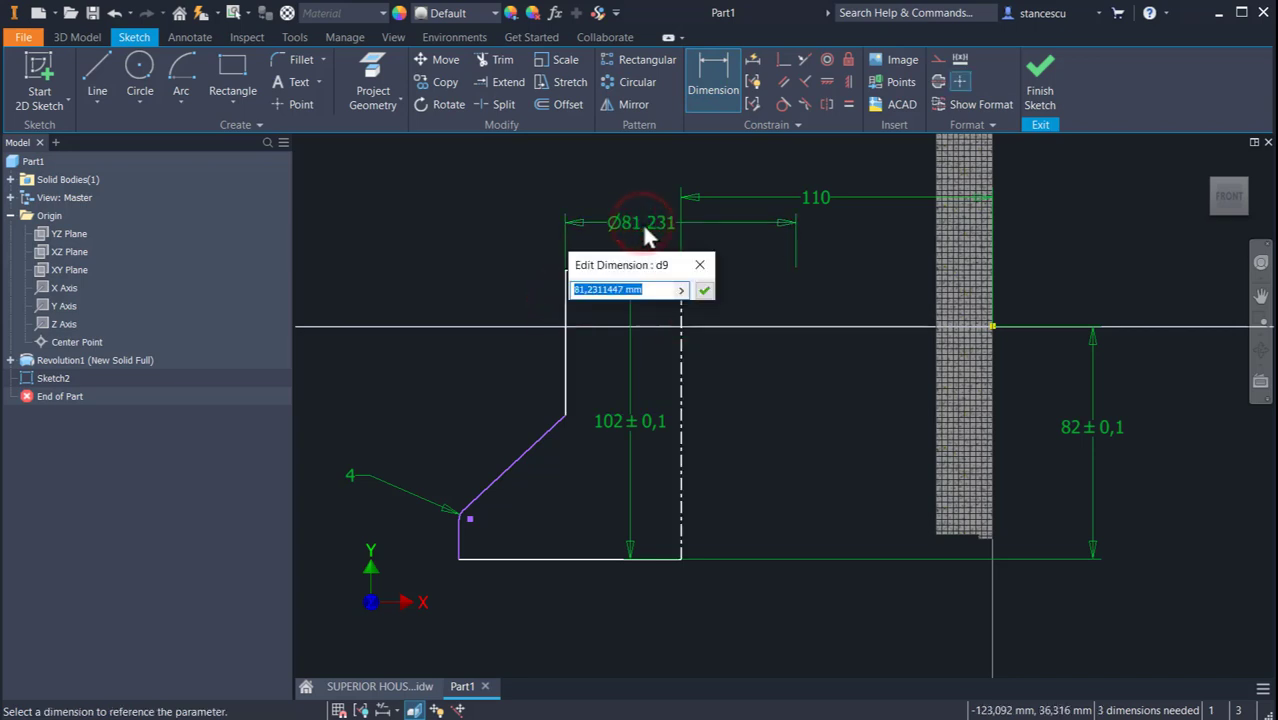
{"action": "type", "text": "80"}
{"action": "key", "text": "Return"}
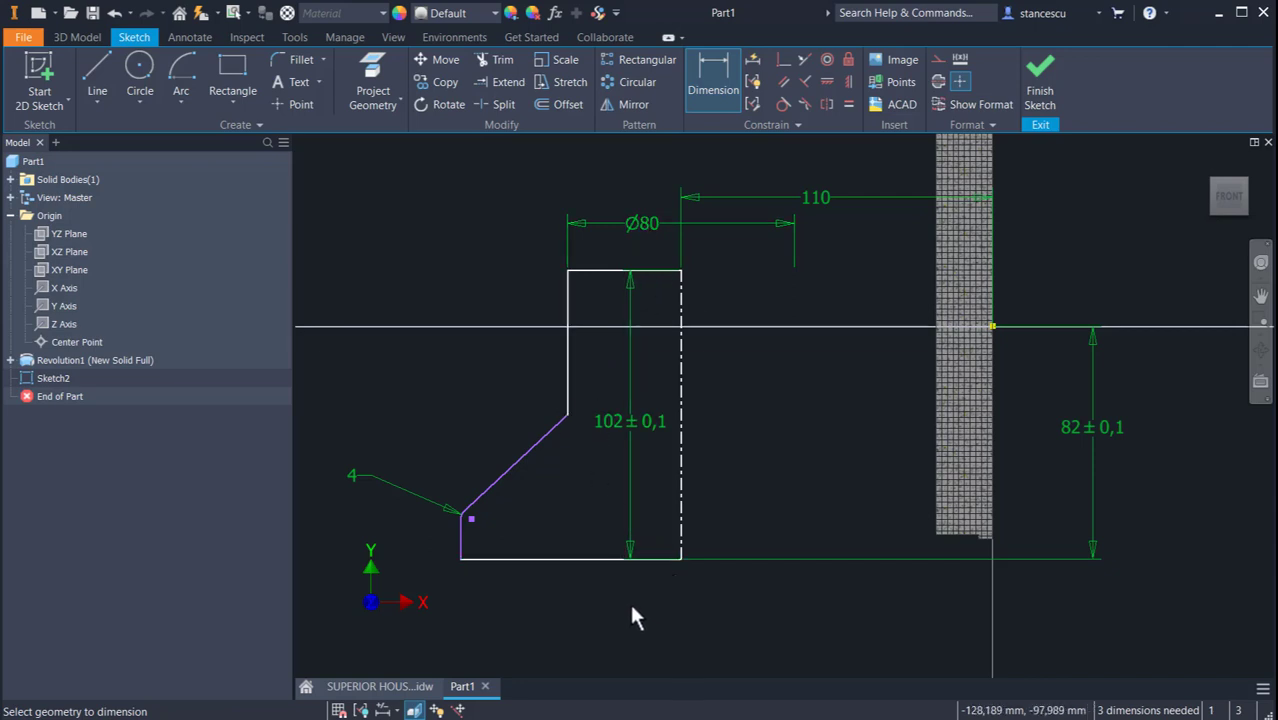
Dimension the short outer vertical line about the centerline as a 160 mm diameter
{"action": "left_click", "coordinate": [459, 548]}
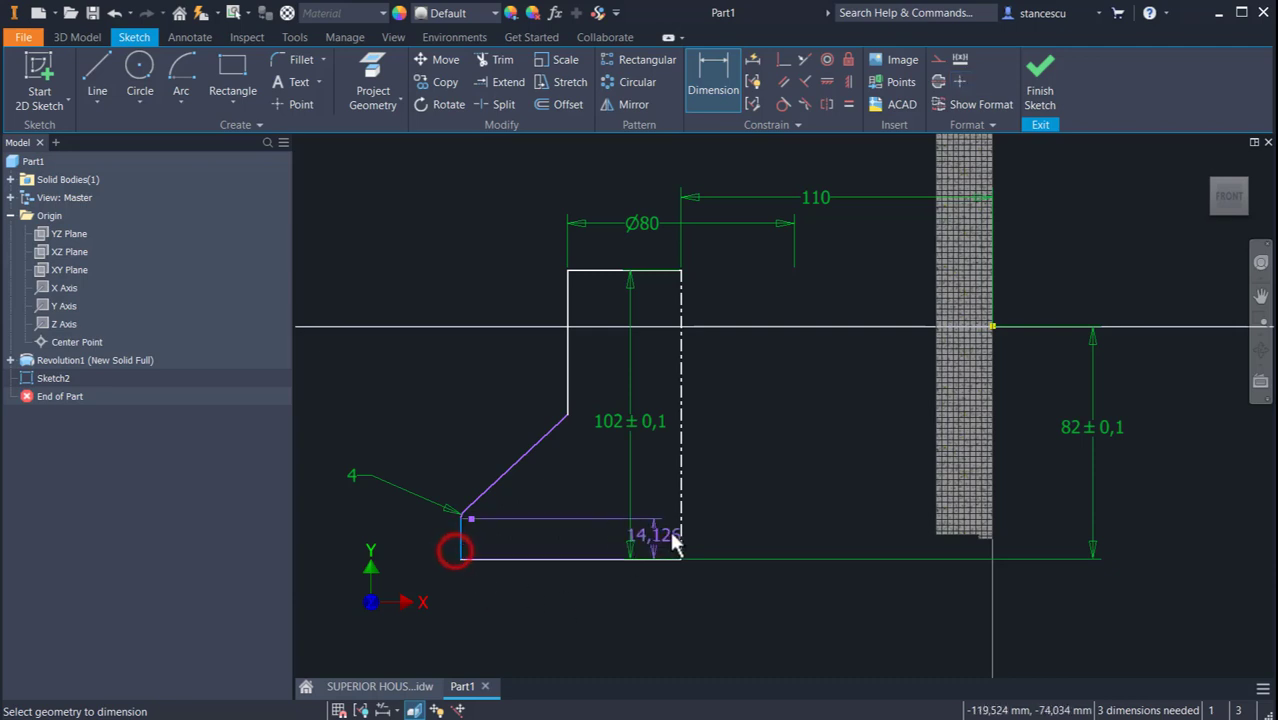
{"action": "left_click", "coordinate": [679, 532]}
{"action": "left_click", "coordinate": [667, 619]}
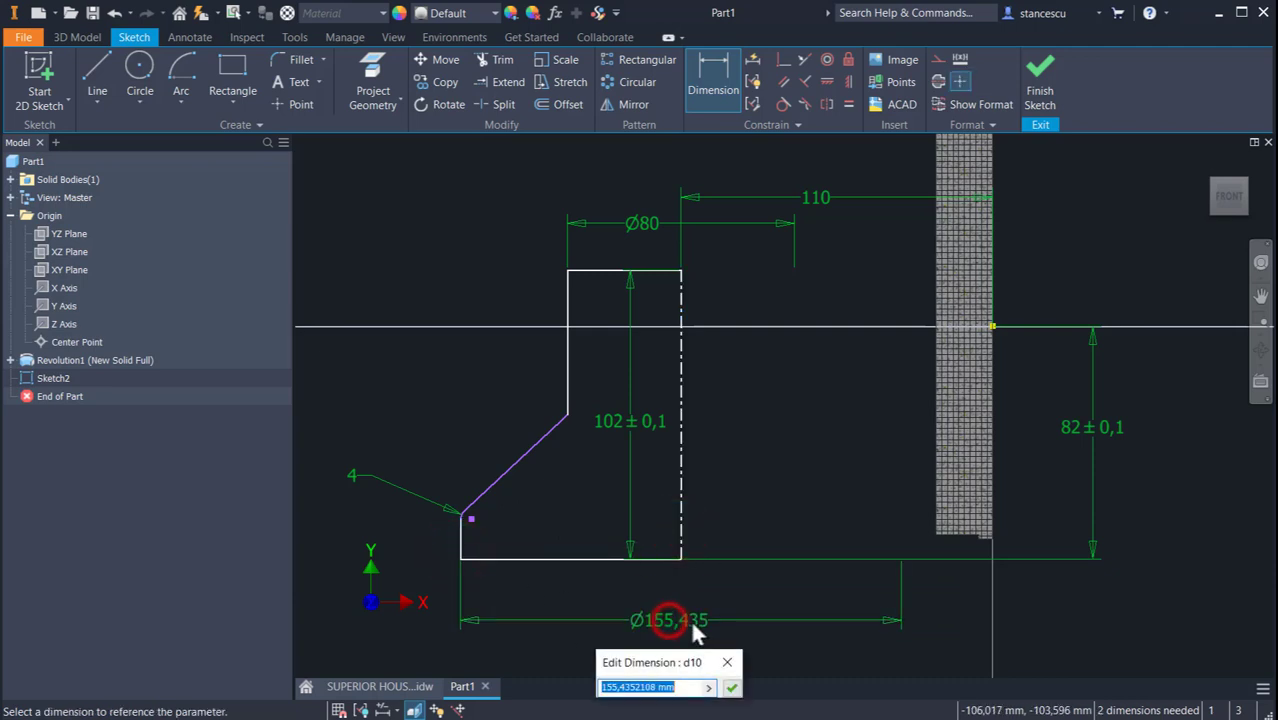
{"action": "type", "text": "160"}
{"action": "key", "text": "Return"}
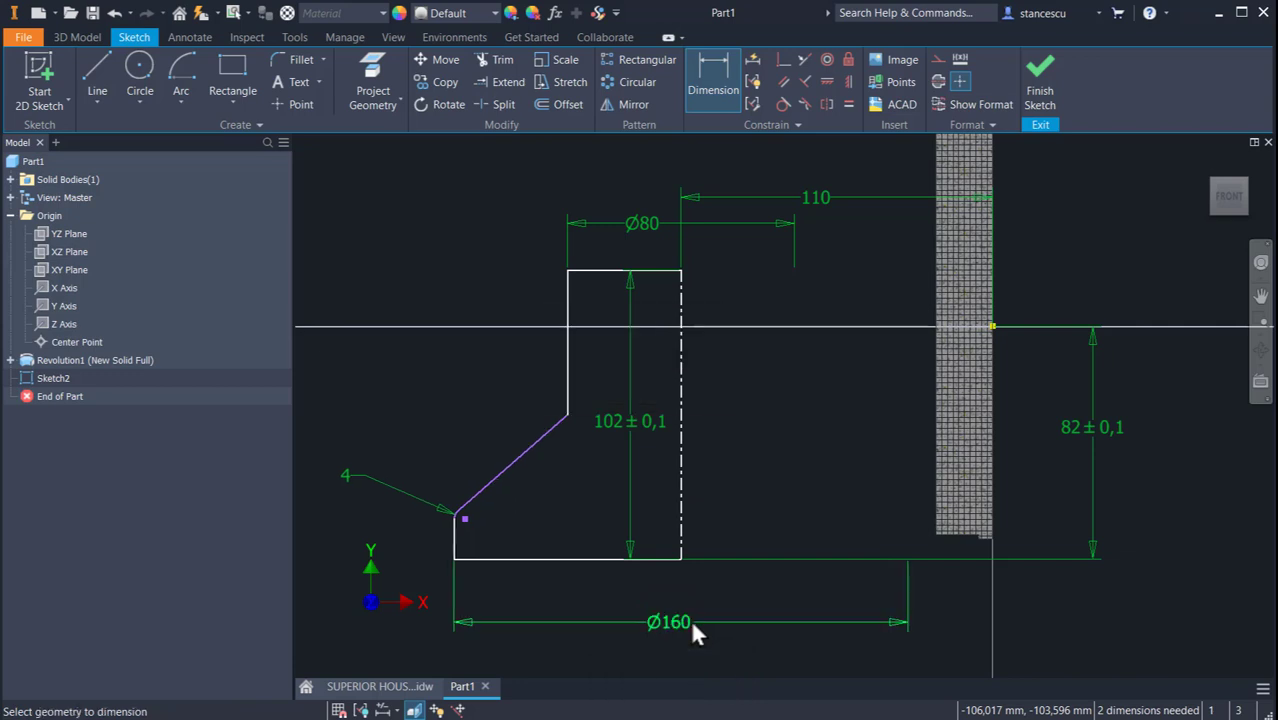
Dimension the angle between the sloped line and the profile's bottom line as 30 degrees
{"action": "left_click", "coordinate": [510, 463]}
{"action": "left_click", "coordinate": [550, 558]}
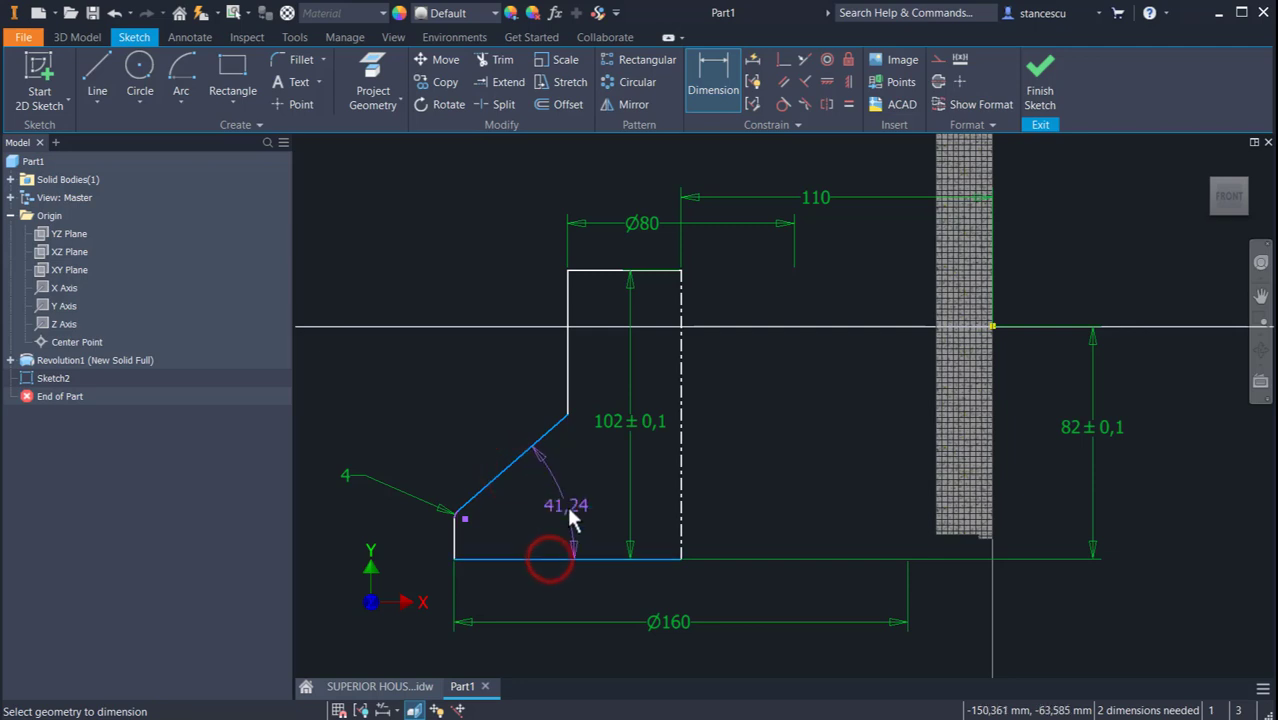
{"action": "left_click", "coordinate": [567, 505]}
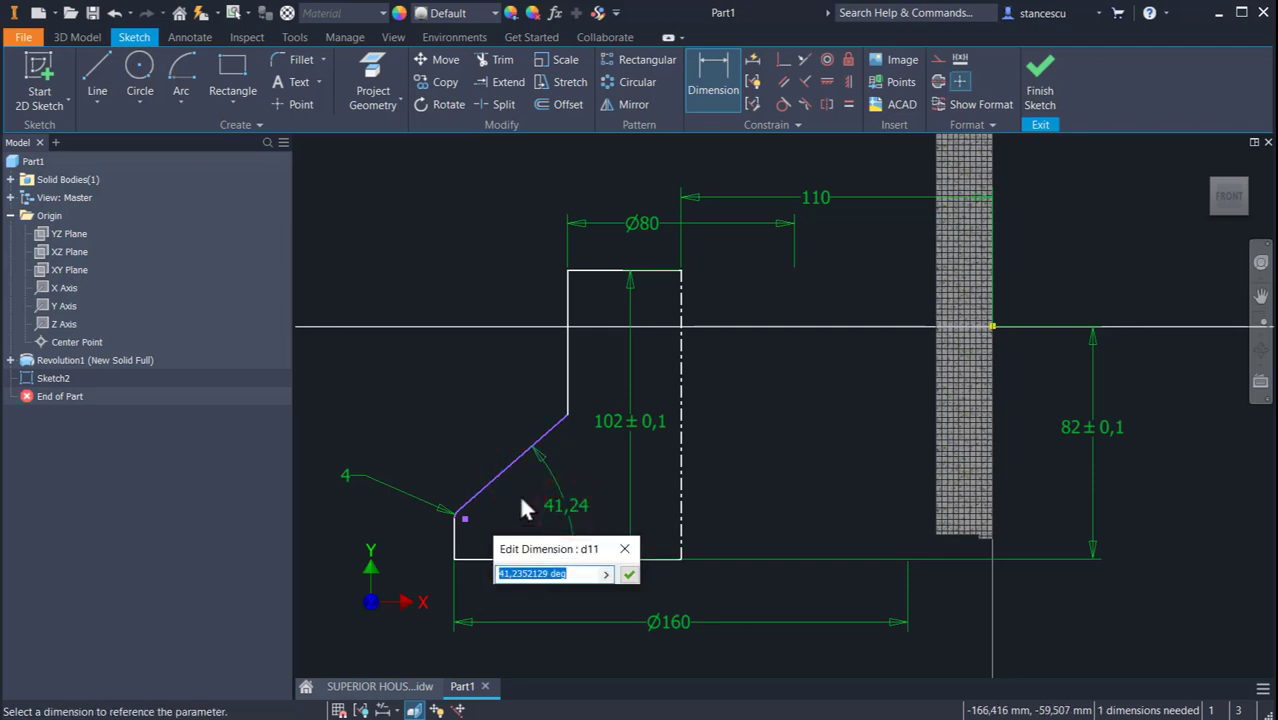
{"action": "type", "text": "30"}
{"action": "key", "text": "Return"}
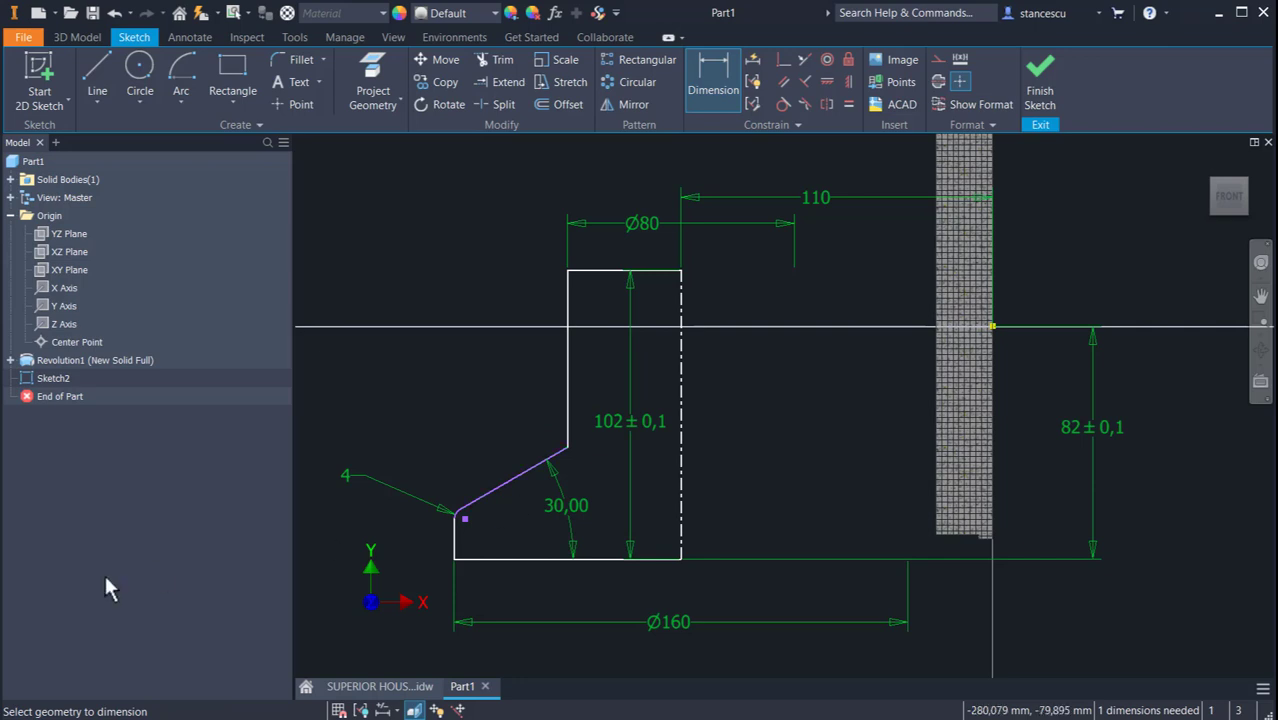
Dimension the short outer vertical line's length as 11 mm
{"action": "left_click", "coordinate": [453, 538]}
{"action": "left_click", "coordinate": [401, 533]}
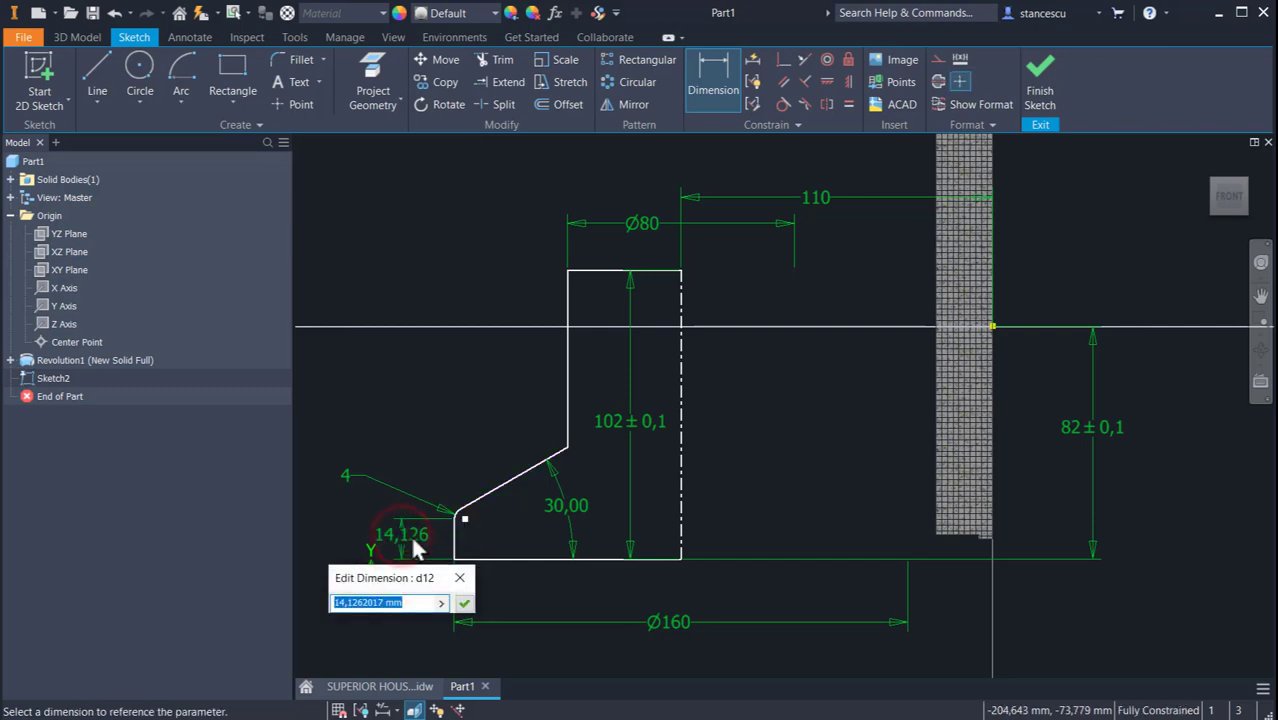
{"action": "type", "text": "11"}
{"action": "key", "text": "Return"}
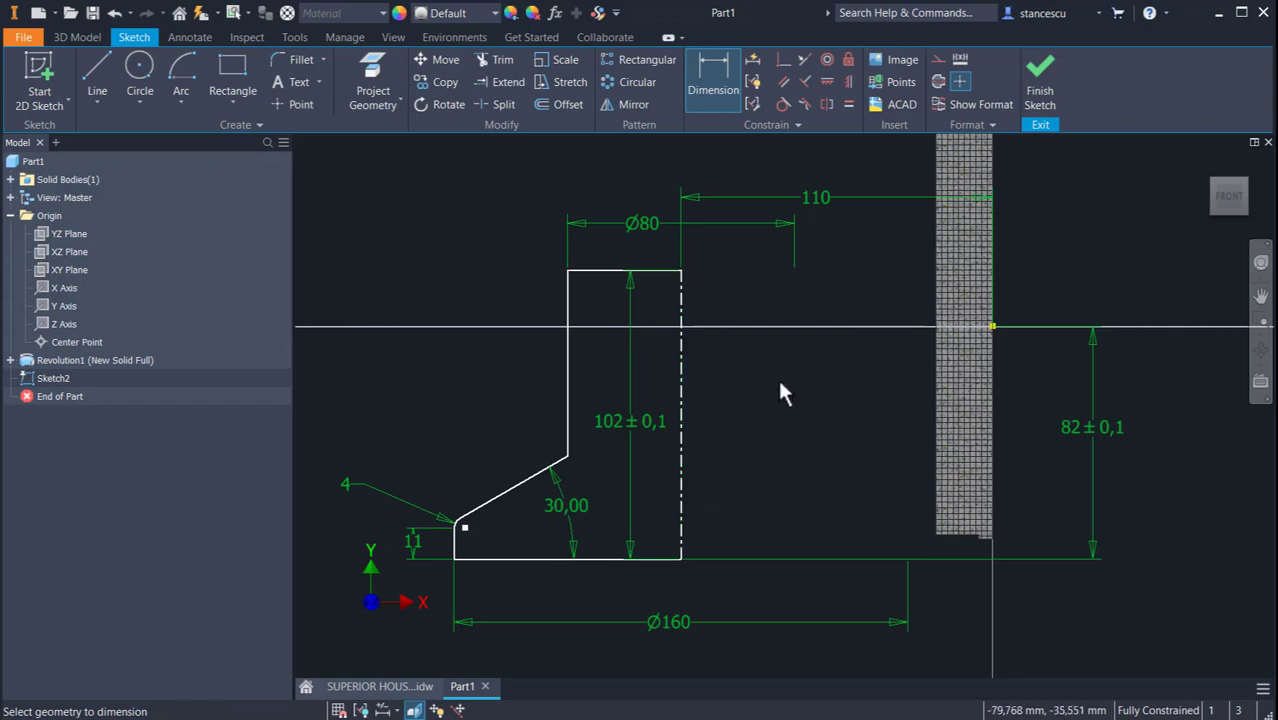
Finish the sketch and revolve the hub's half-profile a full 360 degrees around its vertical centerline, joined to the flange
{"action": "left_click", "coordinate": [1062, 90]}
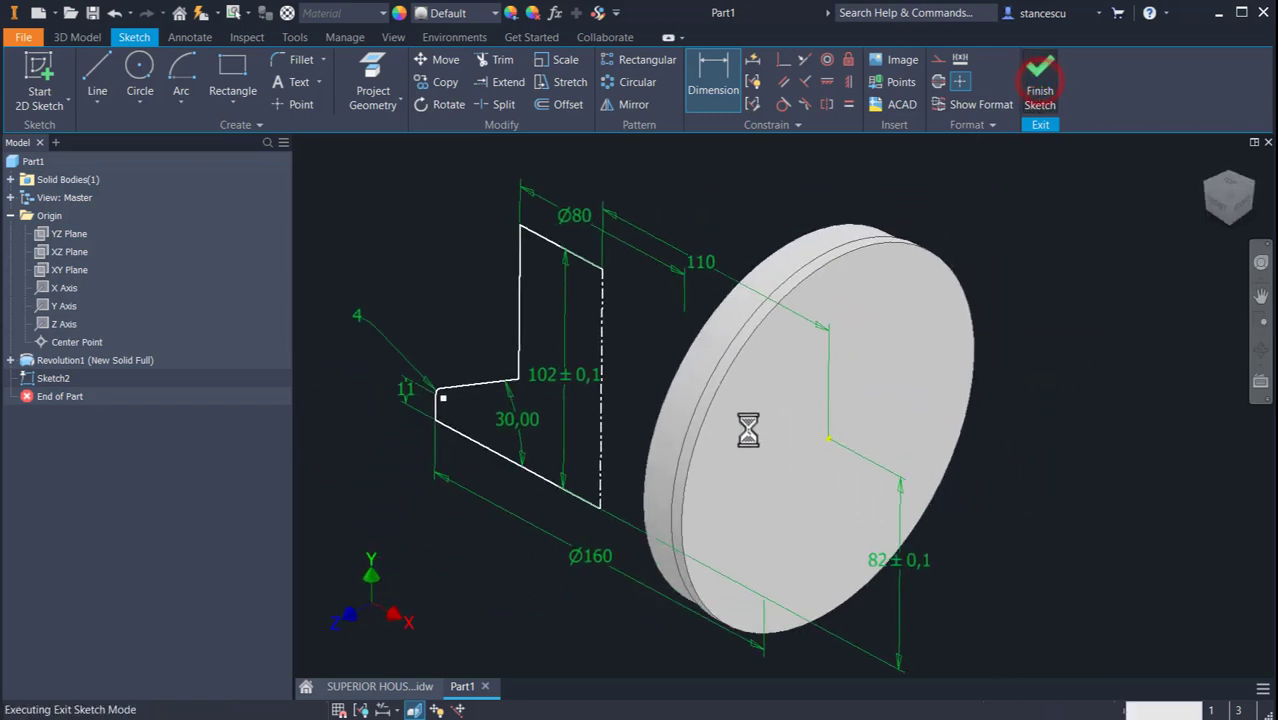
{"action": "left_click", "coordinate": [141, 75]}
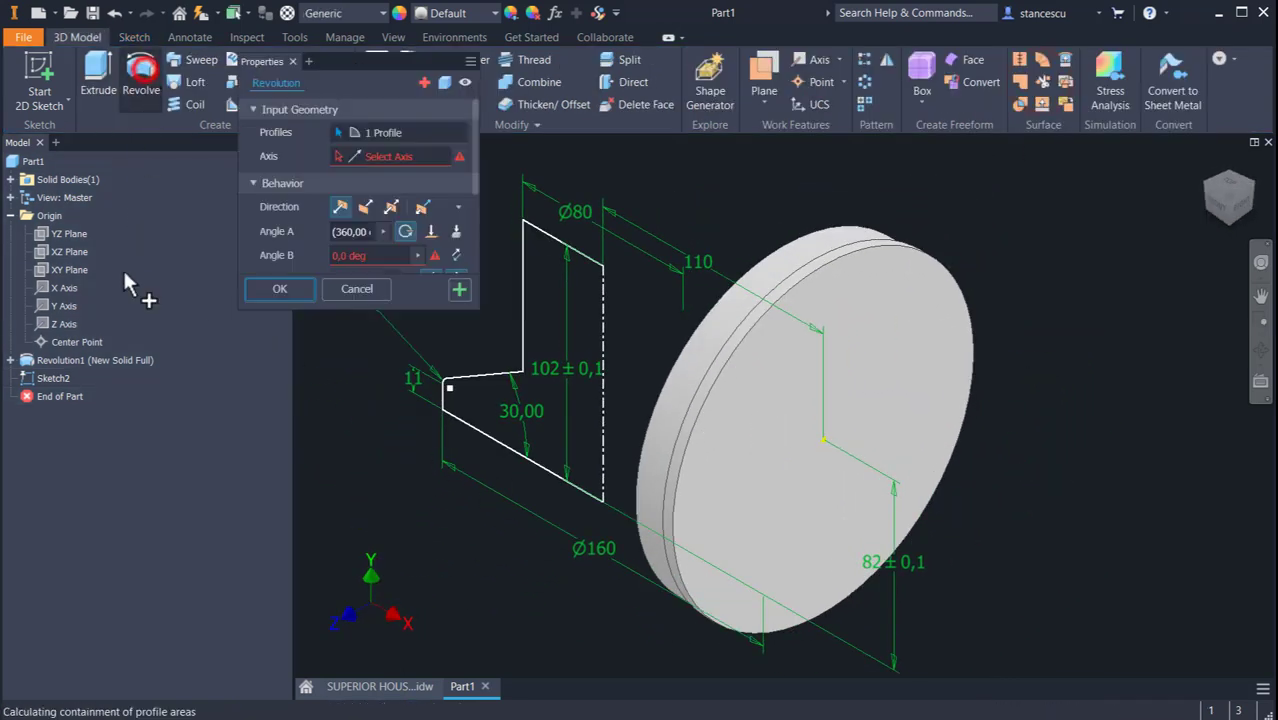
{"action": "left_click", "coordinate": [279, 338]}
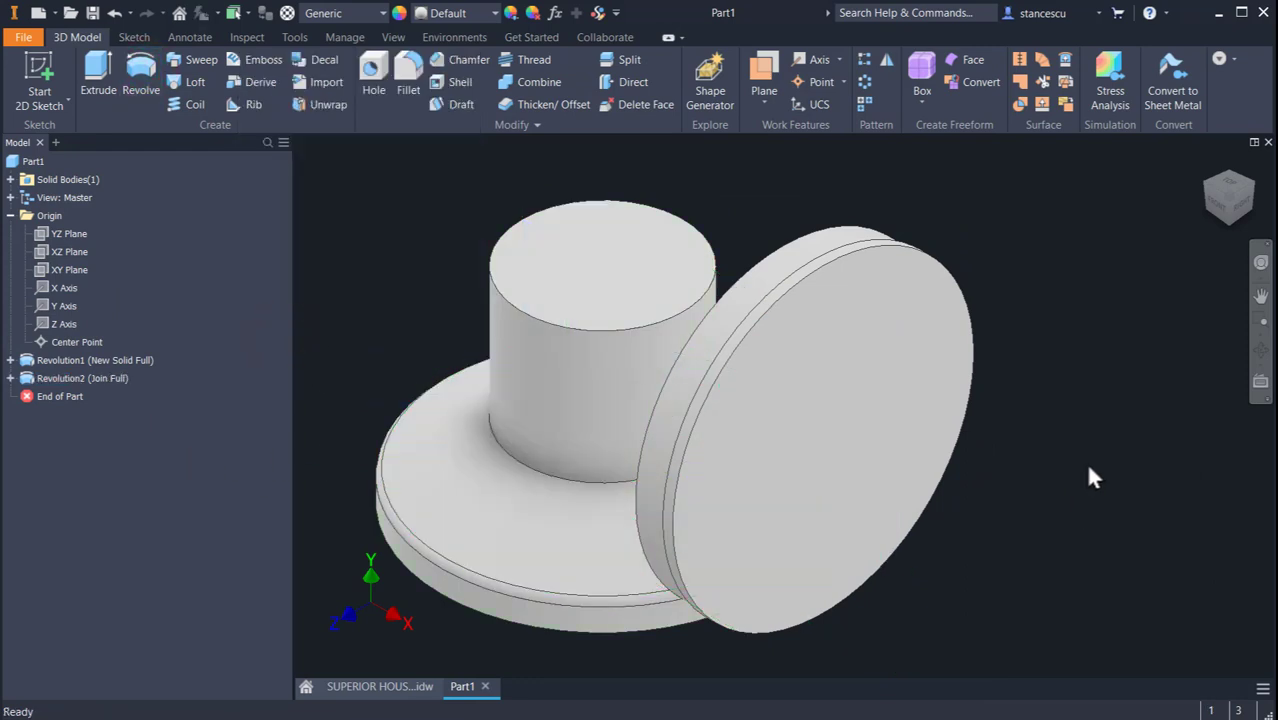
{"action": "key", "text": "F6"}
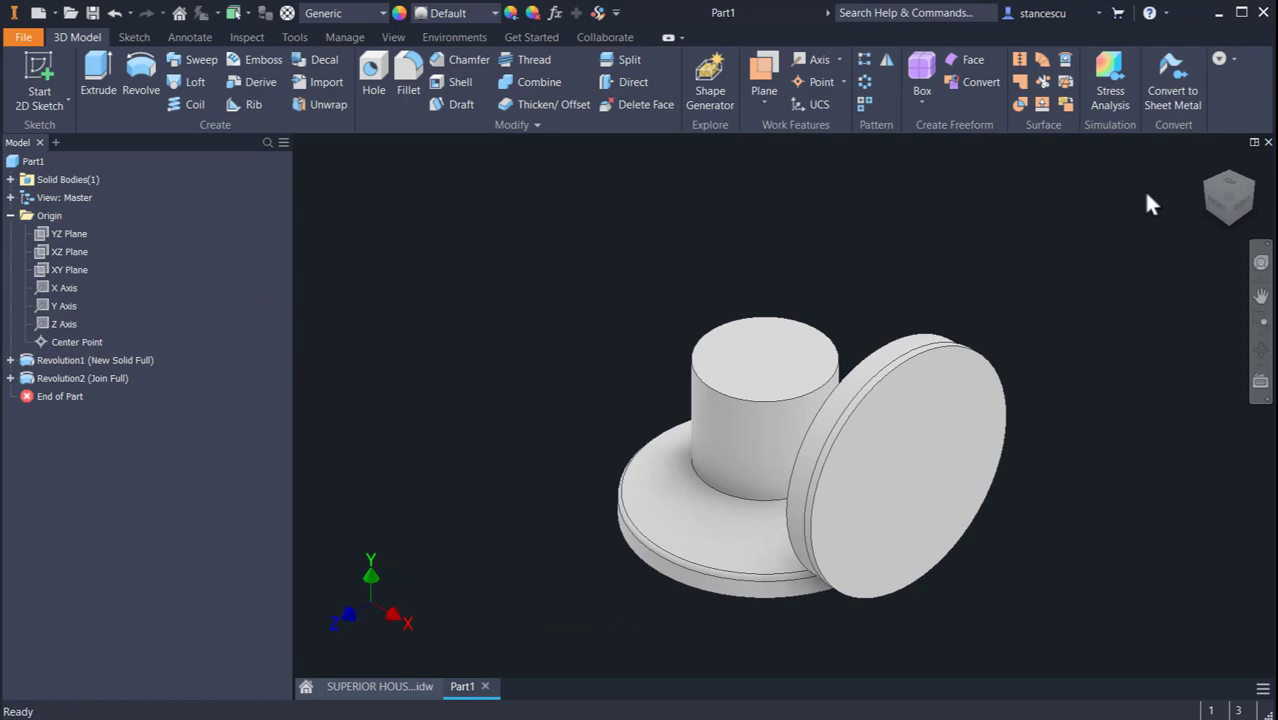
Examine section A-A of the SUPERIOR HOUSING drawing for the dimensions of the body connecting the hub and the flange
{"action": "left_click", "coordinate": [408, 686]}
{"action": "mouse_move", "coordinate": [862, 551]}
{"action": "middle_mouse_down"}
{"action": "mouse_move", "coordinate": [866, 485]}
{"action": "mouse_move", "coordinate": [681, 437]}
{"action": "middle_mouse_up"}
{"action": "middle_click_drag", "start_coordinate": [826, 507], "coordinate": [730, 468]}
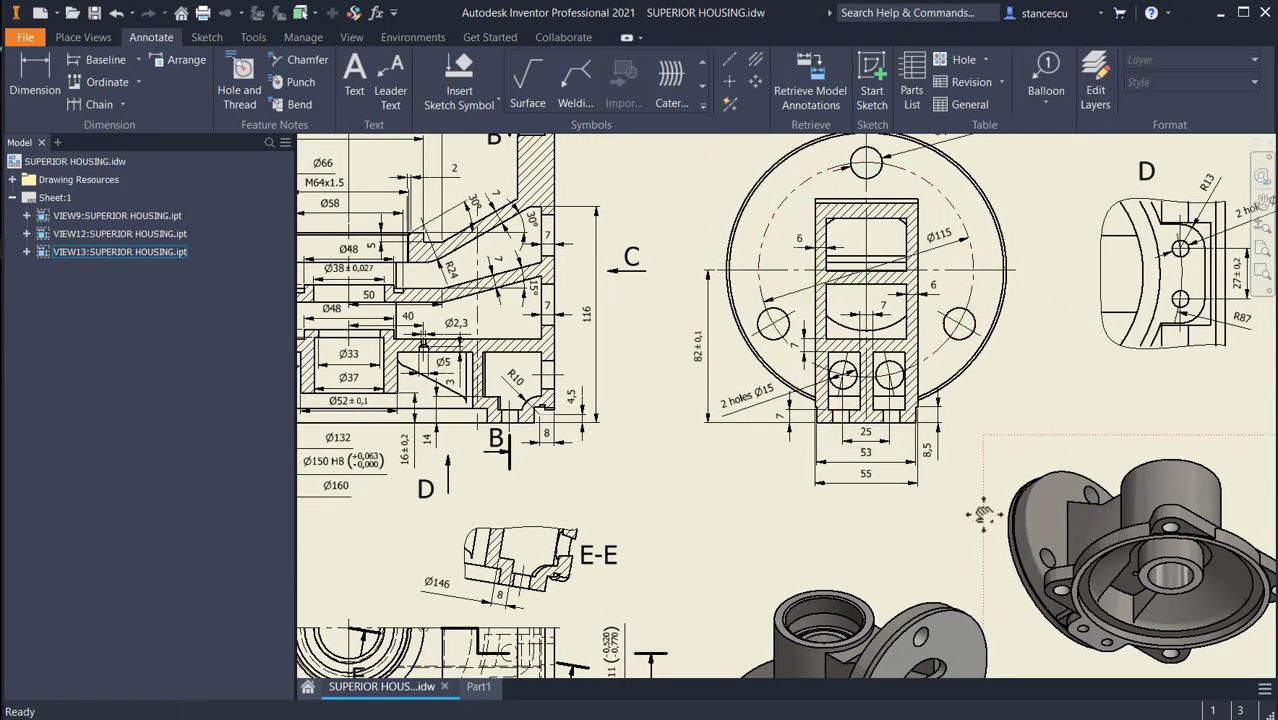
{"action": "middle_click_drag", "start_coordinate": [850, 636], "coordinate": [892, 522]}
{"action": "middle_click_drag", "start_coordinate": [764, 459], "coordinate": [998, 659]}
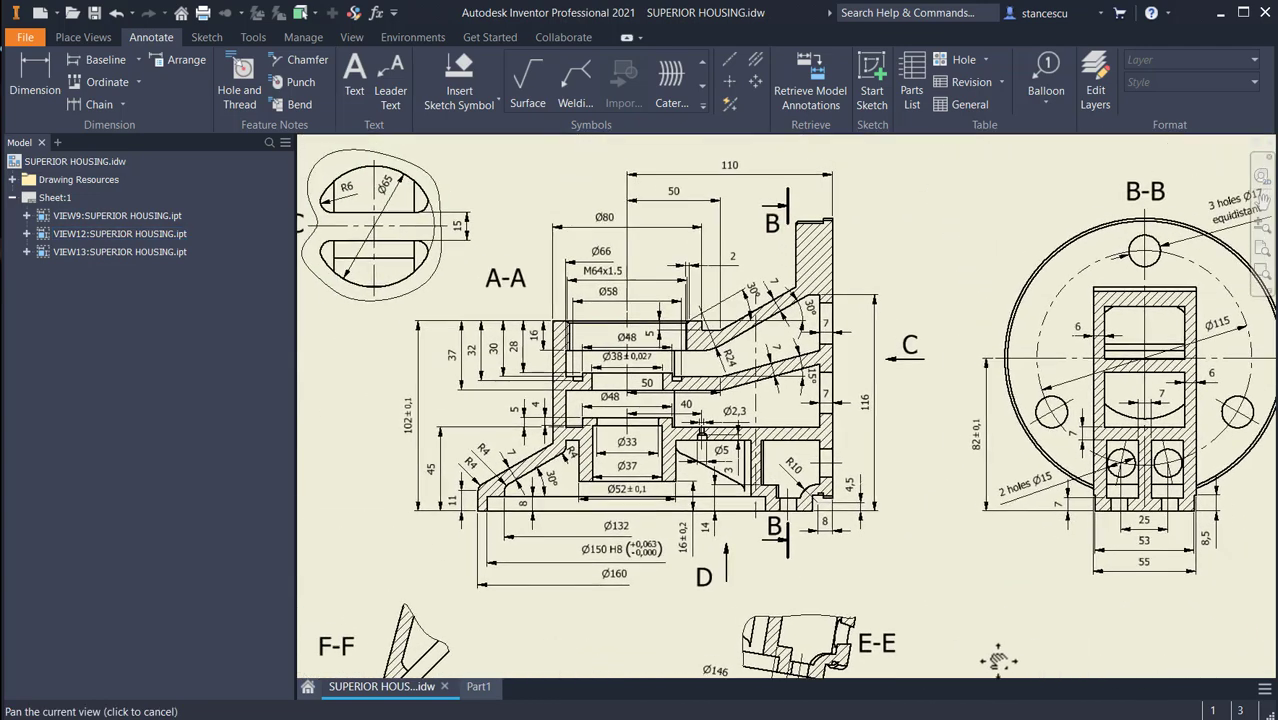
{"action": "scroll", "coordinate": [796, 340], "scroll_direction": "up", "scroll_amount": 3}
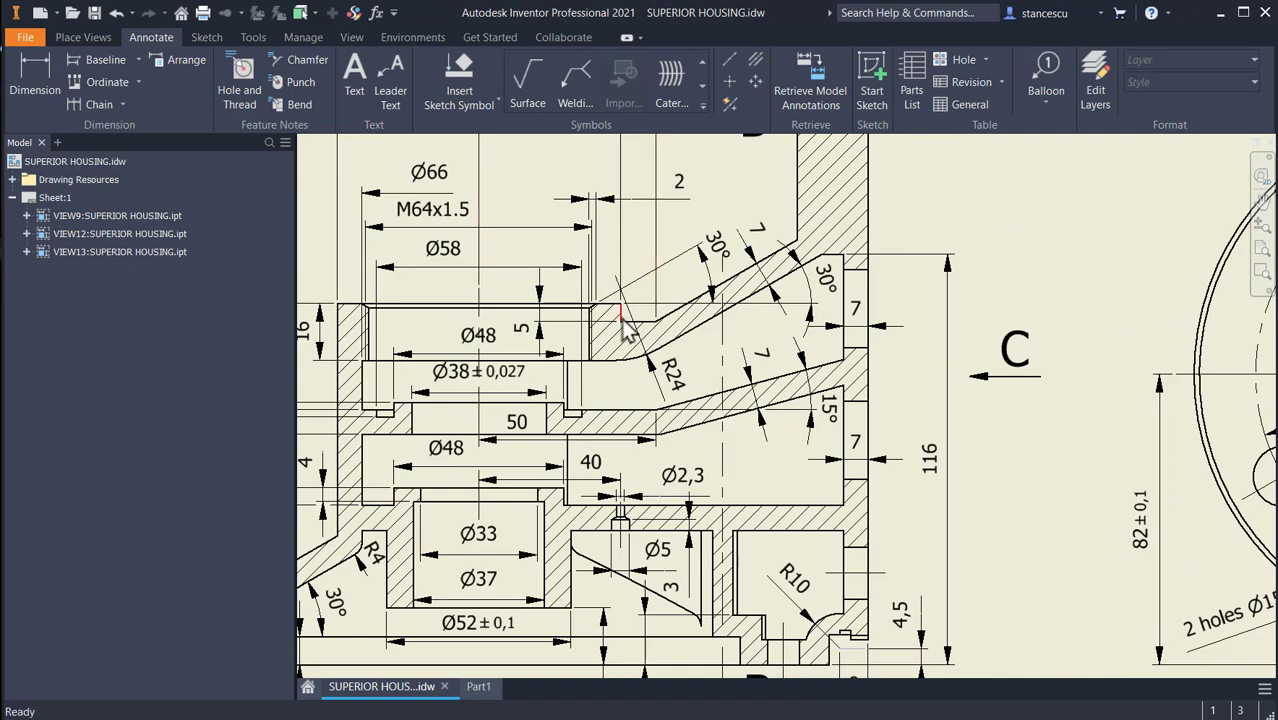
{"action": "scroll", "coordinate": [660, 368], "scroll_direction": "down", "scroll_amount": 2}
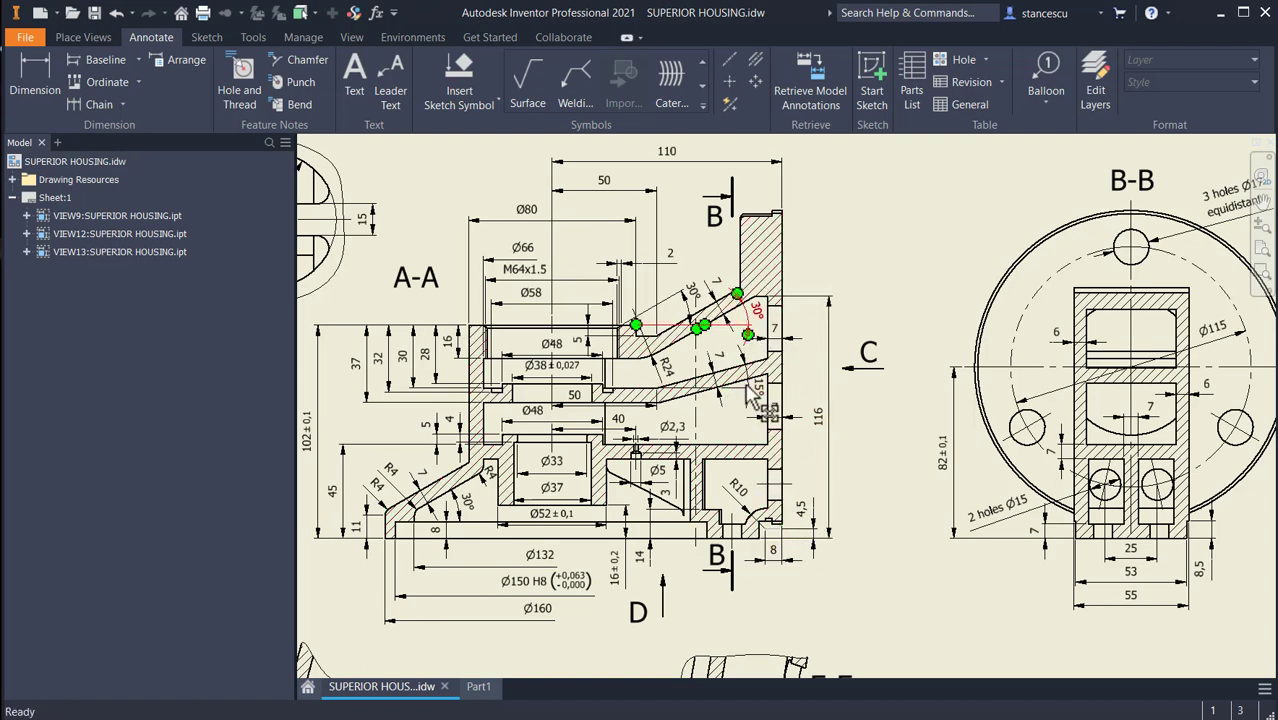
Return to Part1, start a new sketch on the XY plane and slice the graphics at the sketch plane
{"action": "left_click", "coordinate": [476, 689]}
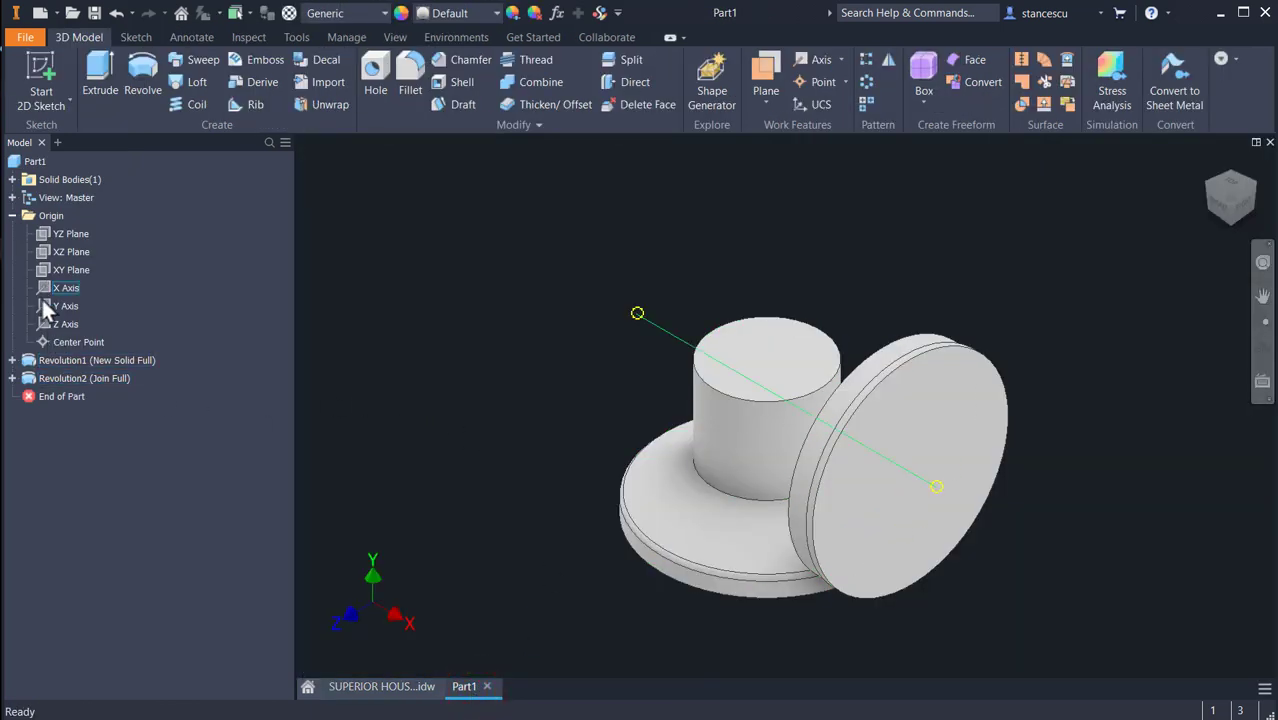
{"action": "left_click", "coordinate": [41, 269]}
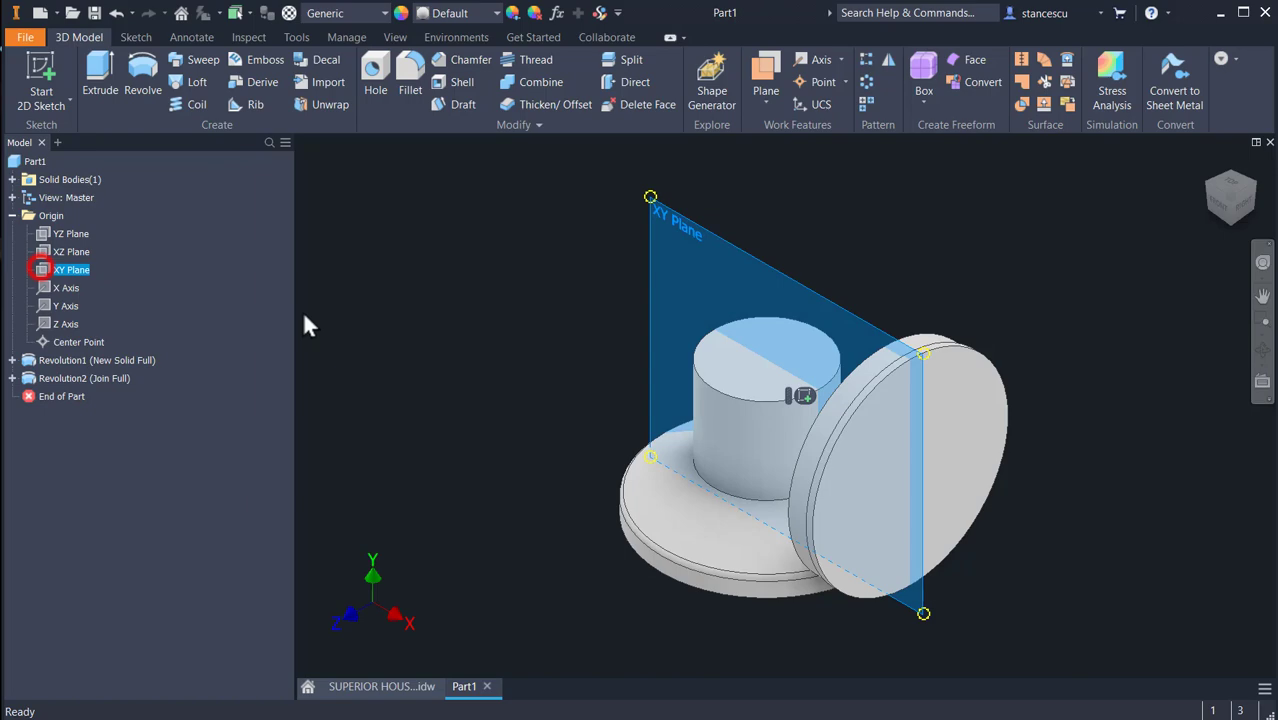
{"action": "left_click", "coordinate": [804, 397]}
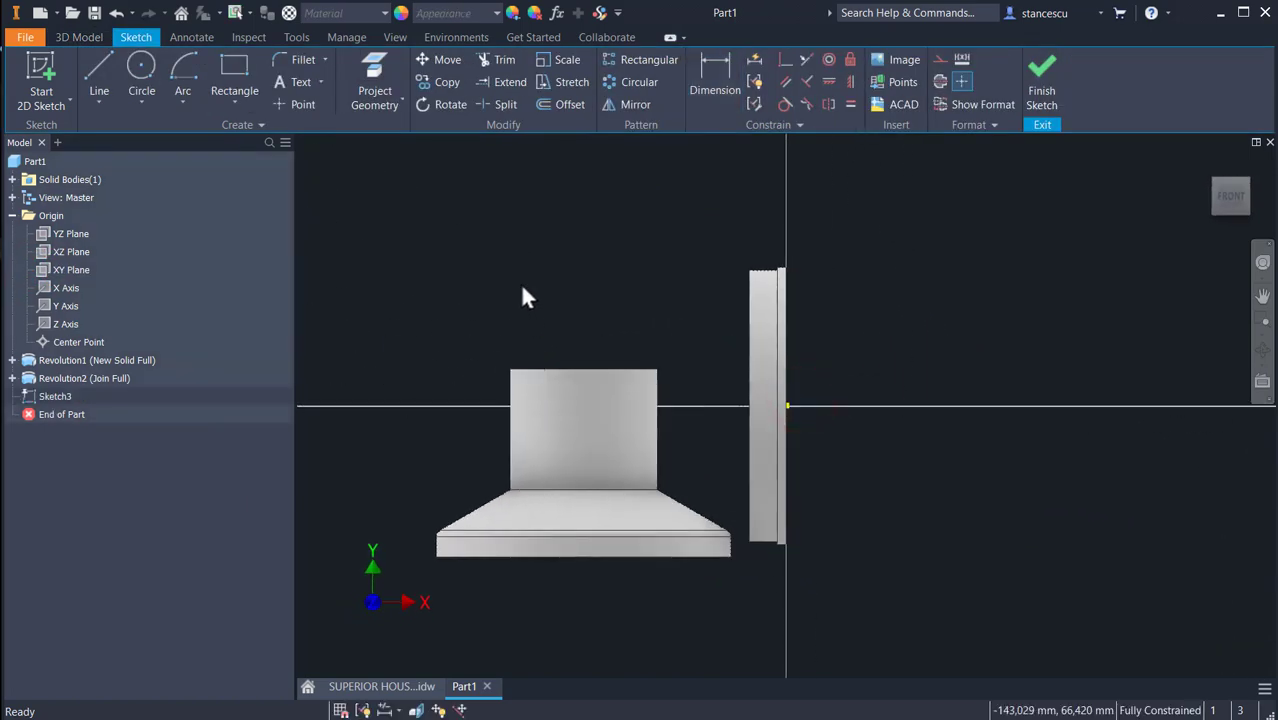
{"action": "key", "text": "F7"}
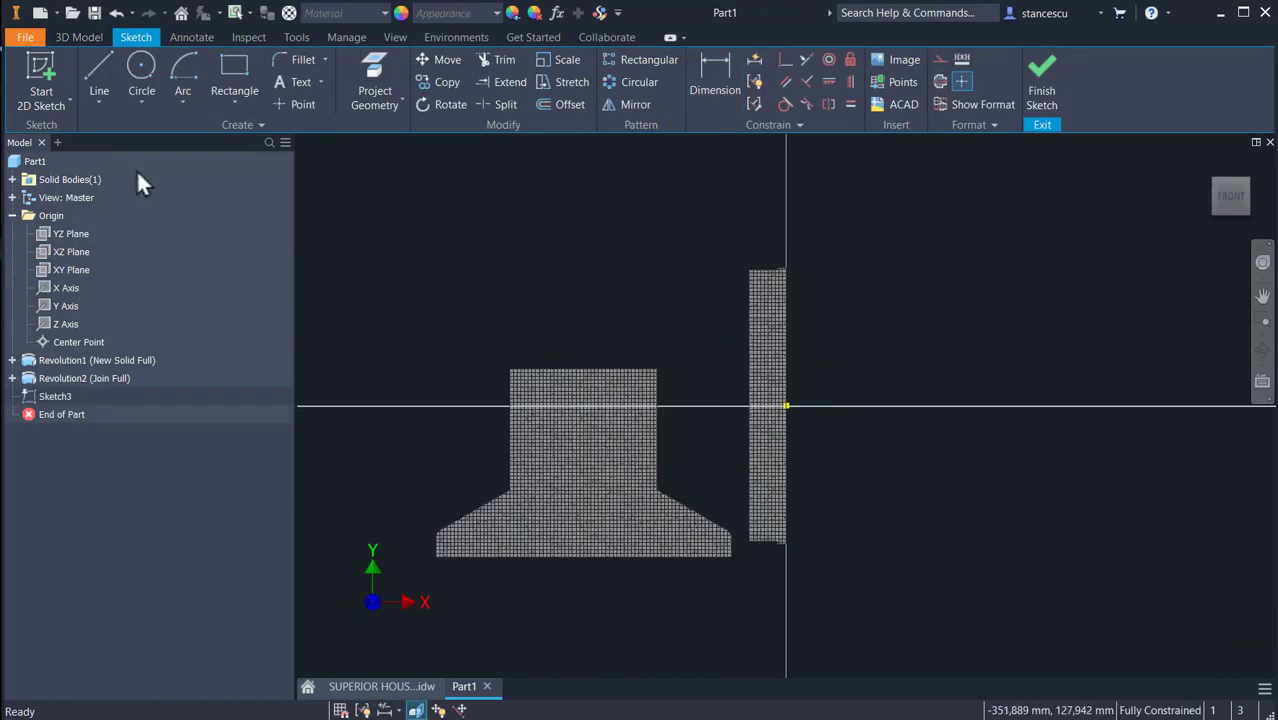
Sketch a 102 mm vertical line from the midpoint of the hub's top edge to the midpoint of its bottom edge
{"action": "left_click", "coordinate": [89, 60]}
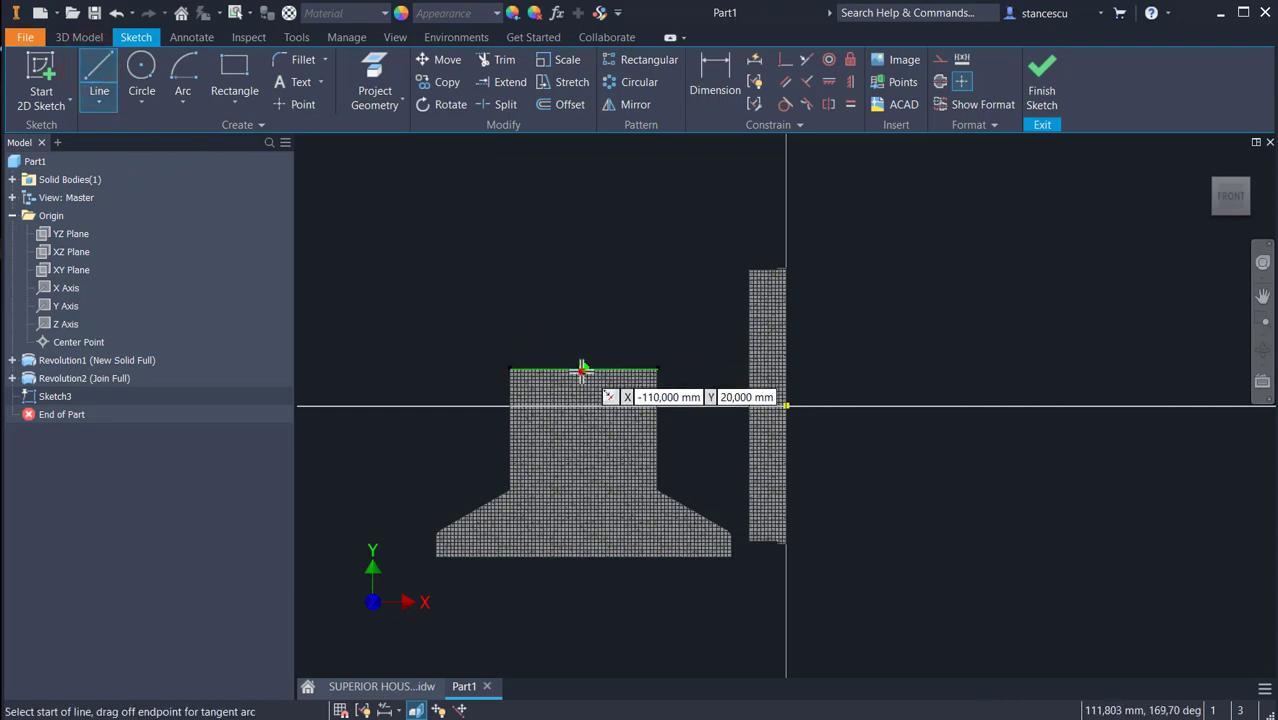
{"action": "left_click", "coordinate": [582, 371]}
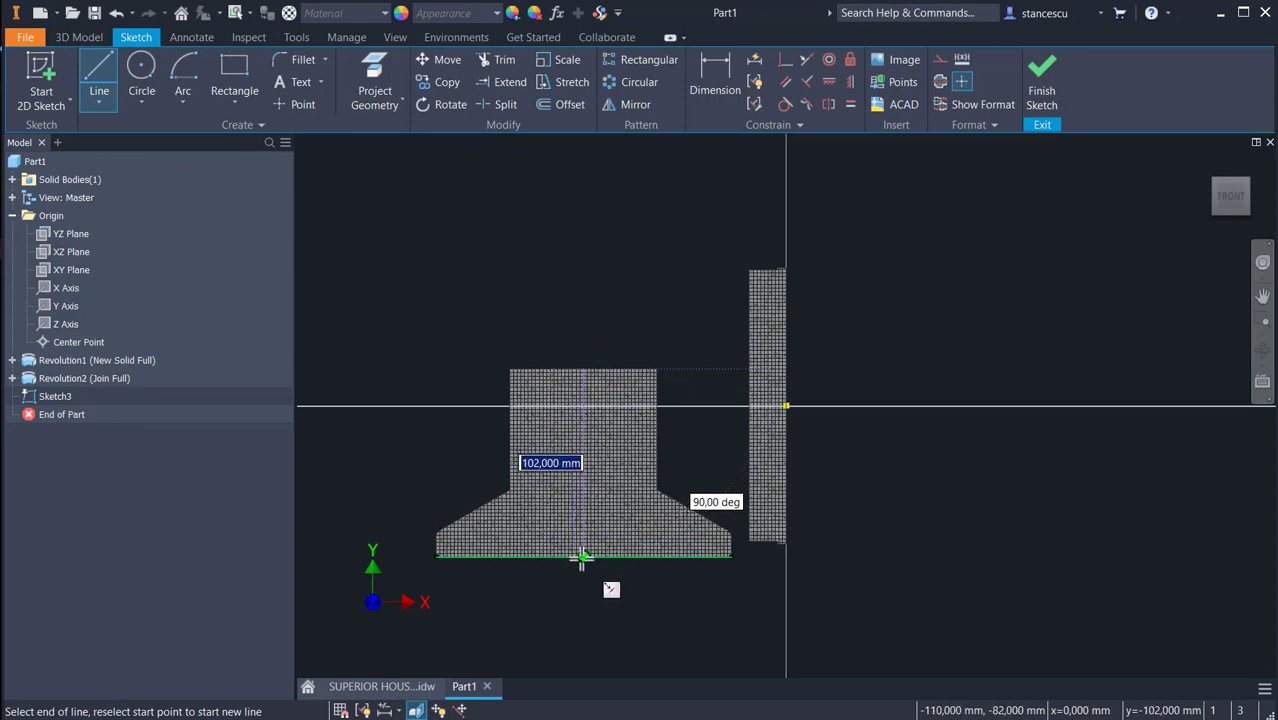
{"action": "left_click", "coordinate": [582, 557]}
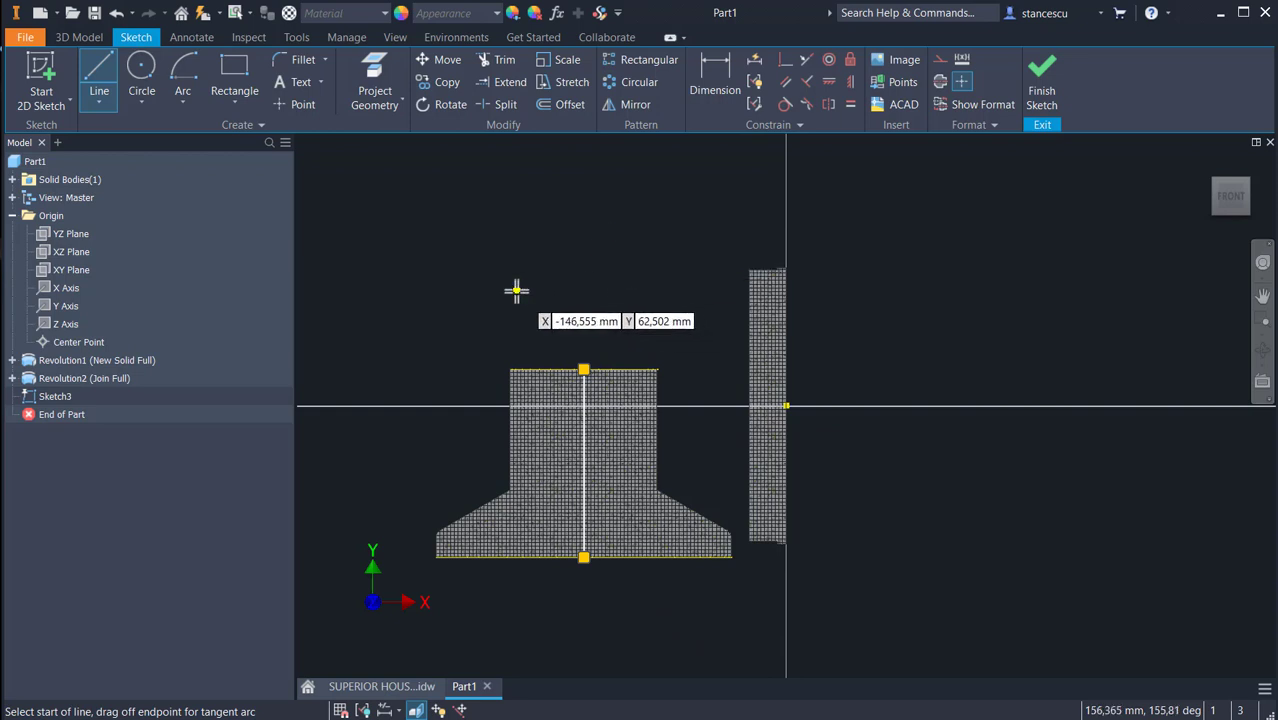
Sketch connected lines from the hub's centre line: about 45 mm outward, sloping up into the flange, about 133 mm straight down, and back along the base
{"action": "scroll", "coordinate": [608, 420], "scroll_direction": "up", "scroll_amount": 2}
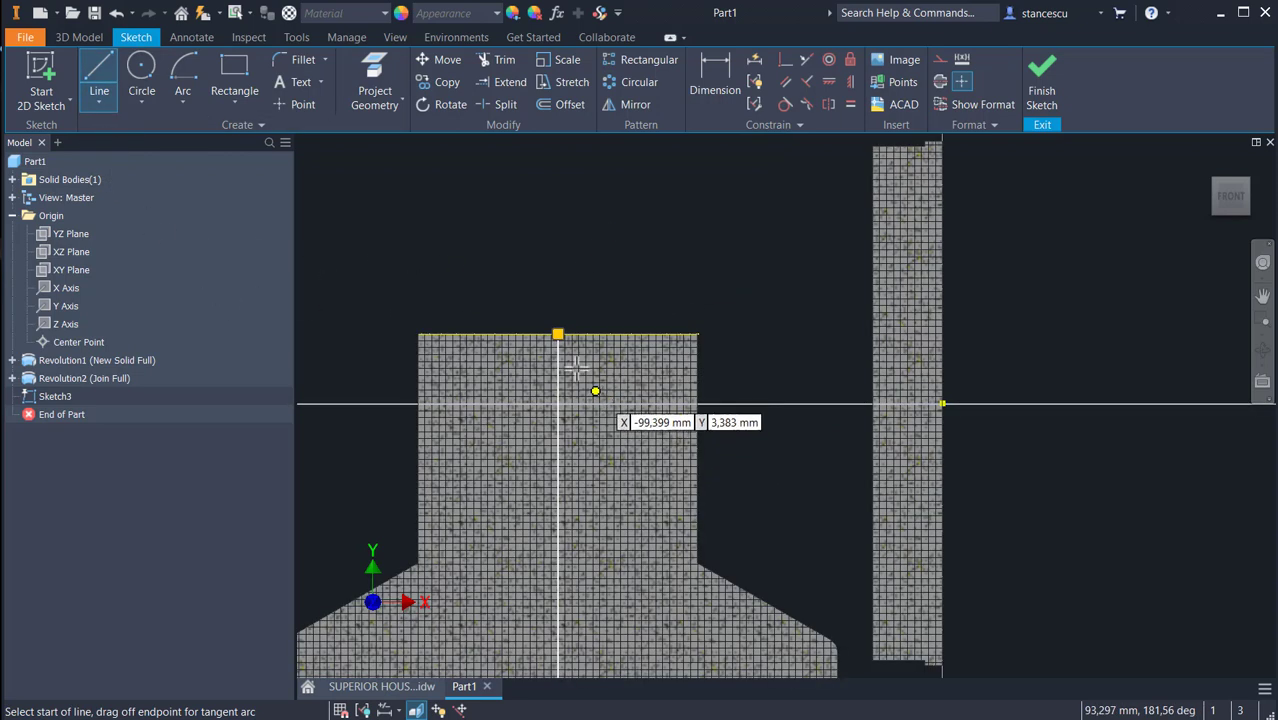
{"action": "left_click", "coordinate": [558, 355]}
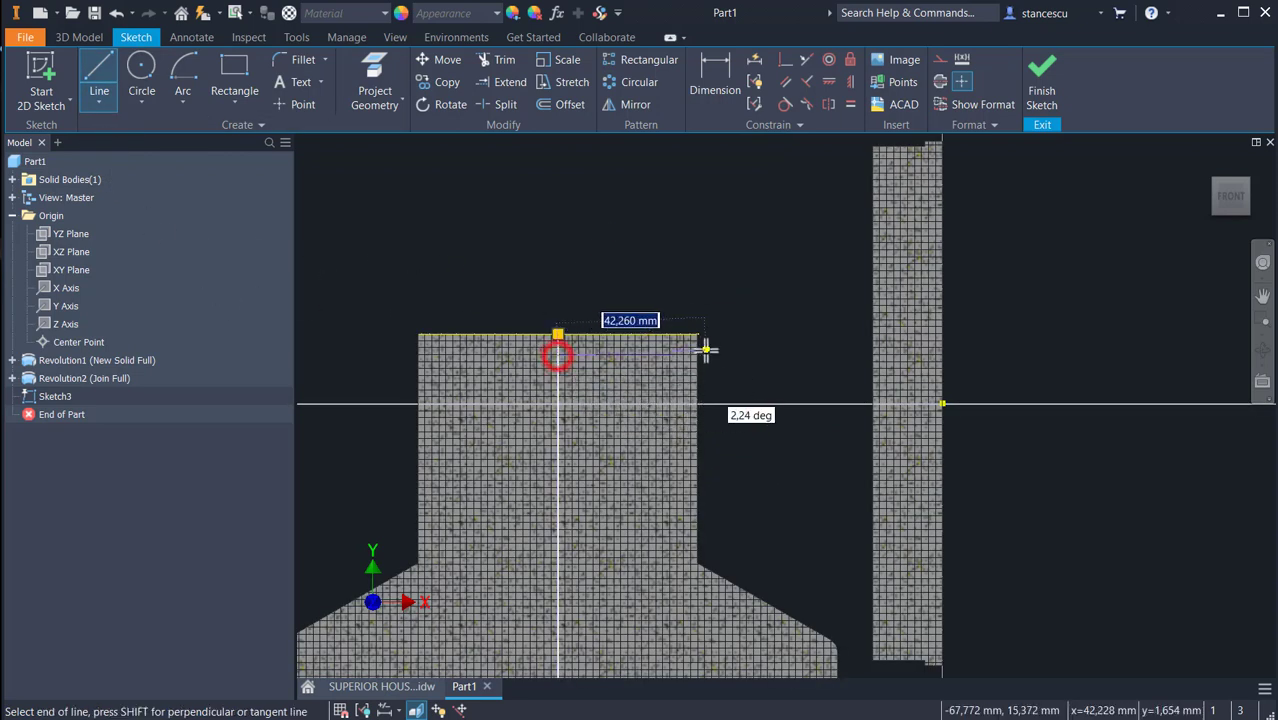
{"action": "left_click", "coordinate": [716, 350]}
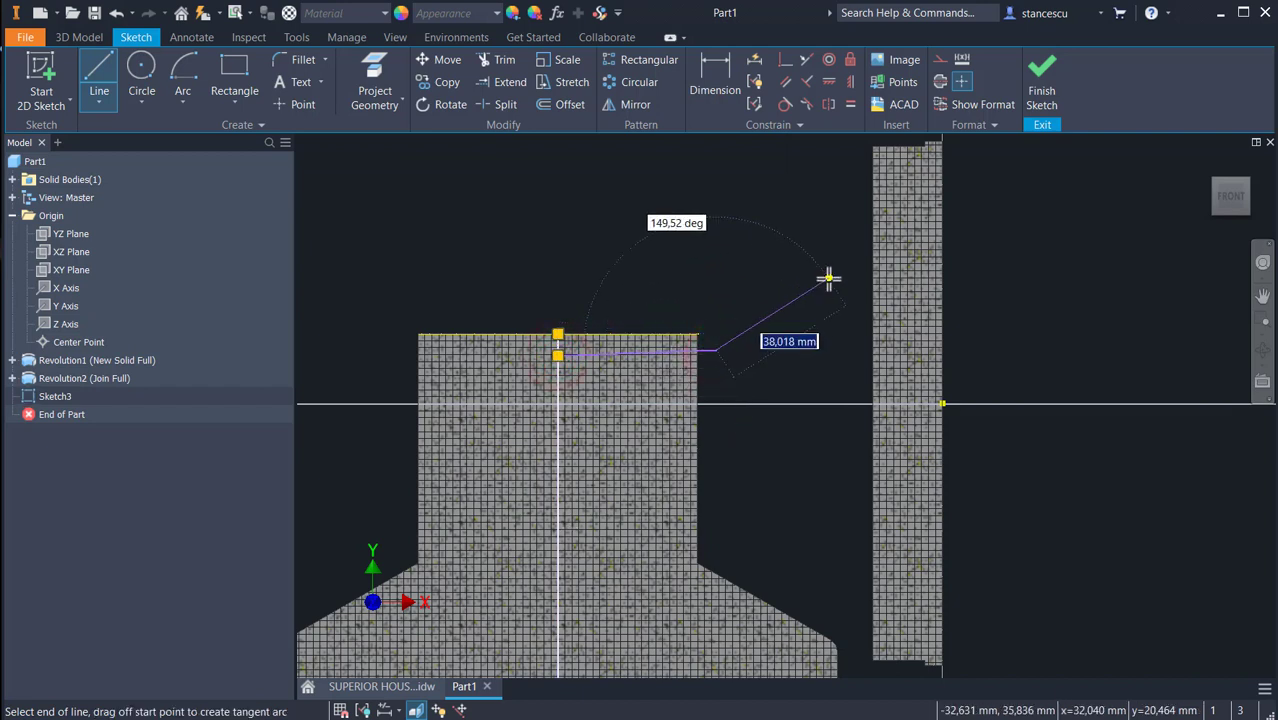
{"action": "left_click", "coordinate": [905, 224]}
{"action": "middle_click_drag", "start_coordinate": [905, 224], "coordinate": [916, 144]}
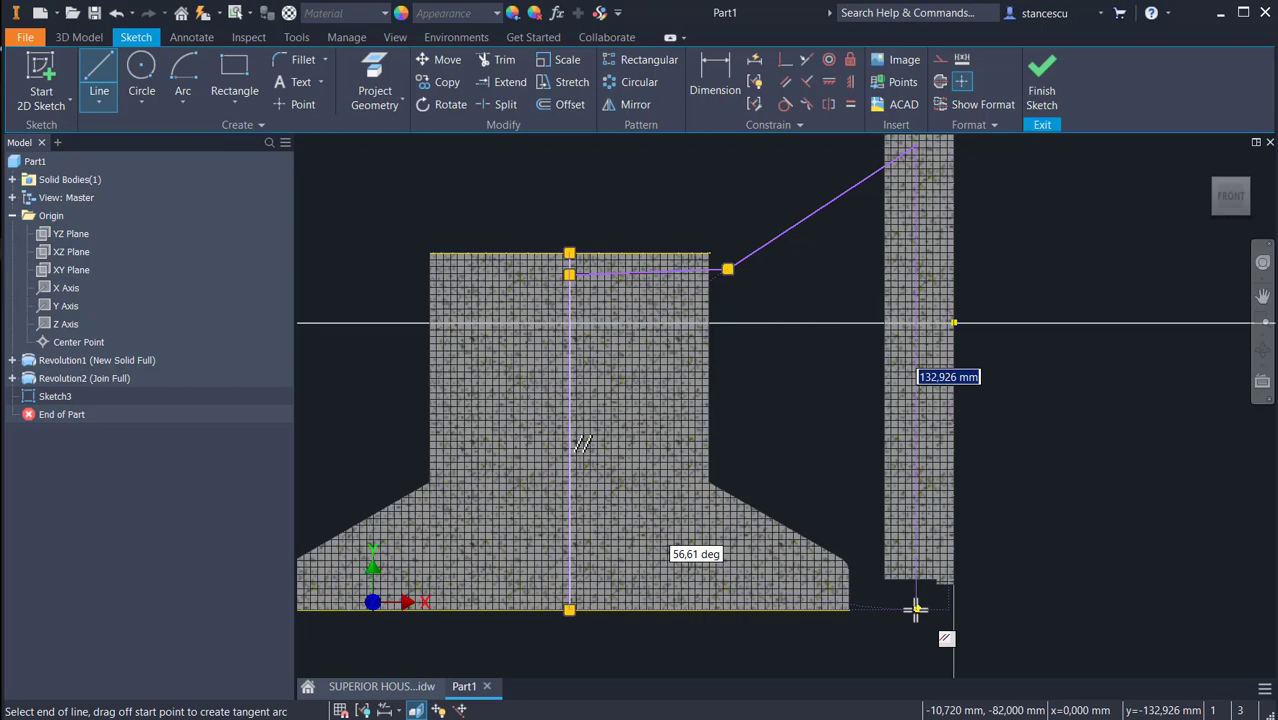
{"action": "left_click", "coordinate": [916, 608]}
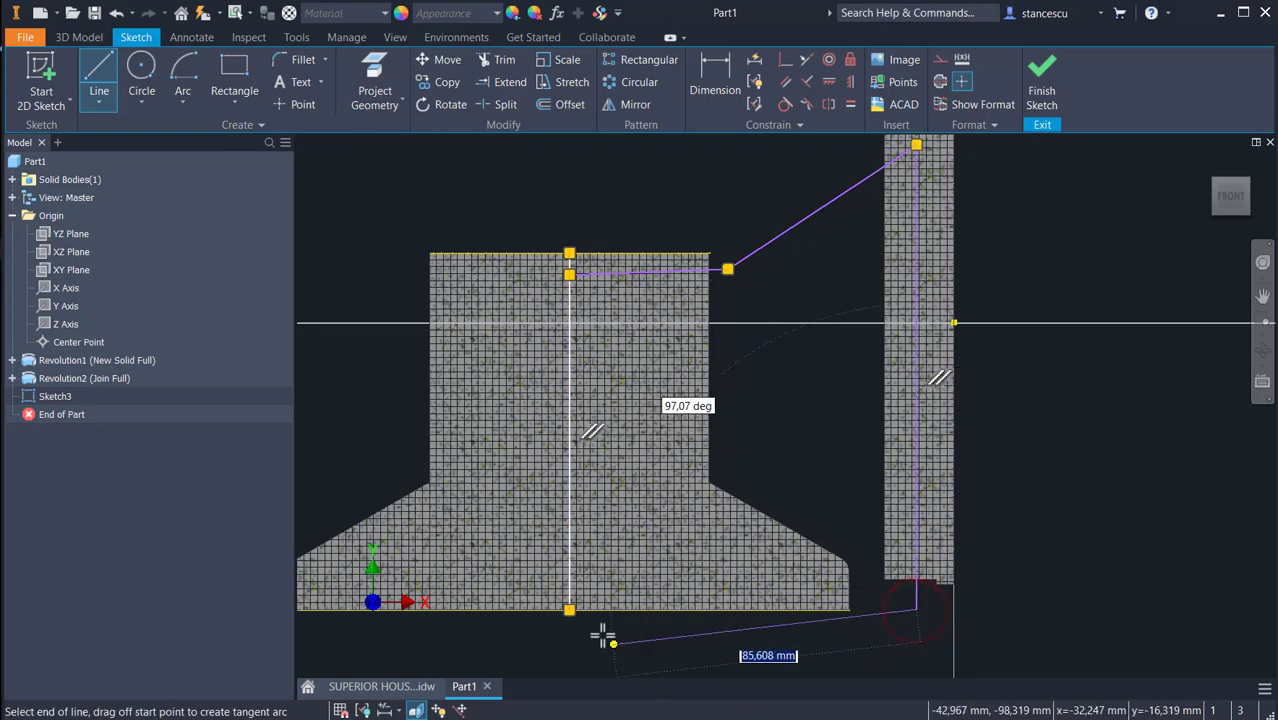
{"action": "left_click", "coordinate": [570, 609]}
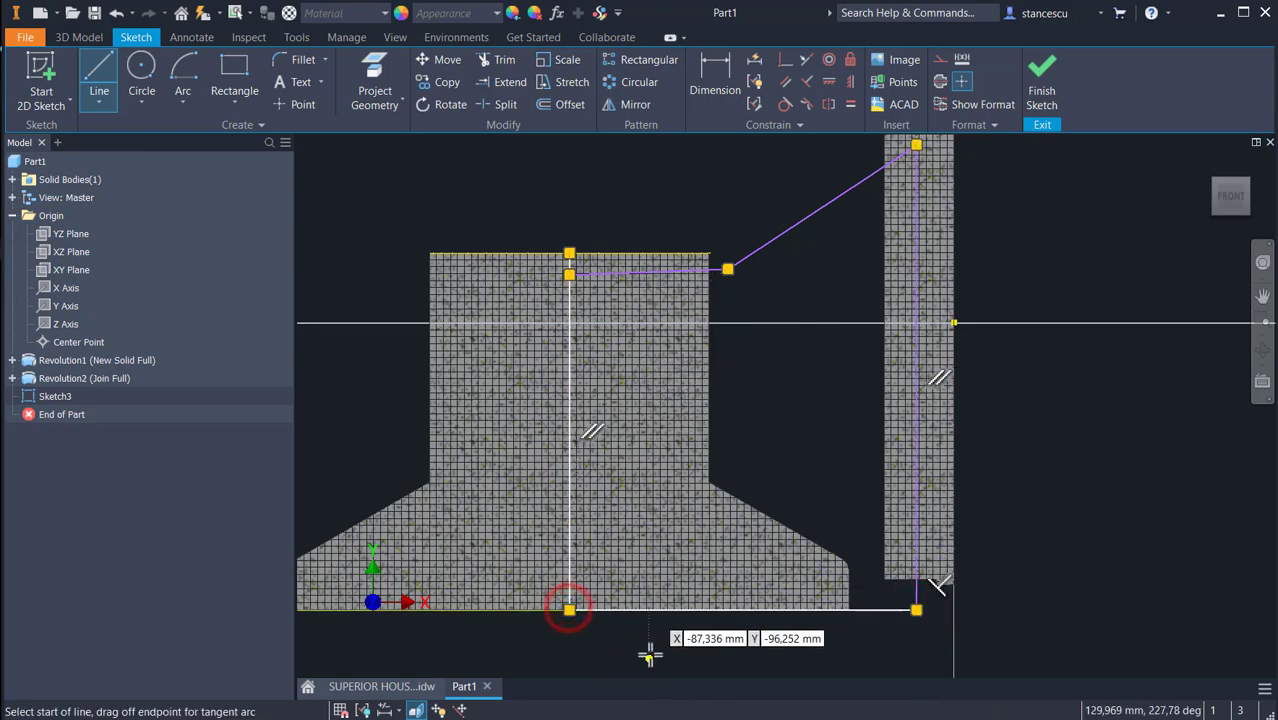
{"action": "key", "text": "Escape"}
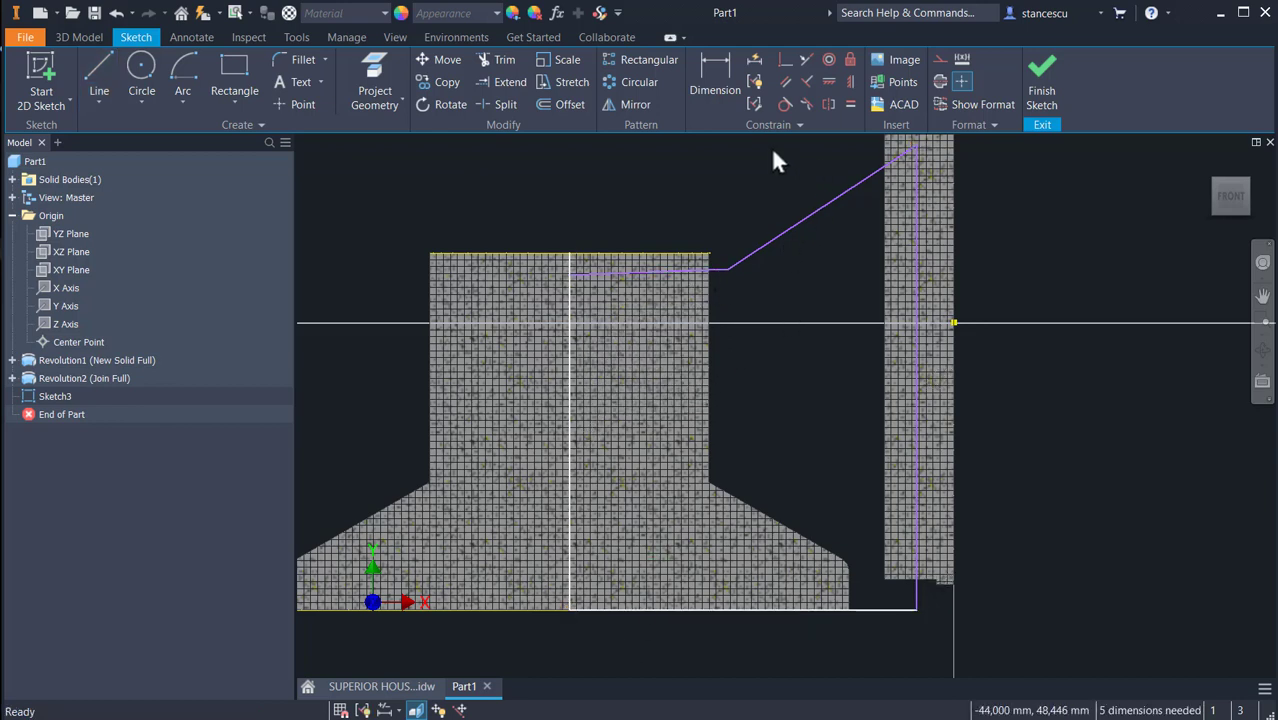
Make the profile's upper line horizontal and dimension it 5 mm below the hub's top edge
{"action": "left_click", "coordinate": [828, 81]}
{"action": "left_click", "coordinate": [674, 273]}
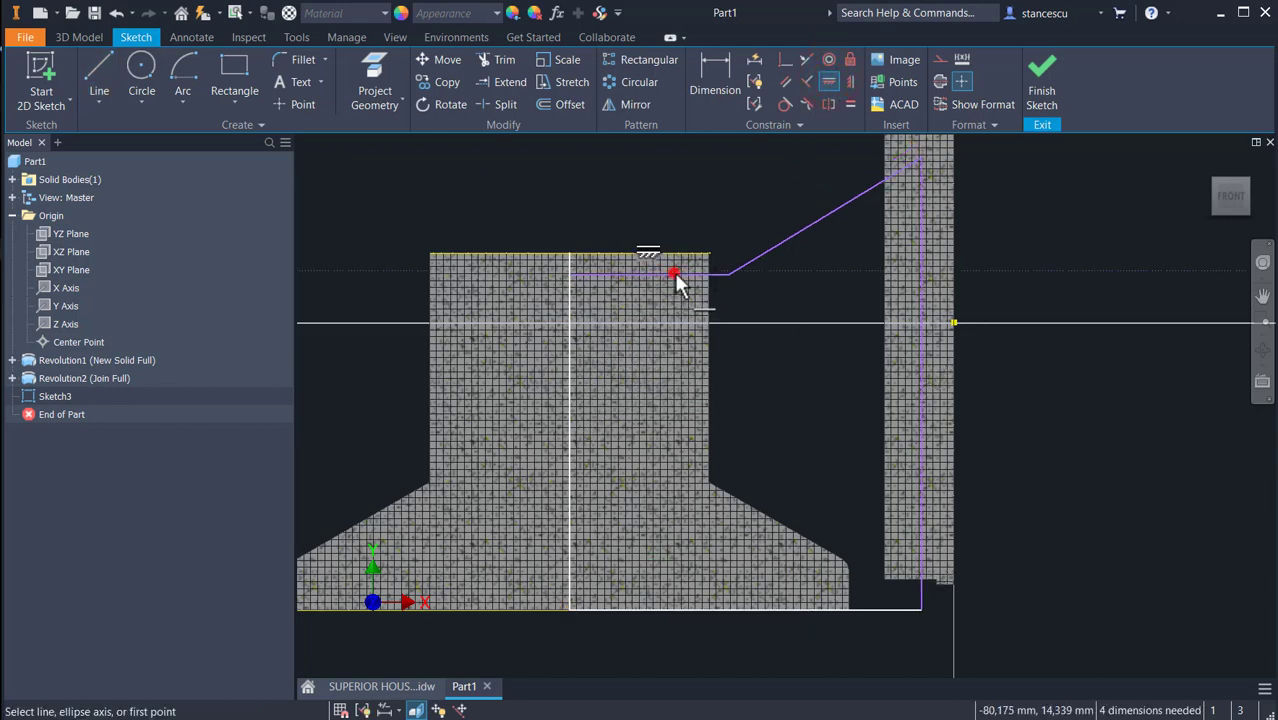
{"action": "left_click", "coordinate": [728, 62]}
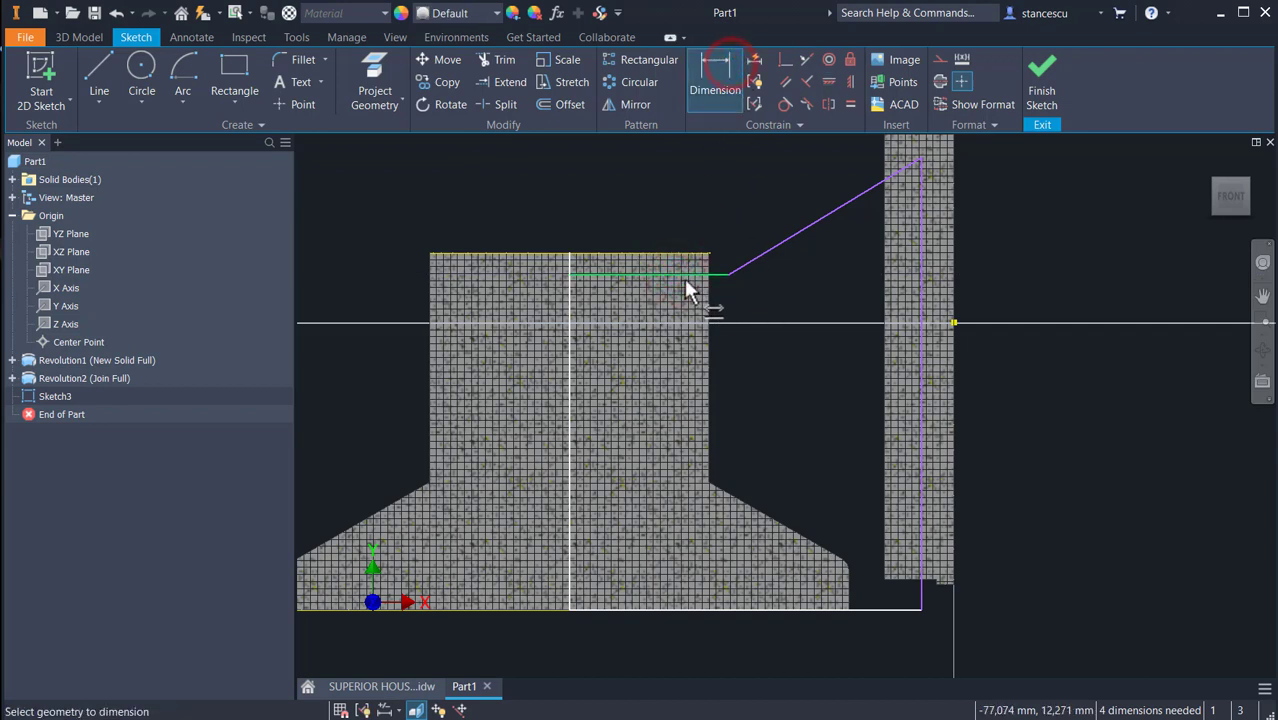
{"action": "left_click", "coordinate": [685, 277]}
{"action": "left_click", "coordinate": [665, 250]}
{"action": "left_click", "coordinate": [632, 189]}
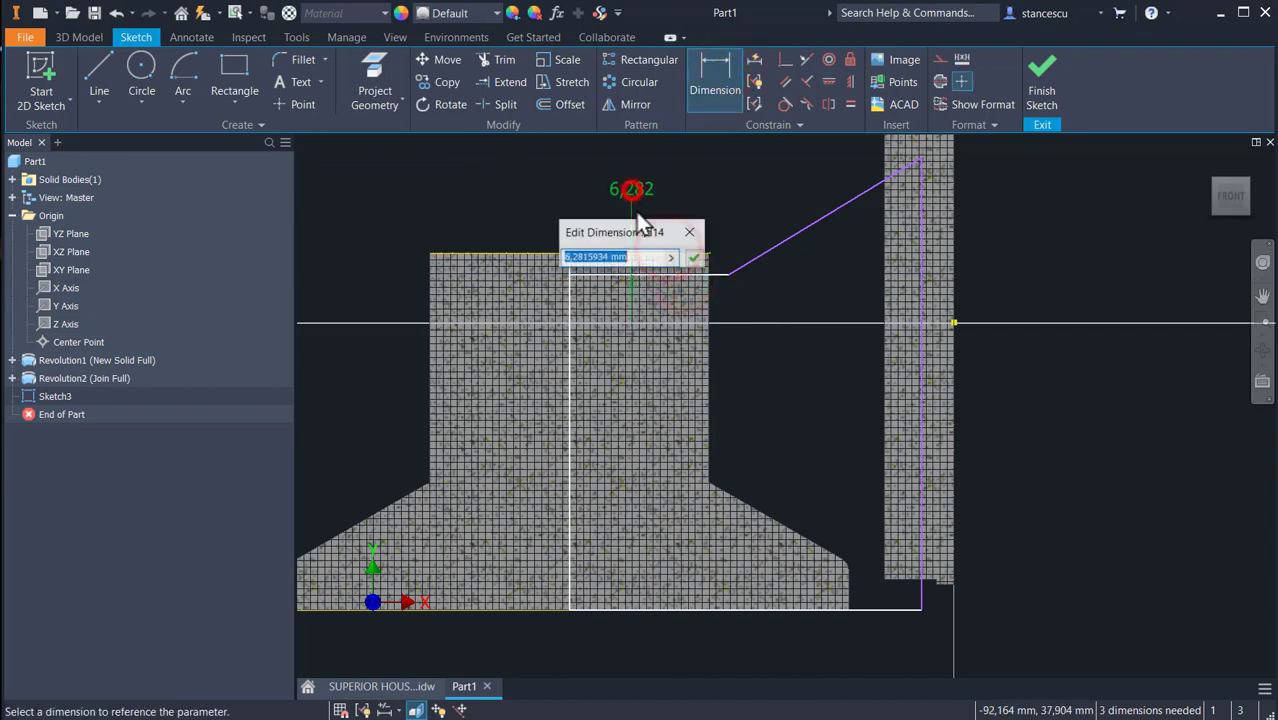
{"action": "type", "text": "5"}
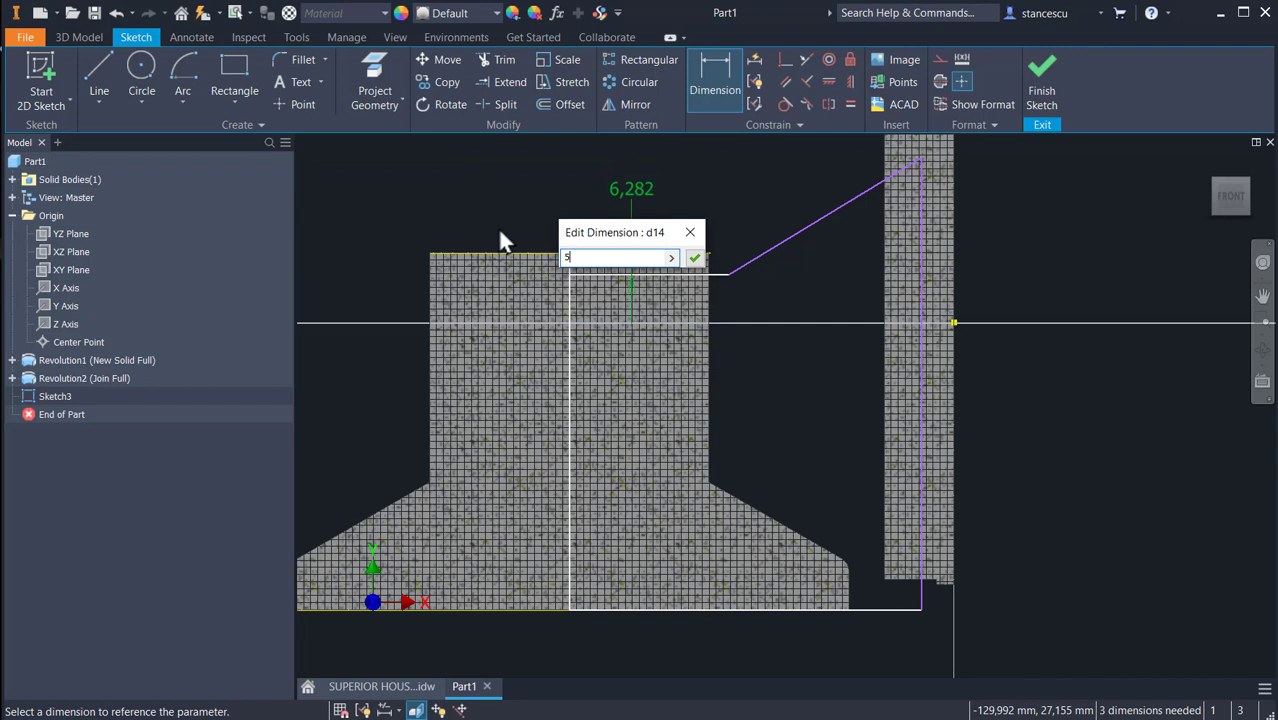
{"action": "key", "text": "Return"}
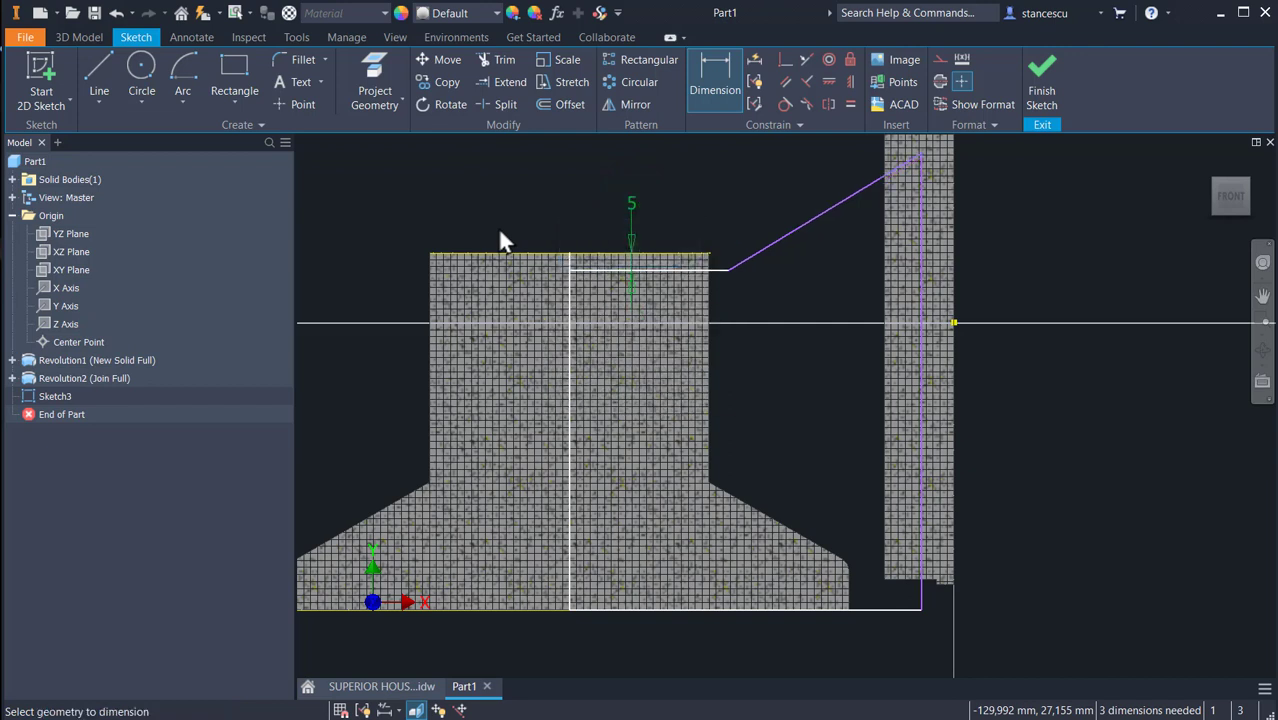
Dimension the length of the profile's upper horizontal line as 50 mm
{"action": "left_click", "coordinate": [686, 272]}
{"action": "left_click", "coordinate": [666, 172]}
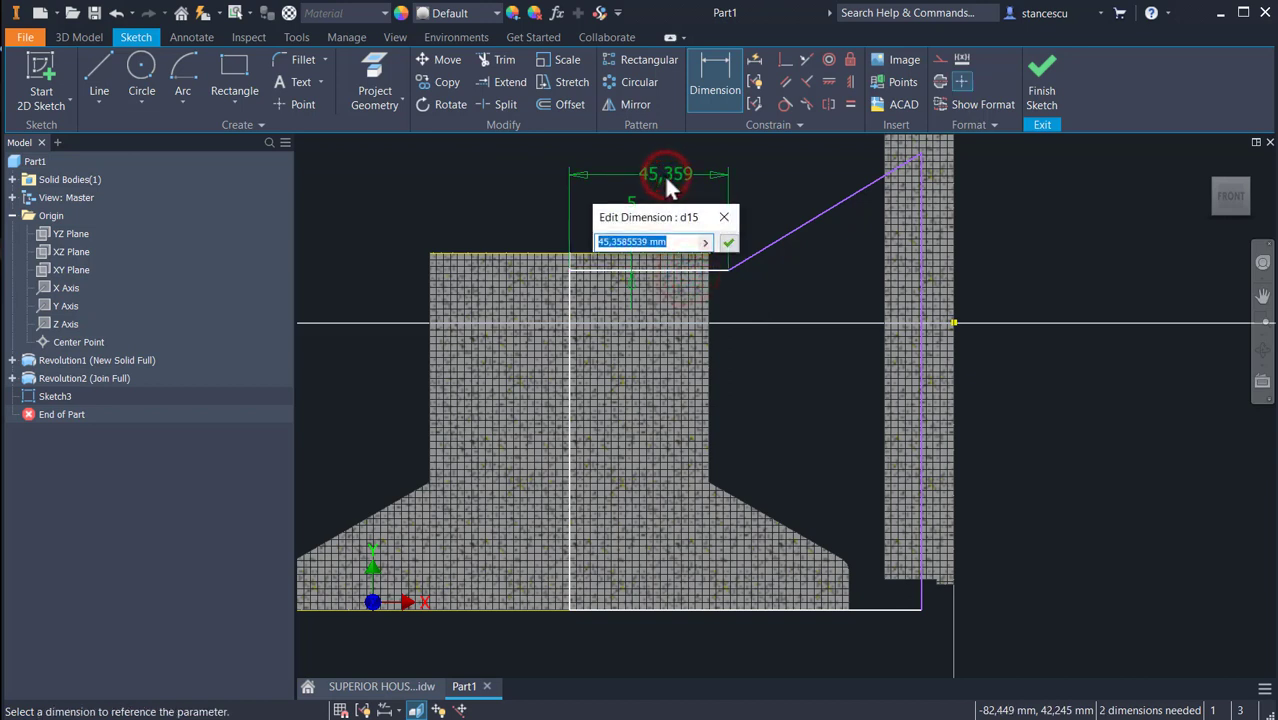
{"action": "type", "text": "50"}
{"action": "key", "text": "Return"}
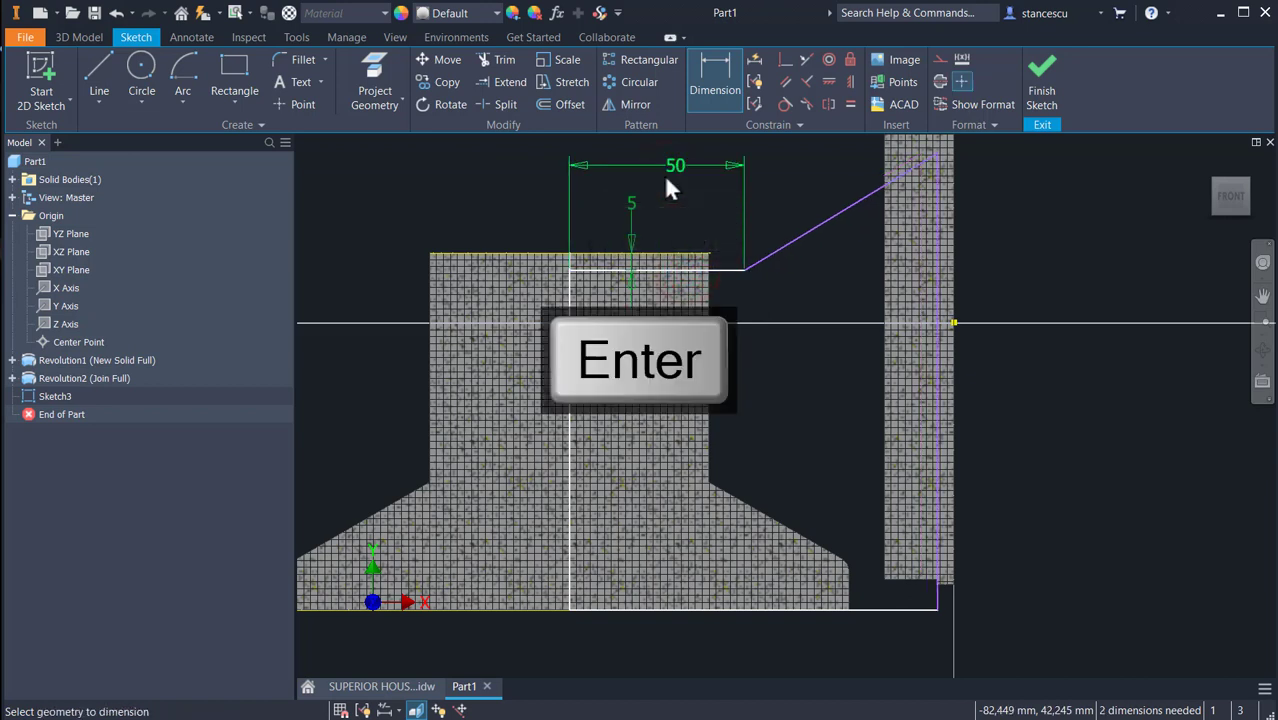
Dimension the profile's vertical line inside the flange 8 mm from the flange's outer face
{"action": "left_click", "coordinate": [938, 420]}
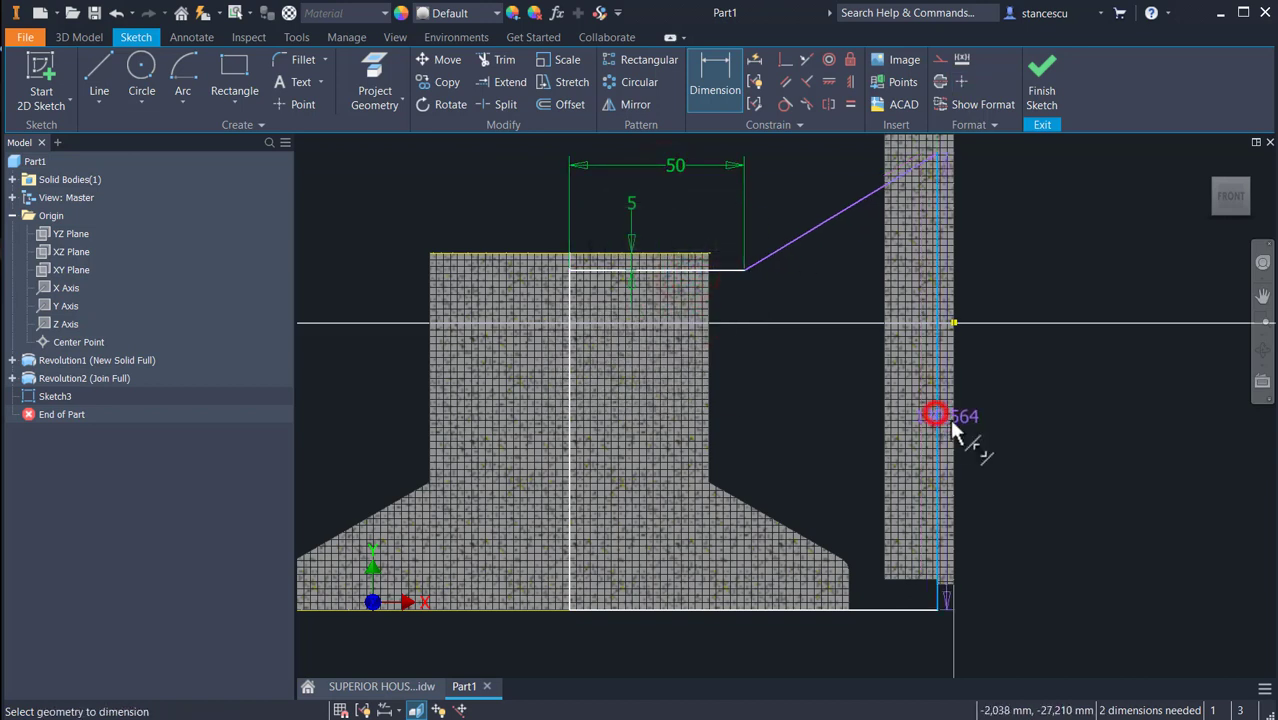
{"action": "left_click", "coordinate": [1045, 416]}
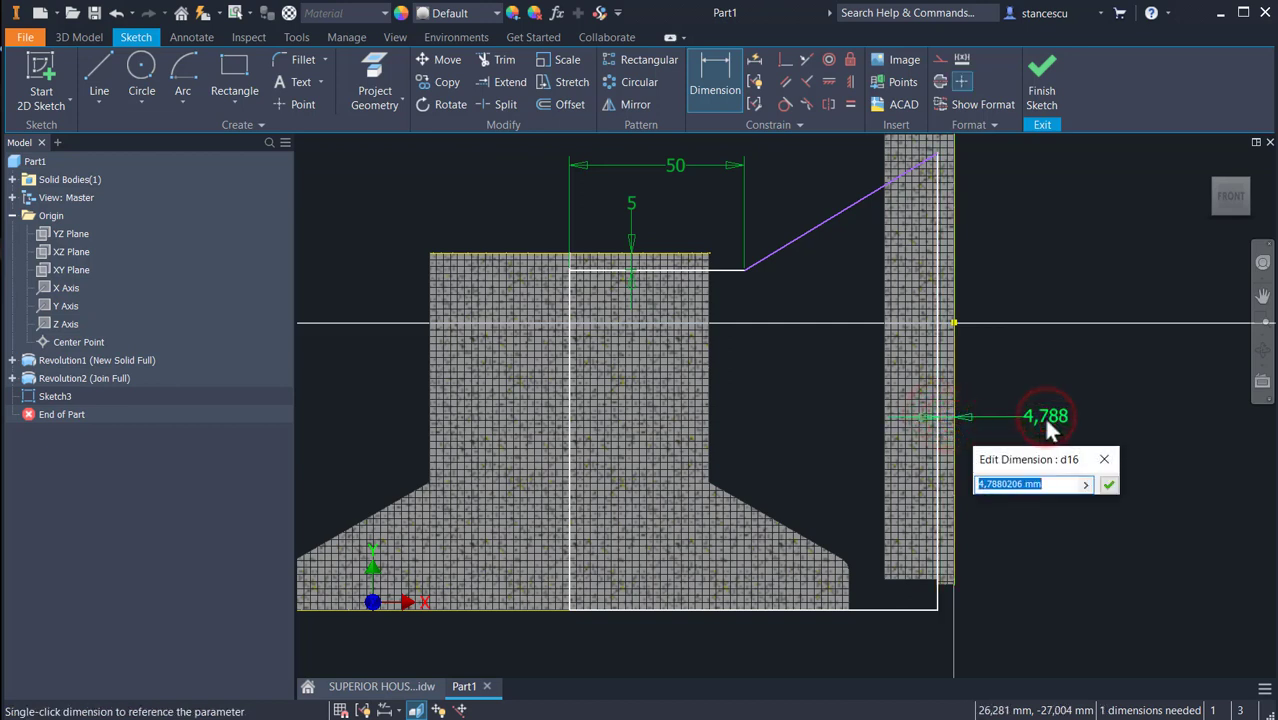
{"action": "type", "text": "8"}
{"action": "key", "text": "Return"}
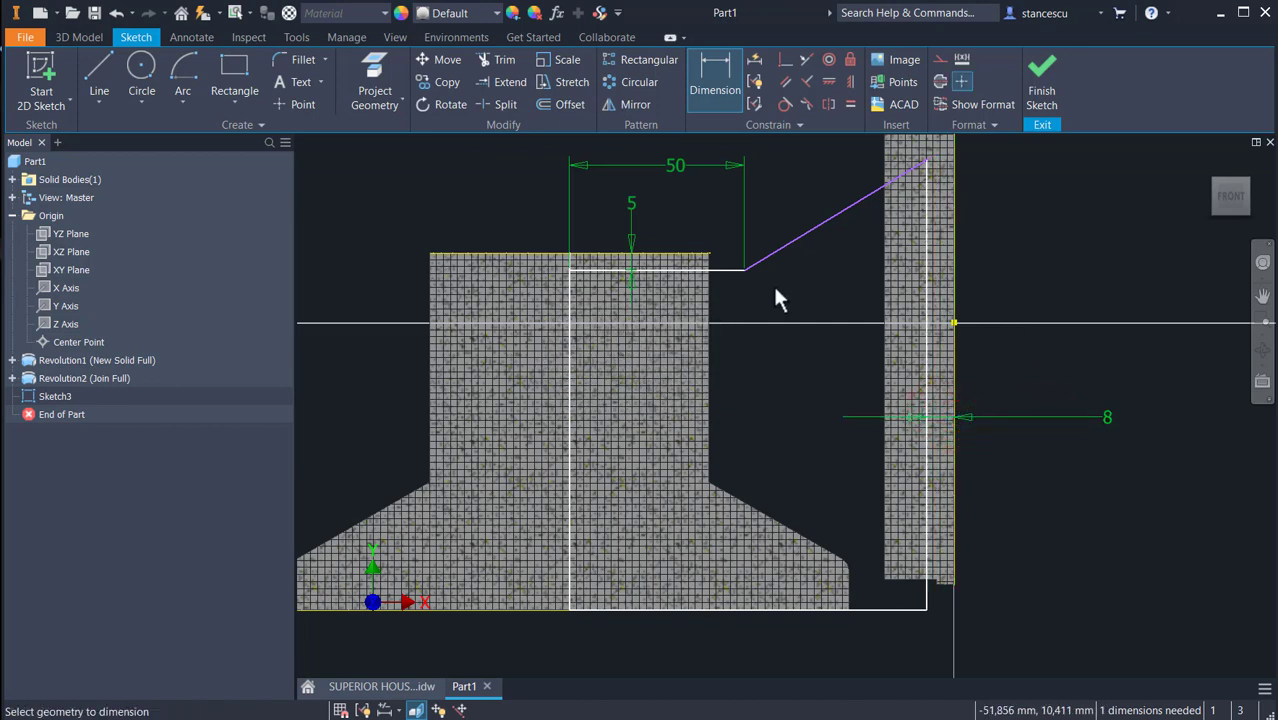
Dimension the angle between the profile's upper horizontal line and the sloped line as 30 degrees, and finish the sketch
{"action": "left_click", "coordinate": [713, 270]}
{"action": "left_click", "coordinate": [787, 247]}
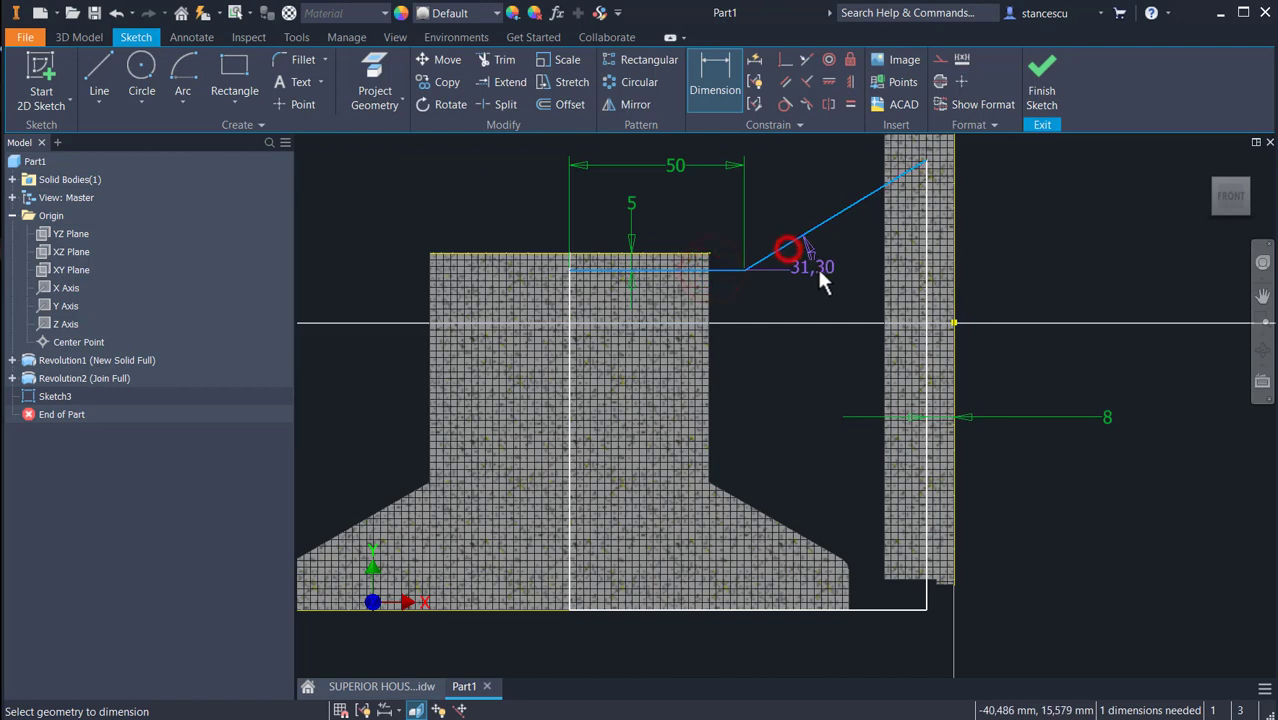
{"action": "left_click", "coordinate": [852, 236]}
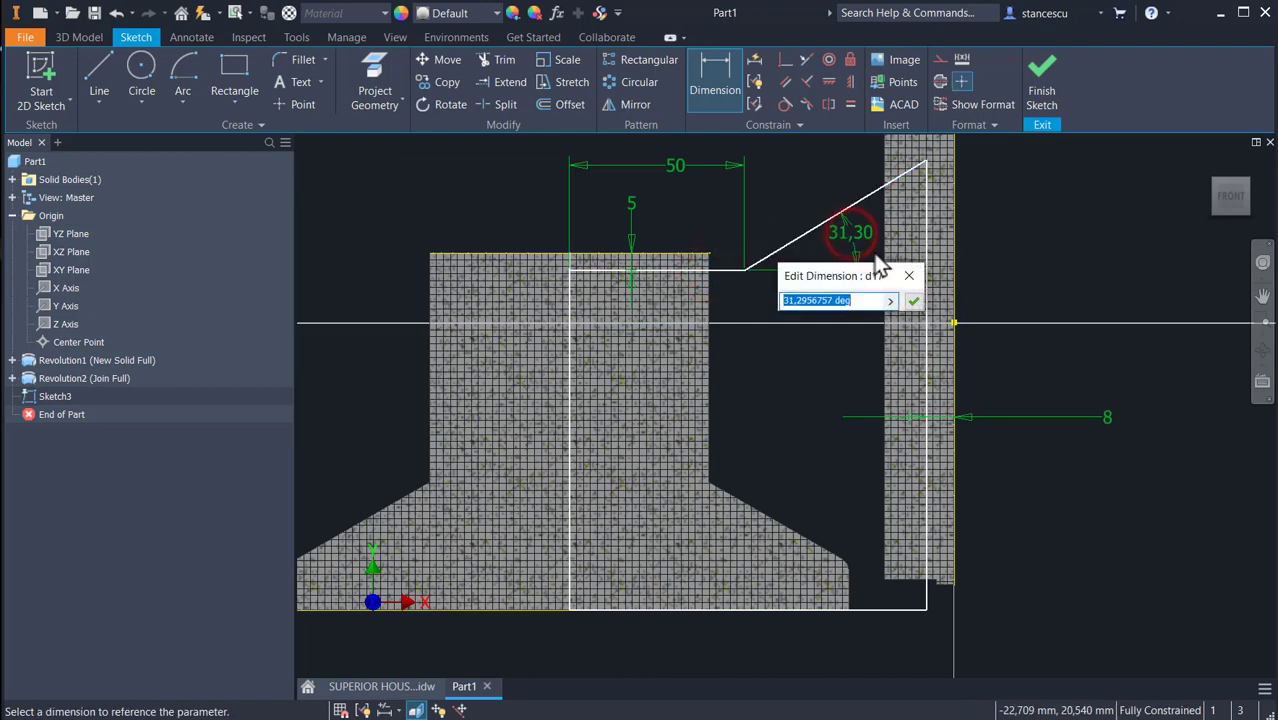
{"action": "type", "text": "30"}
{"action": "key", "text": "Return"}
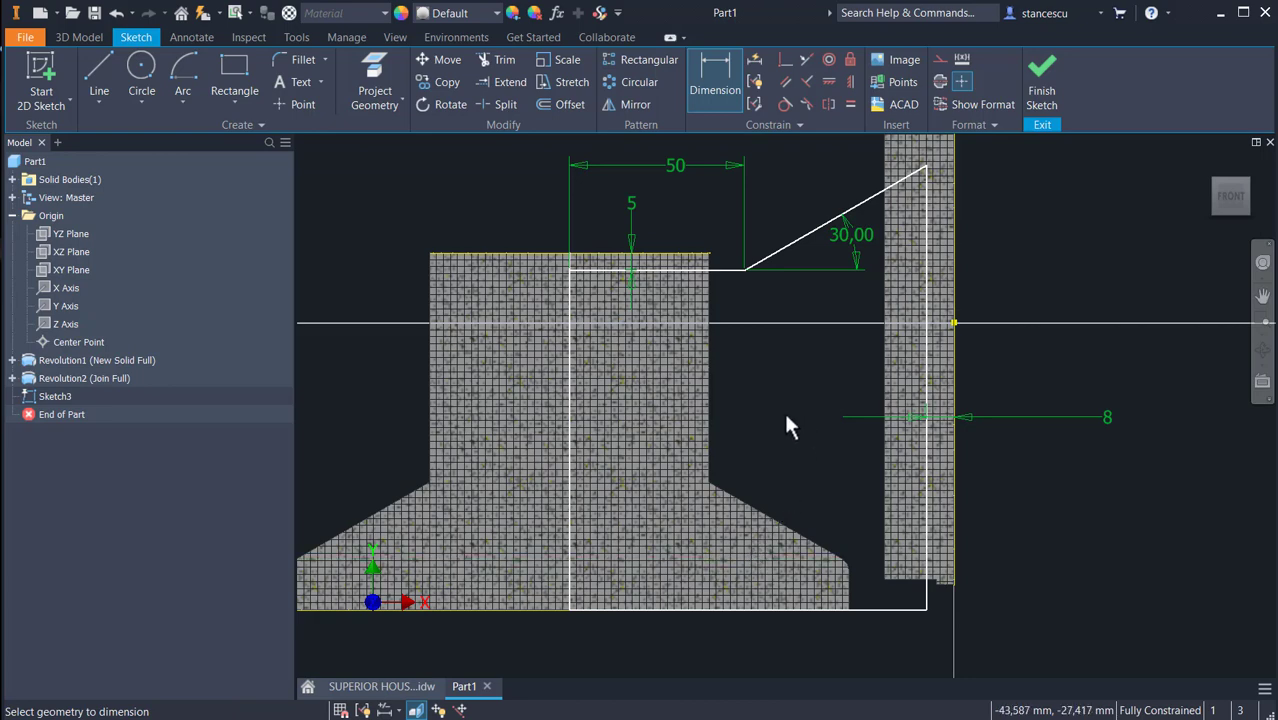
{"action": "left_click", "coordinate": [1038, 110]}
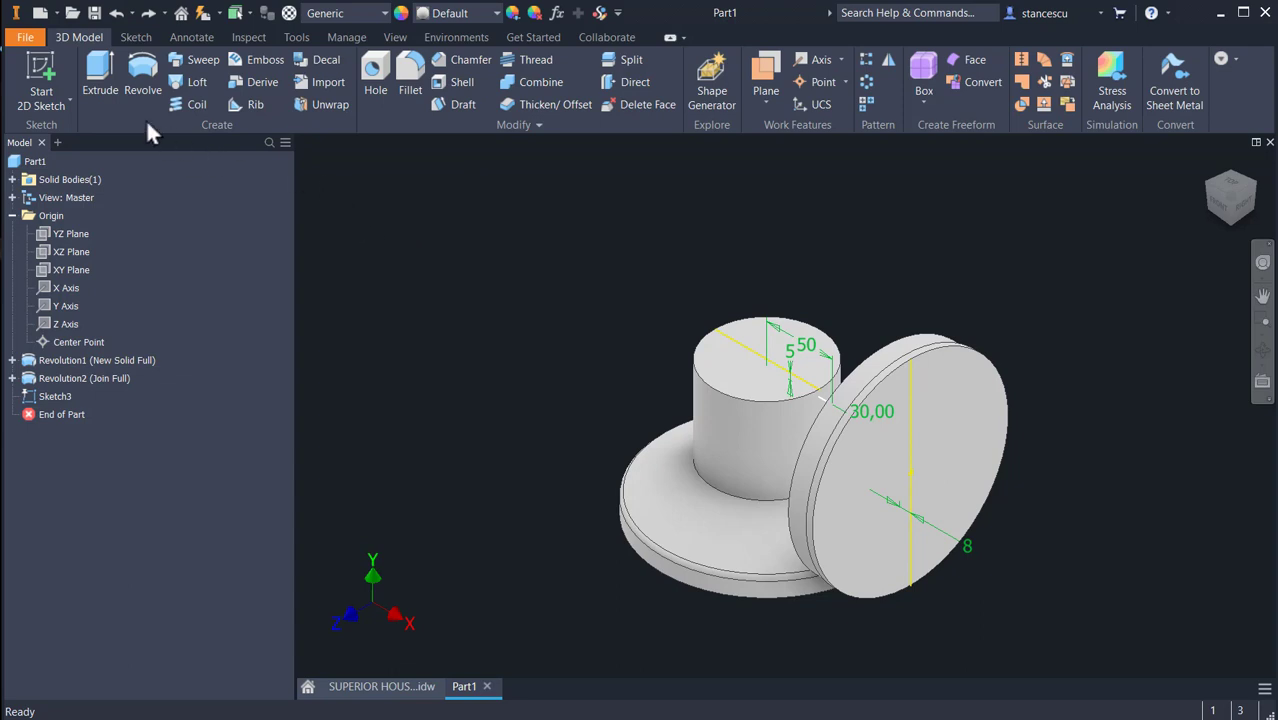
Extrude the connecting body's profile symmetrically to a total distance of 53 mm, joined to the existing solid
{"action": "left_click", "coordinate": [98, 78]}
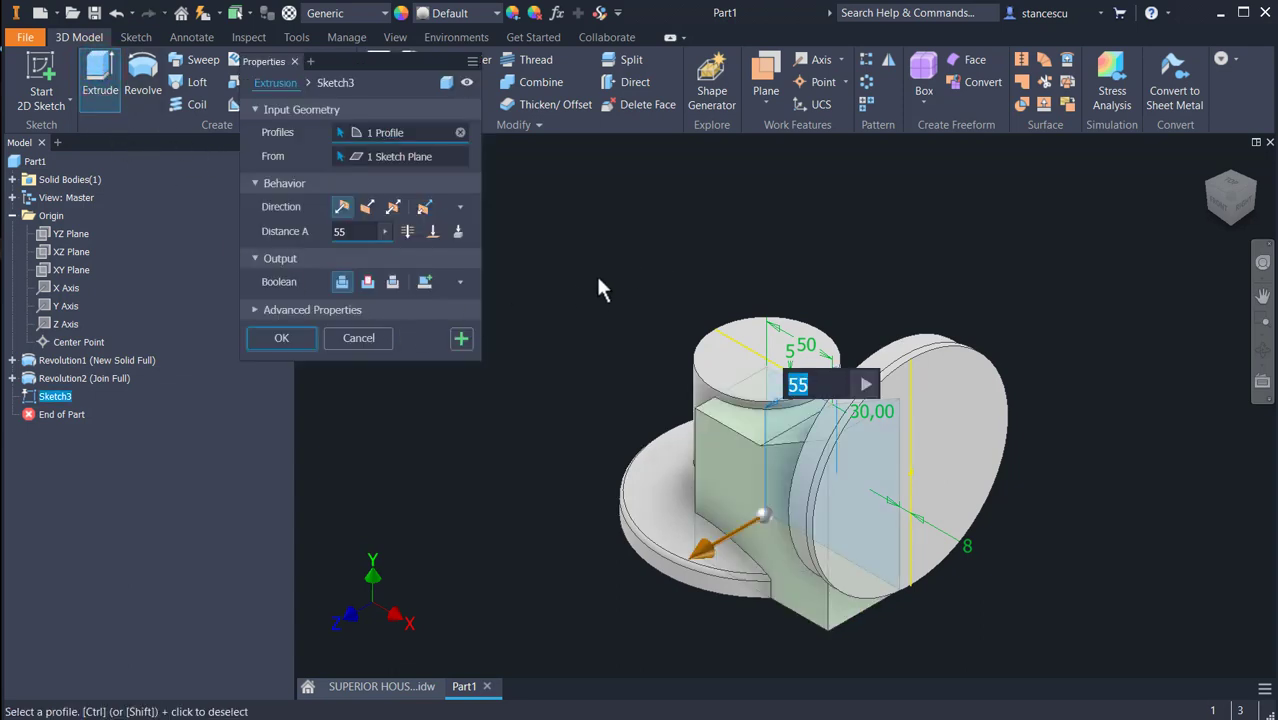
{"action": "double_click", "coordinate": [357, 230]}
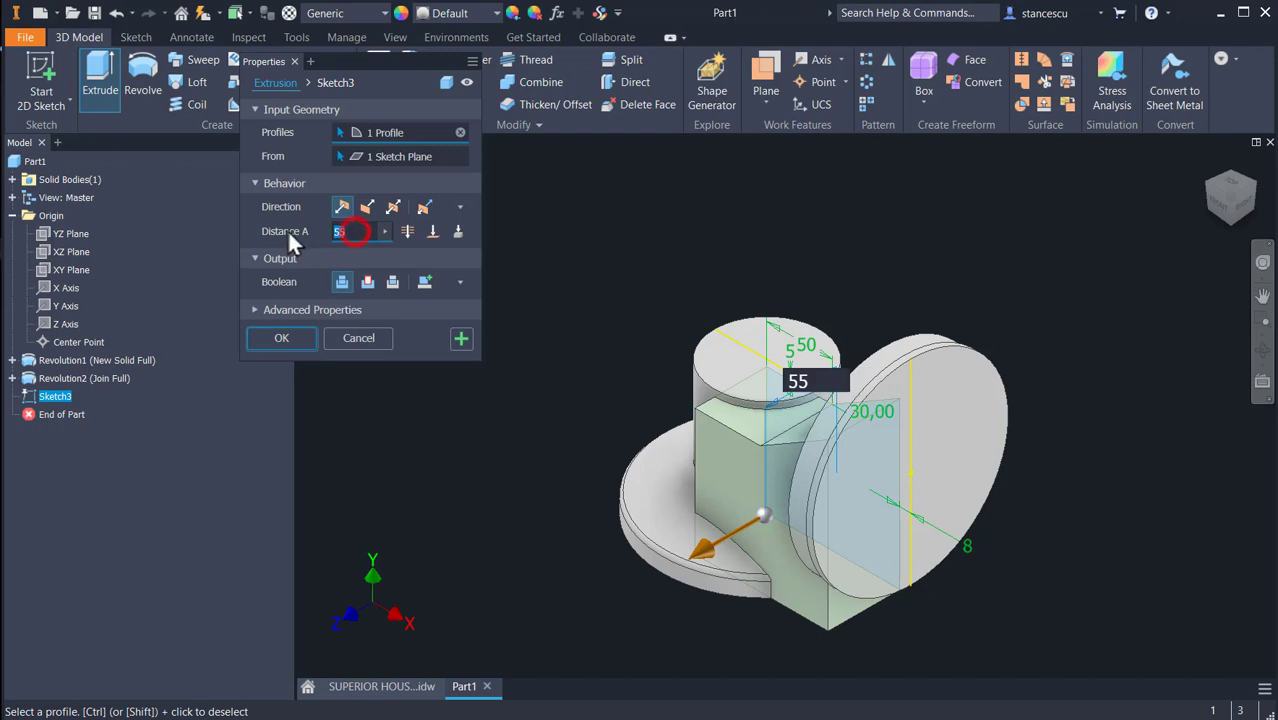
{"action": "type", "text": "53"}
{"action": "left_click", "coordinate": [392, 205]}
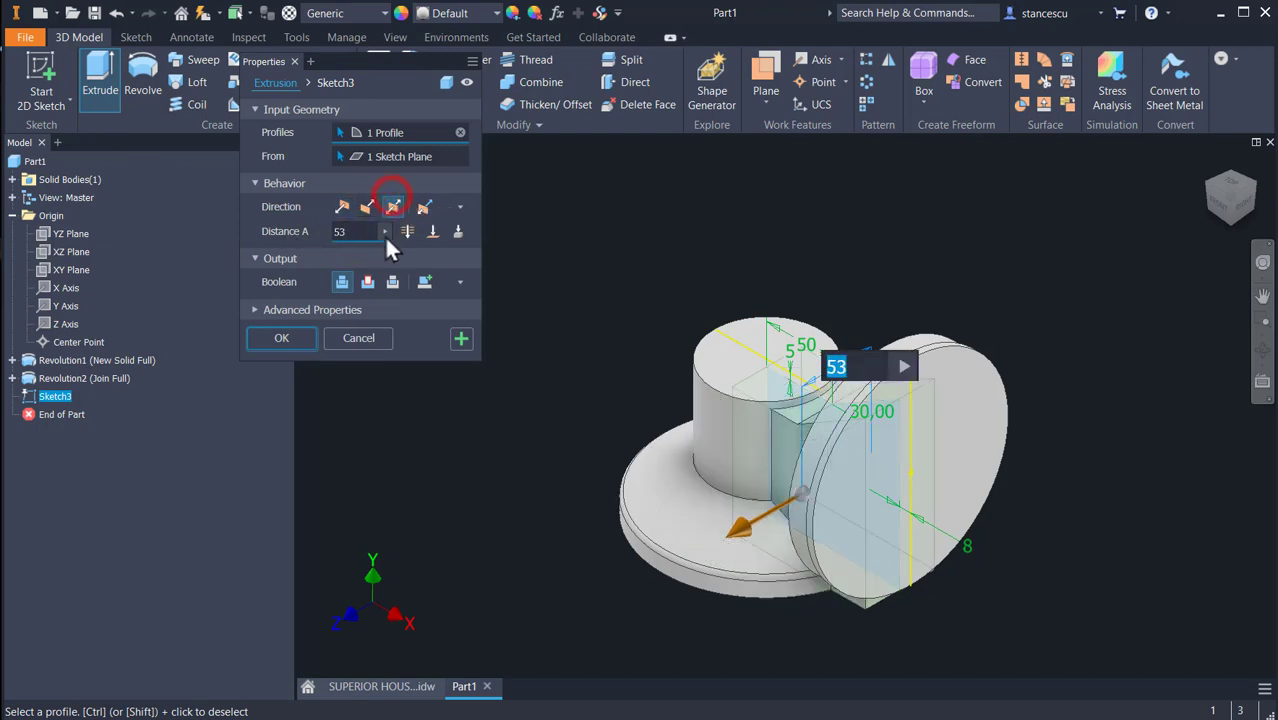
{"action": "left_click", "coordinate": [280, 338]}
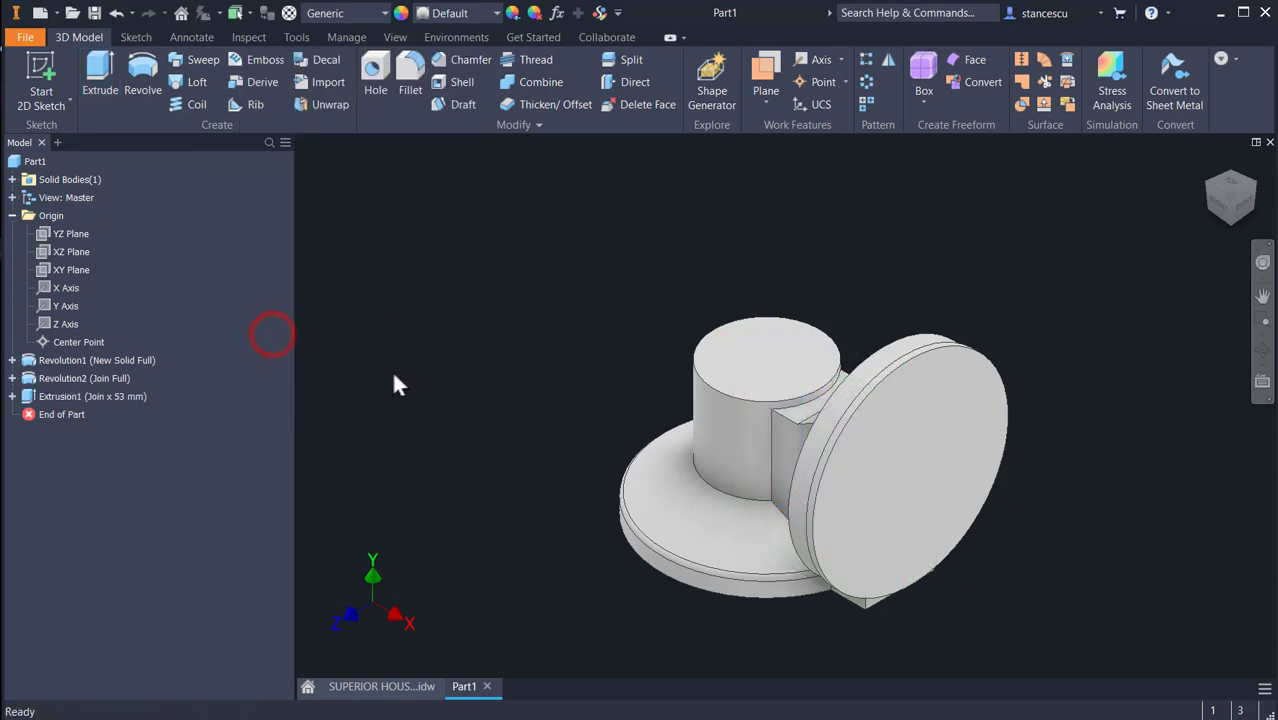
Switch to the SUPERIOR HOUSING drawing and examine the width and step-height dimensions at the base of section B-B
{"action": "left_click", "coordinate": [405, 690]}
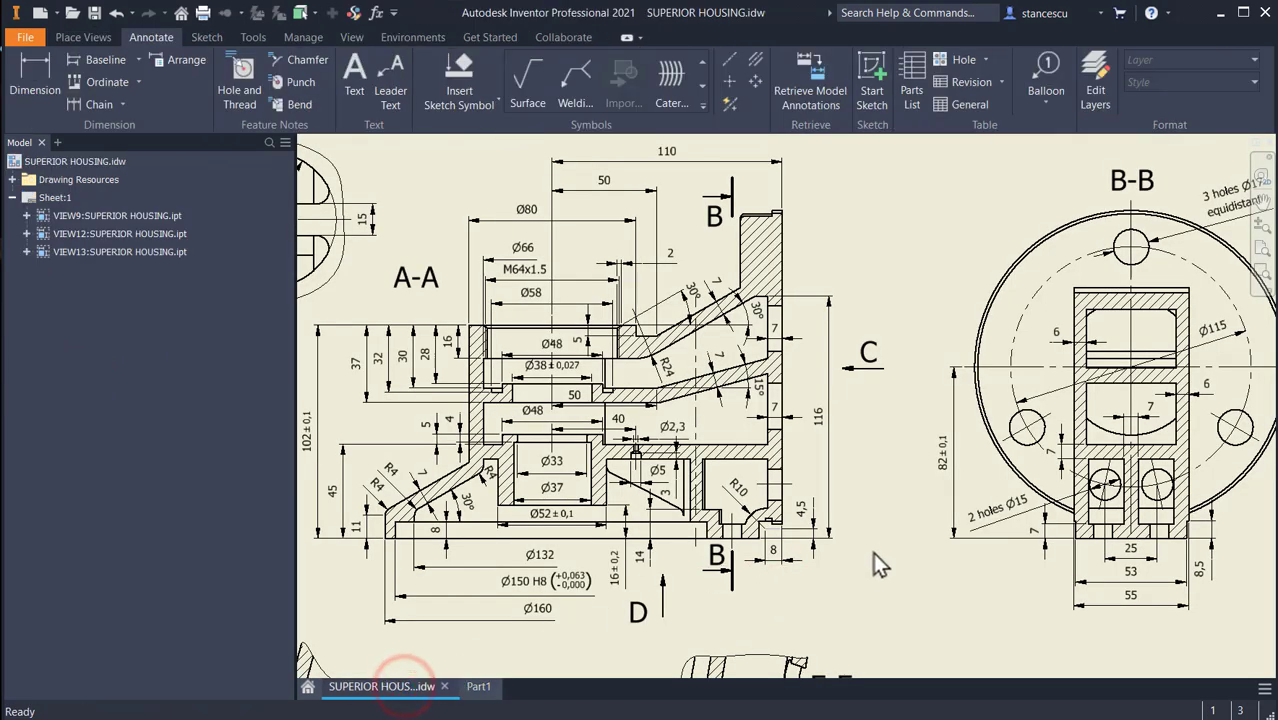
{"action": "scroll", "coordinate": [1012, 585], "scroll_direction": "up", "scroll_amount": 4}
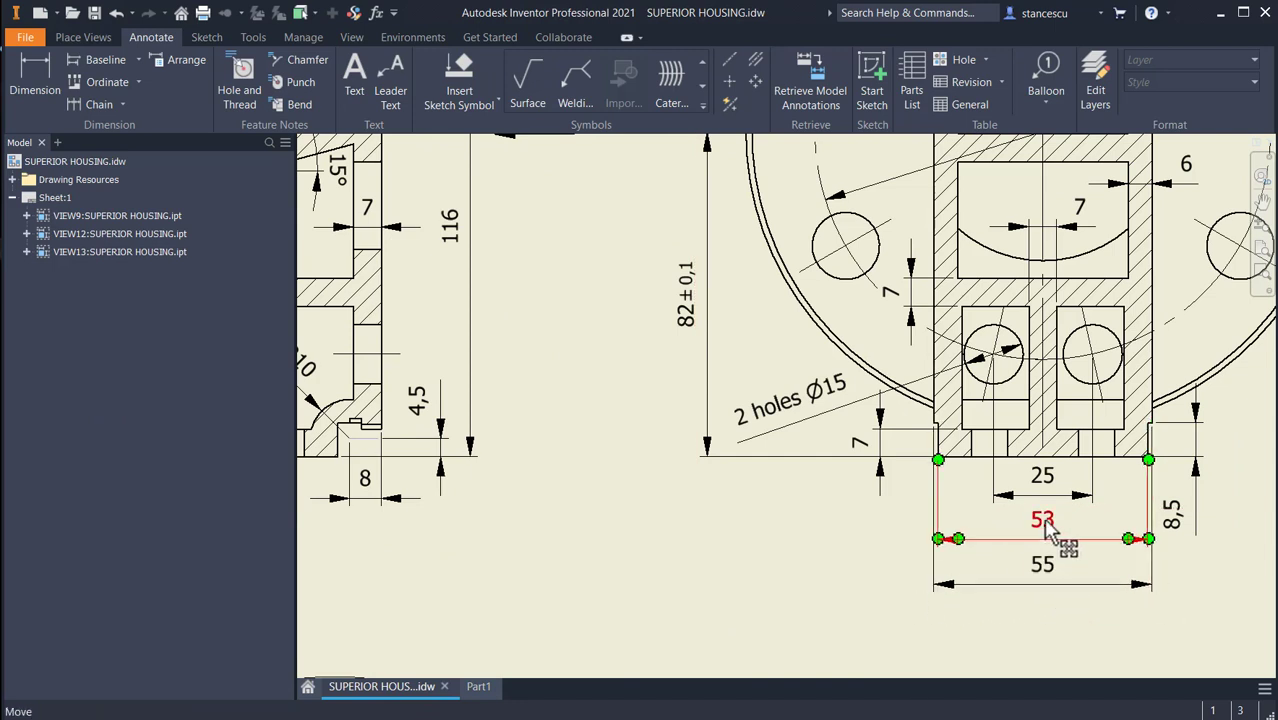
{"action": "scroll", "coordinate": [892, 455], "scroll_direction": "up", "scroll_amount": 3}
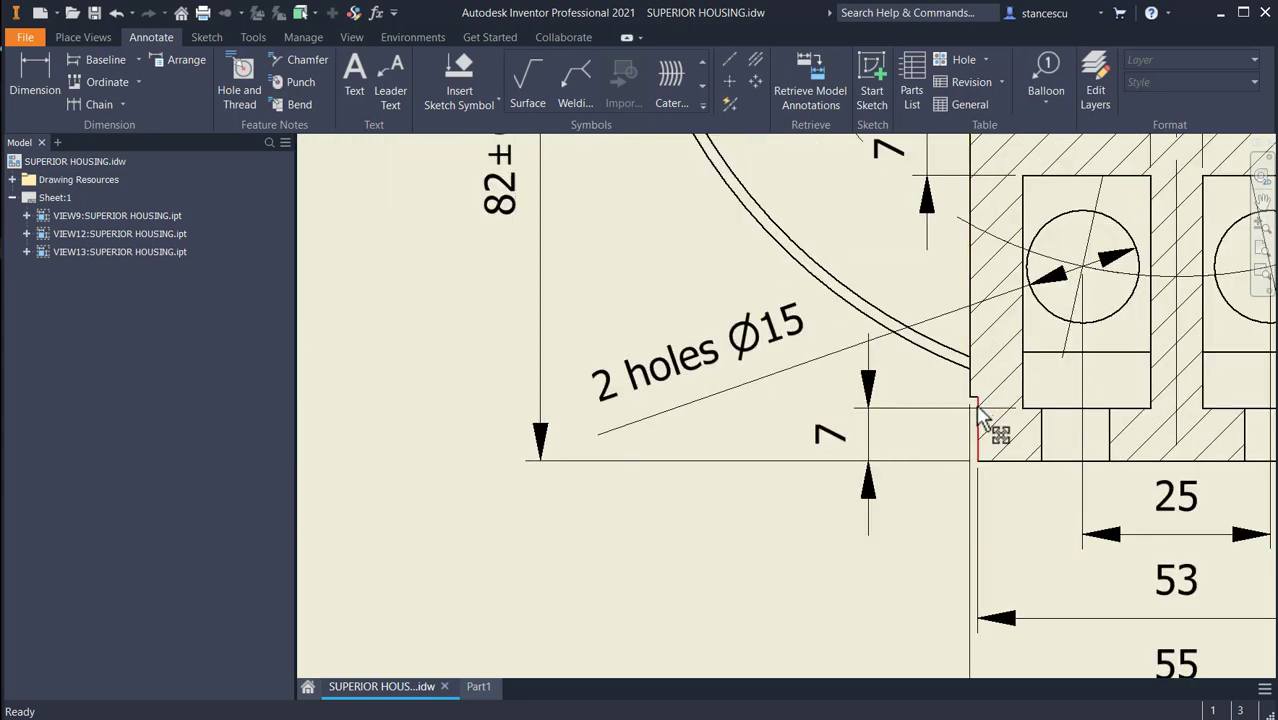
{"action": "middle_click_drag", "start_coordinate": [913, 510], "coordinate": [583, 515]}
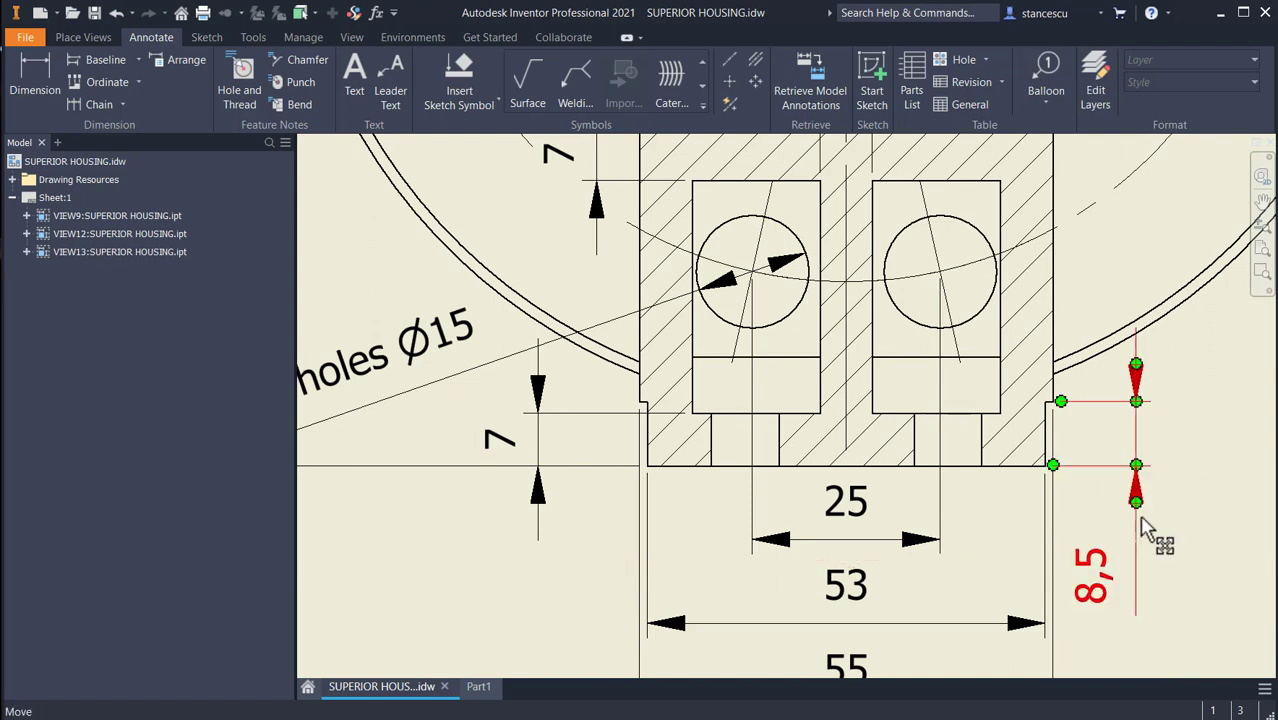
{"action": "scroll", "coordinate": [992, 575], "scroll_direction": "down", "scroll_amount": 3}
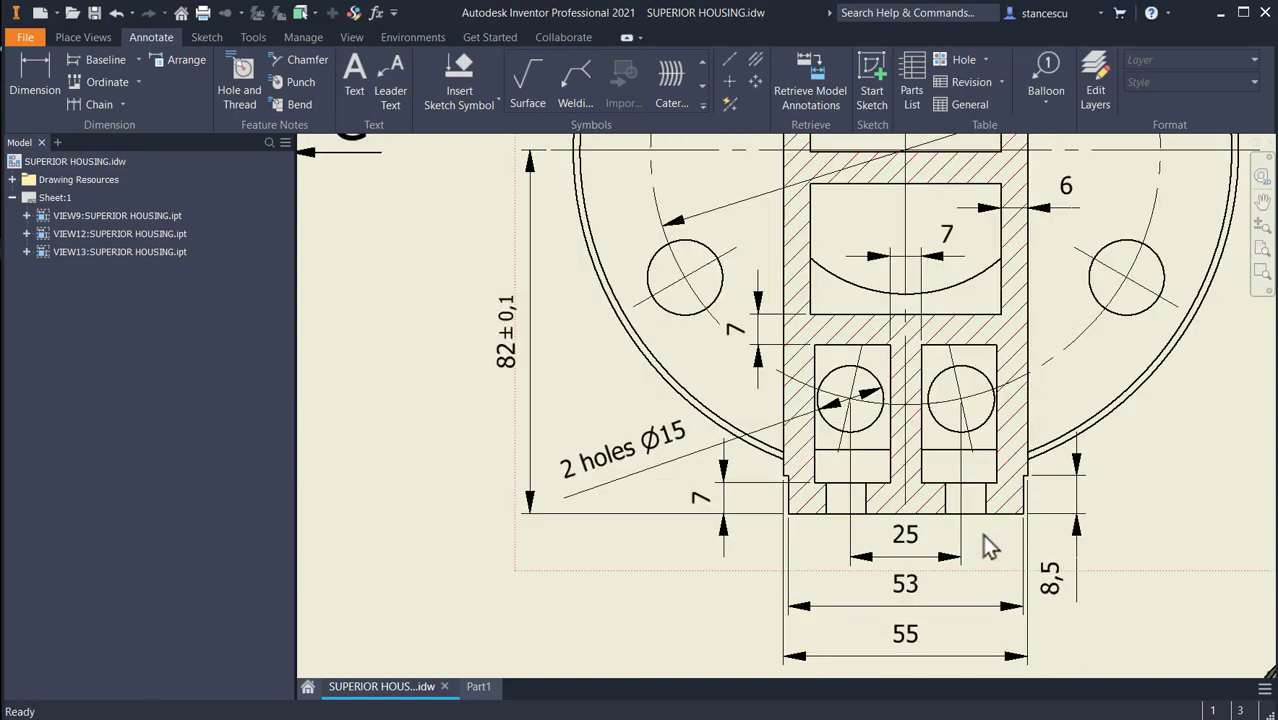
Return to the part, start a sketch on the XY plane and slice the graphics at the sketch plane
{"action": "left_click", "coordinate": [480, 688]}
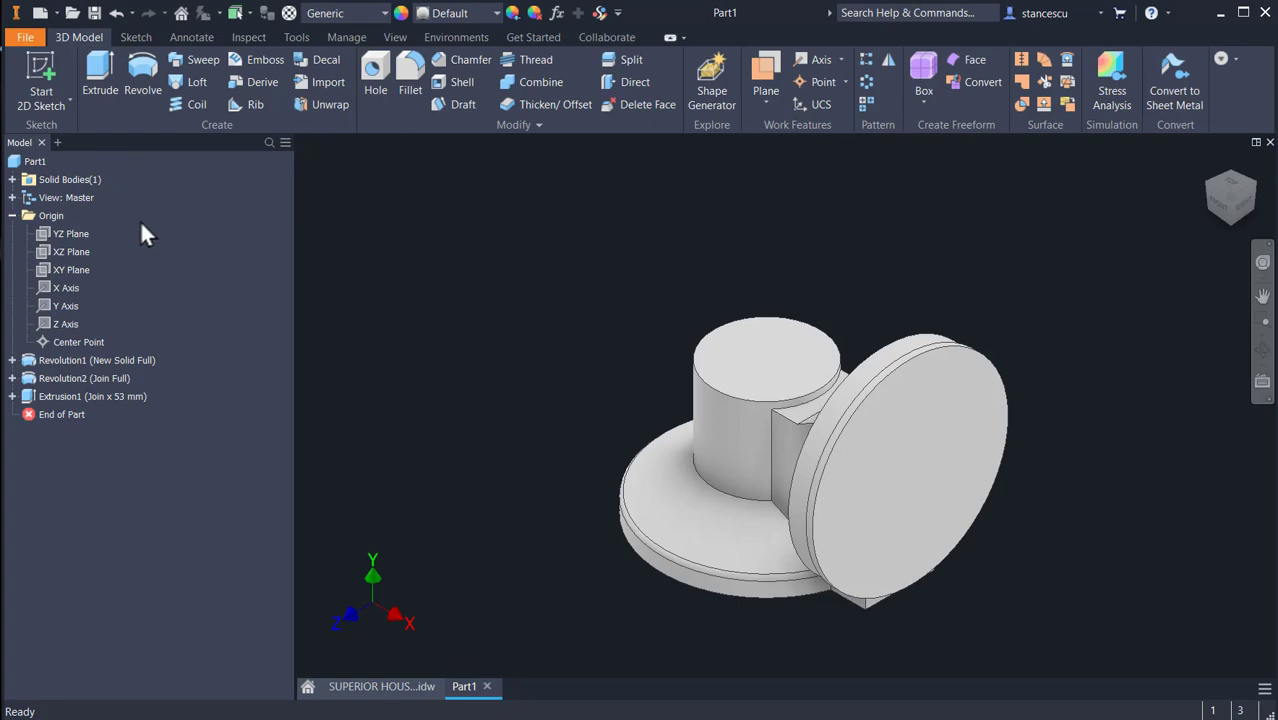
{"action": "left_click", "coordinate": [48, 269]}
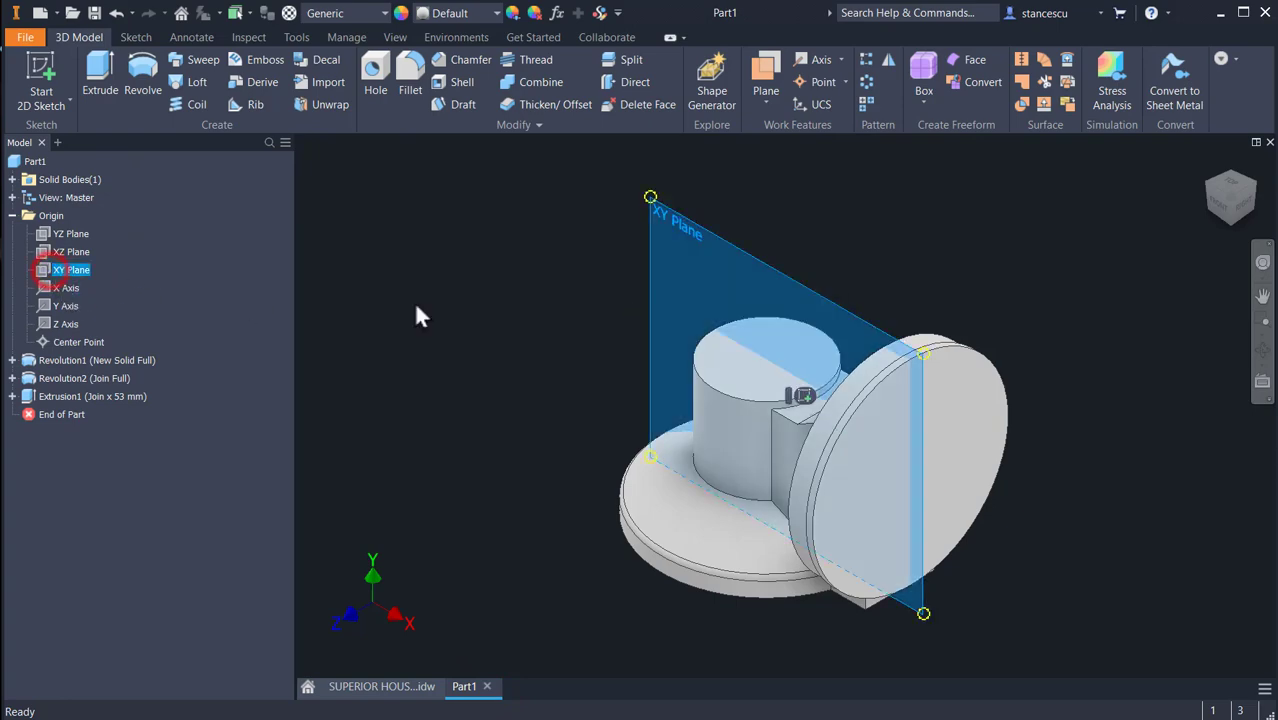
{"action": "left_click", "coordinate": [800, 394]}
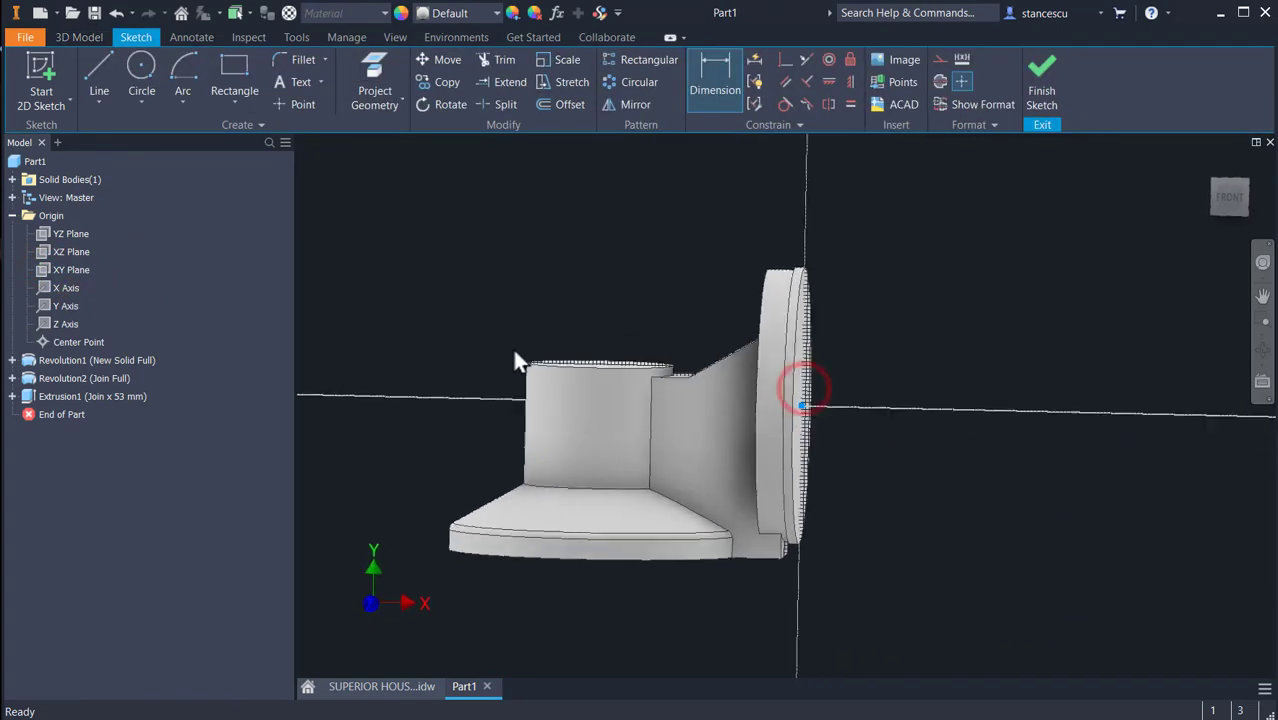
{"action": "key", "text": "F7"}
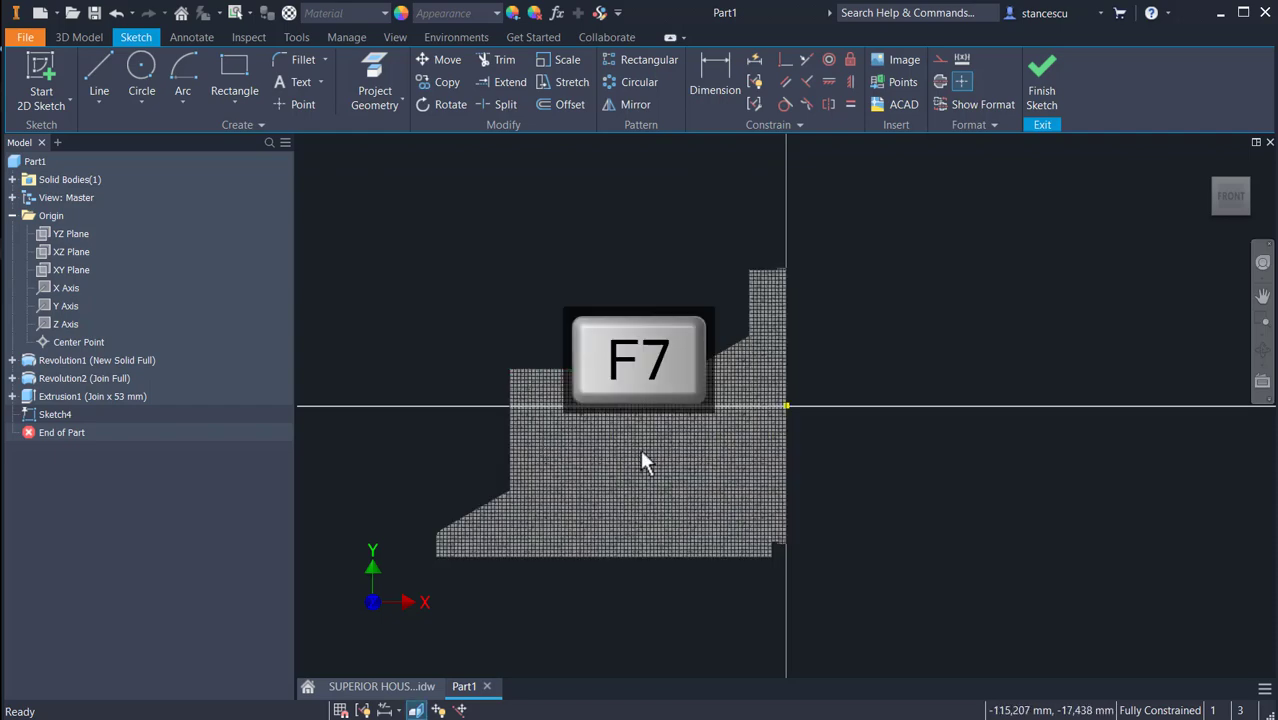
Sketch a vertical line about 108 mm long from the midpoint of the hub's top edge down past the base
{"action": "left_click", "coordinate": [97, 78]}
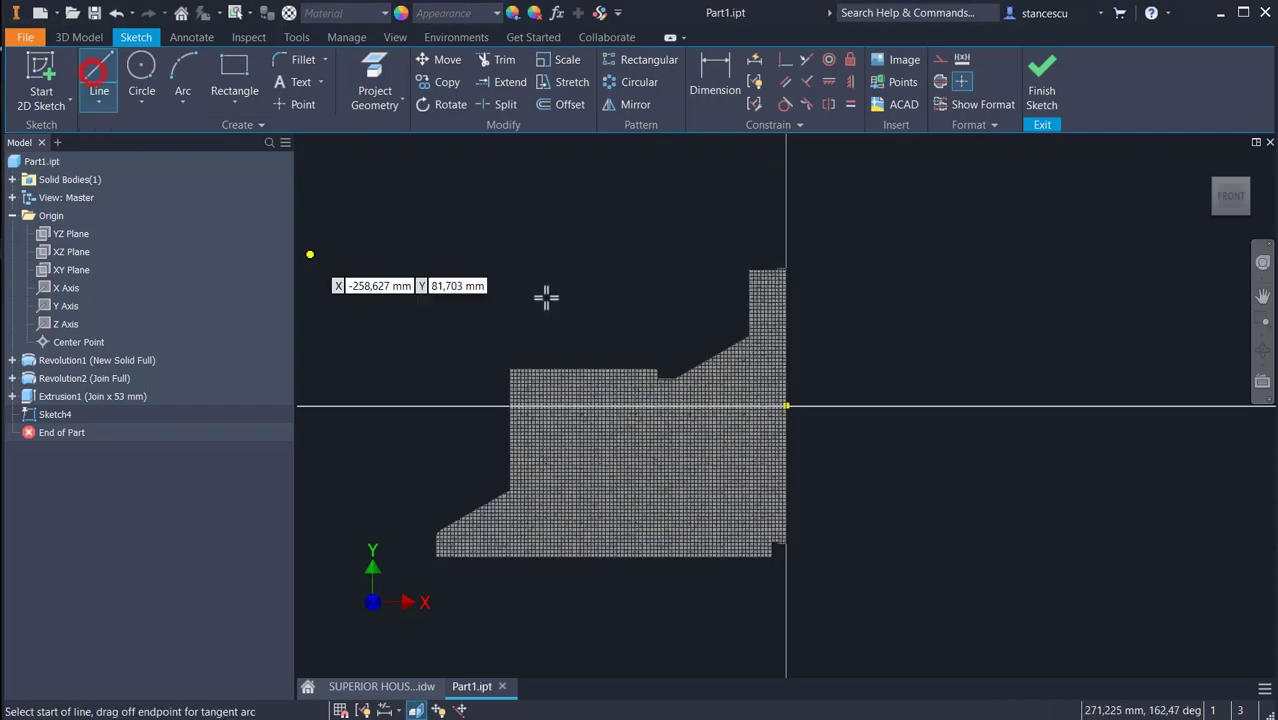
{"action": "scroll", "coordinate": [571, 337], "scroll_direction": "up", "scroll_amount": 2}
{"action": "scroll", "coordinate": [682, 254], "scroll_direction": "up", "scroll_amount": 1}
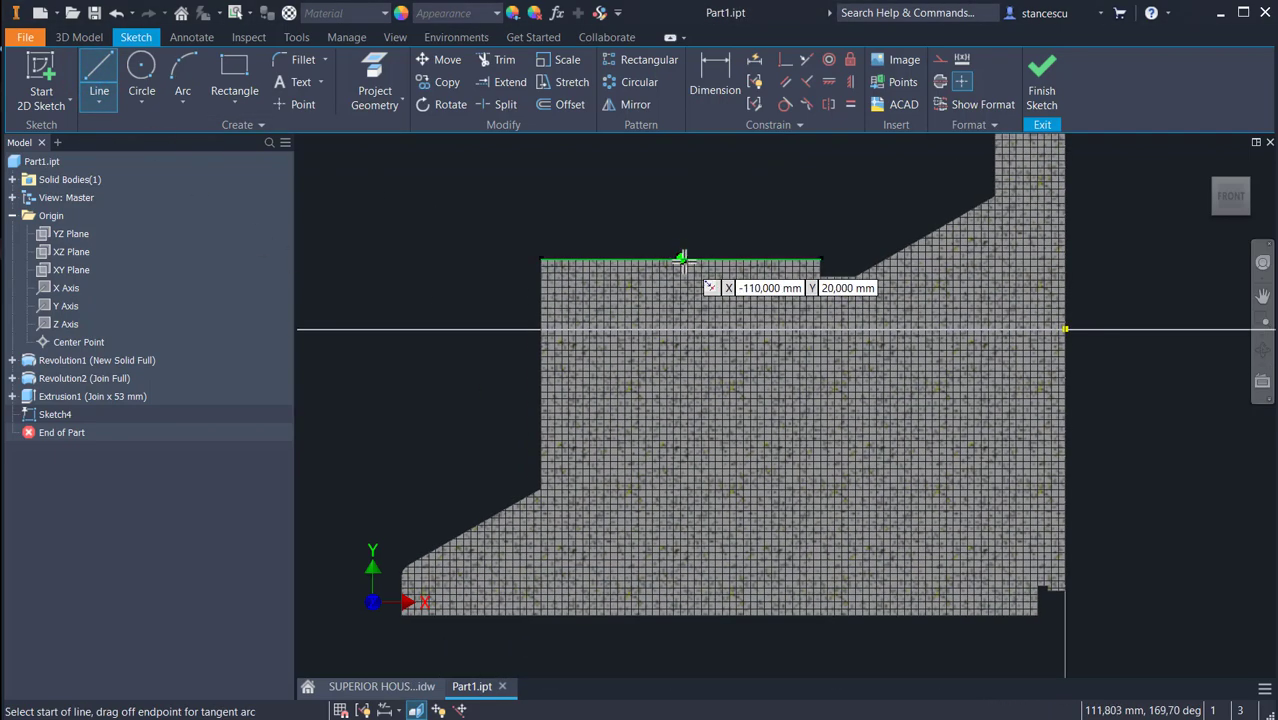
{"action": "left_click", "coordinate": [681, 260]}
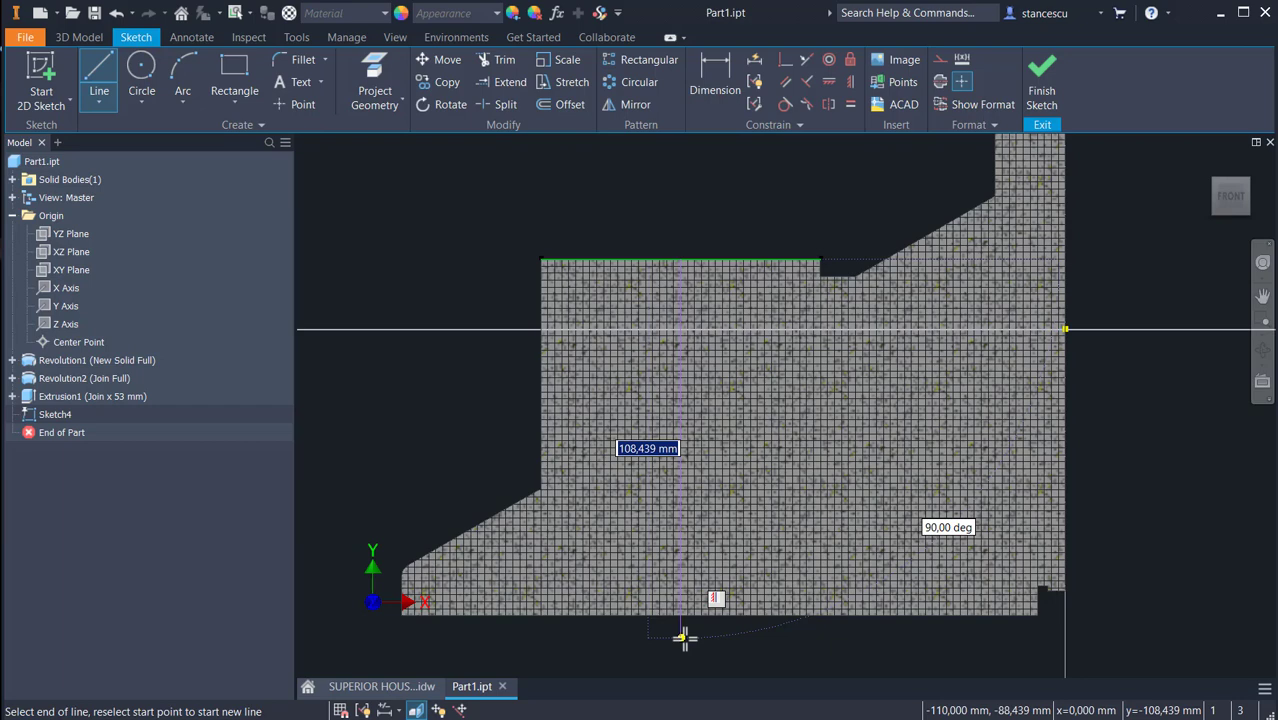
{"action": "left_click", "coordinate": [681, 637]}
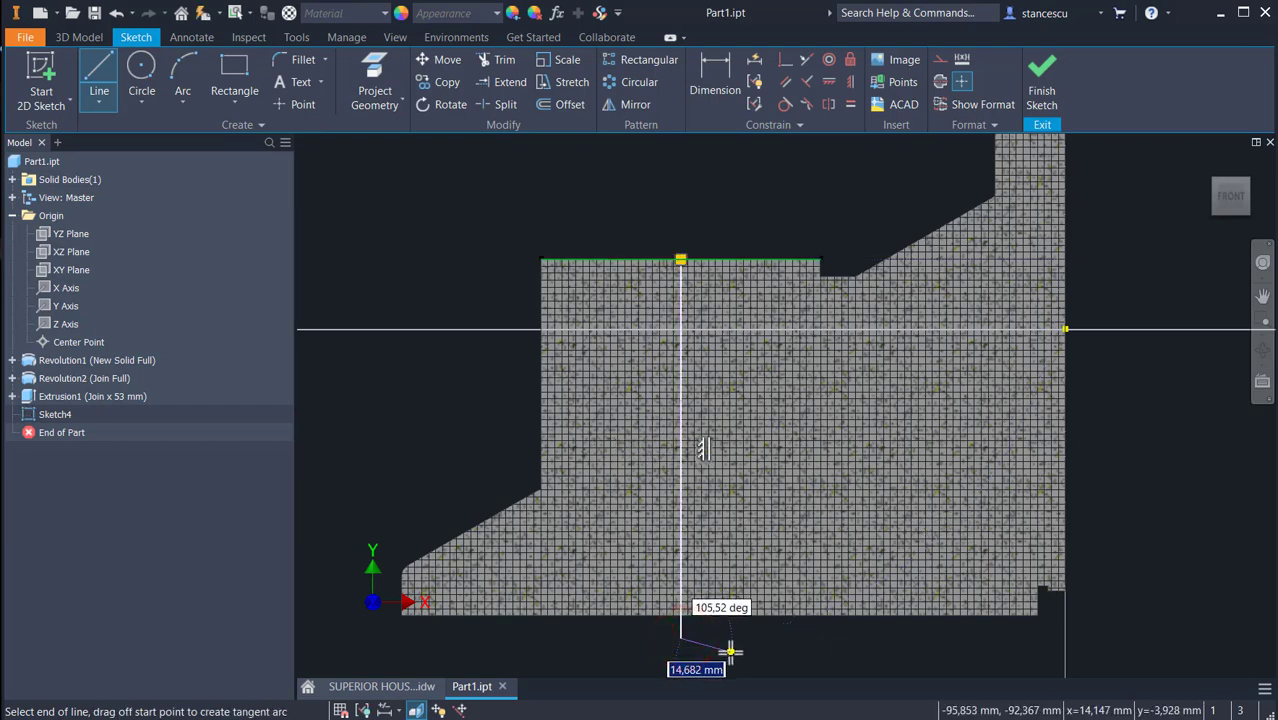
{"action": "key", "text": "Escape"}
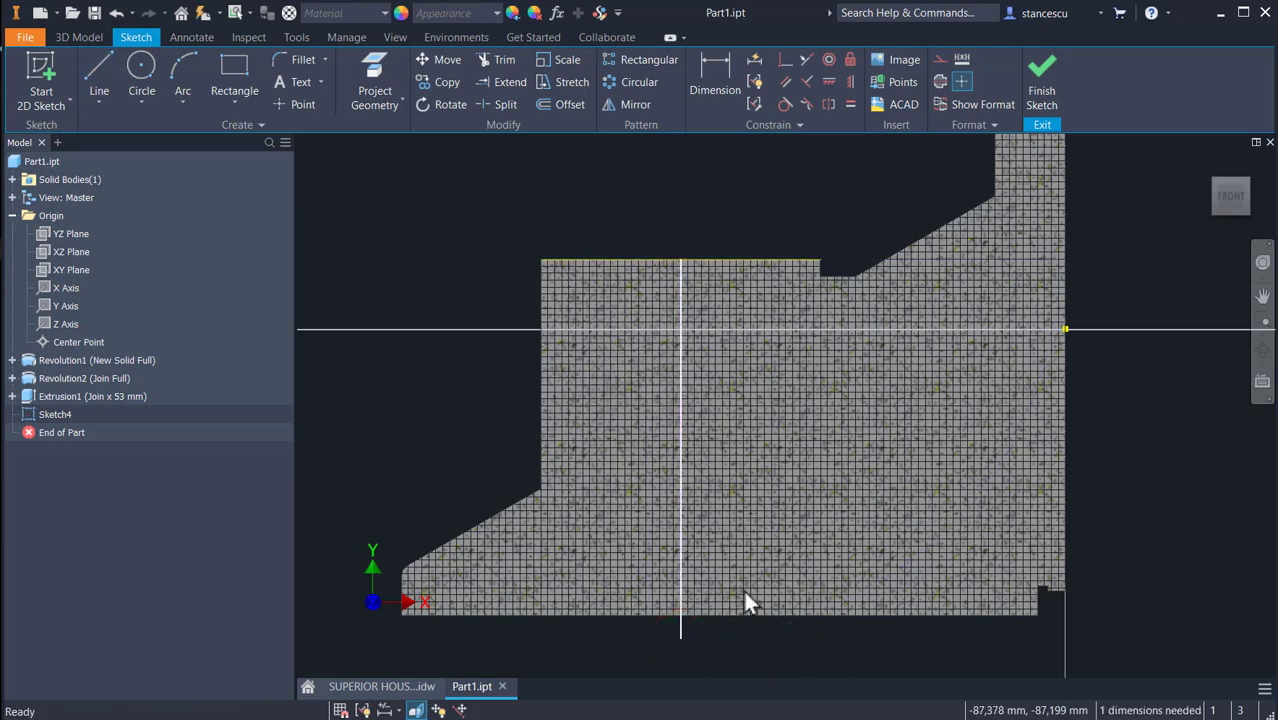
Sketch connected lines along the 30-degree slope into the flange, about 108 mm straight down, and about 98 mm back to the vertical line
{"action": "left_click", "coordinate": [105, 70]}
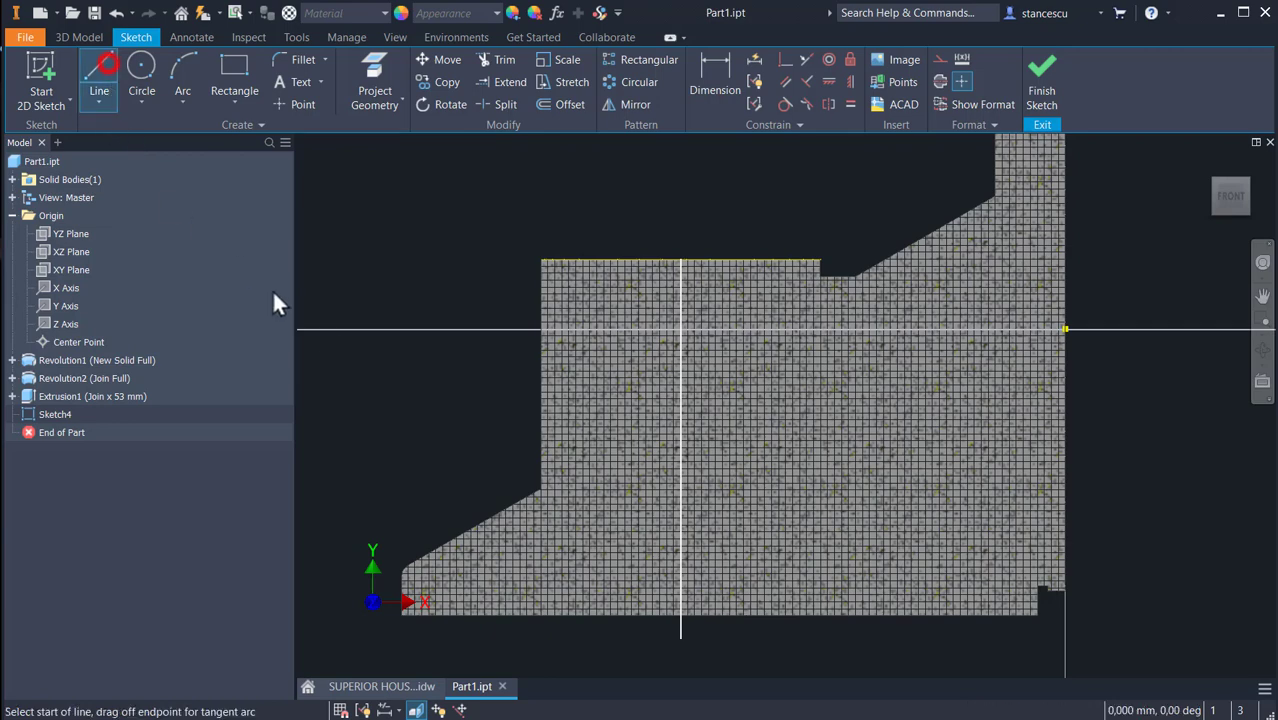
{"action": "left_click", "coordinate": [852, 277]}
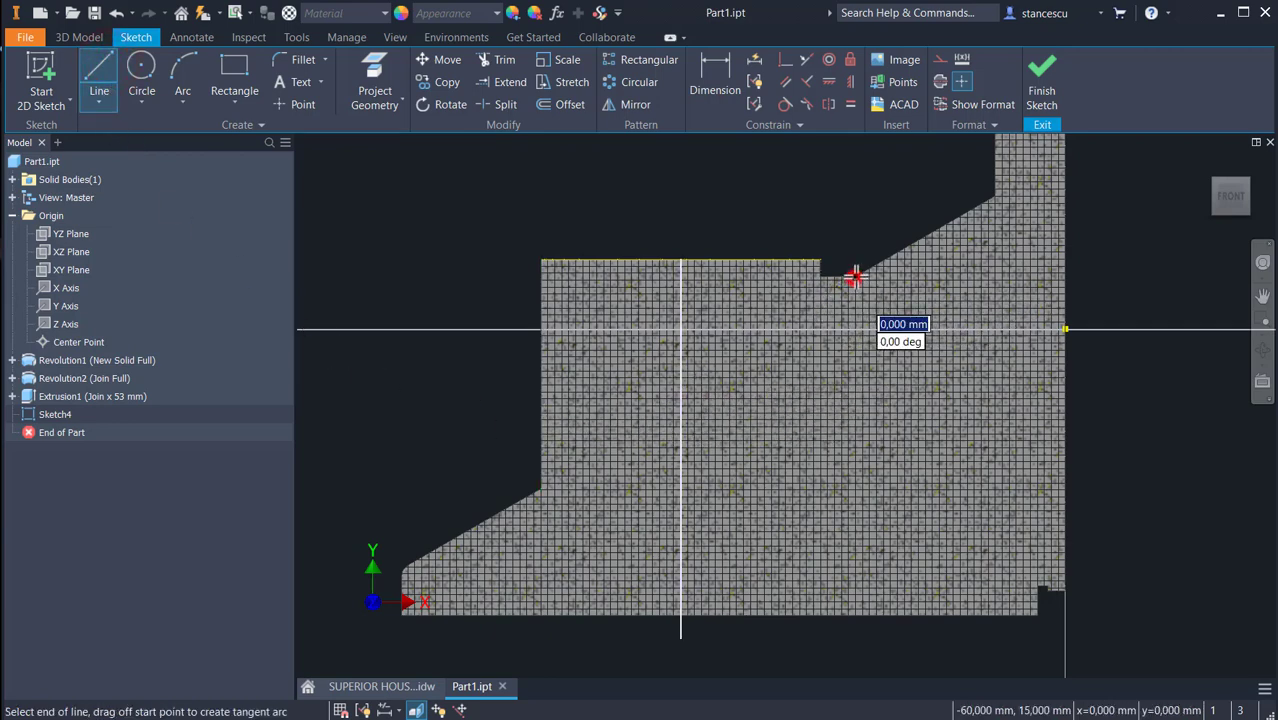
{"action": "left_click", "coordinate": [1024, 181]}
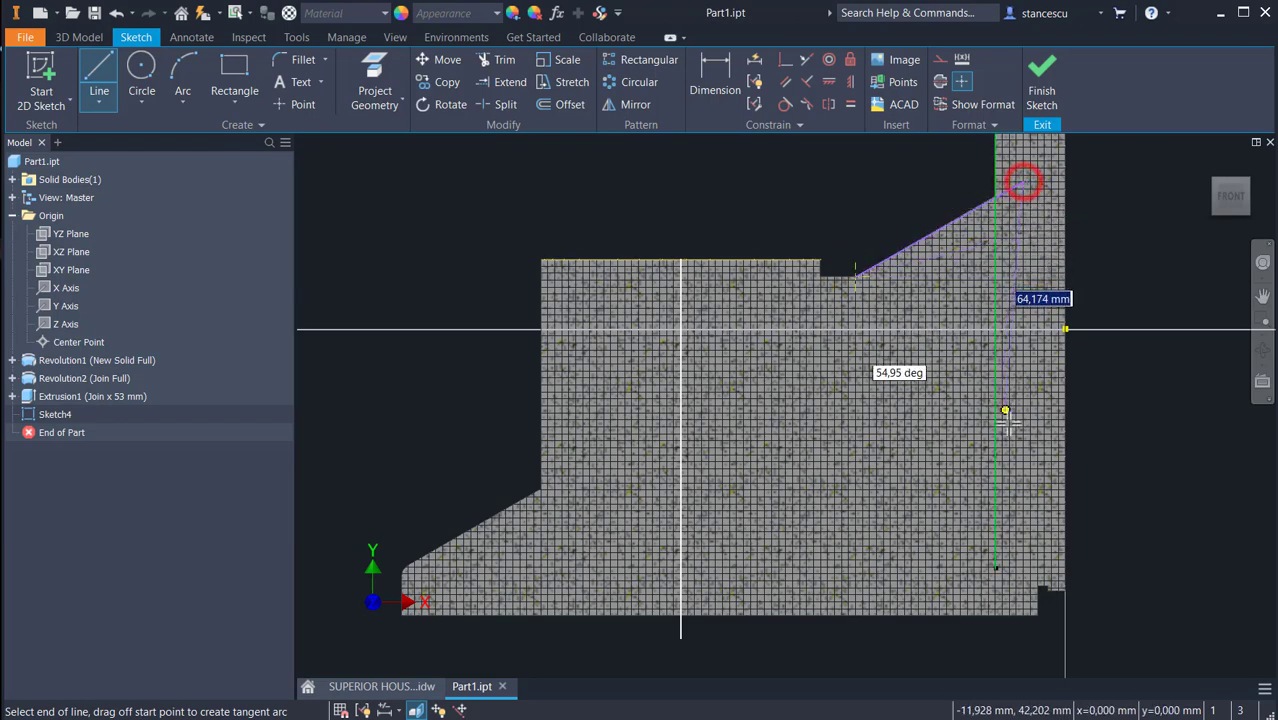
{"action": "left_click", "coordinate": [1024, 559]}
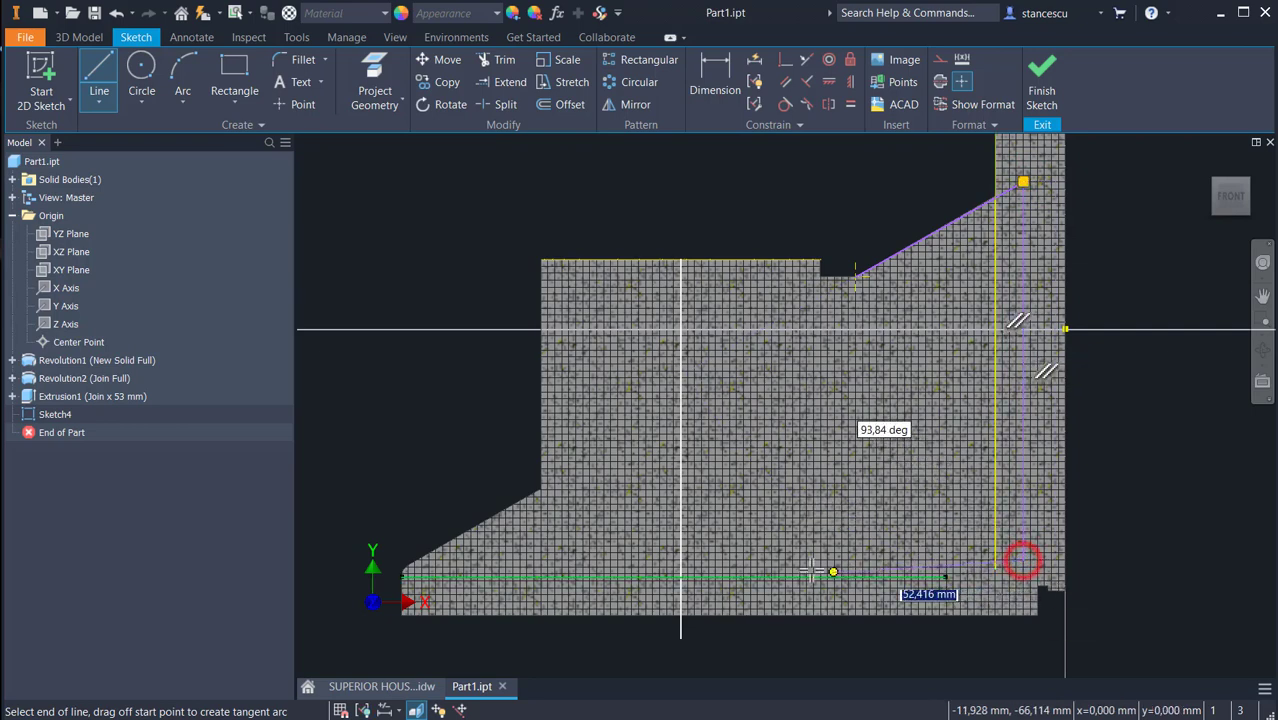
{"action": "double_click", "coordinate": [680, 559]}
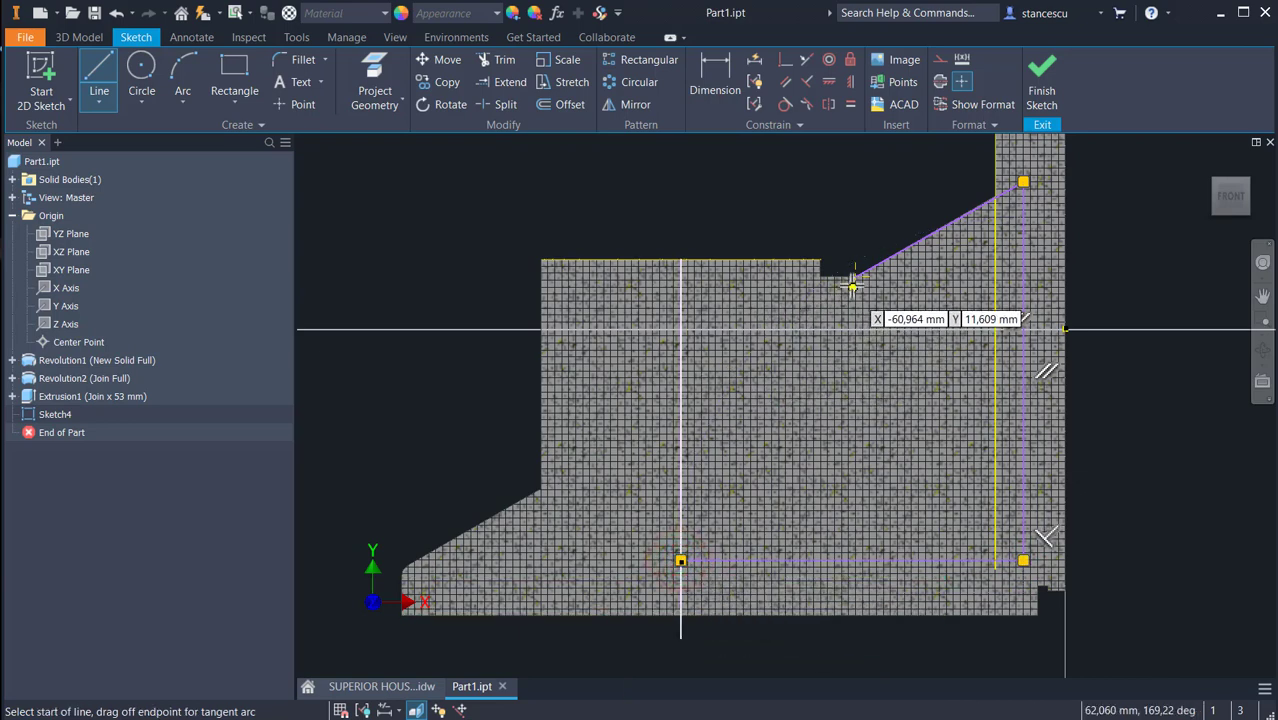
Close the profile's upper side with a horizontal line about 50 mm long from the slope's lower end to the vertical line
{"action": "left_click", "coordinate": [853, 277]}
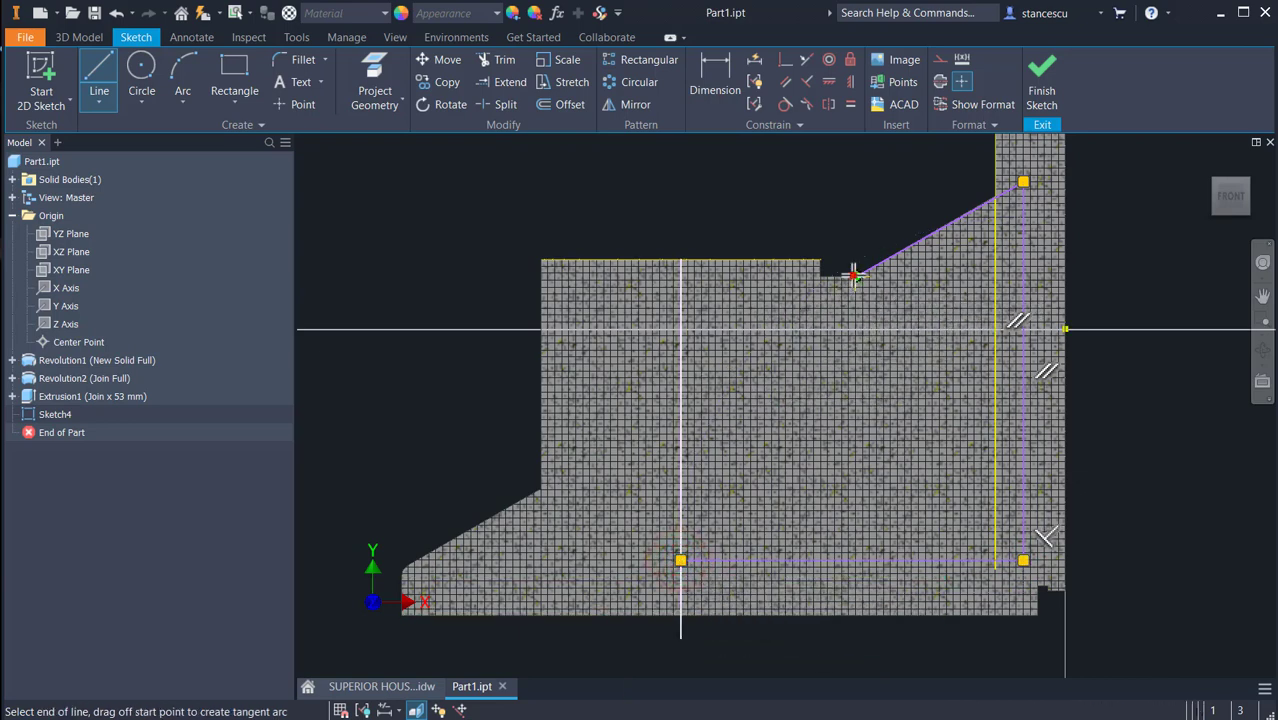
{"action": "double_click", "coordinate": [680, 277]}
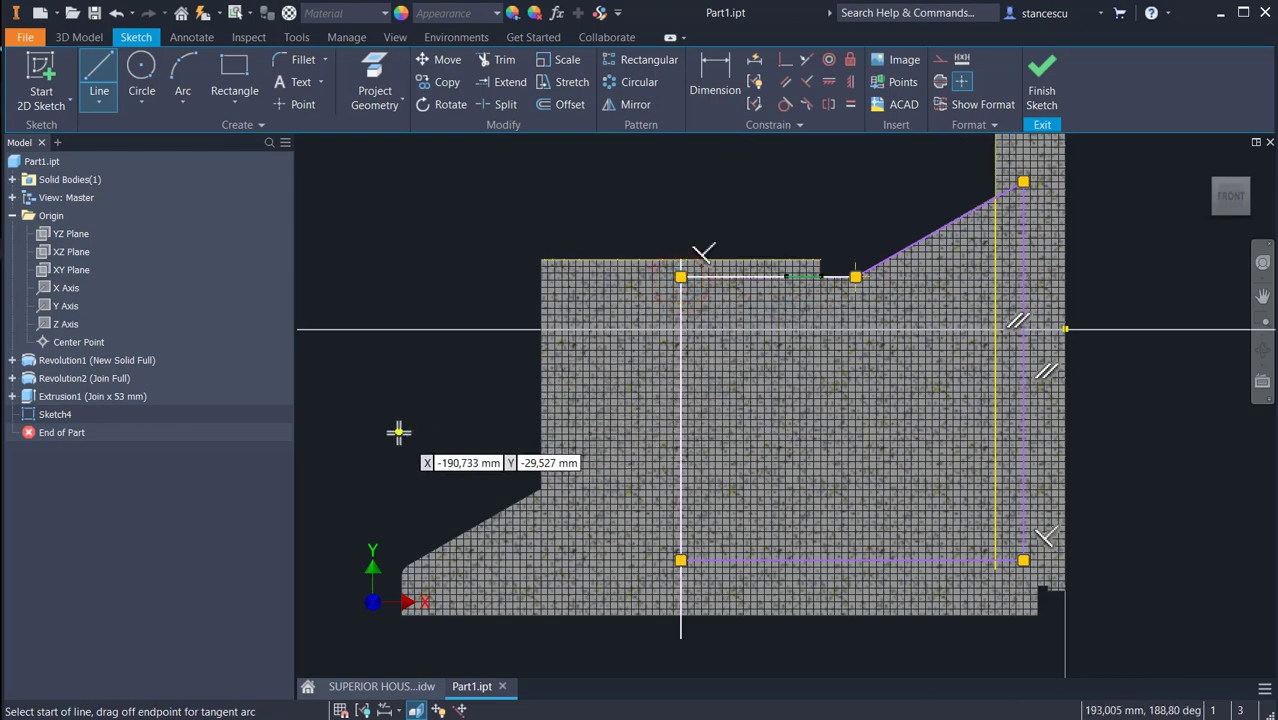
{"action": "key", "text": "Escape"}
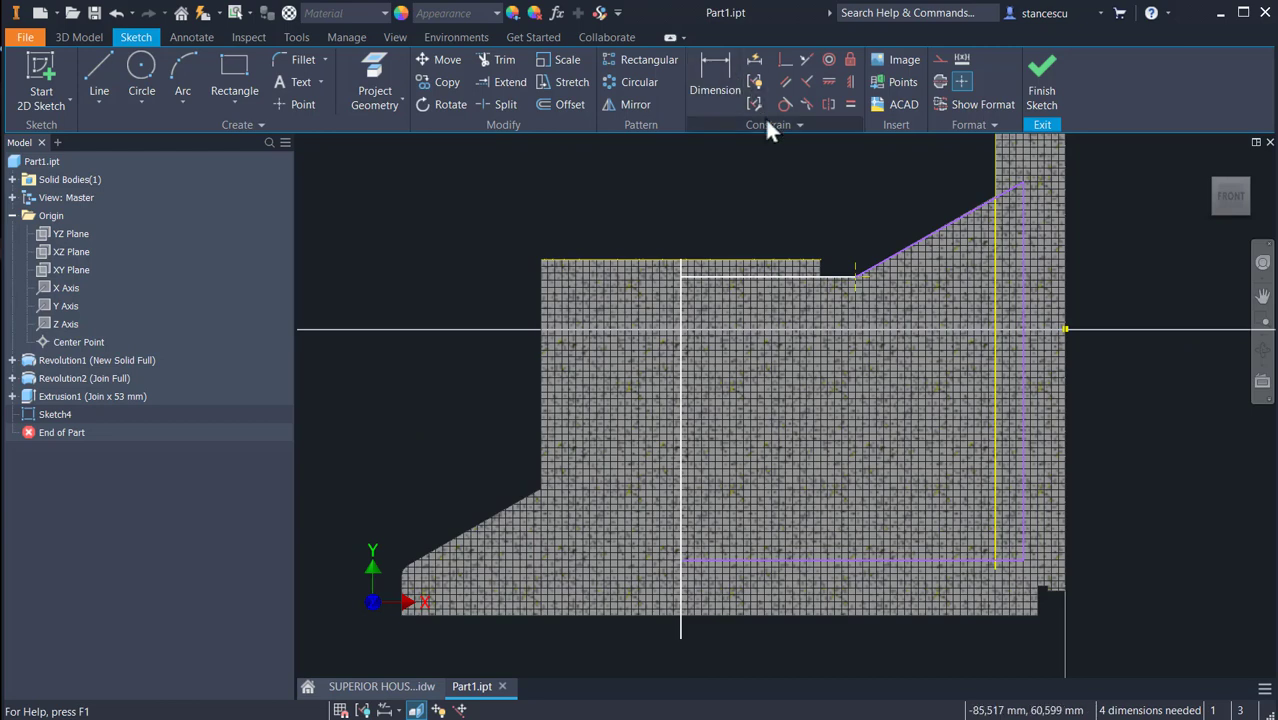
Dimension the profile's lower horizontal line 8.5 mm above the base's bottom edge
{"action": "left_click", "coordinate": [710, 59]}
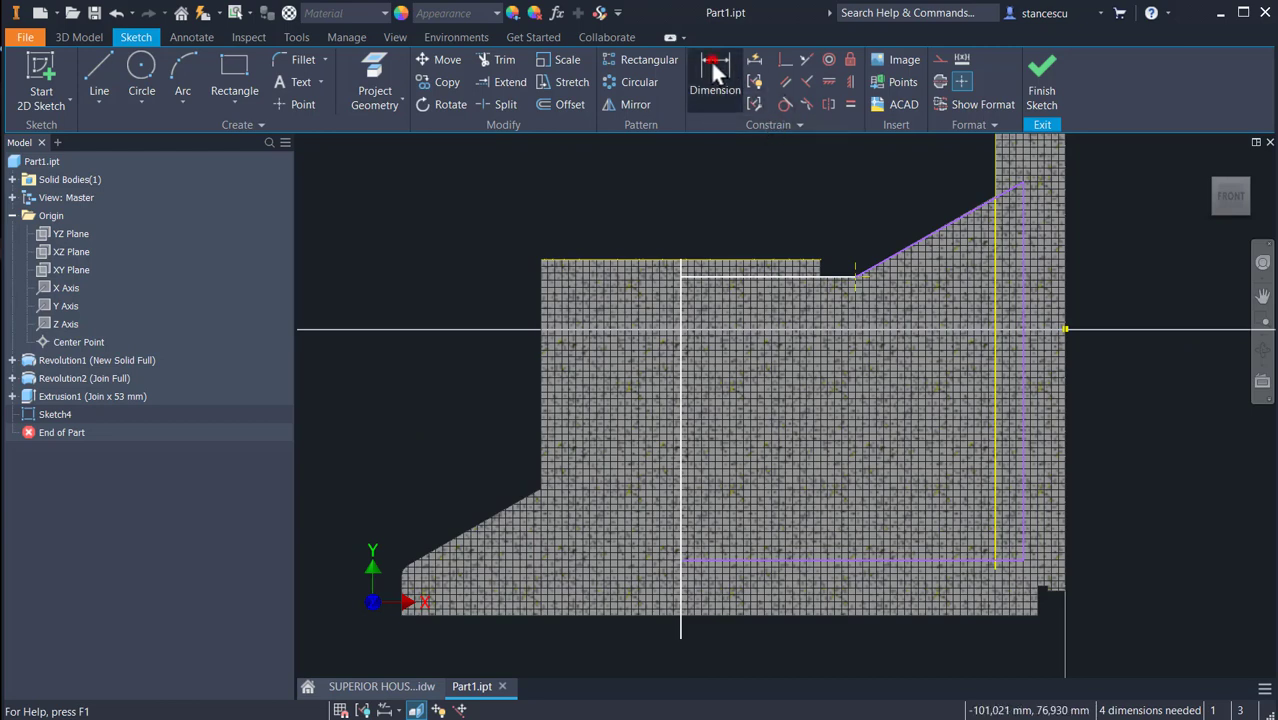
{"action": "left_click", "coordinate": [798, 559]}
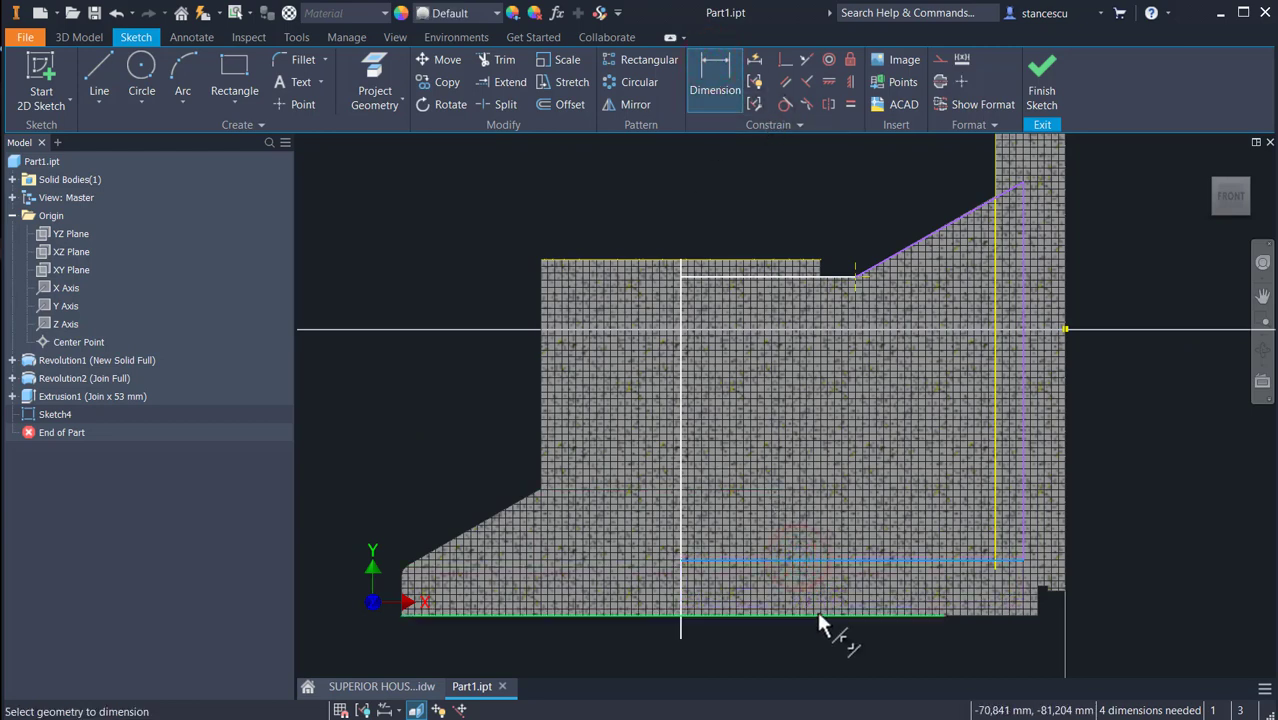
{"action": "left_click", "coordinate": [818, 611]}
{"action": "left_click", "coordinate": [1149, 575]}
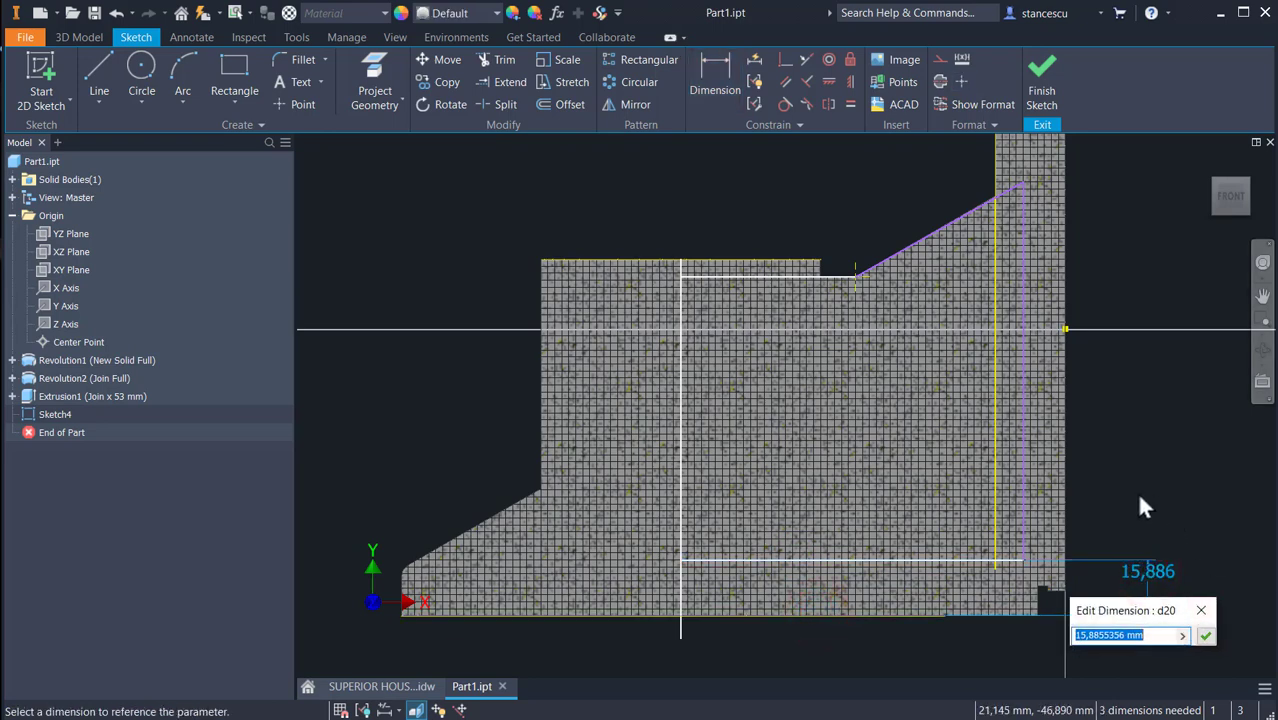
{"action": "type", "text": "8.5"}
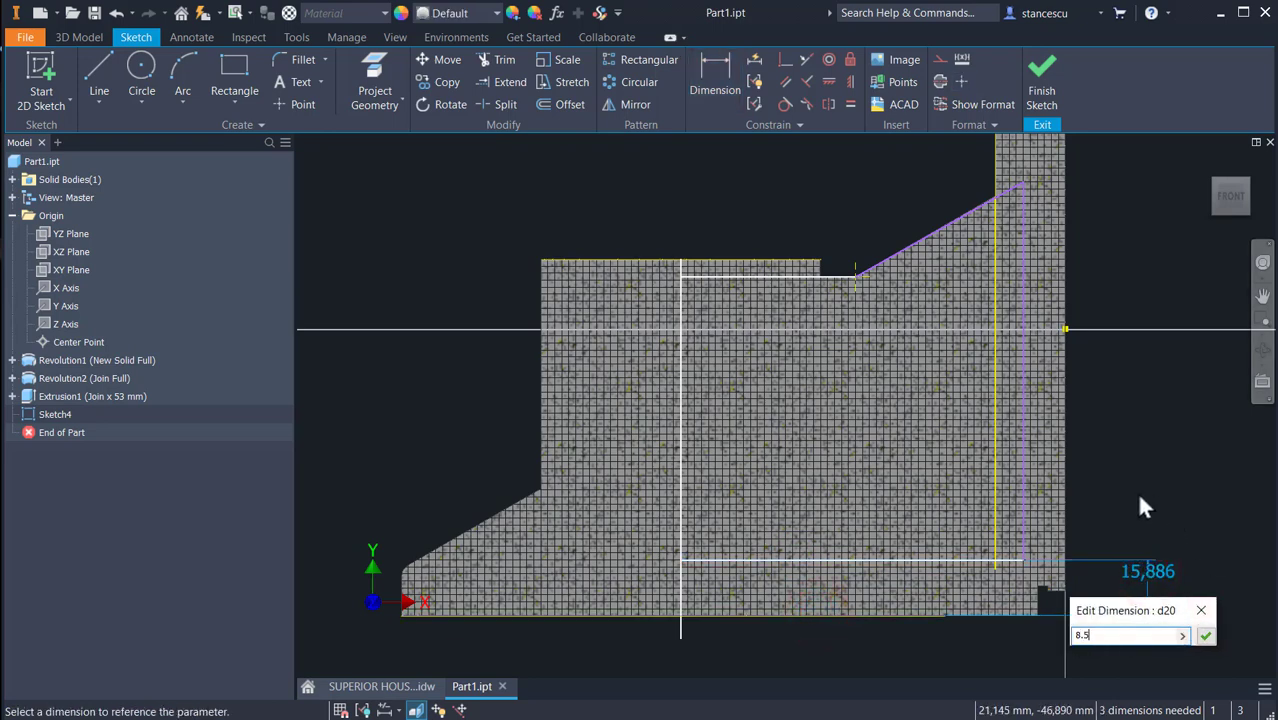
{"action": "key", "text": "Return"}
Dimension the profile's vertical line inside the flange 8 mm from the centre point on the flange's outer face
{"action": "left_click", "coordinate": [705, 66]}
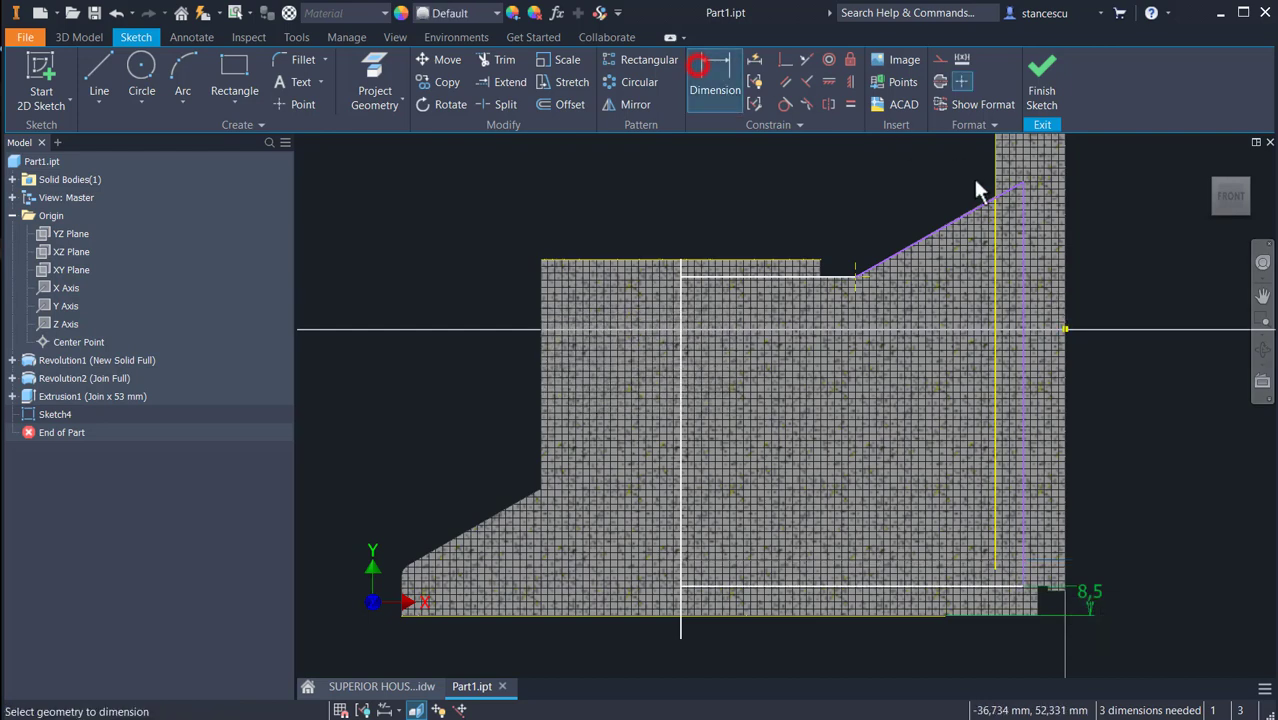
{"action": "left_click", "coordinate": [1021, 251]}
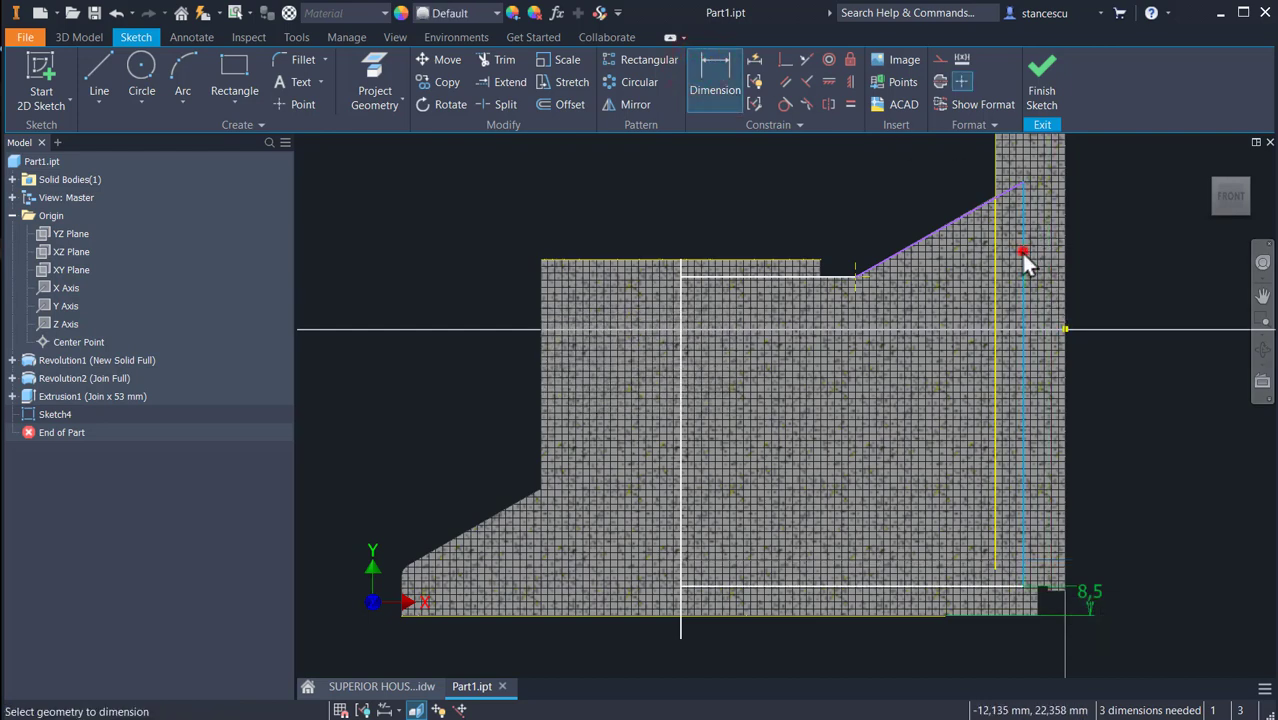
{"action": "left_click", "coordinate": [1067, 336]}
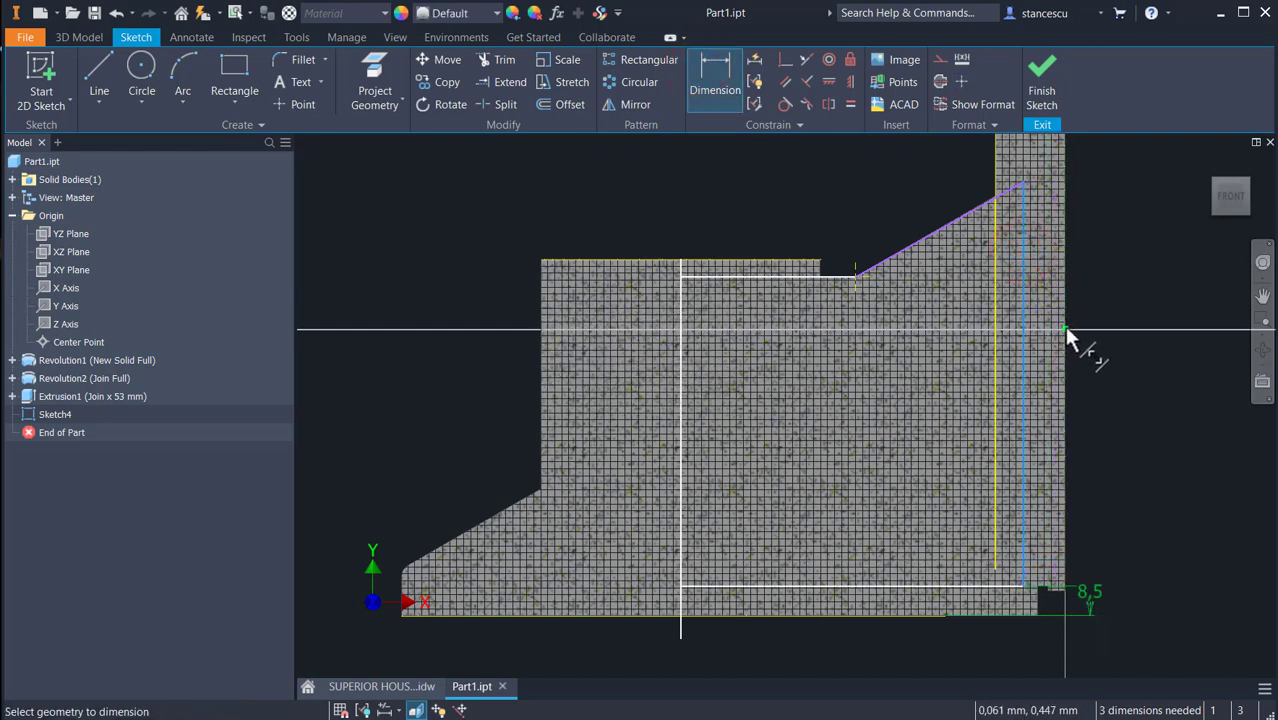
{"action": "left_click", "coordinate": [1106, 277]}
{"action": "type", "text": "8"}
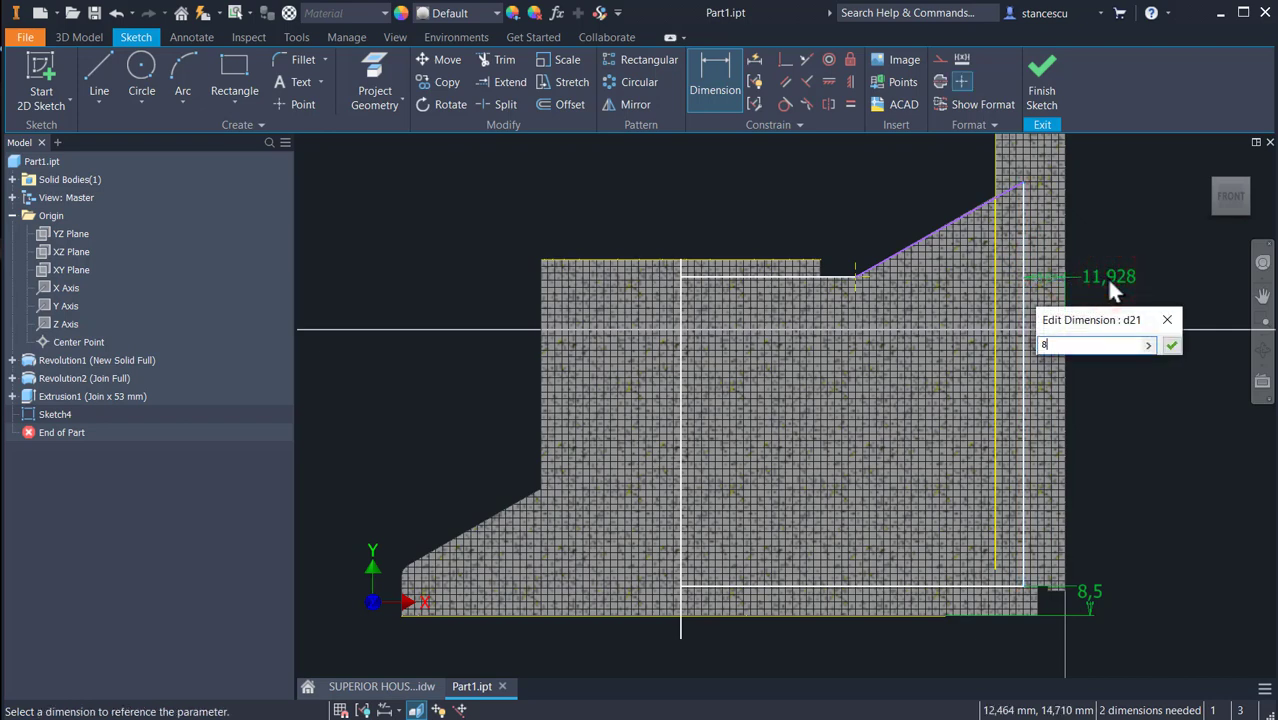
{"action": "key", "text": "Return"}
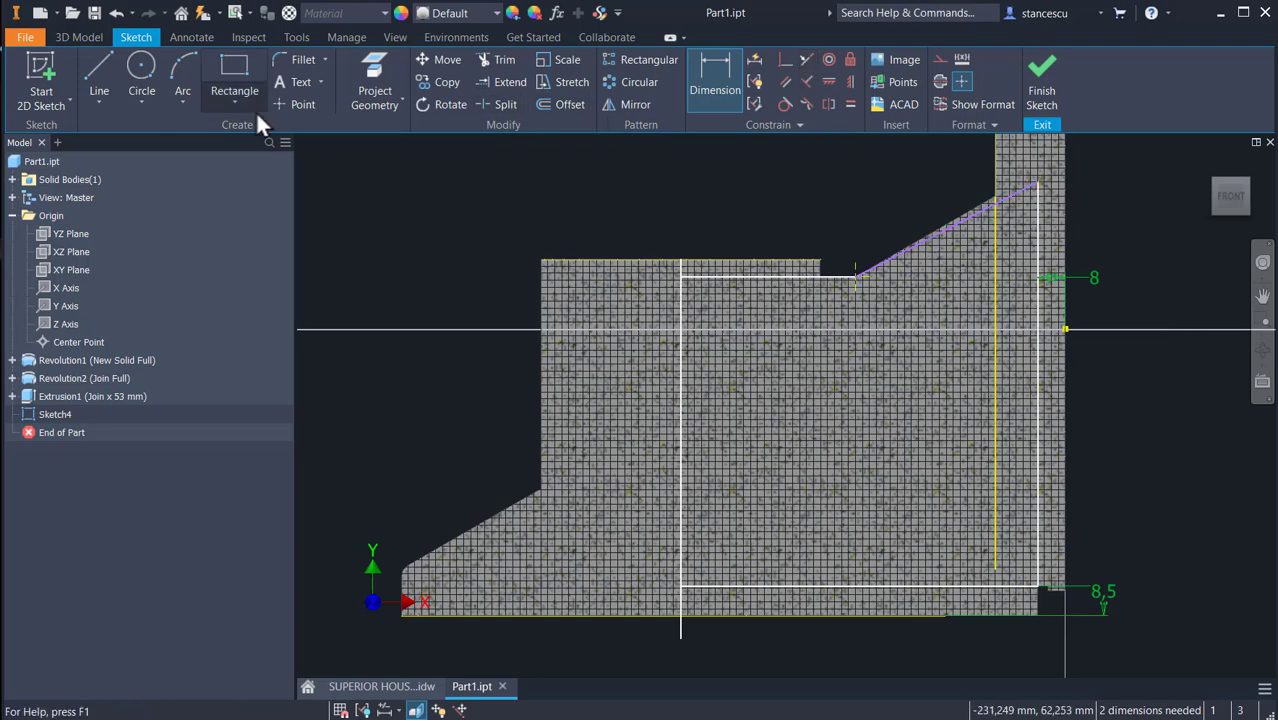
Project the connecting body's sloped edge into the sketch and make the profile's sloped line collinear with it
{"action": "left_click", "coordinate": [366, 76]}
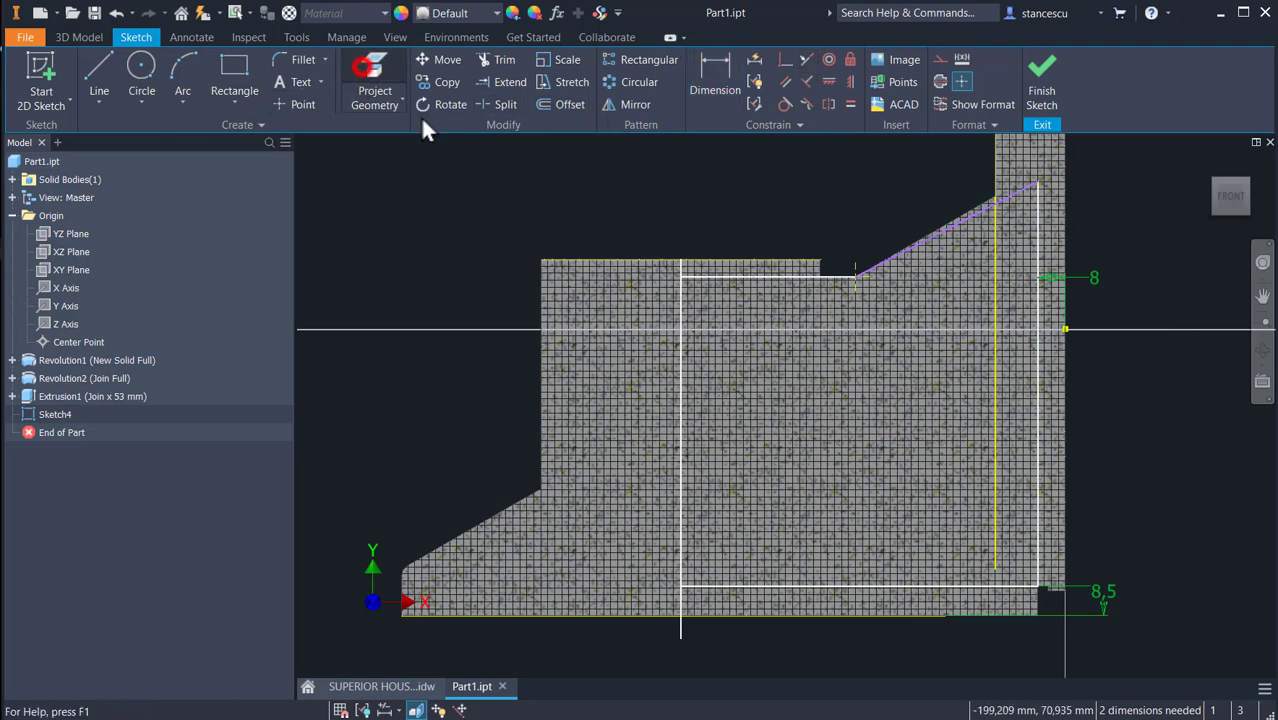
{"action": "left_click", "coordinate": [929, 234]}
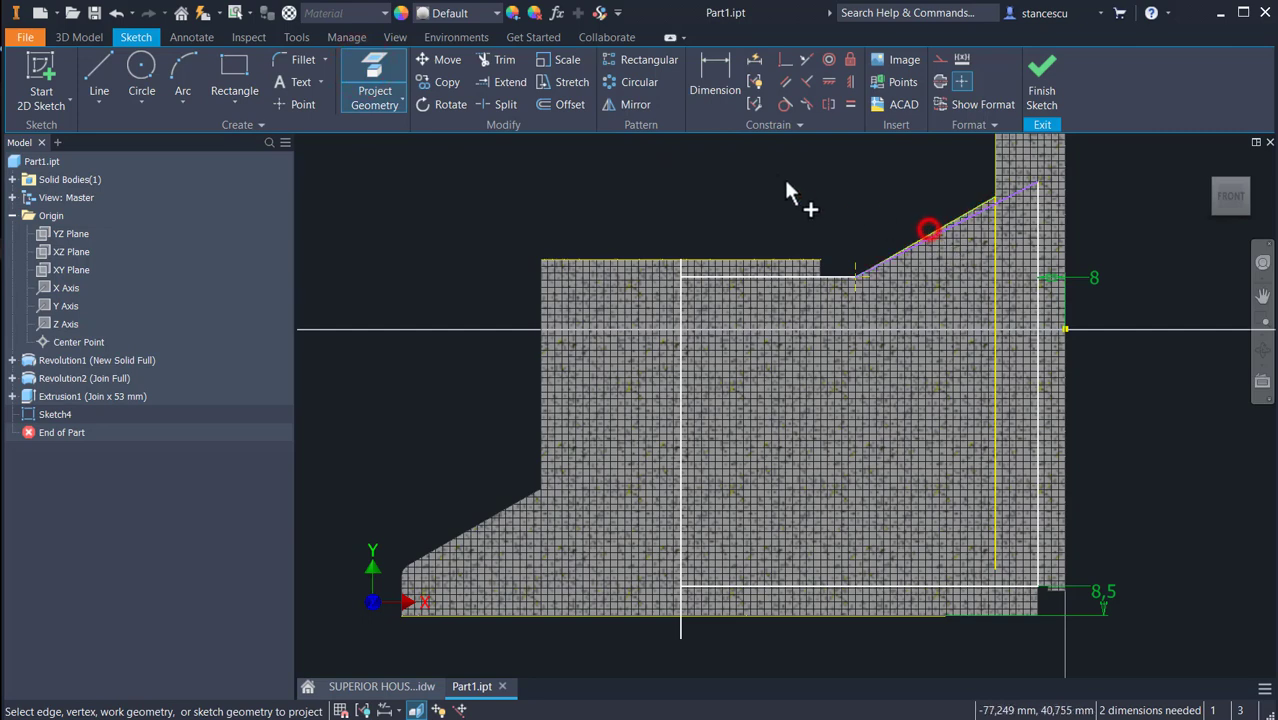
{"action": "left_click", "coordinate": [801, 59]}
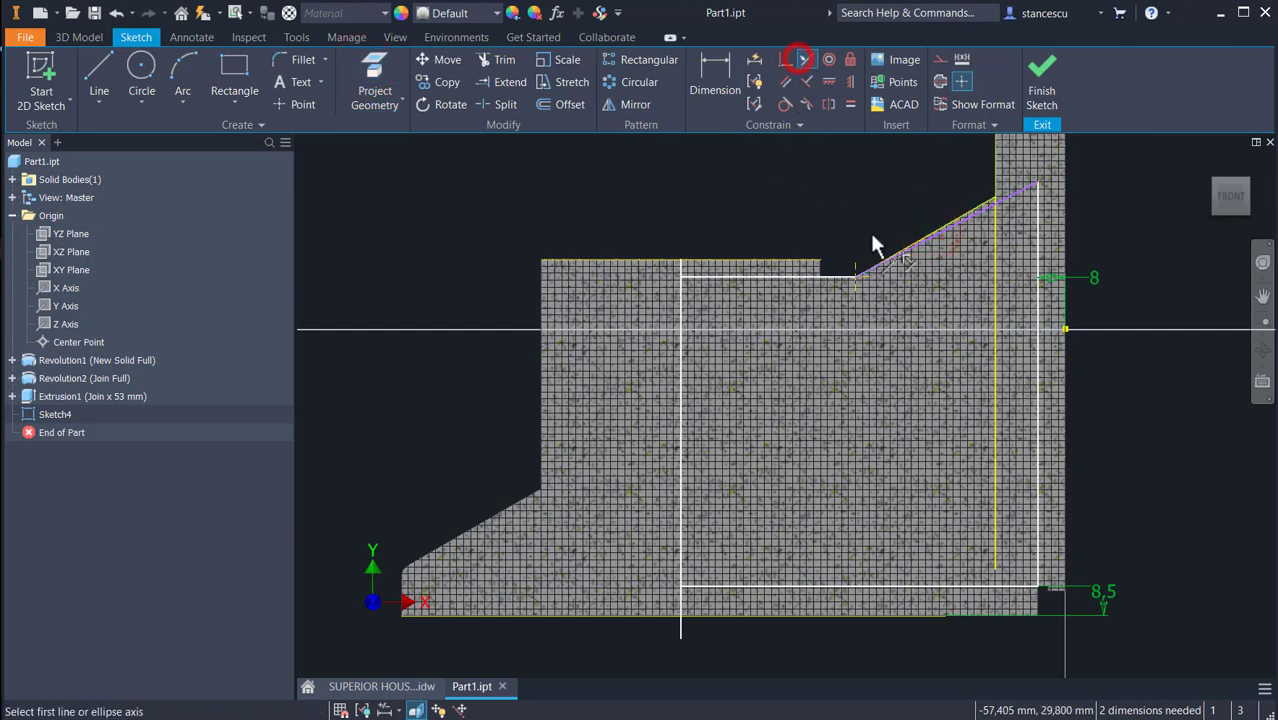
{"action": "left_click", "coordinate": [933, 240]}
{"action": "left_click", "coordinate": [947, 220]}
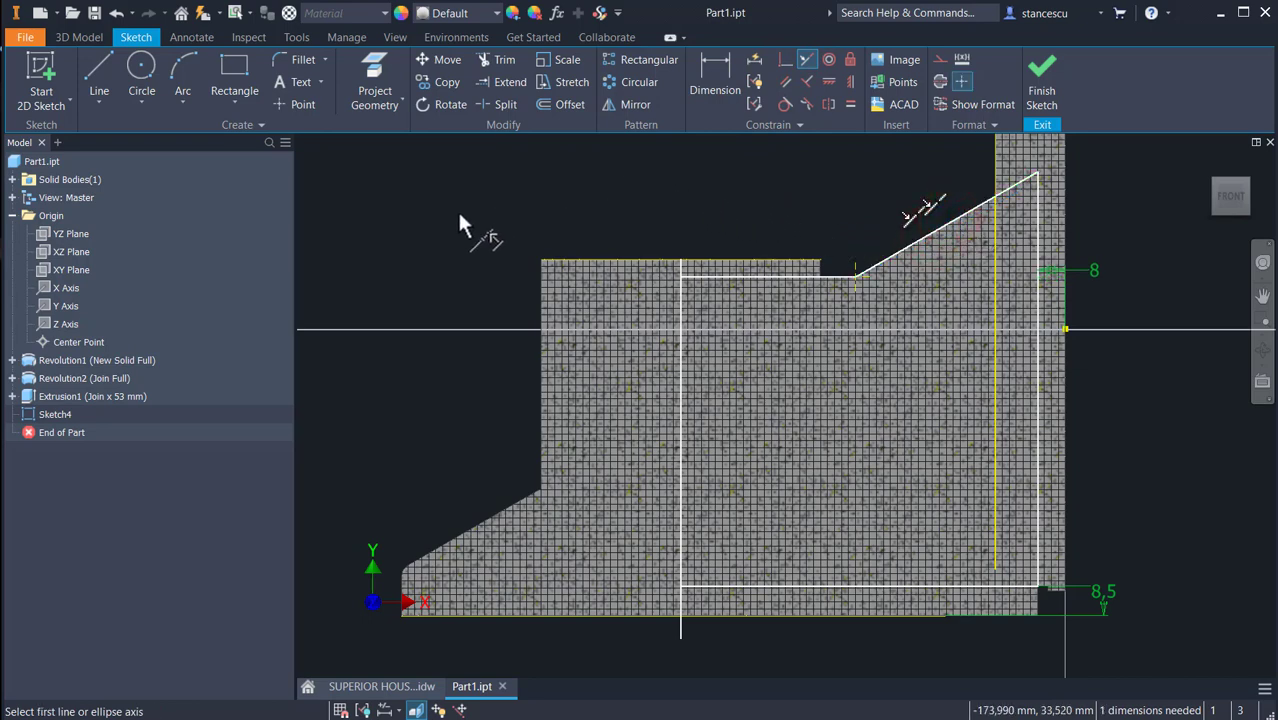
{"action": "key", "text": "Escape"}
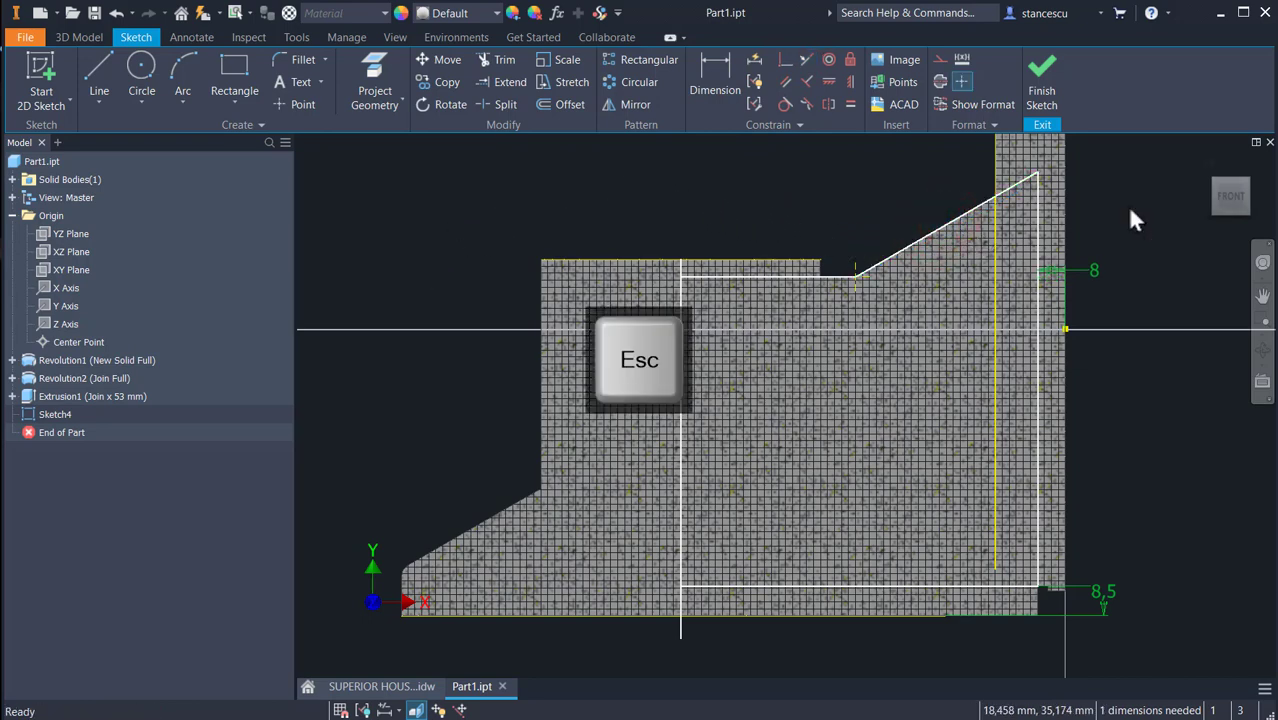
Finish the sketch and extrude the profile symmetrically 55 mm, joined to the body
{"action": "left_click", "coordinate": [1042, 92]}
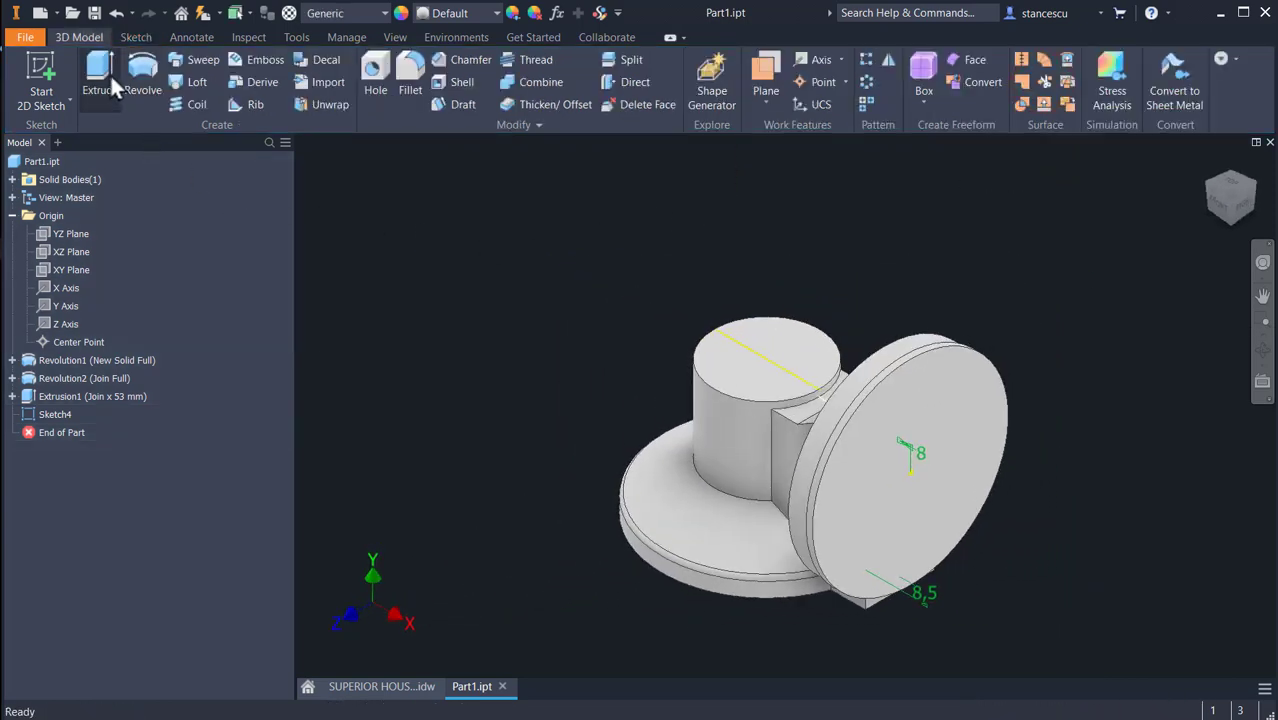
{"action": "left_click", "coordinate": [110, 80]}
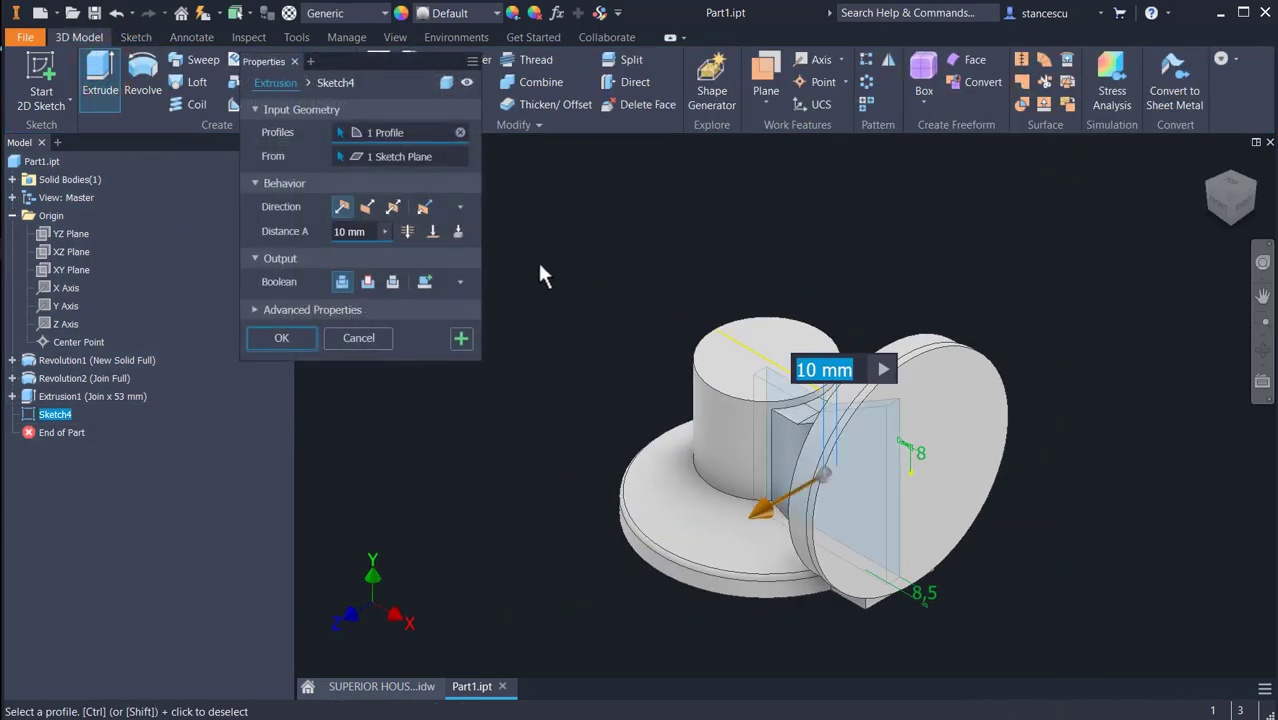
{"action": "left_click", "coordinate": [392, 206]}
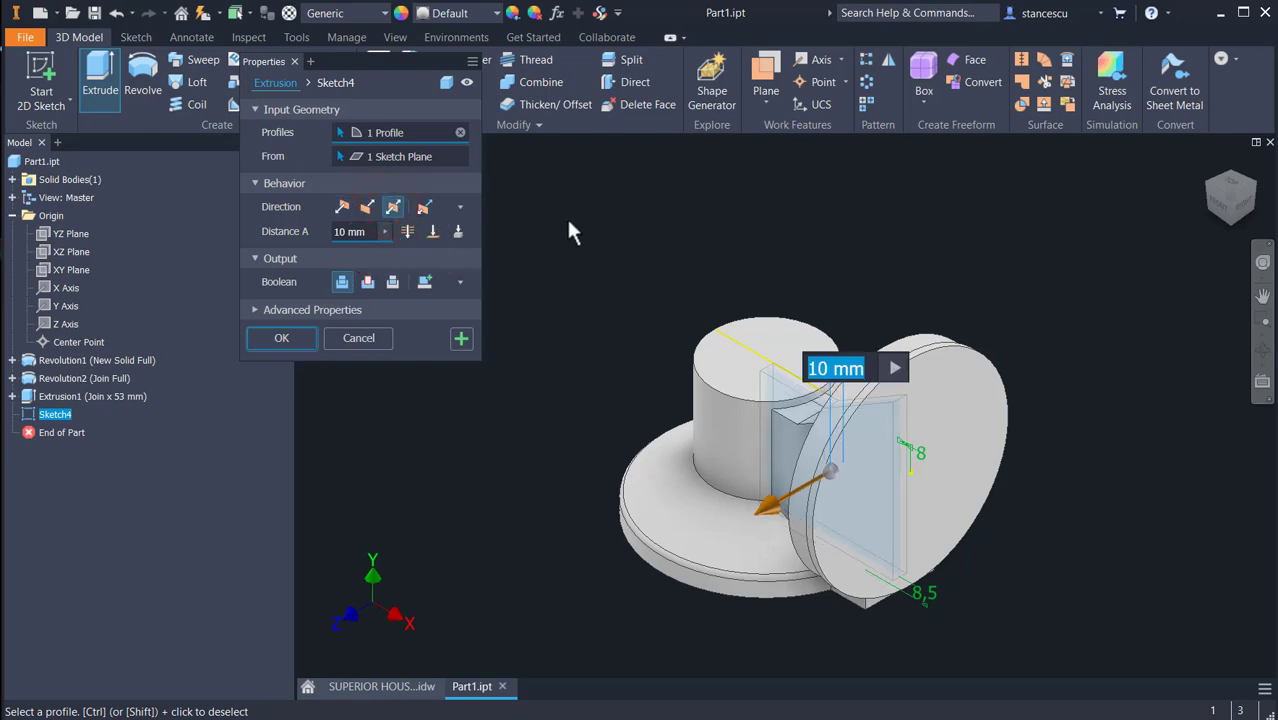
{"action": "type", "text": "55"}
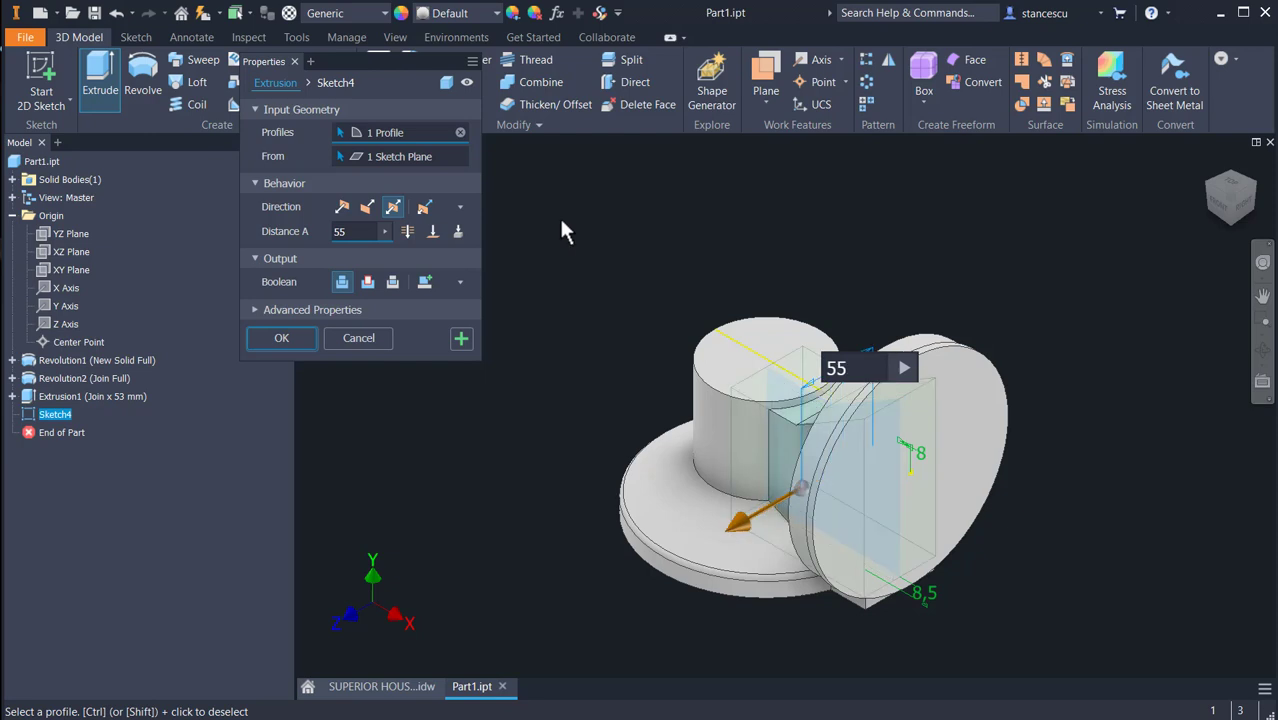
{"action": "left_click", "coordinate": [285, 338]}
{"action": "middle_click_drag", "start_coordinate": [508, 456], "coordinate": [535, 440], "text": "shift"}
{"action": "scroll", "coordinate": [807, 604], "scroll_direction": "up", "scroll_amount": 5}
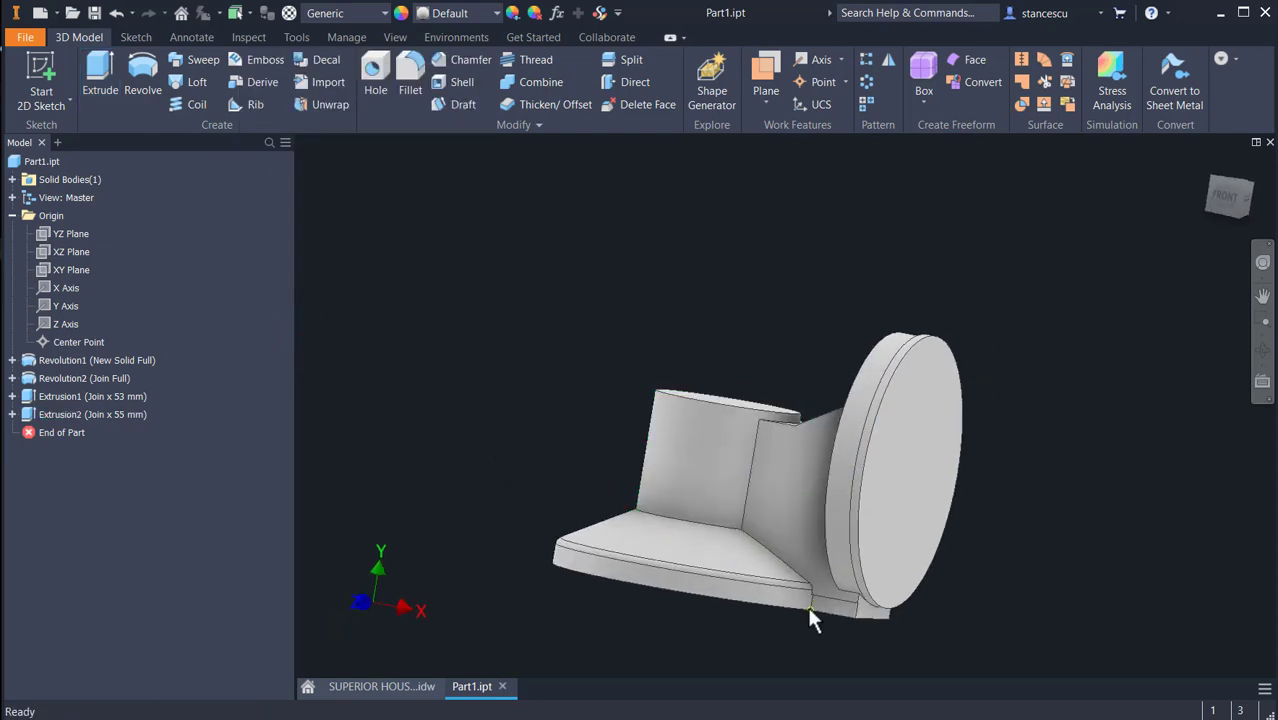
{"action": "scroll", "coordinate": [865, 618], "scroll_direction": "up", "scroll_amount": 3}
{"action": "middle_click_drag", "start_coordinate": [885, 540], "coordinate": [880, 580], "text": "shift"}
{"action": "key", "text": "F6"}
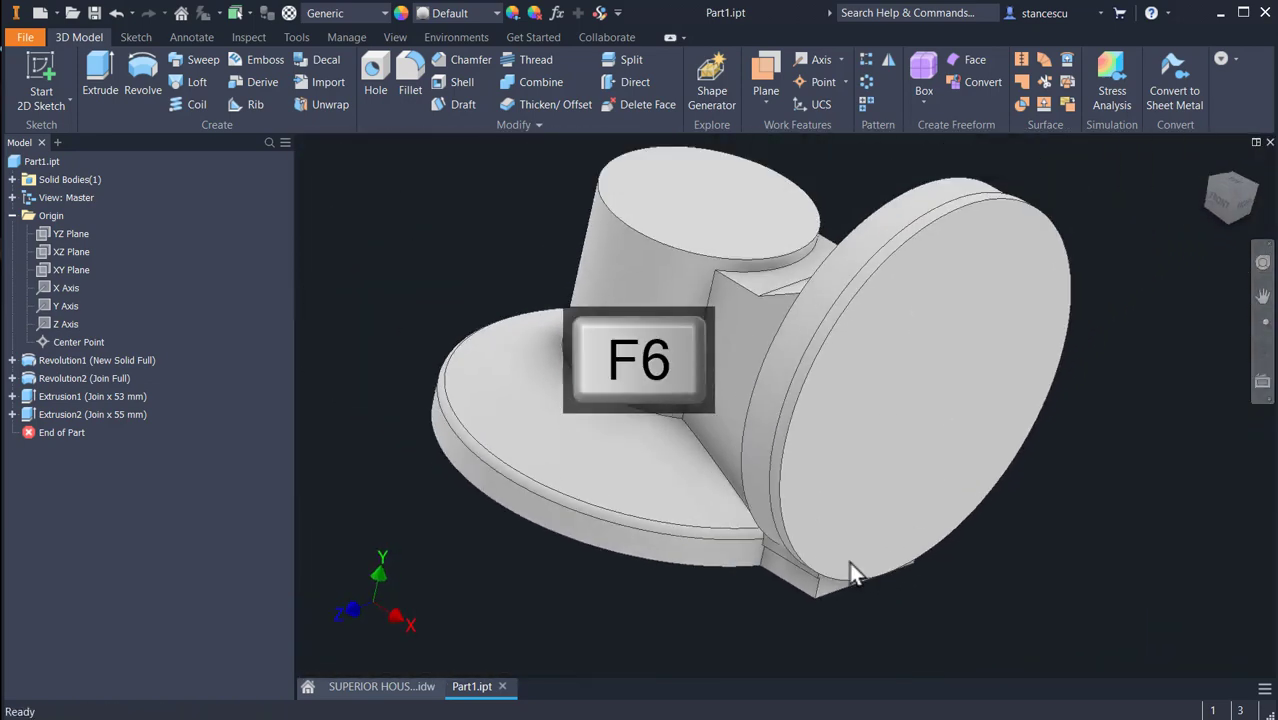
Switch to the superior housing drawing and examine the mounting lug dimensions in section F-F and the half plan view
{"action": "left_click", "coordinate": [388, 687]}
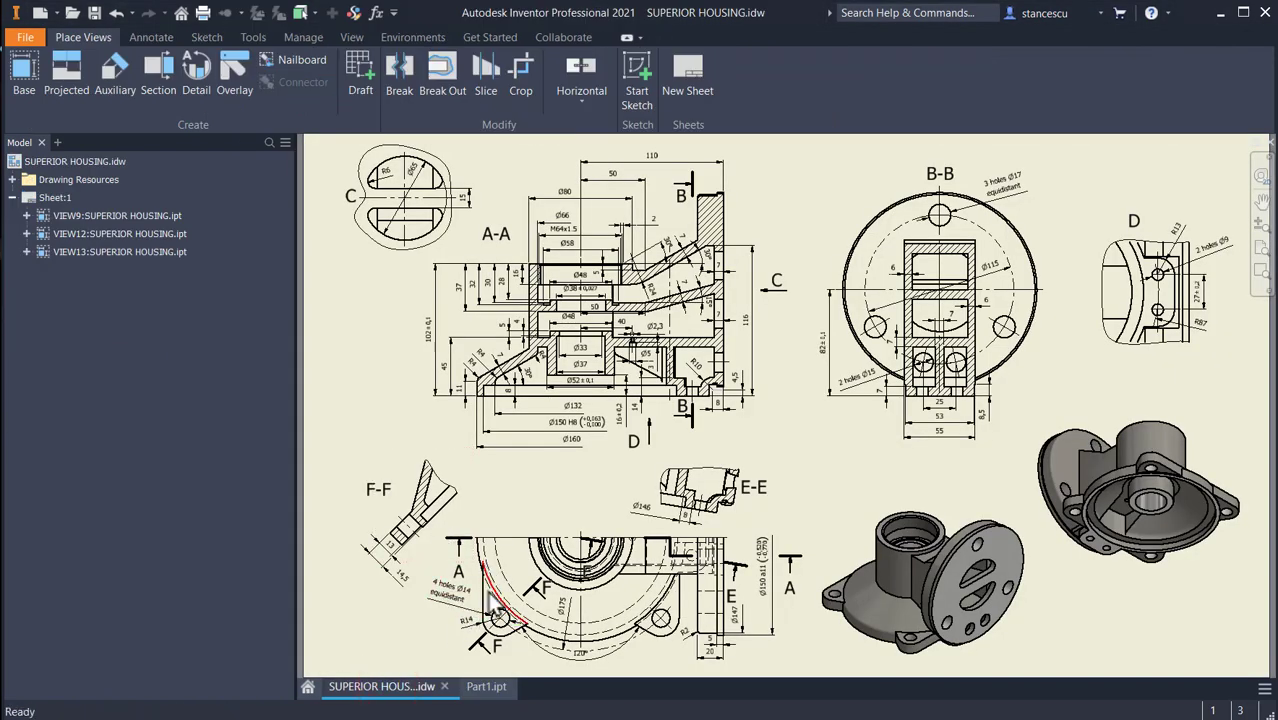
{"action": "middle_click_drag", "start_coordinate": [475, 640], "coordinate": [522, 508]}
{"action": "scroll", "coordinate": [530, 497], "scroll_direction": "down", "scroll_amount": 3}
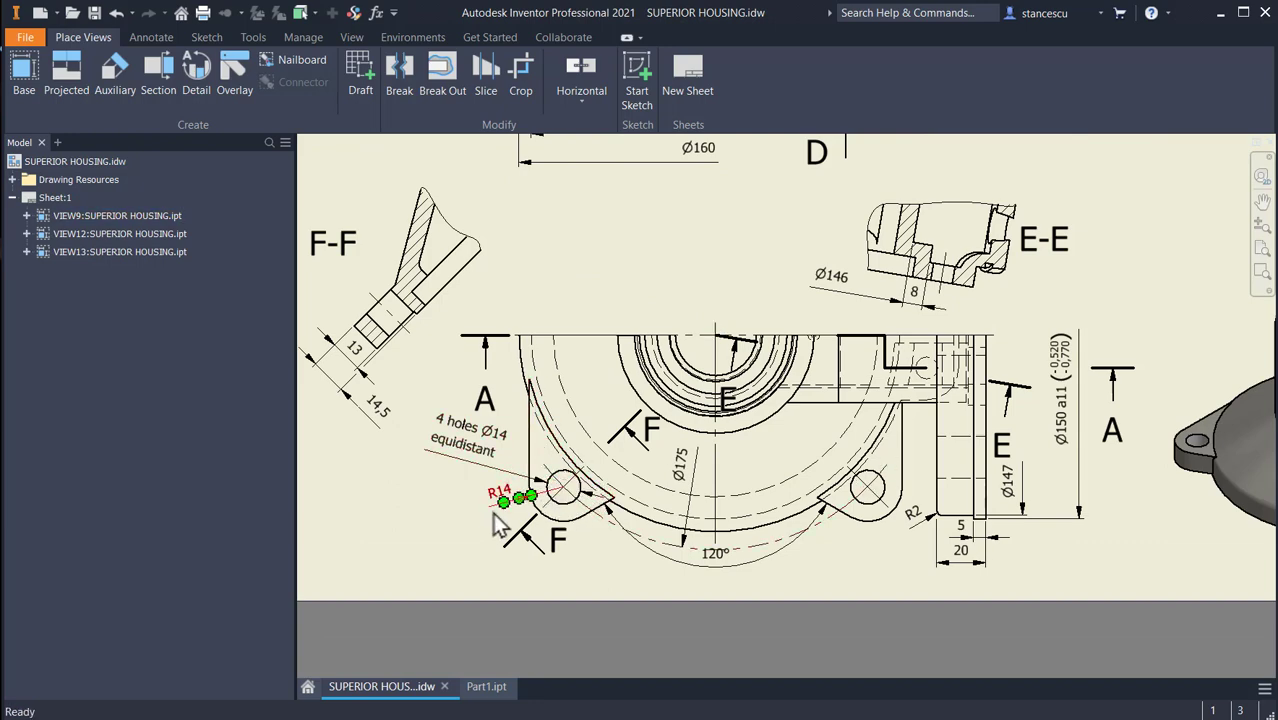
{"action": "middle_click_drag", "start_coordinate": [402, 330], "coordinate": [505, 404]}
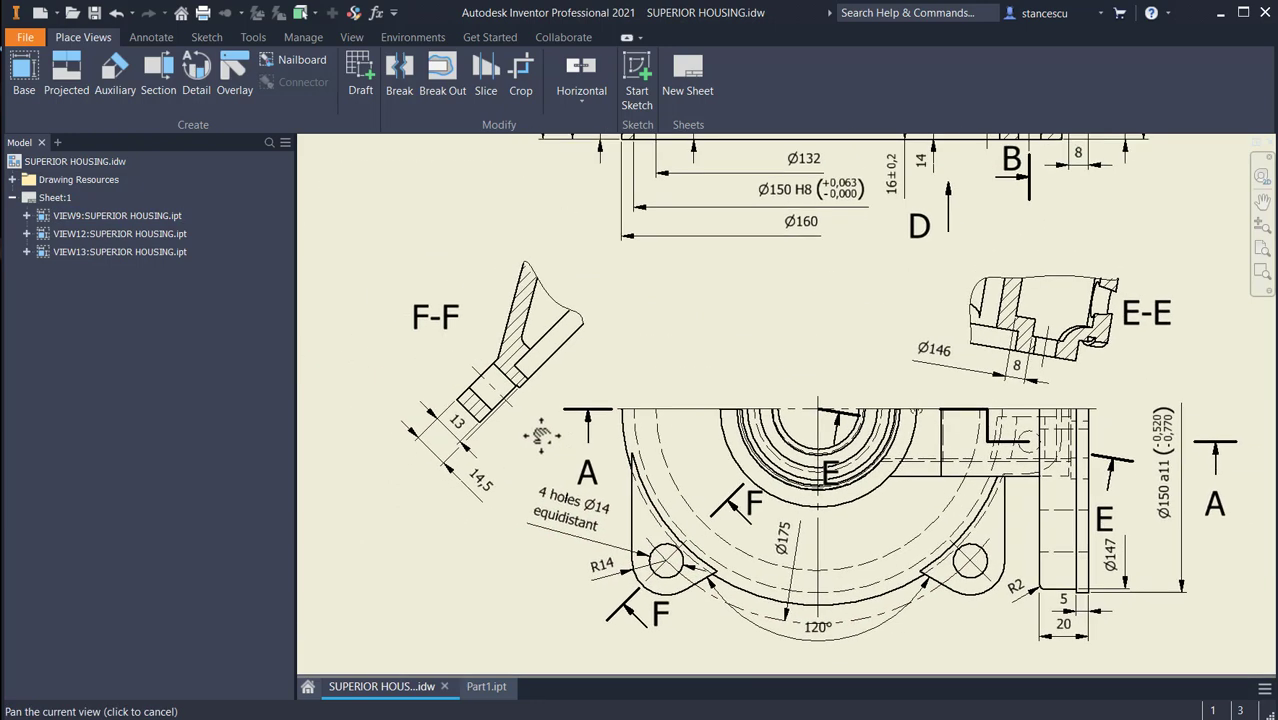
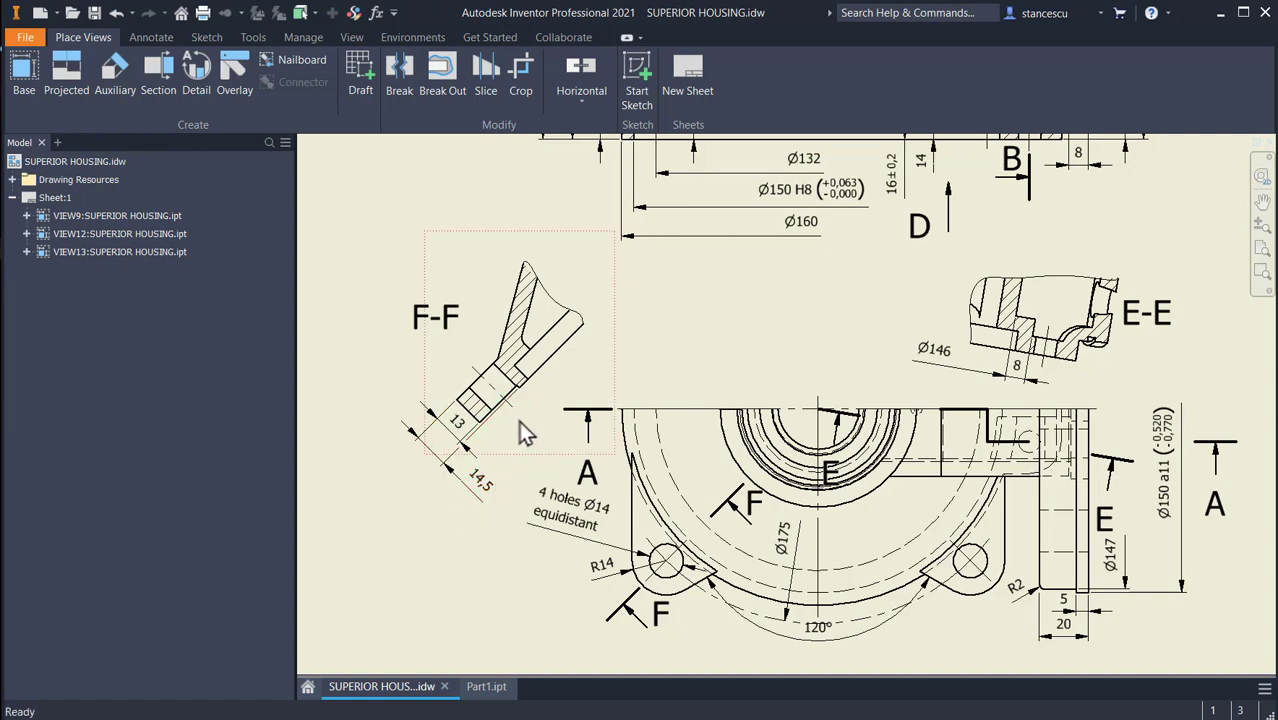
{"action": "scroll", "coordinate": [515, 420], "scroll_direction": "up", "scroll_amount": 3}
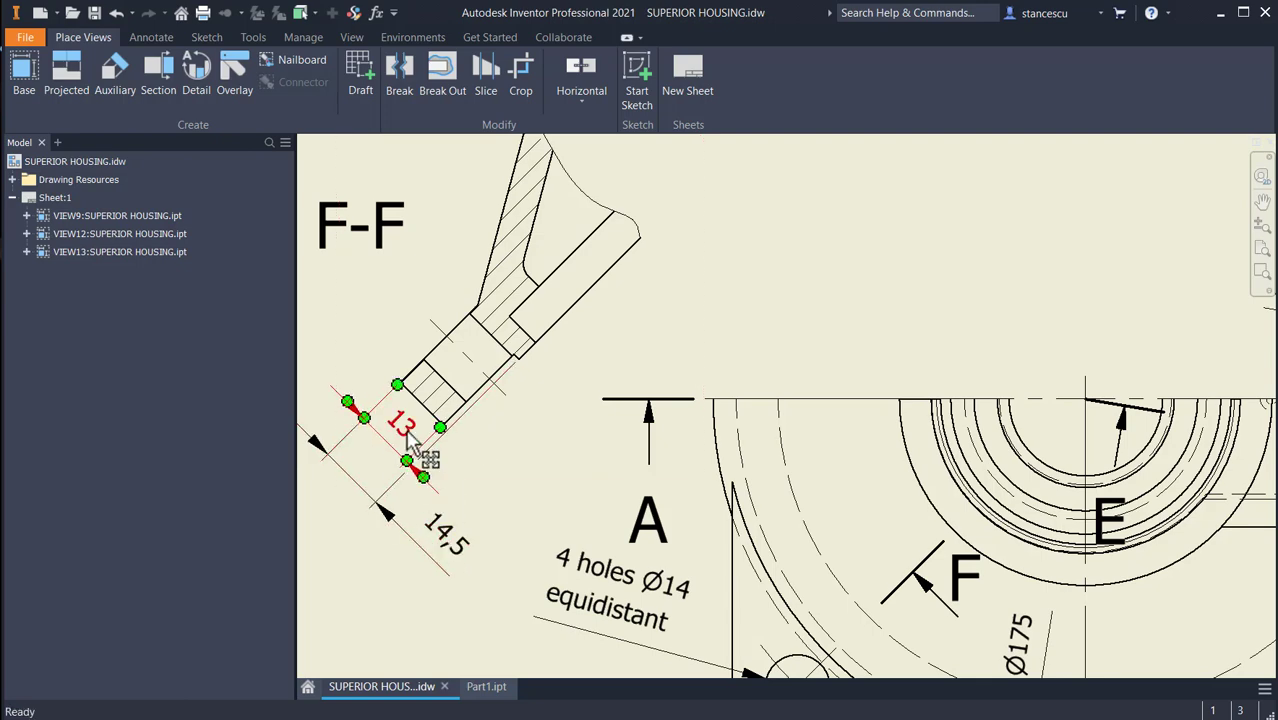
{"action": "scroll", "coordinate": [529, 428], "scroll_direction": "down", "scroll_amount": 2}
{"action": "scroll", "coordinate": [540, 460], "scroll_direction": "down", "scroll_amount": 2}
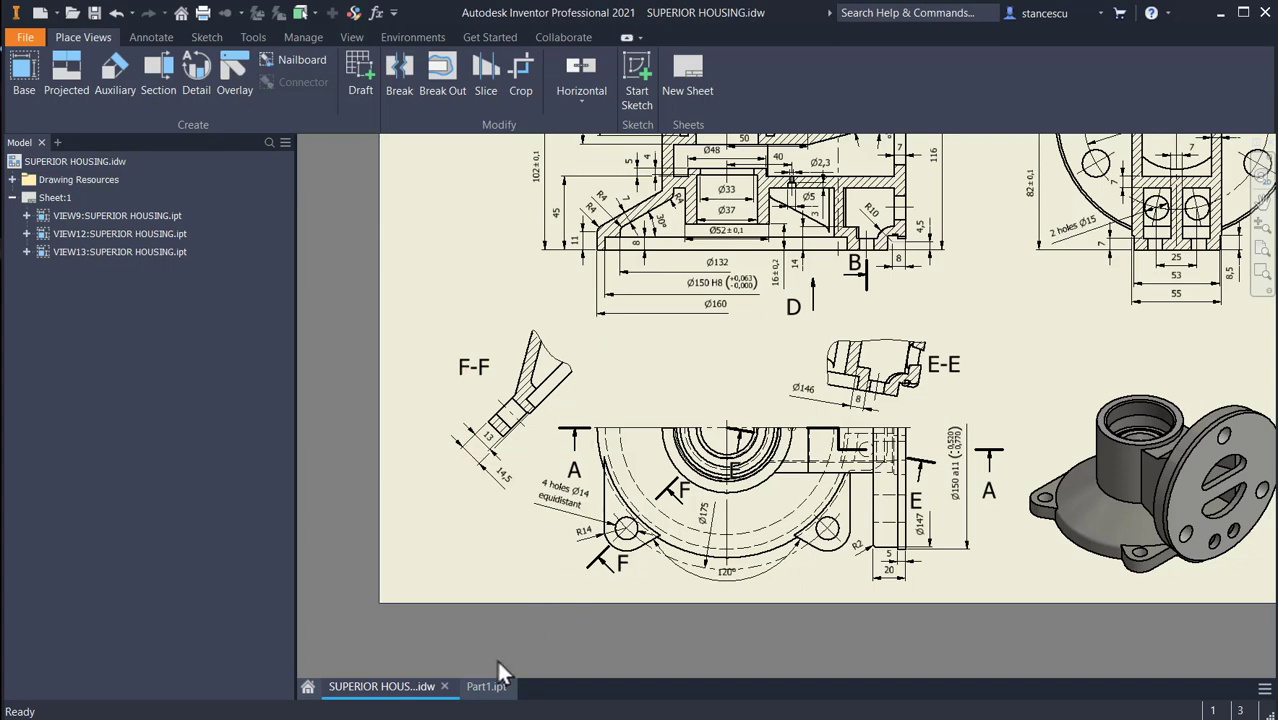
Return to the part and create a work plane offset from the base's underside by -14.5+13 mm
{"action": "left_click", "coordinate": [503, 693]}
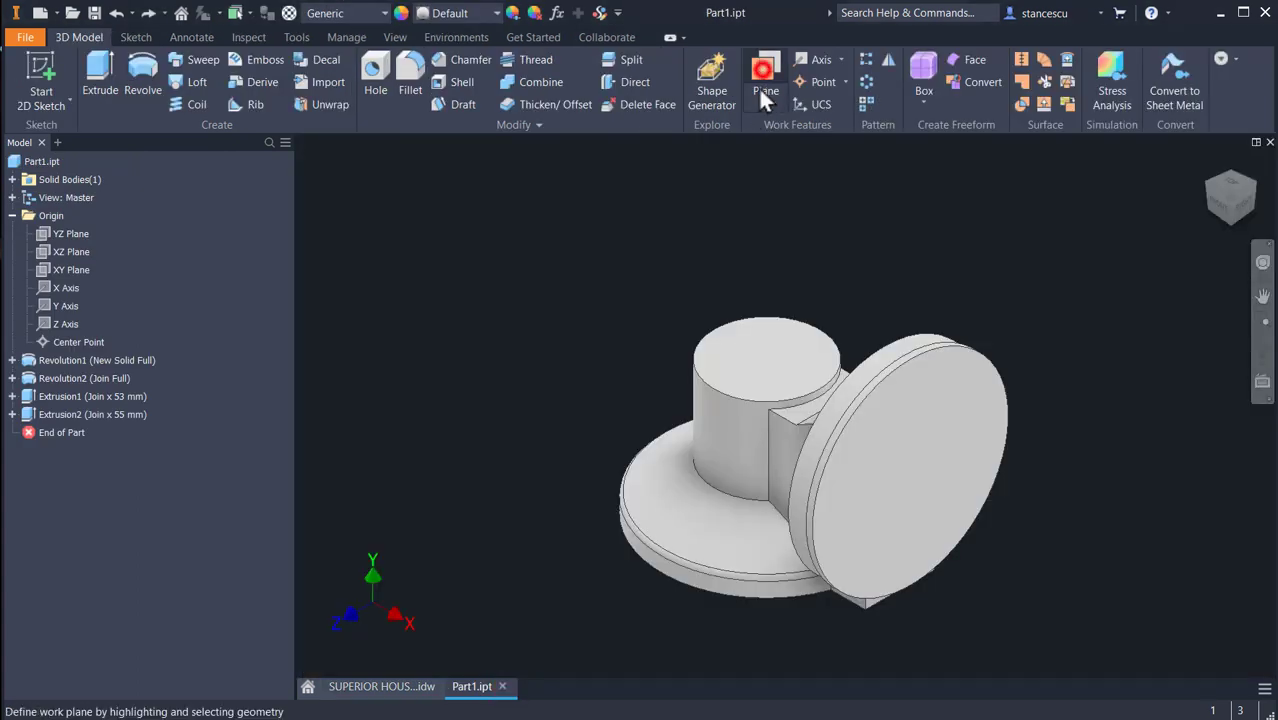
{"action": "middle_click_drag", "start_coordinate": [515, 458], "coordinate": [530, 362], "text": "shift"}
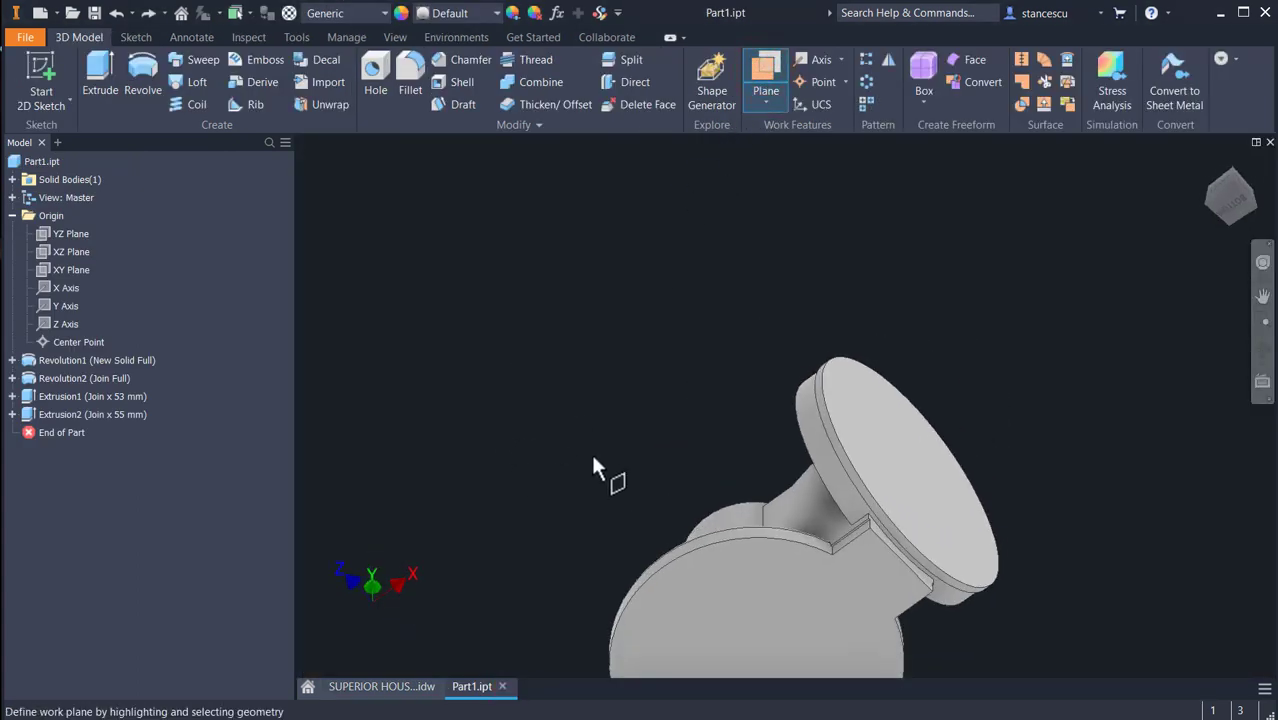
{"action": "left_click", "coordinate": [713, 600]}
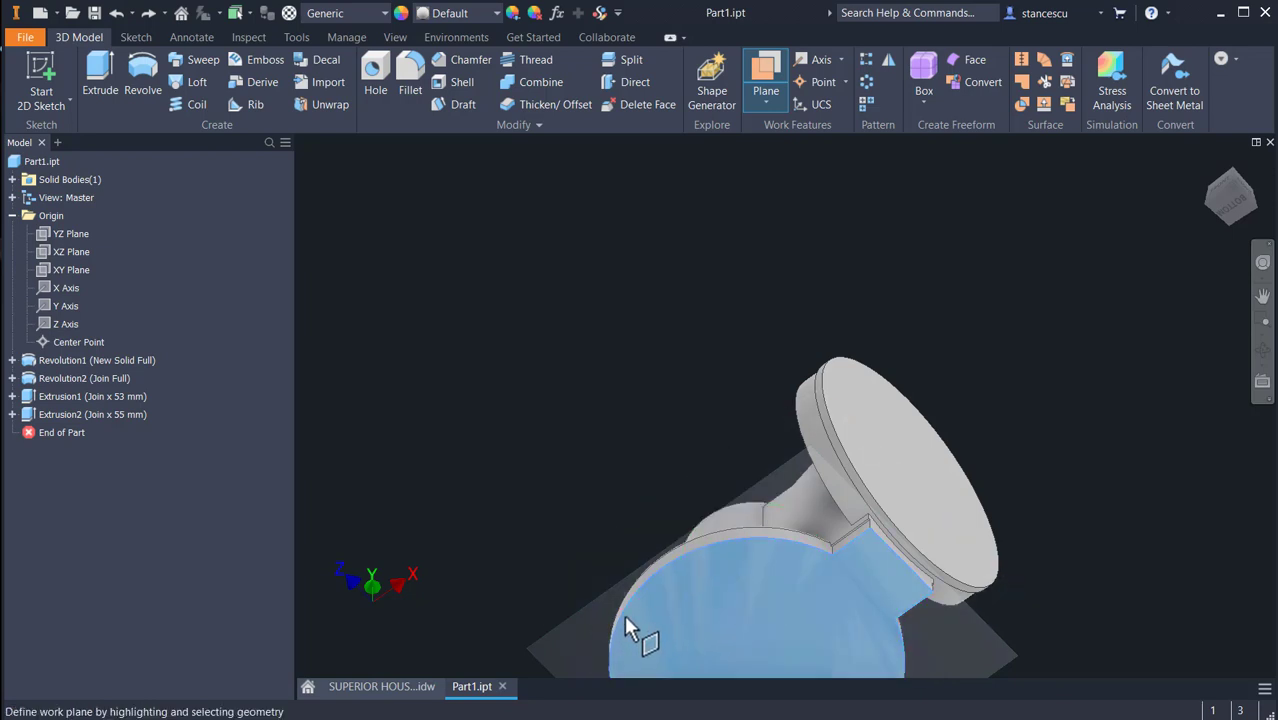
{"action": "middle_click_drag", "start_coordinate": [628, 612], "coordinate": [633, 533]}
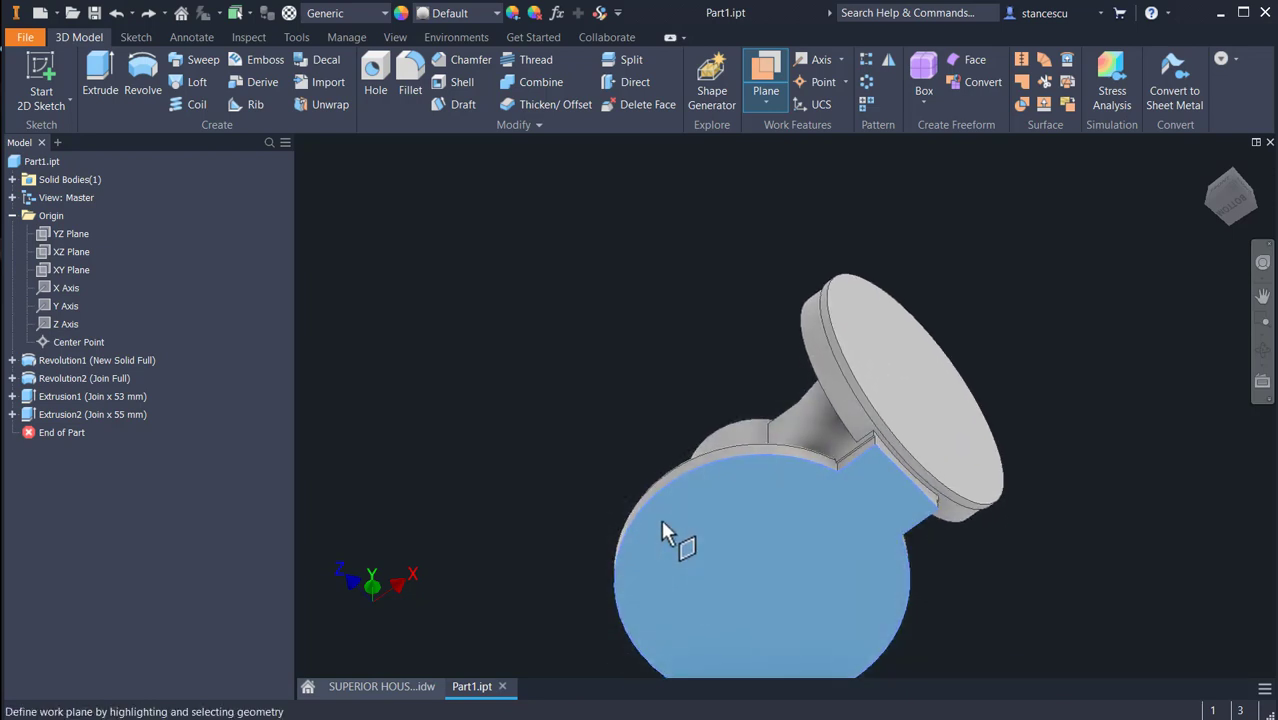
{"action": "left_click_drag", "start_coordinate": [658, 530], "coordinate": [666, 448]}
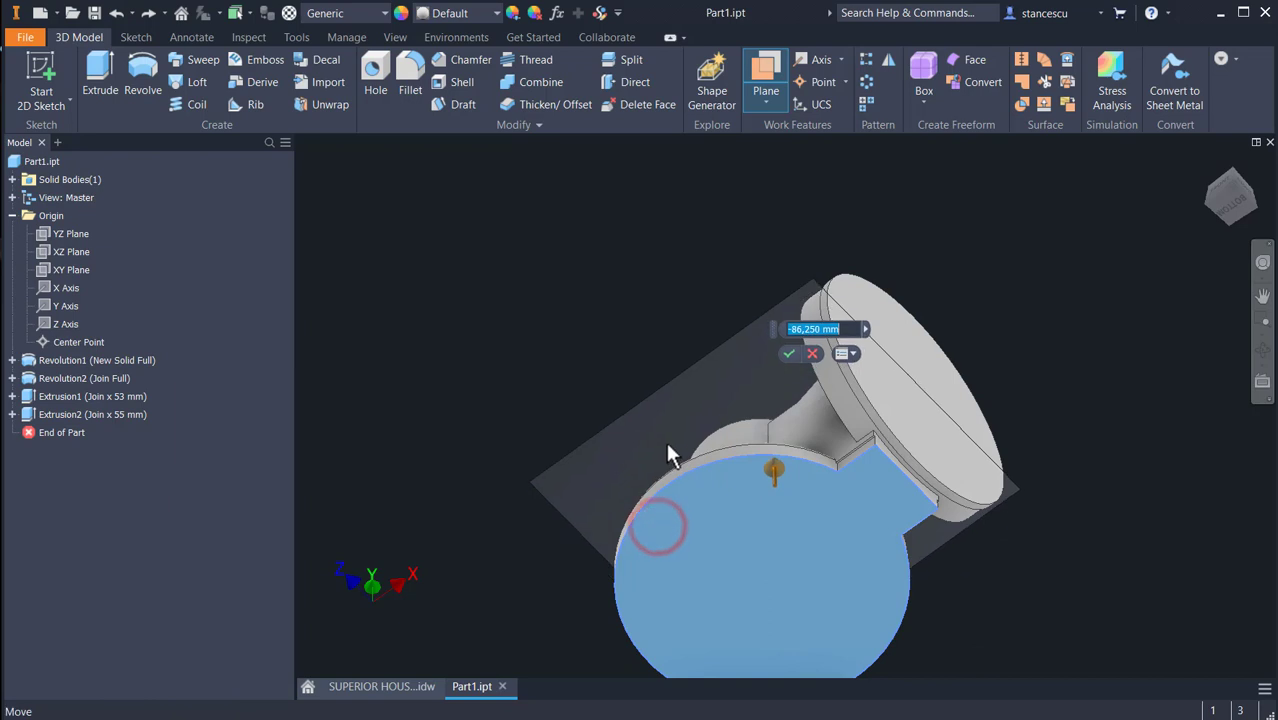
{"action": "type", "text": "-14"}
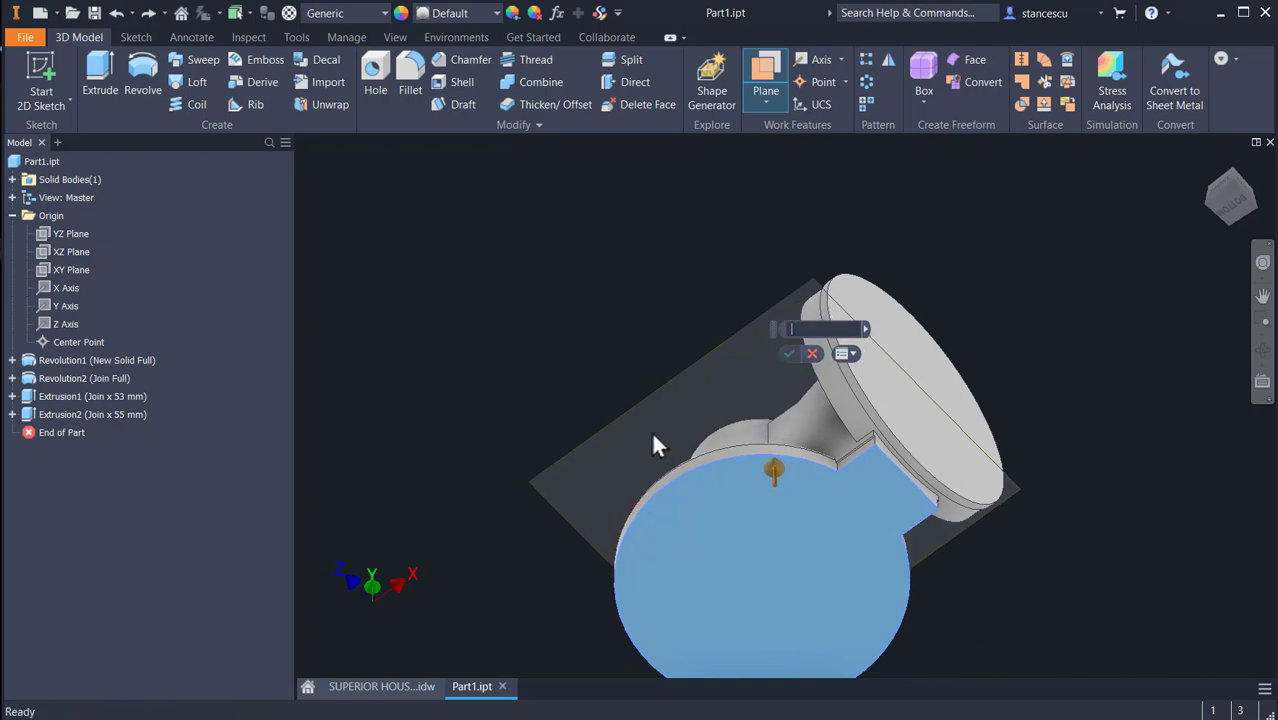
{"action": "type", "text": ".5"}
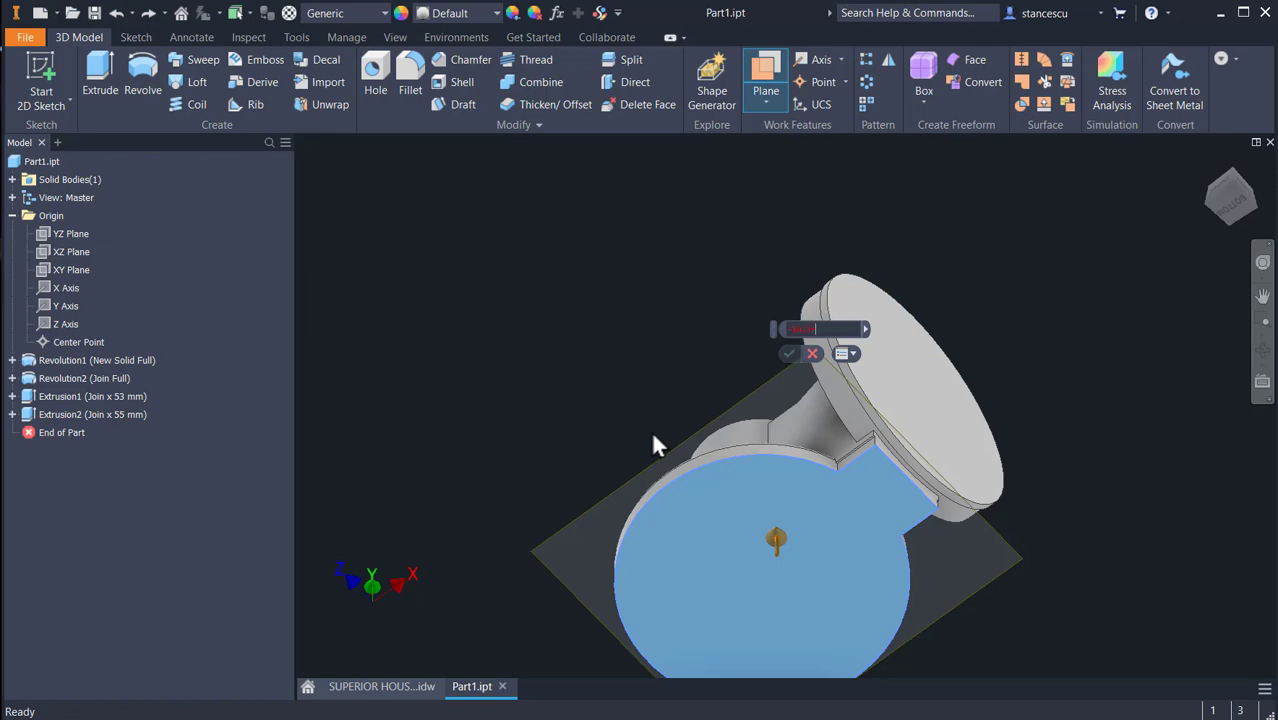
{"action": "type", "text": "+13"}
{"action": "key", "text": "Return"}
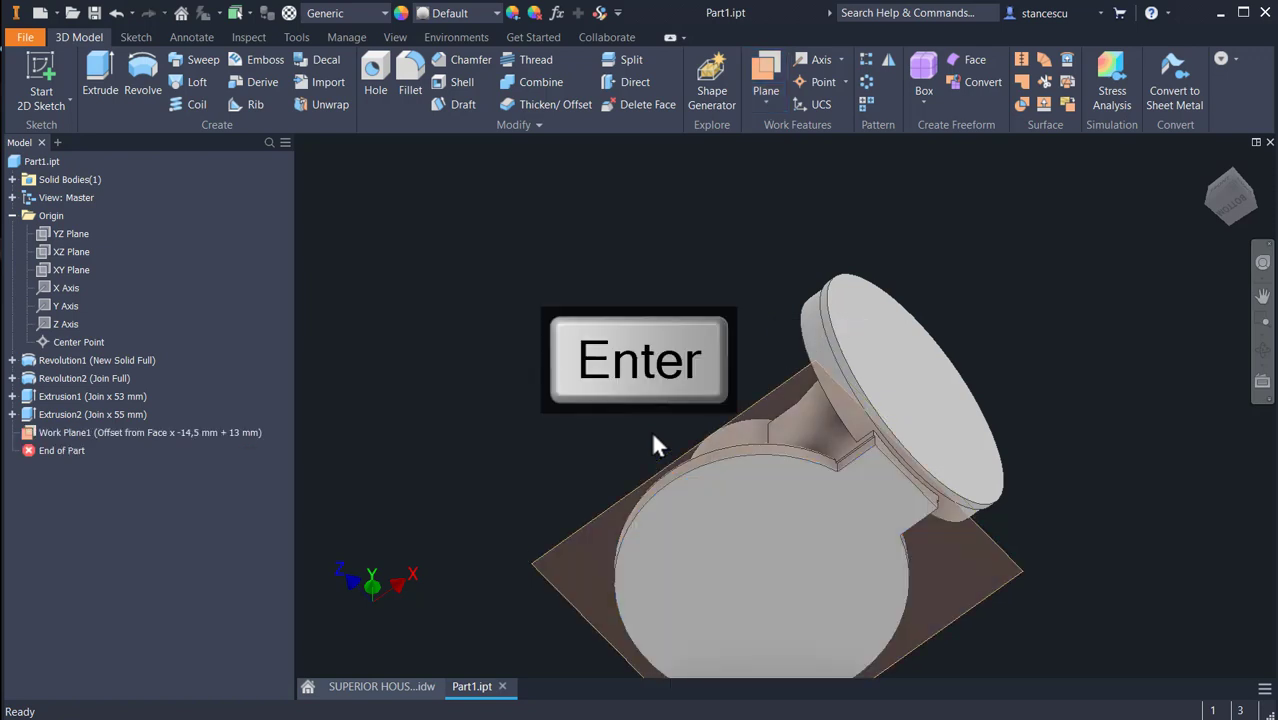
Start a sketch on the new offset work plane and slice the model's graphics at the sketch plane
{"action": "middle_click_drag", "start_coordinate": [725, 443], "coordinate": [679, 551], "text": "shift"}
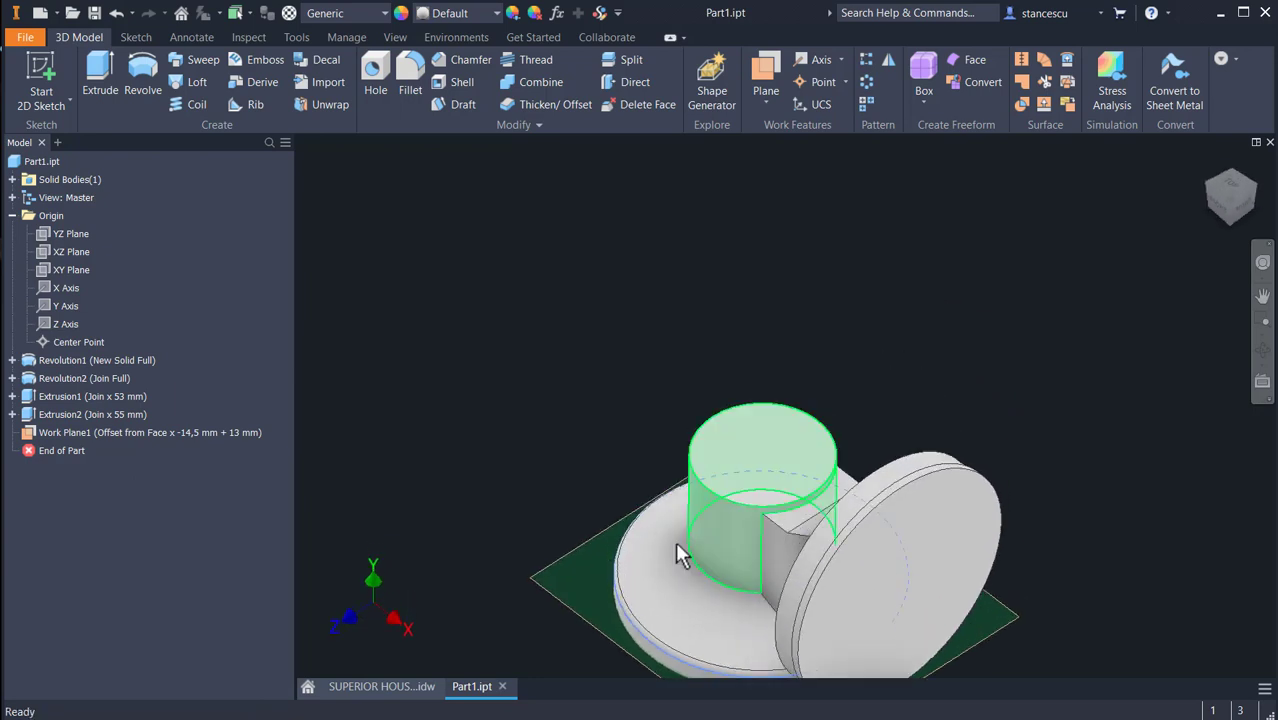
{"action": "left_click", "coordinate": [583, 610]}
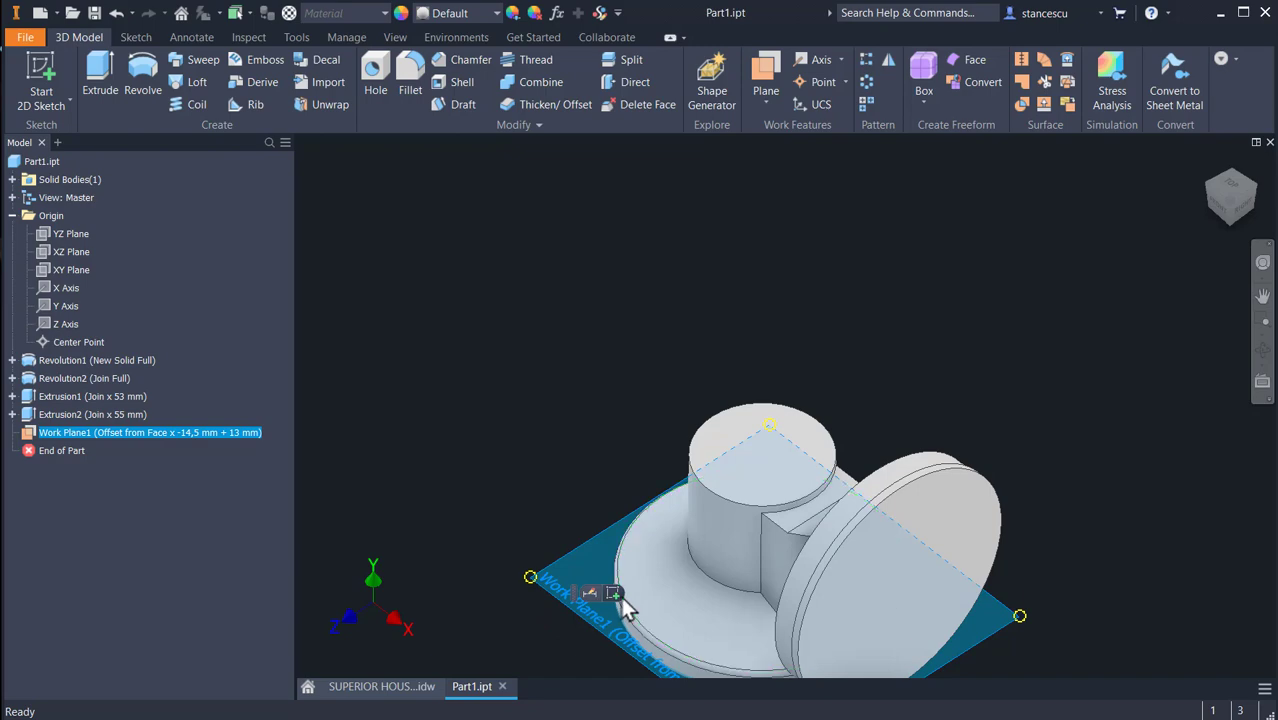
{"action": "left_click", "coordinate": [619, 596]}
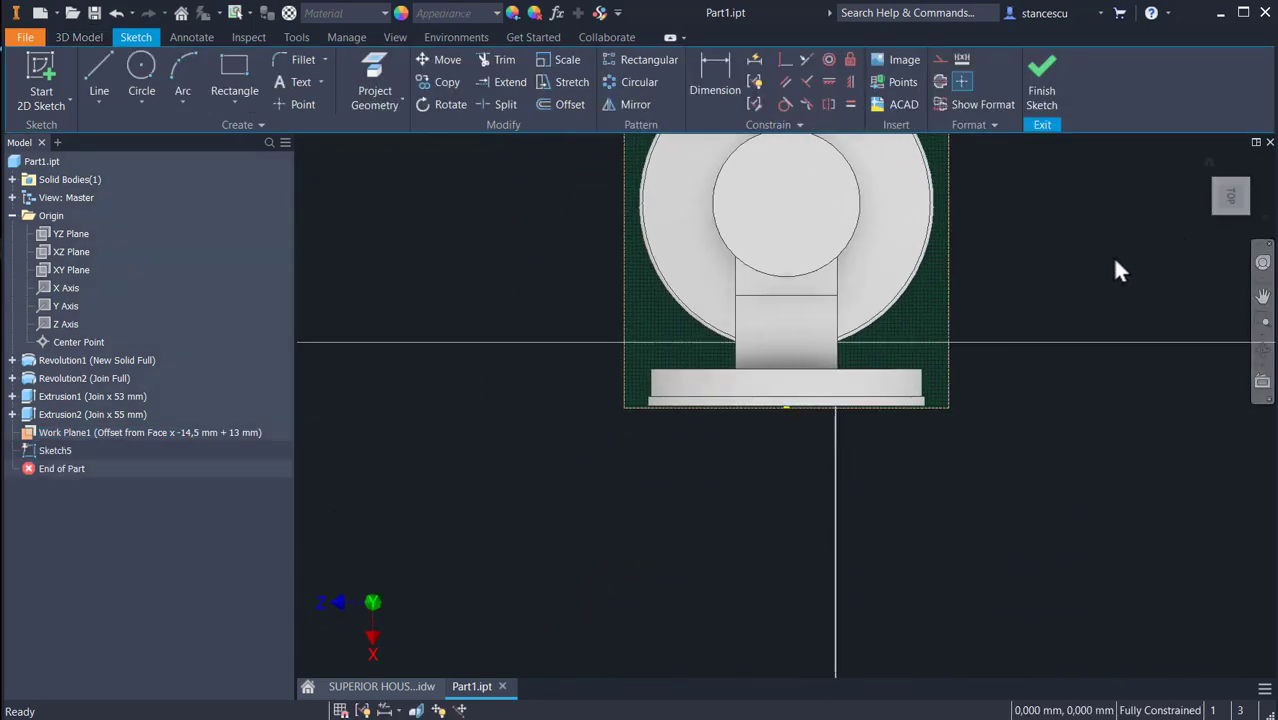
{"action": "left_click", "coordinate": [1245, 169]}
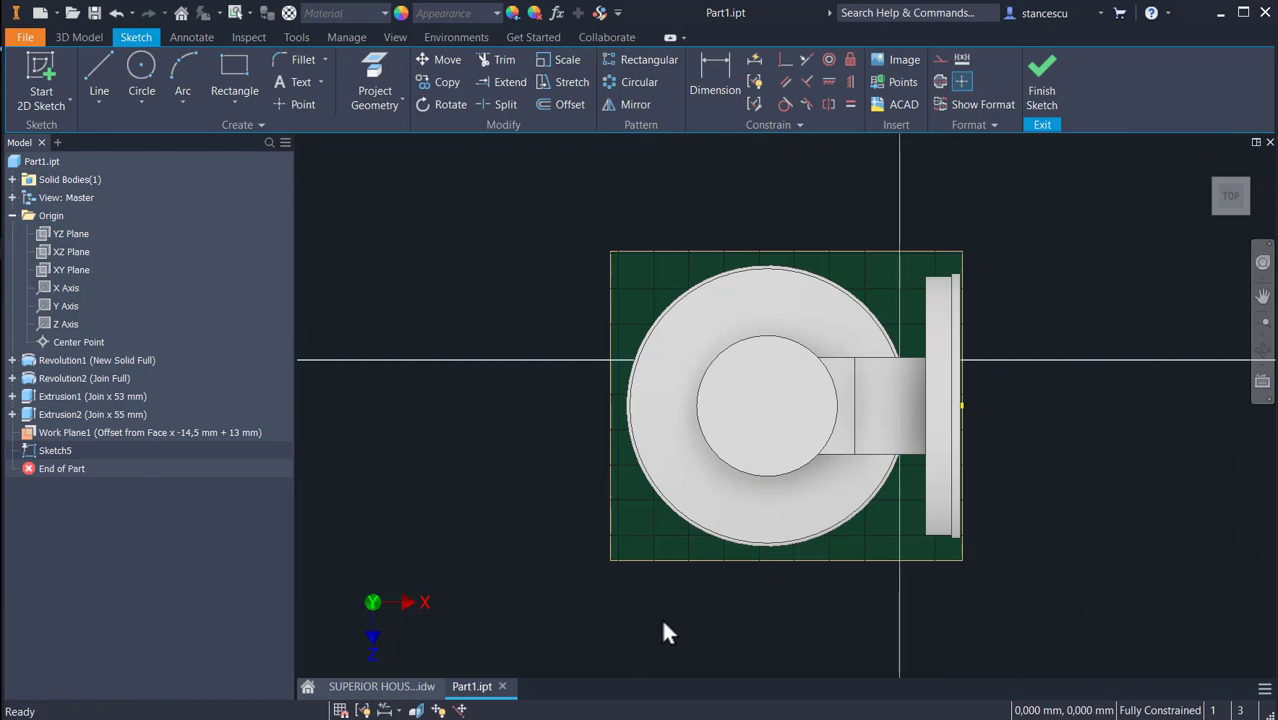
{"action": "key", "text": "F7"}
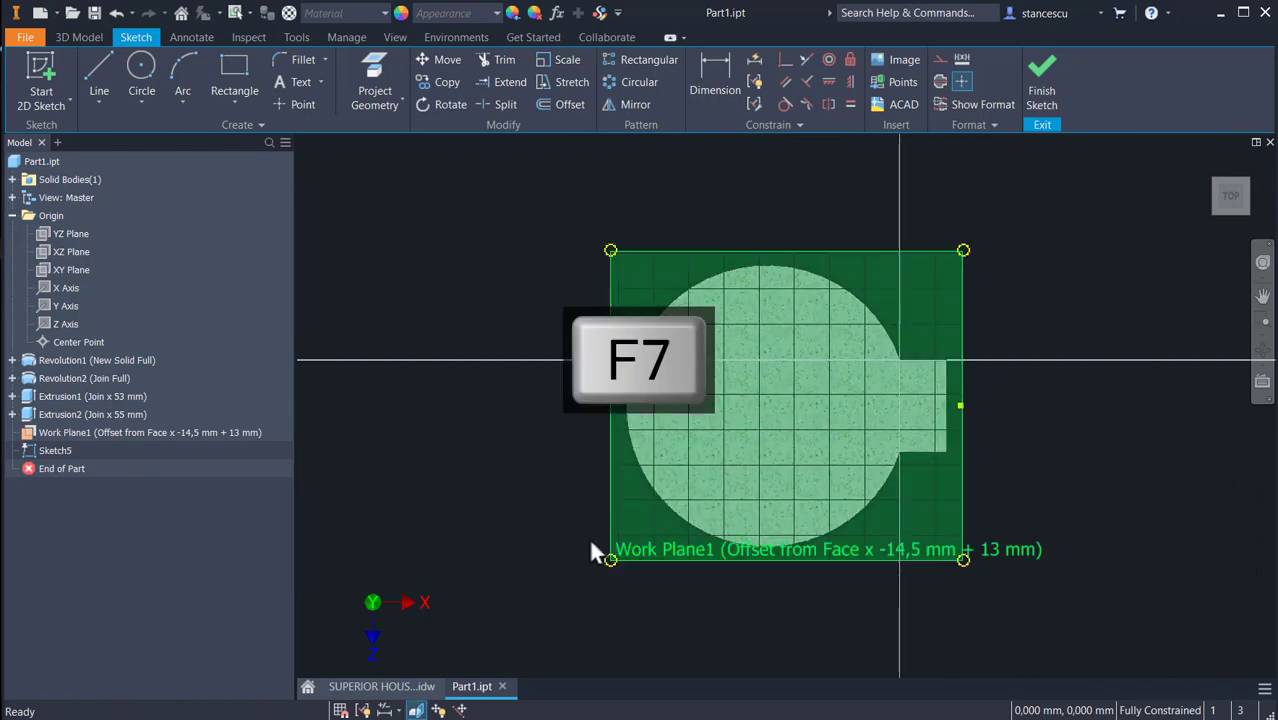
Sketch an open mounting lug outline over the round base's edge: a vertical line, a tangent arc, and a slanted tangent line
{"action": "left_click", "coordinate": [97, 70]}
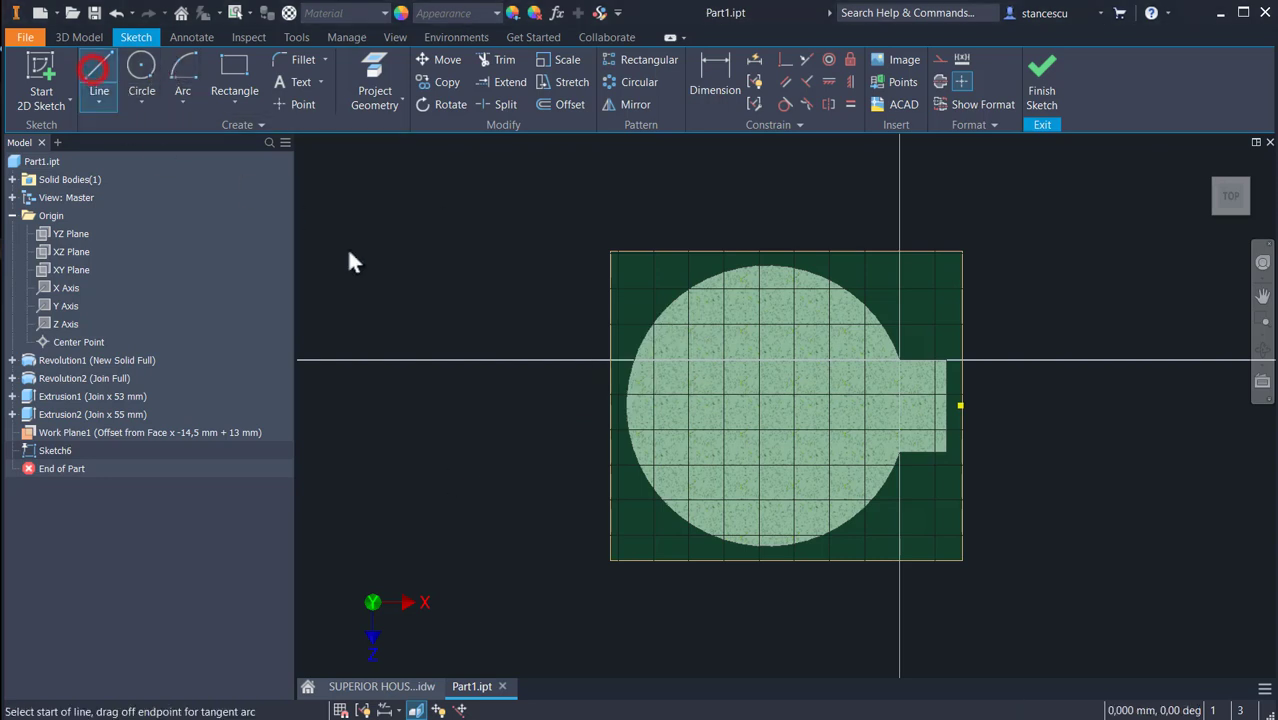
{"action": "left_click", "coordinate": [644, 381]}
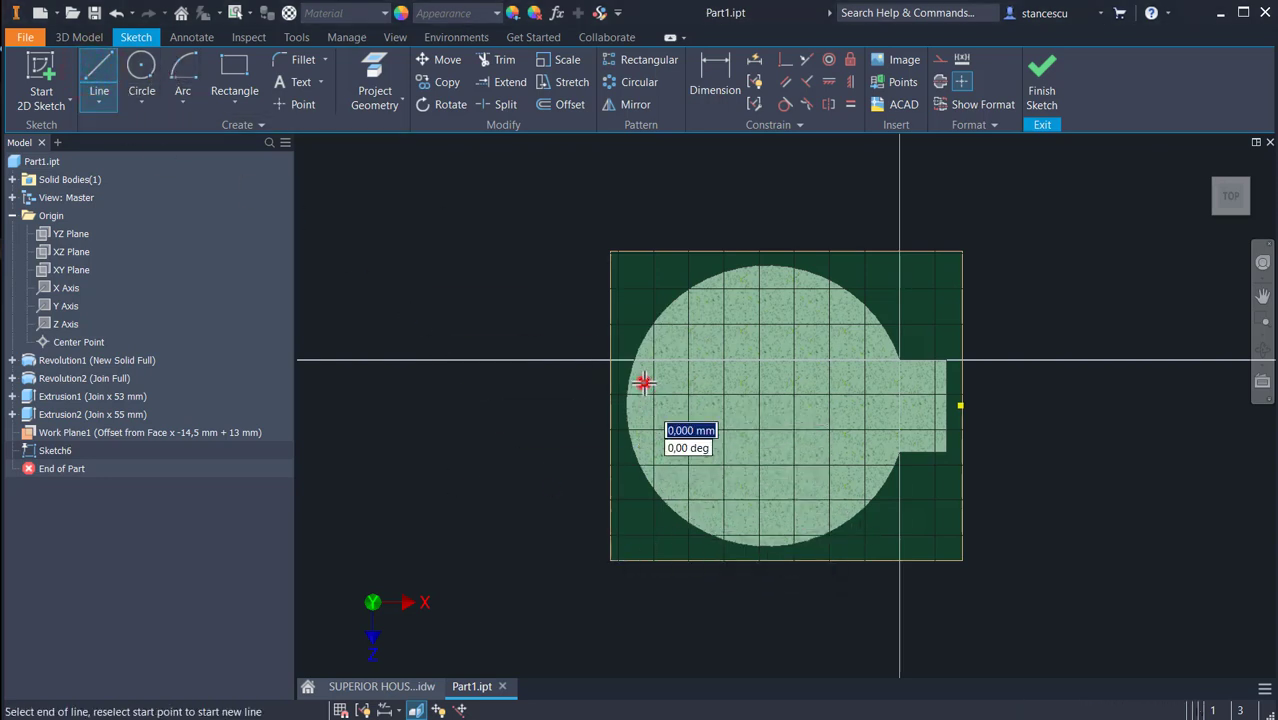
{"action": "left_click", "coordinate": [640, 497]}
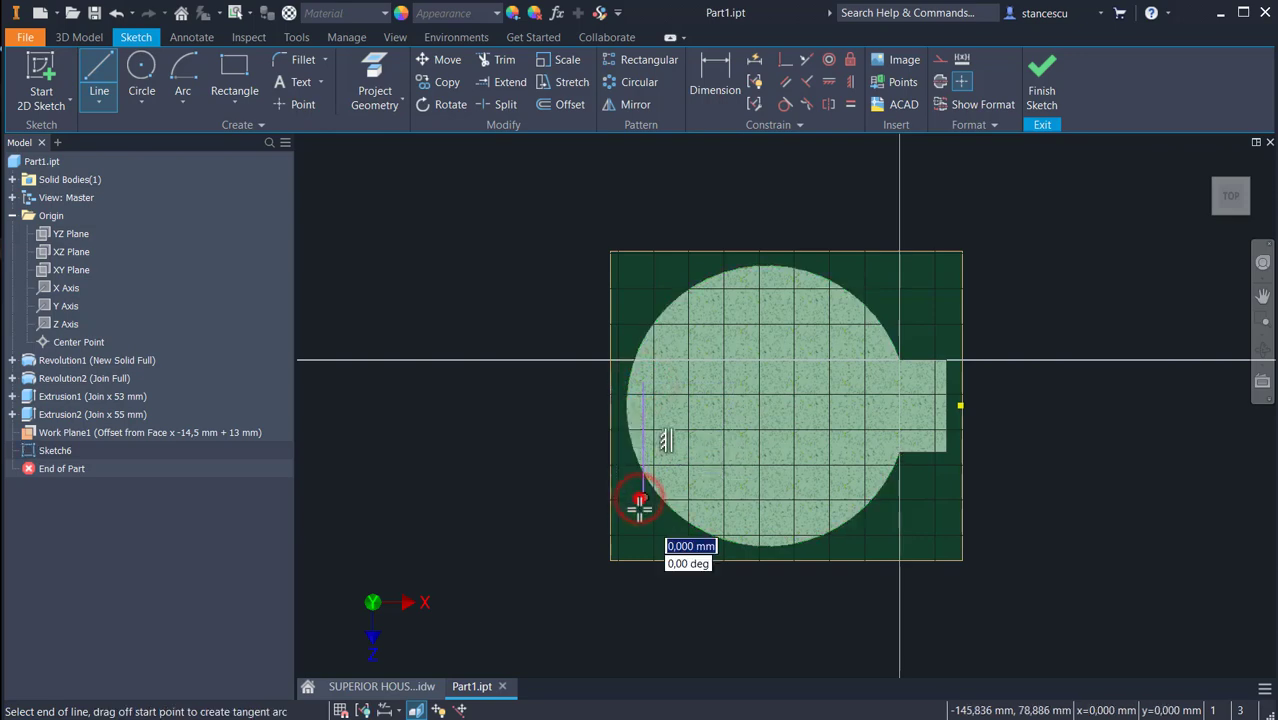
{"action": "left_click_drag", "start_coordinate": [640, 497], "coordinate": [734, 503]}
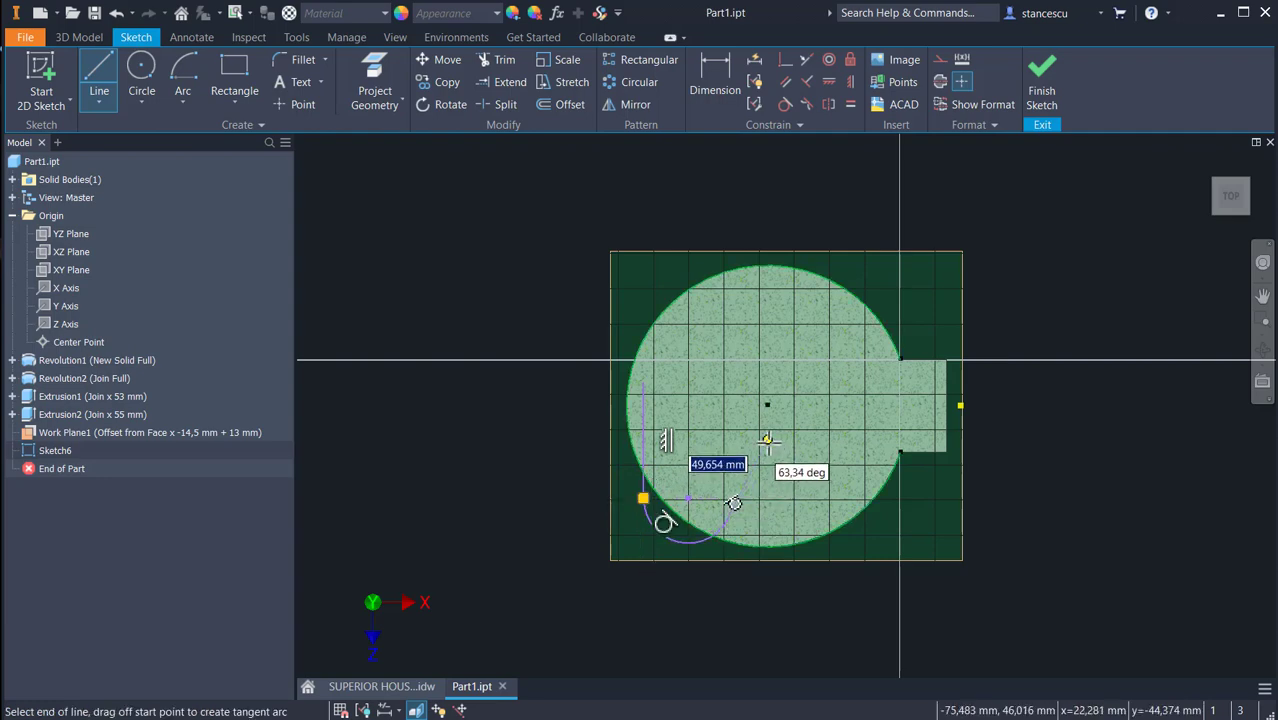
{"action": "left_click", "coordinate": [767, 440]}
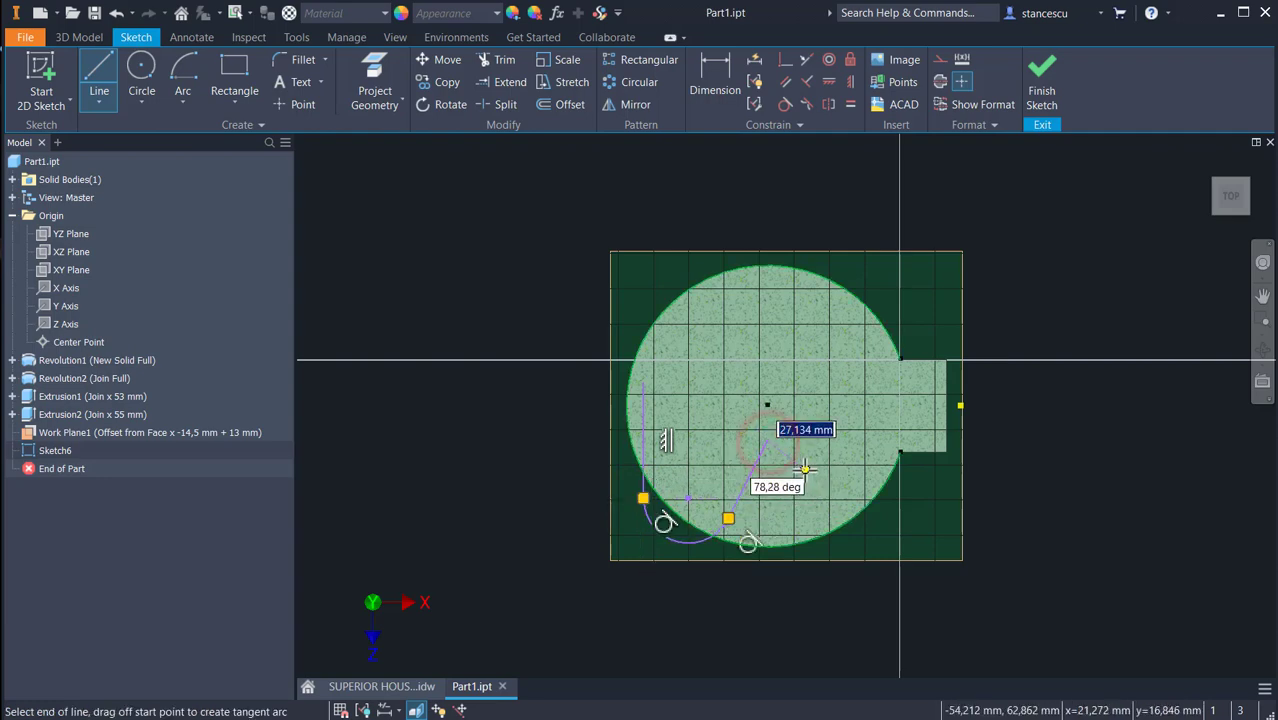
{"action": "key", "text": "Escape"}
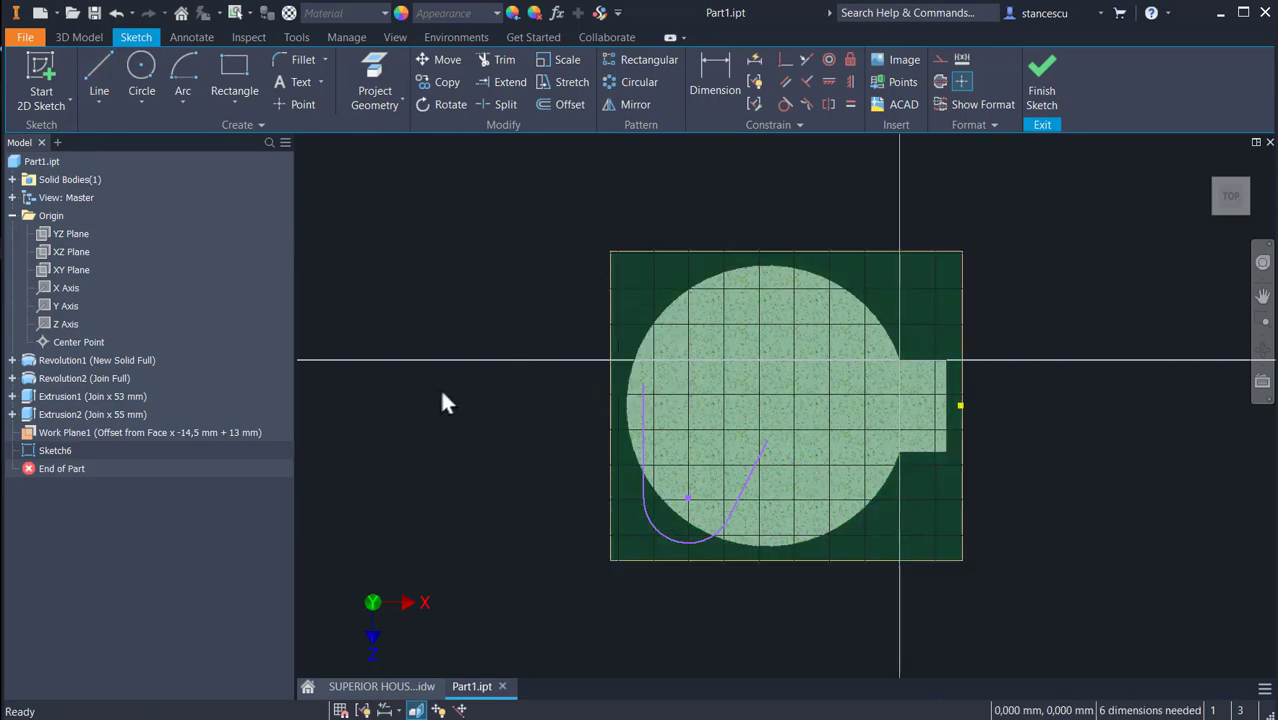
Project the base's circular outline into the sketch and convert it to construction geometry
{"action": "left_click", "coordinate": [373, 68]}
{"action": "left_click", "coordinate": [703, 282]}
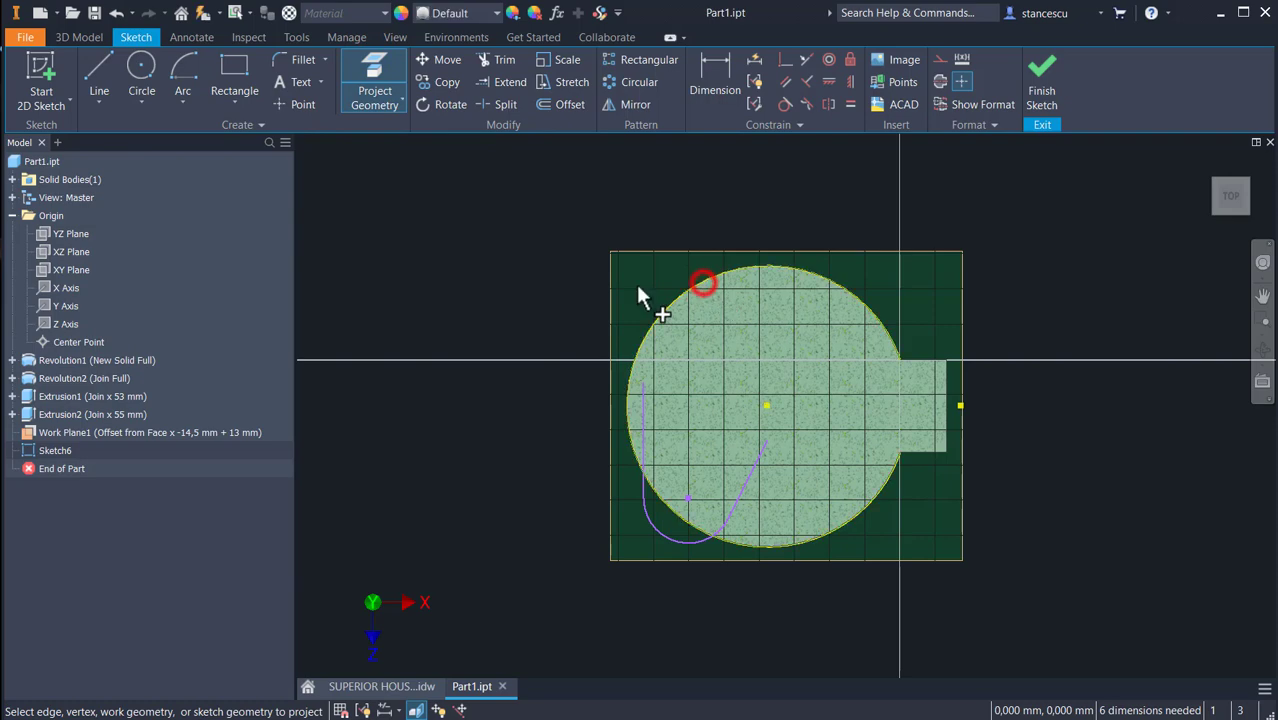
{"action": "key", "text": "Escape"}
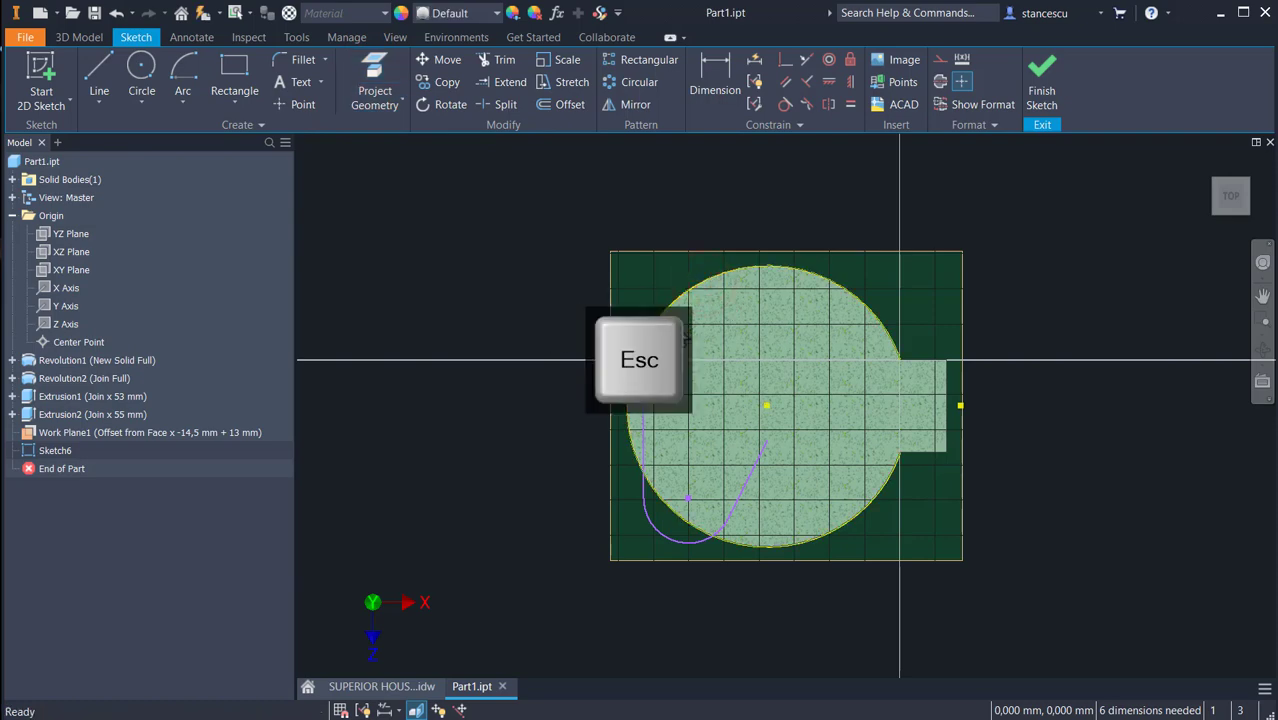
{"action": "left_click", "coordinate": [672, 311]}
{"action": "left_click", "coordinate": [940, 60]}
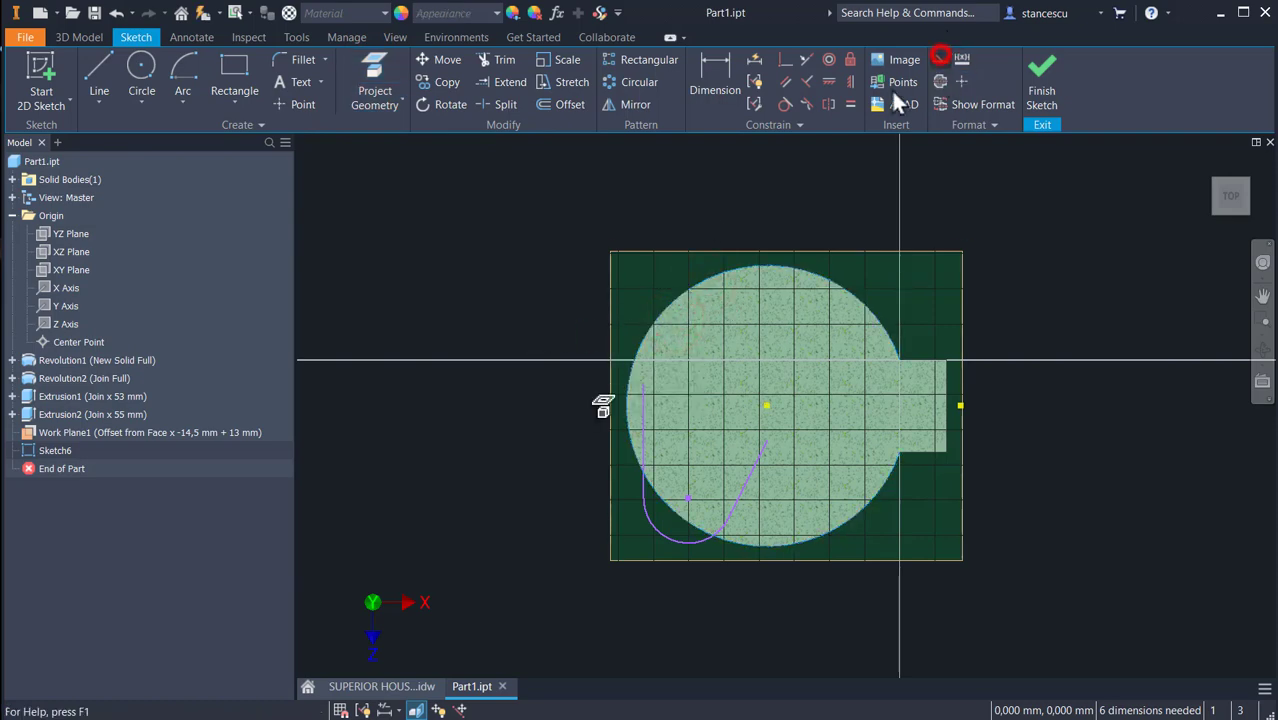
{"action": "left_click", "coordinate": [398, 246]}
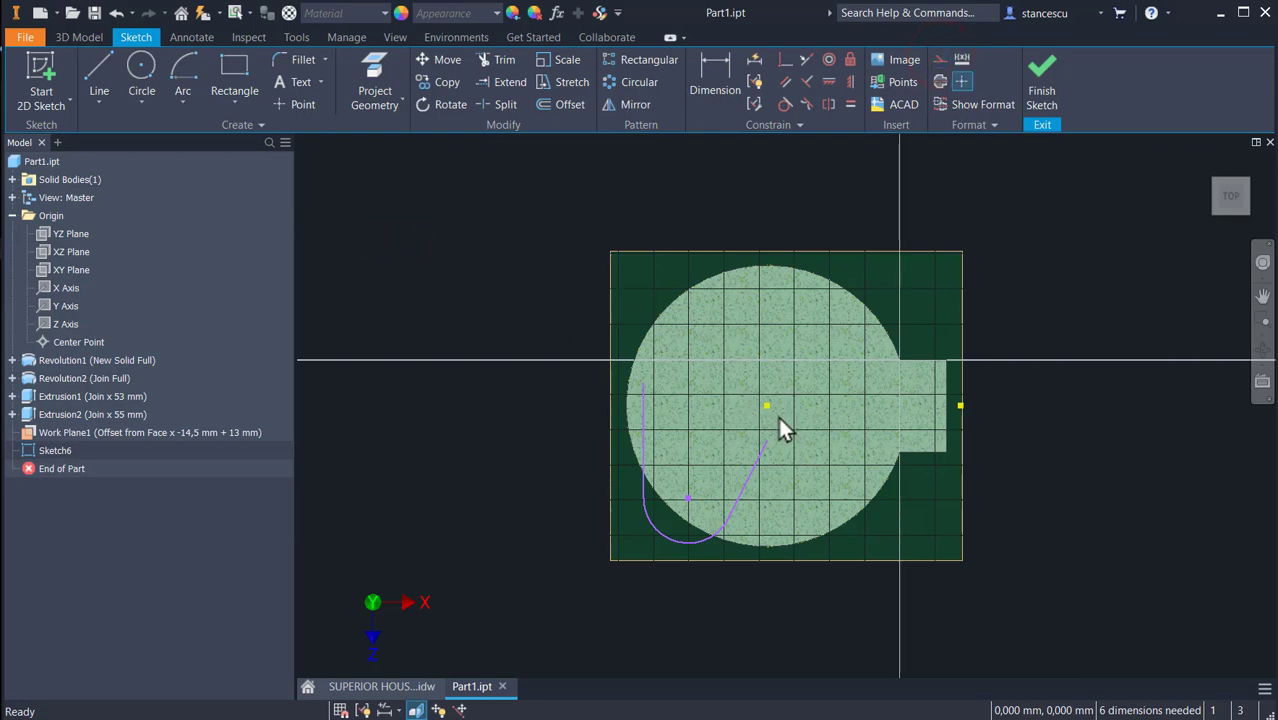
Draw a line between the centres of the lug's arc and the projected circle, and set its length to 175/2 mm
{"action": "left_click", "coordinate": [96, 66]}
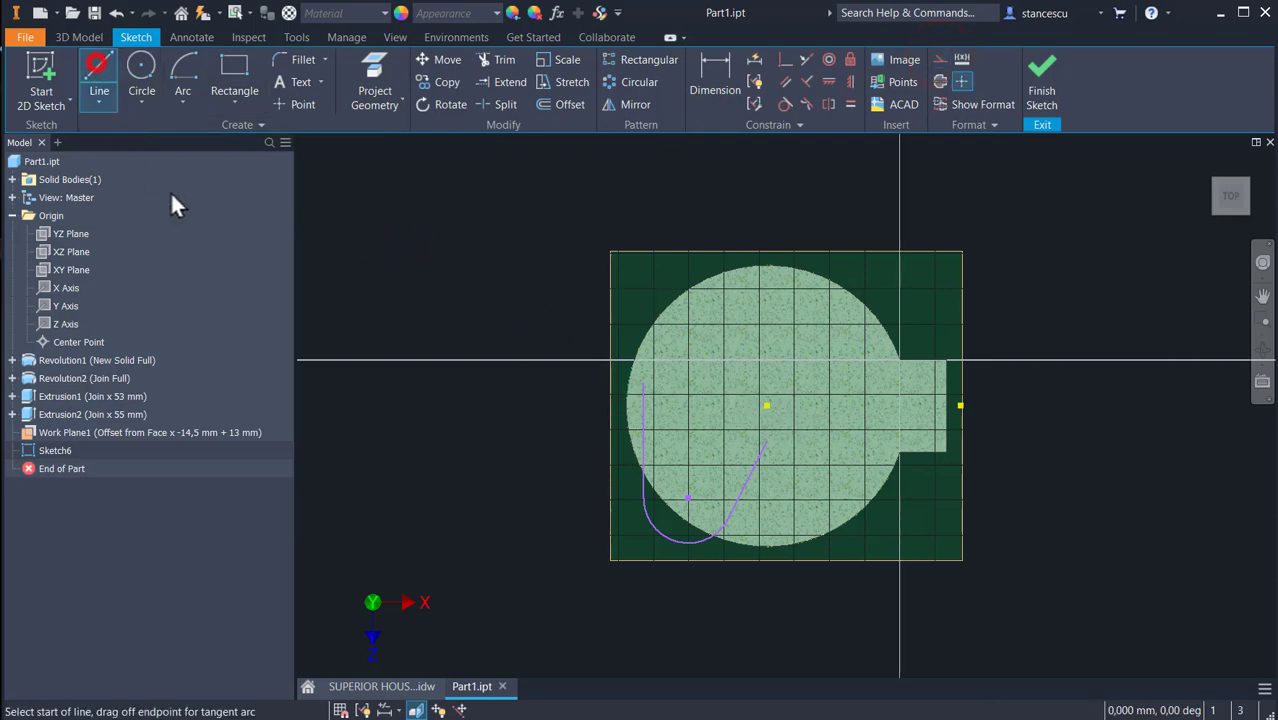
{"action": "left_click", "coordinate": [766, 405]}
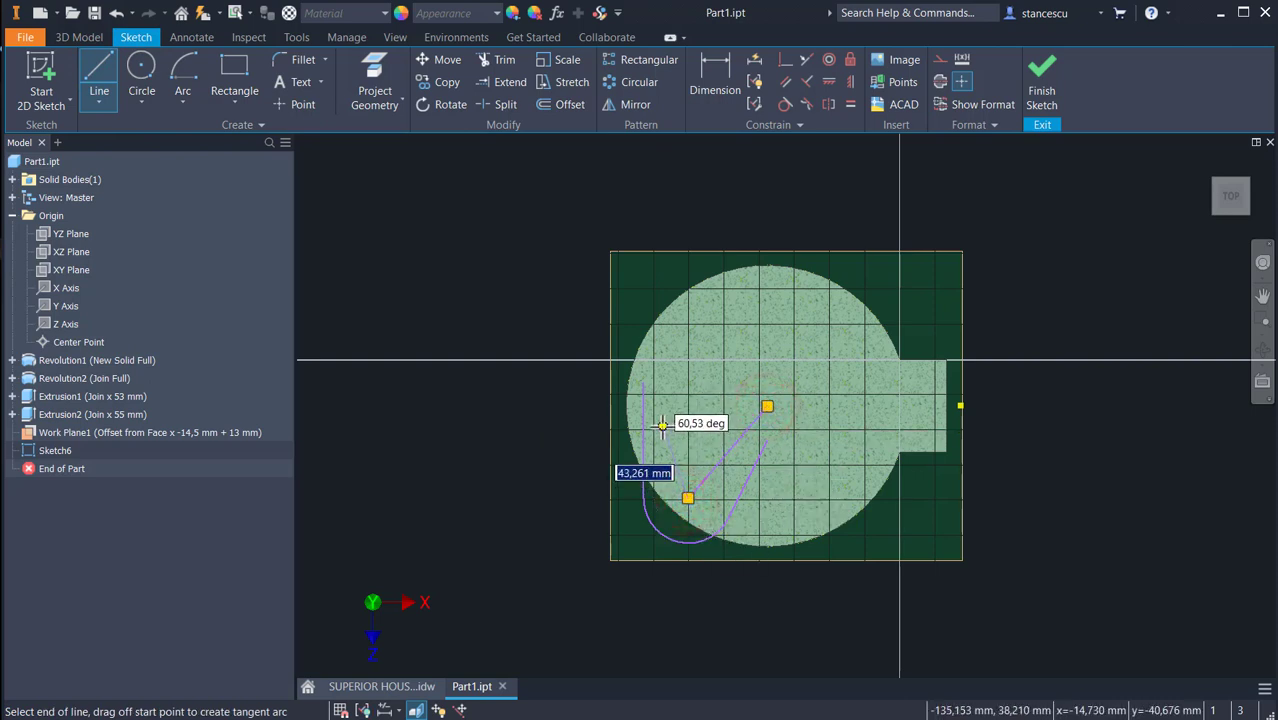
{"action": "key", "text": "Escape"}
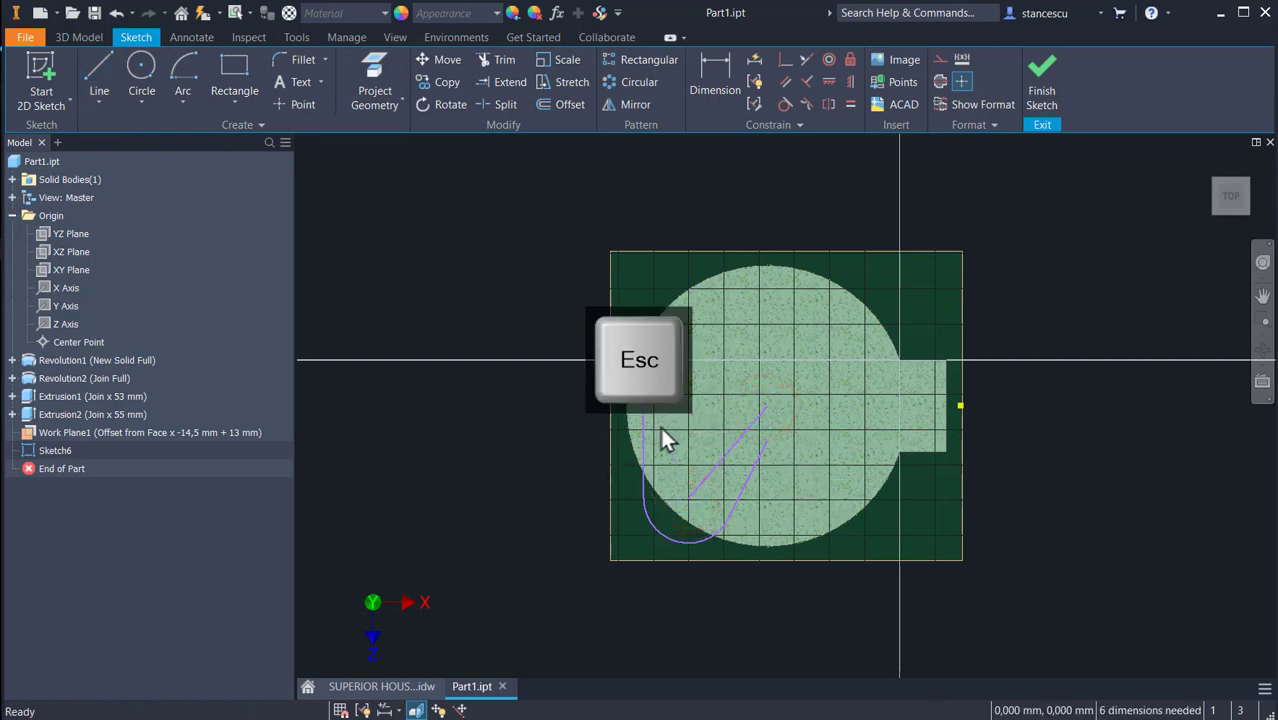
{"action": "left_click", "coordinate": [715, 466]}
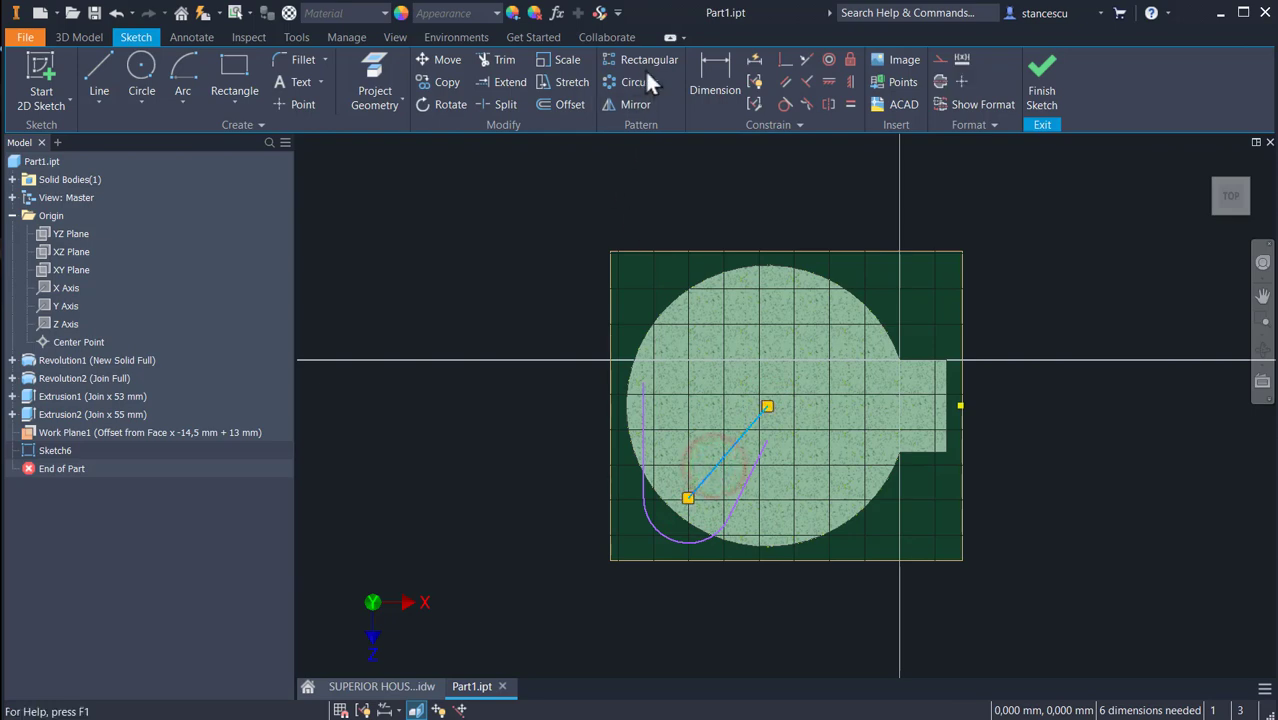
{"action": "left_click", "coordinate": [715, 80]}
{"action": "left_click", "coordinate": [717, 463]}
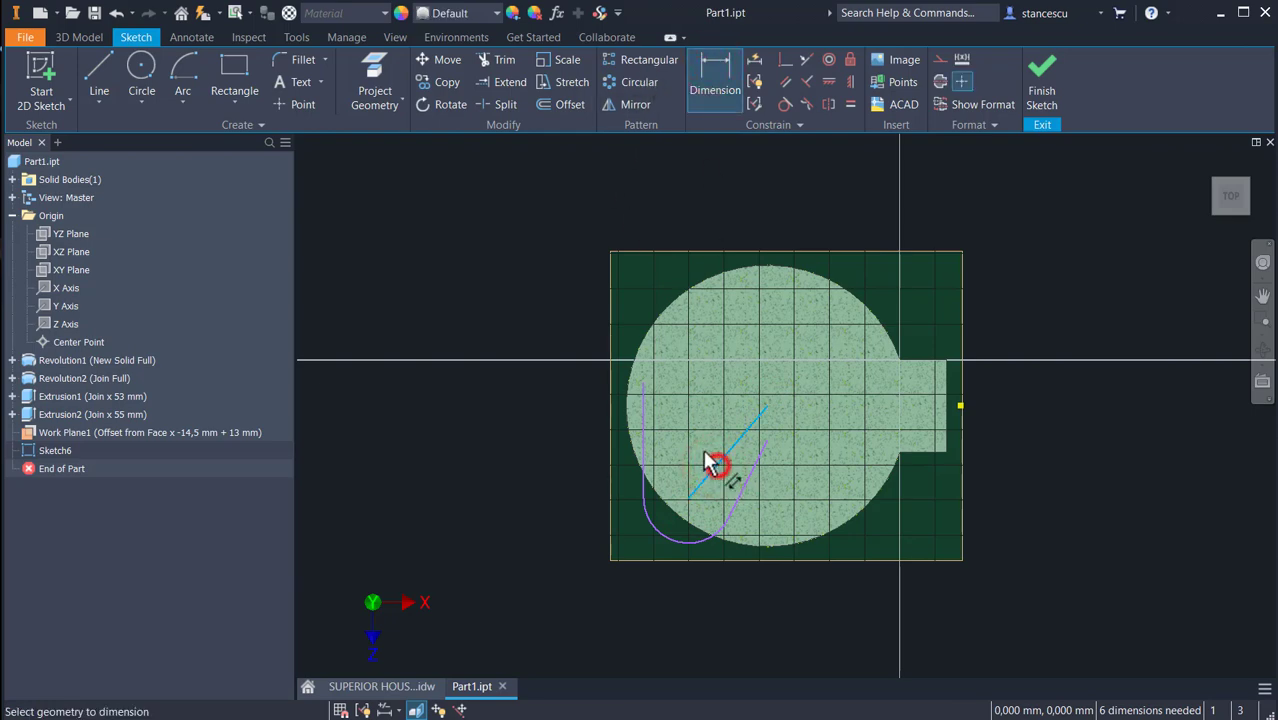
{"action": "left_click", "coordinate": [497, 271]}
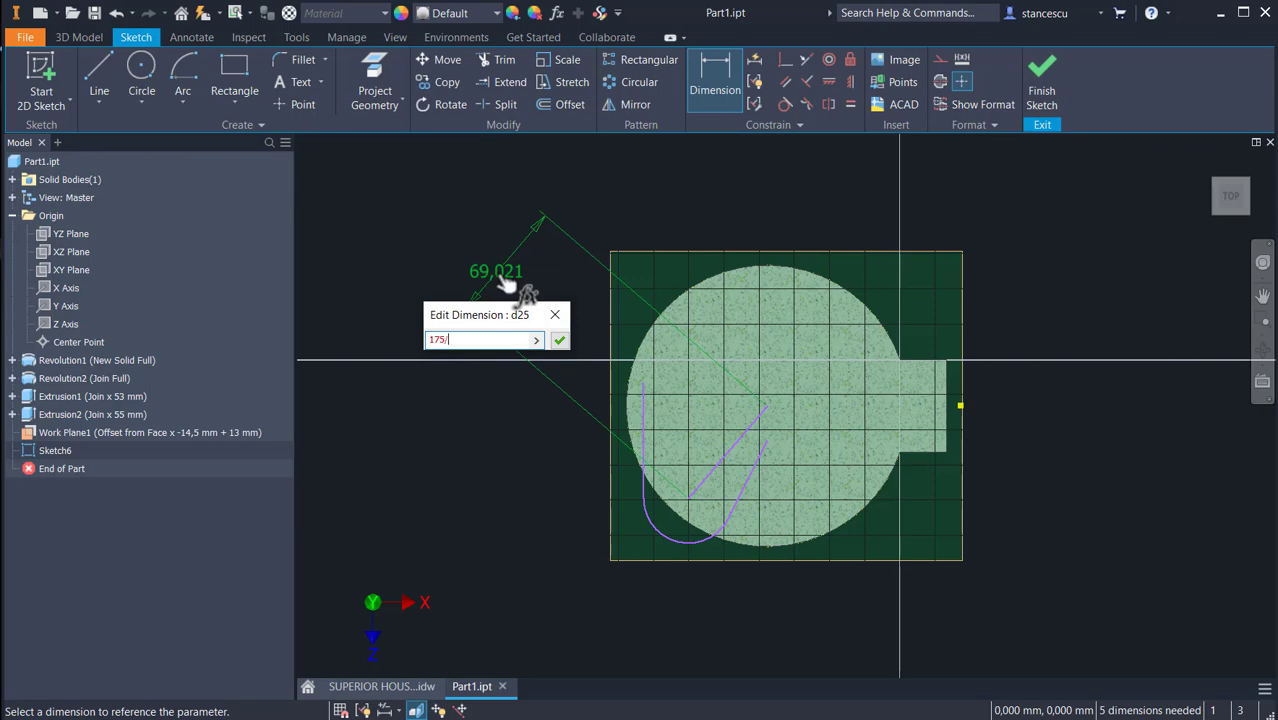
{"action": "key", "text": "Return"}
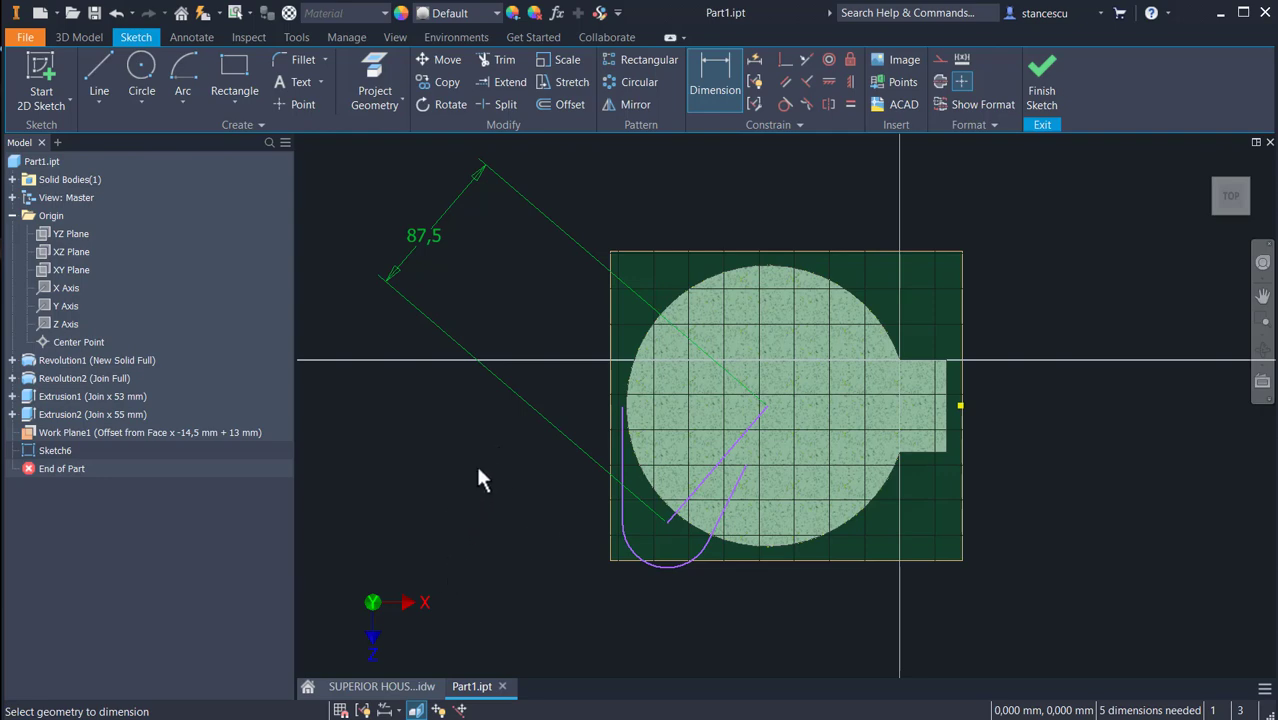
Set the angle between the centre-to-centre line and the connecting body's horizontal edge to 45 degrees
{"action": "left_click", "coordinate": [728, 455]}
{"action": "left_click", "coordinate": [928, 452]}
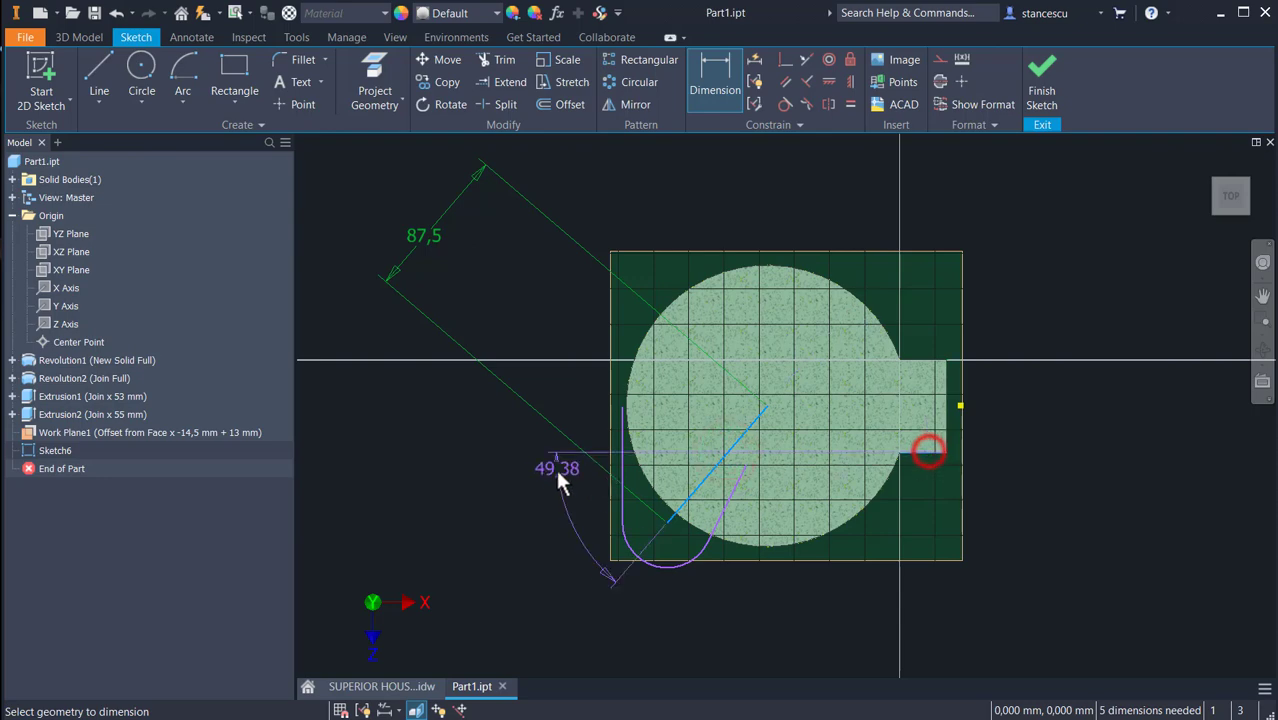
{"action": "left_click", "coordinate": [541, 515]}
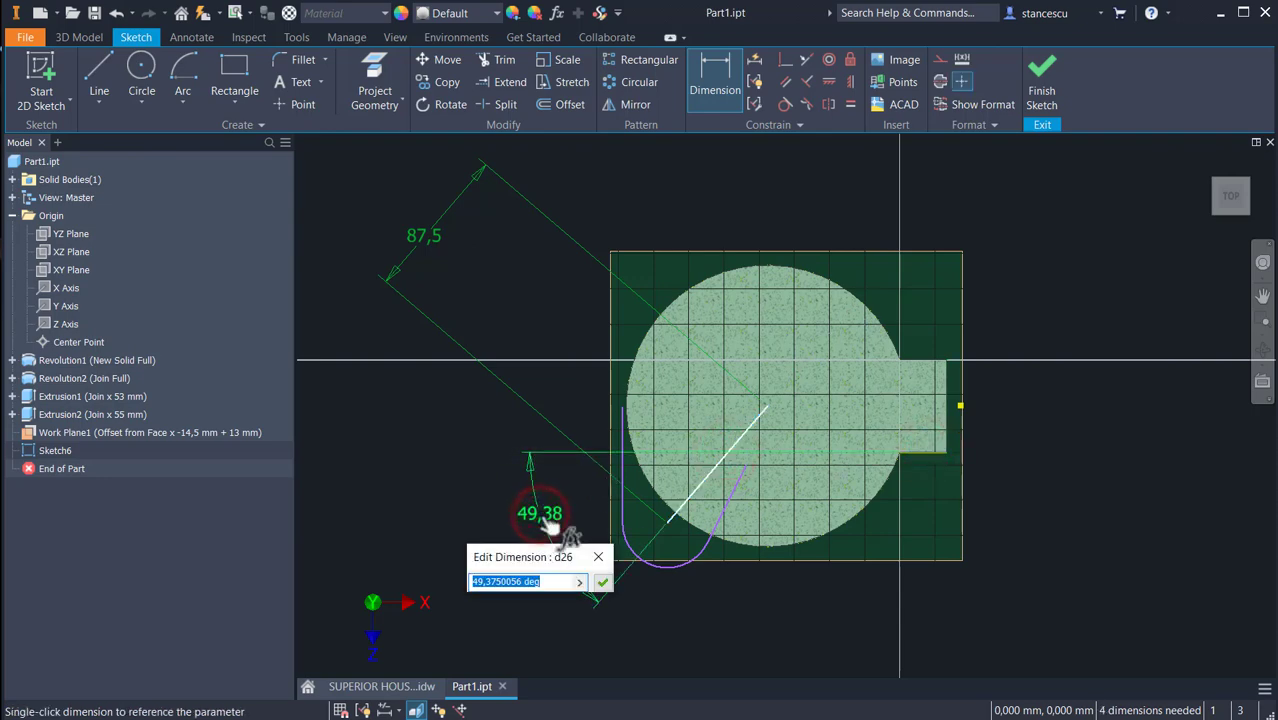
{"action": "type", "text": "45"}
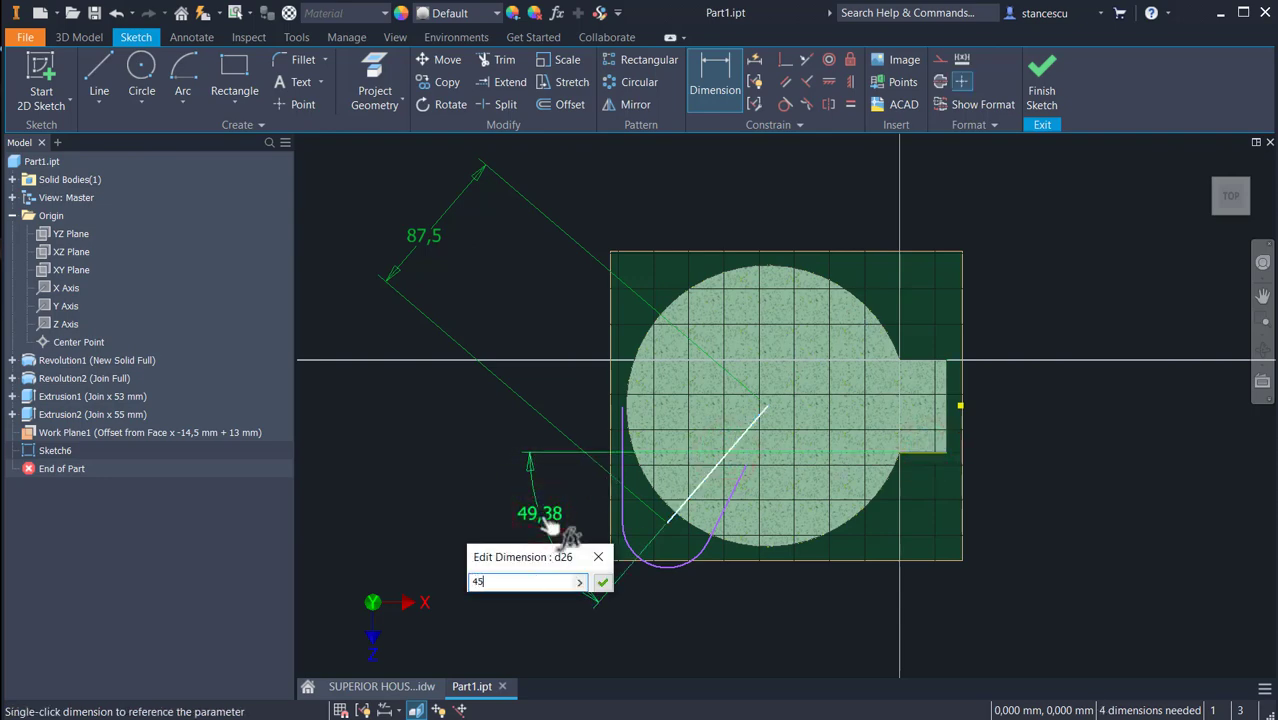
{"action": "key", "text": "Return"}
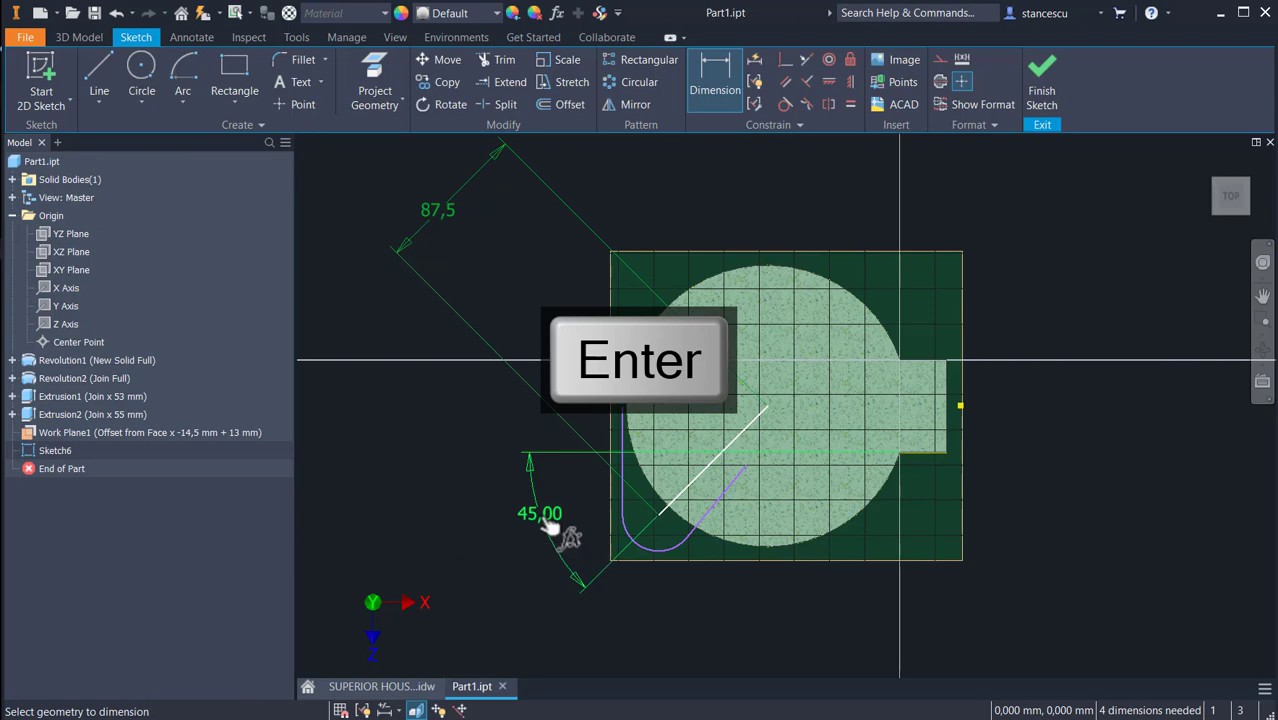
Try to dimension the angle between the lug's slanted line and the connecting body's horizontal edge as 120/2, and undo it
{"action": "left_click", "coordinate": [718, 506]}
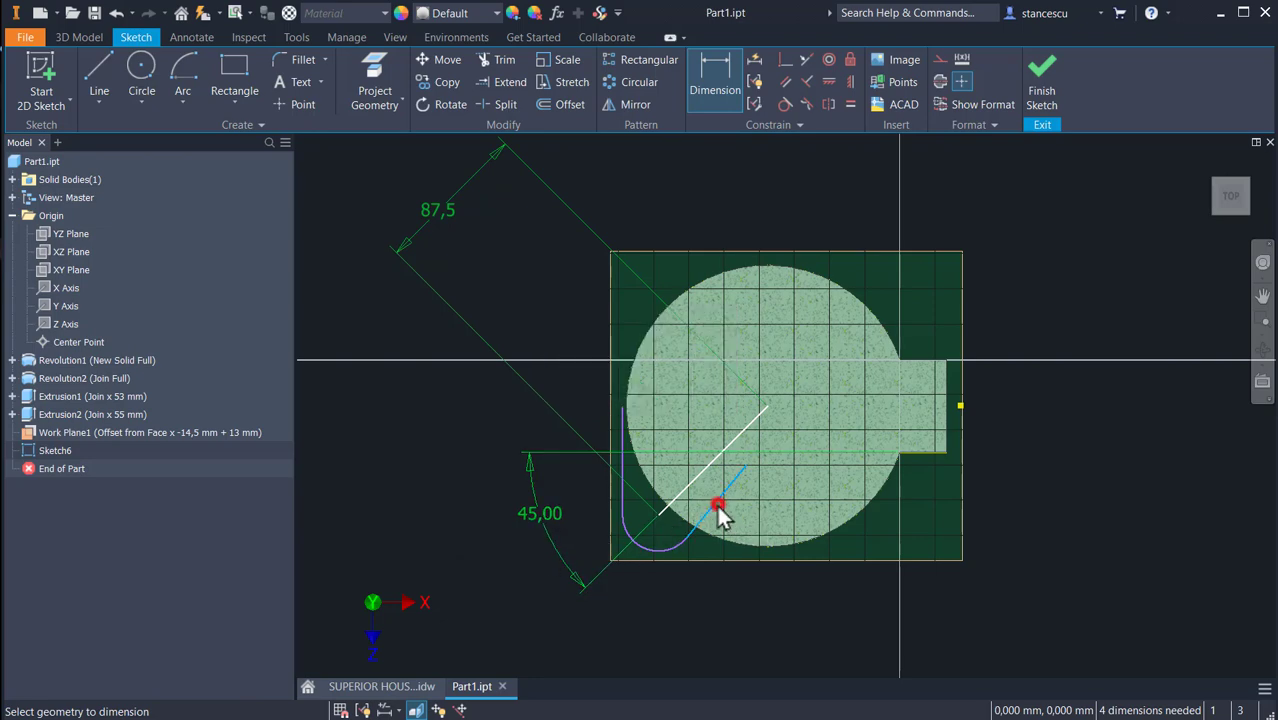
{"action": "left_click", "coordinate": [917, 456]}
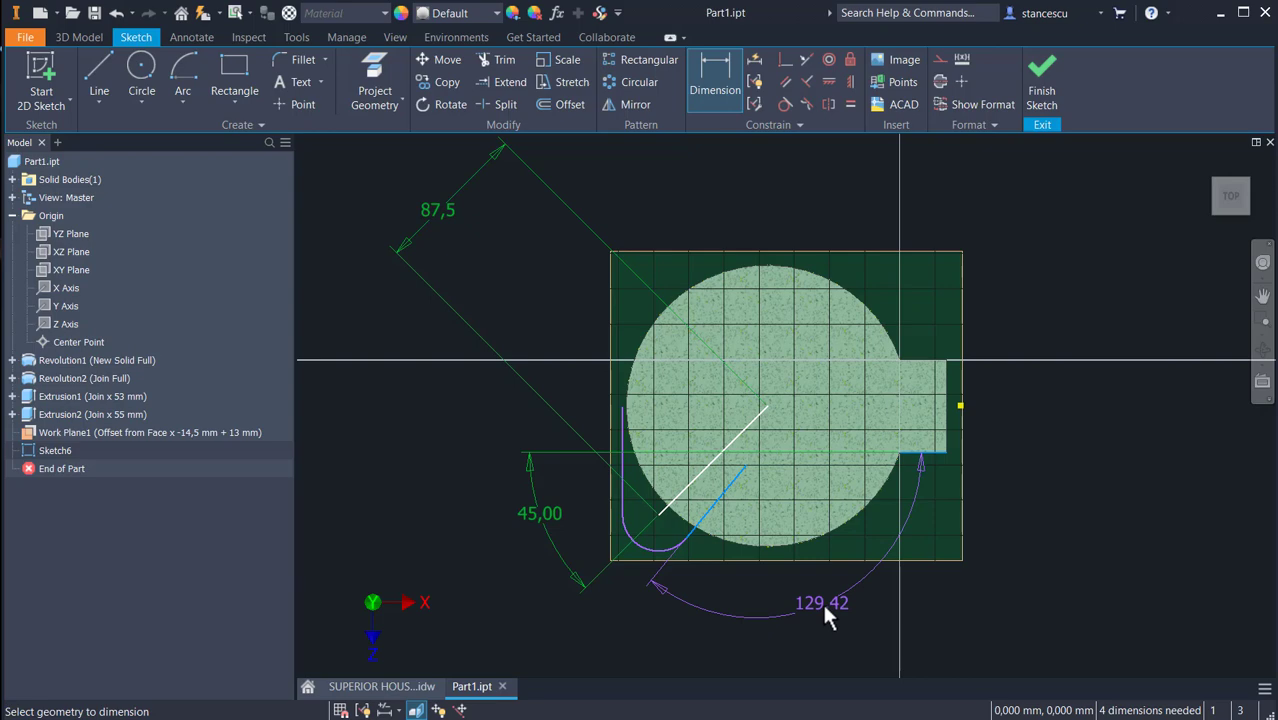
{"action": "key", "text": "1"}
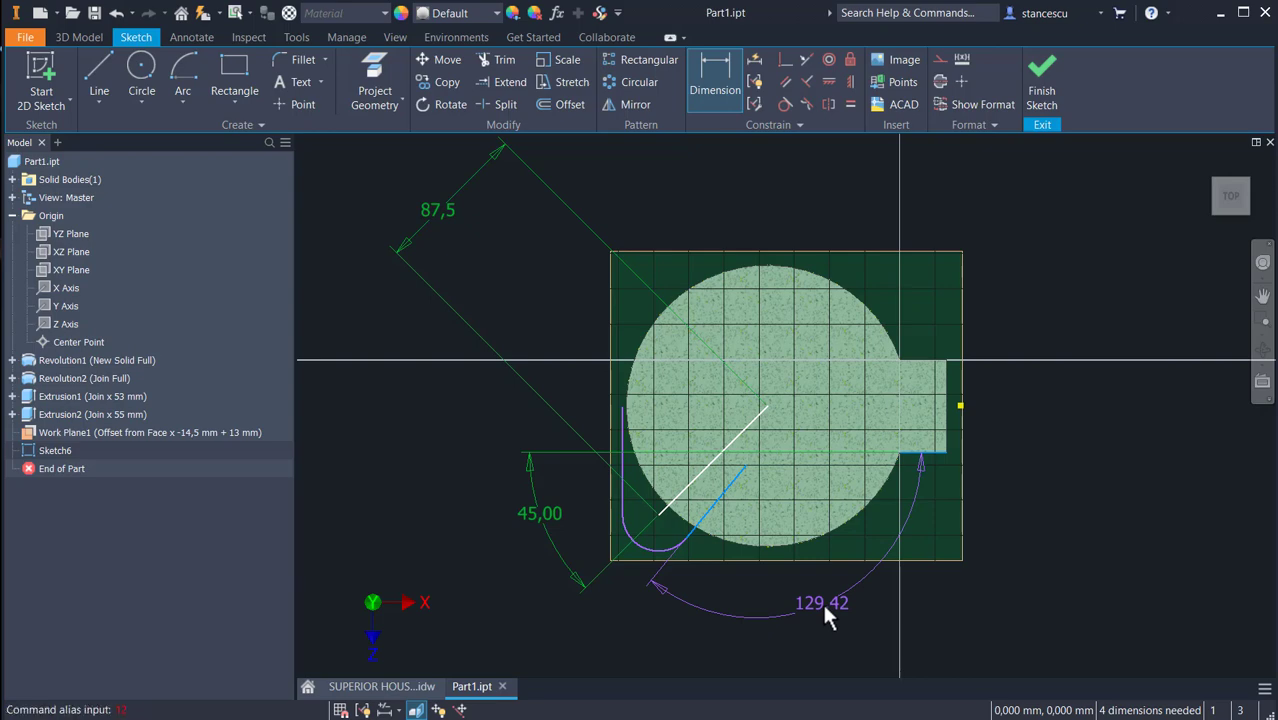
{"action": "key", "text": "Return"}
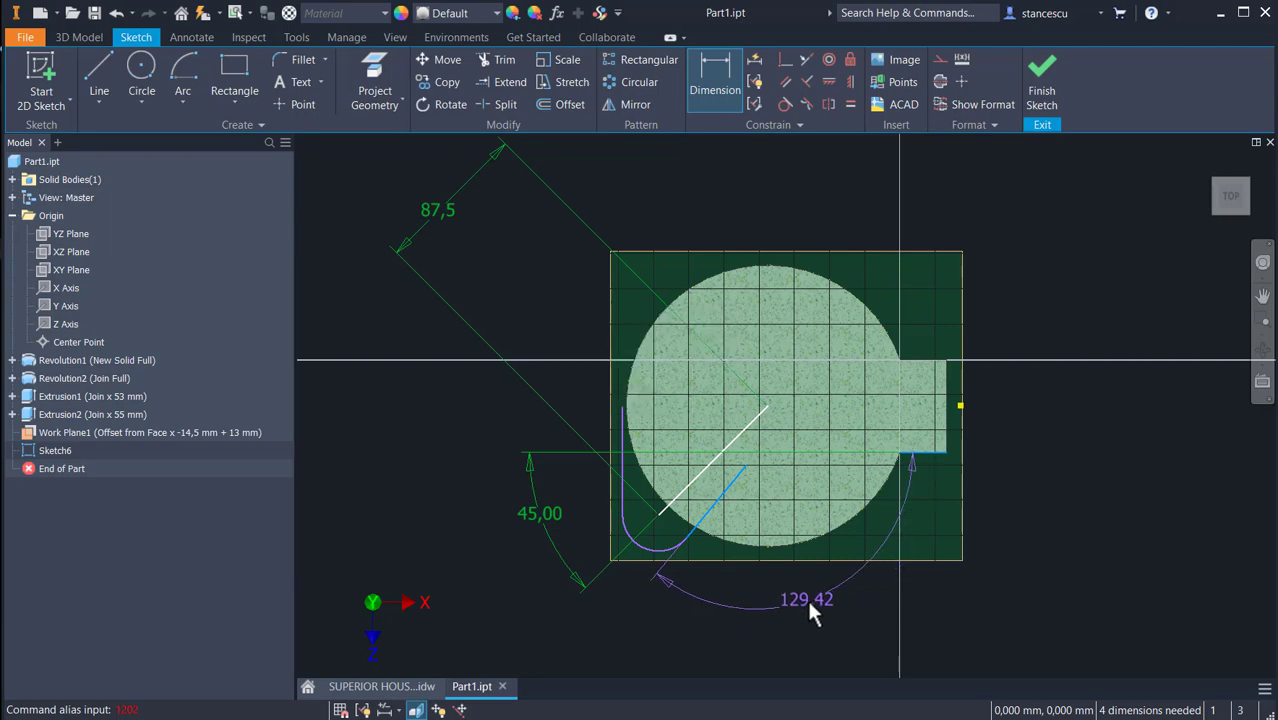
{"action": "left_click", "coordinate": [810, 604]}
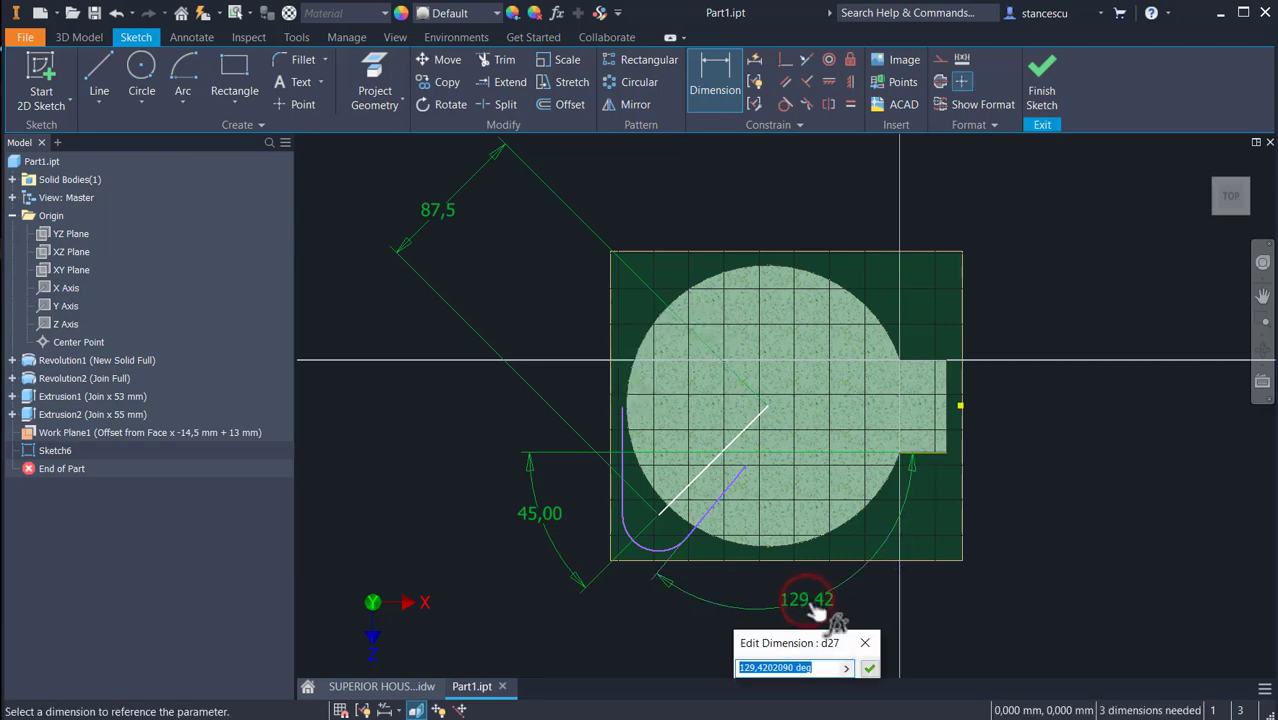
{"action": "type", "text": "120/2"}
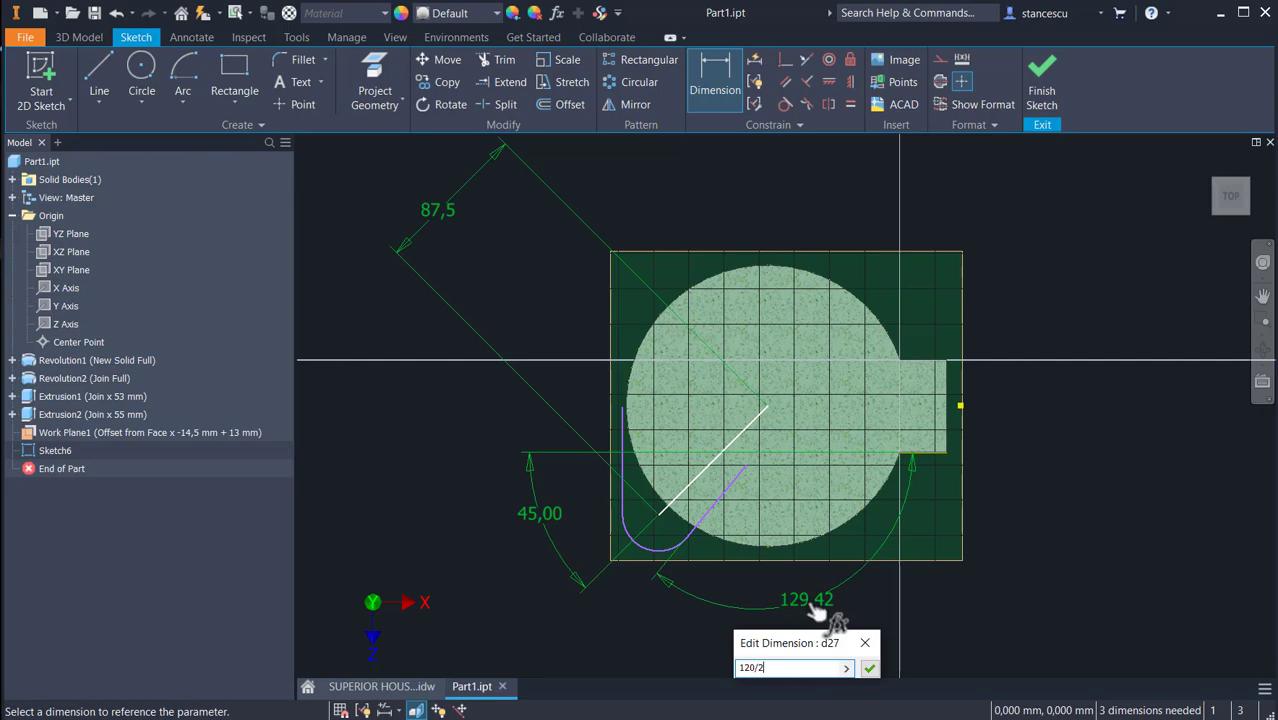
{"action": "key", "text": "Return"}
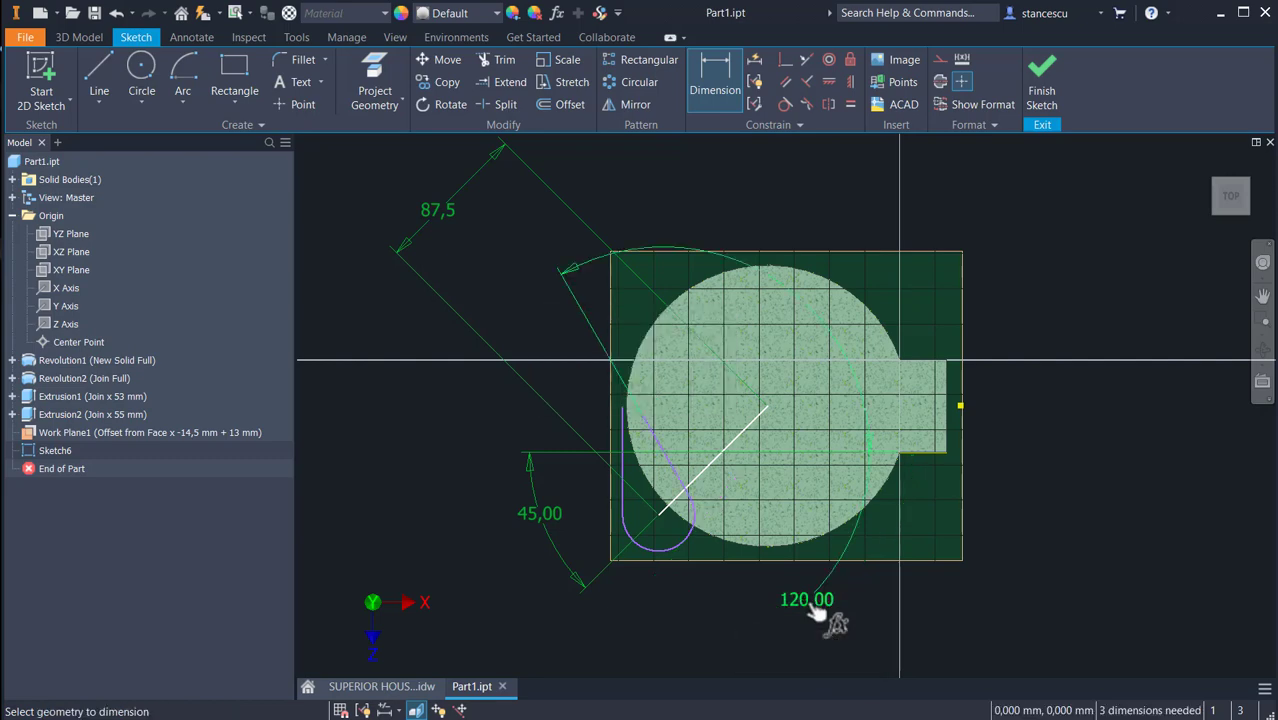
{"action": "key", "text": "ctrl+z"}
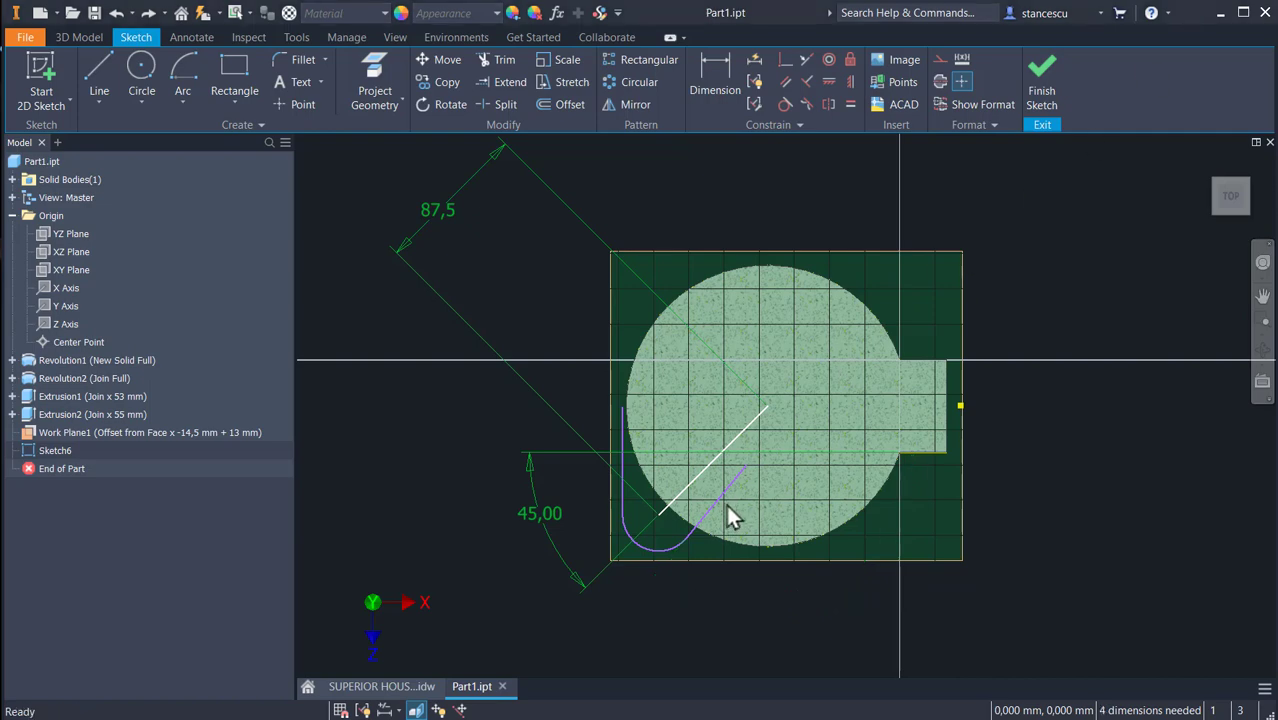
Dimension the angle between the lug's slanted line and the connecting body's vertical end edge as 120/2 degrees
{"action": "left_click", "coordinate": [716, 80]}
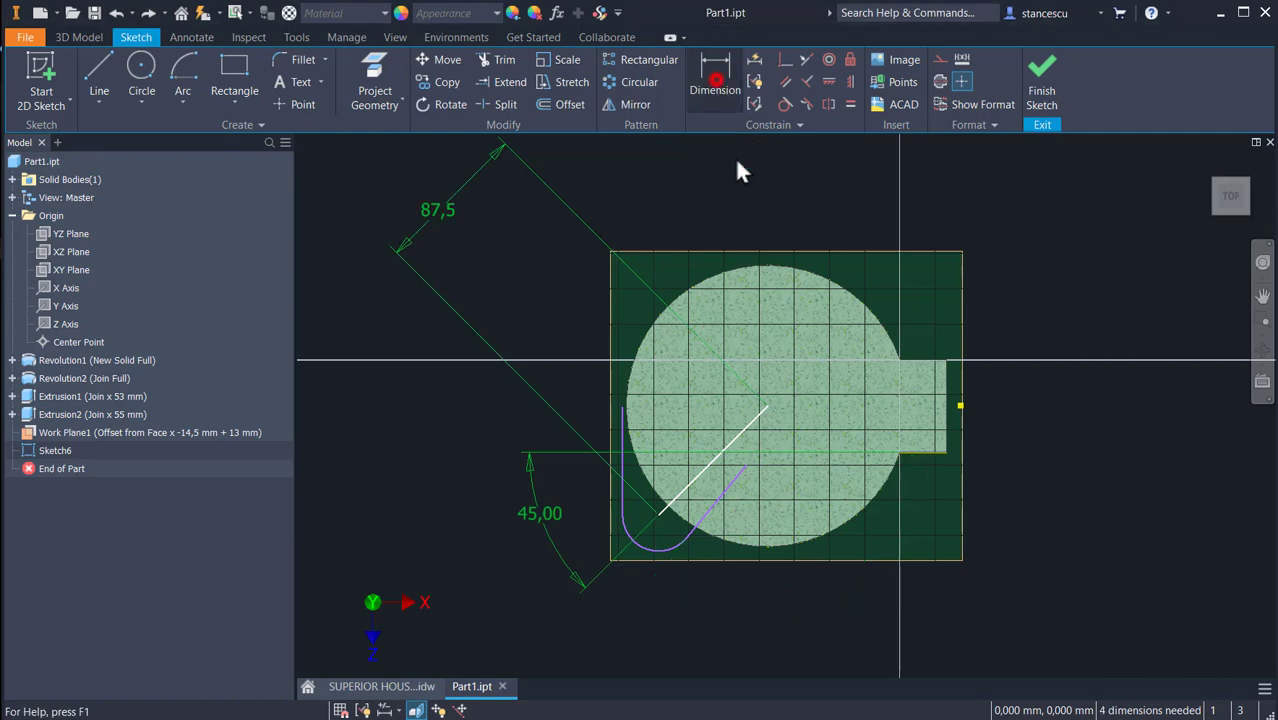
{"action": "left_click", "coordinate": [721, 493]}
{"action": "left_click", "coordinate": [944, 432]}
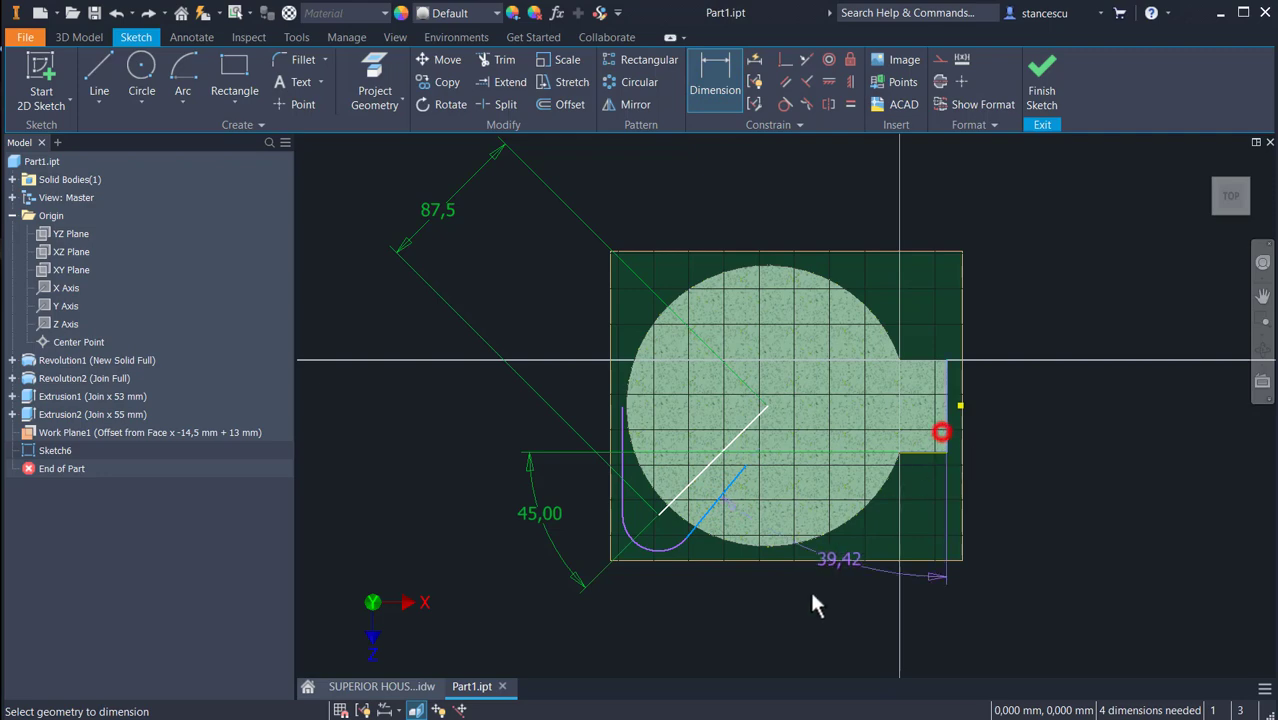
{"action": "left_click", "coordinate": [765, 608]}
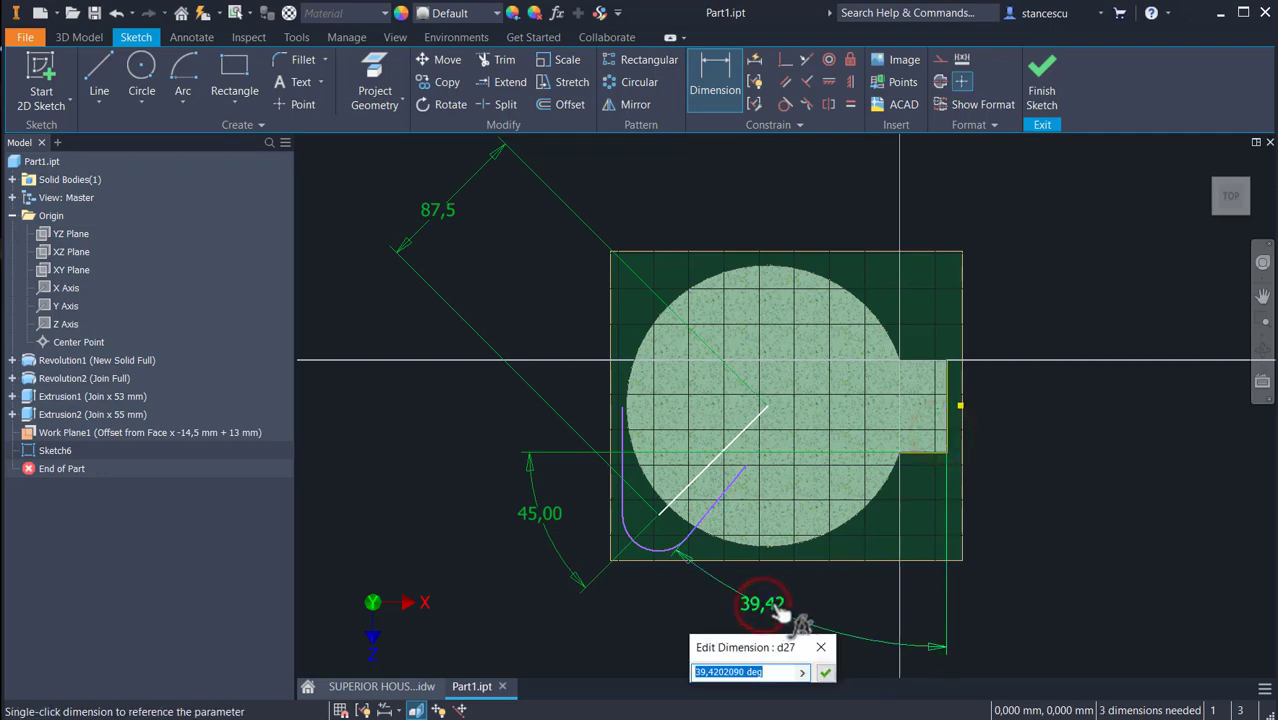
{"action": "type", "text": "120"}
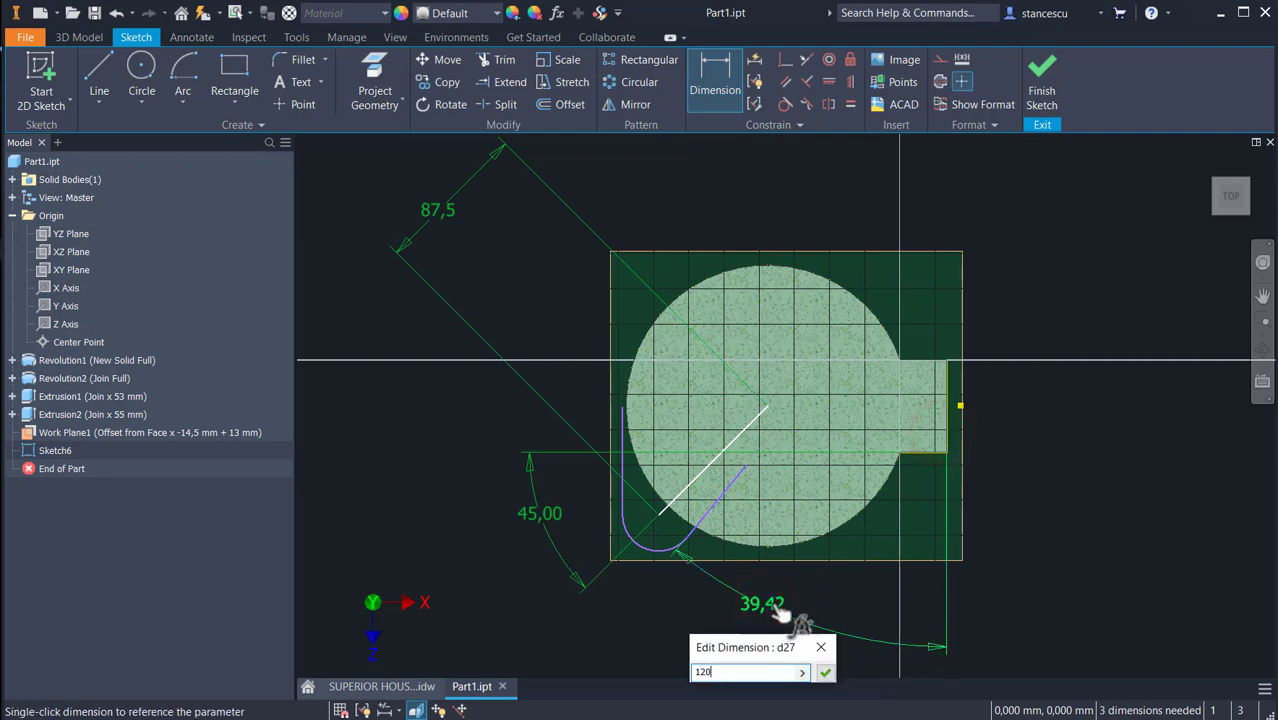
{"action": "type", "text": "/2"}
{"action": "key", "text": "Return"}
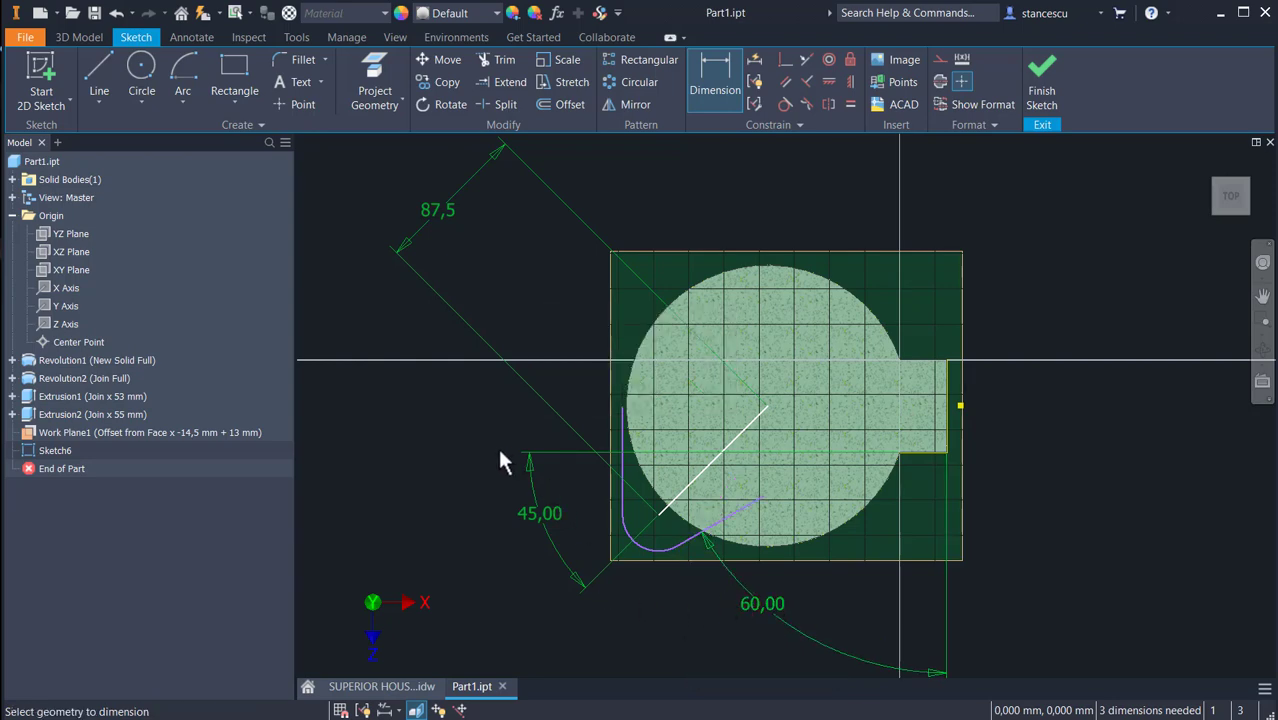
Set the radius of the lug's rounded corner arc to 14 mm
{"action": "left_click", "coordinate": [643, 549]}
{"action": "left_click", "coordinate": [609, 618]}
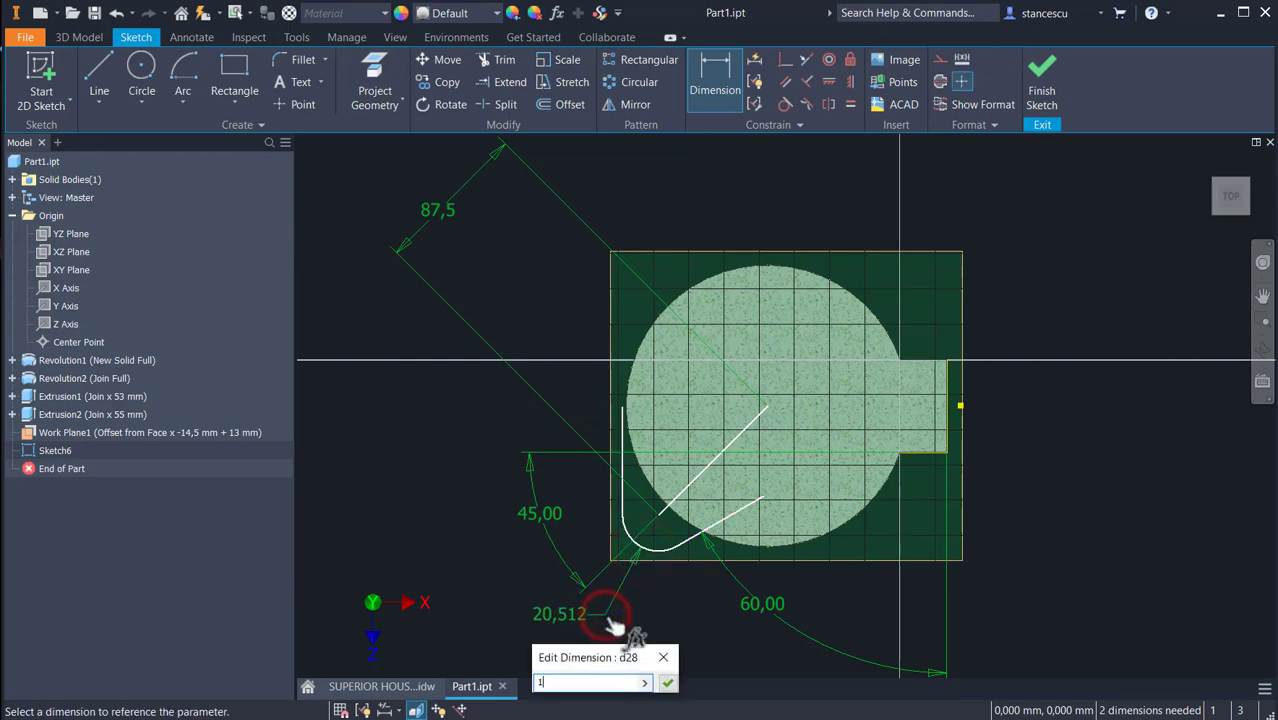
{"action": "type", "text": "14"}
{"action": "key", "text": "Return"}
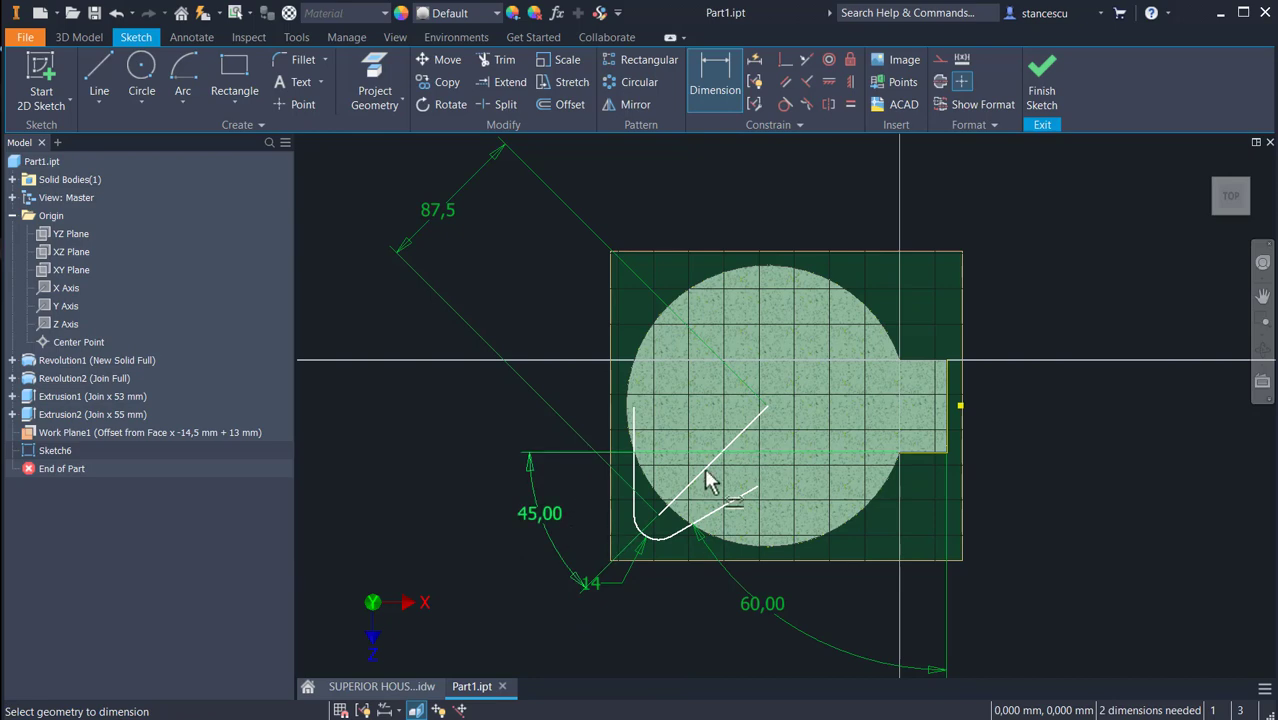
{"action": "key", "text": "Escape"}
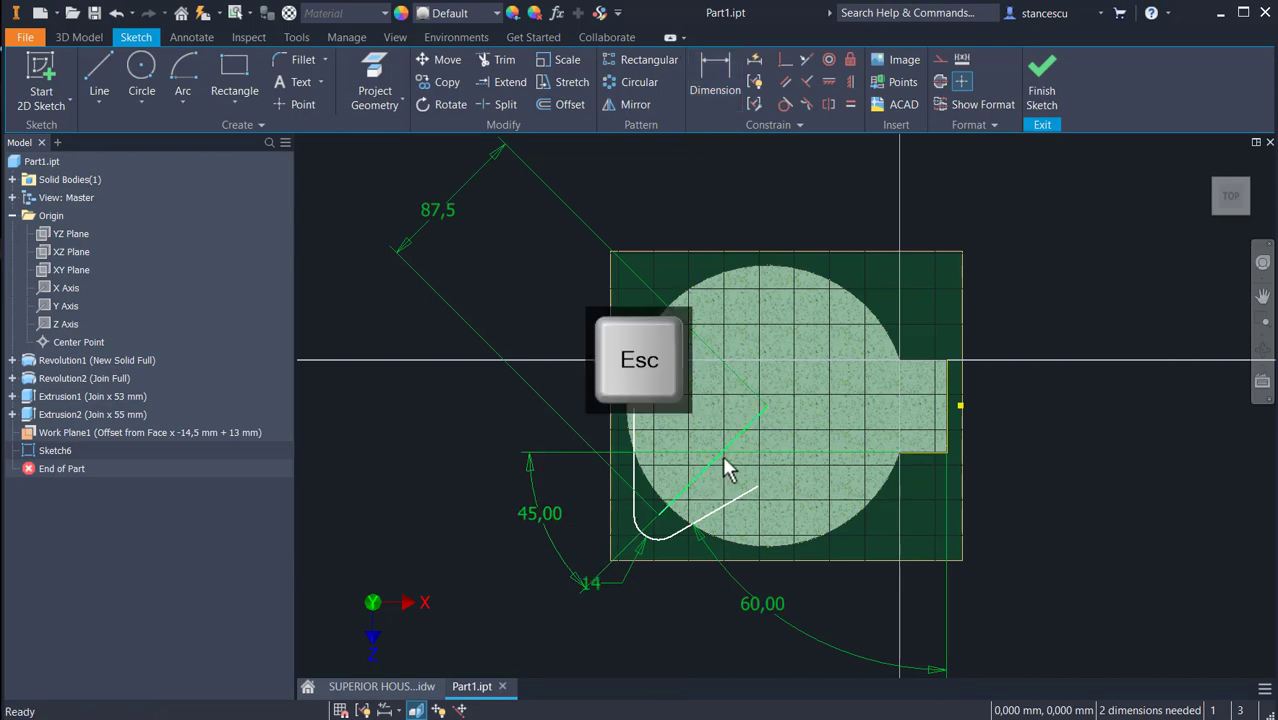
Convert the line between the lug arc's centre and the projected circle's centre to construction geometry
{"action": "left_click", "coordinate": [741, 435]}
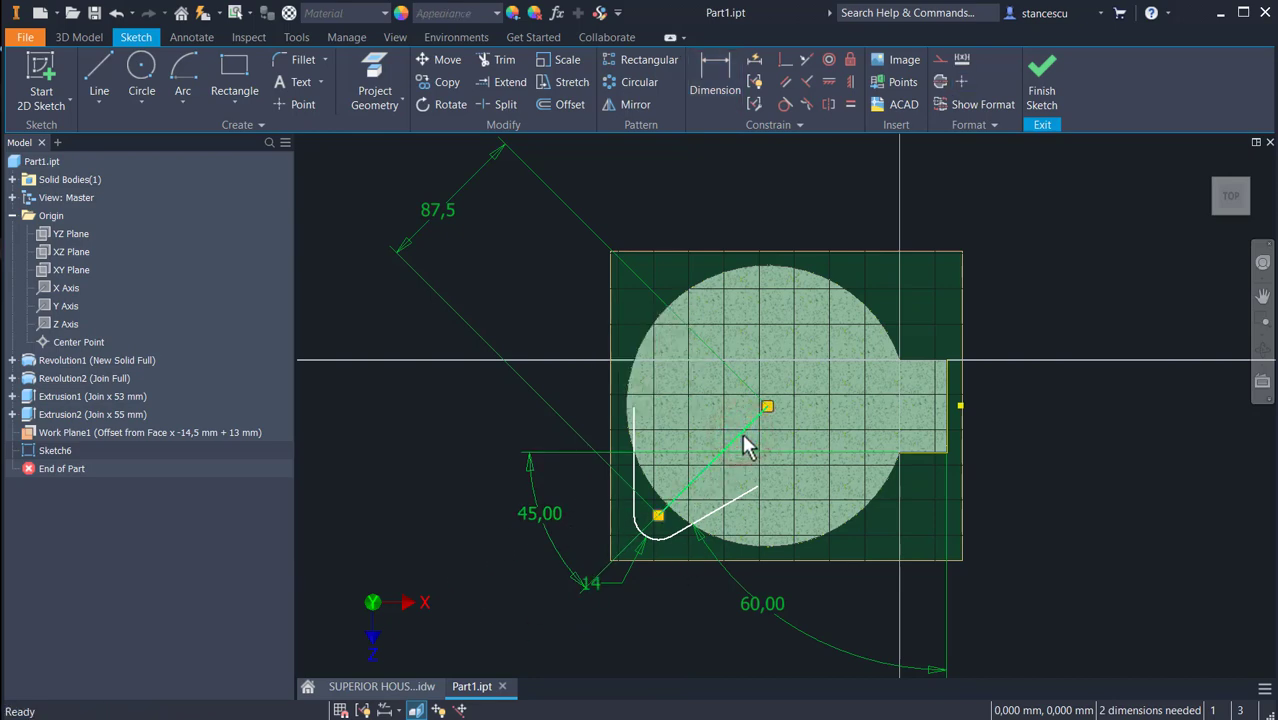
{"action": "left_click", "coordinate": [939, 60]}
{"action": "left_click", "coordinate": [409, 496]}
Constrain the upper end of the lug's vertical line horizontally level with the projected circle's centre
{"action": "left_click", "coordinate": [829, 82]}
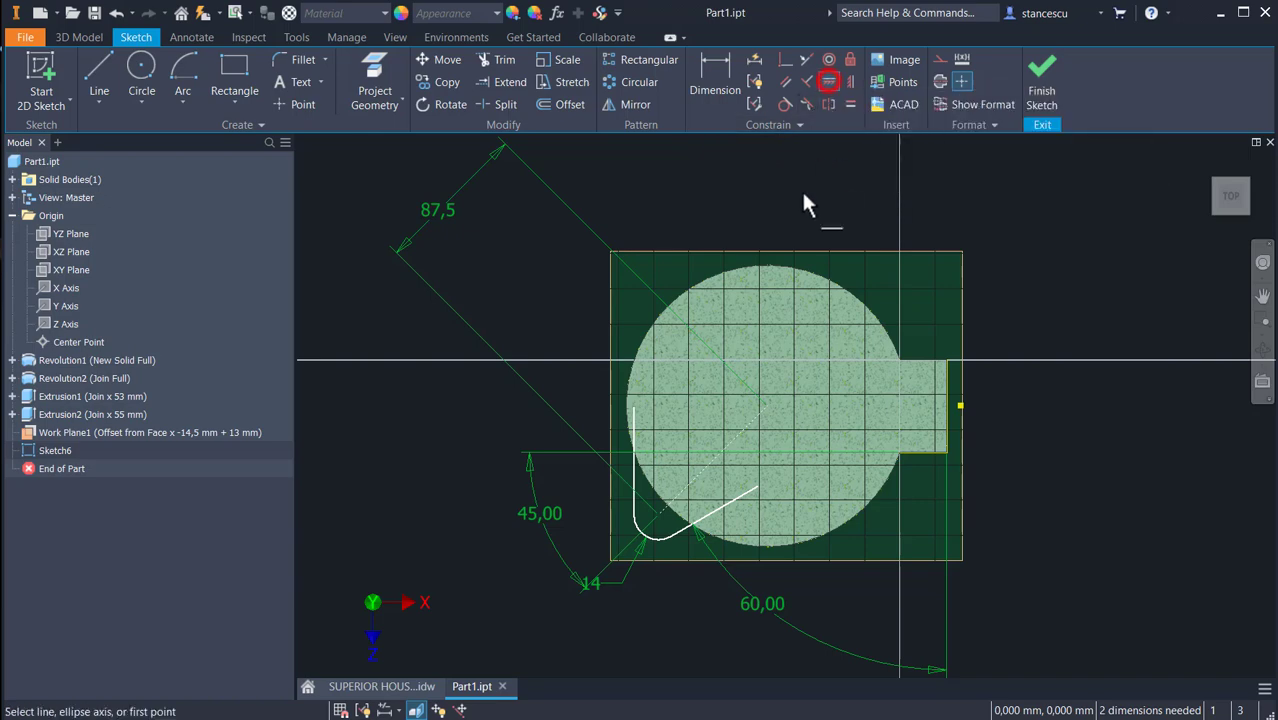
{"action": "left_click", "coordinate": [766, 404]}
{"action": "left_click", "coordinate": [634, 408]}
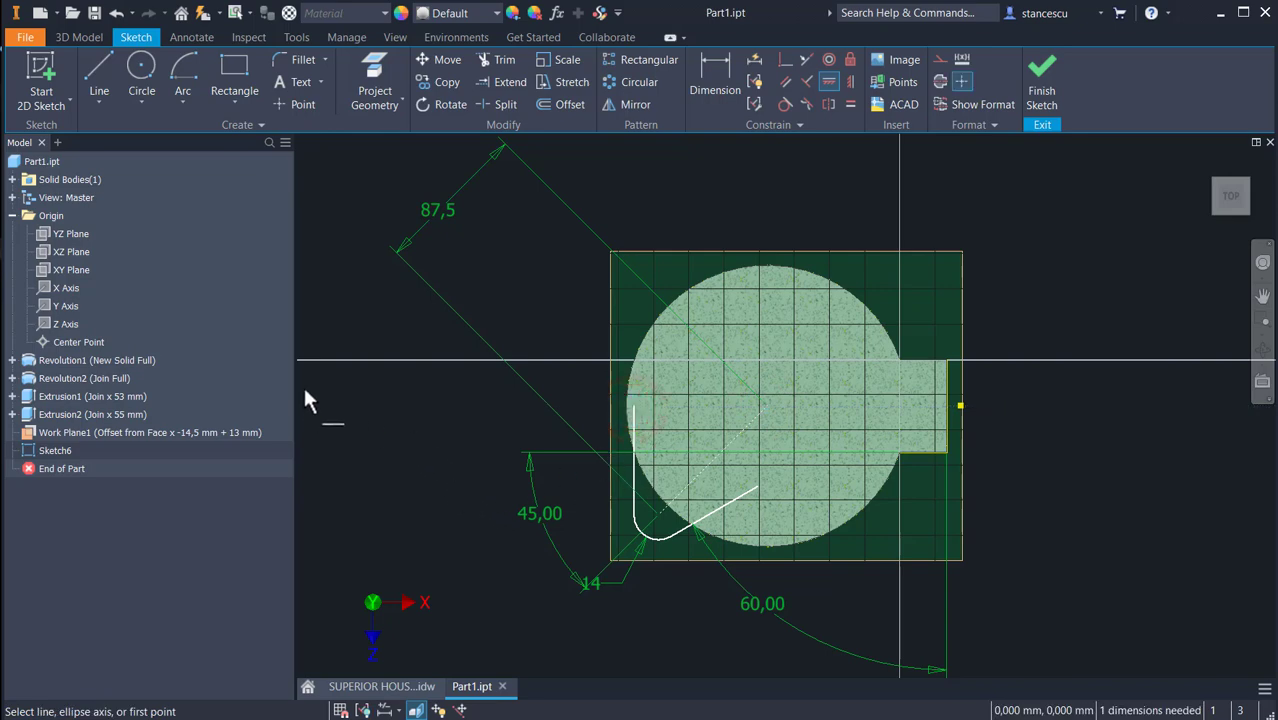
Draw a centre-point arc about the projected circle's centre, from the vertical line's upper end to just past the lug's slanted line
{"action": "left_click", "coordinate": [182, 72]}
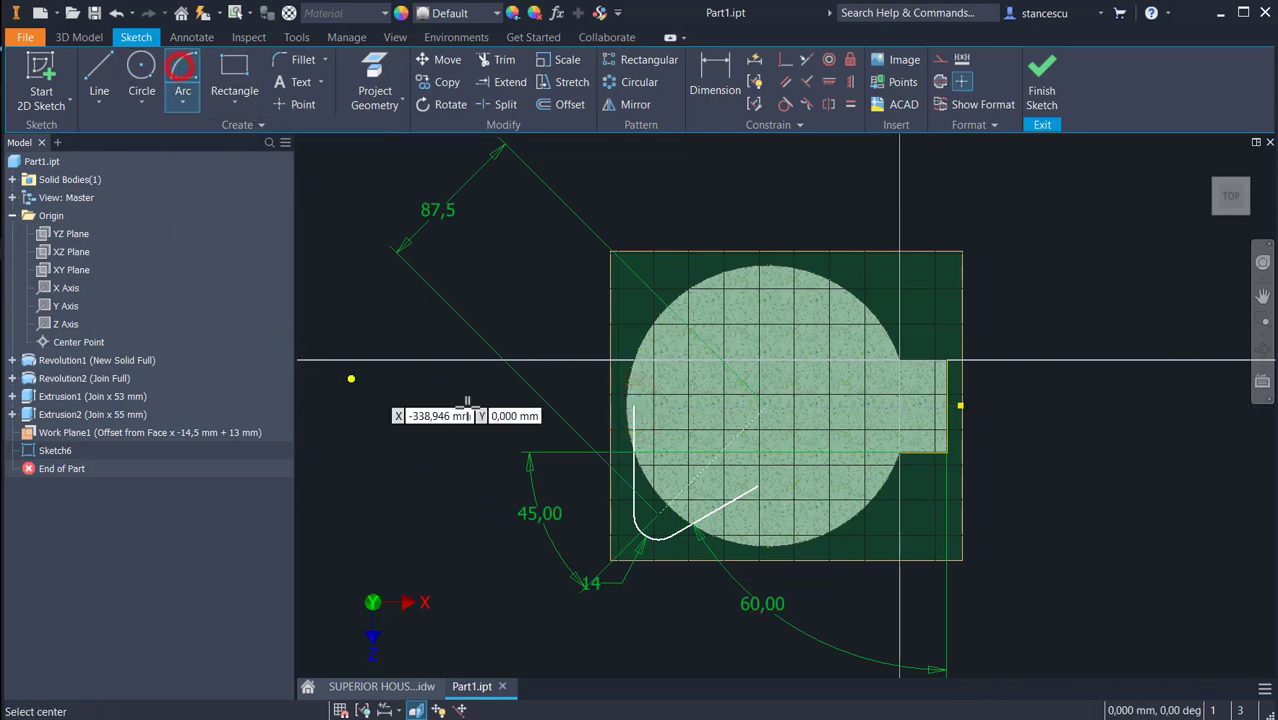
{"action": "left_click", "coordinate": [766, 405]}
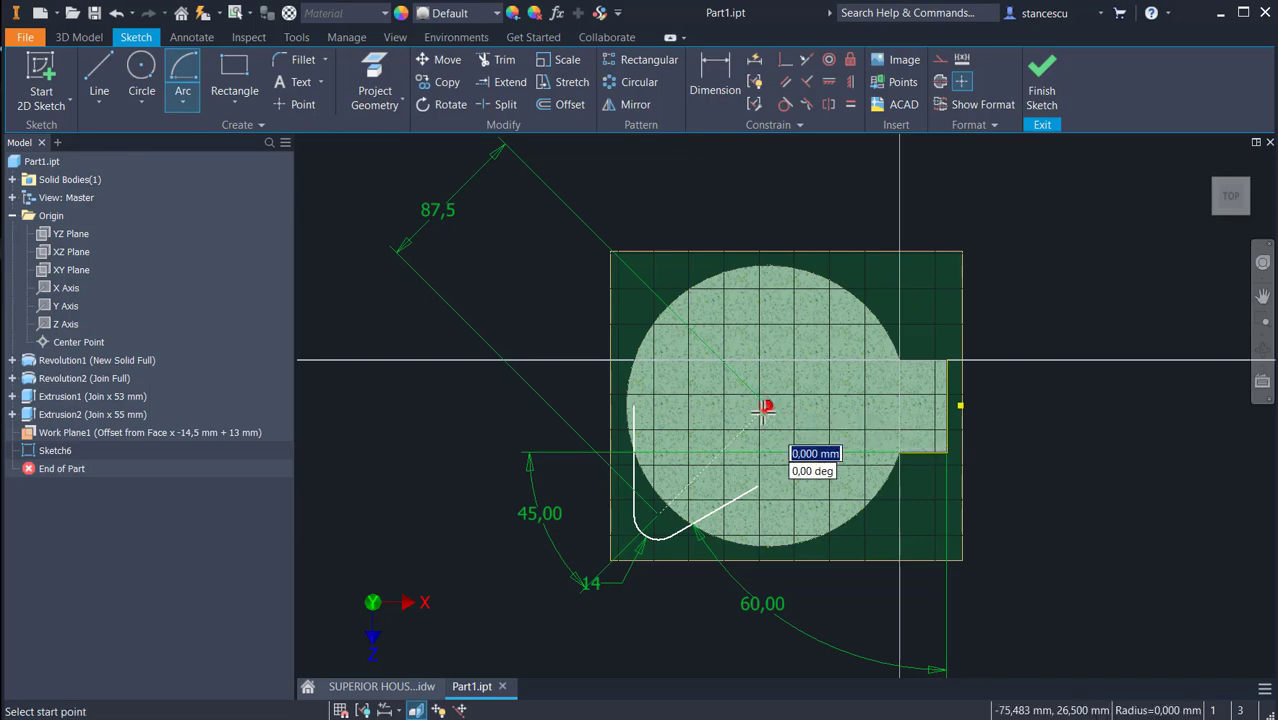
{"action": "left_click", "coordinate": [632, 405]}
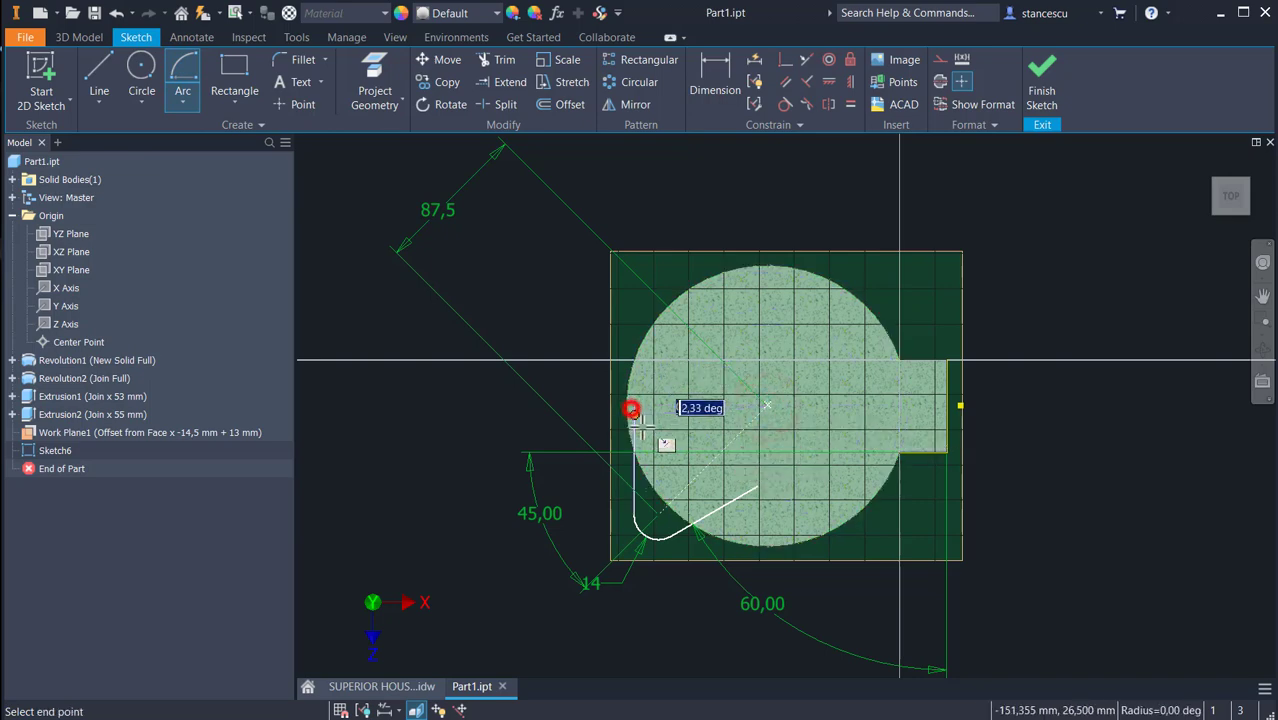
{"action": "left_click", "coordinate": [718, 509]}
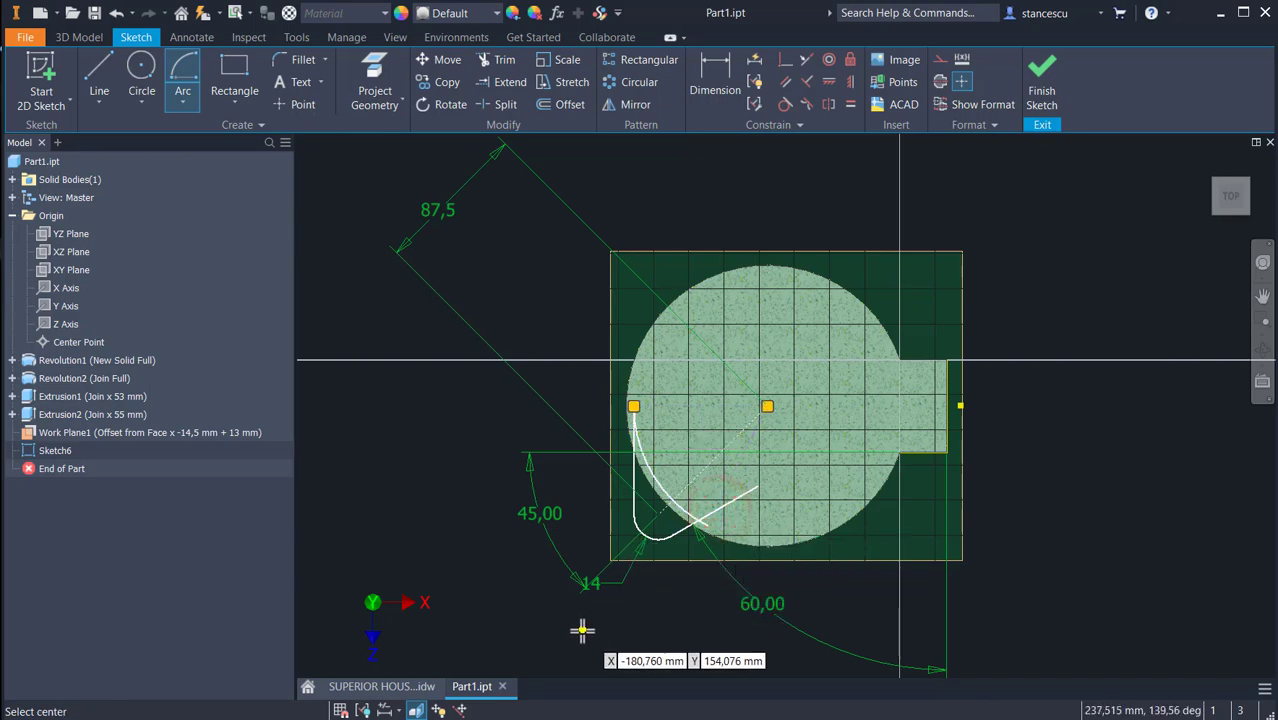
{"action": "key", "text": "Escape"}
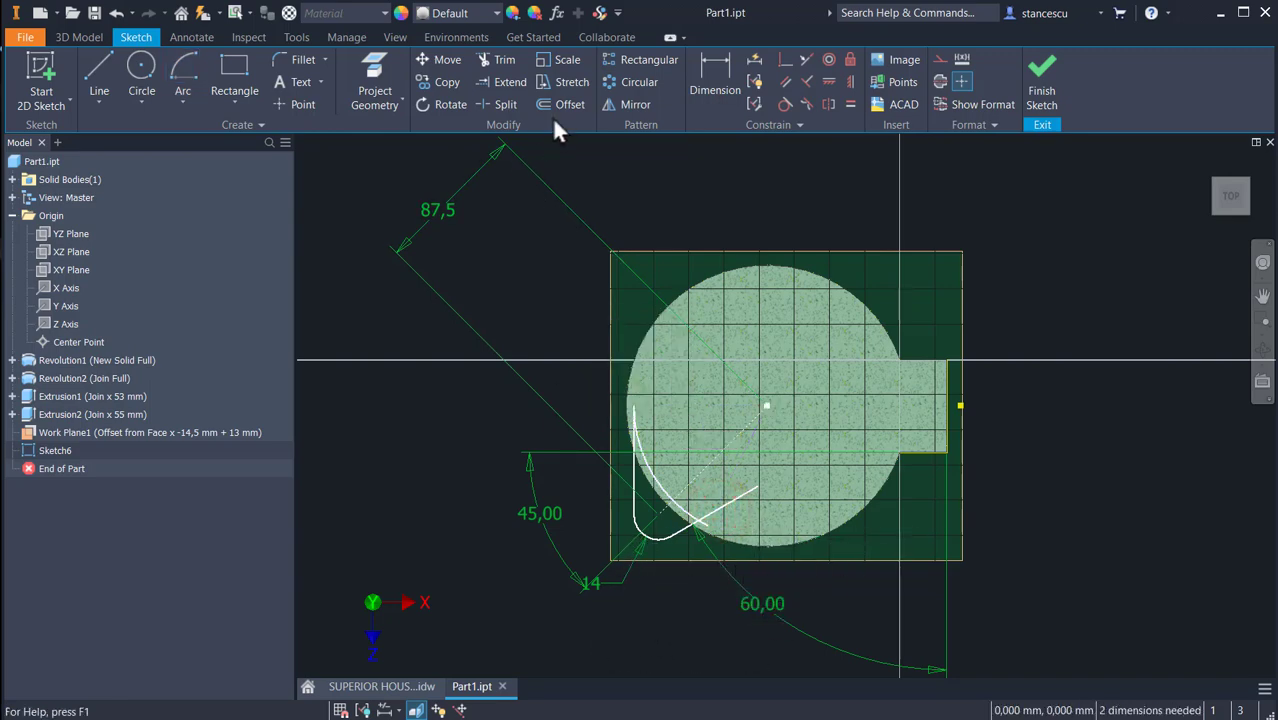
Trim the overhanging ends of the arc and the slanted line to close the lug profile, and finish the sketch
{"action": "left_click", "coordinate": [510, 61]}
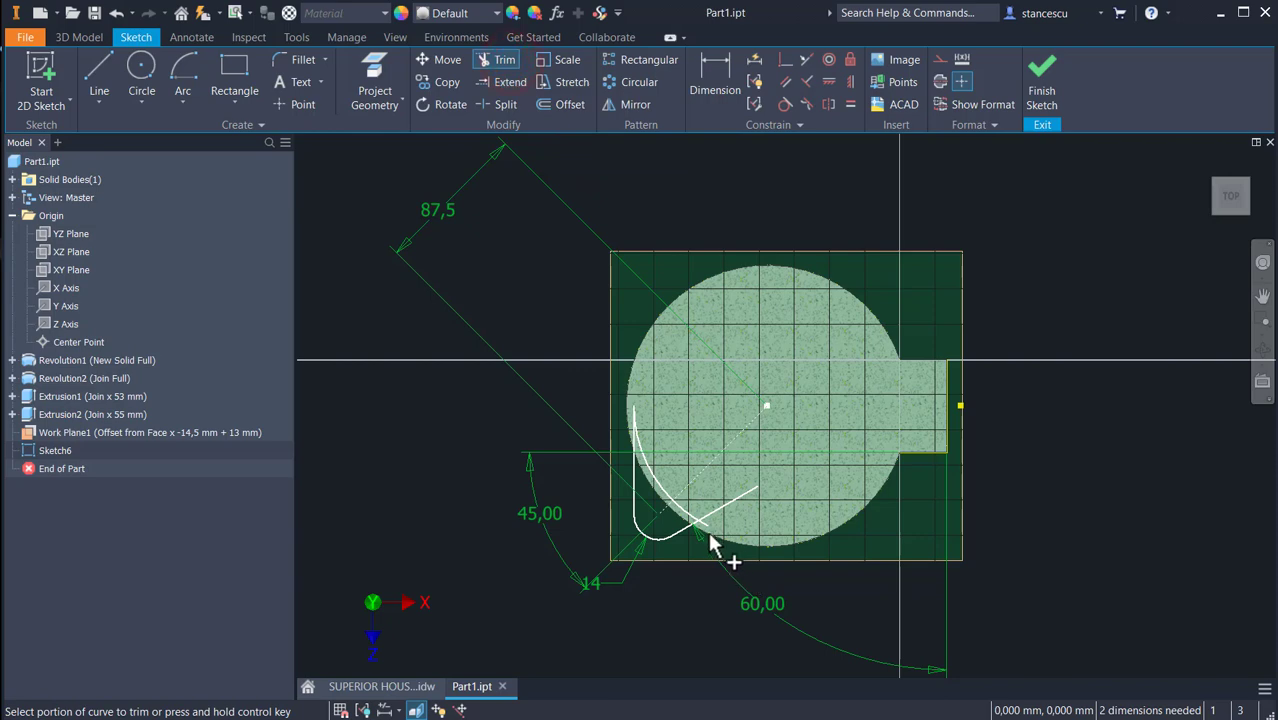
{"action": "left_click", "coordinate": [708, 523]}
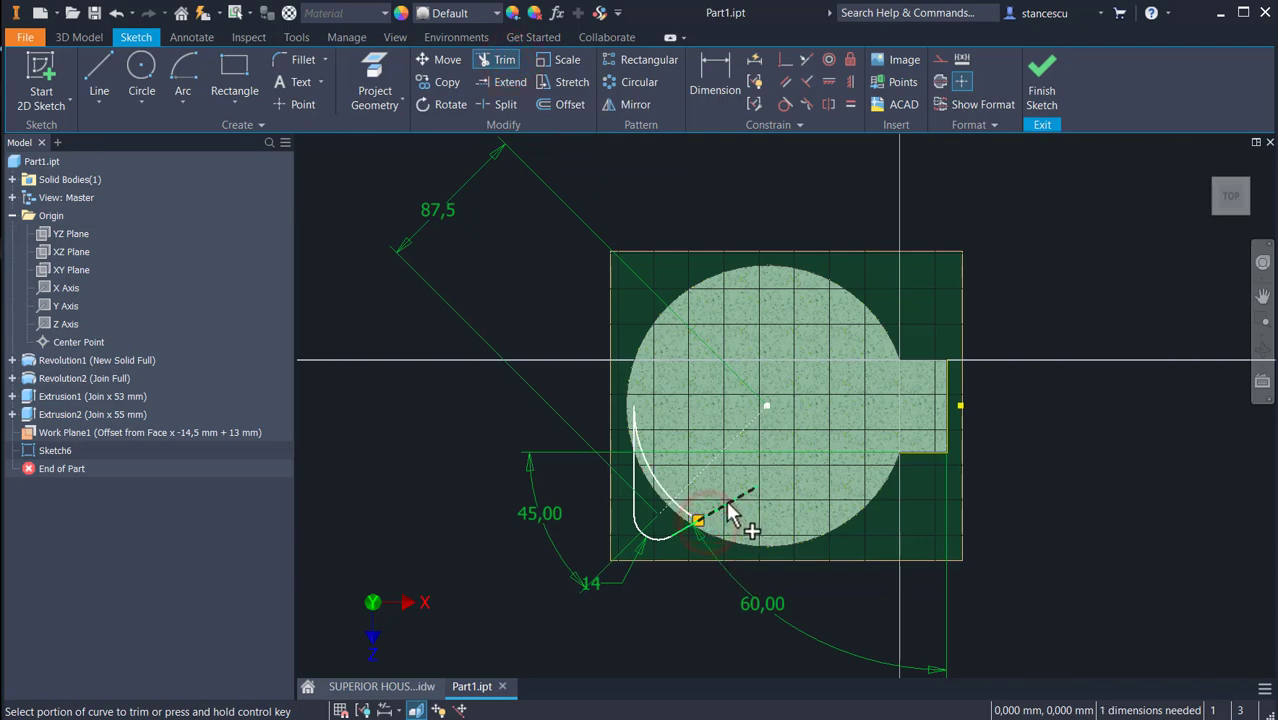
{"action": "left_click", "coordinate": [727, 503]}
{"action": "left_click", "coordinate": [379, 494]}
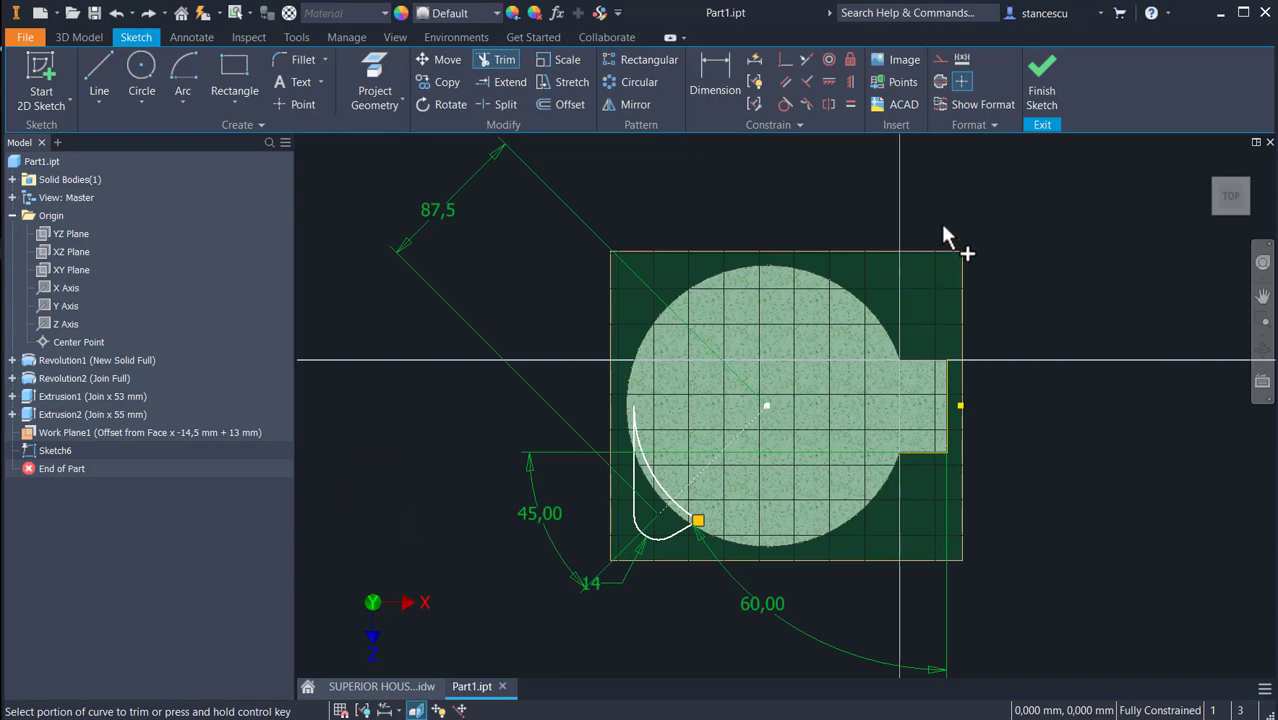
{"action": "left_click", "coordinate": [1041, 80]}
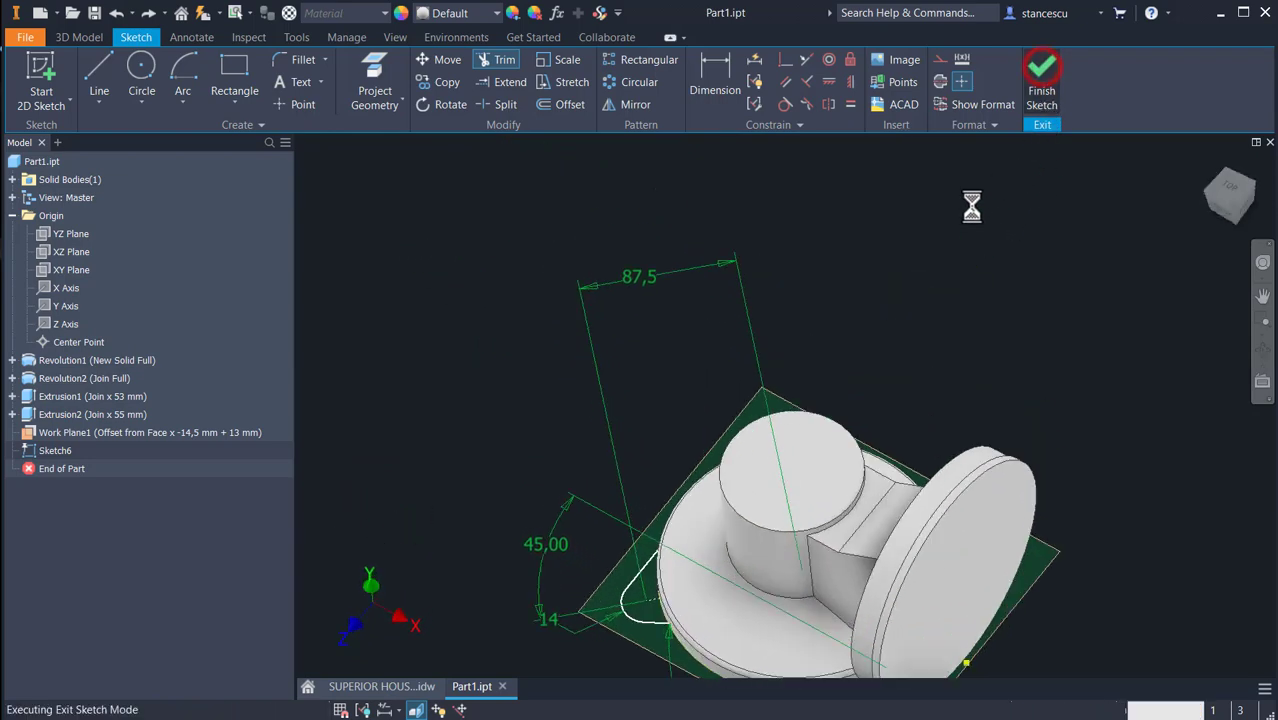
Extrude the lug profile 13 mm in the flipped direction, joined to the body
{"action": "left_click", "coordinate": [103, 85]}
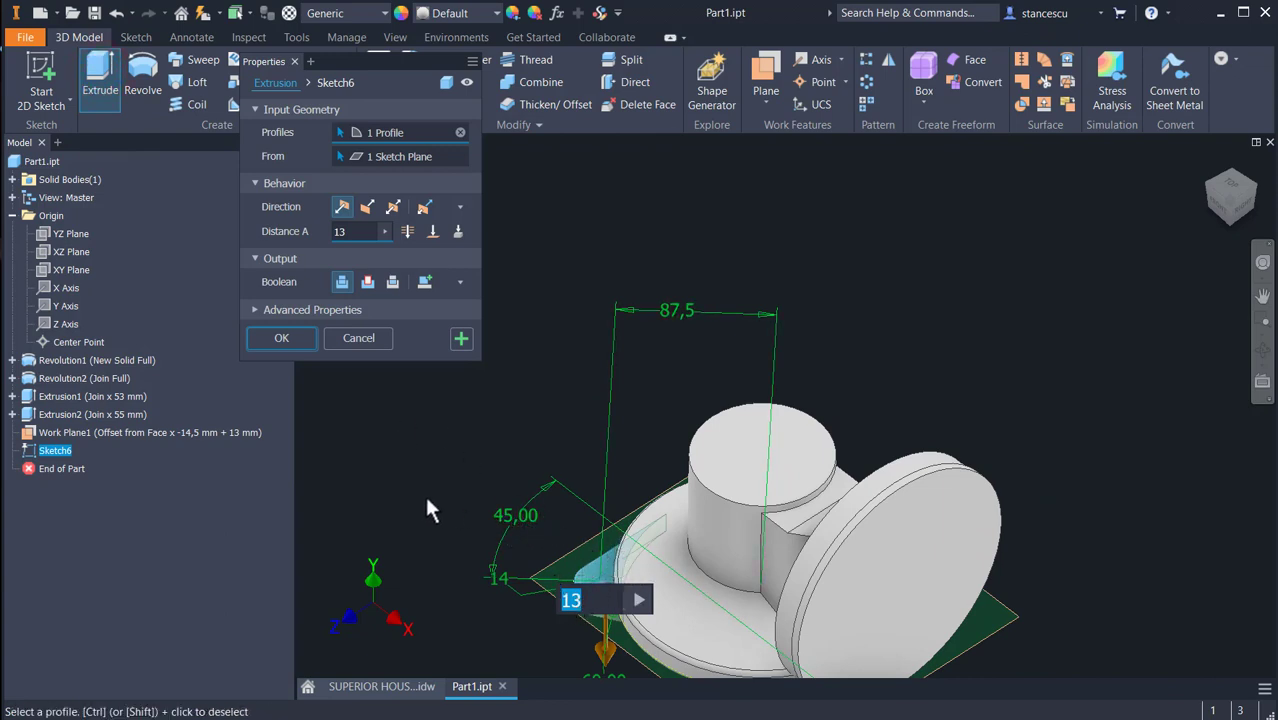
{"action": "type", "text": "13"}
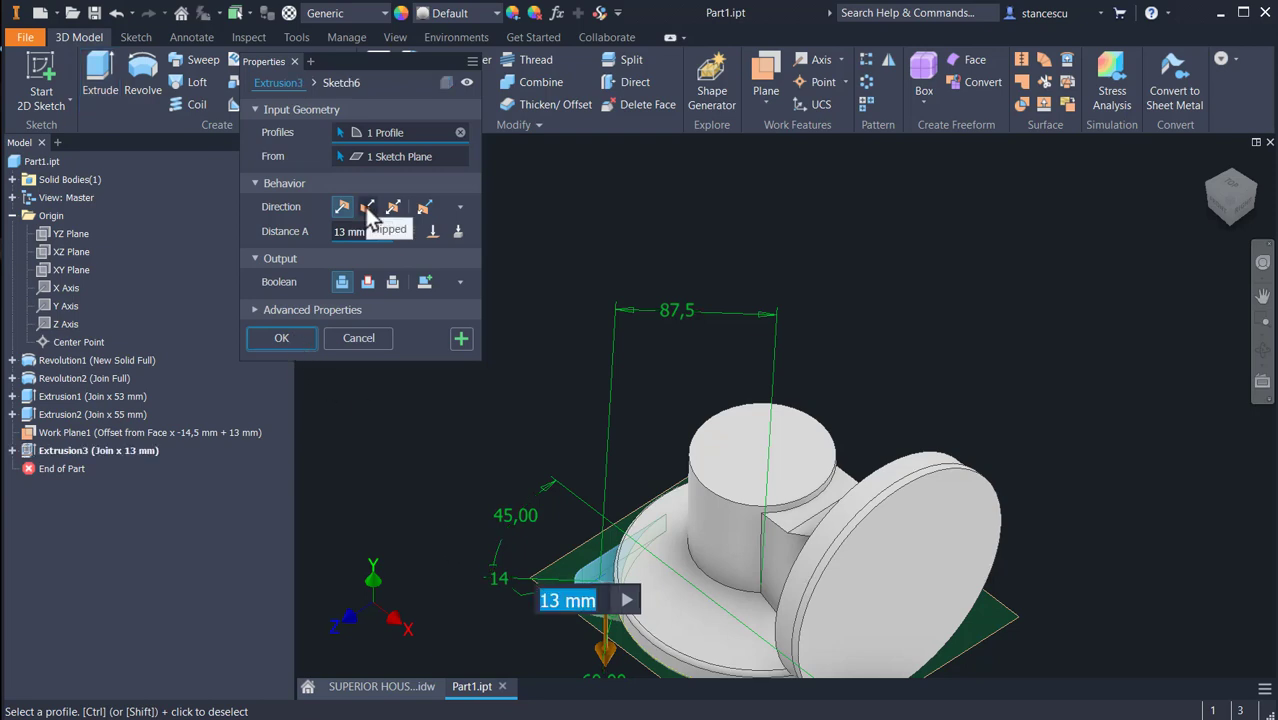
{"action": "left_click", "coordinate": [366, 208]}
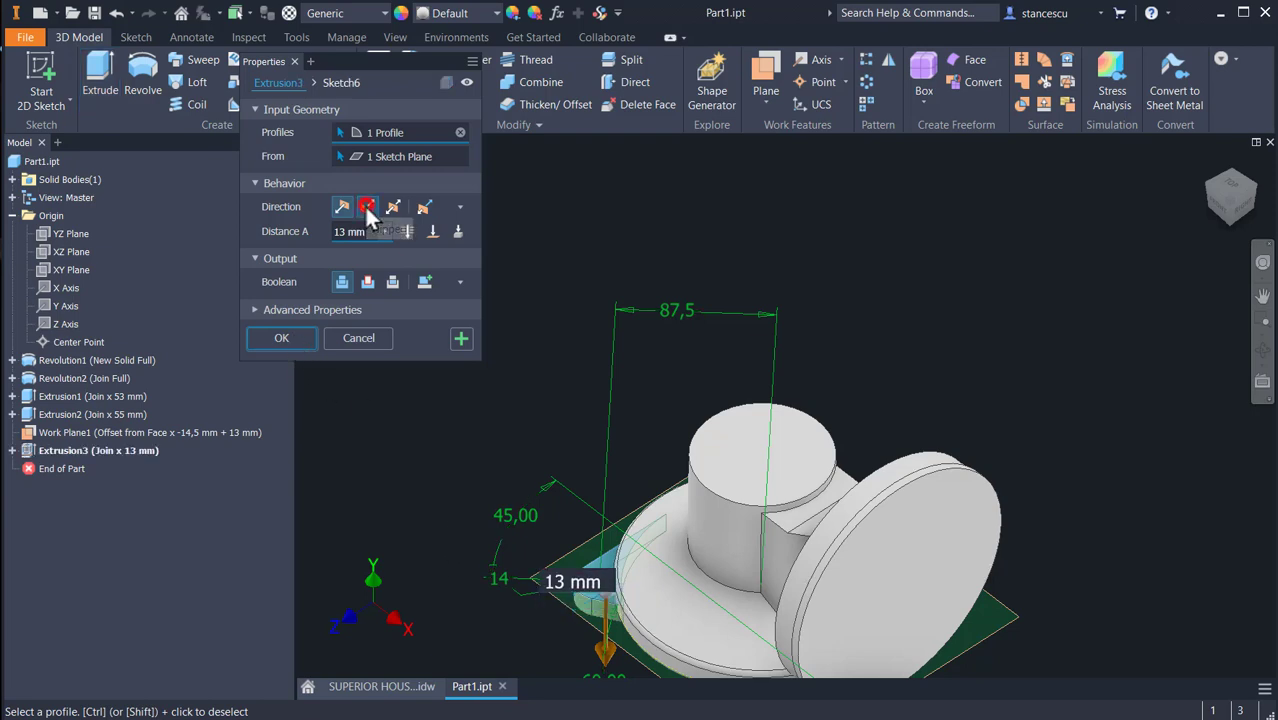
{"action": "left_click", "coordinate": [285, 340]}
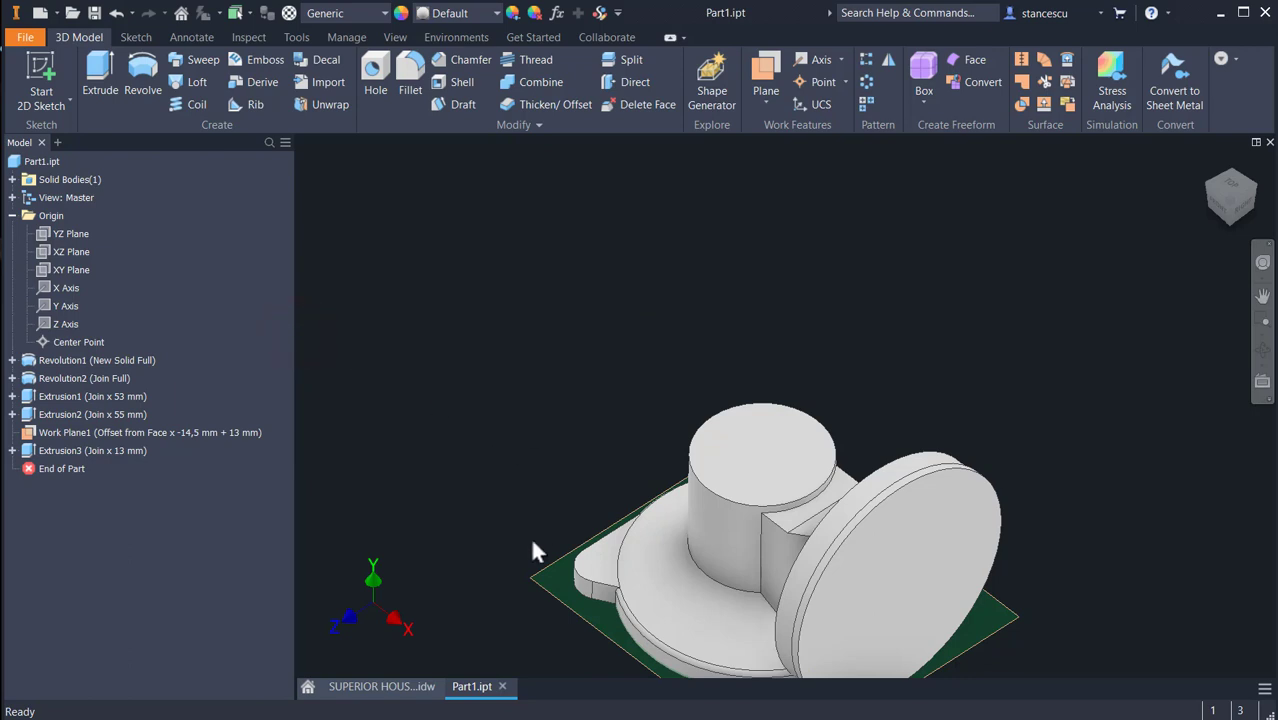
Hide the offset work plane that carries the lug sketch
{"action": "left_click", "coordinate": [556, 603]}
{"action": "right_click", "coordinate": [556, 603]}
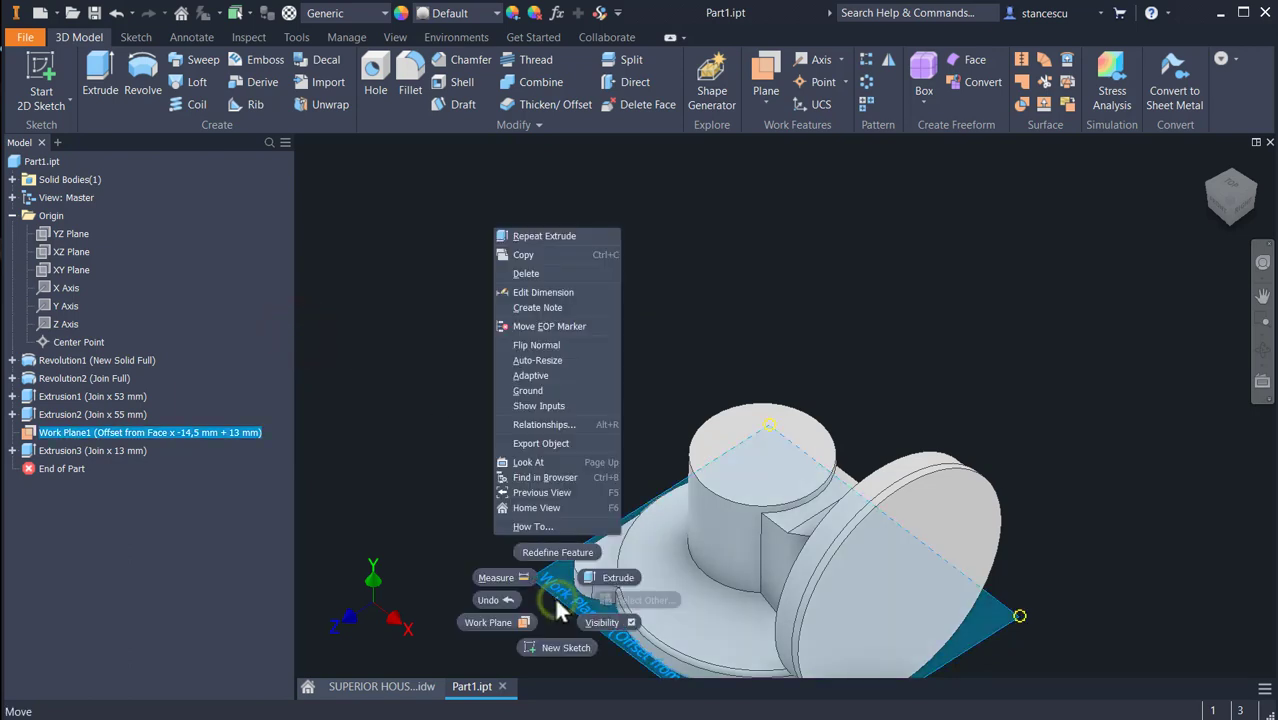
{"action": "left_click", "coordinate": [598, 620]}
{"action": "middle_click_drag", "start_coordinate": [485, 562], "coordinate": [531, 375]}
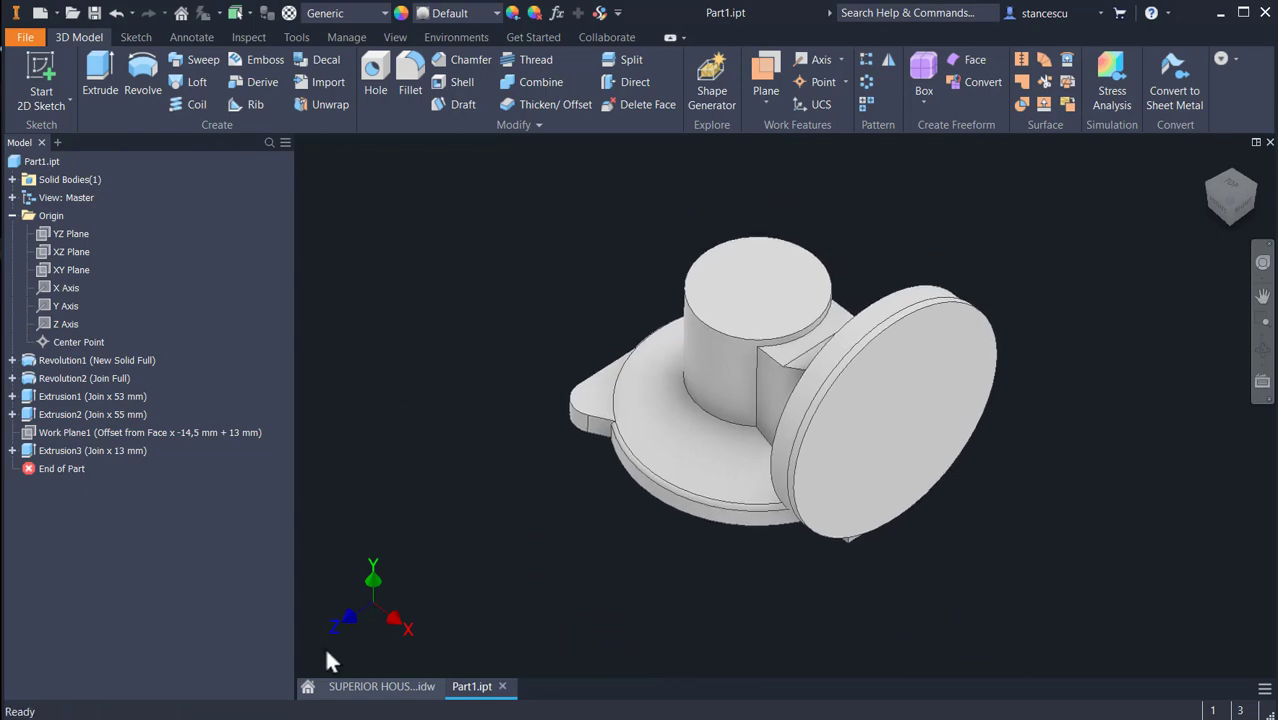
Check the lug hole callout in the 2D drawing, and cut a simple 14 mm through-all hole concentric with the lug's rounded end
{"action": "left_click", "coordinate": [352, 686]}
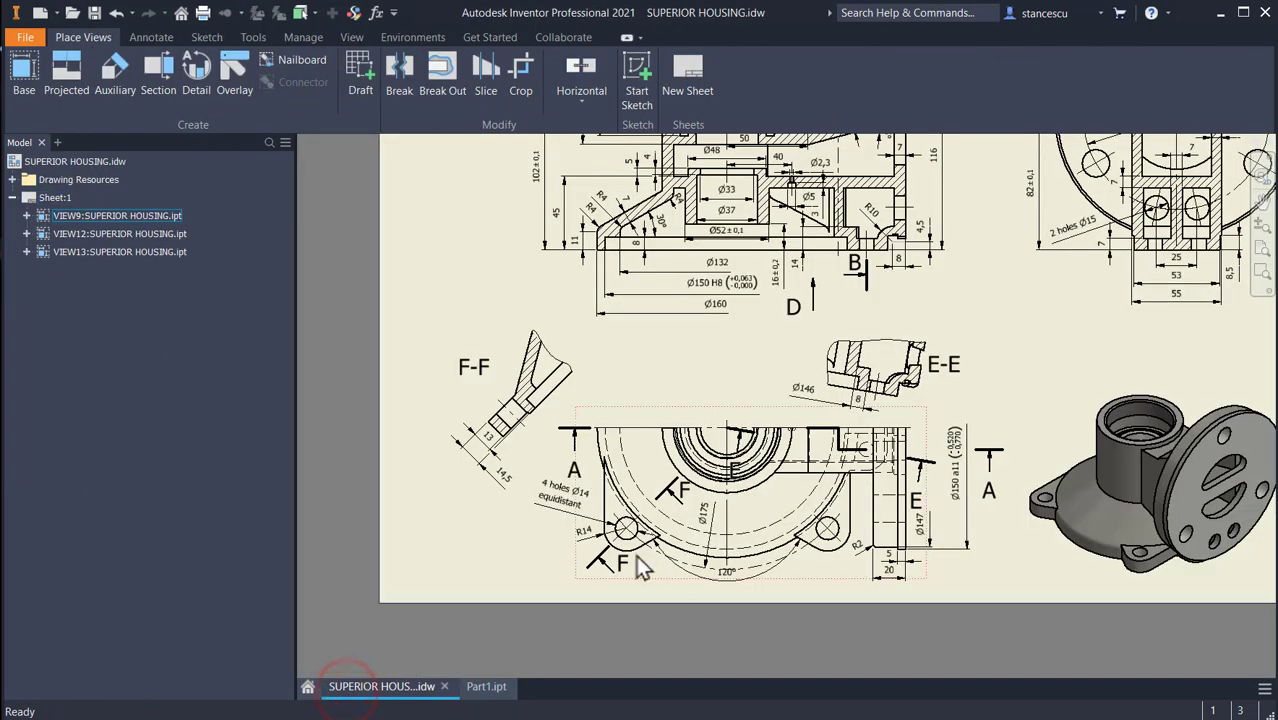
{"action": "left_click", "coordinate": [578, 507]}
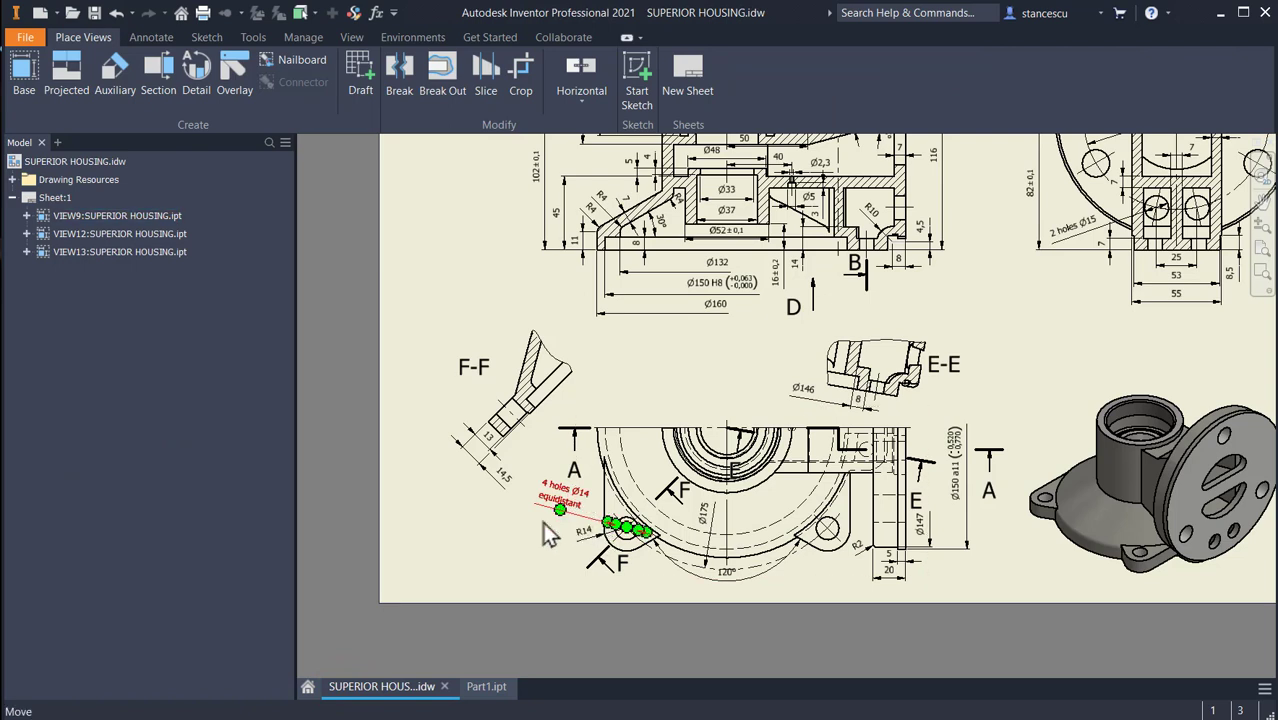
{"action": "left_click", "coordinate": [550, 530]}
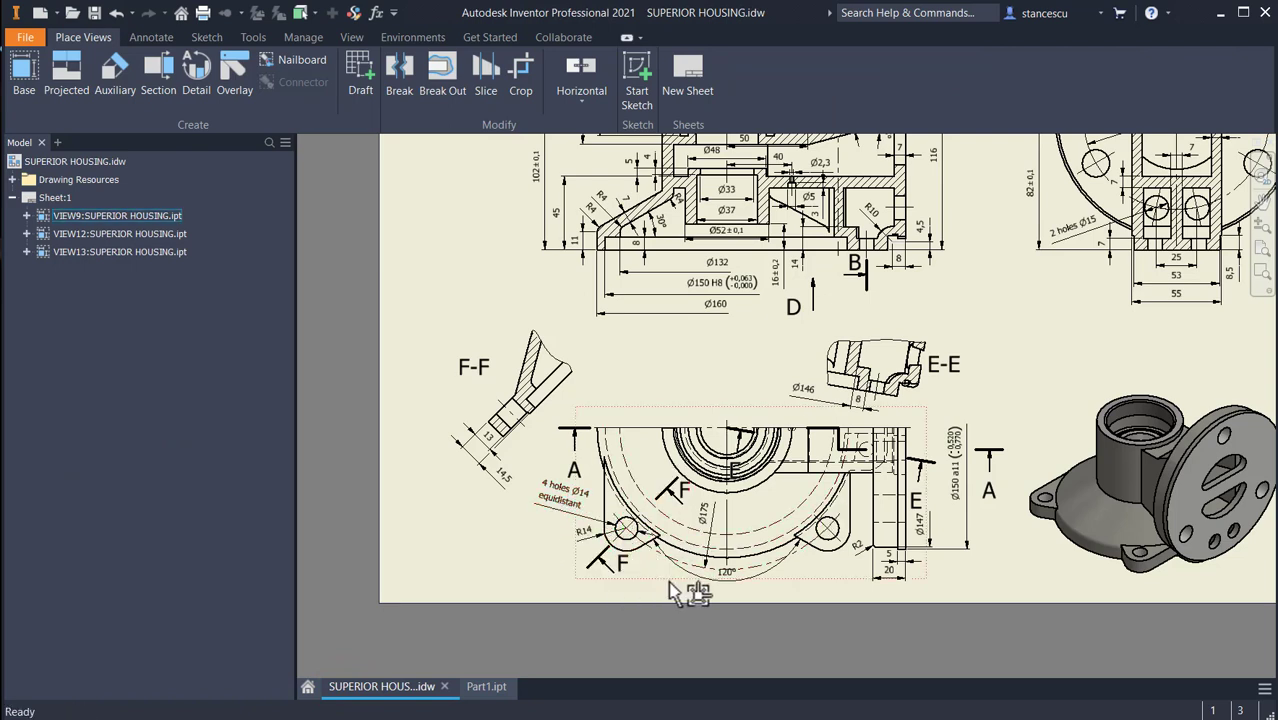
{"action": "left_click", "coordinate": [482, 688]}
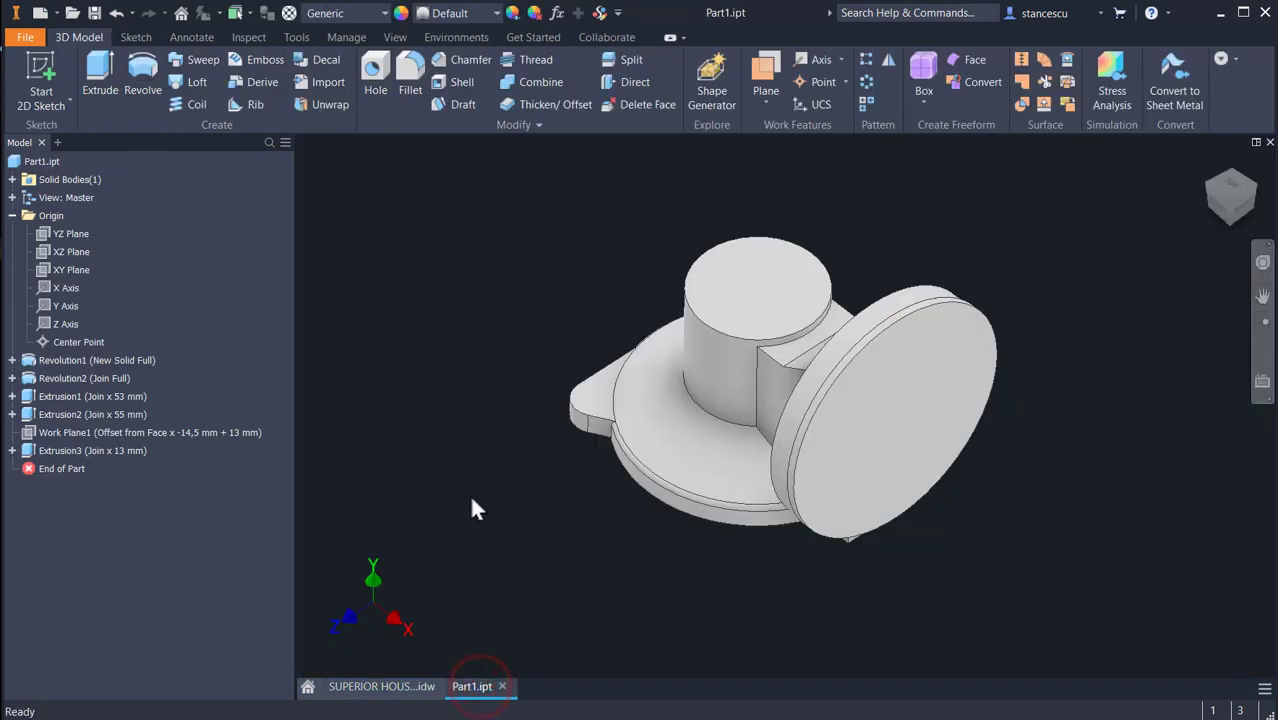
{"action": "left_click", "coordinate": [375, 68]}
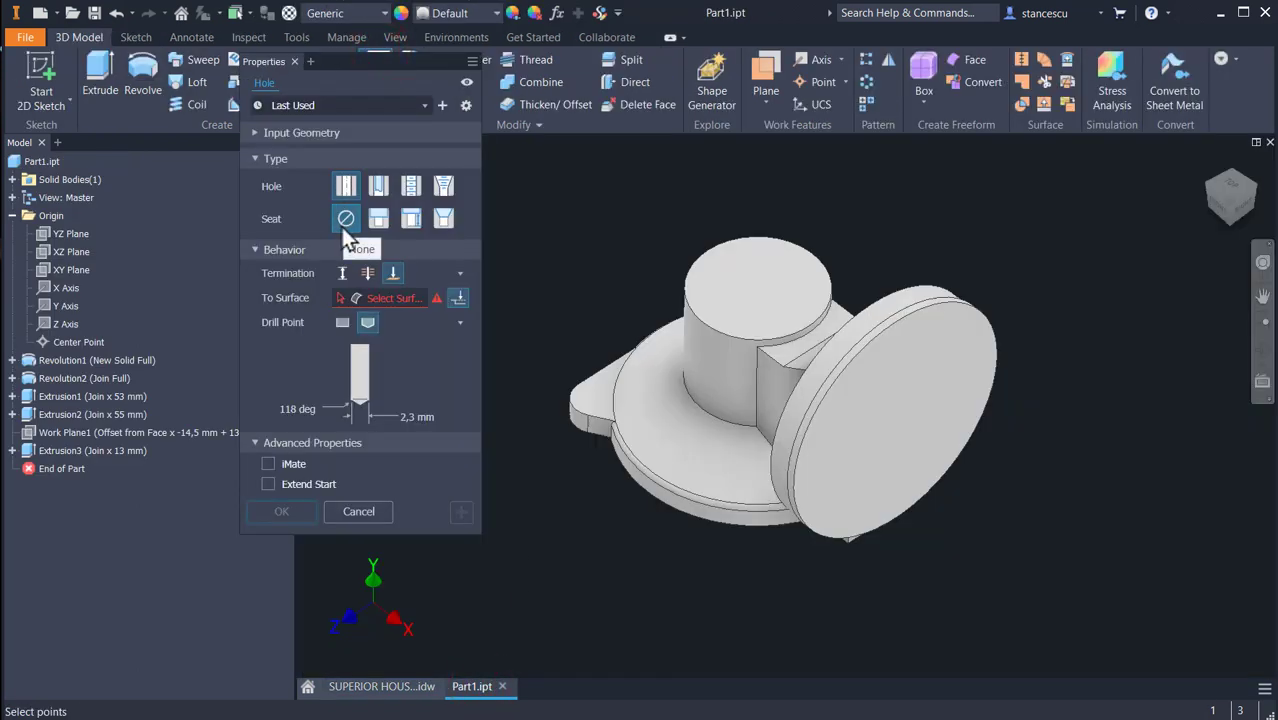
{"action": "left_click", "coordinate": [369, 273]}
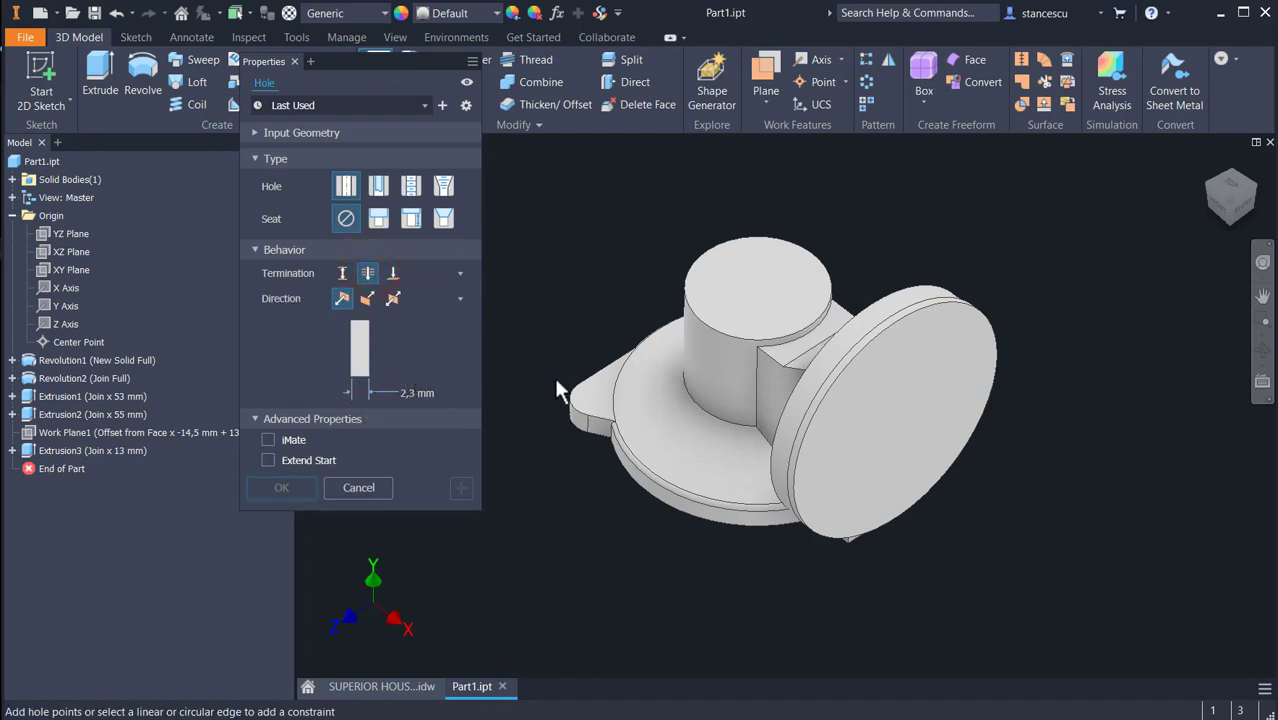
{"action": "left_click", "coordinate": [586, 398]}
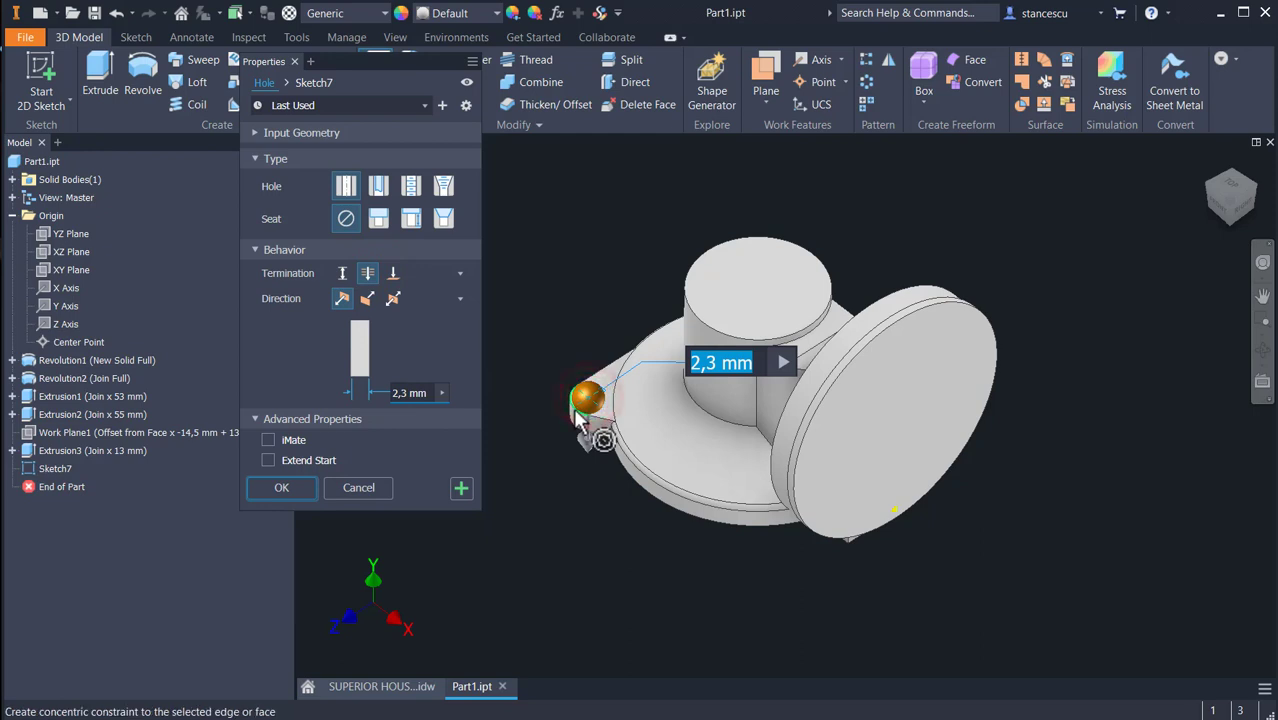
{"action": "left_click", "coordinate": [571, 407]}
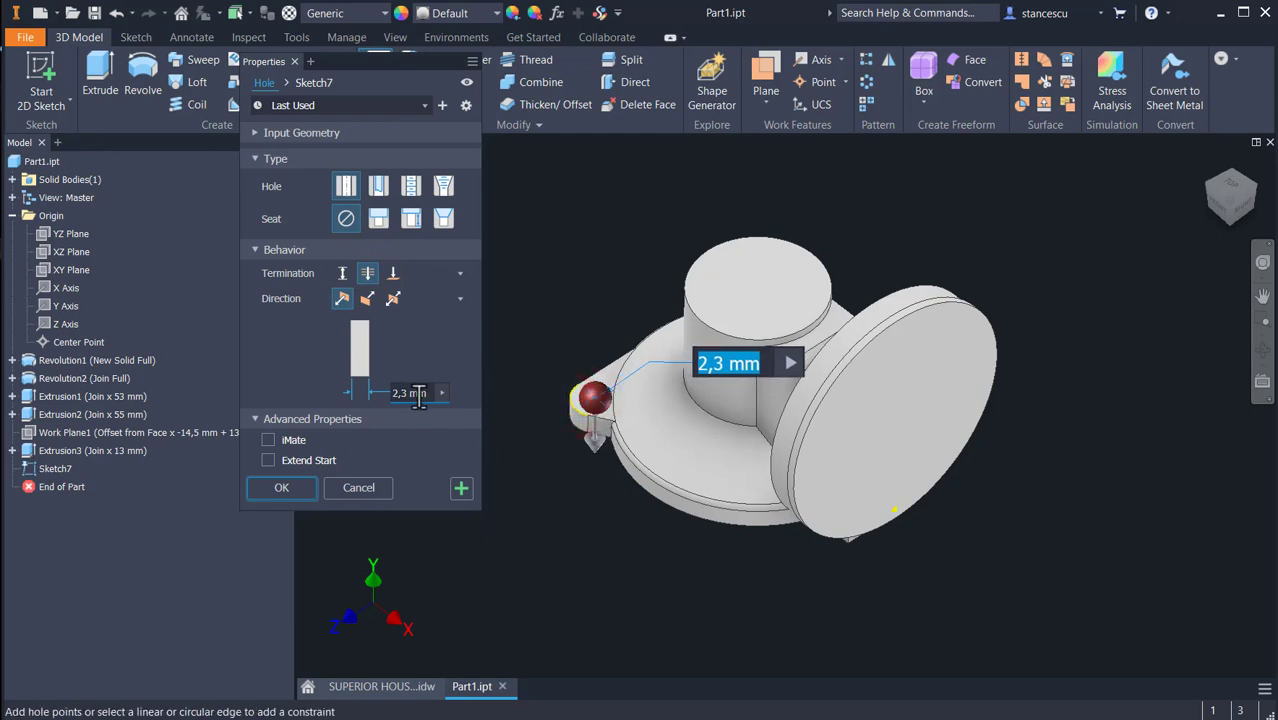
{"action": "type", "text": "14"}
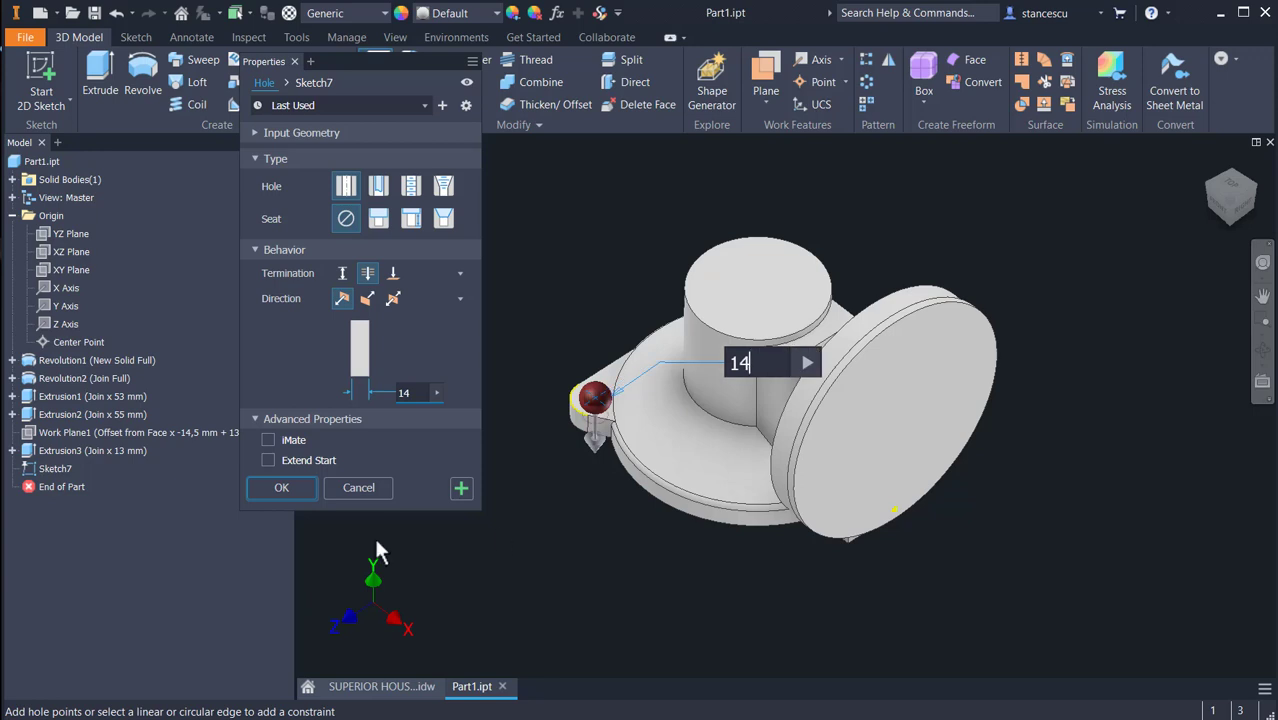
{"action": "left_click", "coordinate": [295, 483]}
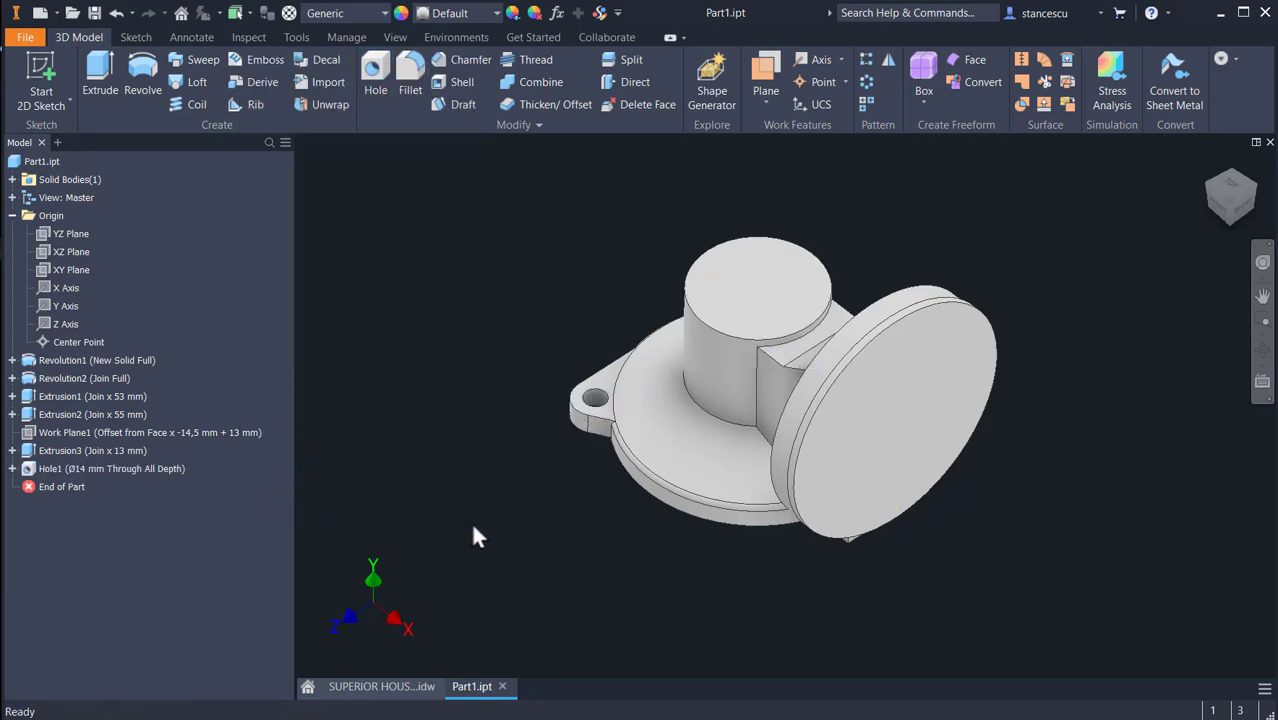
Mirror the lug extrusion and its 14 mm hole about the XY plane
{"action": "left_click", "coordinate": [888, 59]}
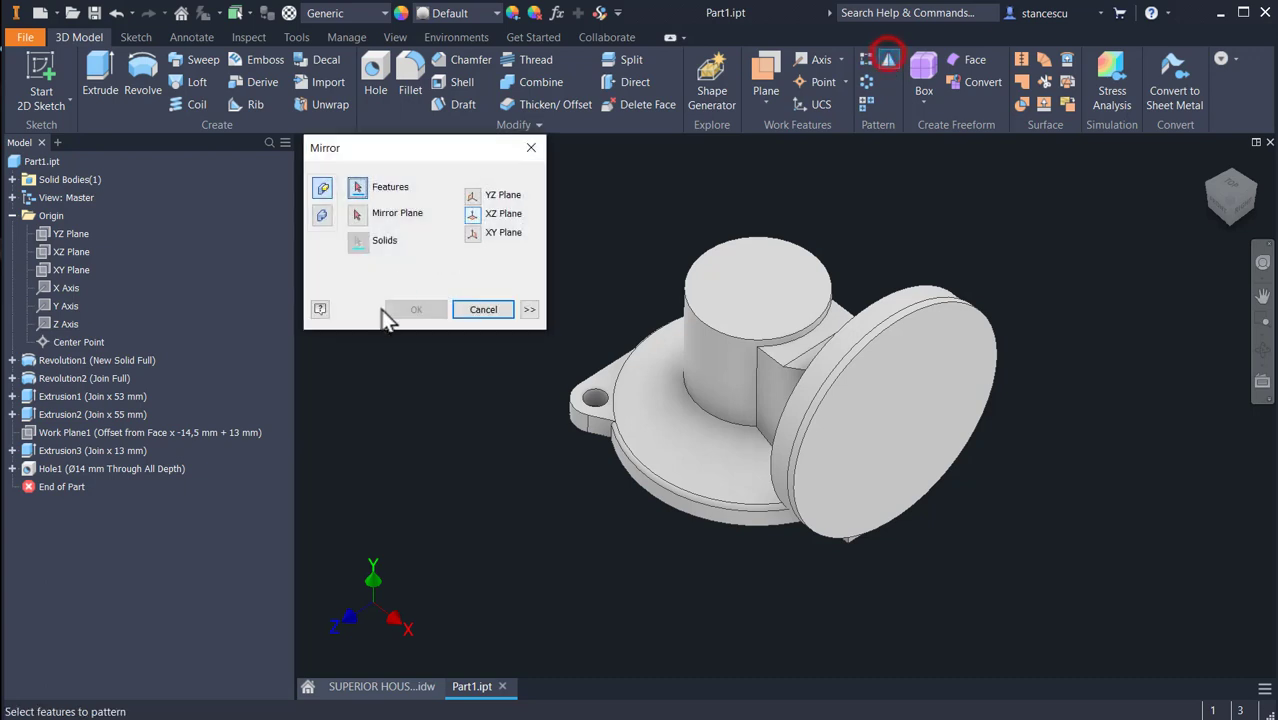
{"action": "left_click", "coordinate": [48, 469]}
{"action": "left_click", "coordinate": [52, 450], "text": "ctrl"}
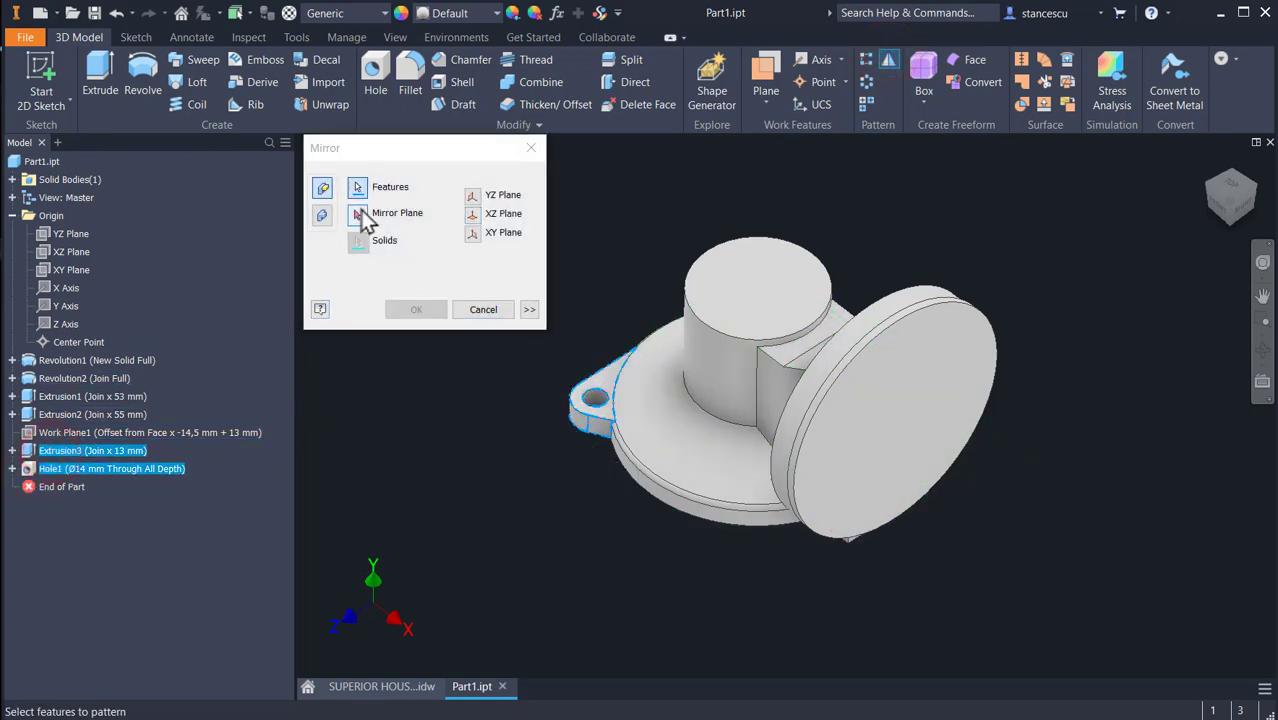
{"action": "left_click", "coordinate": [357, 214]}
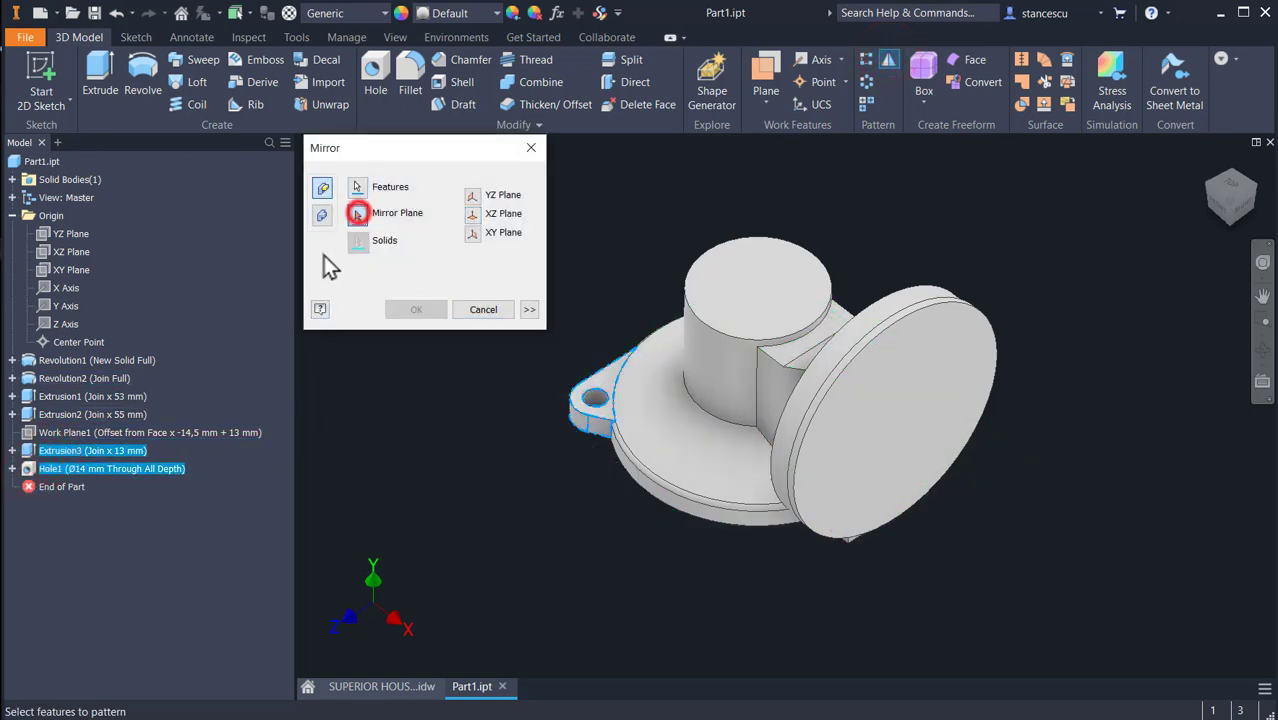
{"action": "left_click", "coordinate": [72, 270]}
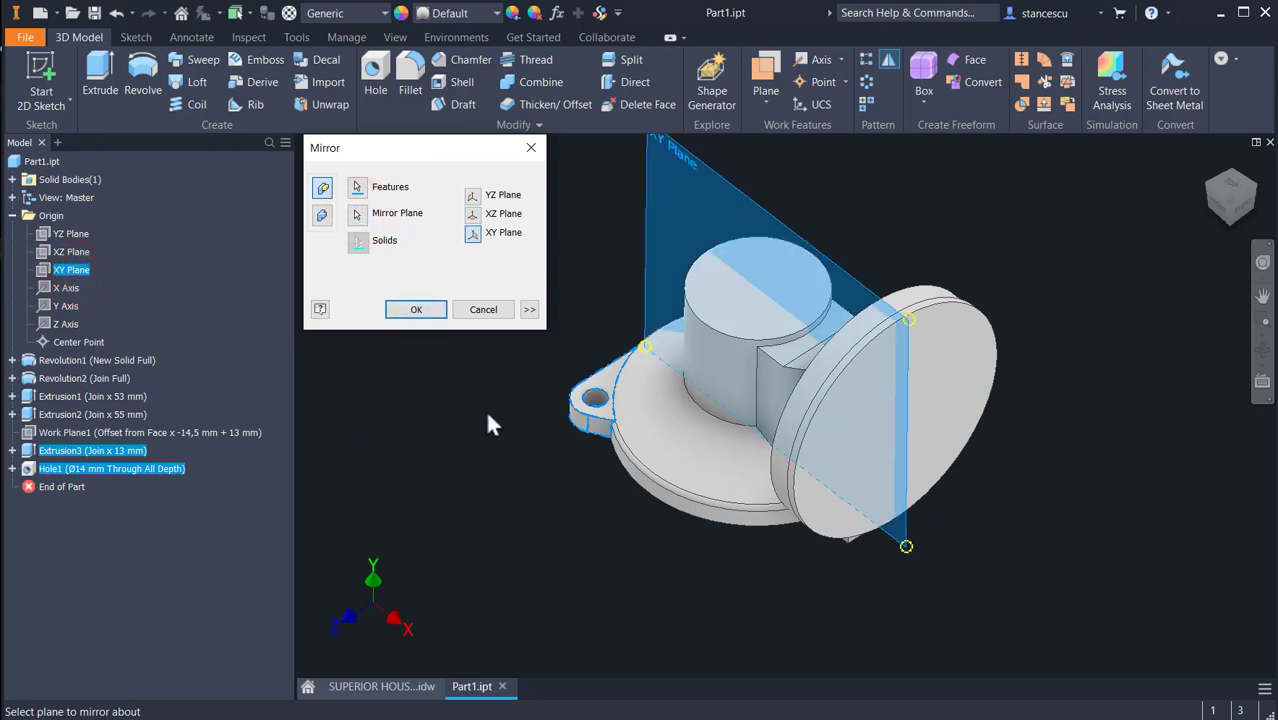
{"action": "middle_click_drag", "start_coordinate": [455, 484], "coordinate": [443, 519], "text": "shift"}
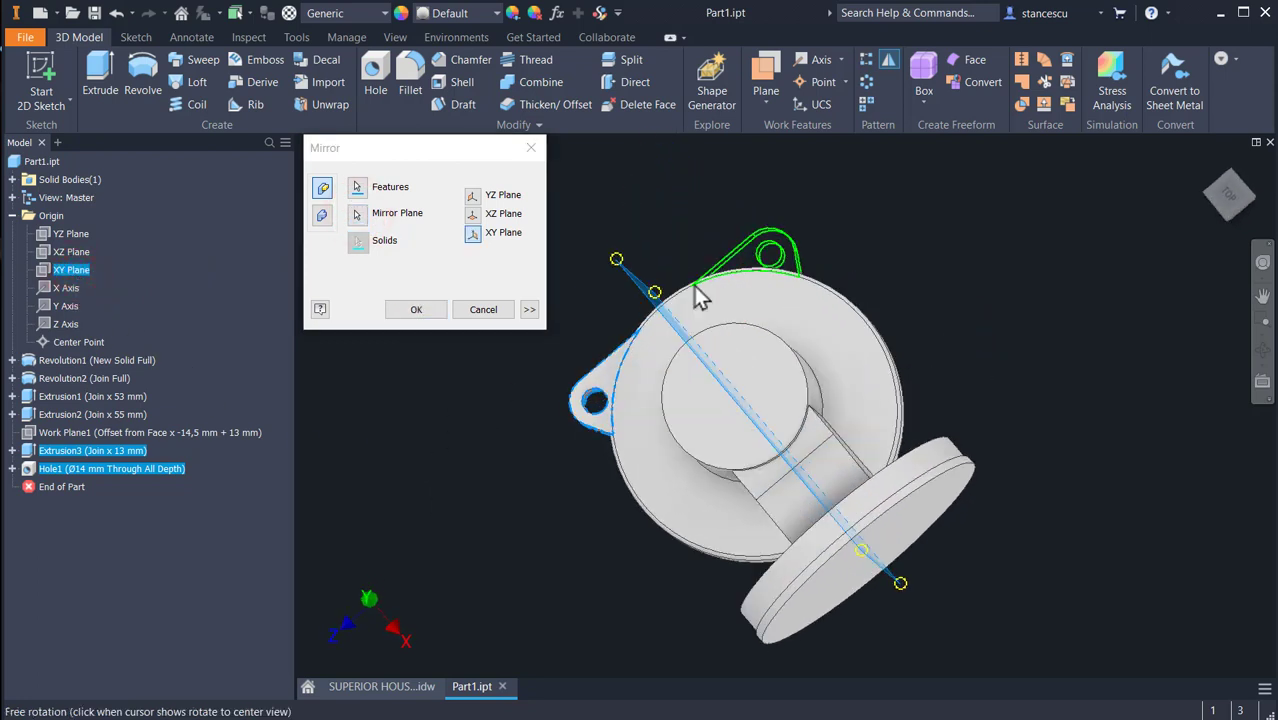
{"action": "left_click", "coordinate": [424, 312]}
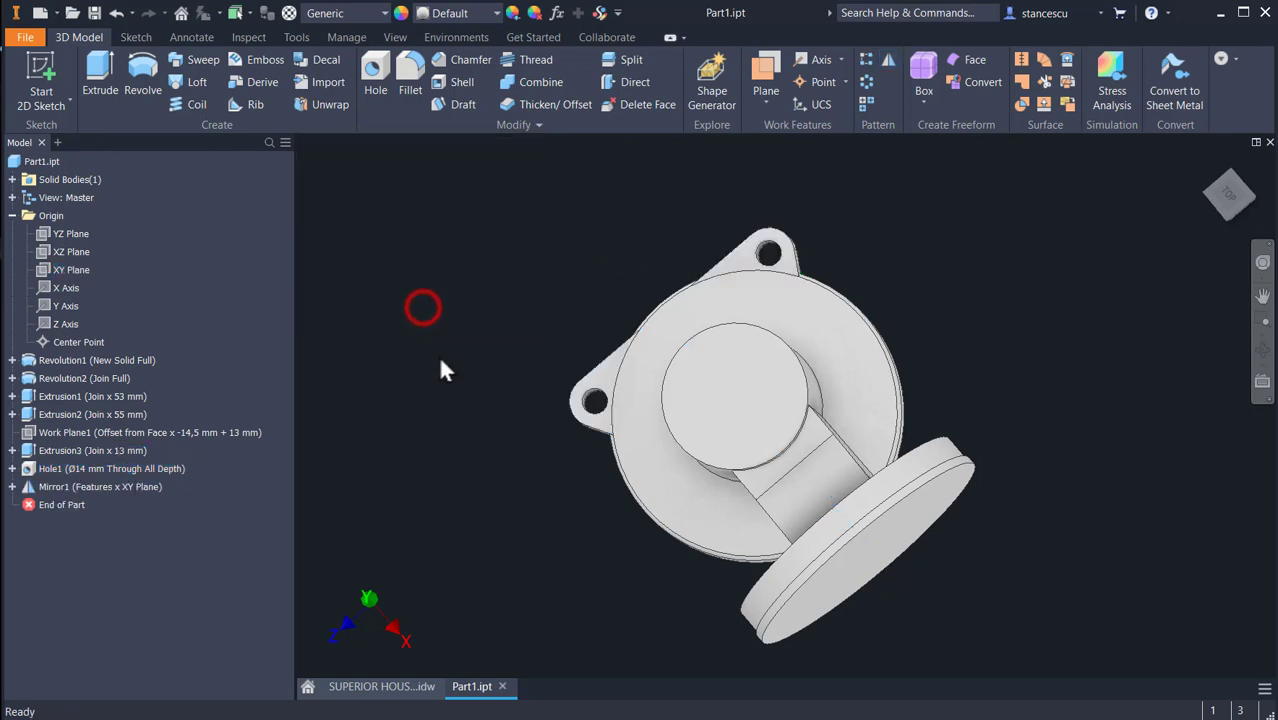
{"action": "middle_click_drag", "start_coordinate": [440, 413], "coordinate": [451, 419], "text": "shift"}
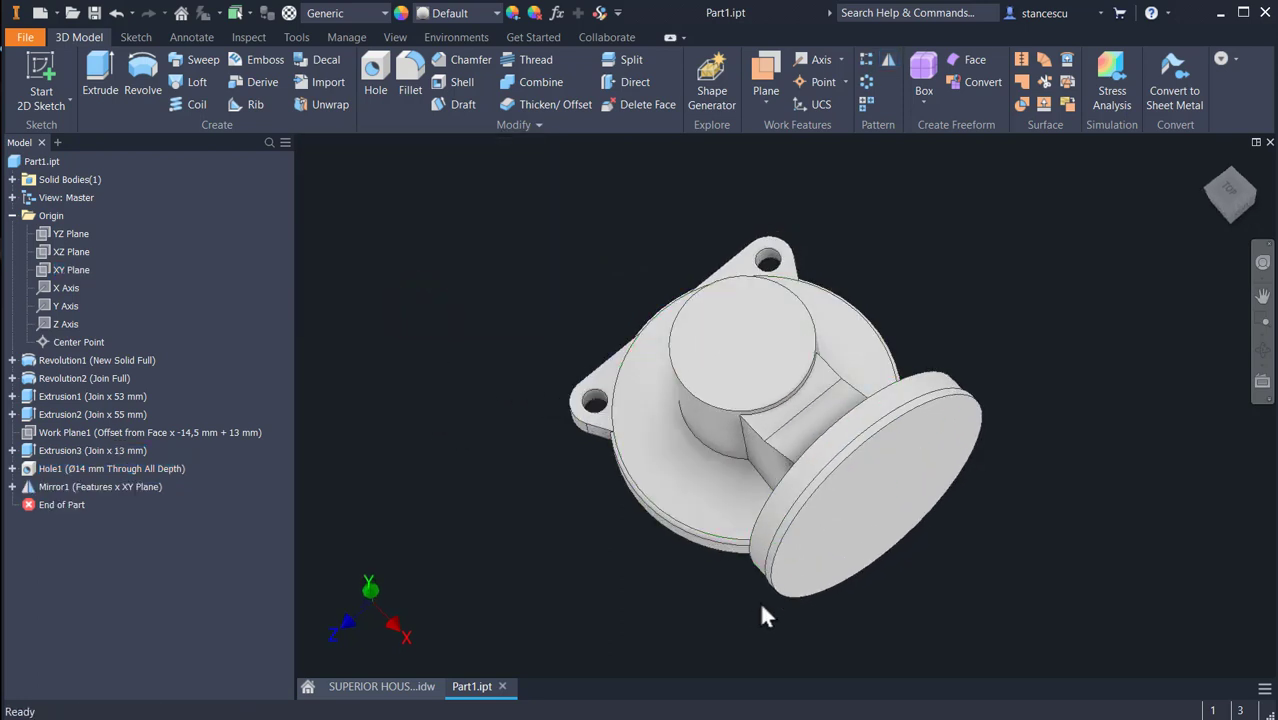
Create a work plane parallel to the round side flange's face, through the point where the vertical cylinder's axis meets its top face
{"action": "key", "text": "F6"}
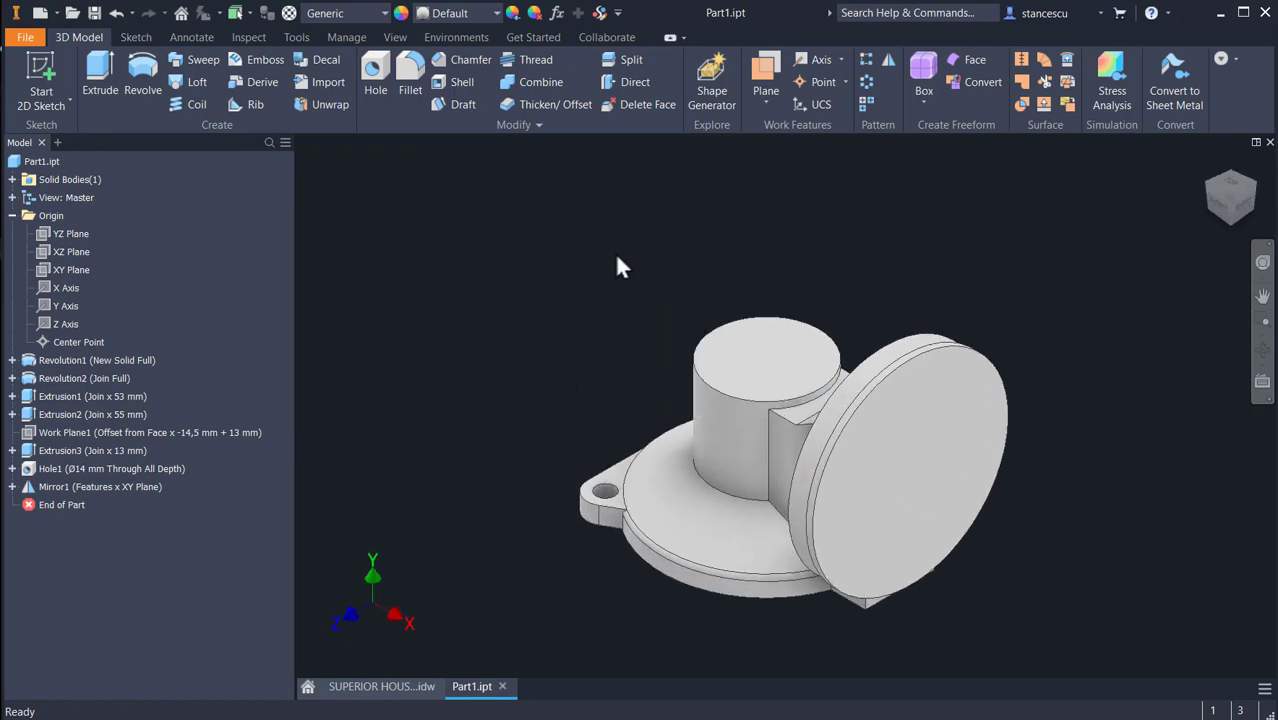
{"action": "left_click", "coordinate": [765, 76]}
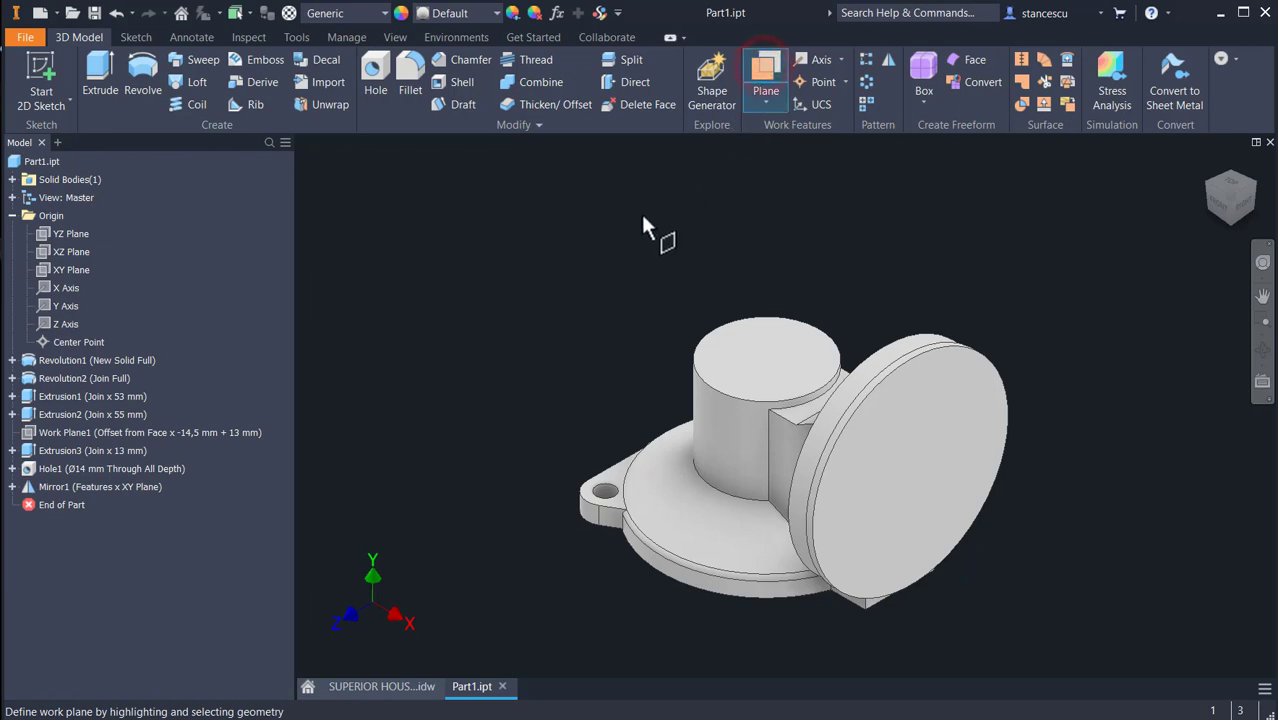
{"action": "left_click", "coordinate": [948, 402]}
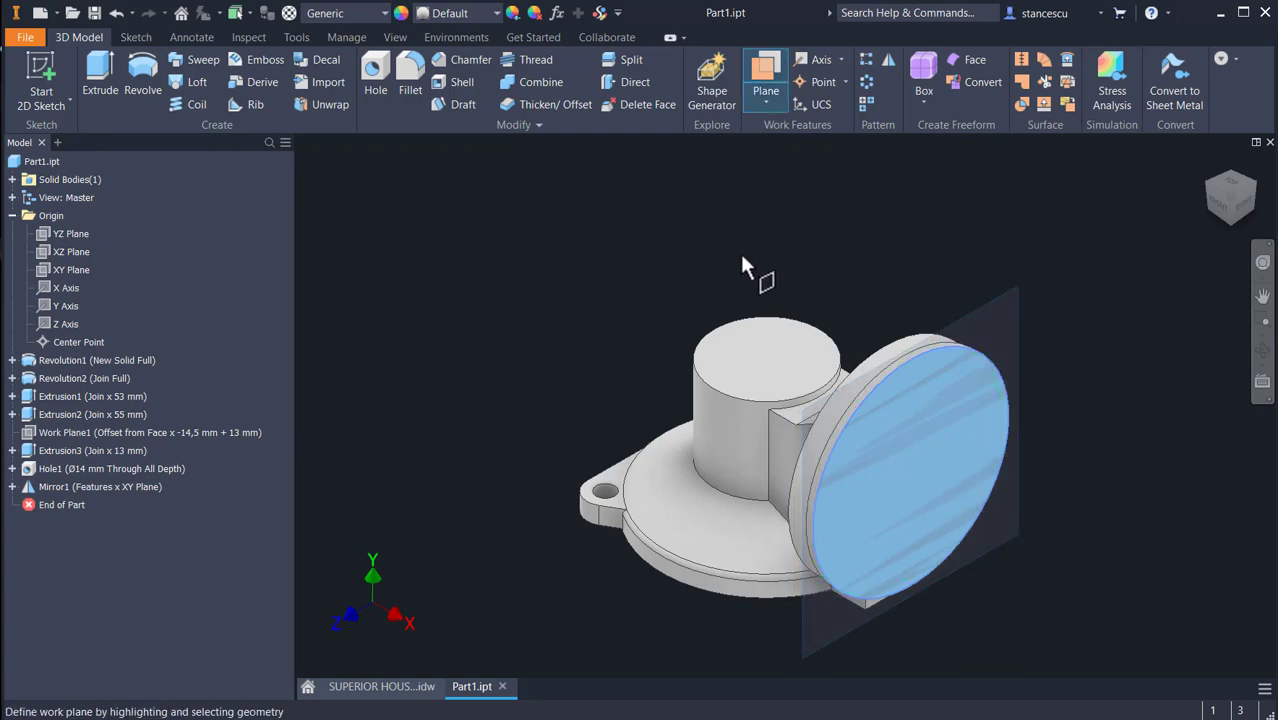
{"action": "right_click", "coordinate": [604, 220]}
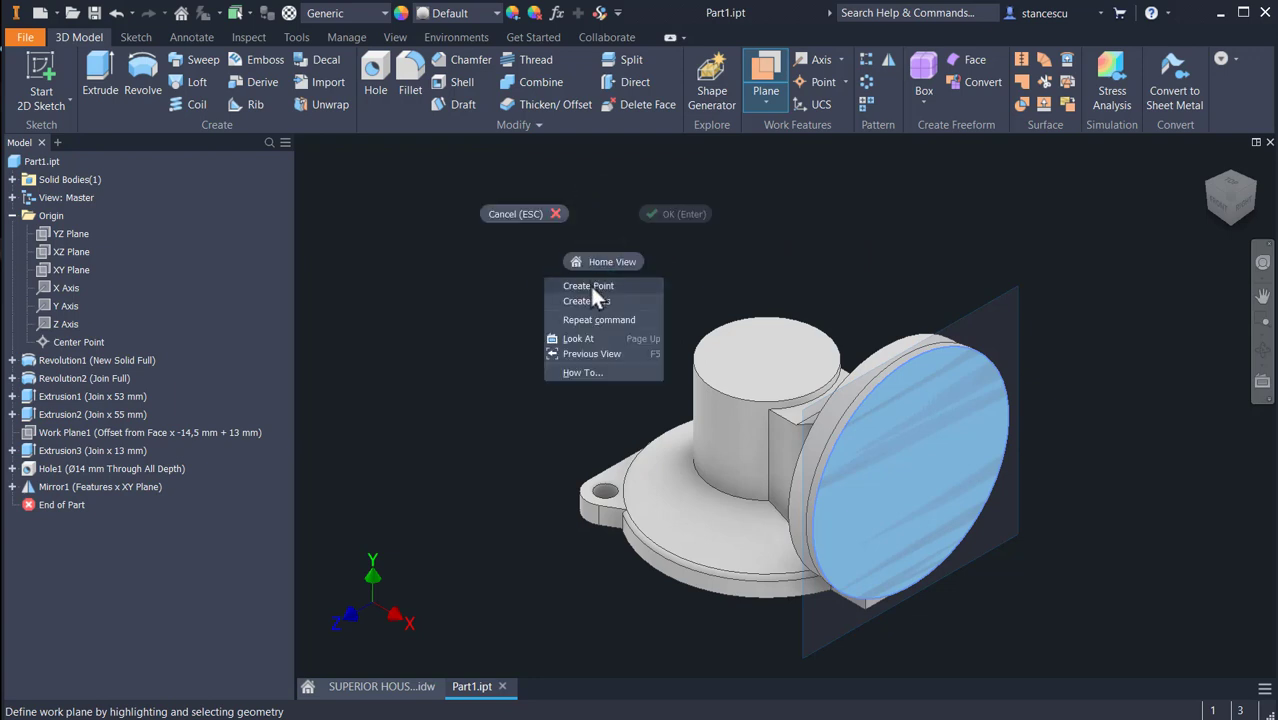
{"action": "left_click", "coordinate": [592, 287]}
{"action": "right_click", "coordinate": [583, 251]}
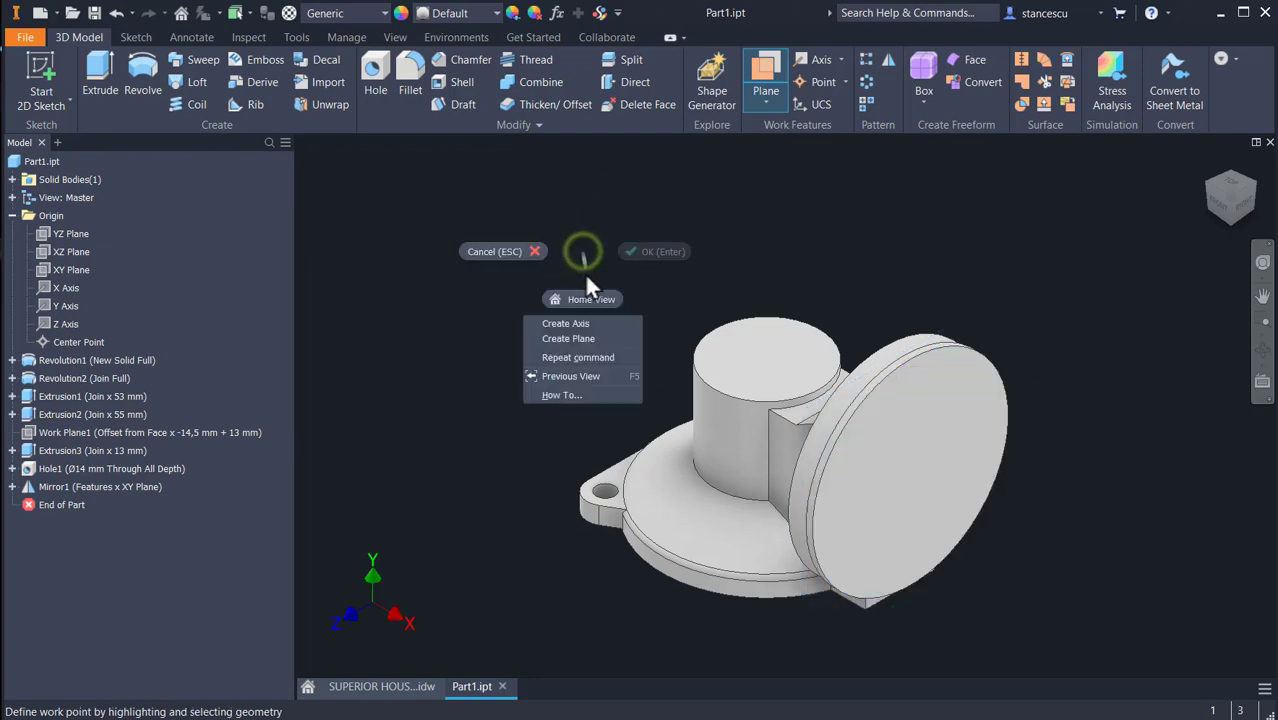
{"action": "left_click", "coordinate": [580, 322]}
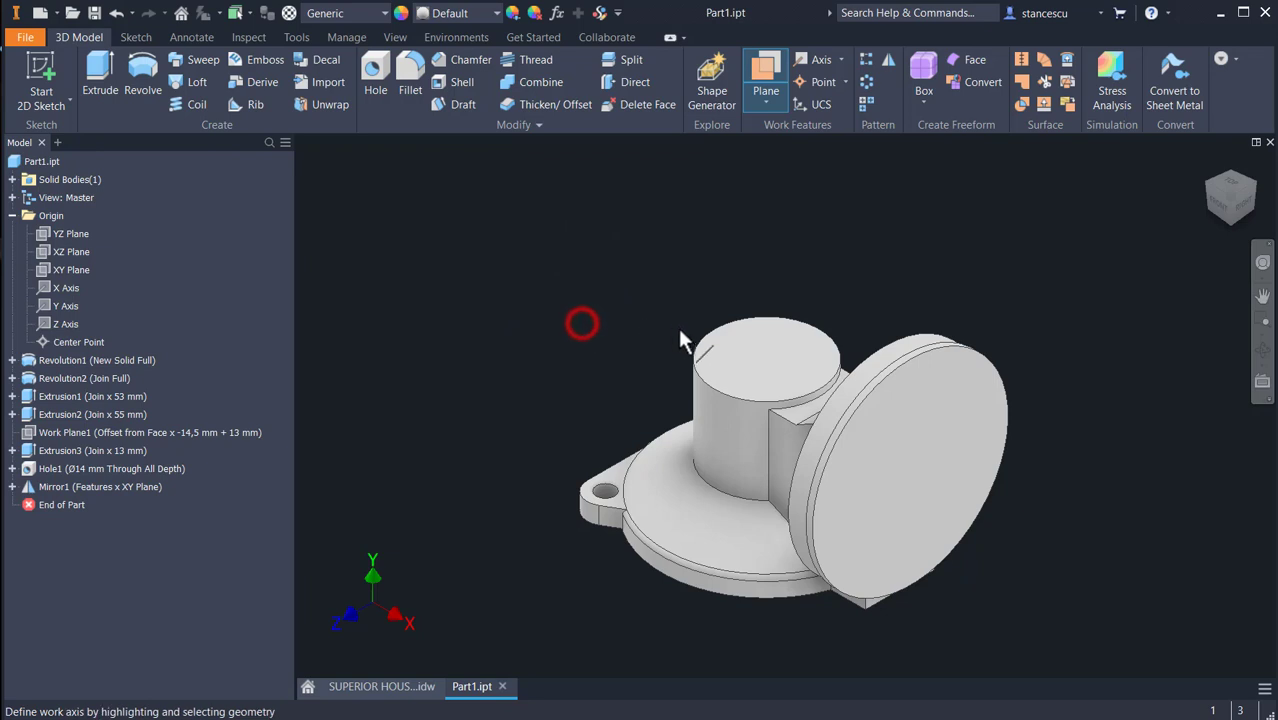
{"action": "left_click", "coordinate": [710, 407]}
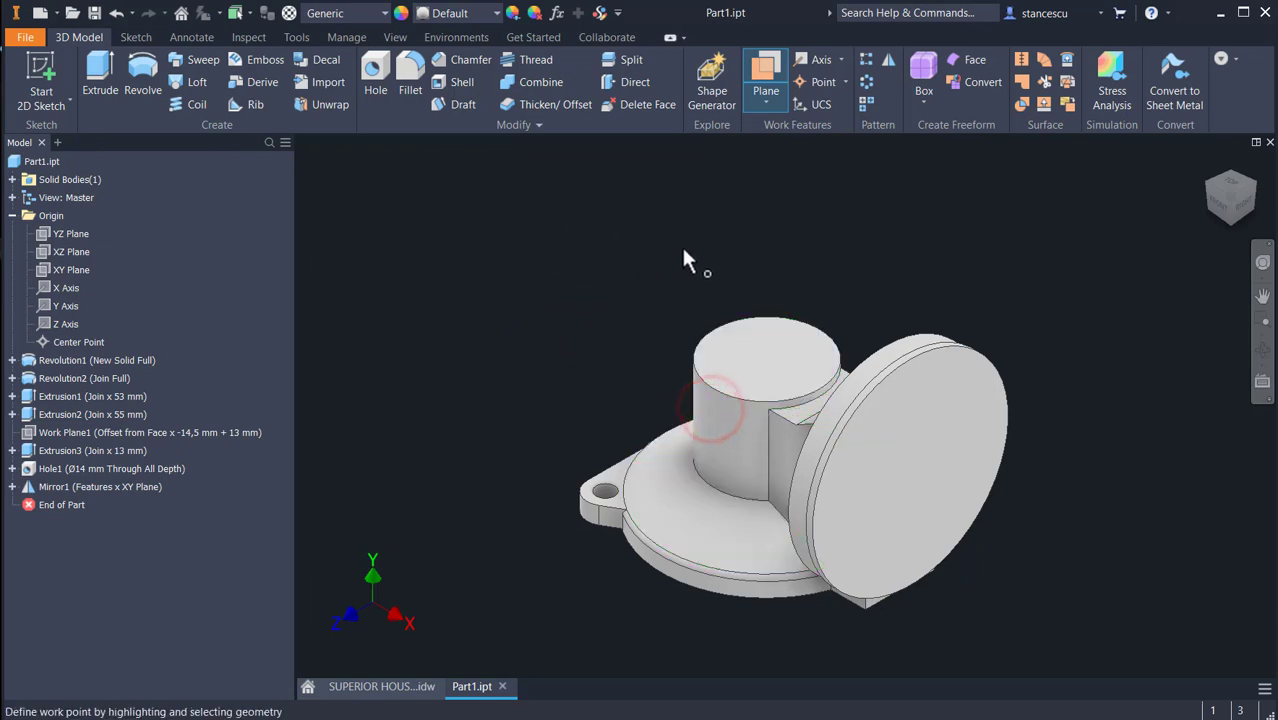
{"action": "left_click", "coordinate": [762, 328]}
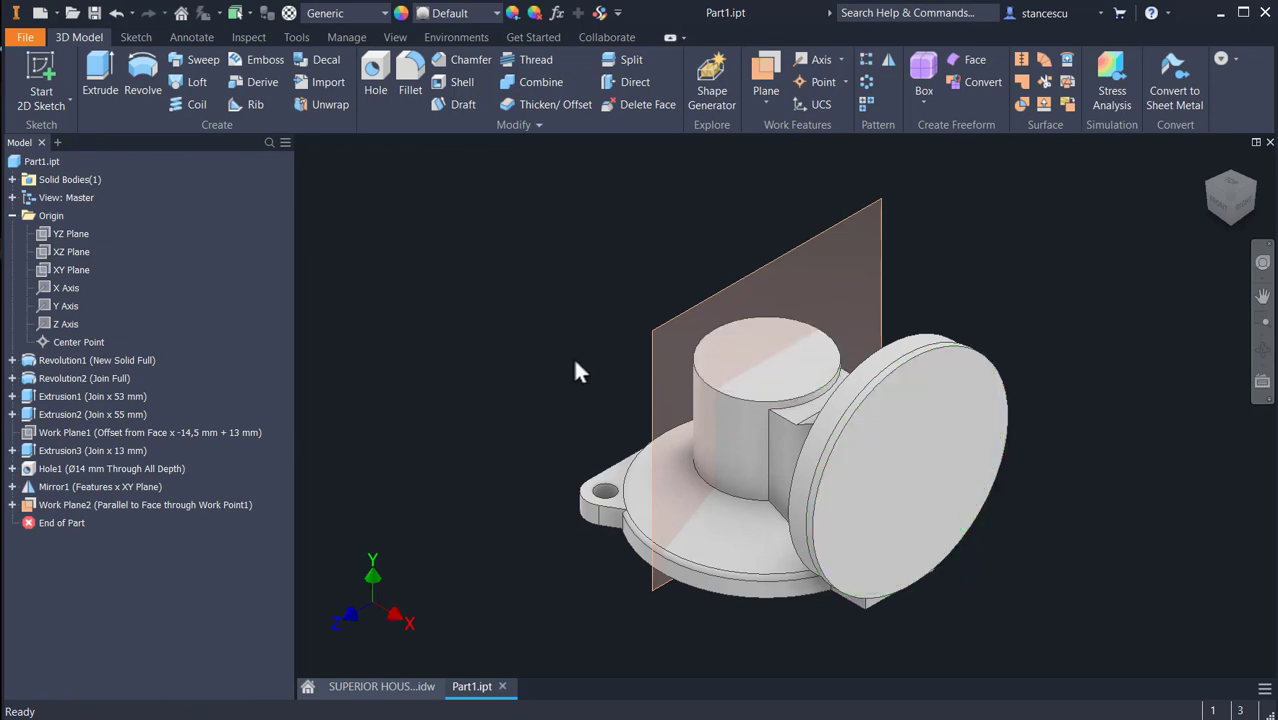
Mirror the lug, its hole and the first mirror about the new work plane through the vertical cylinder's axis
{"action": "left_click", "coordinate": [888, 60]}
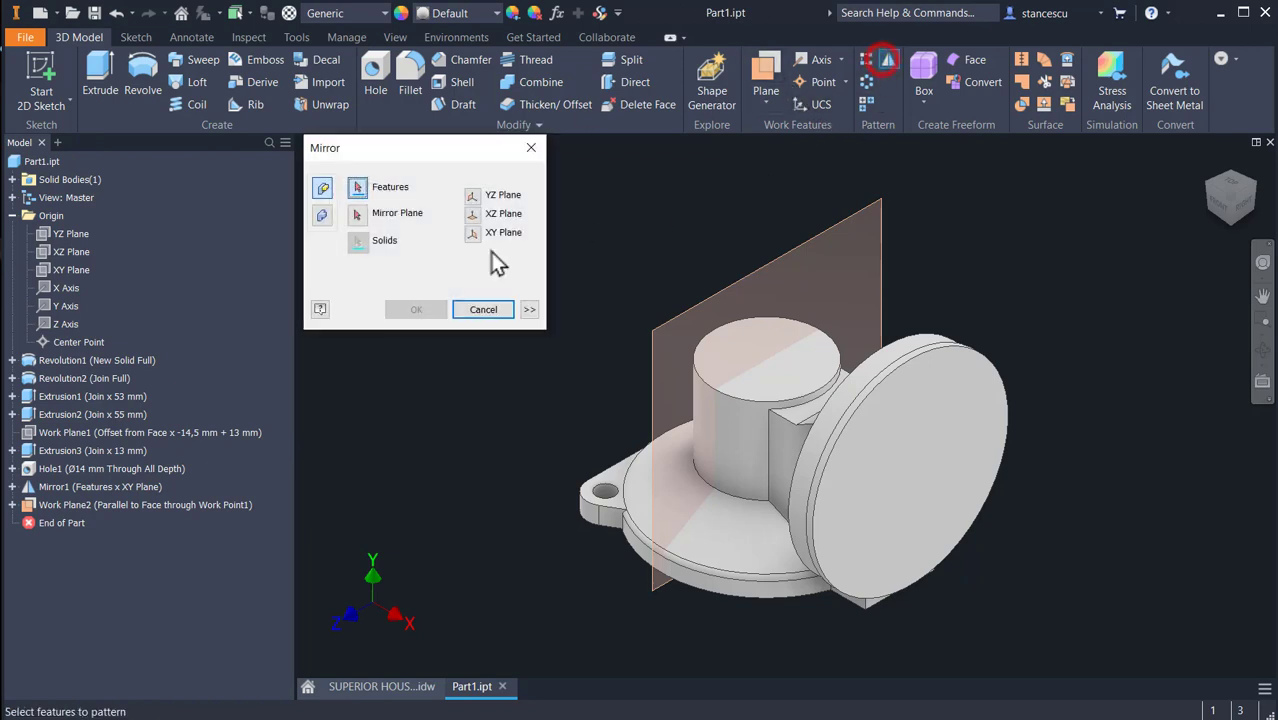
{"action": "left_click", "coordinate": [55, 488]}
{"action": "left_click", "coordinate": [357, 214]}
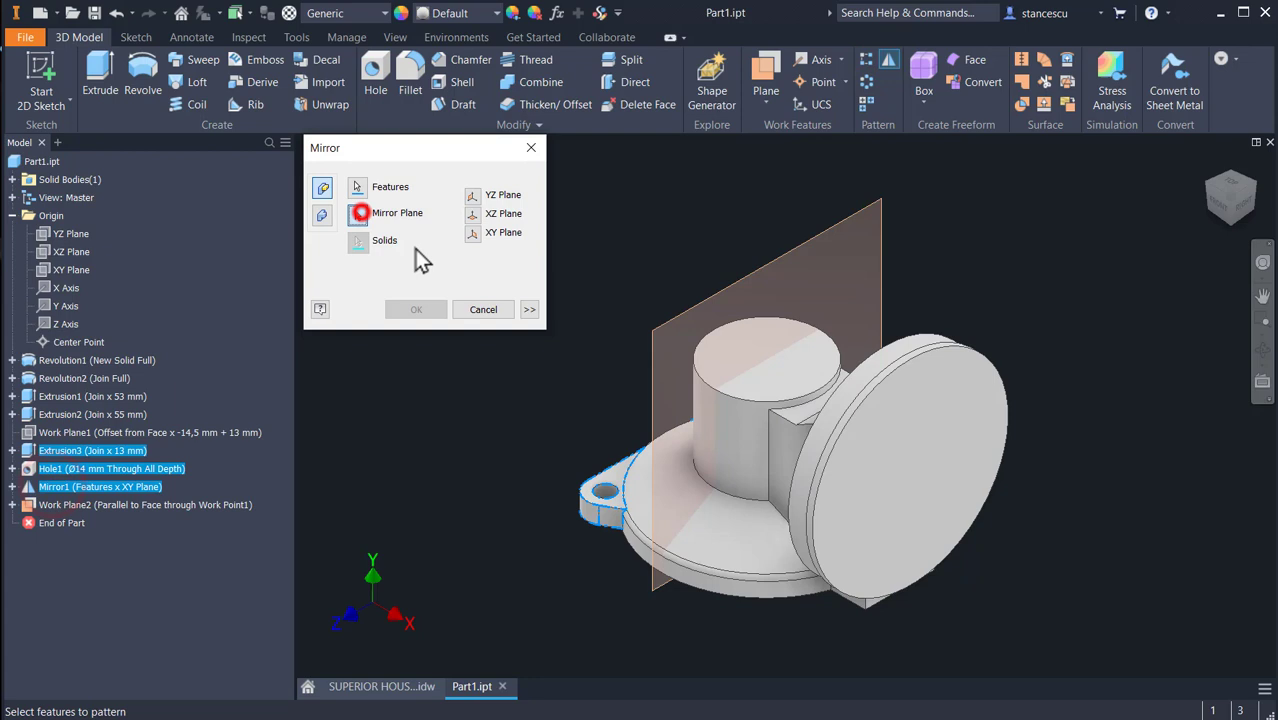
{"action": "left_click", "coordinate": [678, 312]}
{"action": "left_click", "coordinate": [400, 306]}
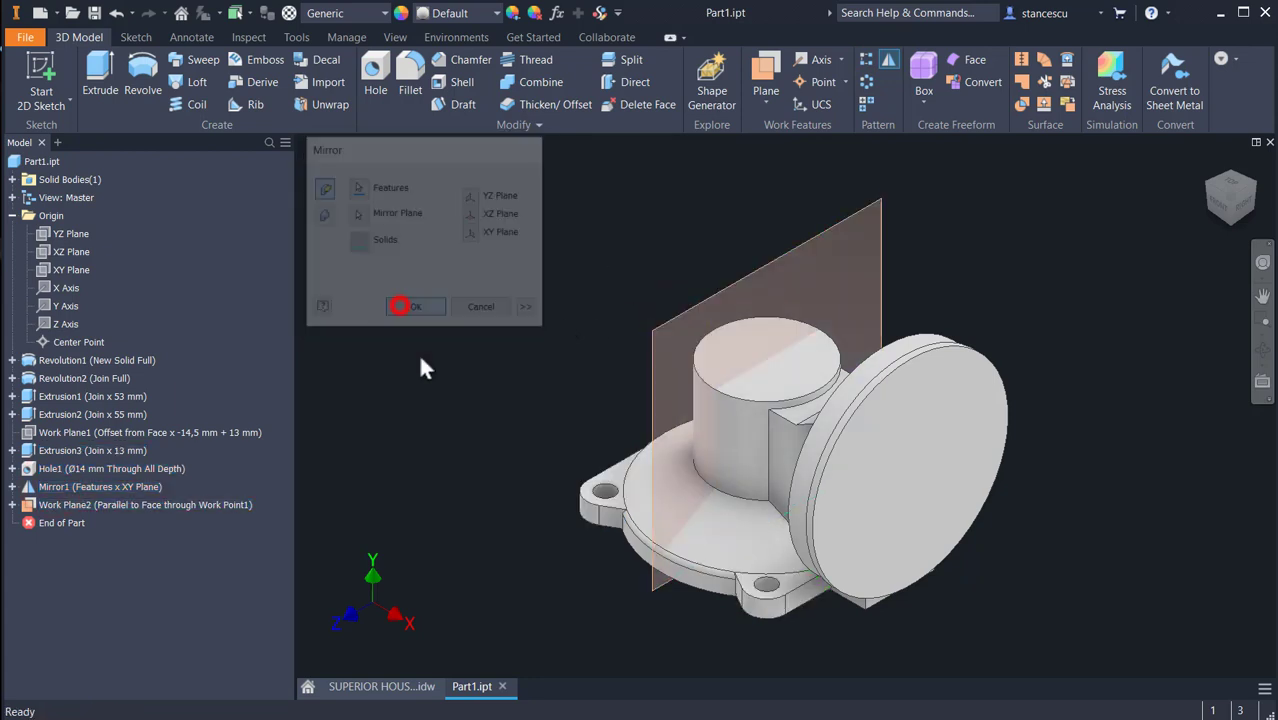
{"action": "mouse_move", "coordinate": [524, 488]}
{"action": "middle_mouse_down", "text": "shift"}
{"action": "mouse_move", "coordinate": [485, 533]}
{"action": "mouse_move", "coordinate": [536, 491]}
{"action": "middle_mouse_up", "text": "shift"}
Hide the work plane through the vertical cylinder and return to the home view
{"action": "left_click", "coordinate": [915, 247]}
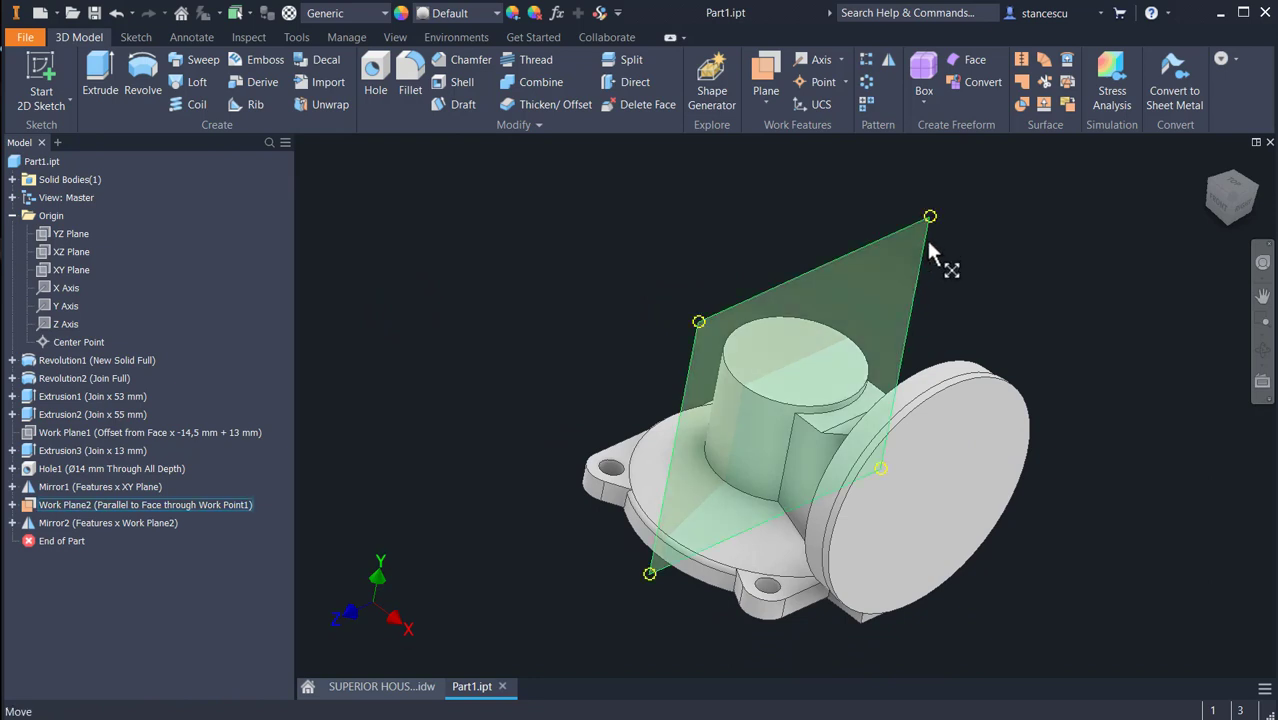
{"action": "right_click", "coordinate": [926, 240]}
{"action": "left_click", "coordinate": [970, 266]}
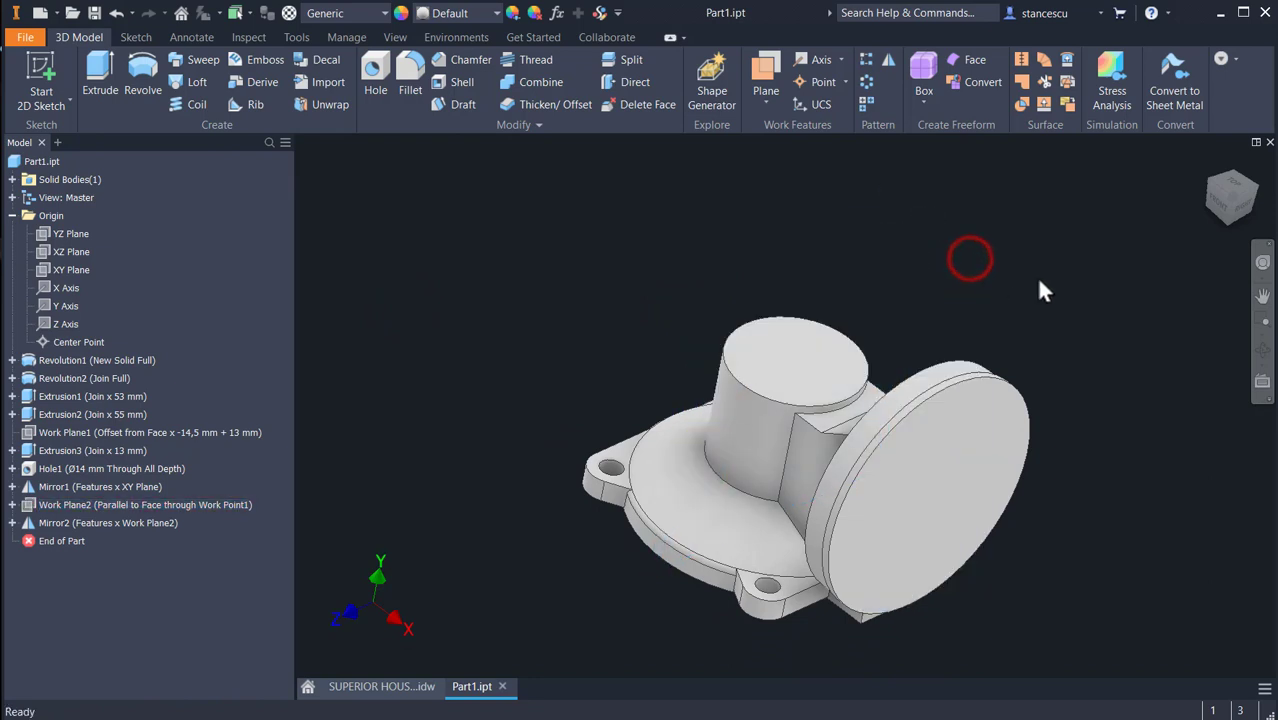
{"action": "key", "text": "F6"}
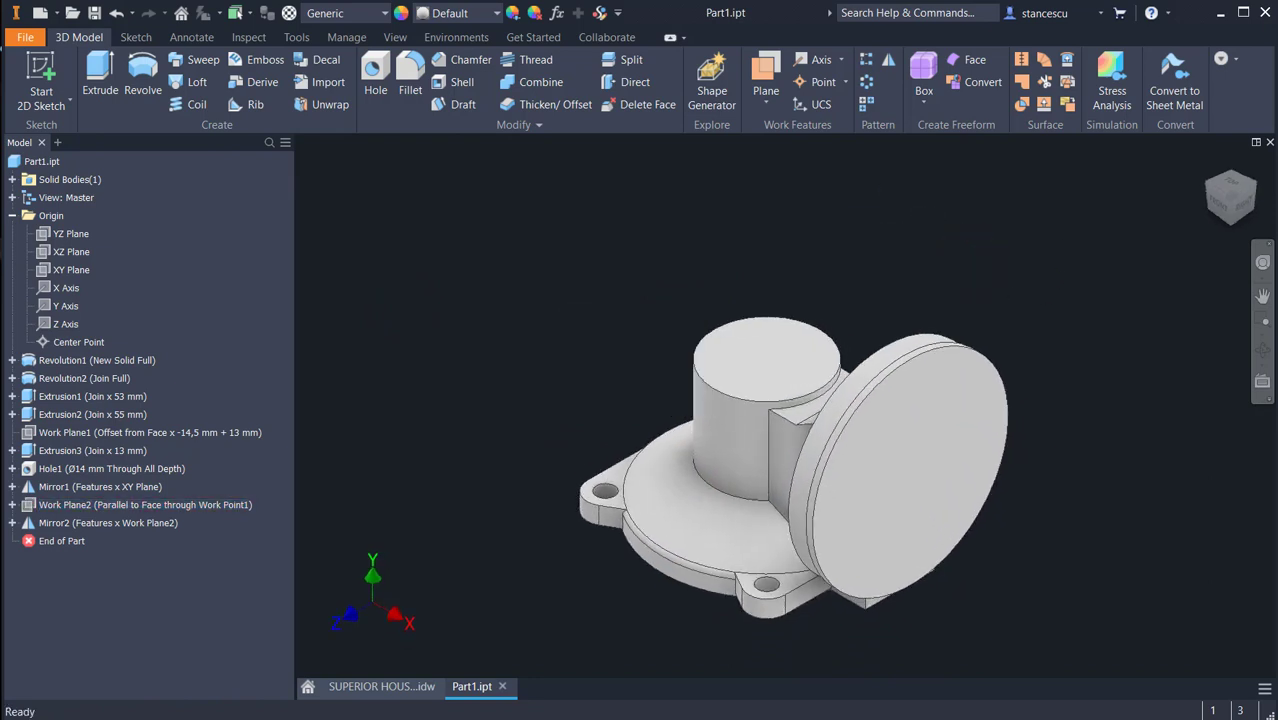
Switch to the SUPERIOR HOUSING drawing and examine the pad outline and hole dimensions in detail view D
{"action": "left_click", "coordinate": [382, 687]}
{"action": "scroll", "coordinate": [872, 390], "scroll_direction": "up", "scroll_amount": 3}
{"action": "middle_click_drag", "start_coordinate": [917, 337], "coordinate": [771, 485]}
{"action": "scroll", "coordinate": [977, 320], "scroll_direction": "up", "scroll_amount": 3}
{"action": "middle_click_drag", "start_coordinate": [1002, 313], "coordinate": [857, 437]}
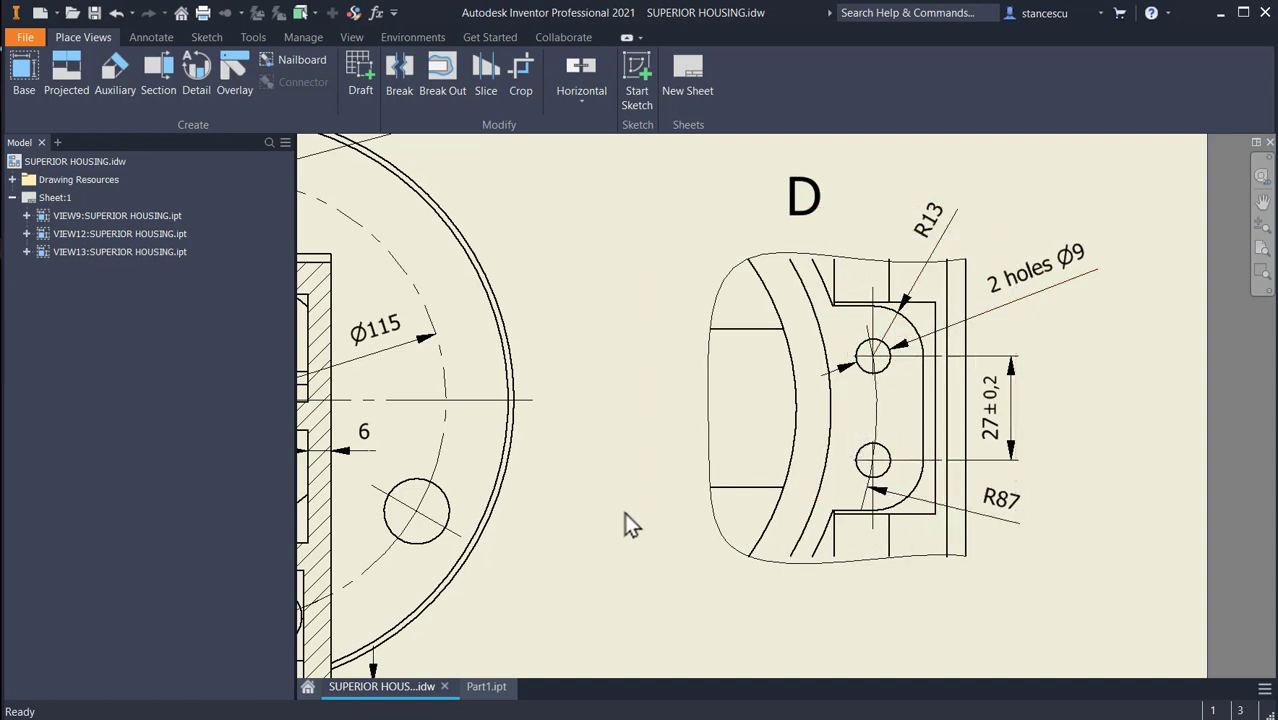
{"action": "scroll", "coordinate": [603, 230], "scroll_direction": "up", "scroll_amount": 1}
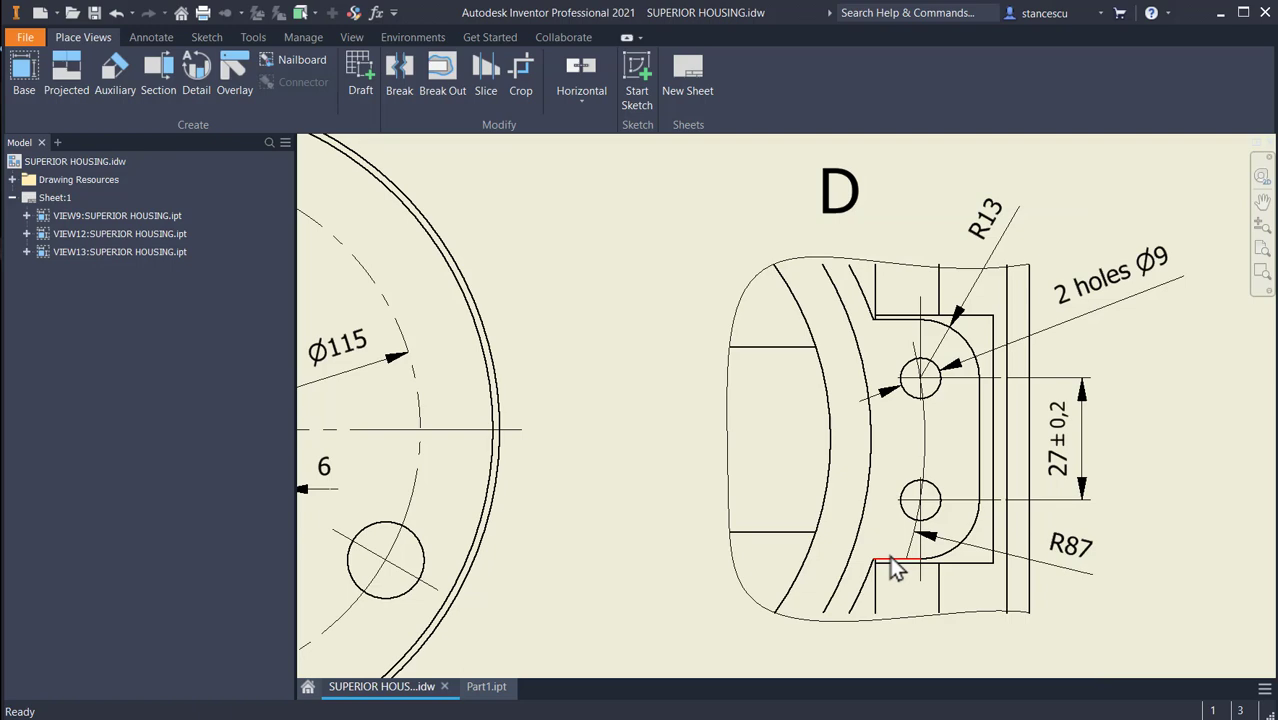
Compare the small step and width dimensions at the lower end of the section view with the outline in detail D
{"action": "mouse_move", "coordinate": [650, 446]}
{"action": "middle_mouse_down"}
{"action": "mouse_move", "coordinate": [884, 294]}
{"action": "mouse_move", "coordinate": [942, 223]}
{"action": "middle_mouse_up"}
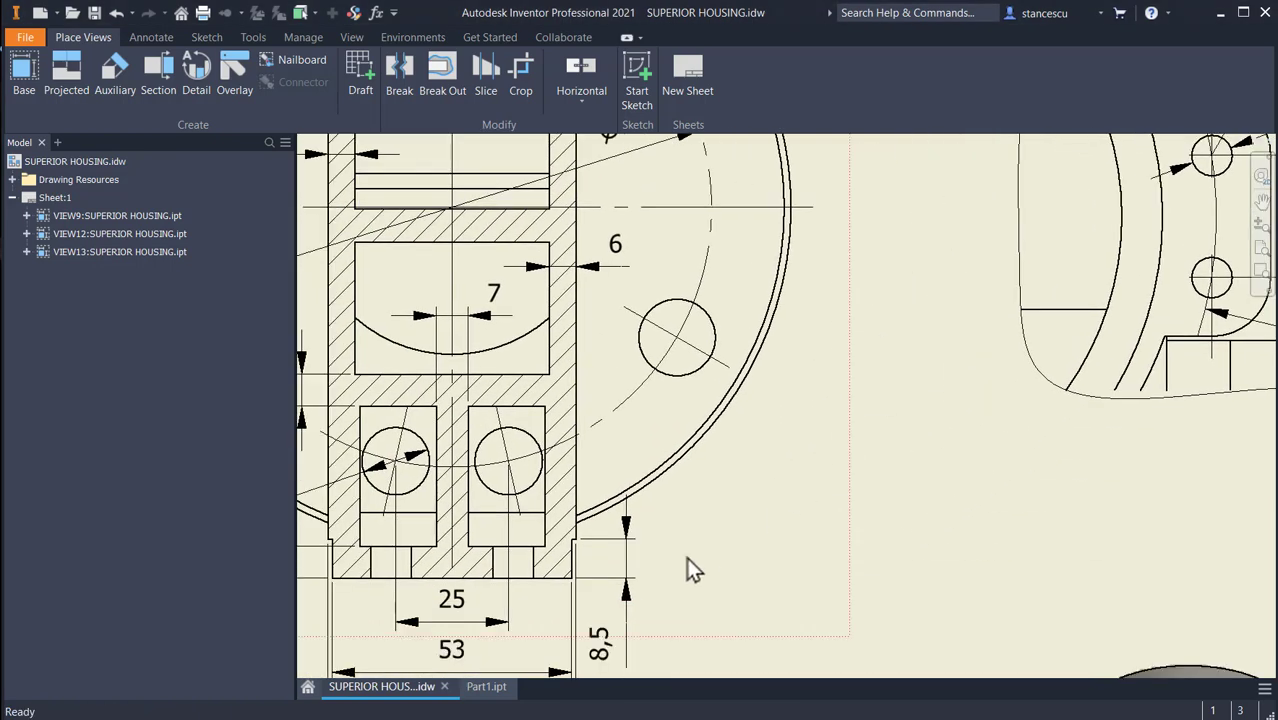
{"action": "scroll", "coordinate": [565, 568], "scroll_direction": "up", "scroll_amount": 10}
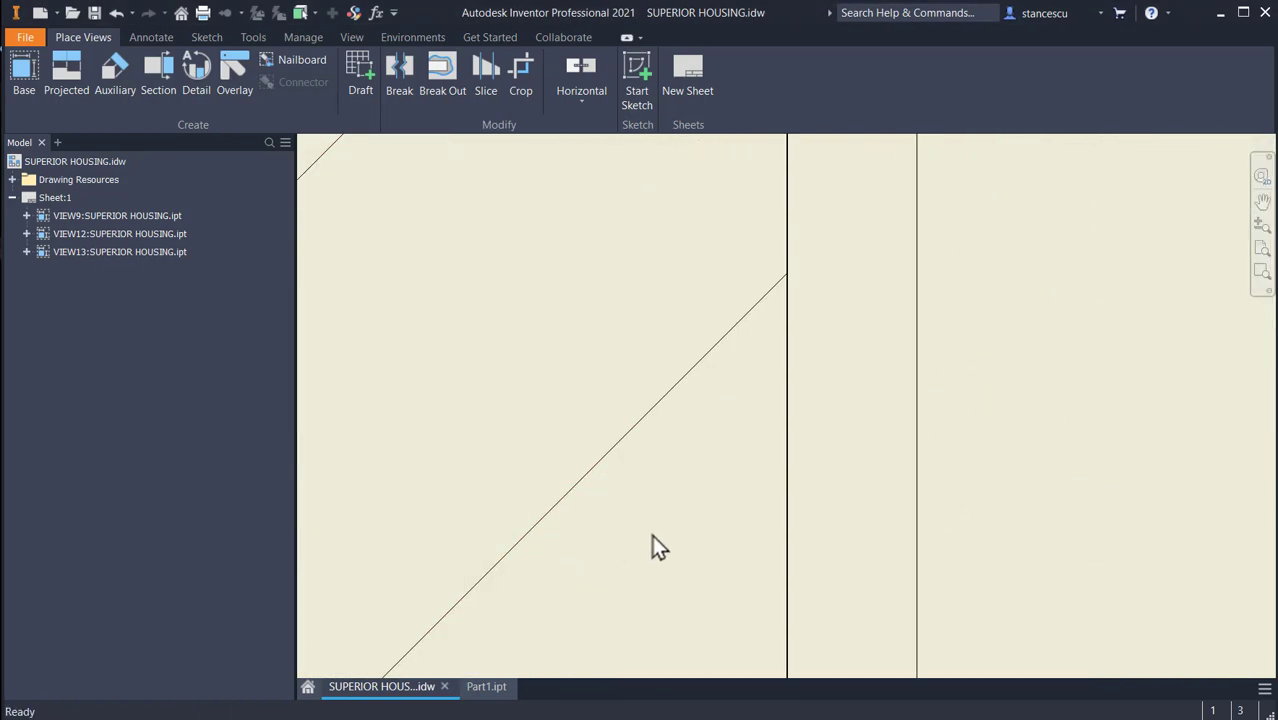
{"action": "scroll", "coordinate": [660, 520], "scroll_direction": "down", "scroll_amount": 3}
{"action": "scroll", "coordinate": [672, 494], "scroll_direction": "down", "scroll_amount": 5}
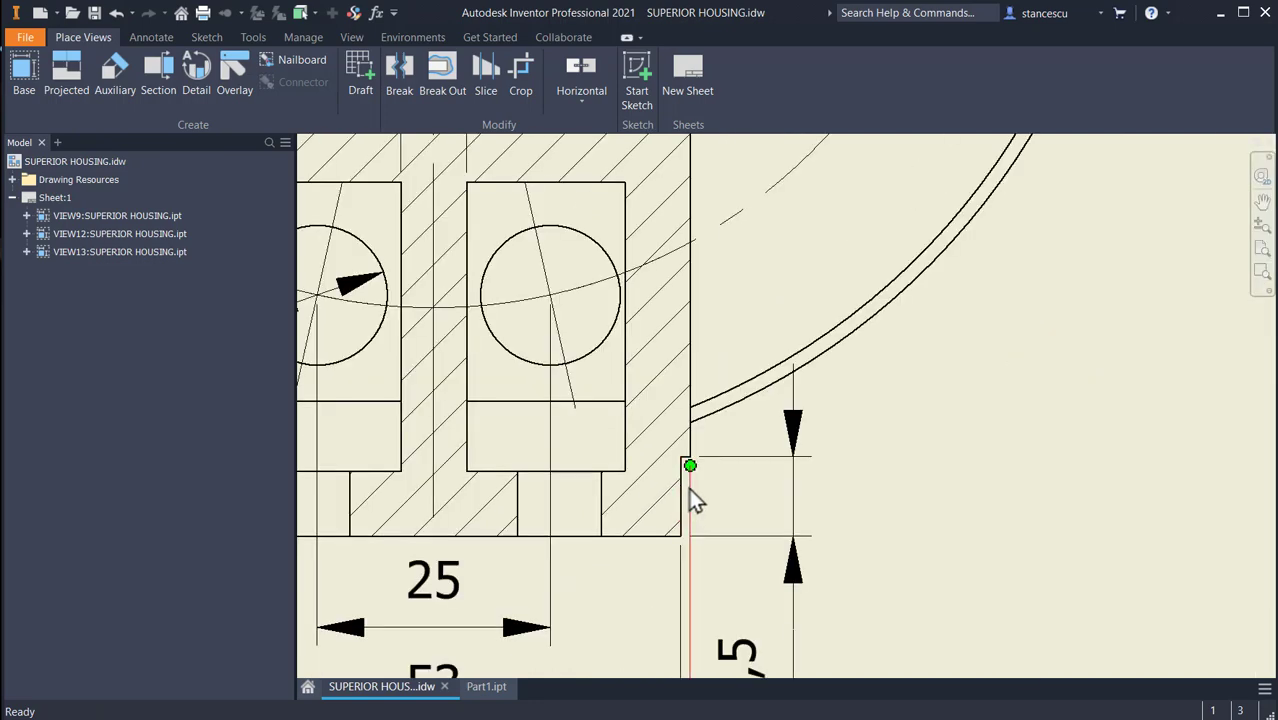
{"action": "mouse_move", "coordinate": [768, 518]}
{"action": "middle_mouse_down"}
{"action": "mouse_move", "coordinate": [893, 471]}
{"action": "mouse_move", "coordinate": [921, 428]}
{"action": "mouse_move", "coordinate": [611, 642]}
{"action": "mouse_move", "coordinate": [578, 485]}
{"action": "mouse_move", "coordinate": [451, 491]}
{"action": "middle_mouse_up"}
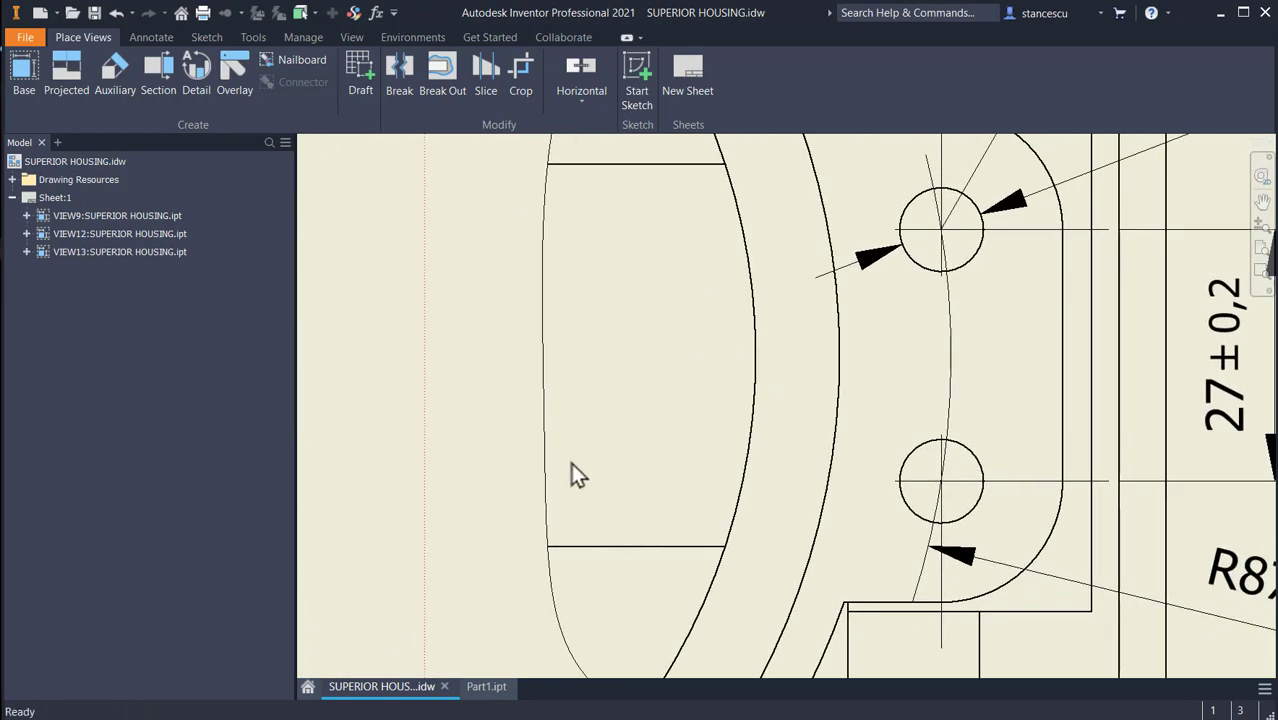
{"action": "scroll", "coordinate": [576, 474], "scroll_direction": "down", "scroll_amount": 3}
{"action": "middle_click_drag", "start_coordinate": [662, 456], "coordinate": [676, 516]}
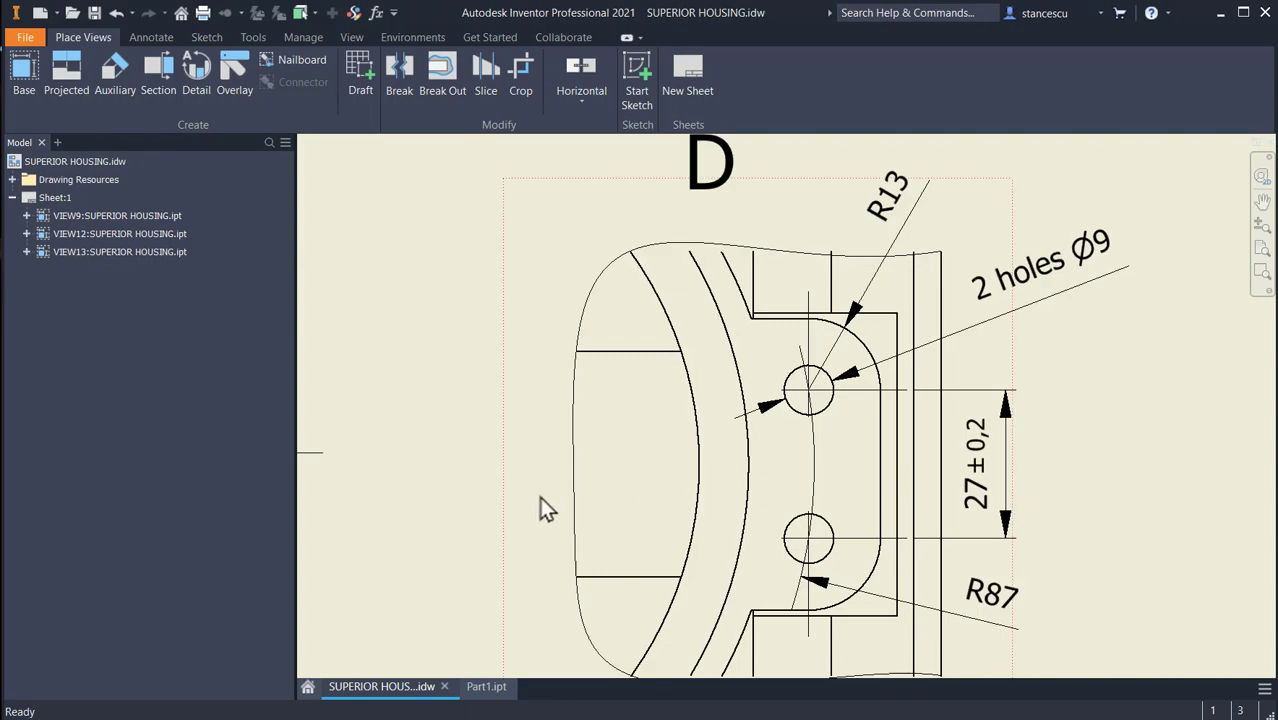
{"action": "mouse_move", "coordinate": [550, 493]}
{"action": "middle_mouse_down"}
{"action": "mouse_move", "coordinate": [759, 431]}
{"action": "mouse_move", "coordinate": [799, 405]}
{"action": "middle_mouse_up"}
{"action": "middle_click_drag", "start_coordinate": [659, 468], "coordinate": [1001, 331]}
{"action": "middle_click_drag", "start_coordinate": [670, 512], "coordinate": [797, 254]}
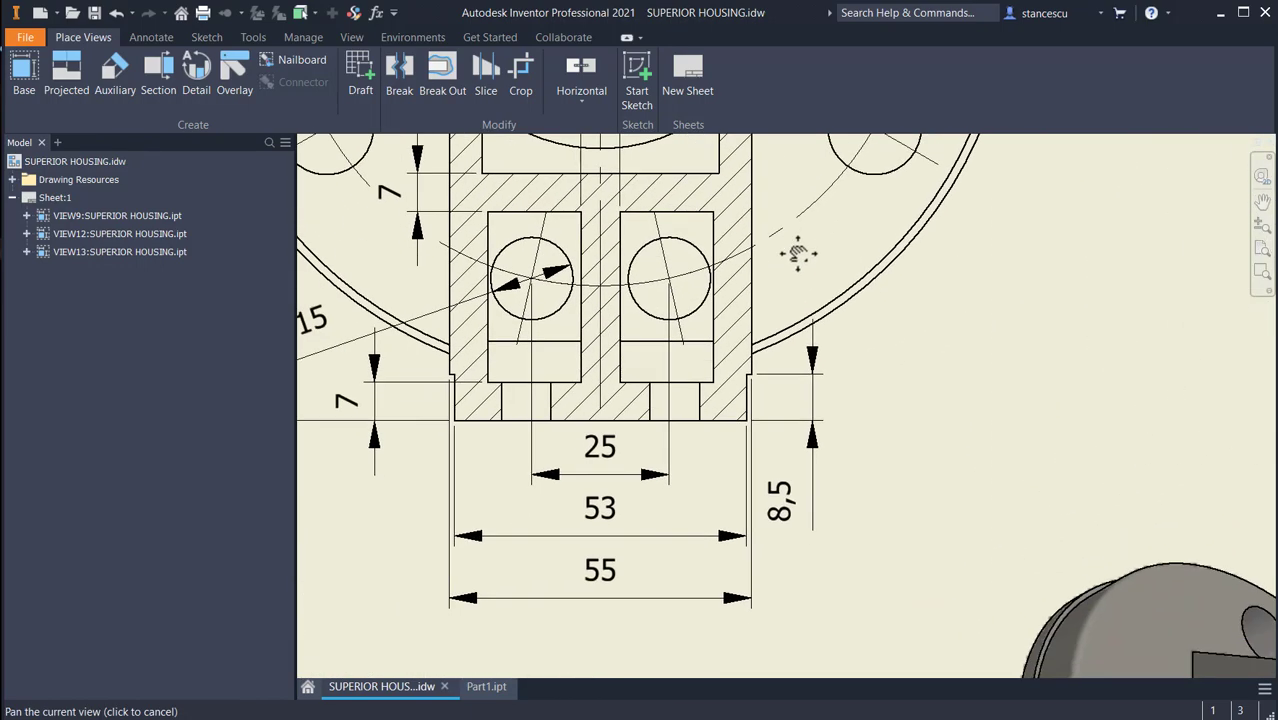
{"action": "middle_click_drag", "start_coordinate": [865, 481], "coordinate": [665, 639]}
{"action": "middle_click_drag", "start_coordinate": [944, 382], "coordinate": [622, 556]}
{"action": "middle_click_drag", "start_coordinate": [757, 360], "coordinate": [723, 363]}
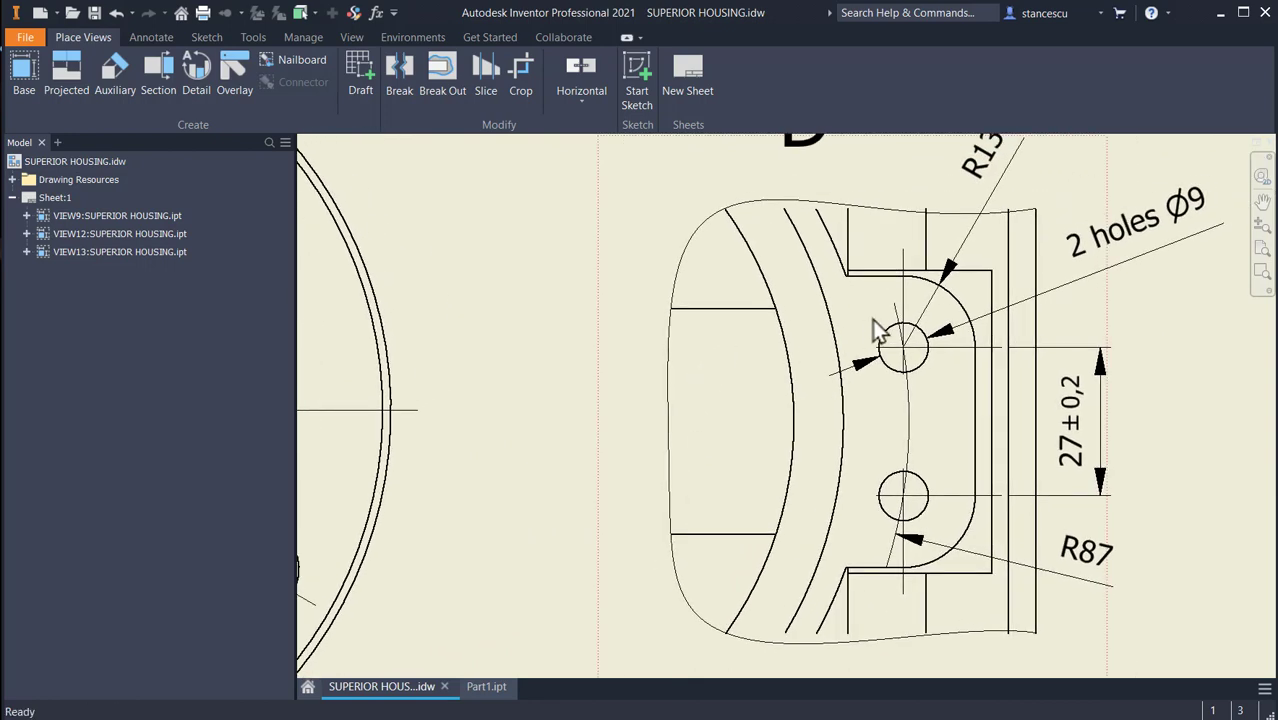
Examine the rectangular and rounded outlines around the two holes in detail D, and switch back to Part1
{"action": "scroll", "coordinate": [875, 333], "scroll_direction": "up", "scroll_amount": 3}
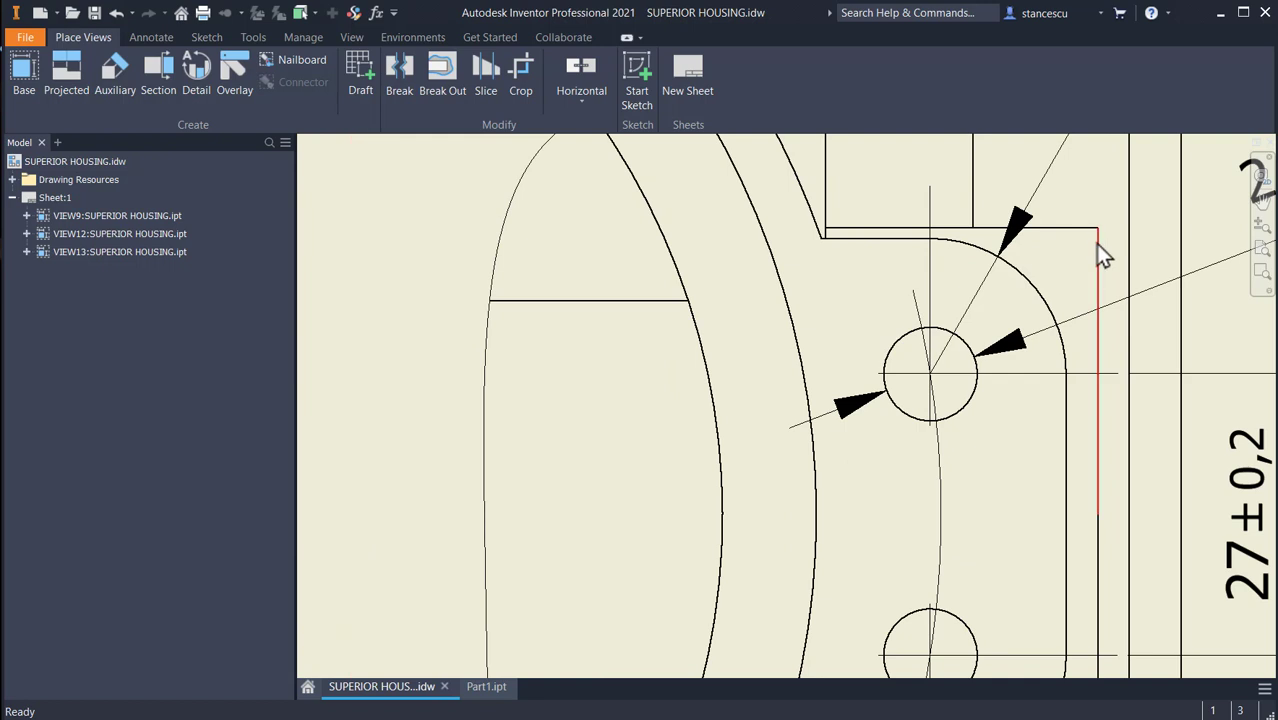
{"action": "middle_click_drag", "start_coordinate": [1135, 548], "coordinate": [1104, 322]}
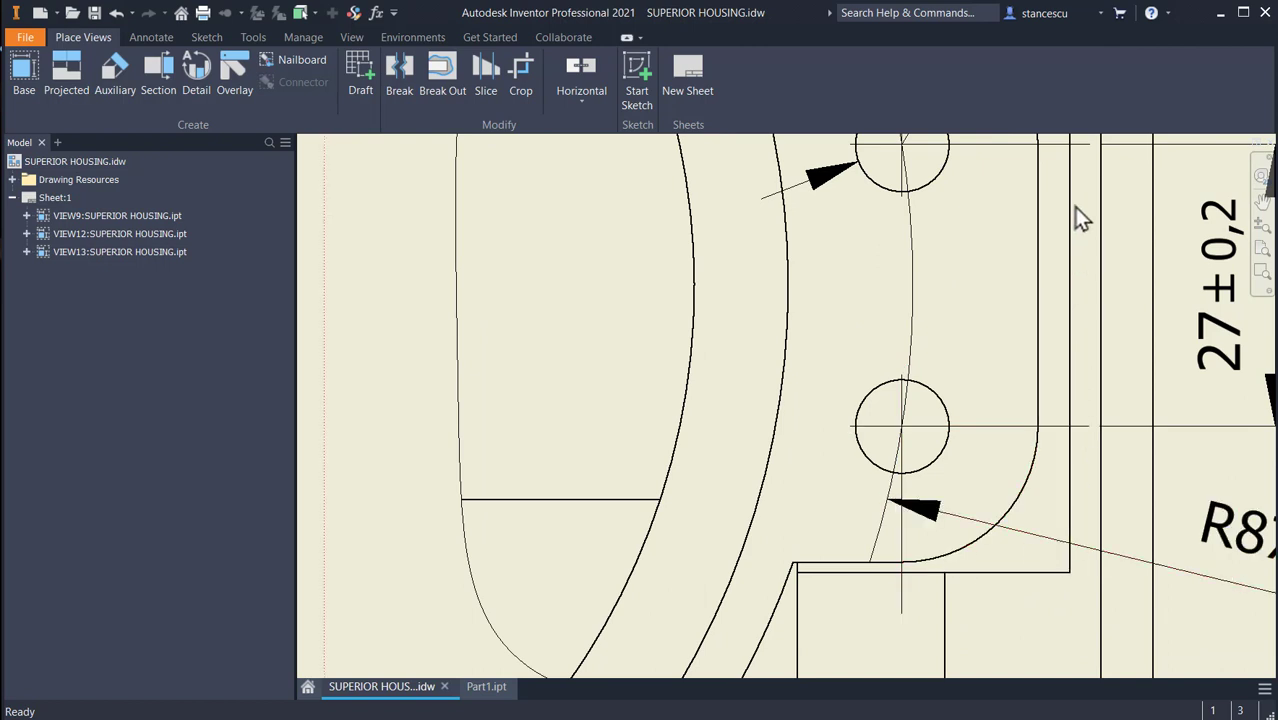
{"action": "scroll", "coordinate": [1033, 292], "scroll_direction": "down", "scroll_amount": 3}
{"action": "middle_click_drag", "start_coordinate": [1032, 294], "coordinate": [1020, 412]}
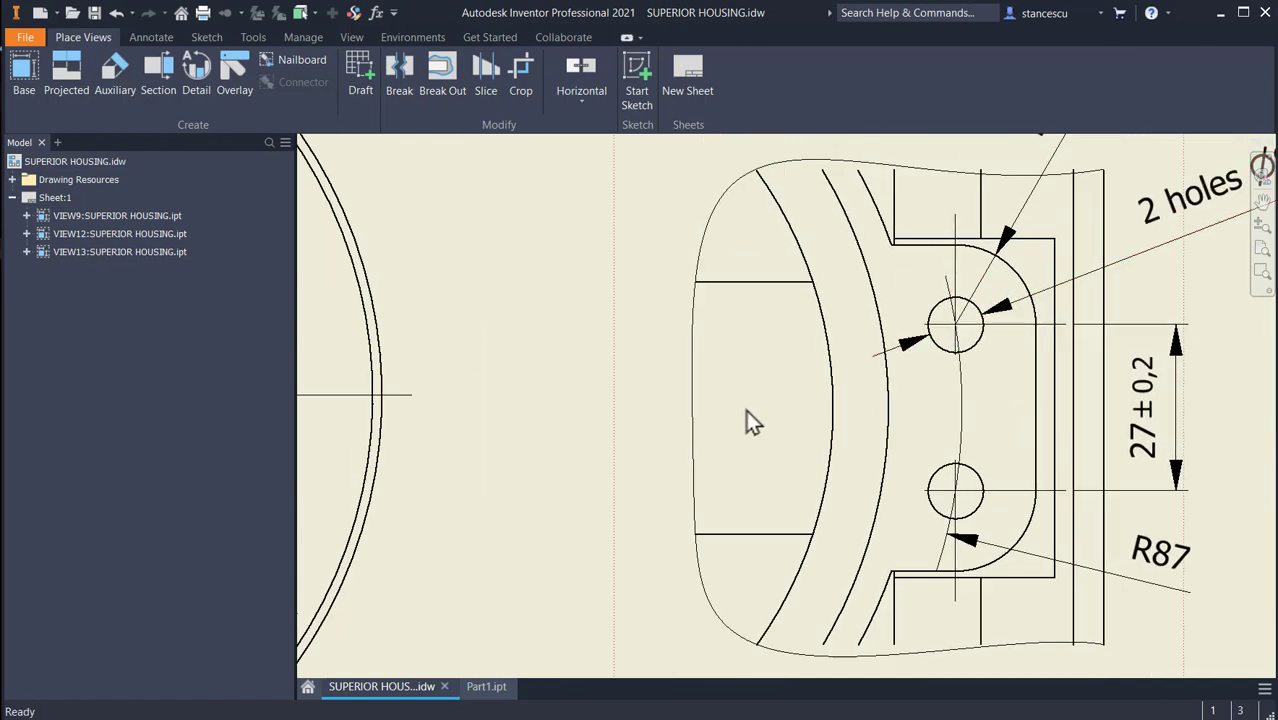
{"action": "mouse_move", "coordinate": [791, 448]}
{"action": "middle_mouse_down"}
{"action": "mouse_move", "coordinate": [685, 471]}
{"action": "mouse_move", "coordinate": [662, 434]}
{"action": "middle_mouse_up"}
{"action": "scroll", "coordinate": [661, 432], "scroll_direction": "down", "scroll_amount": 2}
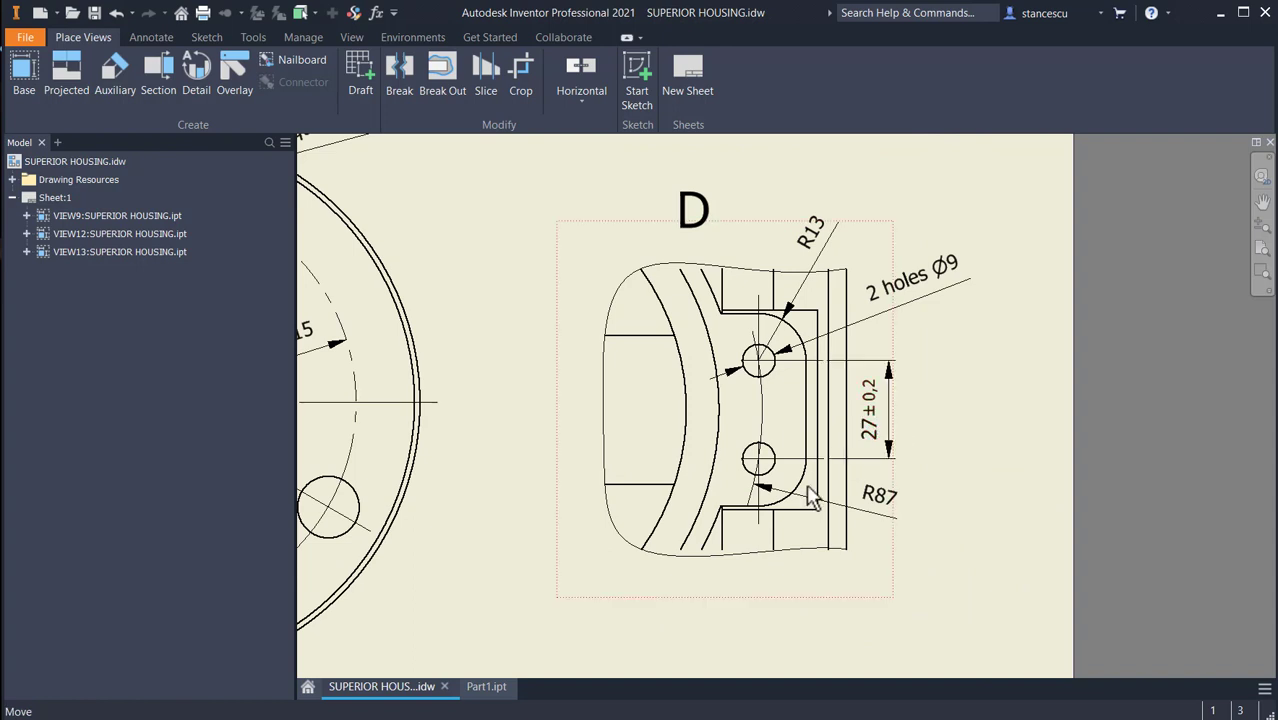
{"action": "left_click", "coordinate": [491, 684]}
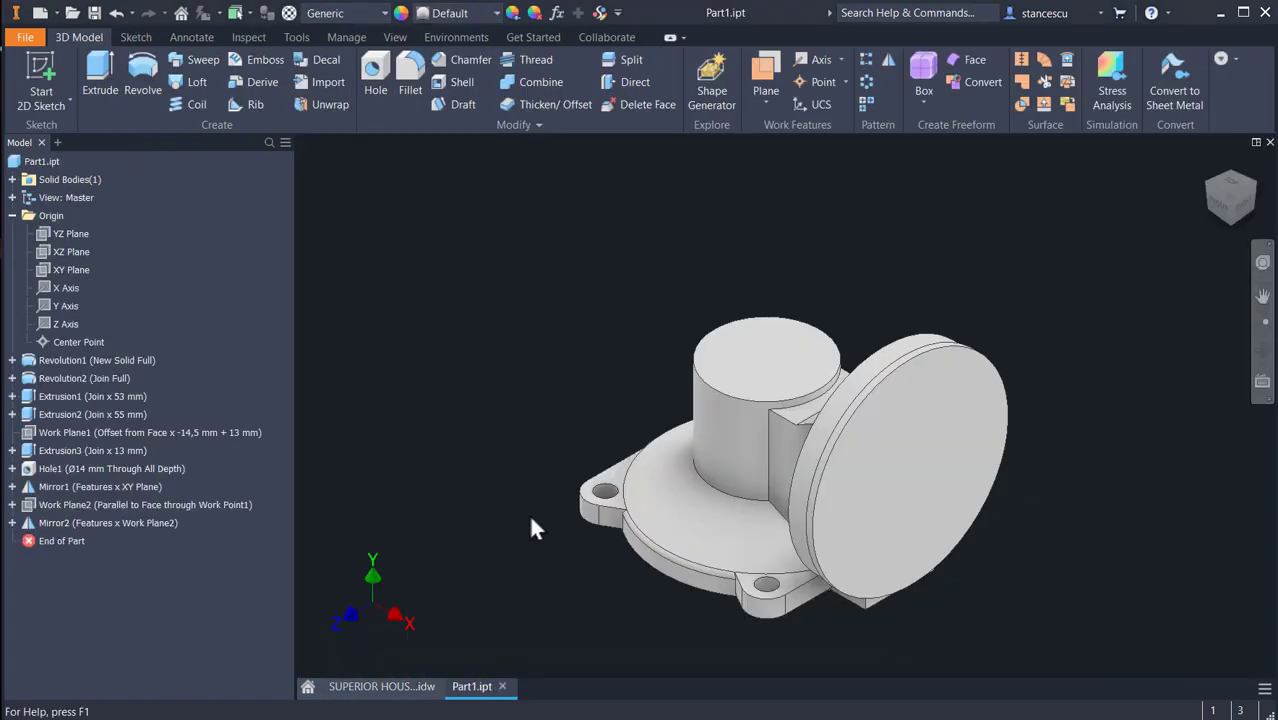
Start a new sketch on the flat bottom face of the housing
{"action": "middle_click_drag", "start_coordinate": [529, 525], "coordinate": [577, 414], "text": "shift"}
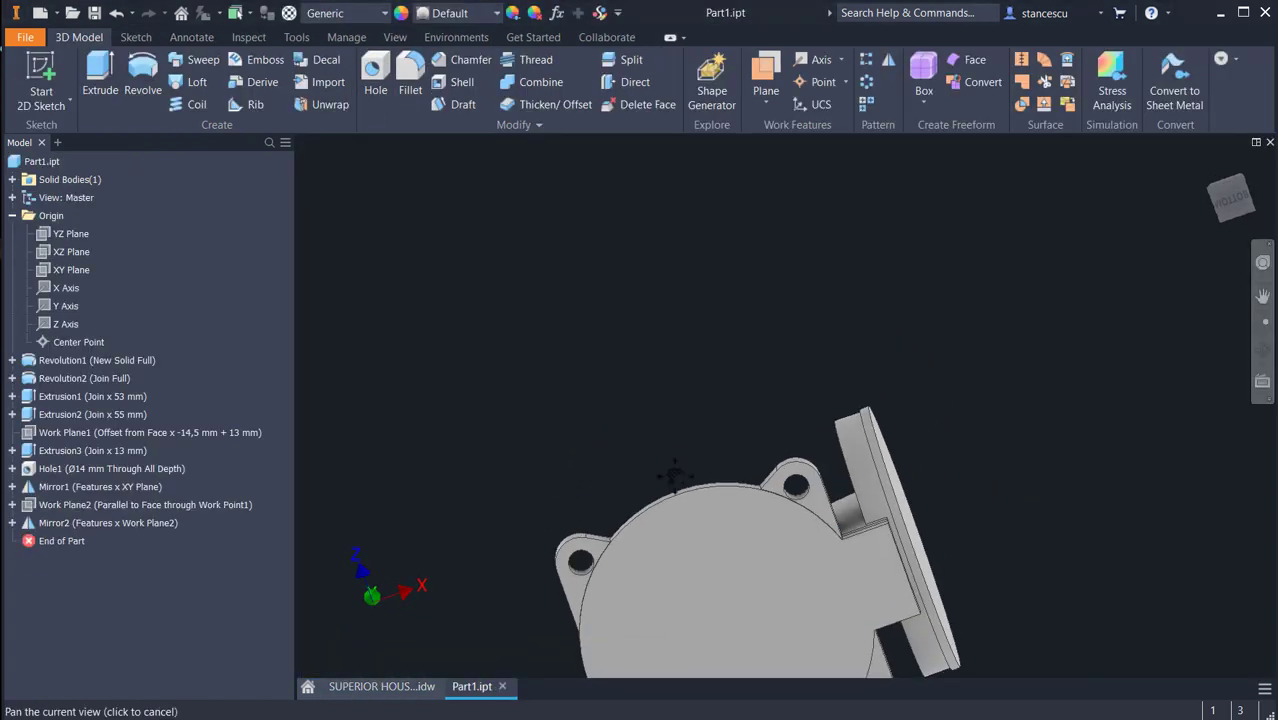
{"action": "middle_click_drag", "start_coordinate": [673, 474], "coordinate": [690, 362]}
{"action": "left_click", "coordinate": [750, 469]}
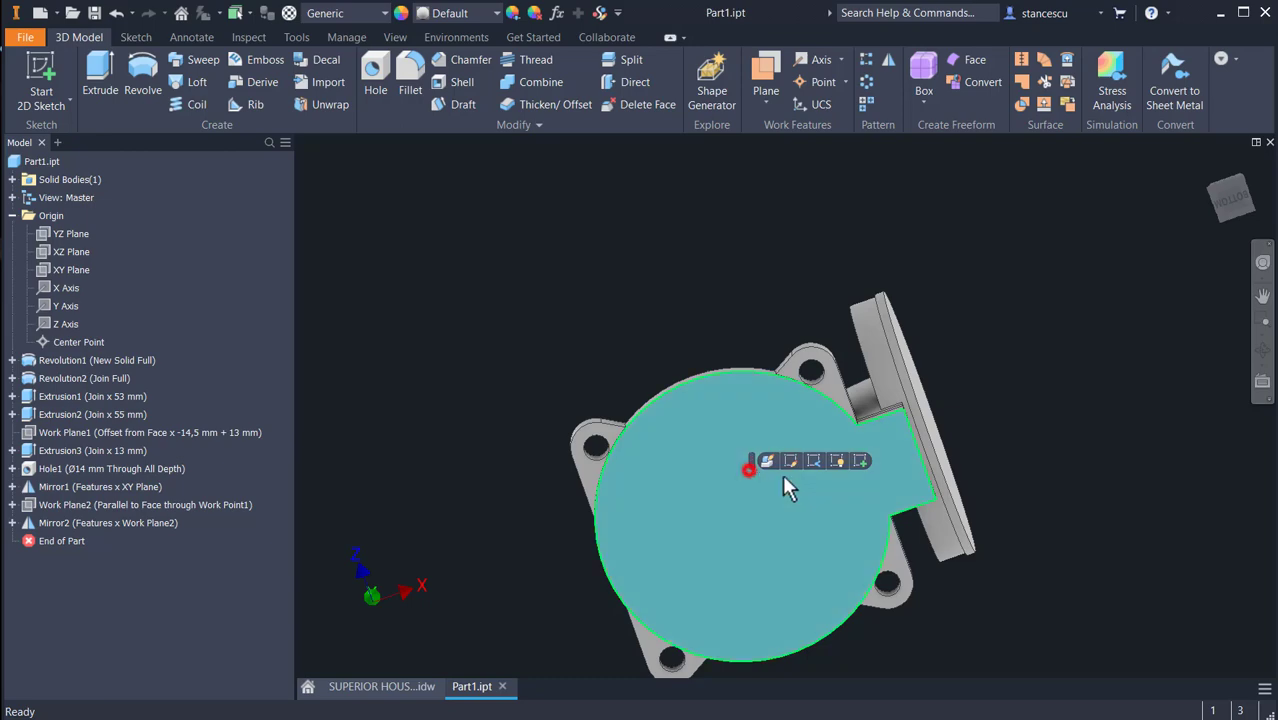
{"action": "left_click", "coordinate": [859, 461]}
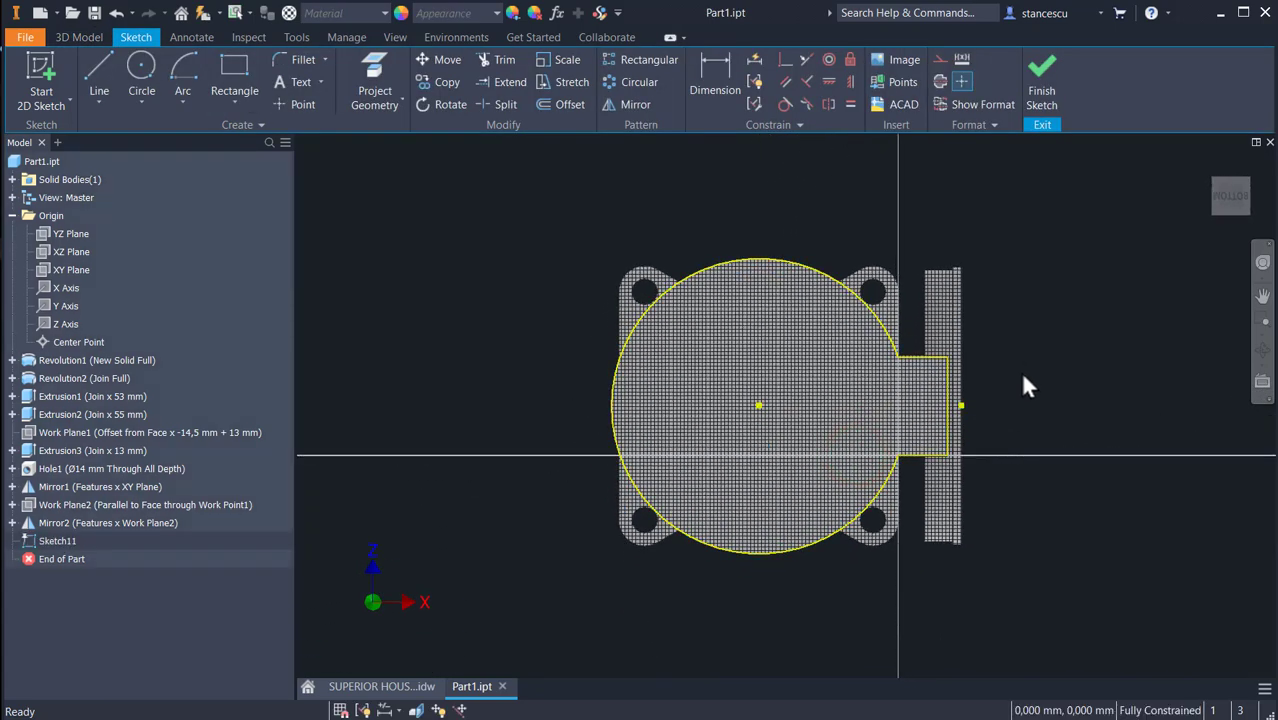
Draw a horizontal line 110 mm long from the base circle's centre to the side flange's outer edge and make it construction
{"action": "left_click", "coordinate": [89, 69]}
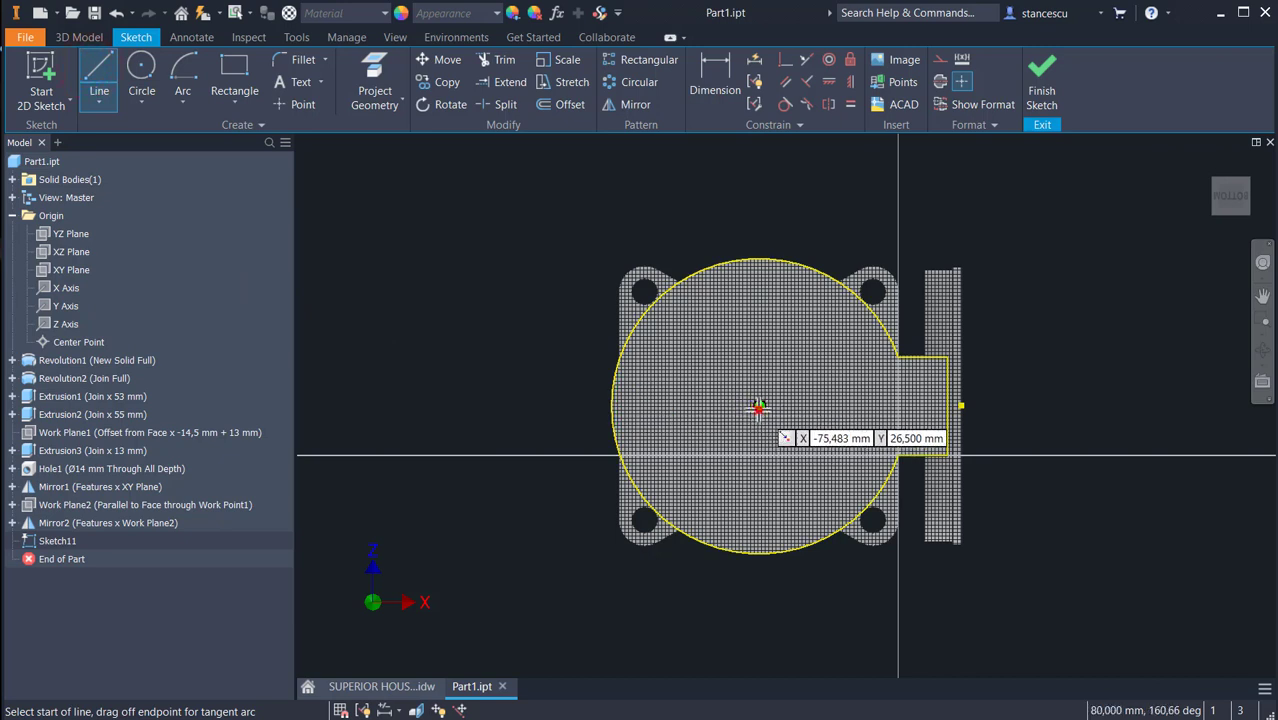
{"action": "left_click", "coordinate": [759, 407]}
{"action": "left_click", "coordinate": [962, 407]}
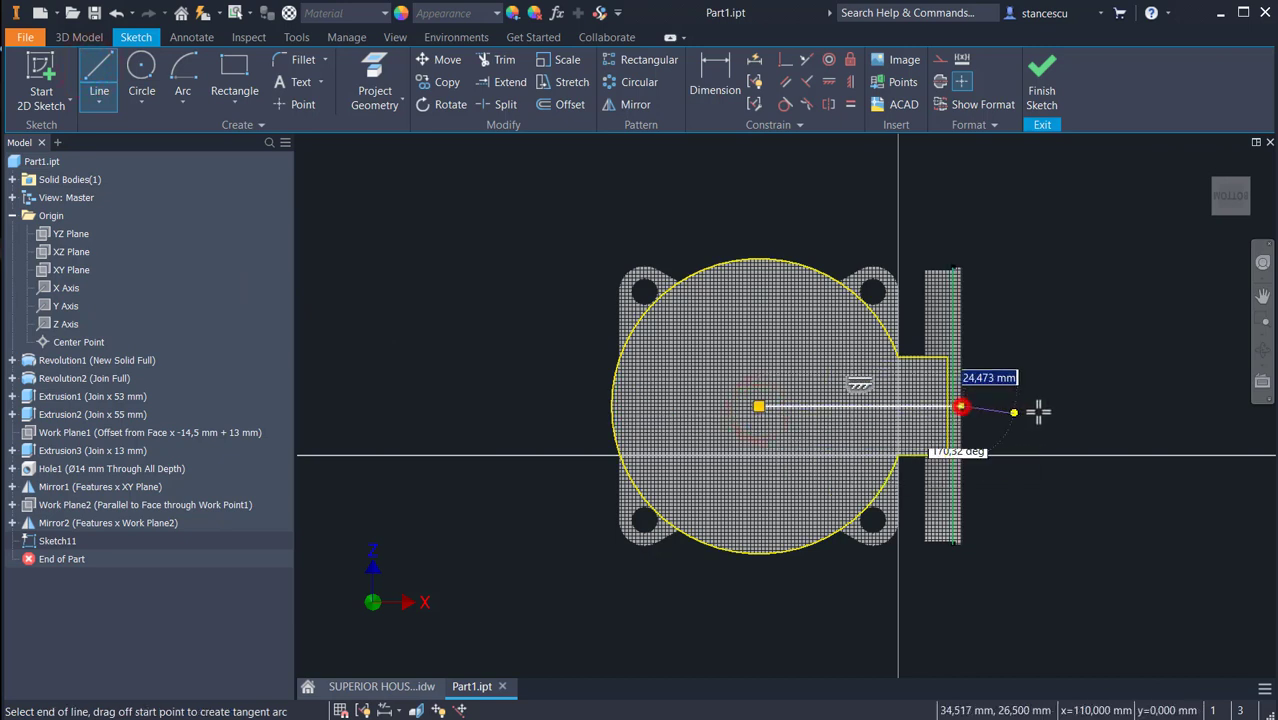
{"action": "key", "text": "Escape"}
{"action": "scroll", "coordinate": [1037, 418], "scroll_direction": "down", "scroll_amount": 3}
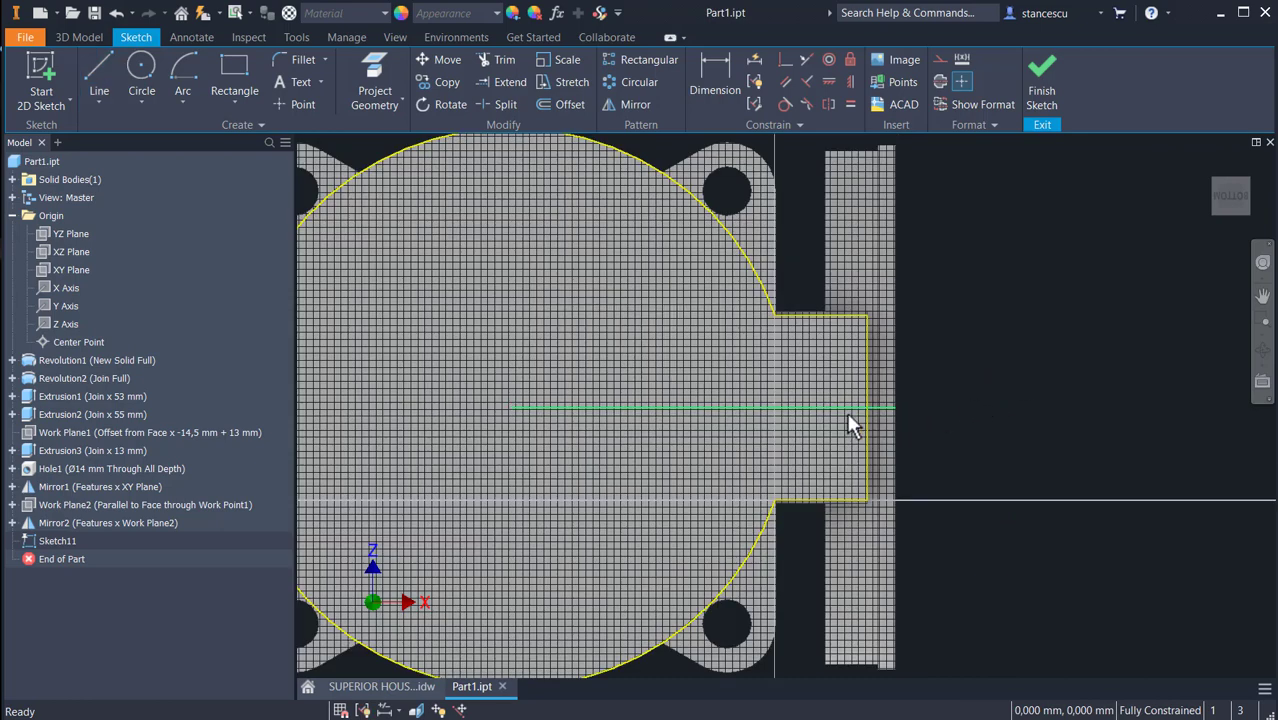
{"action": "left_click", "coordinate": [846, 410]}
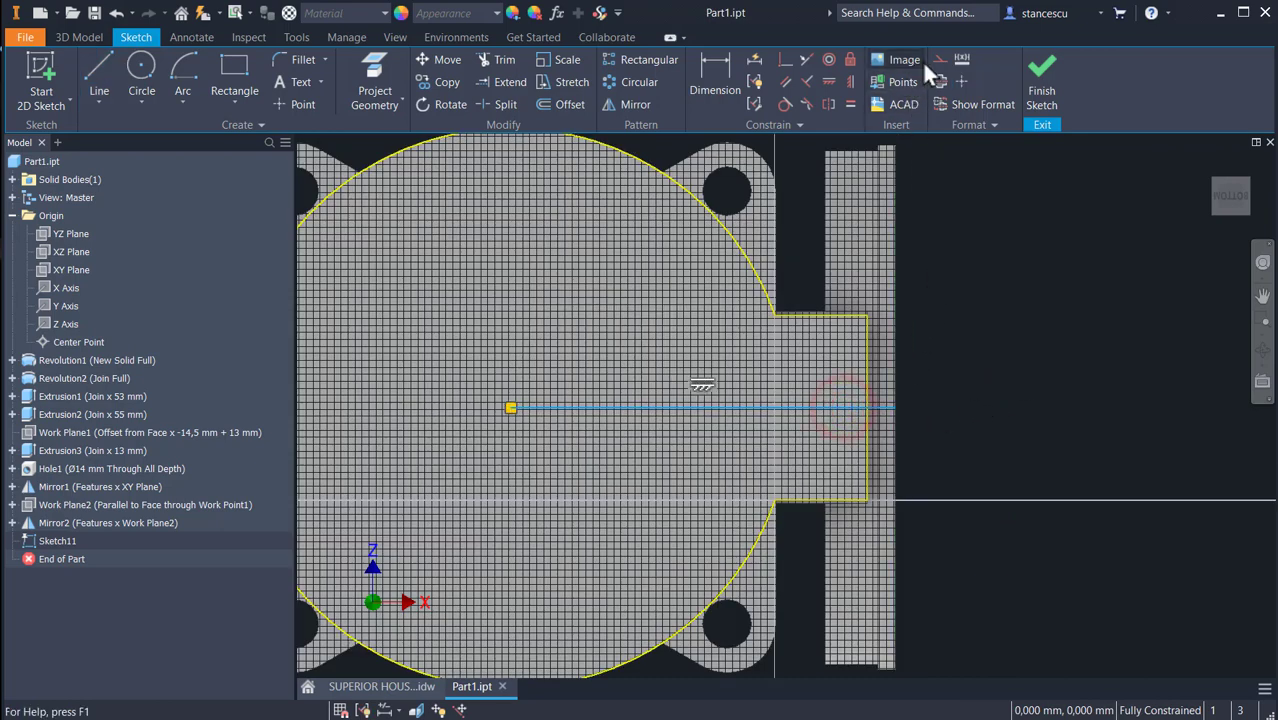
{"action": "left_click", "coordinate": [970, 251]}
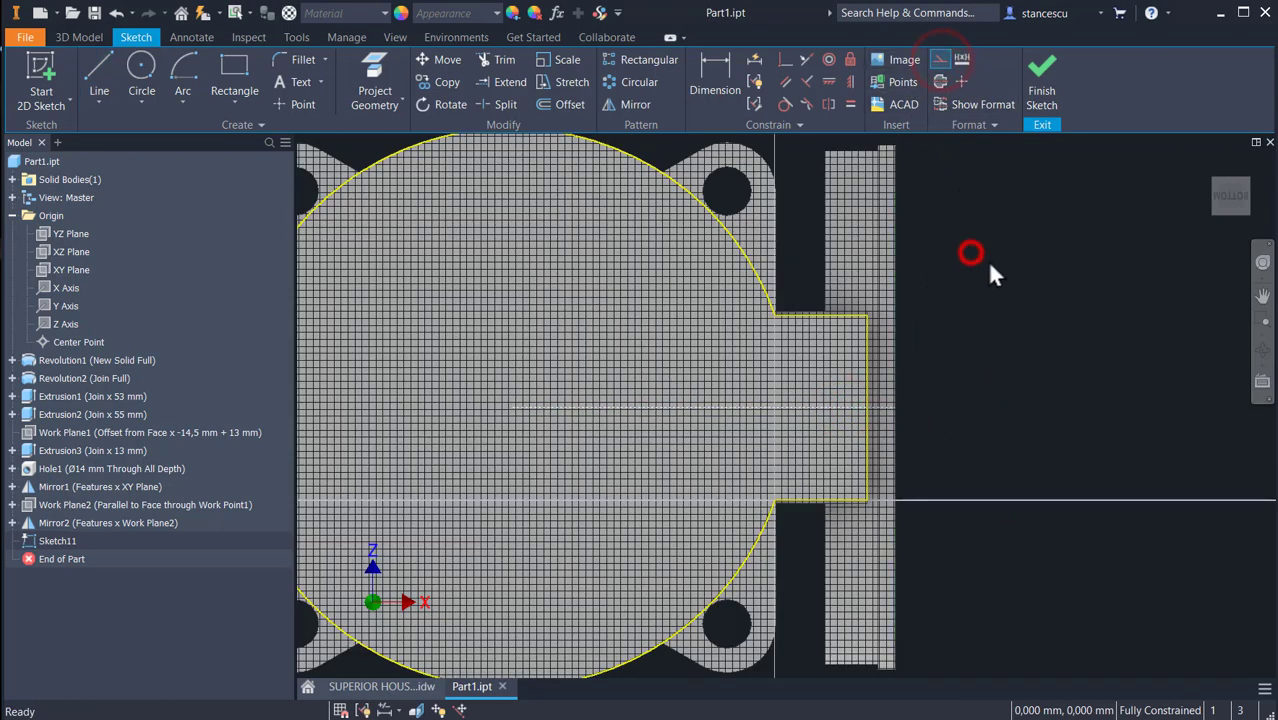
Draw two slanted lines from the base circle's centre, one above and one below the construction line, the lower about 82 mm long
{"action": "left_click", "coordinate": [97, 62]}
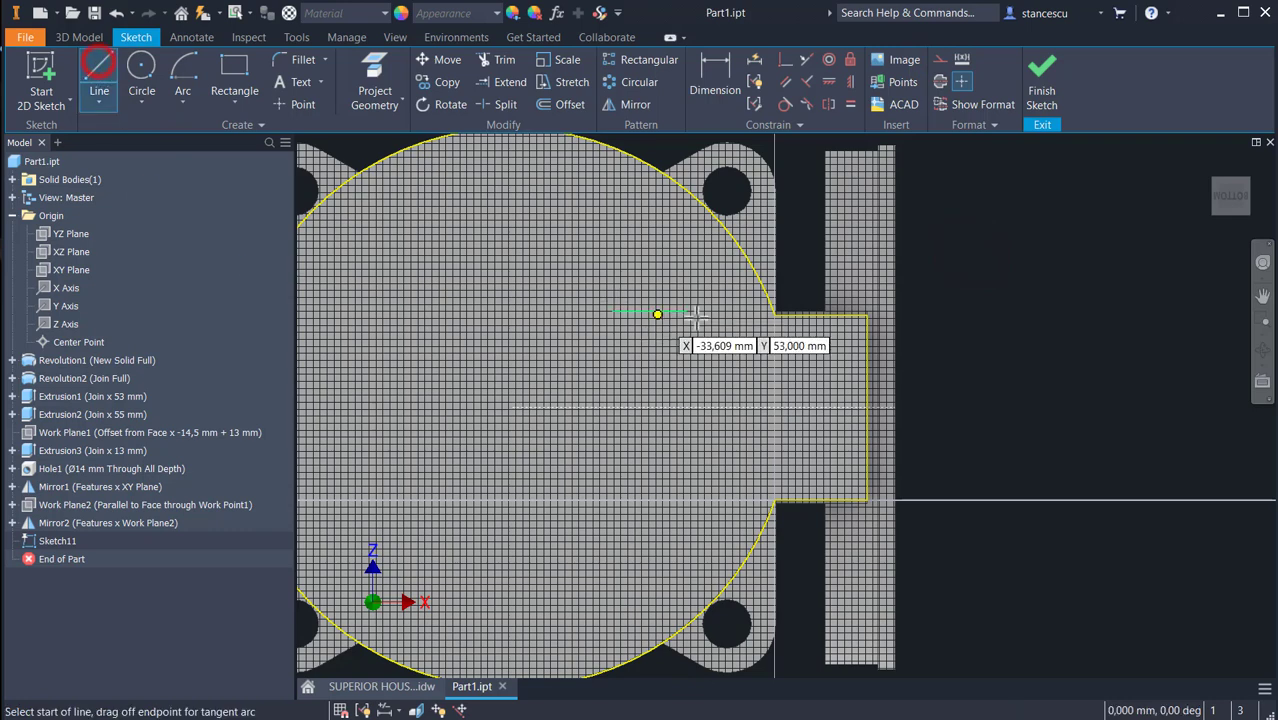
{"action": "left_click", "coordinate": [808, 362]}
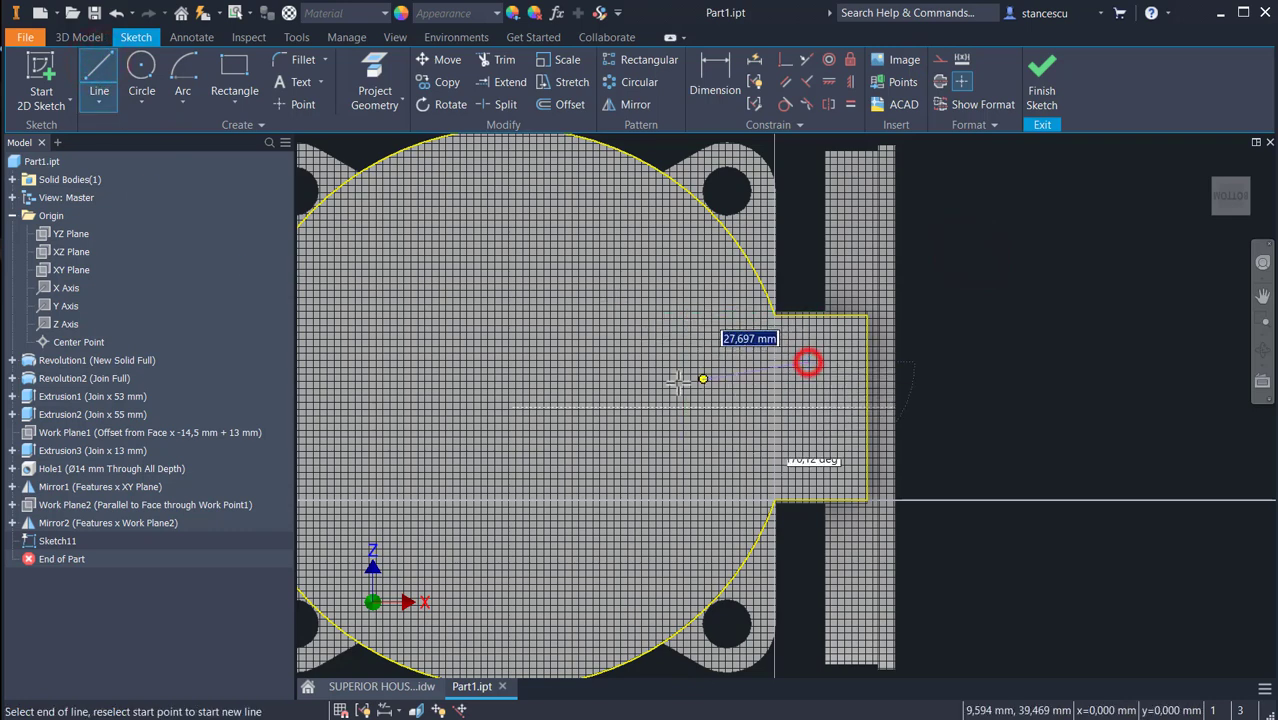
{"action": "left_click", "coordinate": [510, 408]}
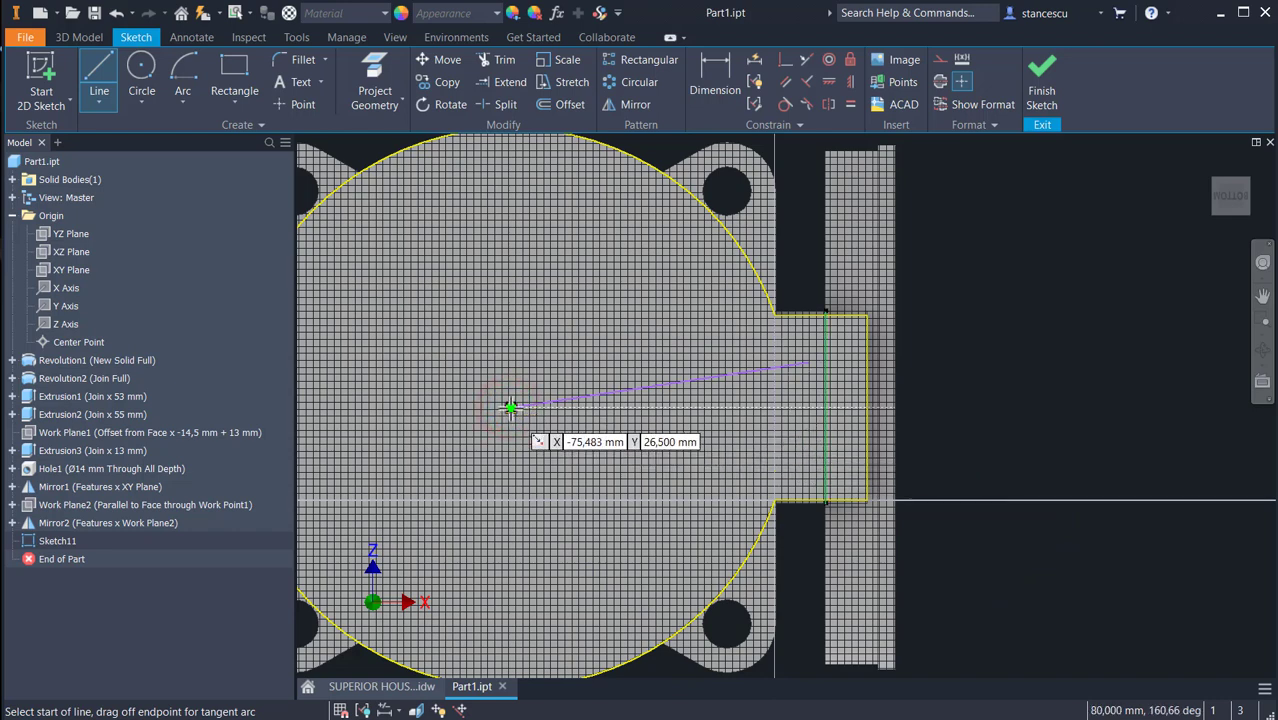
{"action": "left_click", "coordinate": [509, 407]}
{"action": "left_click", "coordinate": [792, 460]}
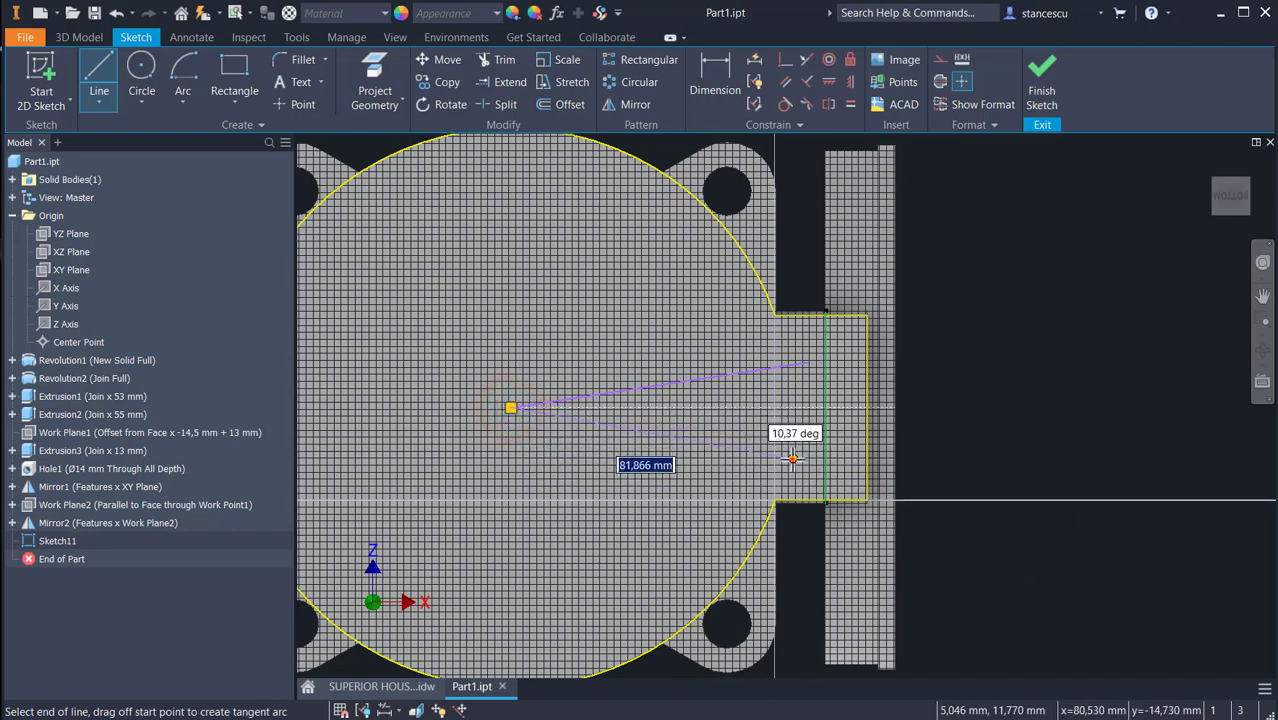
{"action": "key", "text": "Escape"}
{"action": "key", "text": "Escape"}
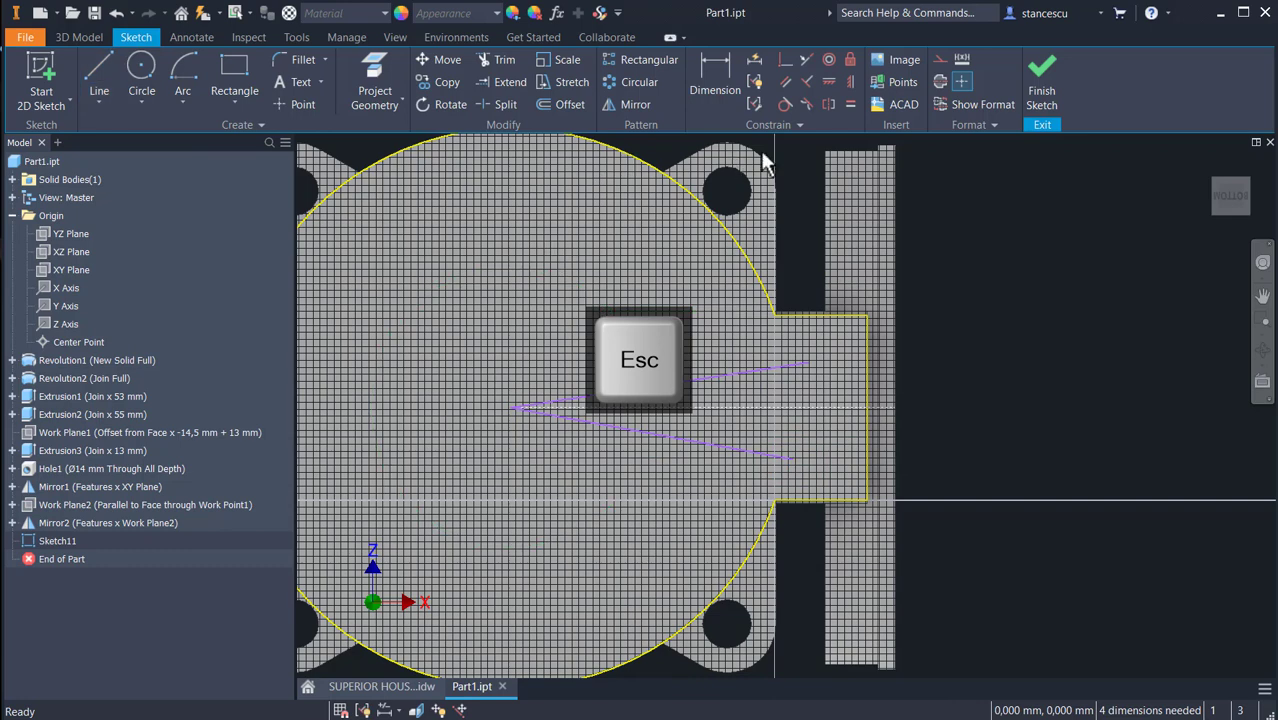
Constrain the two slanted lines to be symmetric about the horizontal construction line and equal in length
{"action": "left_click", "coordinate": [828, 103]}
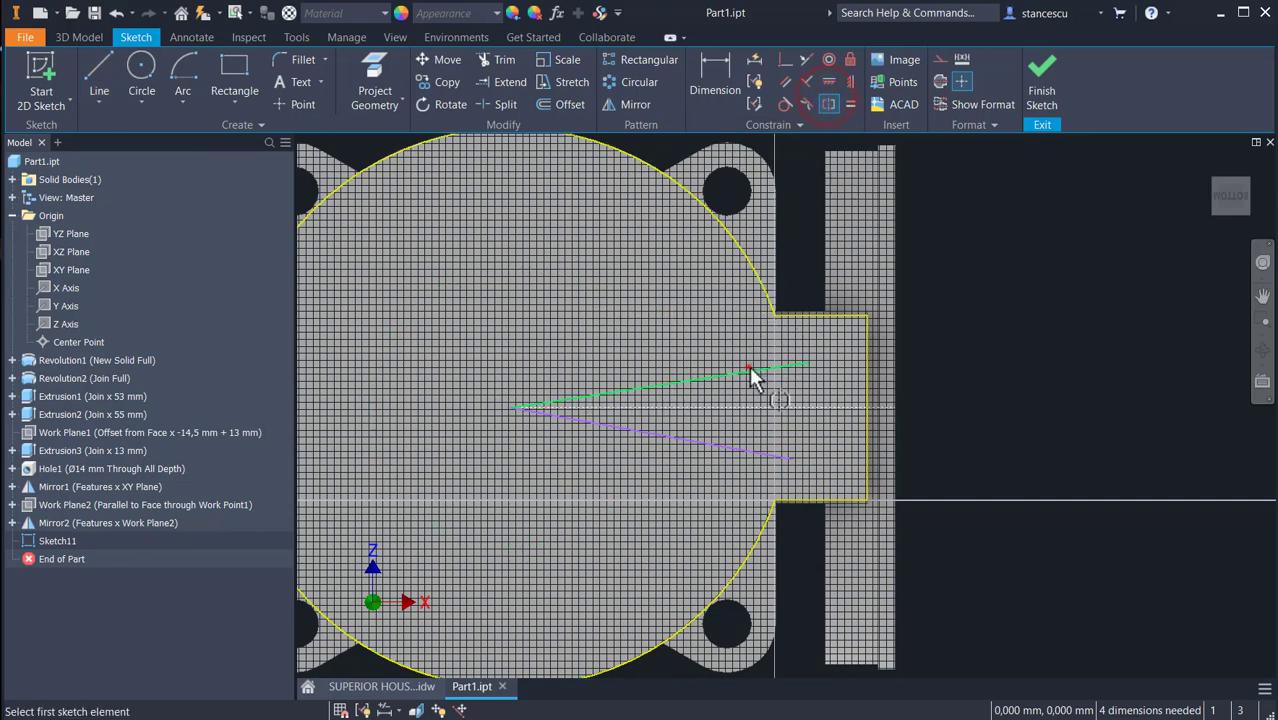
{"action": "left_click", "coordinate": [749, 368]}
{"action": "left_click", "coordinate": [736, 449]}
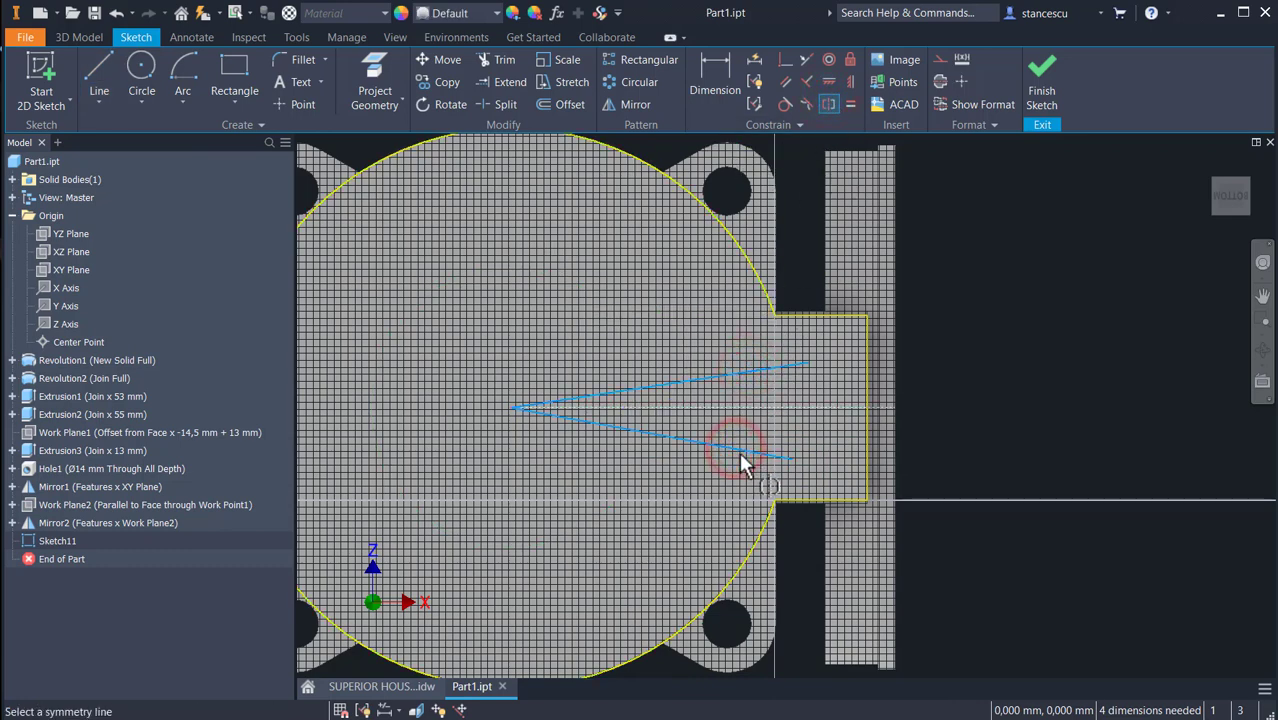
{"action": "left_click", "coordinate": [807, 408]}
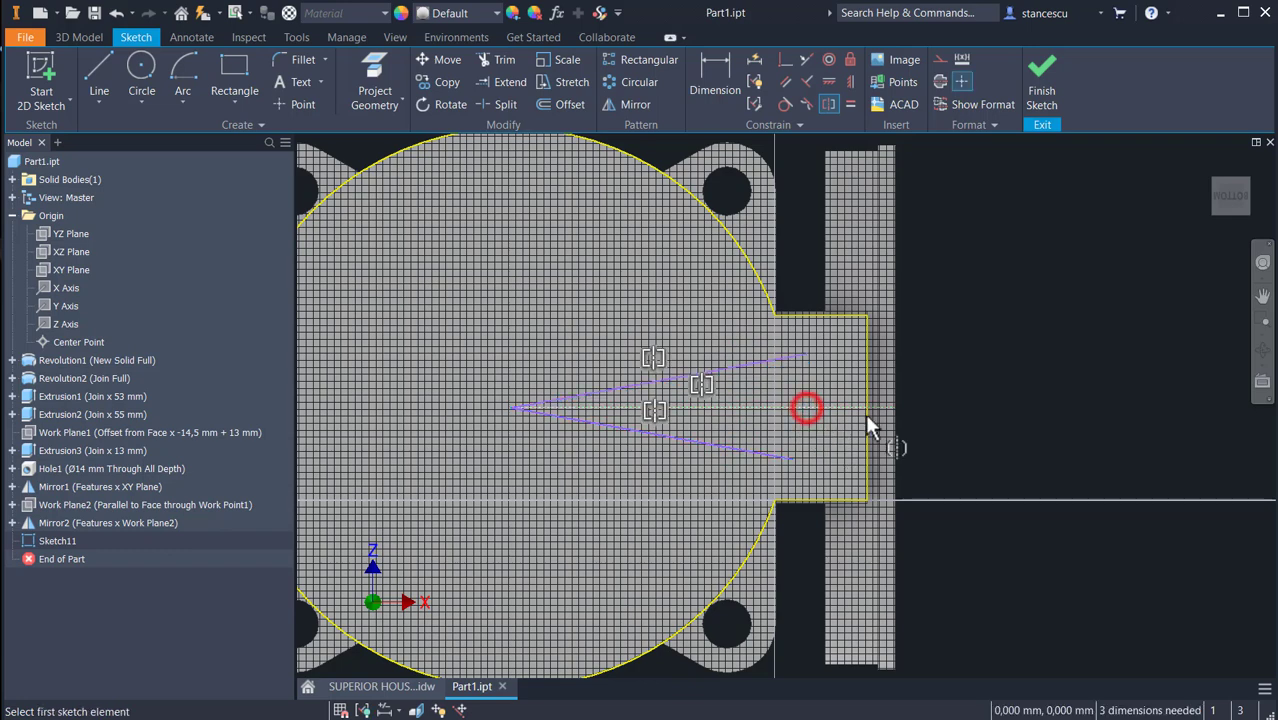
{"action": "left_click", "coordinate": [850, 103]}
{"action": "left_click", "coordinate": [734, 364]}
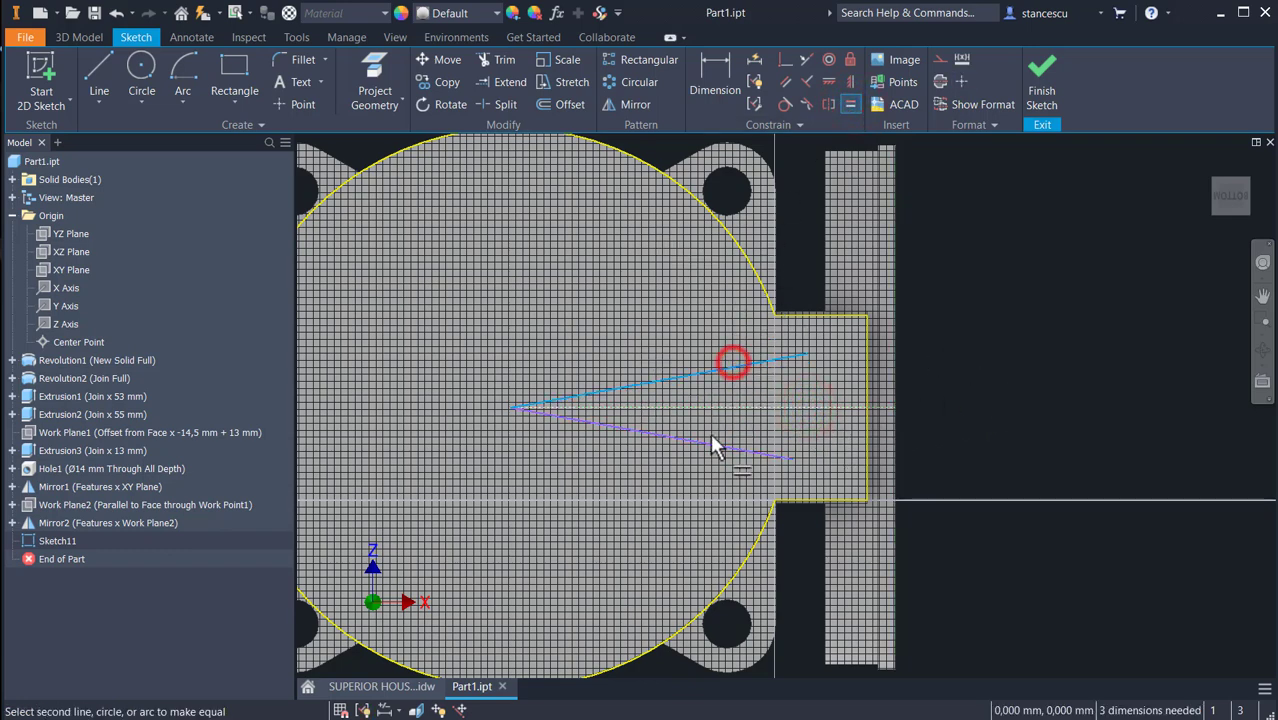
{"action": "left_click", "coordinate": [711, 444]}
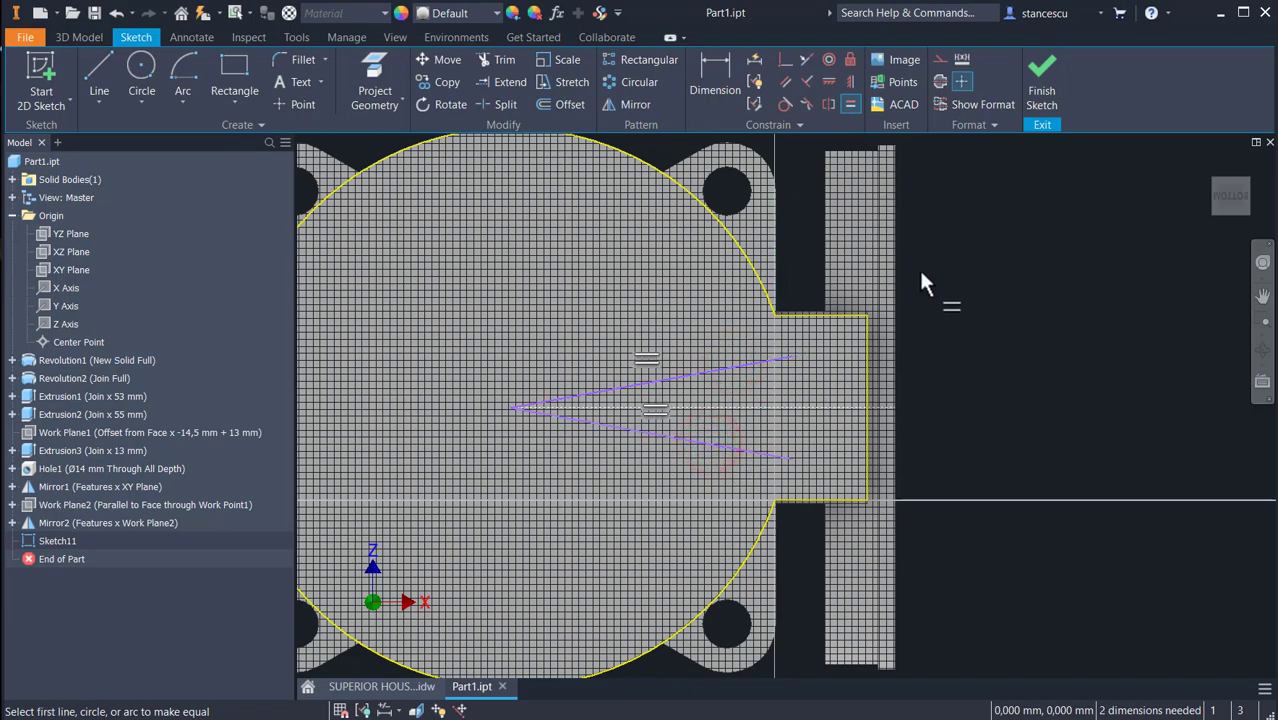
{"action": "scroll", "coordinate": [923, 268], "scroll_direction": "up", "scroll_amount": 2}
{"action": "key", "text": "Escape"}
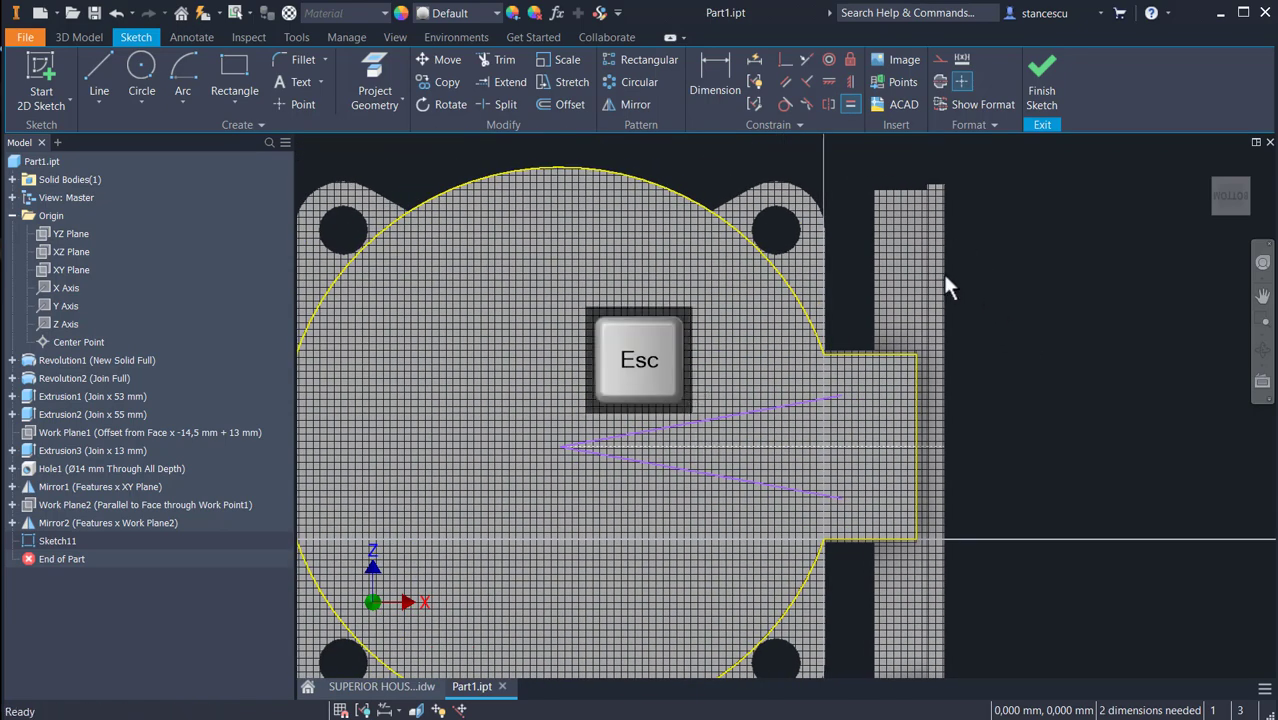
{"action": "left_click", "coordinate": [701, 89]}
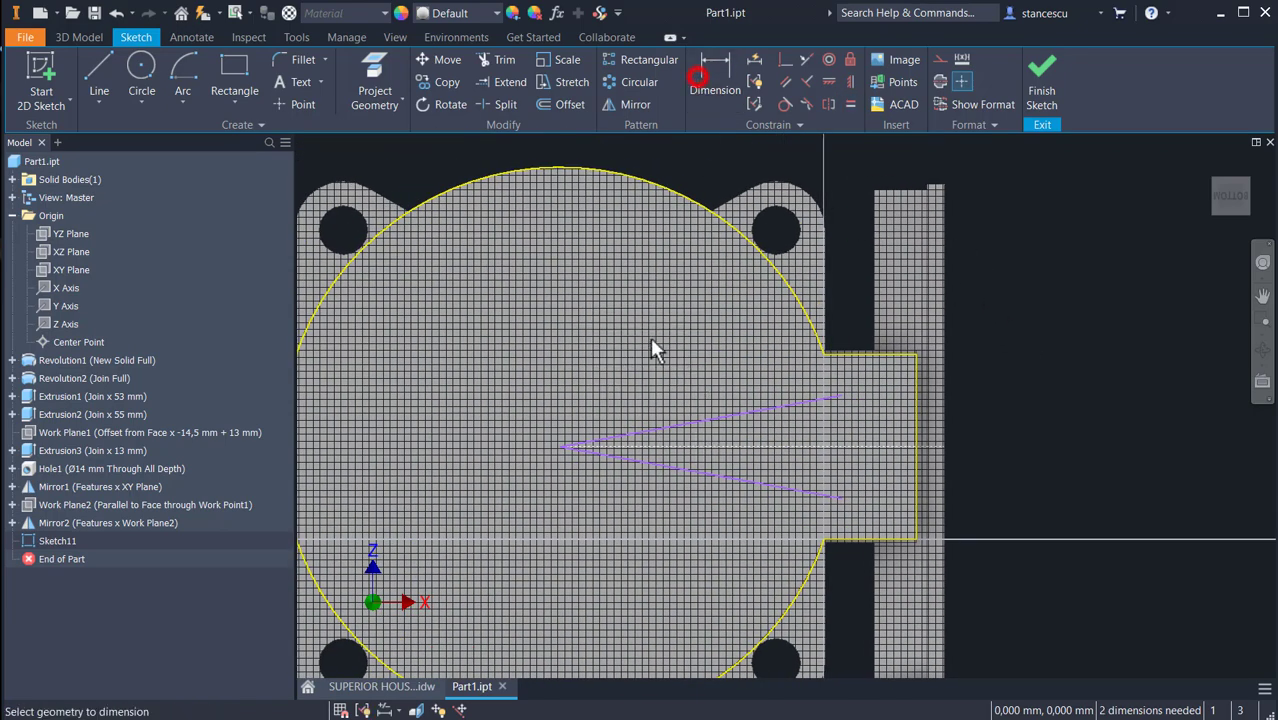
{"action": "left_click", "coordinate": [708, 421]}
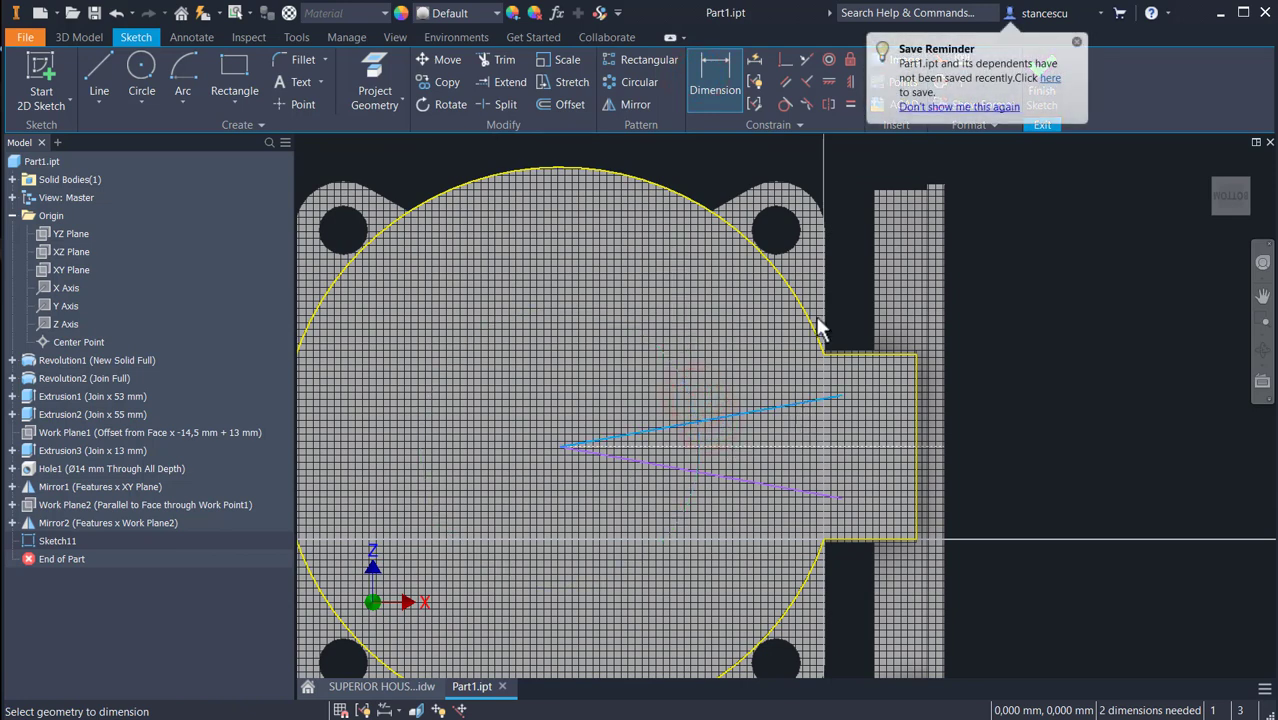
{"action": "left_click", "coordinate": [937, 106]}
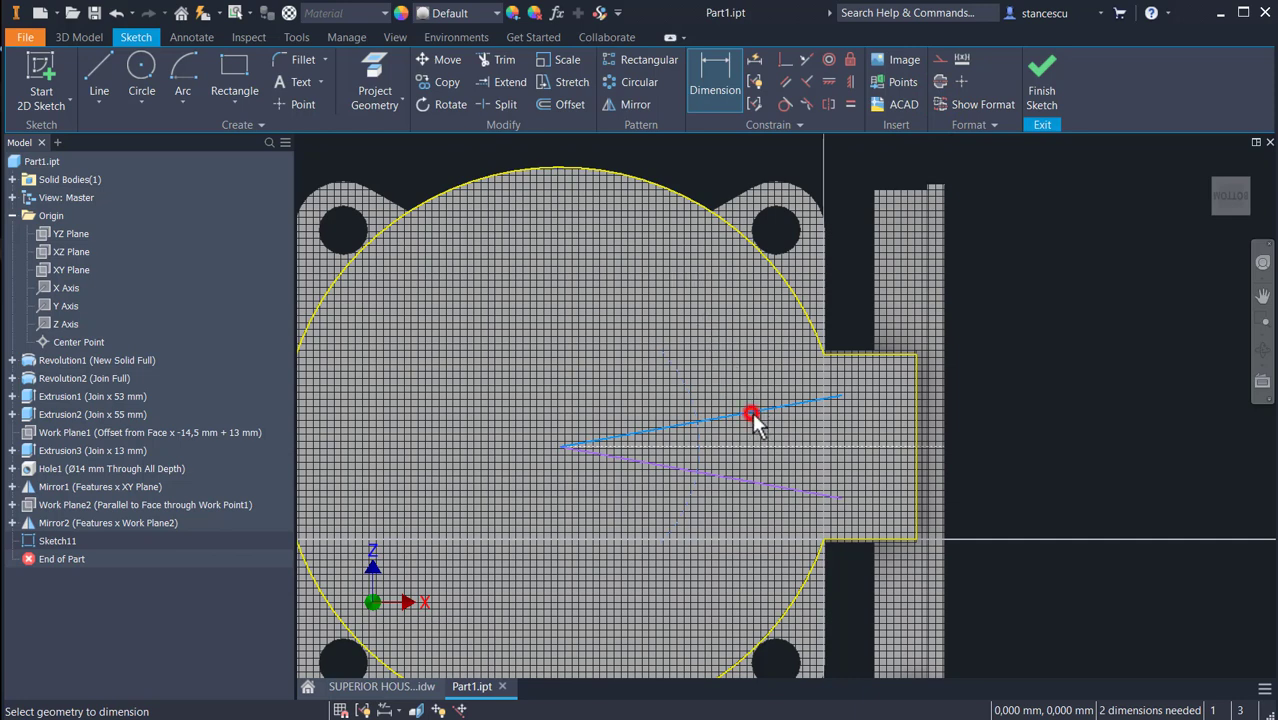
{"action": "key", "text": "Escape"}
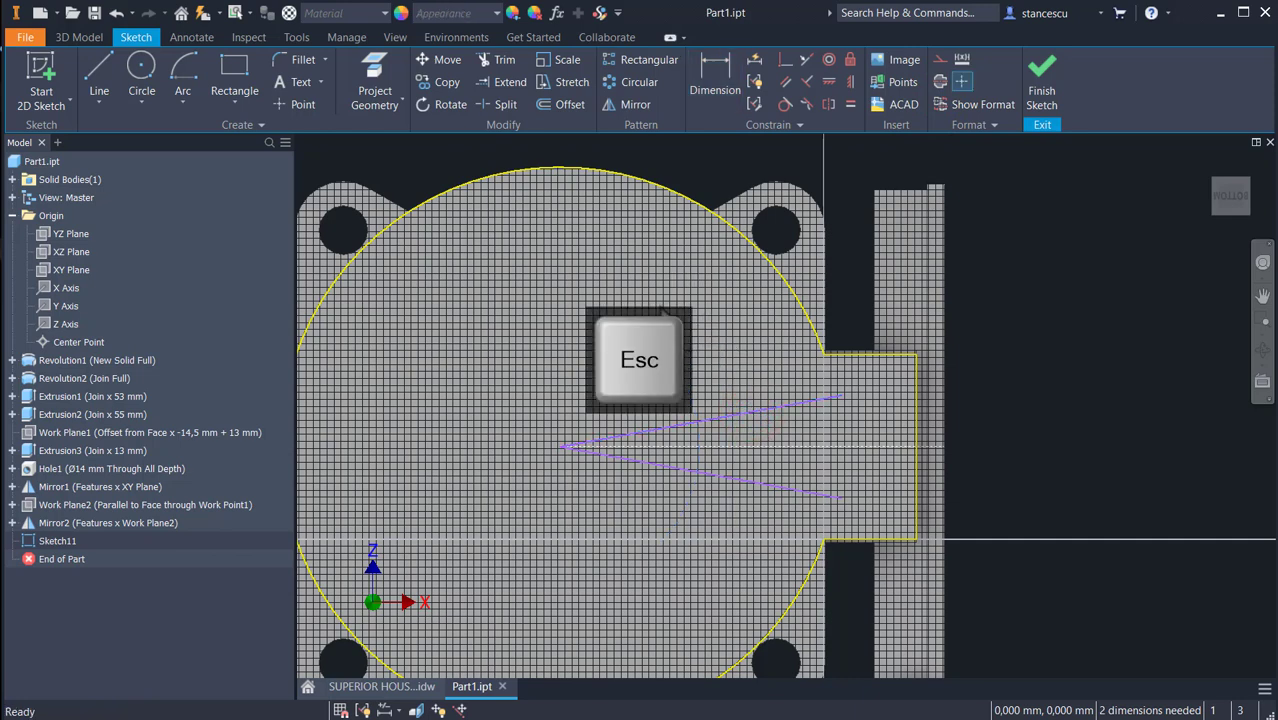
Add an aligned dimension of 87 mm to the upper slanted line
{"action": "left_click", "coordinate": [712, 84]}
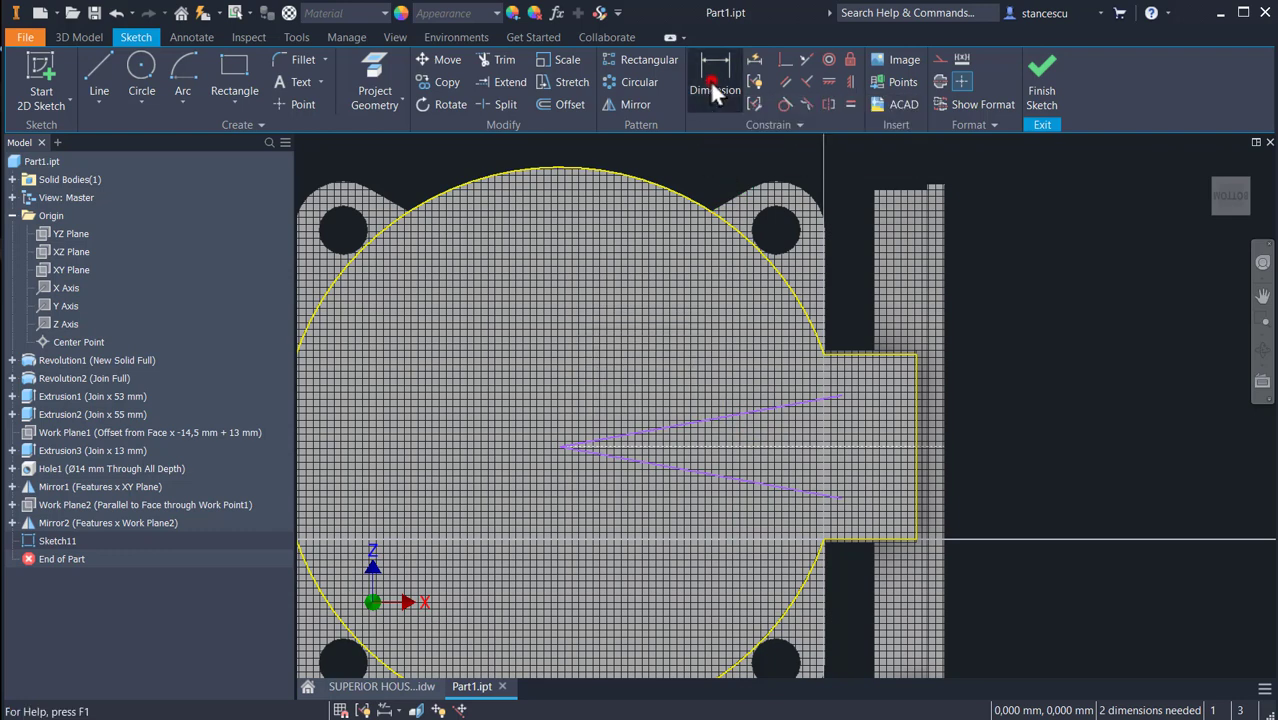
{"action": "left_click", "coordinate": [755, 413]}
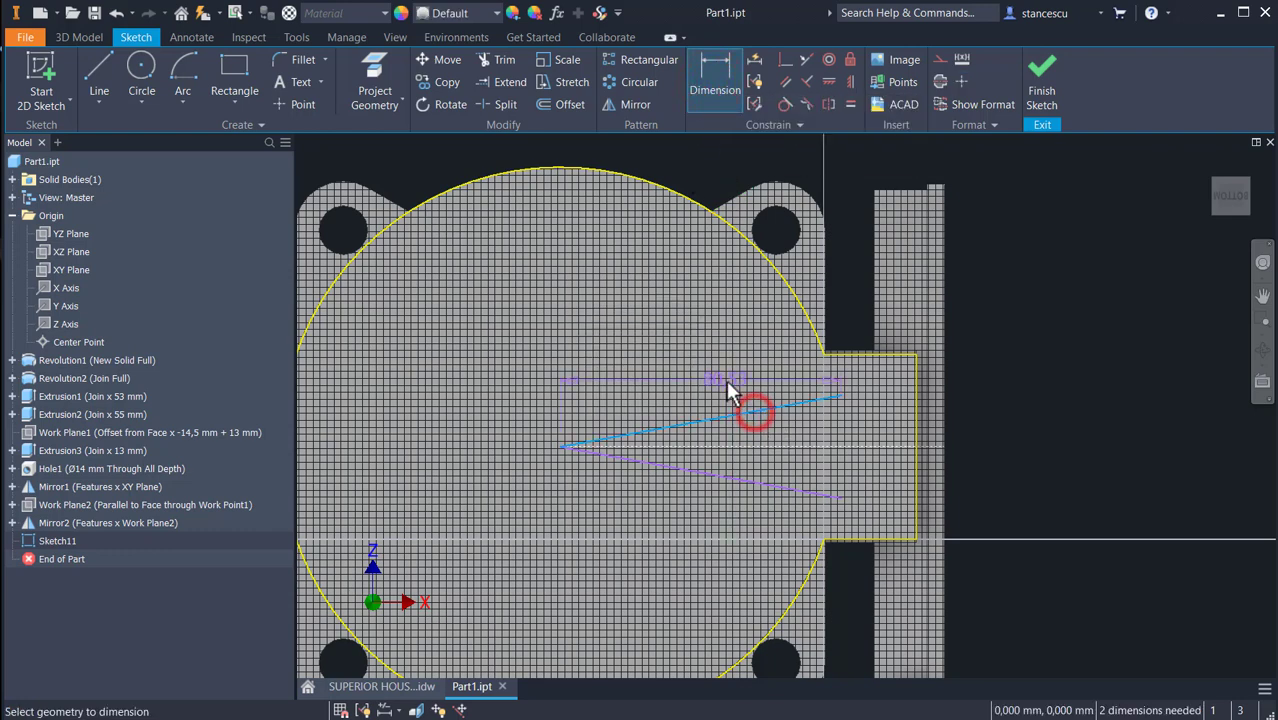
{"action": "right_click", "coordinate": [676, 152]}
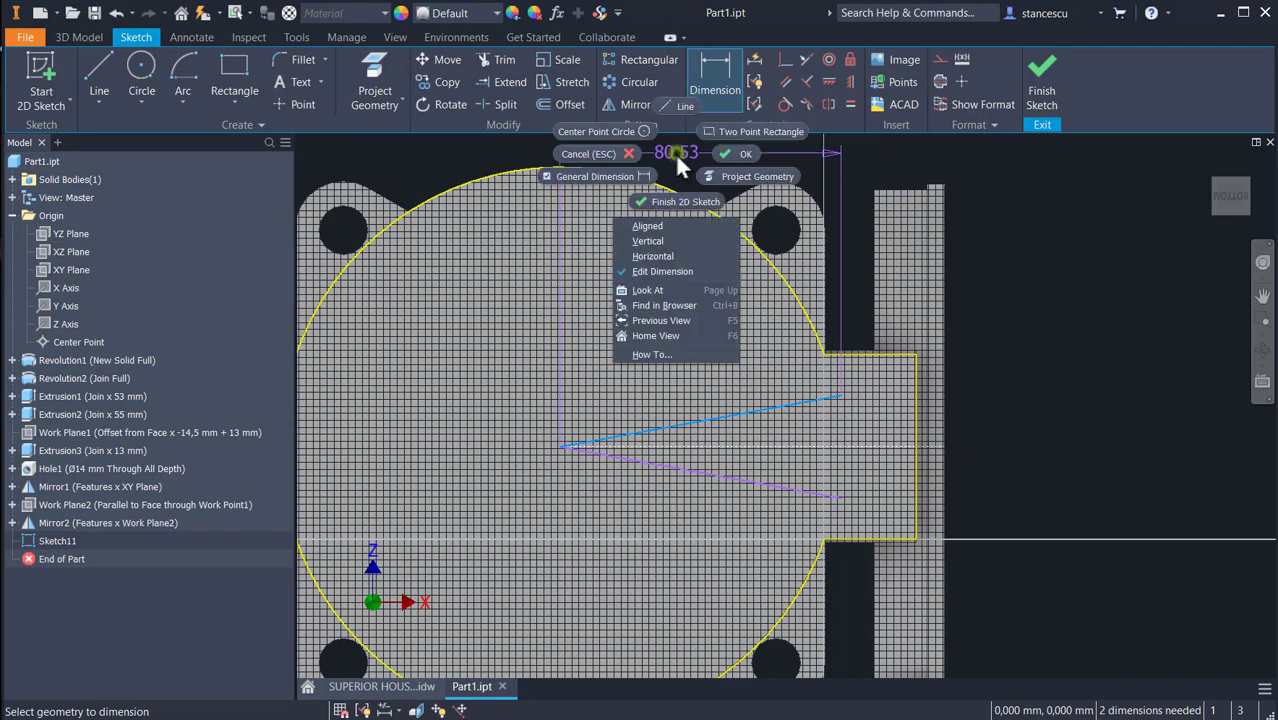
{"action": "left_click", "coordinate": [667, 223]}
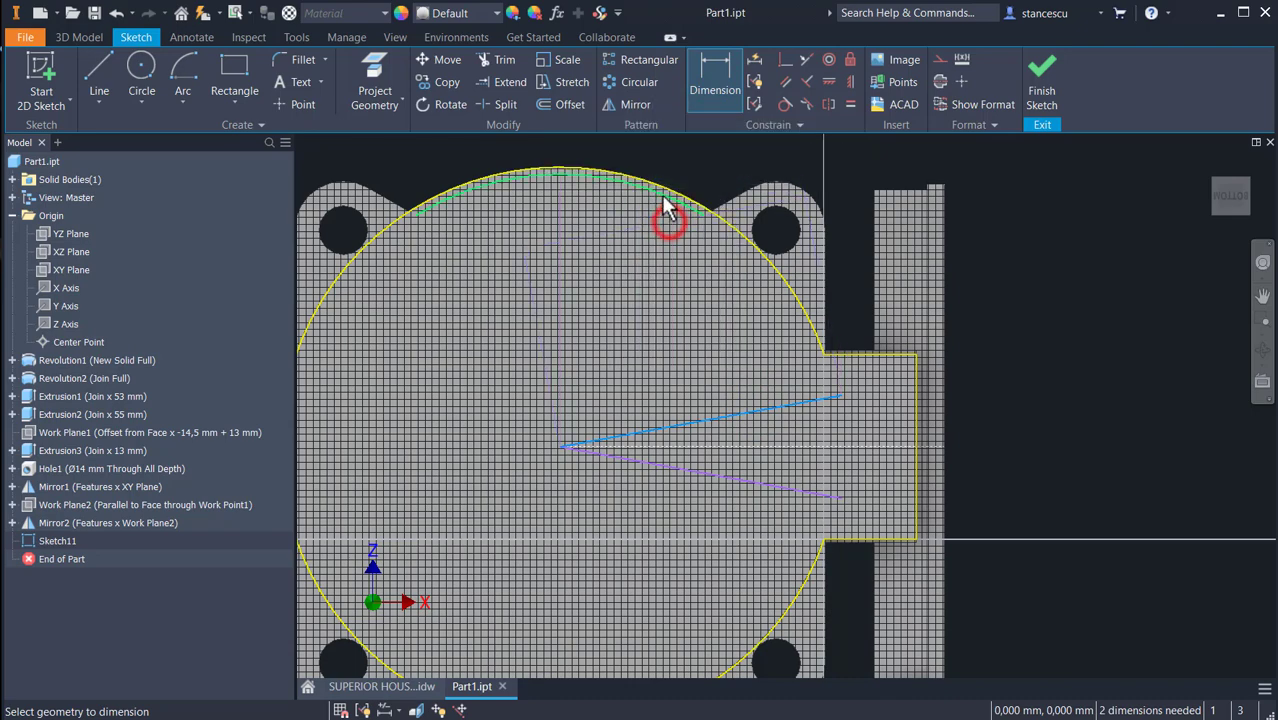
{"action": "middle_click_drag", "start_coordinate": [680, 189], "coordinate": [697, 255]}
{"action": "left_click", "coordinate": [668, 183]}
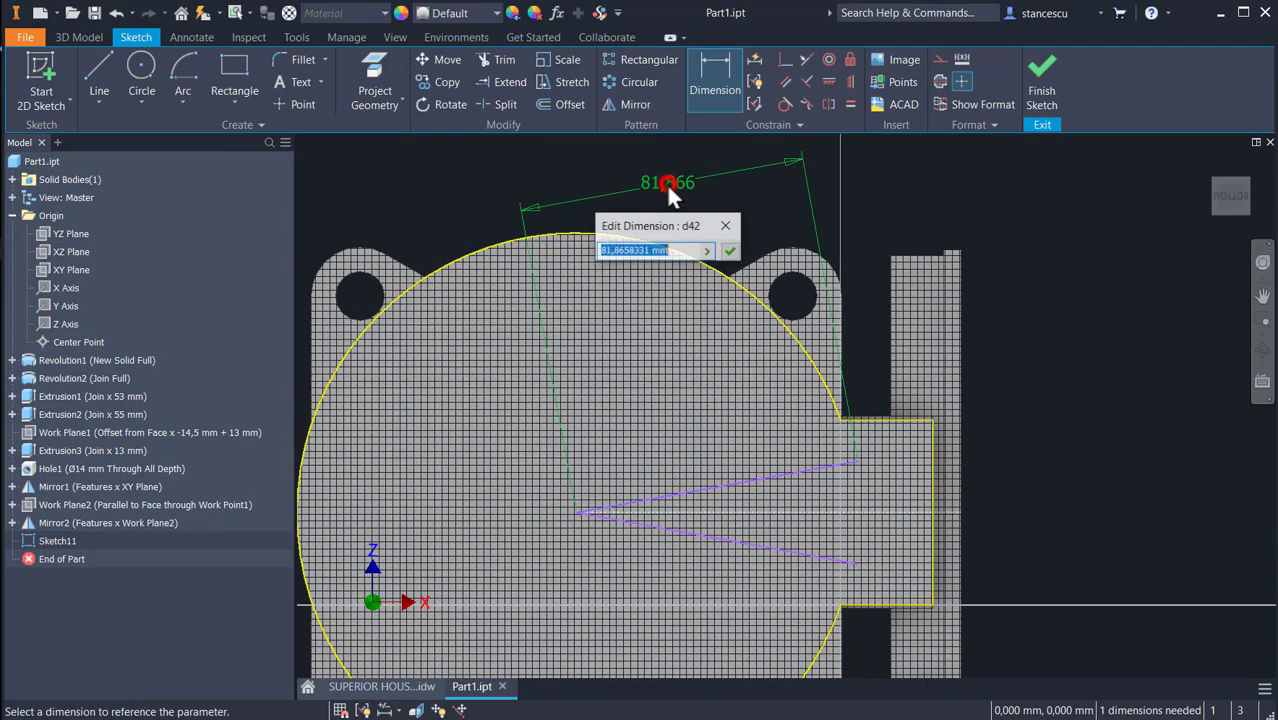
{"action": "type", "text": "87"}
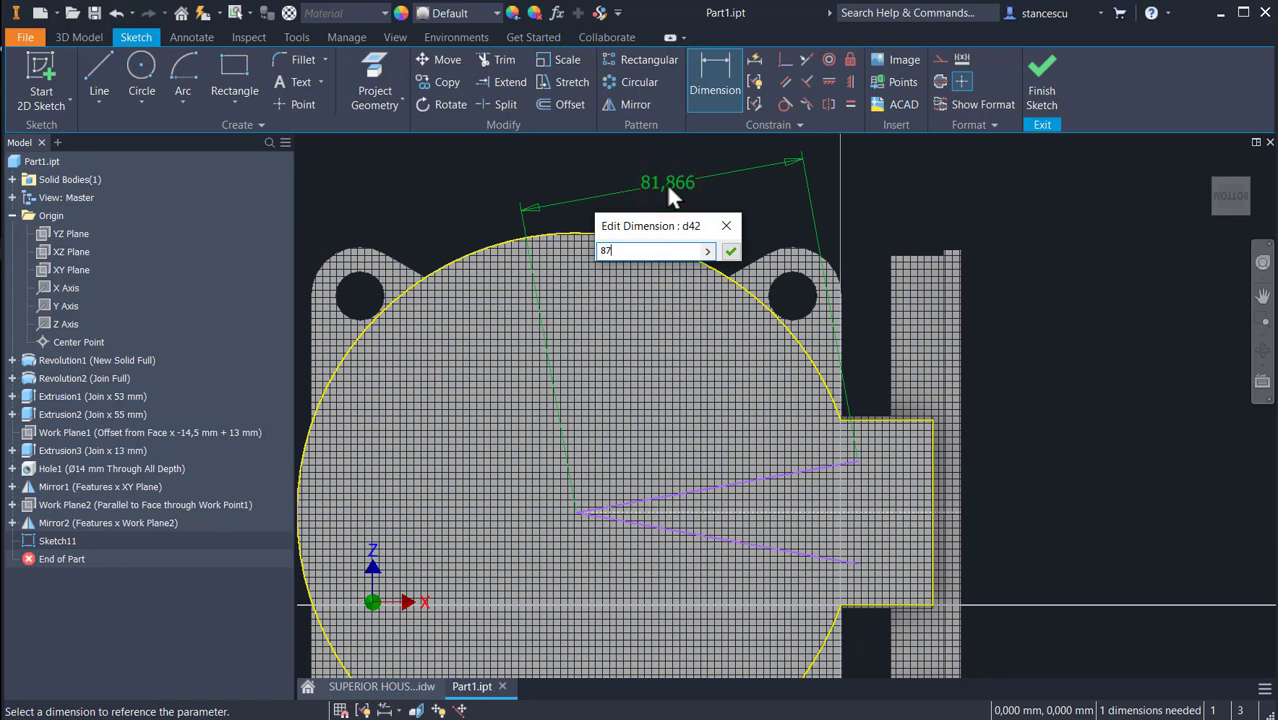
{"action": "key", "text": "Return"}
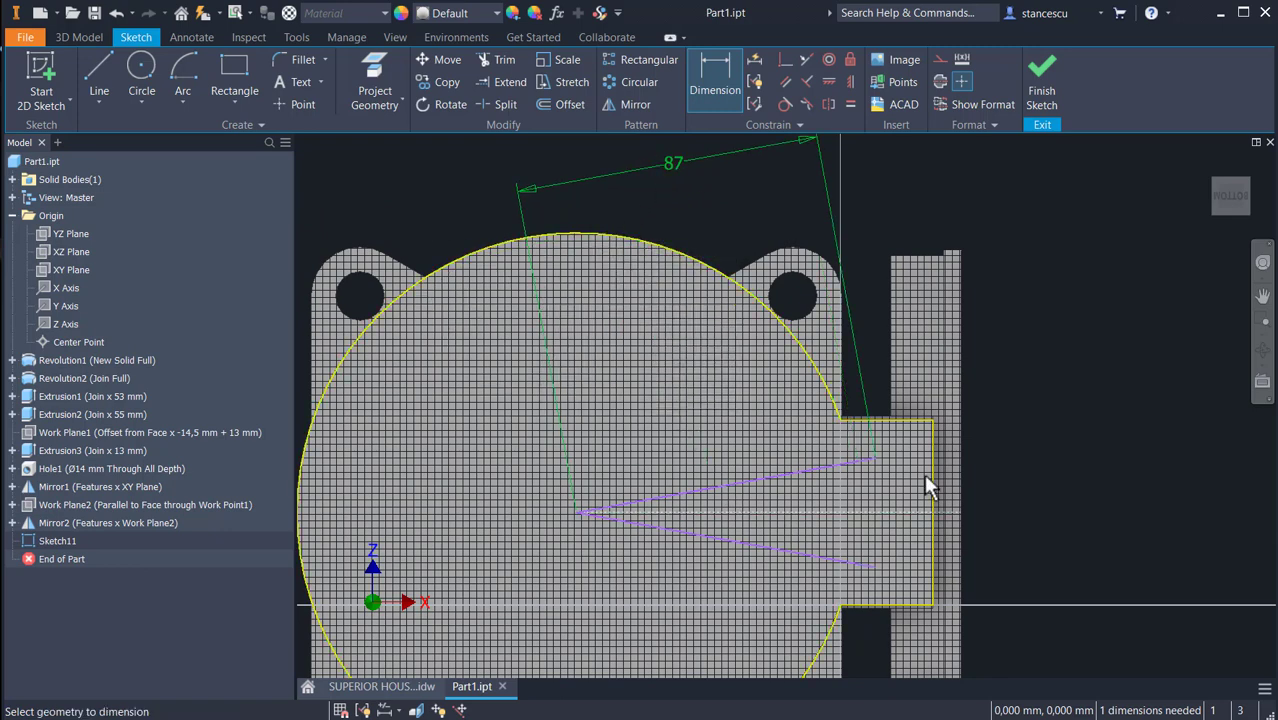
Dimension the vertical distance between the free ends of the two slanted lines as 27 mm
{"action": "left_click", "coordinate": [876, 458]}
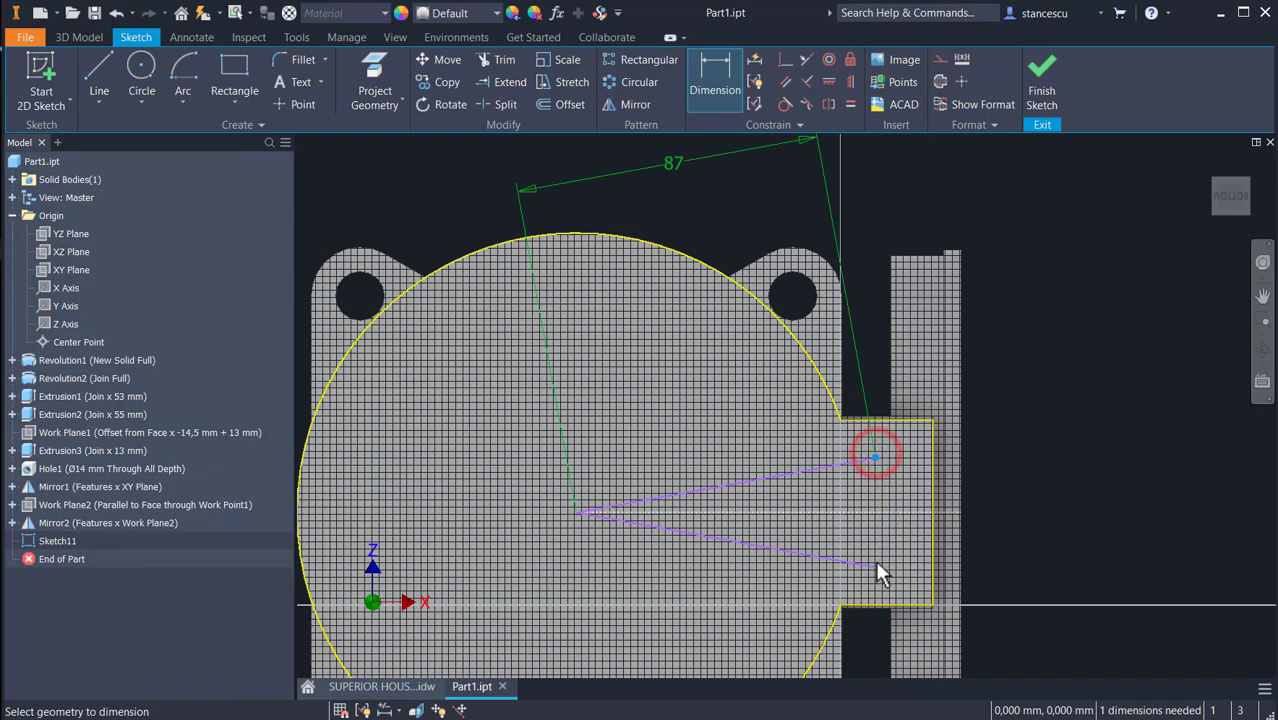
{"action": "left_click", "coordinate": [874, 567]}
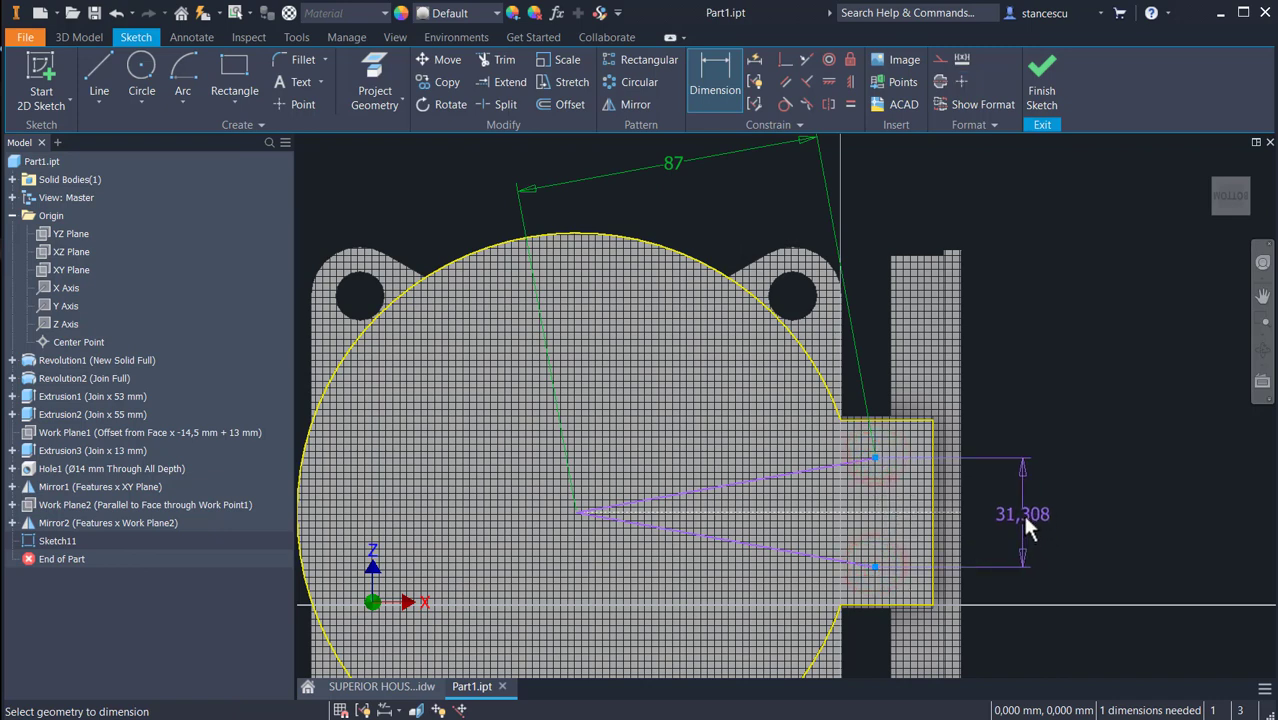
{"action": "left_click", "coordinate": [1022, 513]}
{"action": "type", "text": "27"}
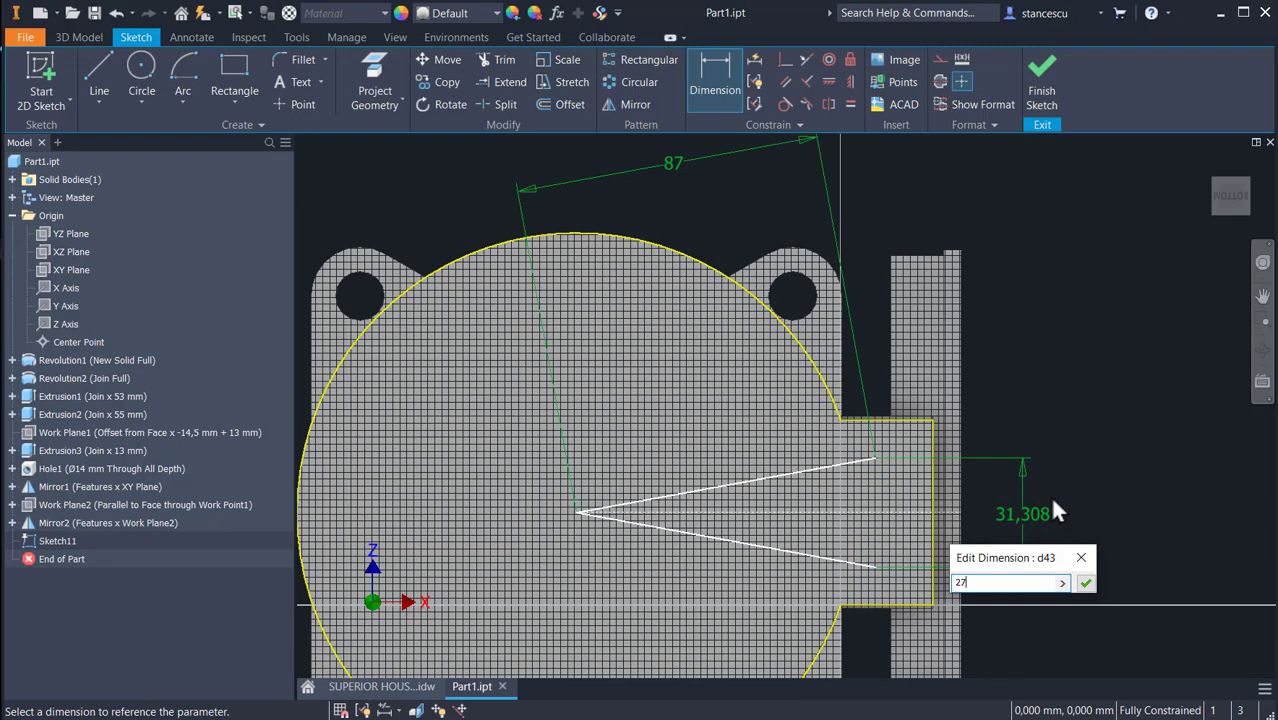
{"action": "key", "text": "Return"}
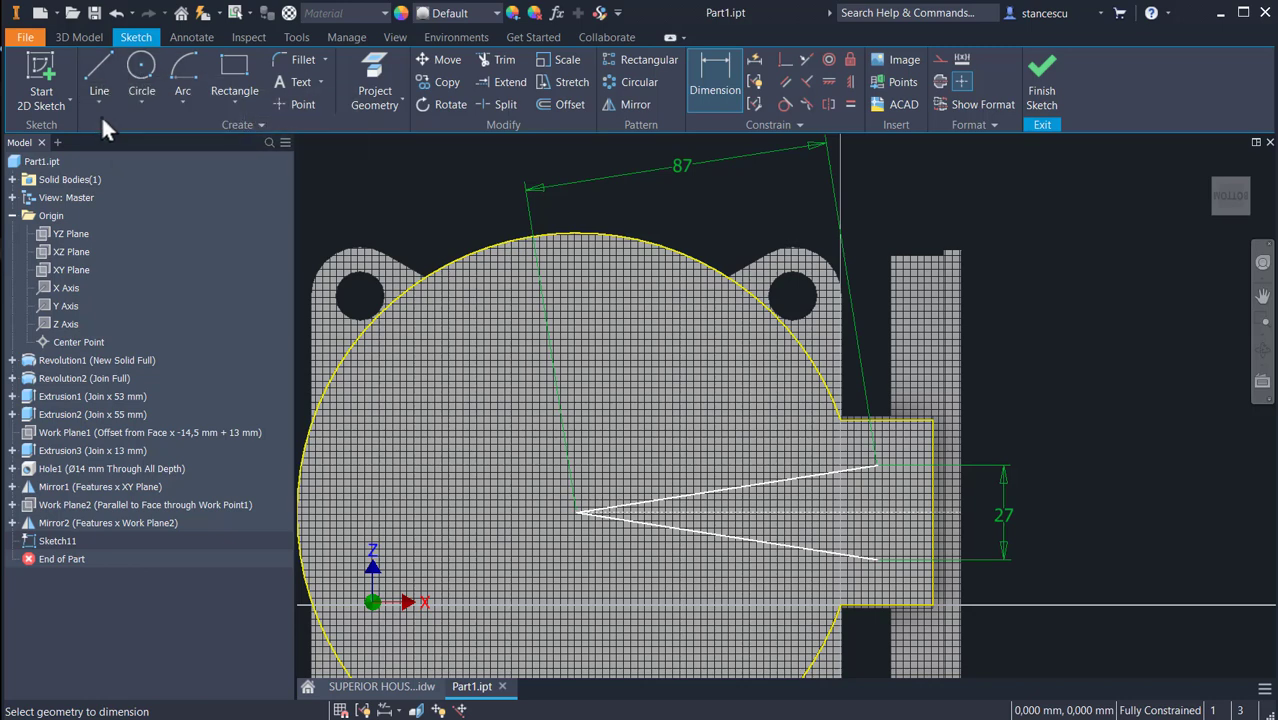
Draw a centre-point quarter arc of about 13 mm radius around the upper line's free end, starting at the rectangular extension's upper edge
{"action": "left_click", "coordinate": [186, 78]}
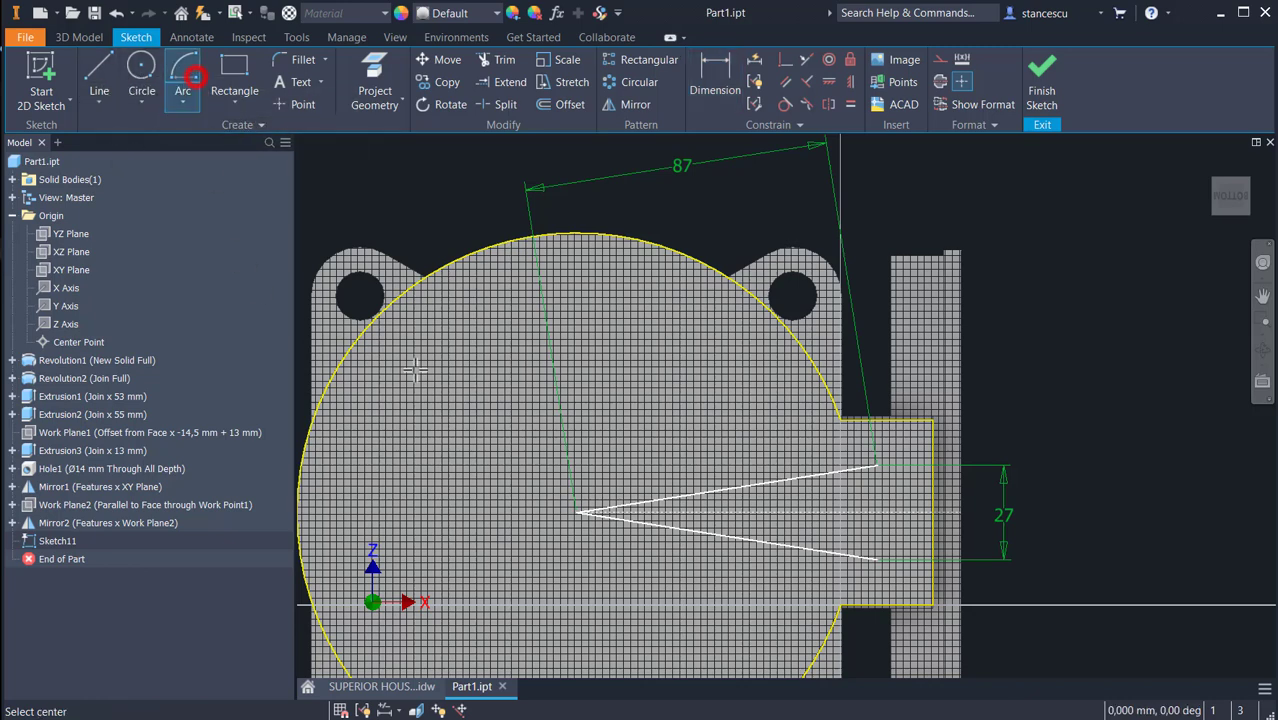
{"action": "left_click", "coordinate": [876, 464]}
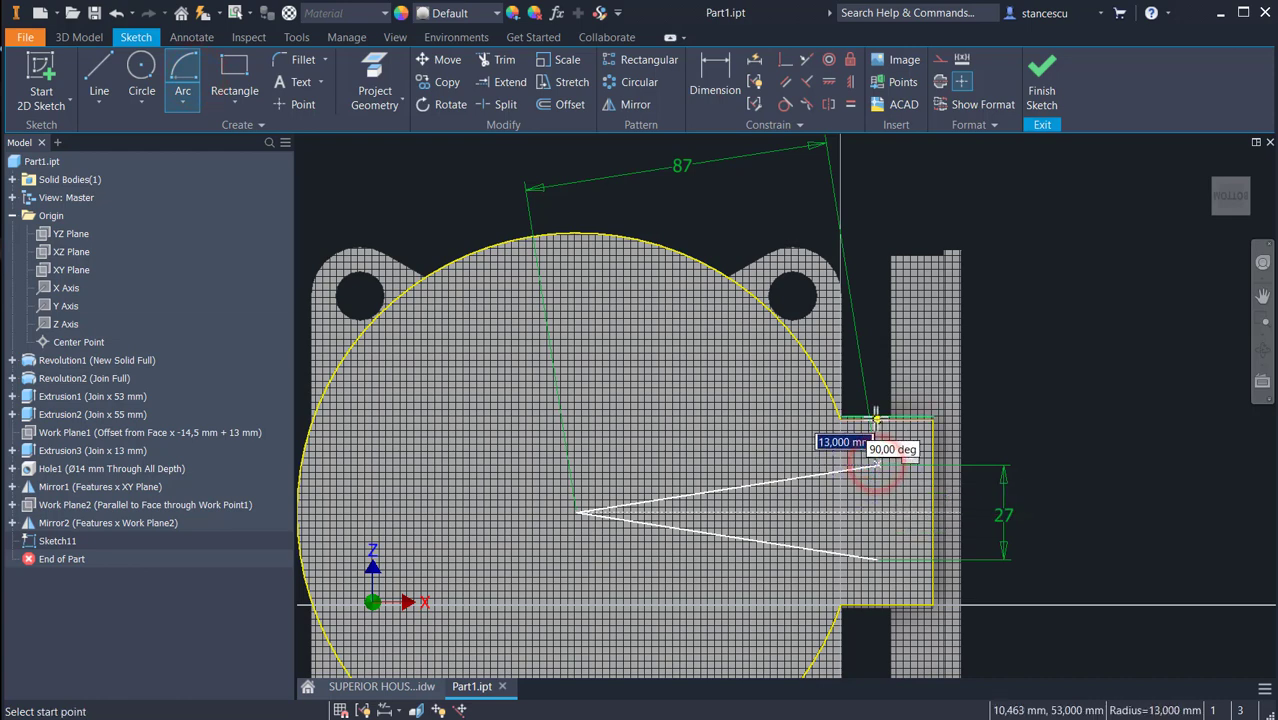
{"action": "scroll", "coordinate": [876, 416], "scroll_direction": "down", "scroll_amount": 3}
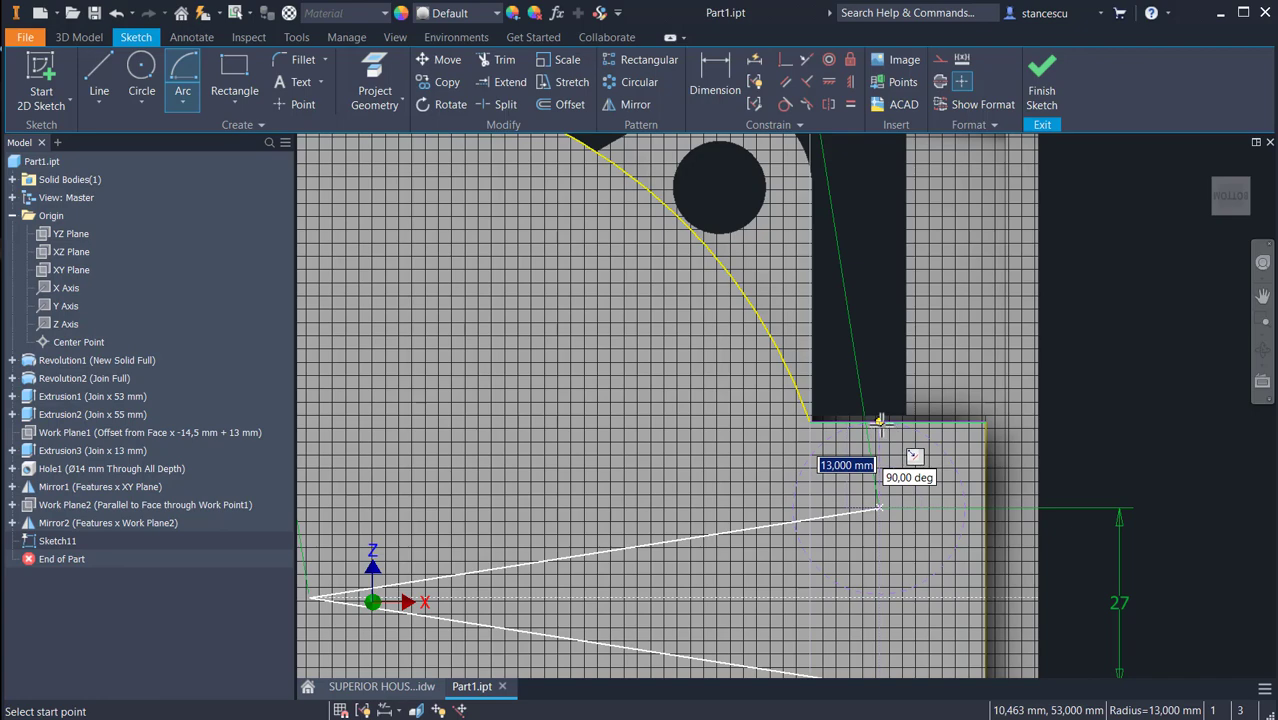
{"action": "left_click", "coordinate": [879, 422]}
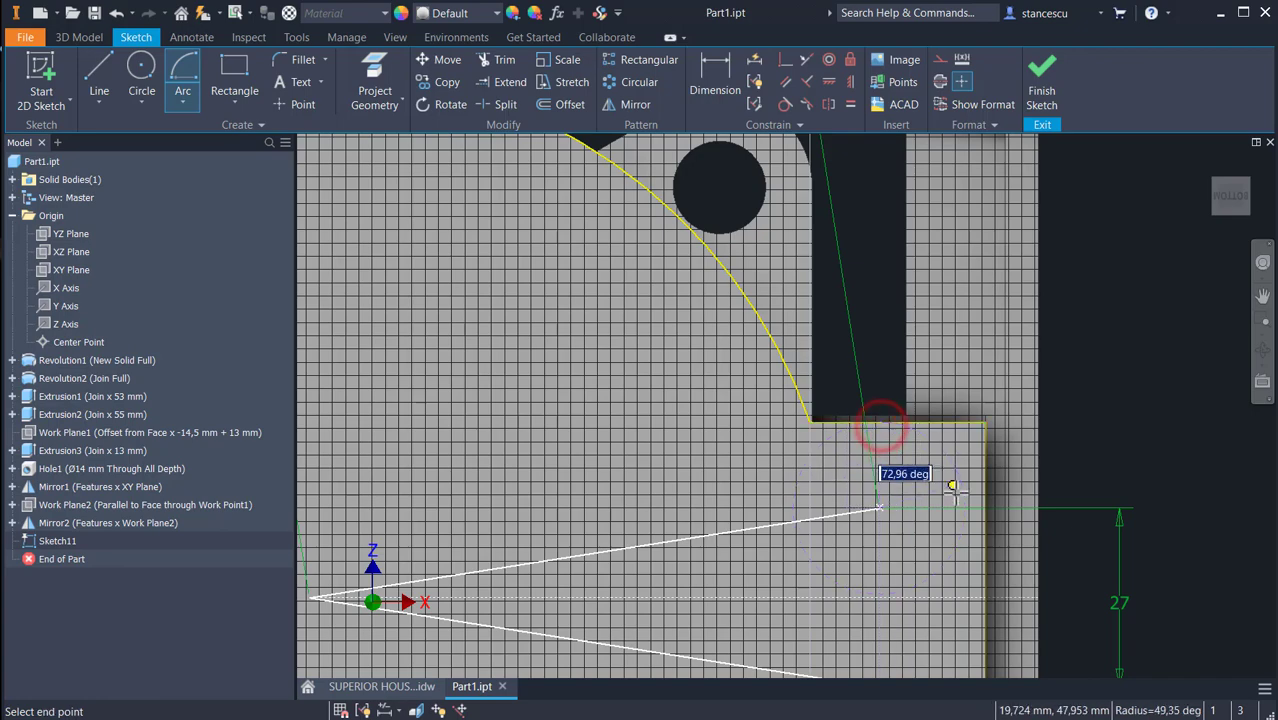
{"action": "left_click", "coordinate": [957, 508]}
{"action": "middle_click_drag", "start_coordinate": [938, 557], "coordinate": [968, 352]}
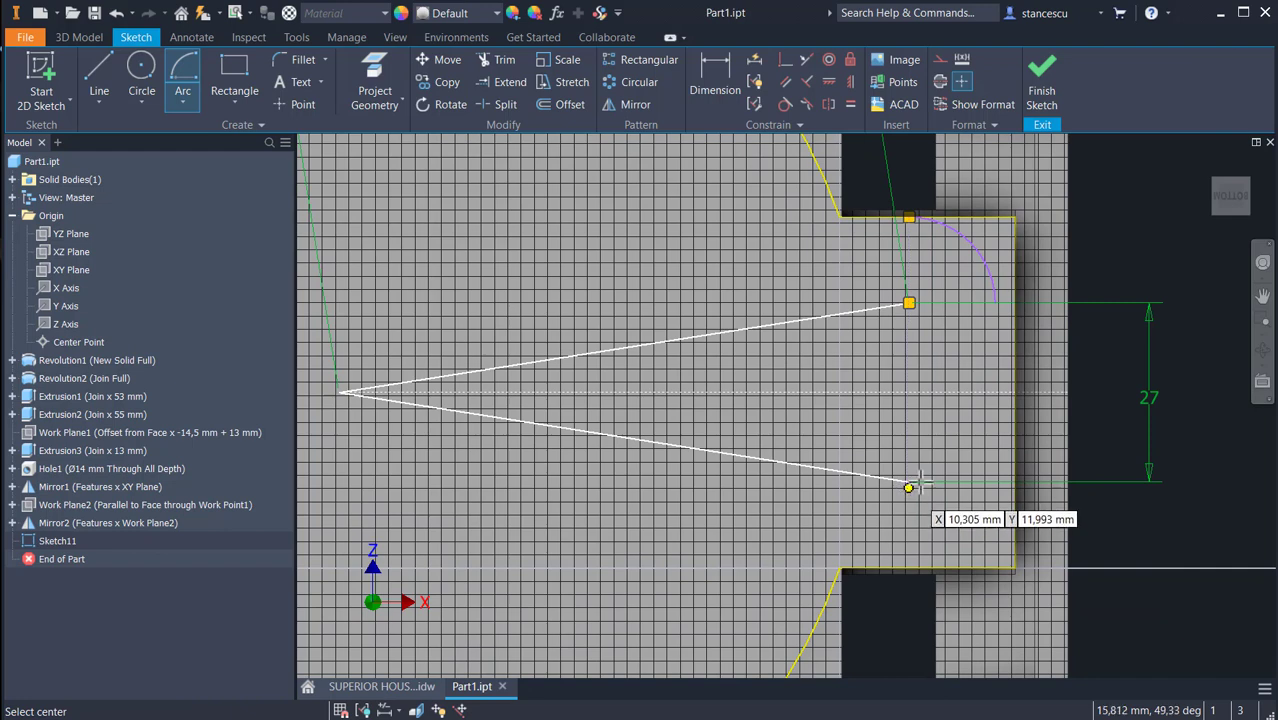
Make the quarter arc tangent to the upper edge of the rectangular extension
{"action": "left_click", "coordinate": [785, 104]}
{"action": "left_click", "coordinate": [968, 245]}
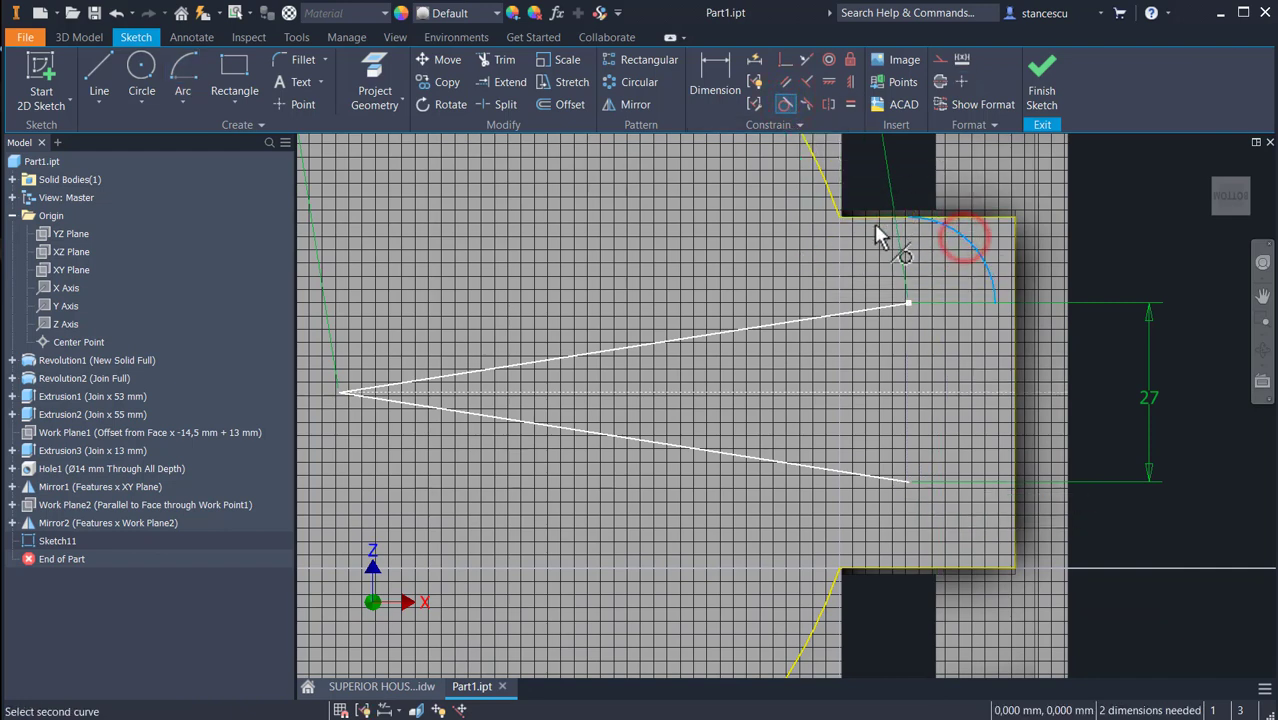
Make the corner arc tangent to the projected upper edge and mirror it about the horizontal centerline
{"action": "left_click", "coordinate": [874, 218]}
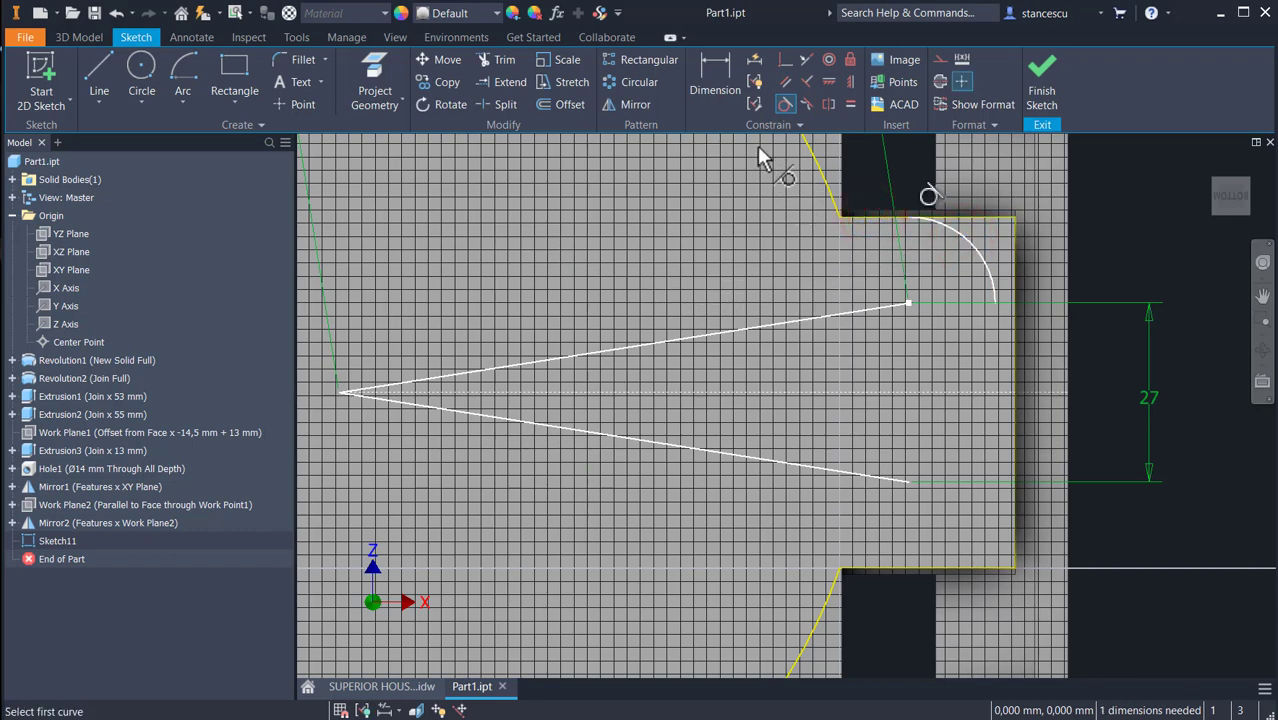
{"action": "left_click", "coordinate": [628, 104]}
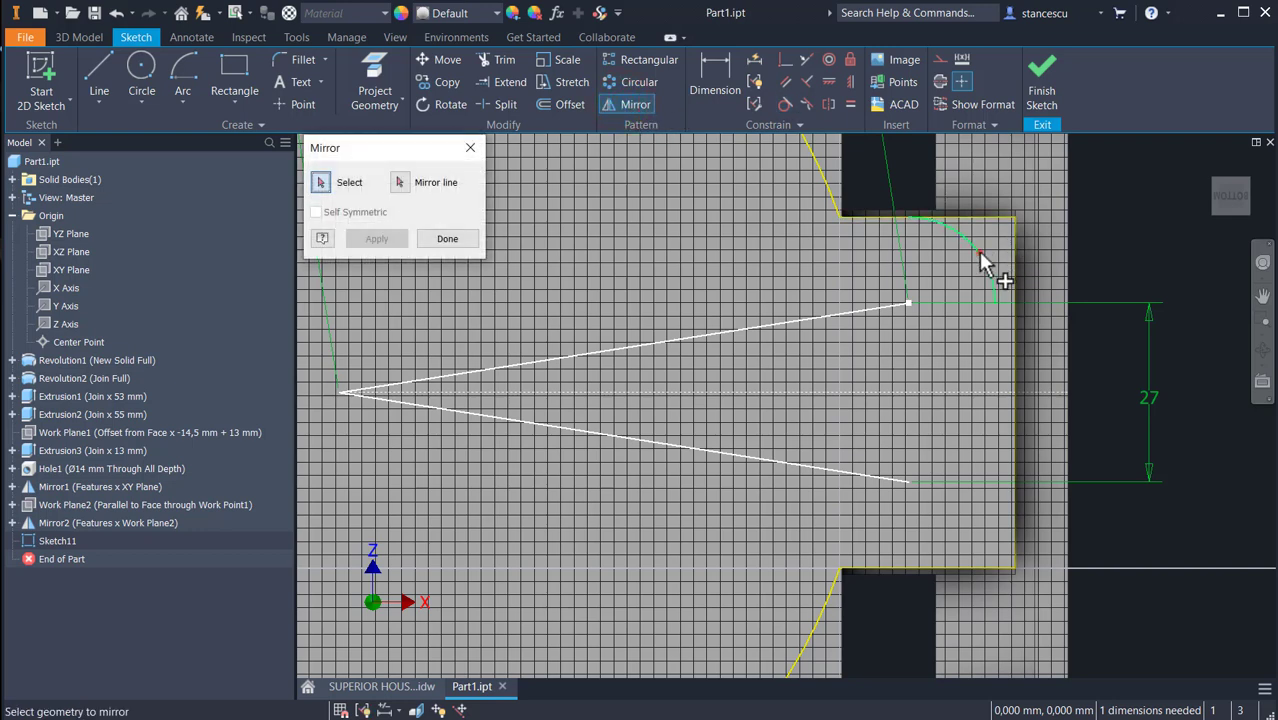
{"action": "left_click", "coordinate": [979, 254]}
{"action": "left_click", "coordinate": [400, 182]}
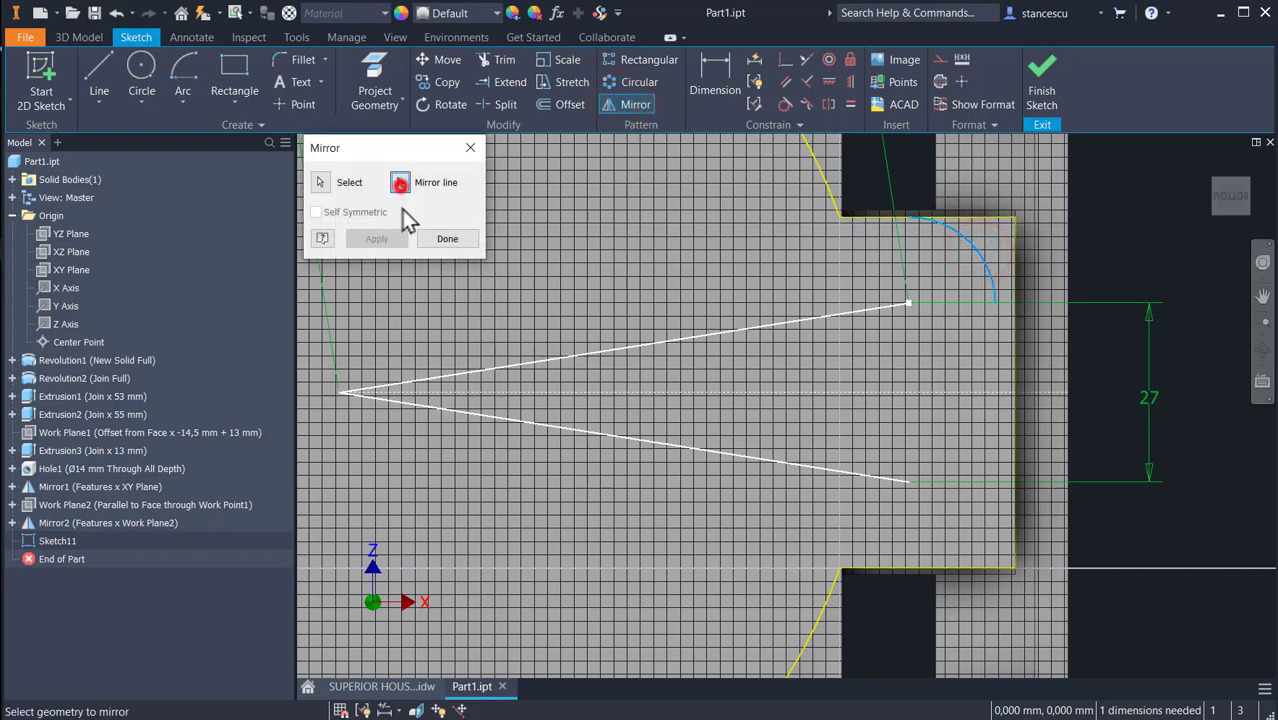
{"action": "left_click", "coordinate": [591, 393]}
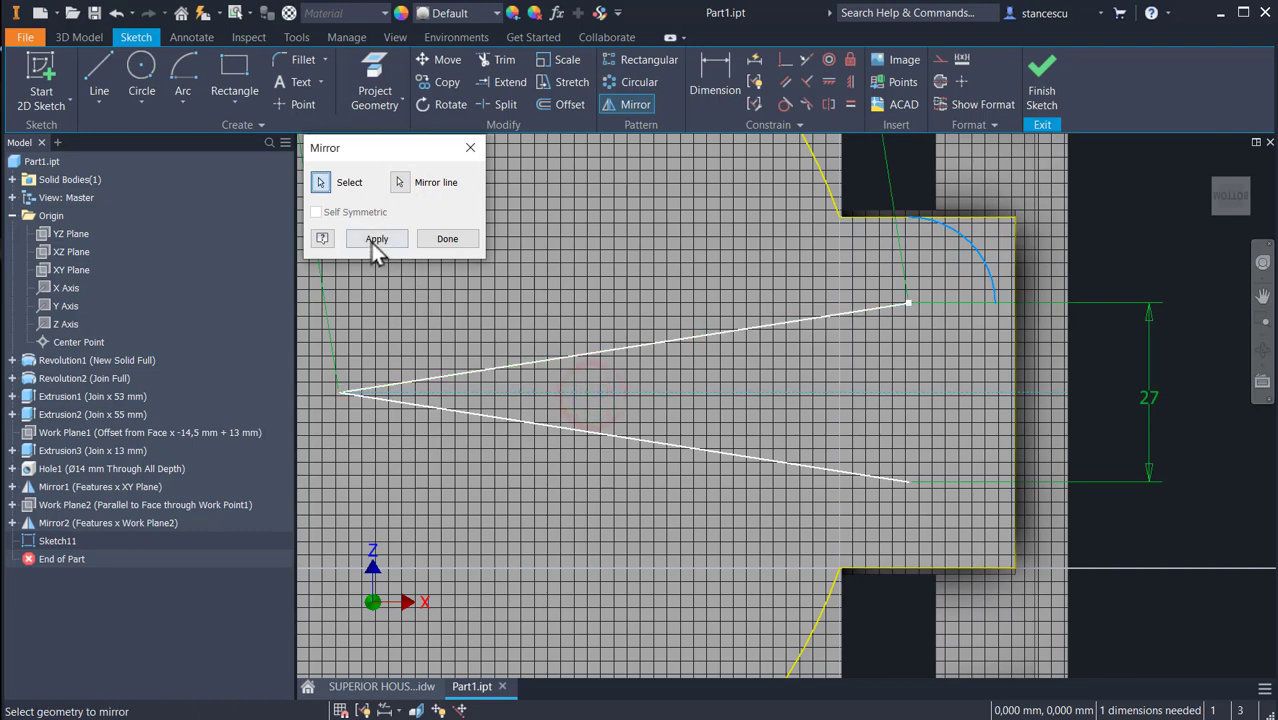
{"action": "left_click", "coordinate": [375, 240]}
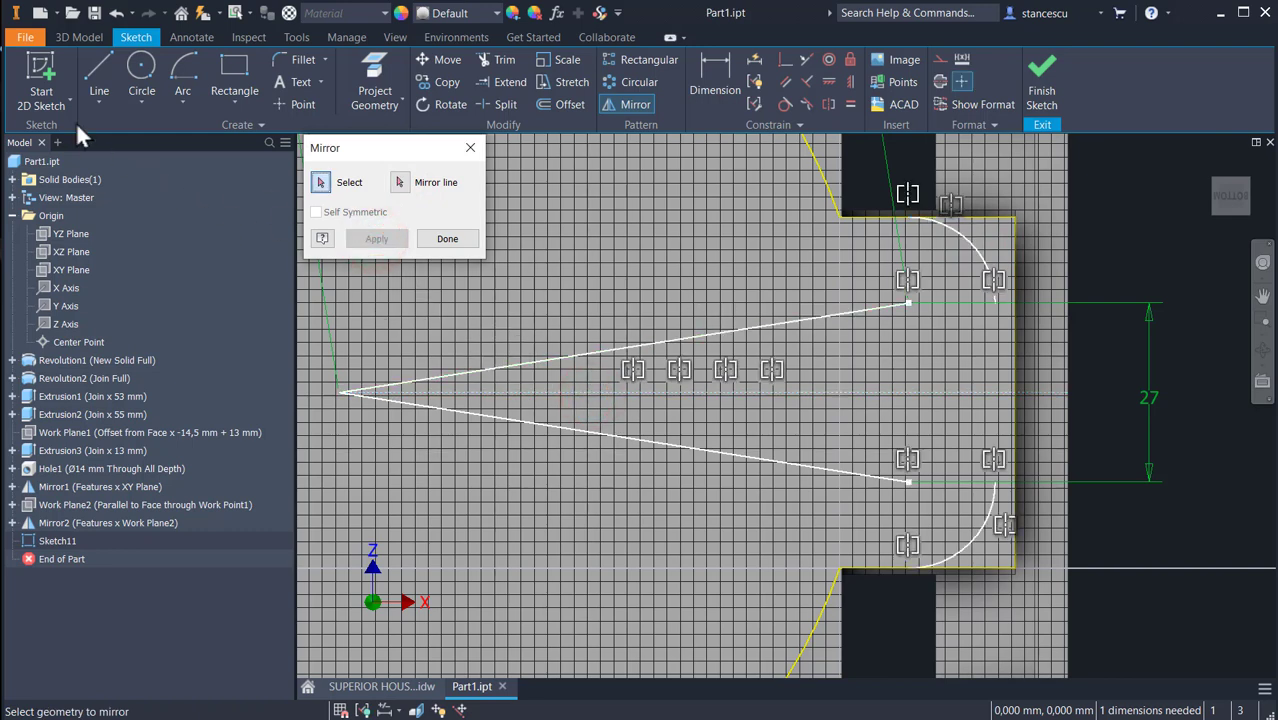
Connect the outer ends of the two arcs with a vertical line and make it tangent to the upper arc
{"action": "left_click", "coordinate": [99, 78]}
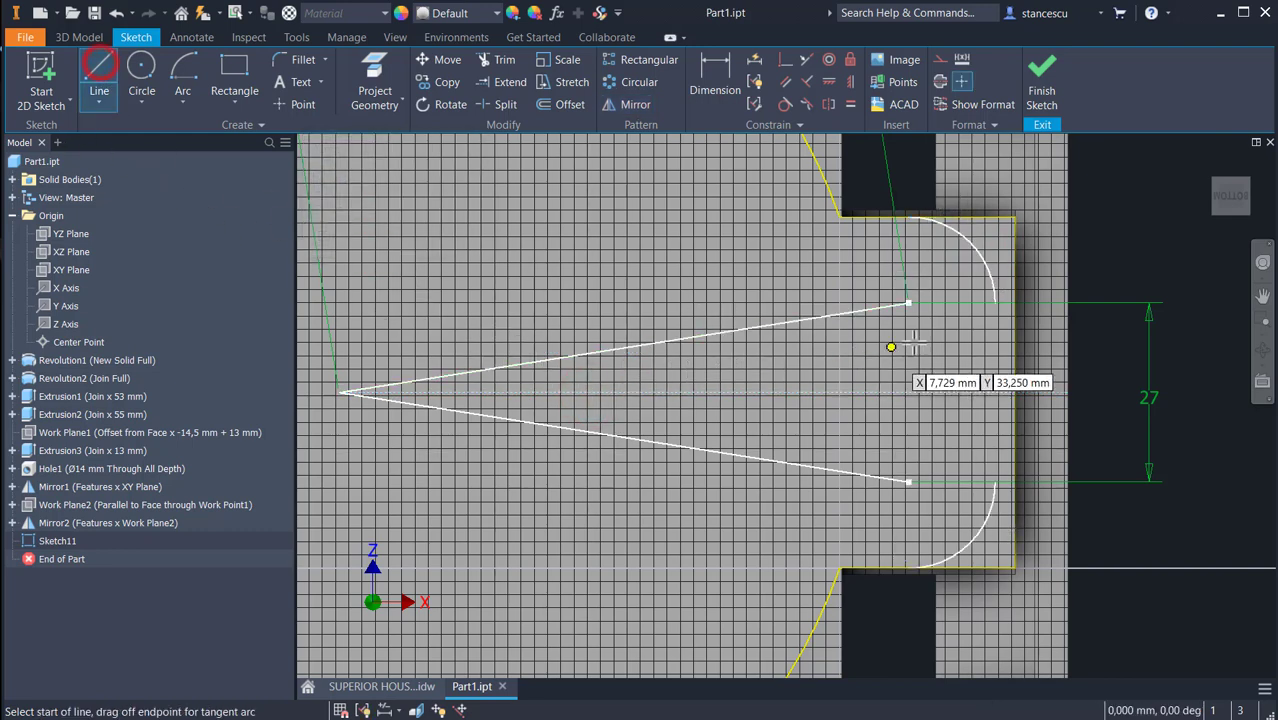
{"action": "left_click", "coordinate": [995, 300]}
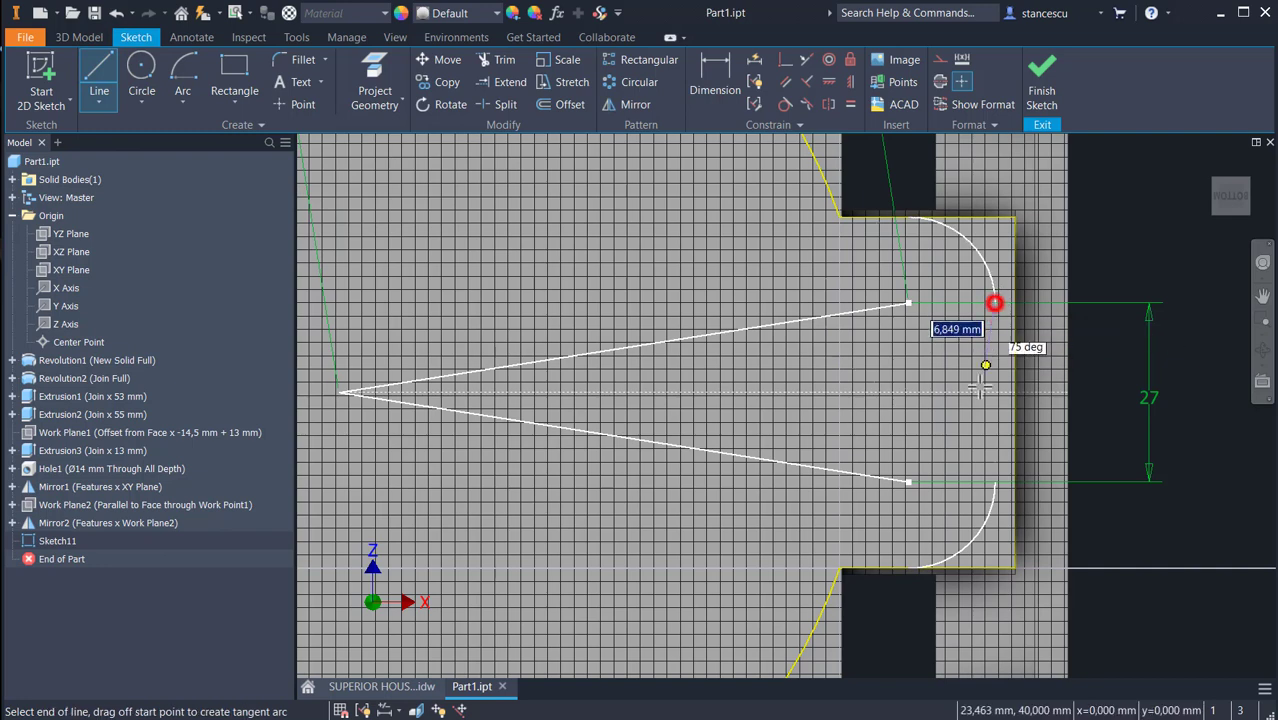
{"action": "left_click", "coordinate": [995, 482]}
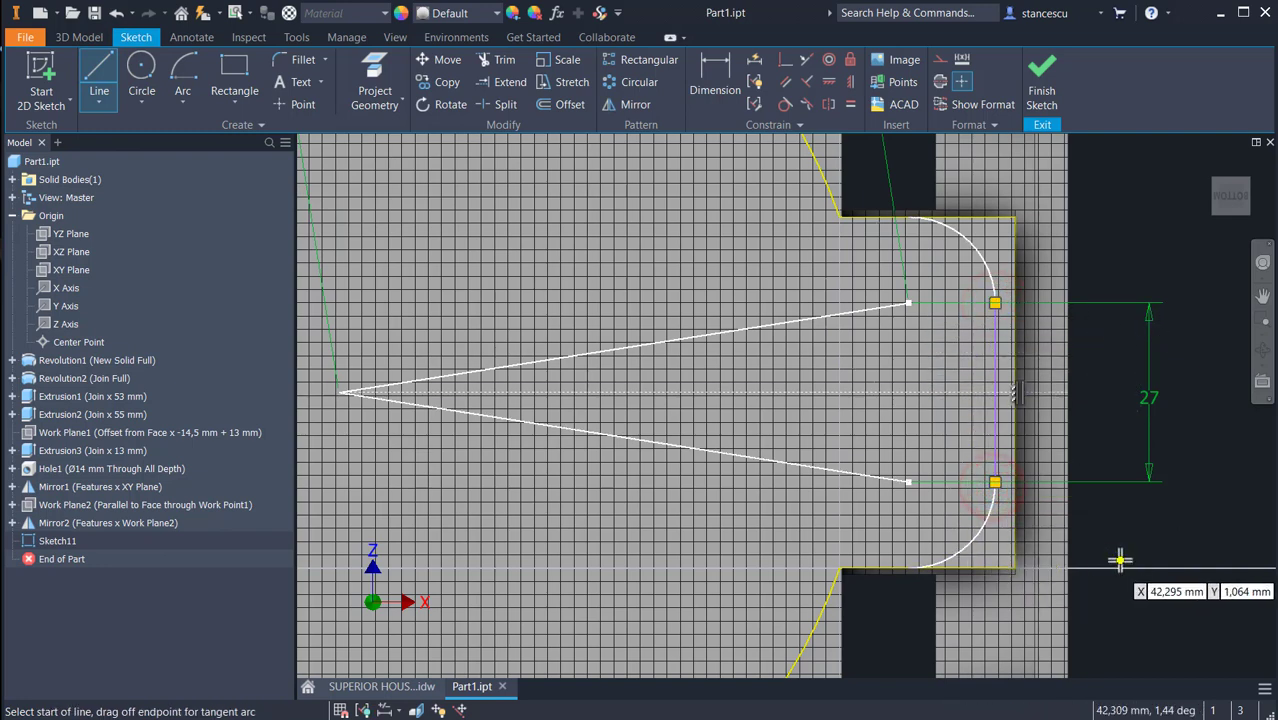
{"action": "left_click", "coordinate": [785, 103]}
{"action": "left_click", "coordinate": [991, 290]}
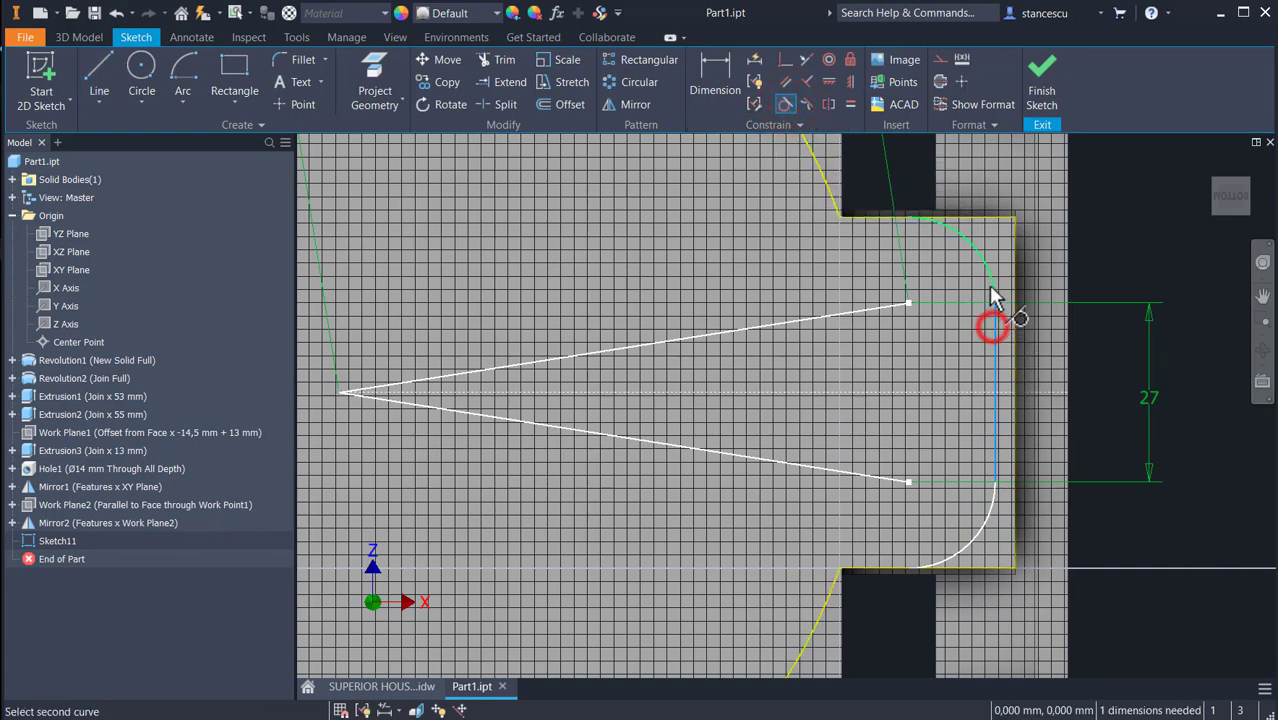
{"action": "left_click", "coordinate": [993, 327]}
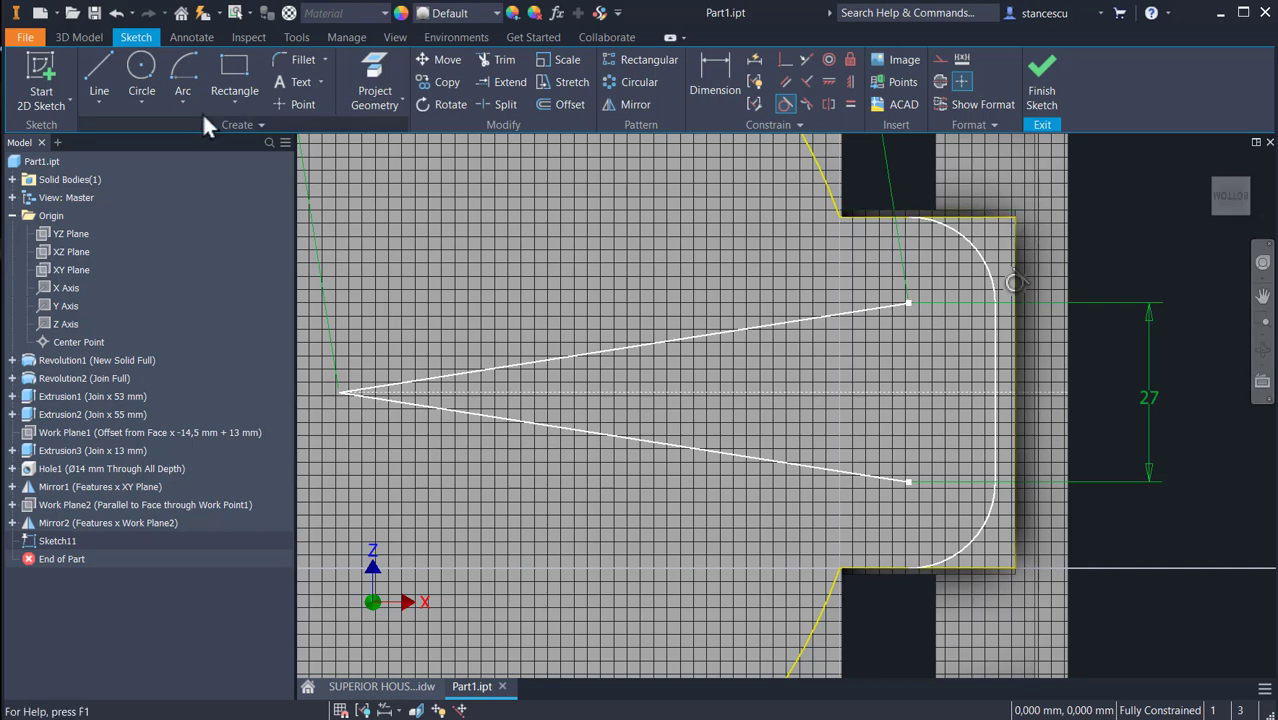
Check the radius of the upper corner arc with a trial dimension
{"action": "left_click", "coordinate": [699, 72]}
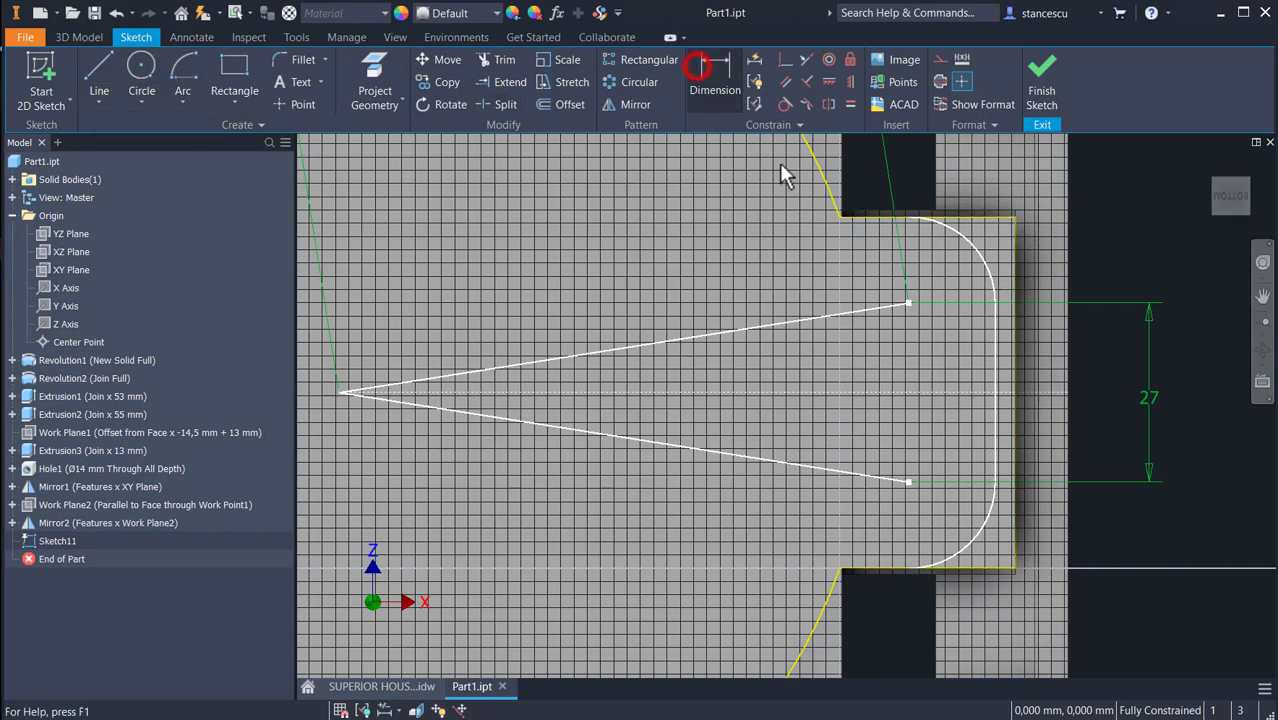
{"action": "left_click", "coordinate": [982, 271]}
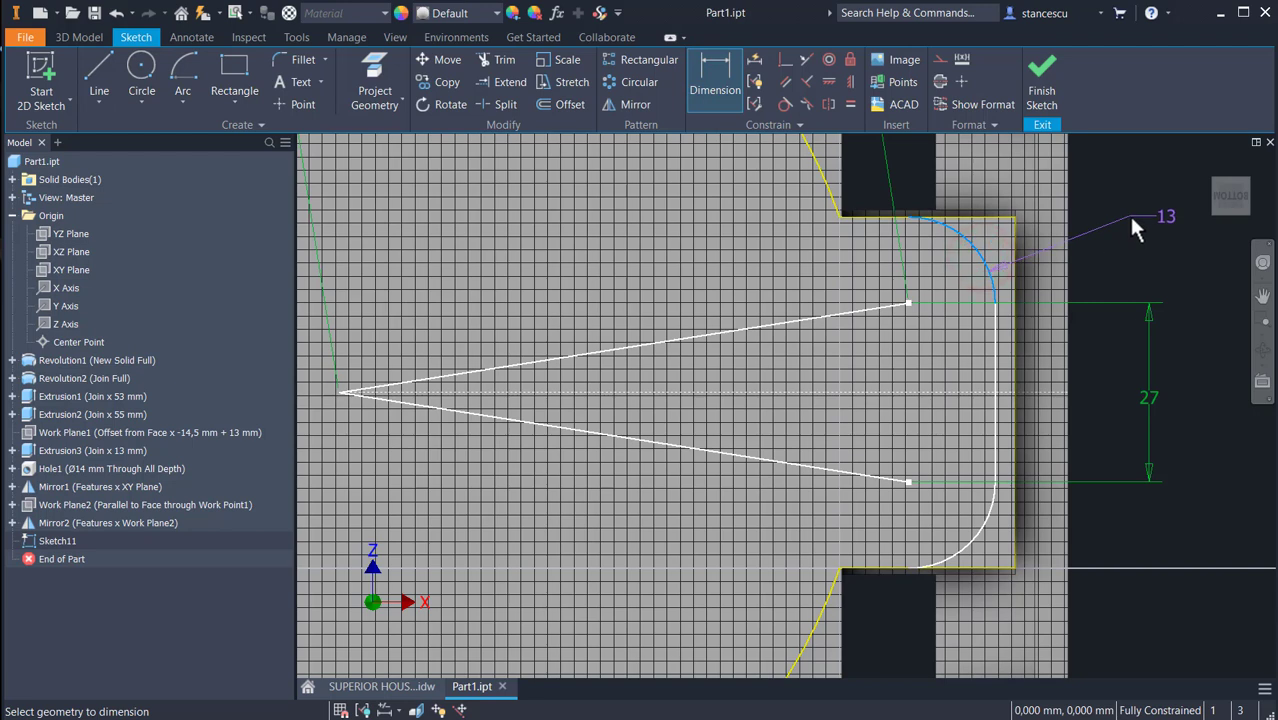
{"action": "key", "text": "Escape"}
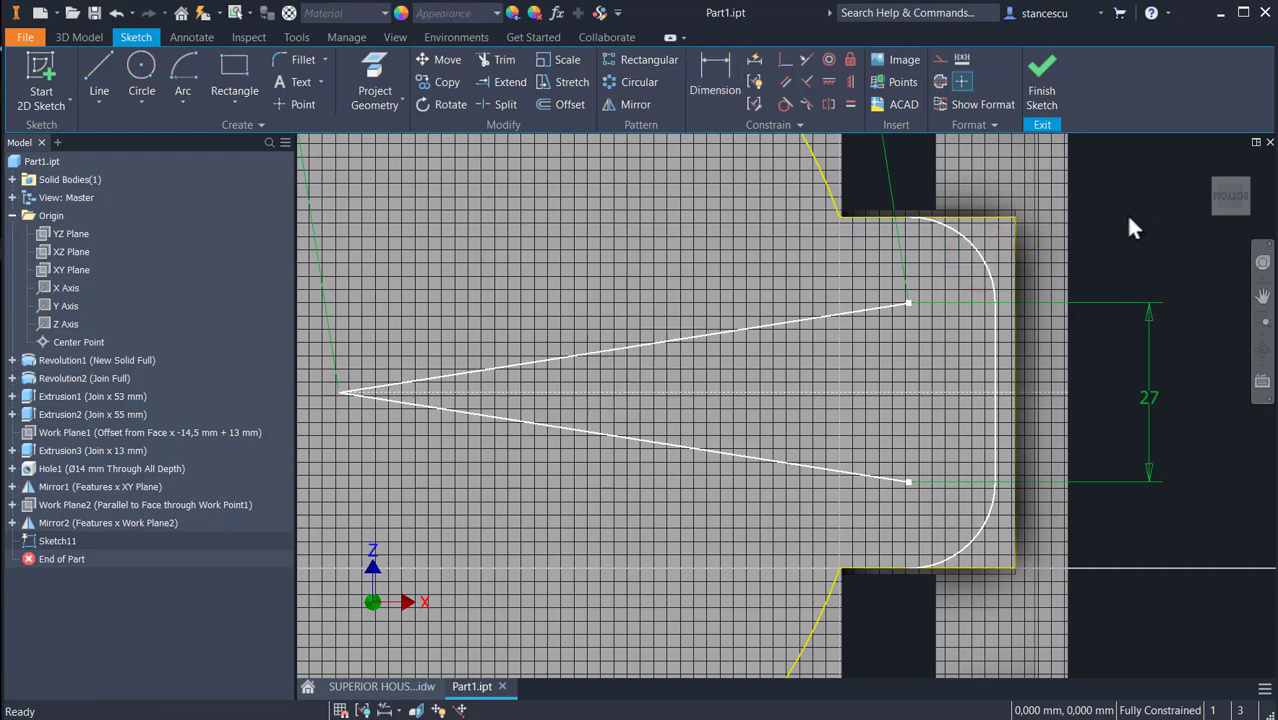
Finish the sketch and extrude the region outside the rounded corners as a cut, ending at the narrow step face on the block's side
{"action": "left_click", "coordinate": [1043, 92]}
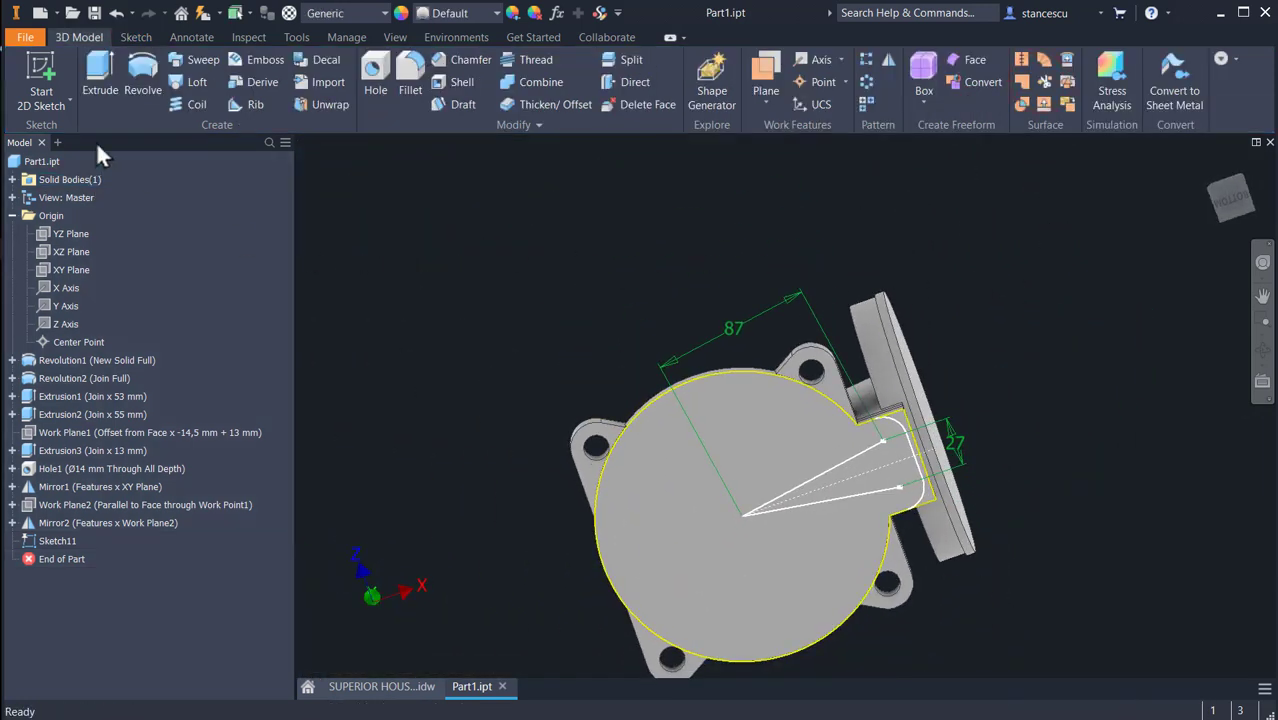
{"action": "left_click", "coordinate": [100, 75]}
{"action": "scroll", "coordinate": [870, 350], "scroll_direction": "down", "scroll_amount": 4}
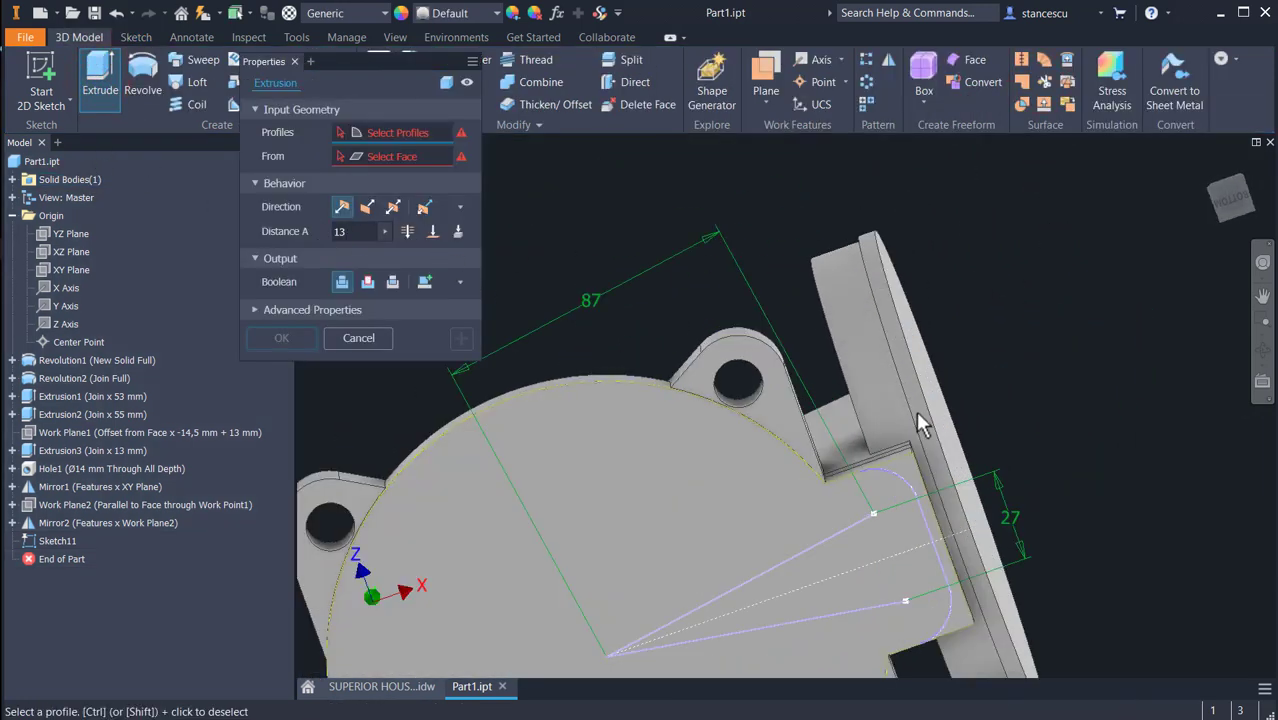
{"action": "left_click", "coordinate": [909, 471]}
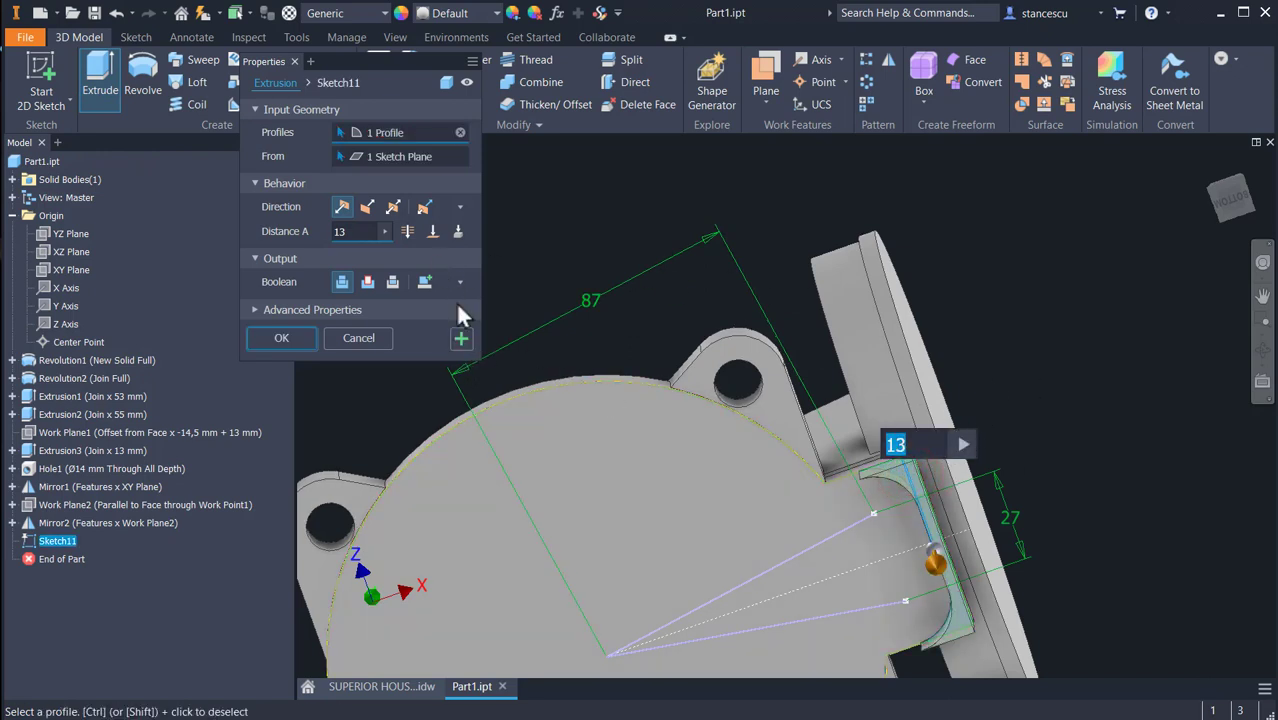
{"action": "left_click", "coordinate": [368, 282]}
{"action": "left_click", "coordinate": [430, 231]}
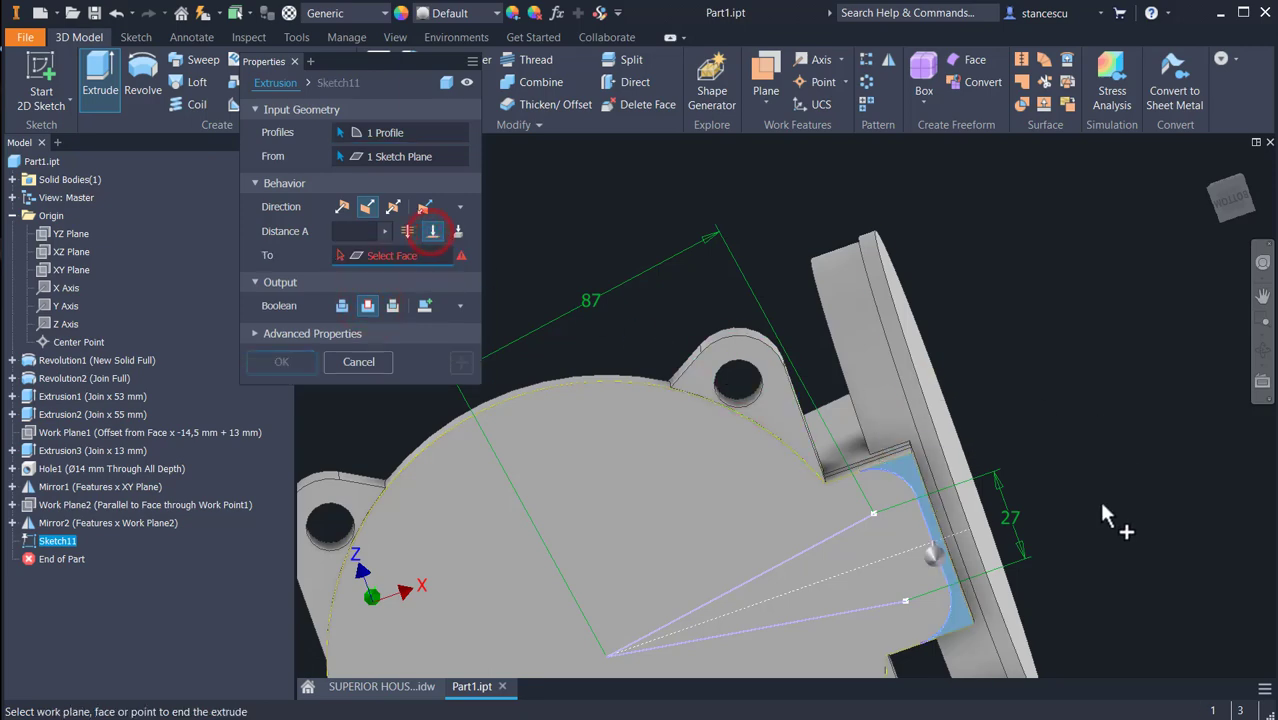
{"action": "middle_click_drag", "start_coordinate": [1102, 506], "coordinate": [1064, 442], "text": "shift"}
{"action": "middle_click_drag", "start_coordinate": [943, 536], "coordinate": [957, 366]}
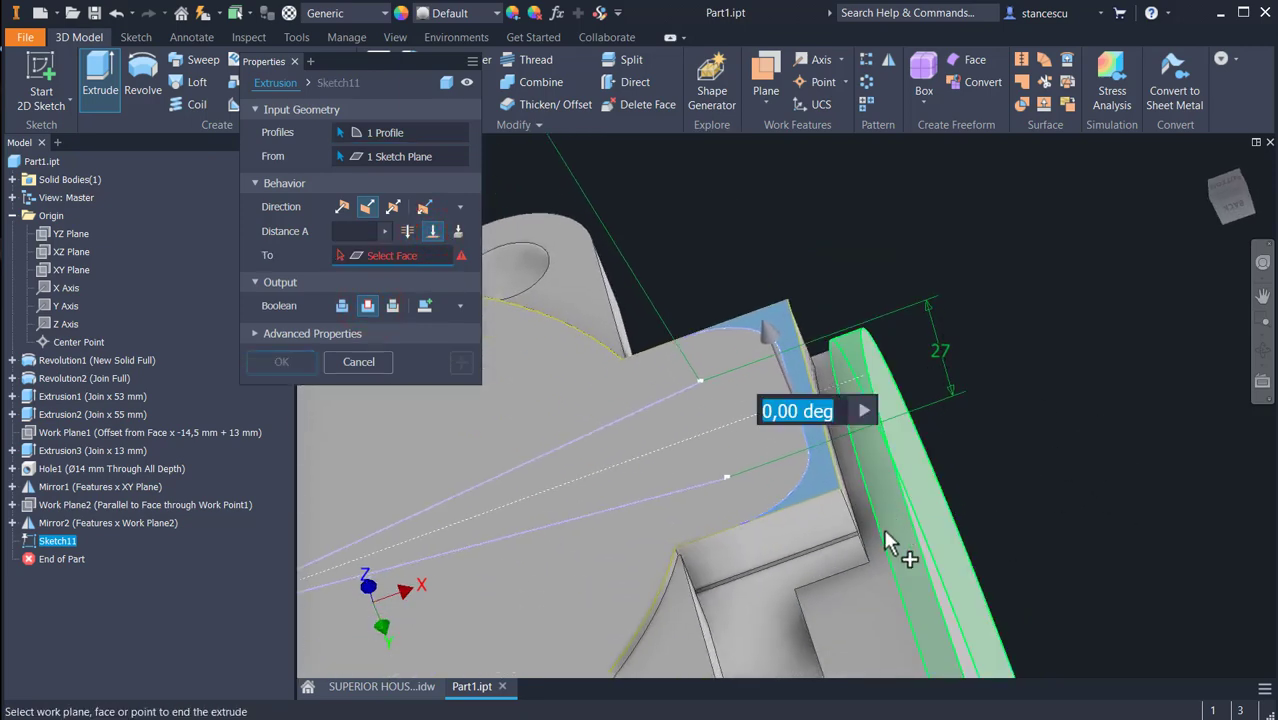
{"action": "scroll", "coordinate": [885, 530], "scroll_direction": "down", "scroll_amount": 3}
{"action": "scroll", "coordinate": [830, 560], "scroll_direction": "down", "scroll_amount": 2}
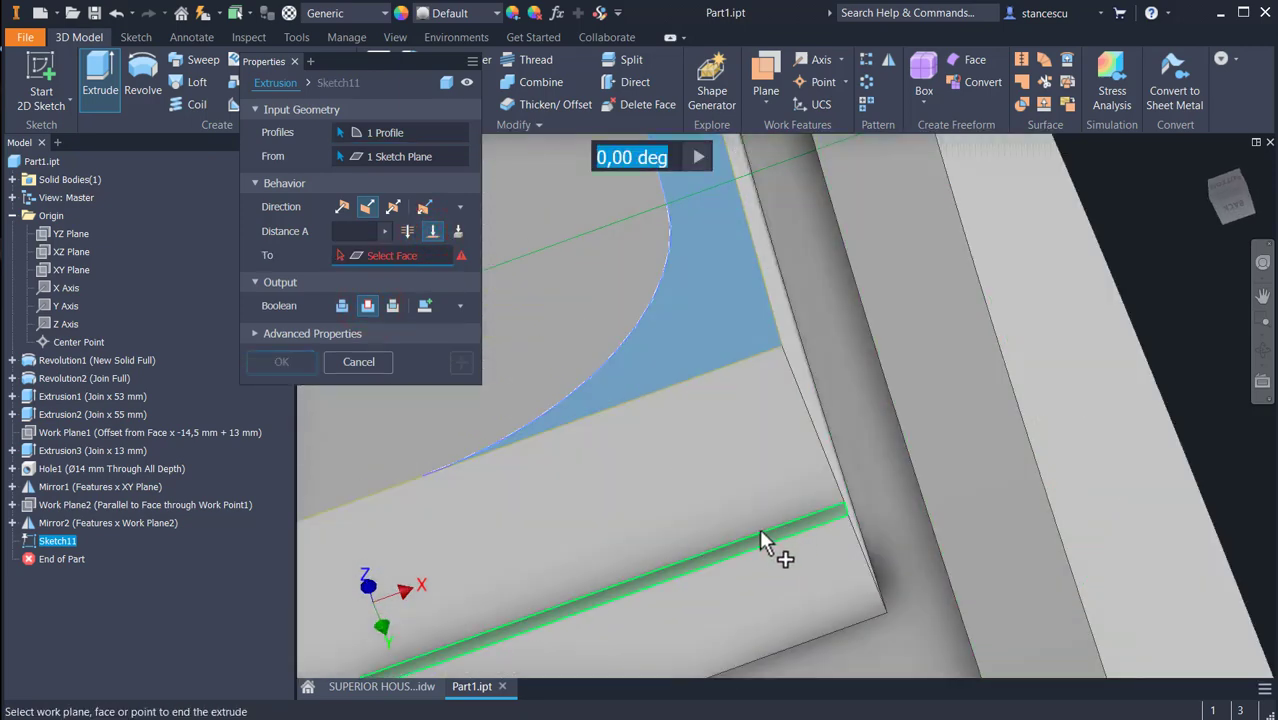
{"action": "left_click", "coordinate": [763, 535]}
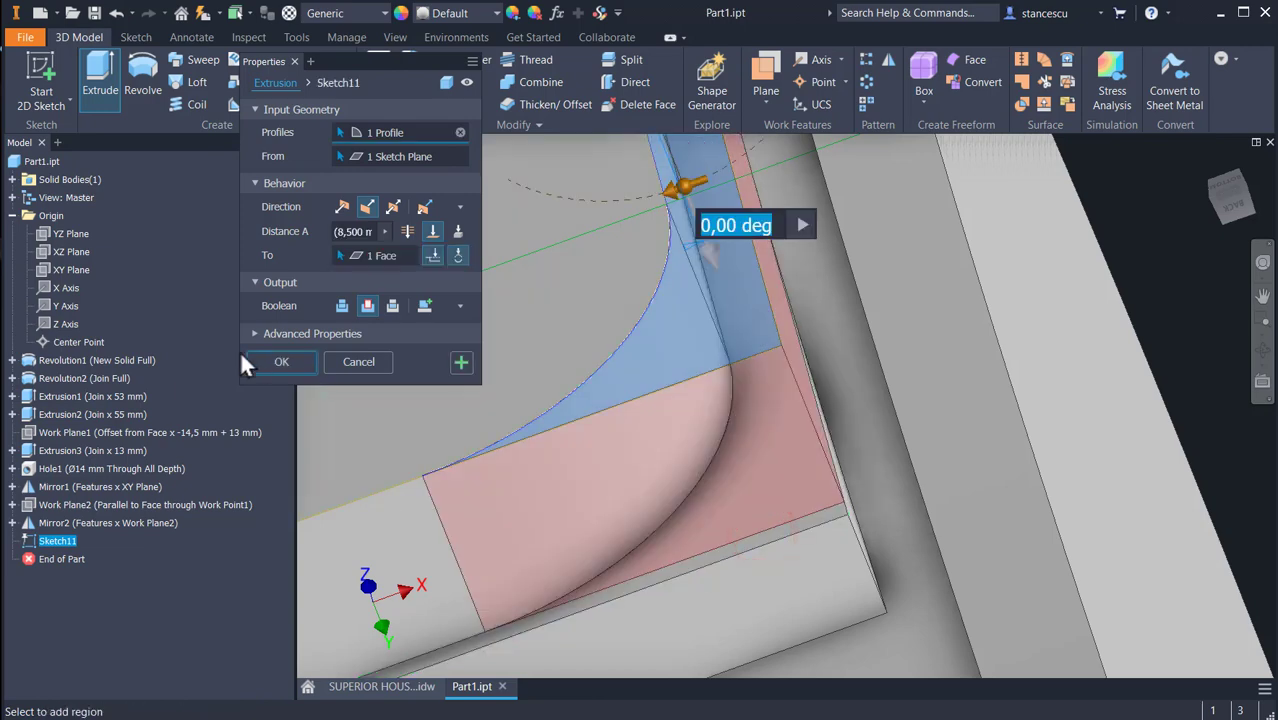
{"action": "left_click", "coordinate": [275, 362]}
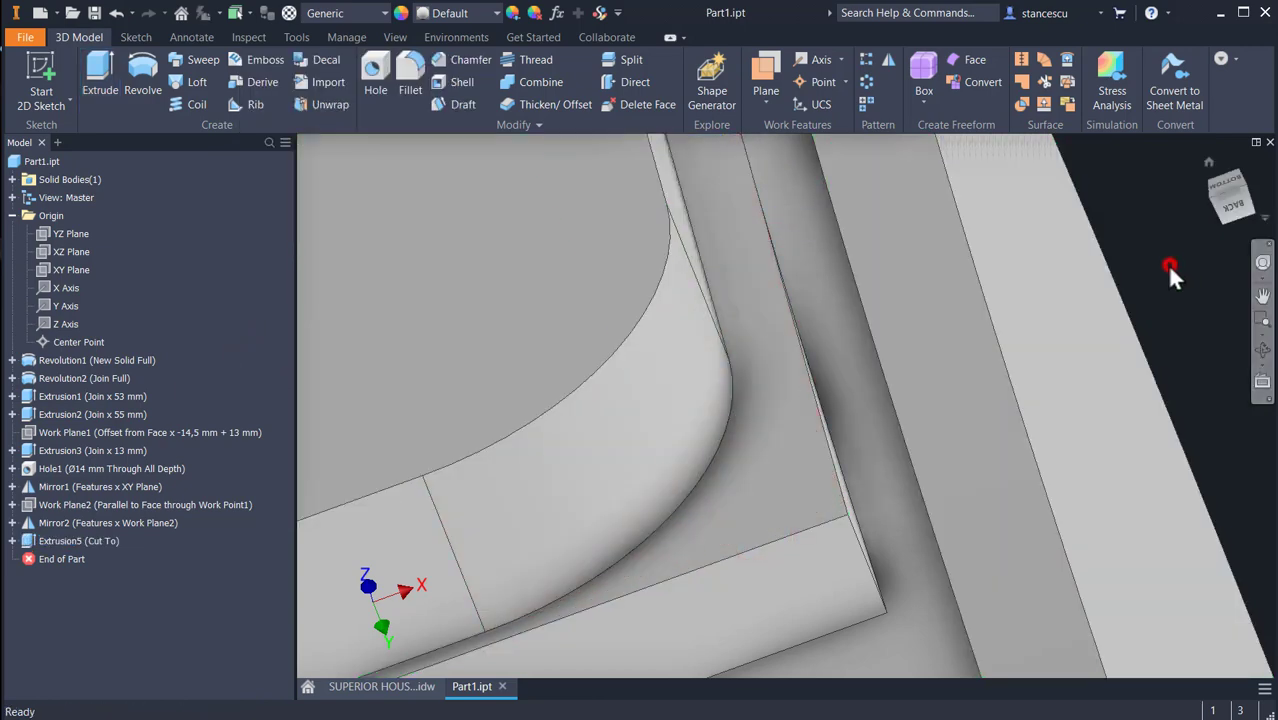
Inspect the new cut with its rounded corners from below and restore the home view
{"action": "scroll", "coordinate": [1167, 264], "scroll_direction": "up", "scroll_amount": 5}
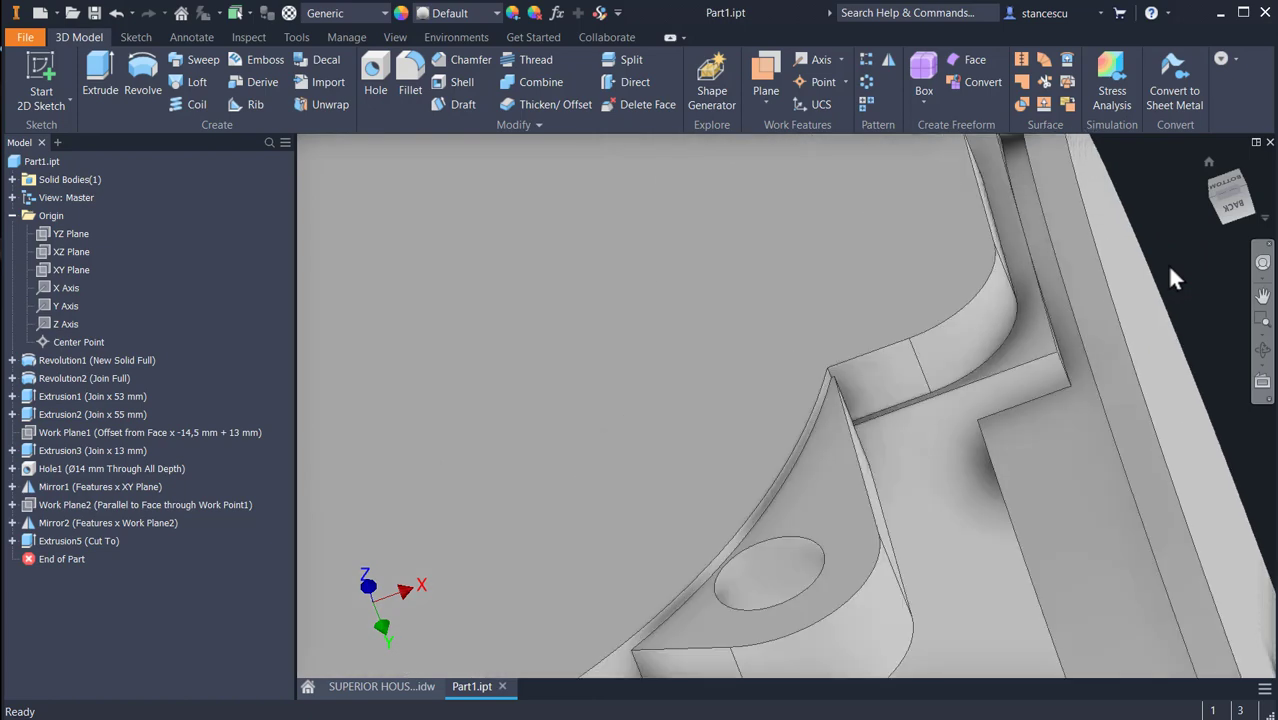
{"action": "middle_click_drag", "start_coordinate": [1122, 330], "coordinate": [1097, 395], "text": "shift"}
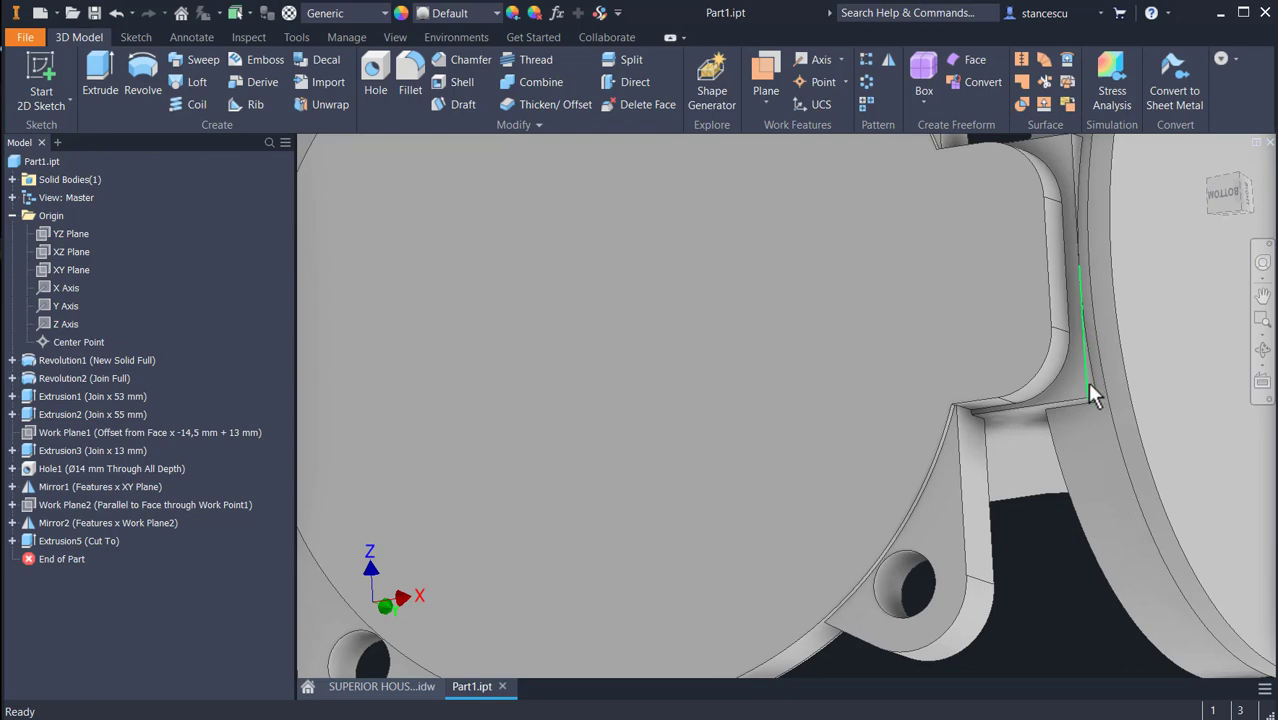
{"action": "key", "text": "F6"}
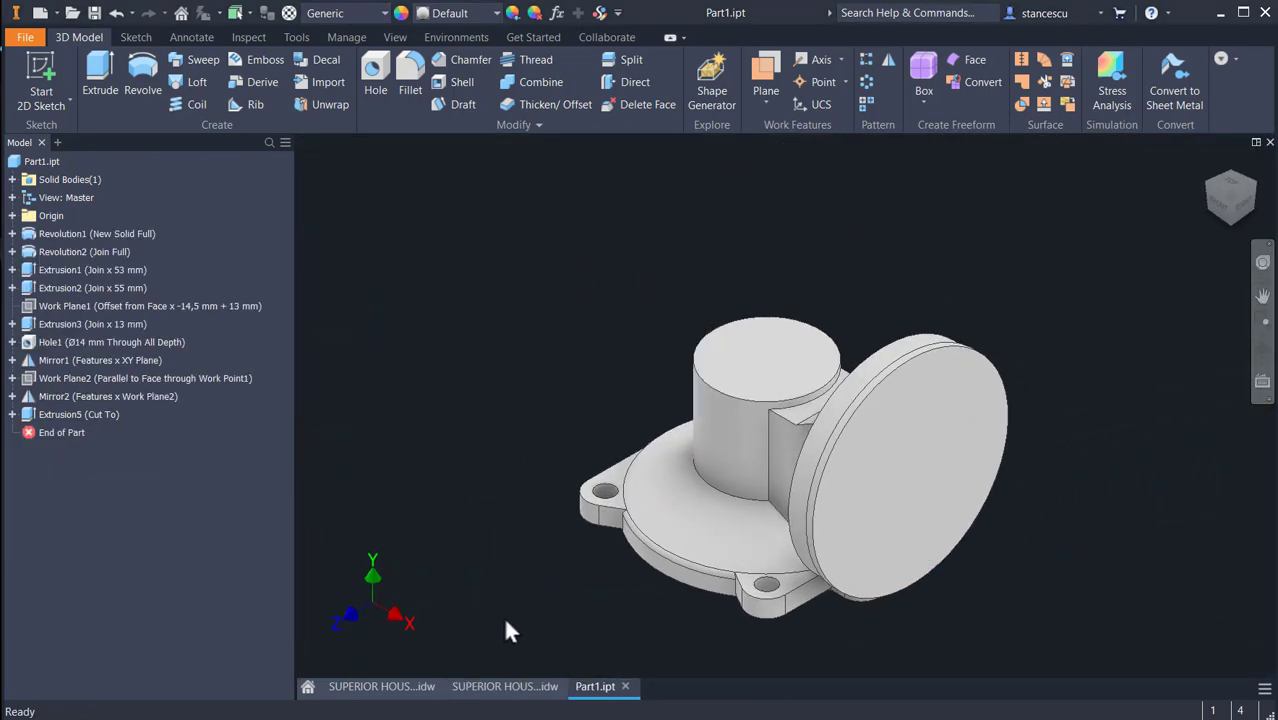
Switch to the SUPERIOR HOUSING.idw drawing and examine the lower chamber and base dimensions in sections A-A and B-B
{"action": "left_click", "coordinate": [505, 686]}
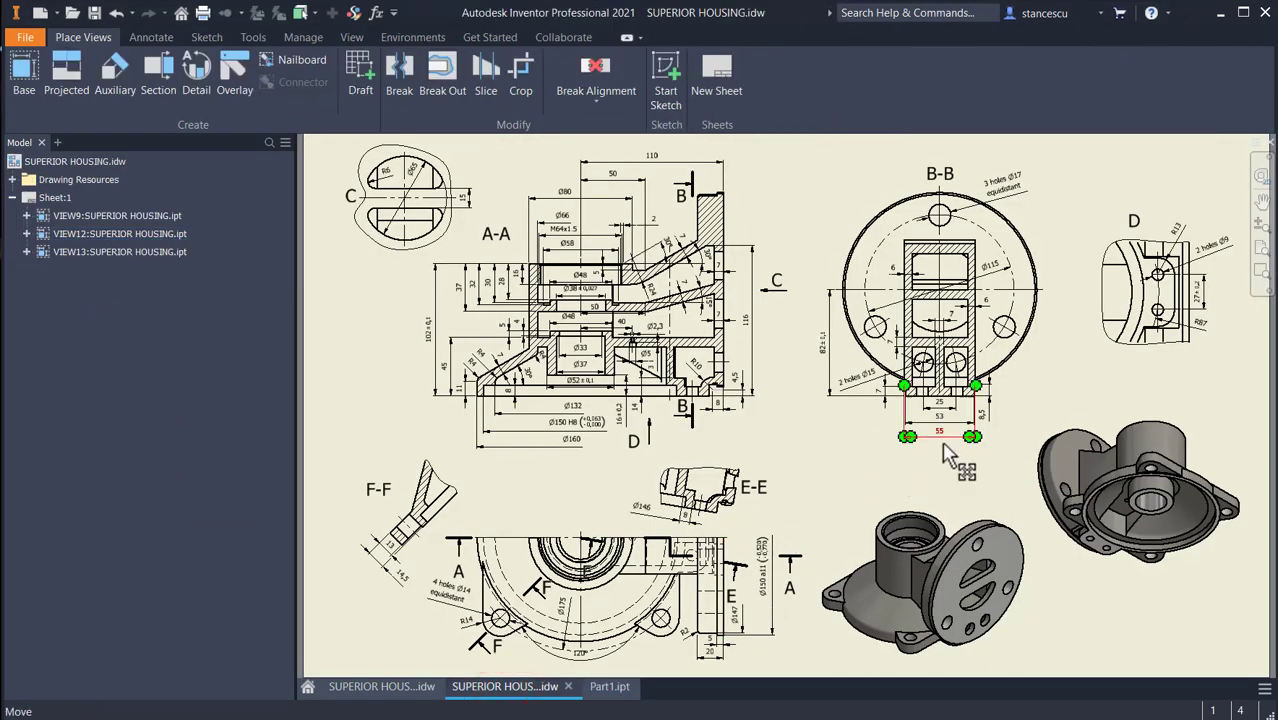
{"action": "scroll", "coordinate": [762, 423], "scroll_direction": "up", "scroll_amount": 3}
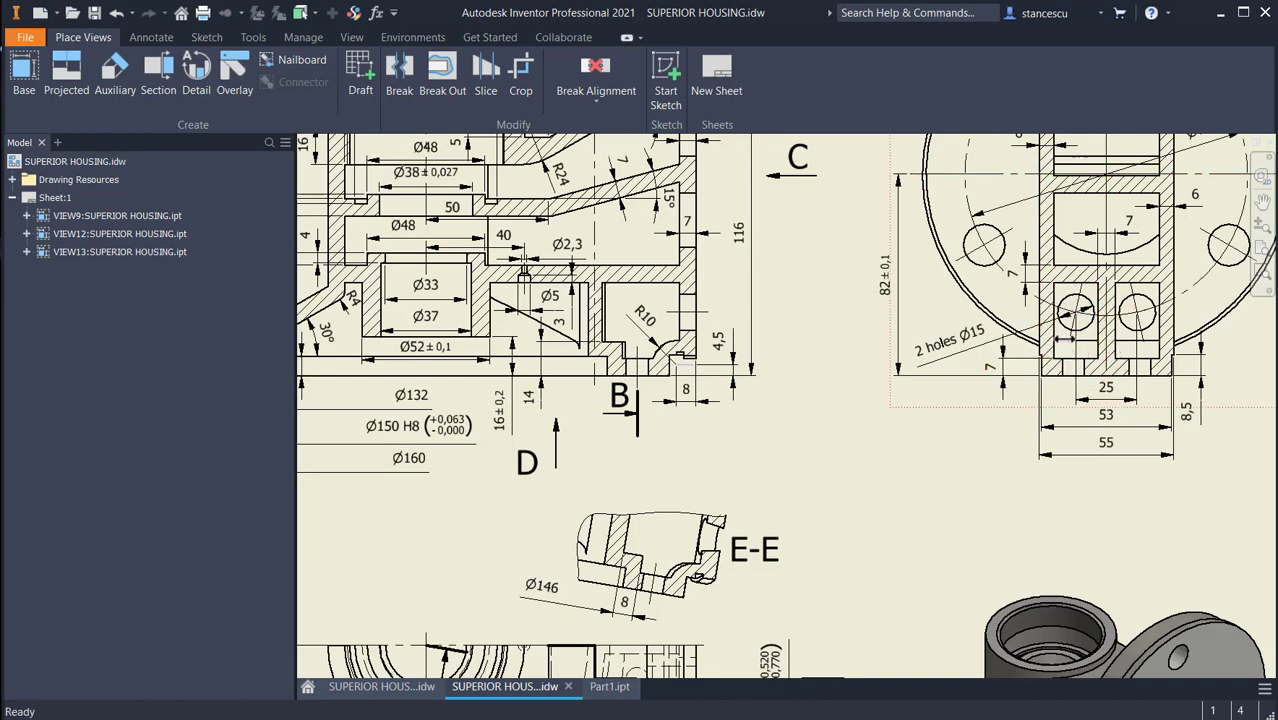
{"action": "scroll", "coordinate": [1069, 342], "scroll_direction": "up", "scroll_amount": 3}
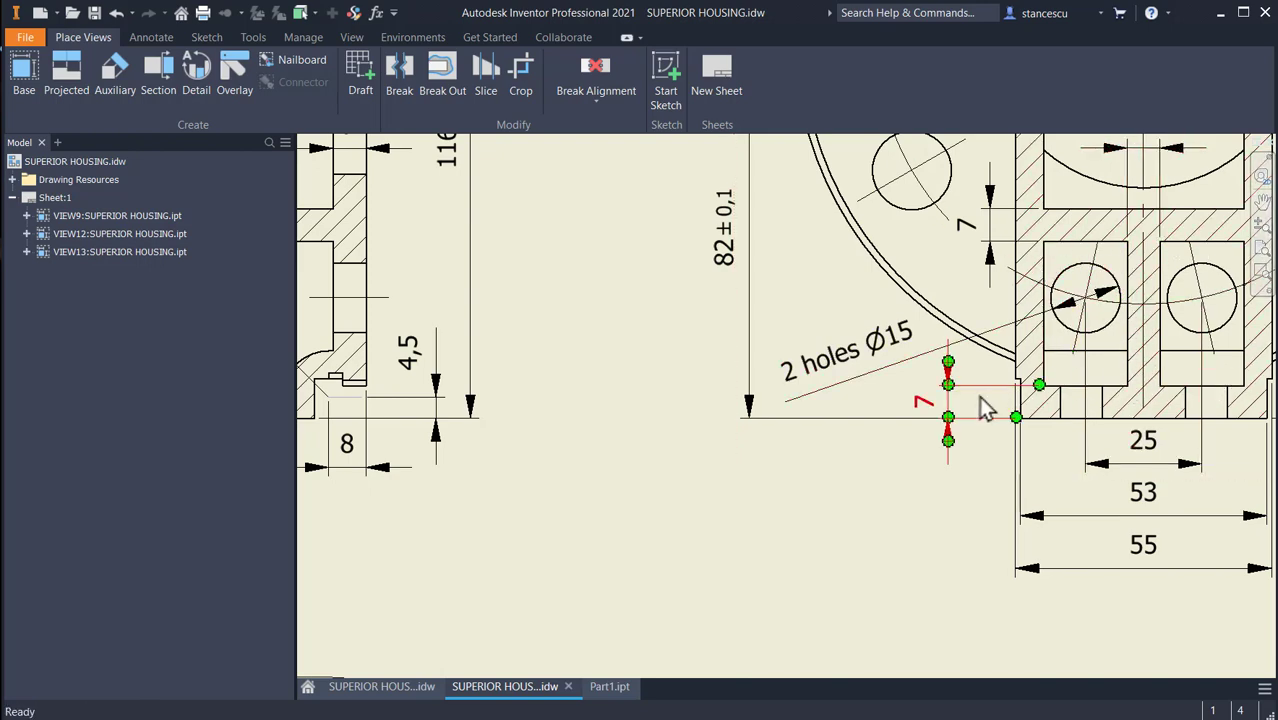
{"action": "scroll", "coordinate": [720, 408], "scroll_direction": "down", "scroll_amount": 3}
{"action": "middle_click_drag", "start_coordinate": [664, 410], "coordinate": [1006, 386]}
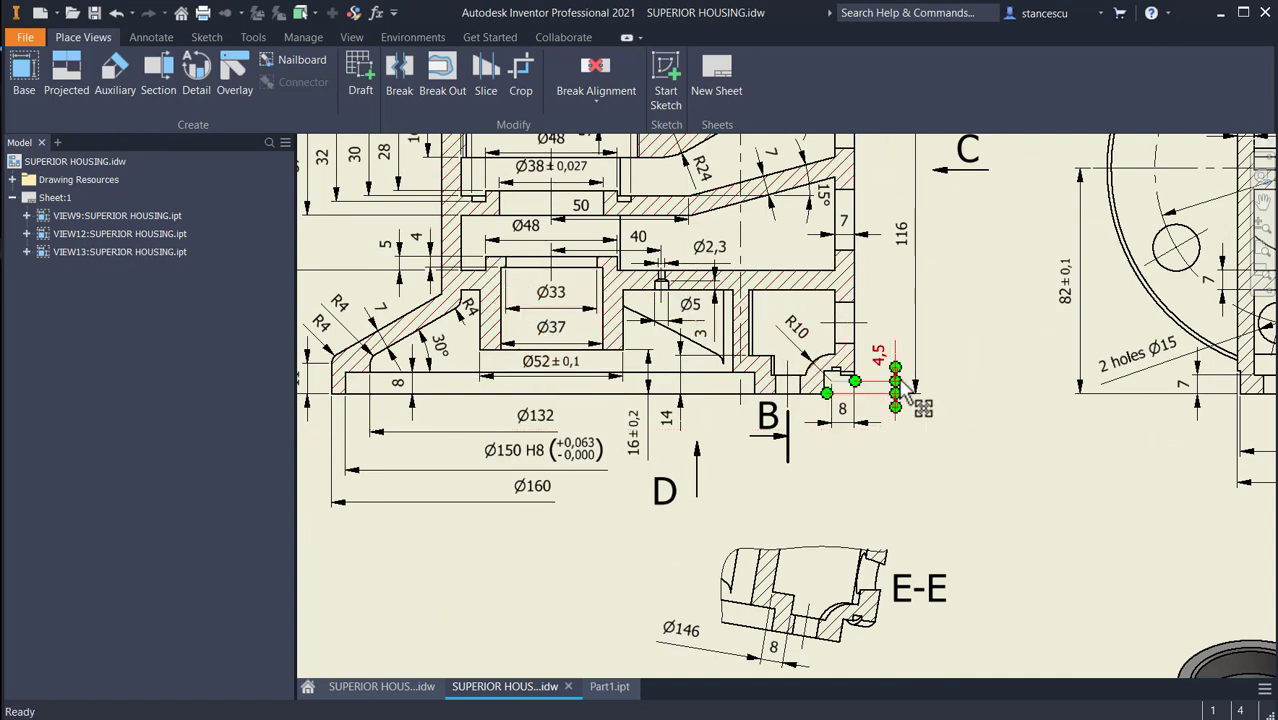
{"action": "middle_click_drag", "start_coordinate": [962, 401], "coordinate": [831, 407]}
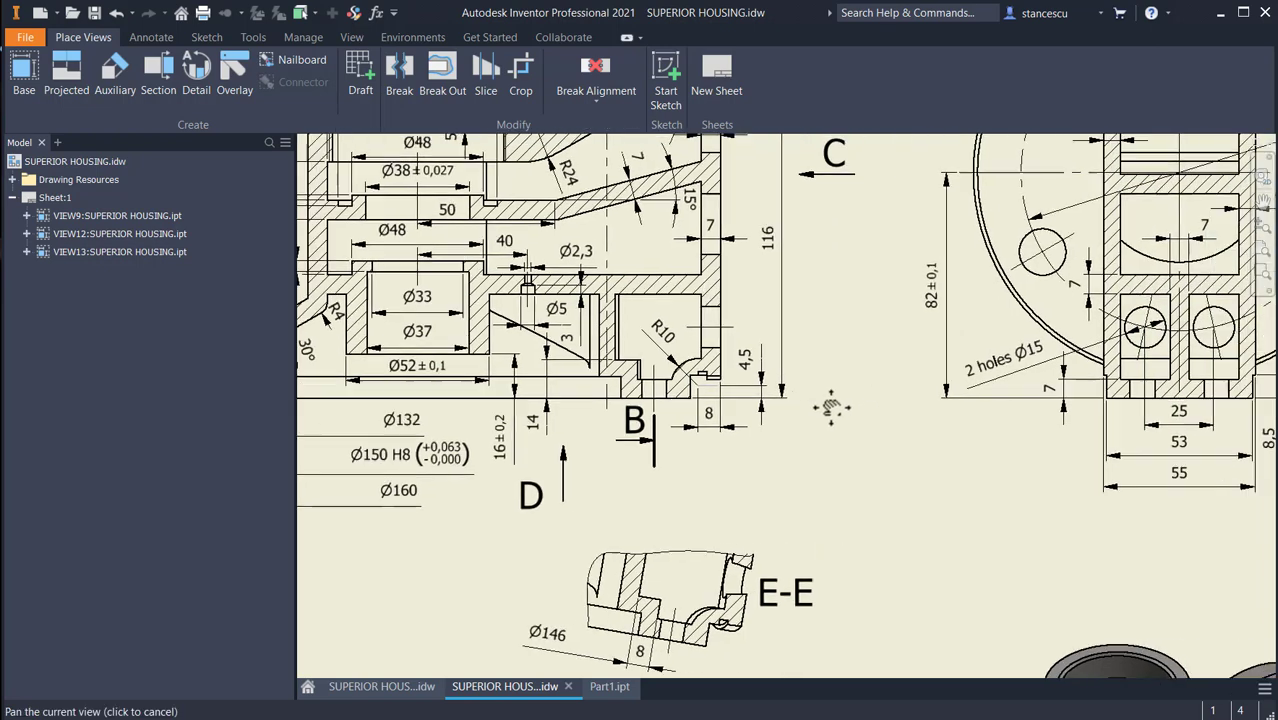
{"action": "middle_click_drag", "start_coordinate": [712, 312], "coordinate": [895, 407]}
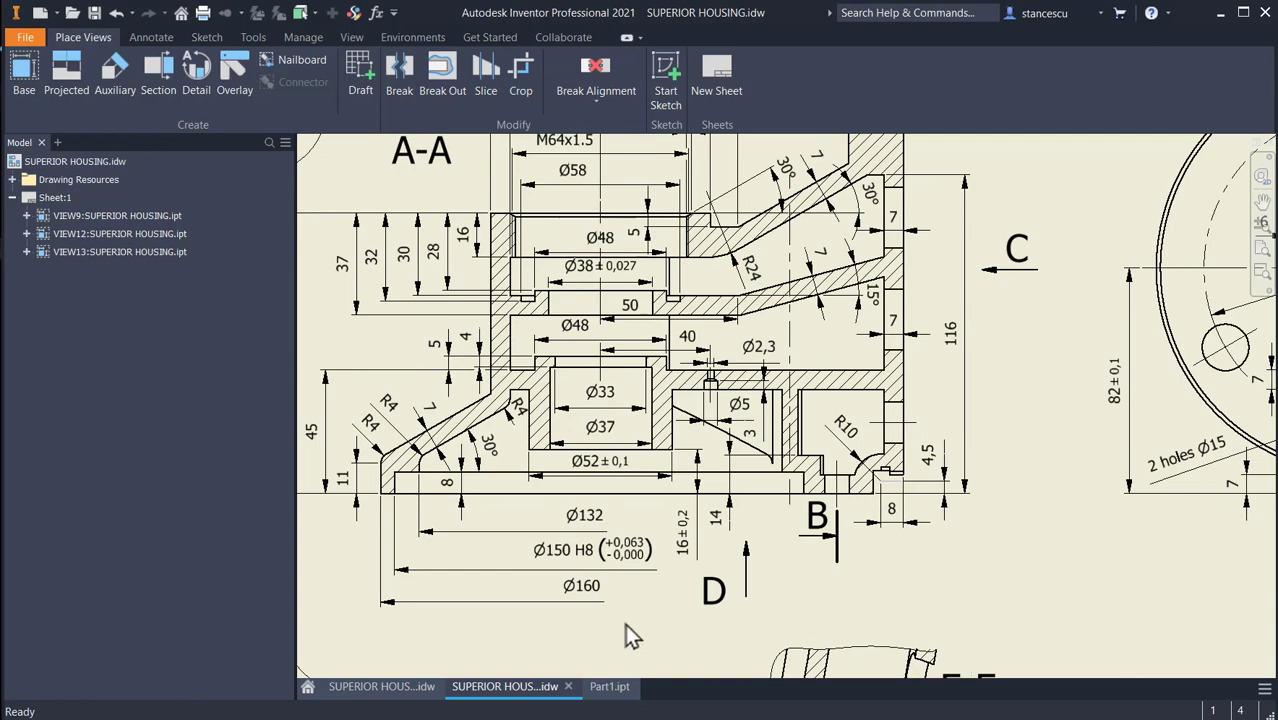
Switch to the SUPERIOR HOUSING work.idw drawing and examine the red-outlined lower cavity and its dimensions in section A-A
{"action": "left_click", "coordinate": [383, 687]}
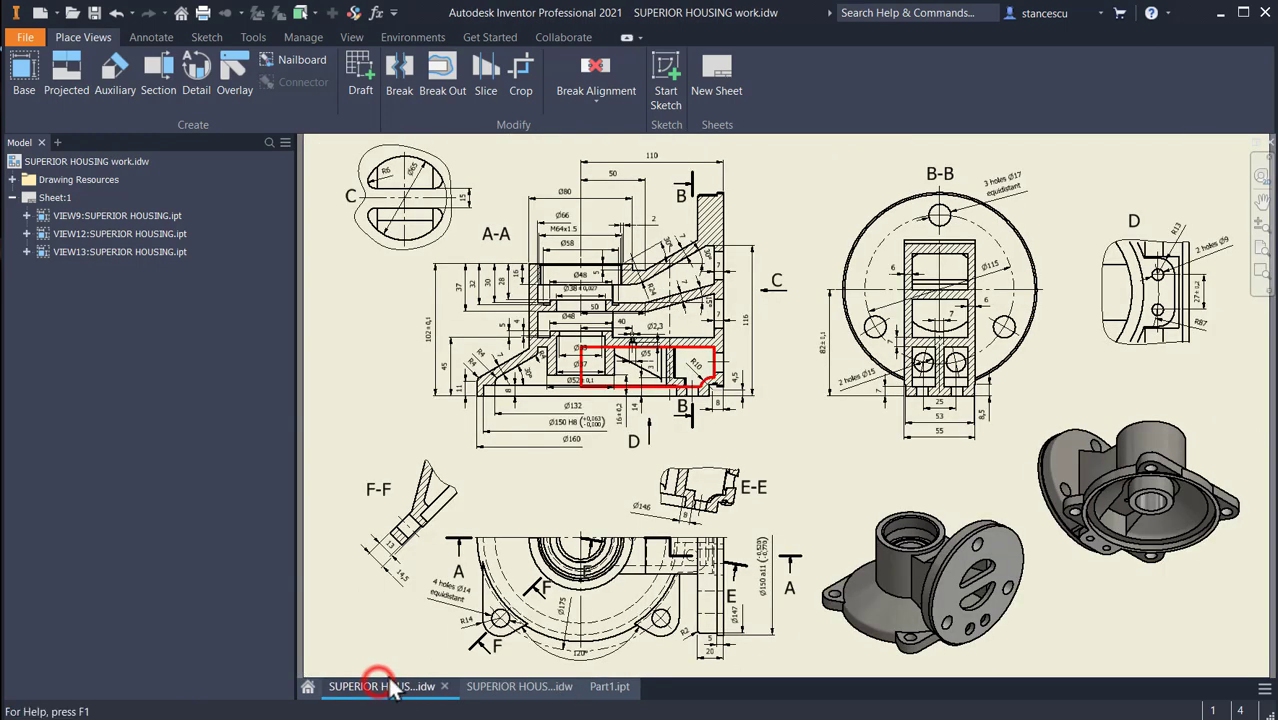
{"action": "scroll", "coordinate": [600, 428], "scroll_direction": "up", "scroll_amount": 4}
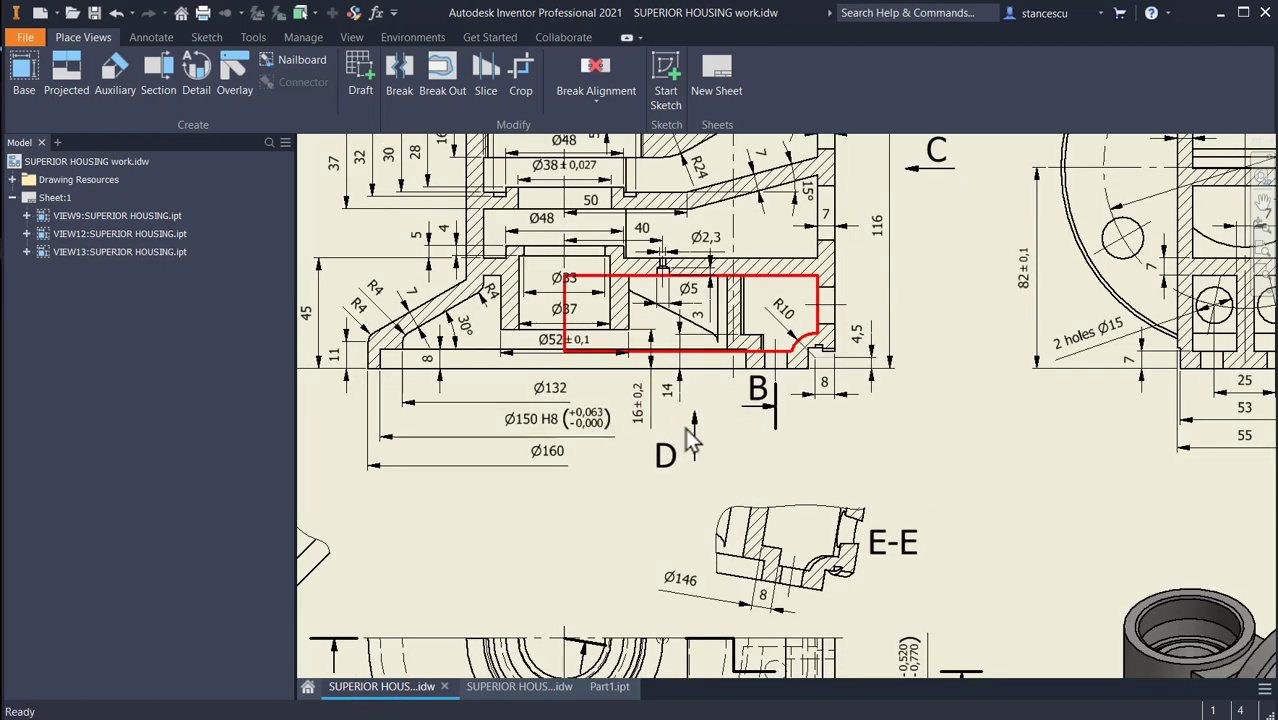
{"action": "scroll", "coordinate": [687, 430], "scroll_direction": "up", "scroll_amount": 3}
{"action": "middle_click_drag", "start_coordinate": [718, 432], "coordinate": [700, 538]}
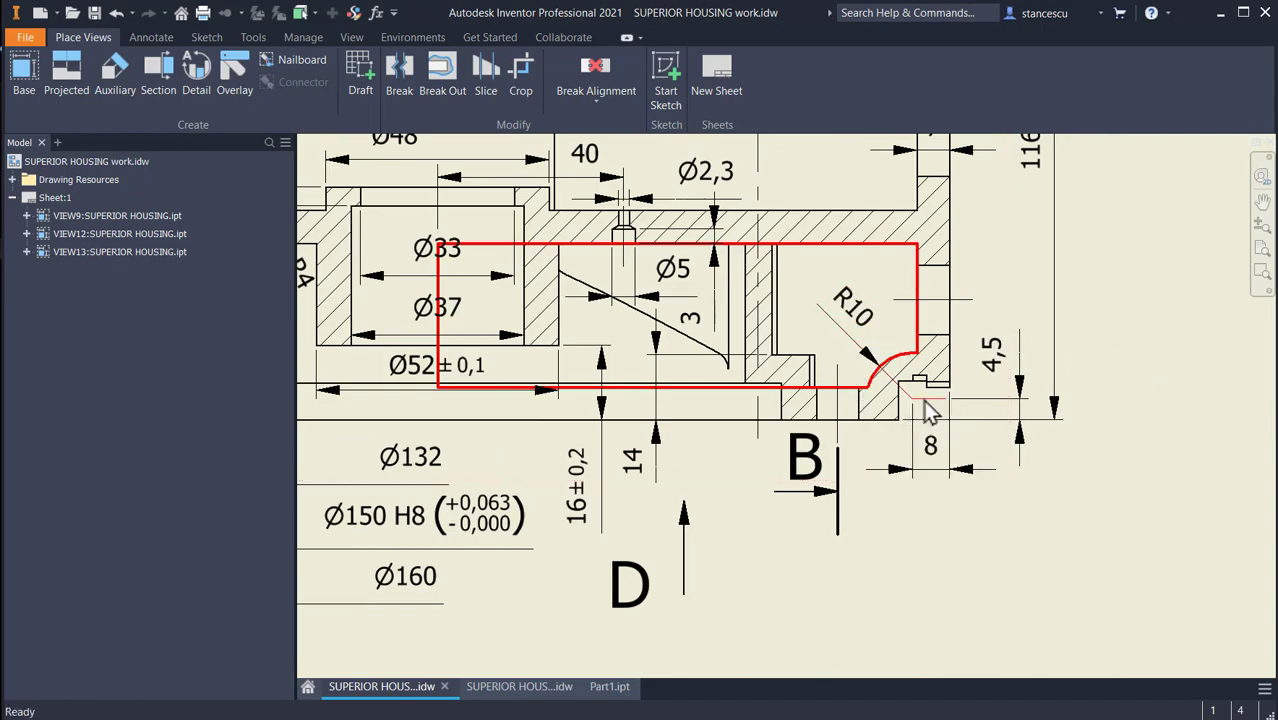
{"action": "scroll", "coordinate": [985, 428], "scroll_direction": "down", "scroll_amount": 5}
{"action": "mouse_move", "coordinate": [1044, 443]}
{"action": "middle_mouse_down"}
{"action": "mouse_move", "coordinate": [762, 432]}
{"action": "mouse_move", "coordinate": [886, 414]}
{"action": "middle_mouse_up"}
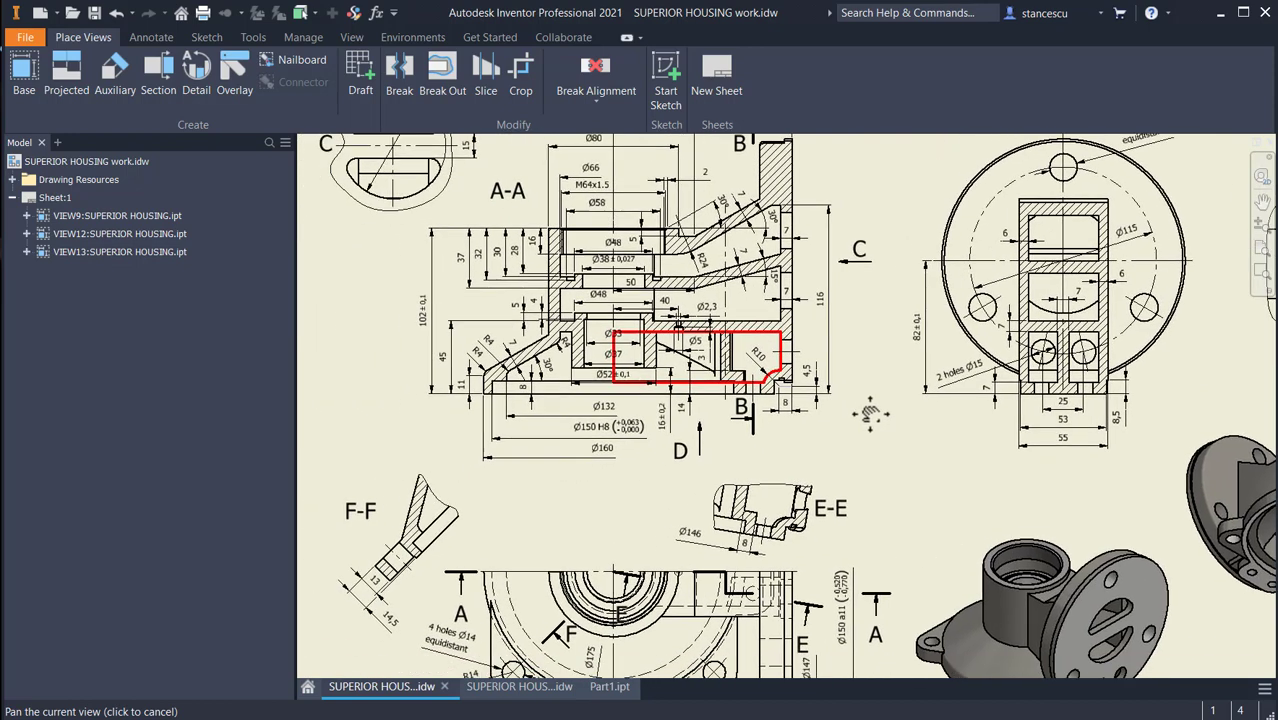
{"action": "scroll", "coordinate": [446, 378], "scroll_direction": "up", "scroll_amount": 3}
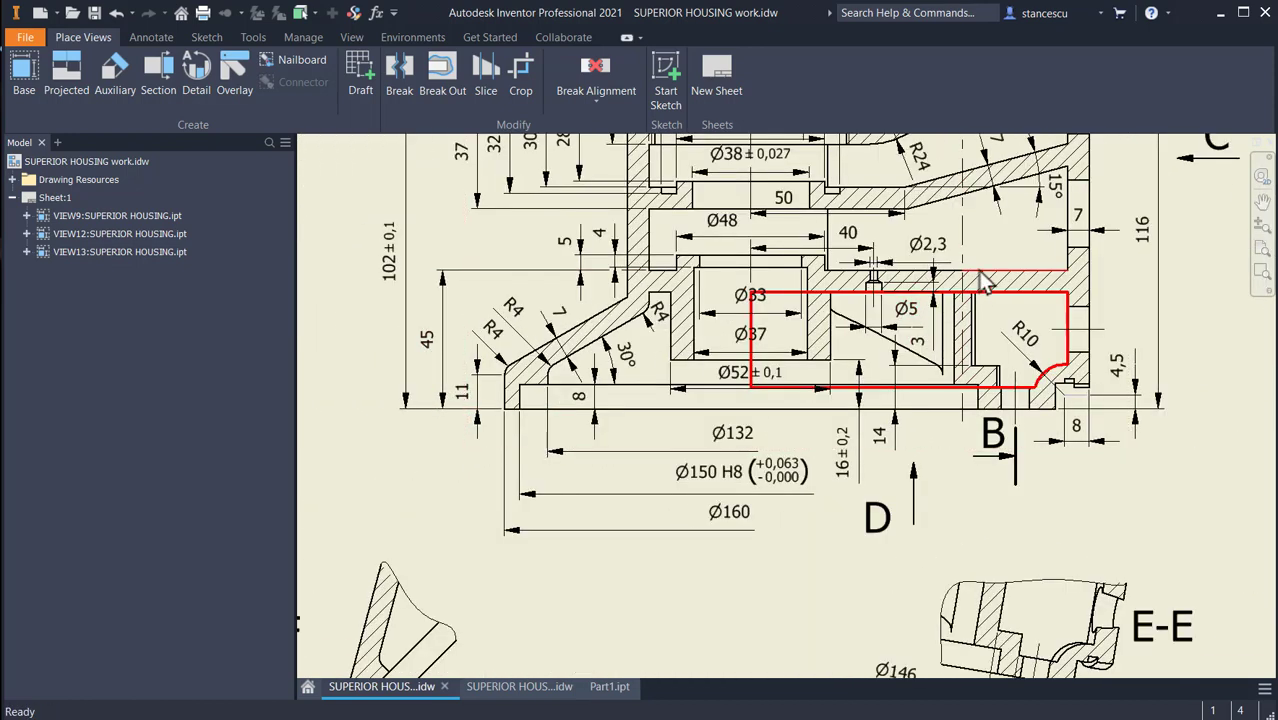
Examine the lower cavity's R10 corner in section A-A and the wall thicknesses around the two lower chambers in the adjacent section view
{"action": "left_click", "coordinate": [1262, 200]}
{"action": "left_click_drag", "start_coordinate": [1192, 336], "coordinate": [786, 356]}
{"action": "key", "text": "Escape"}
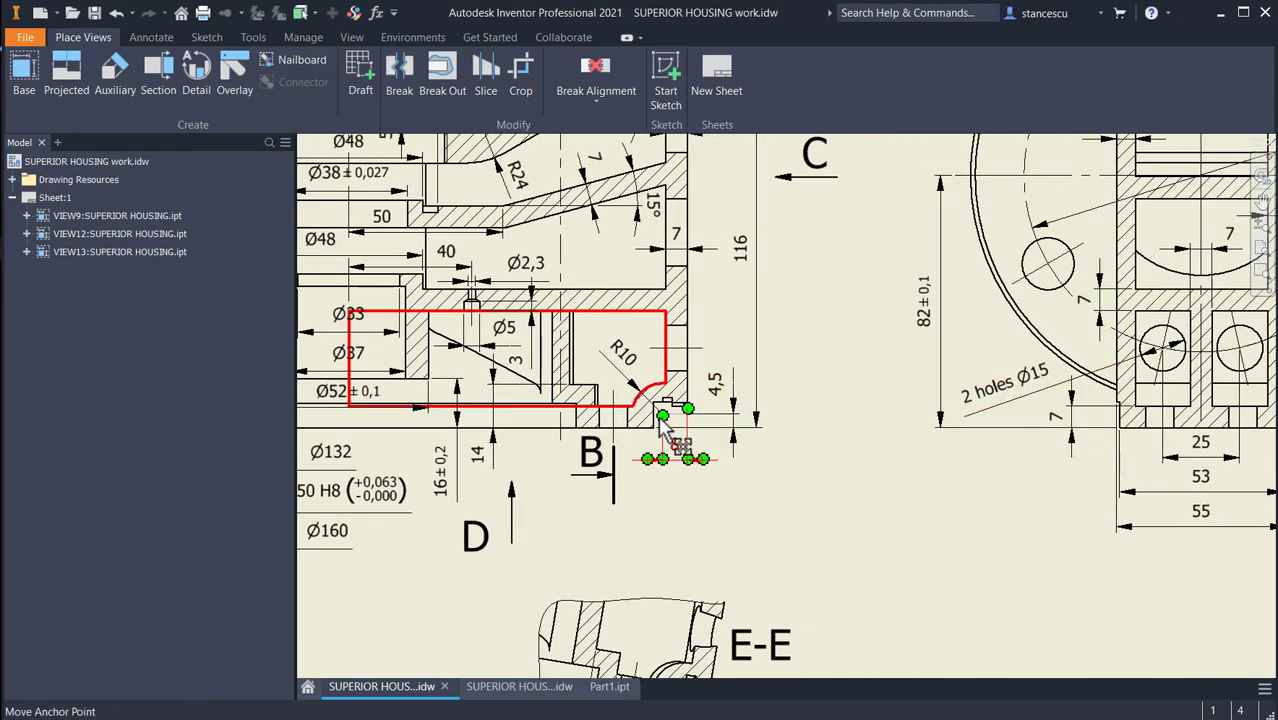
{"action": "middle_click_drag", "start_coordinate": [662, 422], "coordinate": [946, 438]}
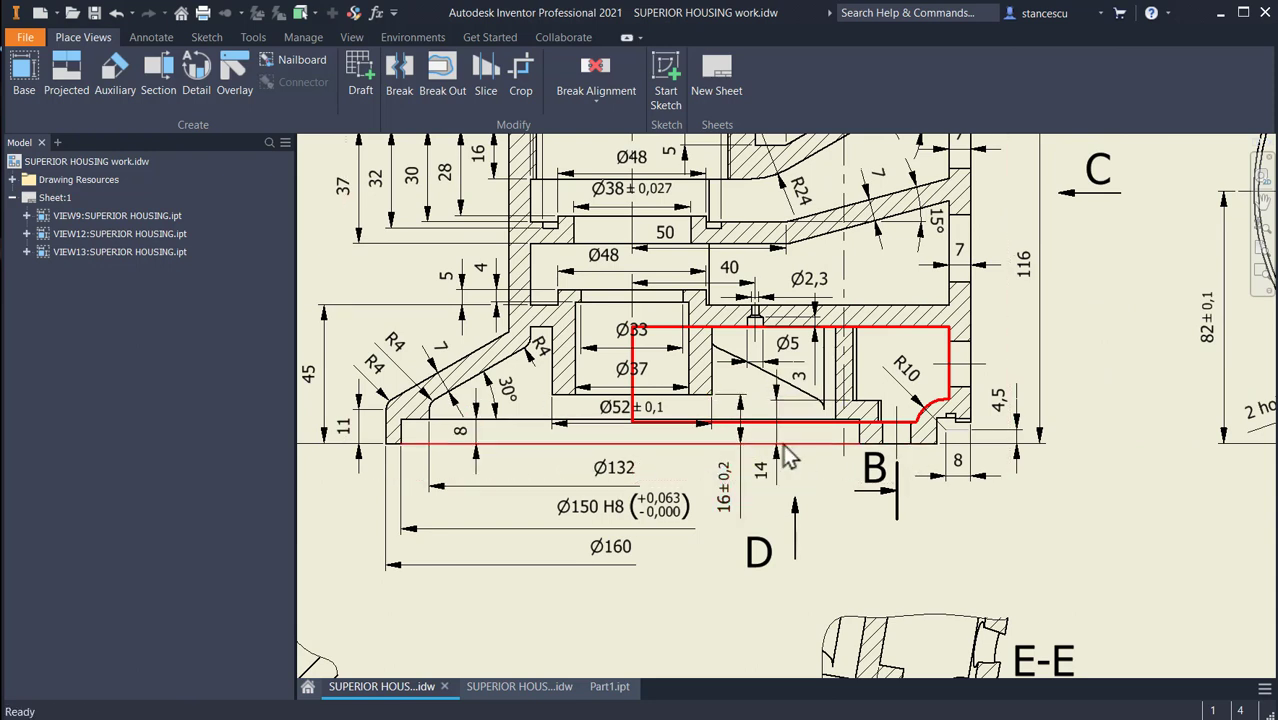
{"action": "mouse_move", "coordinate": [961, 350]}
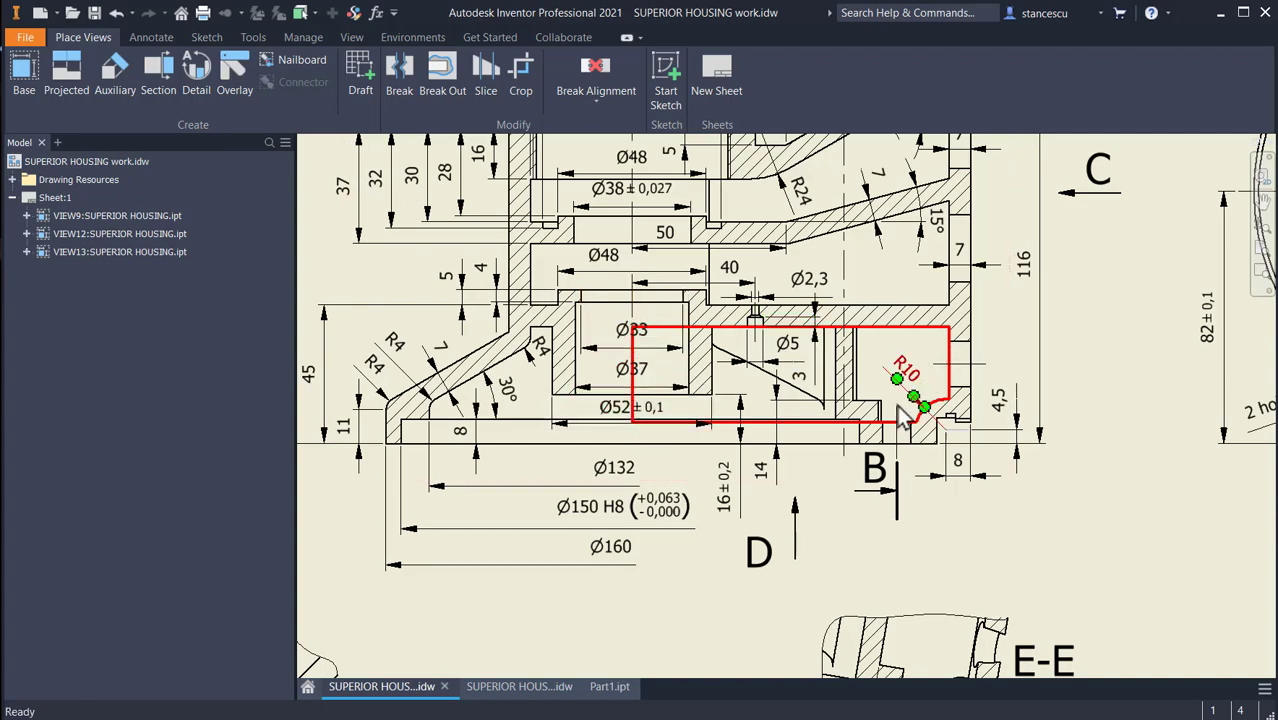
{"action": "scroll", "coordinate": [958, 435], "scroll_direction": "down", "scroll_amount": 2}
{"action": "mouse_move", "coordinate": [958, 435]}
{"action": "middle_mouse_down"}
{"action": "mouse_move", "coordinate": [745, 420]}
{"action": "mouse_move", "coordinate": [731, 403]}
{"action": "middle_mouse_up"}
{"action": "scroll", "coordinate": [800, 412], "scroll_direction": "up", "scroll_amount": 2}
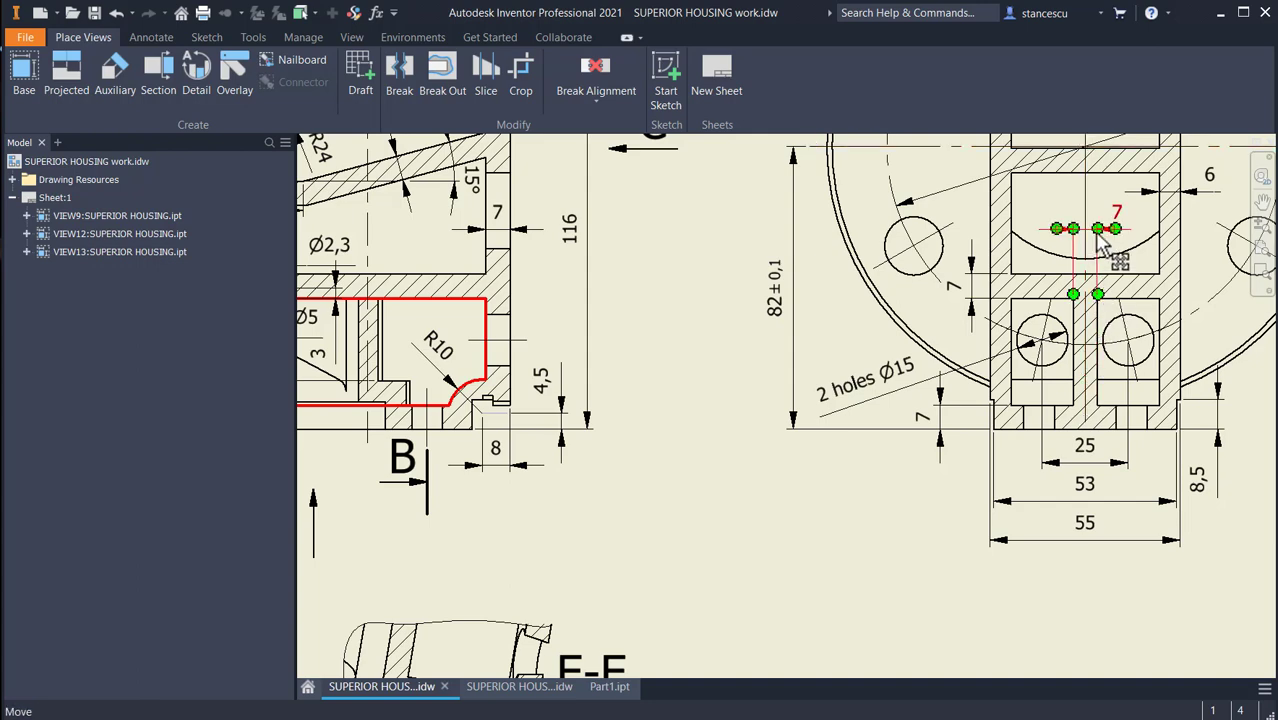
{"action": "middle_click_drag", "start_coordinate": [1098, 332], "coordinate": [1086, 458]}
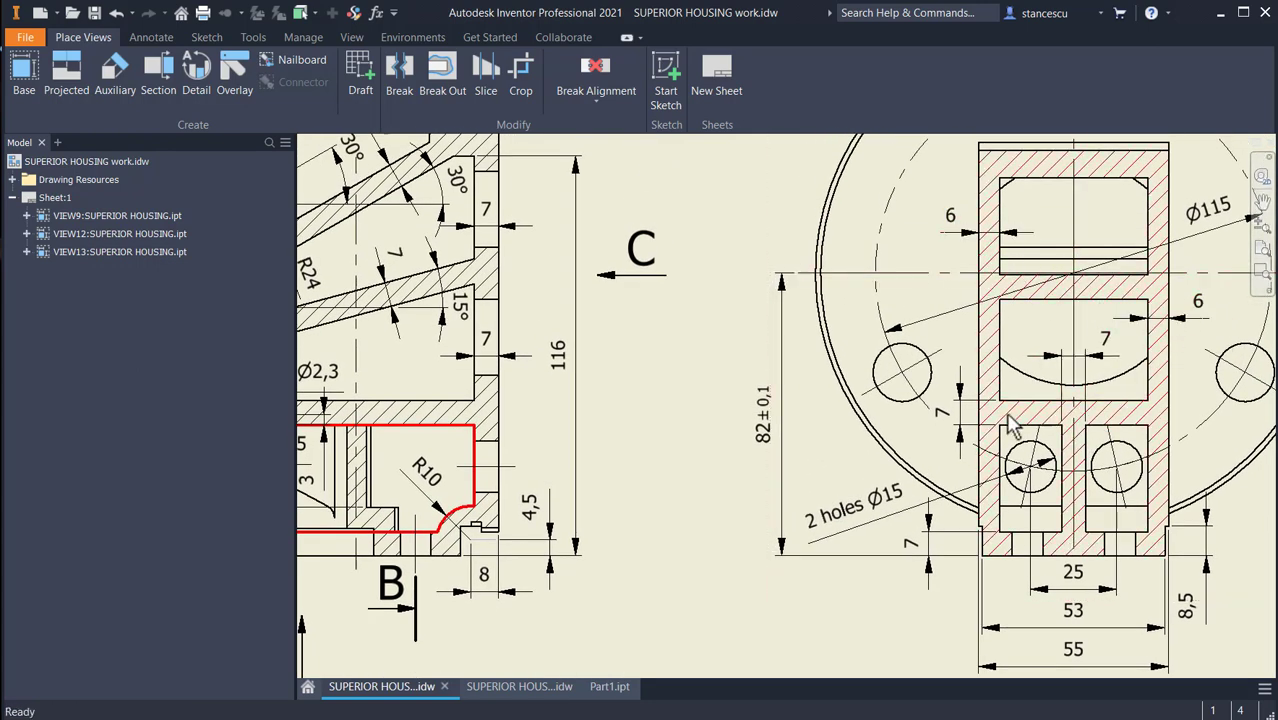
Switch to Part1.ipt and create a work plane offset 7/2 mm from the XY plane
{"action": "left_click", "coordinate": [610, 687]}
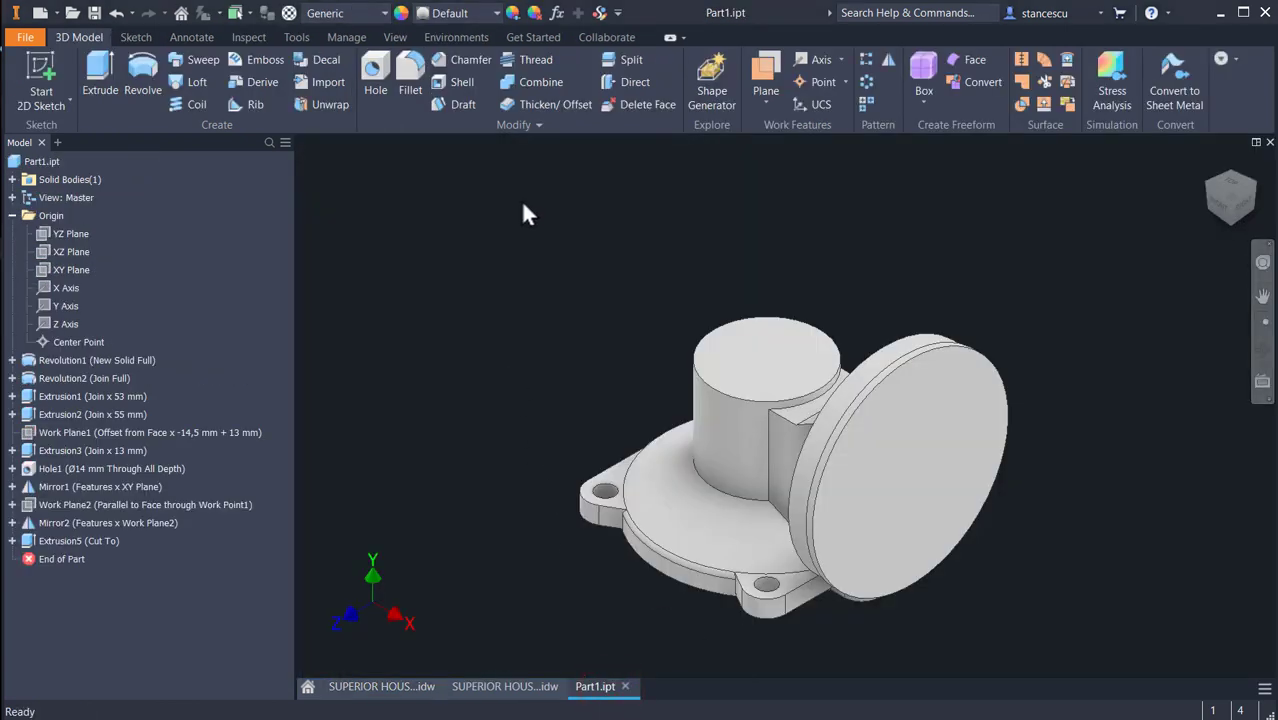
{"action": "left_click", "coordinate": [766, 78]}
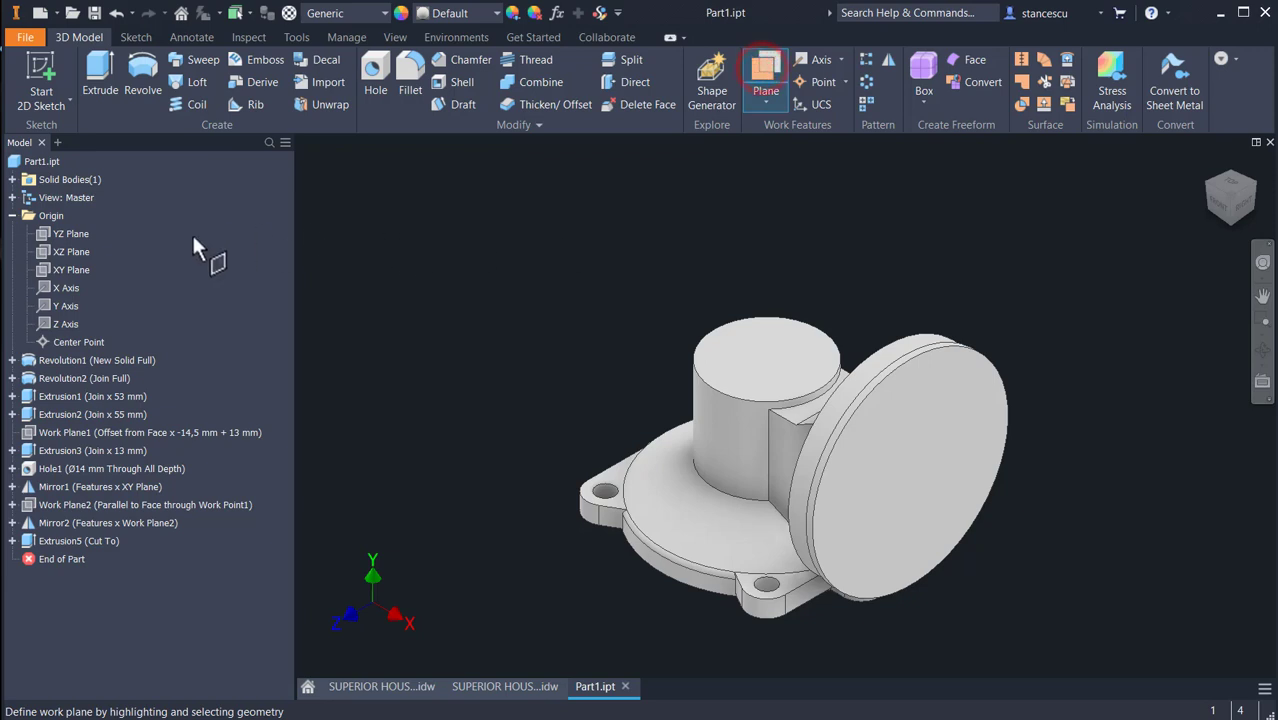
{"action": "left_click", "coordinate": [68, 272]}
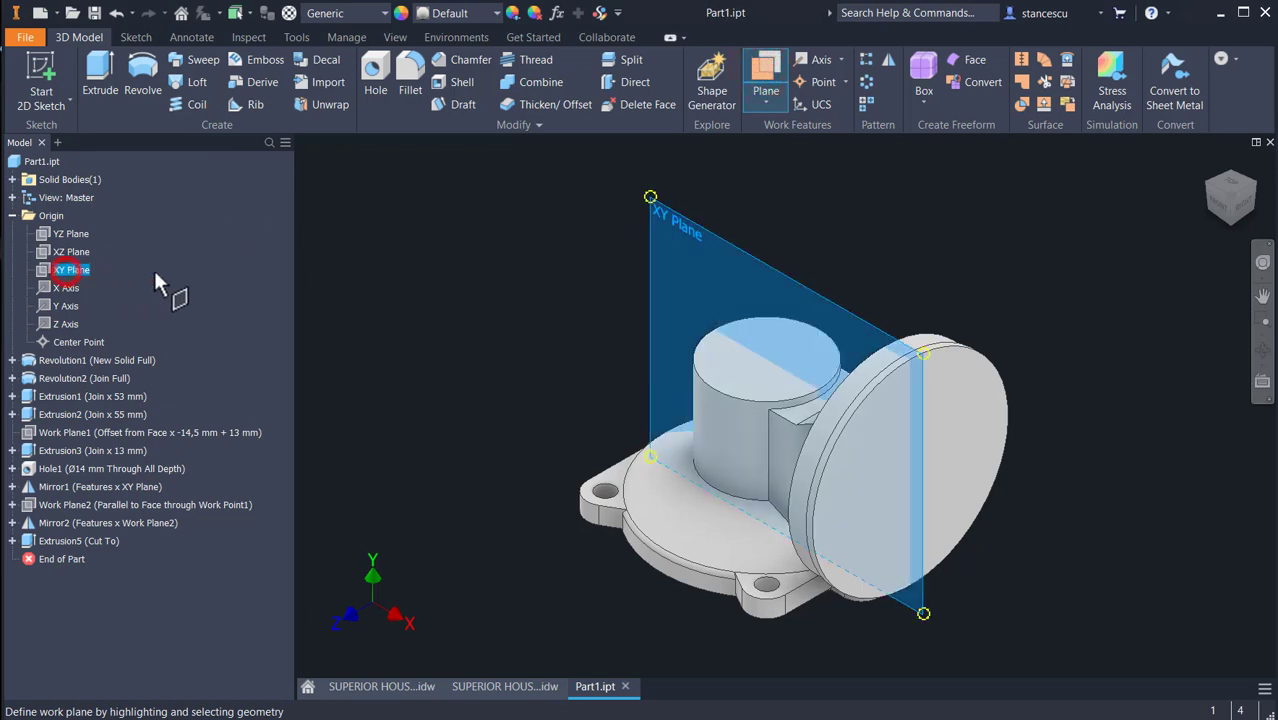
{"action": "left_click", "coordinate": [668, 224]}
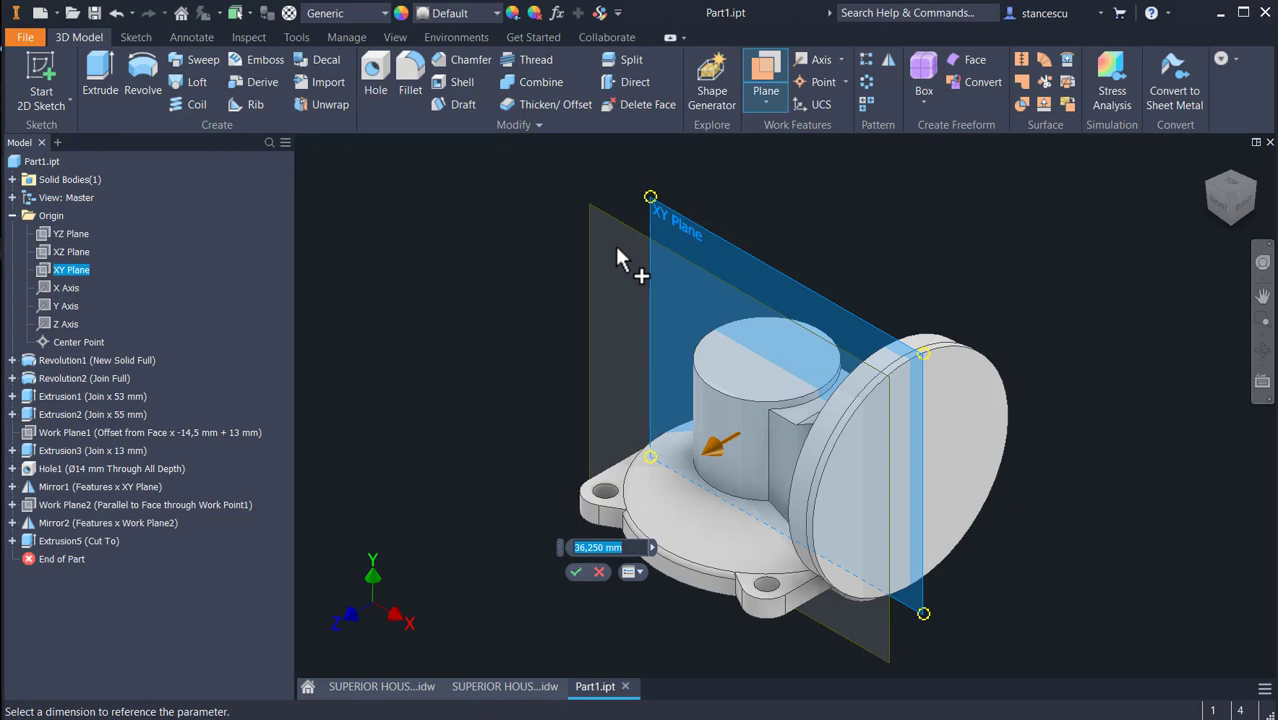
{"action": "type", "text": "7/2"}
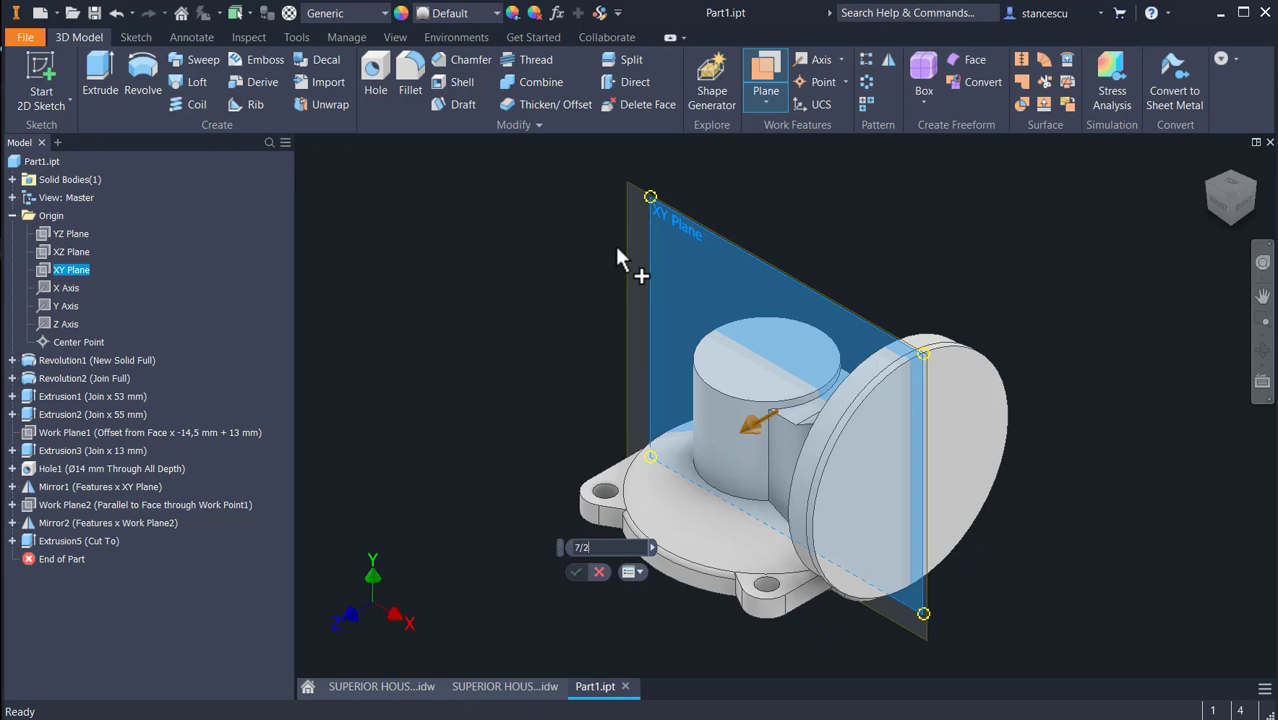
{"action": "key", "text": "Return"}
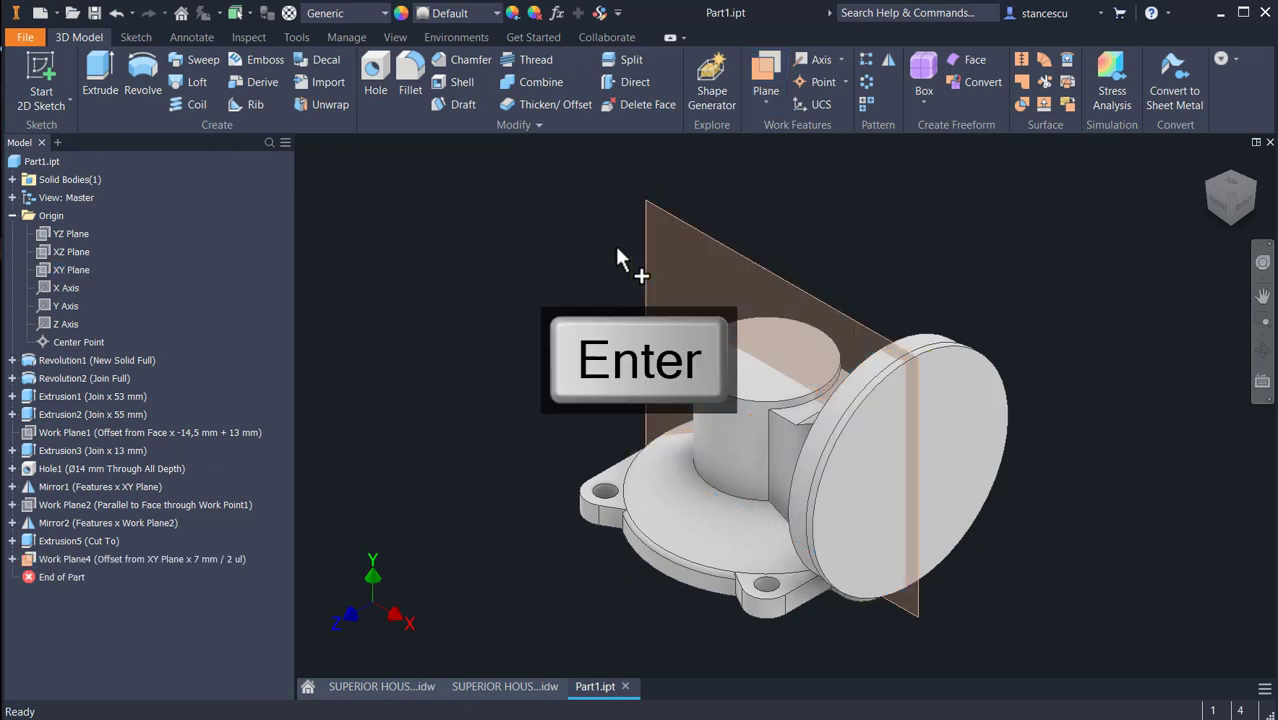
Start a new sketch on the offset work plane and slice the model at the sketch plane
{"action": "right_click", "coordinate": [714, 245]}
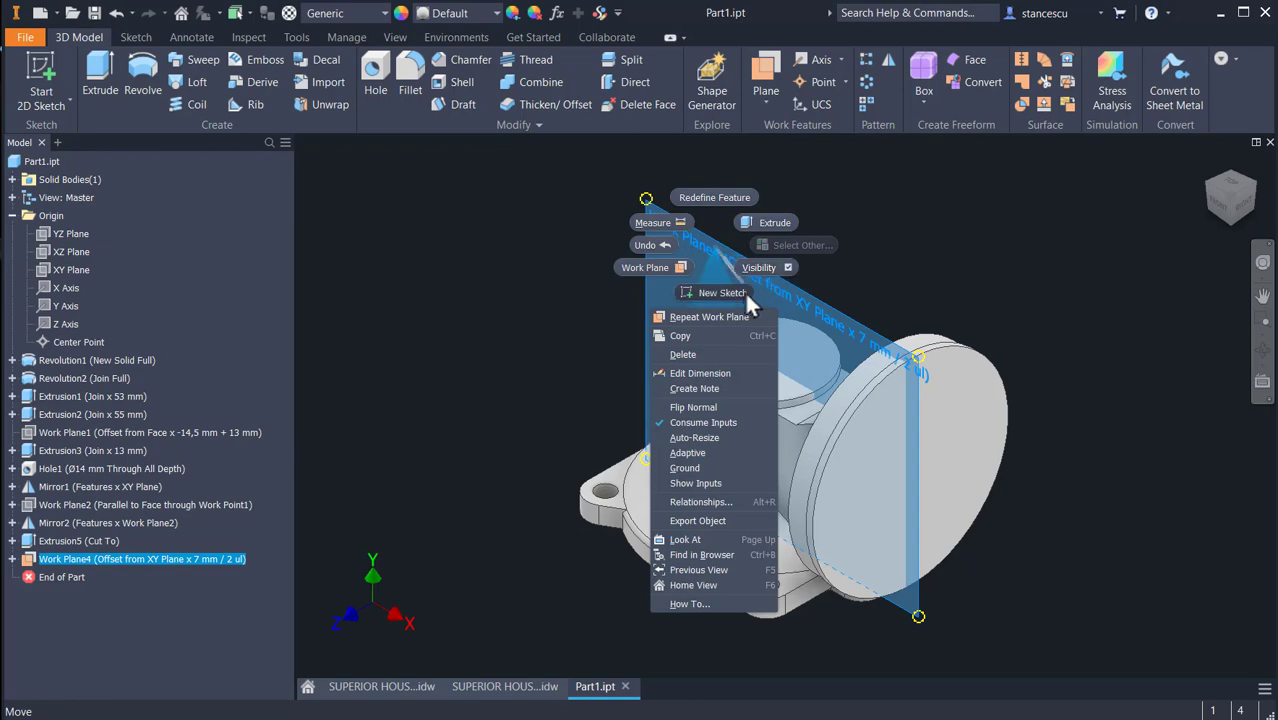
{"action": "left_click", "coordinate": [739, 293]}
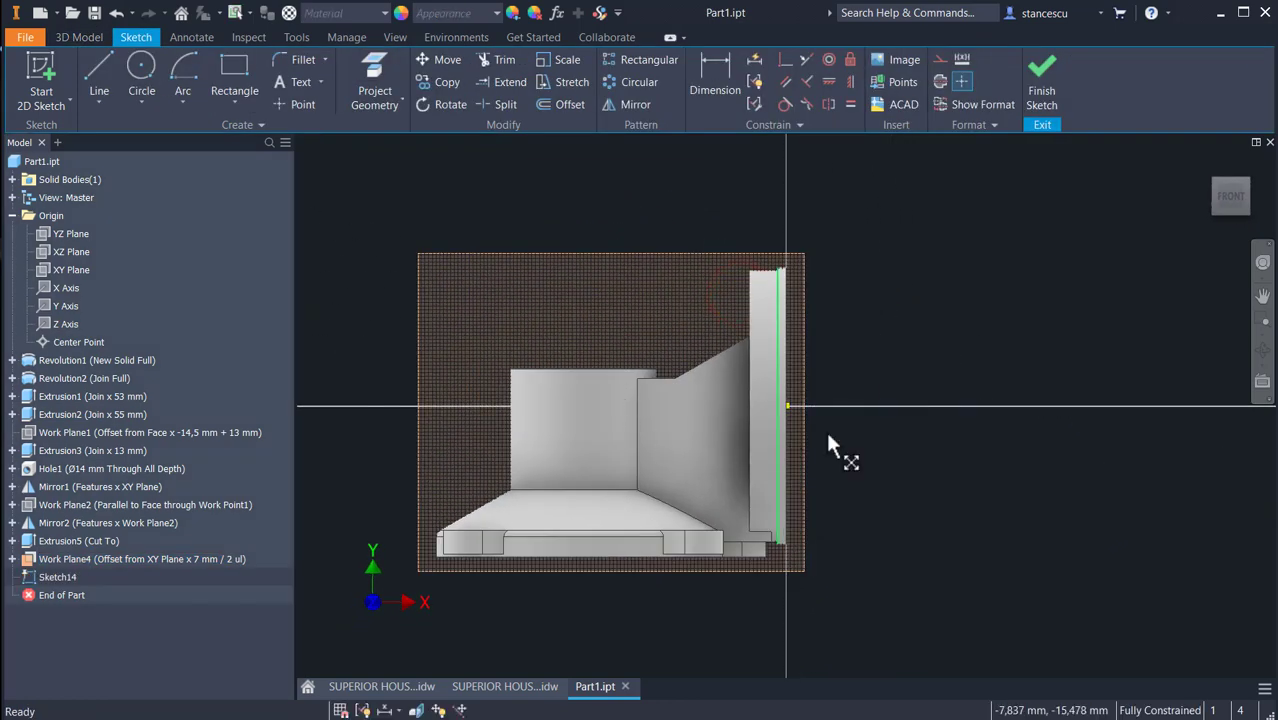
{"action": "key", "text": "F7"}
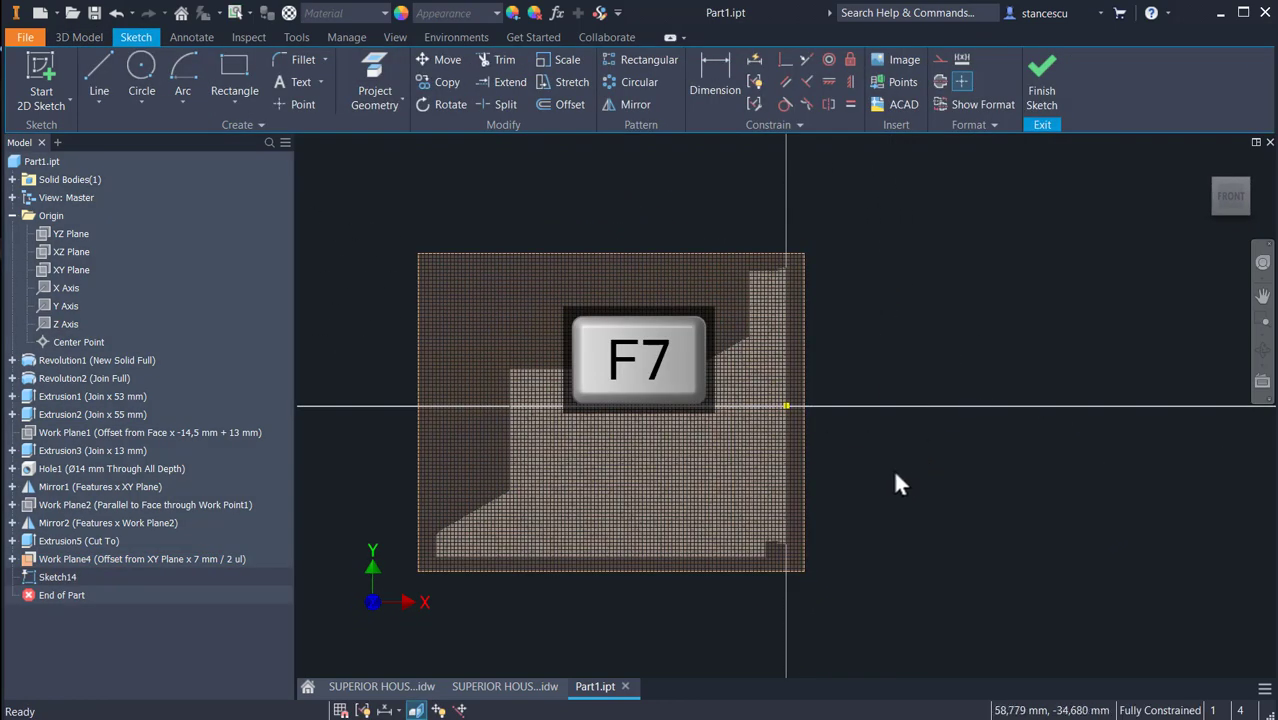
Draw a rectangle about 27 mm high in the lower part of the sliced body beside the flange, and dismiss the save reminder for good
{"action": "scroll", "coordinate": [705, 511], "scroll_direction": "up", "scroll_amount": 3}
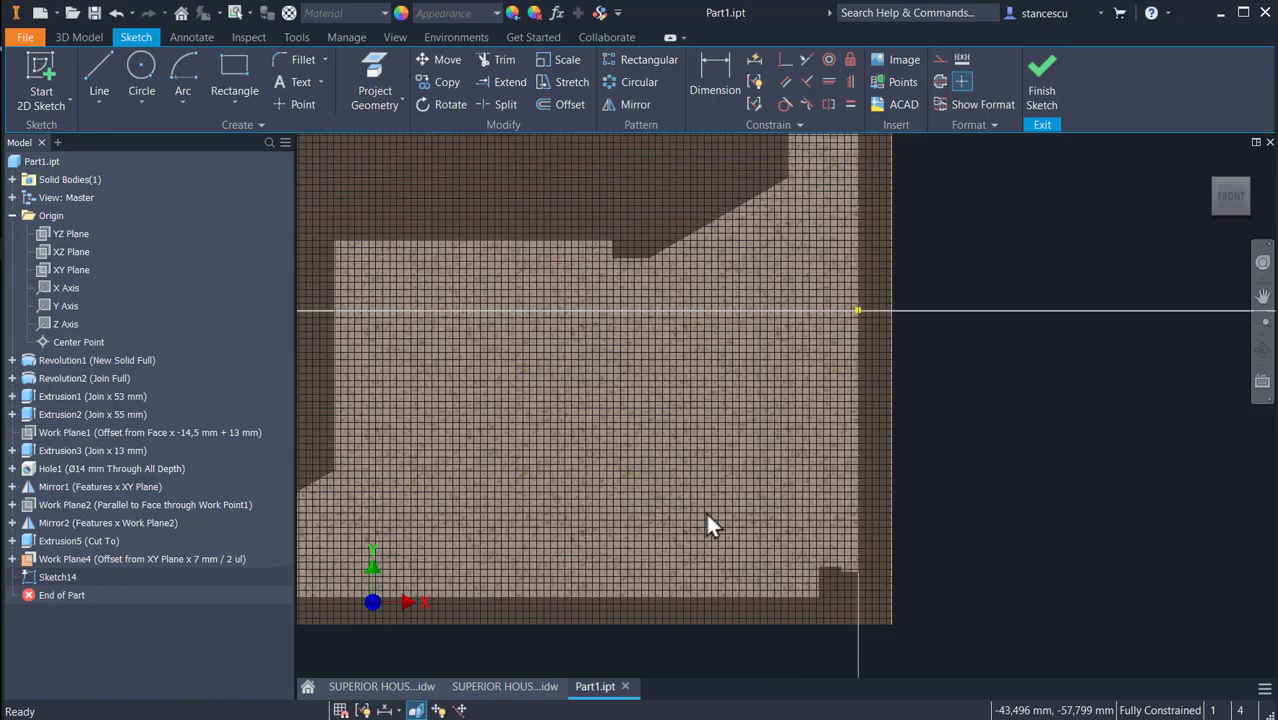
{"action": "middle_click_drag", "start_coordinate": [717, 487], "coordinate": [930, 459]}
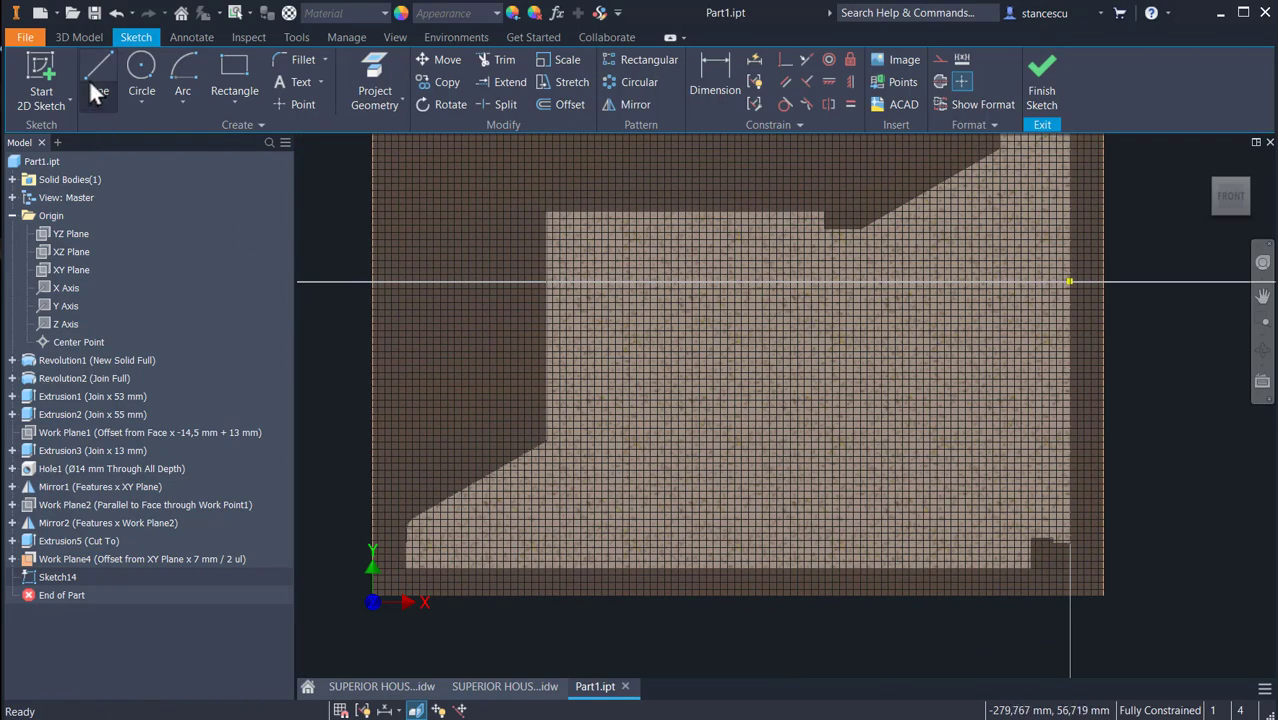
{"action": "left_click", "coordinate": [234, 68]}
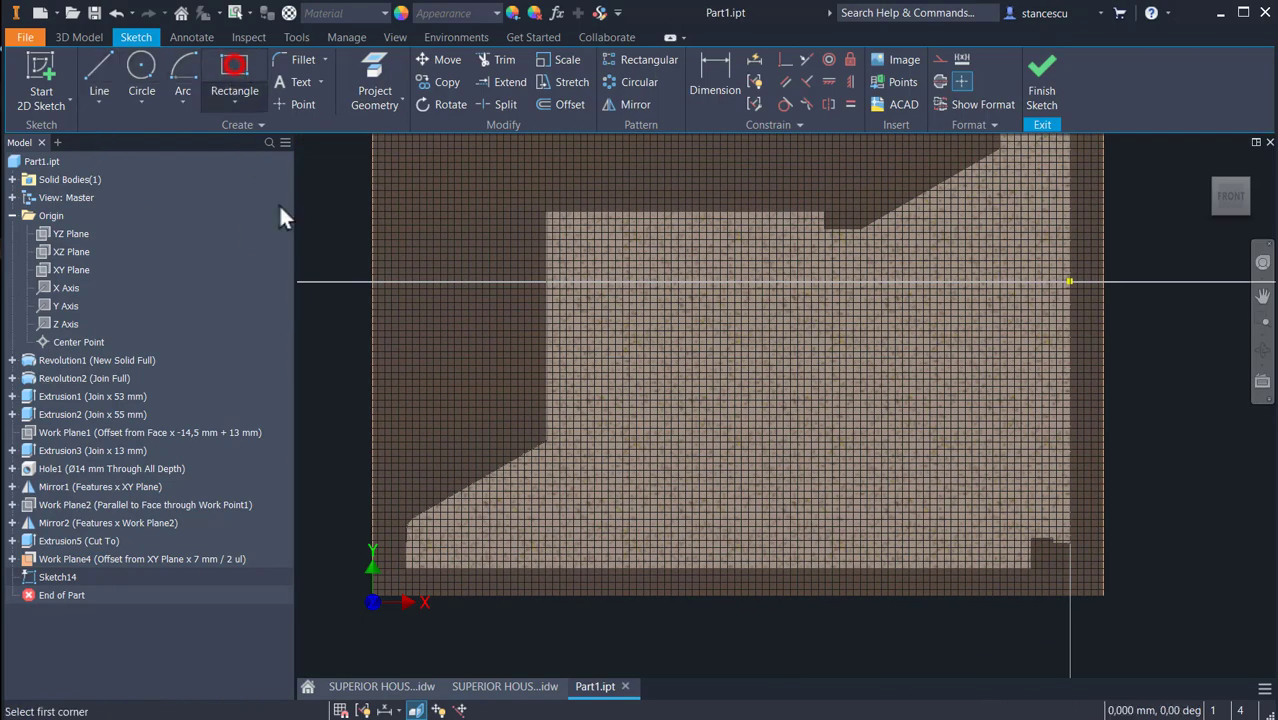
{"action": "left_click", "coordinate": [1045, 377]}
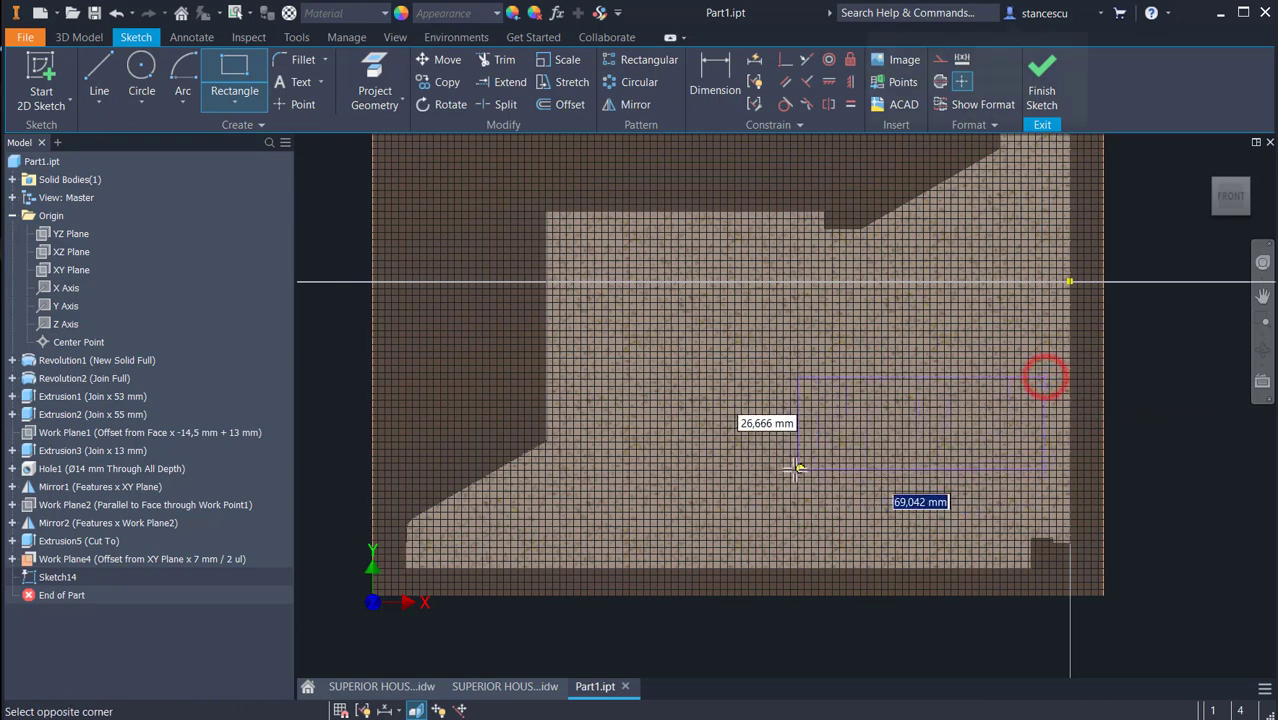
{"action": "left_click", "coordinate": [724, 471]}
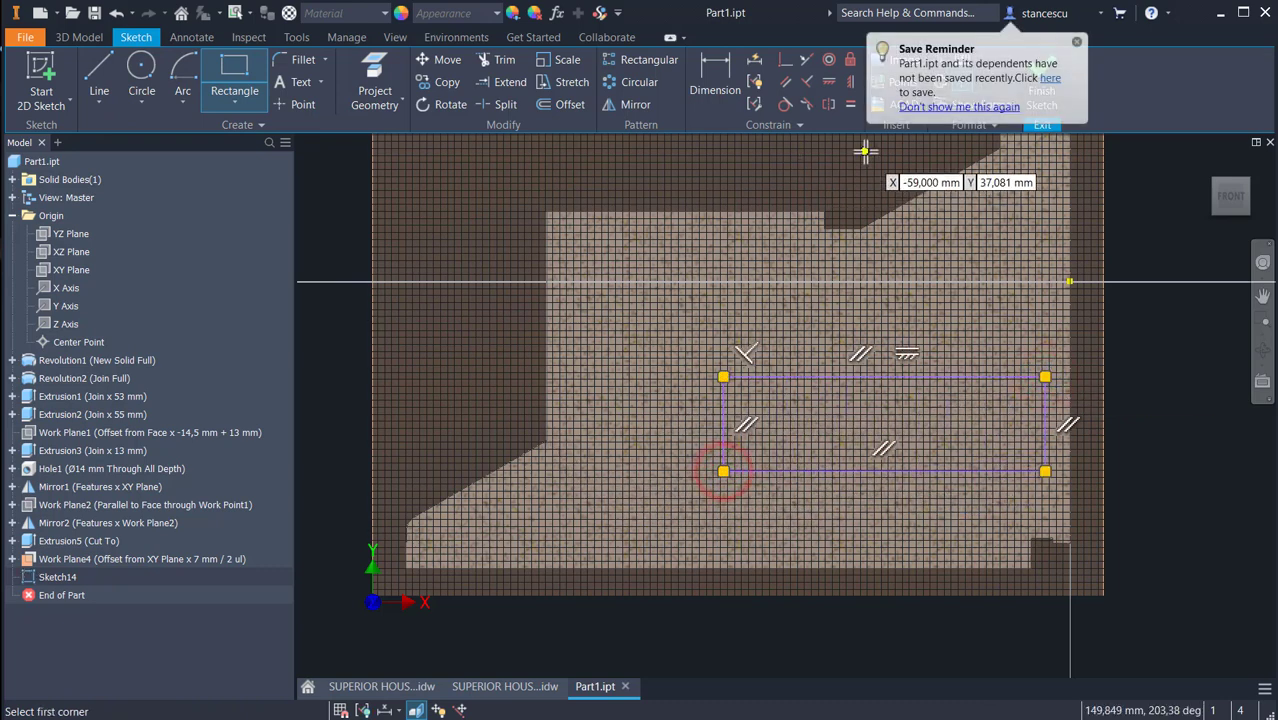
{"action": "left_click", "coordinate": [951, 106]}
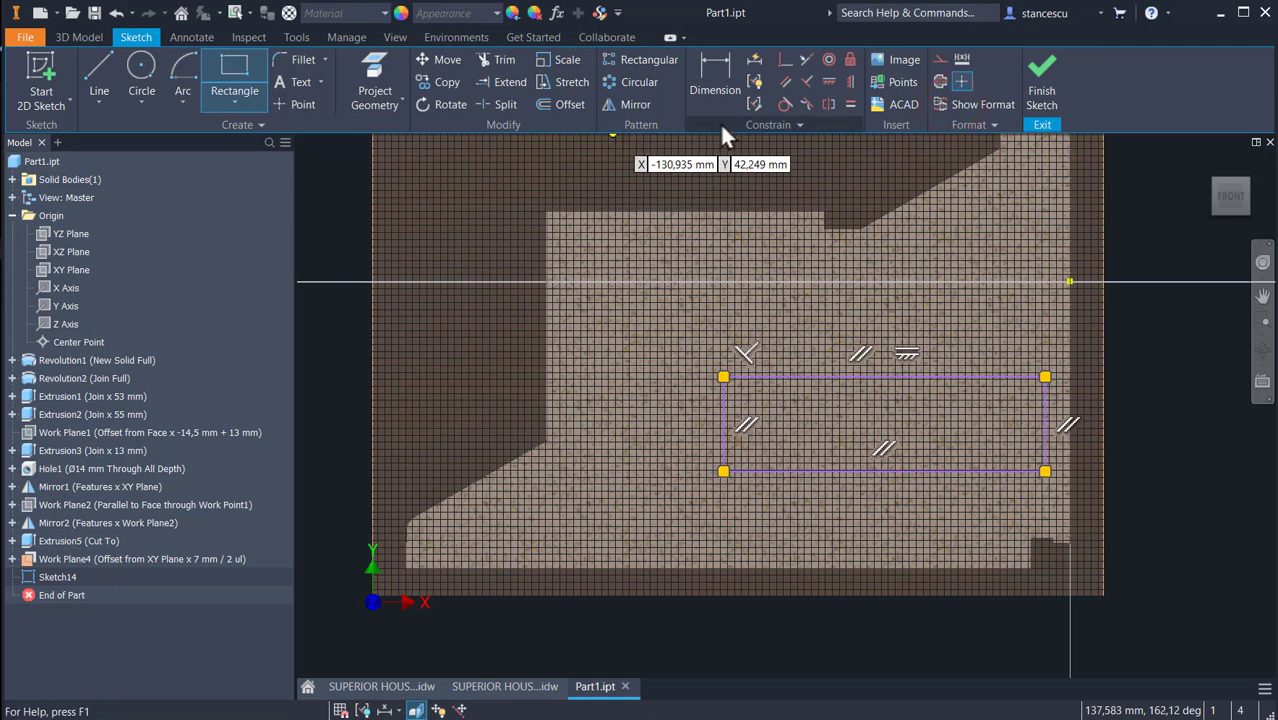
Project the upright cylinder's upper edge and make the rectangle's inner vertical side coincident with that edge's midpoint
{"action": "left_click", "coordinate": [372, 78]}
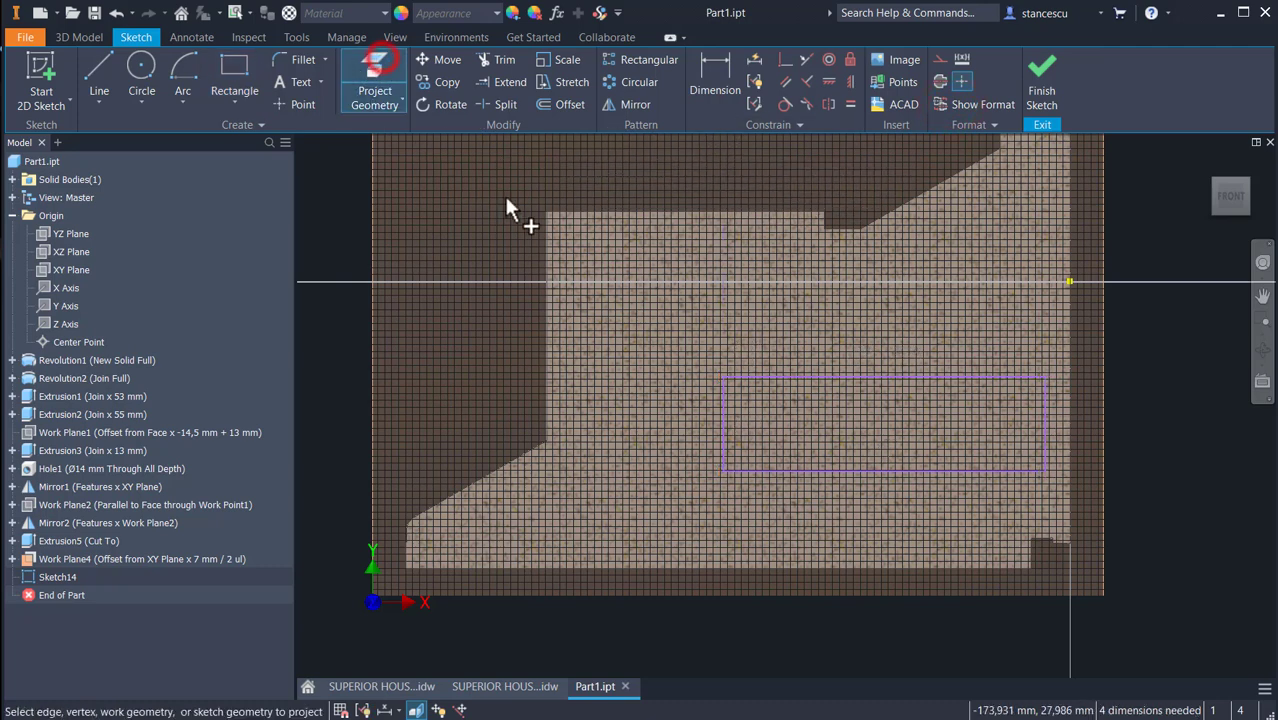
{"action": "left_click", "coordinate": [582, 212]}
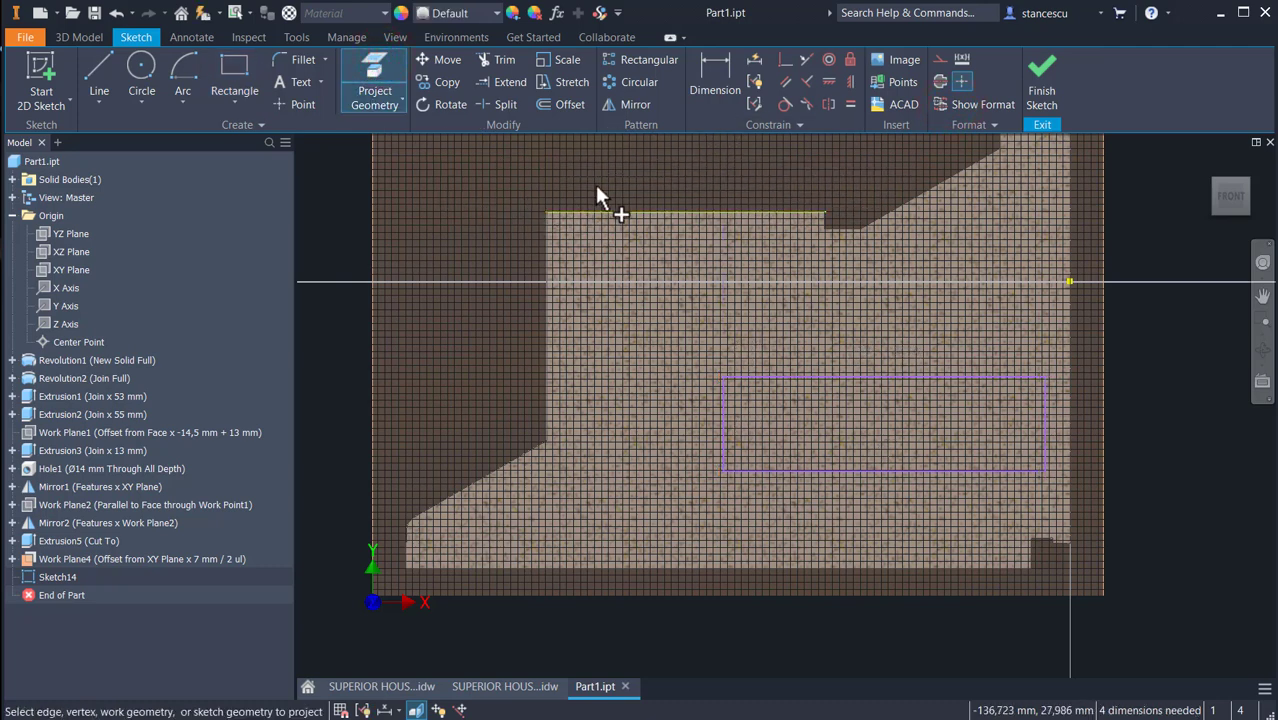
{"action": "left_click", "coordinate": [785, 56]}
{"action": "left_click", "coordinate": [720, 392]}
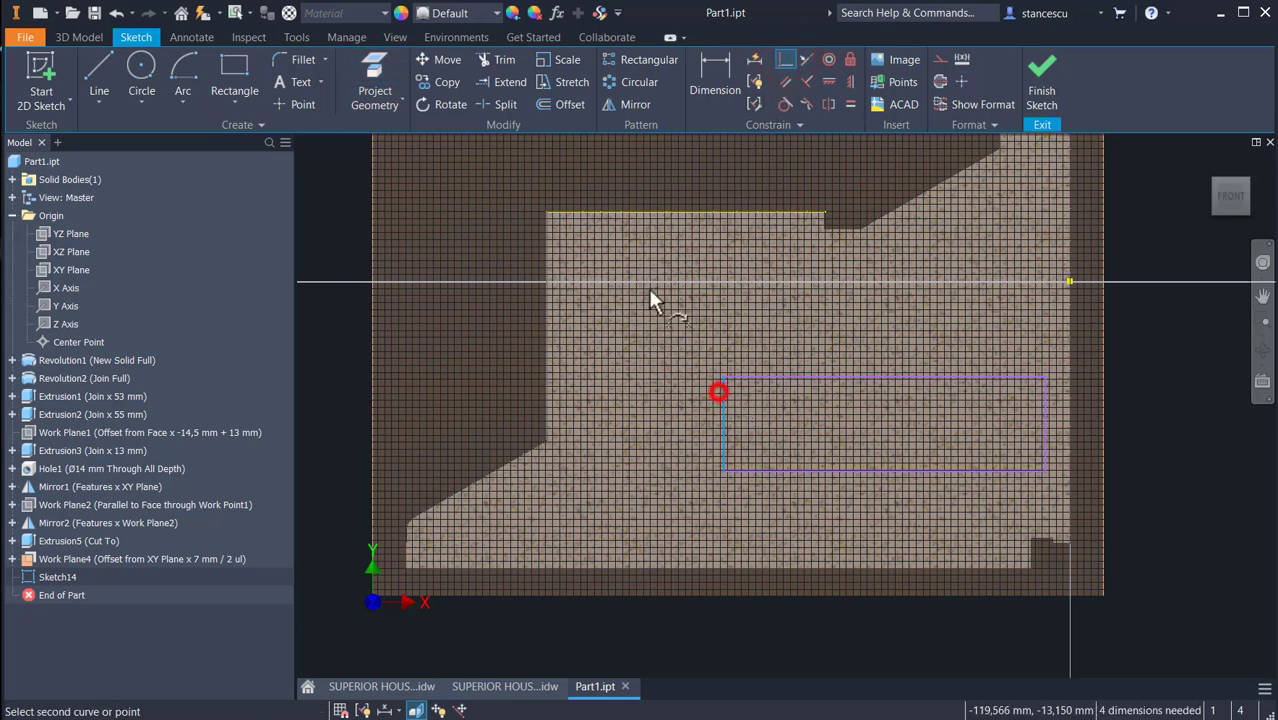
{"action": "left_click", "coordinate": [686, 213]}
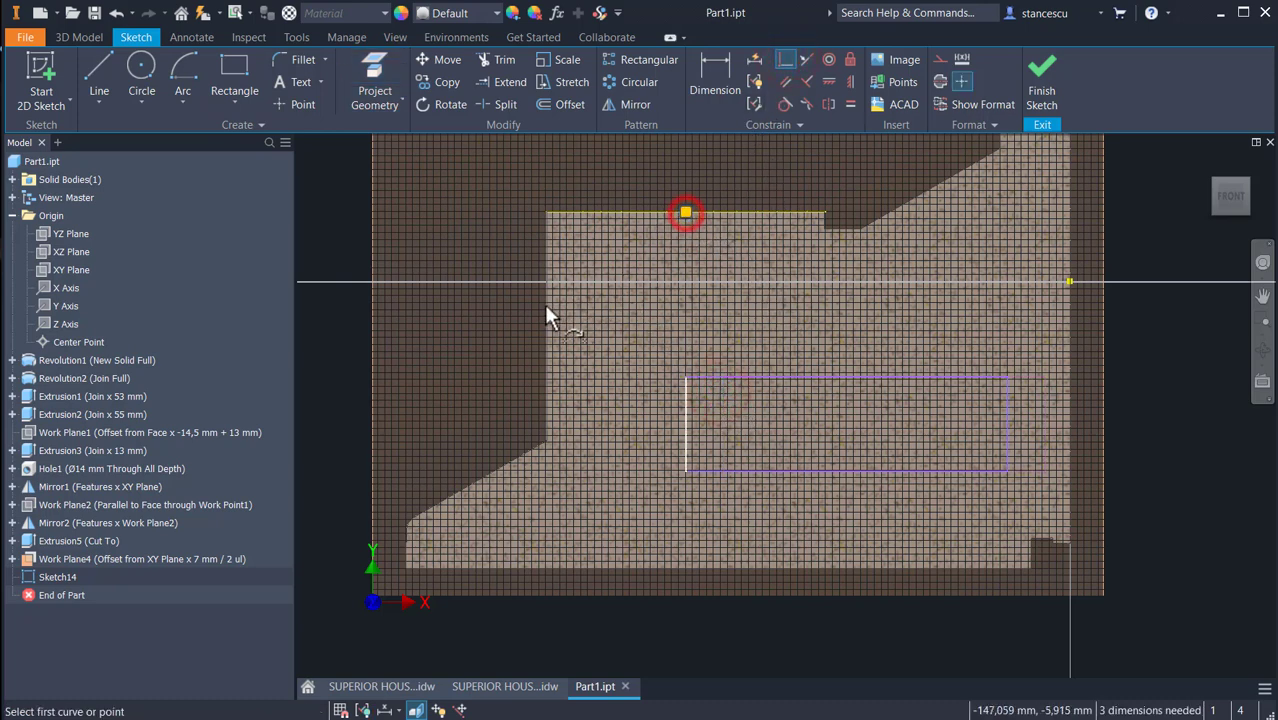
Dimension the rectangle's lower side 7 mm above the base's bottom edge
{"action": "left_click", "coordinate": [714, 82]}
{"action": "left_click", "coordinate": [874, 472]}
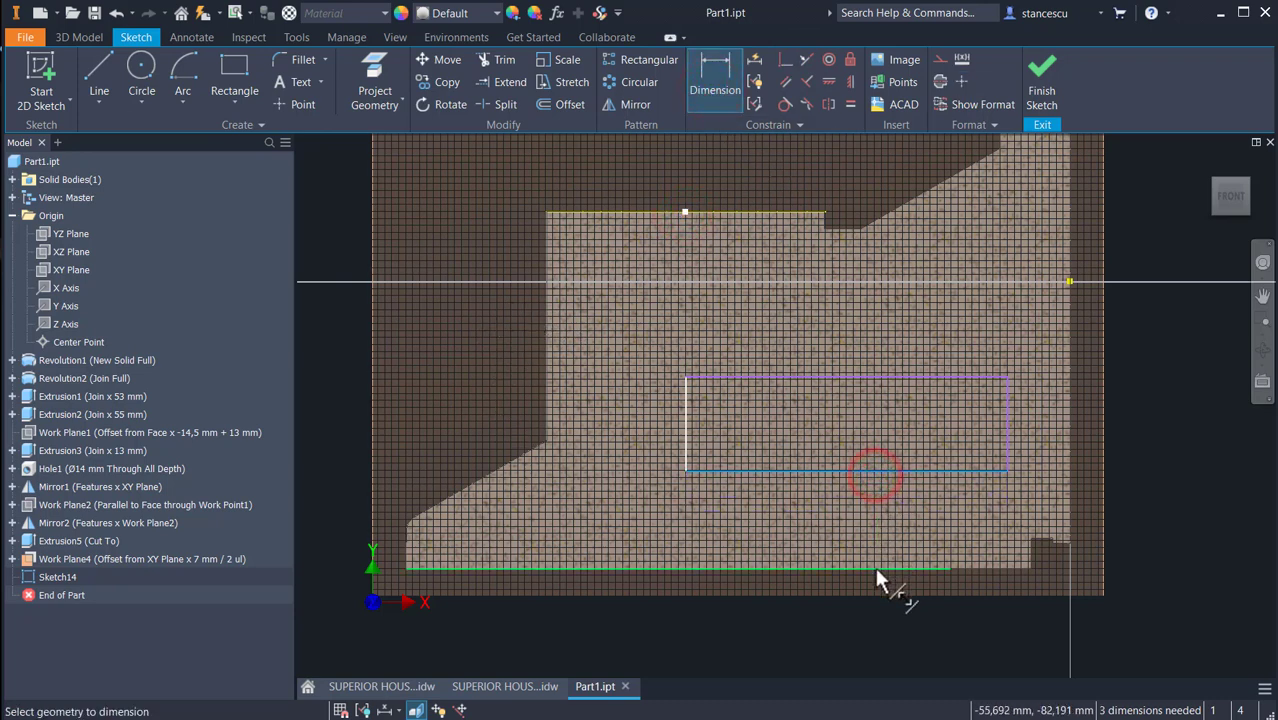
{"action": "left_click", "coordinate": [874, 566]}
{"action": "left_click", "coordinate": [1180, 557]}
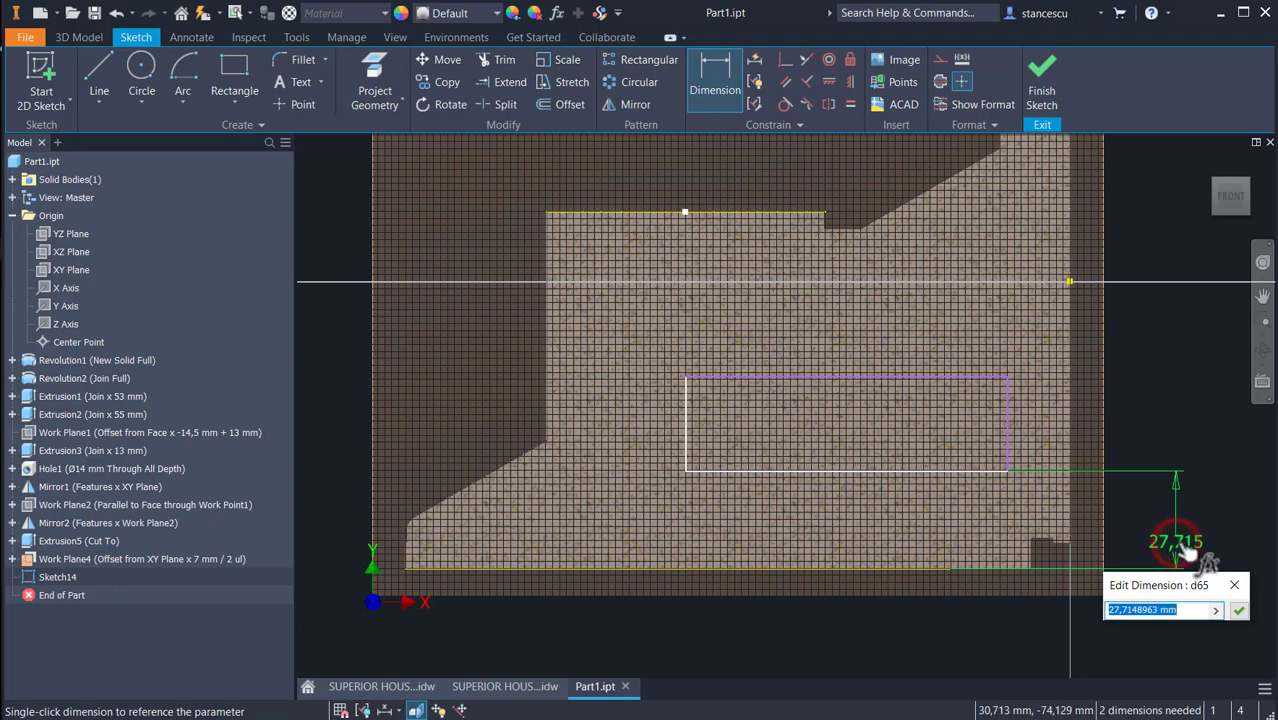
{"action": "type", "text": "7"}
{"action": "key", "text": "Return"}
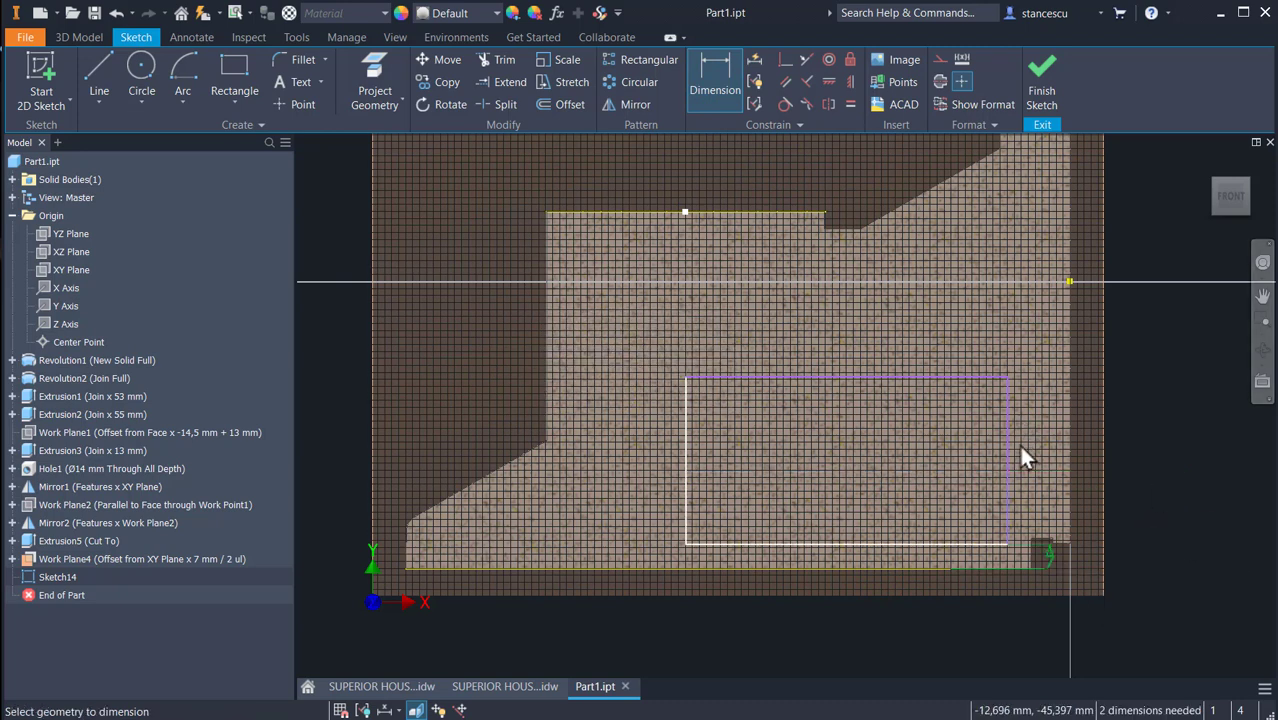
Dimension the rectangle's outer vertical side 7 mm from the flange's outer face
{"action": "left_click", "coordinate": [1010, 455]}
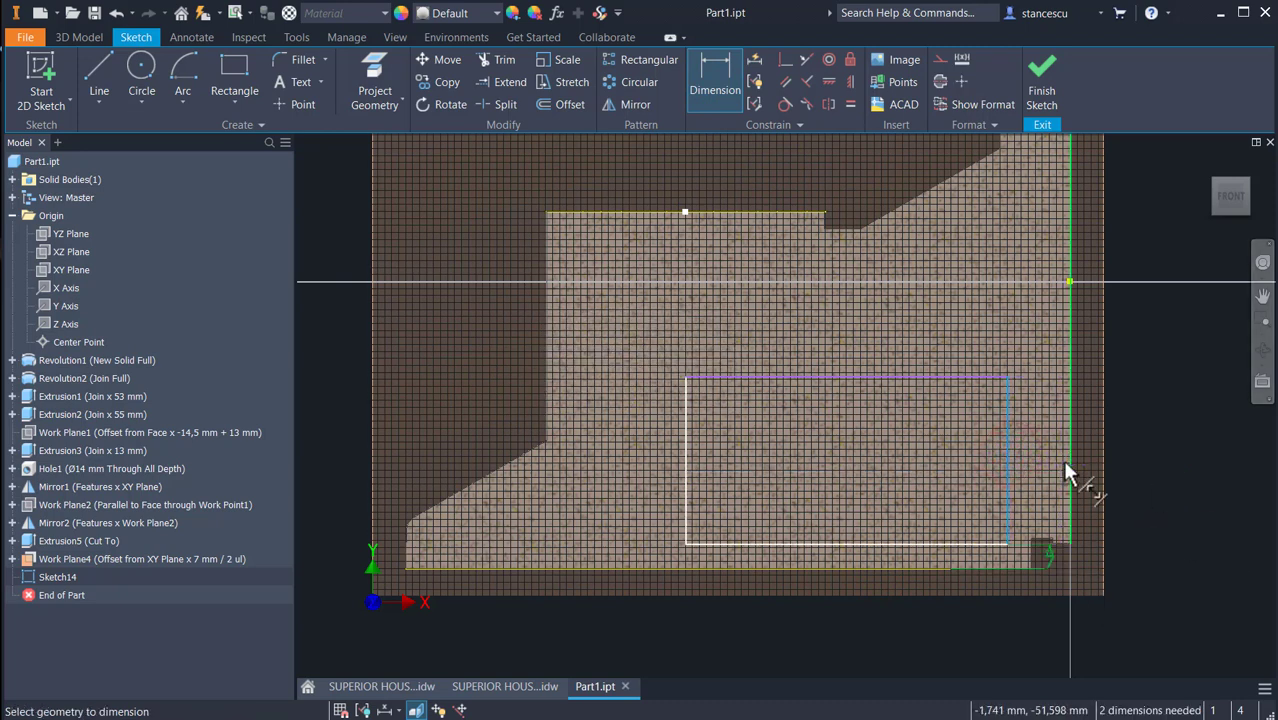
{"action": "left_click", "coordinate": [1064, 461]}
{"action": "left_click", "coordinate": [1164, 441]}
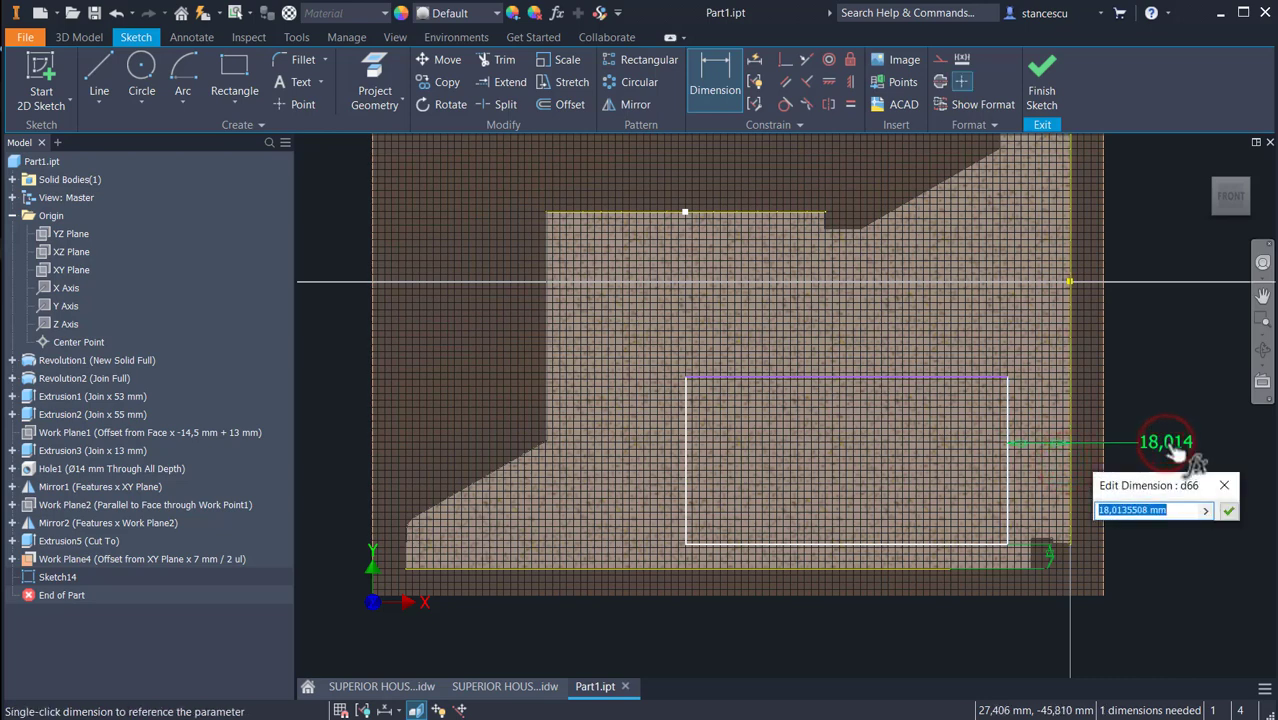
{"action": "type", "text": "7"}
{"action": "key", "text": "Return"}
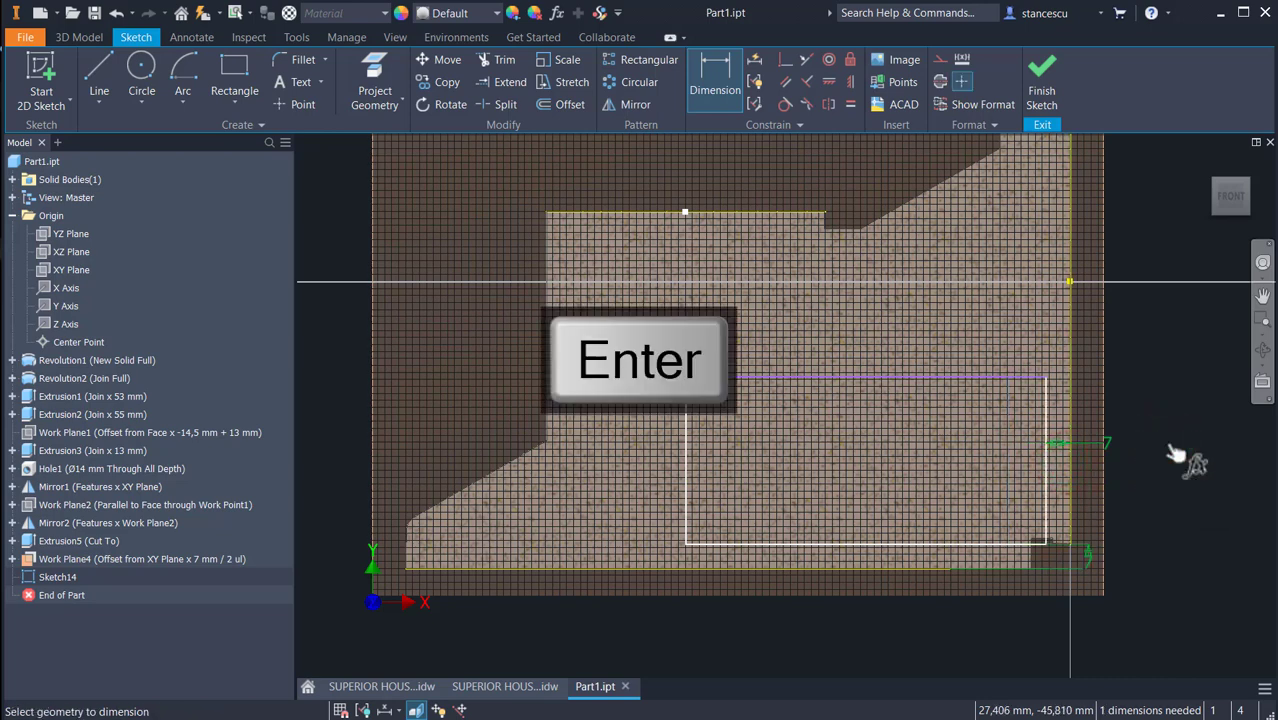
Dimension the distance between the rectangle's upper and lower sides as 45-7*2 mm
{"action": "left_click", "coordinate": [816, 376]}
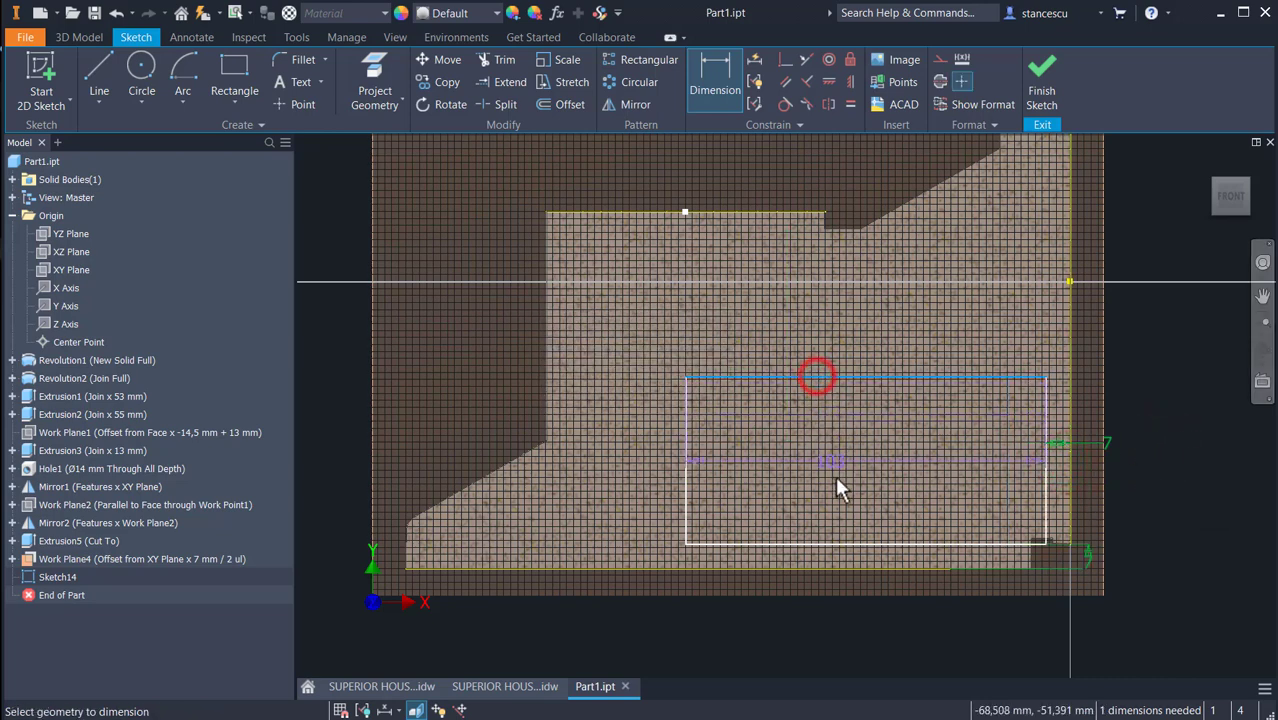
{"action": "left_click", "coordinate": [853, 545]}
{"action": "left_click", "coordinate": [1180, 462]}
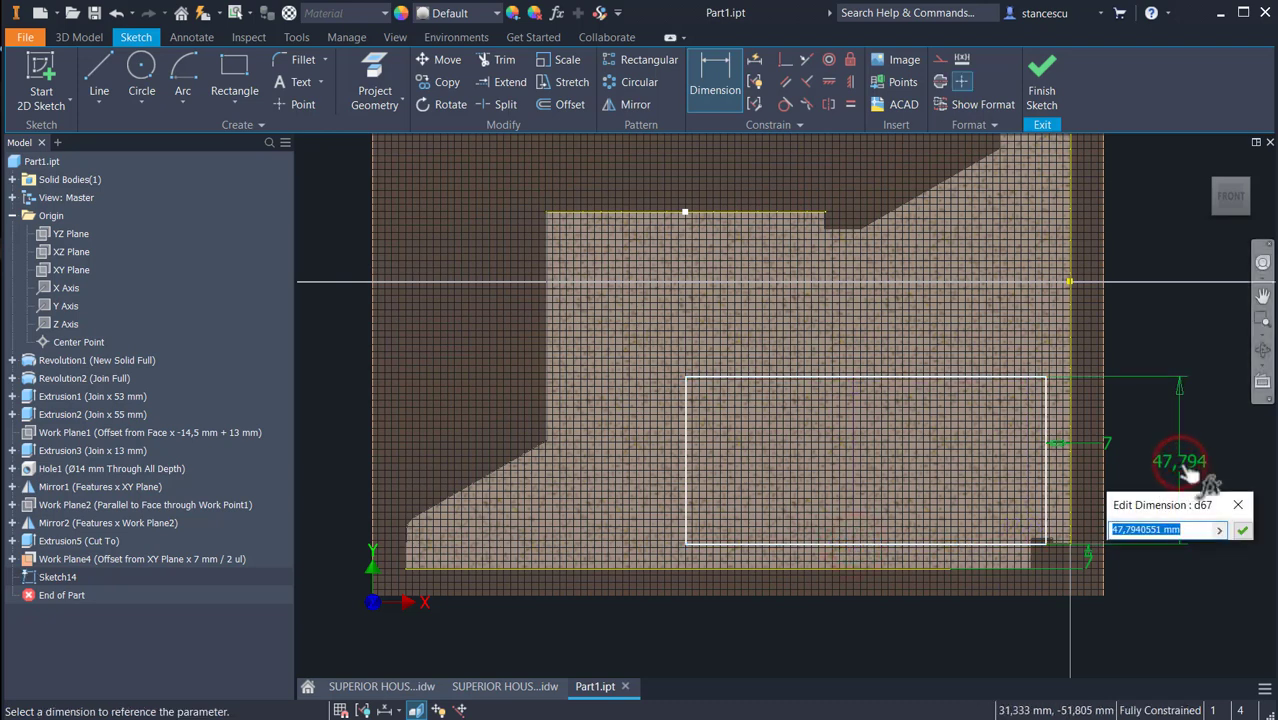
{"action": "type", "text": "45-7*2"}
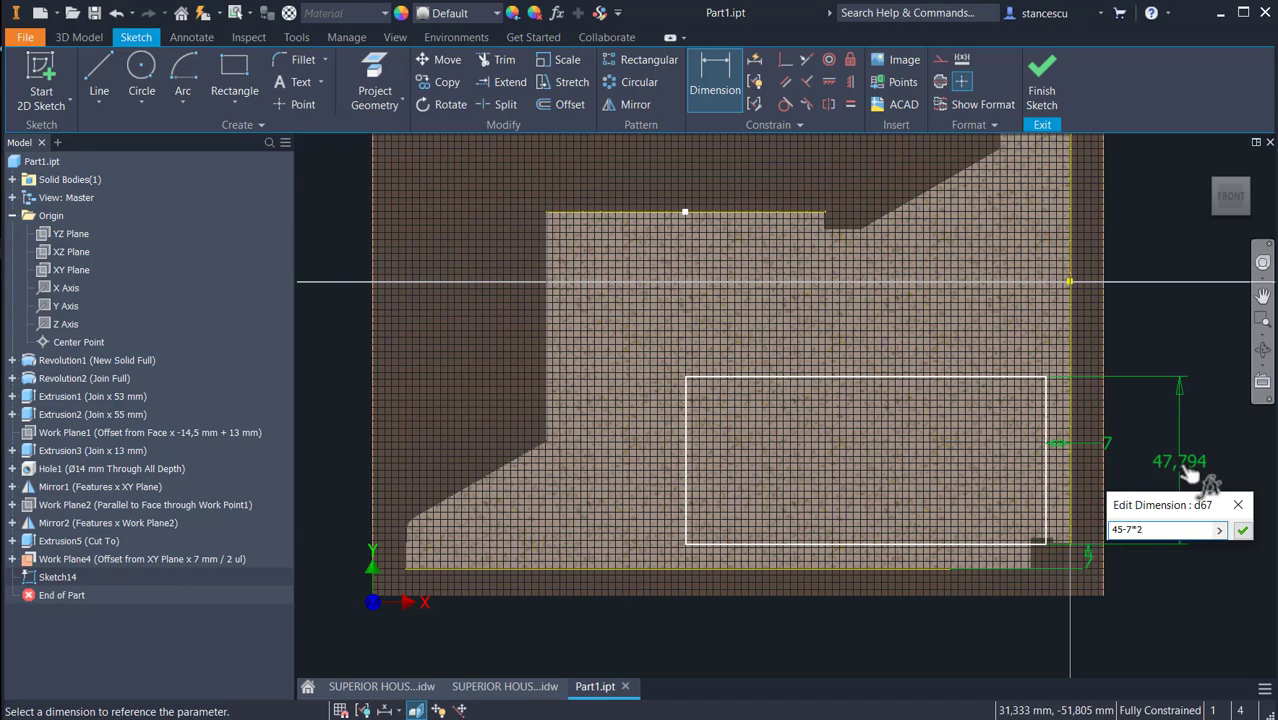
{"action": "key", "text": "Return"}
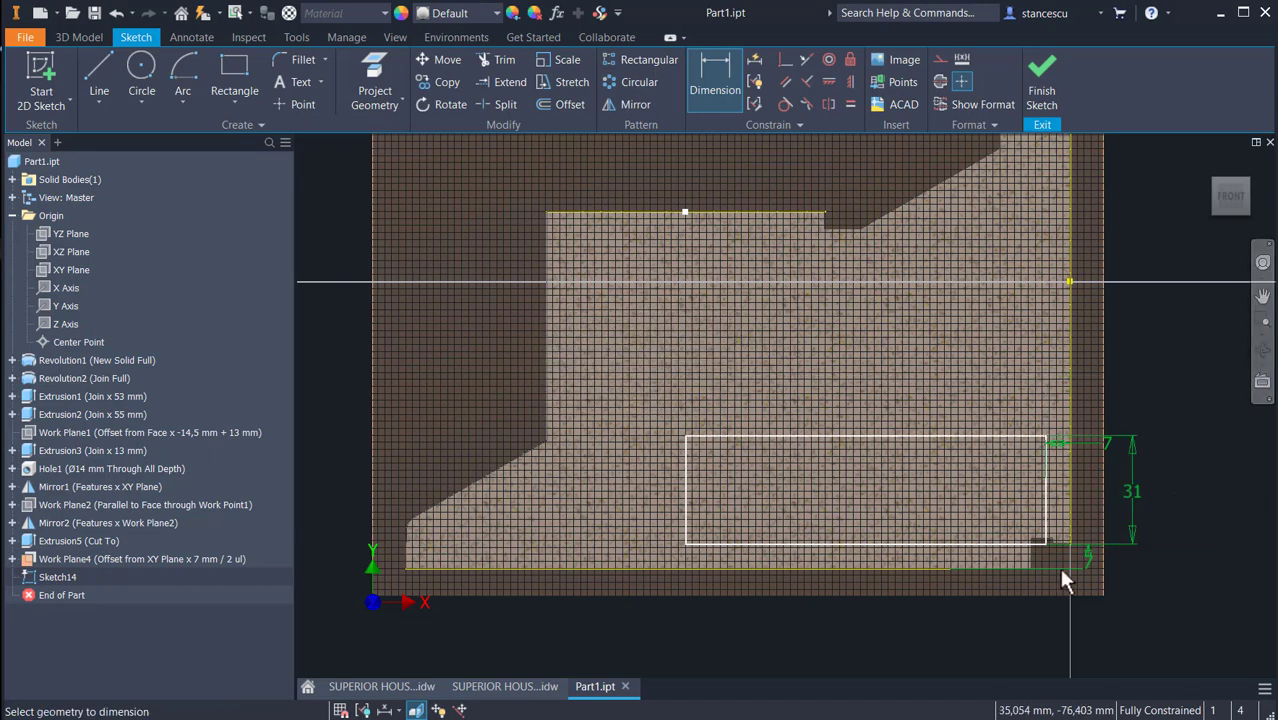
{"action": "scroll", "coordinate": [1042, 543], "scroll_direction": "up", "scroll_amount": 5}
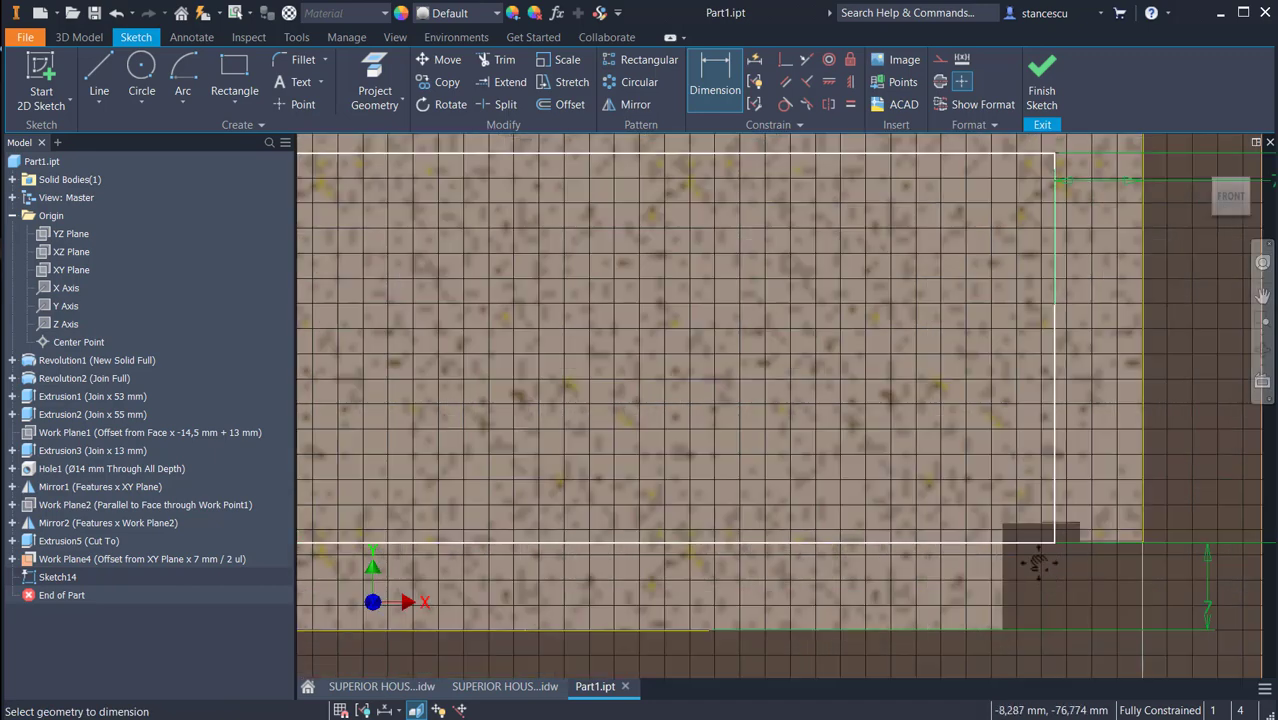
Draw a center-point circle with a 7 mm radius just below the rectangle's lower outer corner
{"action": "middle_click_drag", "start_coordinate": [1037, 562], "coordinate": [1033, 494]}
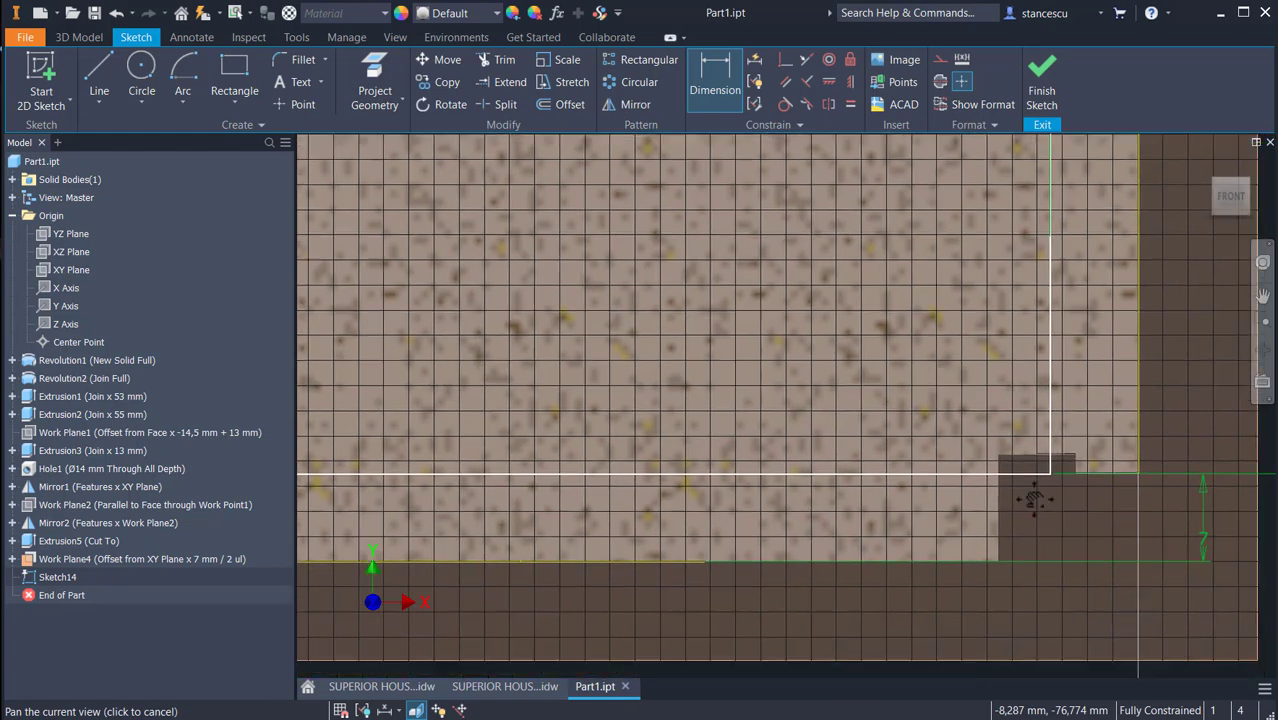
{"action": "left_click", "coordinate": [143, 75]}
{"action": "left_click", "coordinate": [1047, 519]}
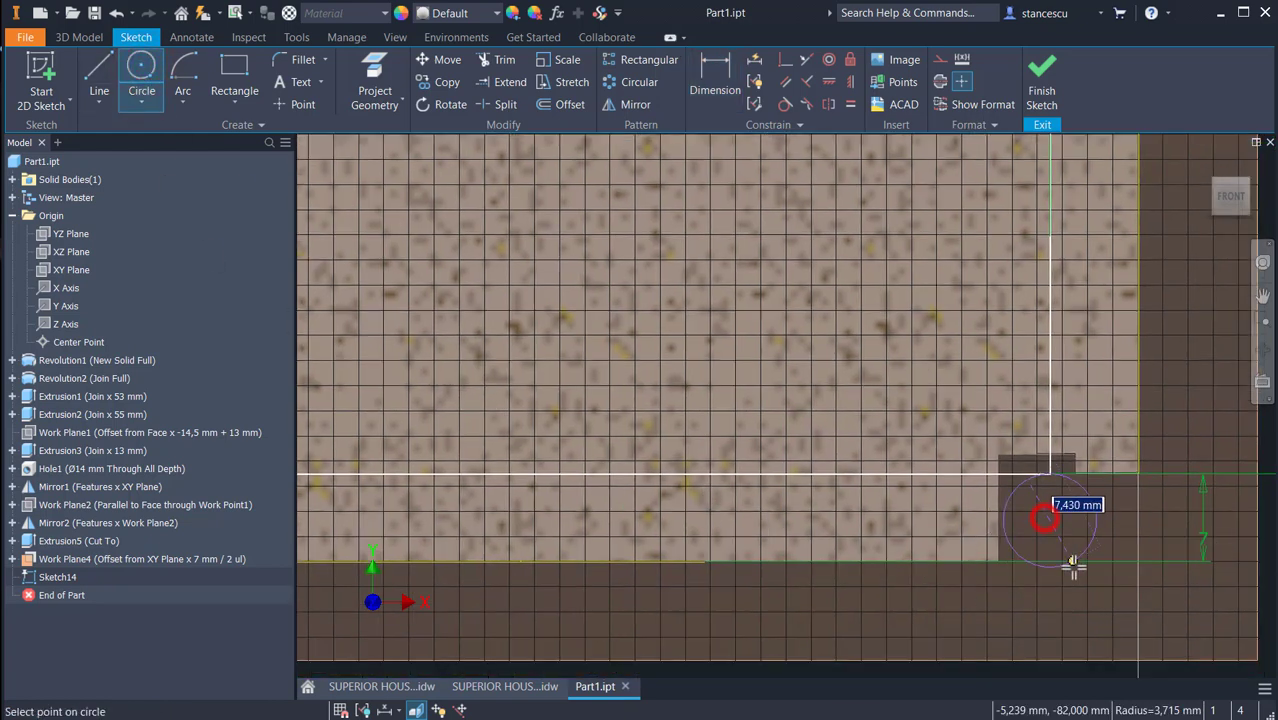
{"action": "right_click", "coordinate": [1089, 529]}
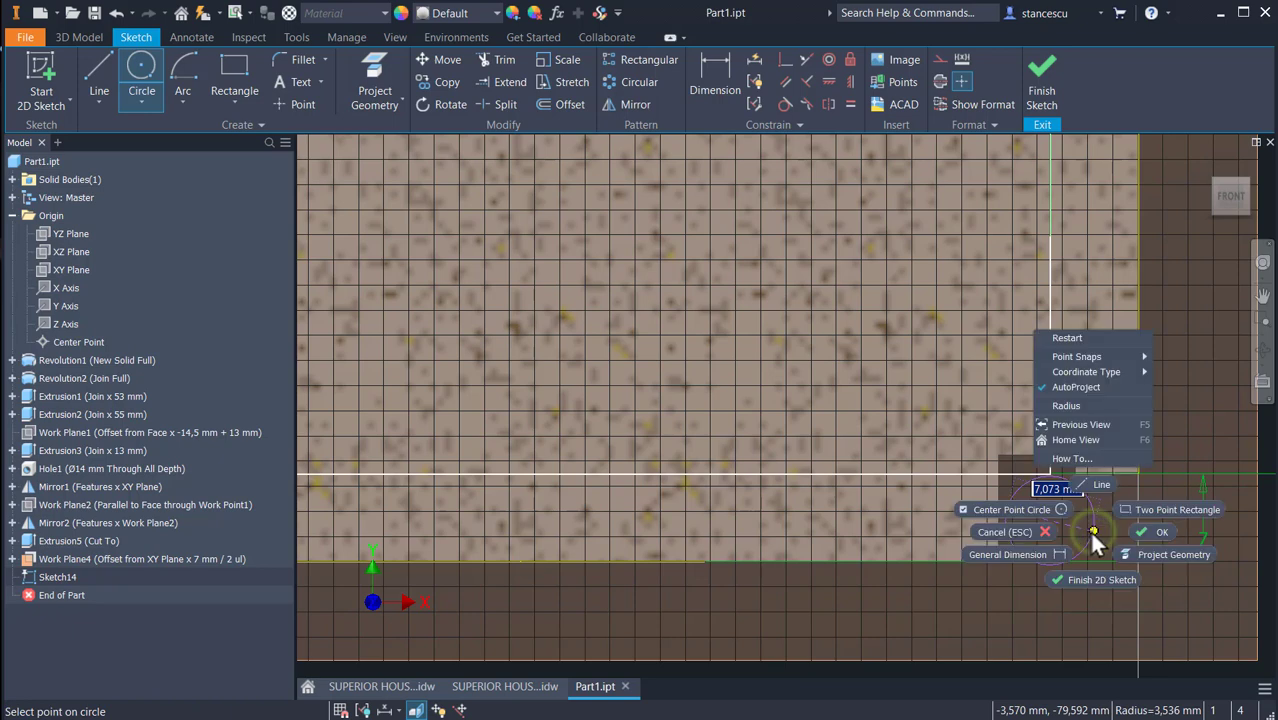
{"action": "key", "text": "Escape"}
{"action": "right_click", "coordinate": [1090, 534]}
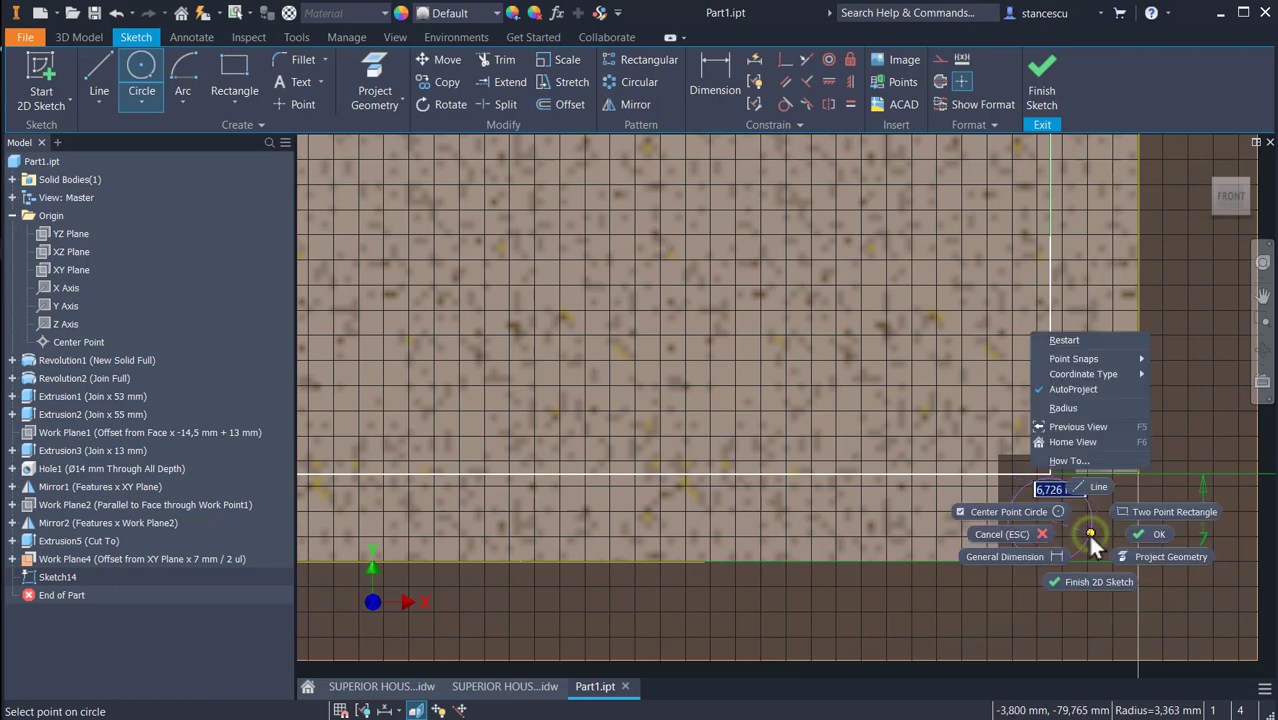
{"action": "key", "text": "Escape"}
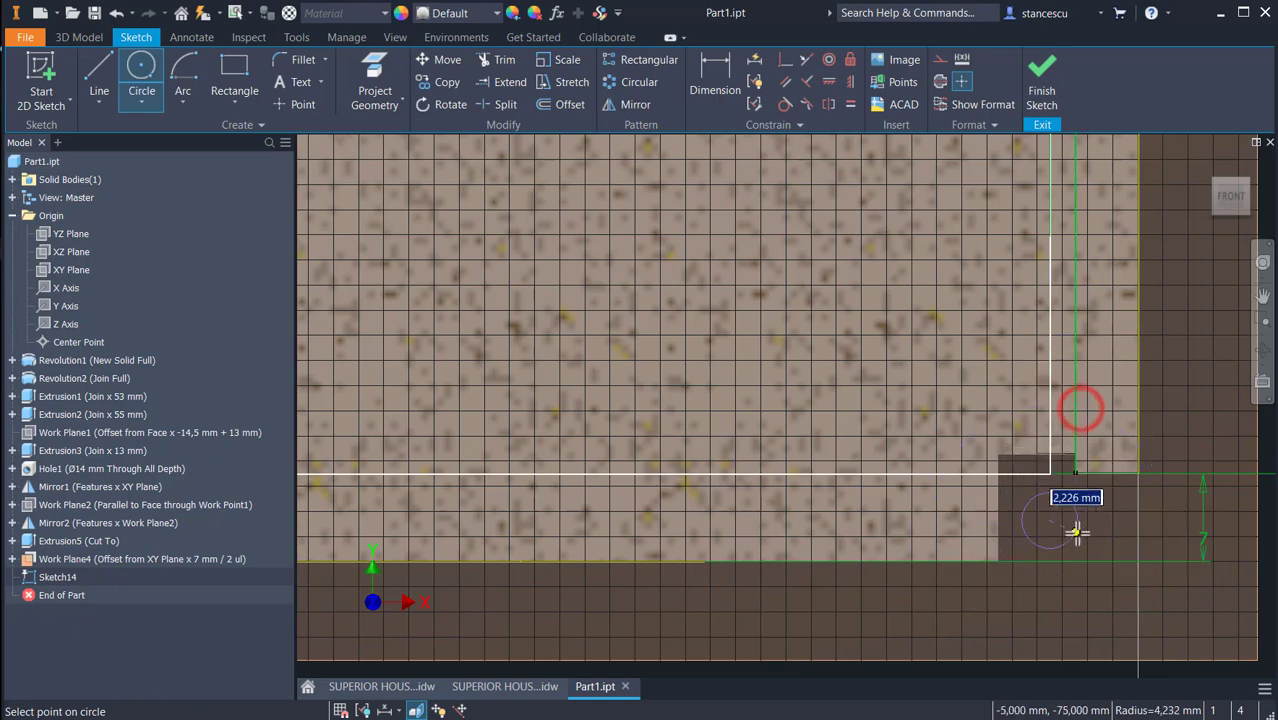
{"action": "type", "text": "7"}
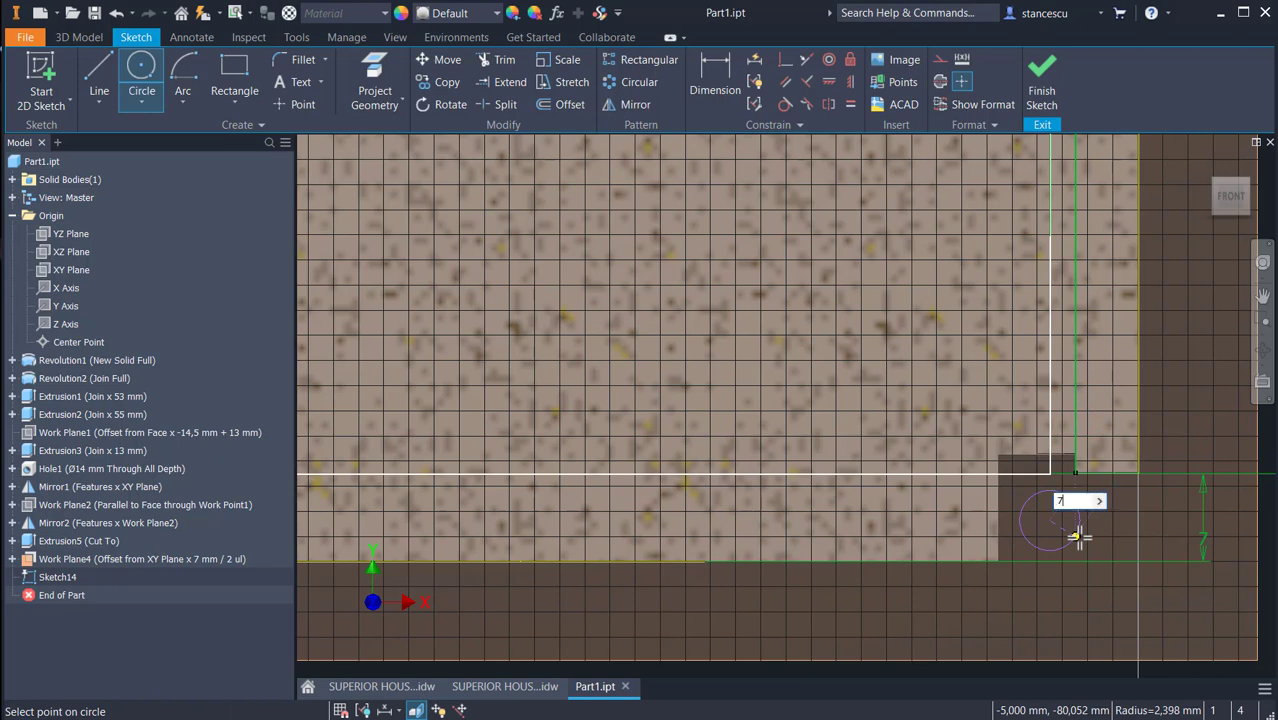
{"action": "key", "text": "Return"}
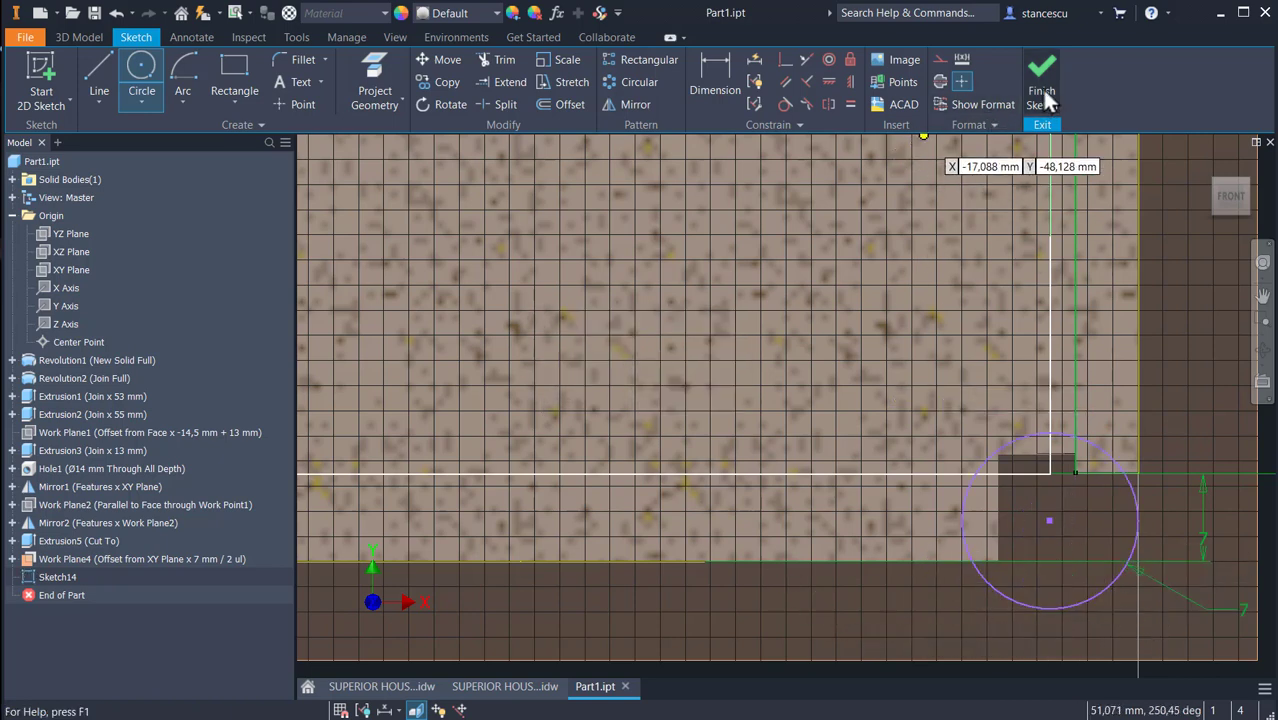
Dimension the circle's center 4,5 mm above the base's bottom edge
{"action": "left_click", "coordinate": [713, 87]}
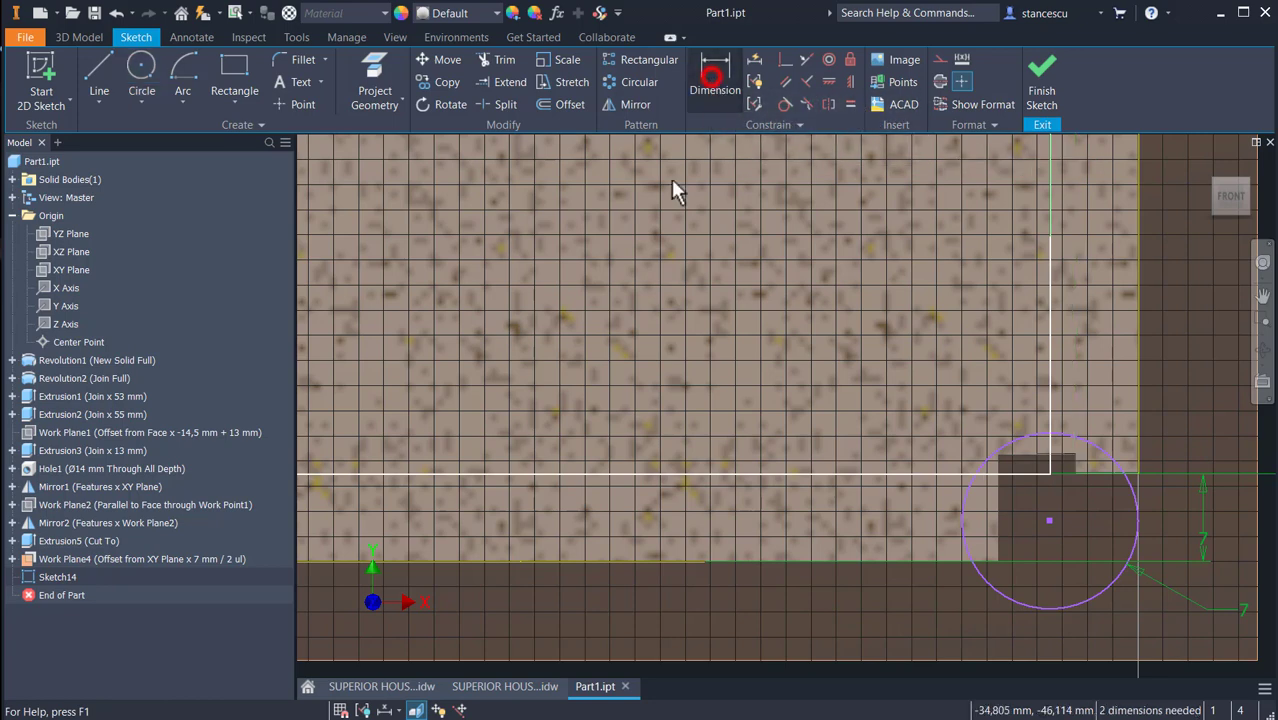
{"action": "left_click", "coordinate": [1048, 521]}
{"action": "left_click", "coordinate": [648, 566]}
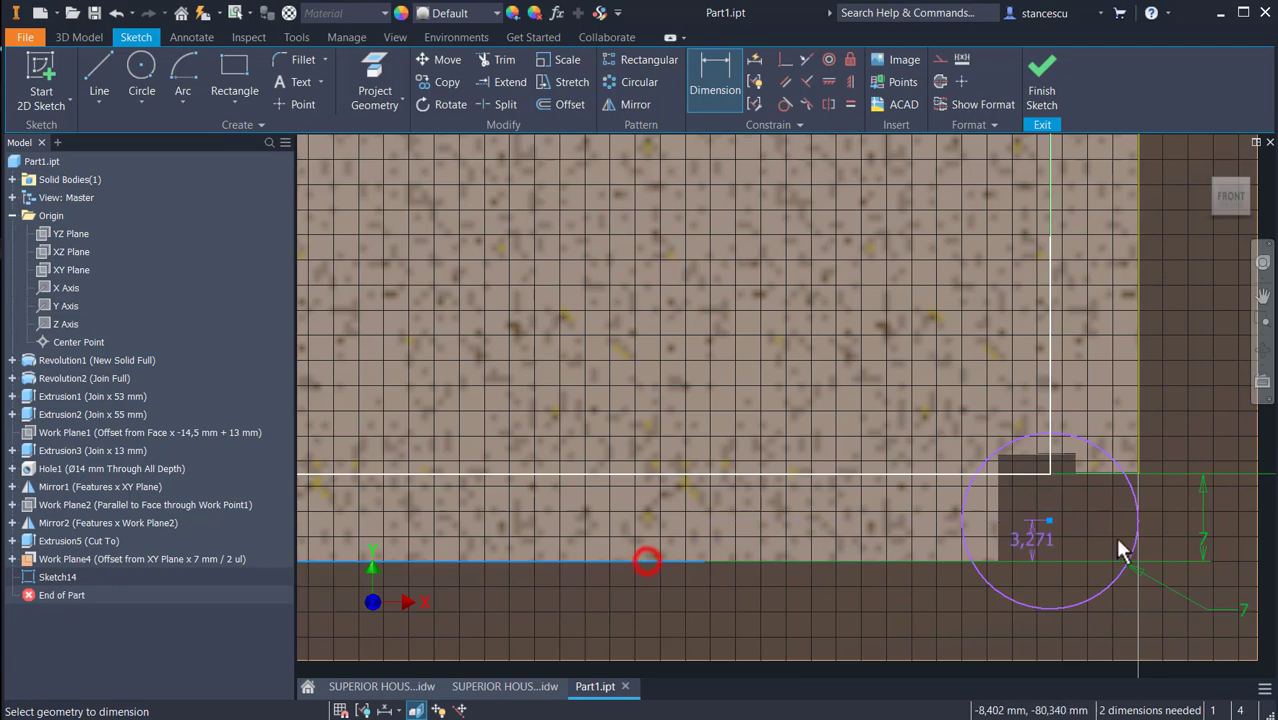
{"action": "left_click", "coordinate": [1177, 530]}
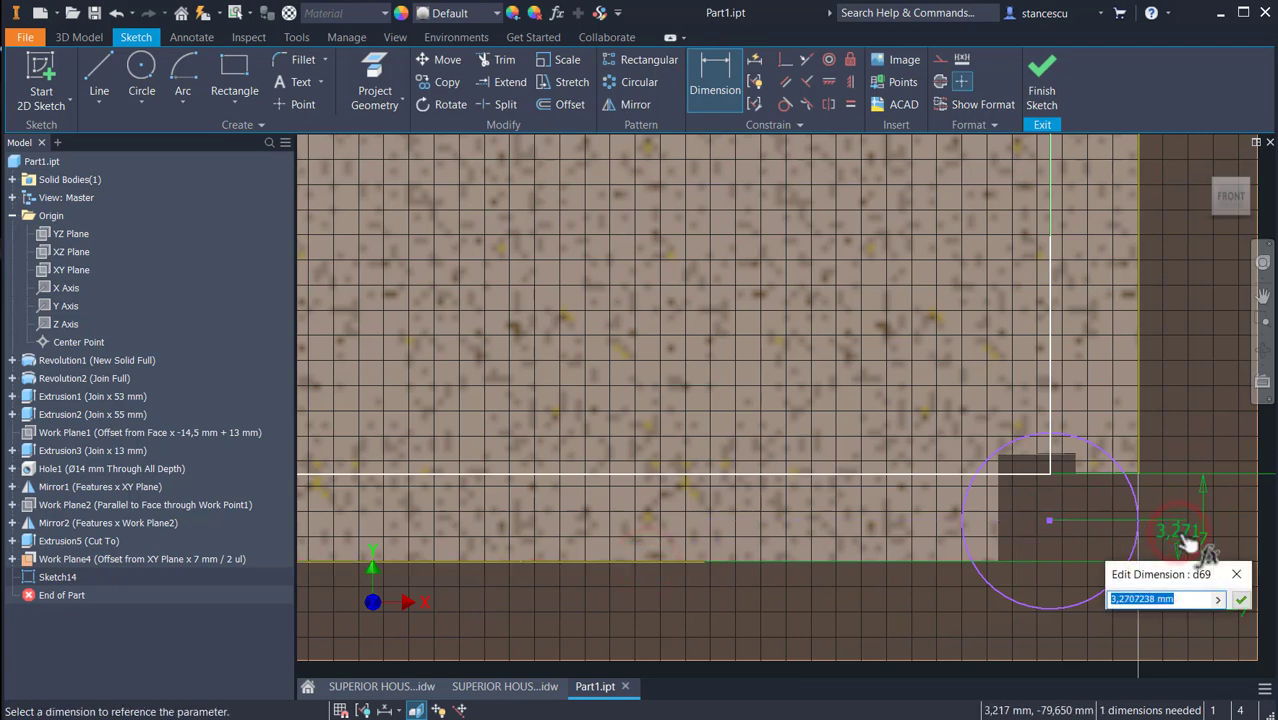
{"action": "type", "text": "4,5"}
{"action": "key", "text": "Return"}
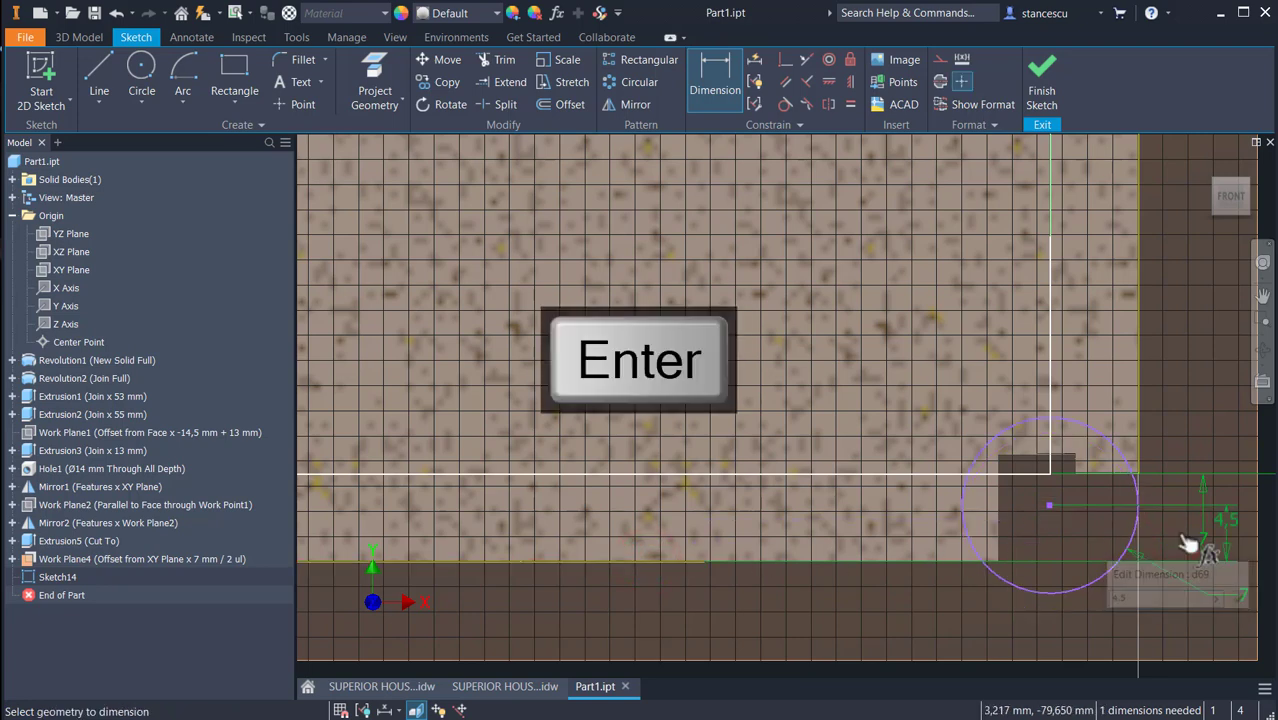
Dimension the circle's center horizontally 8 mm from the flange's outer face
{"action": "left_click", "coordinate": [1045, 504]}
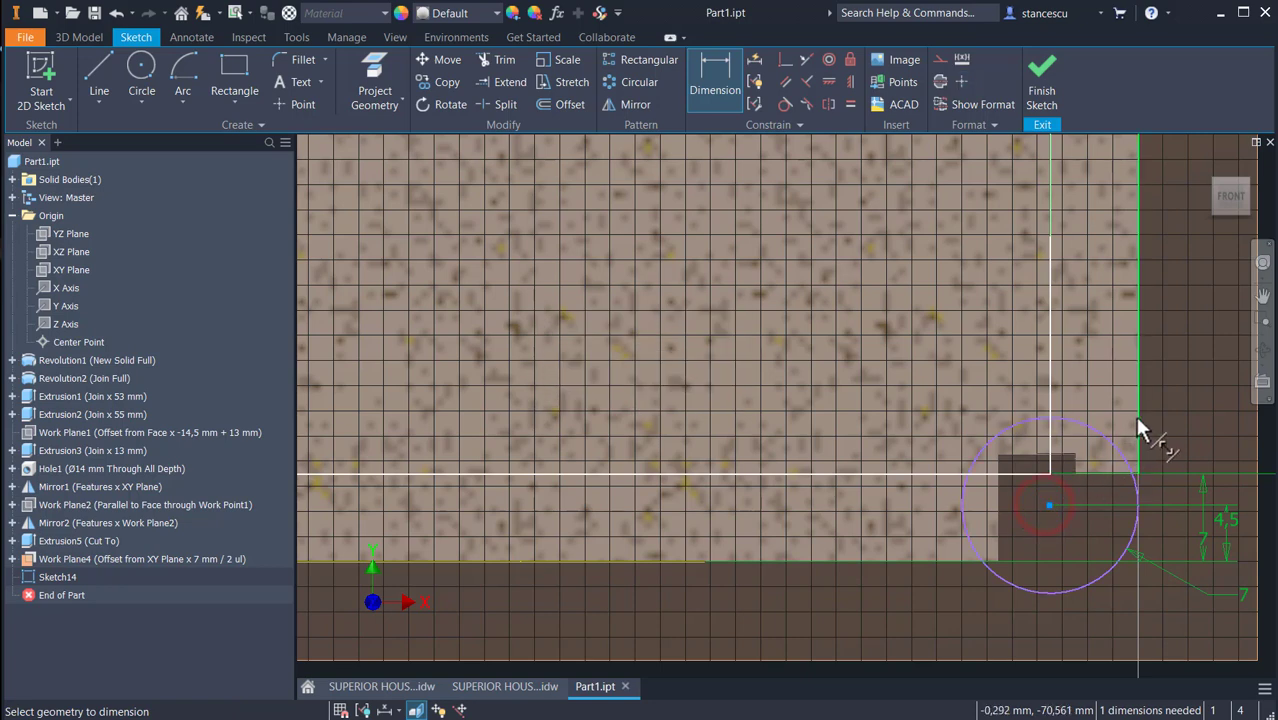
{"action": "left_click", "coordinate": [1136, 414]}
{"action": "left_click", "coordinate": [1085, 622]}
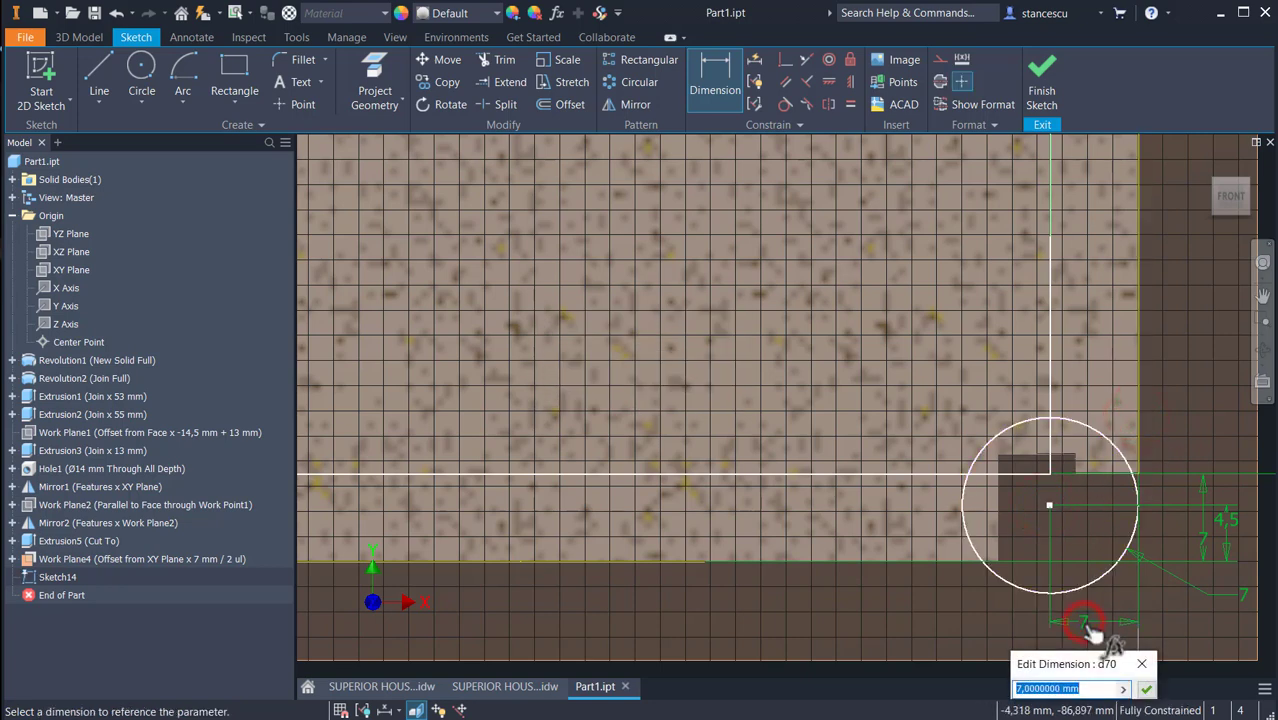
{"action": "type", "text": "8"}
{"action": "key", "text": "Return"}
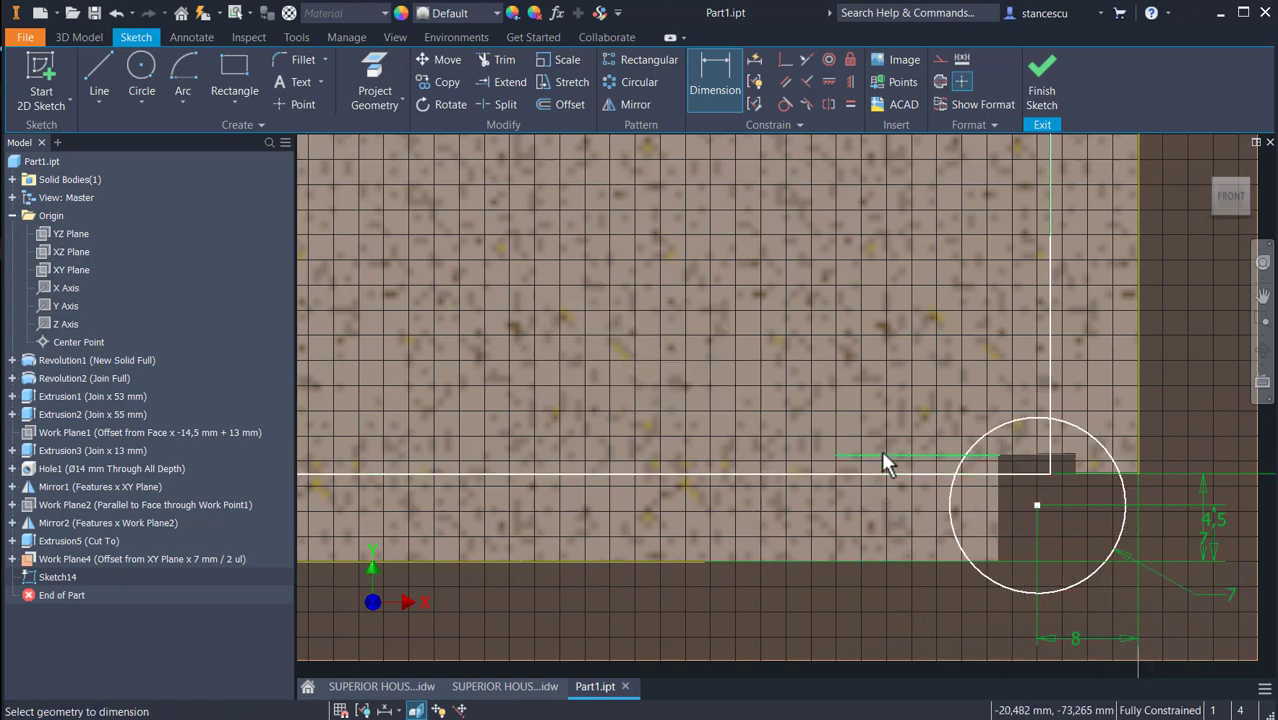
Draw a horizontal line about 1 mm long from the circle's topmost point to the rectangle's outer vertical side
{"action": "scroll", "coordinate": [940, 440], "scroll_direction": "up", "scroll_amount": 3}
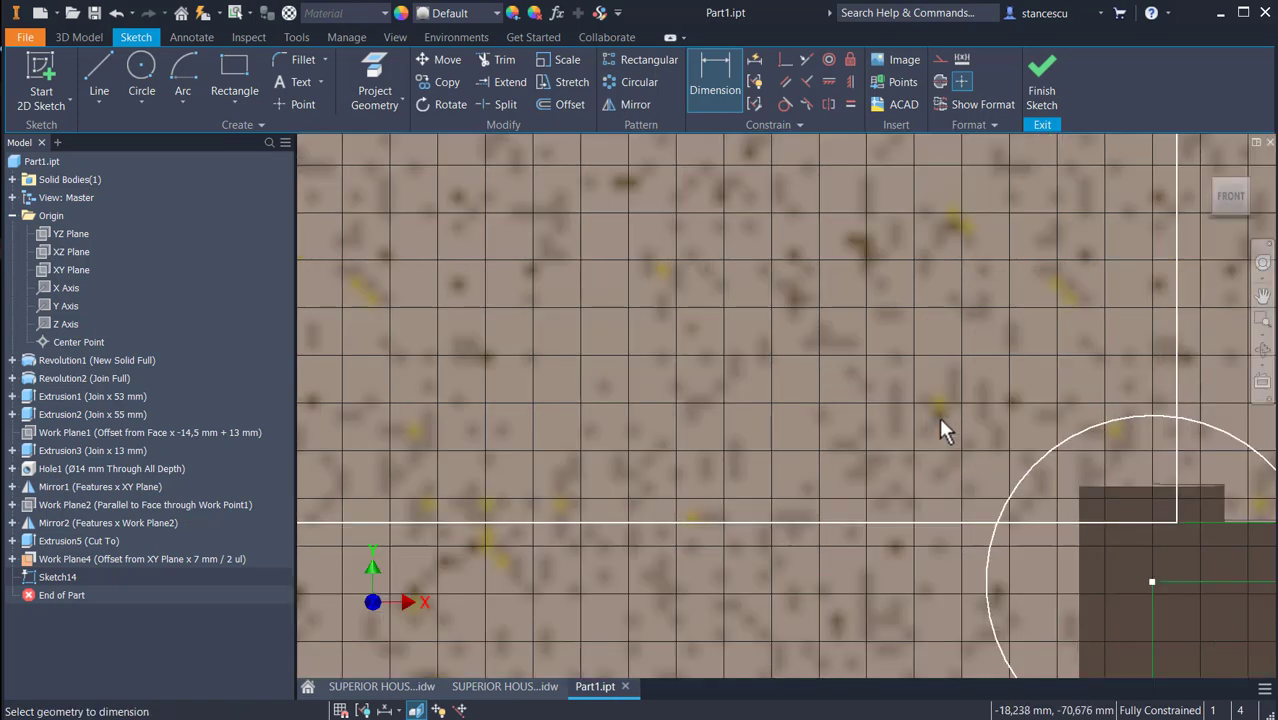
{"action": "left_click", "coordinate": [85, 75]}
{"action": "scroll", "coordinate": [939, 355], "scroll_direction": "up", "scroll_amount": 2}
{"action": "middle_click_drag", "start_coordinate": [1077, 405], "coordinate": [587, 361]}
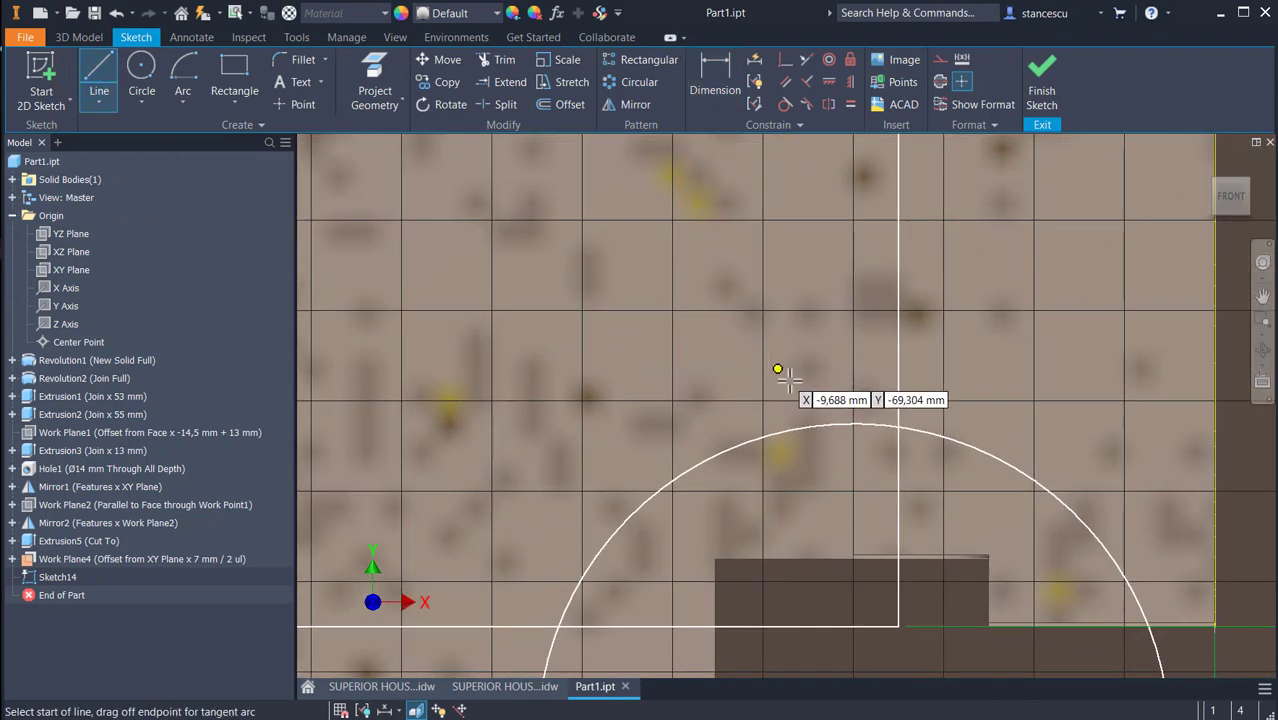
{"action": "left_click", "coordinate": [853, 425]}
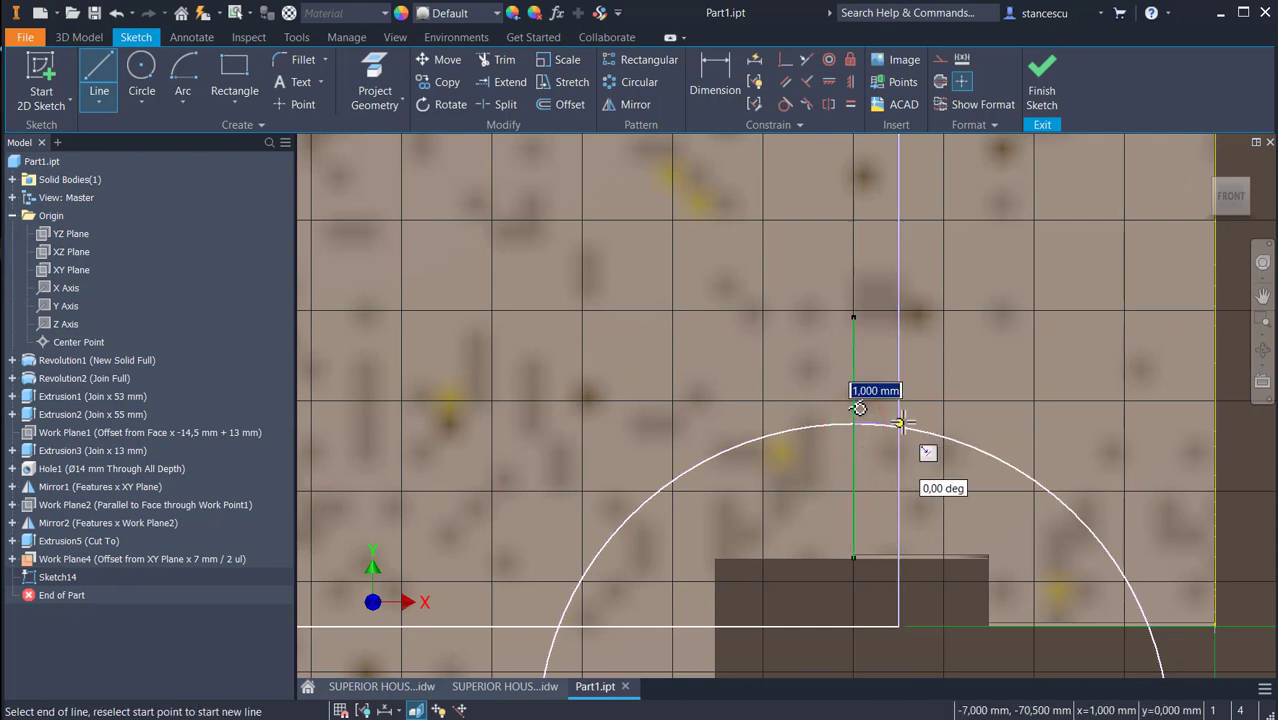
{"action": "double_click", "coordinate": [898, 424]}
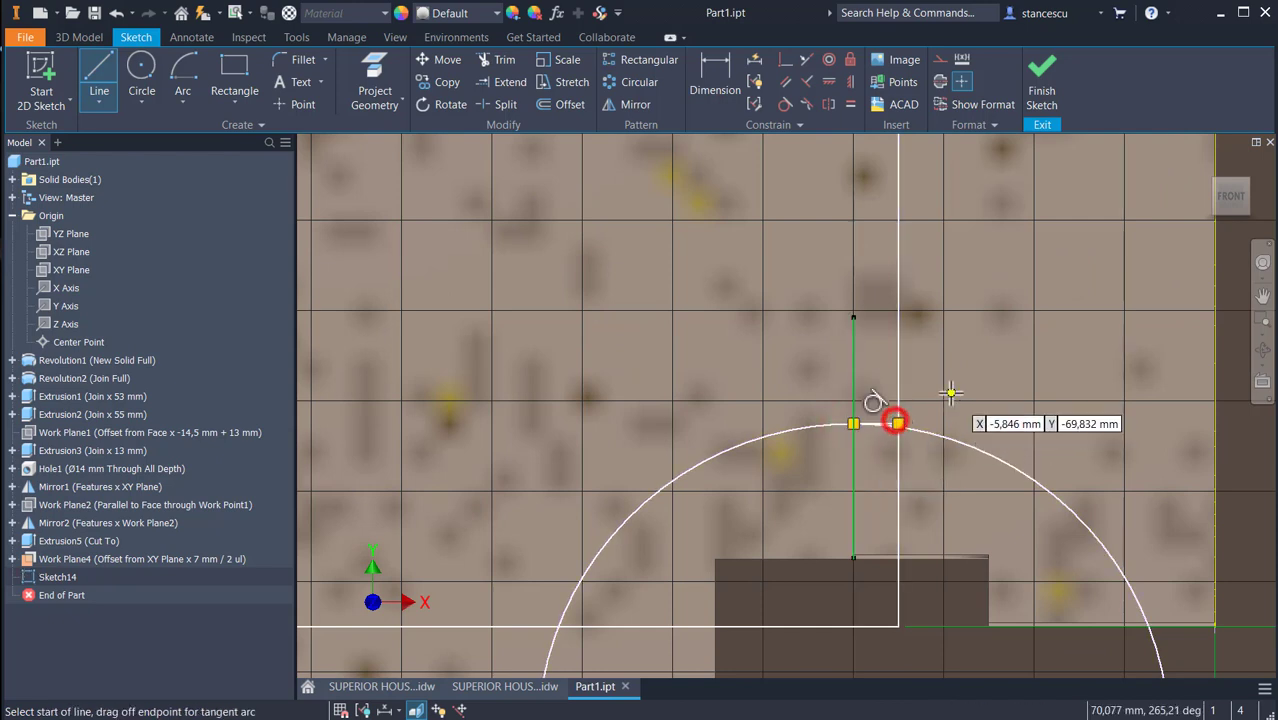
{"action": "key", "text": "Escape"}
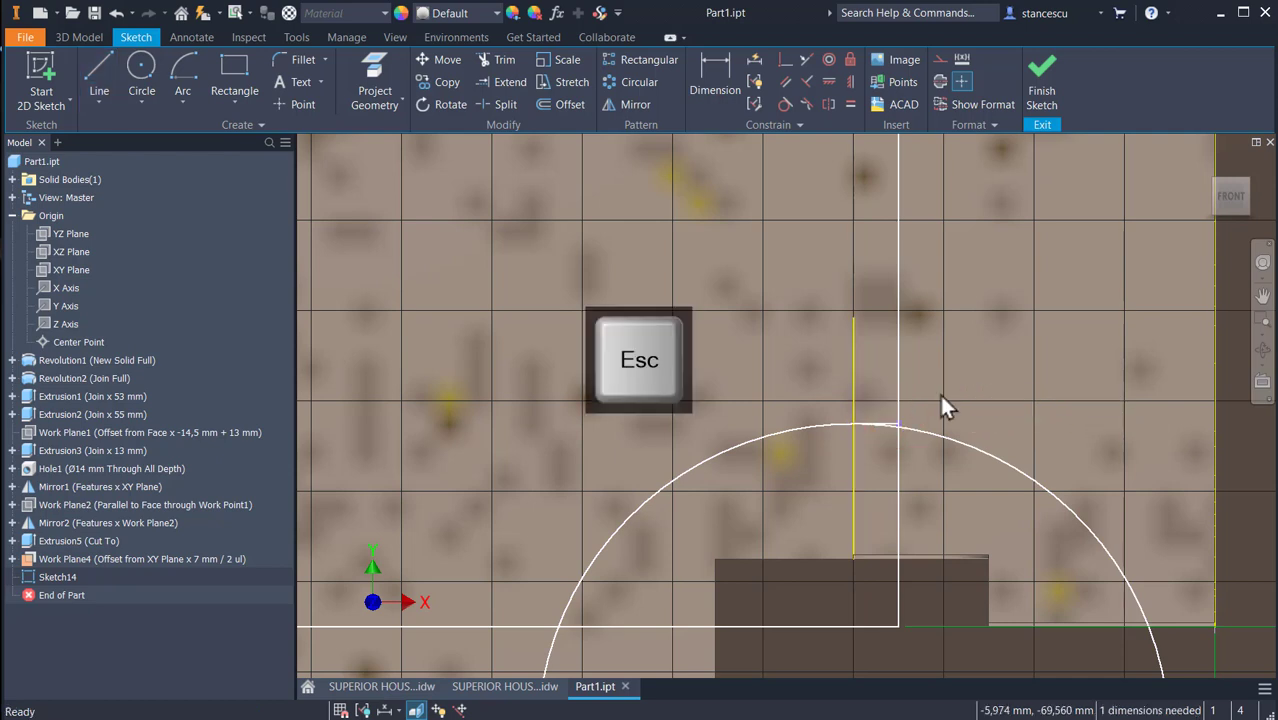
Trim the circle to the arc running from the rectangle's lower side up to the start of the short horizontal line
{"action": "middle_click_drag", "start_coordinate": [979, 380], "coordinate": [1025, 227]}
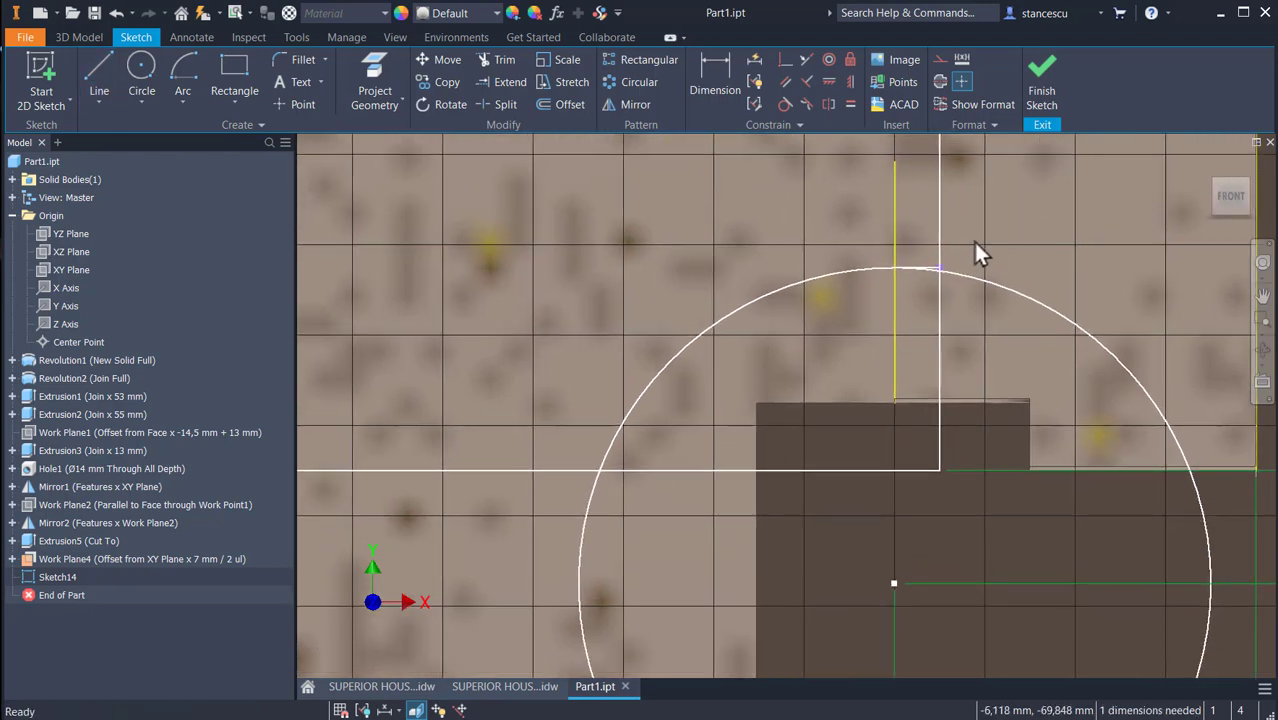
{"action": "left_click", "coordinate": [503, 64]}
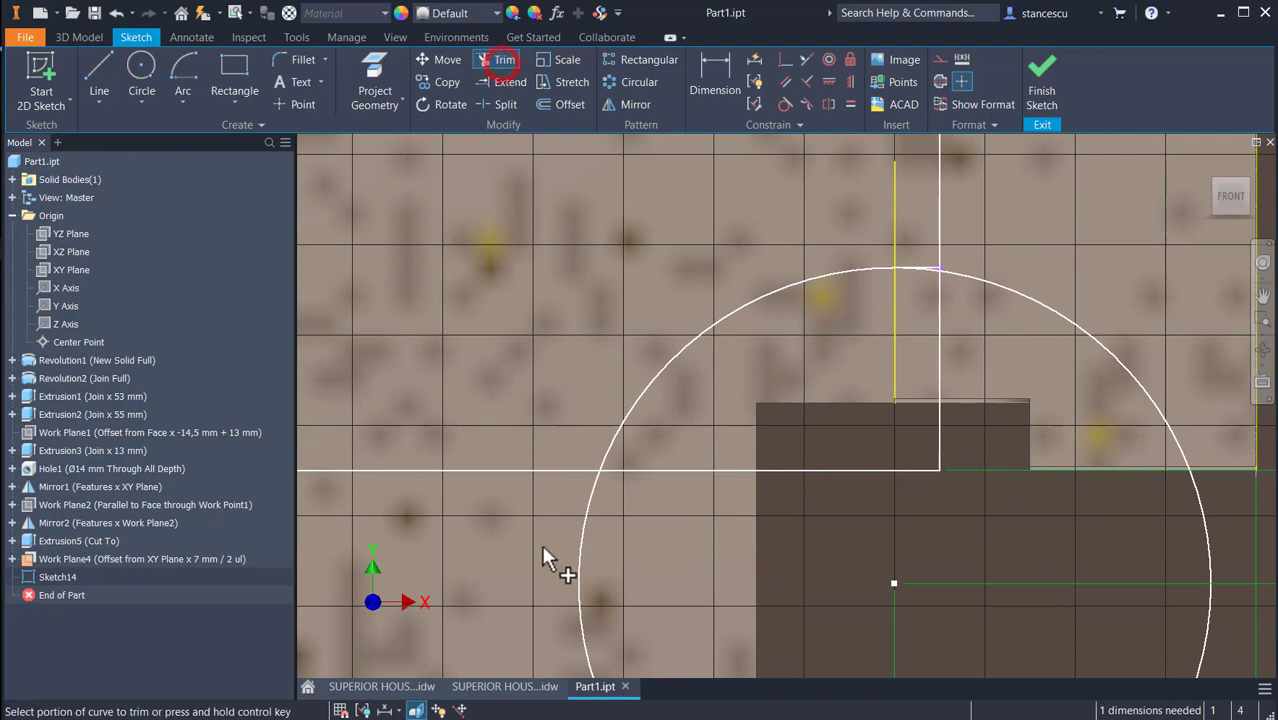
{"action": "left_click", "coordinate": [585, 575]}
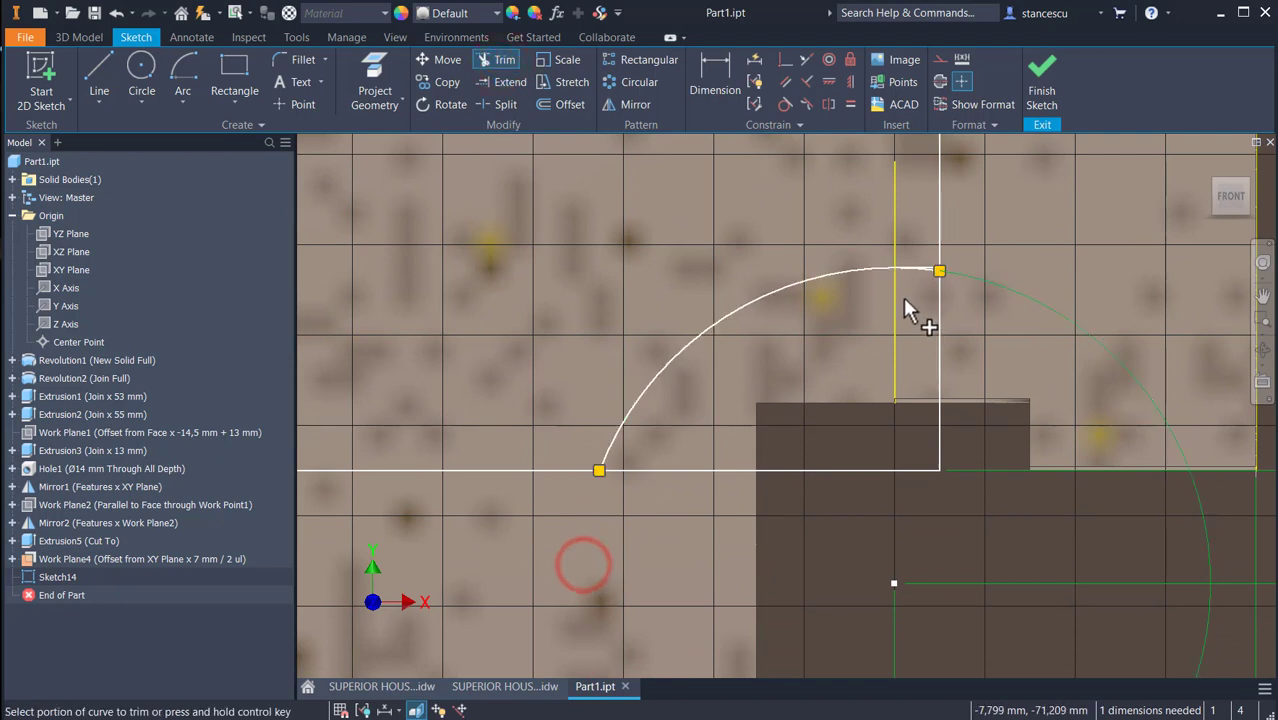
{"action": "scroll", "coordinate": [920, 272], "scroll_direction": "up", "scroll_amount": 5}
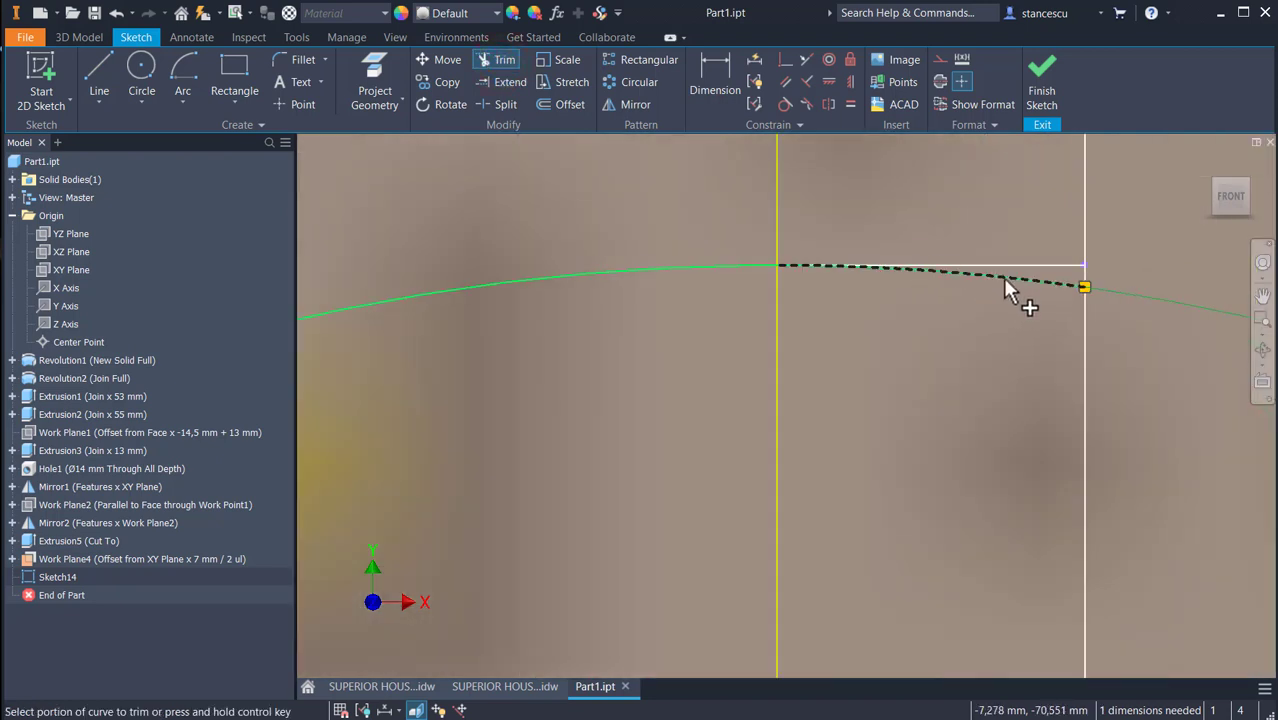
{"action": "left_click", "coordinate": [1012, 280]}
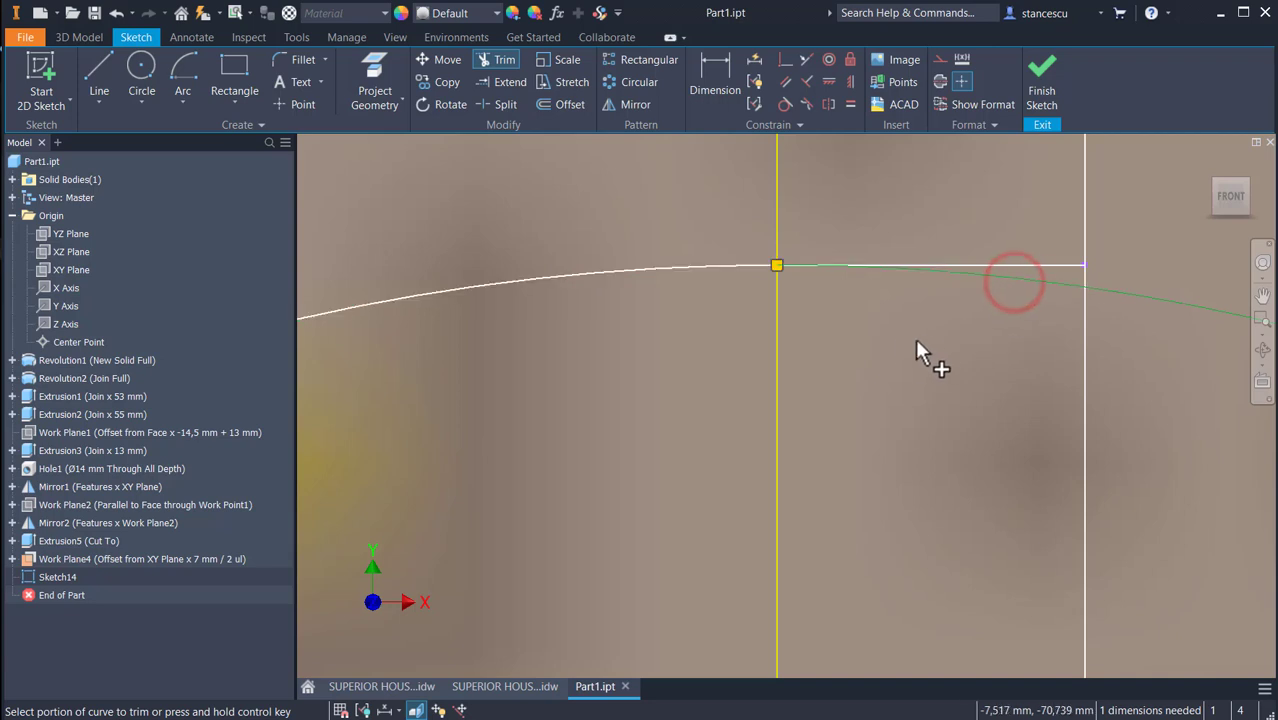
Trim the rectangle's outer and lower sides at the corner enclosed by the arc and short line, and finish the sketch
{"action": "scroll", "coordinate": [888, 378], "scroll_direction": "down", "scroll_amount": 5}
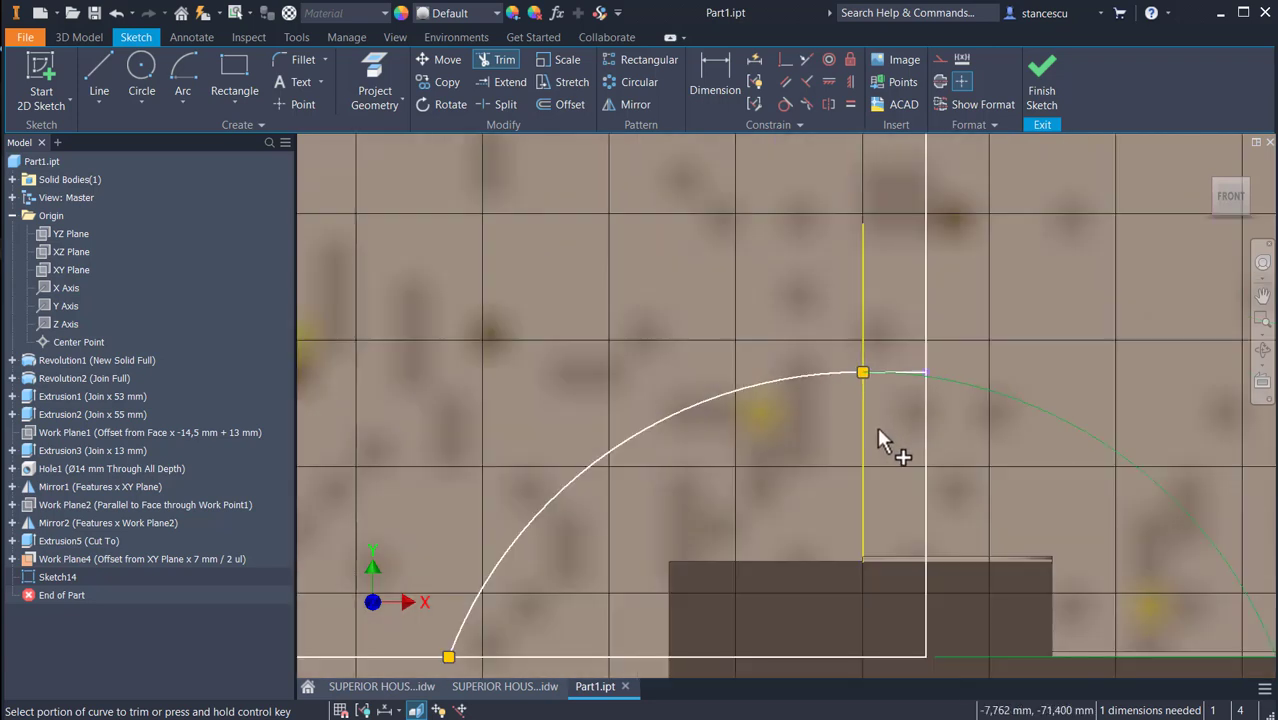
{"action": "middle_click_drag", "start_coordinate": [877, 426], "coordinate": [978, 360]}
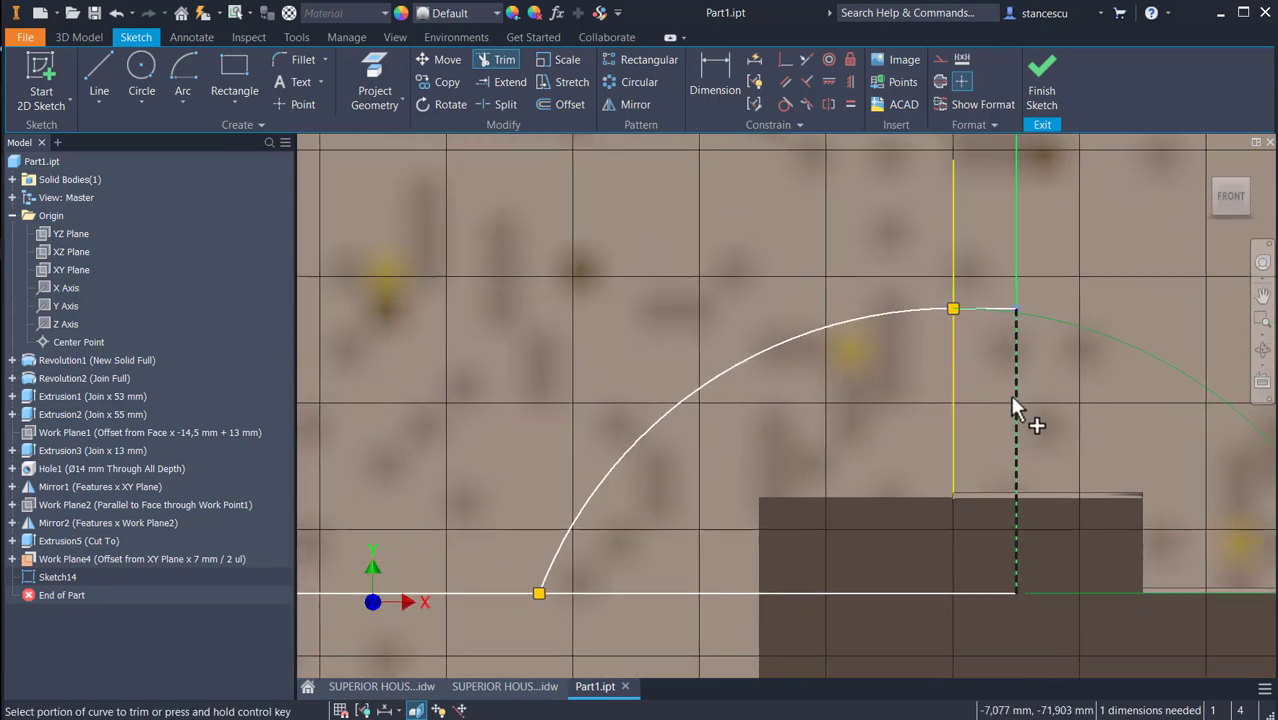
{"action": "left_click", "coordinate": [1011, 397]}
{"action": "left_click", "coordinate": [812, 586]}
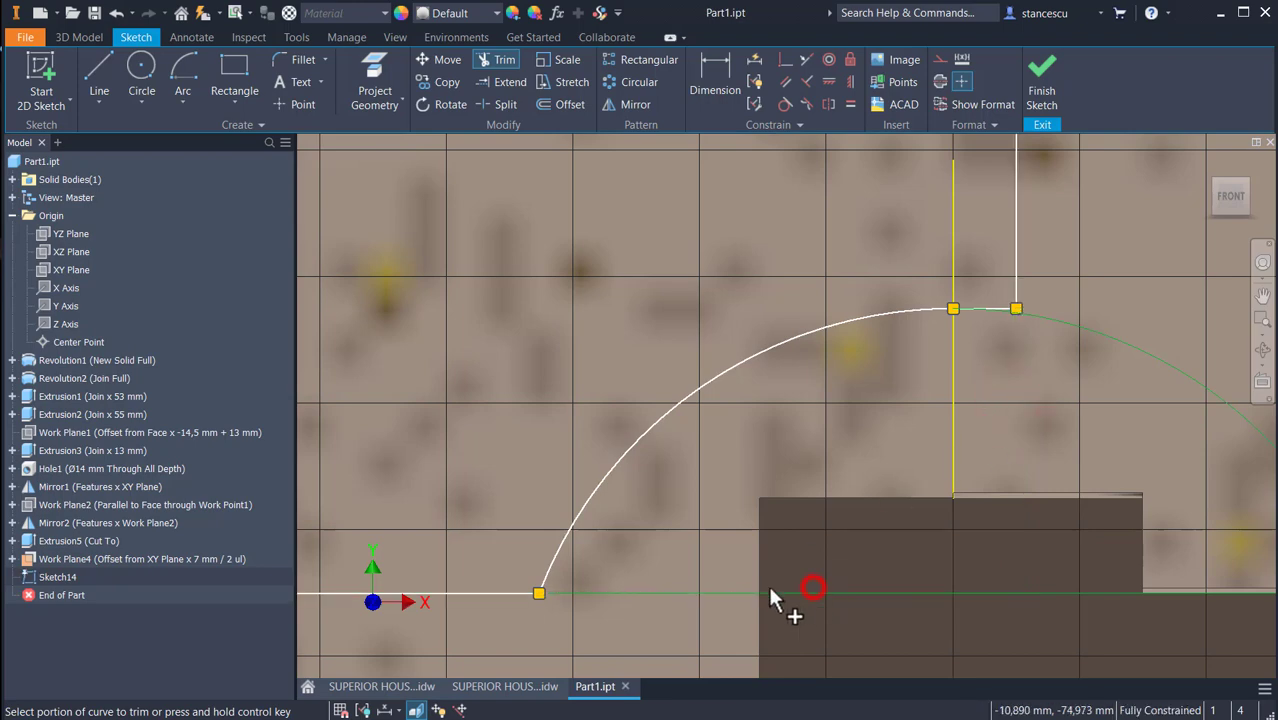
{"action": "scroll", "coordinate": [756, 472], "scroll_direction": "down", "scroll_amount": 5}
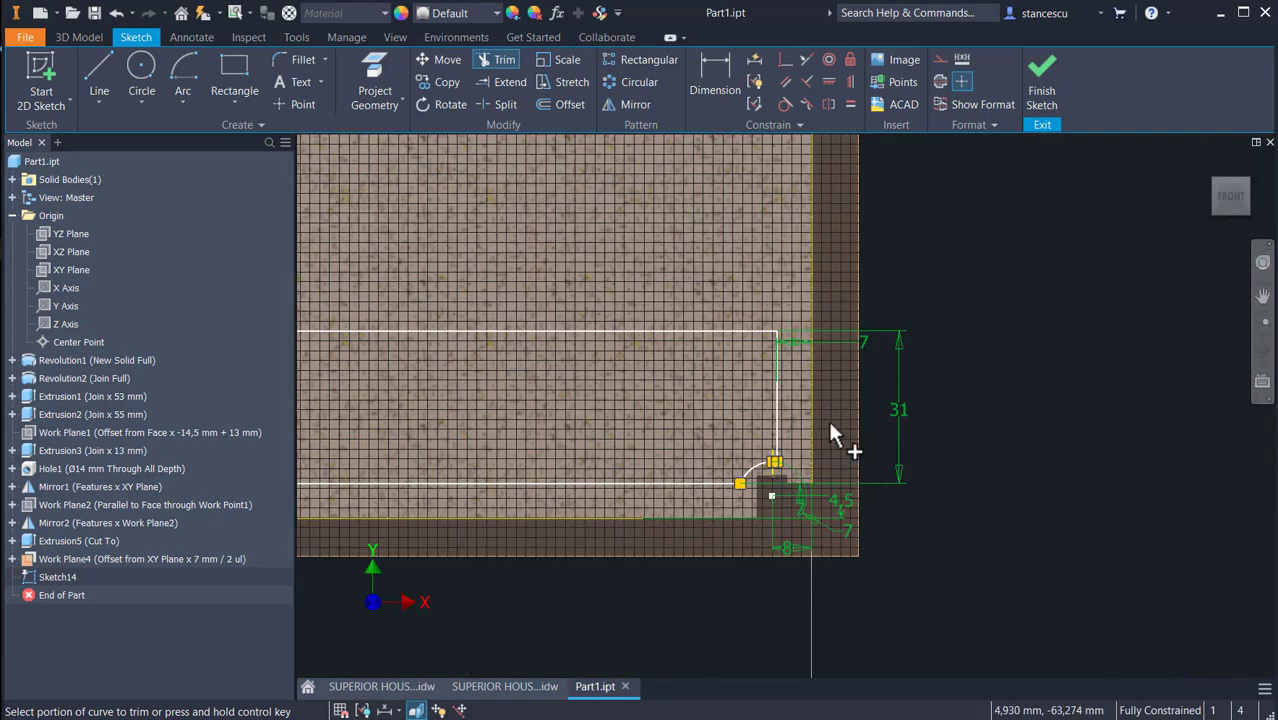
{"action": "mouse_move", "coordinate": [836, 434]}
{"action": "middle_mouse_down"}
{"action": "mouse_move", "coordinate": [924, 414]}
{"action": "mouse_move", "coordinate": [1191, 398]}
{"action": "middle_mouse_up"}
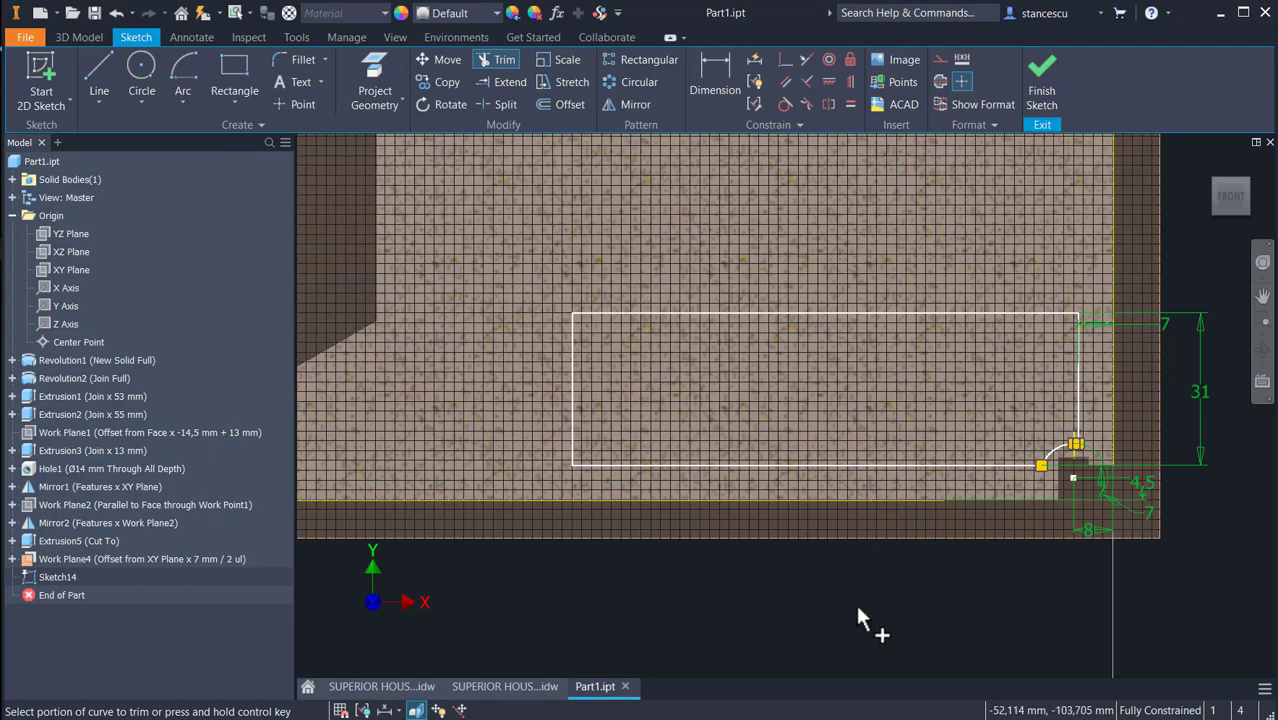
{"action": "left_click", "coordinate": [1041, 88]}
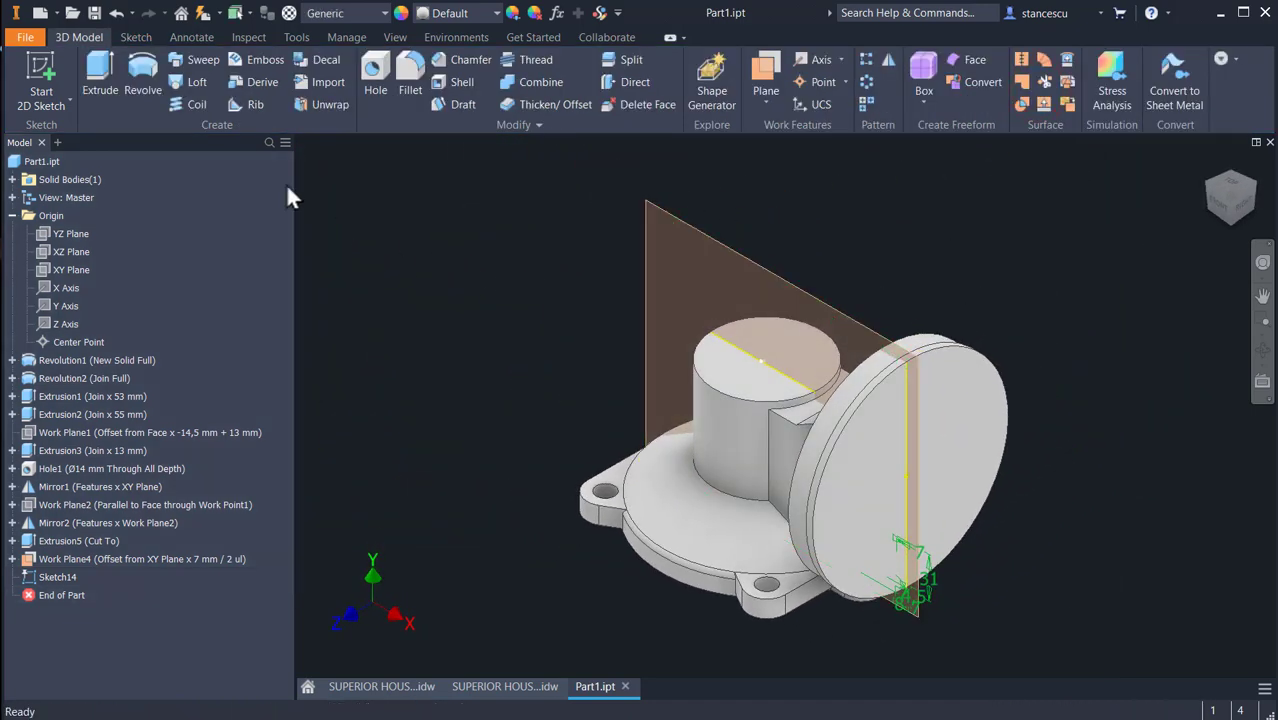
Extrude the lower cavity profile from its sketch plane by a distance of (55-6*2-7)/2 mm
{"action": "left_click", "coordinate": [100, 80]}
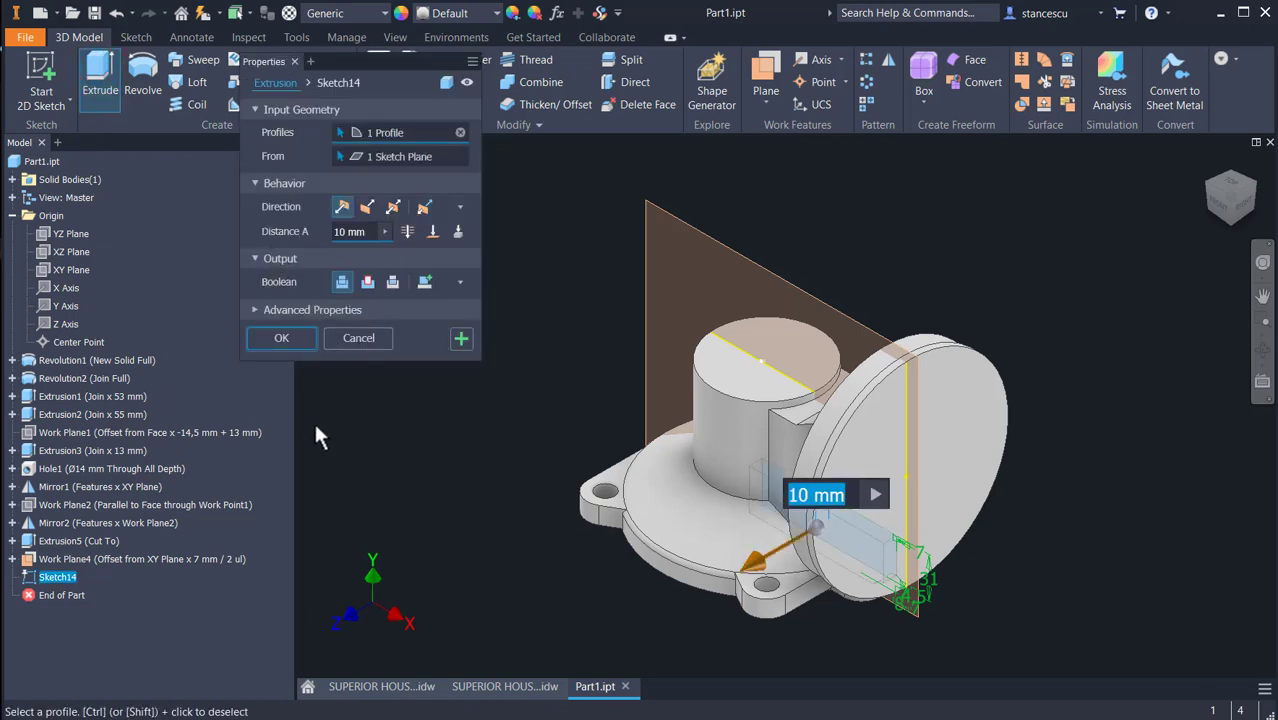
{"action": "type", "text": "("}
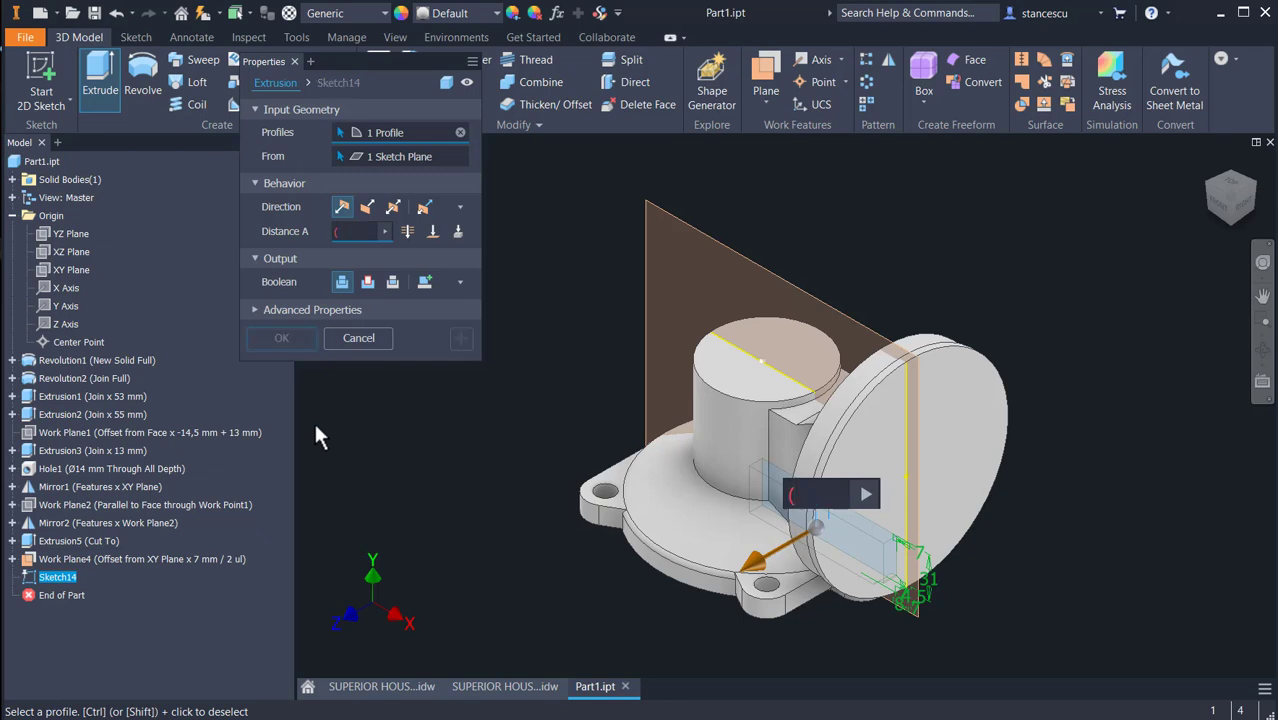
{"action": "type", "text": "55-6*"}
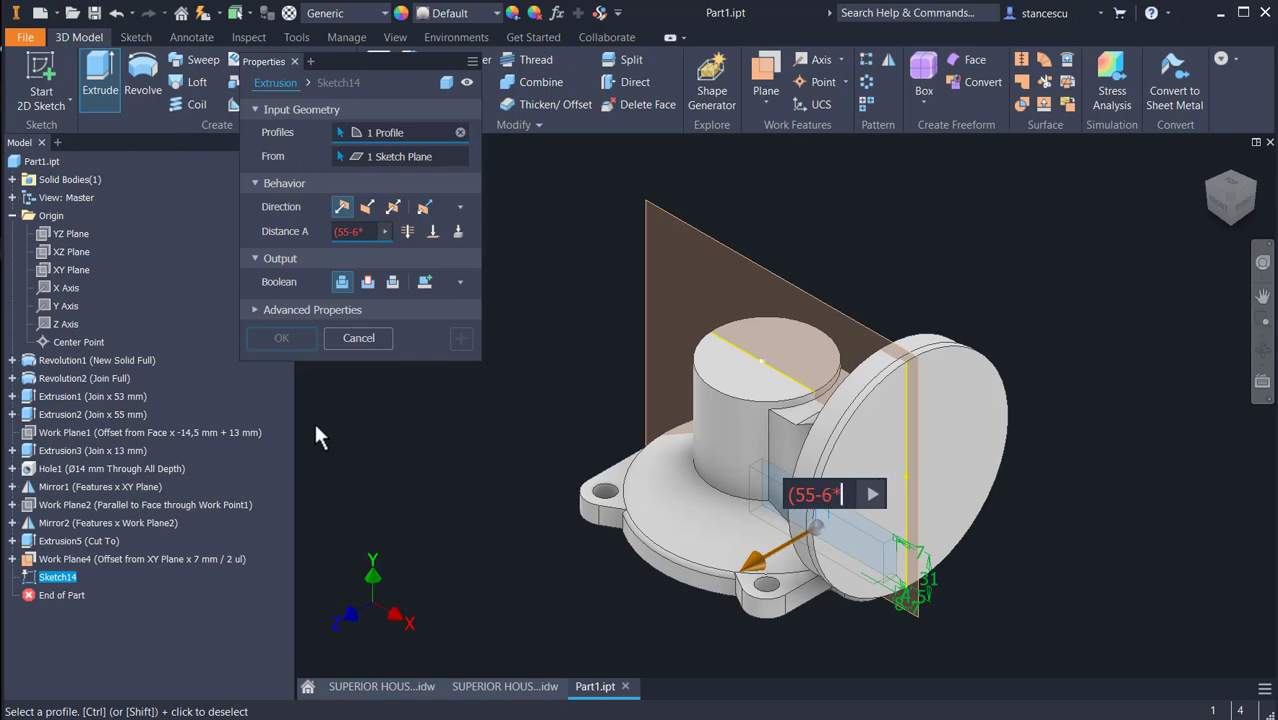
{"action": "type", "text": "2"}
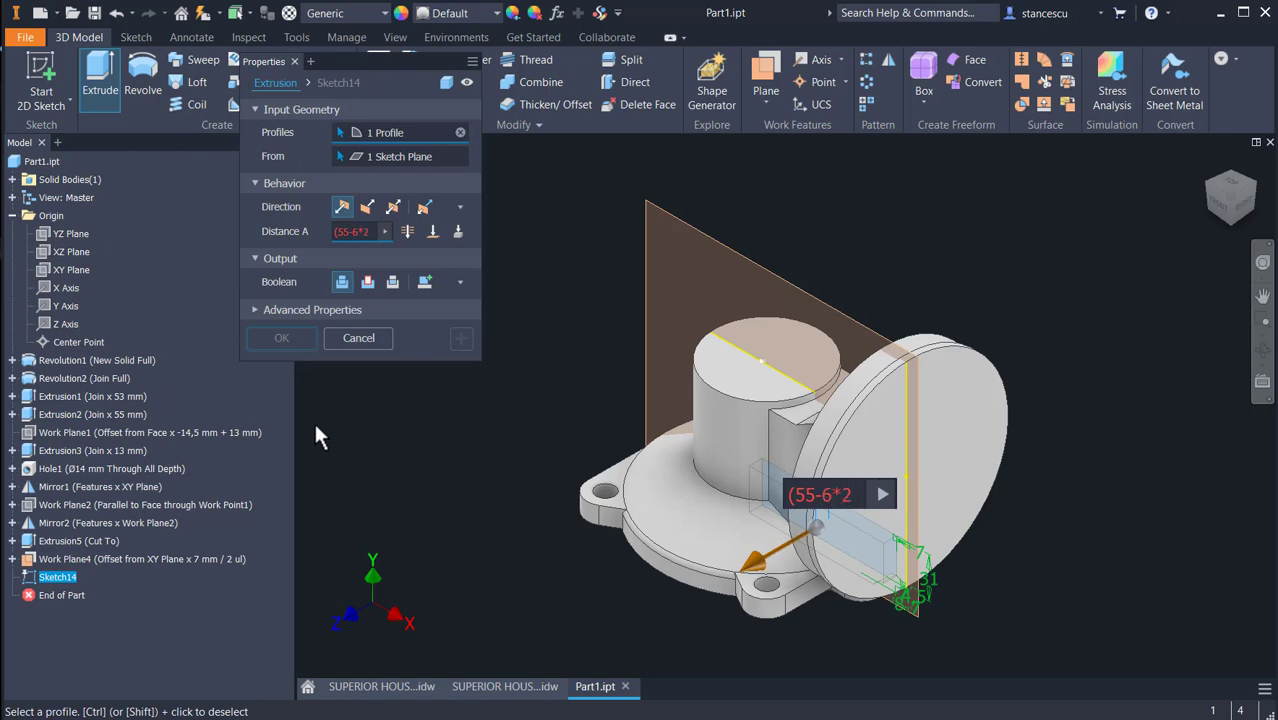
{"action": "type", "text": "-7"}
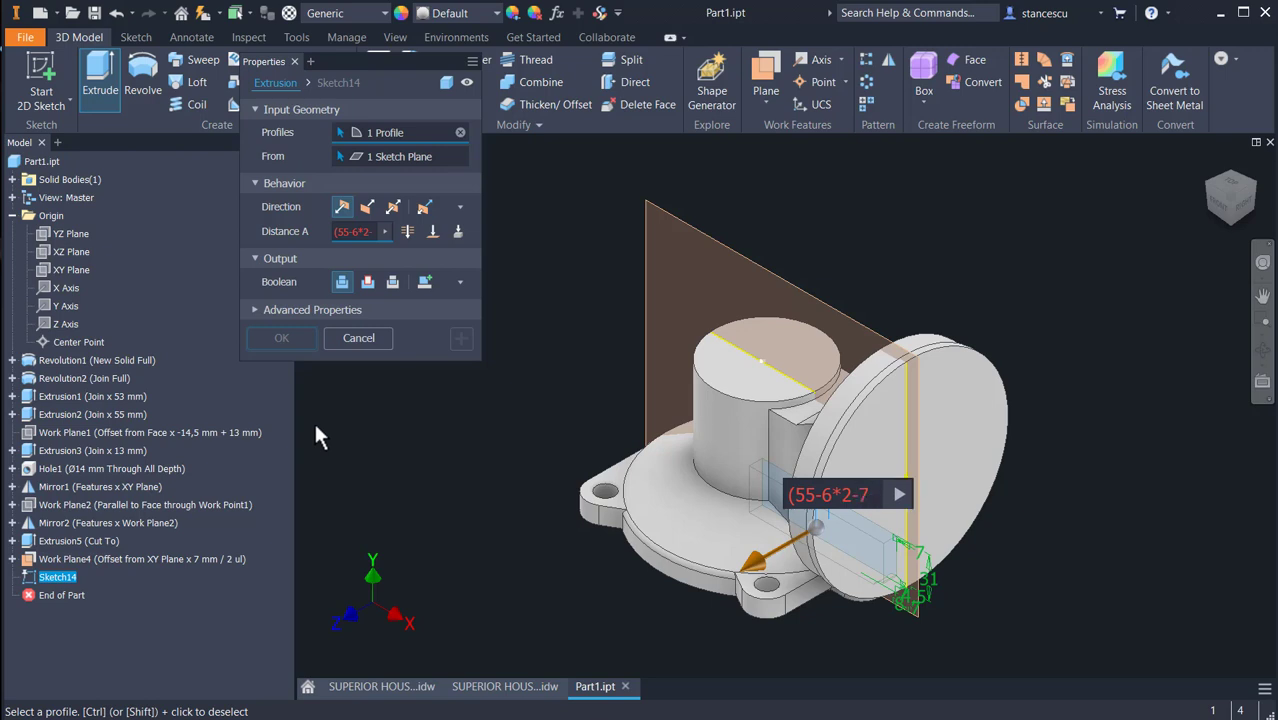
{"action": "type", "text": ")/"}
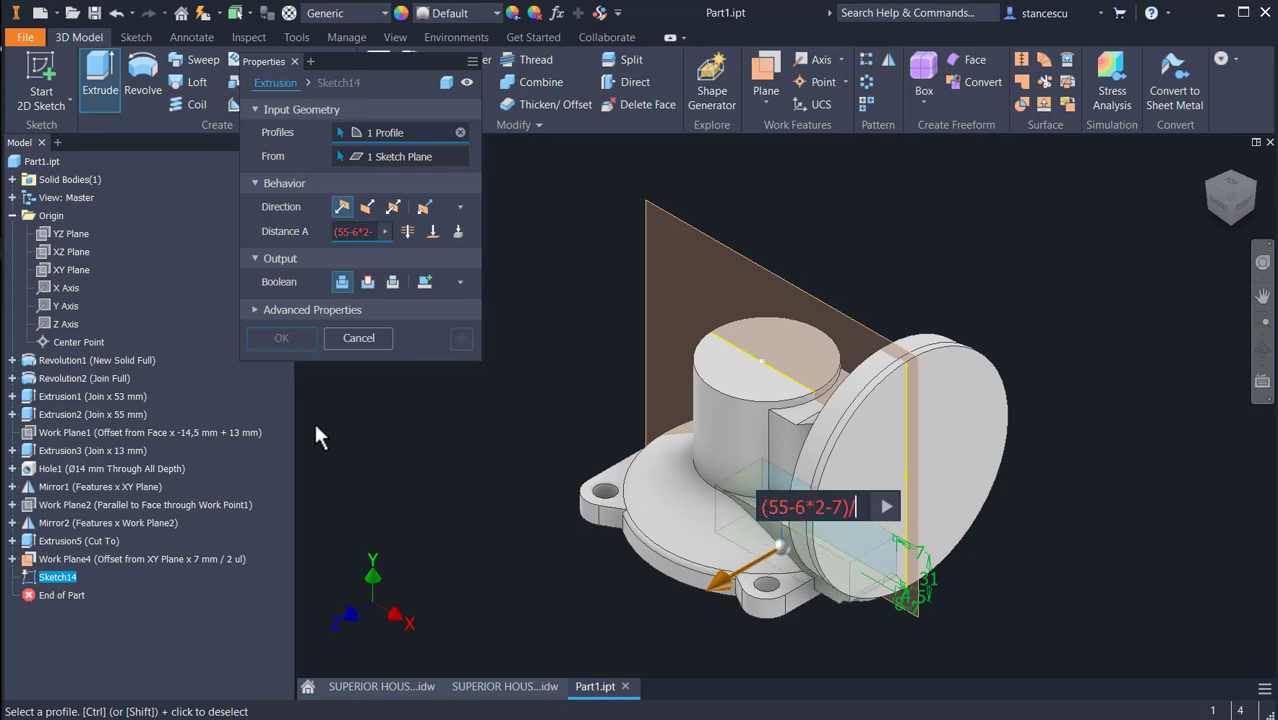
{"action": "type", "text": "2"}
{"action": "key", "text": "Return"}
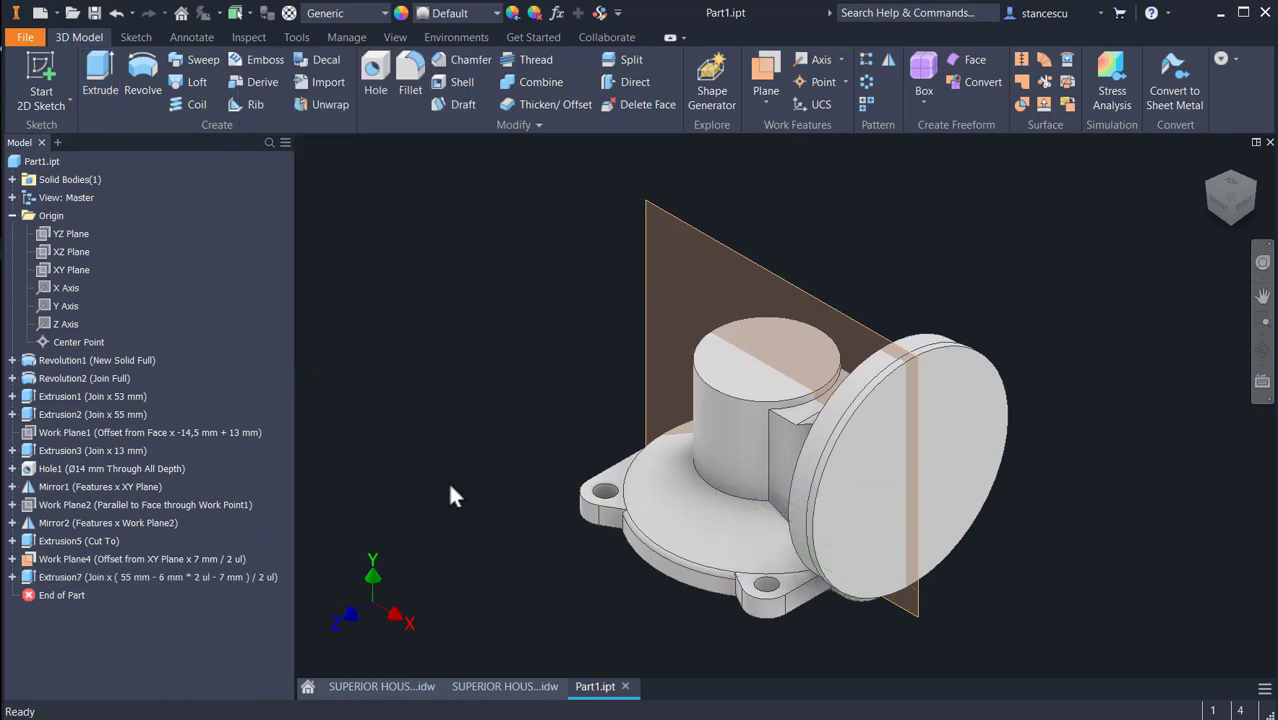
Change the cavity extrusion from a join to a cut and hide the offset work plane
{"action": "double_click", "coordinate": [28, 578]}
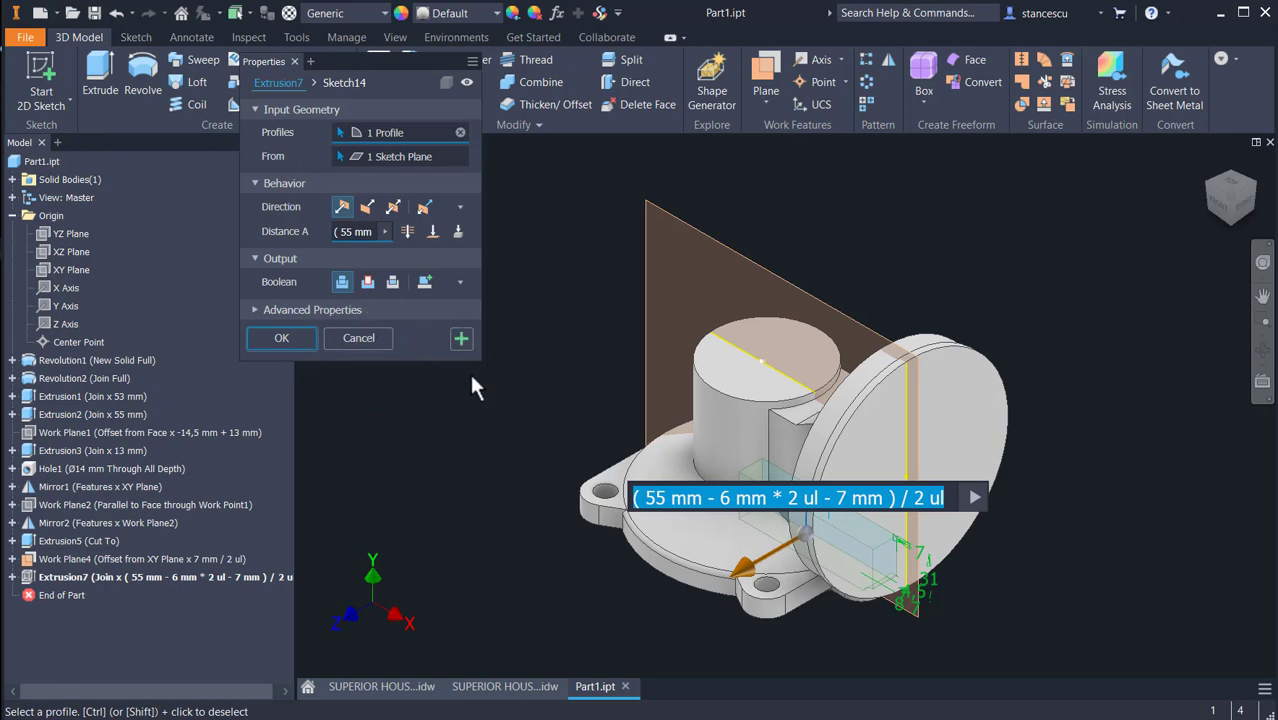
{"action": "left_click", "coordinate": [368, 281]}
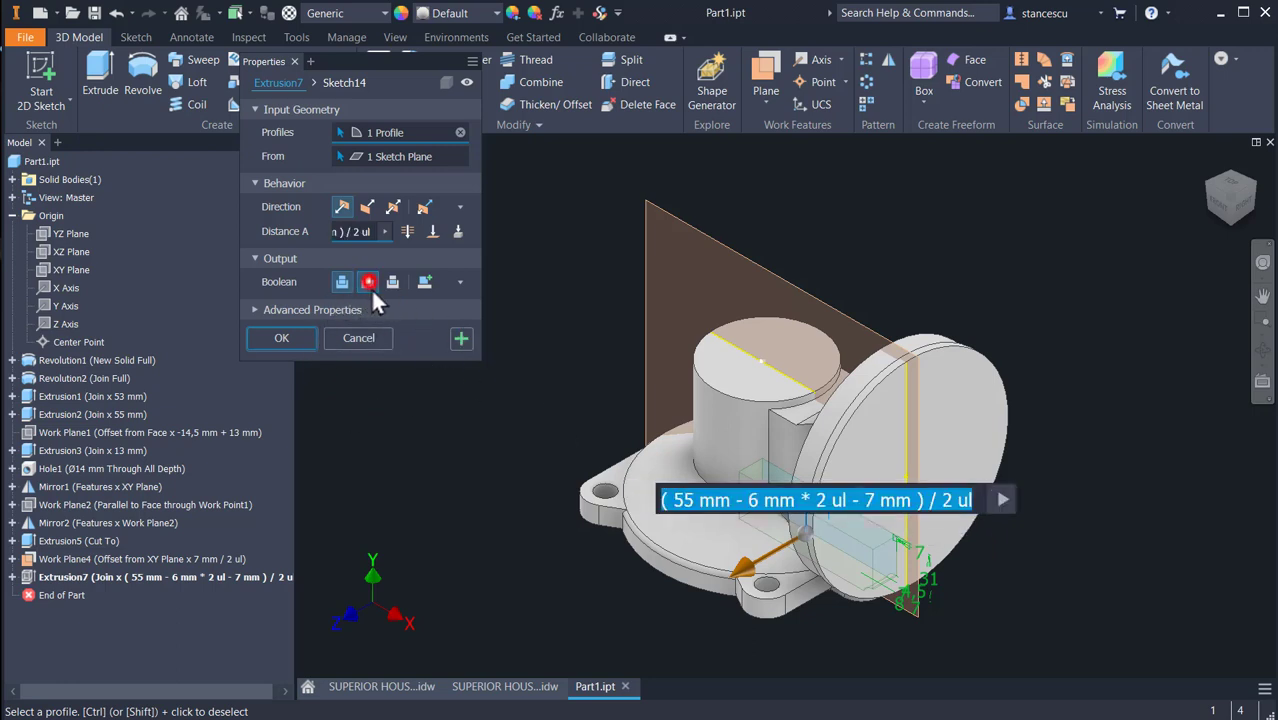
{"action": "left_click", "coordinate": [283, 338]}
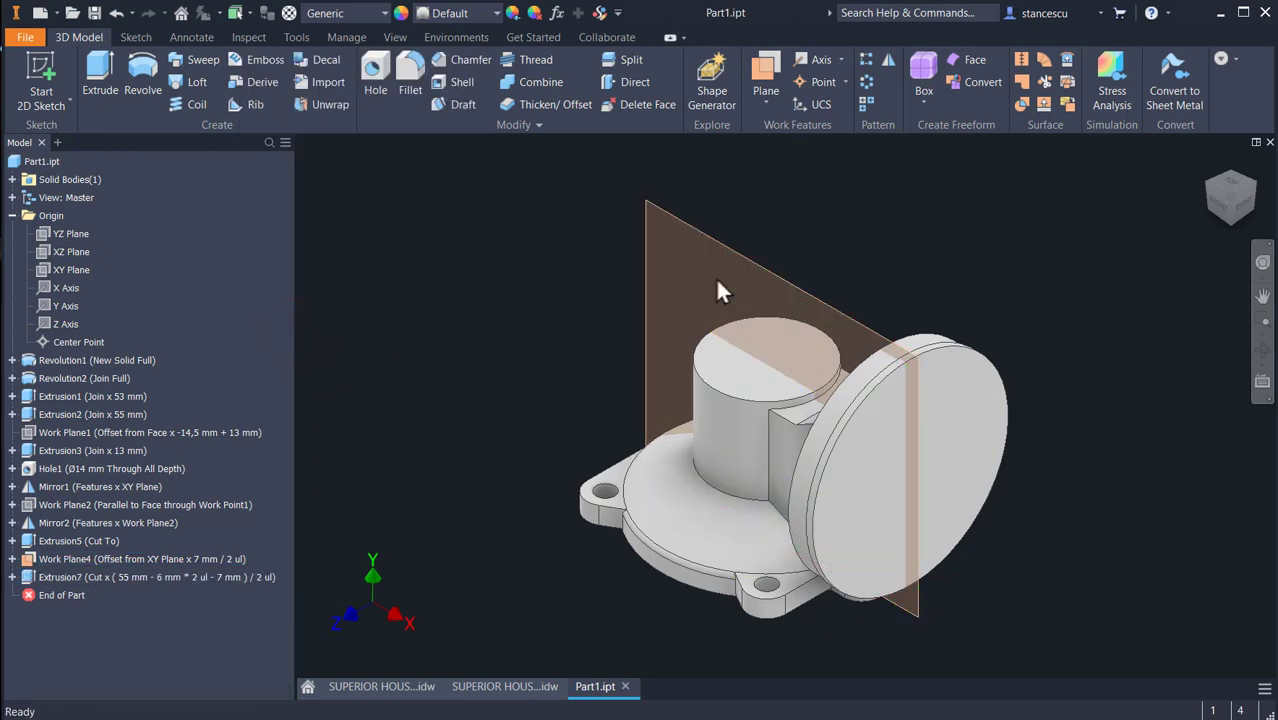
{"action": "right_click", "coordinate": [742, 253]}
{"action": "left_click", "coordinate": [778, 277]}
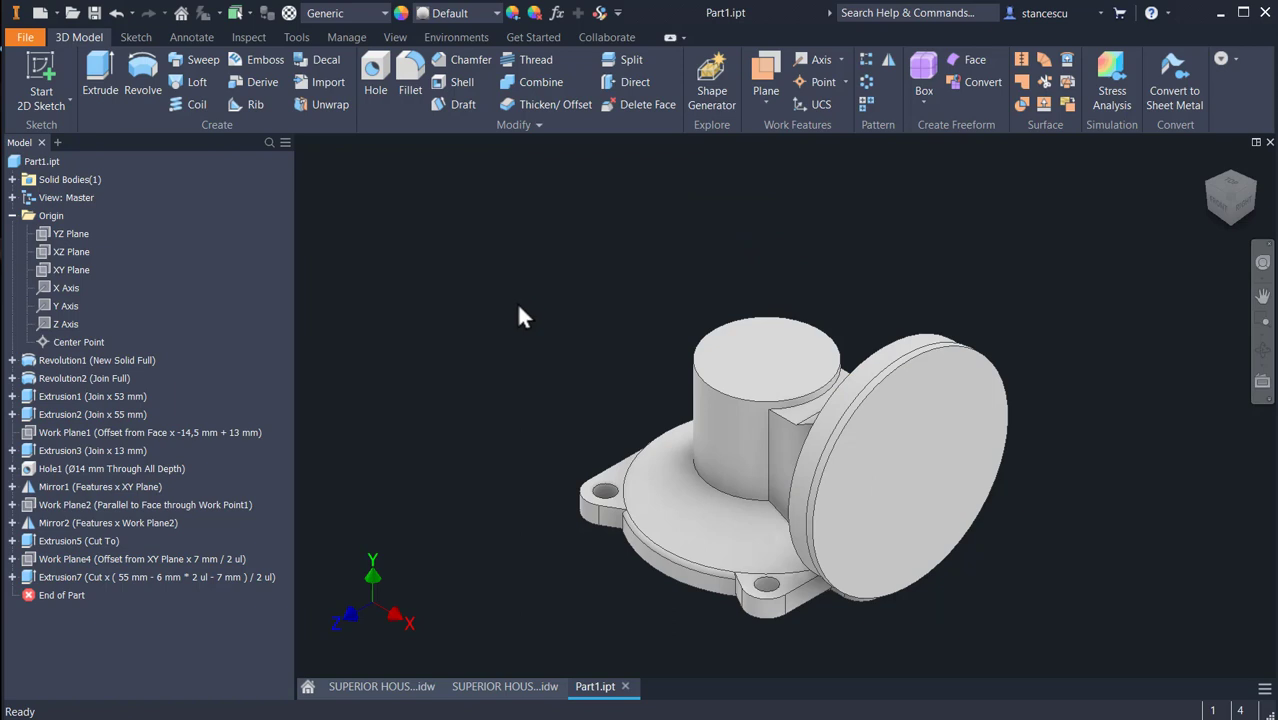
Inspect the interior with a half section parallel to the vertical cylinder's top face, shifting the cutting depth, and discard the section
{"action": "left_click", "coordinate": [395, 37]}
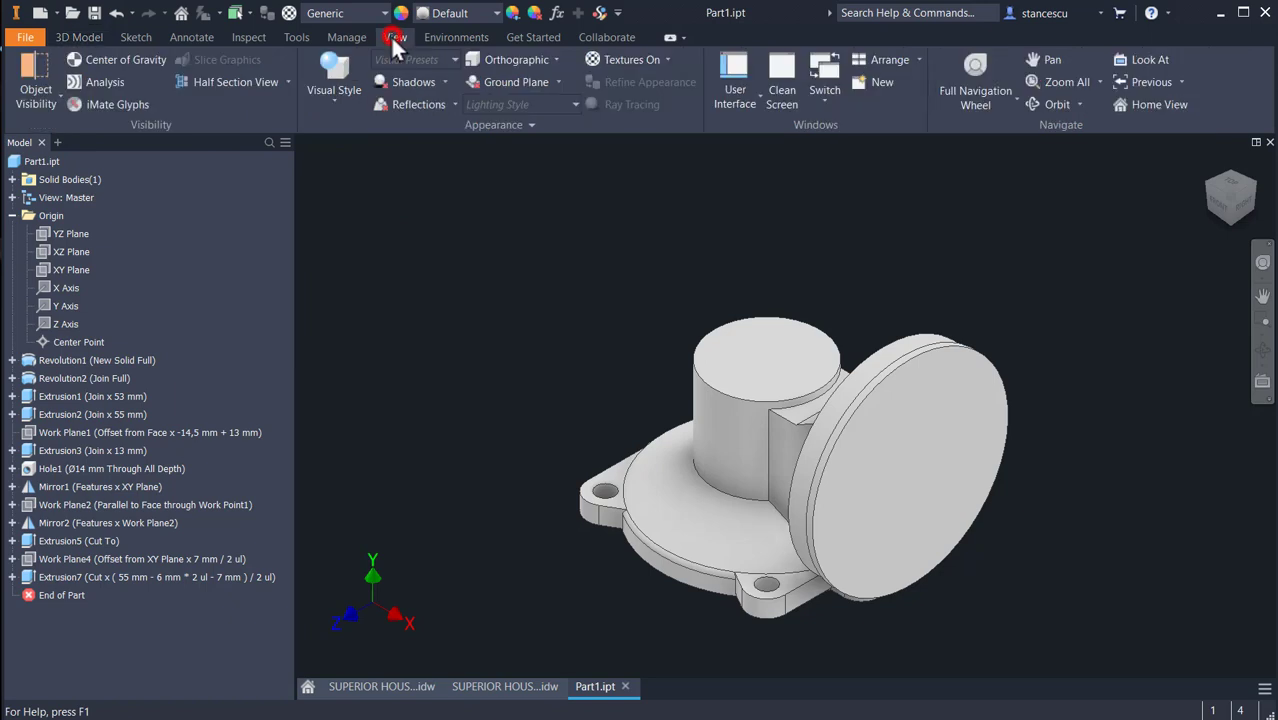
{"action": "left_click", "coordinate": [215, 80]}
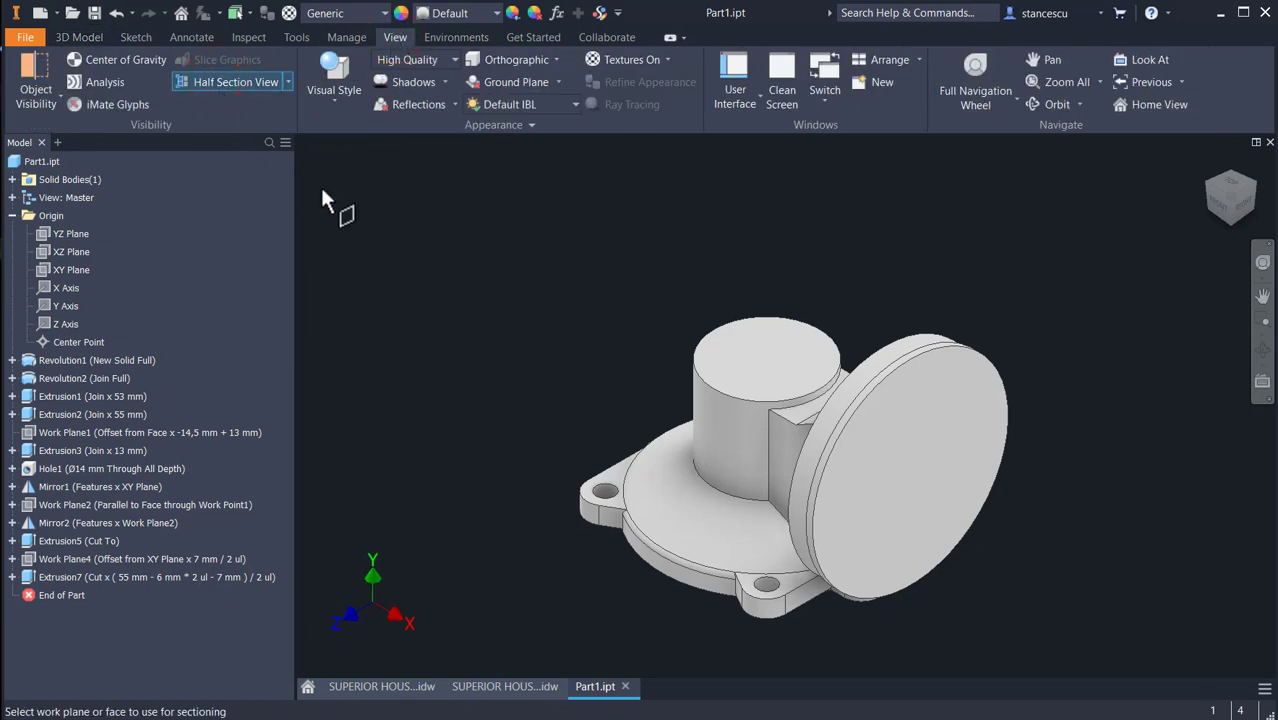
{"action": "left_click", "coordinate": [751, 350]}
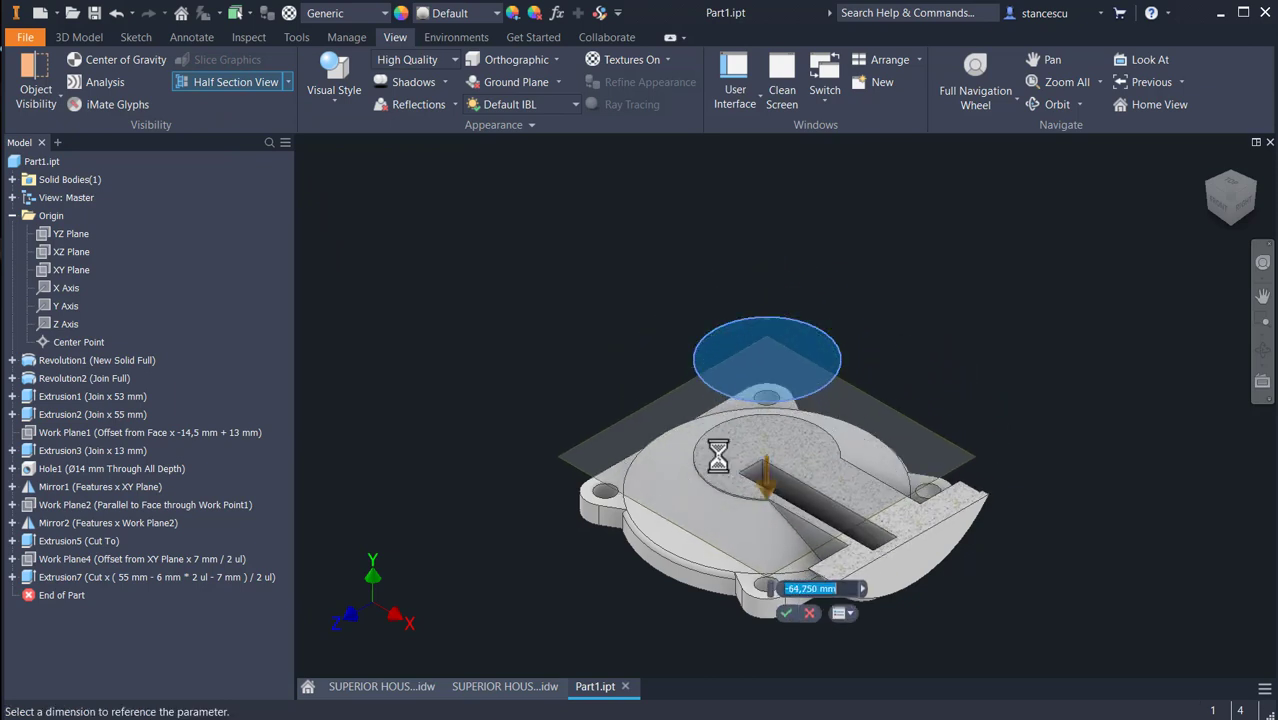
{"action": "left_click_drag", "start_coordinate": [718, 456], "coordinate": [711, 481]}
{"action": "left_click_drag", "start_coordinate": [710, 449], "coordinate": [708, 368]}
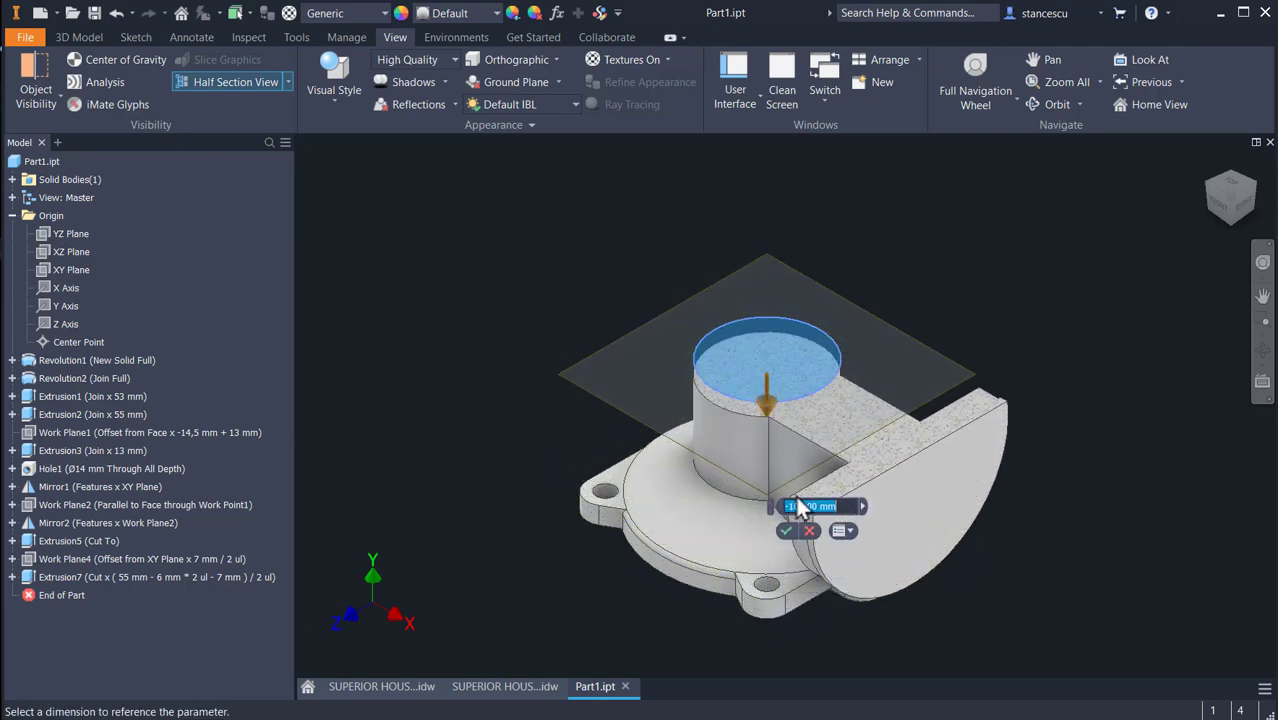
{"action": "left_click", "coordinate": [809, 530]}
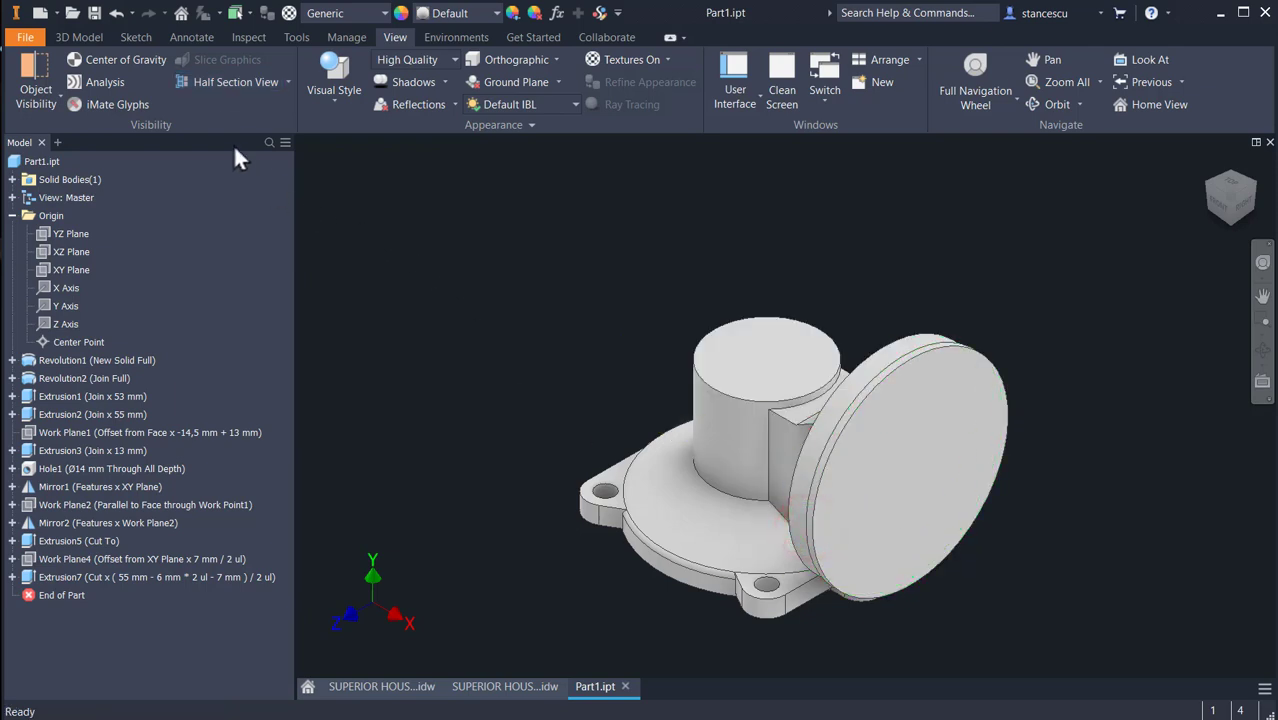
Examine the cut cavity with a half section on the XY Plane, offset to 16.75 mm, and discard the section
{"action": "left_click", "coordinate": [228, 82]}
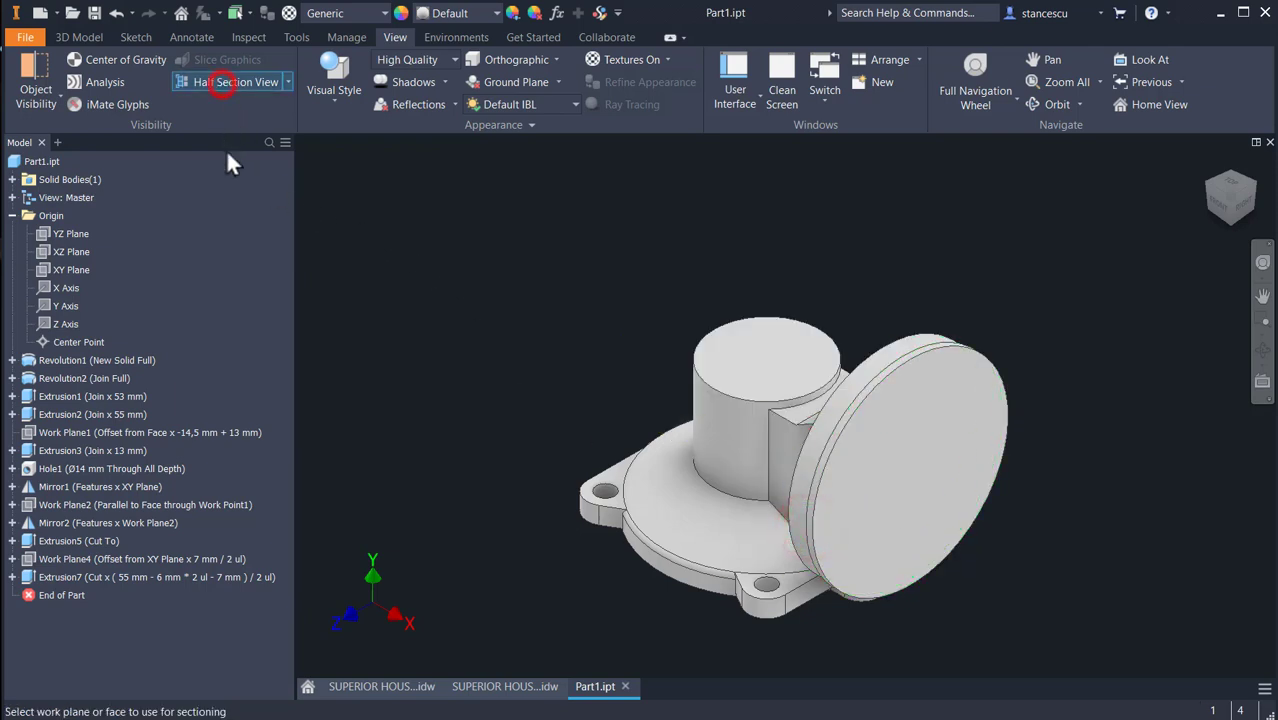
{"action": "left_click", "coordinate": [64, 270]}
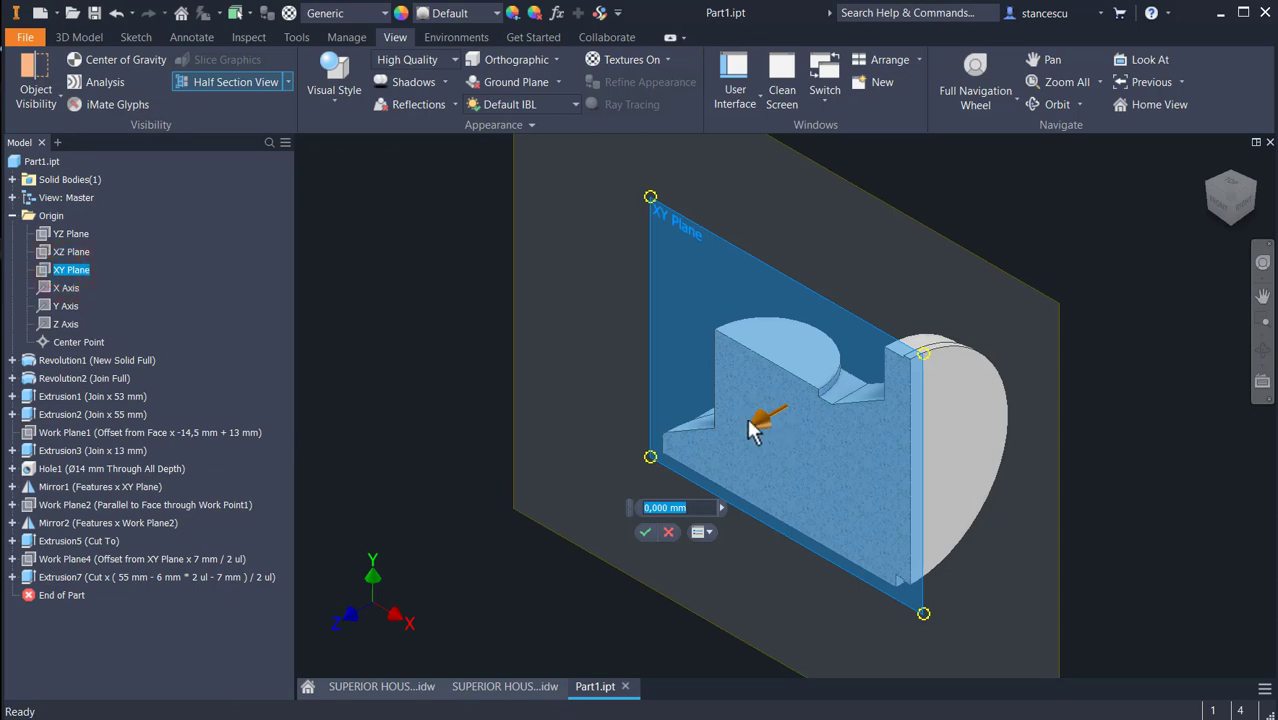
{"action": "scroll", "coordinate": [755, 426], "scroll_direction": "up", "scroll_amount": 2}
{"action": "left_click_drag", "start_coordinate": [796, 406], "coordinate": [776, 429]}
{"action": "middle_click_drag", "start_coordinate": [776, 430], "coordinate": [740, 352]}
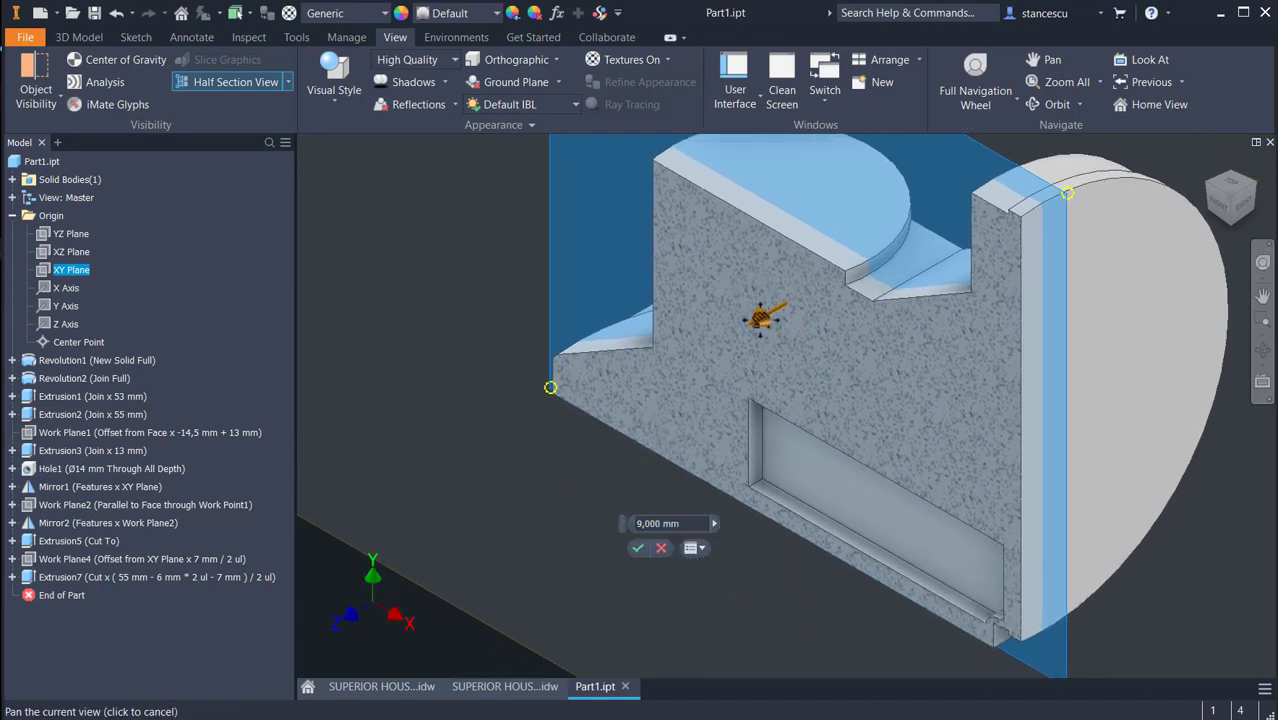
{"action": "mouse_move", "coordinate": [763, 320]}
{"action": "left_mouse_down"}
{"action": "mouse_move", "coordinate": [728, 345]}
{"action": "mouse_move", "coordinate": [828, 292]}
{"action": "mouse_move", "coordinate": [742, 329]}
{"action": "left_mouse_up"}
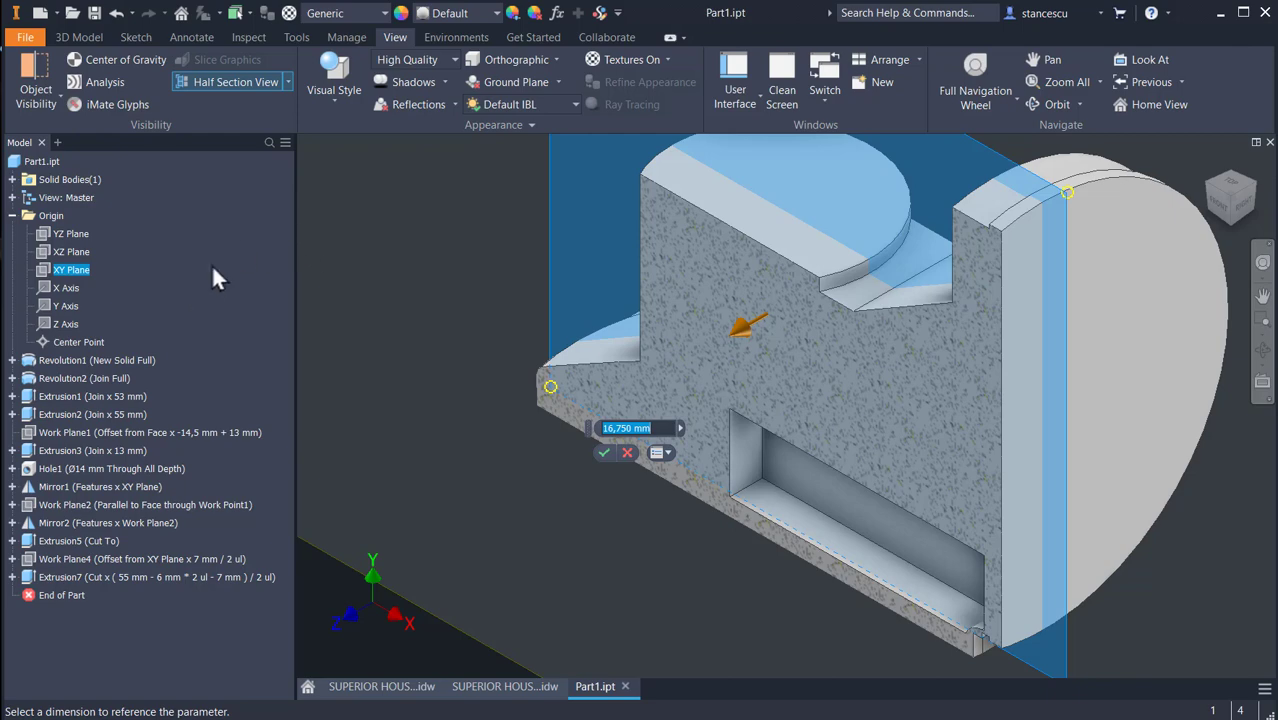
{"action": "left_click", "coordinate": [627, 452]}
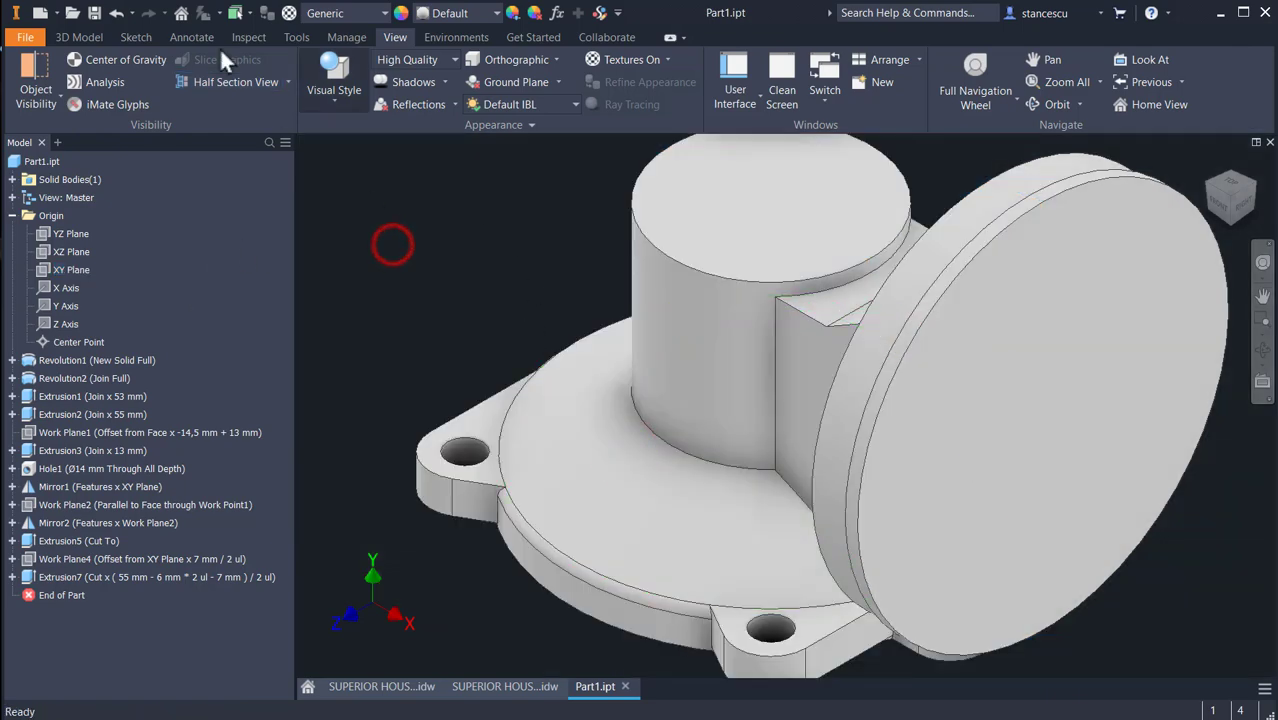
Mirror the cavity cut extrusion about the XY Plane
{"action": "left_click", "coordinate": [72, 38]}
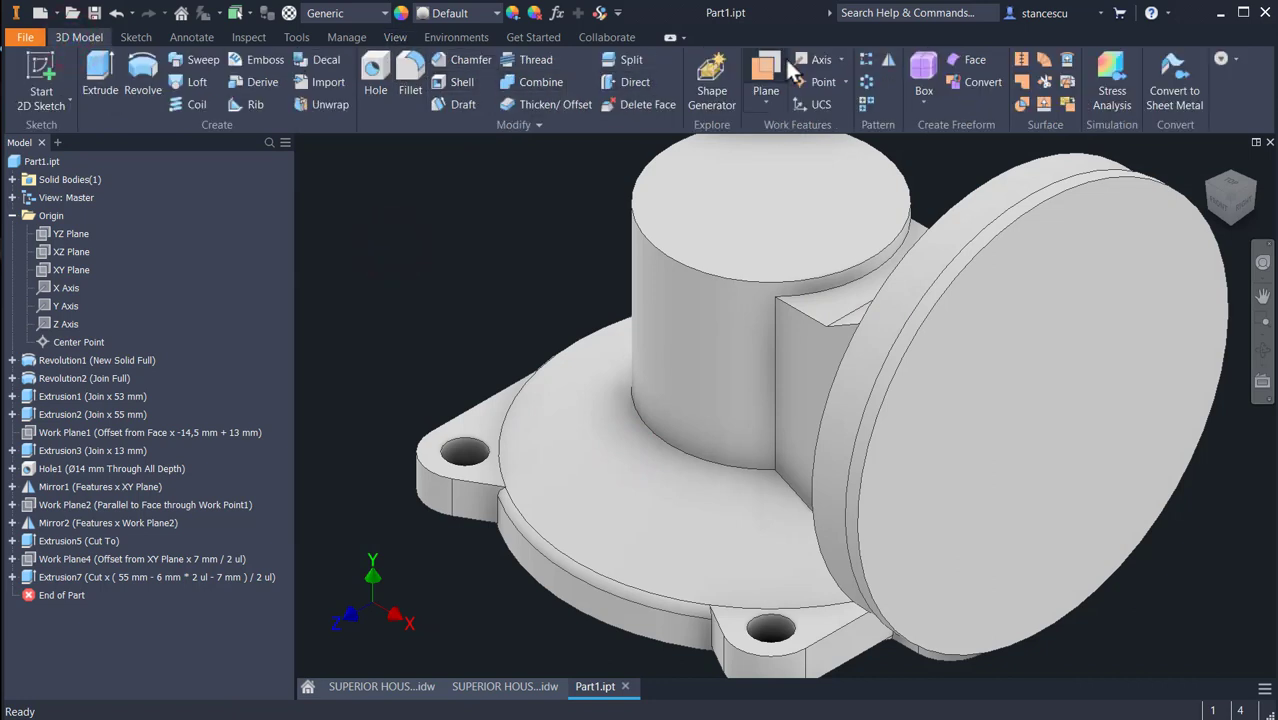
{"action": "left_click", "coordinate": [886, 62]}
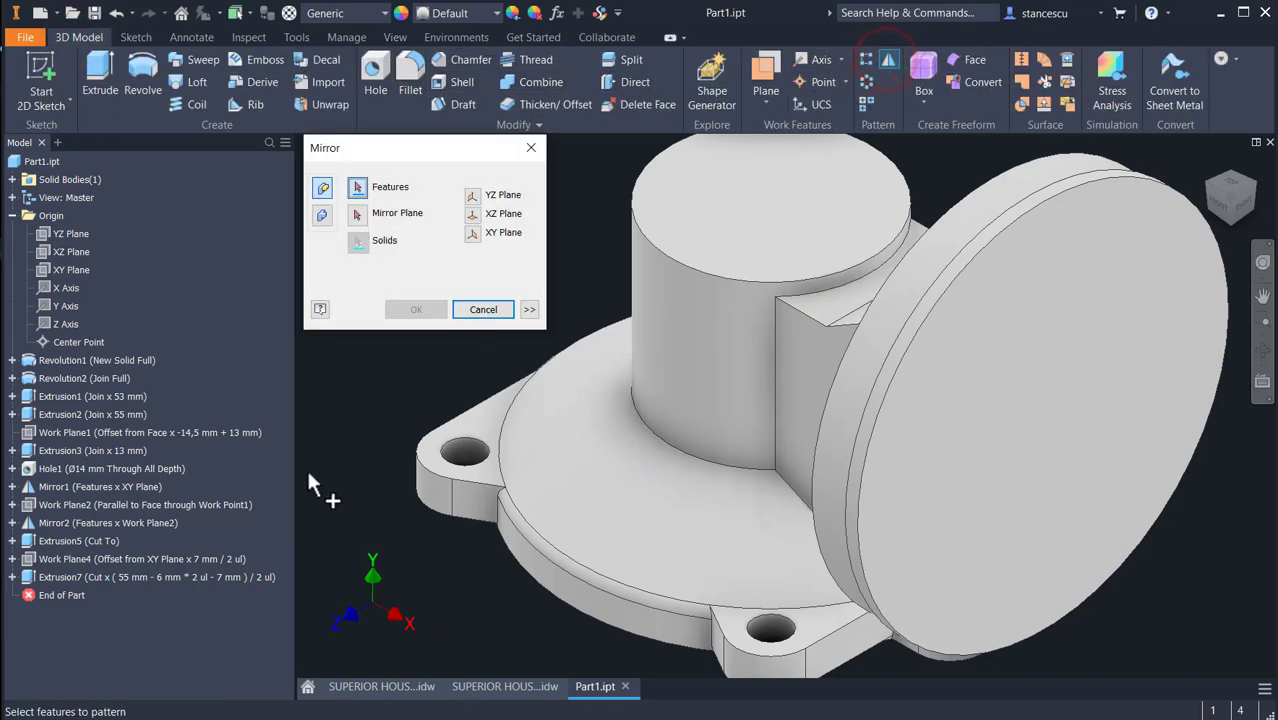
{"action": "left_click", "coordinate": [75, 579]}
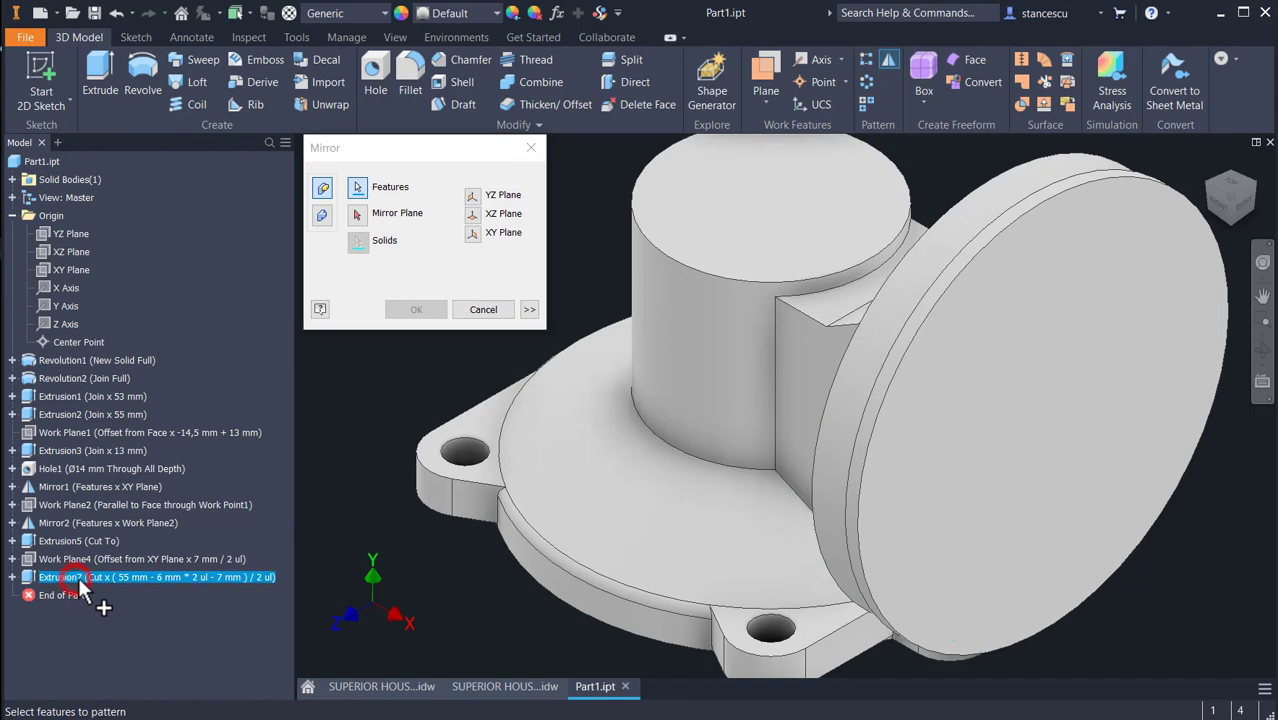
{"action": "left_click", "coordinate": [358, 217]}
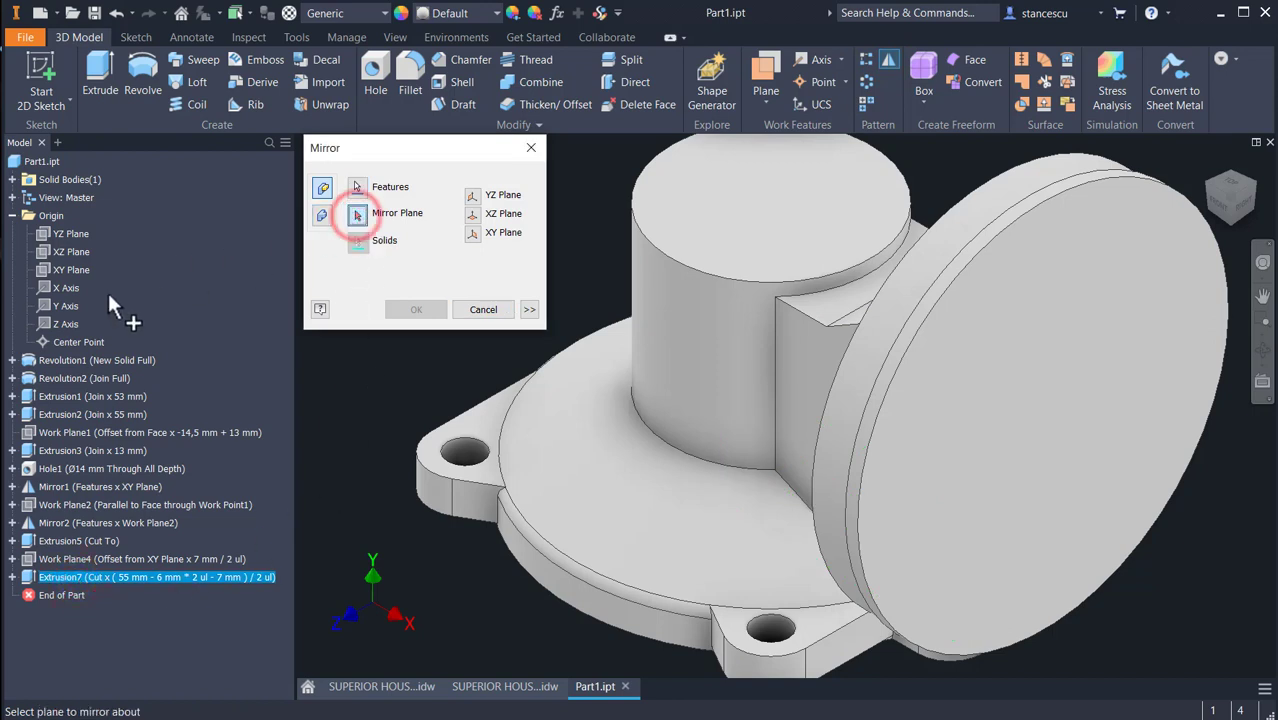
{"action": "left_click", "coordinate": [81, 271]}
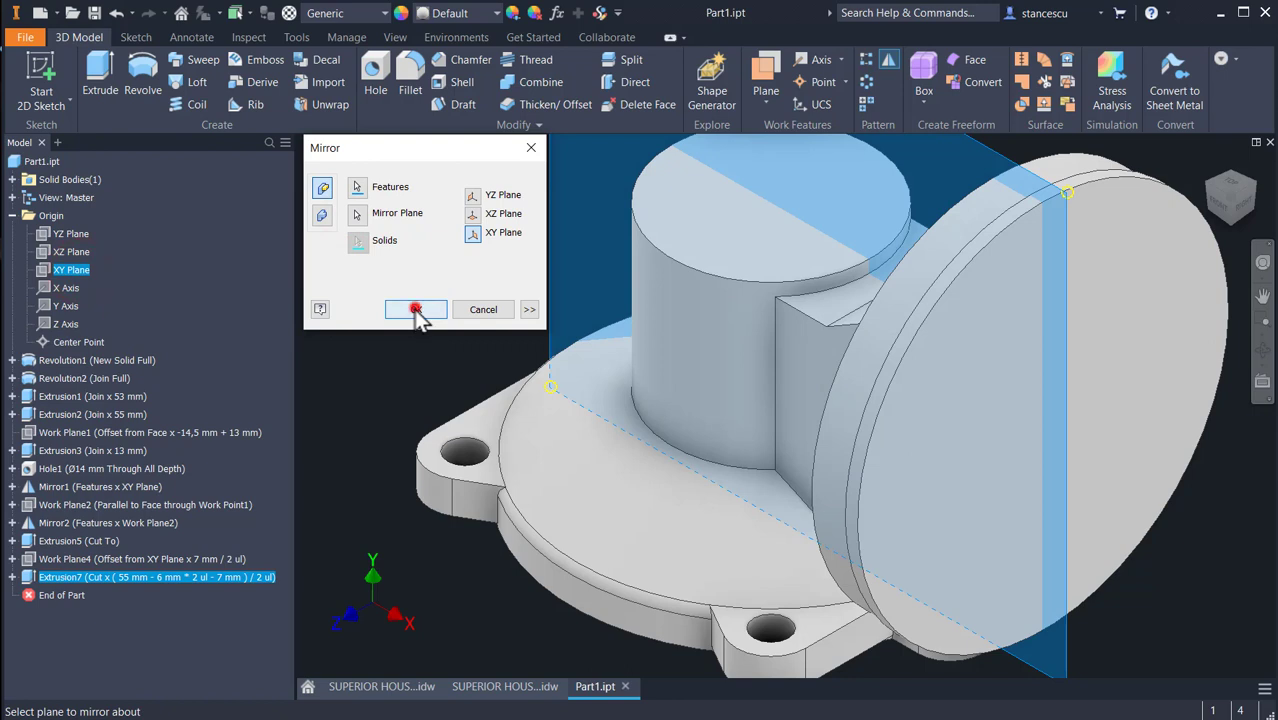
{"action": "left_click", "coordinate": [415, 310]}
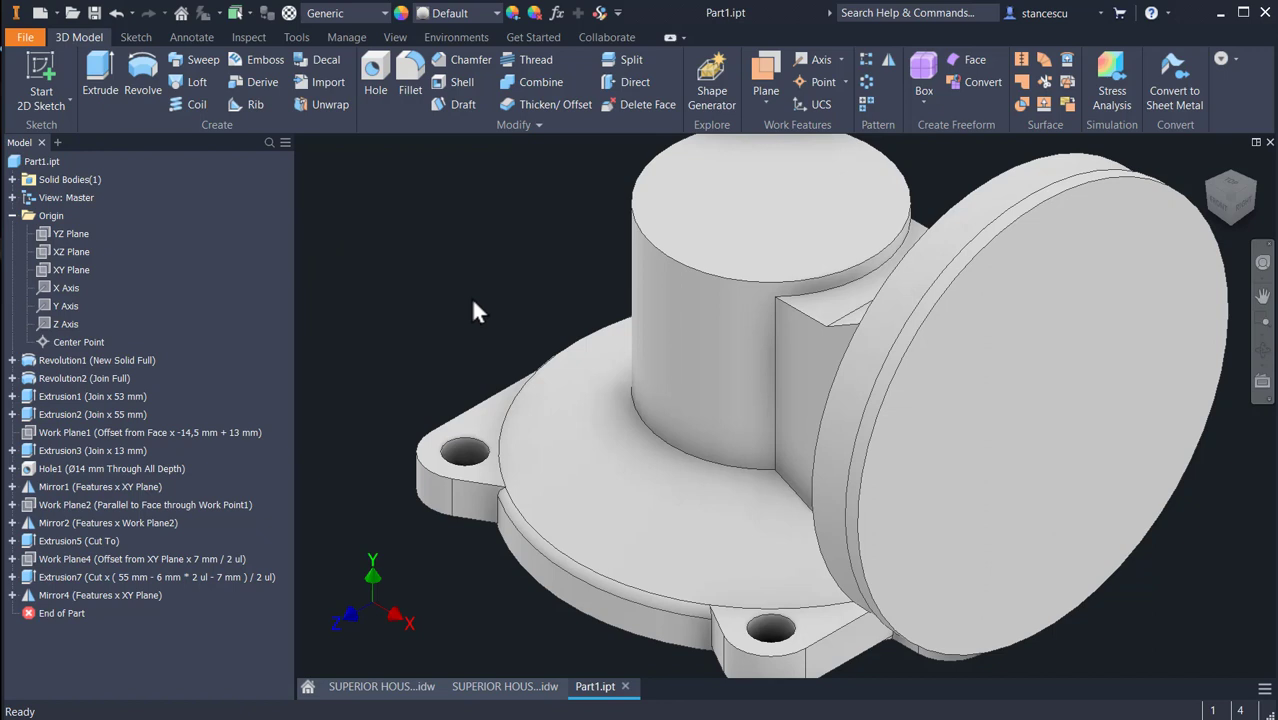
Show the part in the Wireframe visual style and examine both lower cavities from a lower angle
{"action": "key", "text": "F6"}
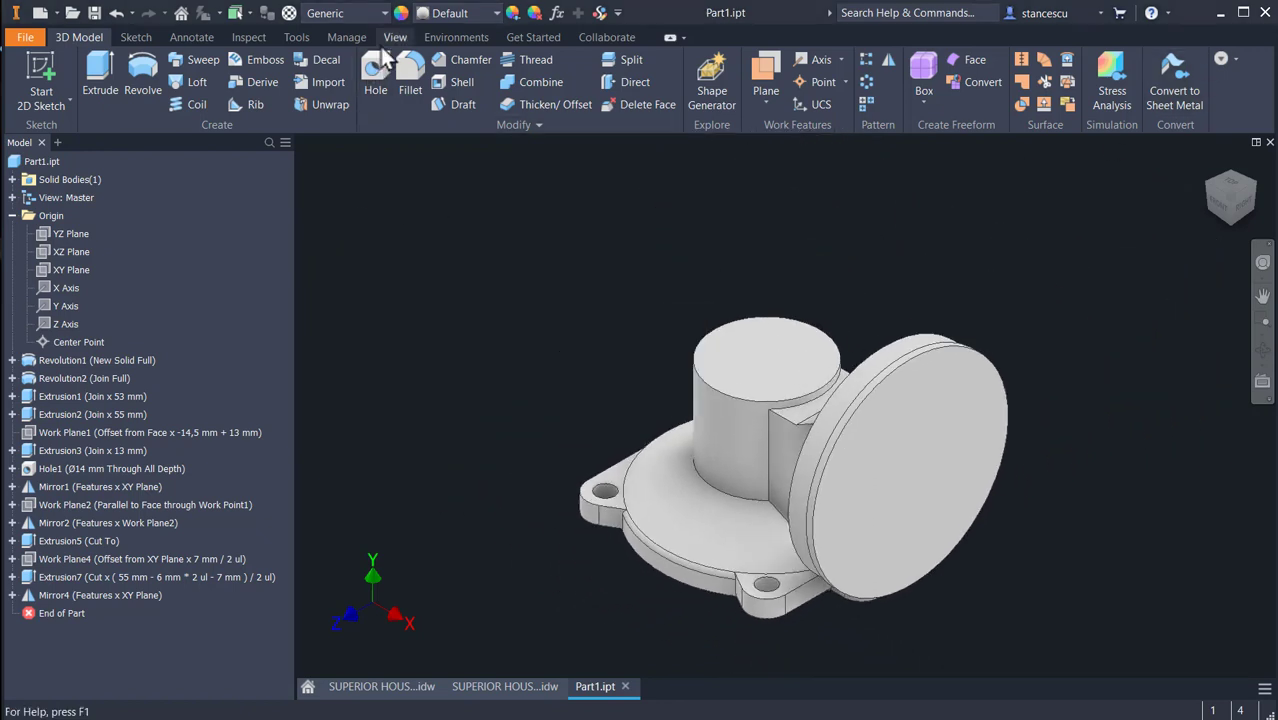
{"action": "left_click", "coordinate": [395, 37]}
{"action": "left_click", "coordinate": [336, 86]}
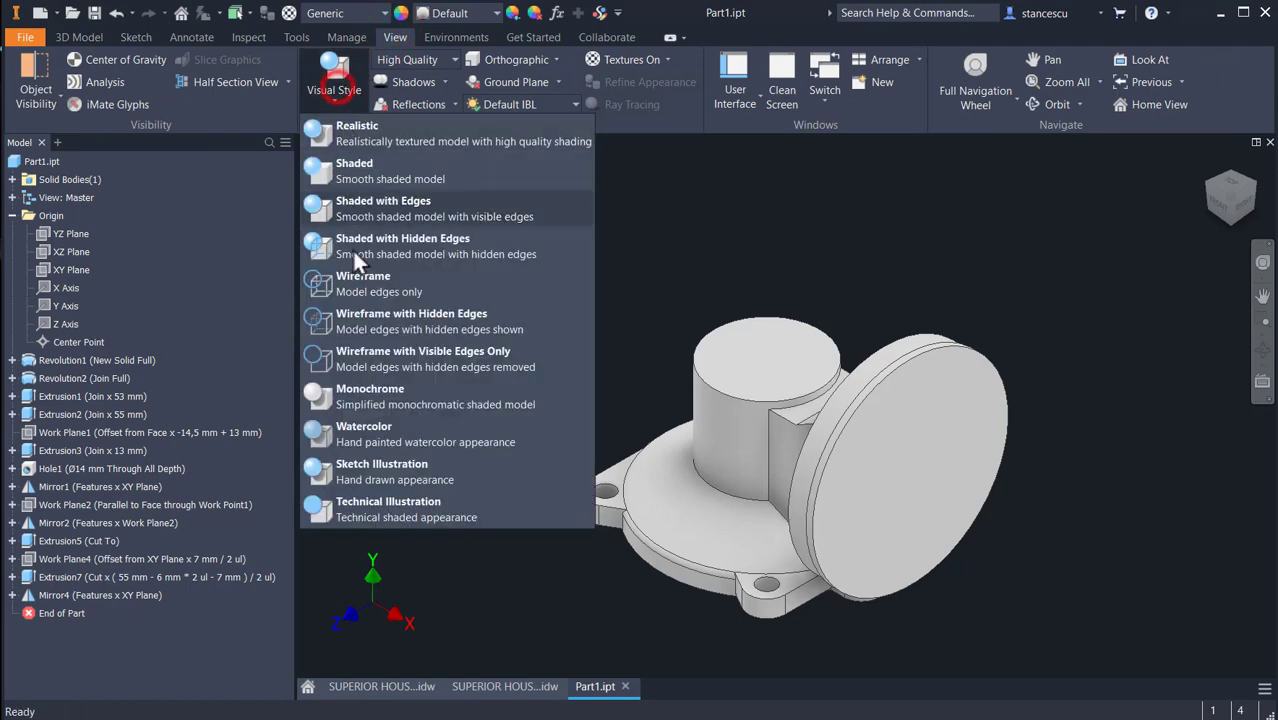
{"action": "left_click", "coordinate": [373, 280]}
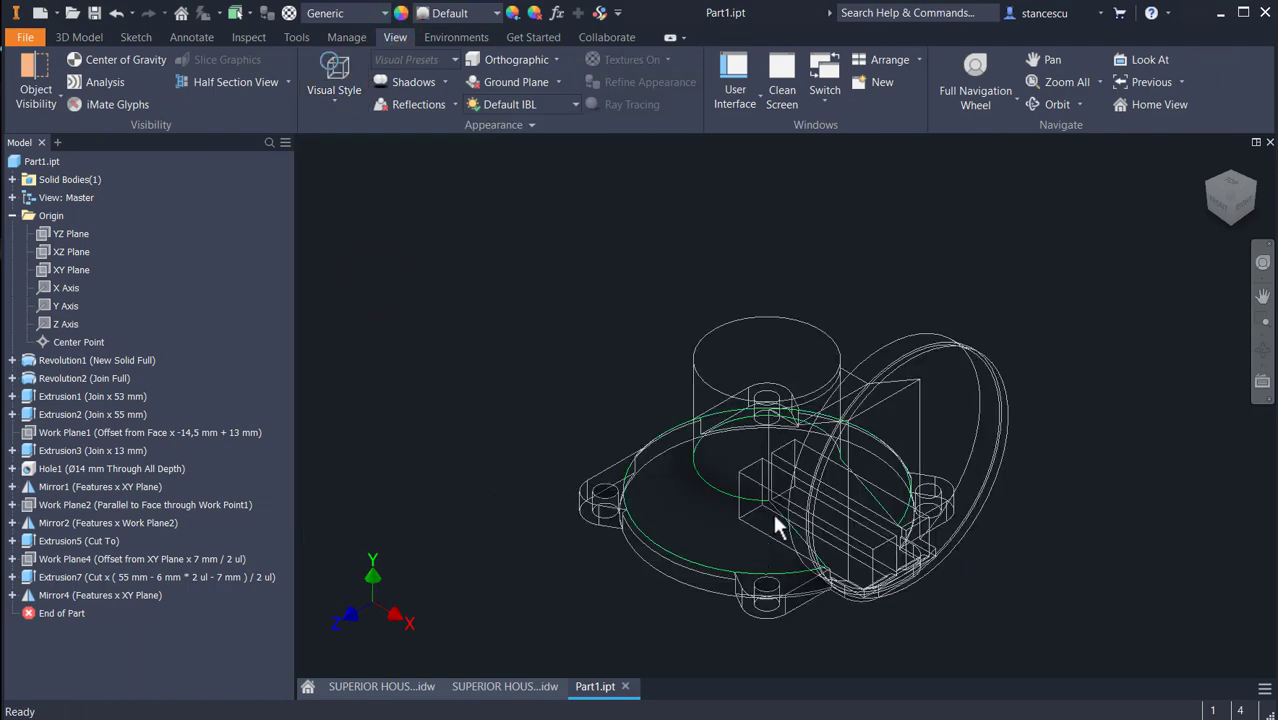
{"action": "scroll", "coordinate": [786, 521], "scroll_direction": "down", "scroll_amount": 5}
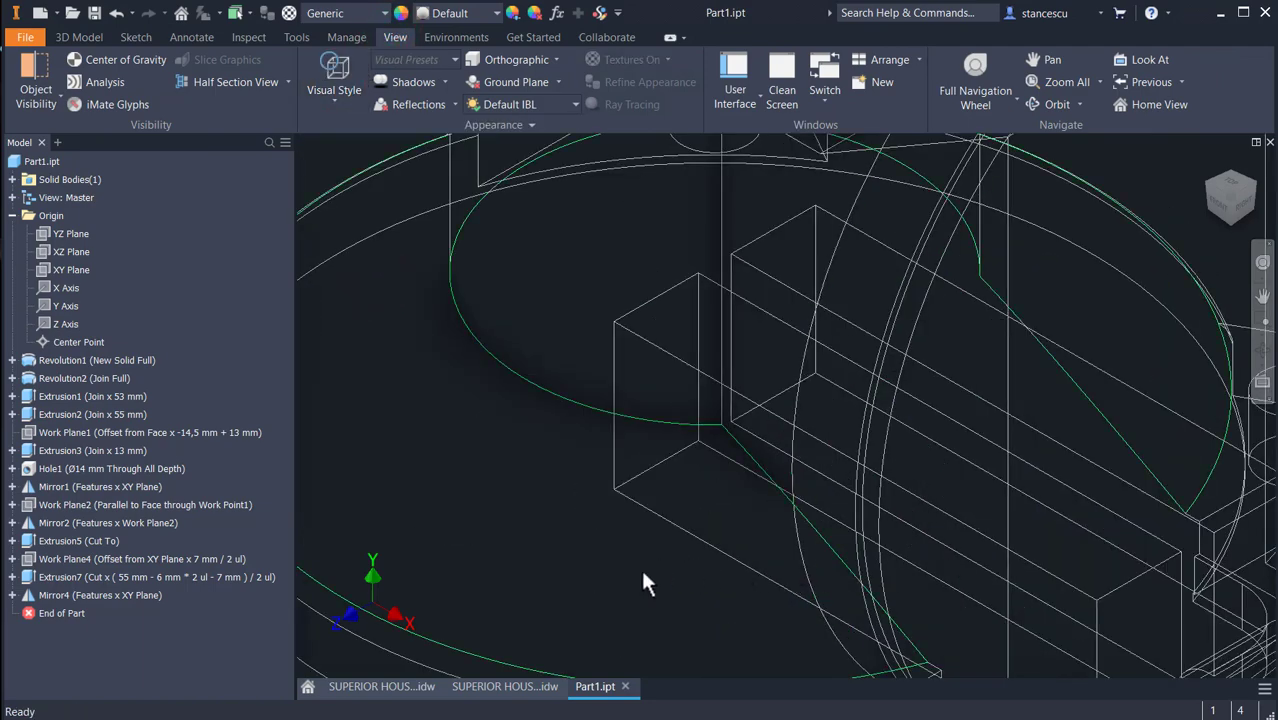
{"action": "middle_click_drag", "start_coordinate": [645, 580], "coordinate": [617, 436], "text": "shift"}
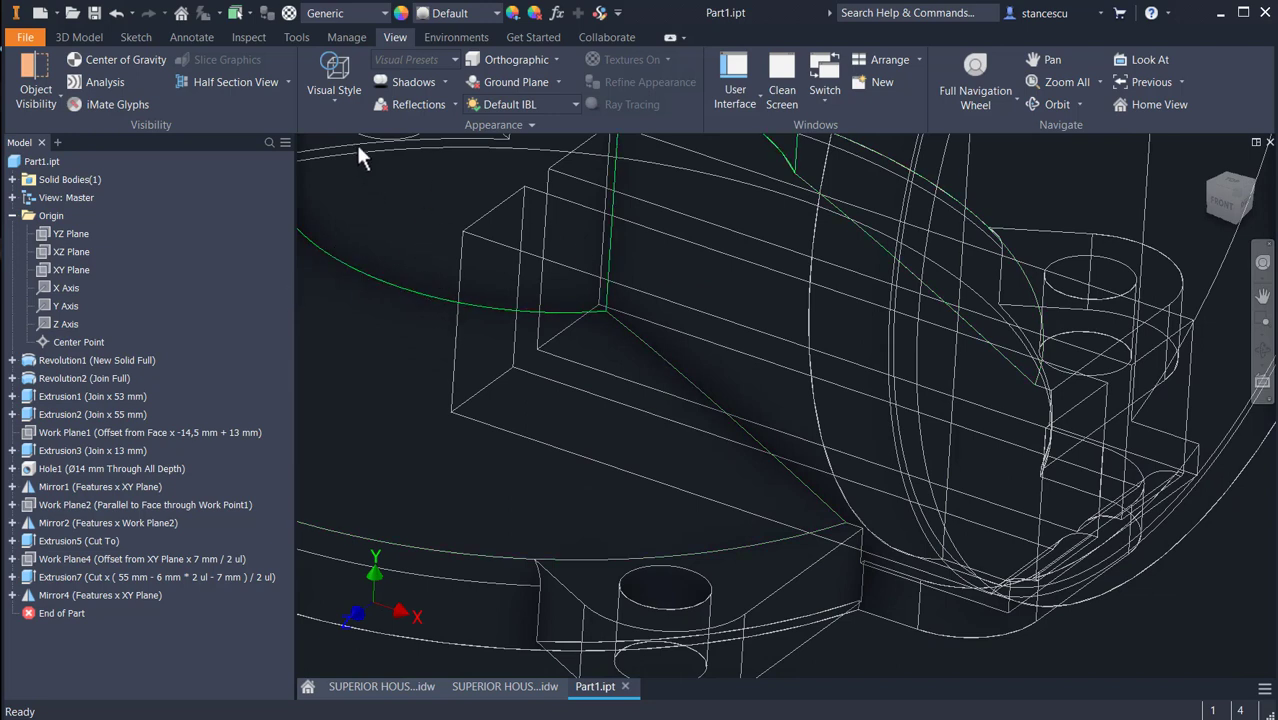
Set the model's visual style to Shaded with Hidden Edges
{"action": "left_click", "coordinate": [335, 86]}
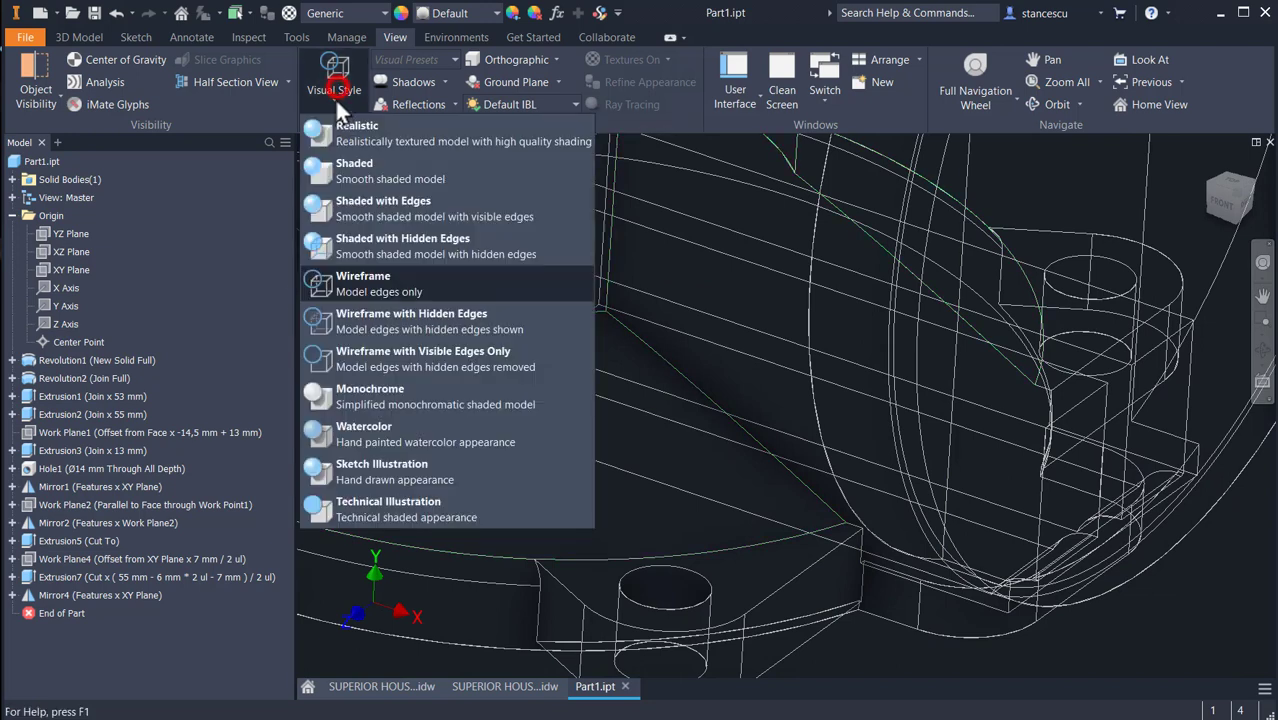
{"action": "left_click", "coordinate": [390, 234]}
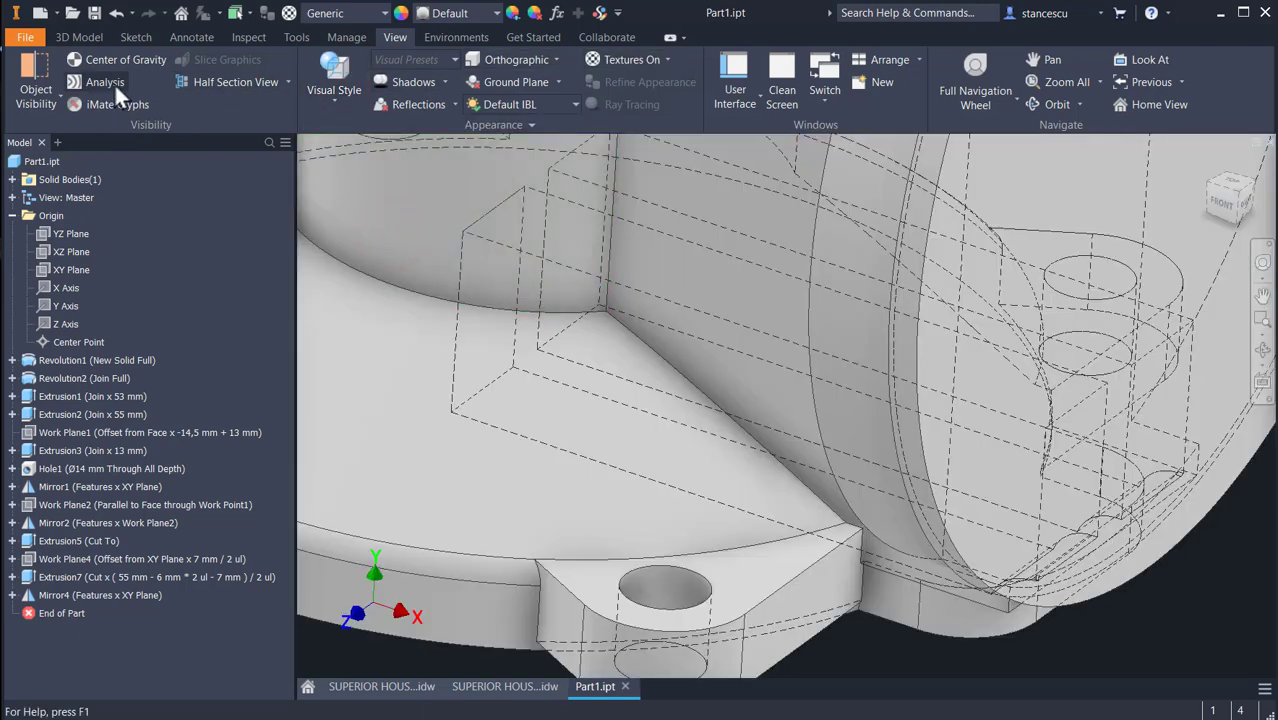
{"action": "left_click", "coordinate": [88, 37]}
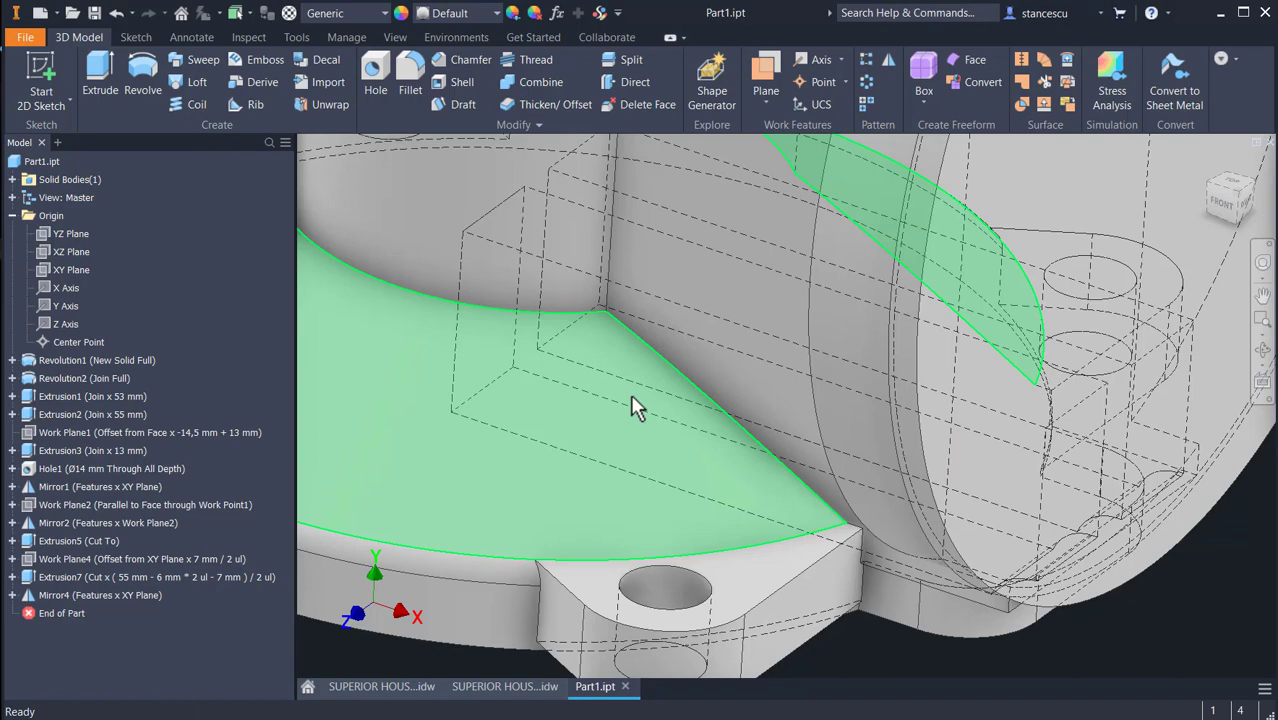
Examine section B-B of the housing drawing for the two Ø15 holes' spacing and pitch circle
{"action": "key", "text": "F6"}
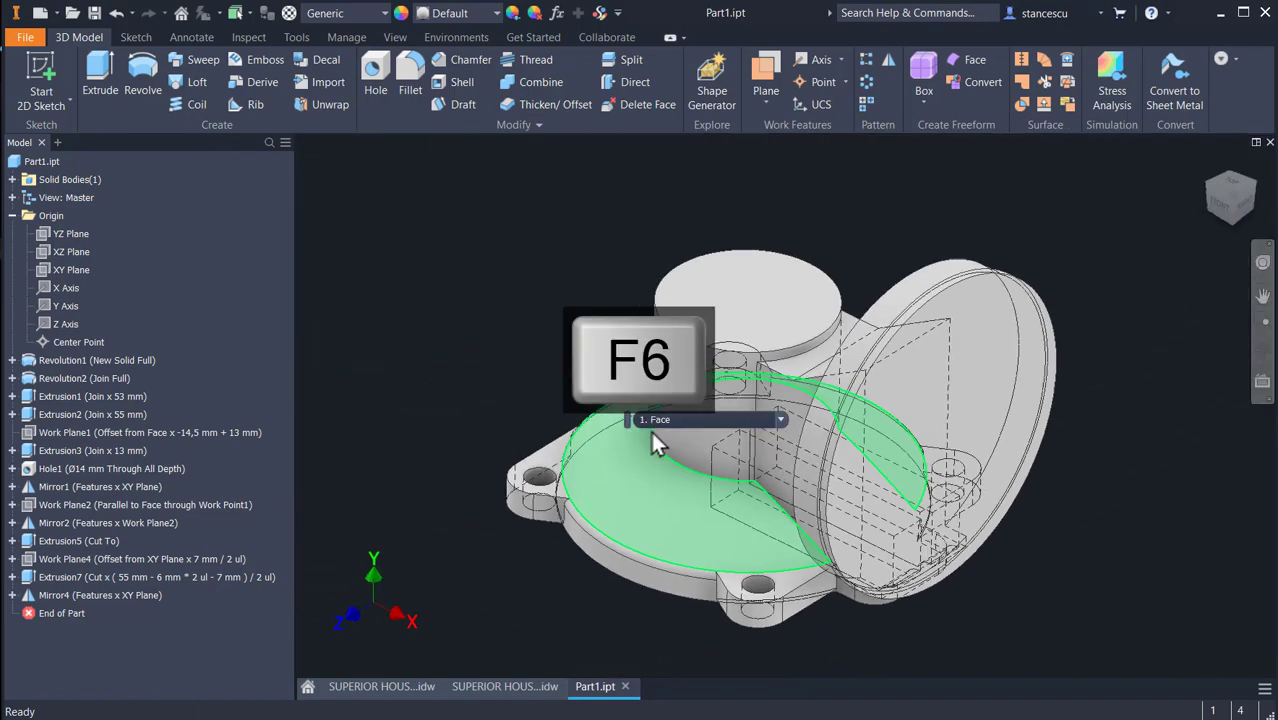
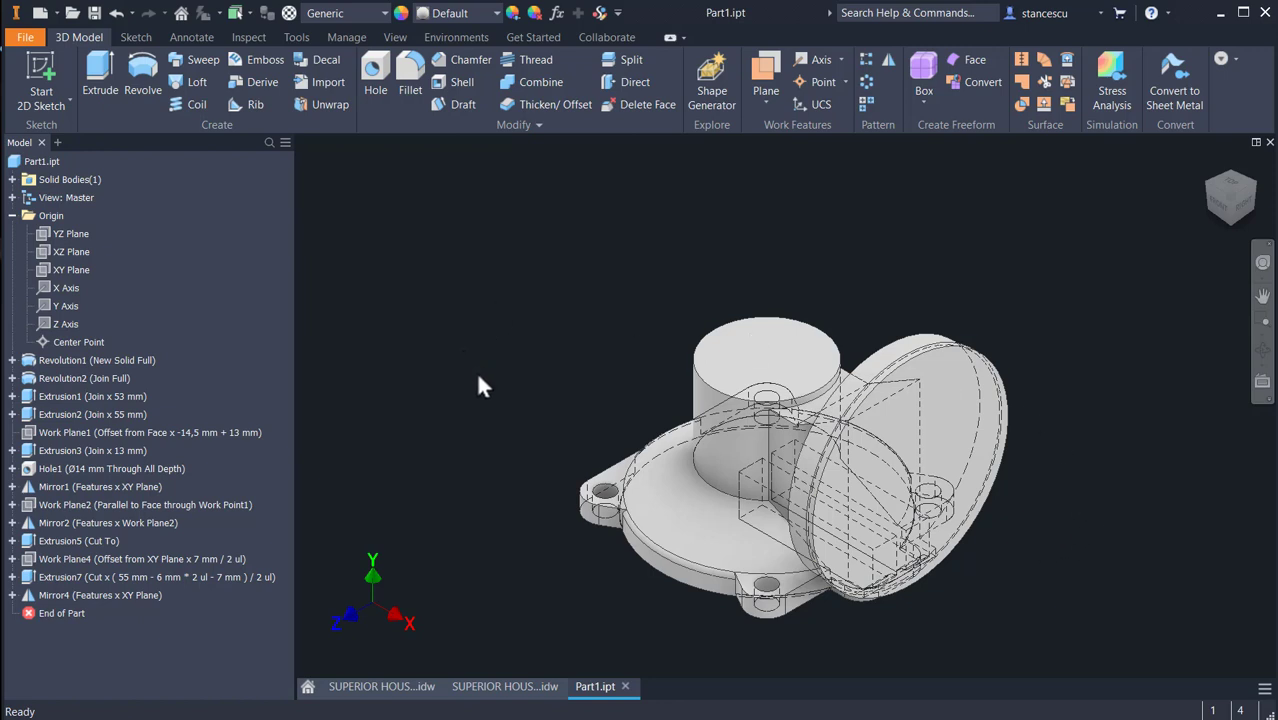
{"action": "left_click", "coordinate": [490, 684]}
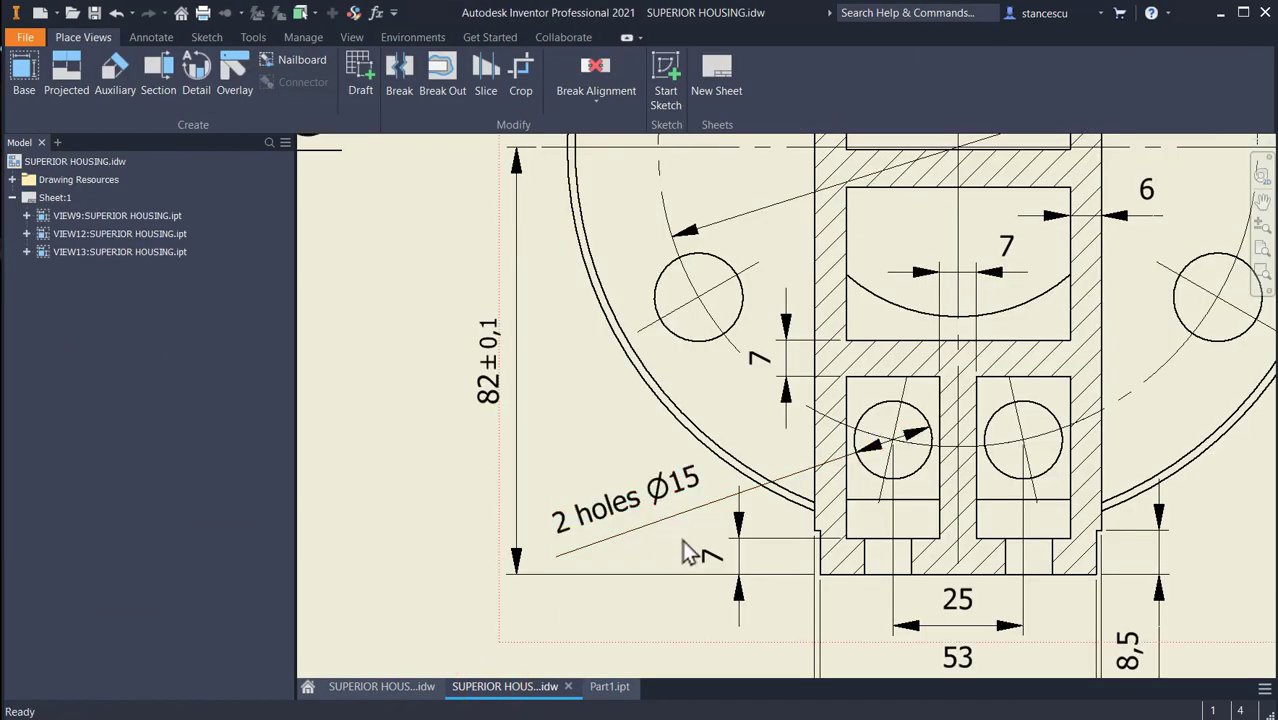
{"action": "mouse_move", "coordinate": [646, 535]}
{"action": "middle_mouse_down"}
{"action": "mouse_move", "coordinate": [585, 470]}
{"action": "mouse_move", "coordinate": [534, 452]}
{"action": "middle_mouse_up"}
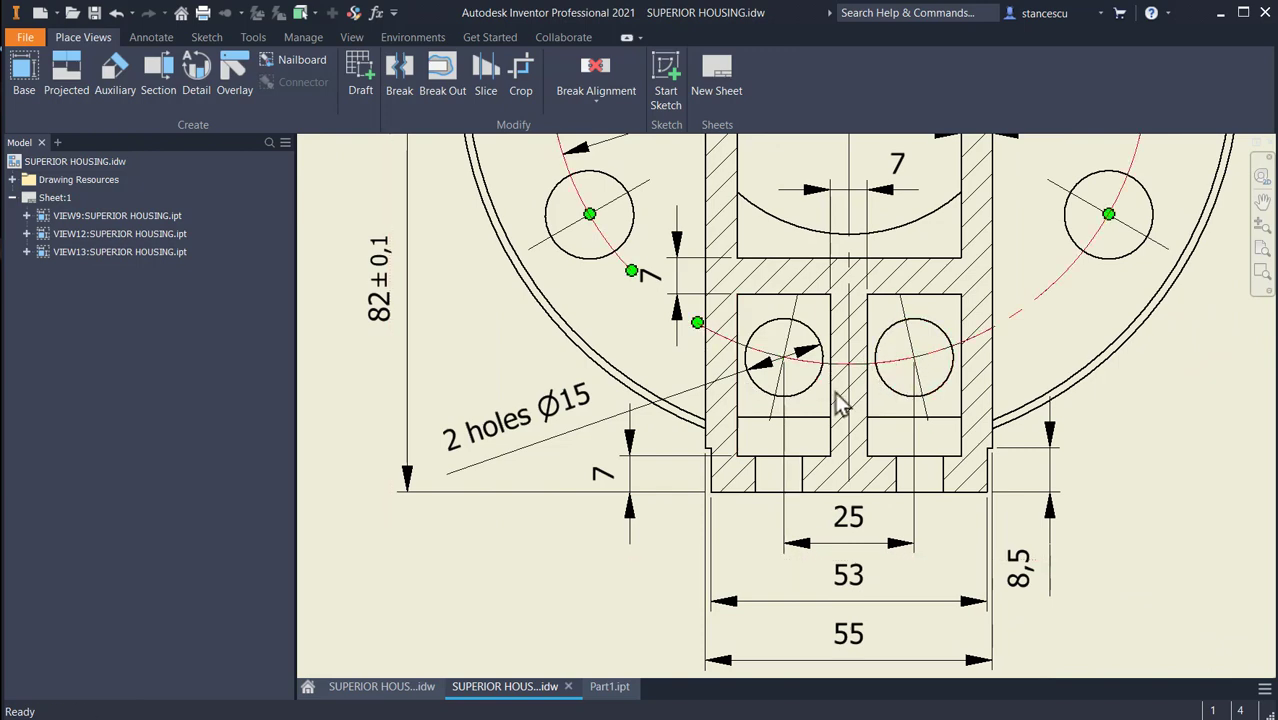
{"action": "scroll", "coordinate": [626, 485], "scroll_direction": "down", "scroll_amount": 2}
{"action": "scroll", "coordinate": [573, 486], "scroll_direction": "down", "scroll_amount": 3}
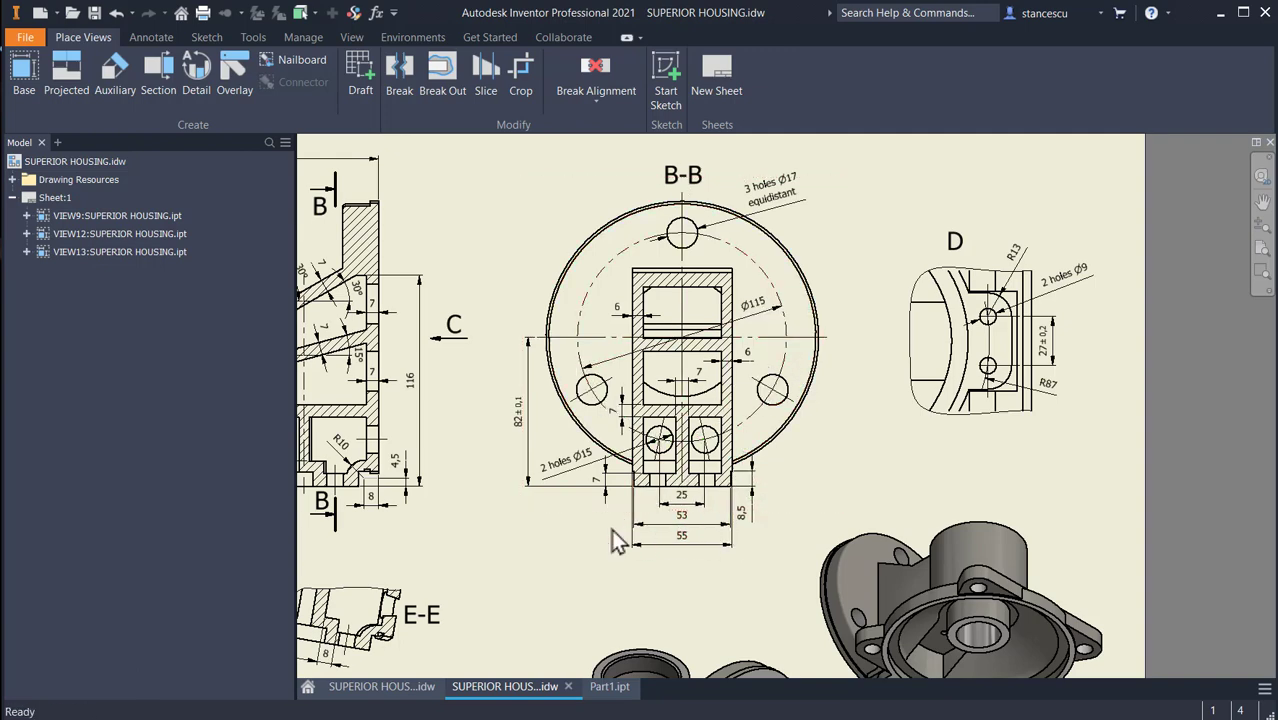
{"action": "scroll", "coordinate": [660, 480], "scroll_direction": "up", "scroll_amount": 3}
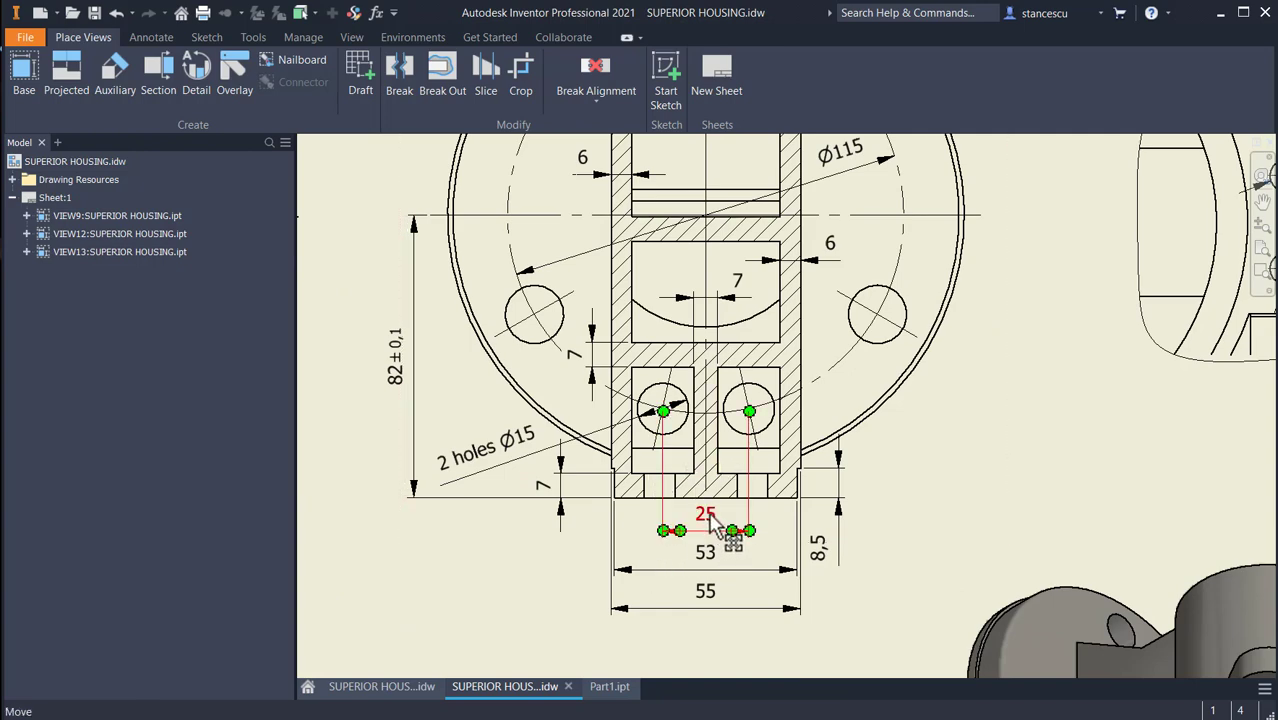
Start a sketch on the part's round flange face and draw a 115 mm diameter circle centred on the origin
{"action": "left_click", "coordinate": [599, 695]}
{"action": "left_click", "coordinate": [960, 422]}
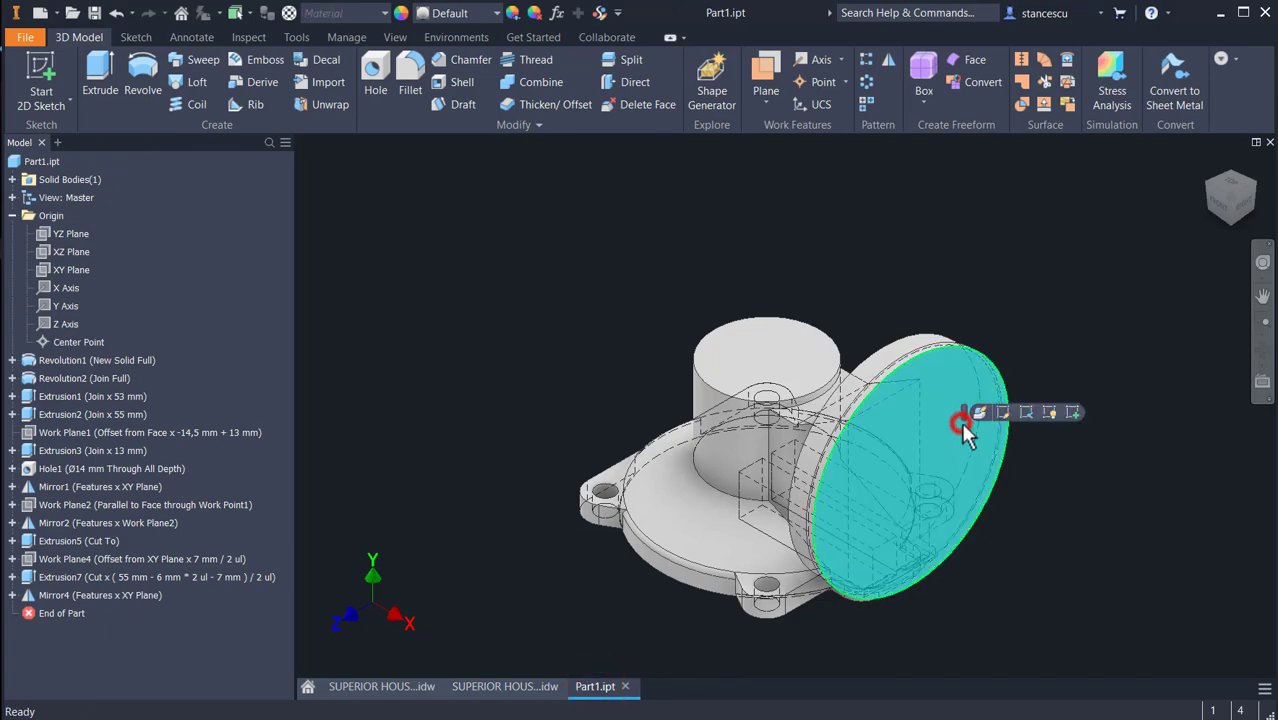
{"action": "left_click", "coordinate": [1070, 412]}
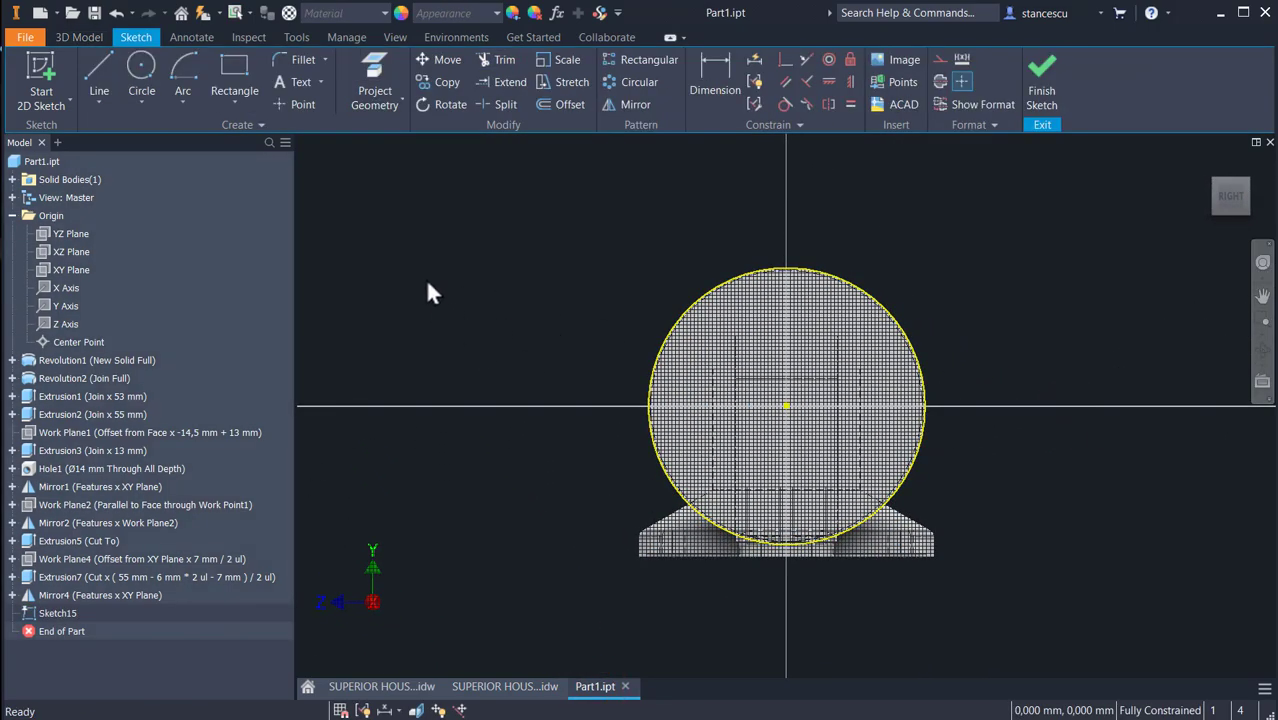
{"action": "left_click", "coordinate": [142, 76]}
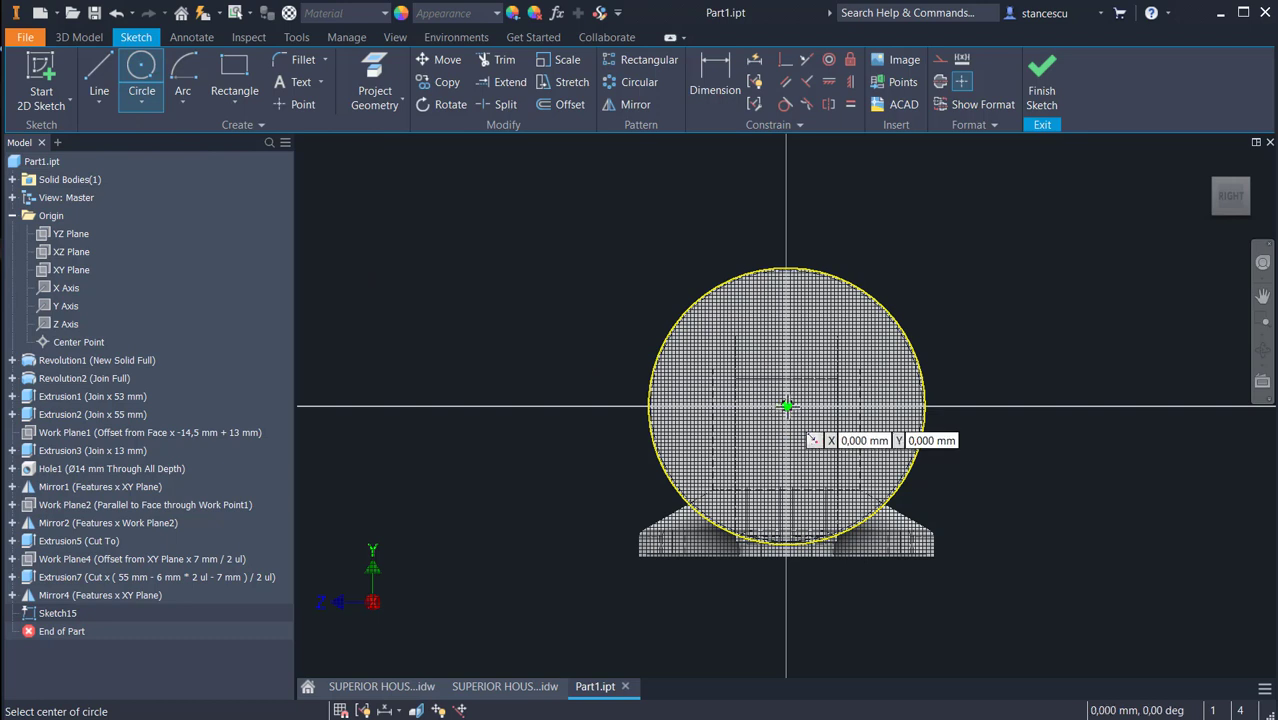
{"action": "left_click", "coordinate": [787, 406]}
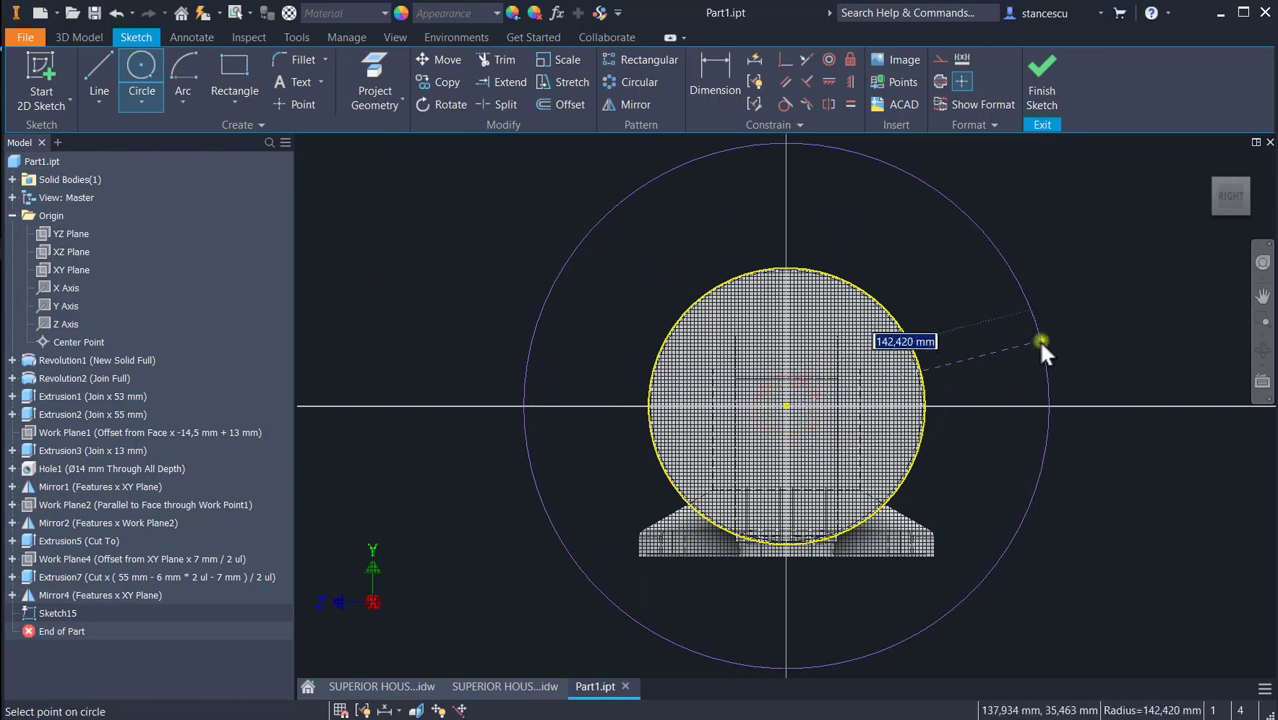
{"action": "right_click", "coordinate": [1040, 343]}
{"action": "left_click", "coordinate": [1041, 484]}
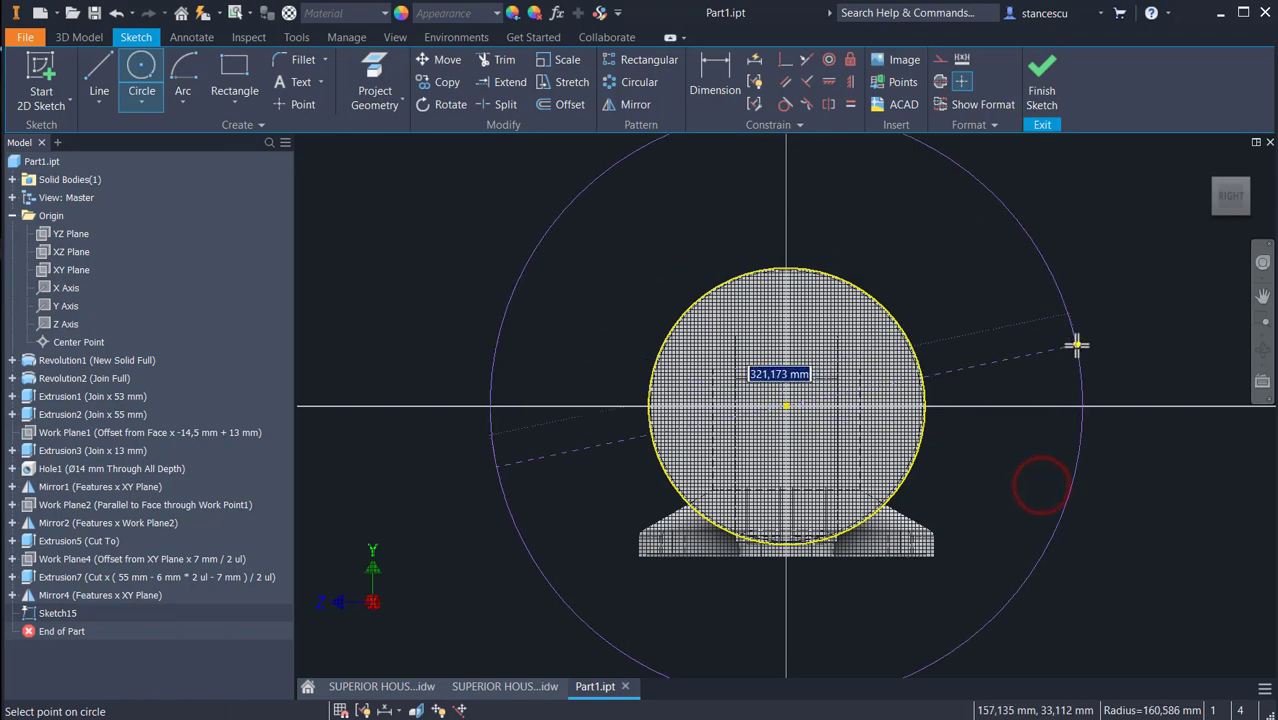
{"action": "type", "text": "115"}
{"action": "key", "text": "Return"}
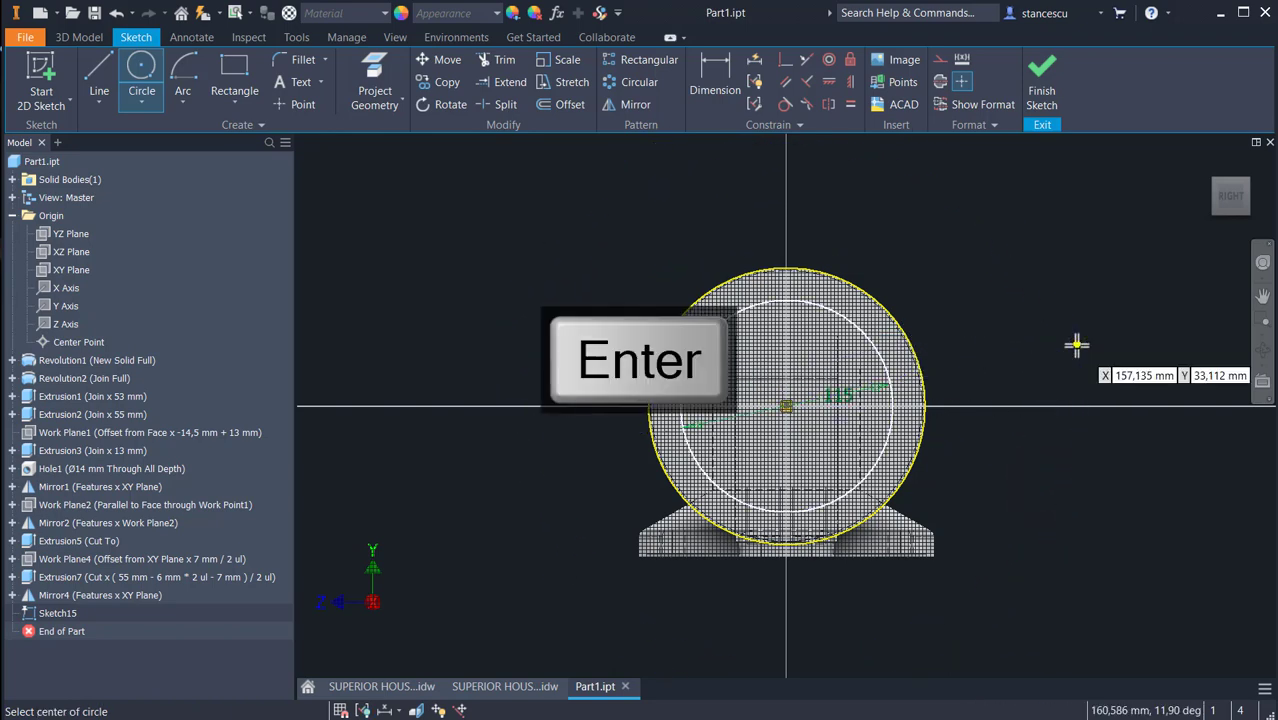
Draw a 25 mm horizontal line outside the flange and place a centre point on each of its ends
{"action": "left_click", "coordinate": [98, 72]}
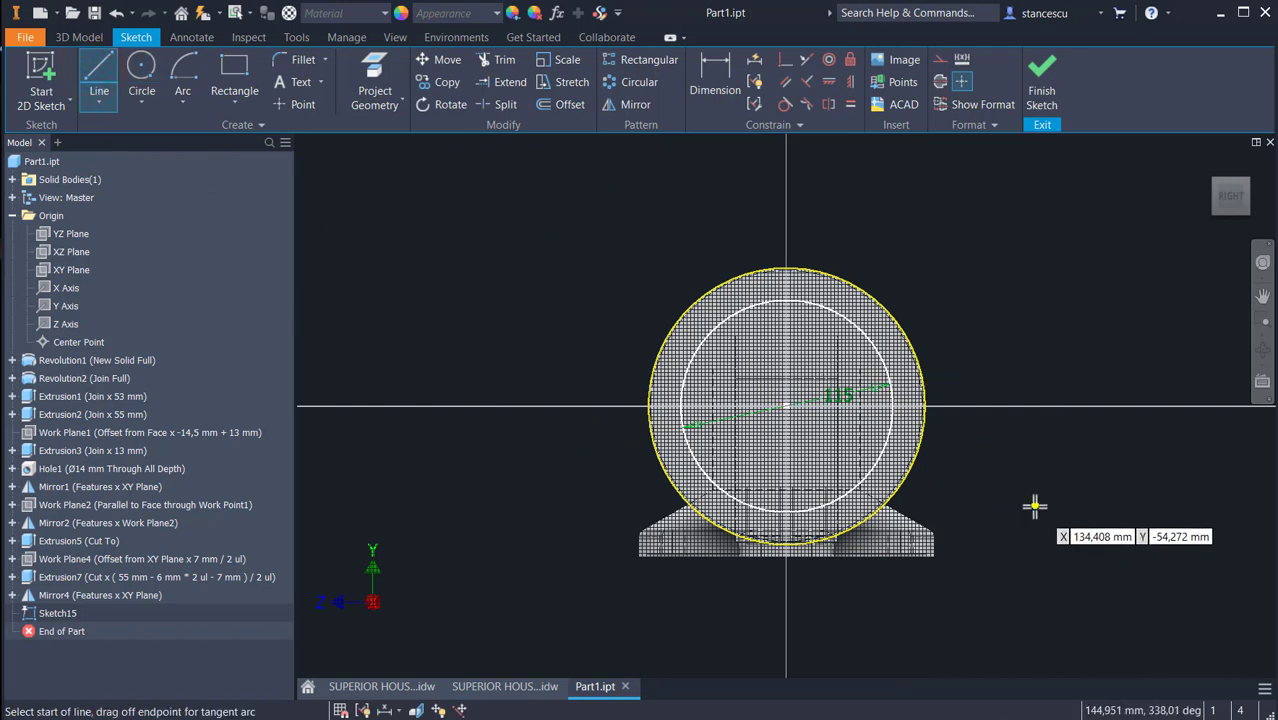
{"action": "left_click", "coordinate": [1035, 506]}
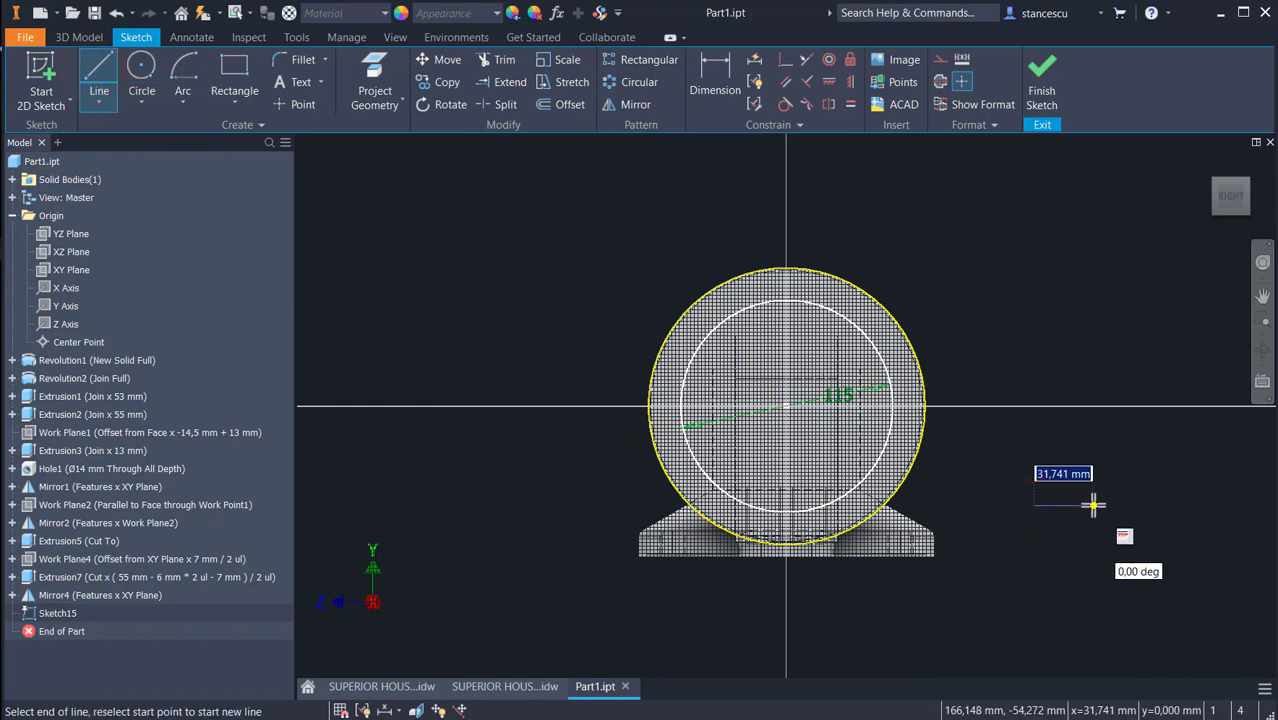
{"action": "type", "text": "25"}
{"action": "key", "text": "Return"}
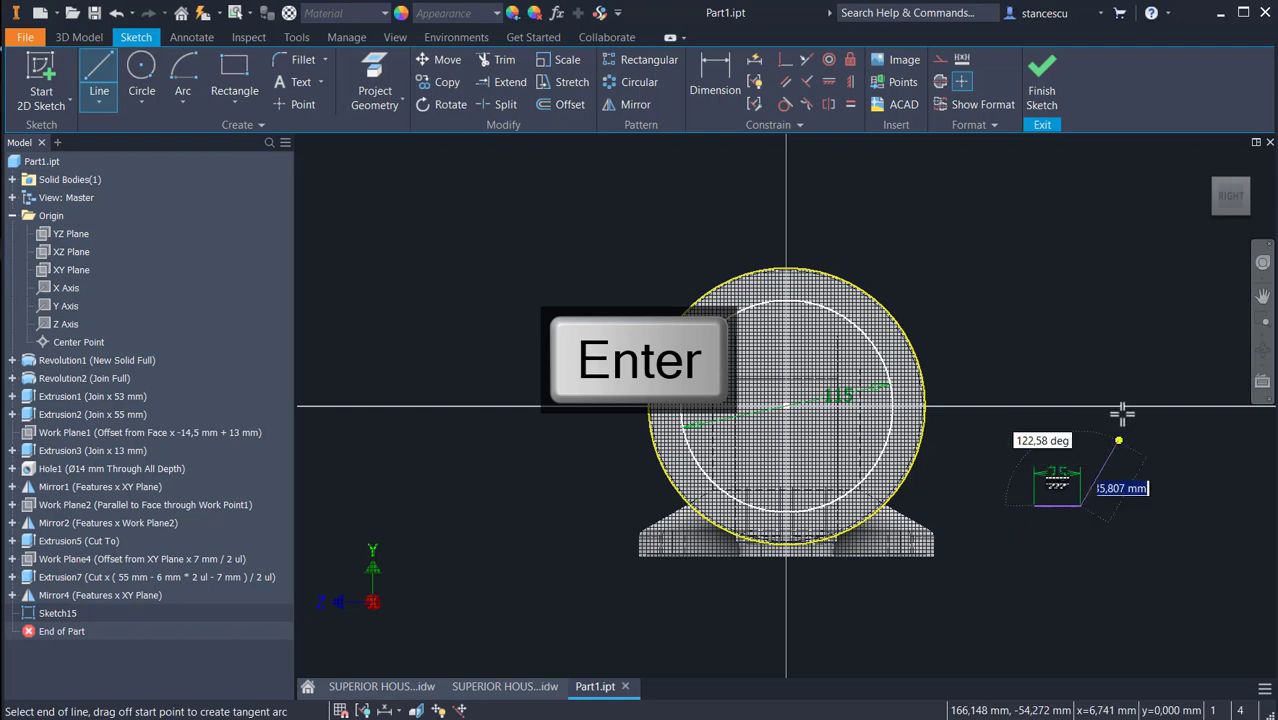
{"action": "key", "text": "Escape"}
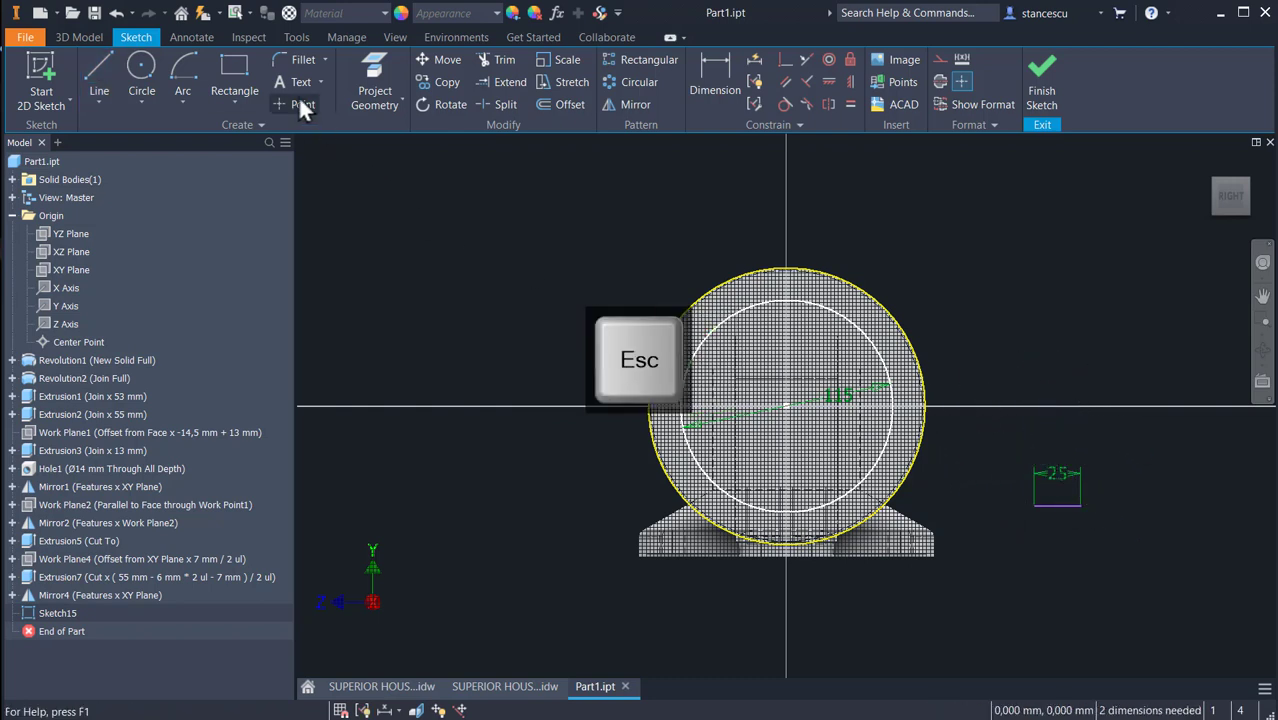
{"action": "left_click", "coordinate": [301, 104]}
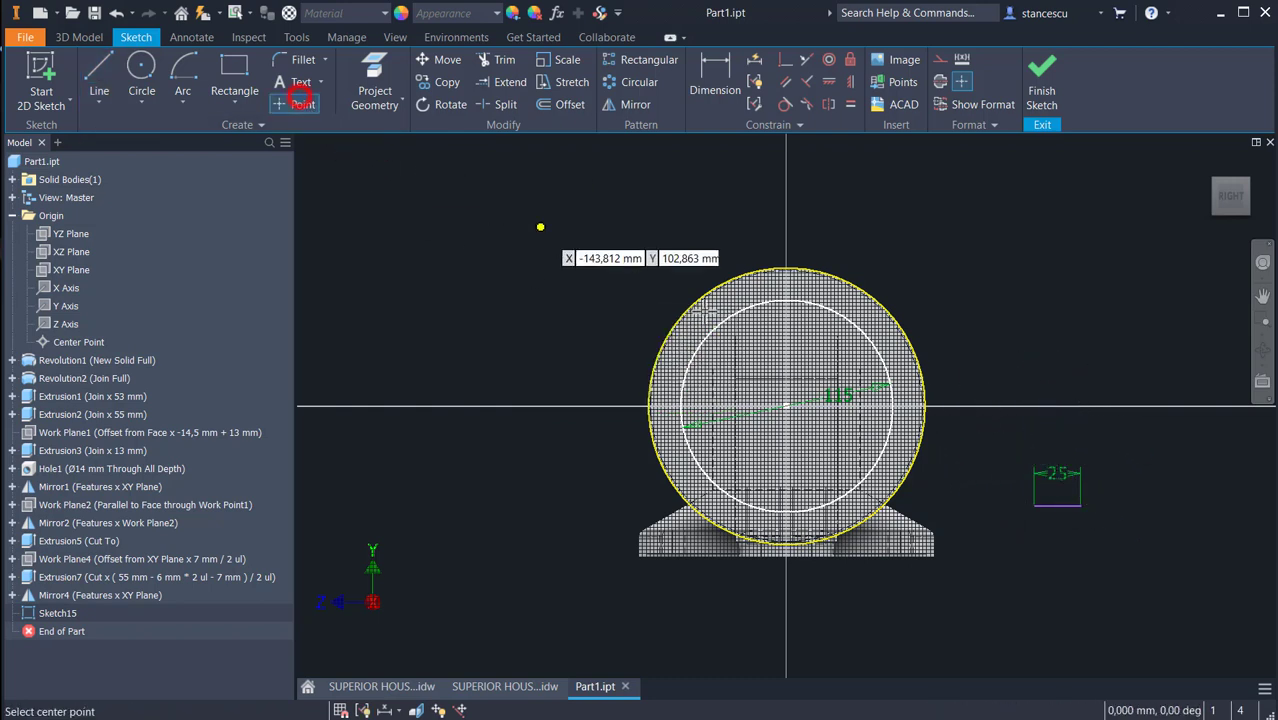
{"action": "left_click", "coordinate": [1034, 506]}
{"action": "left_click", "coordinate": [1081, 506]}
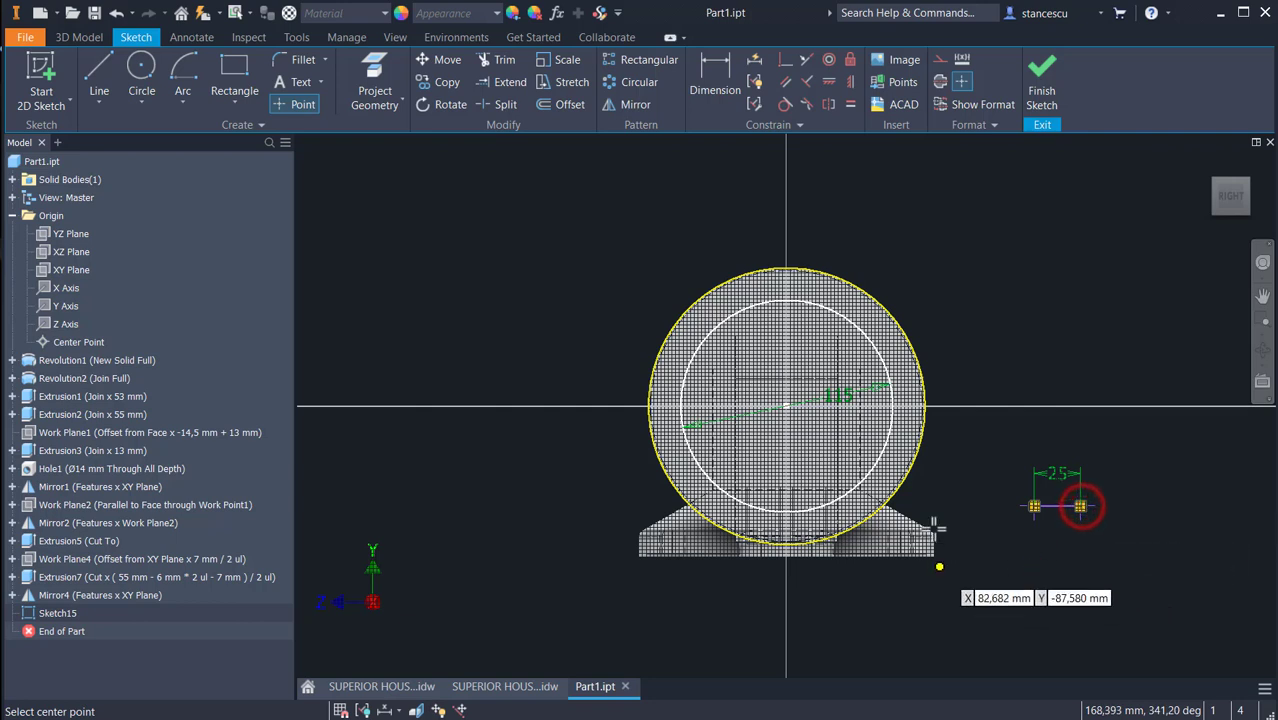
Align the line's midpoint vertically with the circle centre, make its endpoint coincident with the 115 mm circle, and finish the sketch
{"action": "left_click", "coordinate": [851, 81]}
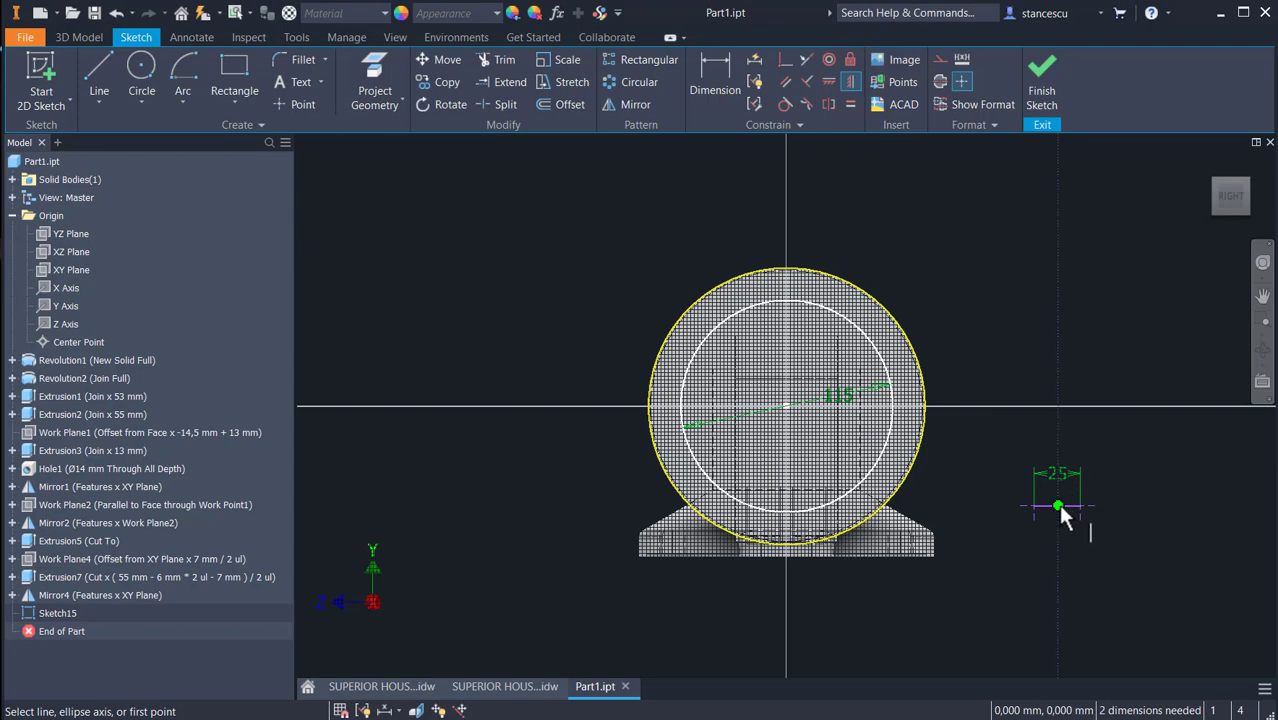
{"action": "left_click", "coordinate": [1058, 506]}
{"action": "left_click", "coordinate": [787, 404]}
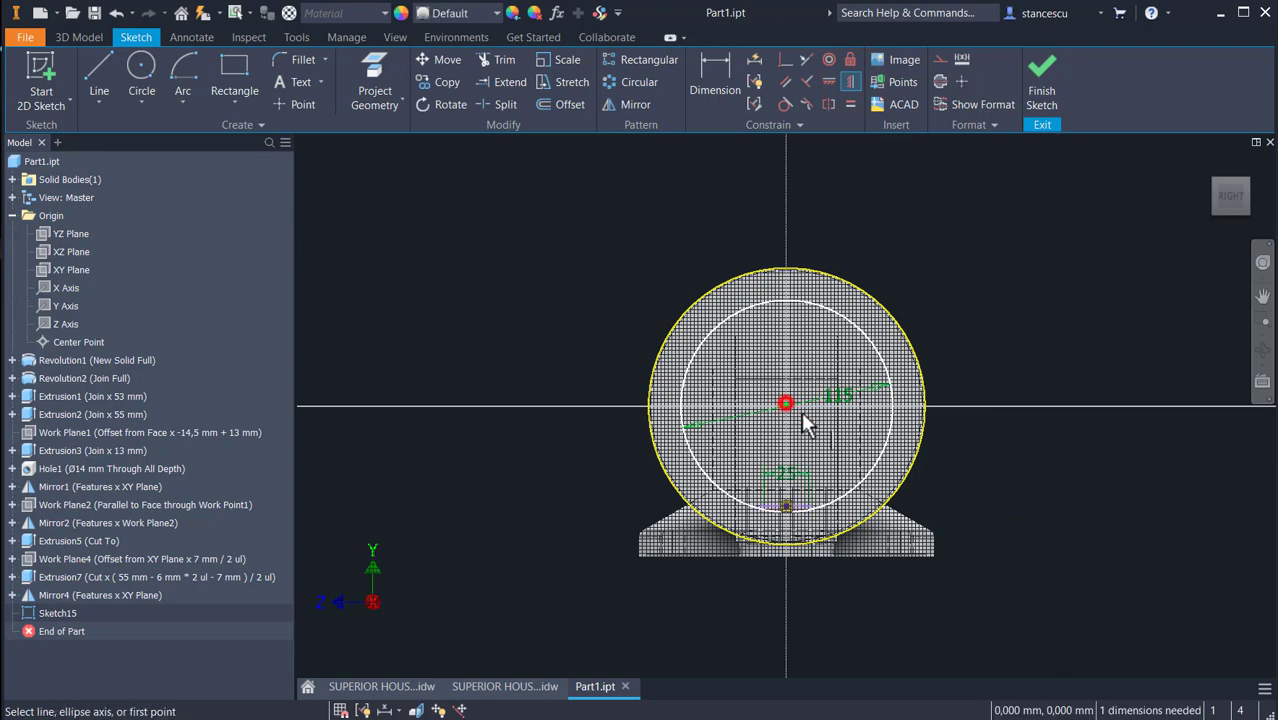
{"action": "scroll", "coordinate": [826, 511], "scroll_direction": "up", "scroll_amount": 5}
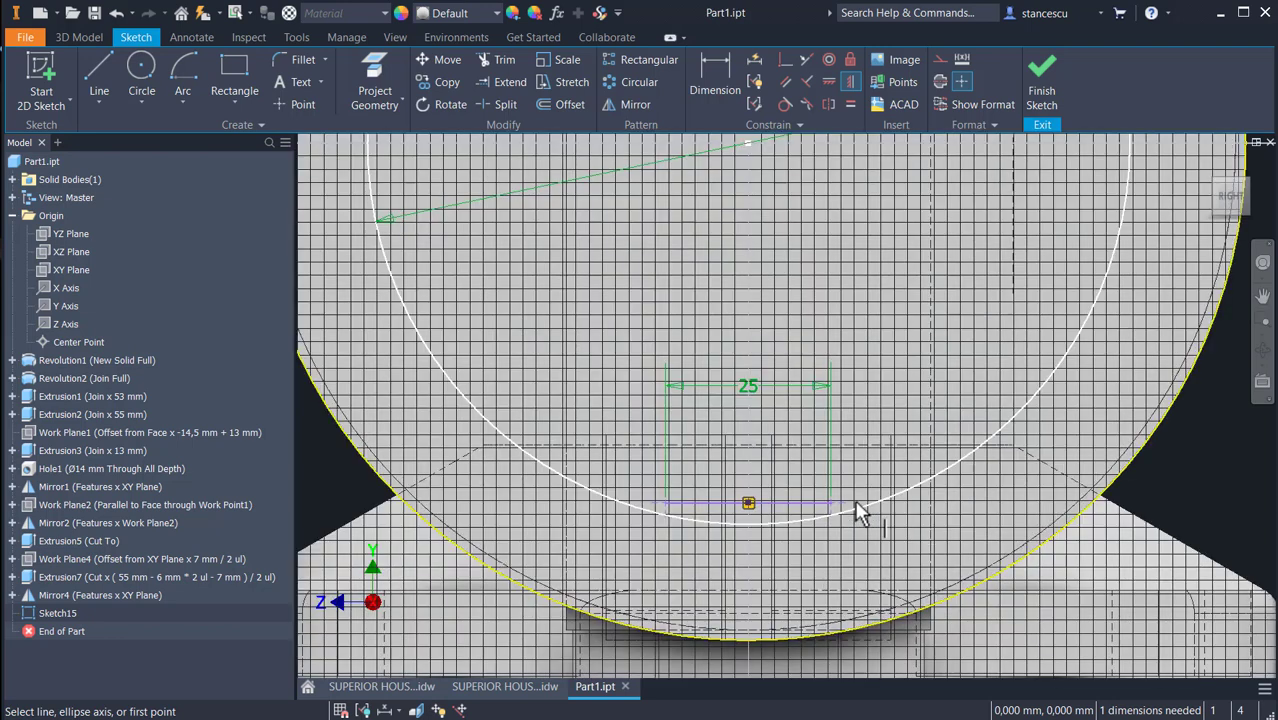
{"action": "scroll", "coordinate": [855, 513], "scroll_direction": "up", "scroll_amount": 4}
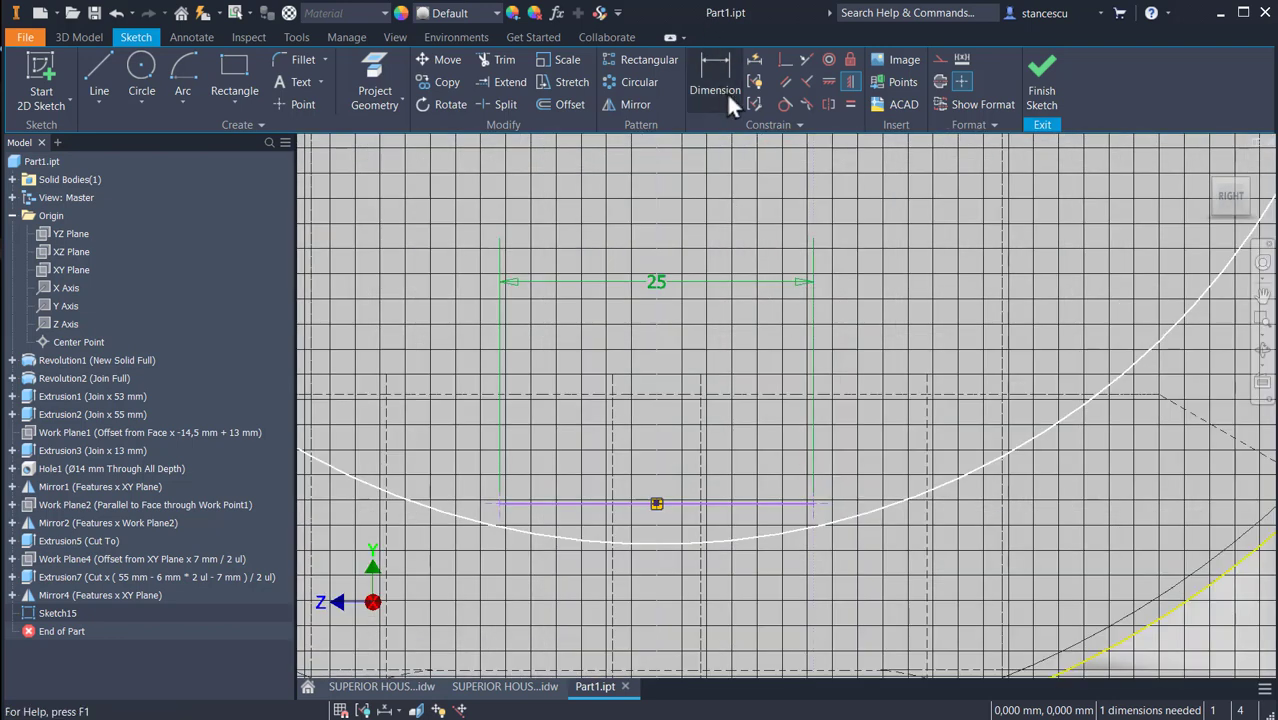
{"action": "left_click", "coordinate": [784, 60]}
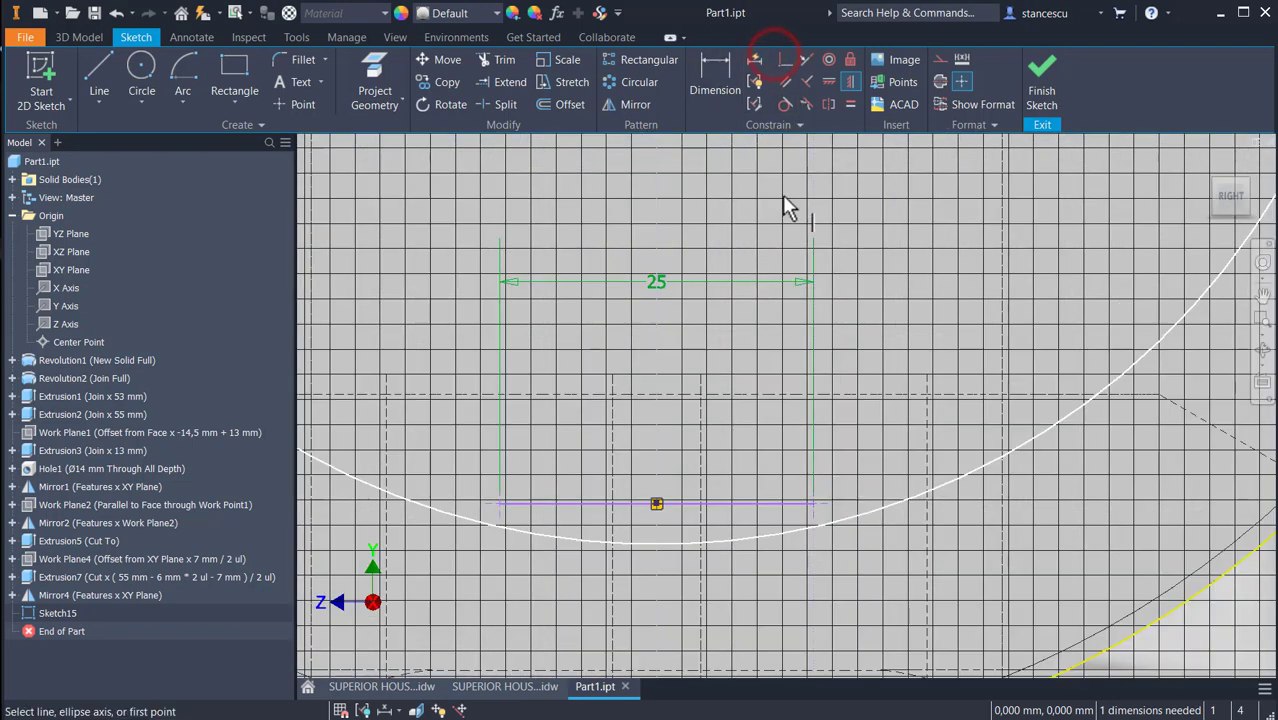
{"action": "left_click", "coordinate": [778, 60]}
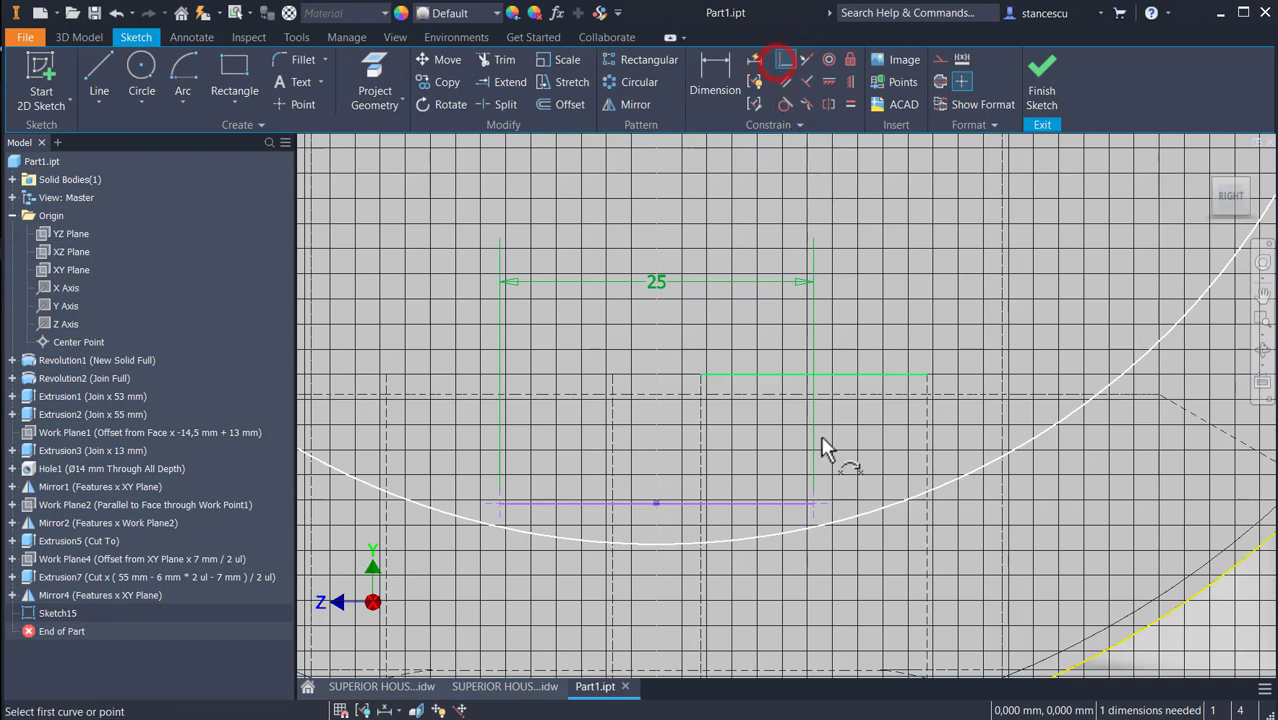
{"action": "left_click", "coordinate": [813, 503]}
{"action": "left_click", "coordinate": [844, 515]}
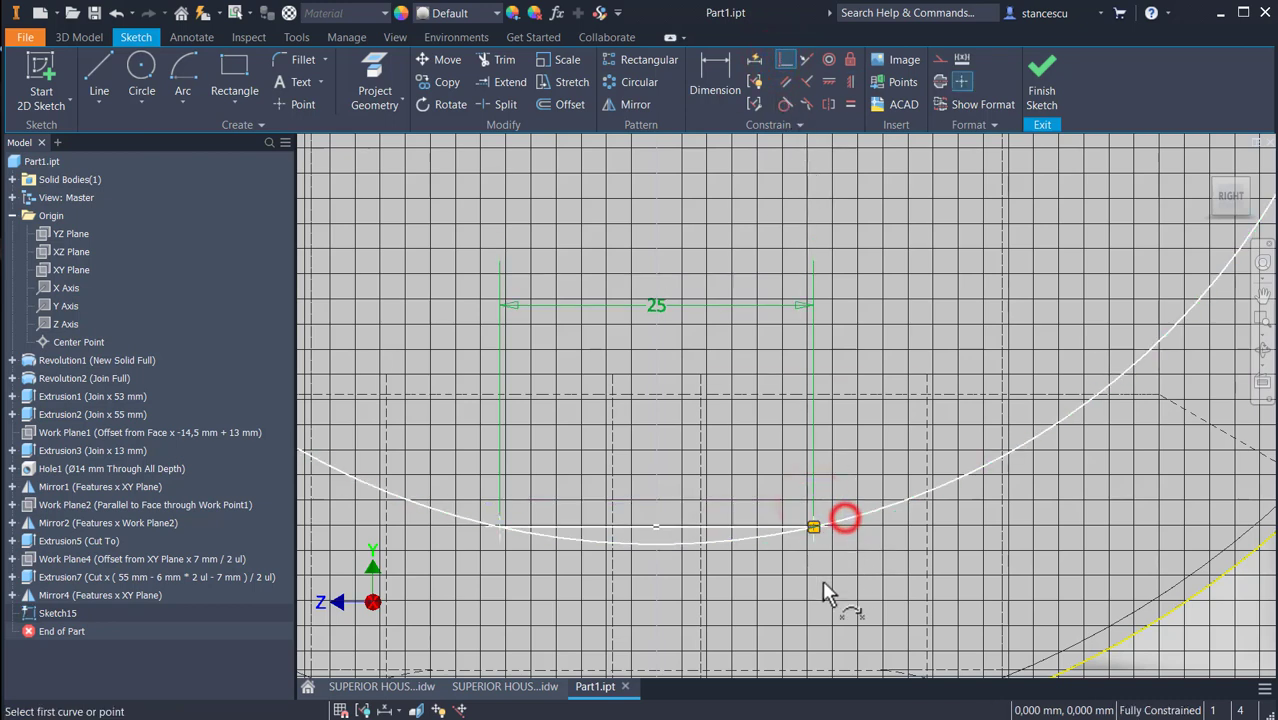
{"action": "left_click", "coordinate": [1040, 88]}
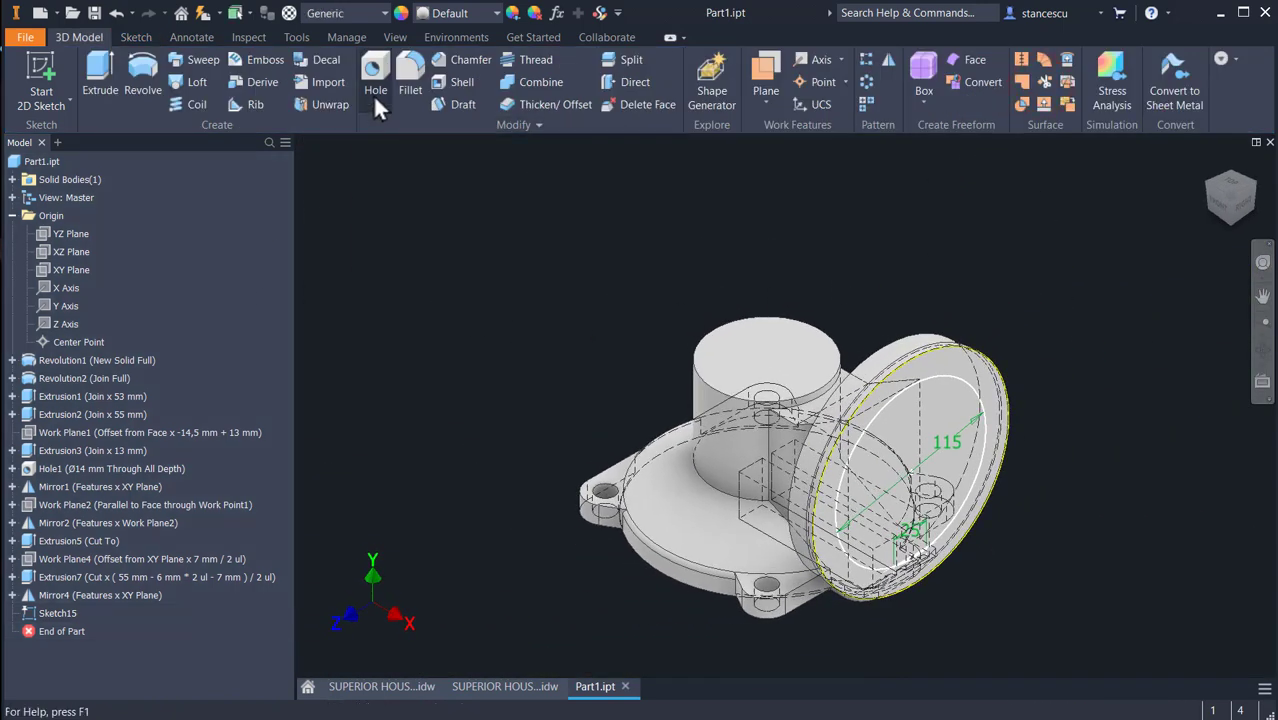
Create two 15 mm simple holes at the sketch points, terminating at the end face of the lower cavity
{"action": "left_click", "coordinate": [373, 78]}
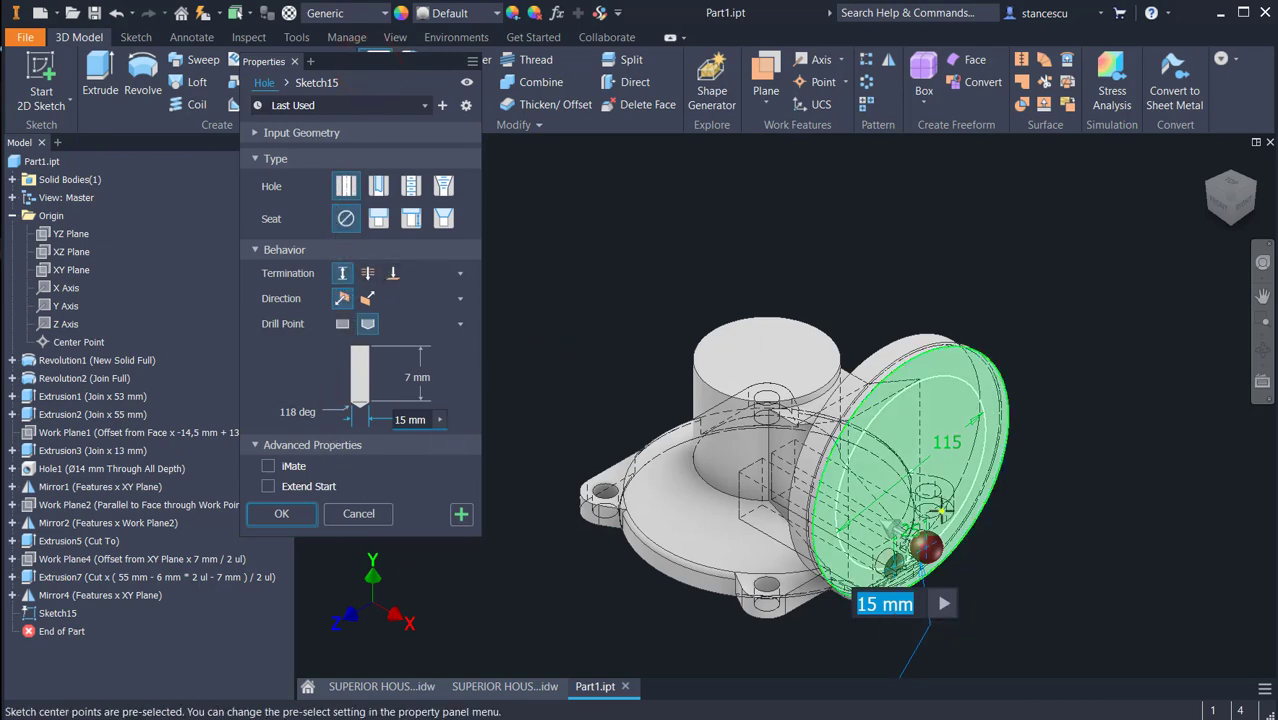
{"action": "scroll", "coordinate": [945, 522], "scroll_direction": "up", "scroll_amount": 3}
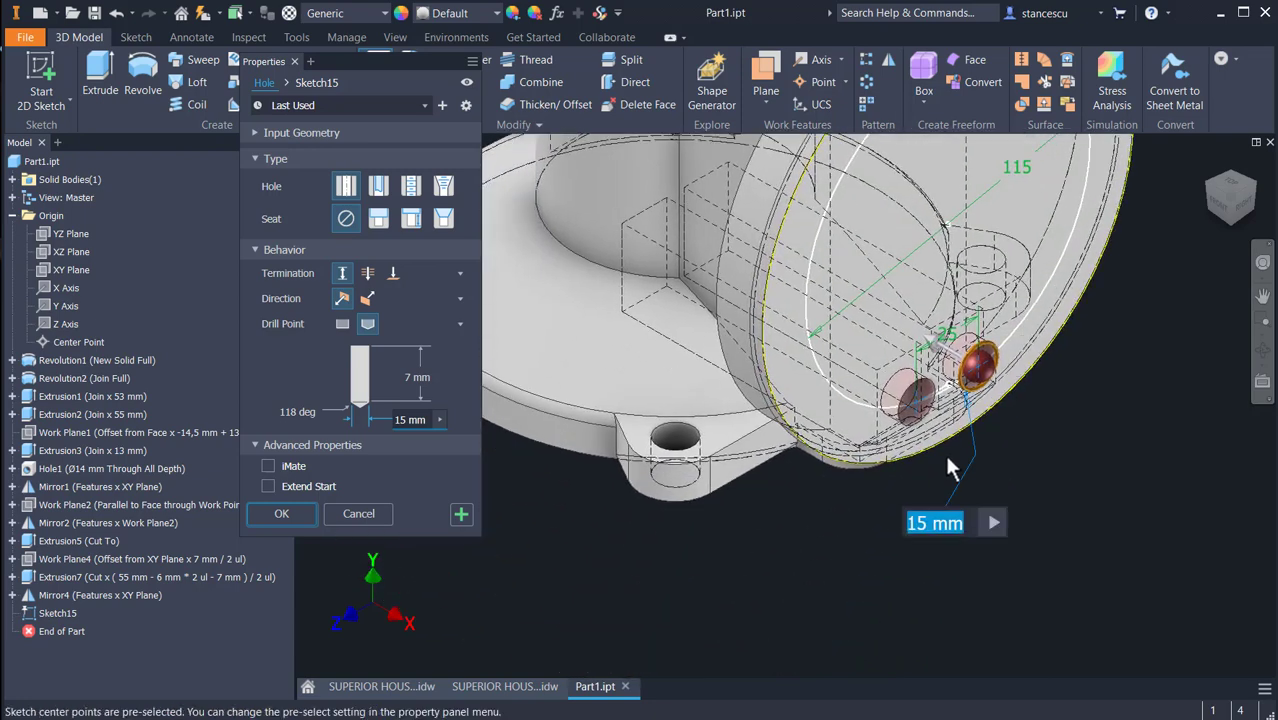
{"action": "left_click", "coordinate": [392, 274]}
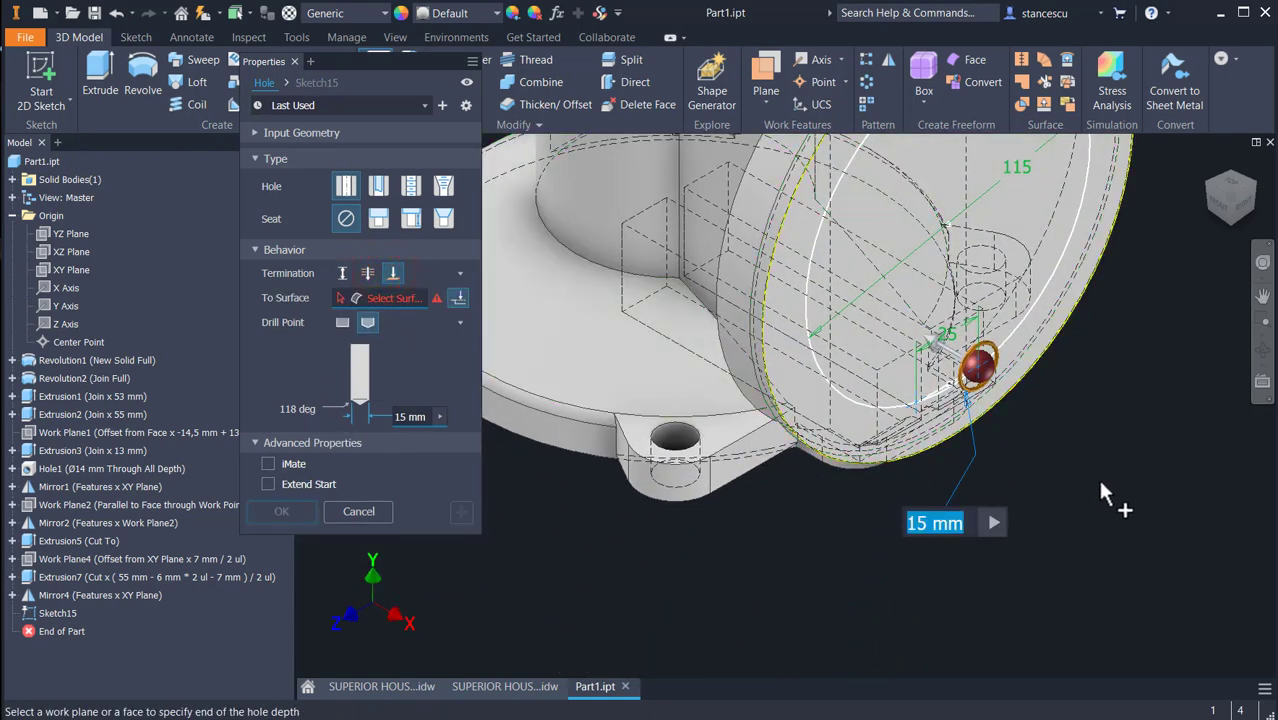
{"action": "scroll", "coordinate": [1101, 472], "scroll_direction": "up", "scroll_amount": 3}
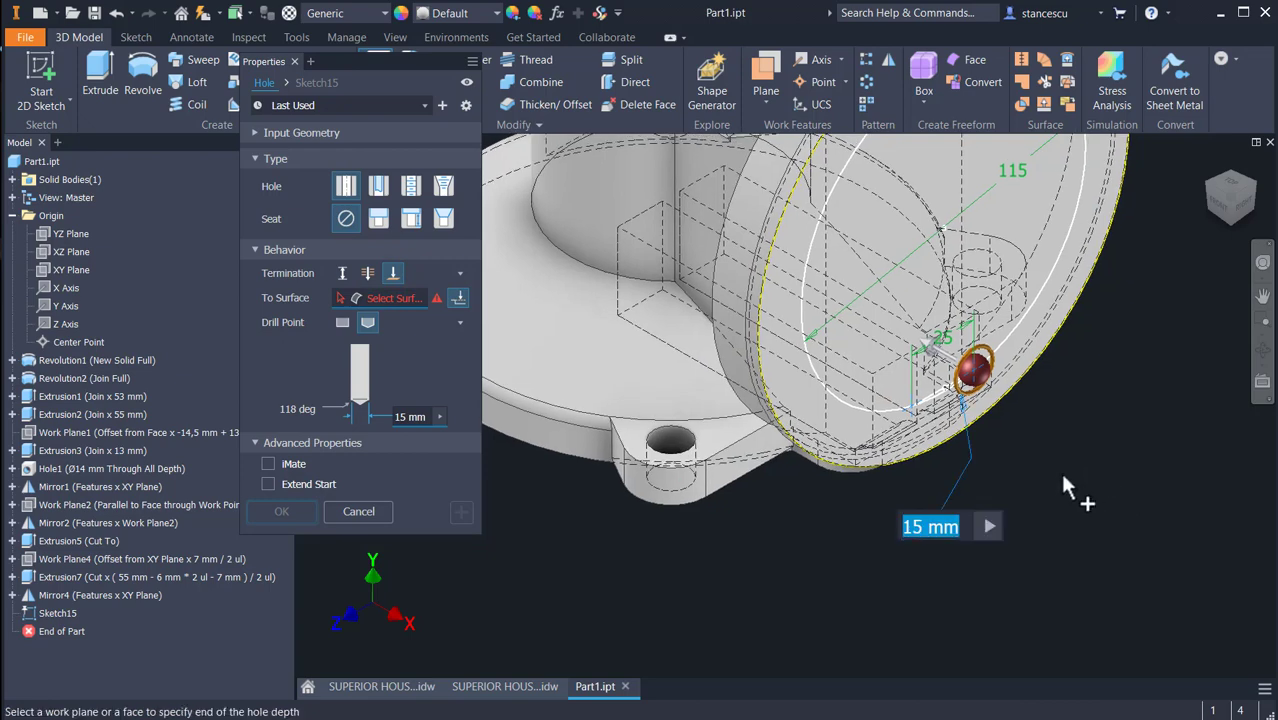
{"action": "scroll", "coordinate": [1034, 455], "scroll_direction": "up", "scroll_amount": 3}
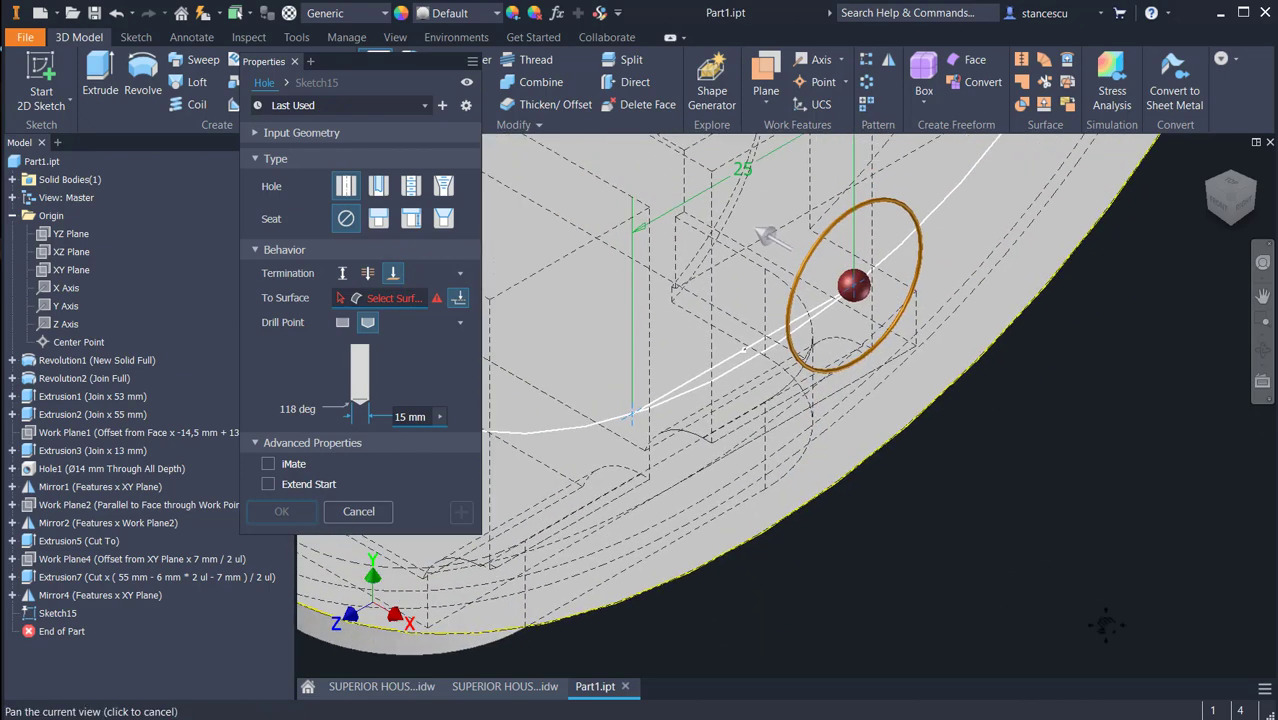
{"action": "left_click", "coordinate": [617, 322]}
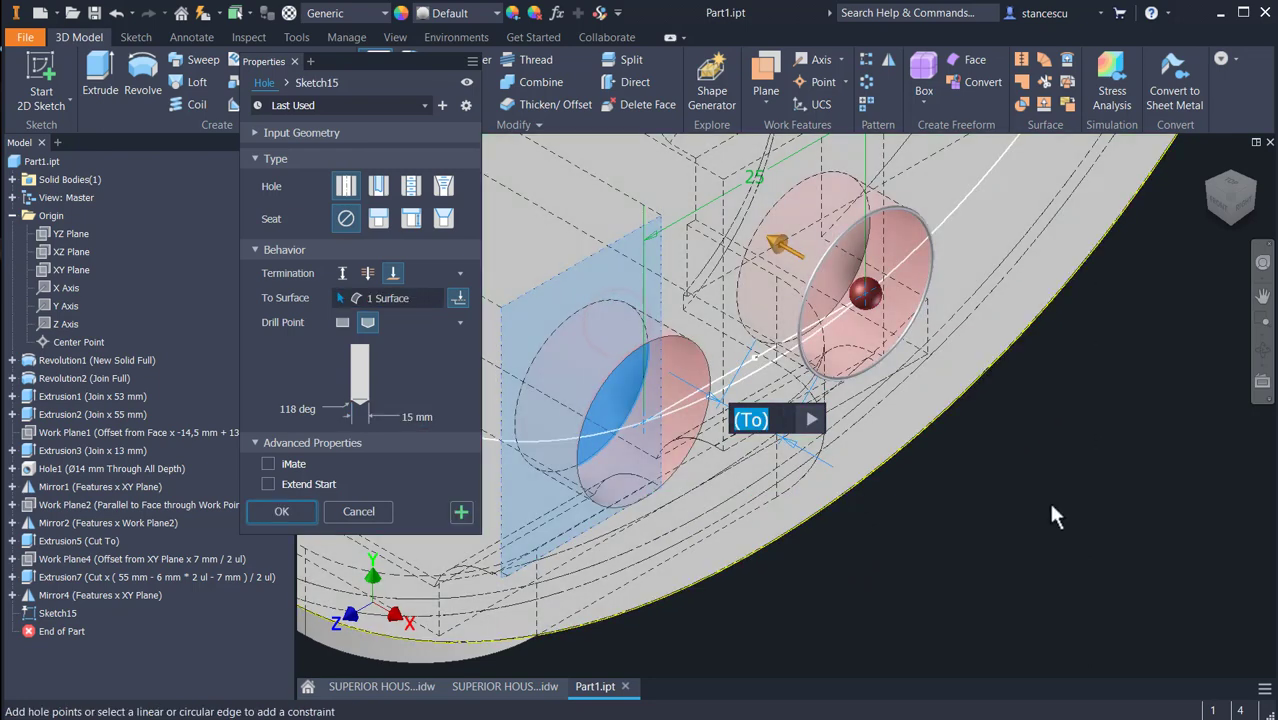
{"action": "left_click", "coordinate": [291, 508]}
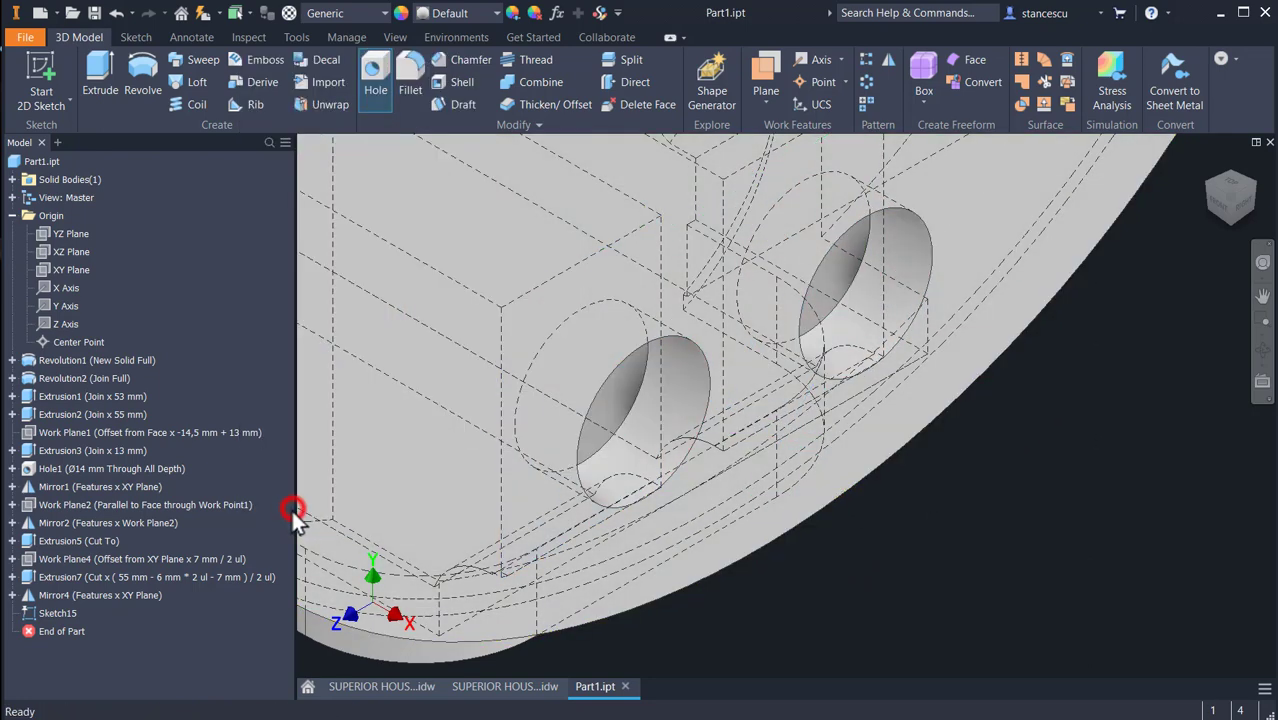
{"action": "mouse_move", "coordinate": [984, 515]}
{"action": "middle_mouse_down", "text": "shift"}
{"action": "mouse_move", "coordinate": [927, 502]}
{"action": "mouse_move", "coordinate": [907, 480]}
{"action": "mouse_move", "coordinate": [900, 494]}
{"action": "mouse_move", "coordinate": [907, 476]}
{"action": "mouse_move", "coordinate": [924, 494]}
{"action": "mouse_move", "coordinate": [902, 502]}
{"action": "mouse_move", "coordinate": [933, 502]}
{"action": "mouse_move", "coordinate": [917, 507]}
{"action": "mouse_move", "coordinate": [918, 490]}
{"action": "middle_mouse_up", "text": "shift"}
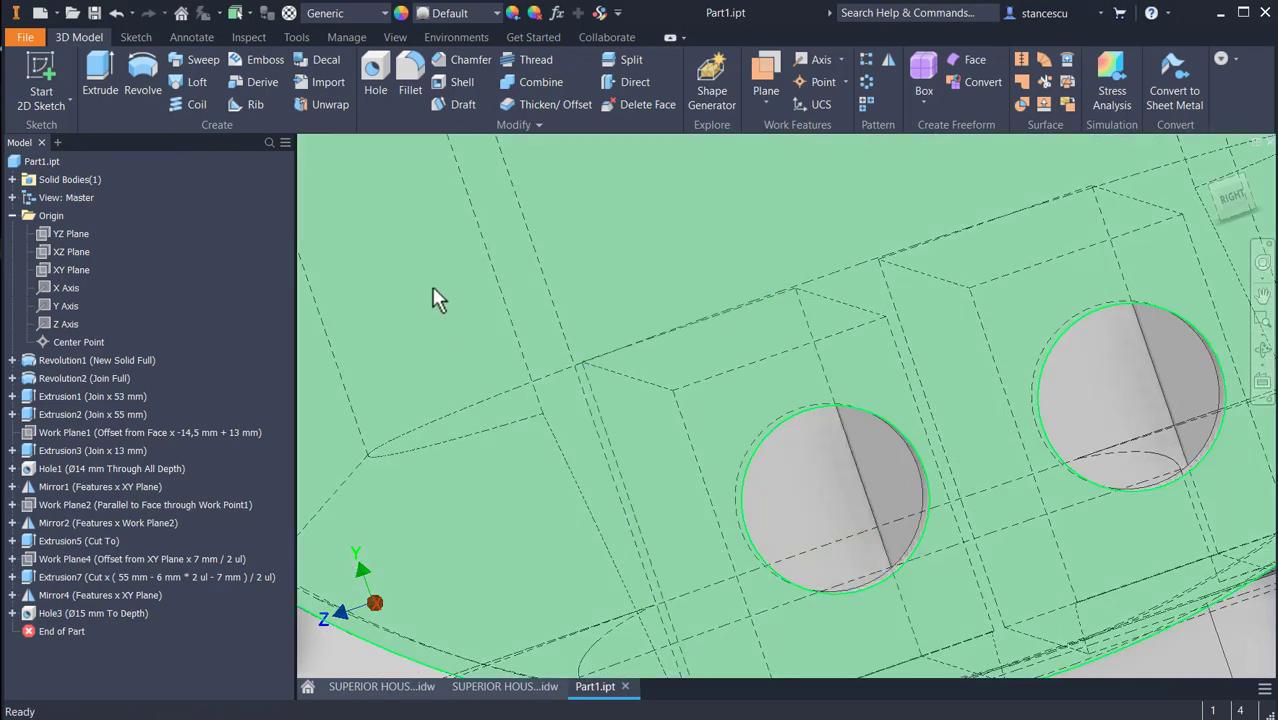
{"action": "key", "text": "F6"}
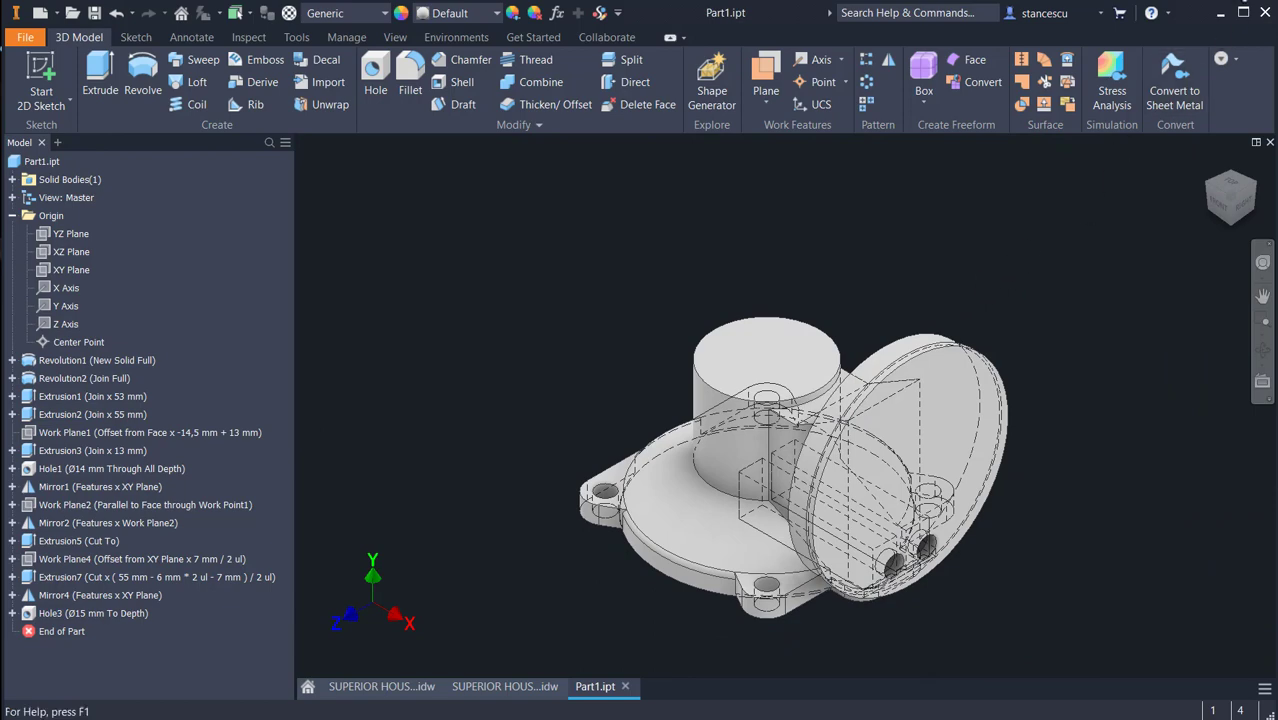
Examine the superior housing drawing's section E-E, plan view and section A-A around the lower cavity's inner wall
{"action": "left_click", "coordinate": [497, 685]}
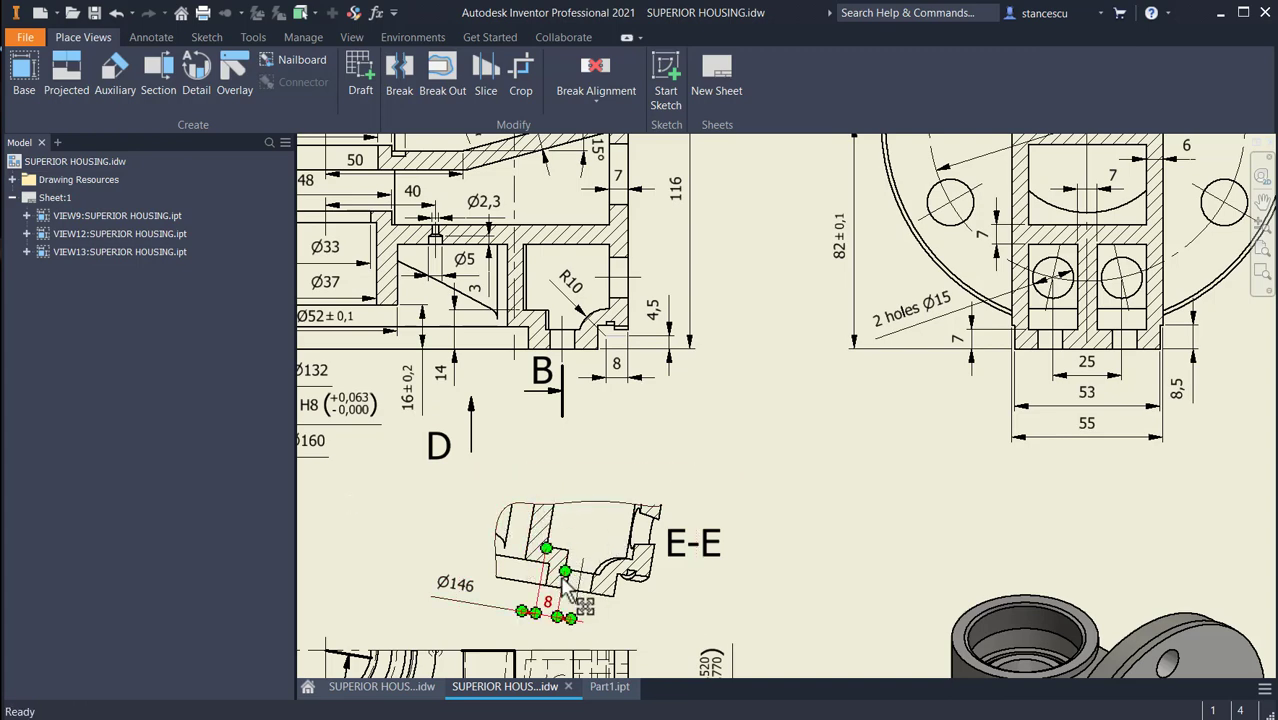
{"action": "middle_click_drag", "start_coordinate": [626, 572], "coordinate": [714, 339]}
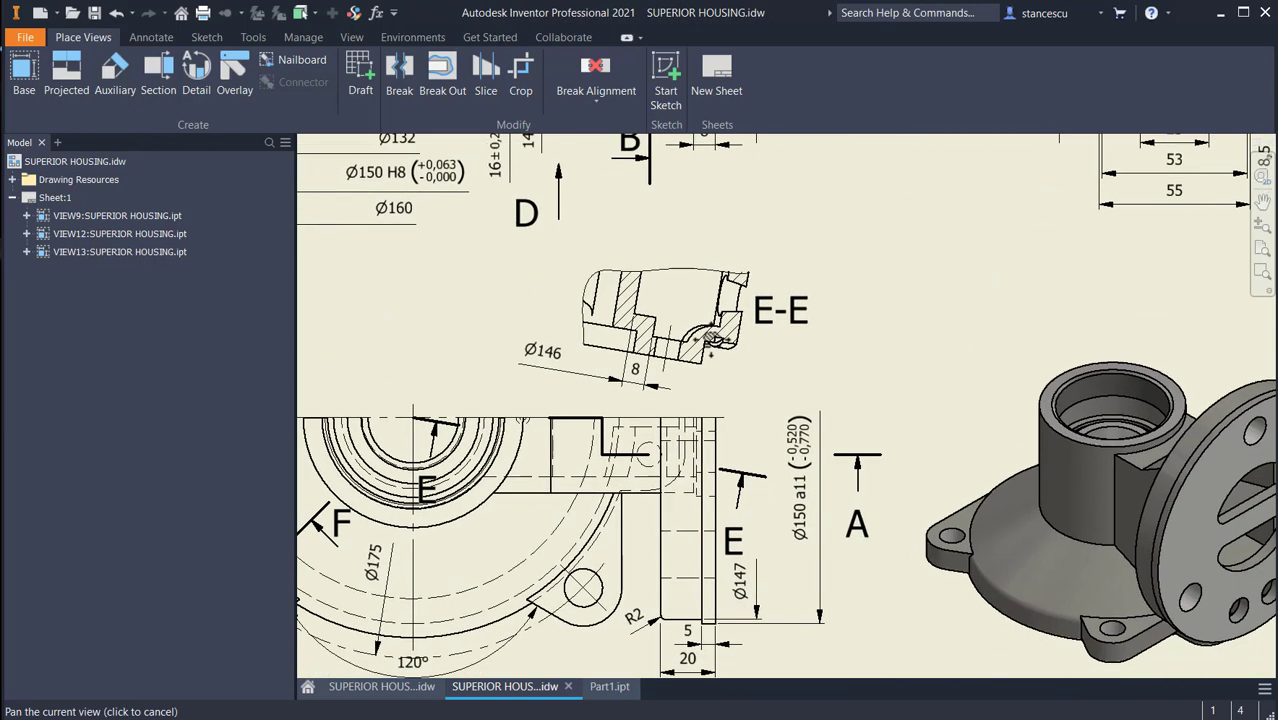
{"action": "left_click", "coordinate": [413, 435]}
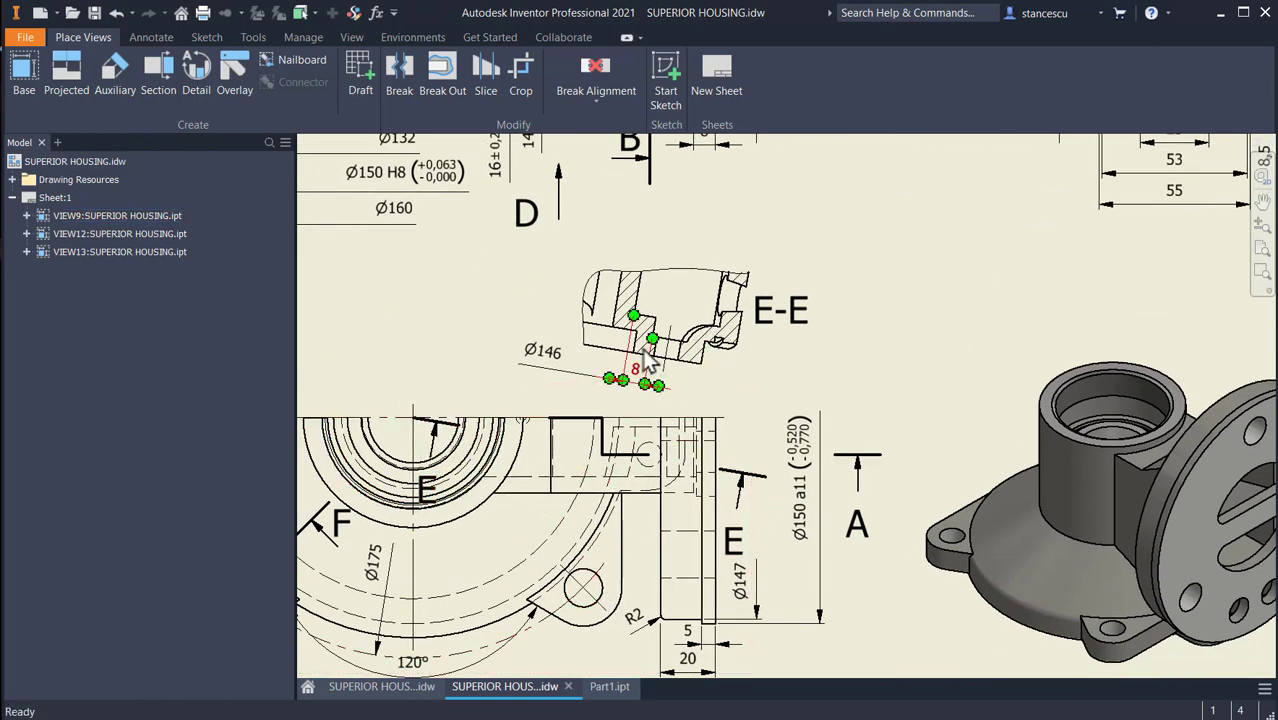
{"action": "middle_click_drag", "start_coordinate": [676, 418], "coordinate": [679, 629]}
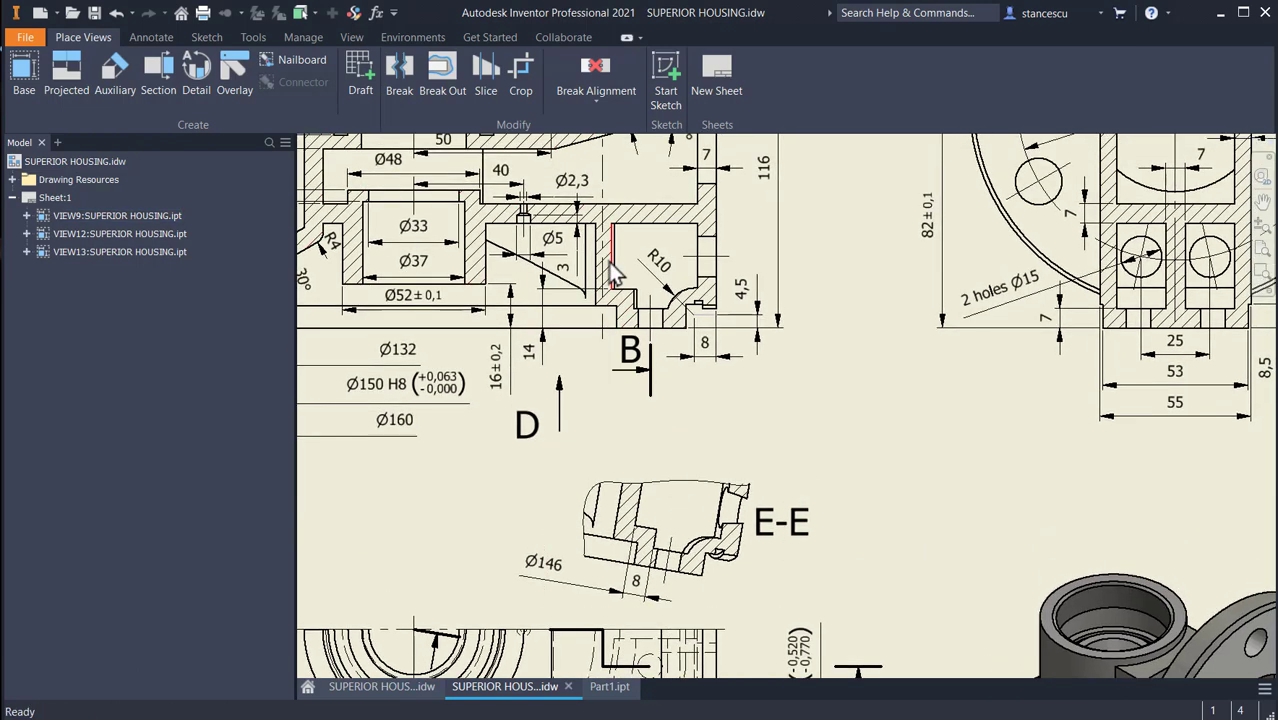
{"action": "middle_click_drag", "start_coordinate": [887, 492], "coordinate": [1061, 396]}
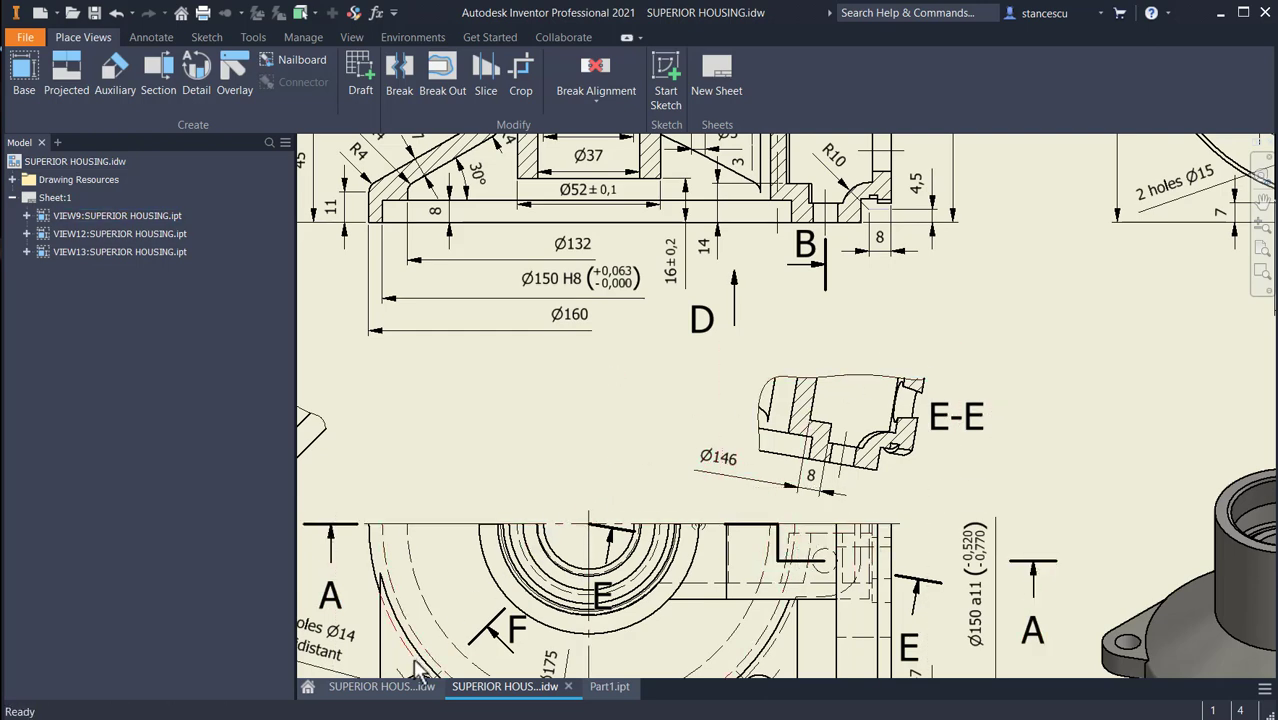
Study the wall profile outlined in red on the SUPERIOR HOUSING work drawing in sections A-A and E-E and the plan view
{"action": "left_click", "coordinate": [400, 687]}
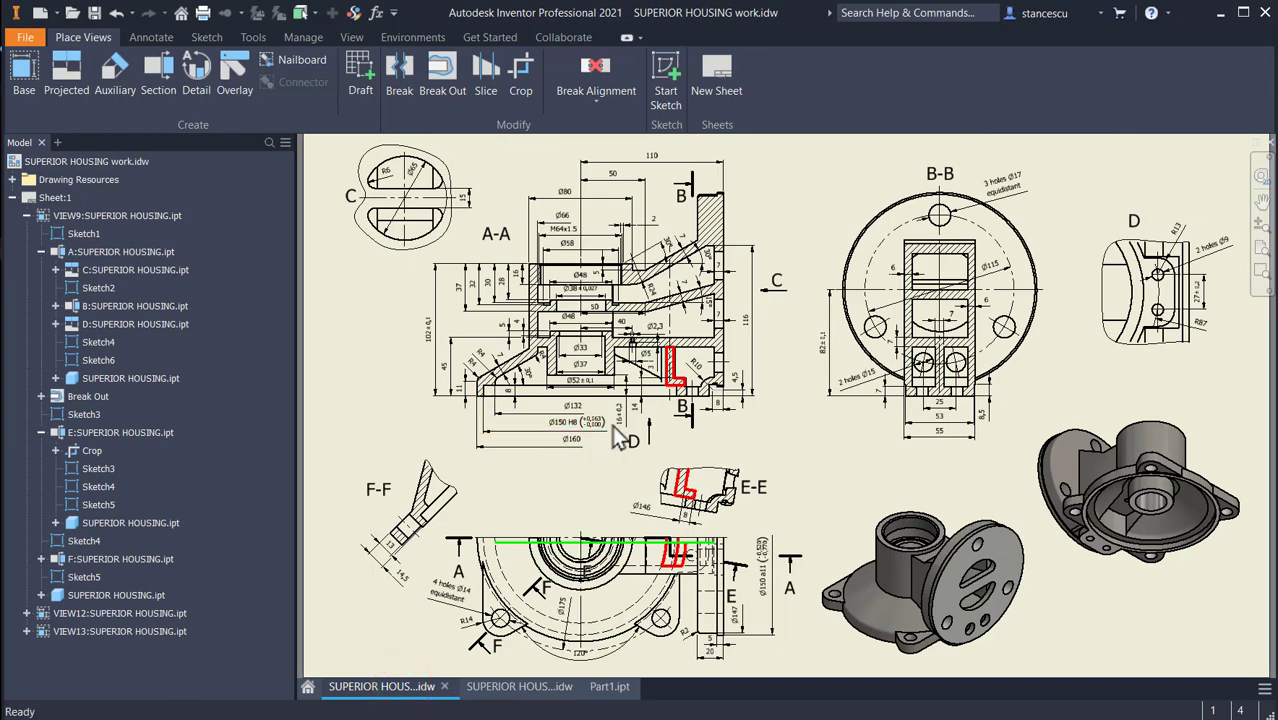
{"action": "scroll", "coordinate": [620, 440], "scroll_direction": "up", "scroll_amount": 3}
{"action": "scroll", "coordinate": [668, 433], "scroll_direction": "up", "scroll_amount": 3}
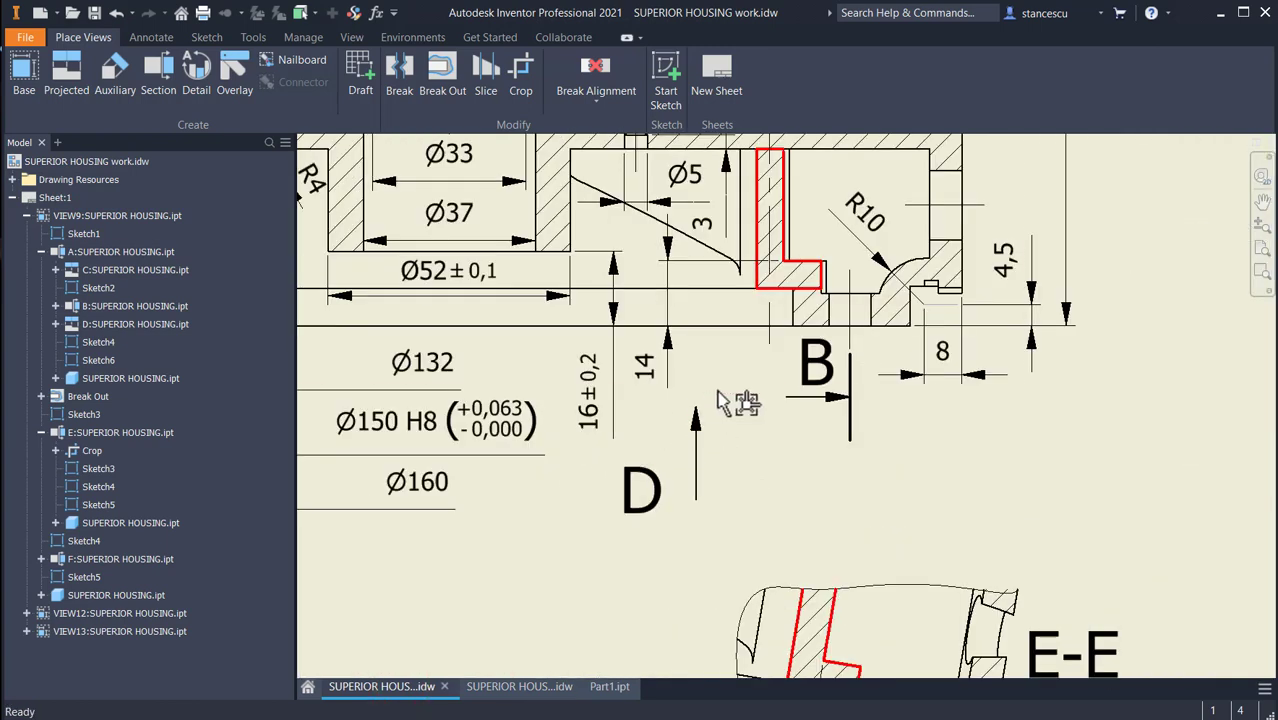
{"action": "middle_click_drag", "start_coordinate": [733, 399], "coordinate": [725, 514]}
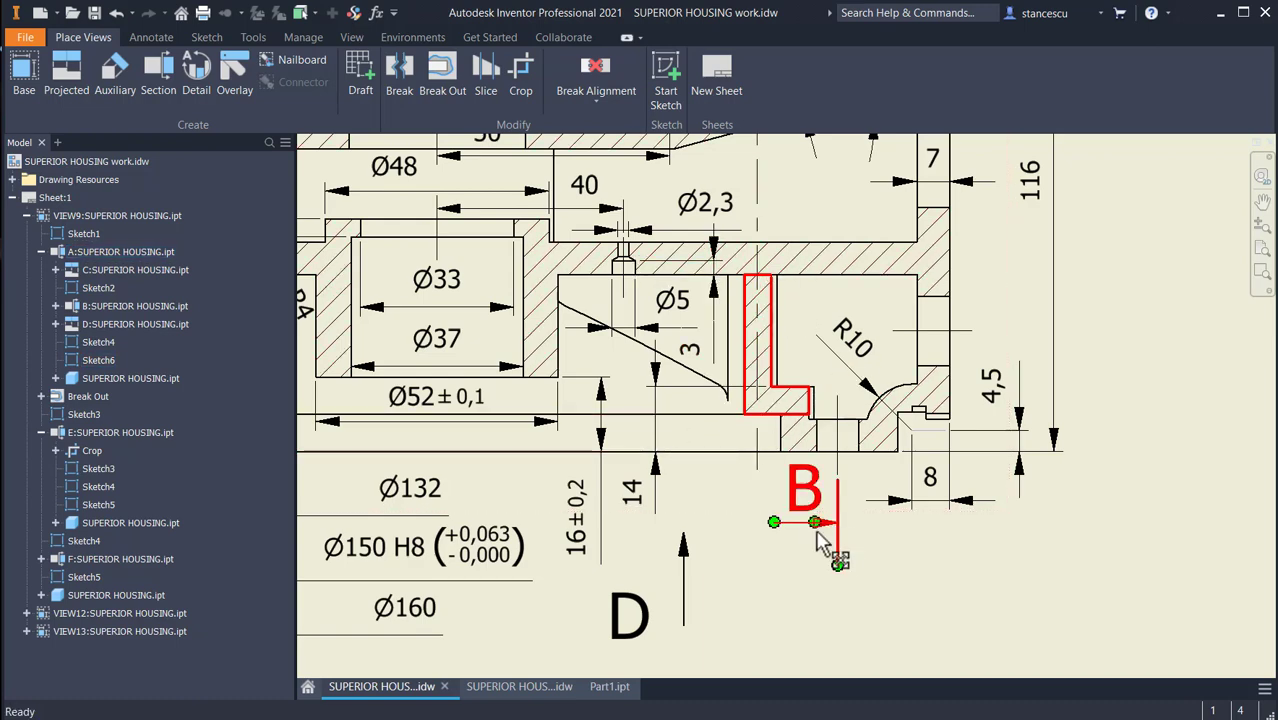
{"action": "middle_click_drag", "start_coordinate": [826, 535], "coordinate": [857, 205]}
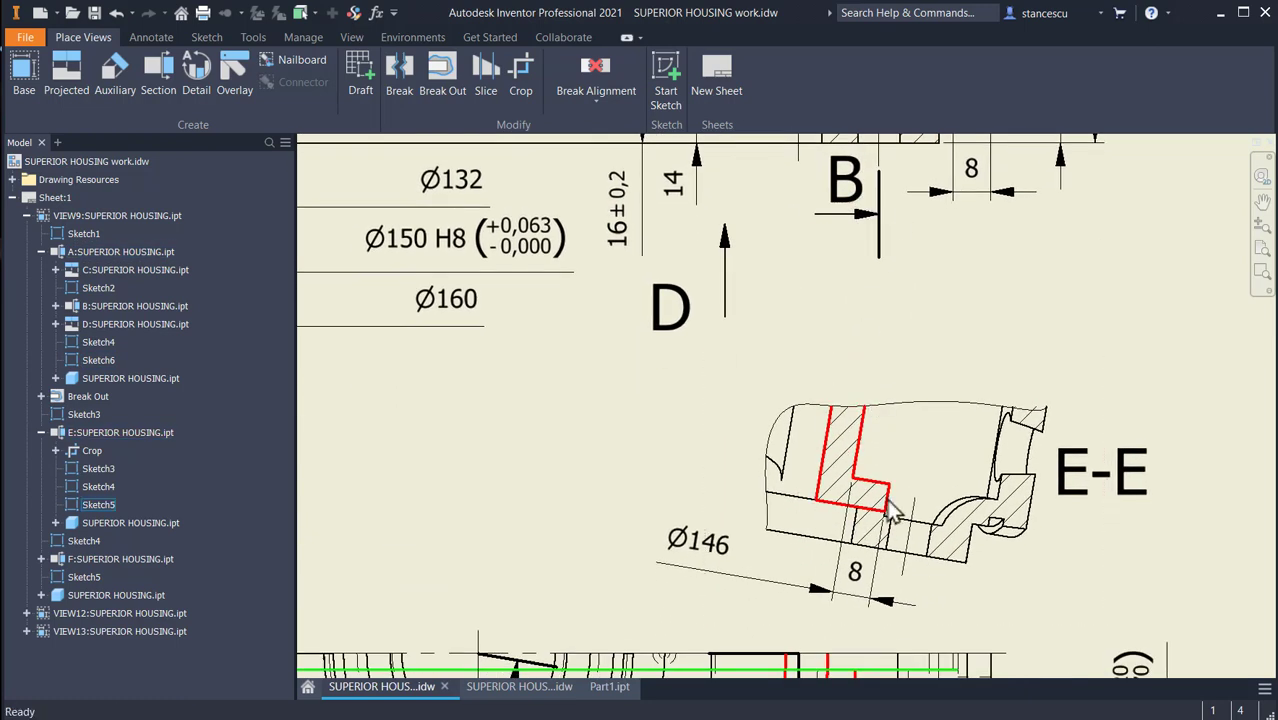
{"action": "middle_click_drag", "start_coordinate": [693, 481], "coordinate": [736, 197]}
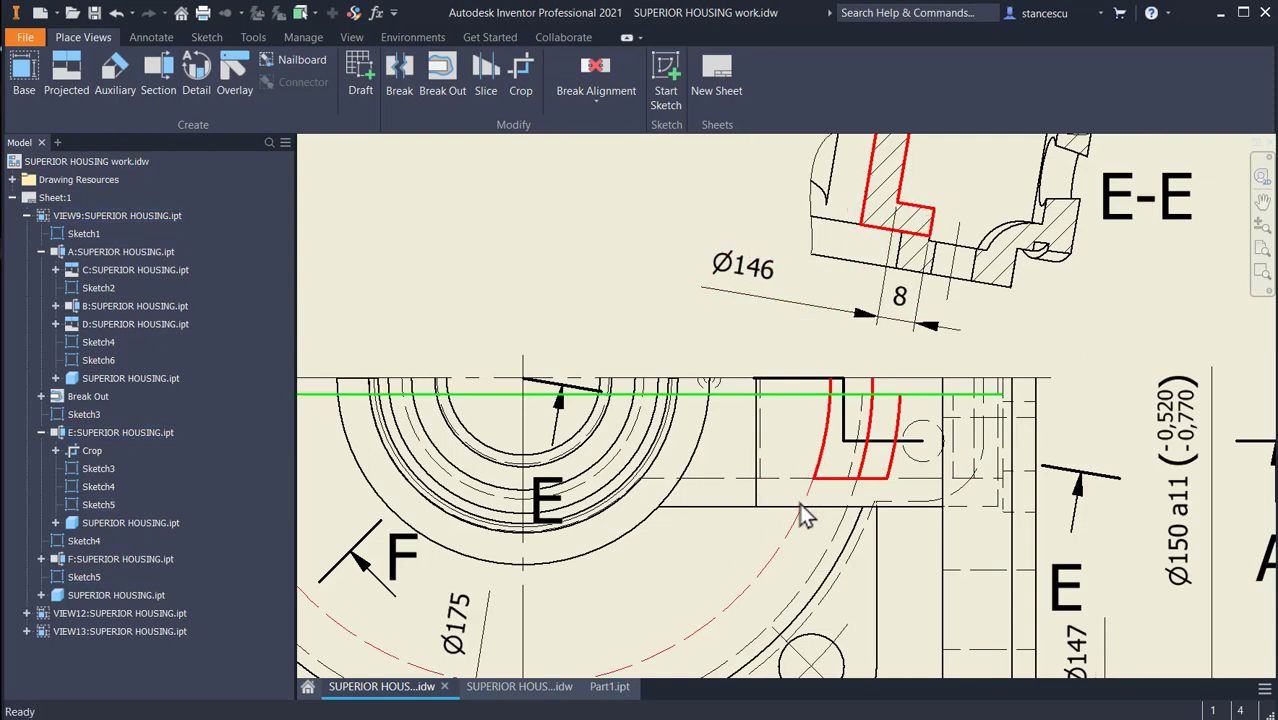
{"action": "scroll", "coordinate": [766, 552], "scroll_direction": "down", "scroll_amount": 2}
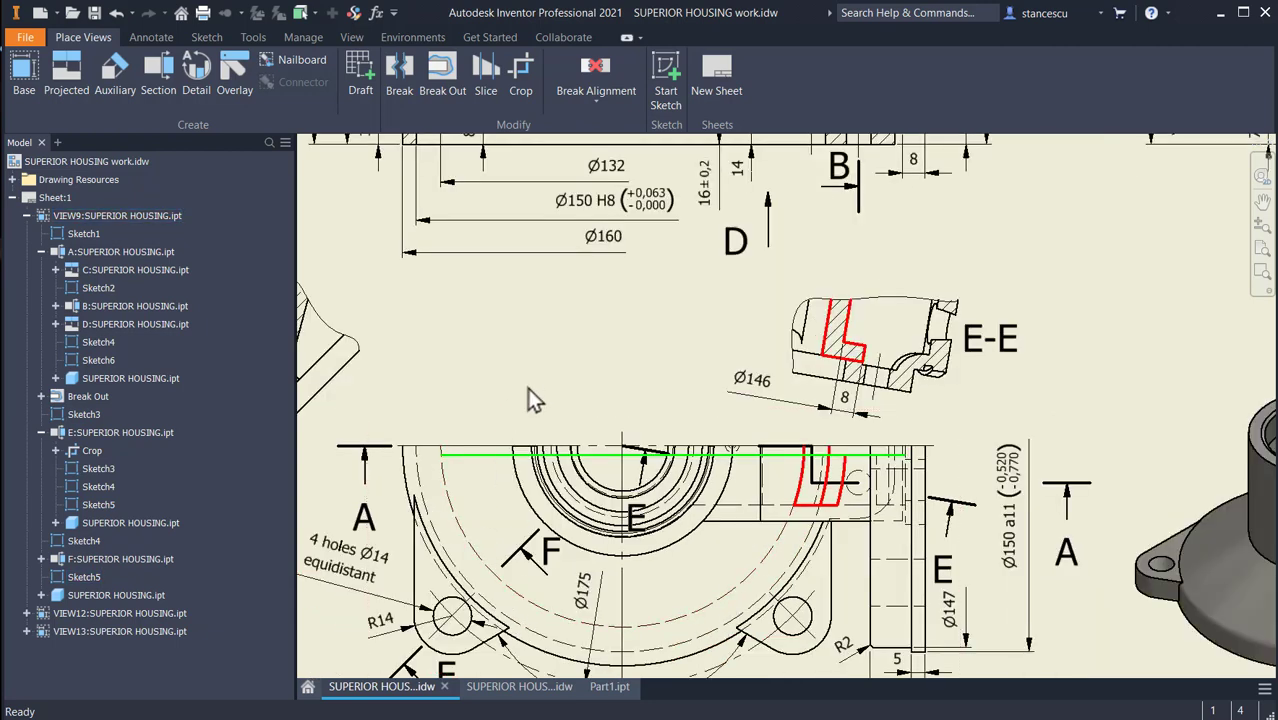
{"action": "middle_click_drag", "start_coordinate": [533, 398], "coordinate": [593, 548]}
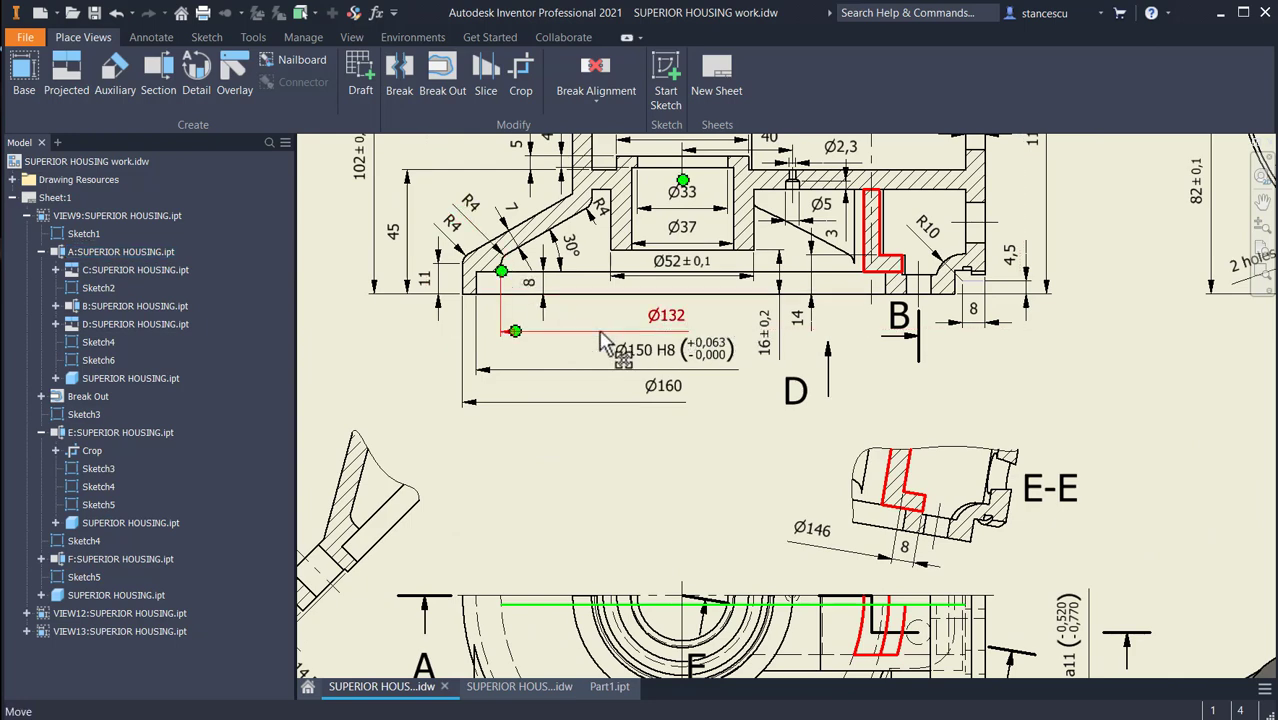
{"action": "middle_click_drag", "start_coordinate": [787, 385], "coordinate": [791, 337]}
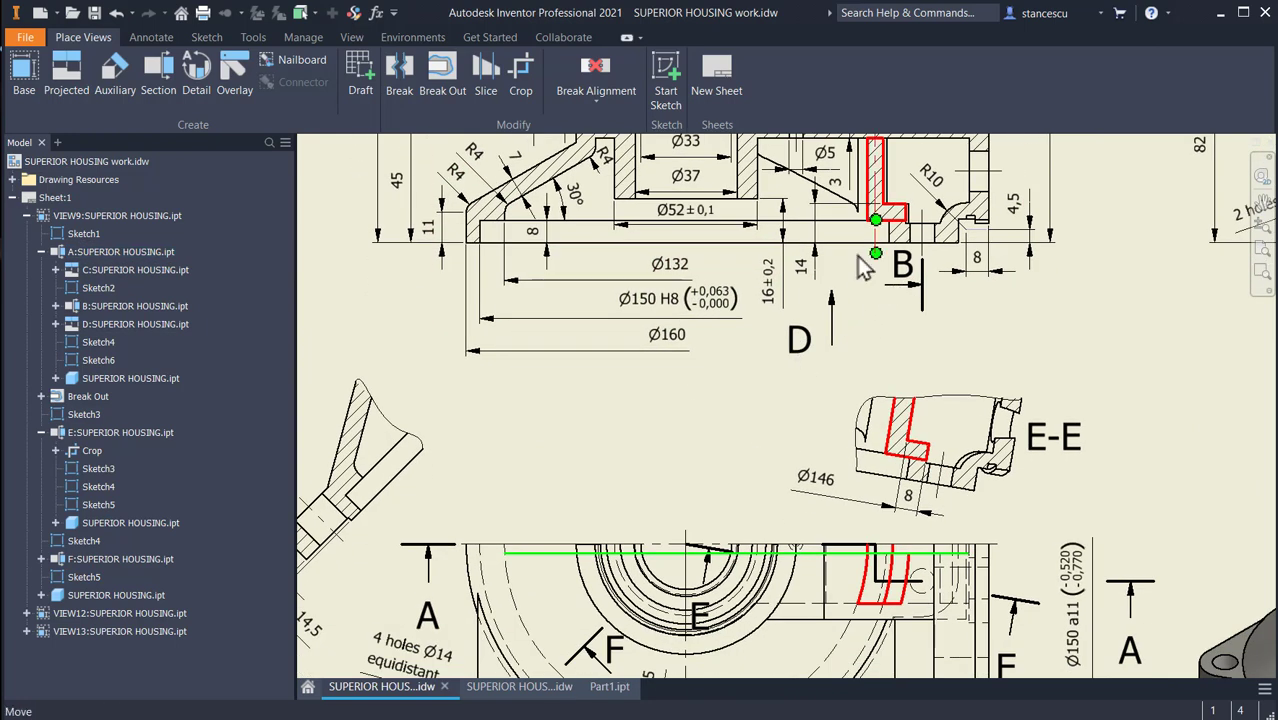
{"action": "middle_click_drag", "start_coordinate": [790, 498], "coordinate": [748, 555]}
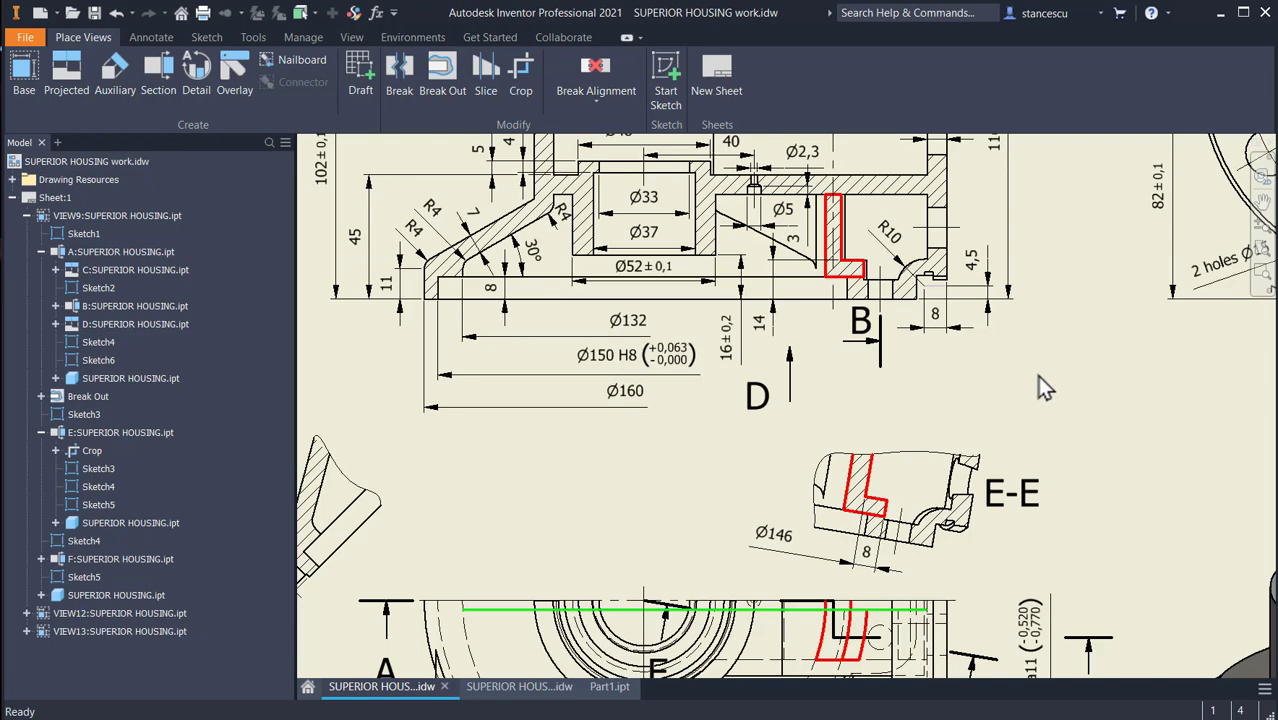
{"action": "scroll", "coordinate": [1021, 389], "scroll_direction": "down", "scroll_amount": 2}
{"action": "middle_click_drag", "start_coordinate": [1040, 392], "coordinate": [810, 395]}
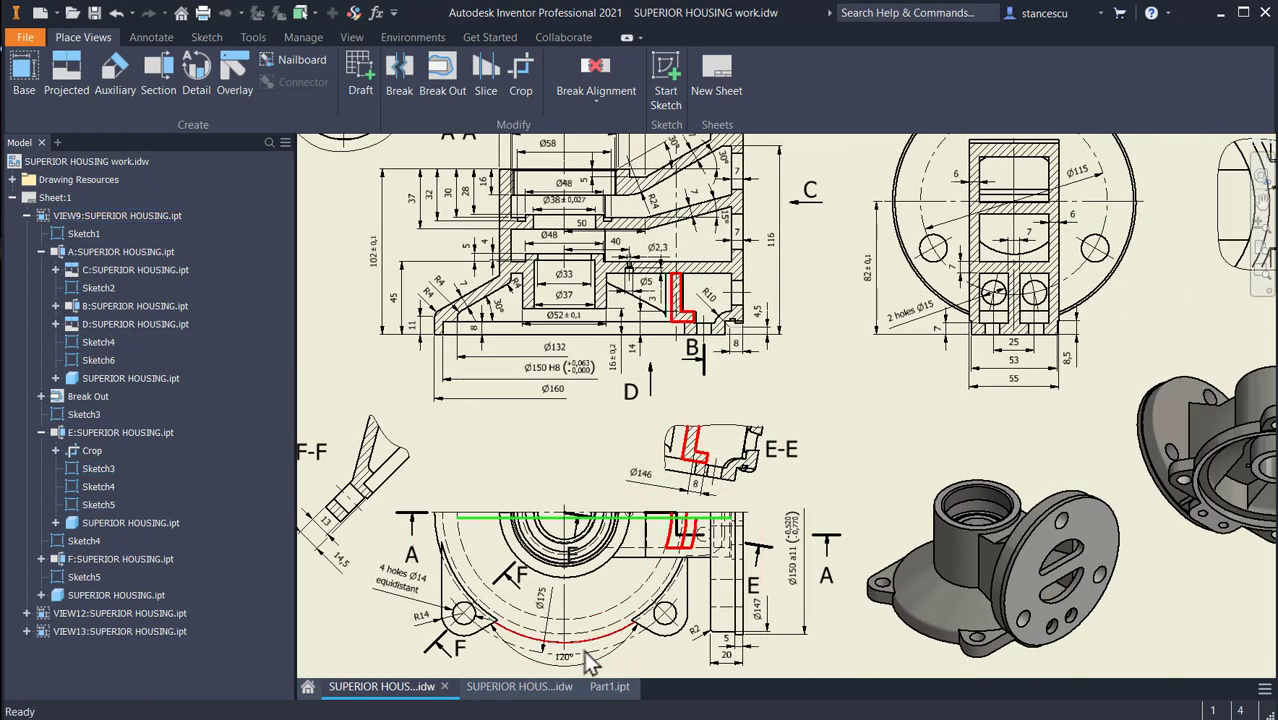
Switch to Part1.ipt, start a sketch on the XY Plane and slice the graphics at the sketch plane
{"action": "left_click", "coordinate": [605, 687]}
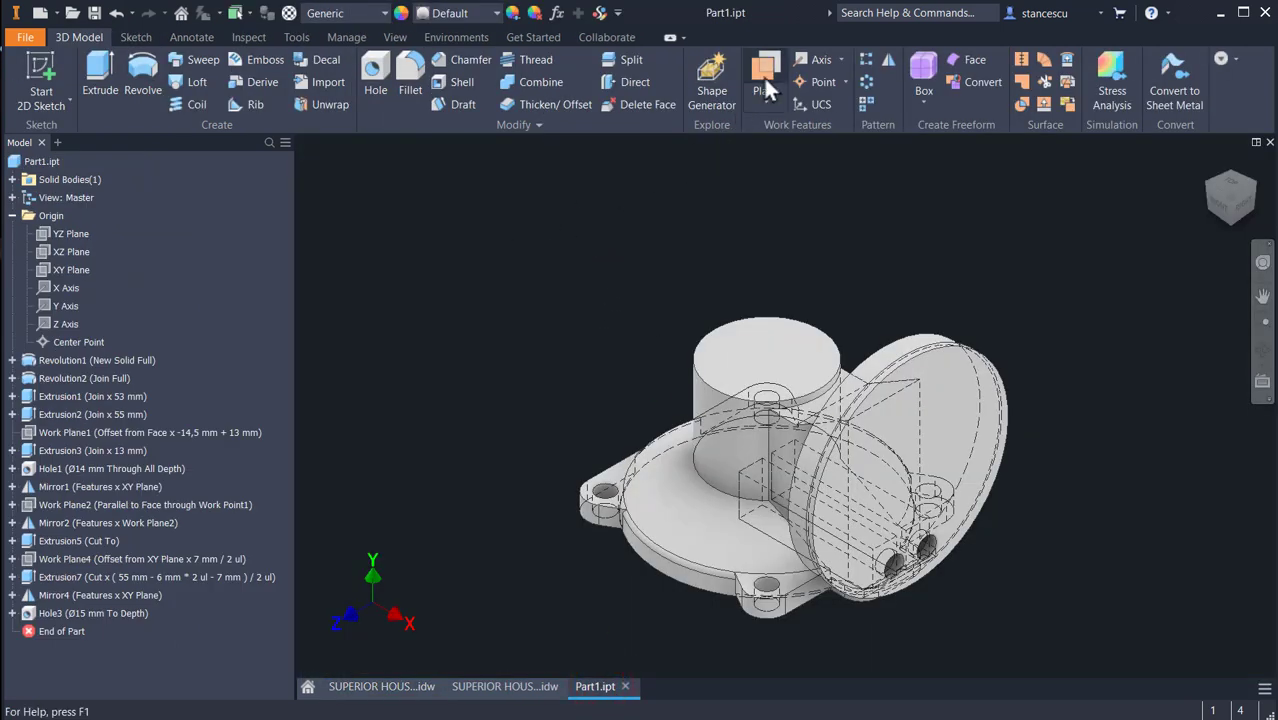
{"action": "left_click", "coordinate": [56, 271]}
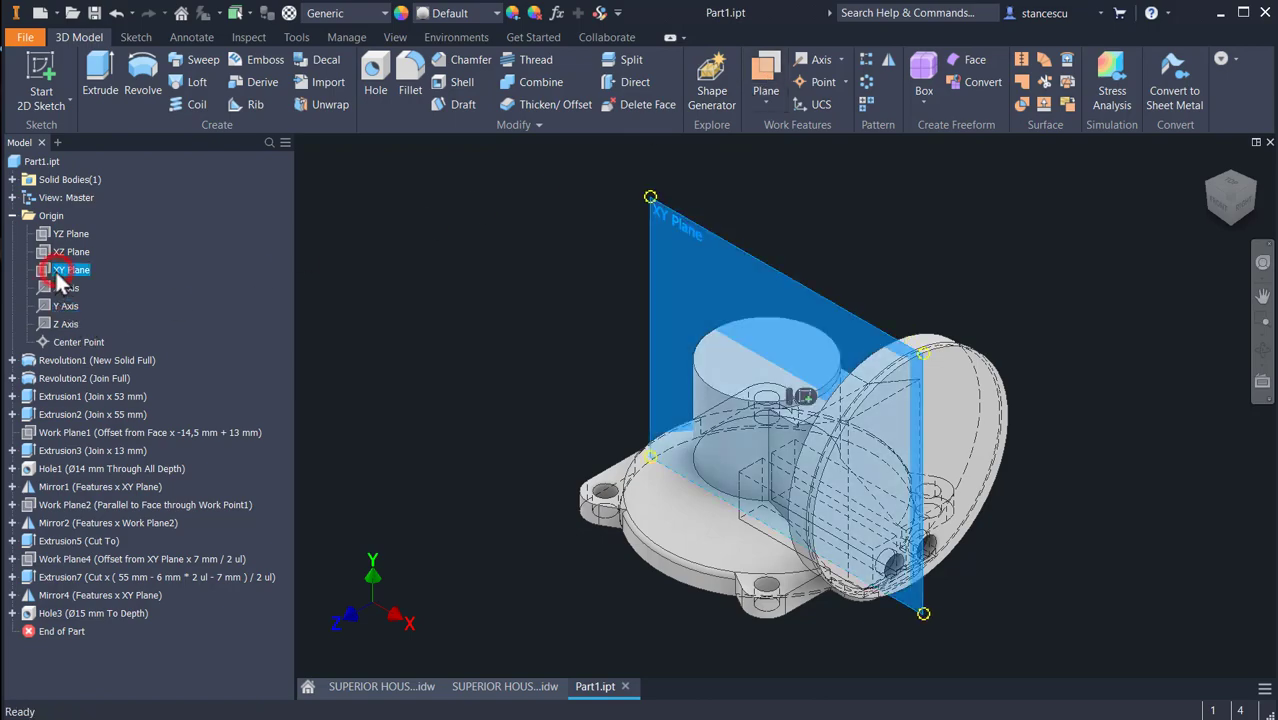
{"action": "left_click", "coordinate": [807, 399]}
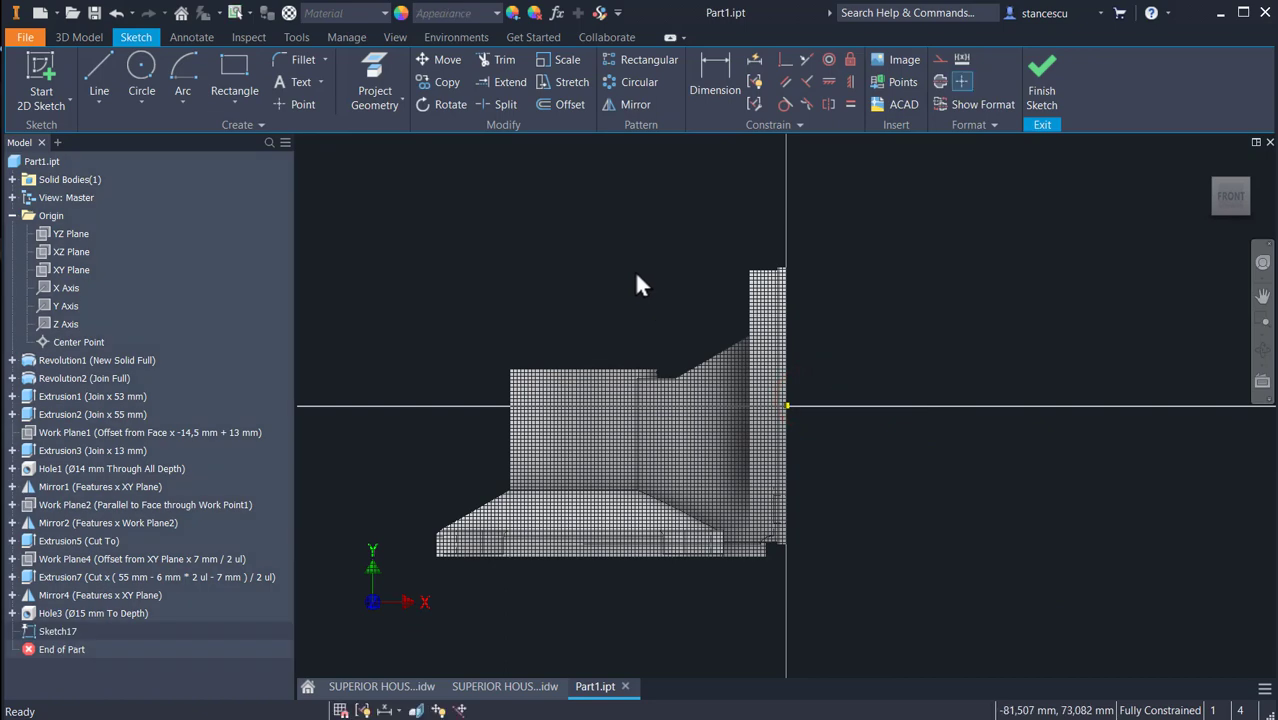
{"action": "key", "text": "F7"}
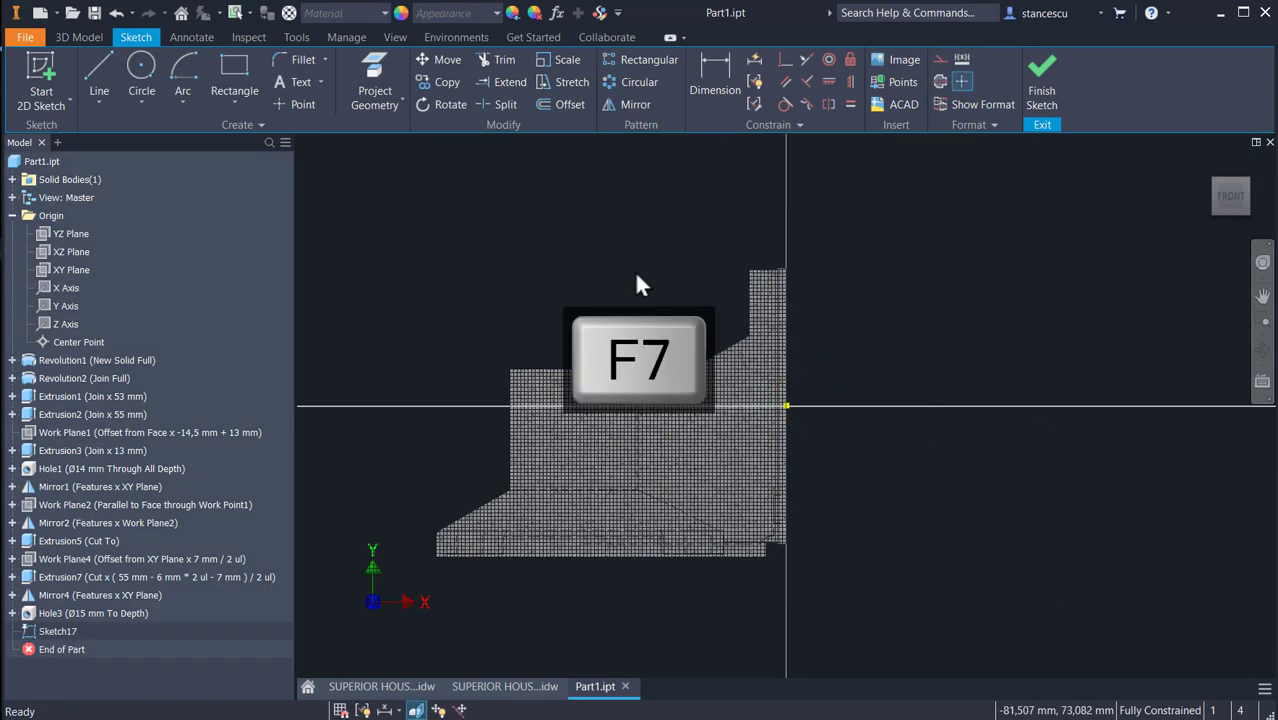
{"action": "scroll", "coordinate": [733, 515], "scroll_direction": "down", "scroll_amount": 3}
{"action": "mouse_move", "coordinate": [733, 496]}
{"action": "middle_mouse_down"}
{"action": "mouse_move", "coordinate": [740, 475]}
{"action": "mouse_move", "coordinate": [766, 471]}
{"action": "middle_mouse_up"}
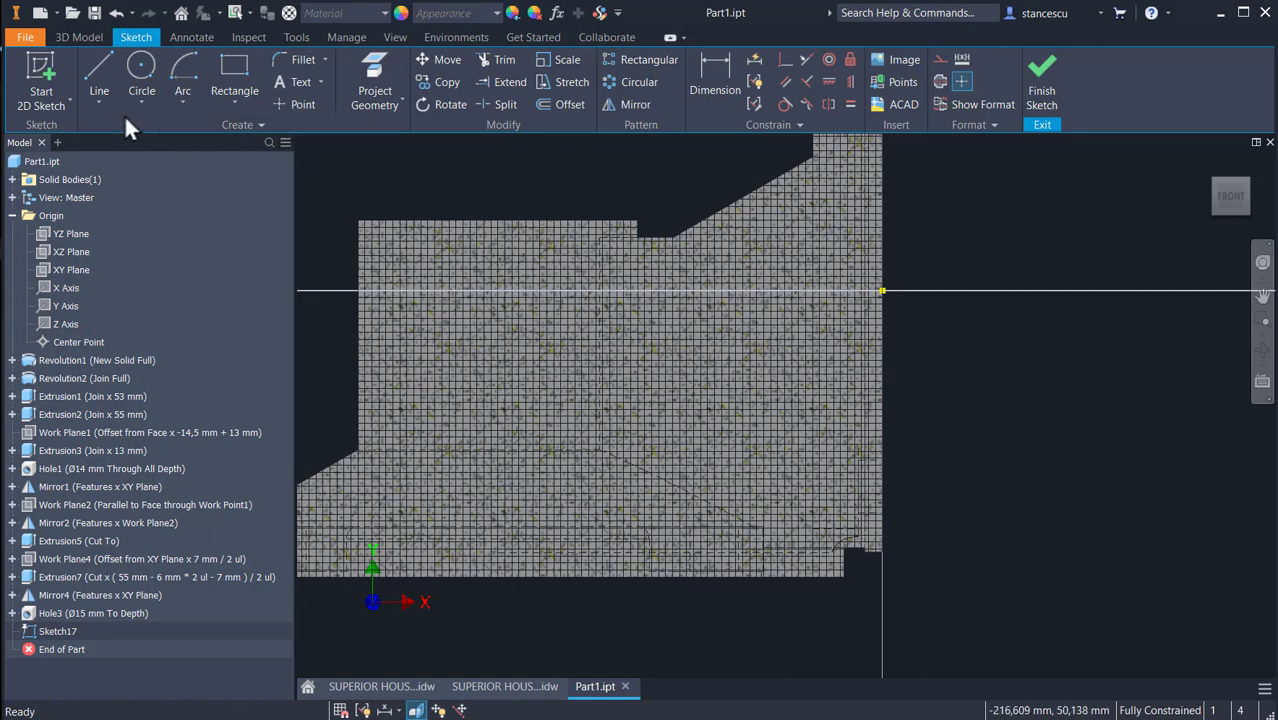
Sketch a closed L-shaped profile outside the flange, about 9 mm wide and 19 mm tall, with its foot pointing away from the part
{"action": "left_click", "coordinate": [106, 72]}
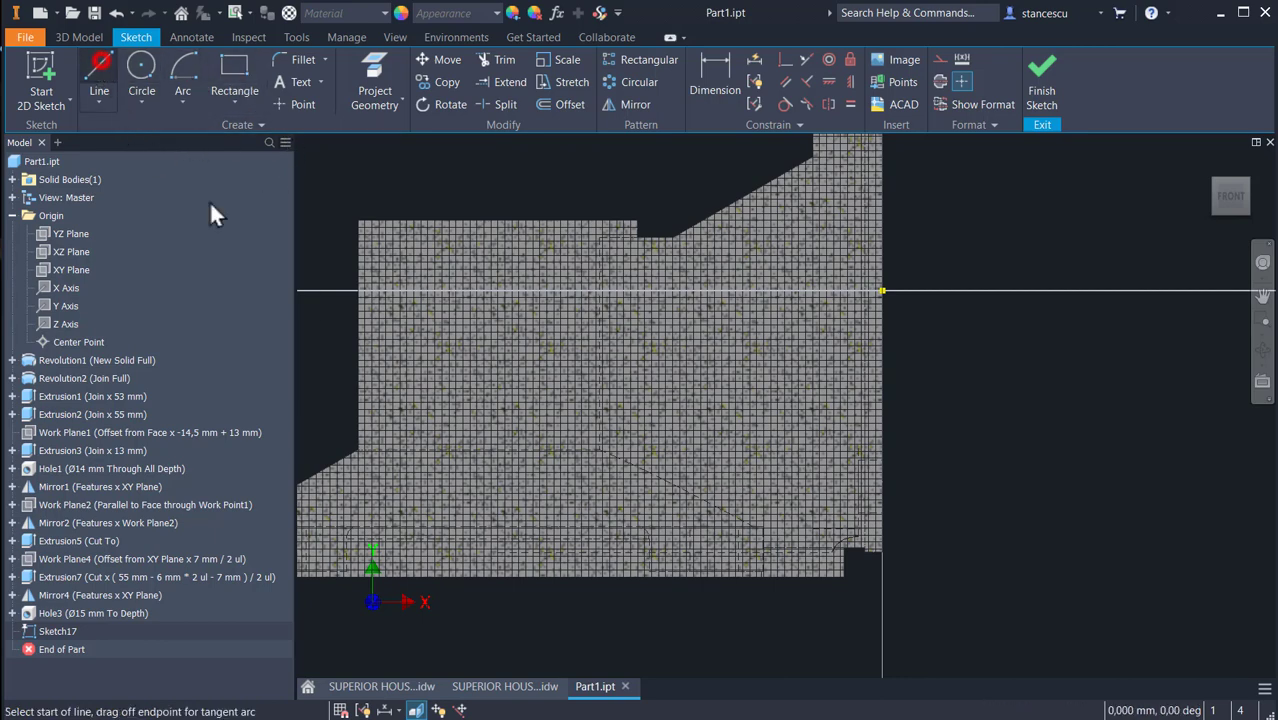
{"action": "left_click", "coordinate": [966, 442]}
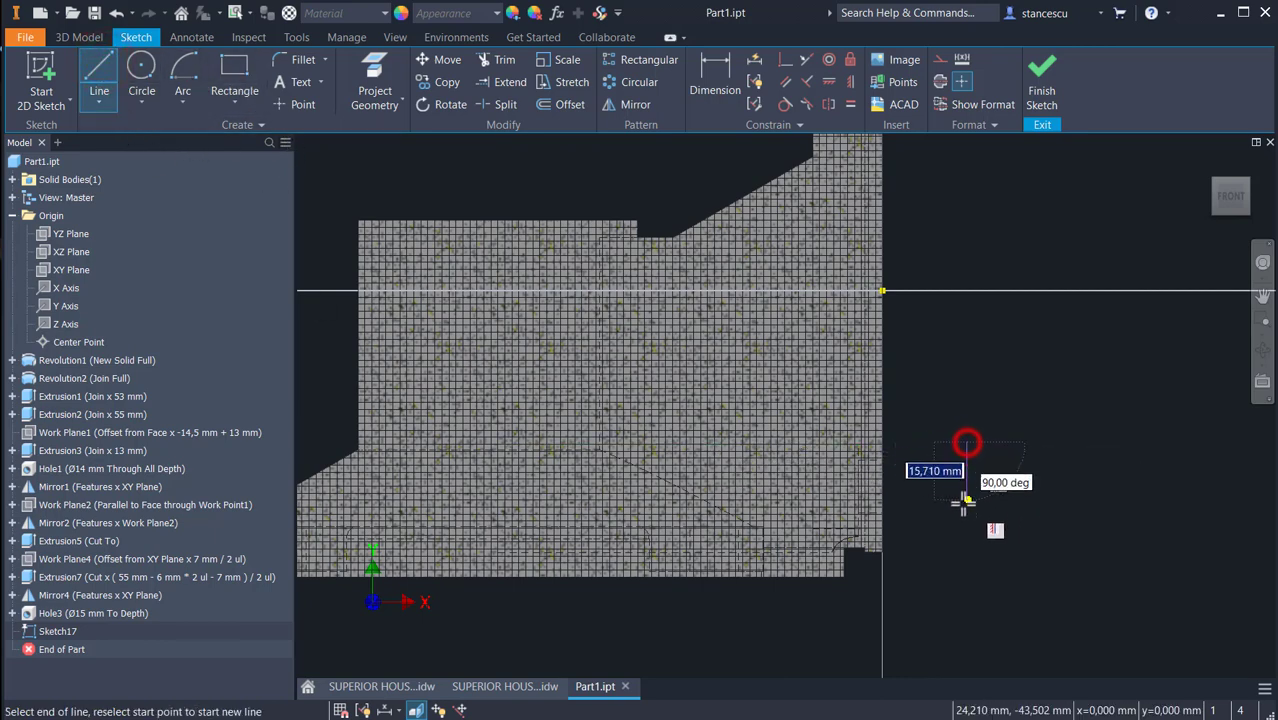
{"action": "left_click", "coordinate": [966, 510]}
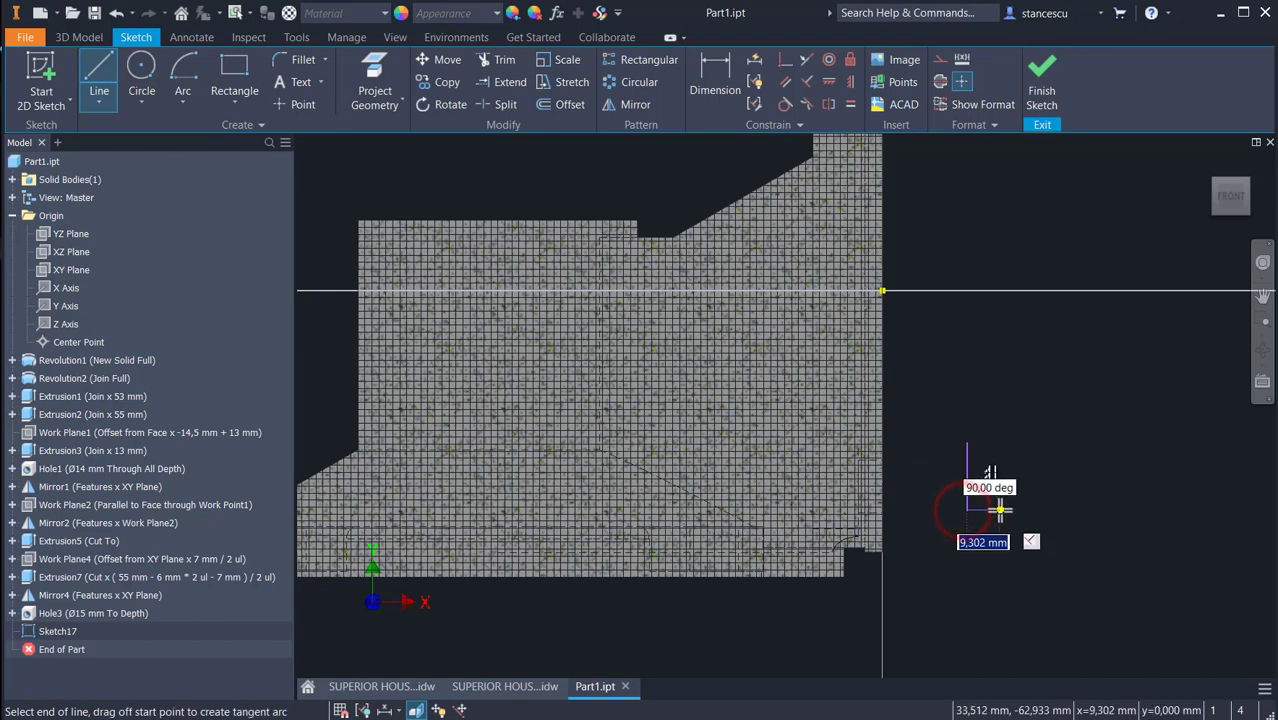
{"action": "left_click", "coordinate": [999, 510]}
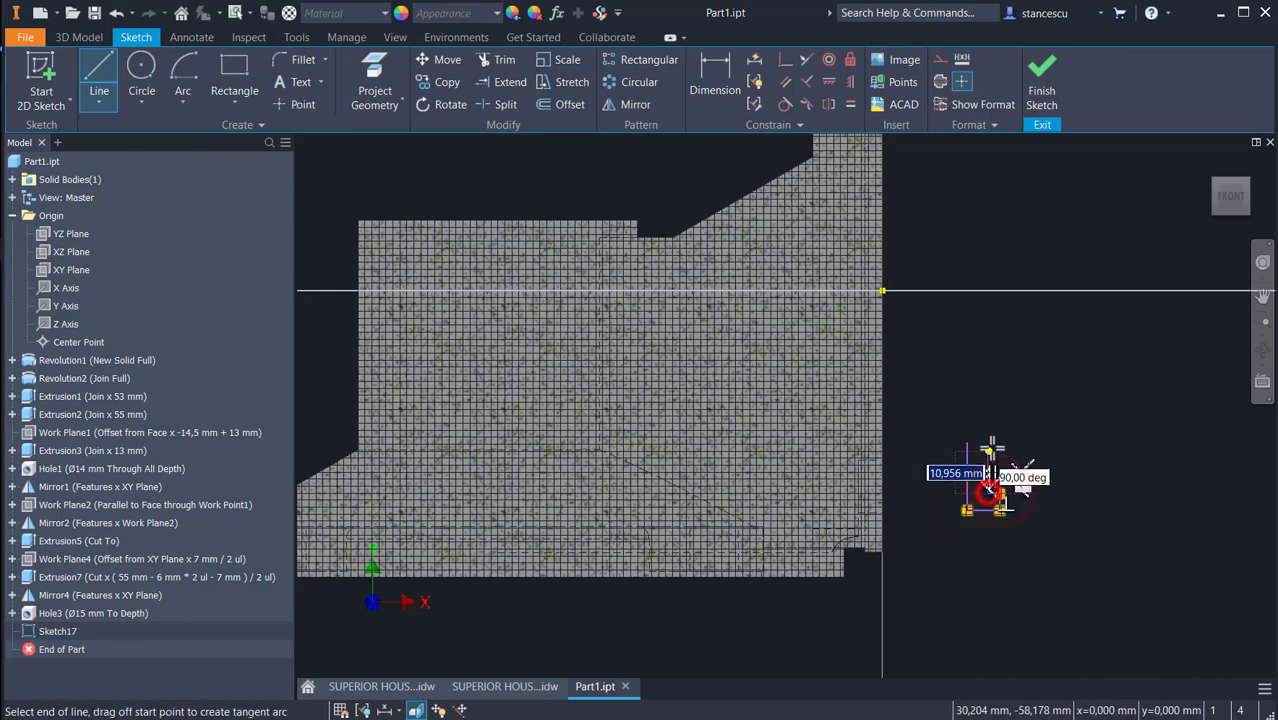
{"action": "left_click", "coordinate": [998, 443]}
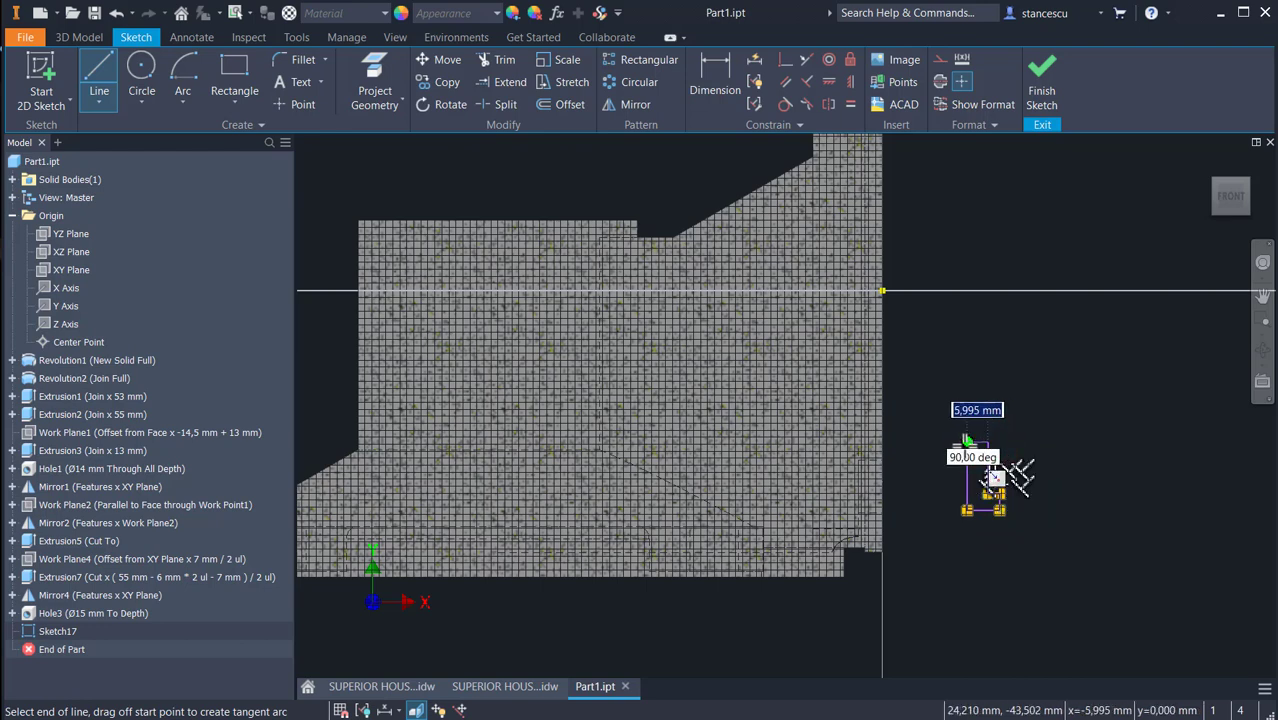
{"action": "left_click", "coordinate": [967, 441]}
{"action": "key", "text": "Escape"}
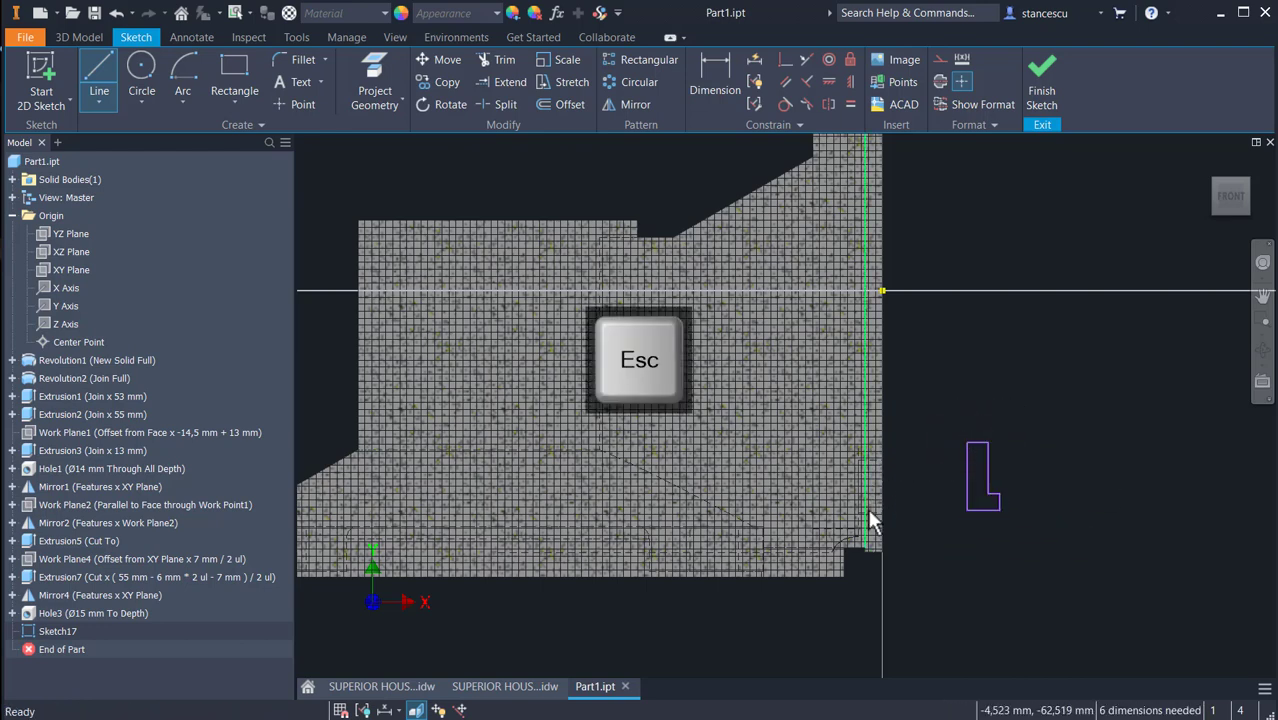
Dimension the foot's projection beyond the L-profile's upright wall as 8 mm
{"action": "scroll", "coordinate": [1018, 468], "scroll_direction": "down", "scroll_amount": 3}
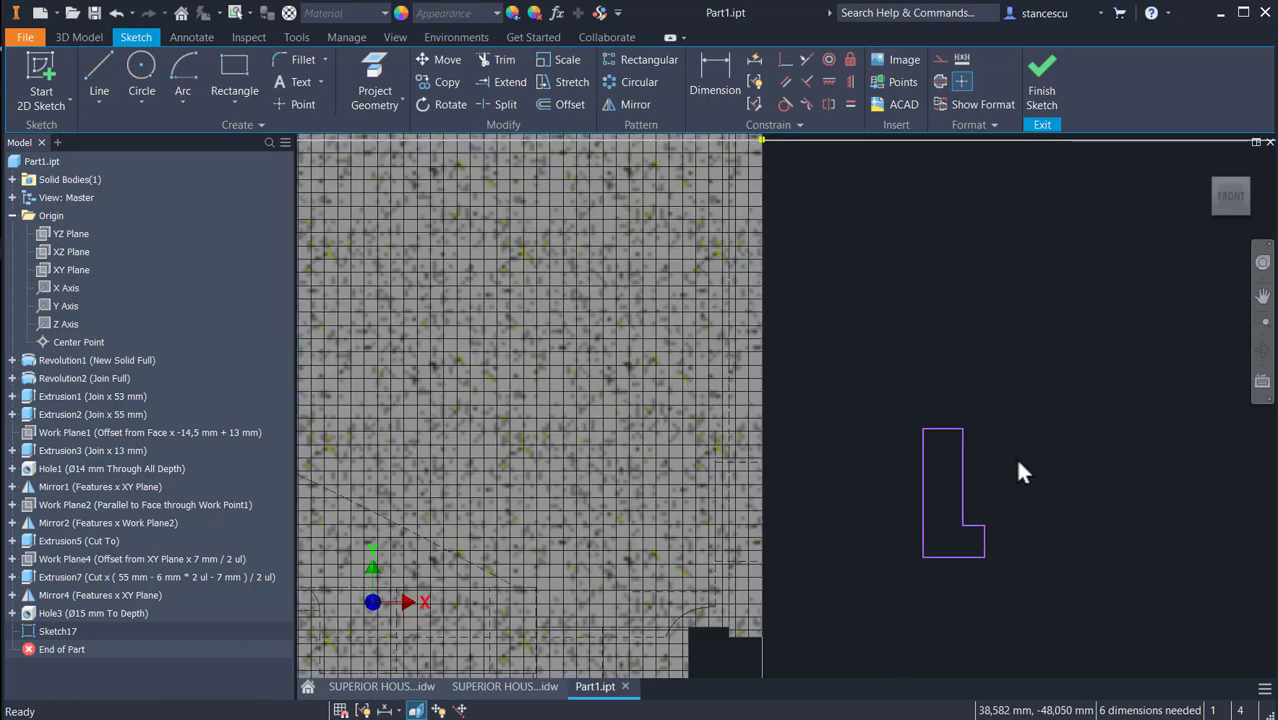
{"action": "left_click", "coordinate": [714, 89]}
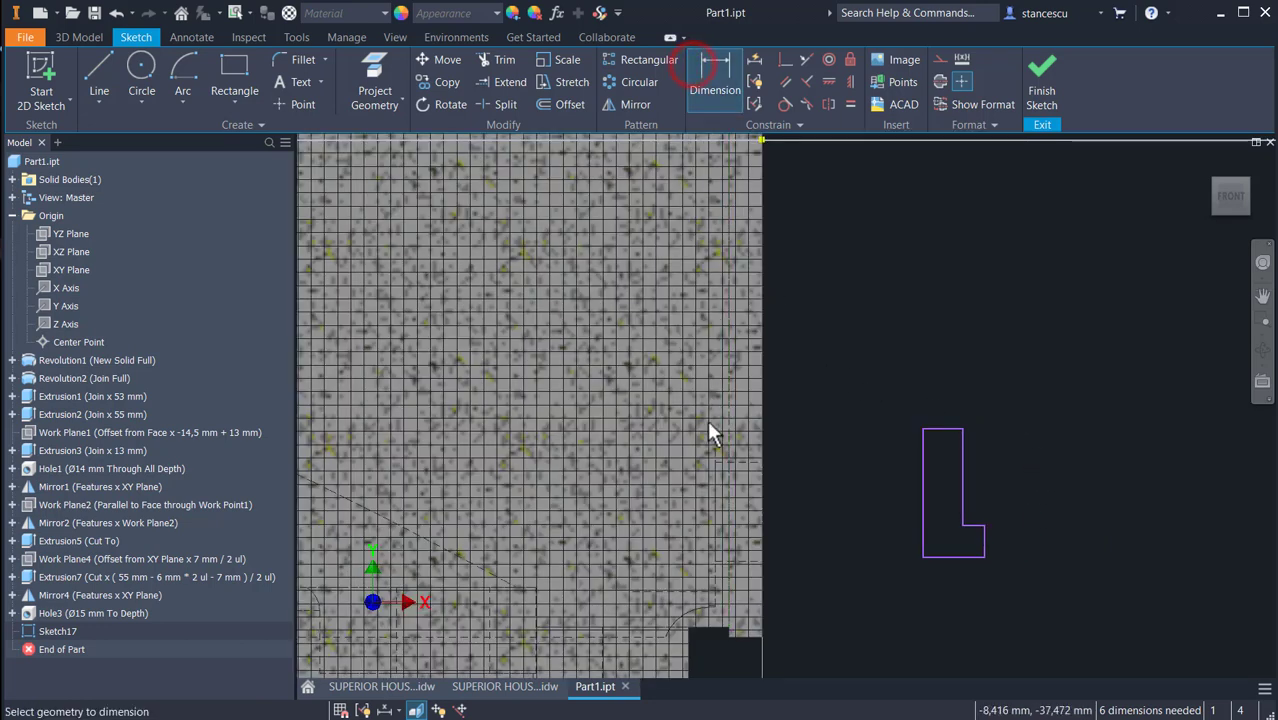
{"action": "left_click", "coordinate": [963, 491]}
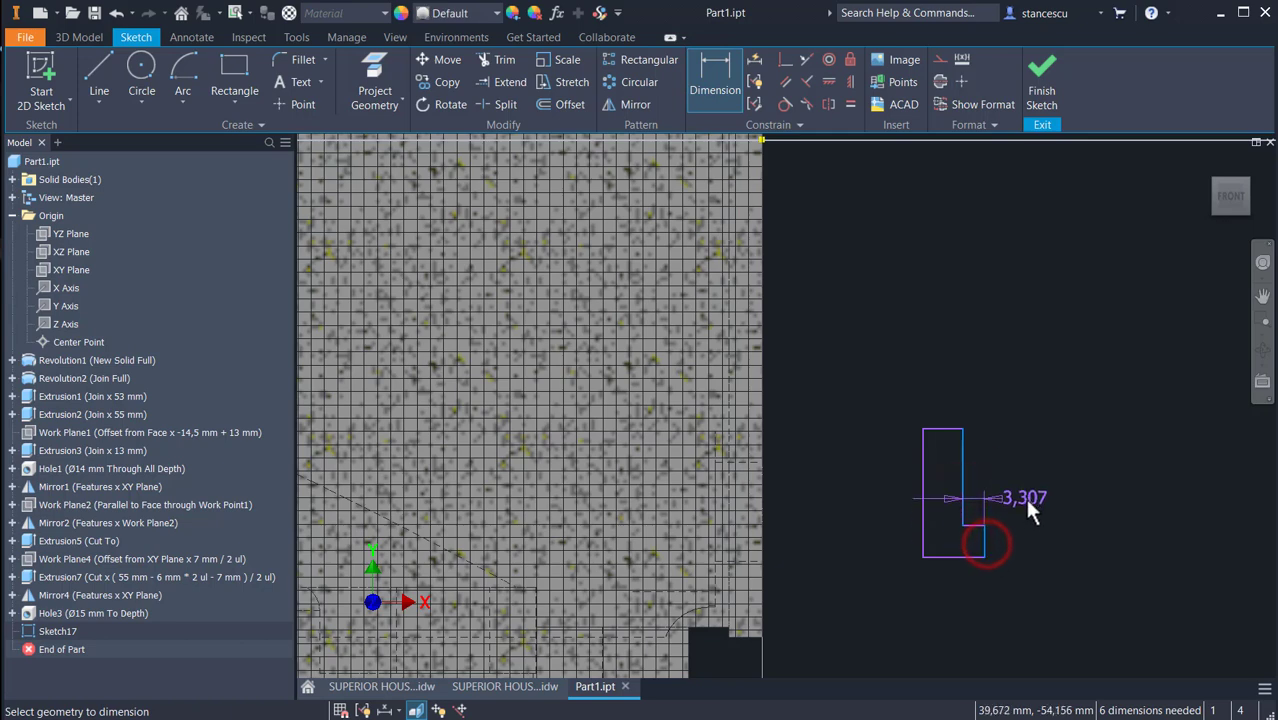
{"action": "left_click", "coordinate": [1027, 469]}
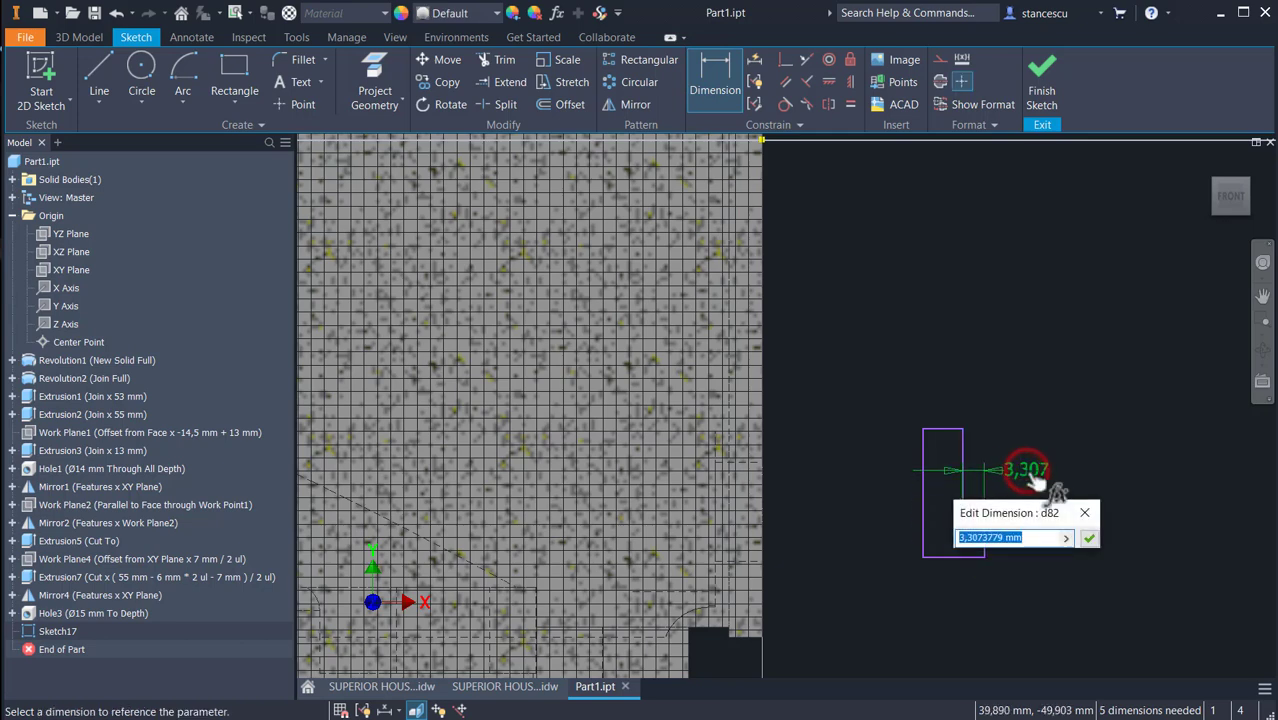
{"action": "type", "text": "8"}
{"action": "key", "text": "Return"}
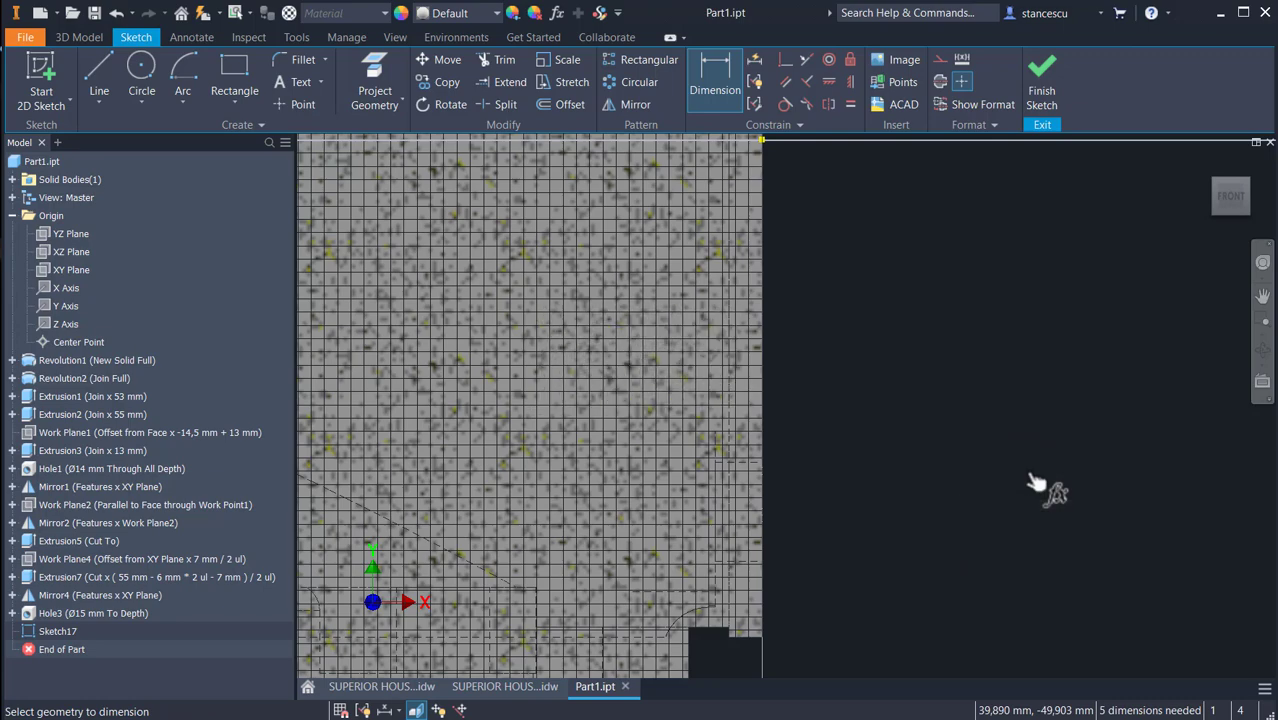
{"action": "key", "text": "Home"}
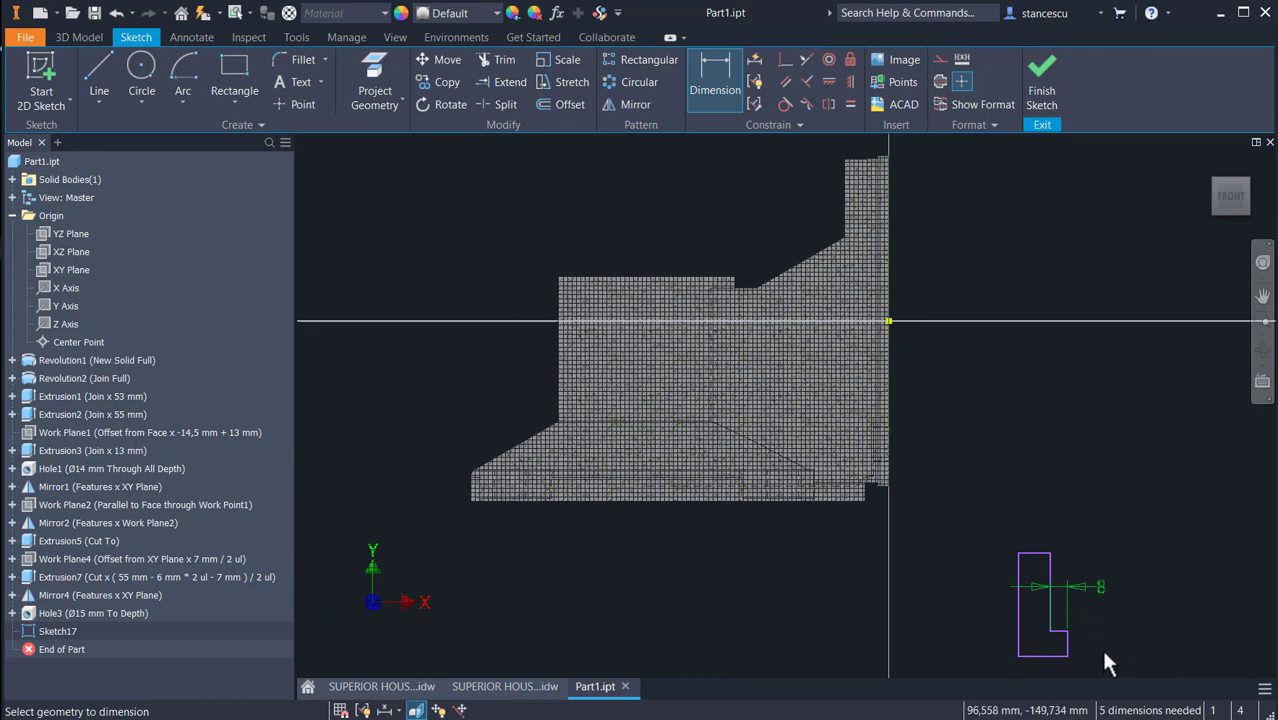
Dimension the height of the L-profile foot's short end edge as 8 mm
{"action": "middle_click_drag", "start_coordinate": [1110, 637], "coordinate": [1117, 523]}
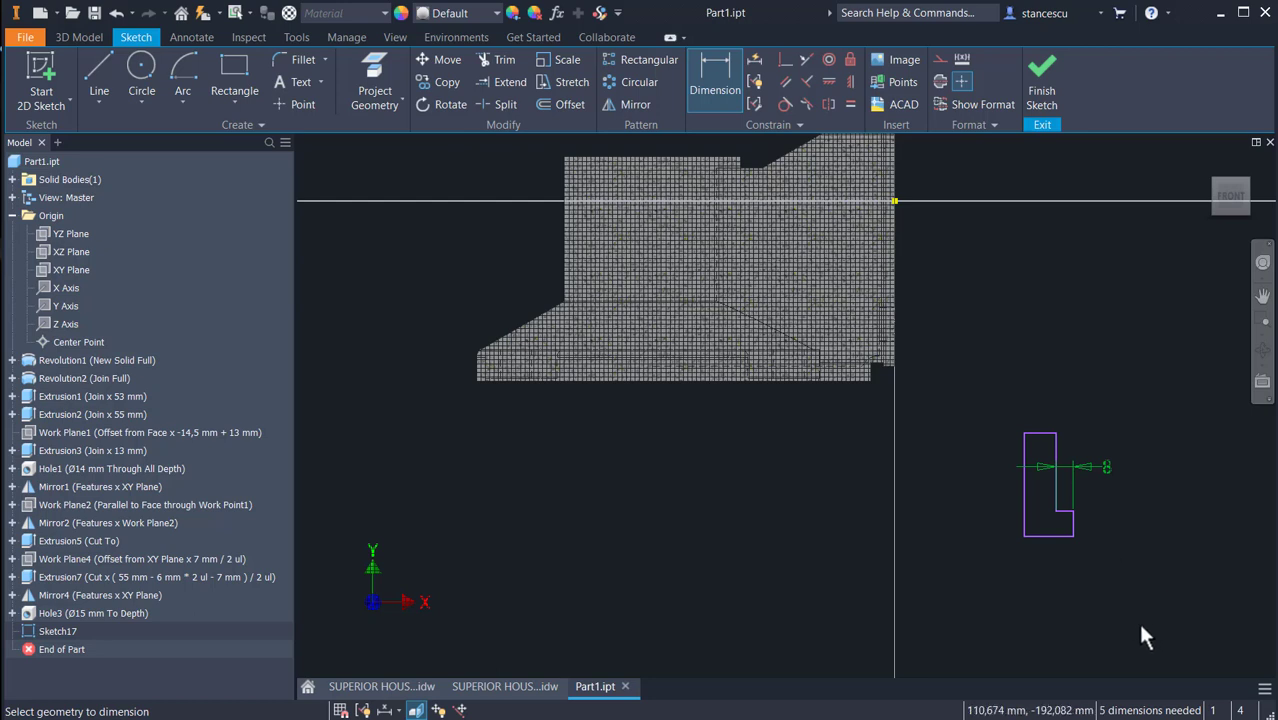
{"action": "left_click", "coordinate": [1073, 516]}
{"action": "left_click", "coordinate": [1125, 518]}
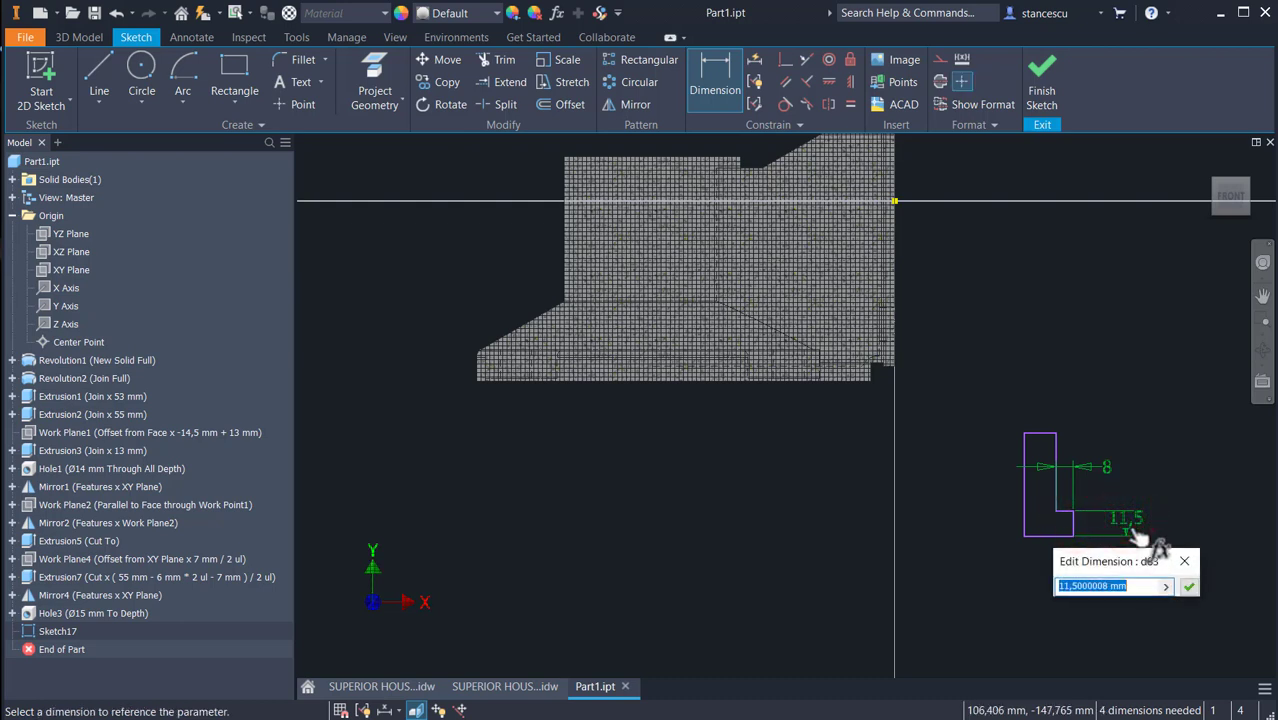
{"action": "type", "text": "8"}
{"action": "key", "text": "Return"}
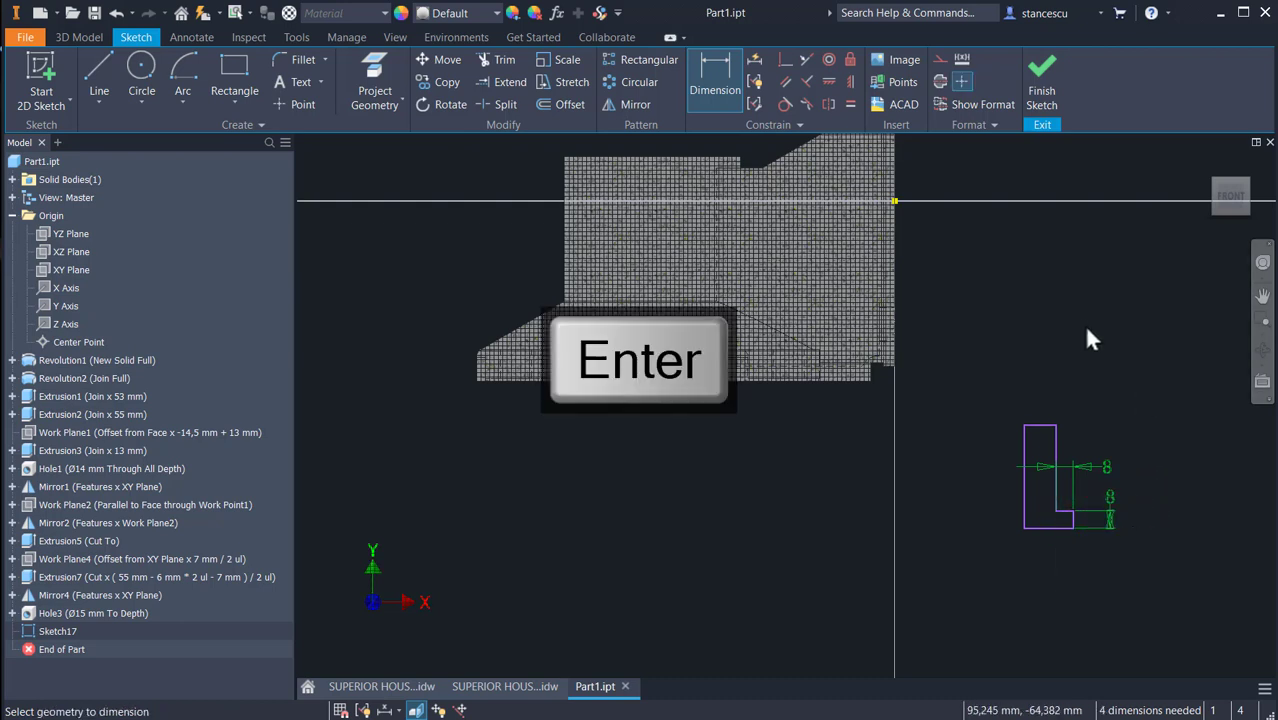
Project the horizontal edges and inner vertical edge of the rectangular lower cavity into the sketch
{"action": "key", "text": "Escape"}
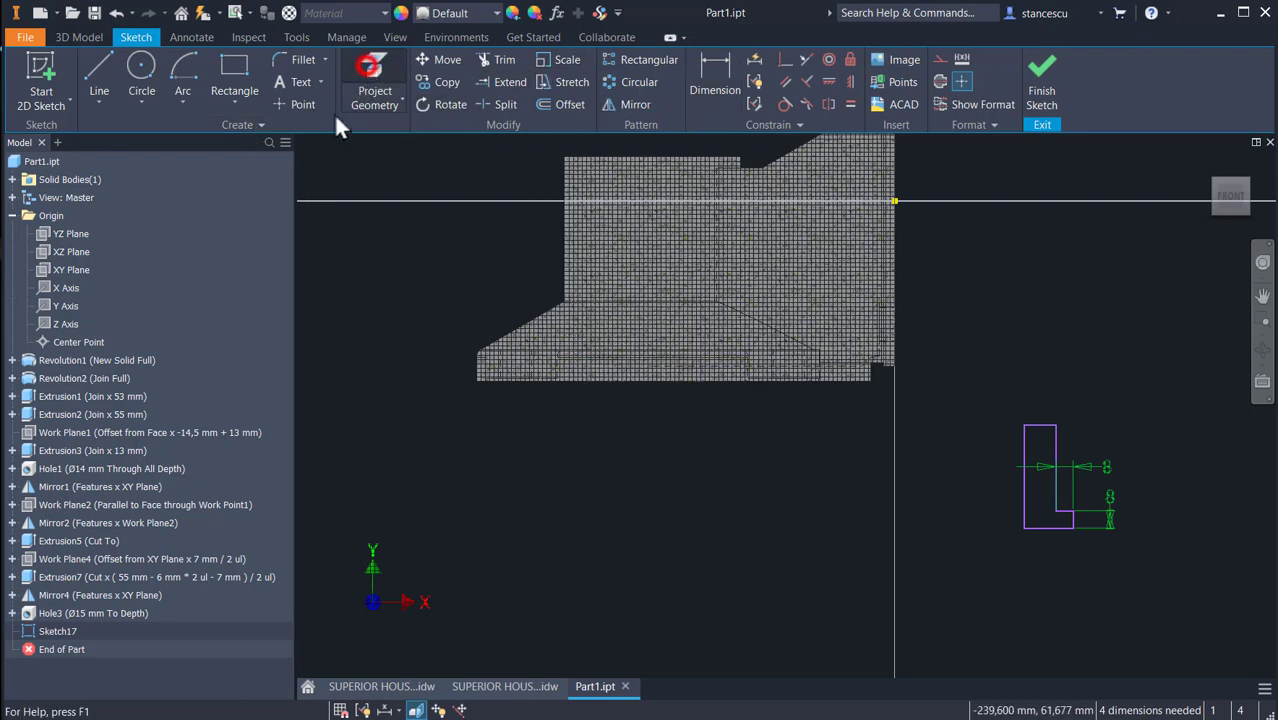
{"action": "left_click", "coordinate": [362, 100]}
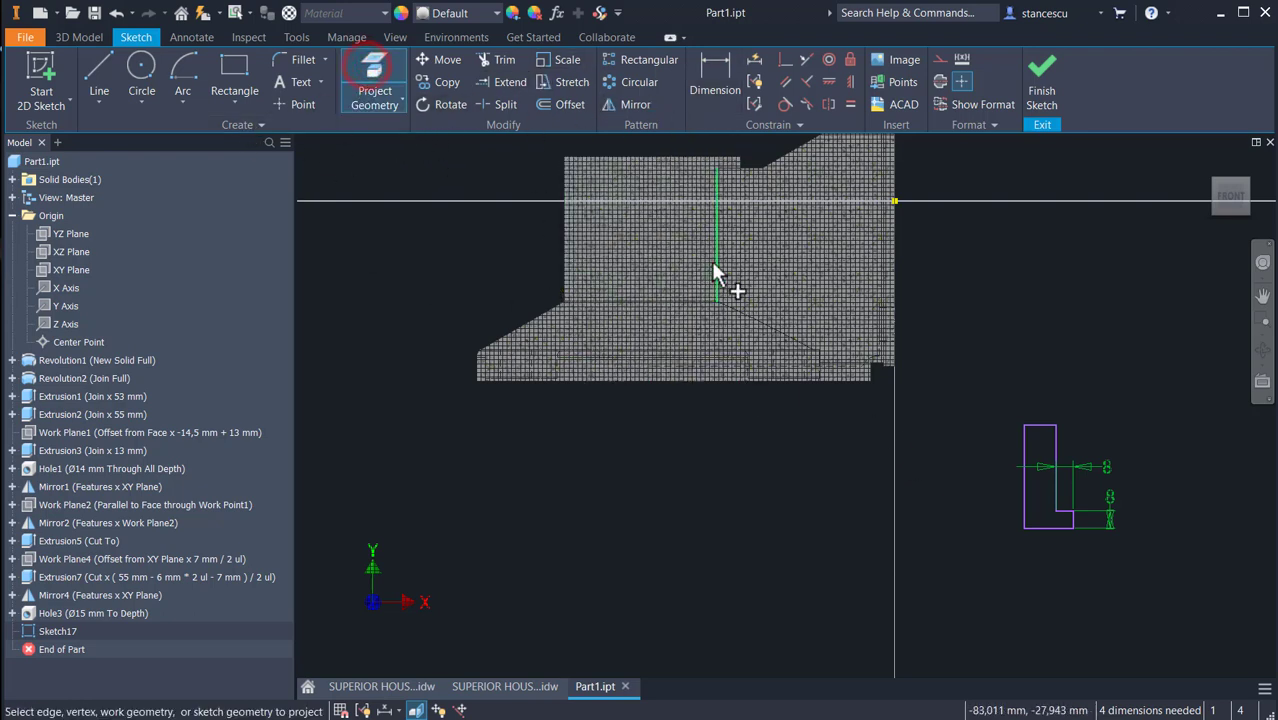
{"action": "left_click", "coordinate": [764, 297]}
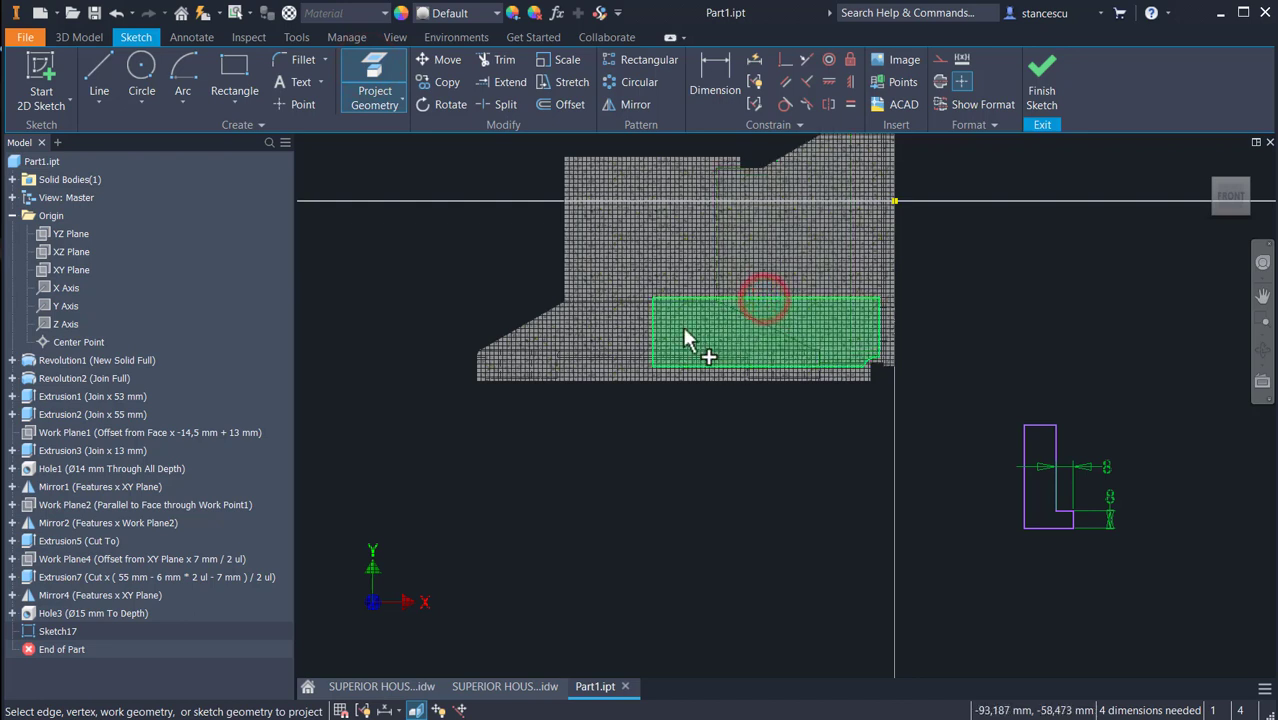
{"action": "left_click", "coordinate": [724, 362]}
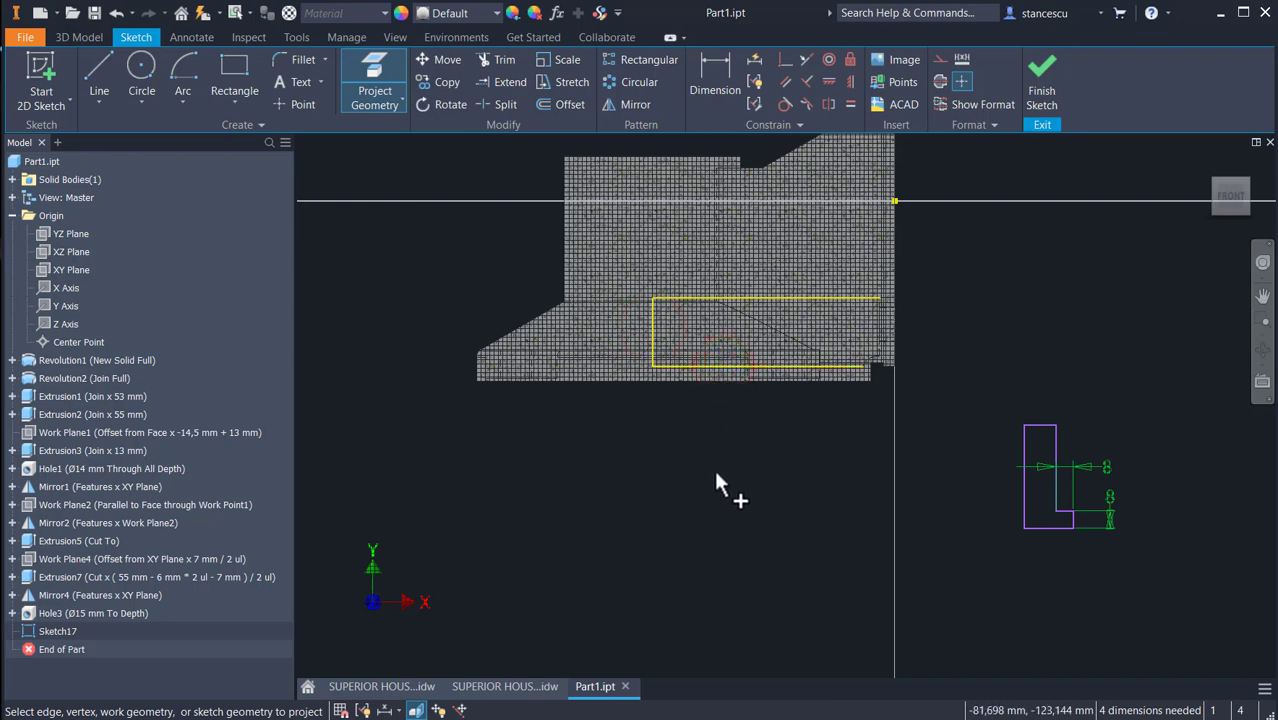
{"action": "key", "text": "Escape"}
Convert the projected inner vertical edge of the cavity to a centerline
{"action": "left_click", "coordinate": [697, 327]}
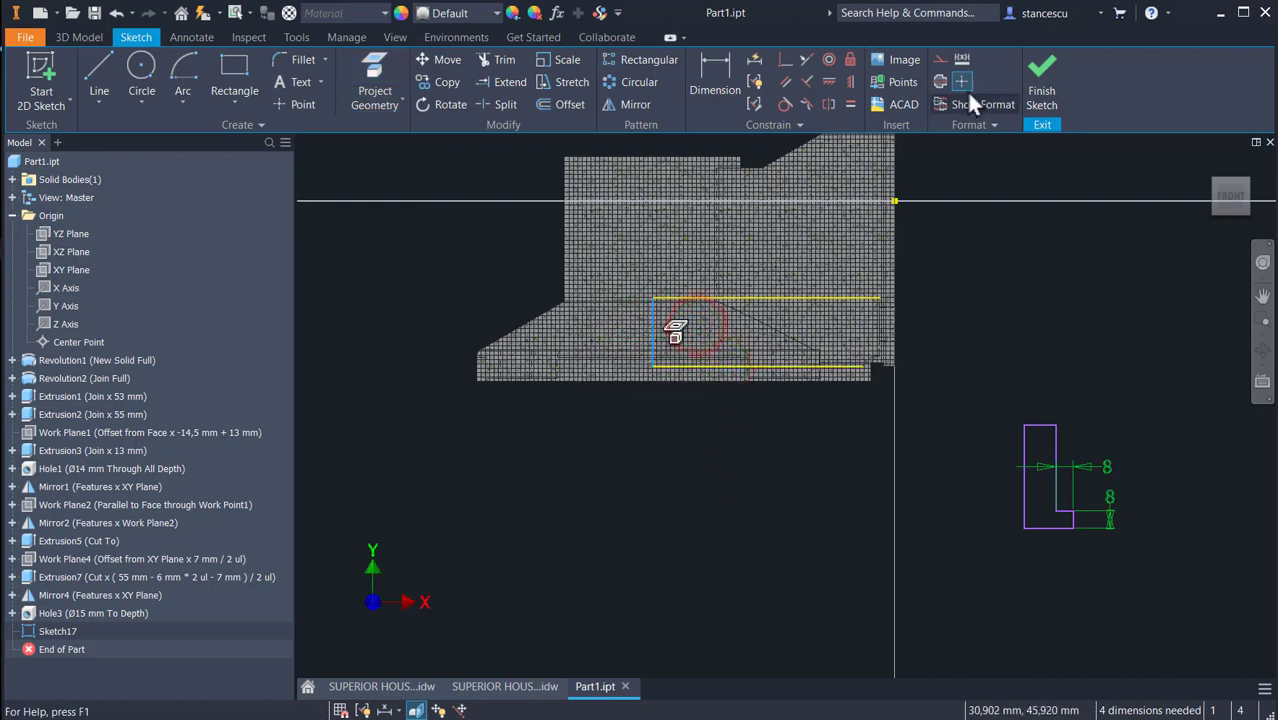
{"action": "left_click", "coordinate": [940, 82]}
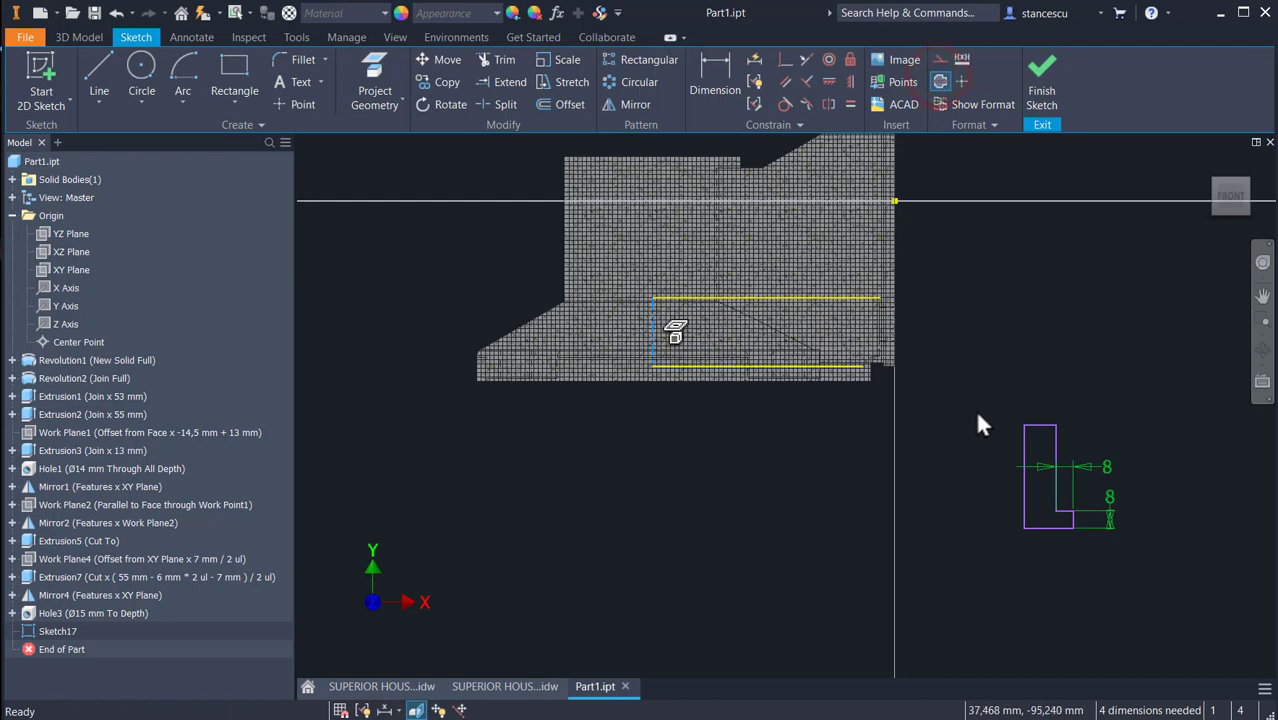
{"action": "key", "text": "Escape"}
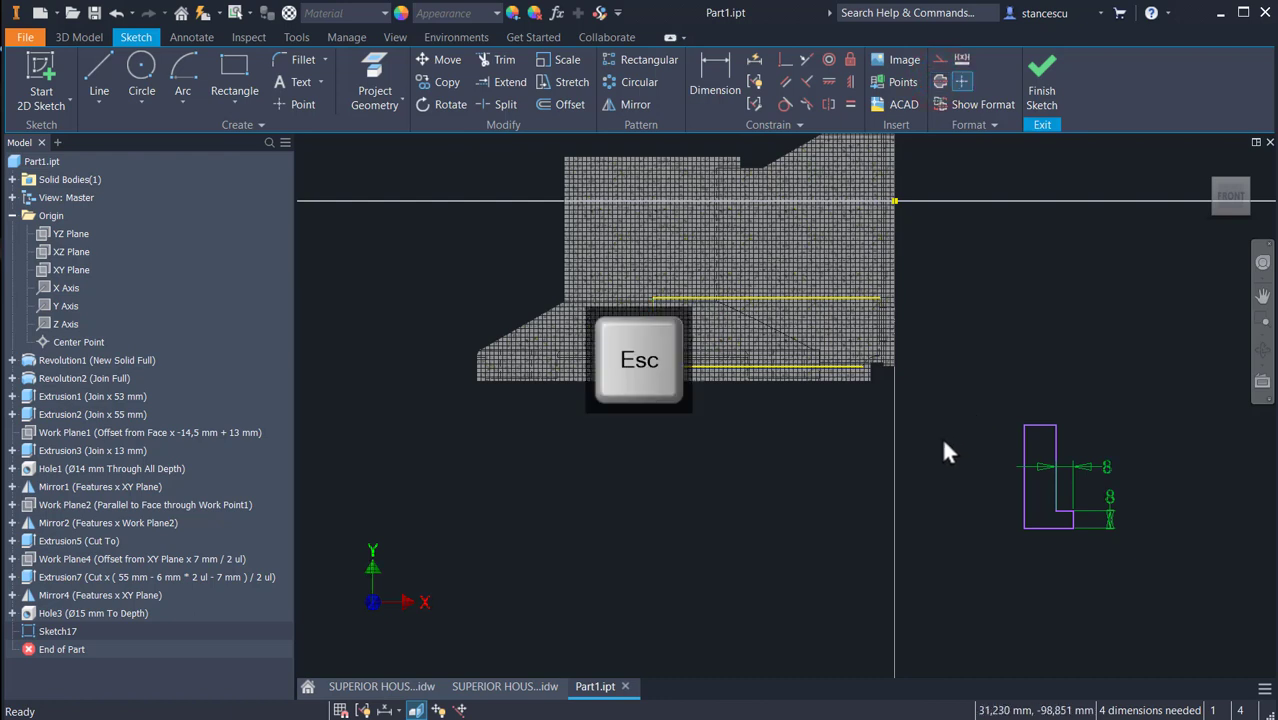
Make the L-profile's upper and lower edges collinear with the projected upper and lower cavity edges
{"action": "left_click", "coordinate": [804, 59]}
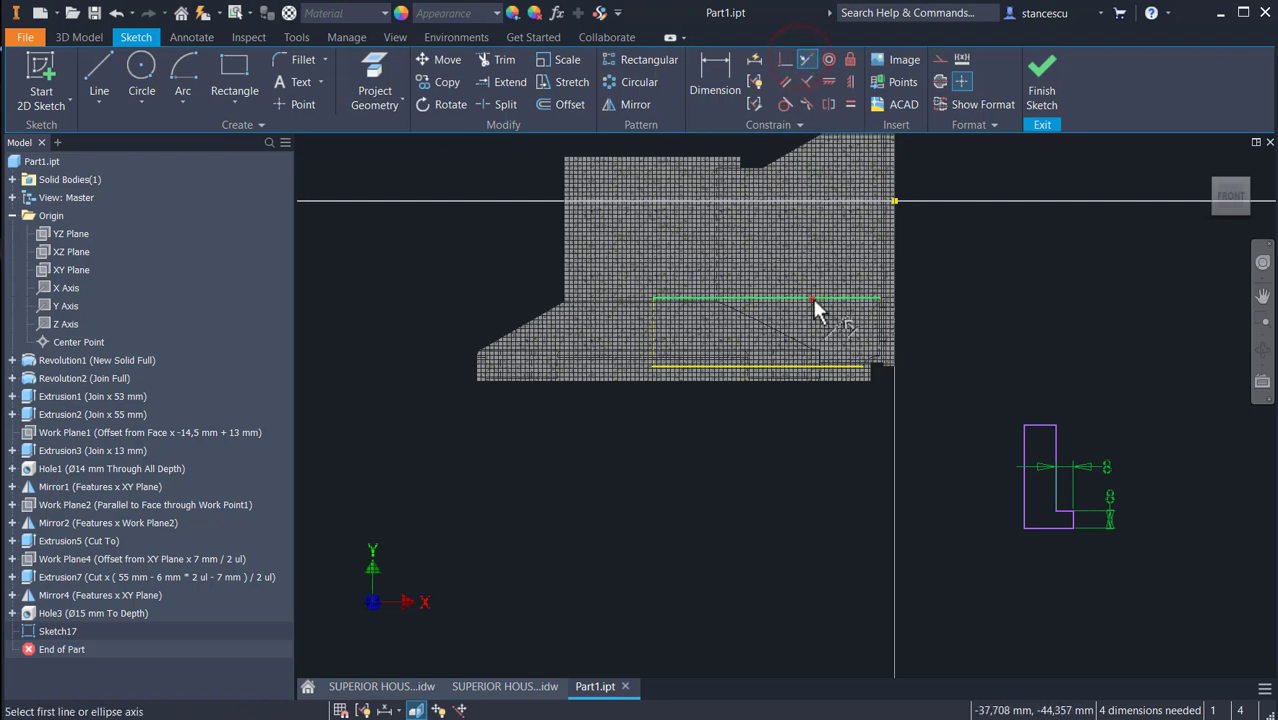
{"action": "left_click", "coordinate": [812, 298]}
{"action": "left_click", "coordinate": [1034, 427]}
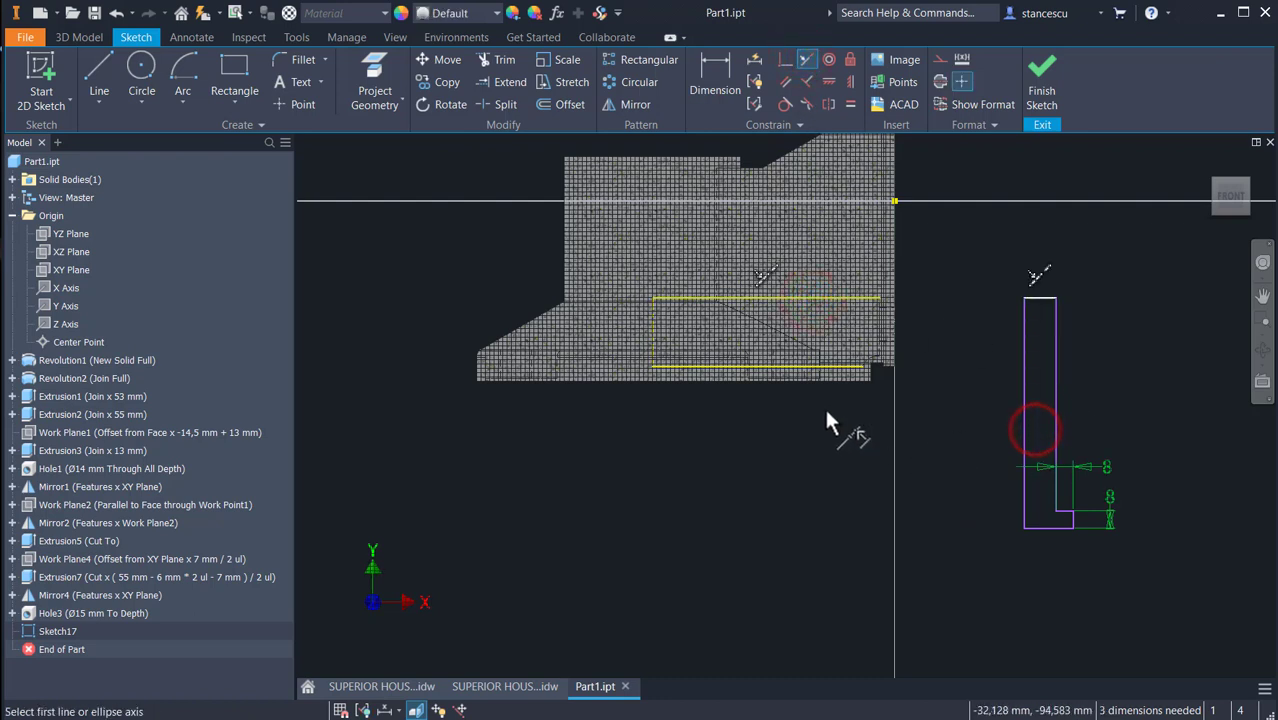
{"action": "left_click", "coordinate": [826, 367]}
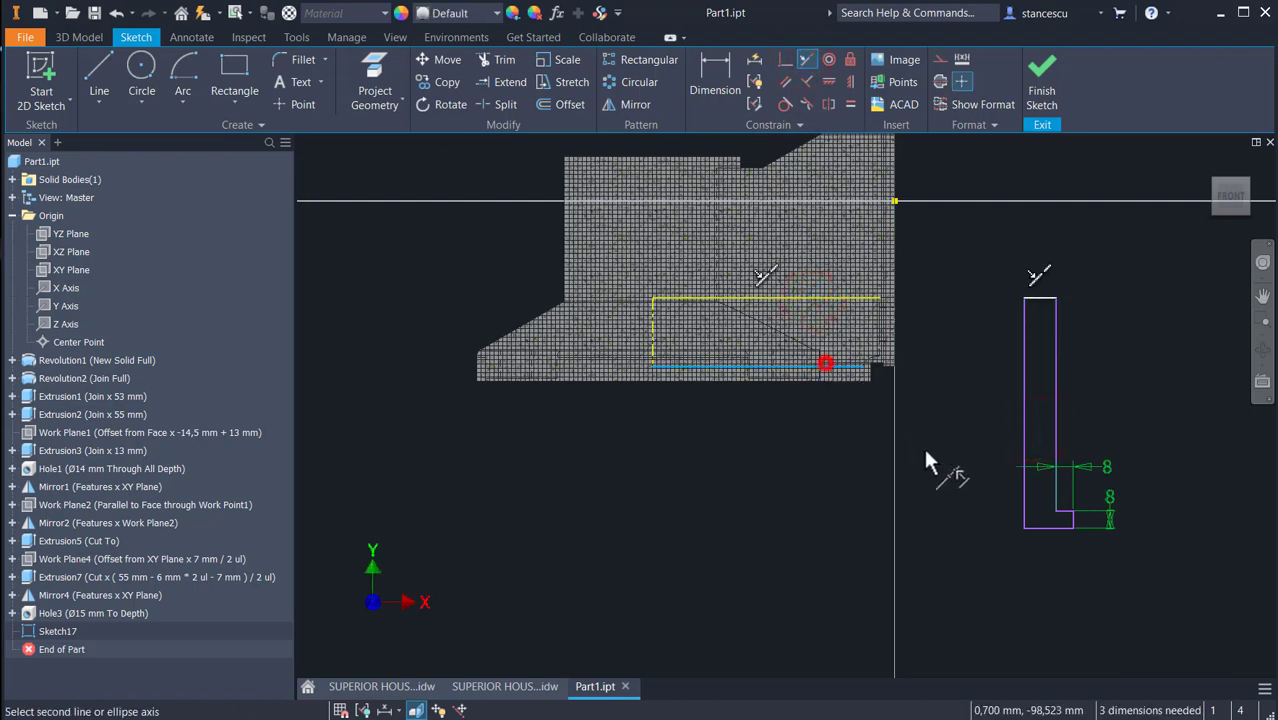
{"action": "left_click", "coordinate": [1061, 530]}
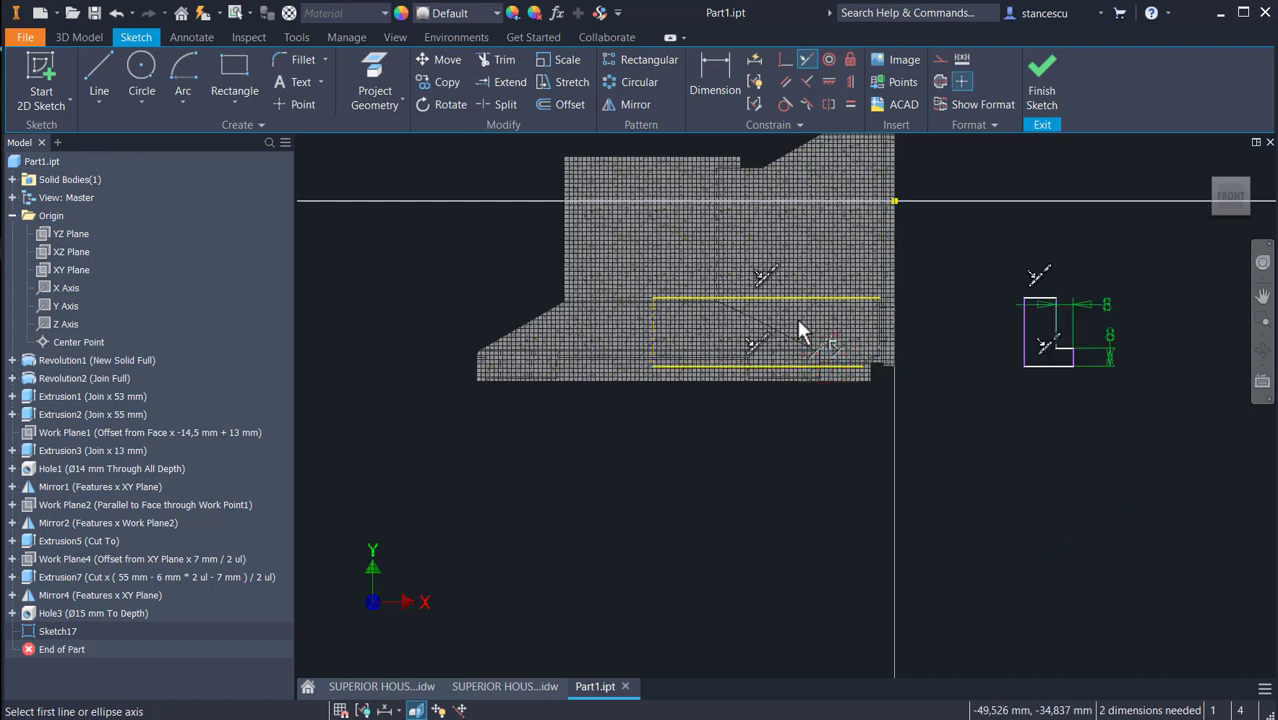
Dimension the L-profile's long inner vertical edge about the centerline as a 132 mm diameter
{"action": "left_click", "coordinate": [715, 72]}
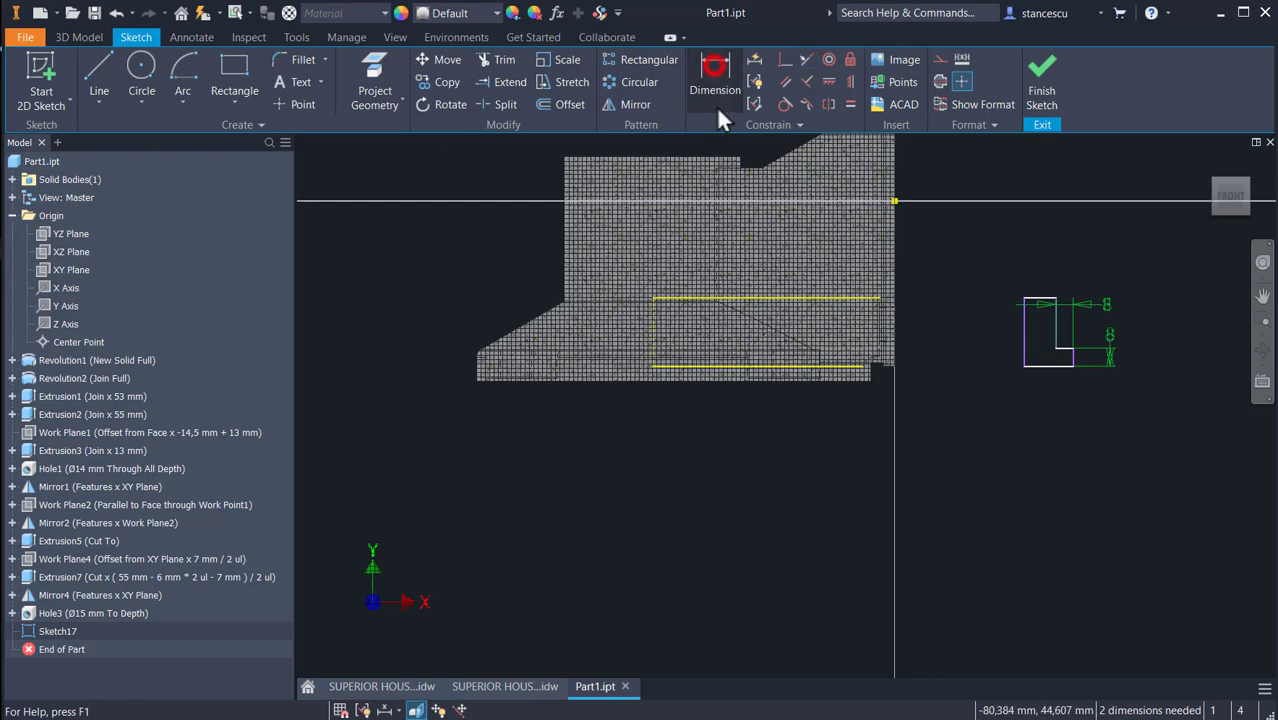
{"action": "left_click", "coordinate": [654, 331]}
{"action": "left_click", "coordinate": [1024, 345]}
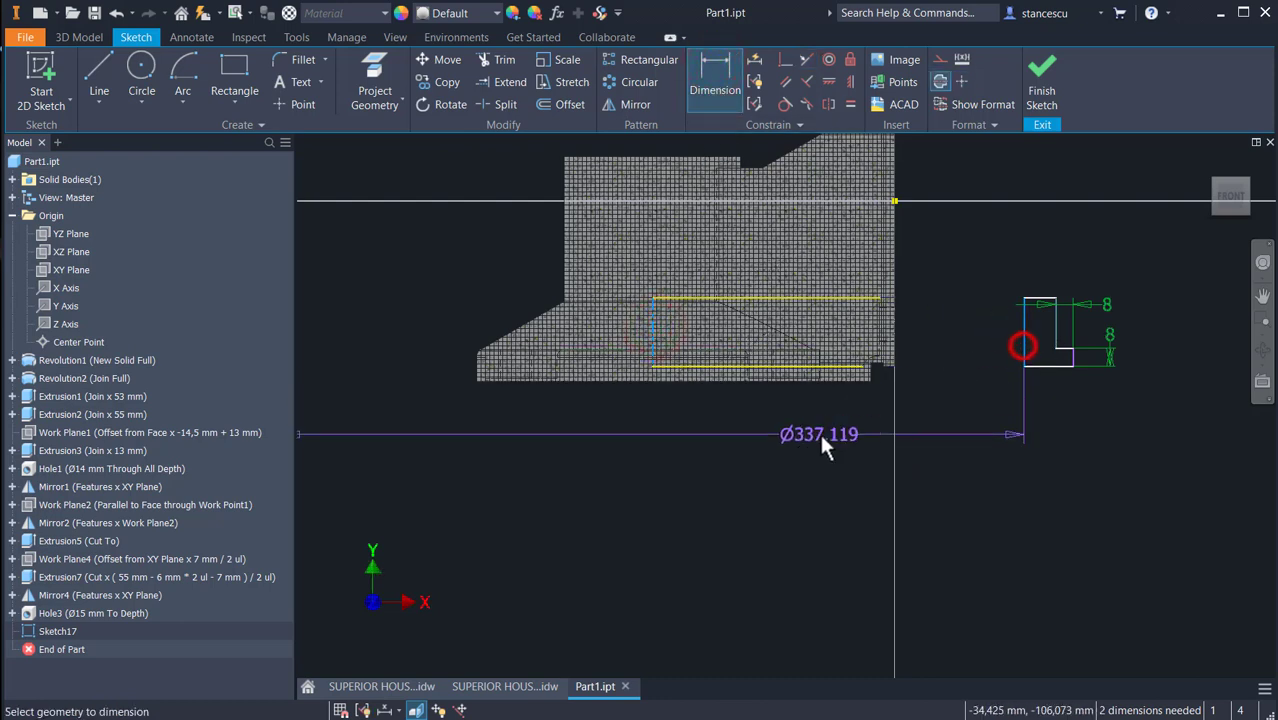
{"action": "left_click", "coordinate": [819, 428]}
{"action": "type", "text": "132"}
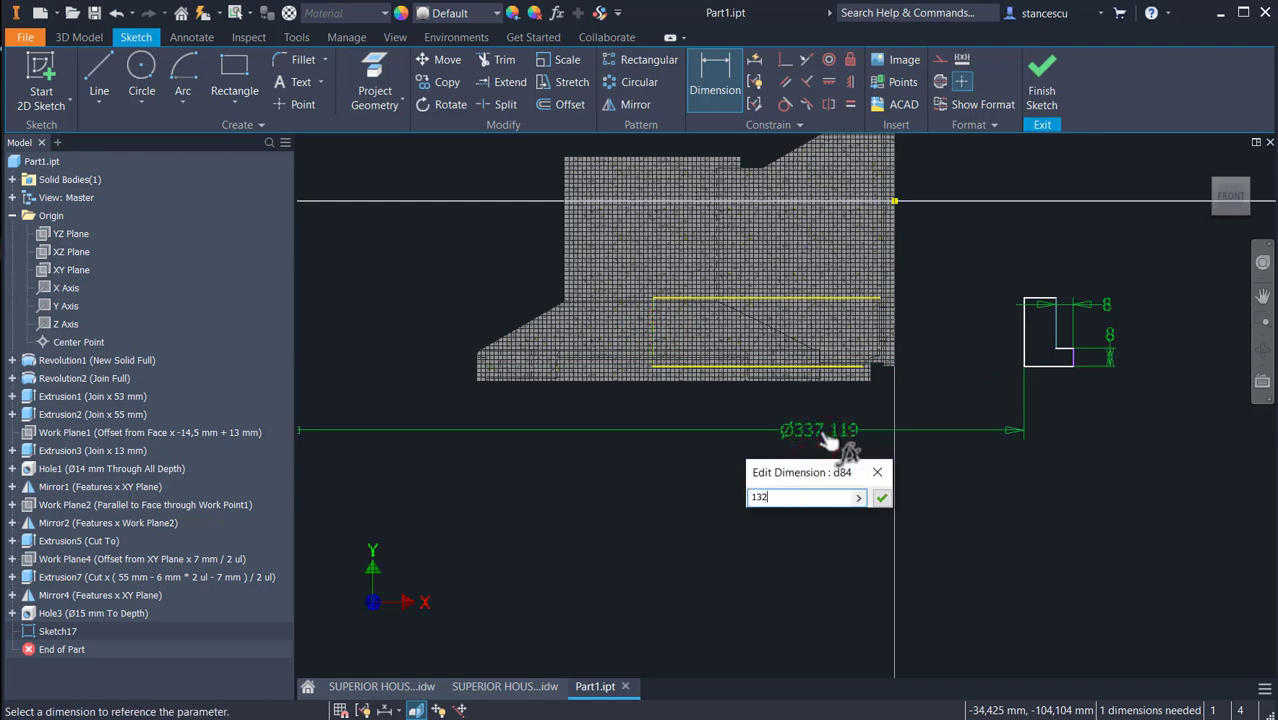
{"action": "key", "text": "Return"}
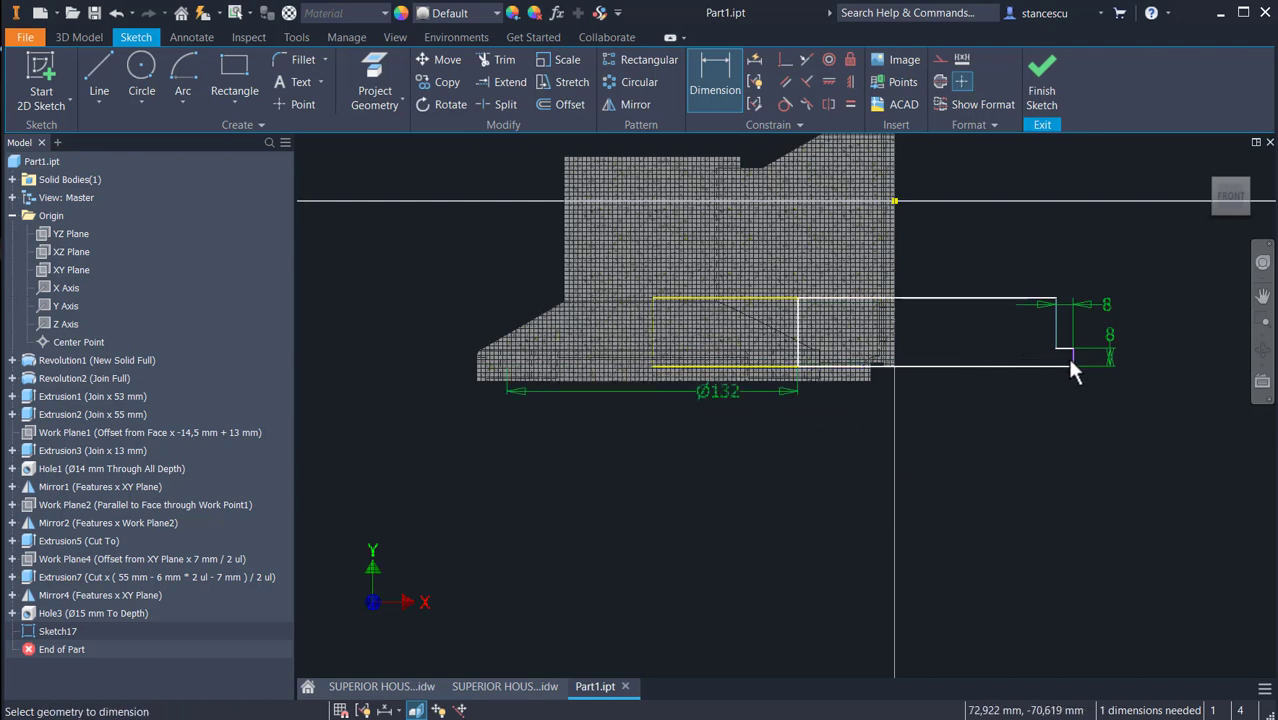
Dimension the outer face of the L-profile's upright wall about the centerline as a 146 mm diameter and finish the sketch
{"action": "left_click", "coordinate": [1055, 331]}
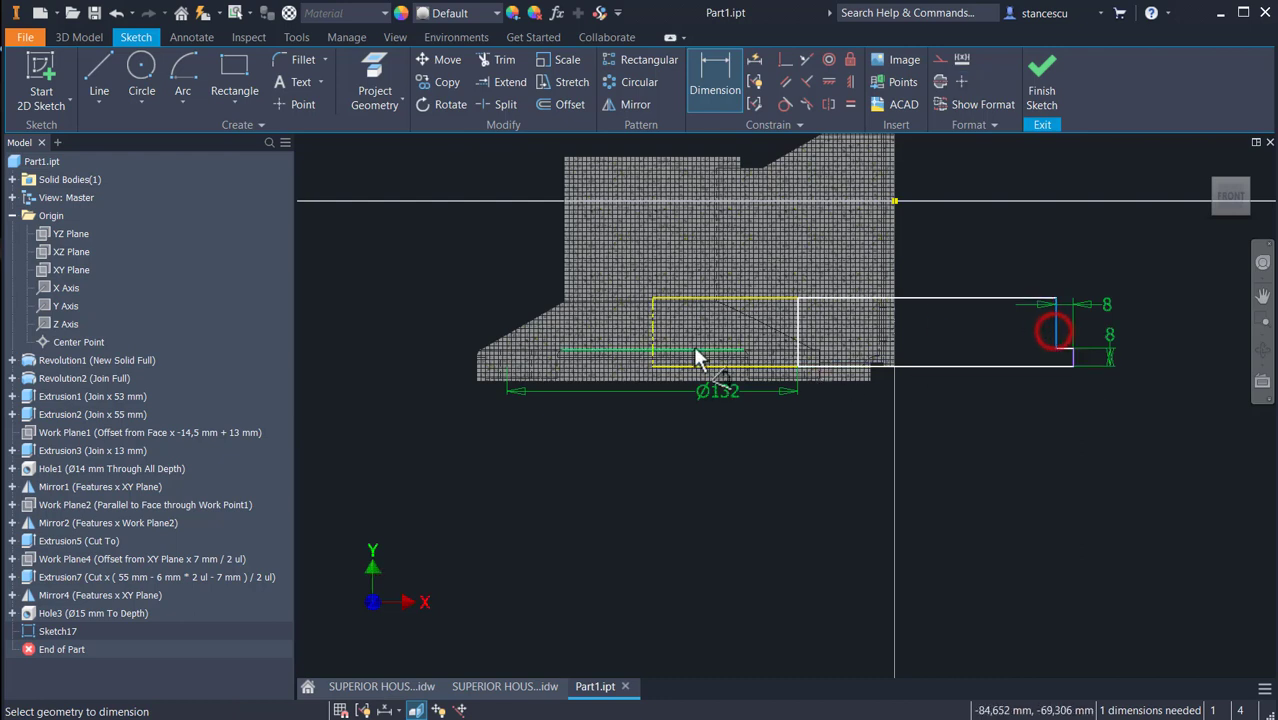
{"action": "left_click", "coordinate": [650, 343]}
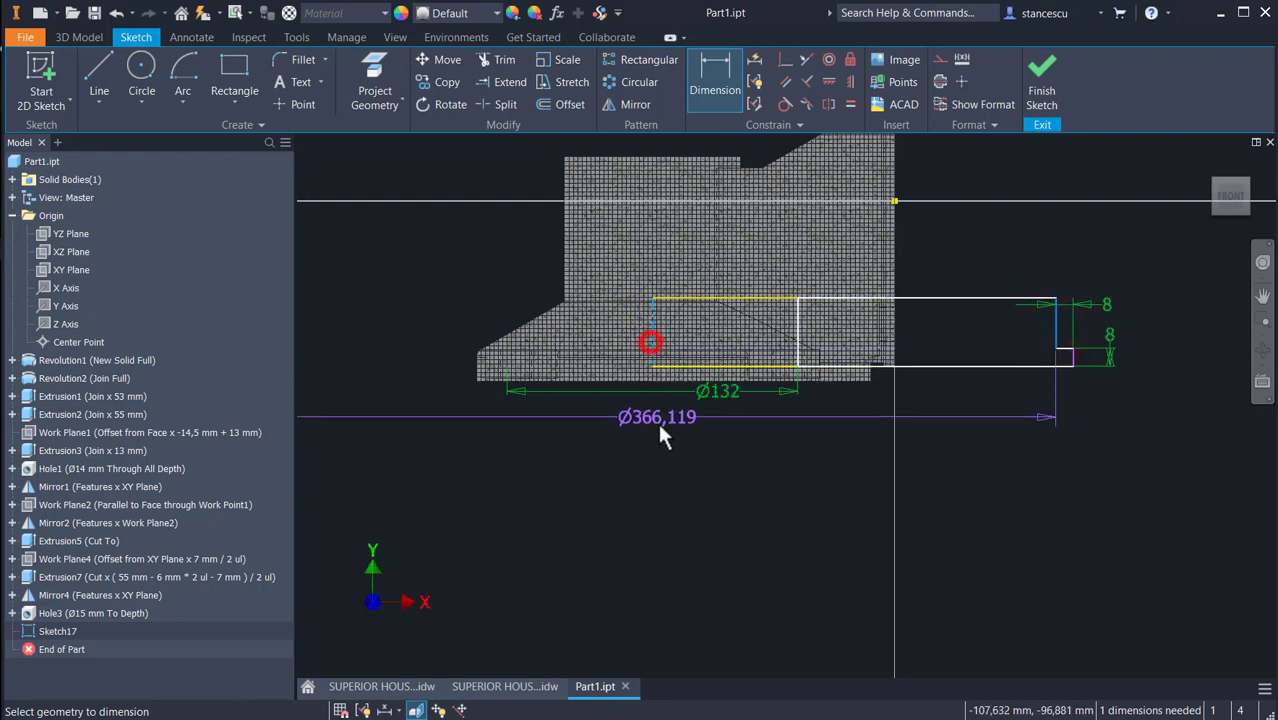
{"action": "left_click", "coordinate": [656, 427]}
{"action": "type", "text": "146"}
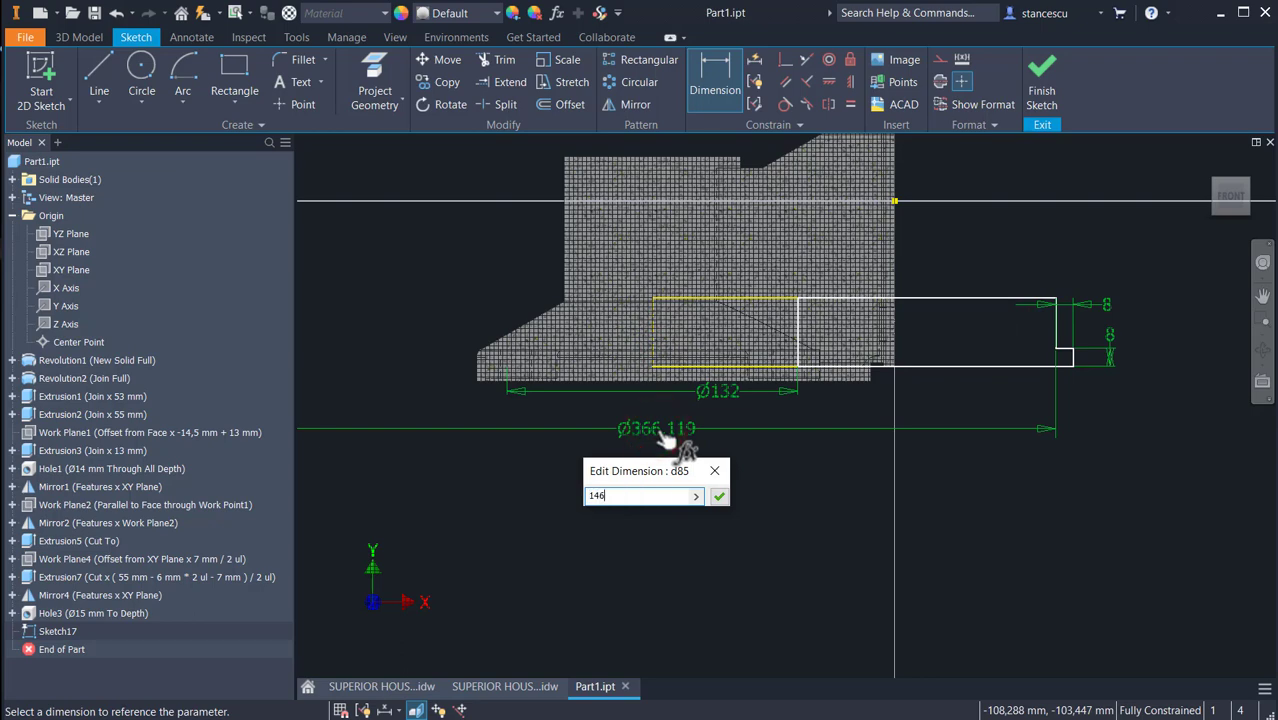
{"action": "key", "text": "Return"}
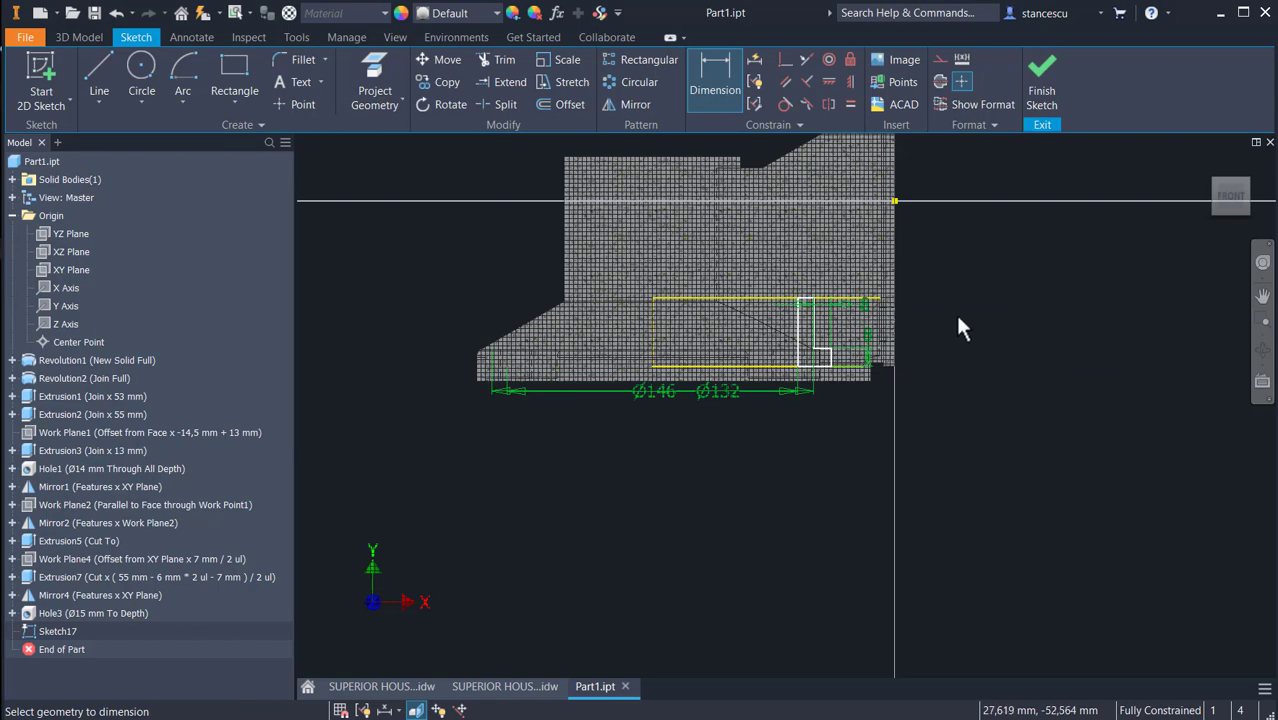
{"action": "left_click", "coordinate": [1040, 95]}
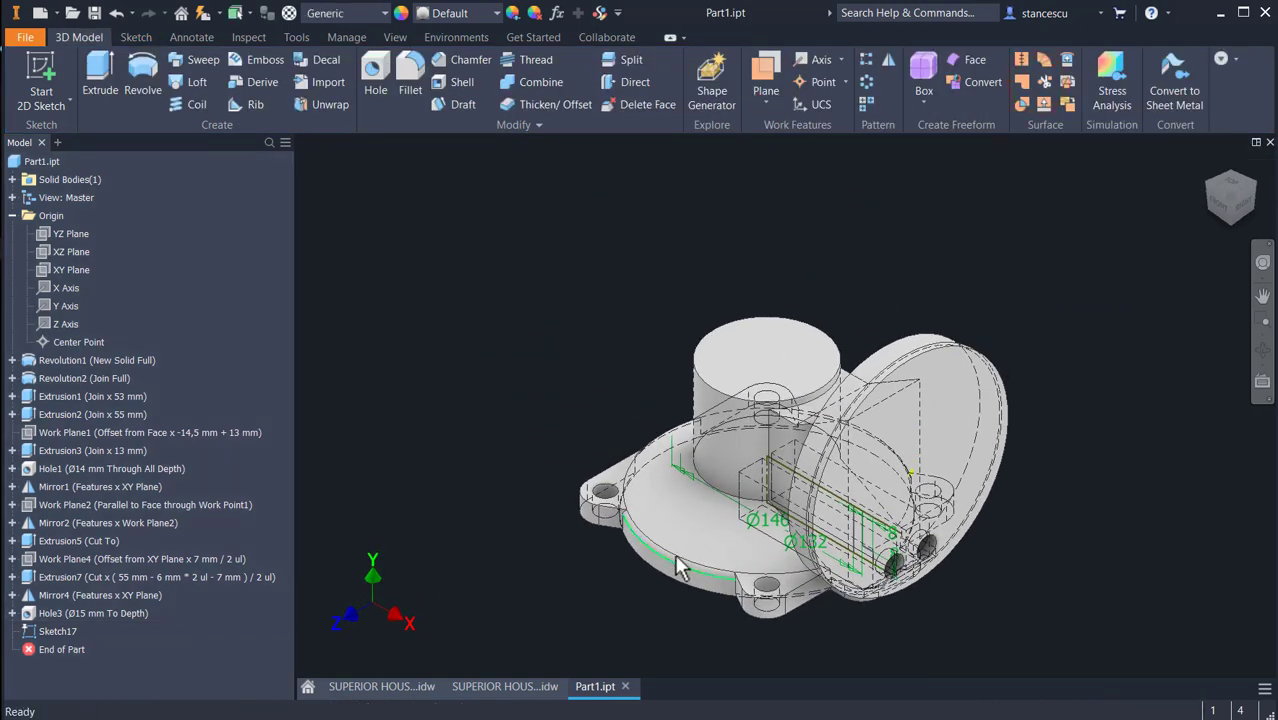
Start a sketch on the floor face of the pocket behind the near flange hole and slice the graphics at the sketch plane
{"action": "scroll", "coordinate": [790, 568], "scroll_direction": "up", "scroll_amount": 3}
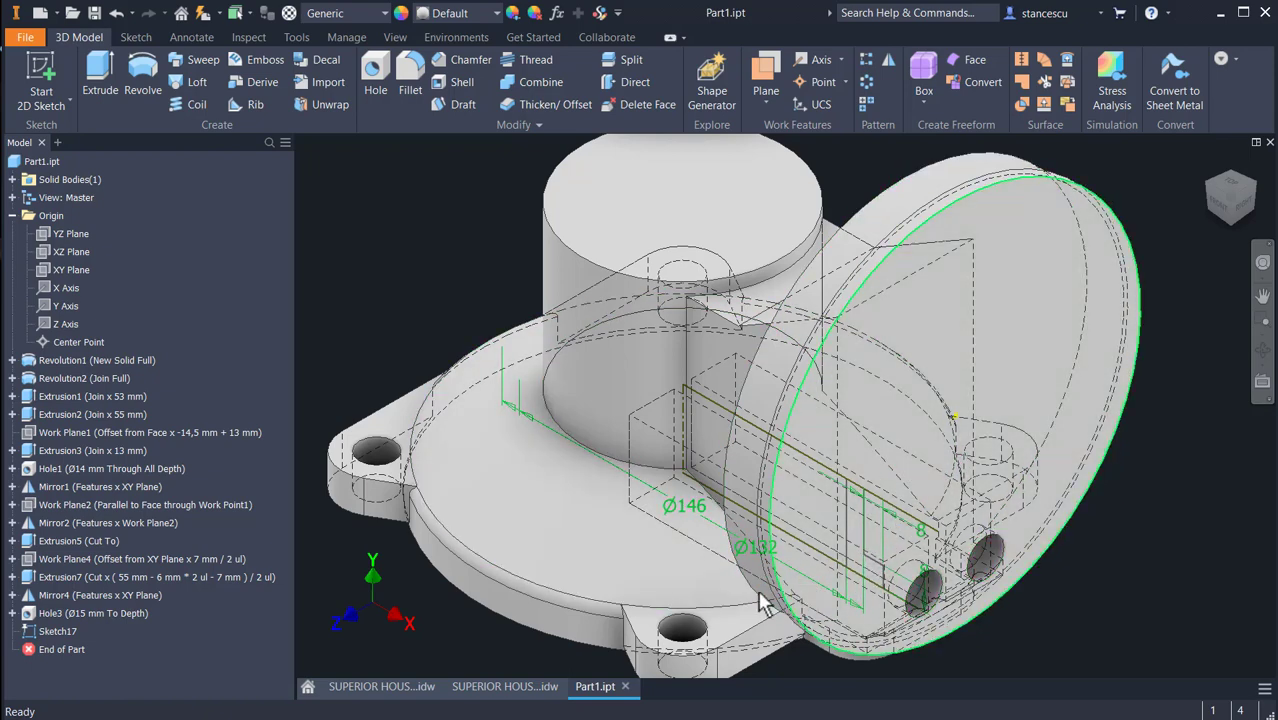
{"action": "middle_click_drag", "start_coordinate": [1092, 612], "coordinate": [1102, 528]}
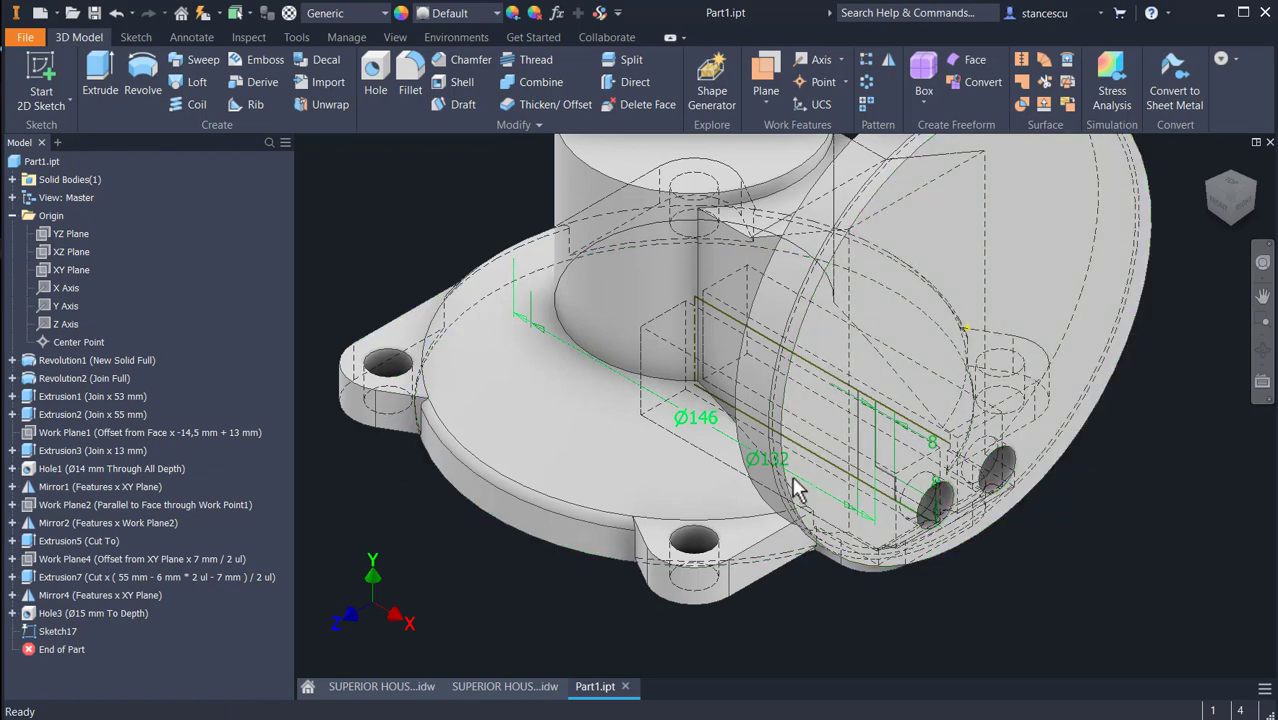
{"action": "middle_click_drag", "start_coordinate": [1126, 626], "coordinate": [1068, 608], "text": "shift"}
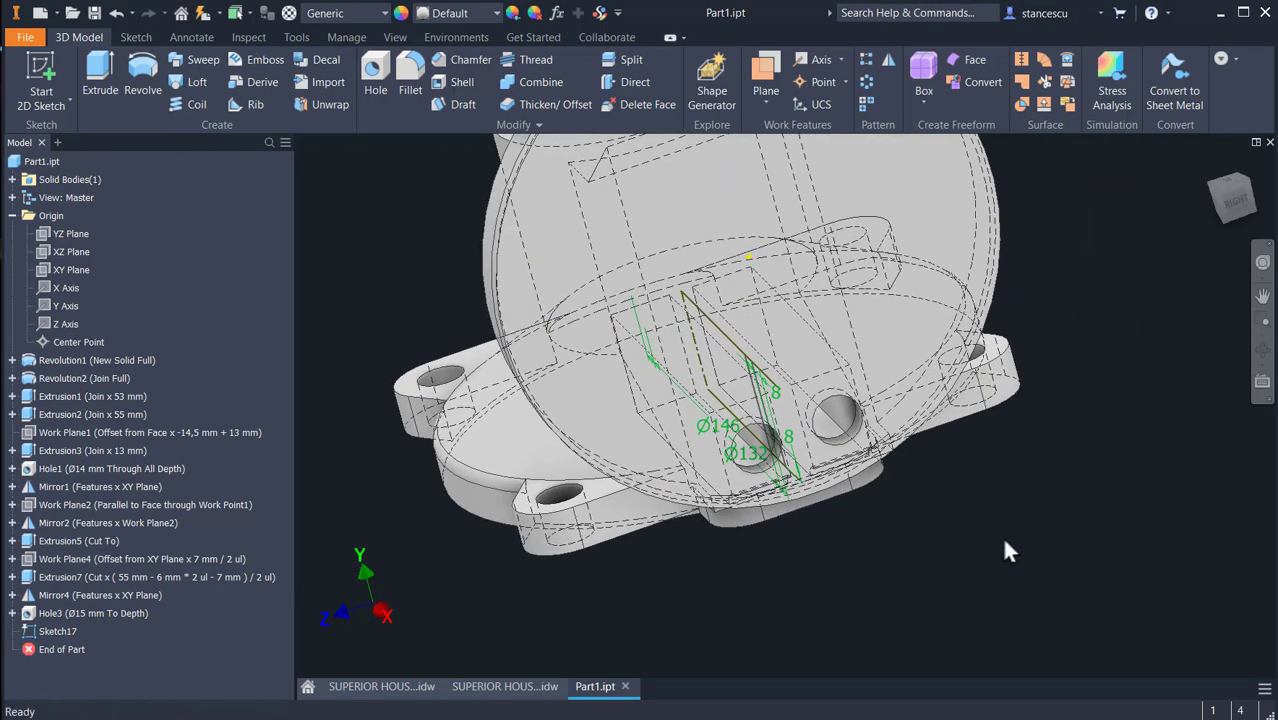
{"action": "scroll", "coordinate": [935, 545], "scroll_direction": "down", "scroll_amount": 3}
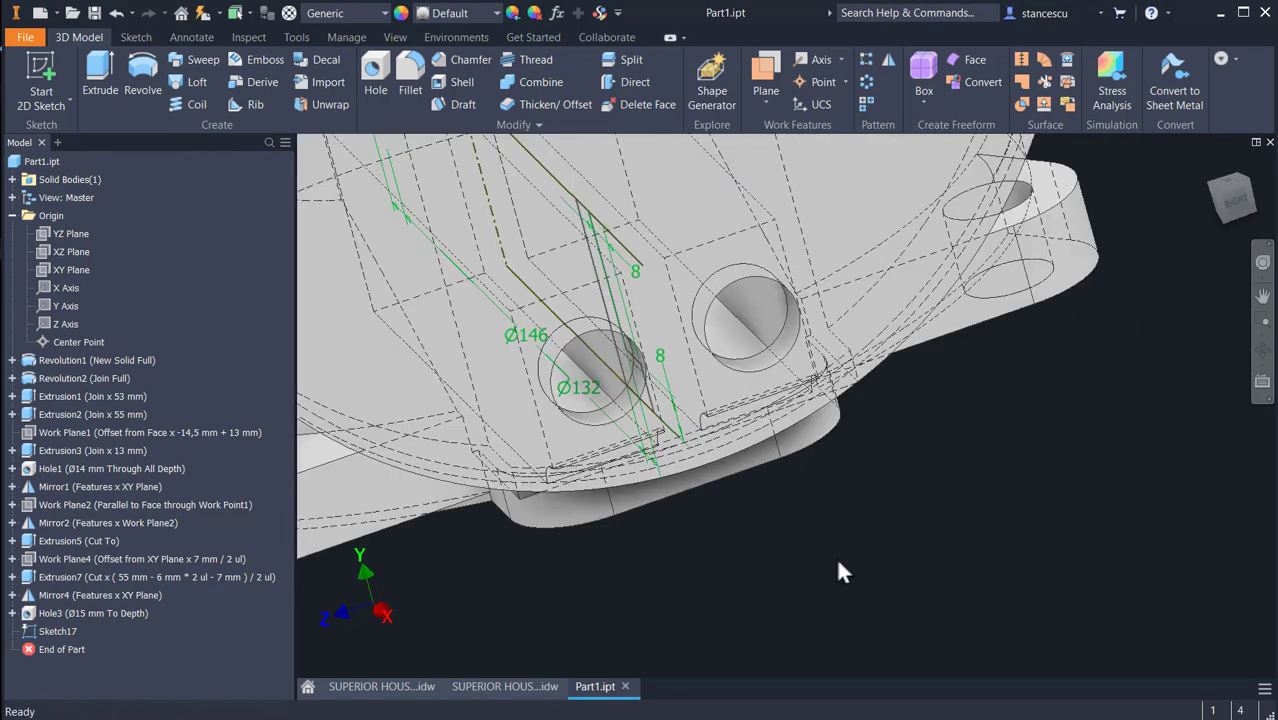
{"action": "middle_click_drag", "start_coordinate": [836, 557], "coordinate": [826, 558], "text": "shift"}
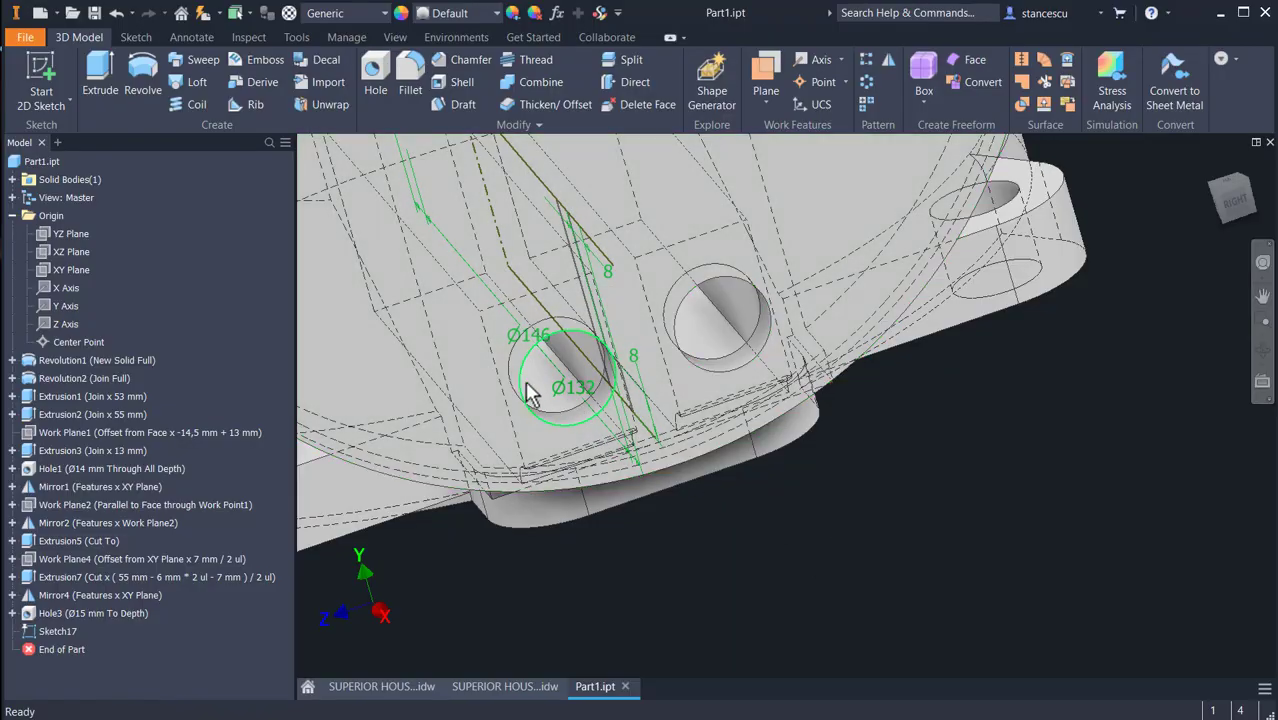
{"action": "left_click", "coordinate": [538, 381]}
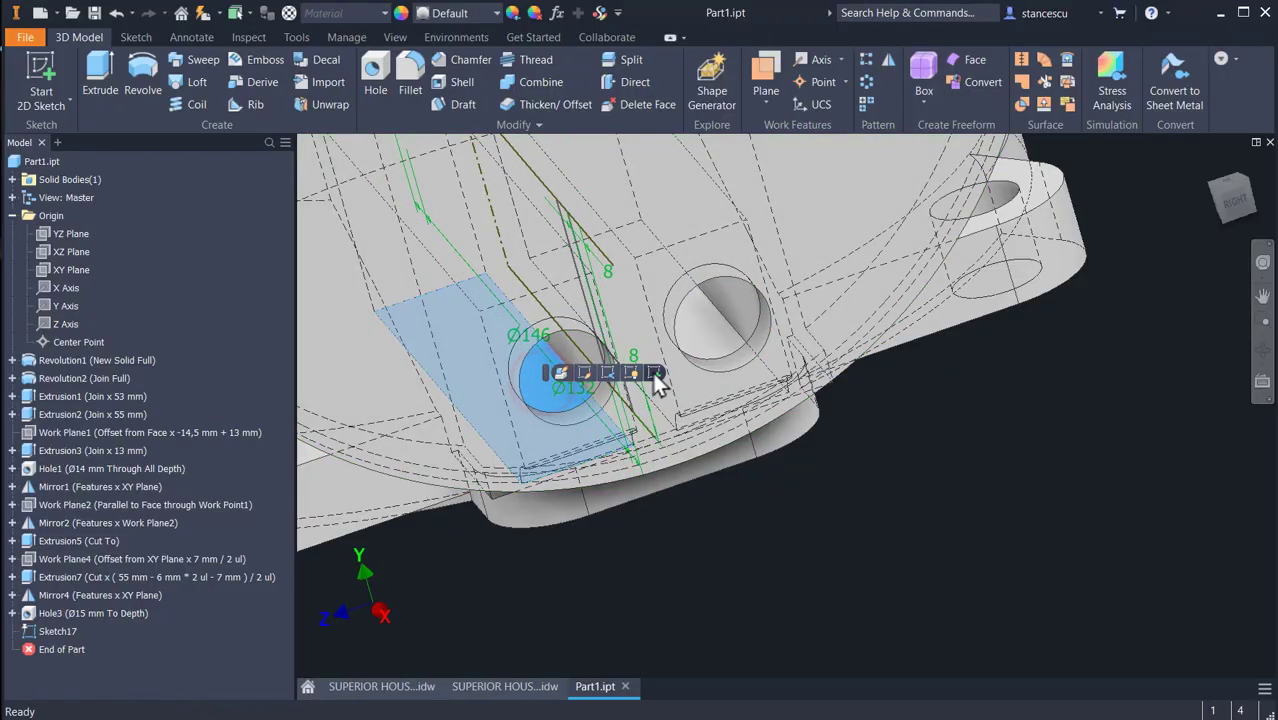
{"action": "left_click", "coordinate": [656, 375]}
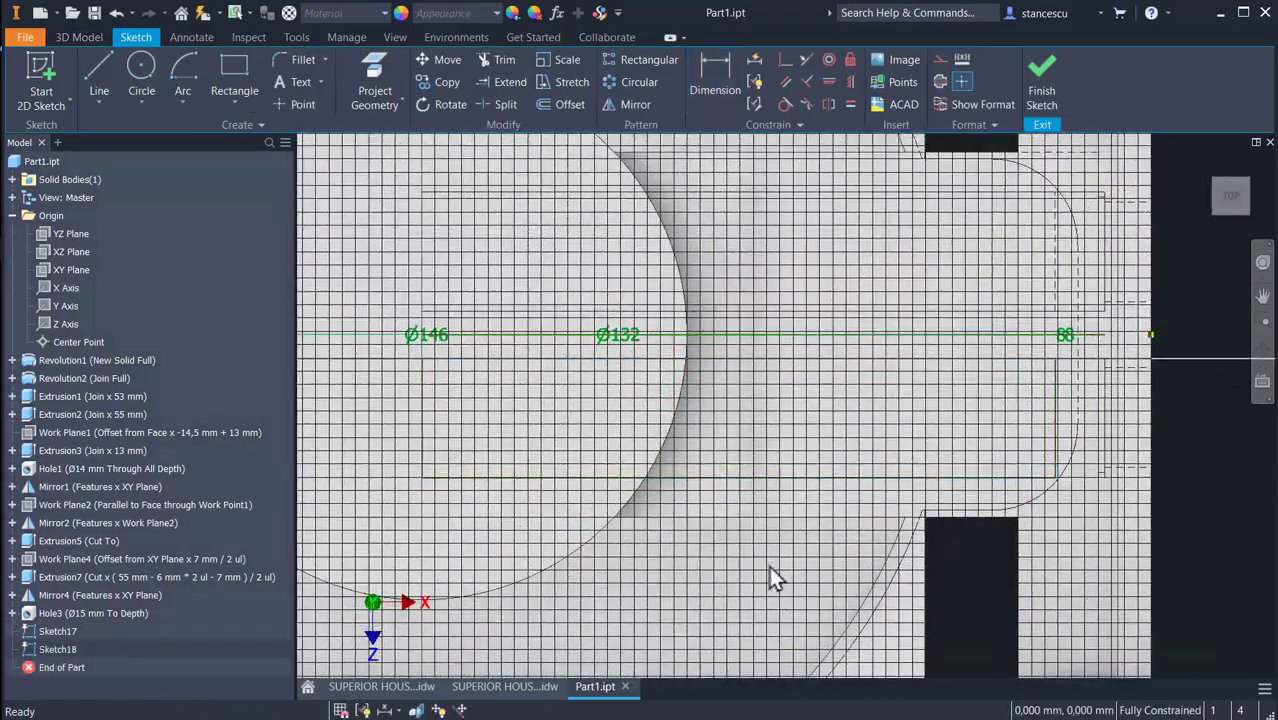
{"action": "key", "text": "F7"}
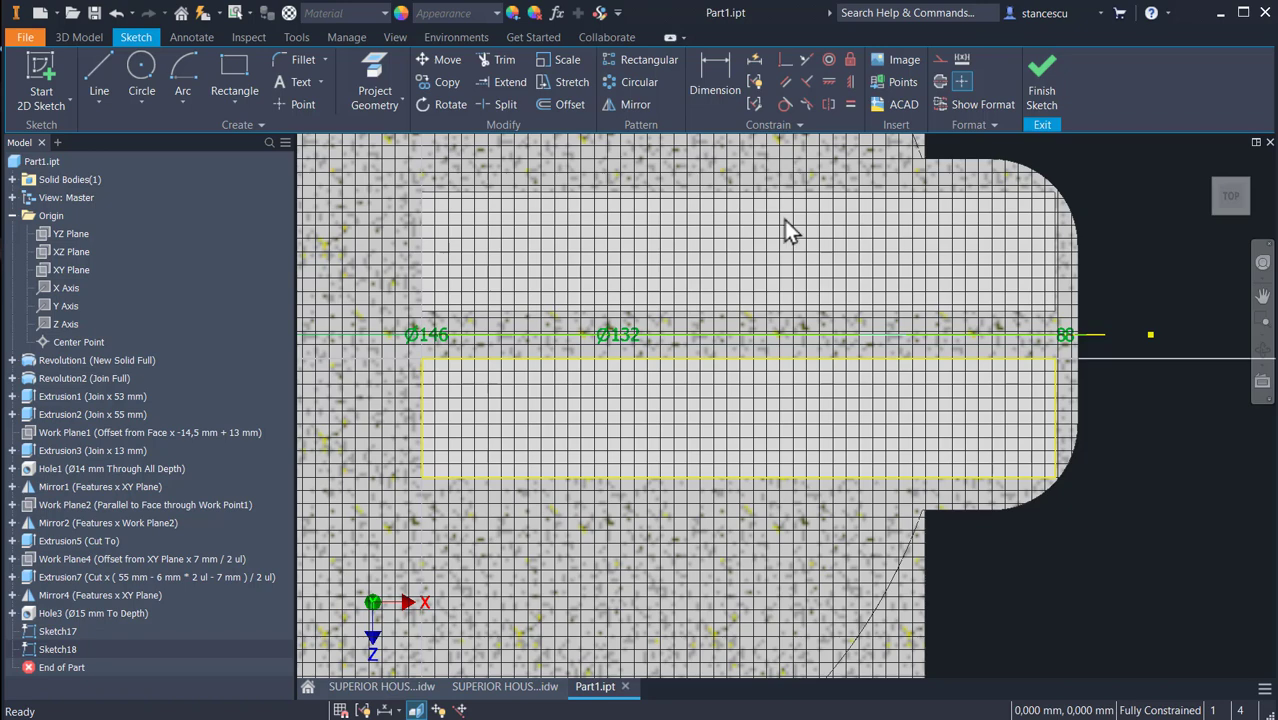
Project the floor outline of the second rectangular pocket into the sketch
{"action": "left_click", "coordinate": [374, 78]}
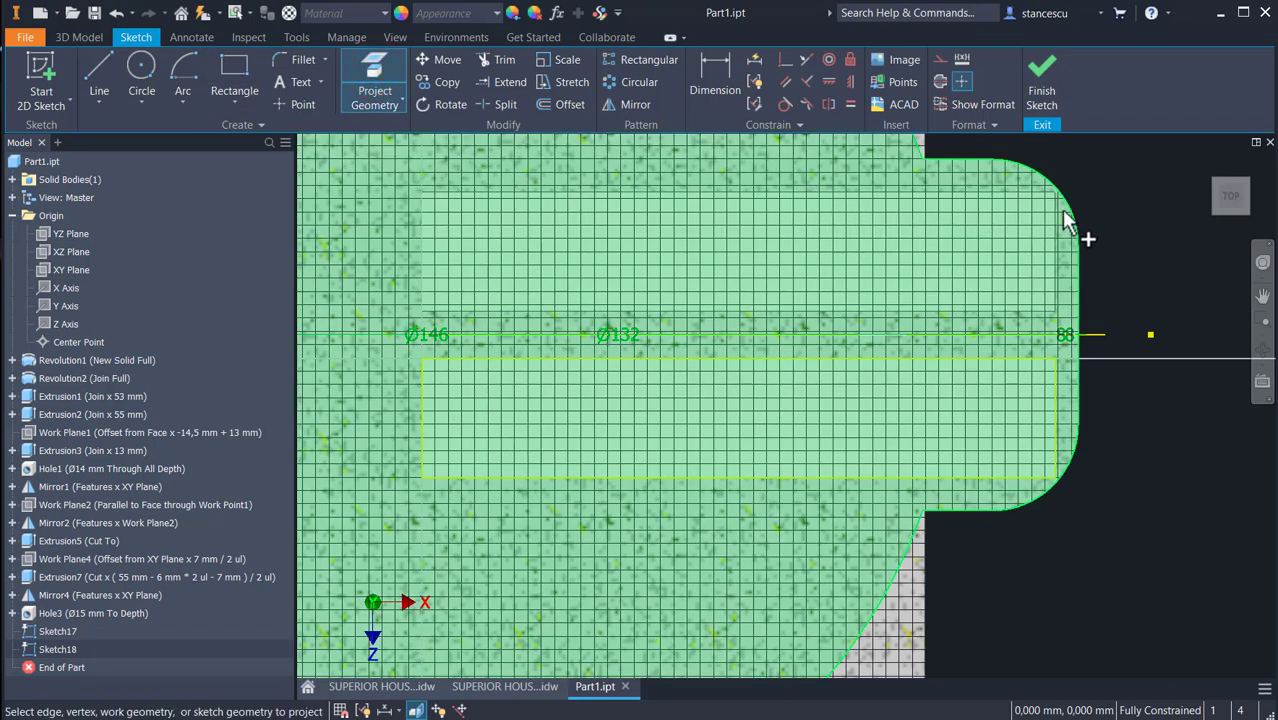
{"action": "mouse_move", "coordinate": [1141, 499]}
{"action": "middle_mouse_down", "text": "shift"}
{"action": "mouse_move", "coordinate": [1132, 434]}
{"action": "mouse_move", "coordinate": [1069, 399]}
{"action": "mouse_move", "coordinate": [987, 414]}
{"action": "mouse_move", "coordinate": [1000, 418]}
{"action": "middle_mouse_up", "text": "shift"}
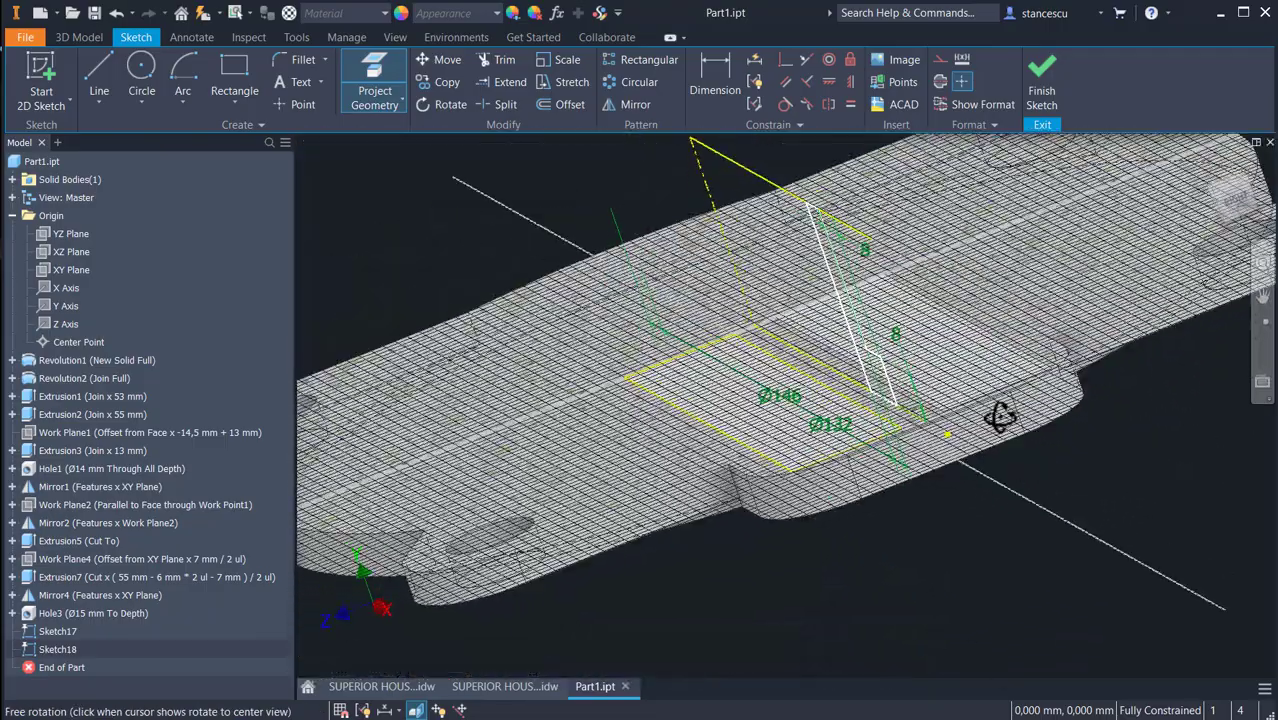
{"action": "scroll", "coordinate": [1052, 376], "scroll_direction": "up", "scroll_amount": 2}
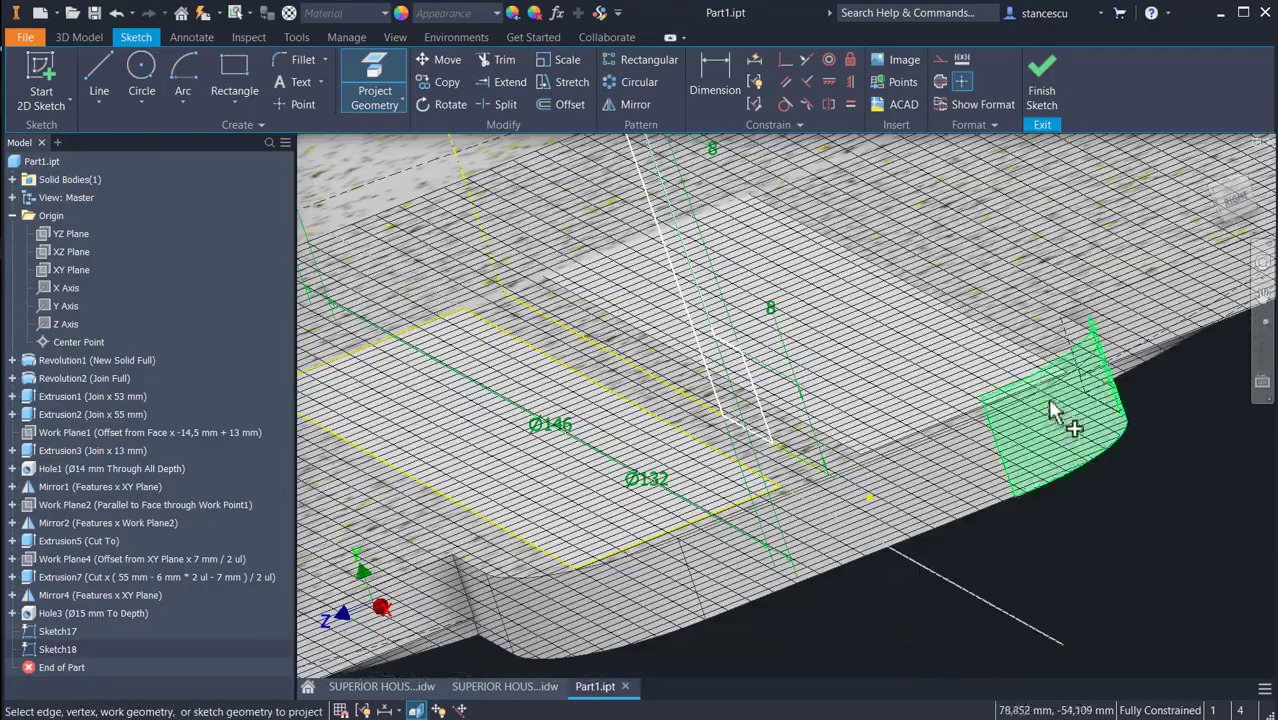
{"action": "scroll", "coordinate": [1050, 385], "scroll_direction": "up", "scroll_amount": 2}
{"action": "scroll", "coordinate": [1140, 420], "scroll_direction": "up", "scroll_amount": 2}
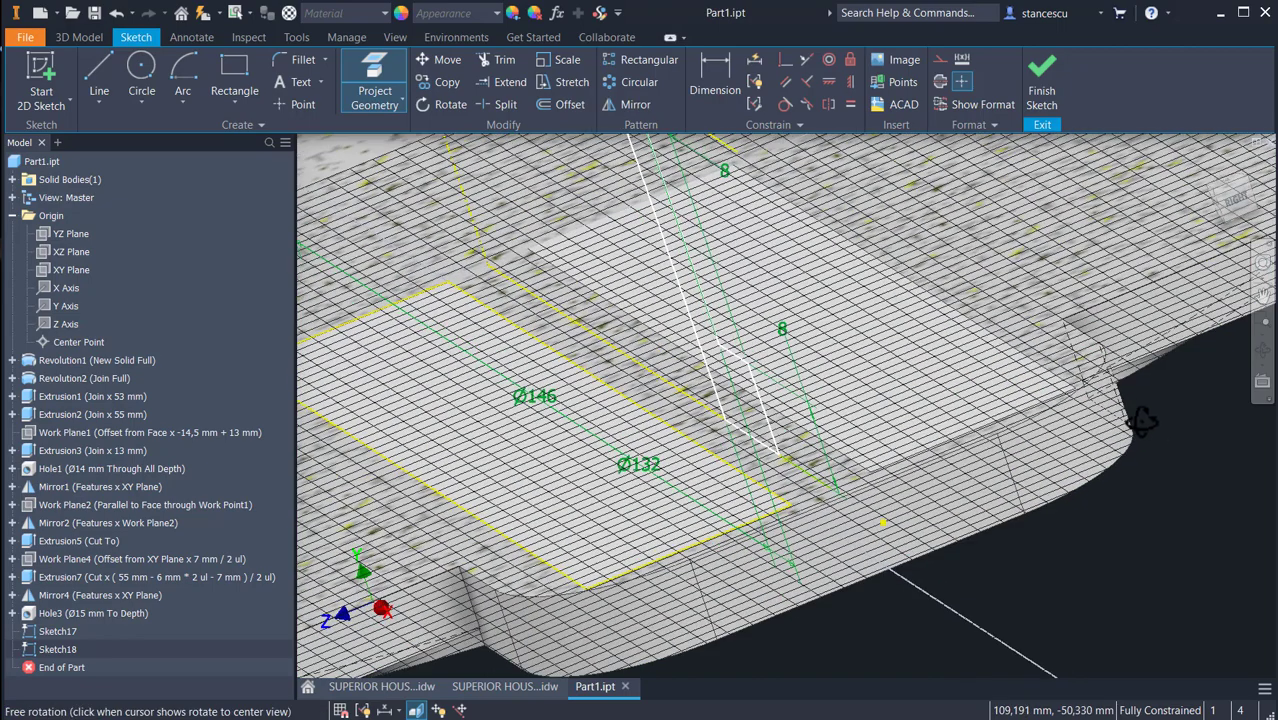
{"action": "left_click", "coordinate": [1072, 410]}
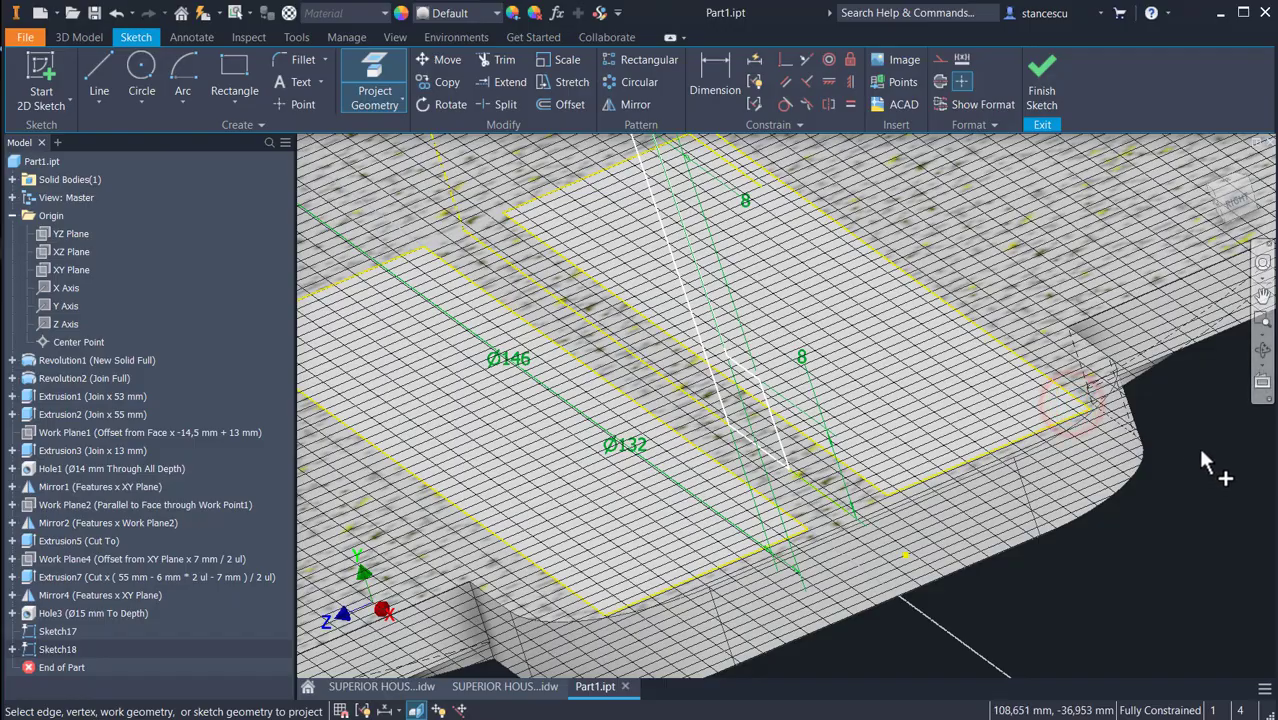
{"action": "middle_click_drag", "start_coordinate": [528, 408], "coordinate": [598, 528]}
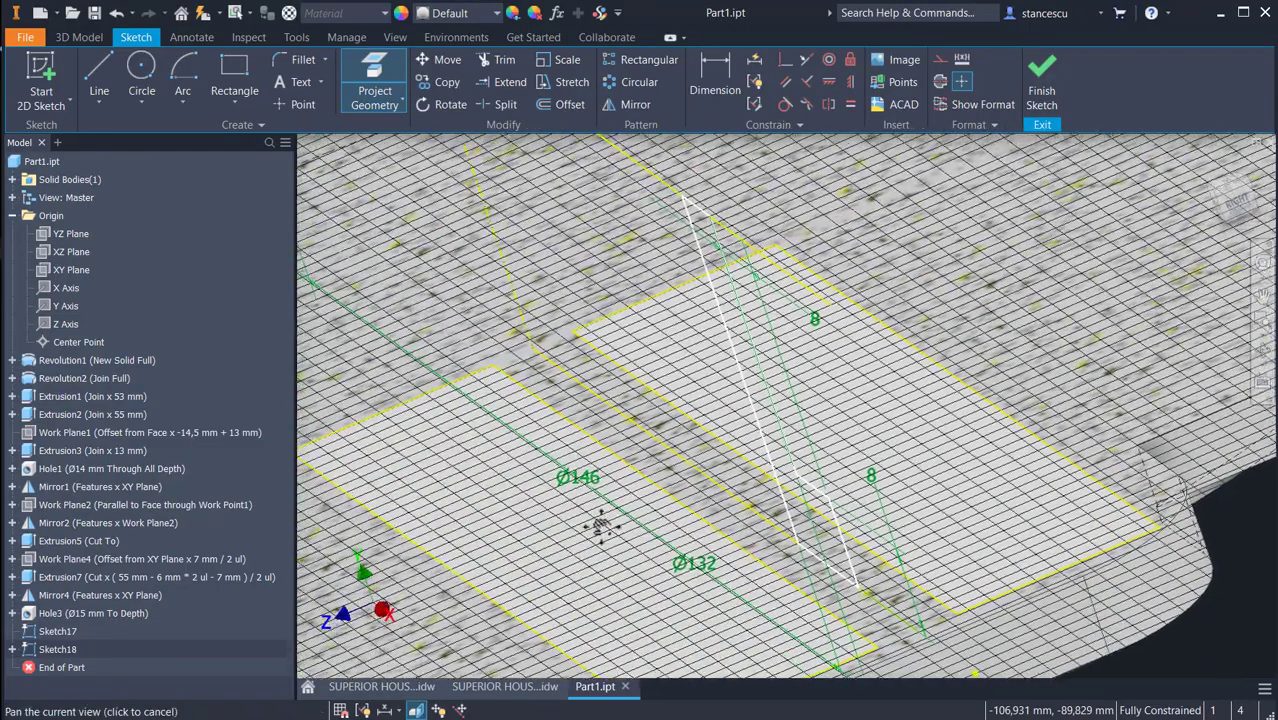
{"action": "left_click", "coordinate": [544, 414]}
{"action": "scroll", "coordinate": [544, 414], "scroll_direction": "down", "scroll_amount": 3}
{"action": "middle_click_drag", "start_coordinate": [602, 474], "coordinate": [620, 461], "text": "shift"}
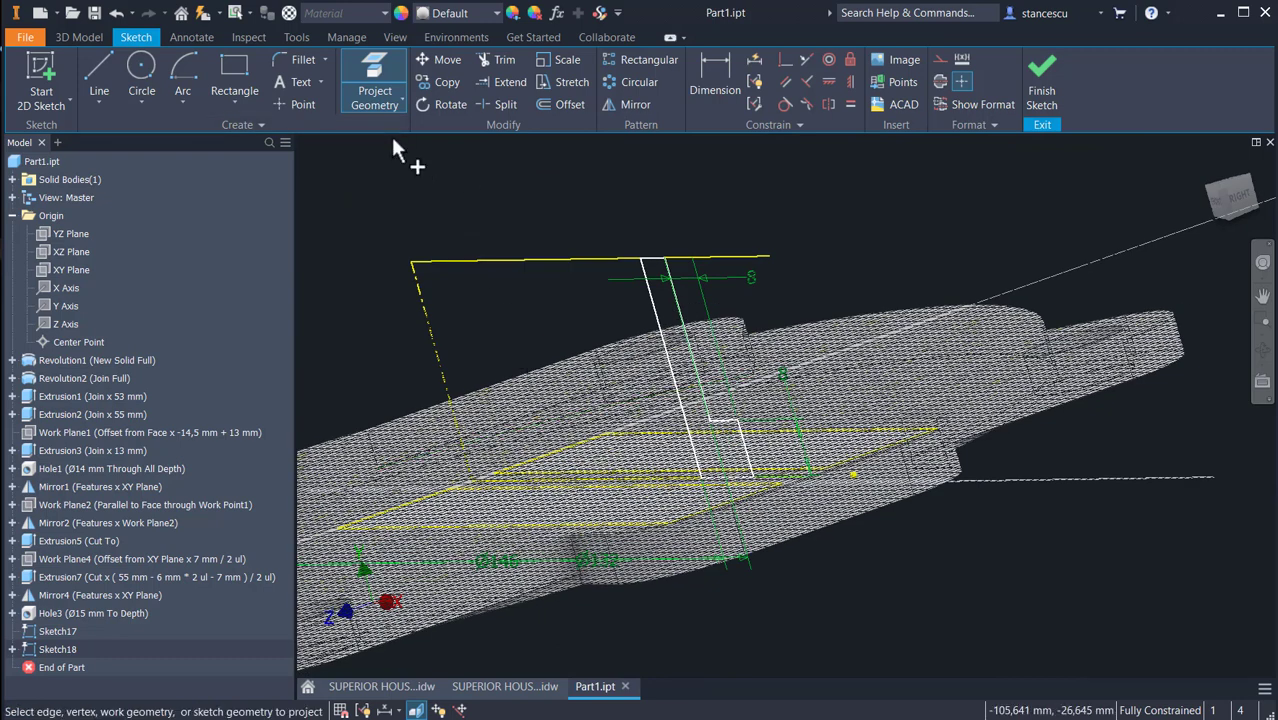
Project the centerline and the L-profile's long inner vertical edge into the sketch as reference points
{"action": "left_click", "coordinate": [424, 314]}
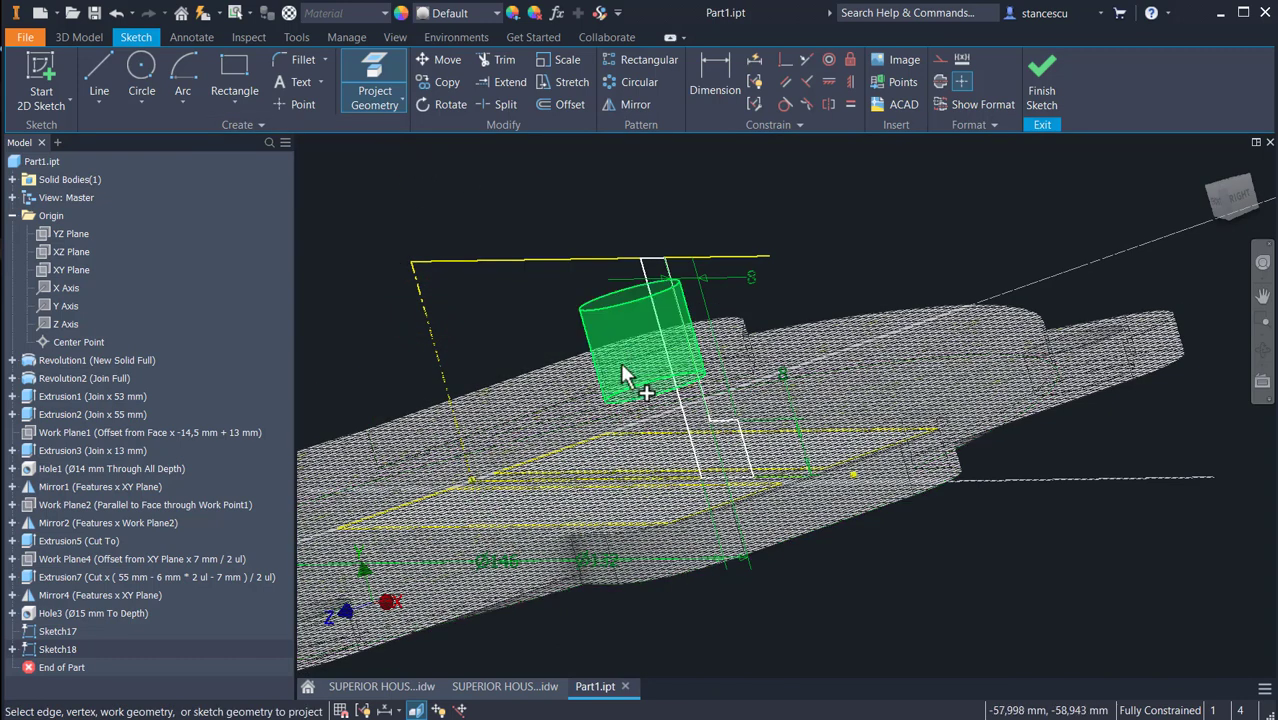
{"action": "left_click", "coordinate": [653, 318]}
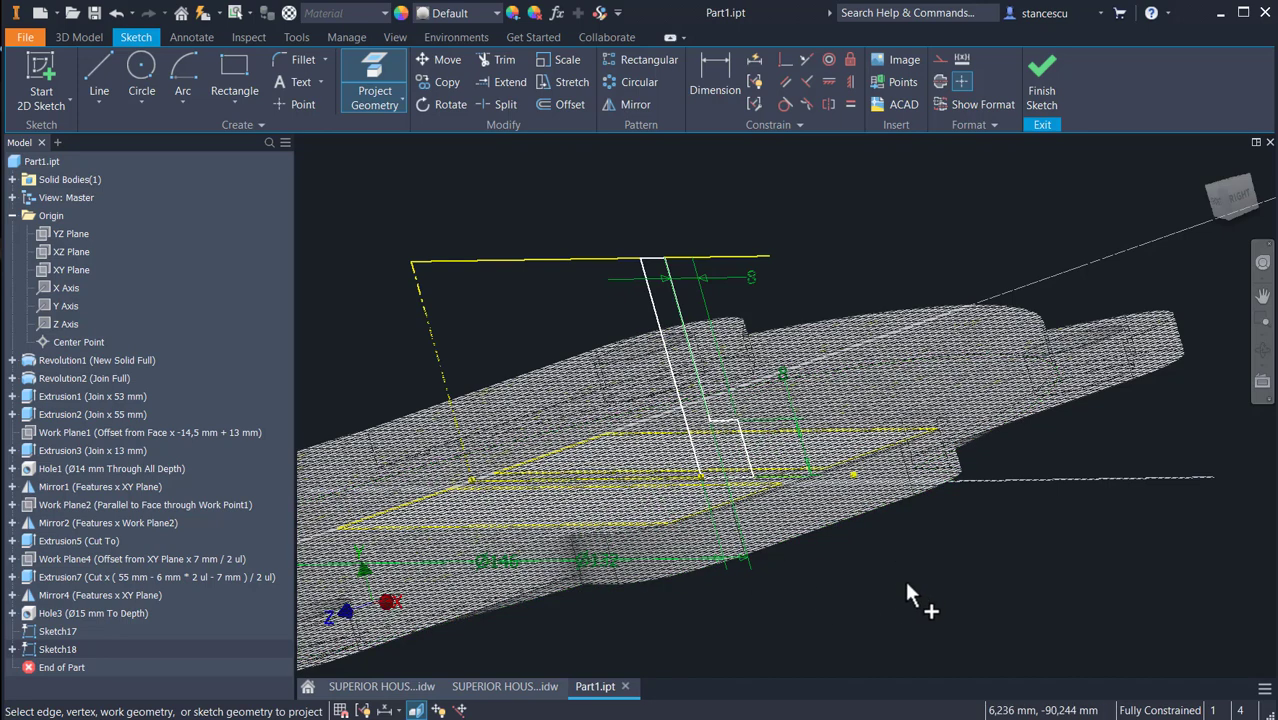
{"action": "middle_click_drag", "start_coordinate": [884, 600], "coordinate": [910, 612], "text": "shift"}
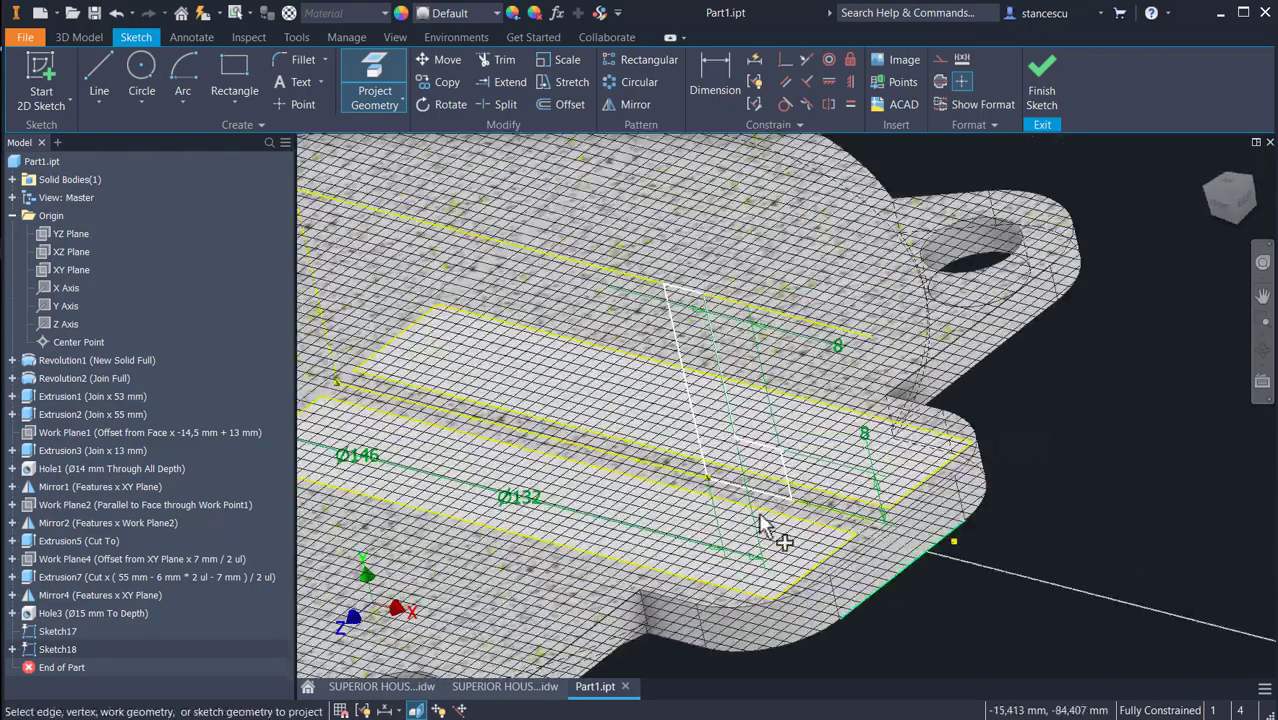
Draw a center-point arc about the projected centerline point, spanning across both rectangular pocket floors
{"action": "left_click", "coordinate": [185, 70]}
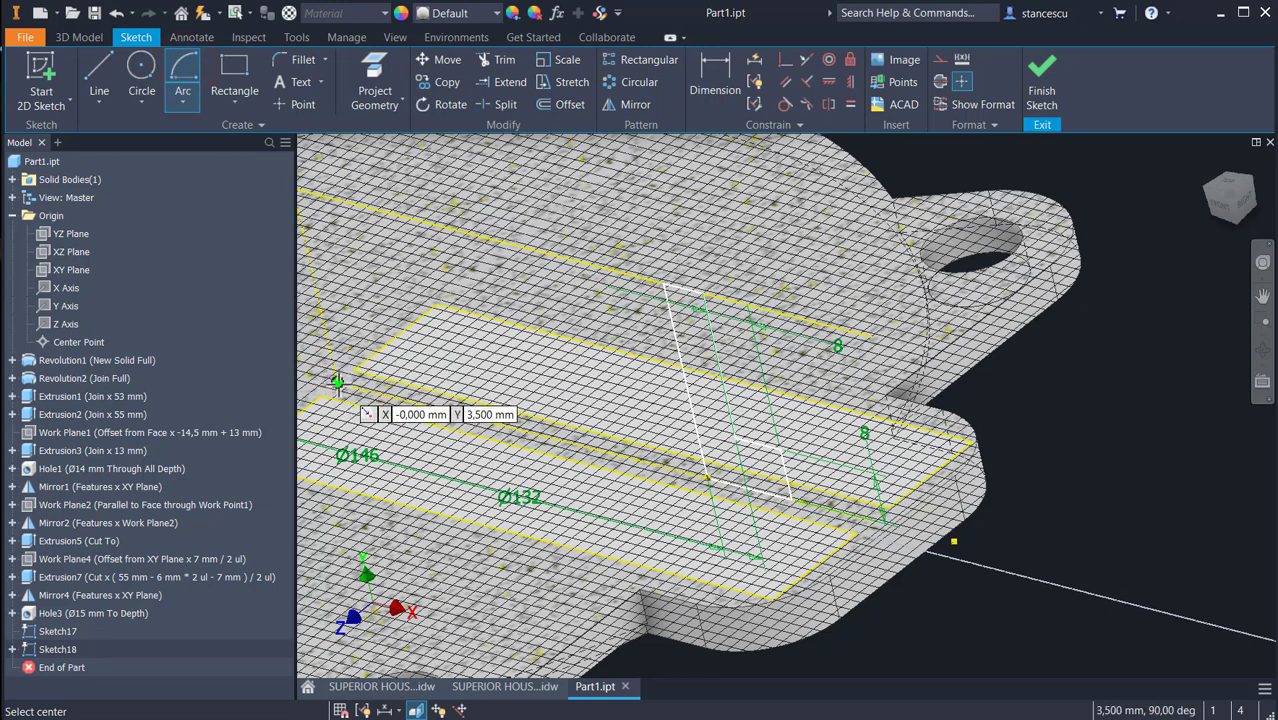
{"action": "left_click", "coordinate": [337, 381]}
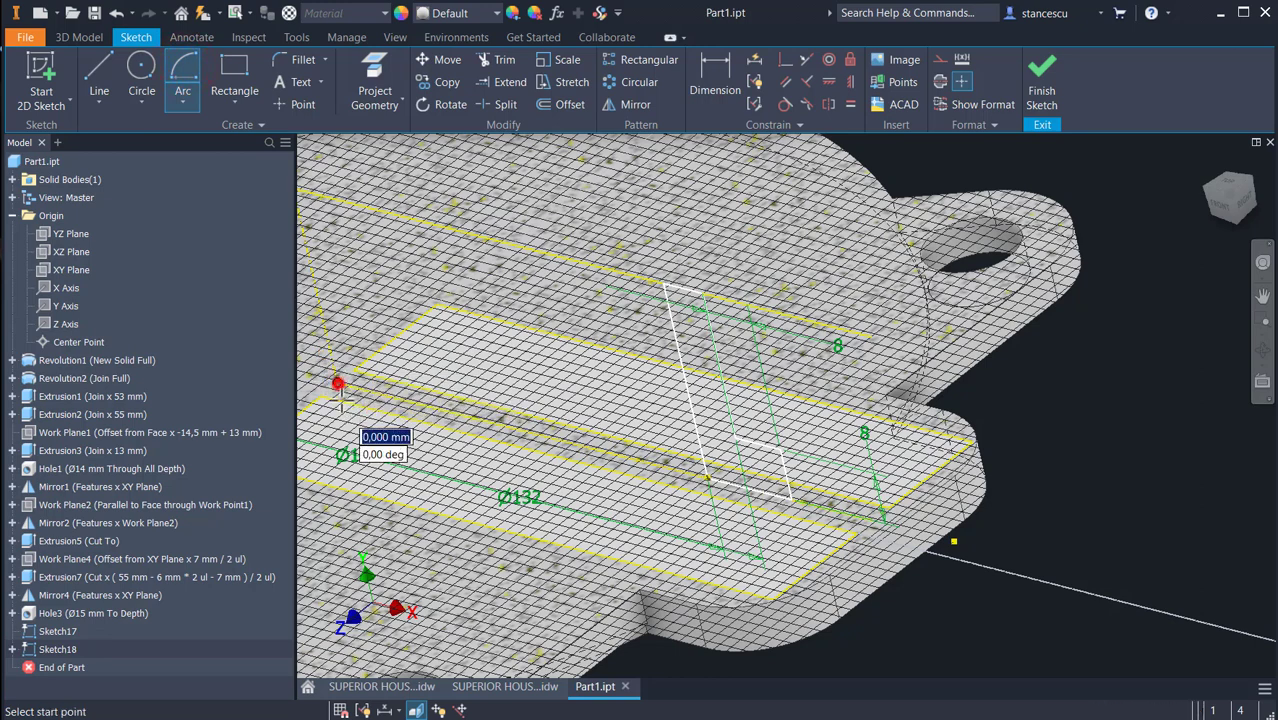
{"action": "left_click", "coordinate": [560, 549]}
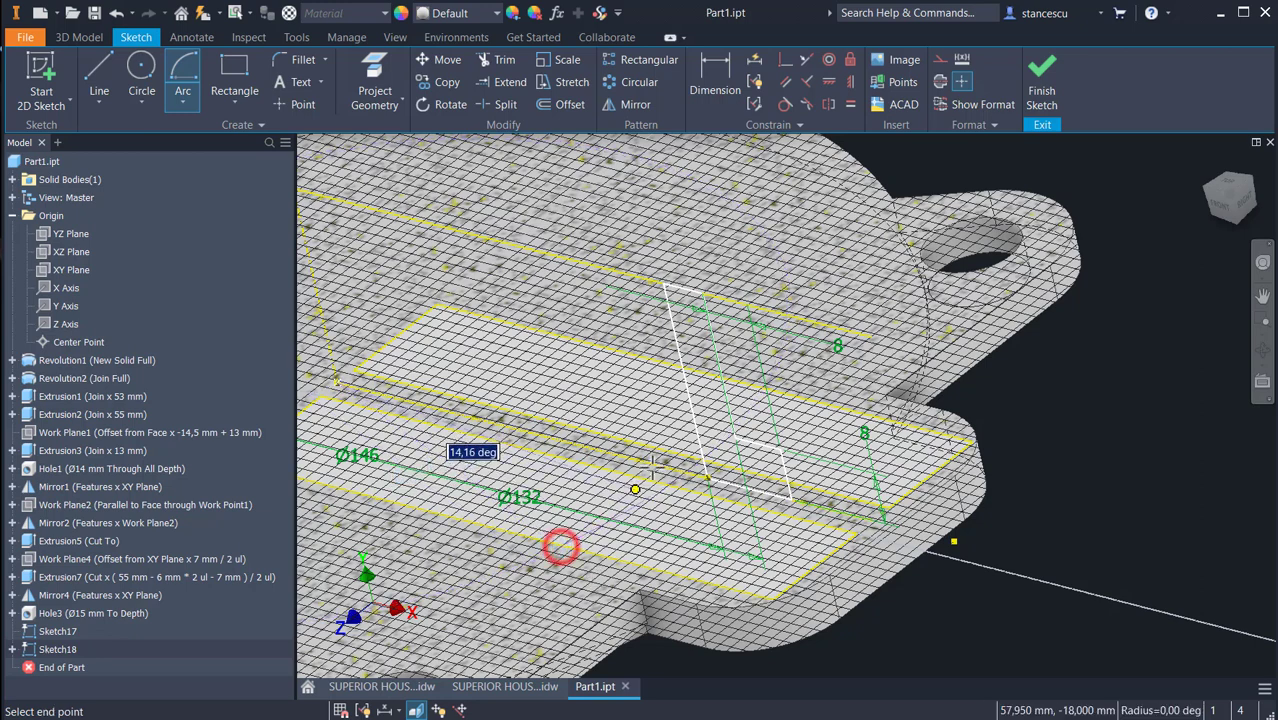
{"action": "left_click", "coordinate": [720, 376]}
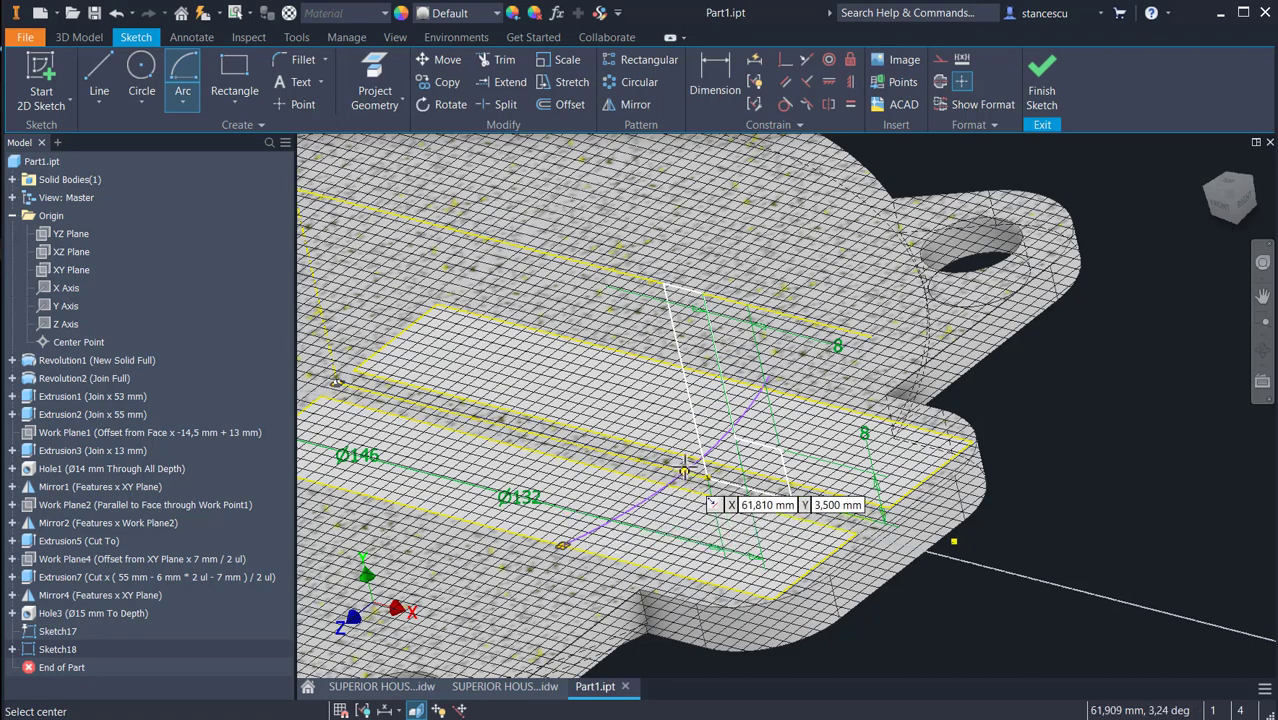
{"action": "key", "text": "Escape"}
Trim the arc end that extends beyond the outer edge of the far pocket outline
{"action": "scroll", "coordinate": [771, 400], "scroll_direction": "up", "scroll_amount": 3}
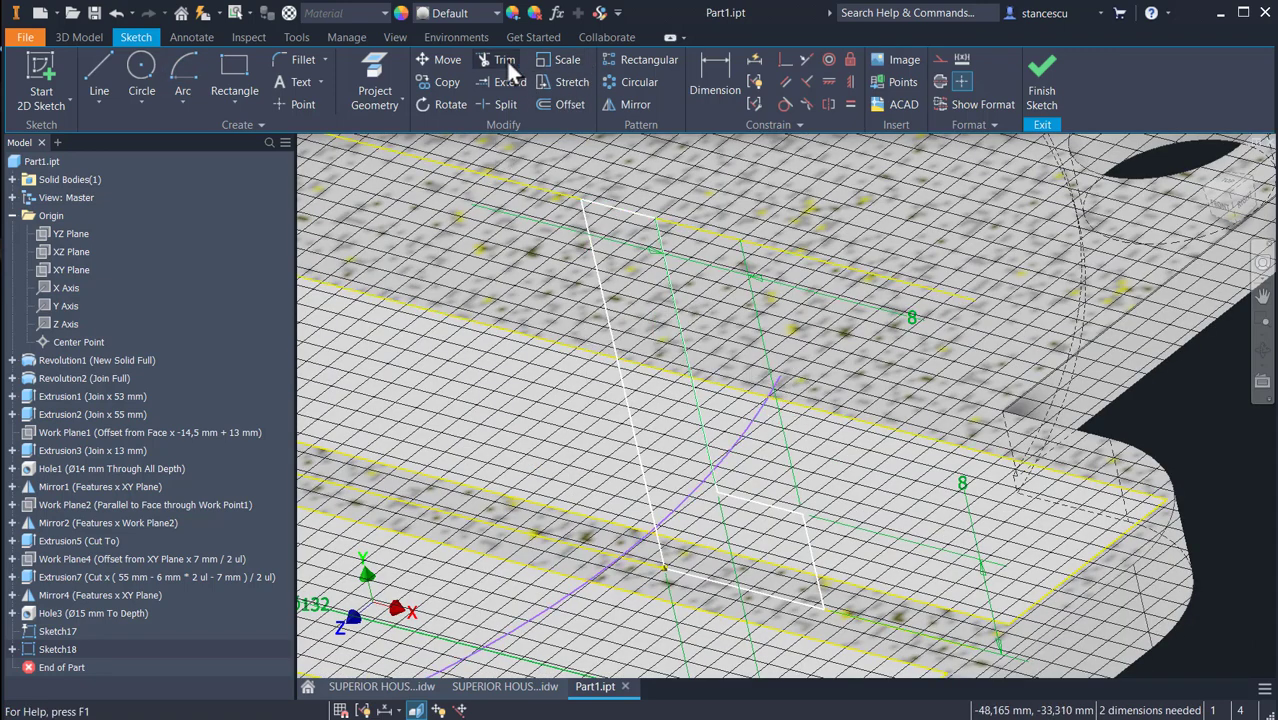
{"action": "left_click", "coordinate": [505, 58]}
{"action": "left_click", "coordinate": [782, 381]}
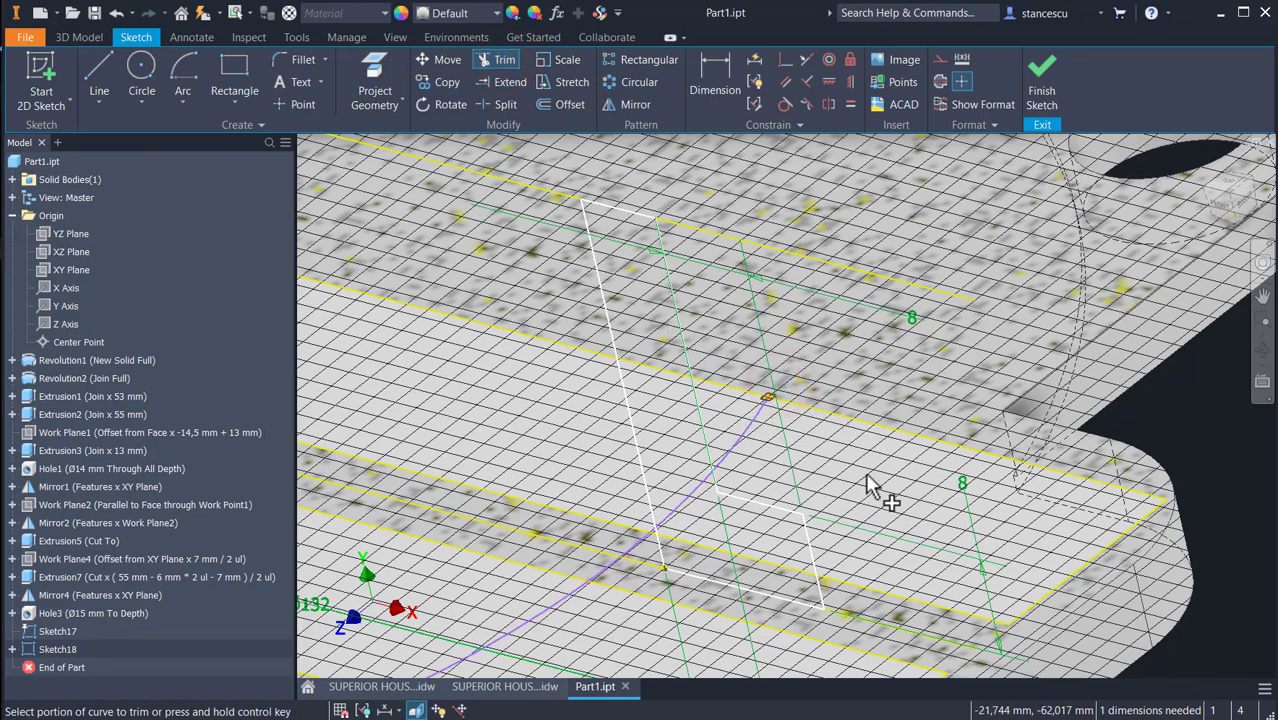
Constrain the arc coincident with the projected corner point of the L-profile and finish the sketch
{"action": "scroll", "coordinate": [868, 487], "scroll_direction": "up", "scroll_amount": 3}
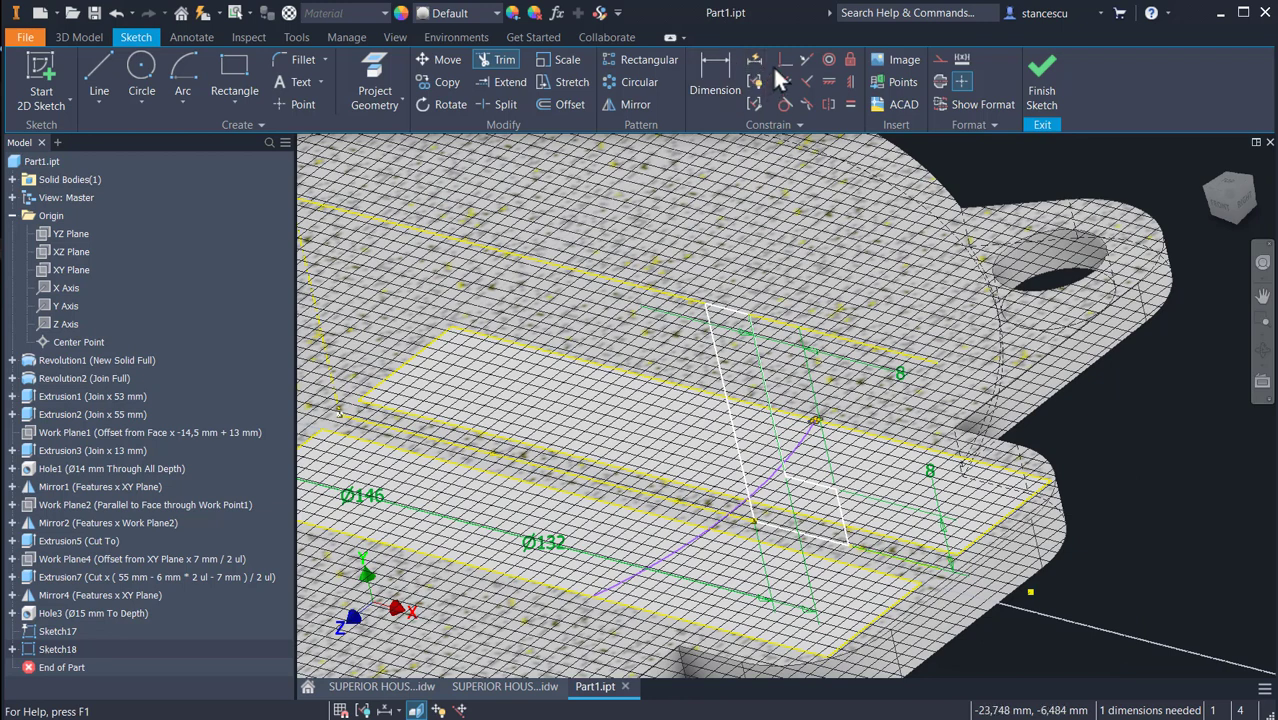
{"action": "left_click", "coordinate": [785, 59]}
{"action": "left_click", "coordinate": [714, 522]}
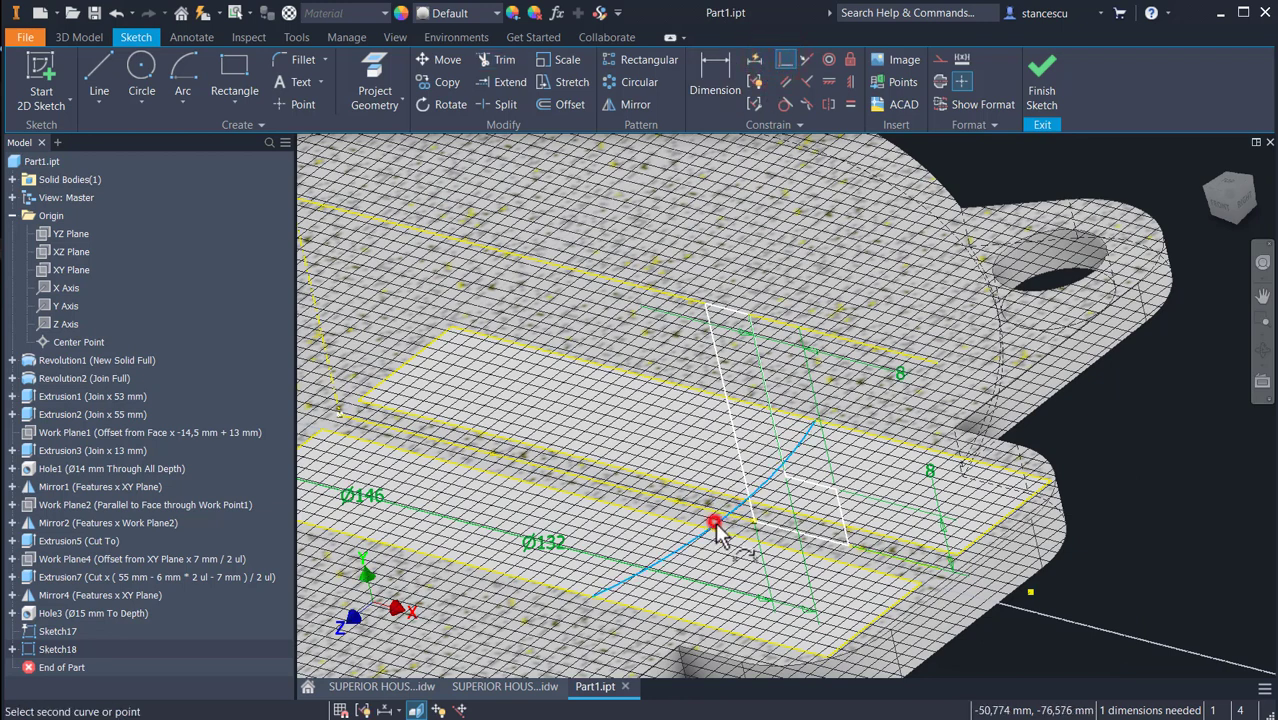
{"action": "left_click", "coordinate": [754, 521]}
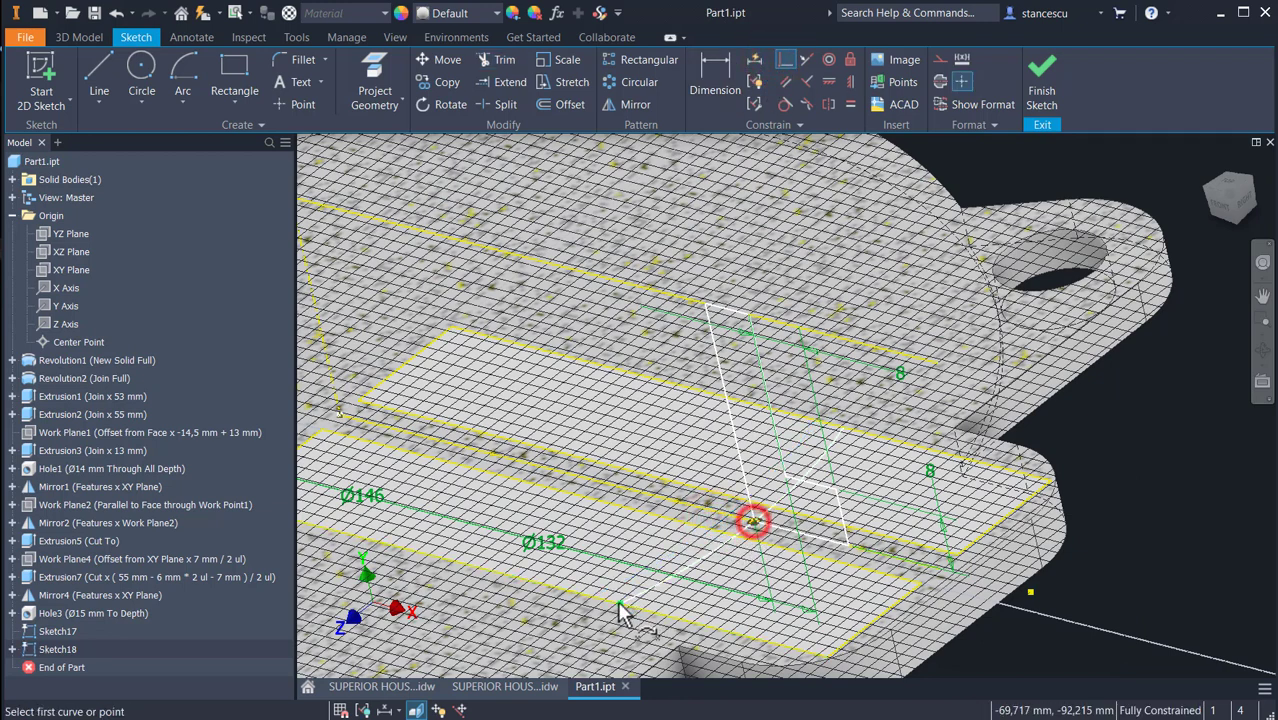
{"action": "left_click", "coordinate": [1033, 86]}
Sweep the L-shaped wall profile along the arc path, joined to the body with 0 deg taper and twist
{"action": "scroll", "coordinate": [1095, 549], "scroll_direction": "down", "scroll_amount": 3}
{"action": "mouse_move", "coordinate": [1131, 584]}
{"action": "middle_mouse_down"}
{"action": "mouse_move", "coordinate": [1141, 514]}
{"action": "mouse_move", "coordinate": [1133, 548]}
{"action": "mouse_move", "coordinate": [1155, 533]}
{"action": "mouse_move", "coordinate": [1112, 543]}
{"action": "mouse_move", "coordinate": [1104, 562]}
{"action": "mouse_move", "coordinate": [1135, 537]}
{"action": "mouse_move", "coordinate": [1110, 558]}
{"action": "mouse_move", "coordinate": [1138, 558]}
{"action": "middle_mouse_up"}
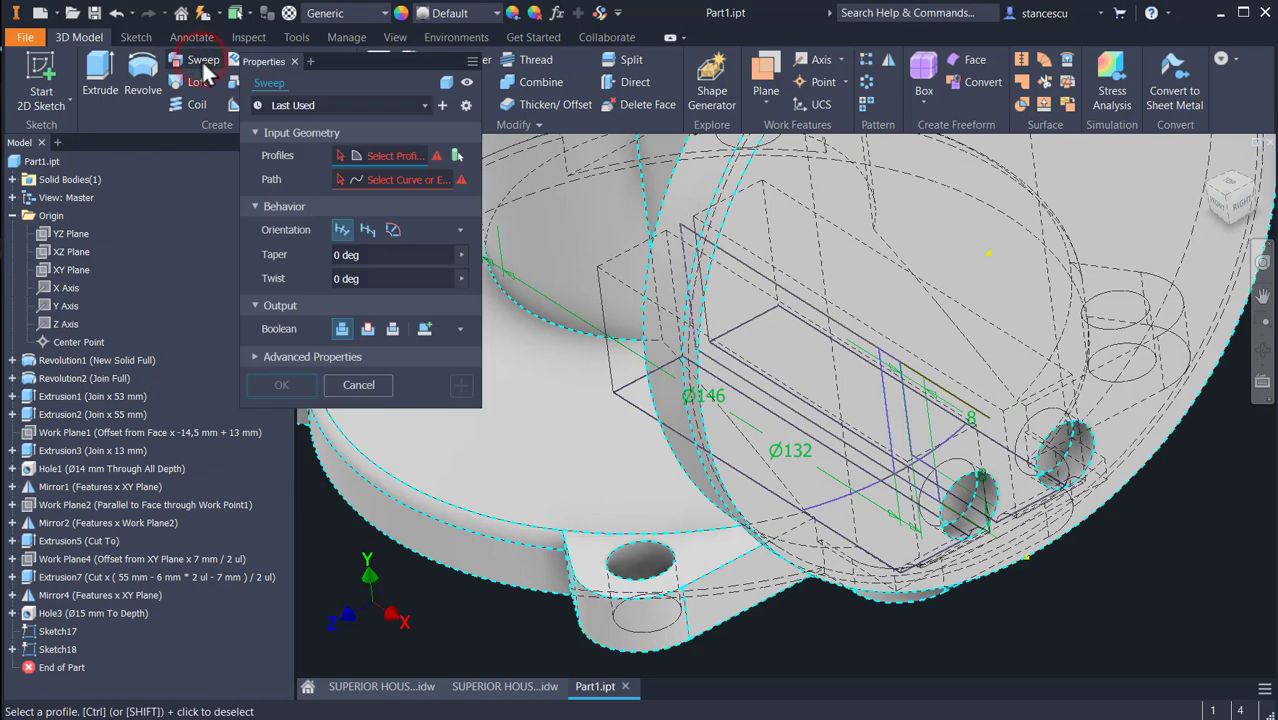
{"action": "left_click", "coordinate": [899, 399]}
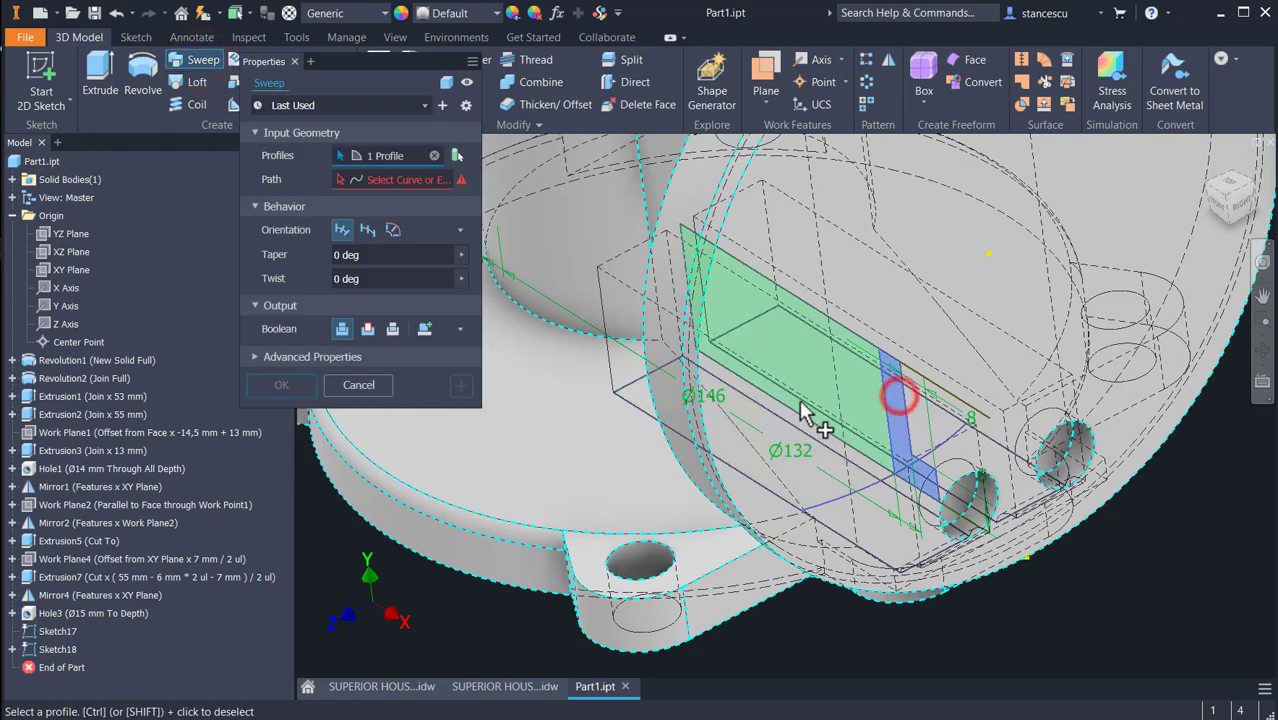
{"action": "left_click", "coordinate": [396, 180]}
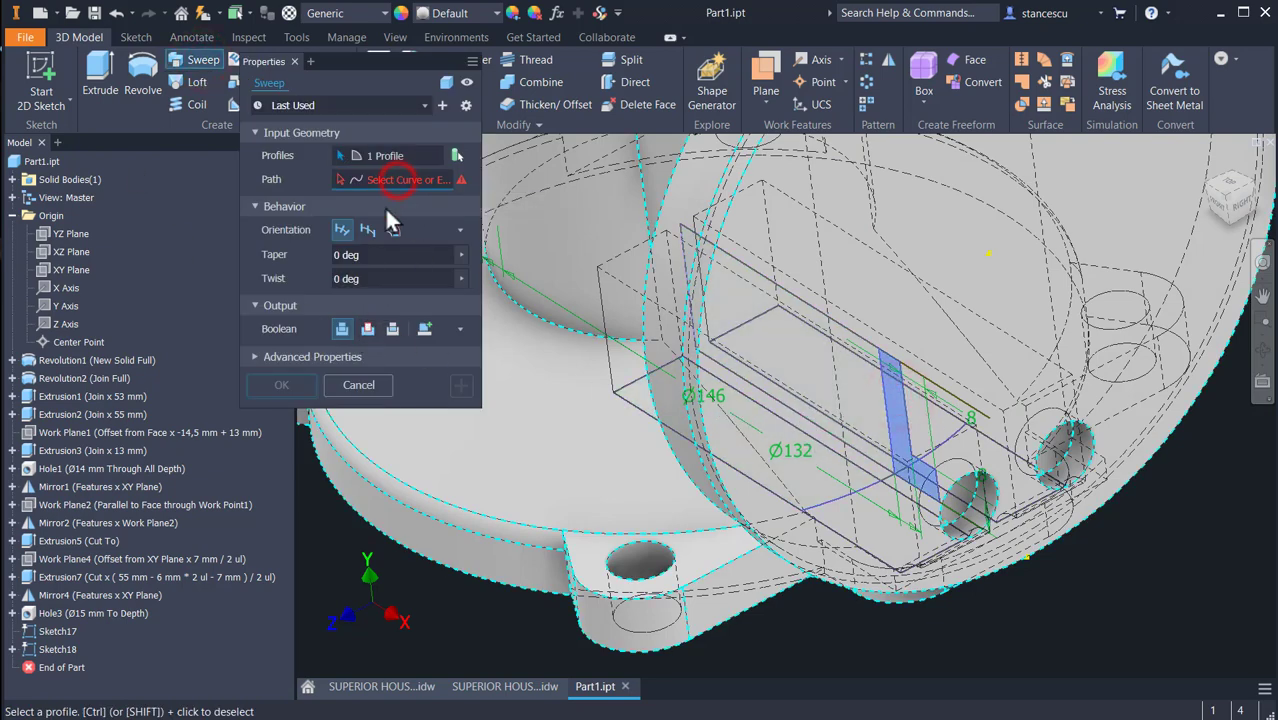
{"action": "left_click", "coordinate": [826, 510]}
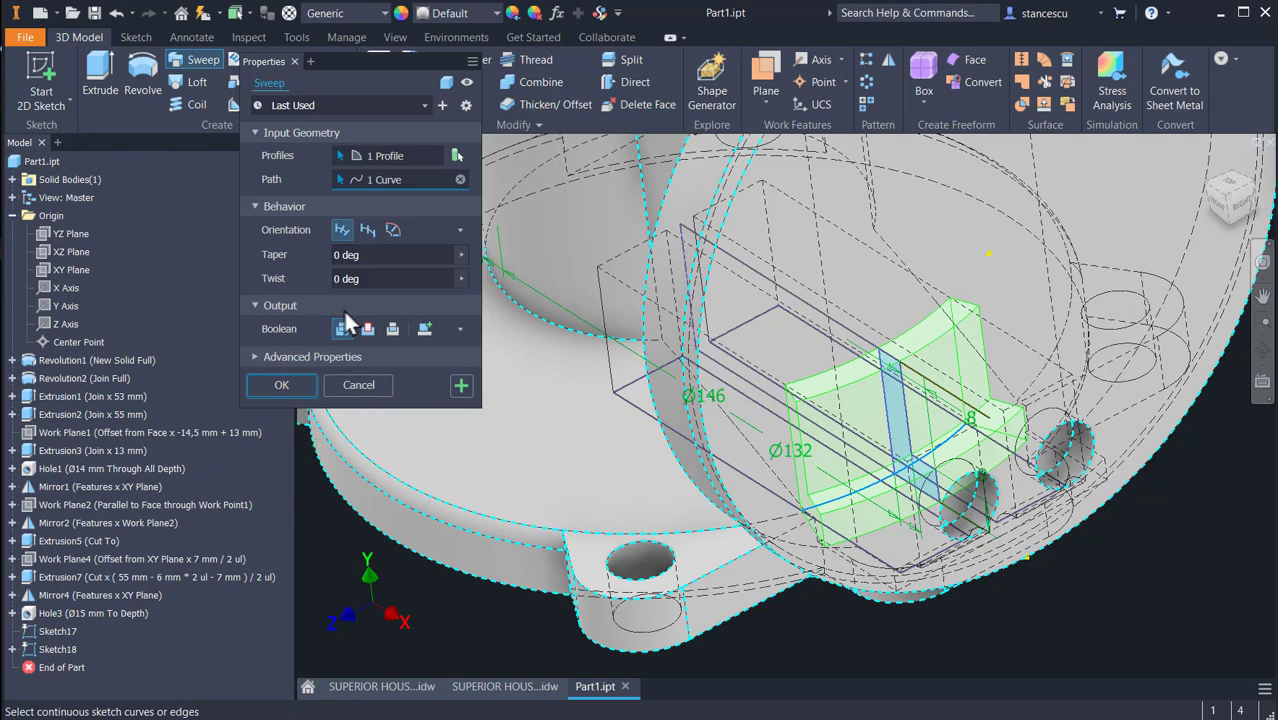
{"action": "left_click", "coordinate": [303, 382]}
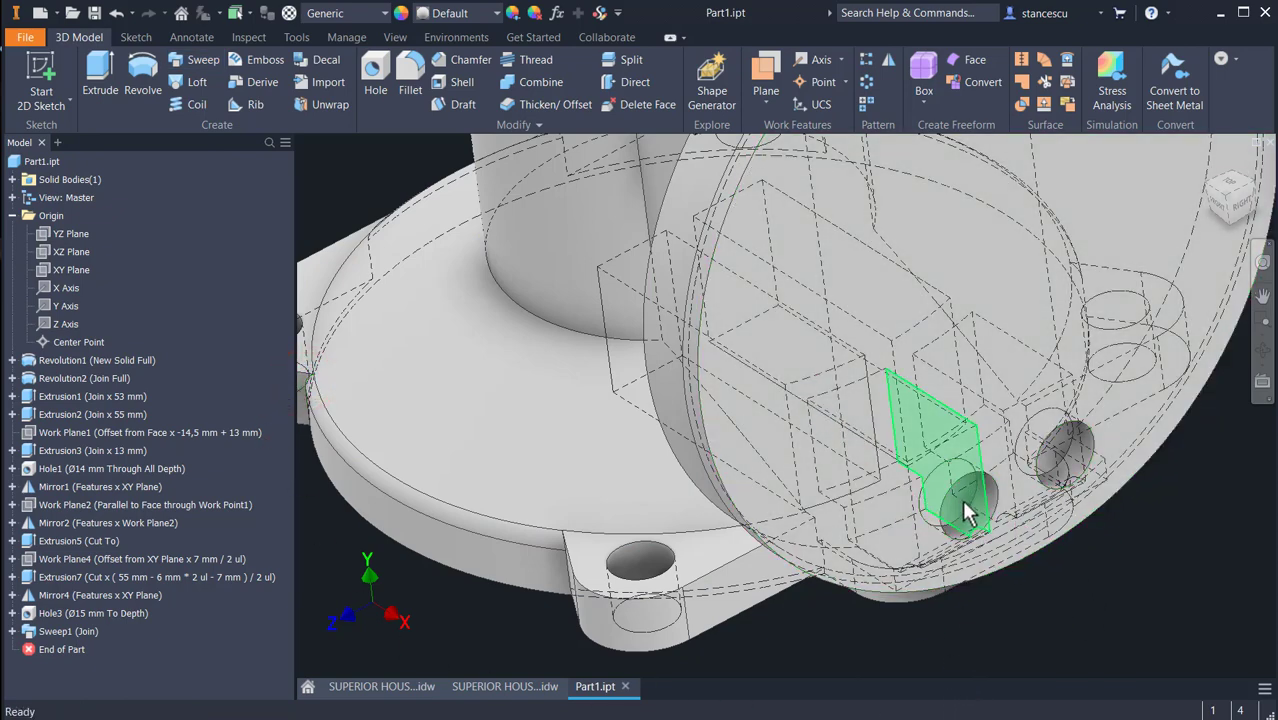
Start a sketch on the floor face of the near pocket, inward of the swept wall, and slice the graphics at the sketch plane
{"action": "middle_click_drag", "start_coordinate": [1067, 553], "coordinate": [1027, 542], "text": "shift"}
{"action": "scroll", "coordinate": [857, 474], "scroll_direction": "up", "scroll_amount": 3}
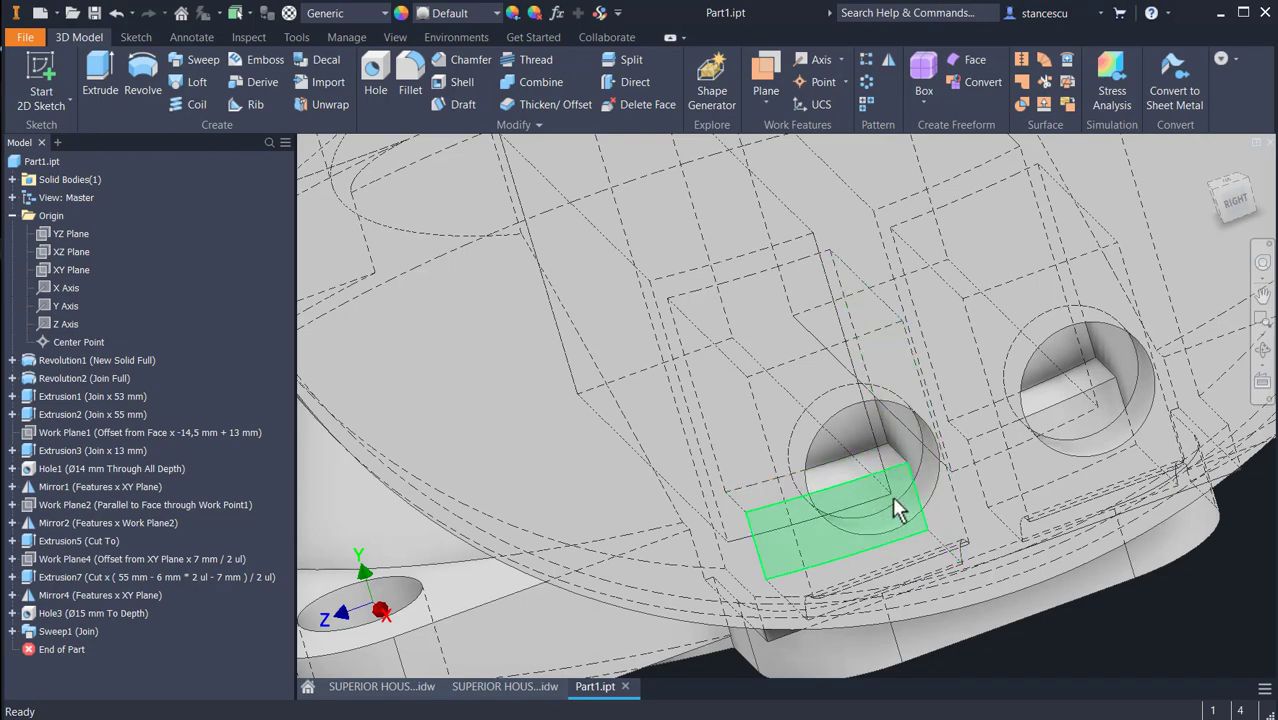
{"action": "scroll", "coordinate": [896, 508], "scroll_direction": "down", "scroll_amount": 3}
{"action": "middle_click_drag", "start_coordinate": [1055, 664], "coordinate": [1117, 659], "text": "shift"}
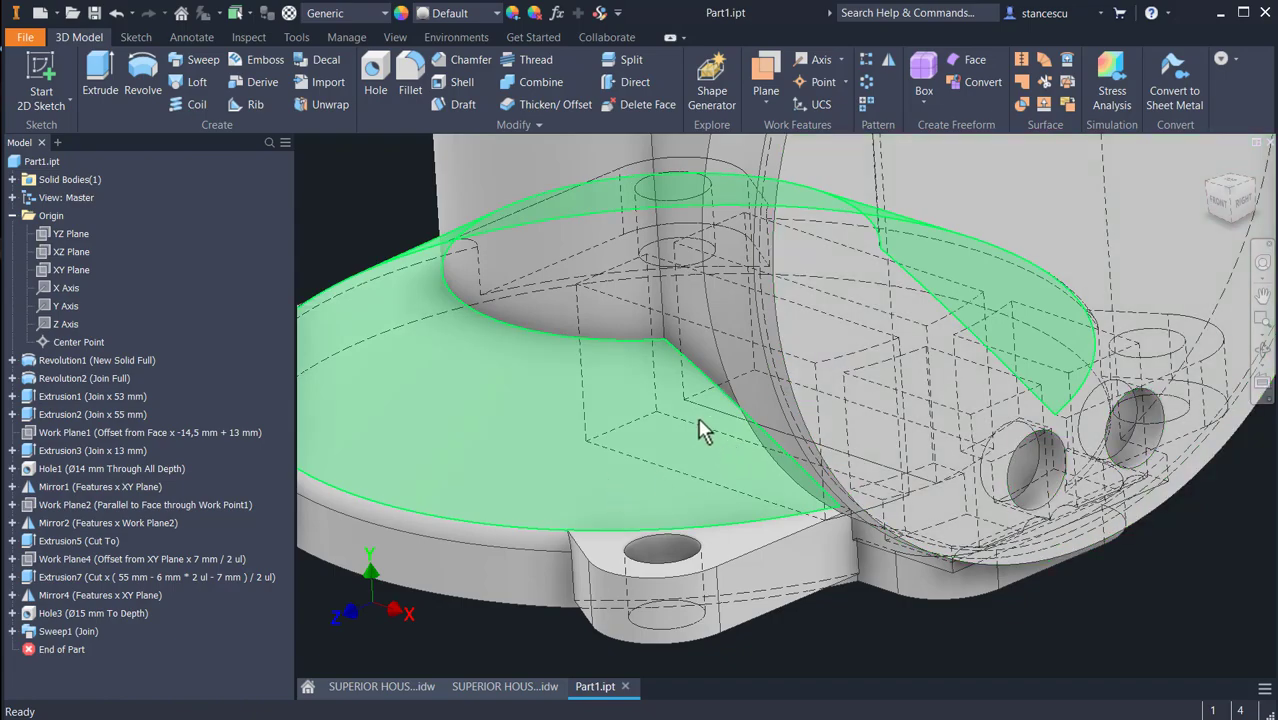
{"action": "mouse_move", "coordinate": [1107, 658]}
{"action": "middle_mouse_down", "text": "shift"}
{"action": "mouse_move", "coordinate": [1058, 648]}
{"action": "mouse_move", "coordinate": [1130, 648]}
{"action": "mouse_move", "coordinate": [1099, 642]}
{"action": "middle_mouse_up", "text": "shift"}
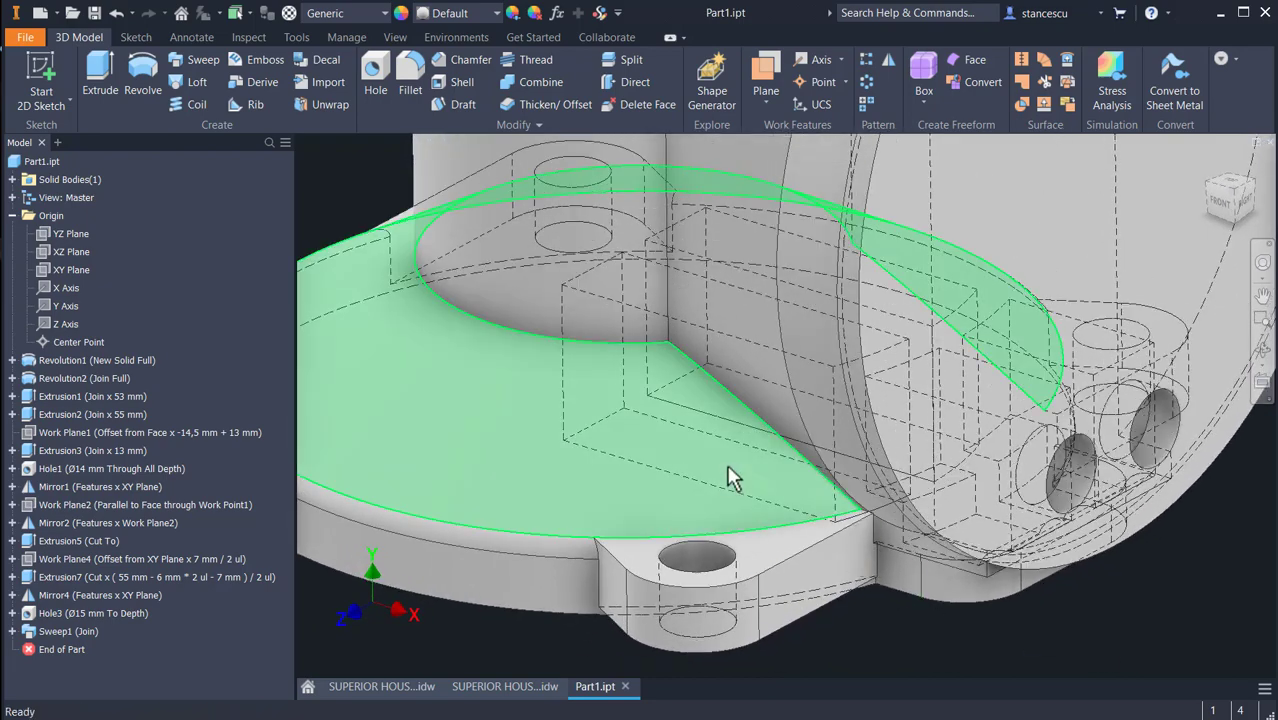
{"action": "mouse_move", "coordinate": [729, 477]}
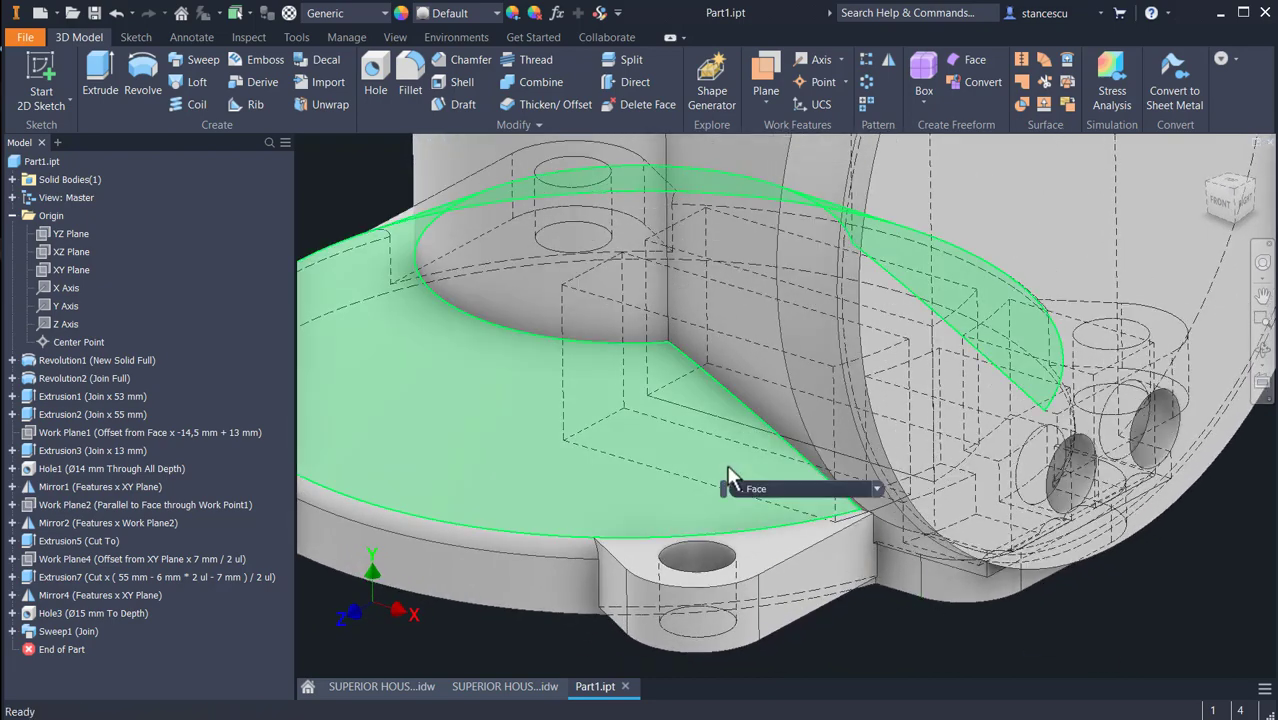
{"action": "left_click", "coordinate": [877, 488]}
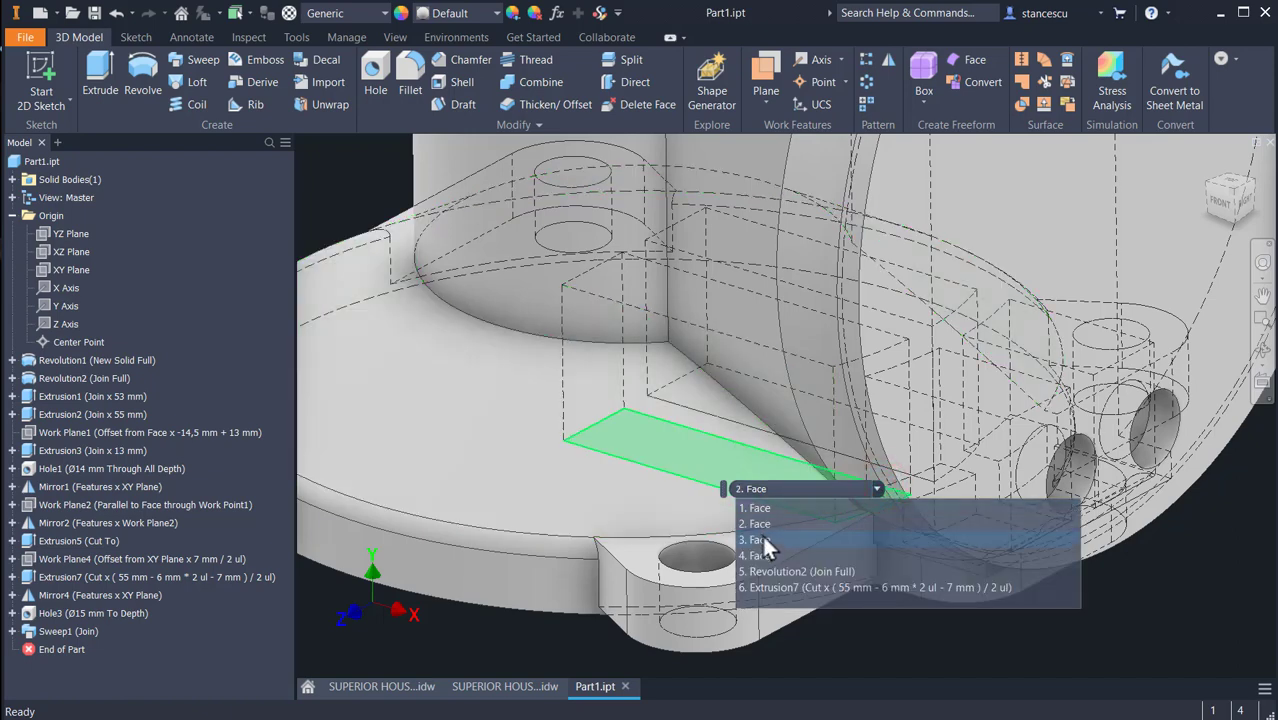
{"action": "left_click", "coordinate": [765, 538]}
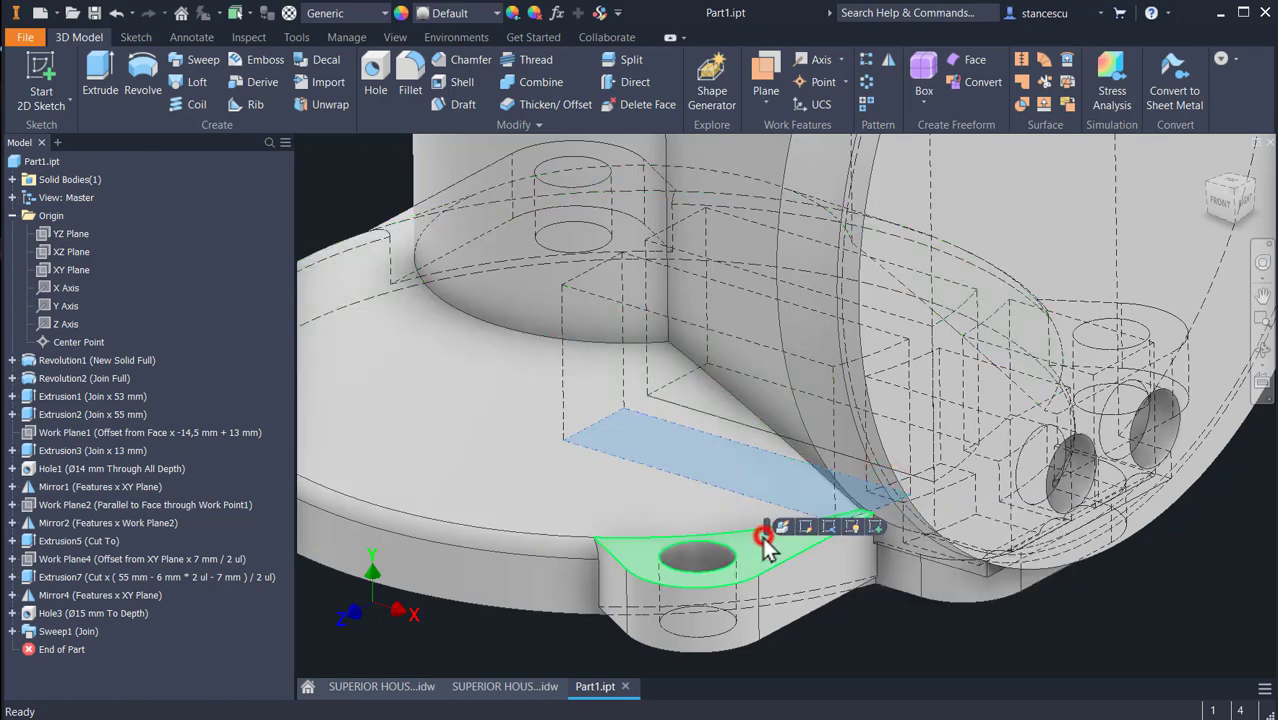
{"action": "left_click", "coordinate": [875, 522]}
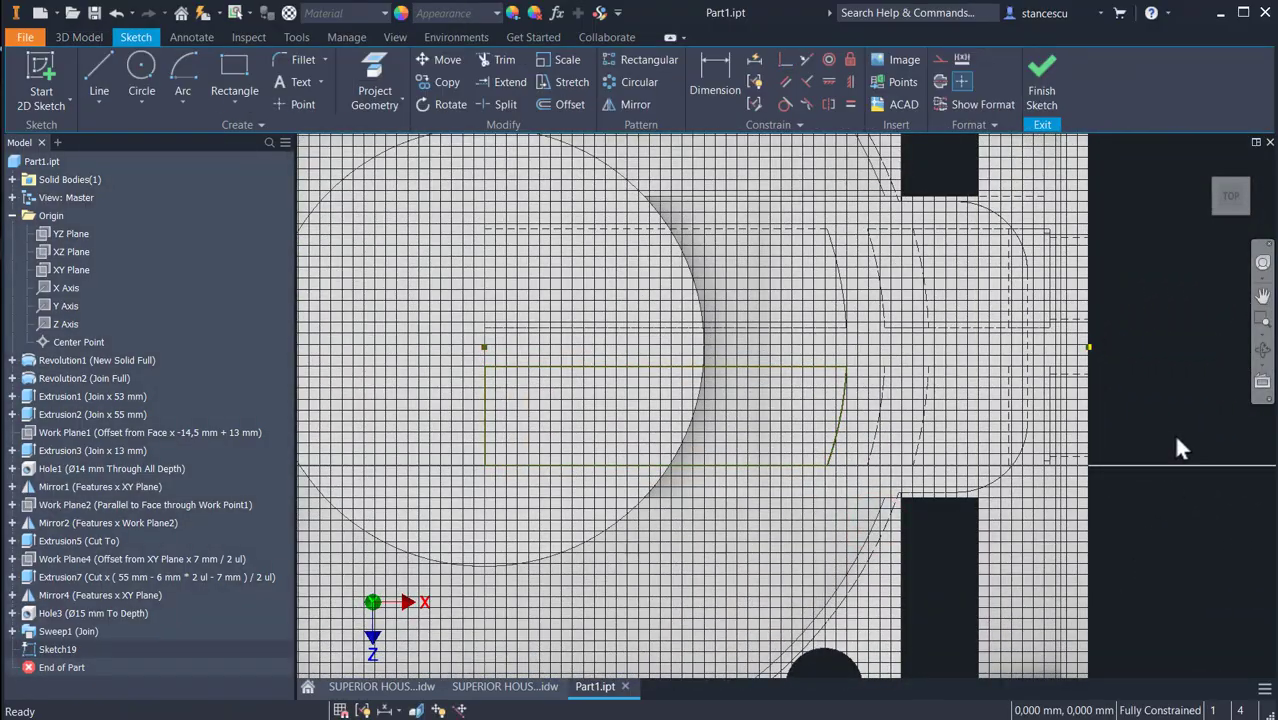
{"action": "key", "text": "F7"}
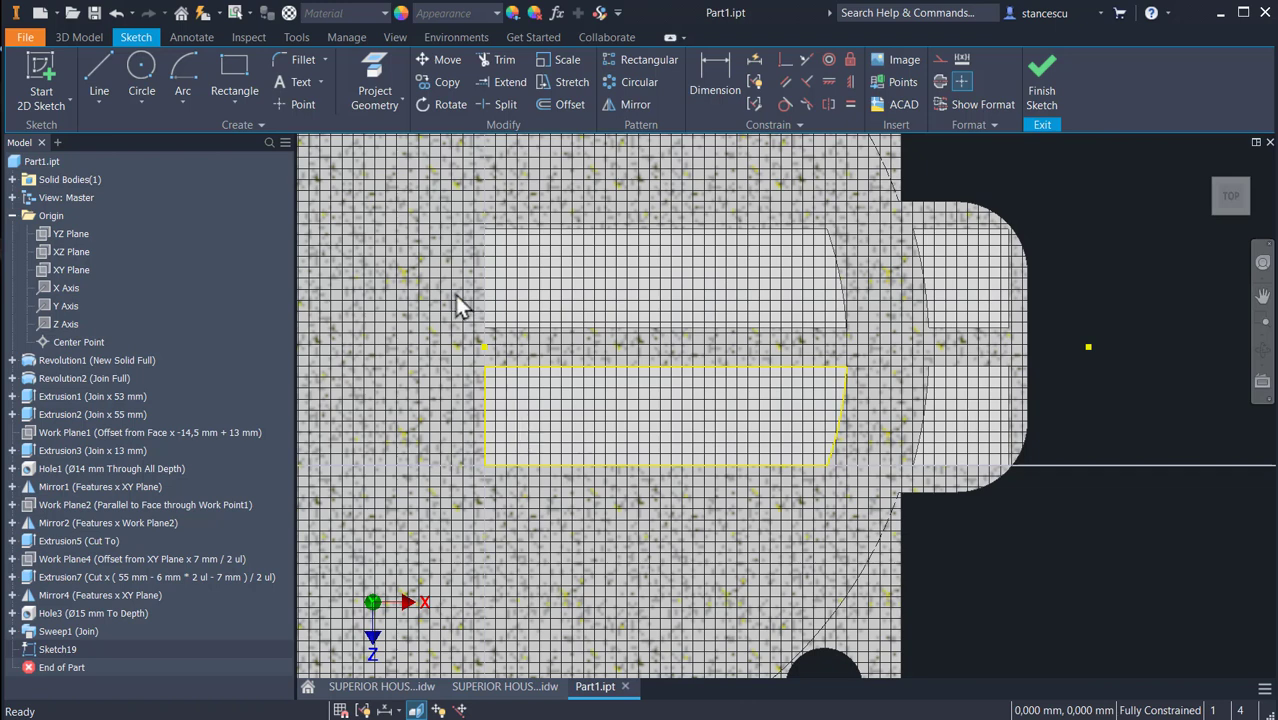
{"action": "left_click", "coordinate": [97, 88]}
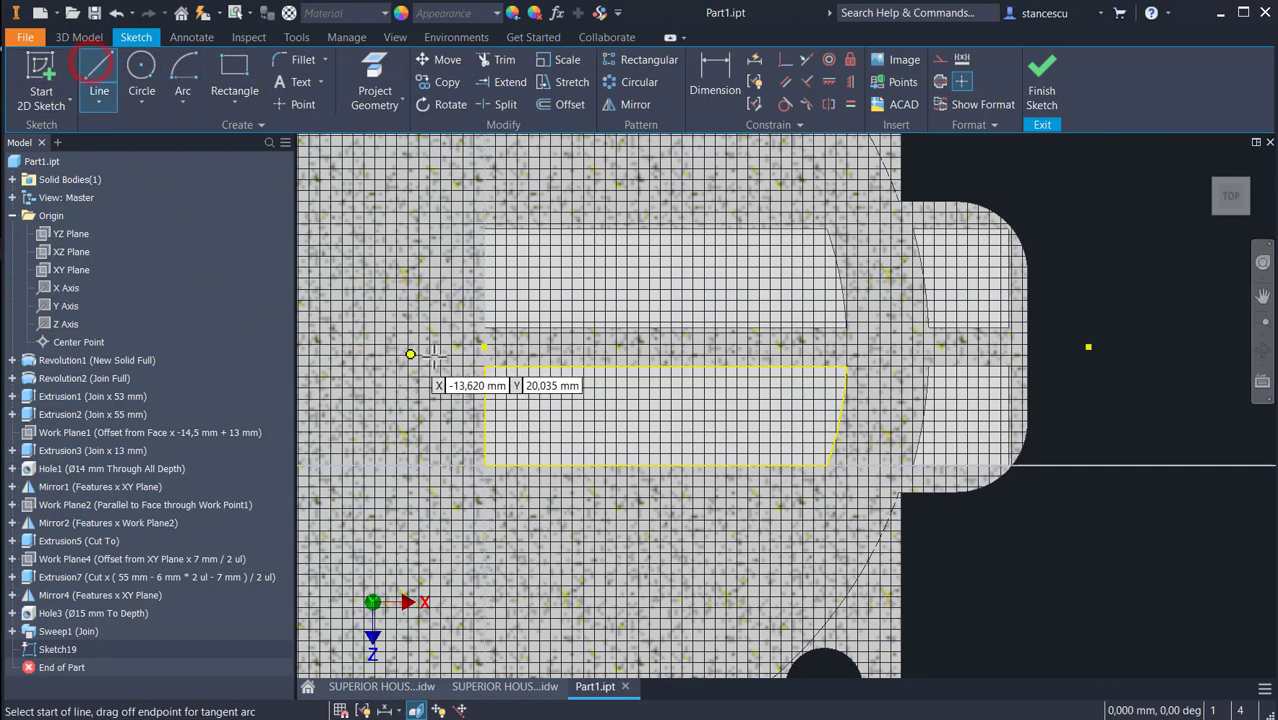
{"action": "left_click", "coordinate": [484, 366]}
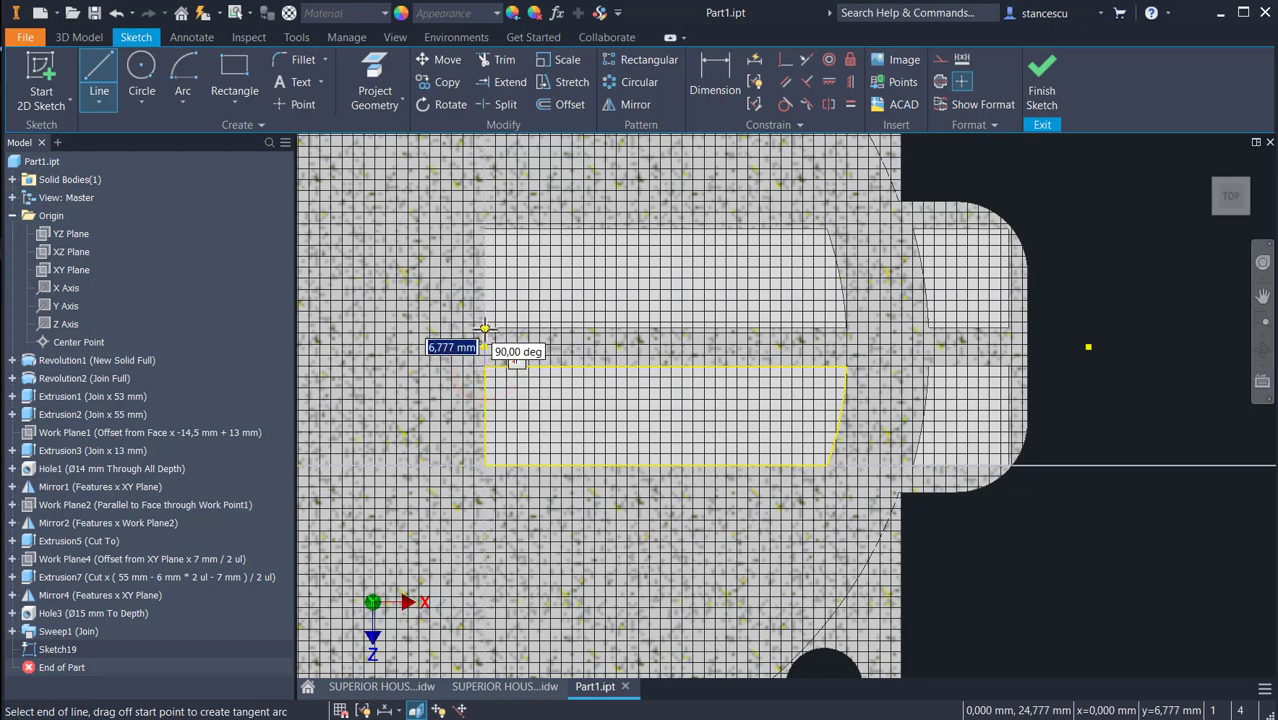
{"action": "key", "text": "Escape"}
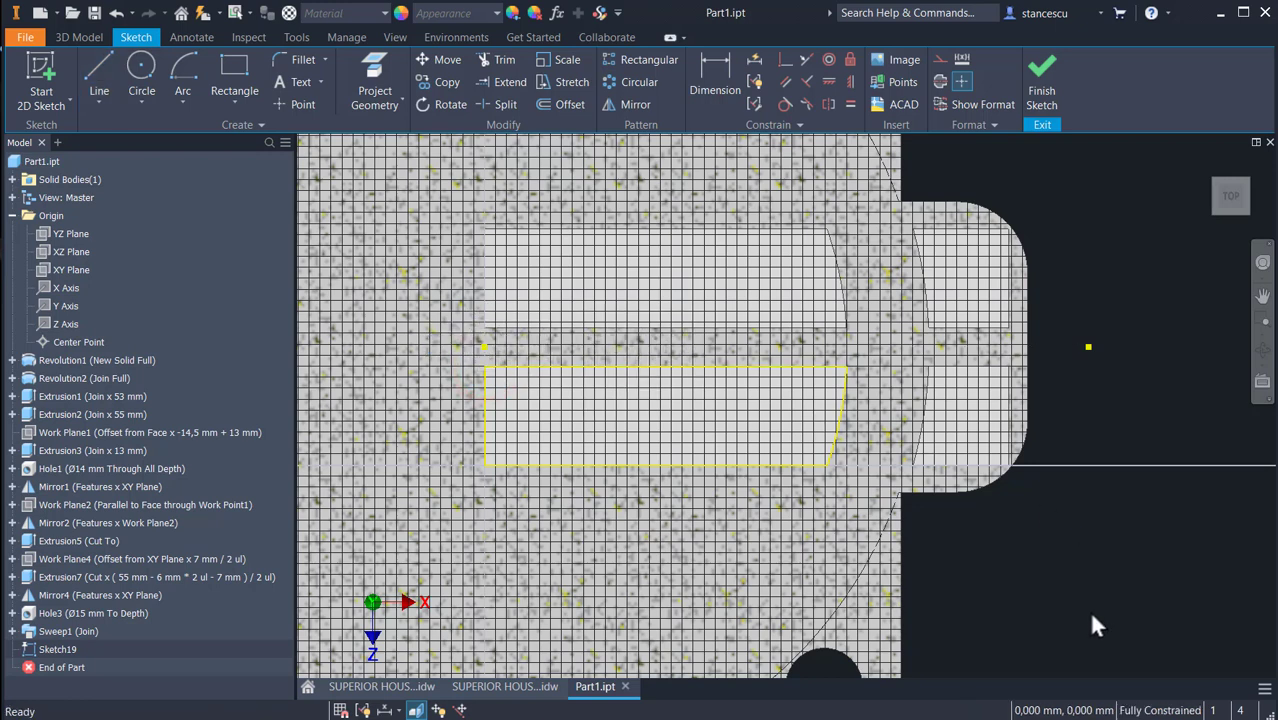
Project the floor outline of the neighbouring inner pocket into the sketch
{"action": "middle_click_drag", "start_coordinate": [1089, 610], "coordinate": [977, 549], "text": "shift"}
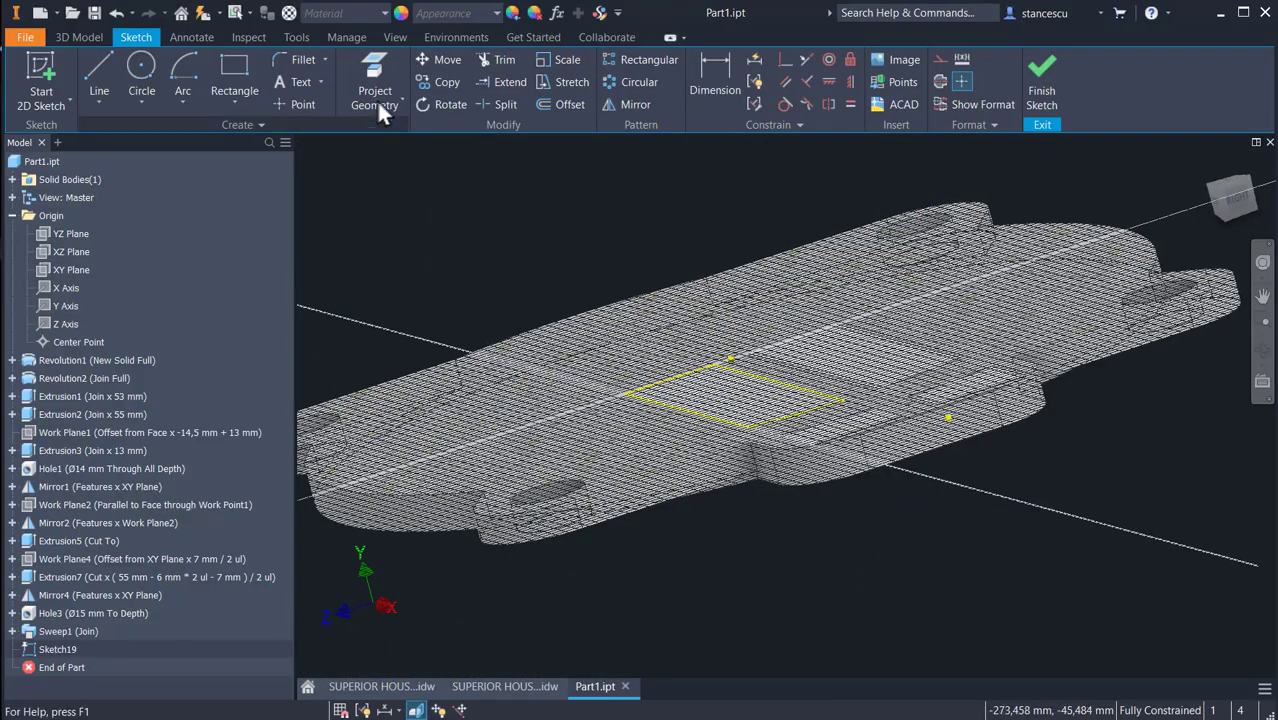
{"action": "left_click", "coordinate": [374, 72]}
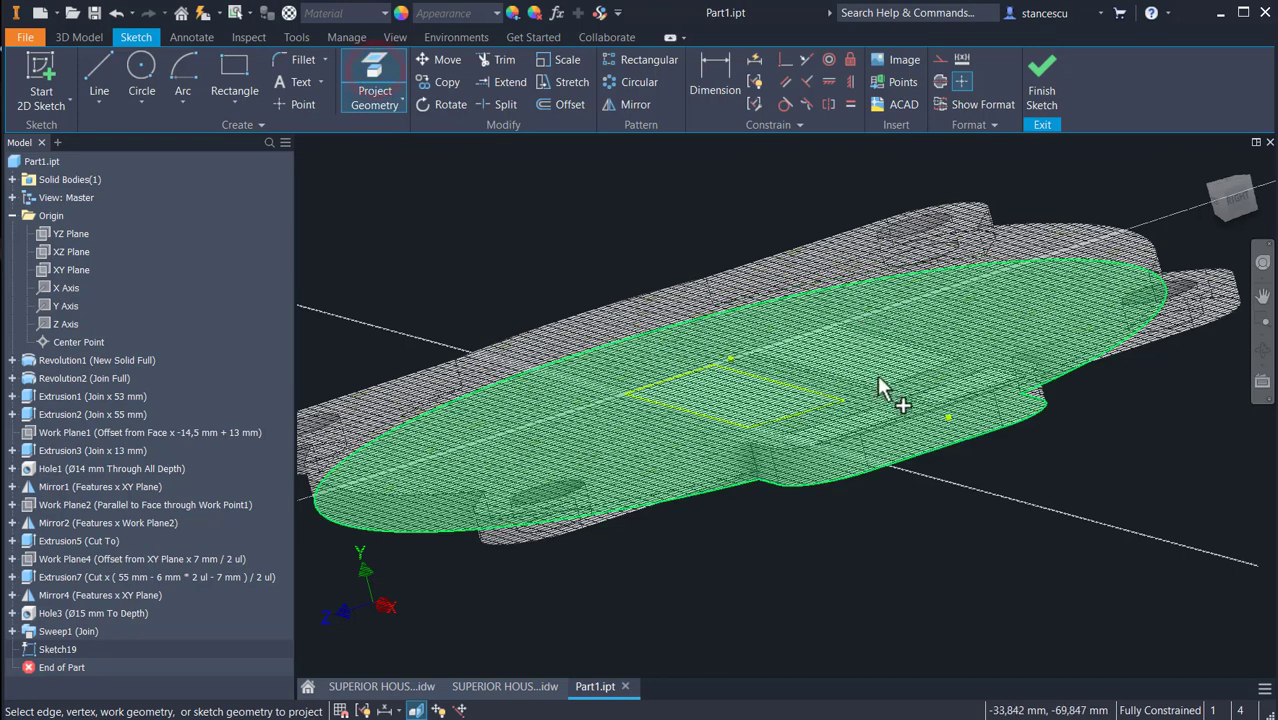
{"action": "left_click", "coordinate": [938, 367]}
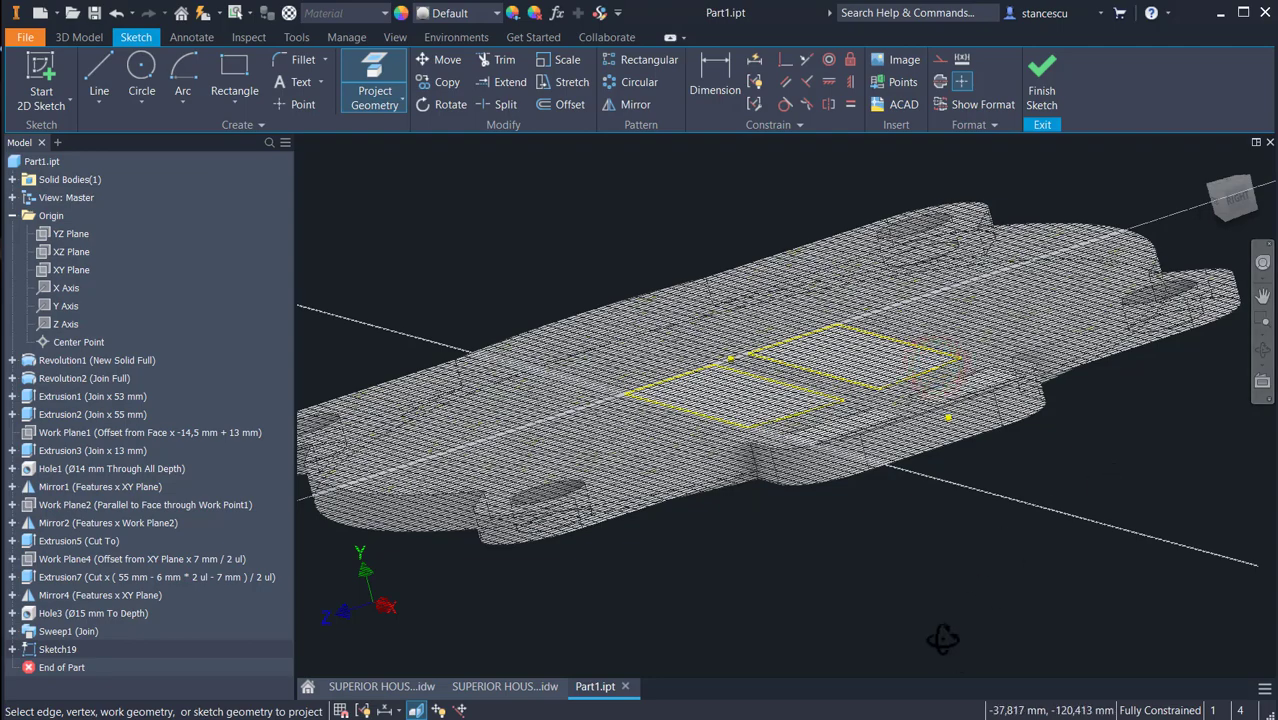
Draw a line bridging the gap between the facing inner corners of the two projected pocket outlines
{"action": "scroll", "coordinate": [943, 640], "scroll_direction": "up", "scroll_amount": 5}
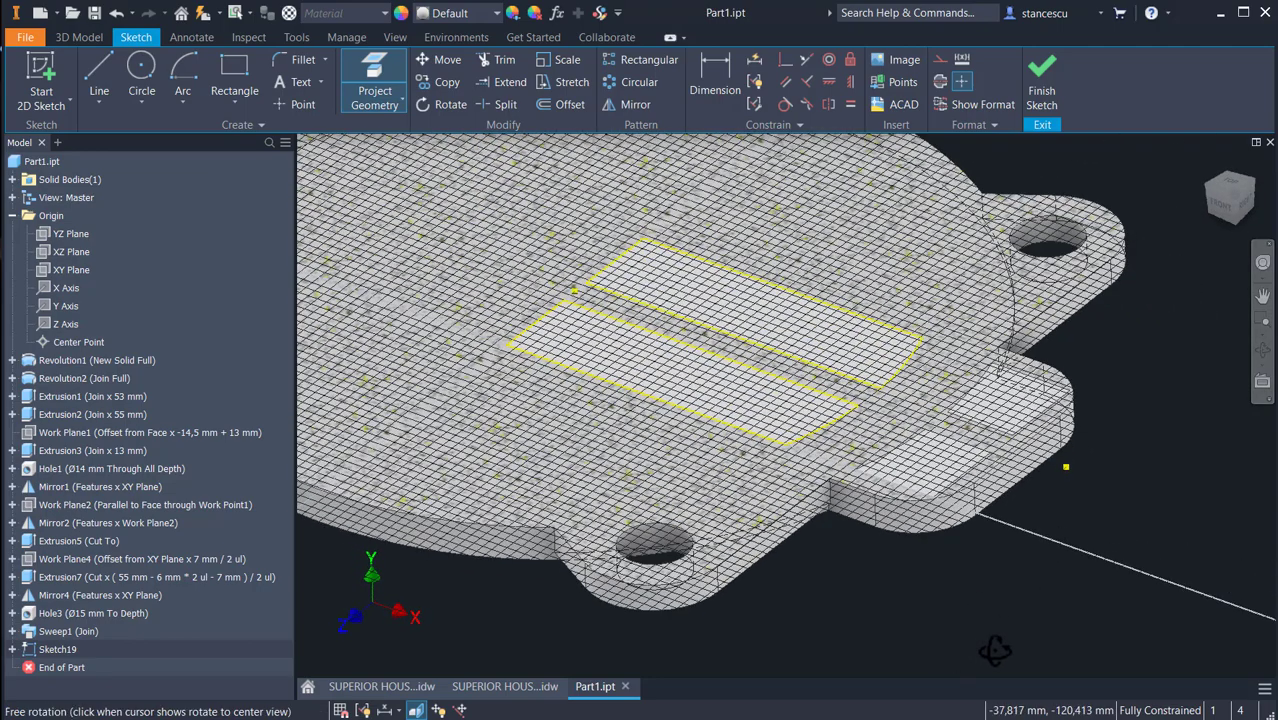
{"action": "left_click", "coordinate": [101, 78]}
{"action": "scroll", "coordinate": [580, 285], "scroll_direction": "up", "scroll_amount": 3}
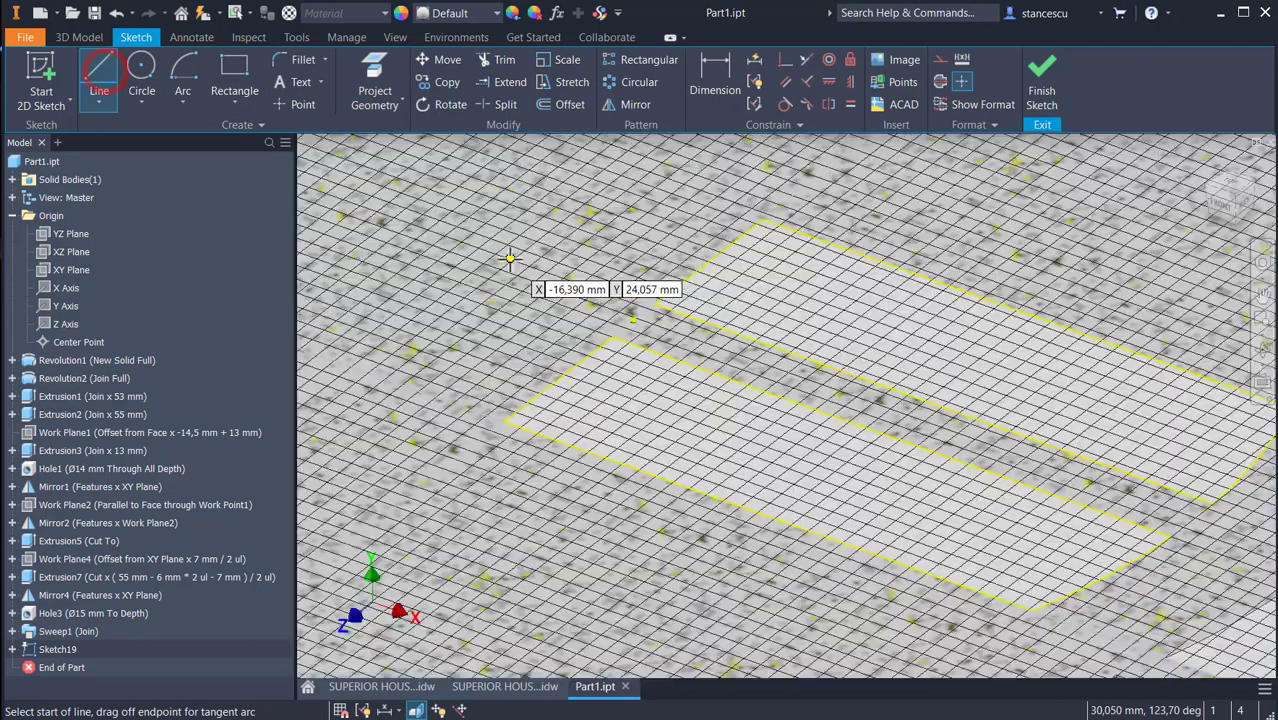
{"action": "left_click", "coordinate": [610, 342]}
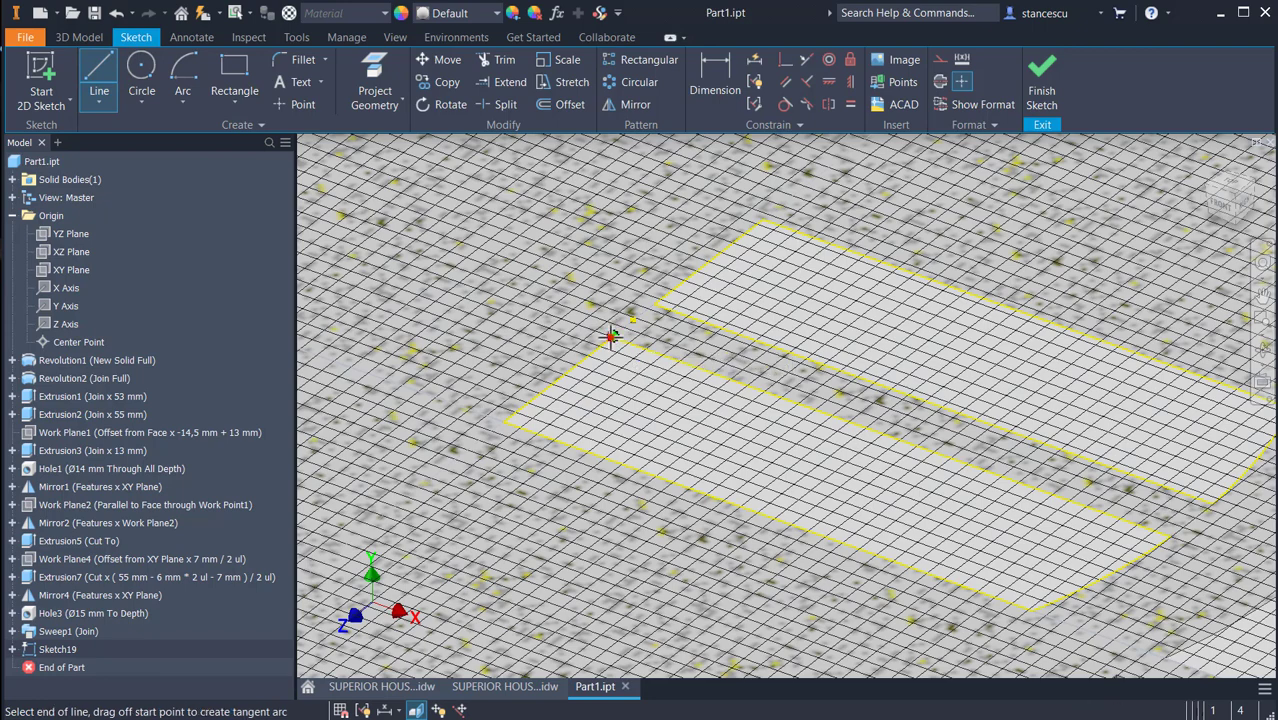
{"action": "double_click", "coordinate": [655, 299]}
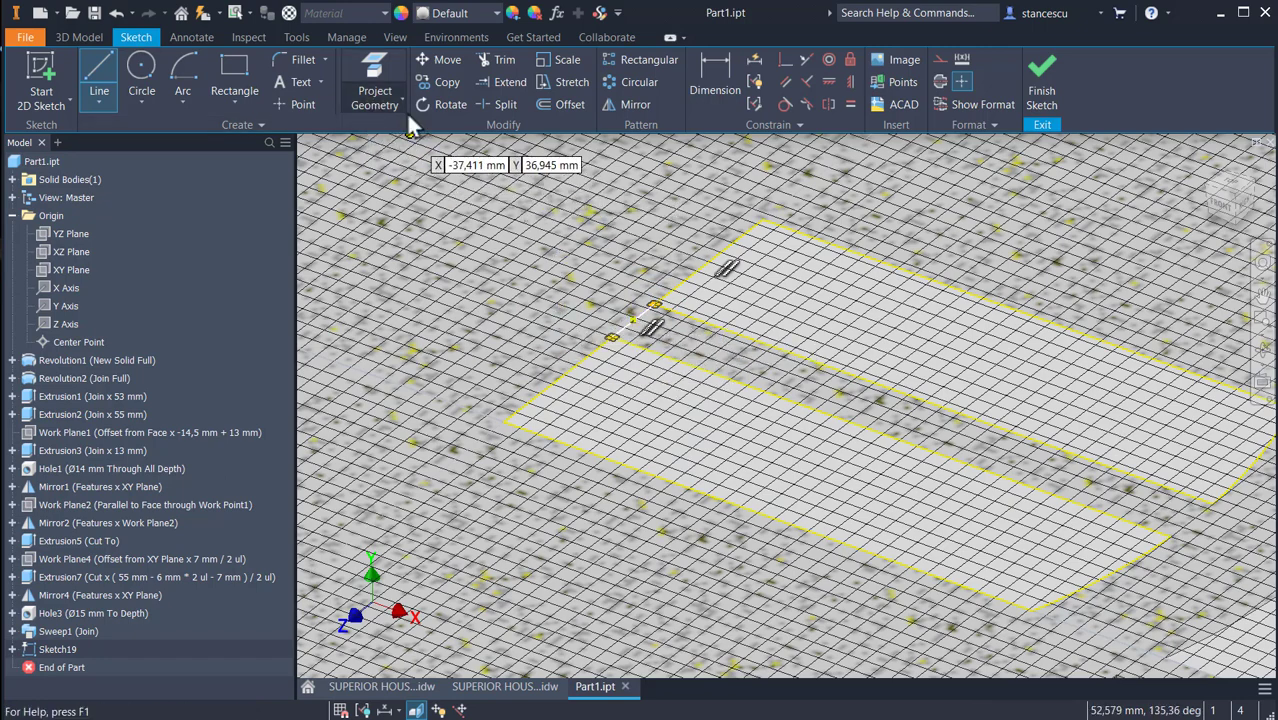
Close the strip between the two pocket outlines with a centre-point arc across their outer corners, centred on the bridging line's midpoint, and finish the sketch
{"action": "left_click", "coordinate": [183, 77]}
{"action": "left_click", "coordinate": [628, 322]}
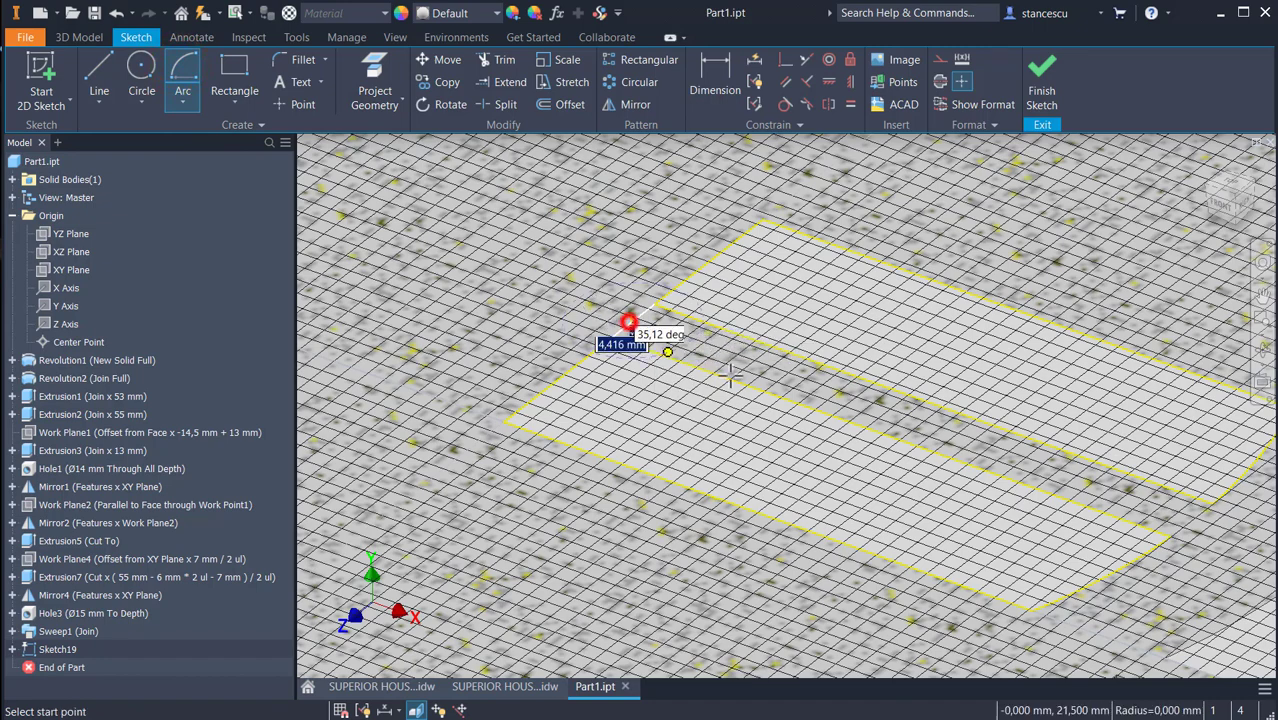
{"action": "left_click", "coordinate": [1170, 535]}
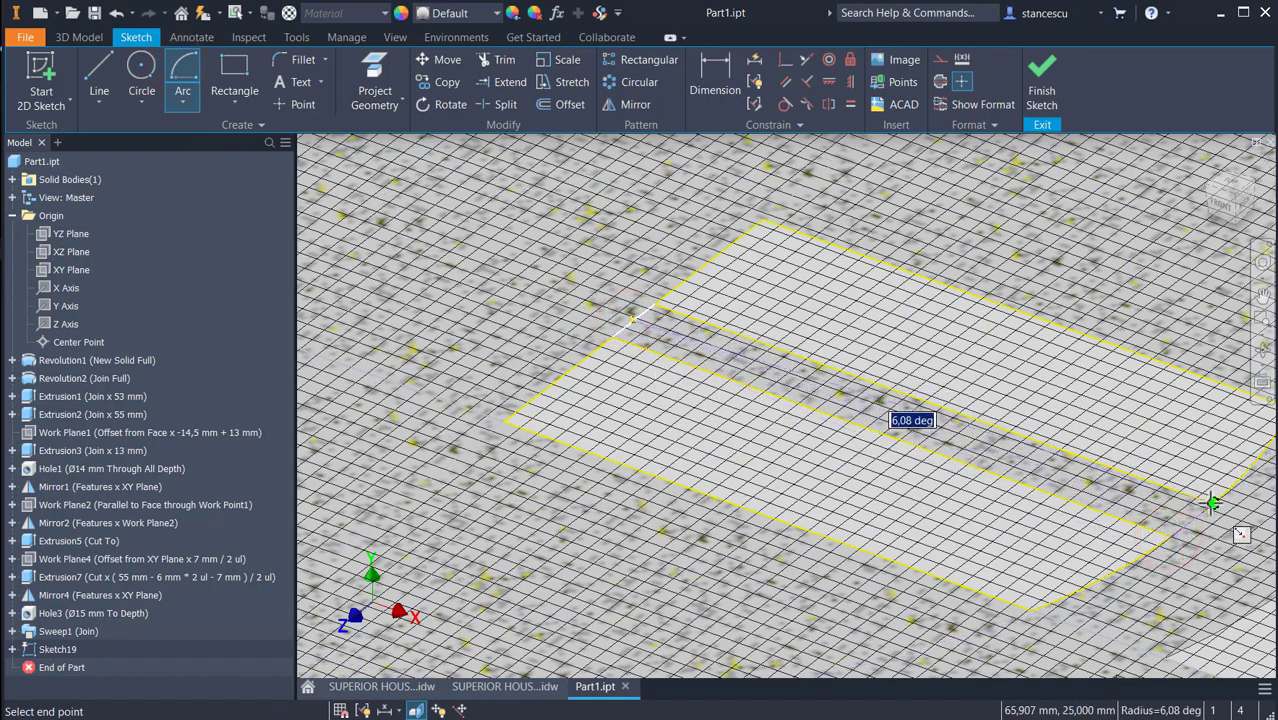
{"action": "key", "text": "Escape"}
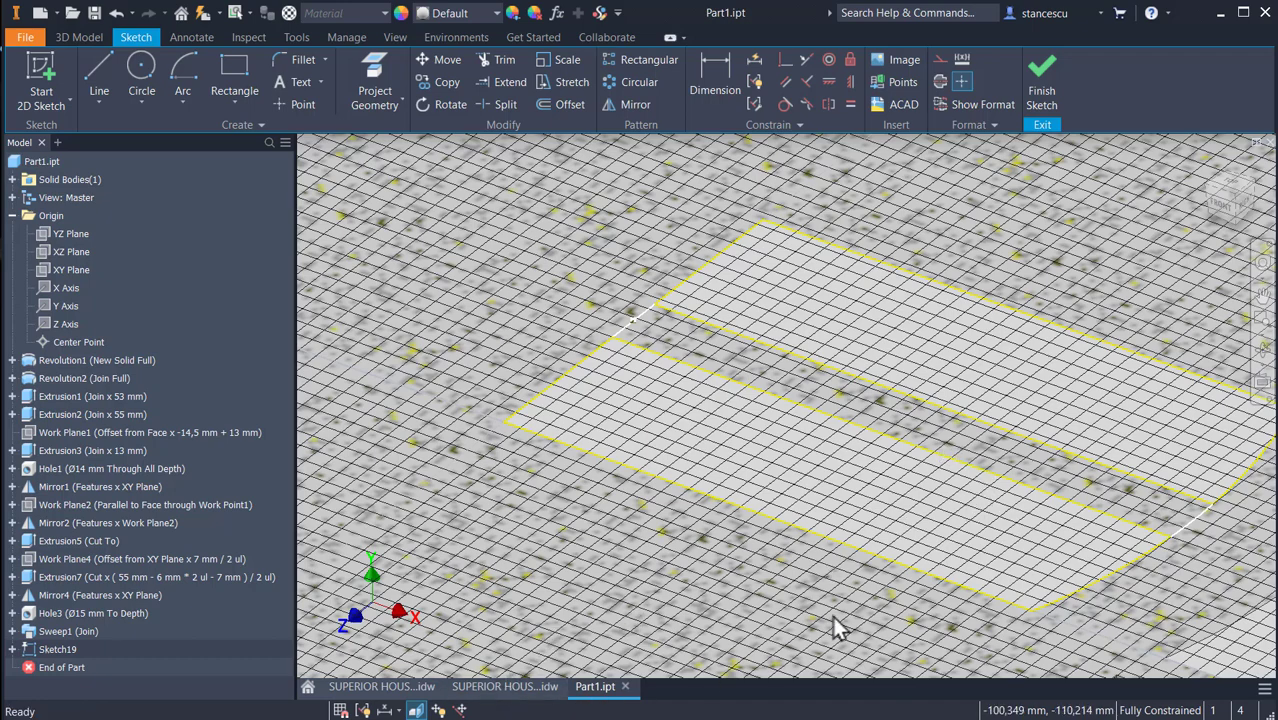
{"action": "scroll", "coordinate": [908, 535], "scroll_direction": "up", "scroll_amount": 3}
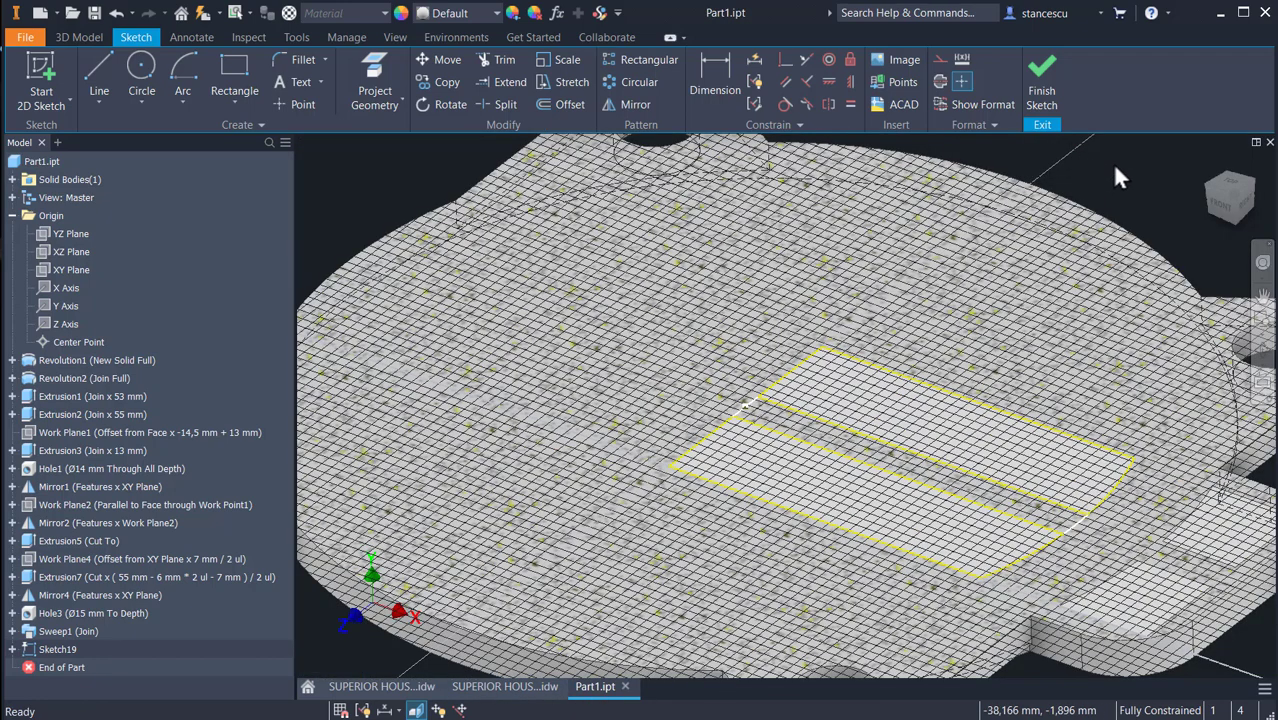
{"action": "left_click", "coordinate": [1037, 92]}
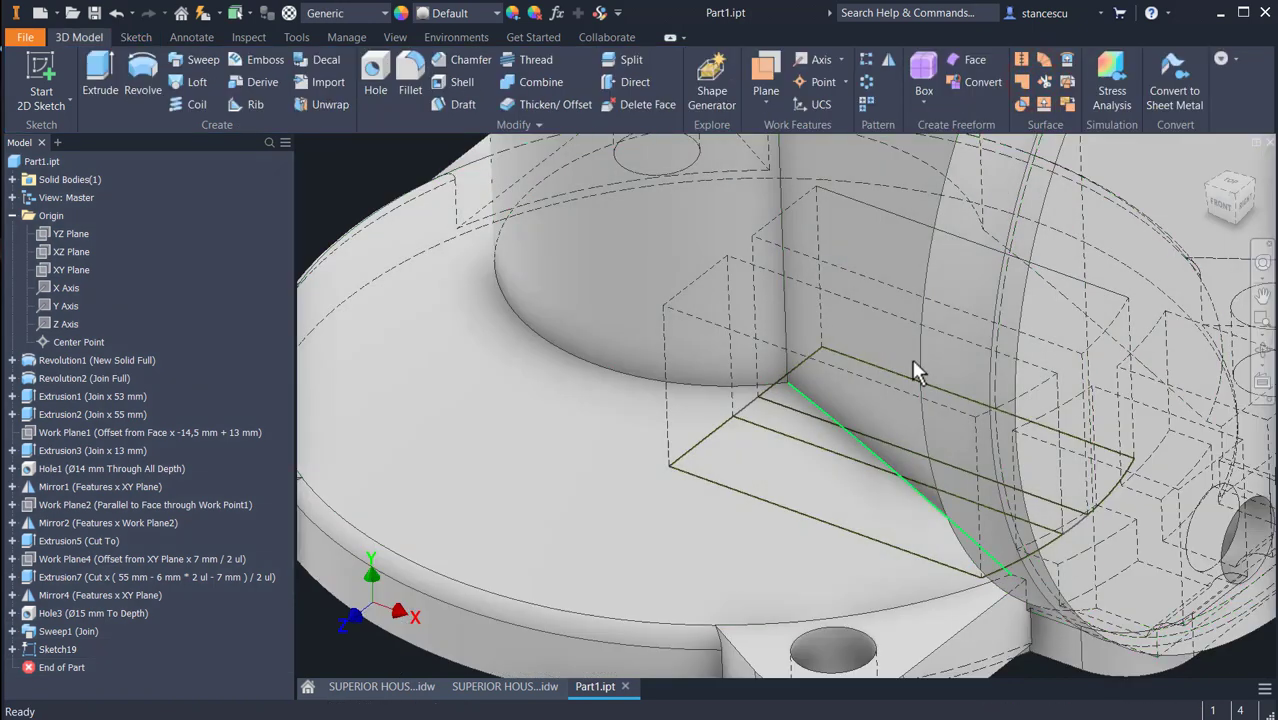
Cut-extrude the narrow strip between the two pocket outlines up to the pocket ceiling face, merging the pockets
{"action": "left_click", "coordinate": [101, 78]}
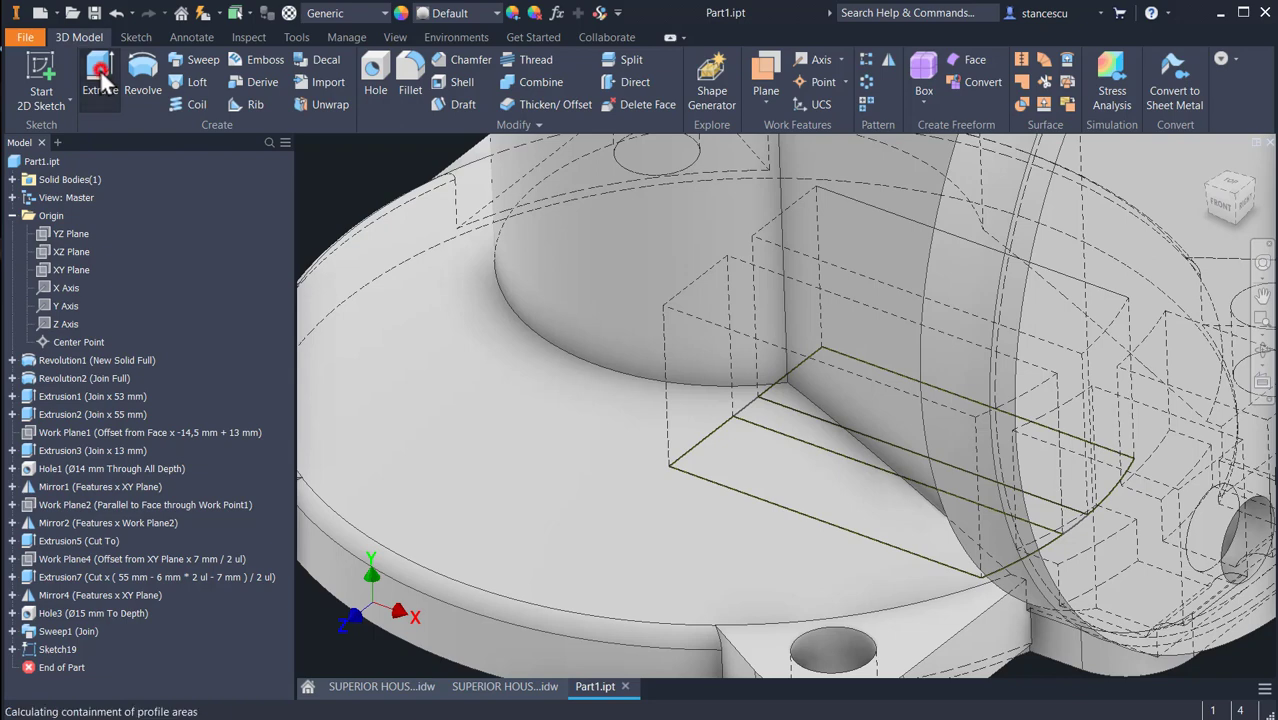
{"action": "left_click", "coordinate": [854, 441]}
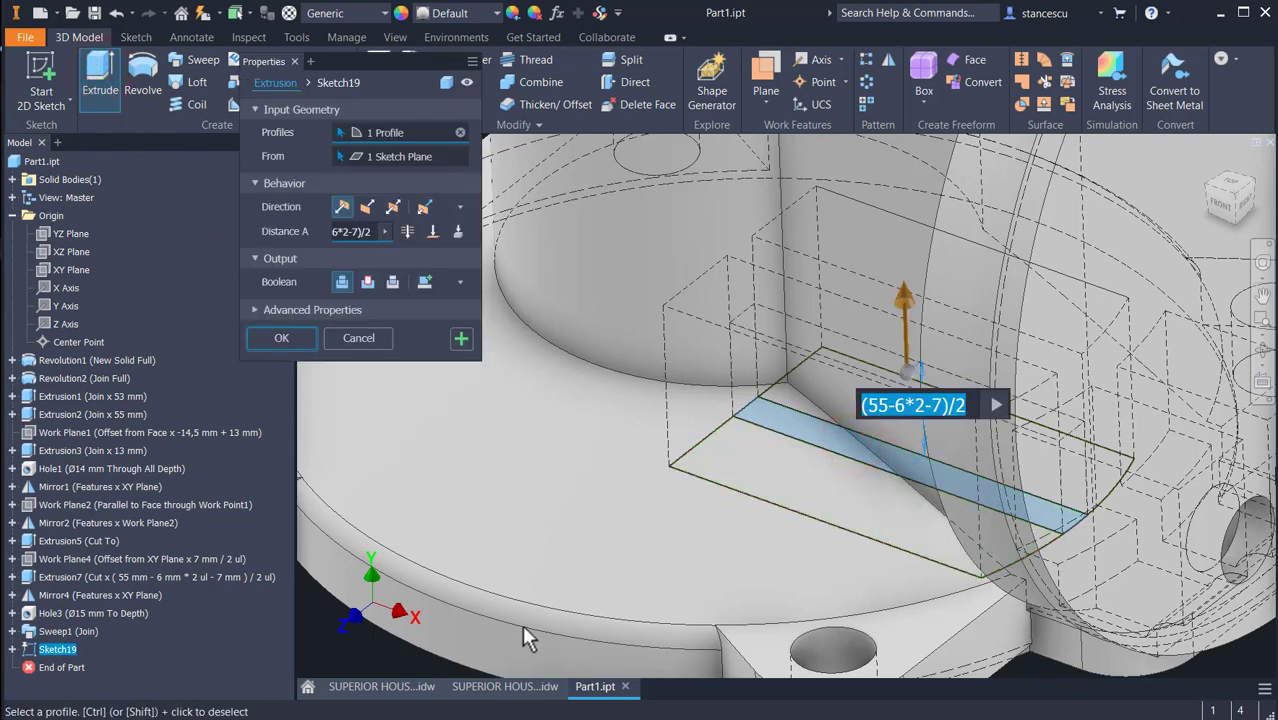
{"action": "left_click", "coordinate": [431, 231]}
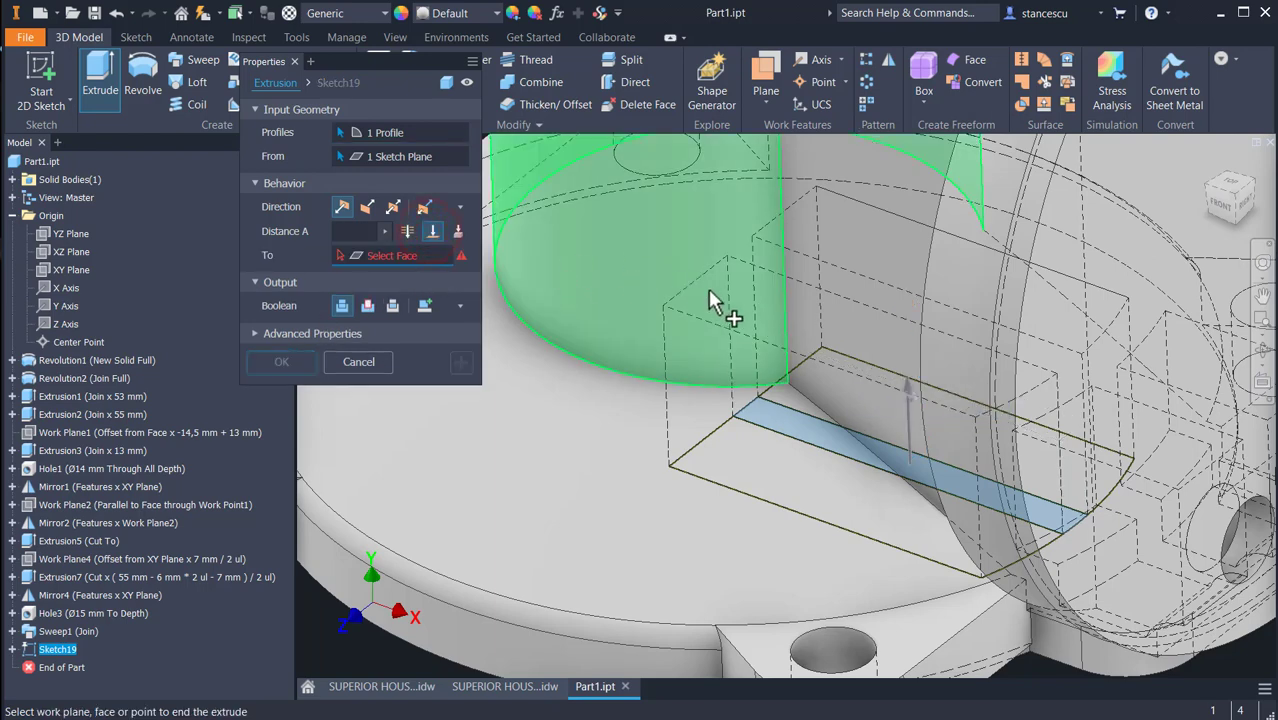
{"action": "left_click", "coordinate": [823, 315]}
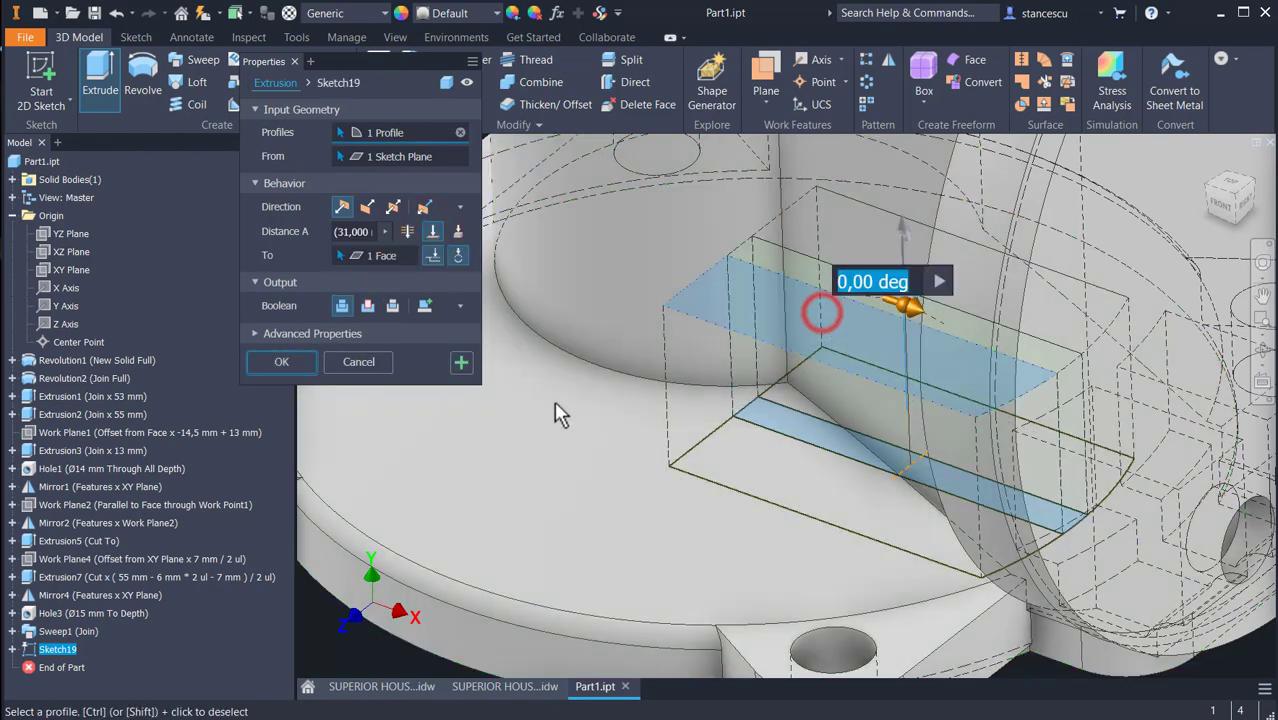
{"action": "left_click", "coordinate": [368, 306]}
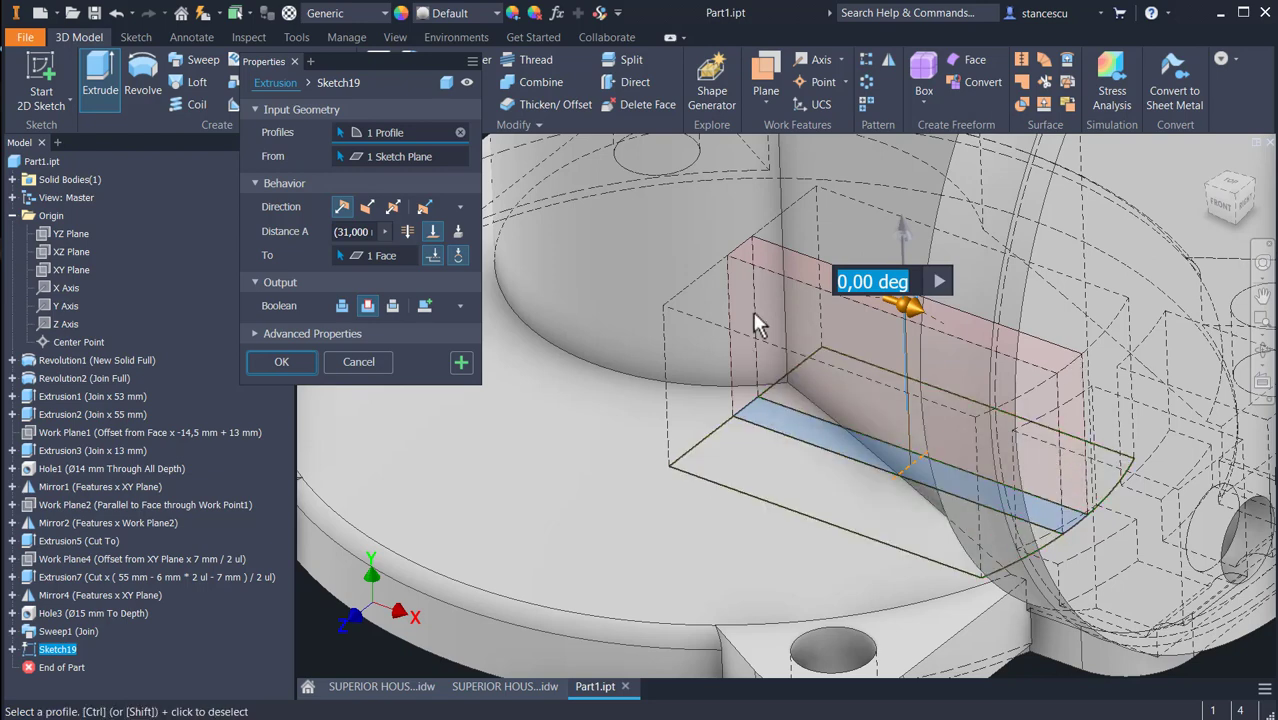
{"action": "left_click", "coordinate": [284, 364]}
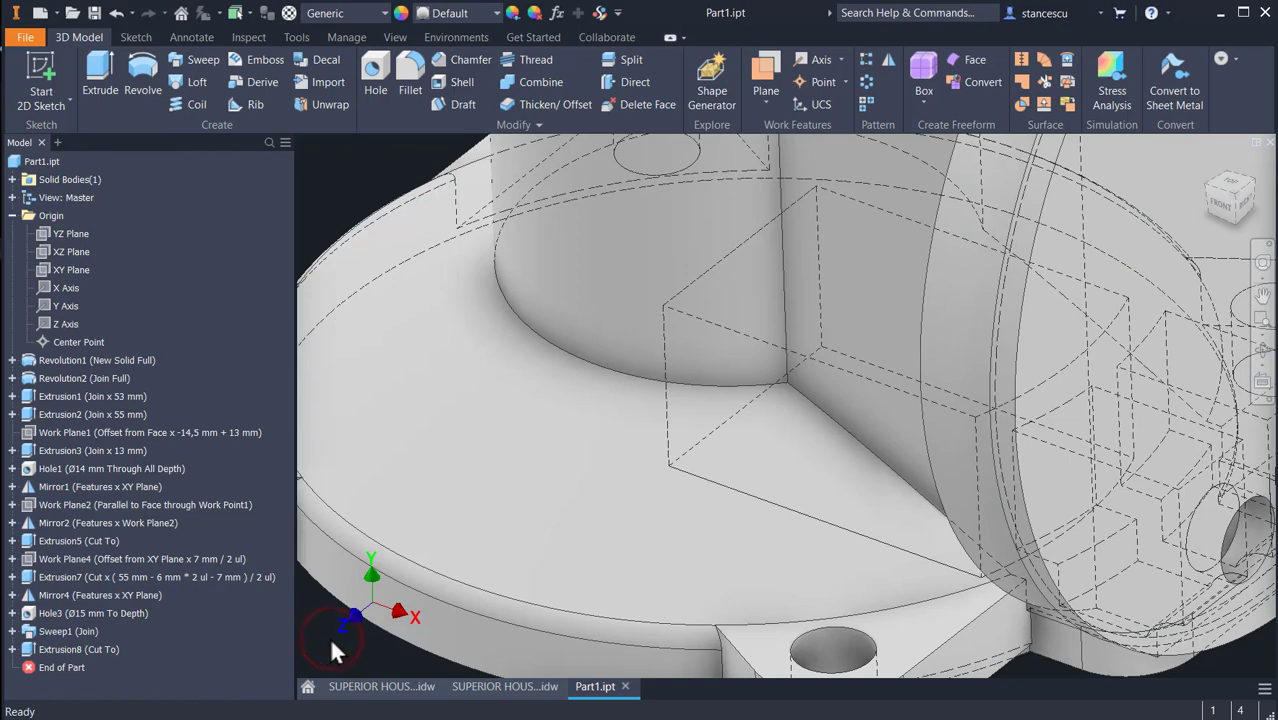
{"action": "key", "text": "F6"}
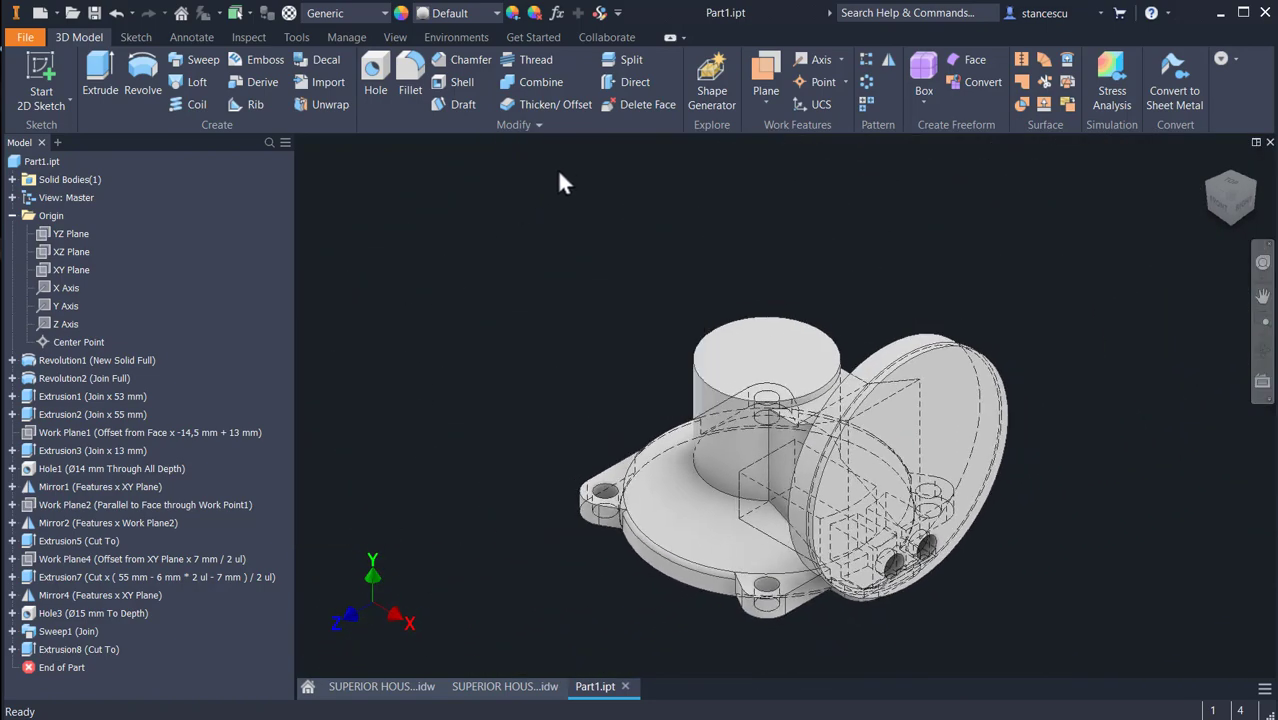
Examine section A-A in the superior housing drawing for the inner chambers' shape, wall thicknesses and dimensions
{"action": "left_click", "coordinate": [505, 686]}
{"action": "mouse_move", "coordinate": [577, 390]}
{"action": "middle_mouse_down"}
{"action": "mouse_move", "coordinate": [634, 550]}
{"action": "mouse_move", "coordinate": [630, 634]}
{"action": "middle_mouse_up"}
{"action": "scroll", "coordinate": [630, 634], "scroll_direction": "up", "scroll_amount": 1}
{"action": "scroll", "coordinate": [706, 348], "scroll_direction": "down", "scroll_amount": 4}
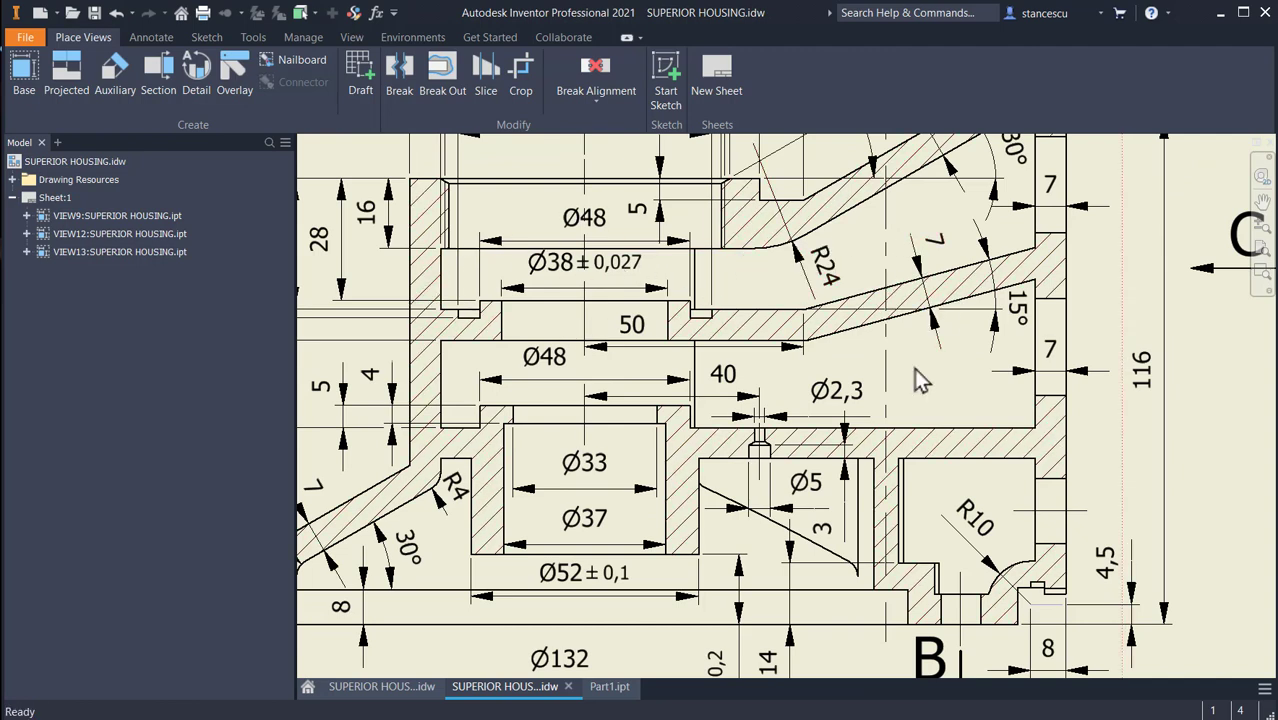
{"action": "scroll", "coordinate": [914, 368], "scroll_direction": "up", "scroll_amount": 2}
{"action": "middle_click_drag", "start_coordinate": [881, 445], "coordinate": [789, 449]}
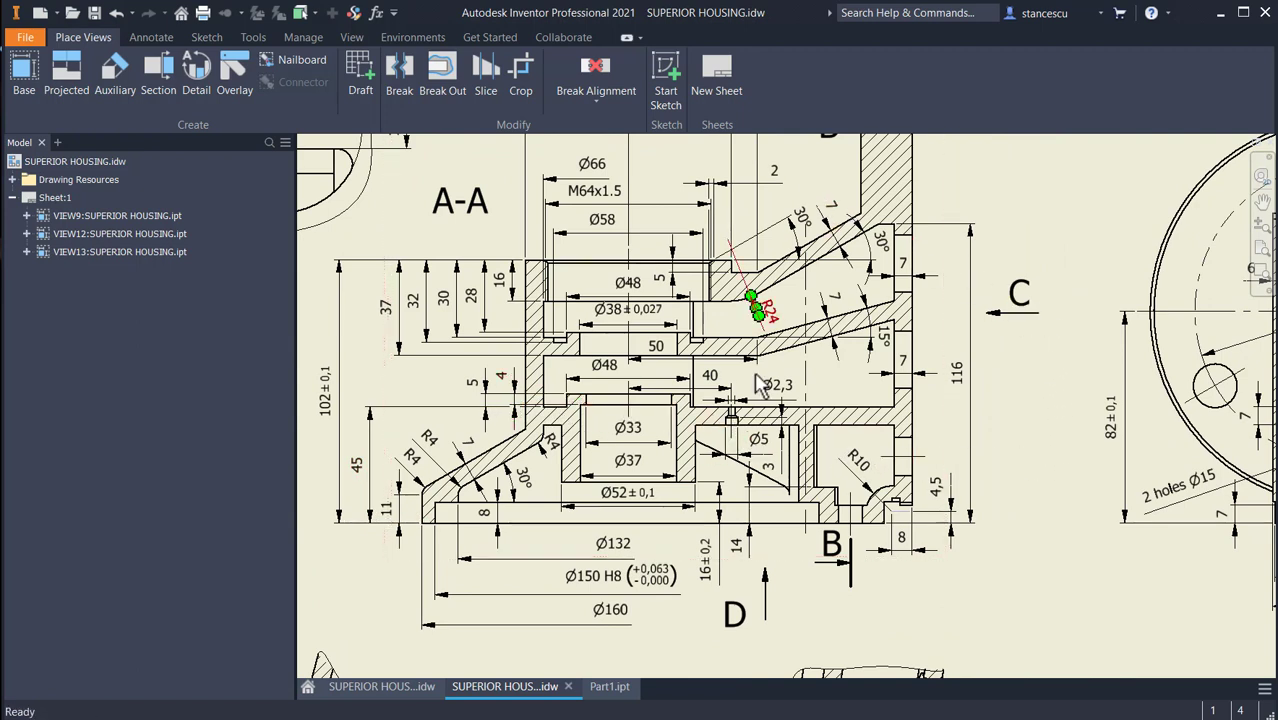
{"action": "left_click", "coordinate": [609, 686]}
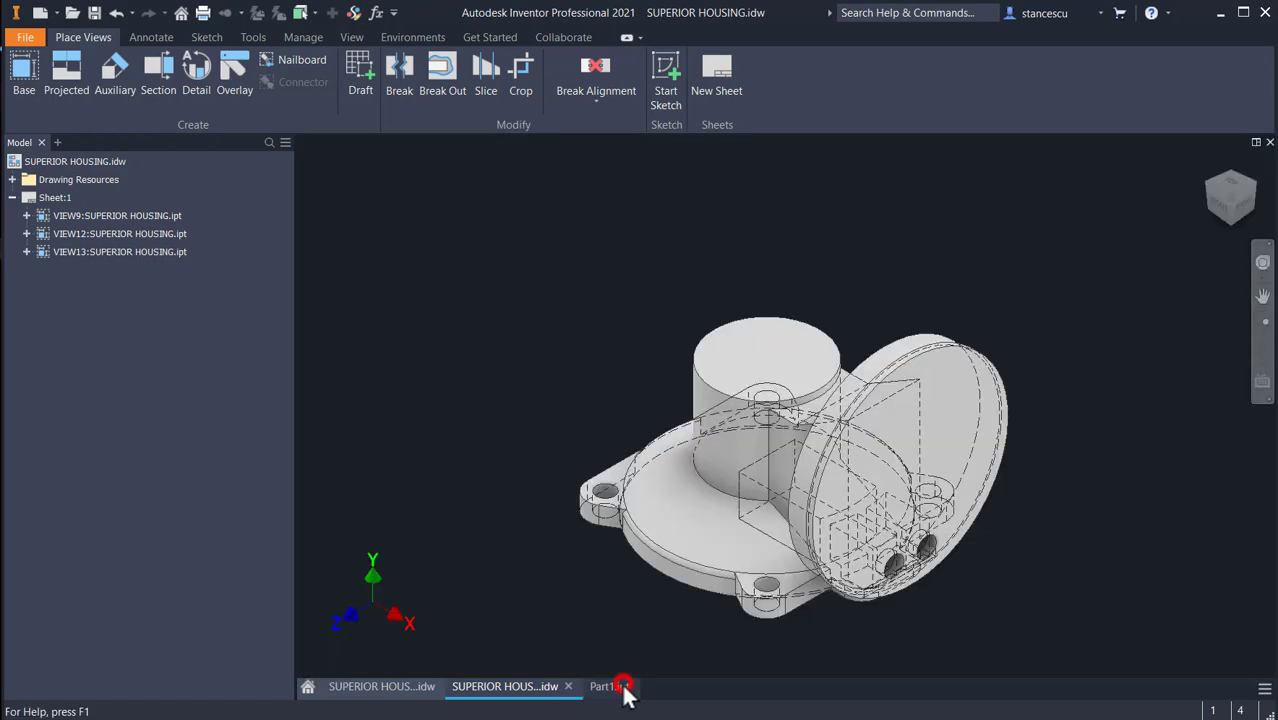
Start a sketch on the part's XY Plane and slice the graphics at the sketch plane
{"action": "left_click", "coordinate": [44, 270]}
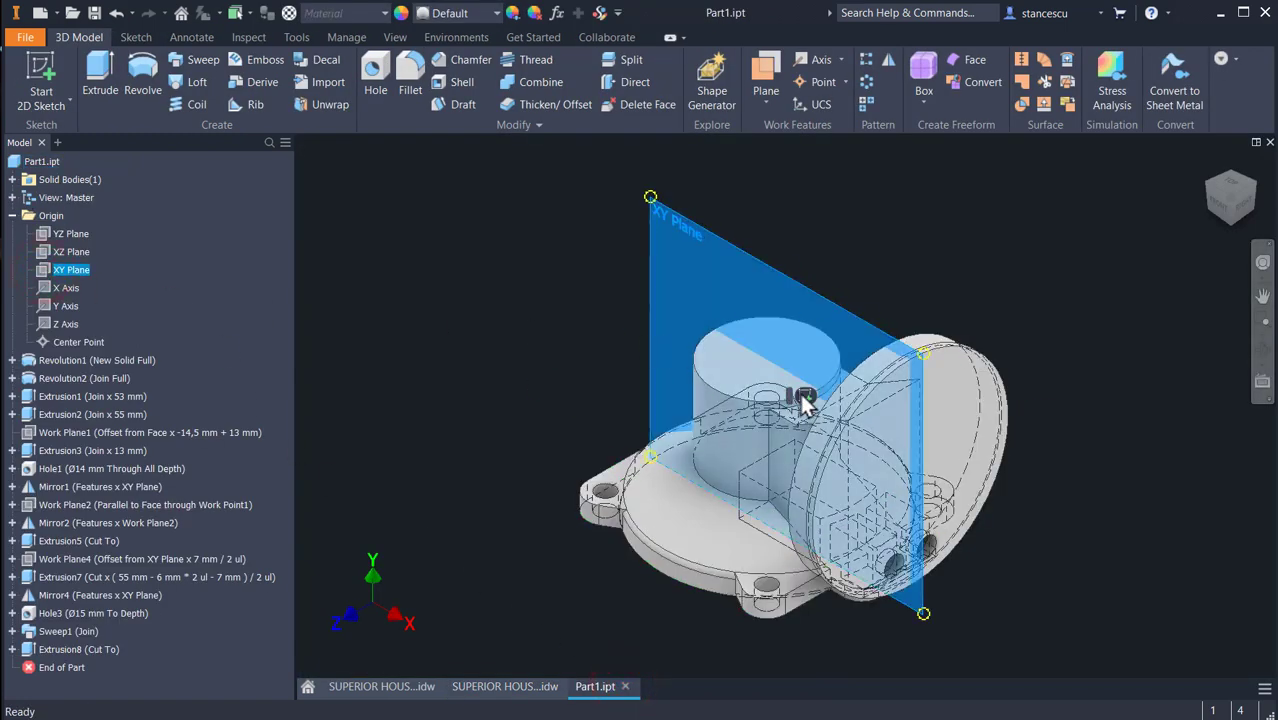
{"action": "left_click", "coordinate": [802, 396]}
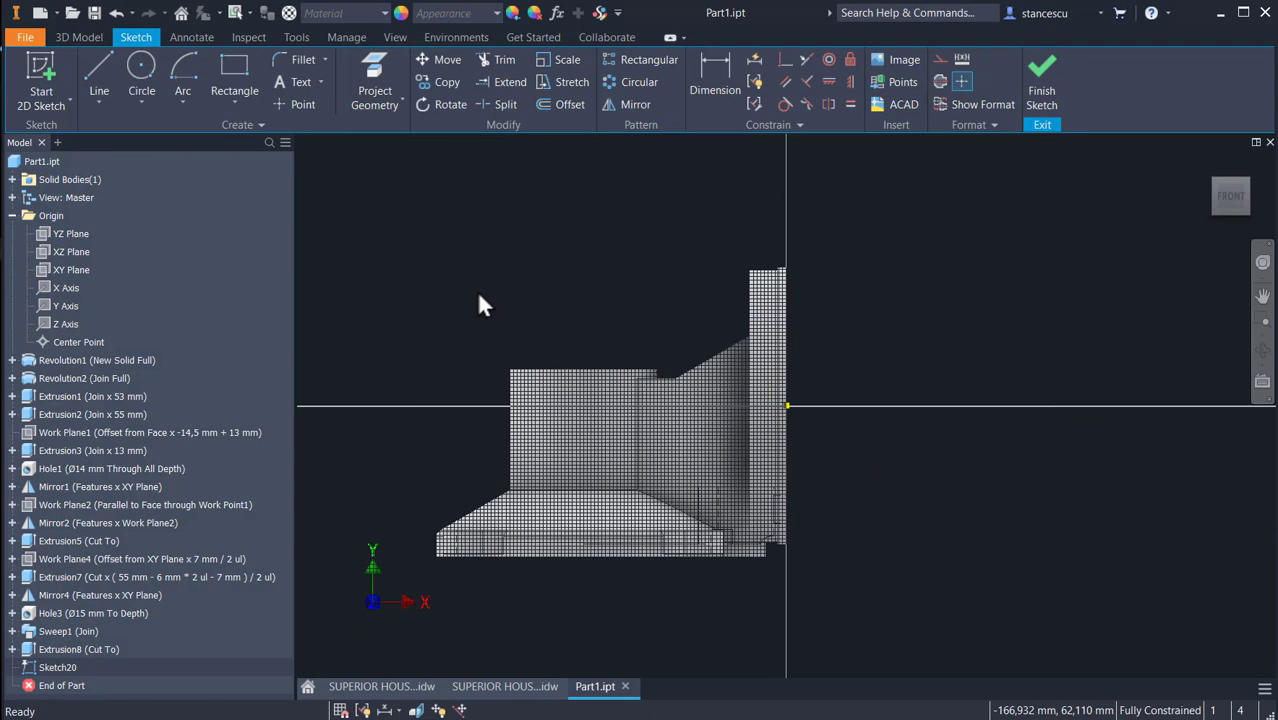
{"action": "key", "text": "F7"}
{"action": "scroll", "coordinate": [724, 475], "scroll_direction": "up", "scroll_amount": 3}
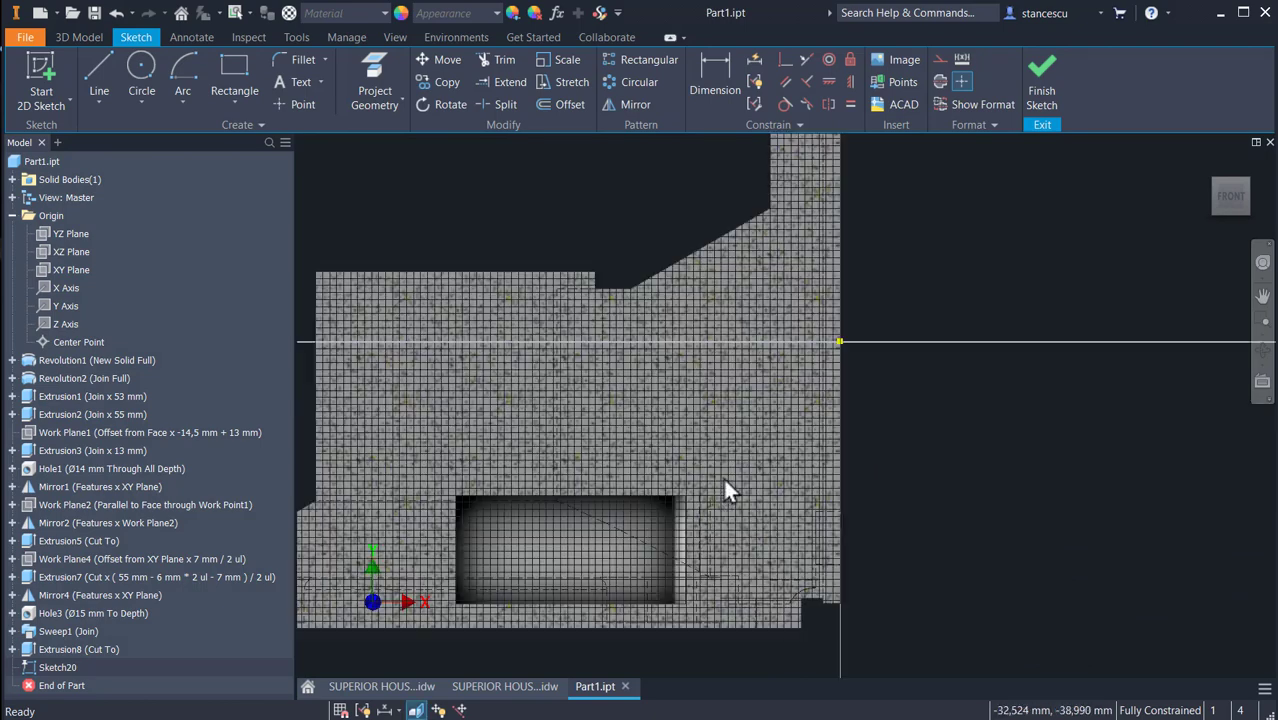
{"action": "middle_click_drag", "start_coordinate": [726, 490], "coordinate": [846, 435]}
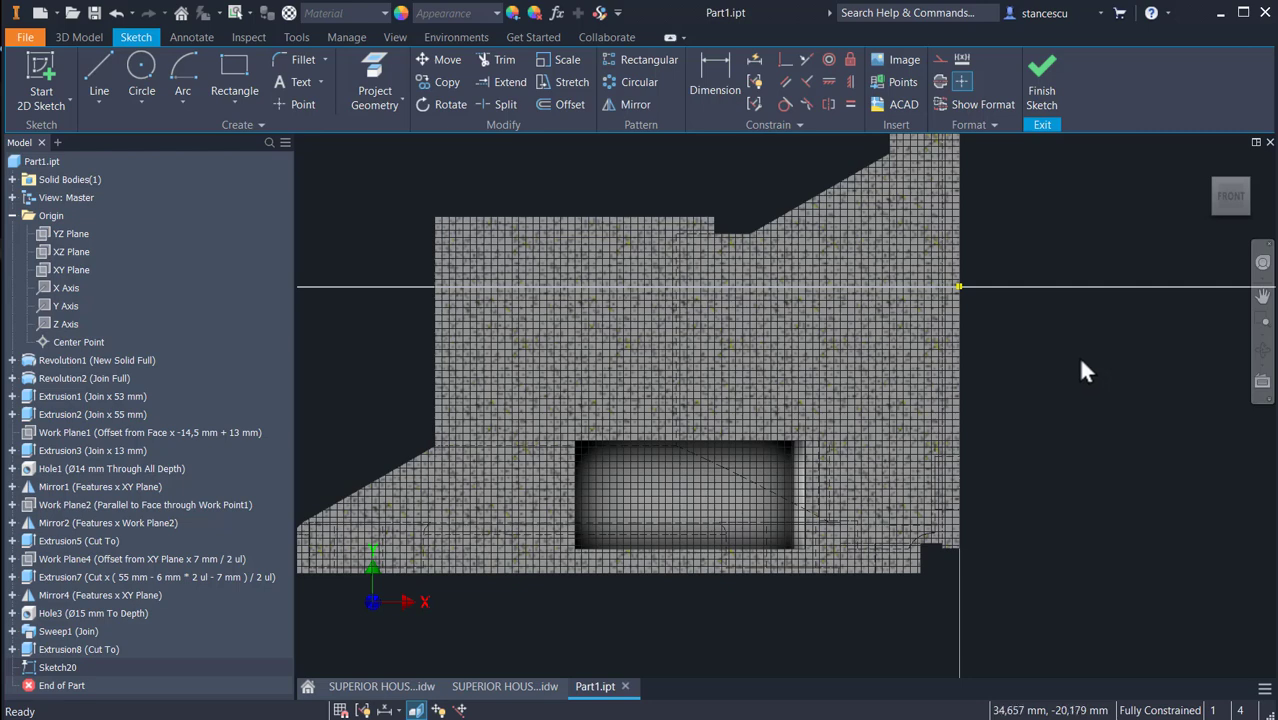
Sketch the closed lower chamber profile with a sloped roof segment, about 85 mm long and 25 mm high at the flange end
{"action": "left_click", "coordinate": [96, 70]}
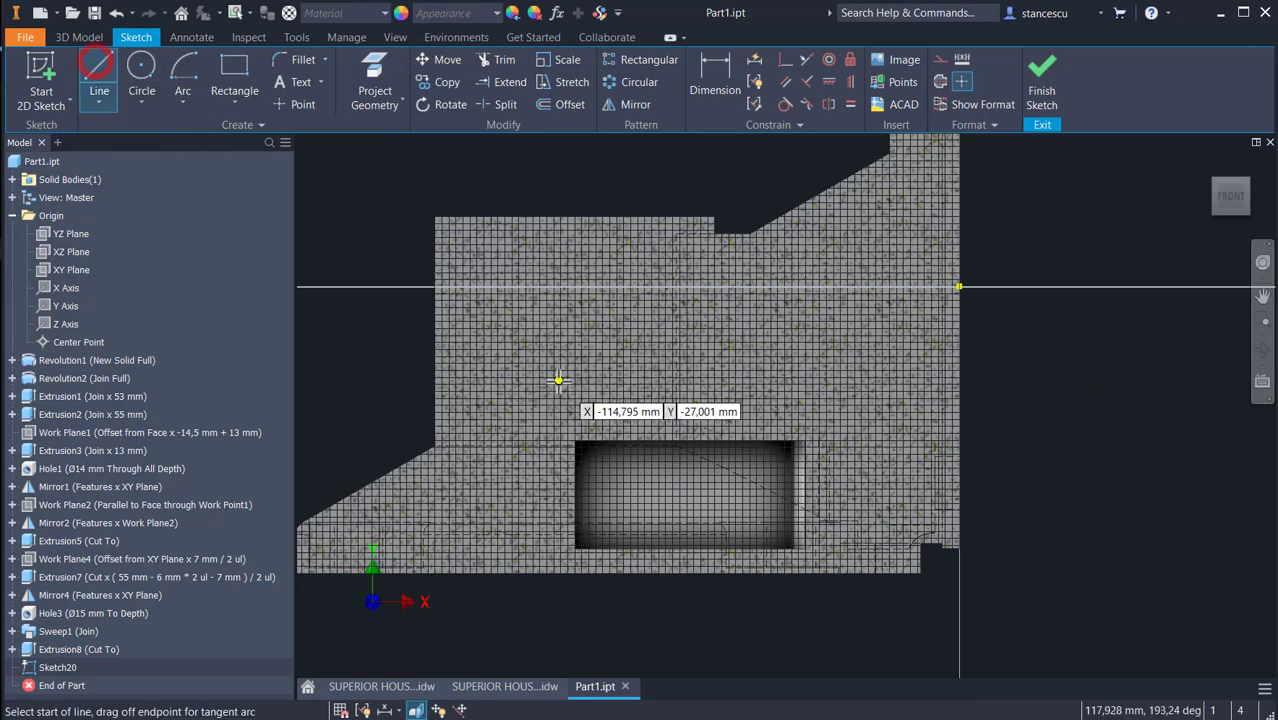
{"action": "left_click", "coordinate": [630, 386]}
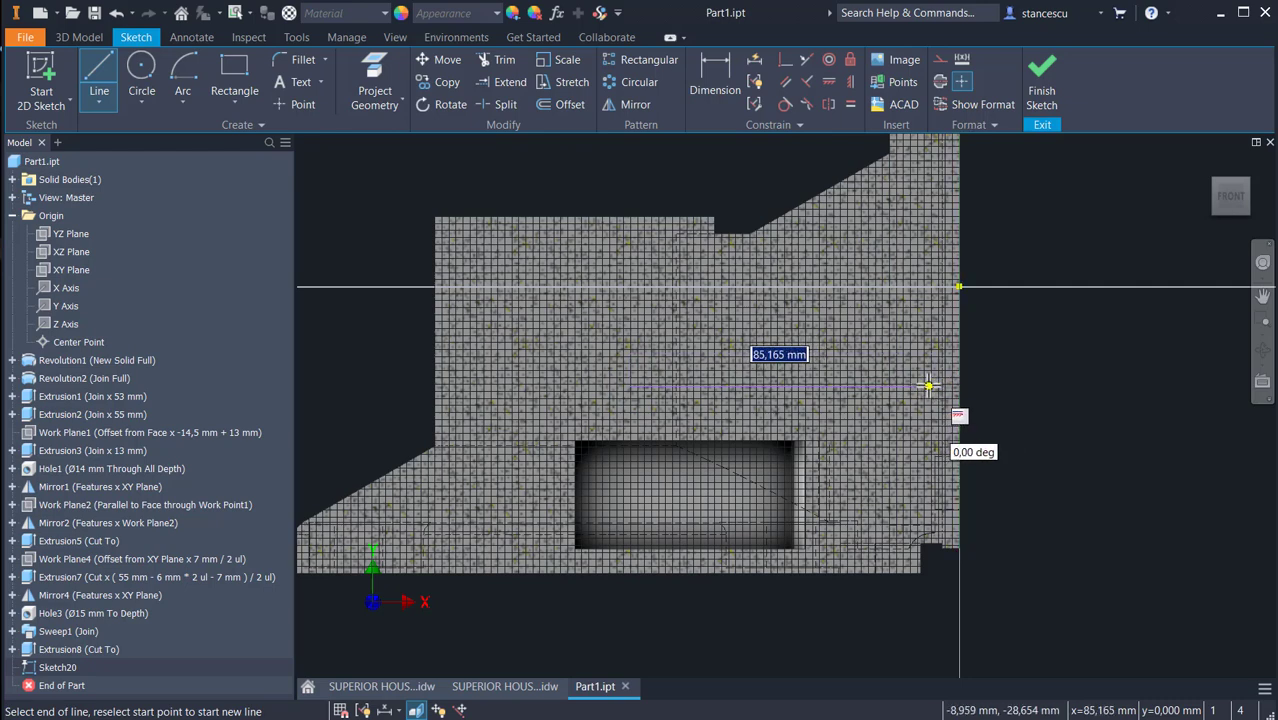
{"action": "left_click", "coordinate": [928, 386]}
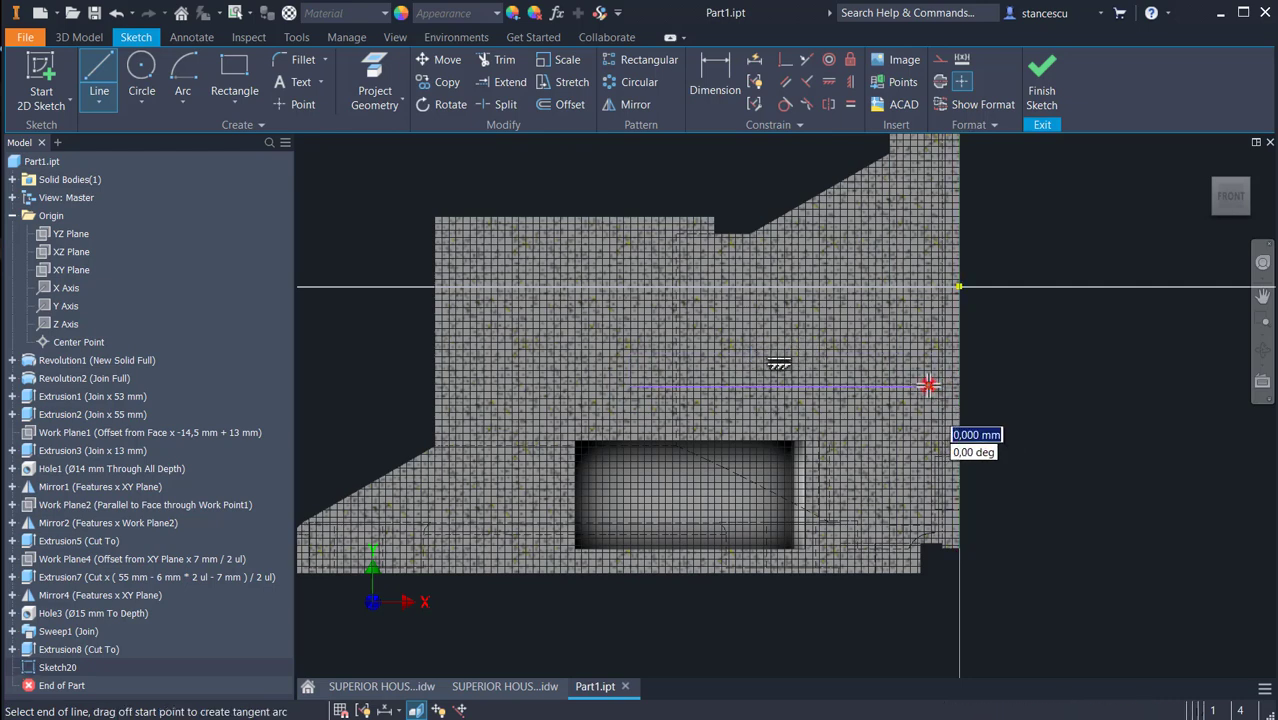
{"action": "left_click", "coordinate": [928, 298]}
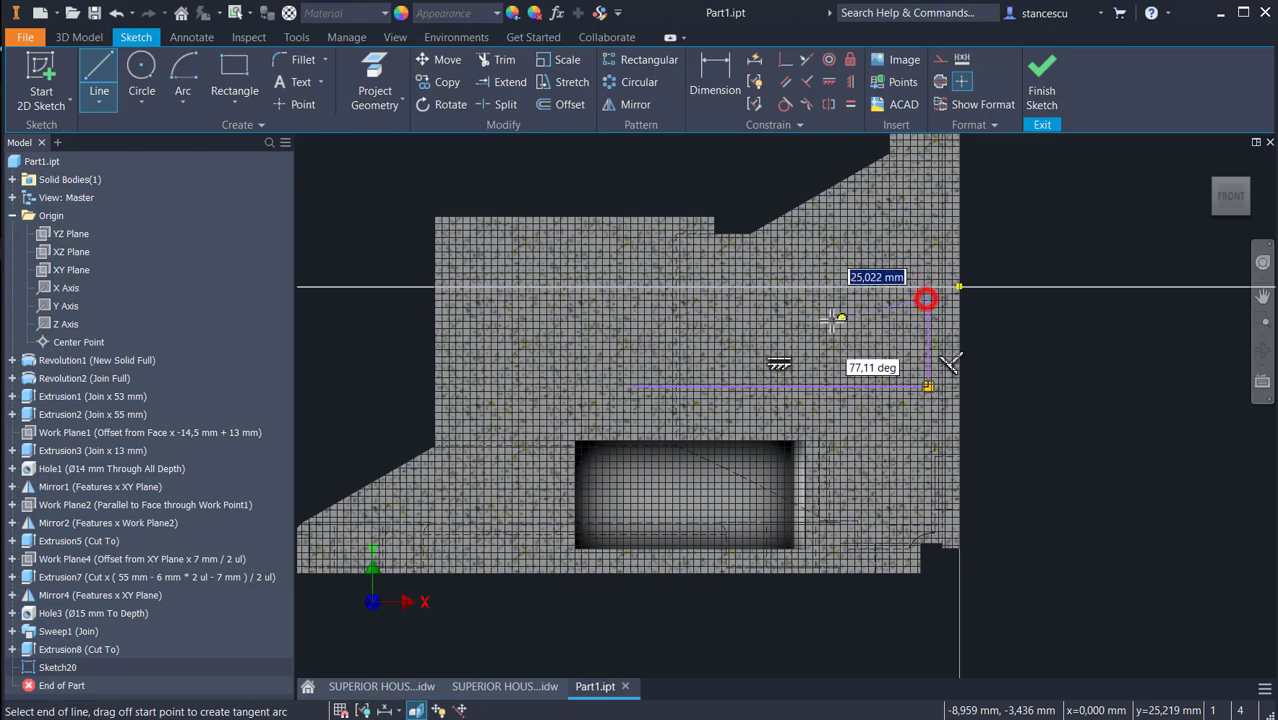
{"action": "left_click", "coordinate": [766, 335]}
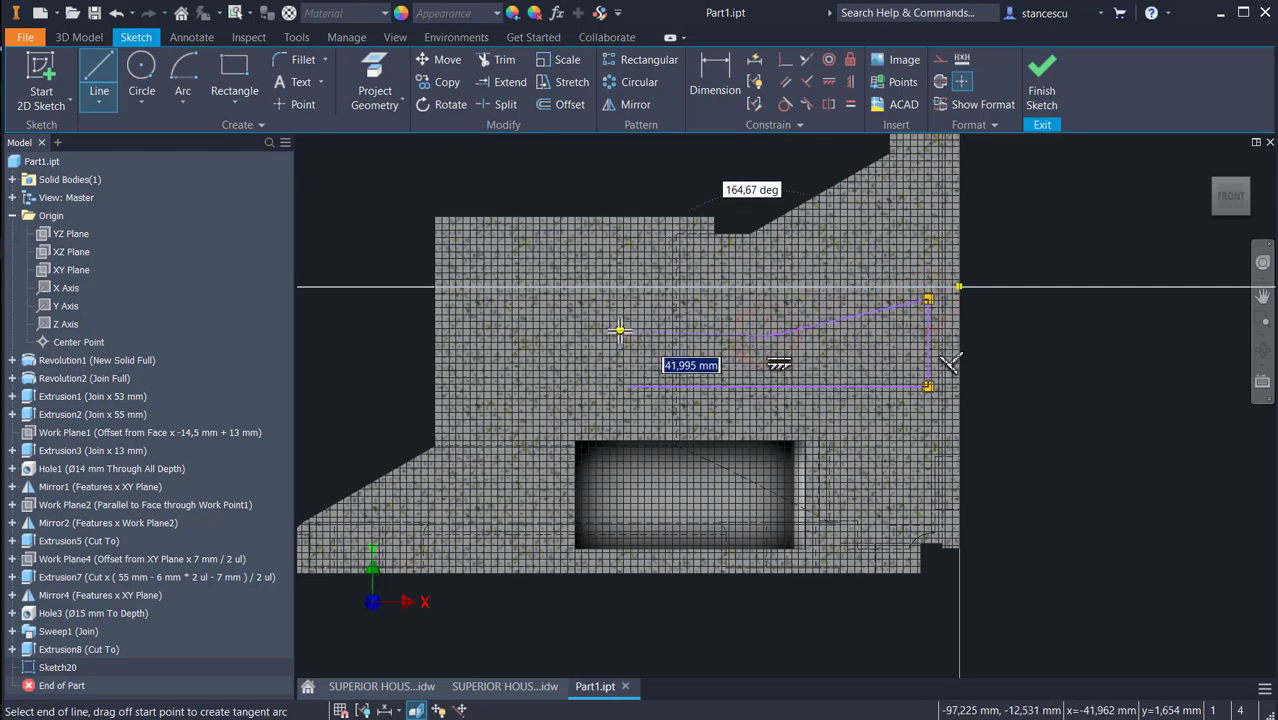
{"action": "left_click", "coordinate": [629, 335]}
{"action": "left_click", "coordinate": [629, 386]}
Sketch the closed upper chamber profile directly above, aligned with the lower one, with a bottom line about 36 mm long and sloped floor and roof toward the flange
{"action": "middle_click_drag", "start_coordinate": [630, 314], "coordinate": [620, 374]}
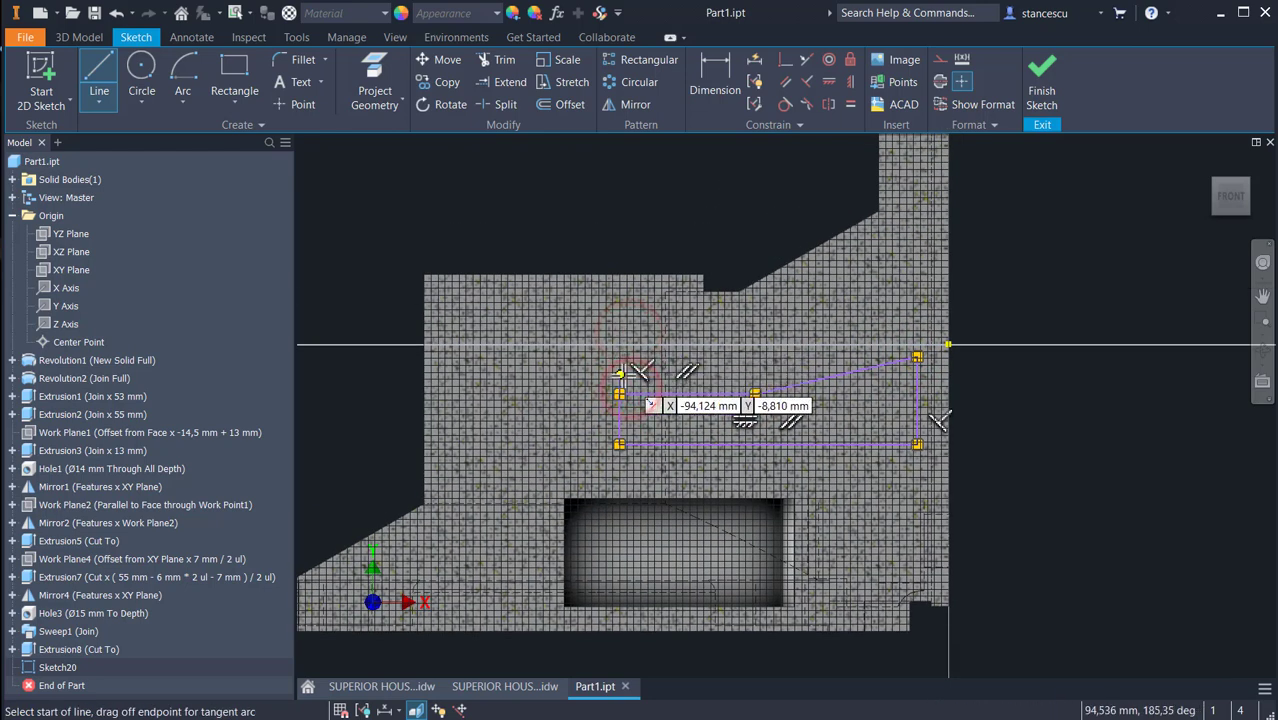
{"action": "scroll", "coordinate": [620, 374], "scroll_direction": "up", "scroll_amount": 3}
{"action": "left_click", "coordinate": [621, 386]}
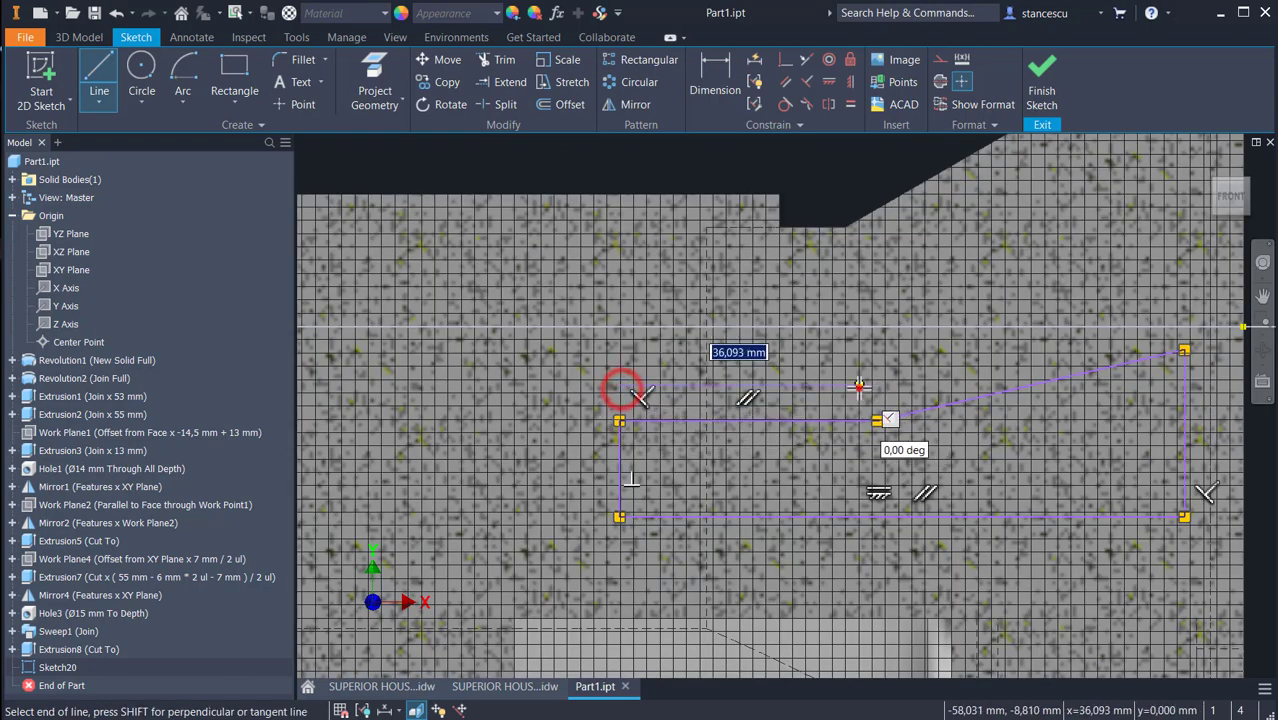
{"action": "left_click", "coordinate": [859, 386]}
{"action": "left_click", "coordinate": [1184, 248]}
{"action": "middle_click_drag", "start_coordinate": [1186, 250], "coordinate": [1169, 452]}
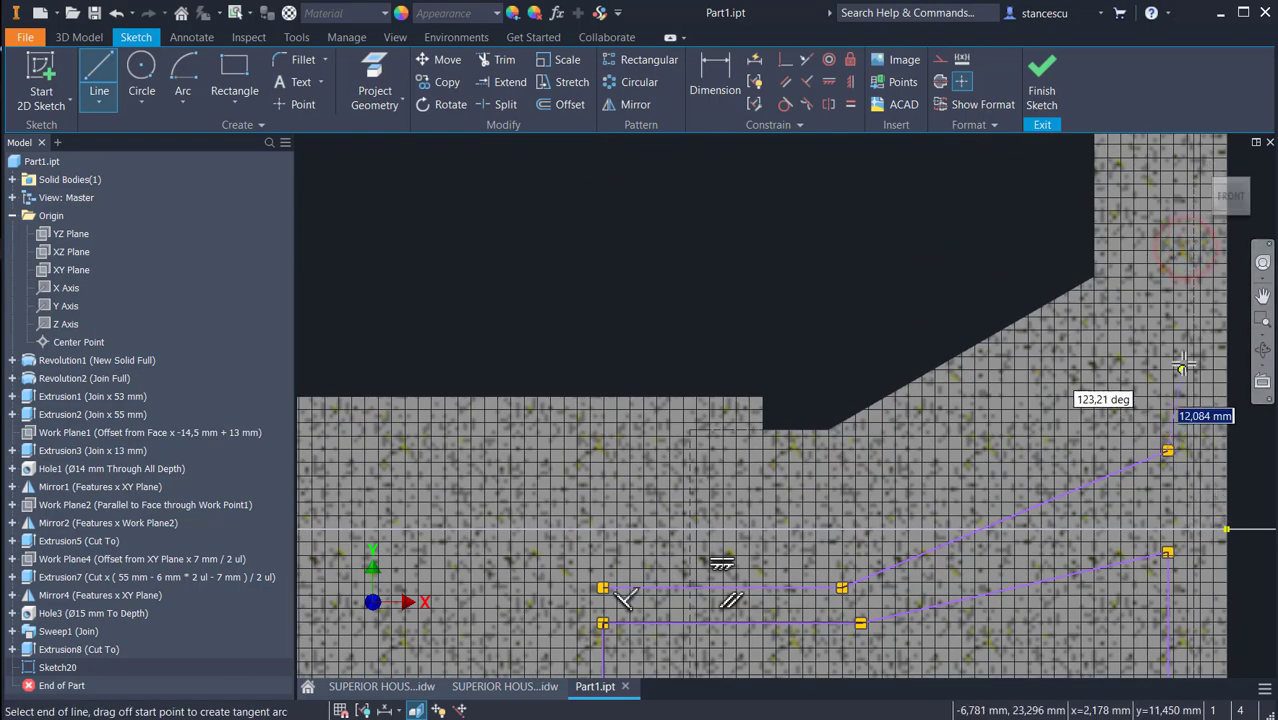
{"action": "left_click", "coordinate": [1168, 248]}
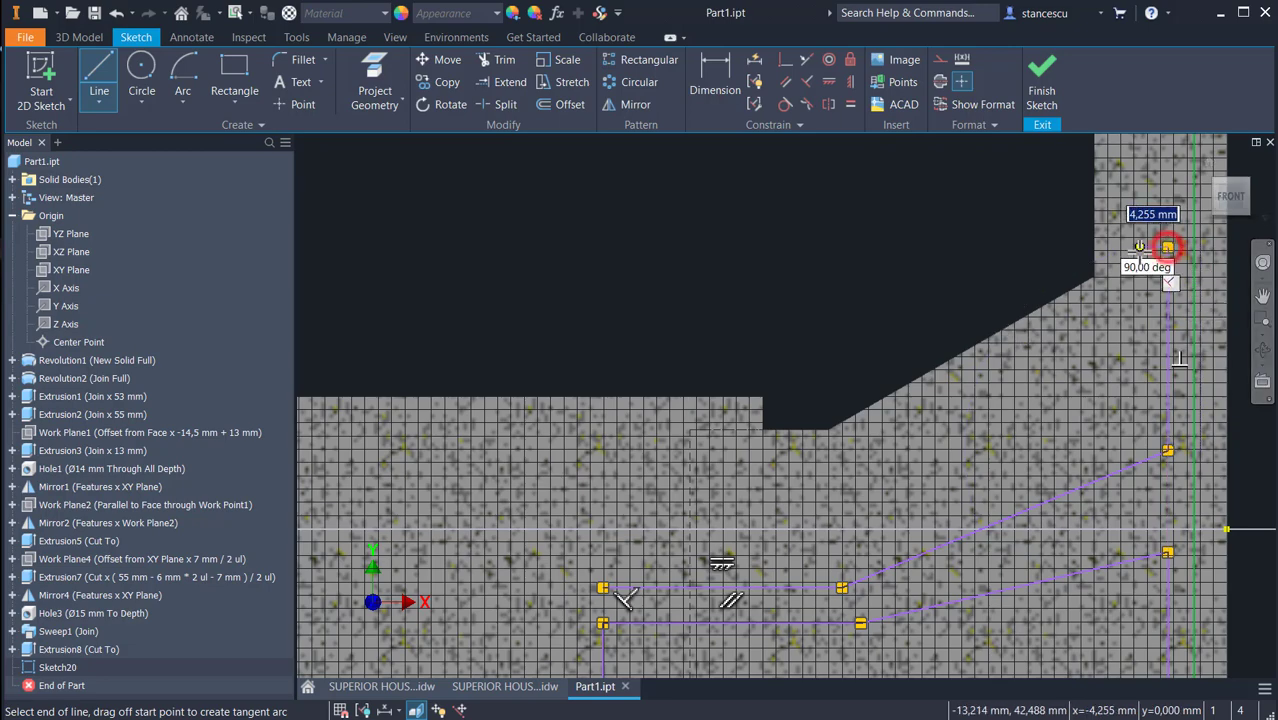
{"action": "left_click", "coordinate": [1140, 248]}
{"action": "left_click", "coordinate": [783, 450]}
{"action": "middle_click_drag", "start_coordinate": [590, 449], "coordinate": [779, 445]}
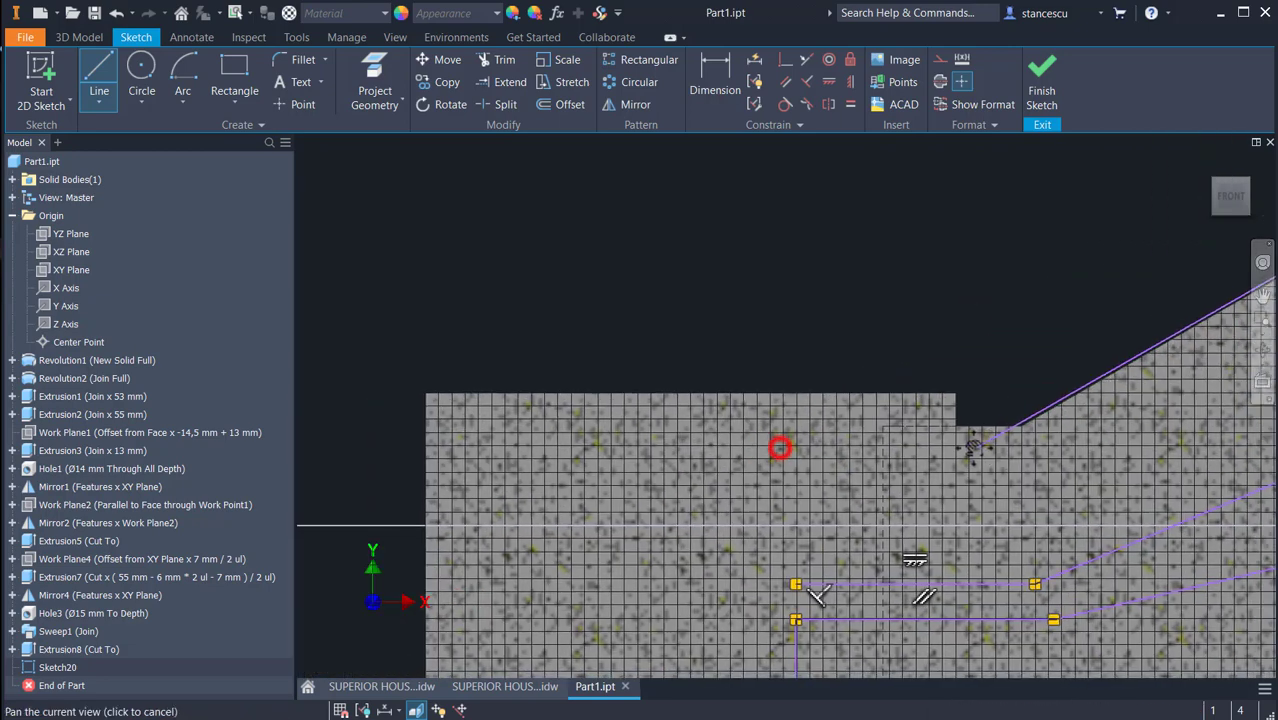
{"action": "left_click", "coordinate": [792, 446]}
{"action": "left_click", "coordinate": [792, 585]}
{"action": "key", "text": "Escape"}
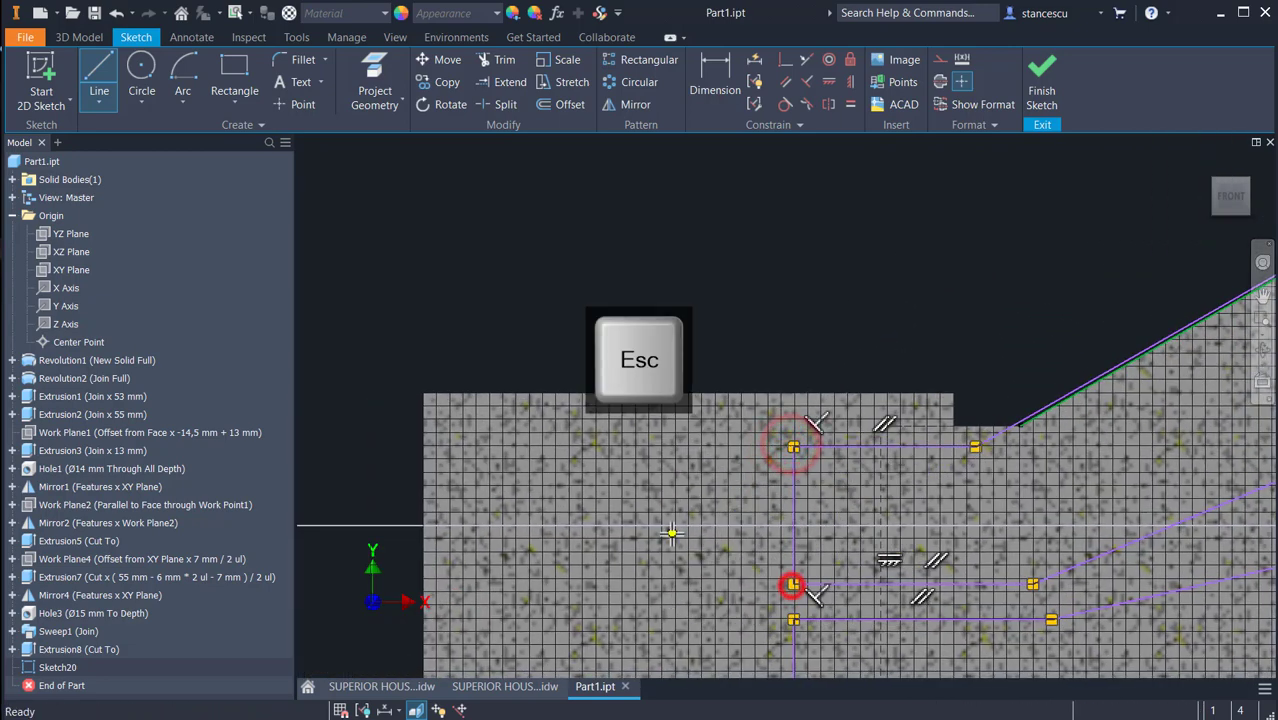
Project the cylinder's top edge and make its midpoint coincident with the upper profile's inner vertical line
{"action": "middle_click_drag", "start_coordinate": [701, 327], "coordinate": [647, 201]}
{"action": "left_click", "coordinate": [371, 66]}
{"action": "left_click", "coordinate": [473, 268]}
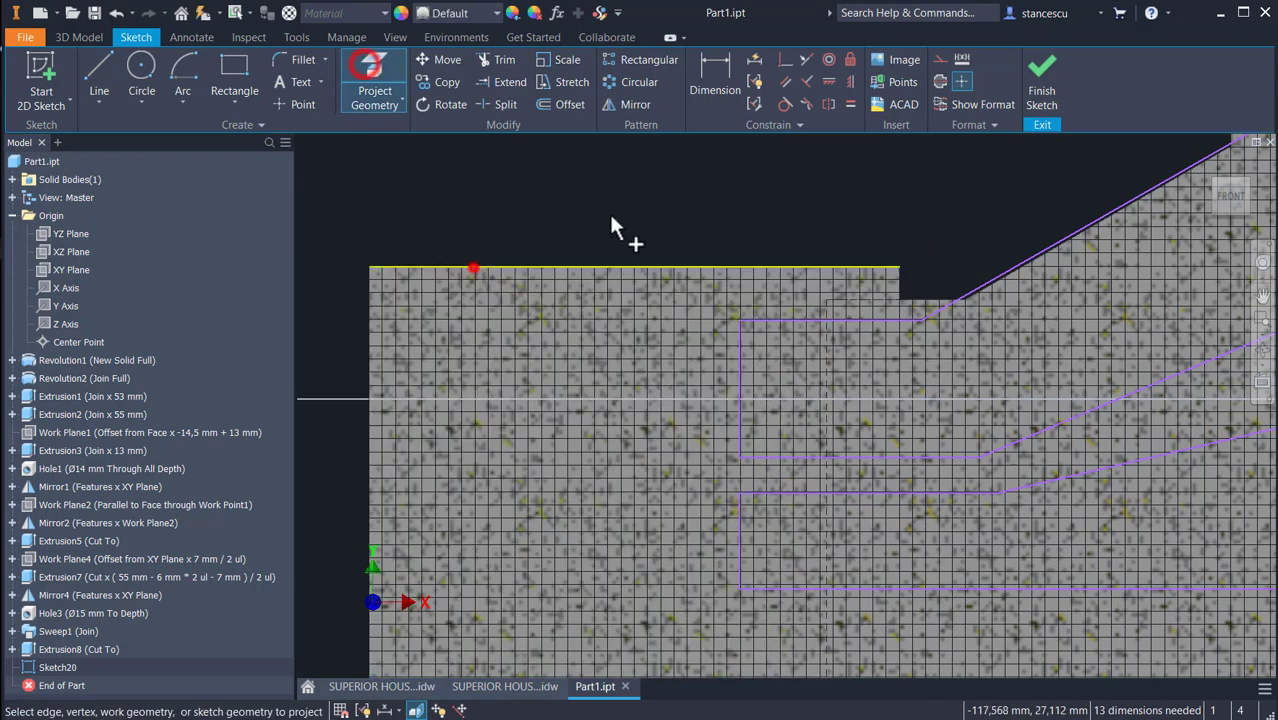
{"action": "left_click", "coordinate": [785, 59]}
{"action": "left_click", "coordinate": [741, 348]}
{"action": "left_click", "coordinate": [634, 267]}
{"action": "middle_click_drag", "start_coordinate": [762, 393], "coordinate": [565, 499]}
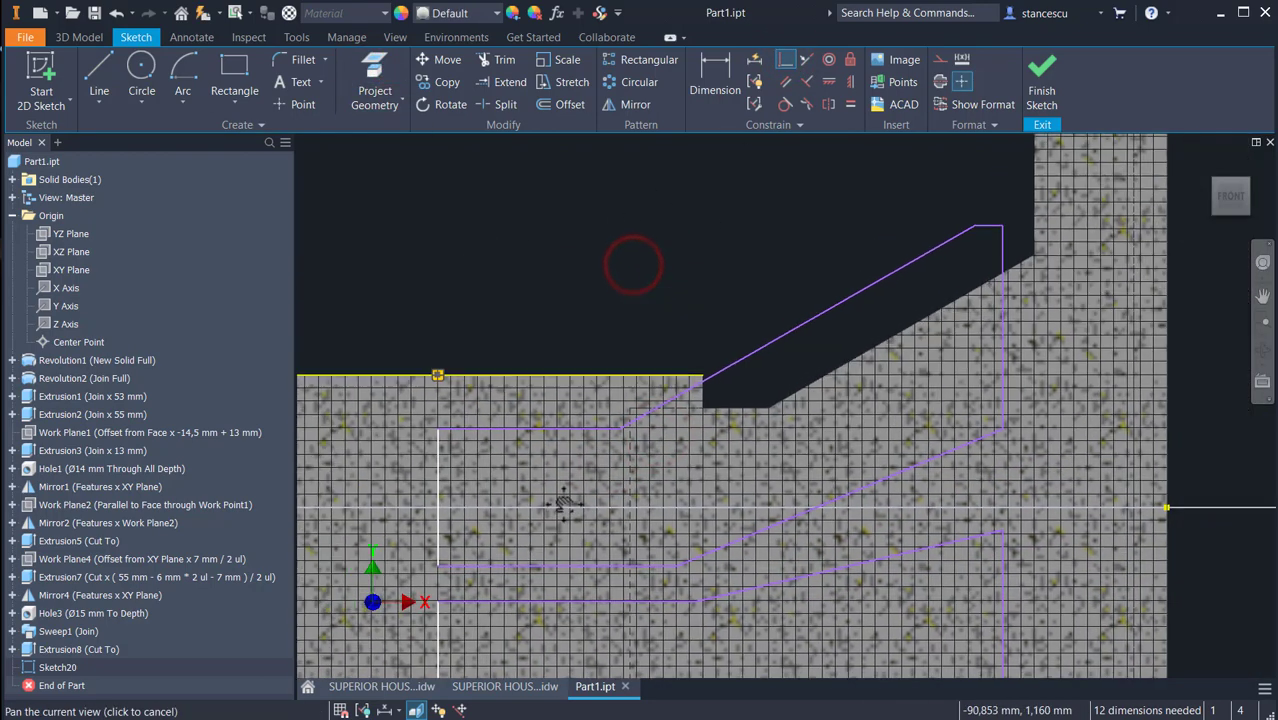
Dimension the upper profile's flange-side vertical line 7 mm from the flange's outer face and move the sloped roof line inside the body
{"action": "middle_click_drag", "start_coordinate": [904, 407], "coordinate": [753, 362]}
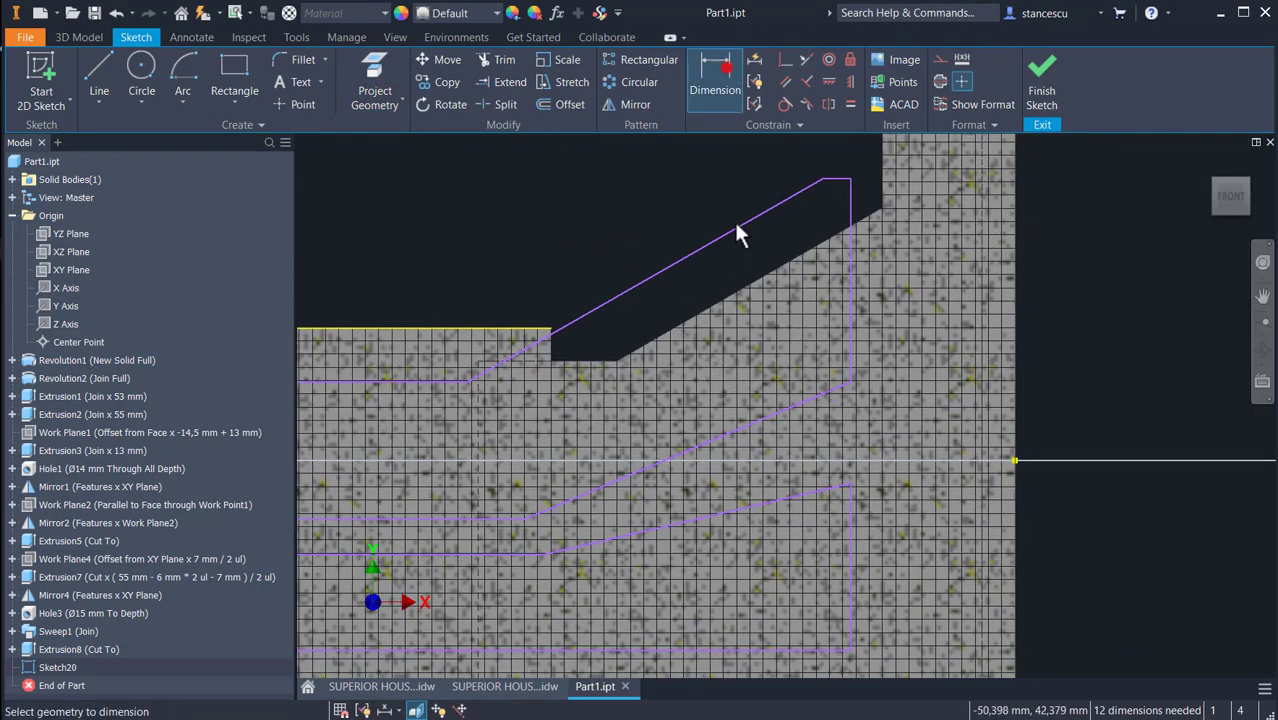
{"action": "left_click", "coordinate": [718, 70]}
{"action": "left_click", "coordinate": [848, 277]}
{"action": "left_click", "coordinate": [1013, 288]}
{"action": "left_click", "coordinate": [1088, 255]}
{"action": "type", "text": "7"}
{"action": "key", "text": "Return"}
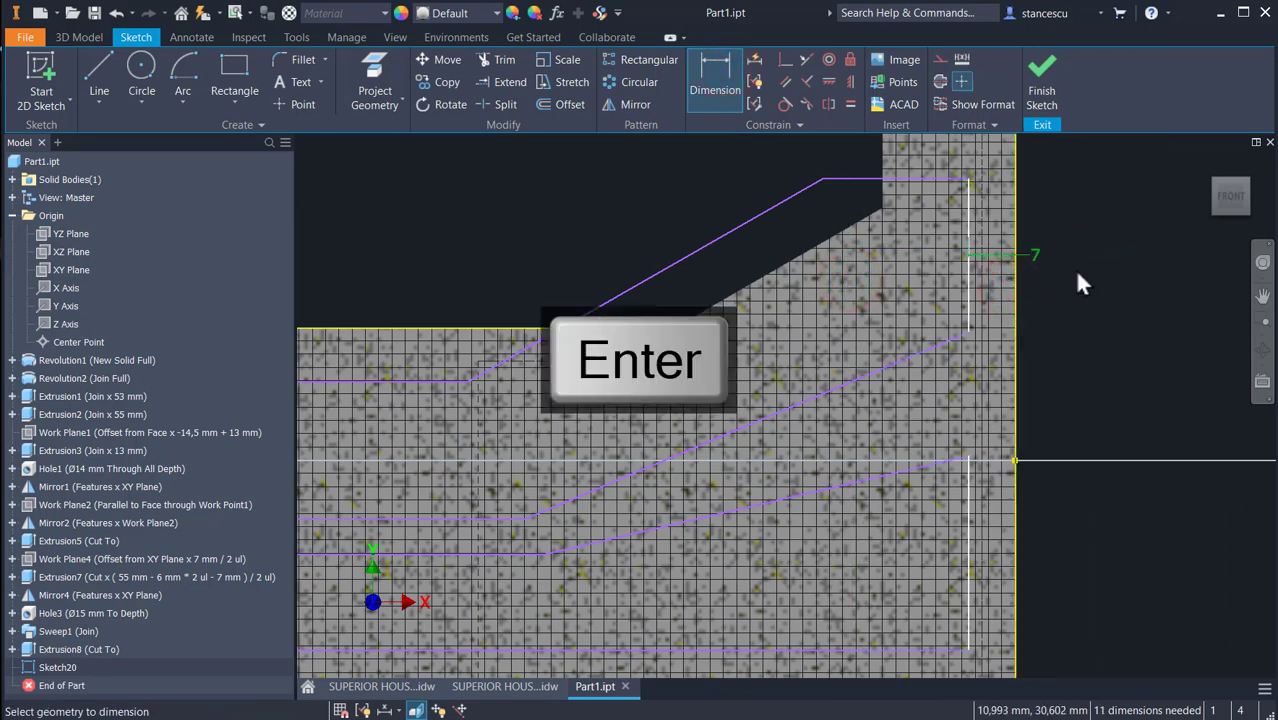
{"action": "key", "text": "Escape"}
{"action": "left_click_drag", "start_coordinate": [707, 245], "coordinate": [730, 309]}
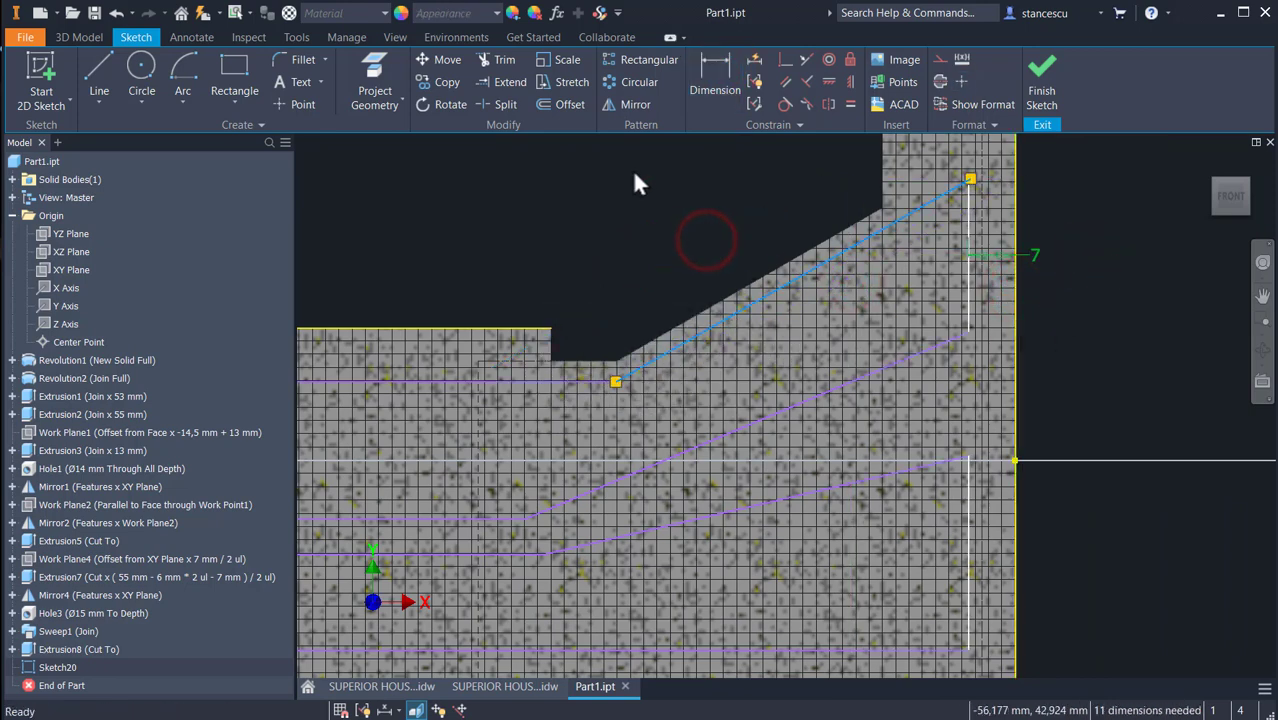
Make the upper profile's sloped roof line parallel to the housing's sloped outer edge and dimension the distance between them 7 mm
{"action": "left_click", "coordinate": [785, 86]}
{"action": "left_click", "coordinate": [742, 287]}
{"action": "left_click", "coordinate": [751, 302]}
{"action": "left_click", "coordinate": [708, 68]}
{"action": "left_click", "coordinate": [715, 302]}
{"action": "left_click", "coordinate": [727, 318]}
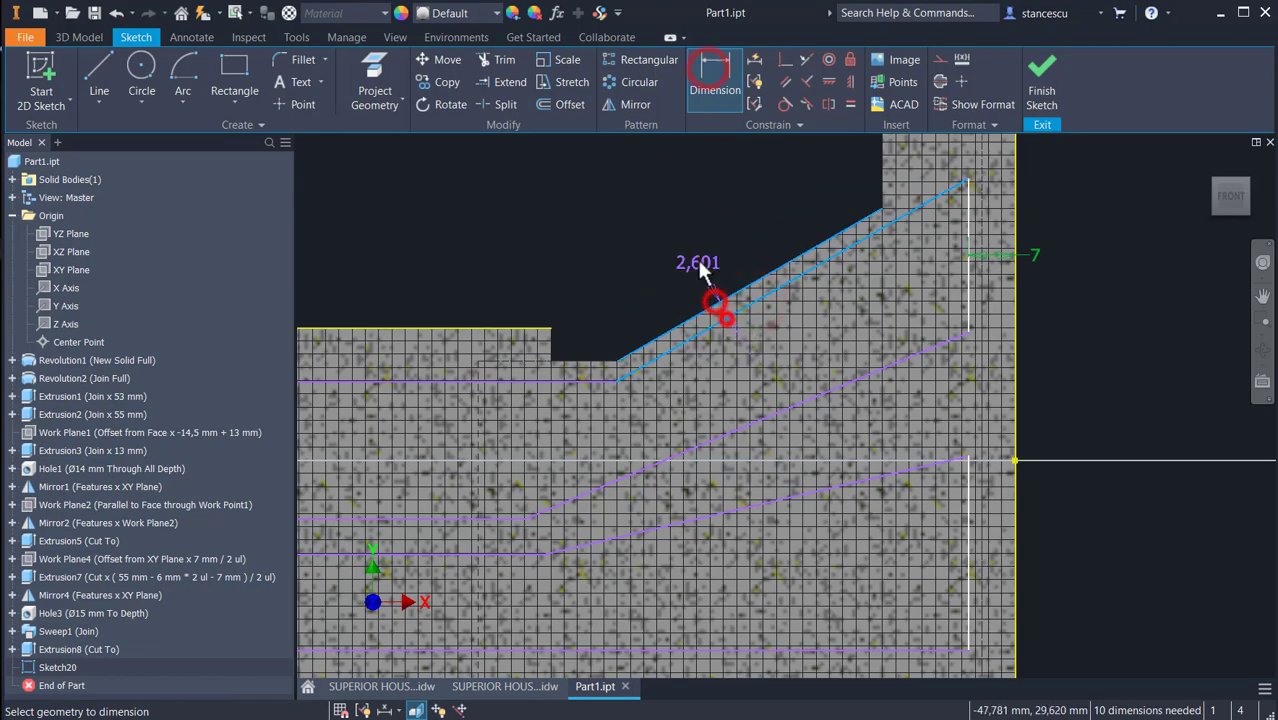
{"action": "left_click", "coordinate": [693, 260]}
{"action": "type", "text": "7"}
{"action": "key", "text": "Return"}
{"action": "scroll", "coordinate": [958, 224], "scroll_direction": "up", "scroll_amount": 2}
{"action": "key", "text": "Escape"}
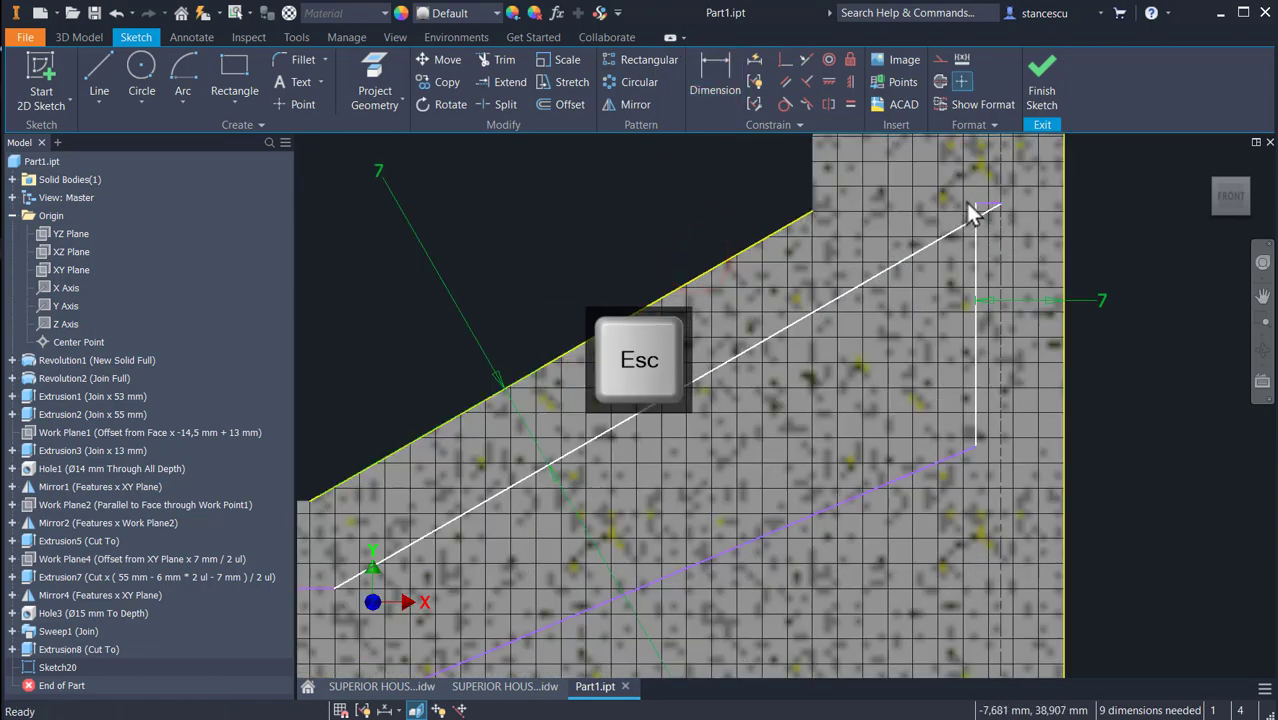
Pull the upper profile's short top line at the flange down and dimension it 116 mm above the housing's base
{"action": "left_click_drag", "start_coordinate": [977, 203], "coordinate": [974, 254]}
{"action": "scroll", "coordinate": [864, 356], "scroll_direction": "down", "scroll_amount": 3}
{"action": "middle_click_drag", "start_coordinate": [864, 420], "coordinate": [802, 286]}
{"action": "middle_click_drag", "start_coordinate": [797, 341], "coordinate": [785, 291]}
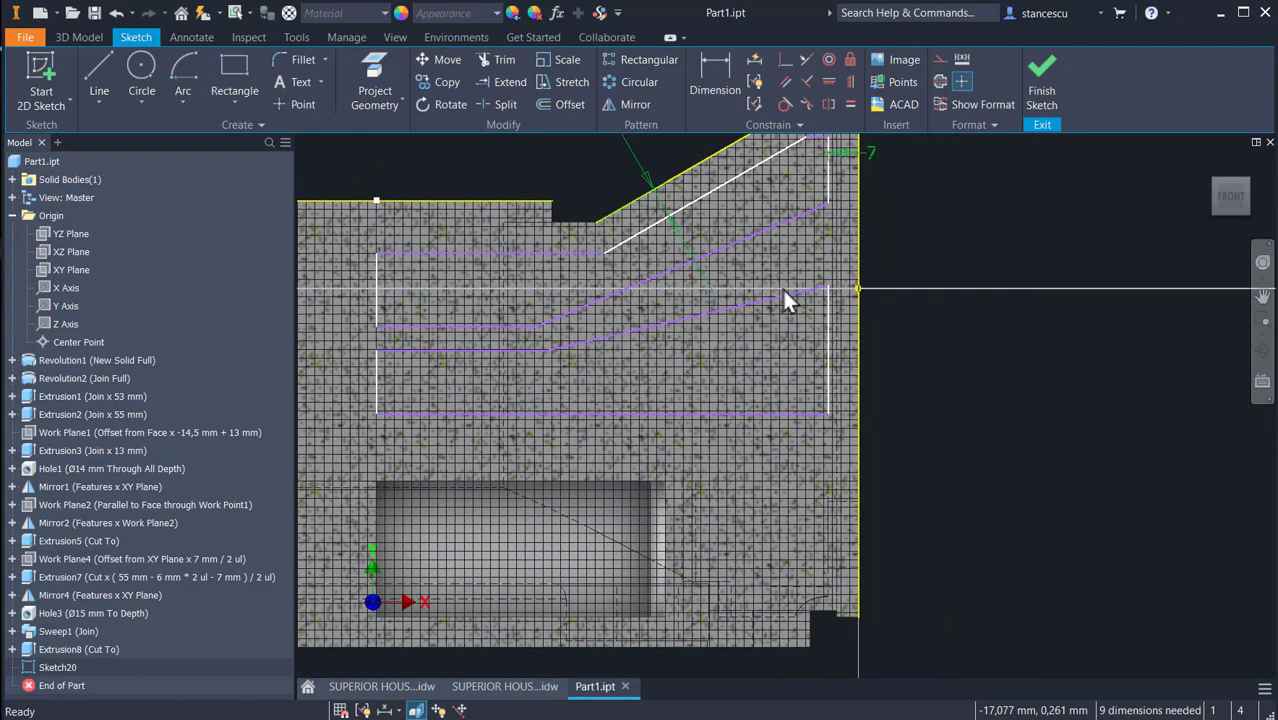
{"action": "left_click", "coordinate": [712, 72]}
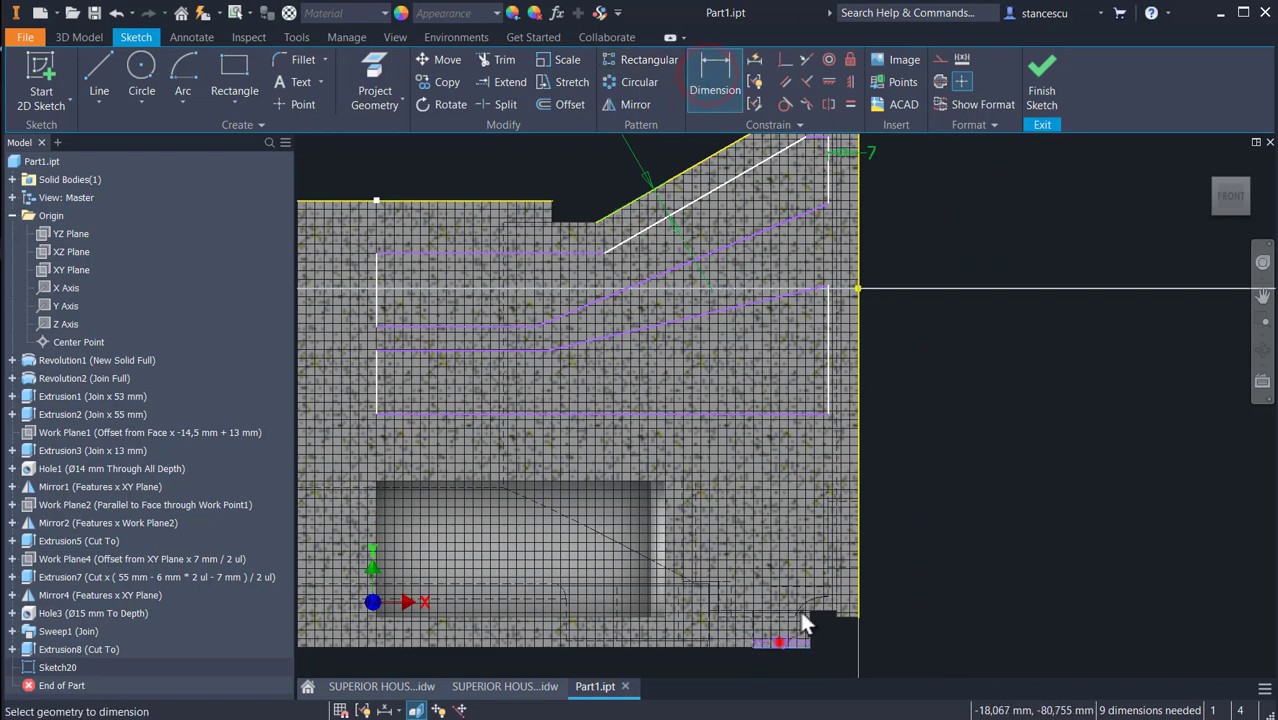
{"action": "middle_click_drag", "start_coordinate": [826, 155], "coordinate": [815, 285]}
{"action": "left_click", "coordinate": [805, 268]}
{"action": "left_click", "coordinate": [931, 499]}
{"action": "type", "text": "11"}
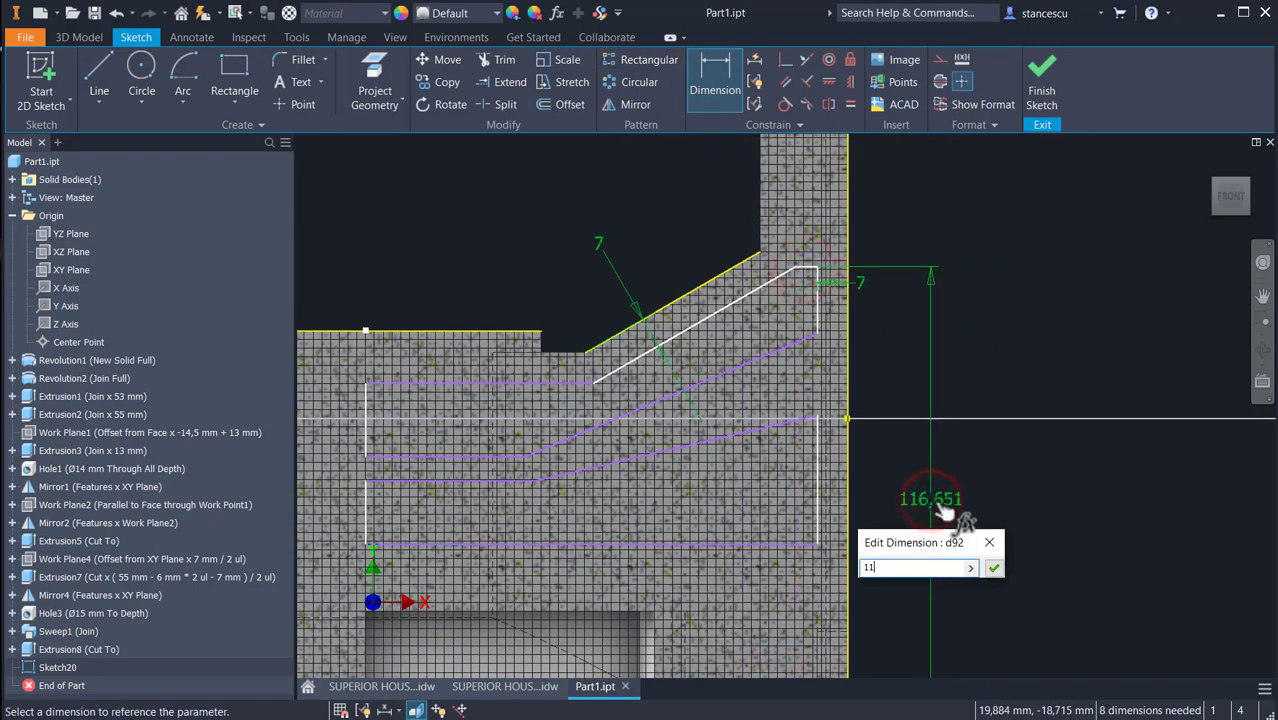
{"action": "type", "text": "6"}
{"action": "key", "text": "Return"}
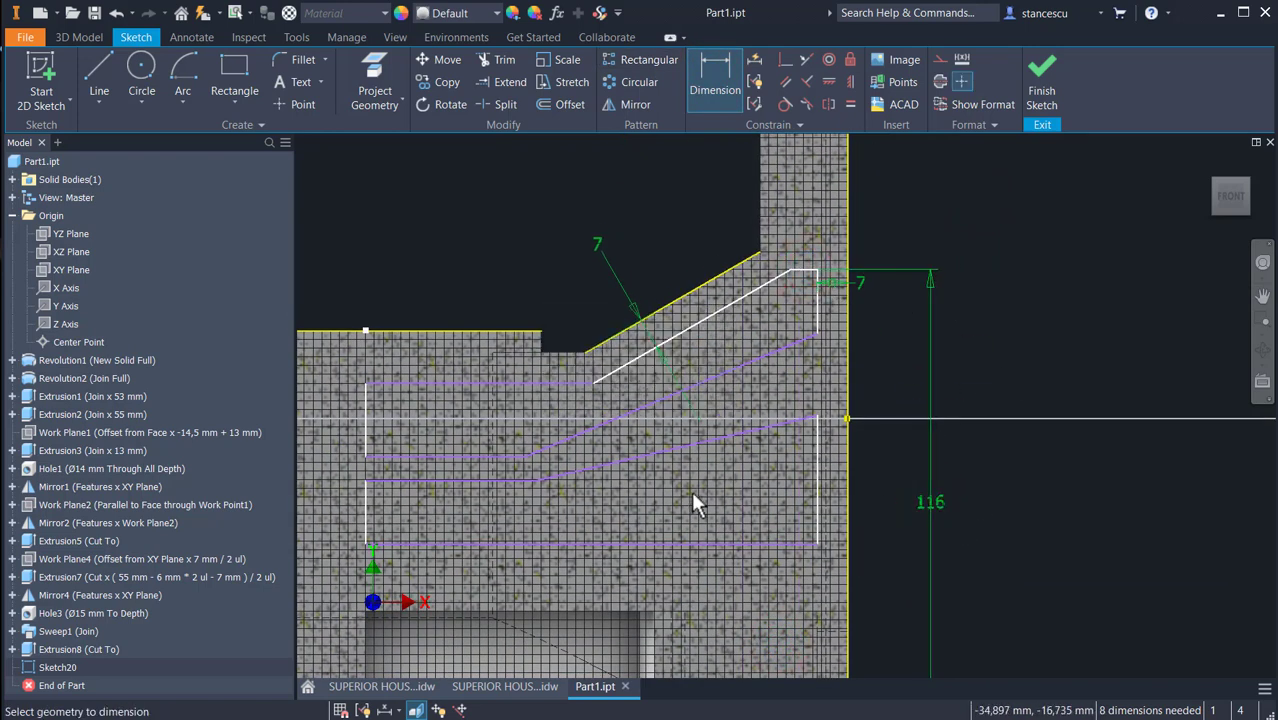
Make the upper profile's sloped floor parallel to the lower profile's sloped roof and move the upper profile's horizontal roof line down
{"action": "middle_click_drag", "start_coordinate": [496, 484], "coordinate": [621, 478]}
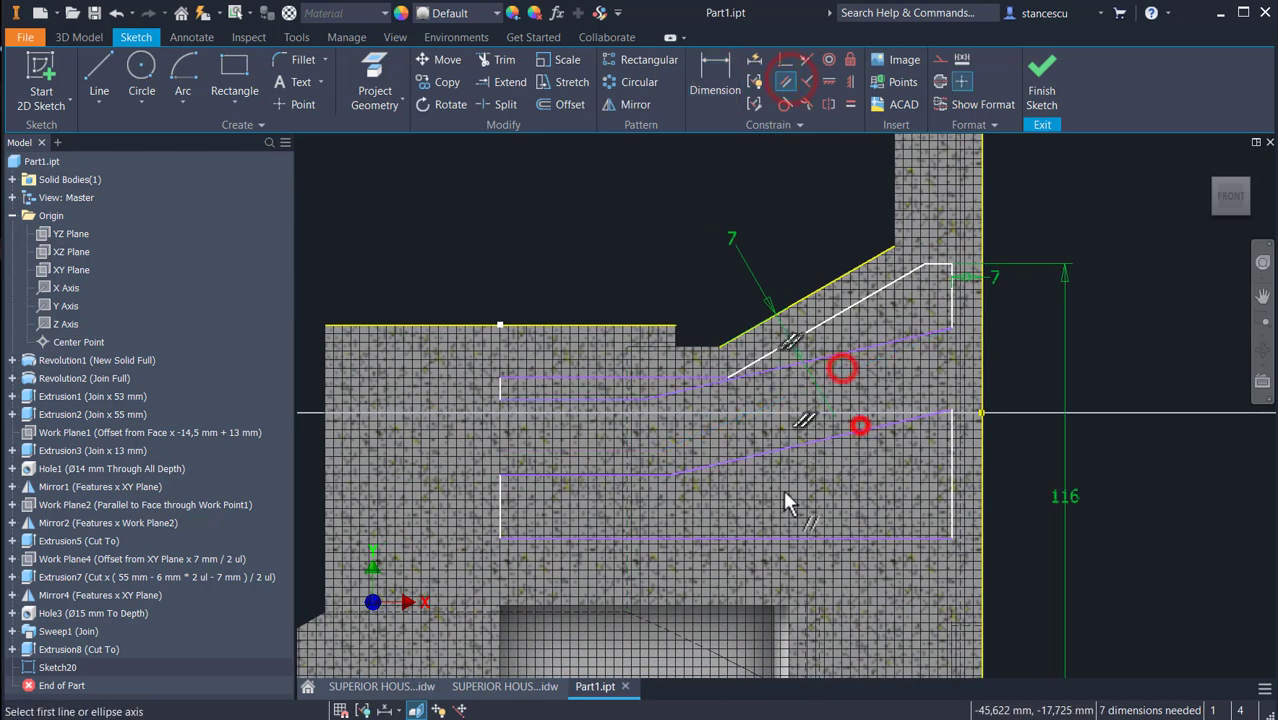
{"action": "key", "text": "Escape"}
{"action": "left_click_drag", "start_coordinate": [501, 377], "coordinate": [488, 461]}
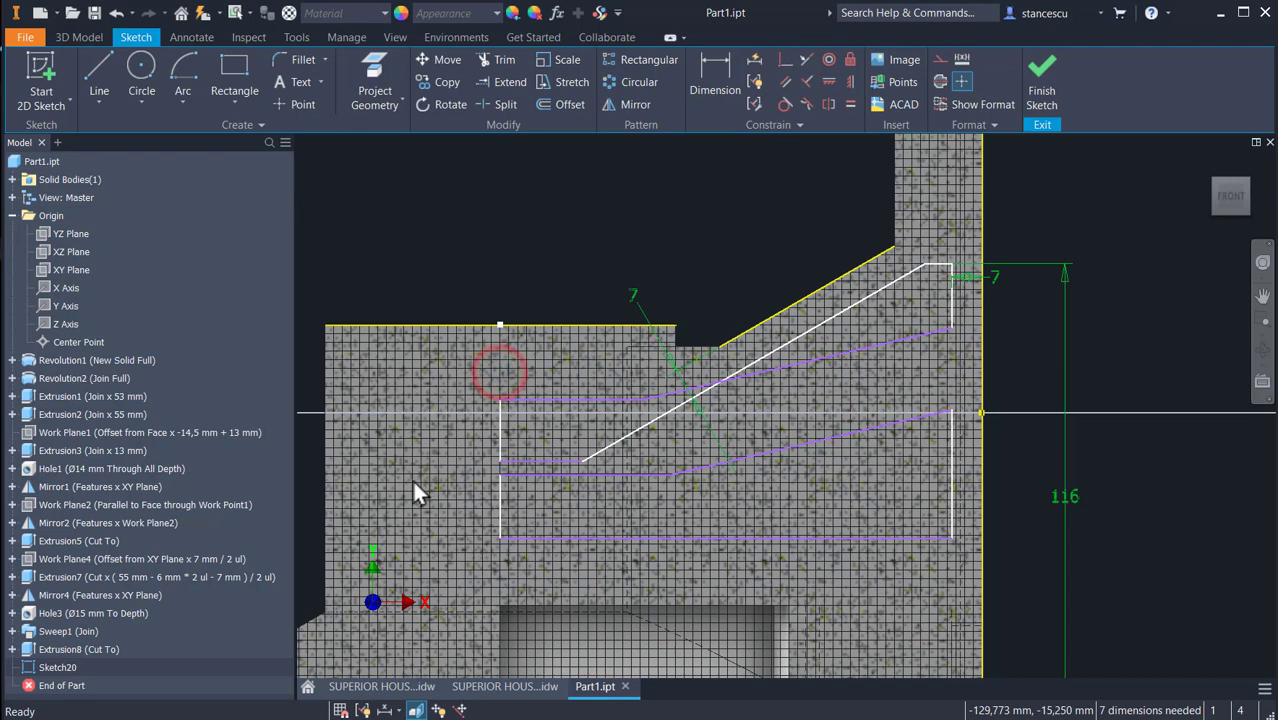
Dimension the upper profile's horizontal roof line 30 mm and its horizontal floor line 16 mm from the cylinder's top edge
{"action": "left_click", "coordinate": [523, 458]}
{"action": "left_click", "coordinate": [453, 326]}
{"action": "middle_click_drag", "start_coordinate": [576, 275], "coordinate": [723, 293]}
{"action": "left_click", "coordinate": [408, 378]}
{"action": "type", "text": "30"}
{"action": "key", "text": "Return"}
{"action": "left_click", "coordinate": [679, 417]}
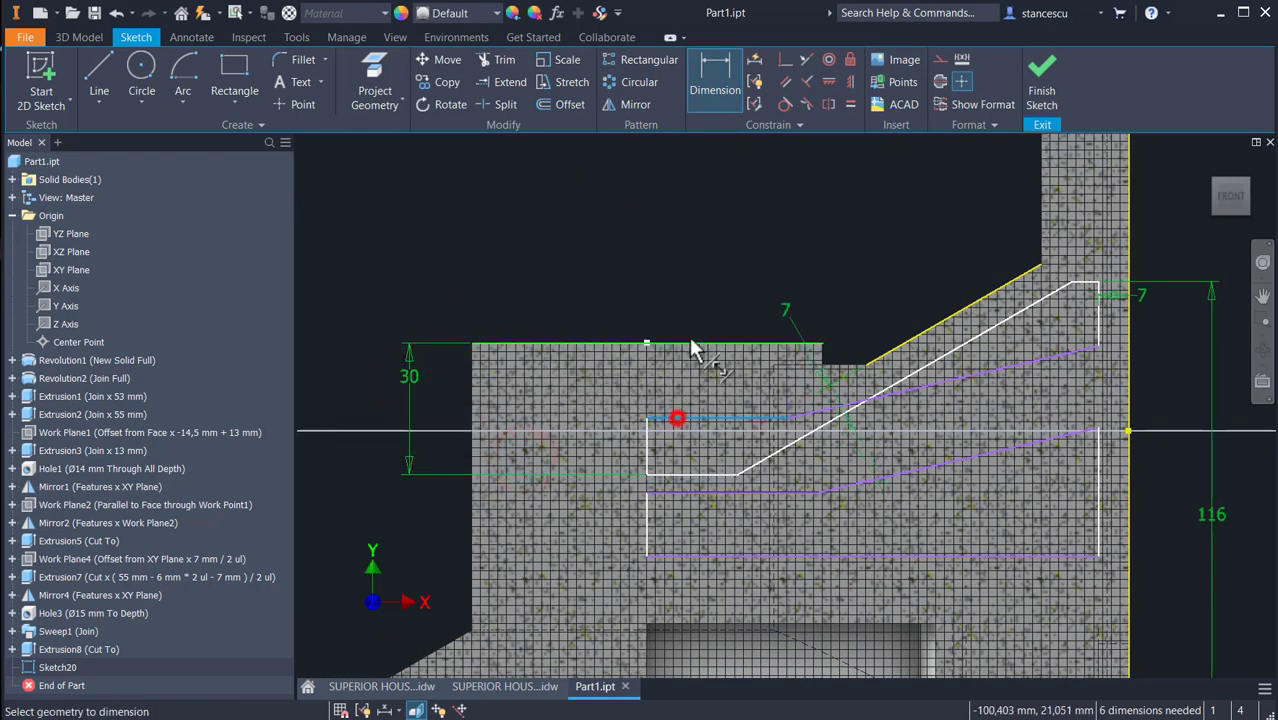
{"action": "left_click", "coordinate": [690, 343]}
{"action": "left_click", "coordinate": [442, 372]}
{"action": "type", "text": "16"}
{"action": "key", "text": "Return"}
Dimension the lower profile's horizontal roof line 37 mm below the cylinder's top edge
{"action": "middle_click_drag", "start_coordinate": [560, 539], "coordinate": [559, 469]}
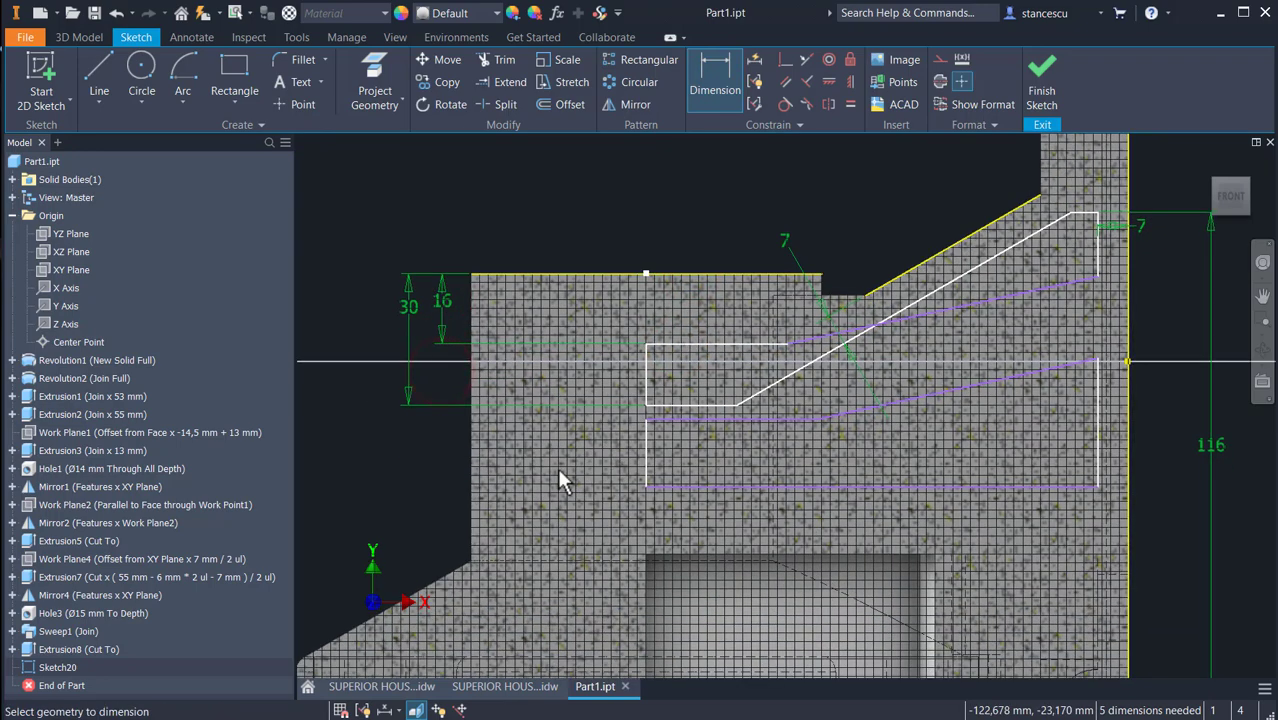
{"action": "left_click", "coordinate": [597, 273]}
{"action": "left_click", "coordinate": [365, 334]}
{"action": "type", "text": "37"}
{"action": "key", "text": "Return"}
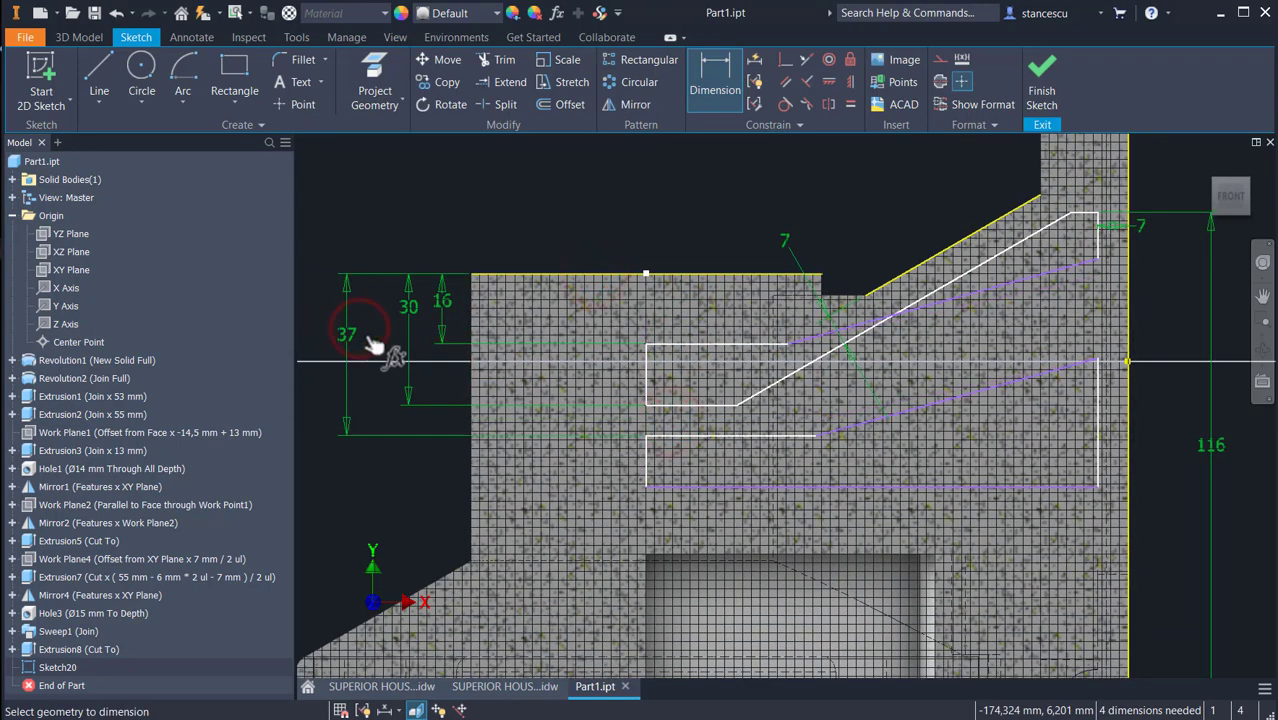
Dimension the lower profile's bottom line 45 mm above the housing's base
{"action": "middle_click_drag", "start_coordinate": [362, 335], "coordinate": [422, 213]}
{"action": "left_click", "coordinate": [829, 363]}
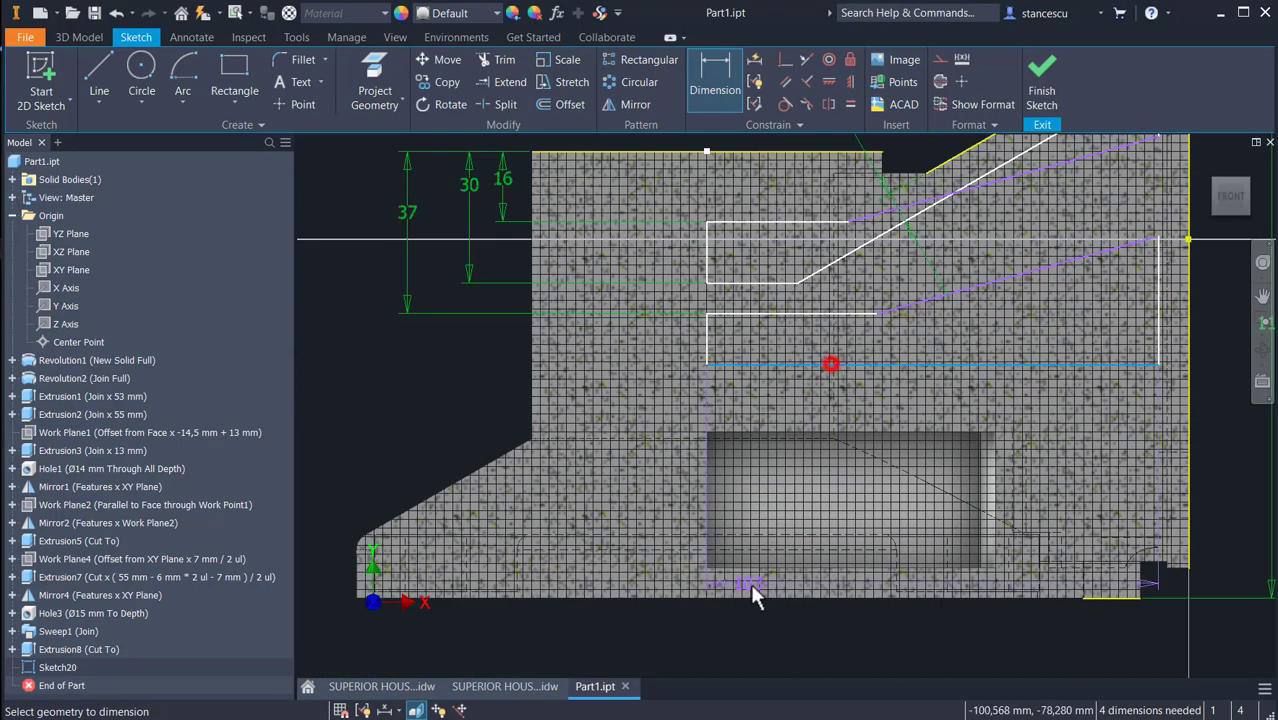
{"action": "left_click", "coordinate": [753, 599]}
{"action": "left_click", "coordinate": [333, 444]}
{"action": "type", "text": "45"}
{"action": "key", "text": "Return"}
Try to add another parallel constraint between the upper profile's sloped floor and the lower profile's sloped roof
{"action": "middle_click_drag", "start_coordinate": [633, 512], "coordinate": [544, 615]}
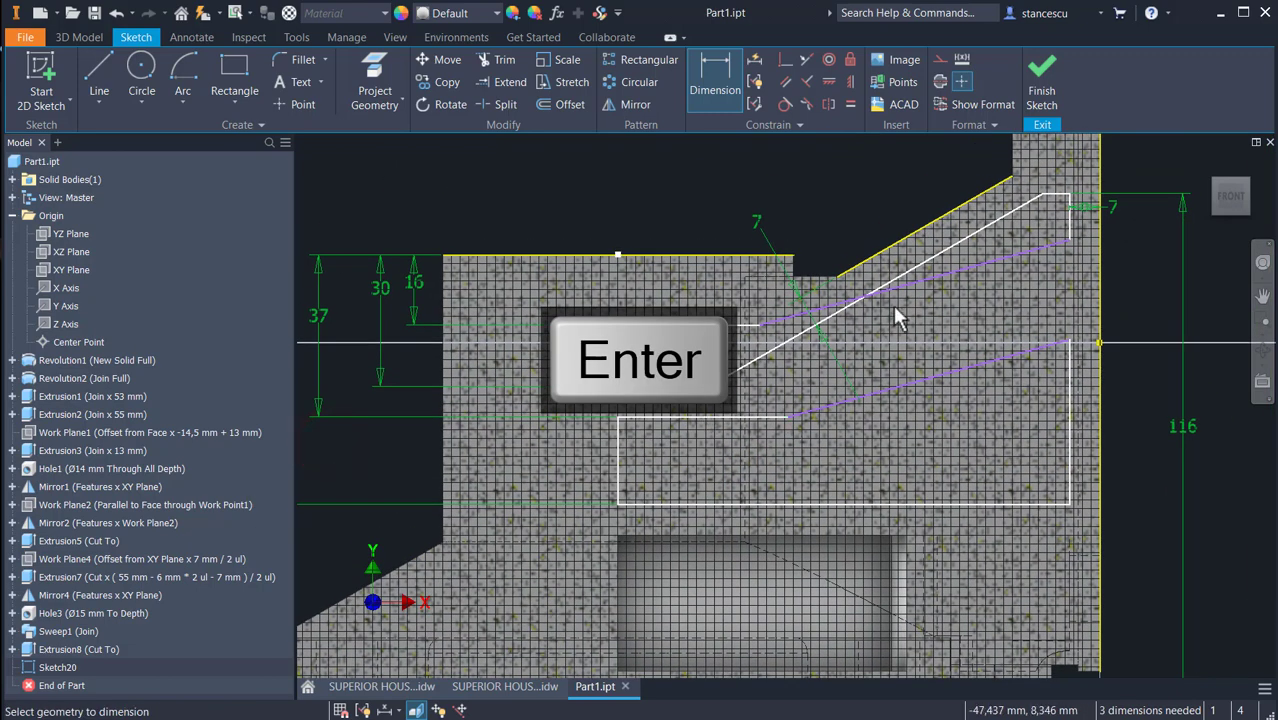
{"action": "left_click", "coordinate": [786, 82]}
{"action": "left_click", "coordinate": [928, 275]}
{"action": "left_click", "coordinate": [903, 382]}
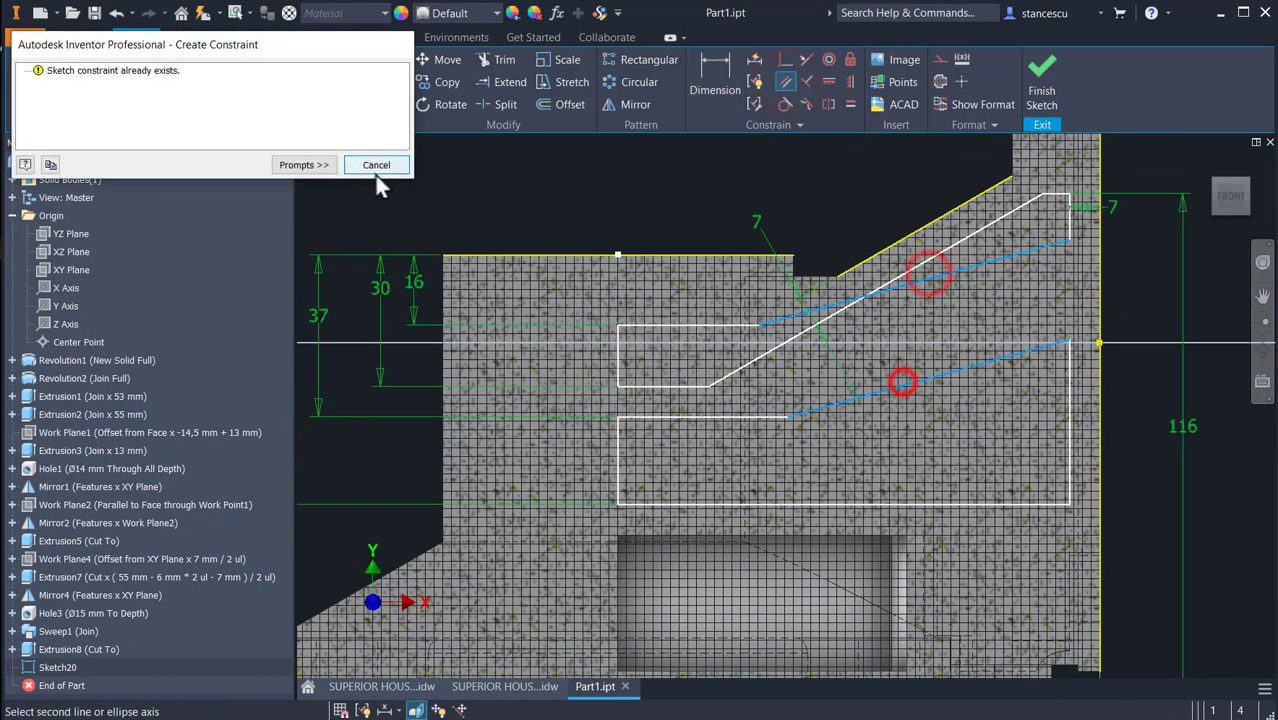
{"action": "left_click", "coordinate": [376, 169]}
{"action": "key", "text": "Escape"}
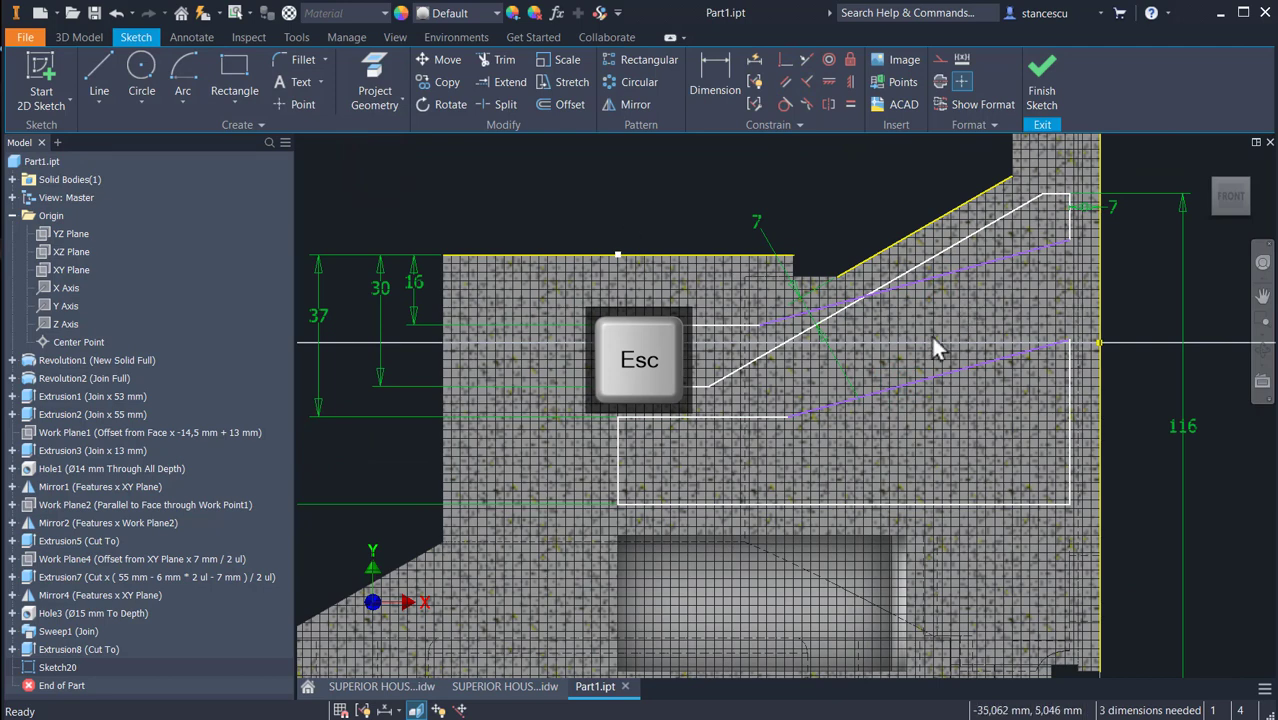
Dimension the angle between the lower profile's horizontal and sloped roof lines at 15 degrees
{"action": "left_click", "coordinate": [727, 85]}
{"action": "left_click", "coordinate": [757, 418]}
{"action": "left_click", "coordinate": [916, 381]}
{"action": "left_click", "coordinate": [1150, 388]}
{"action": "key", "text": "Return"}
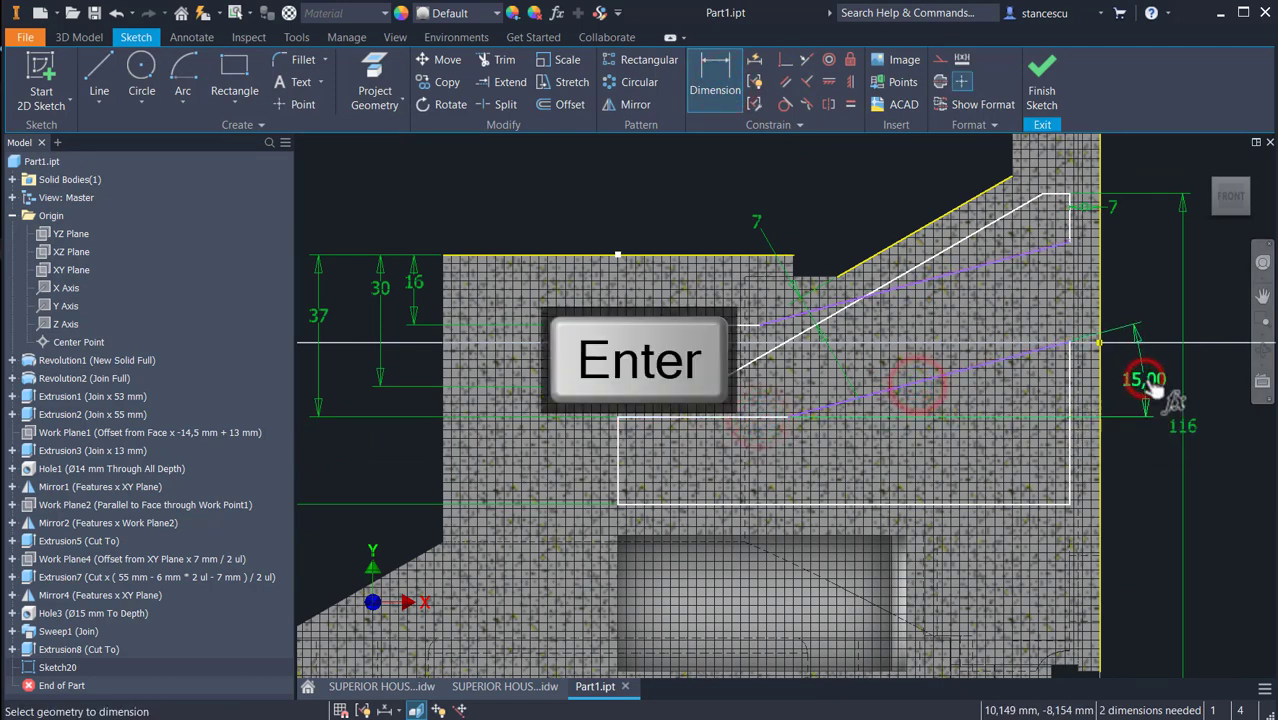
{"action": "key", "text": "Escape"}
Delete the 16 mm and 30 mm height dimensions and dimension the upper profile's horizontal roof line 16 mm below the cylinder's top edge
{"action": "left_click", "coordinate": [415, 285]}
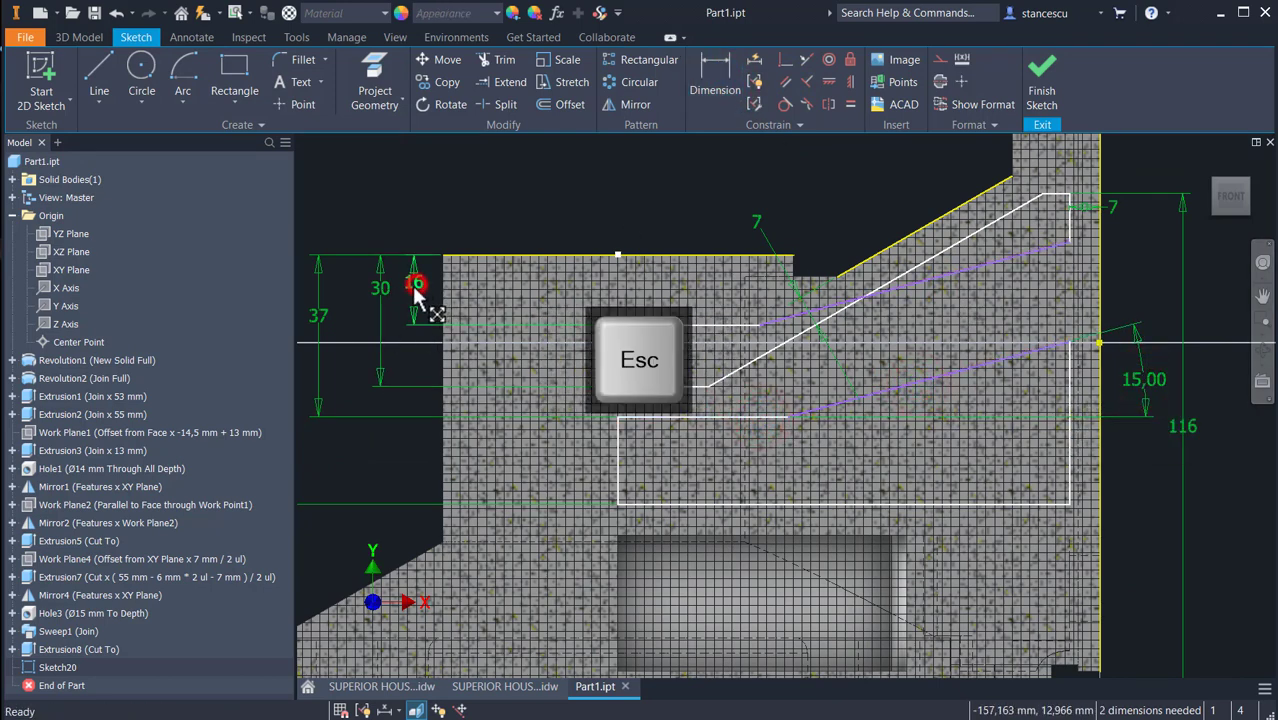
{"action": "key", "text": "Delete"}
{"action": "left_click", "coordinate": [715, 80]}
{"action": "left_click", "coordinate": [663, 256]}
{"action": "left_click", "coordinate": [655, 384]}
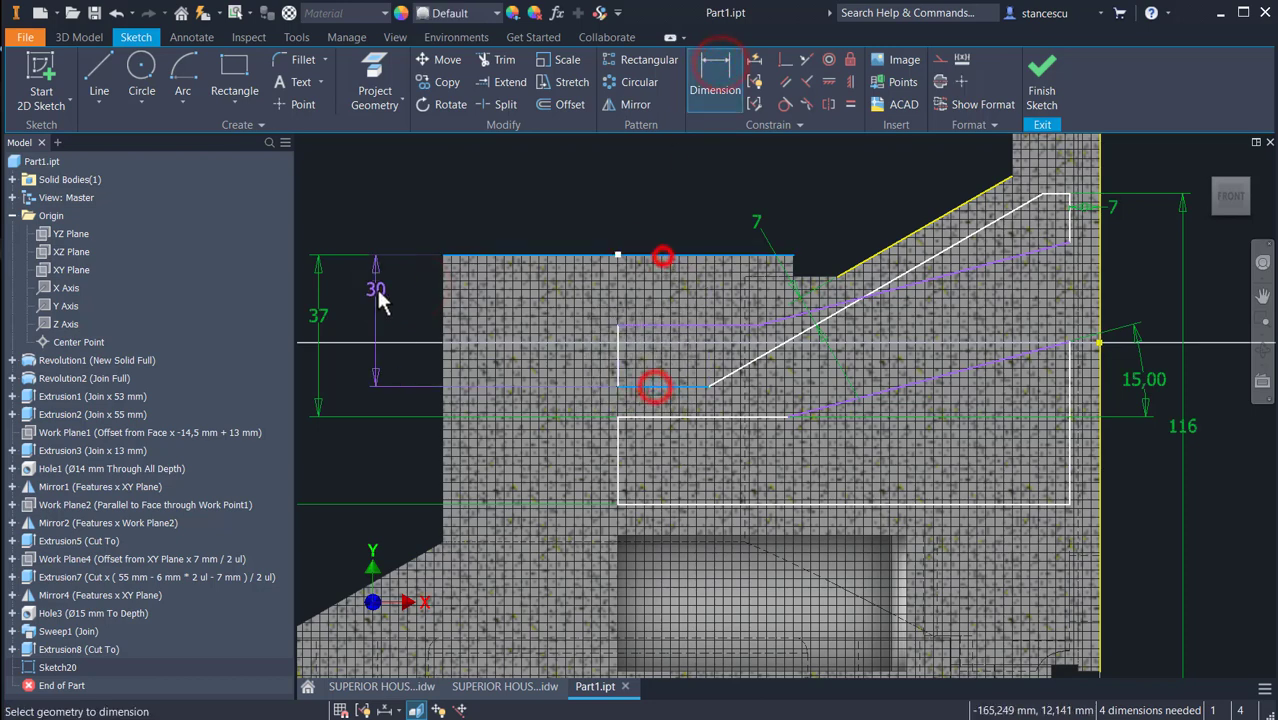
{"action": "left_click", "coordinate": [363, 310]}
{"action": "type", "text": "16"}
{"action": "key", "text": "Return"}
Dimension the upper profile's horizontal floor line 30 mm below the cylinder's top edge
{"action": "left_click", "coordinate": [720, 318]}
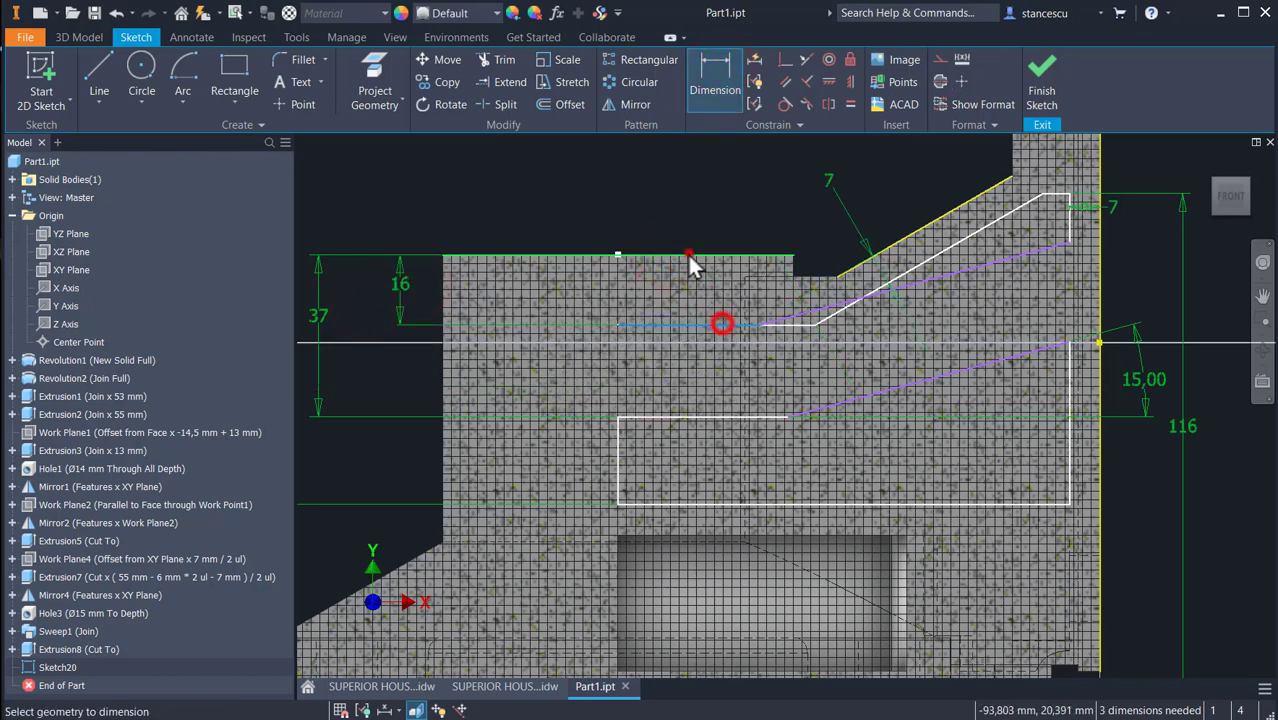
{"action": "left_click", "coordinate": [688, 255]}
{"action": "left_click", "coordinate": [356, 288]}
{"action": "key", "text": "Return"}
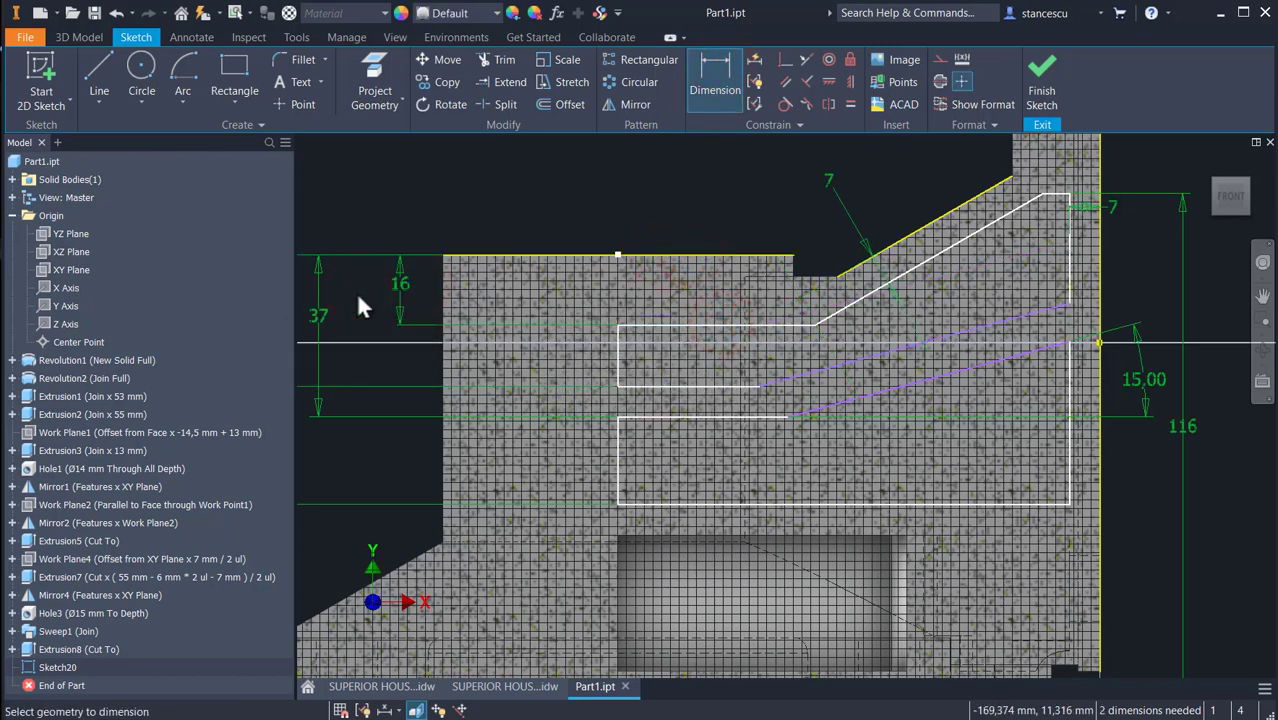
Dimension the lower profile's roof bend point 50 mm horizontally from its inner vertical line
{"action": "left_click", "coordinate": [715, 82]}
{"action": "left_click", "coordinate": [613, 448]}
{"action": "left_click", "coordinate": [790, 417]}
{"action": "left_click", "coordinate": [725, 192]}
{"action": "key", "text": "Return"}
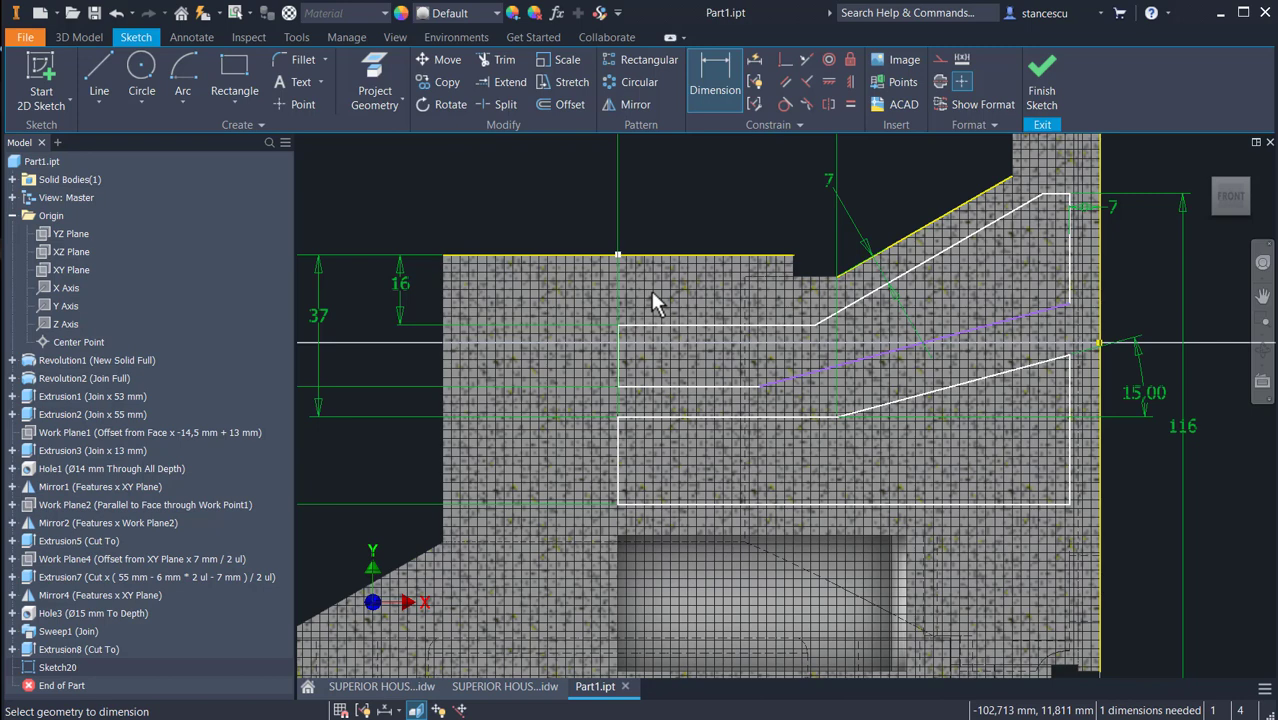
Dimension the distance between the upper profile's sloped floor and the lower profile's sloped roof as 7 mm and finish the sketch
{"action": "left_click", "coordinate": [892, 351]}
{"action": "left_click", "coordinate": [909, 392]}
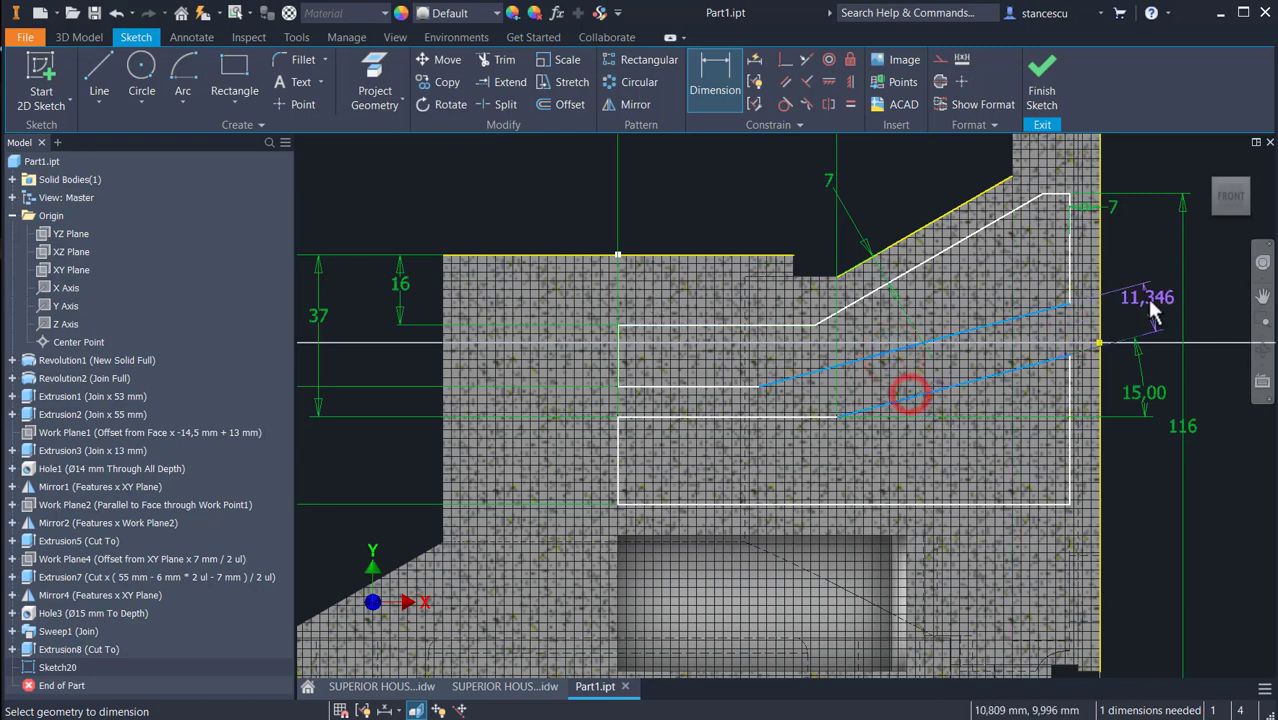
{"action": "left_click", "coordinate": [1152, 305]}
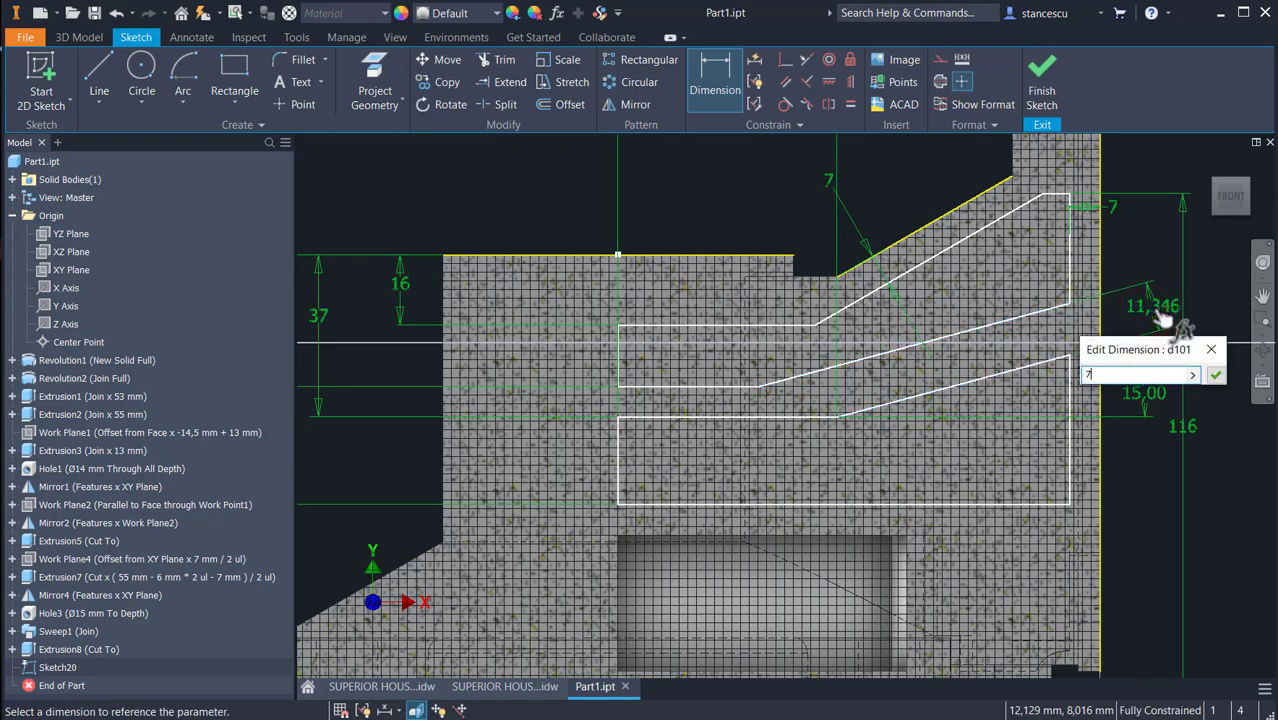
{"action": "key", "text": "Return"}
{"action": "scroll", "coordinate": [1075, 442], "scroll_direction": "up", "scroll_amount": 2}
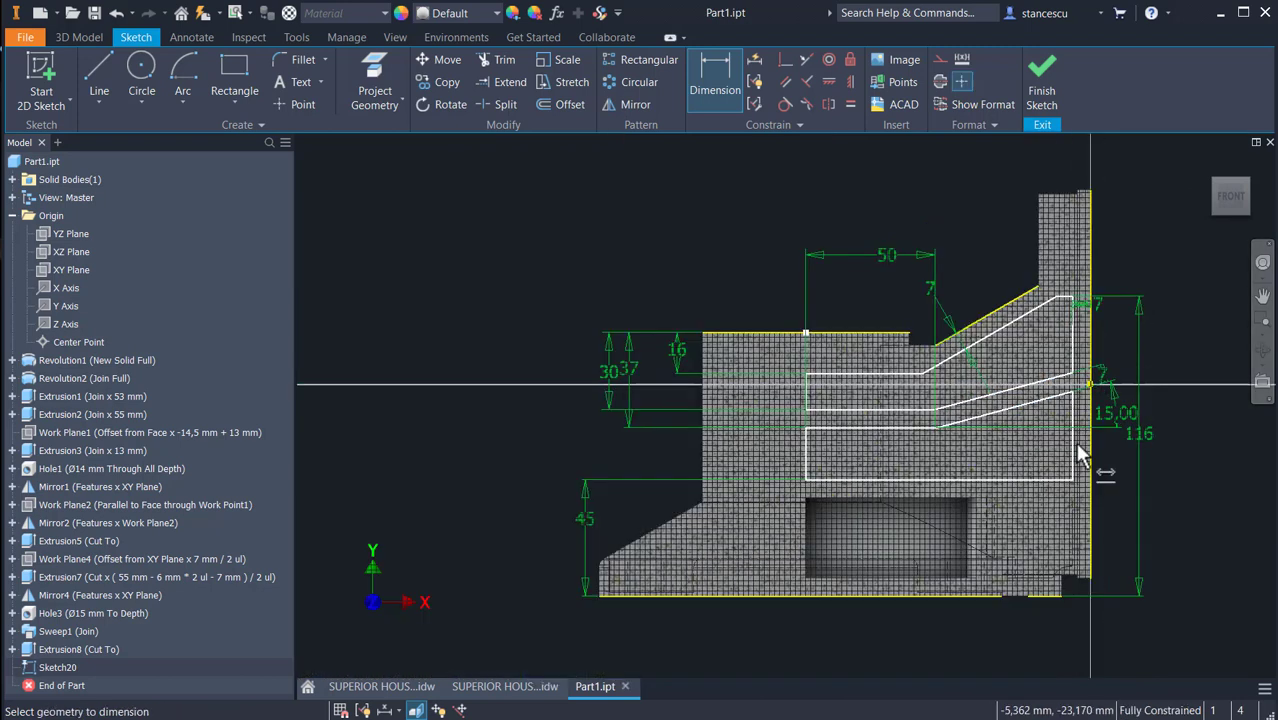
{"action": "middle_click_drag", "start_coordinate": [1075, 442], "coordinate": [978, 383]}
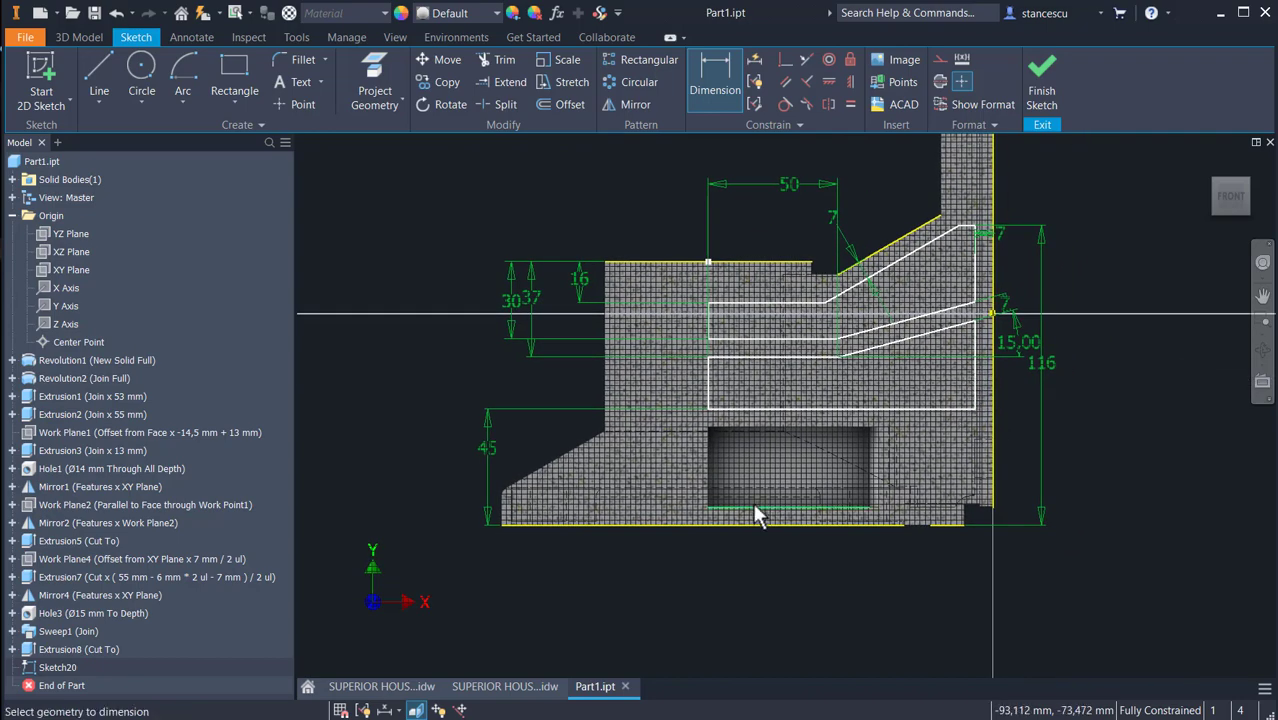
{"action": "left_click", "coordinate": [1042, 92]}
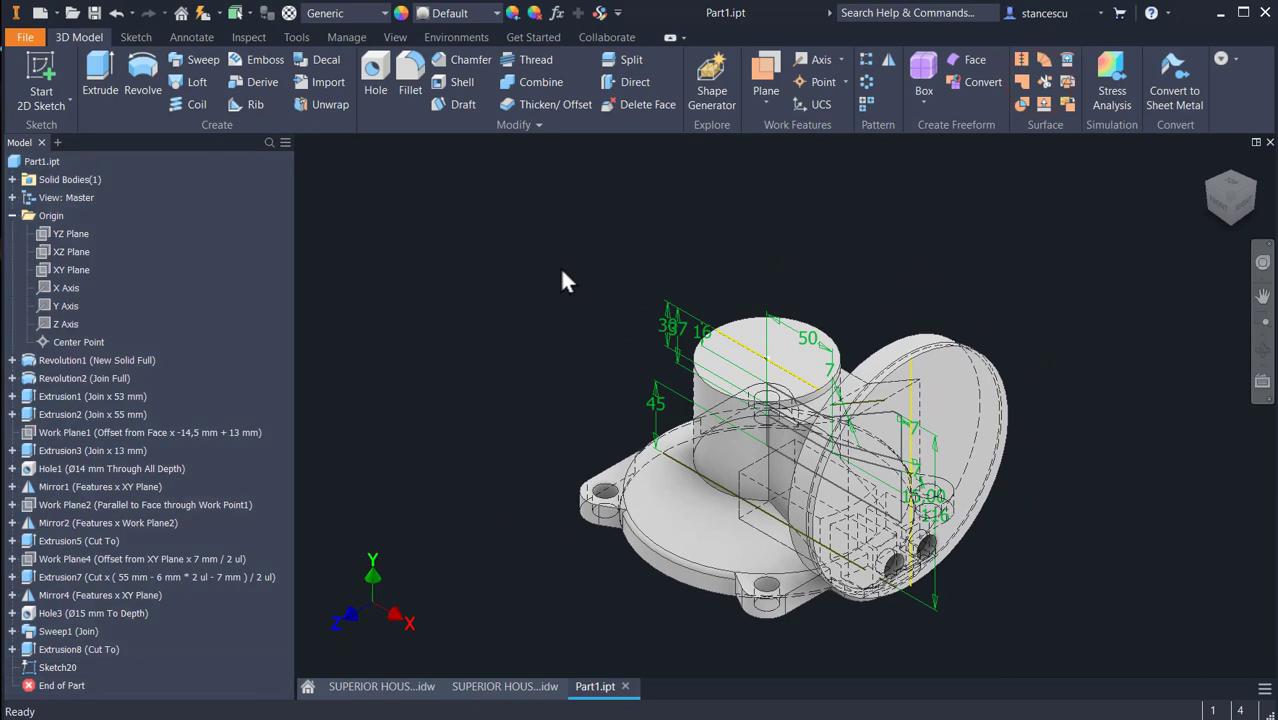
Extrude both chamber profiles as a symmetric cut with a distance of 55-6*2
{"action": "key", "text": "e"}
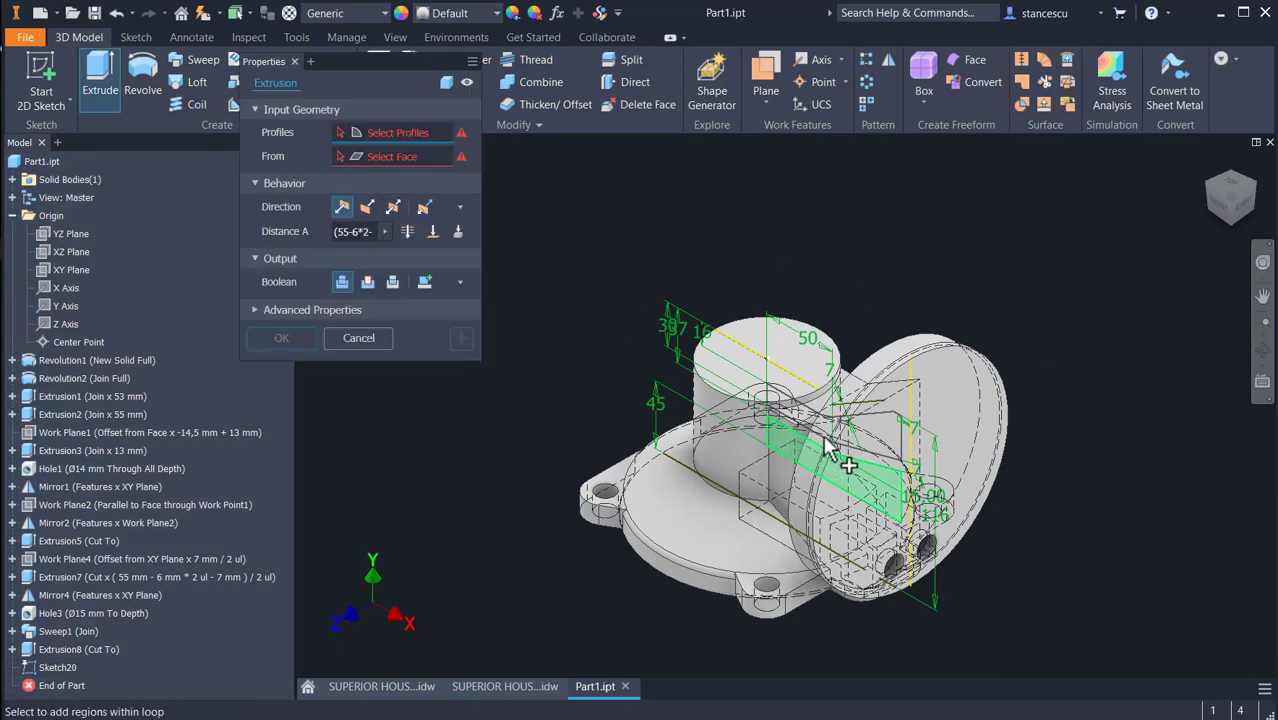
{"action": "left_click", "coordinate": [868, 444]}
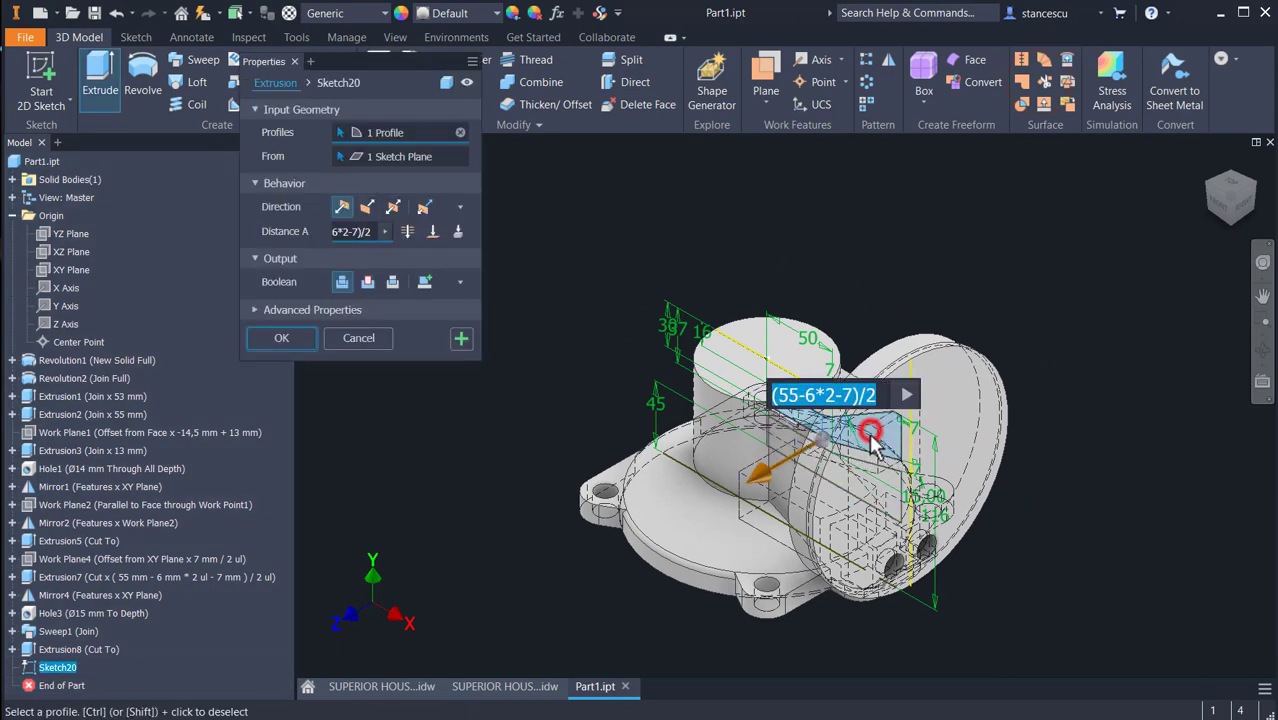
{"action": "left_click", "coordinate": [893, 484]}
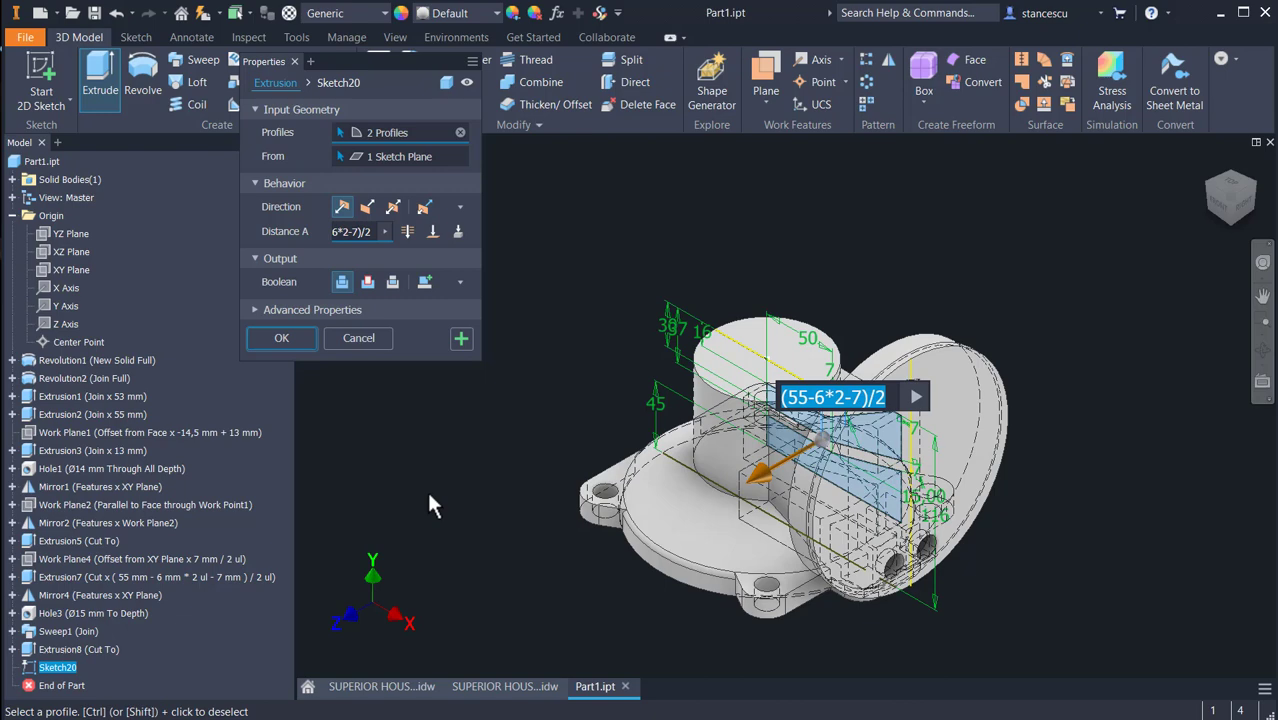
{"action": "scroll", "coordinate": [765, 527], "scroll_direction": "up", "scroll_amount": 3}
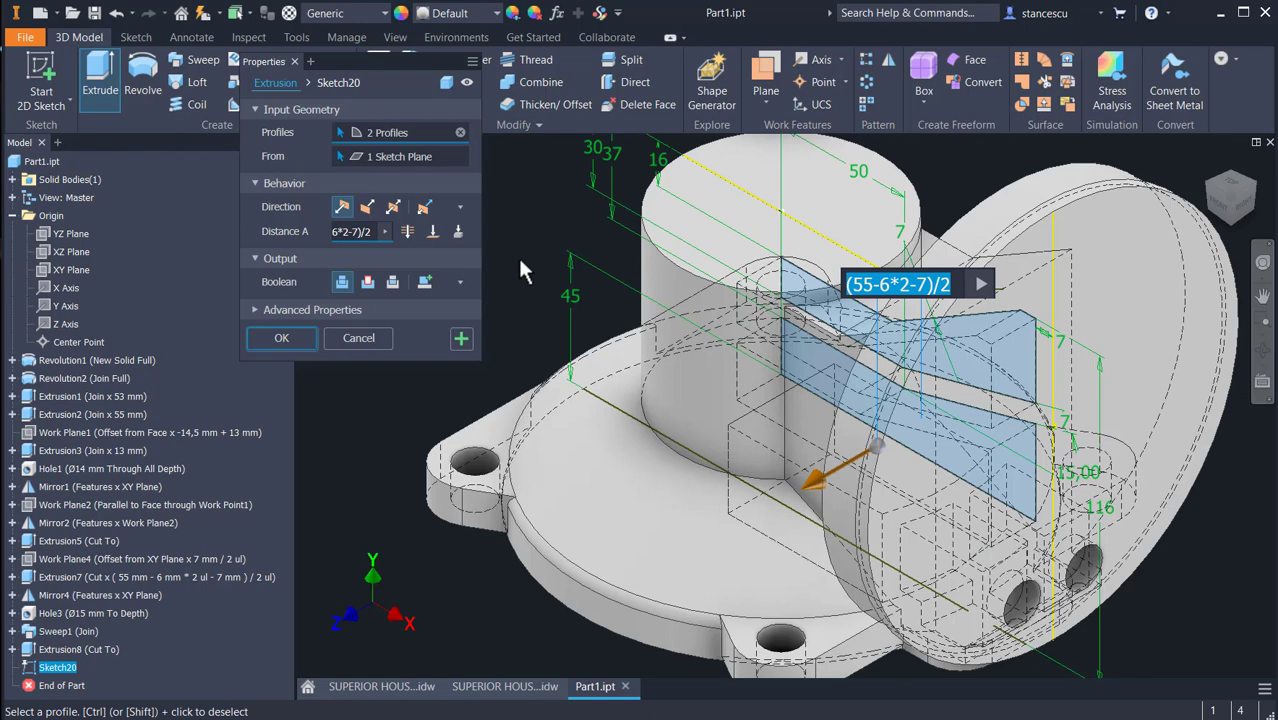
{"action": "type", "text": "55-"}
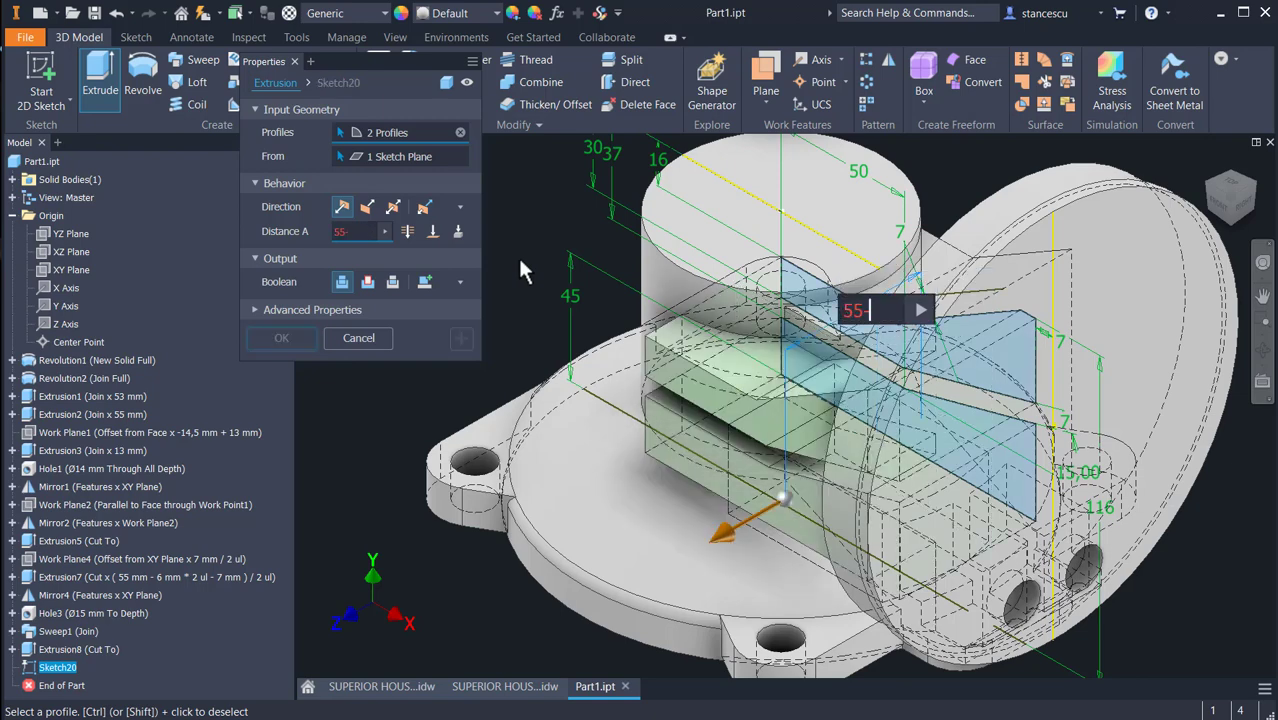
{"action": "type", "text": "6"}
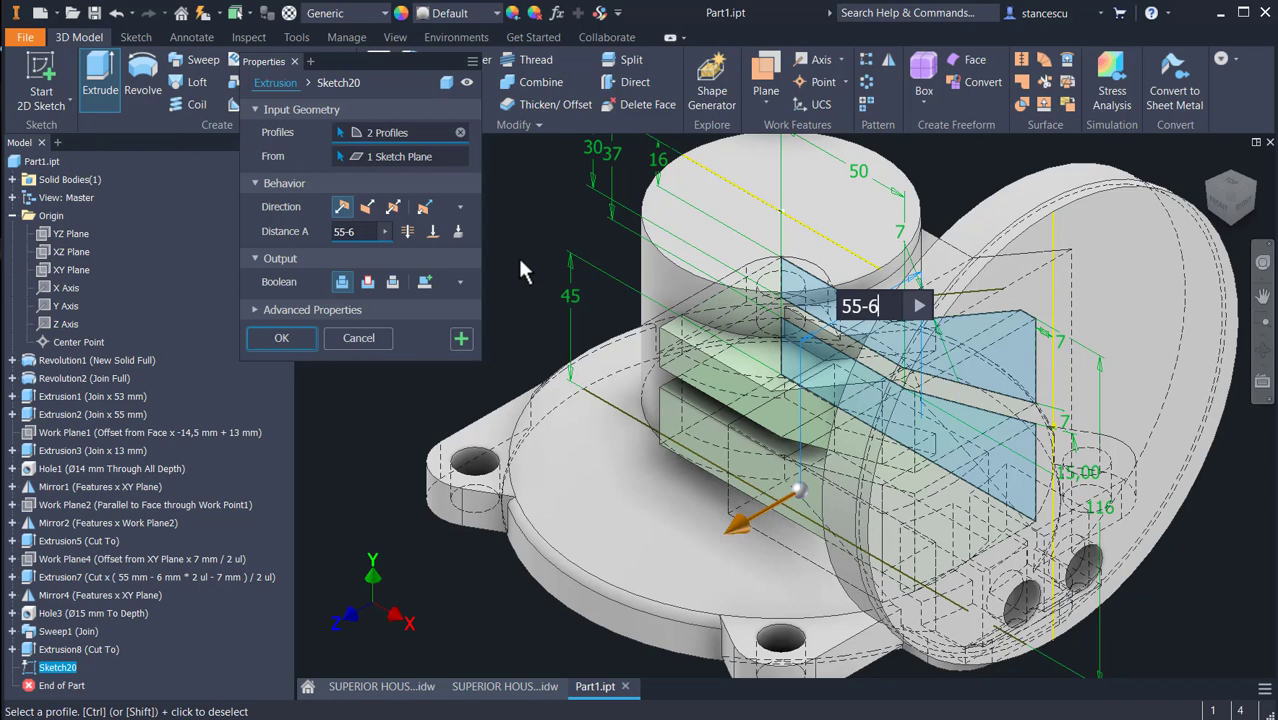
{"action": "type", "text": "*2"}
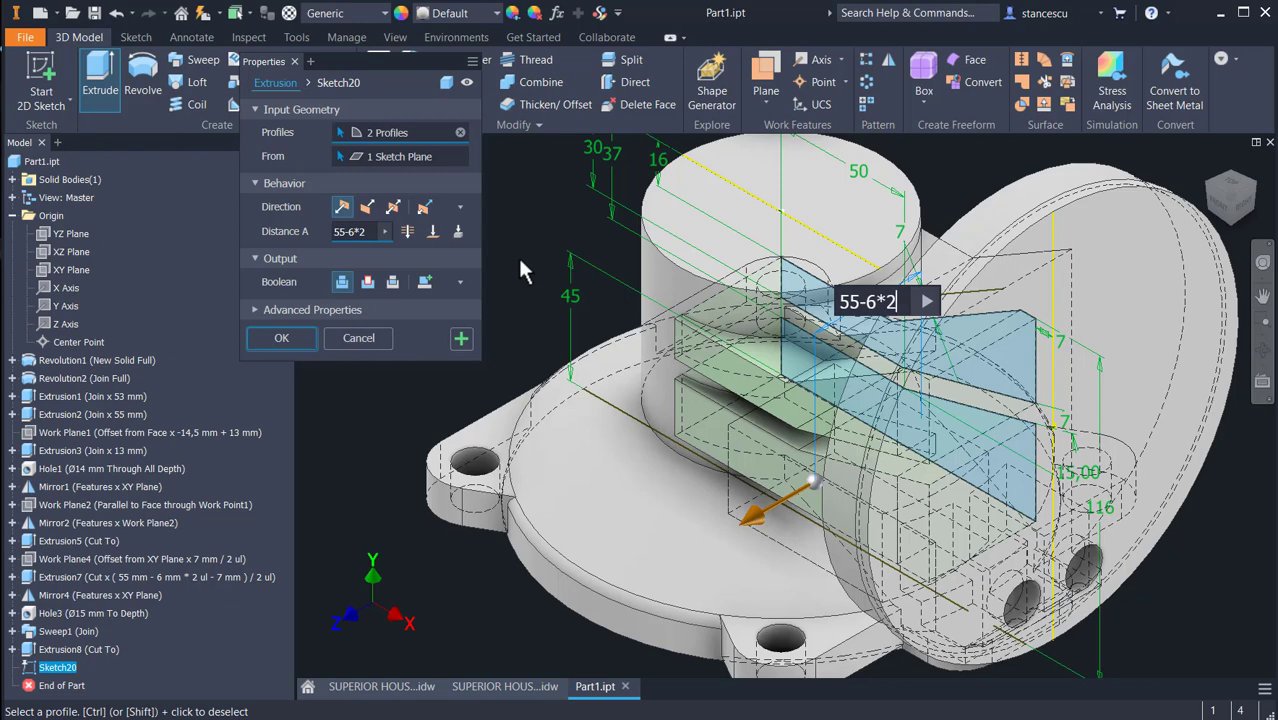
{"action": "left_click", "coordinate": [392, 206]}
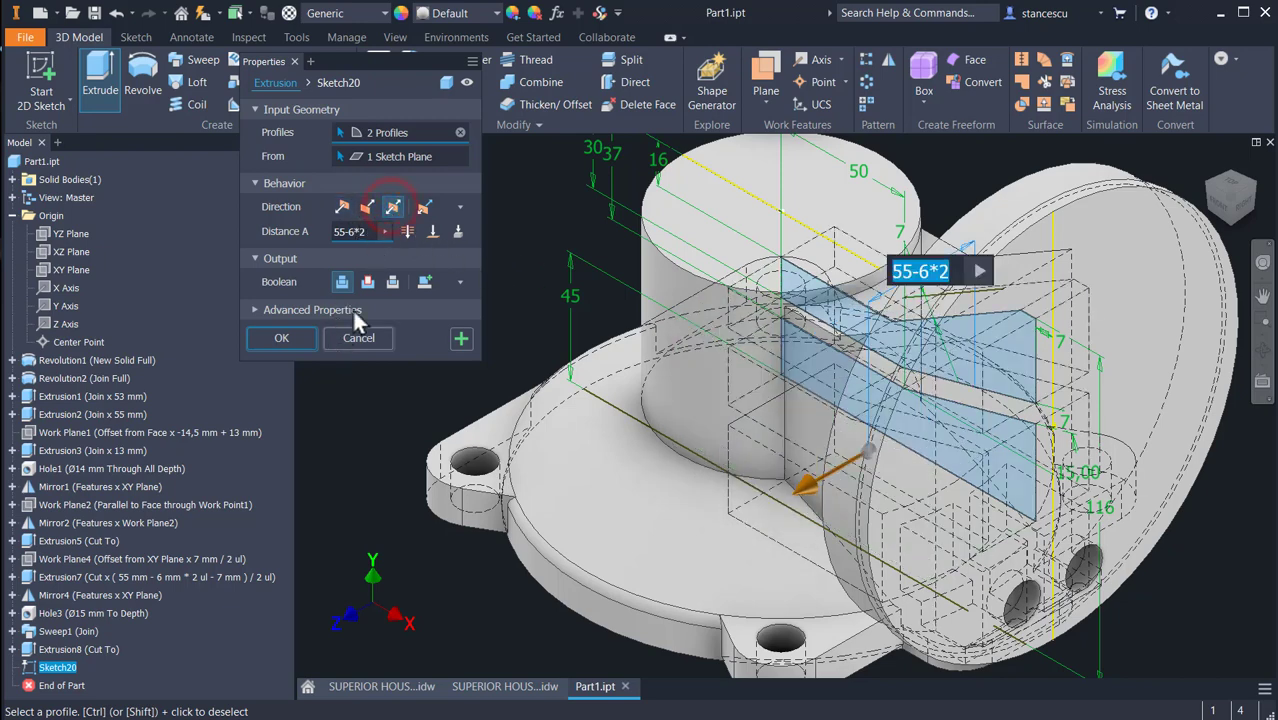
{"action": "left_click", "coordinate": [367, 282]}
{"action": "left_click", "coordinate": [294, 339]}
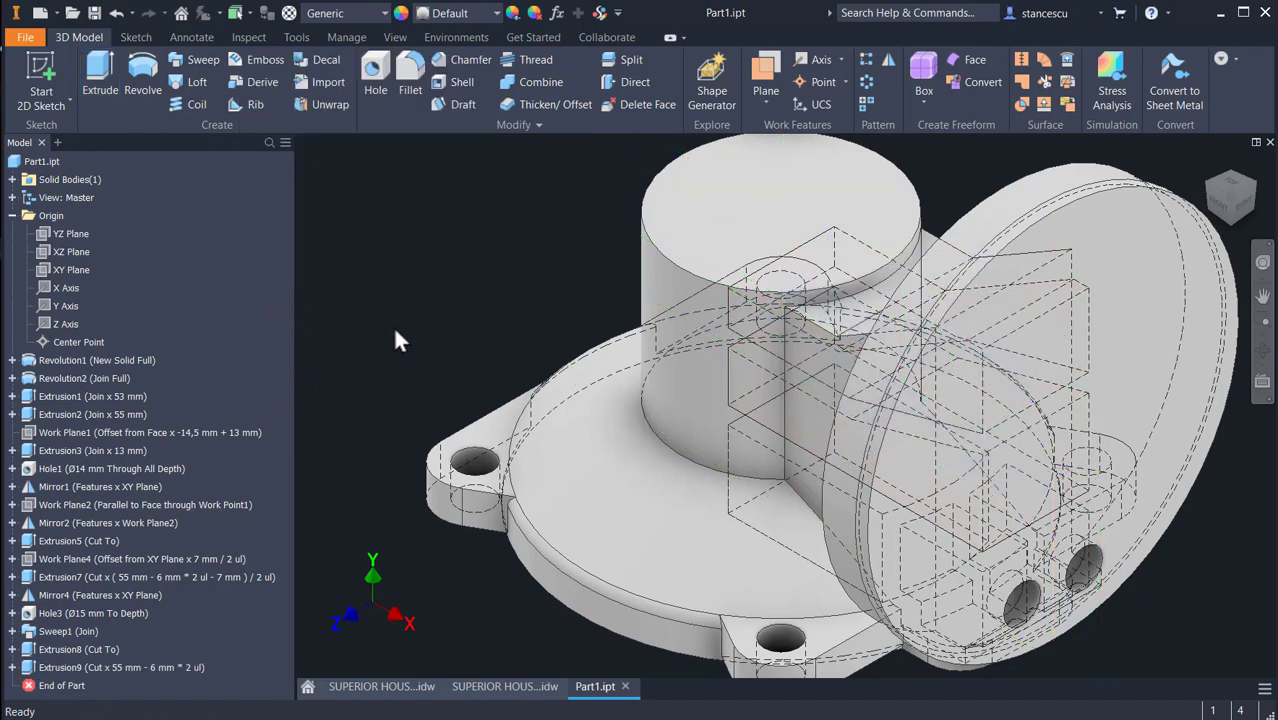
Examine the housing drawing's view C, section A-A and section B-B for the flange opening's shape and dimensions
{"action": "mouse_move", "coordinate": [457, 323]}
{"action": "middle_mouse_down", "text": "shift"}
{"action": "mouse_move", "coordinate": [543, 293]}
{"action": "mouse_move", "coordinate": [448, 288]}
{"action": "mouse_move", "coordinate": [462, 291]}
{"action": "mouse_move", "coordinate": [453, 300]}
{"action": "middle_mouse_up", "text": "shift"}
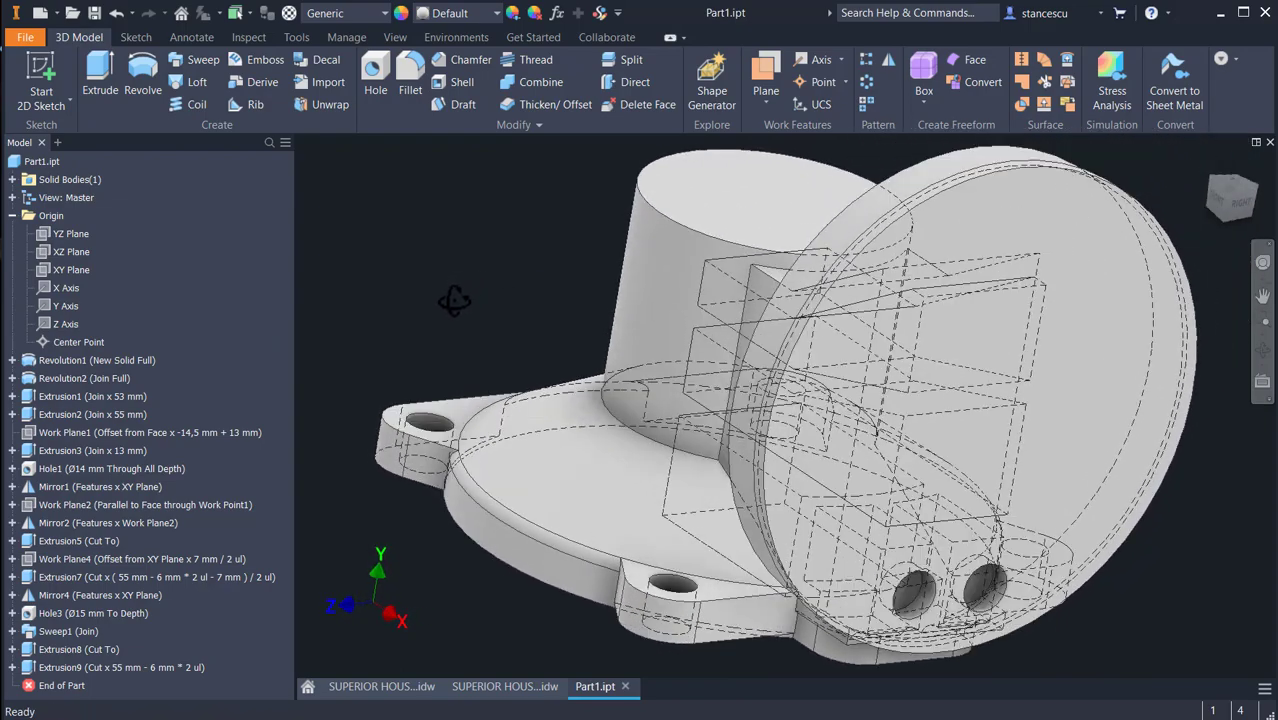
{"action": "key", "text": "F6"}
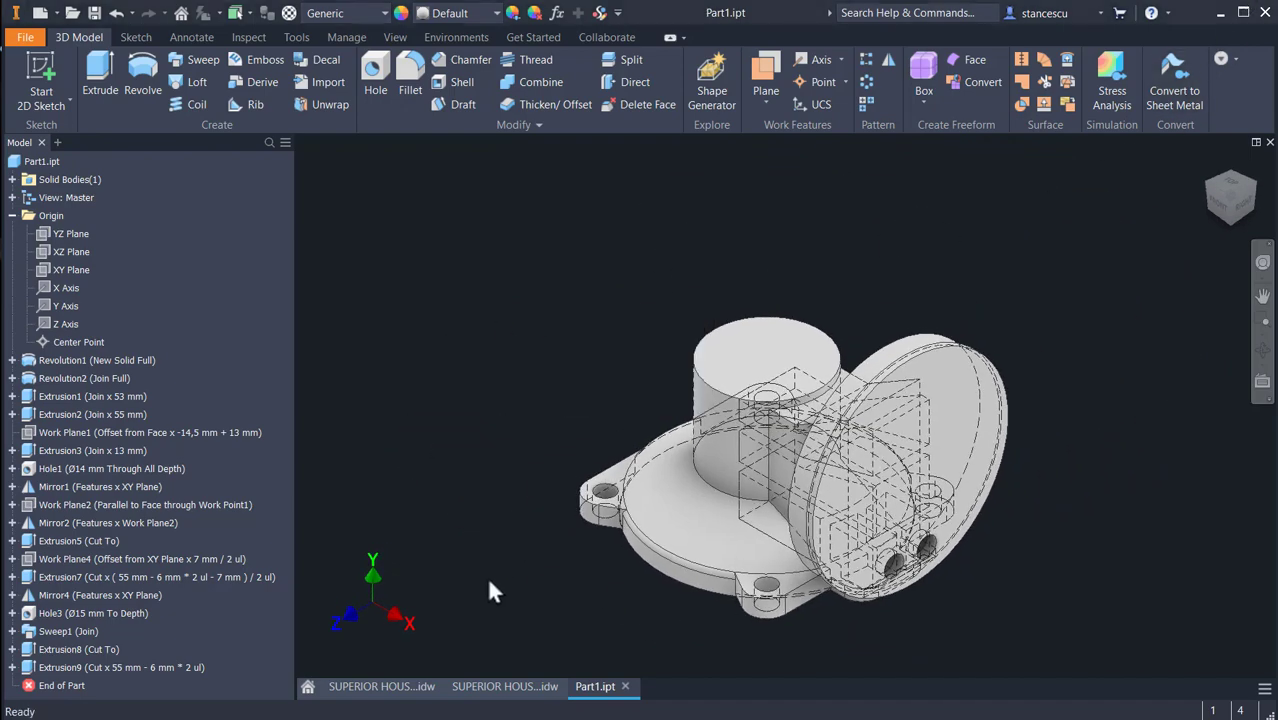
{"action": "left_click", "coordinate": [505, 687]}
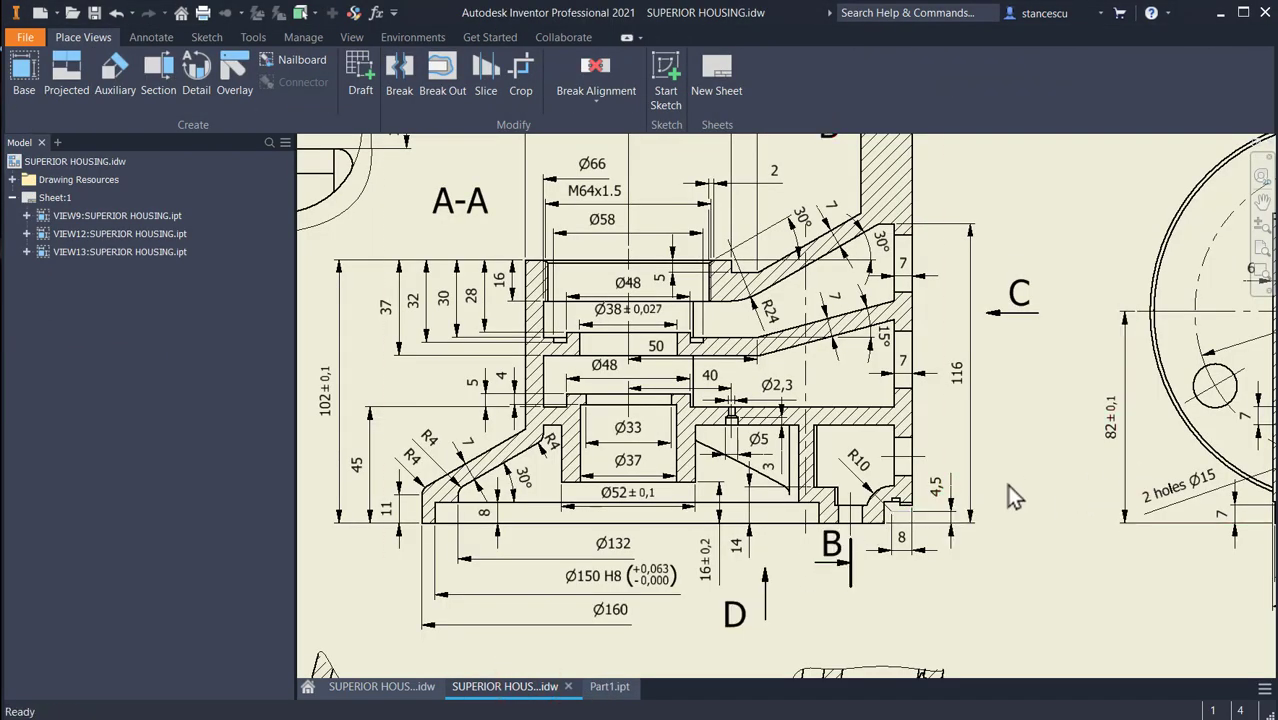
{"action": "mouse_move", "coordinate": [998, 502]}
{"action": "middle_mouse_down"}
{"action": "mouse_move", "coordinate": [803, 502]}
{"action": "mouse_move", "coordinate": [796, 490]}
{"action": "mouse_move", "coordinate": [986, 299]}
{"action": "mouse_move", "coordinate": [1003, 236]}
{"action": "middle_mouse_up"}
{"action": "mouse_move", "coordinate": [944, 428]}
{"action": "middle_mouse_down"}
{"action": "mouse_move", "coordinate": [960, 253]}
{"action": "mouse_move", "coordinate": [1182, 560]}
{"action": "middle_mouse_up"}
{"action": "middle_click_drag", "start_coordinate": [970, 465], "coordinate": [1121, 643]}
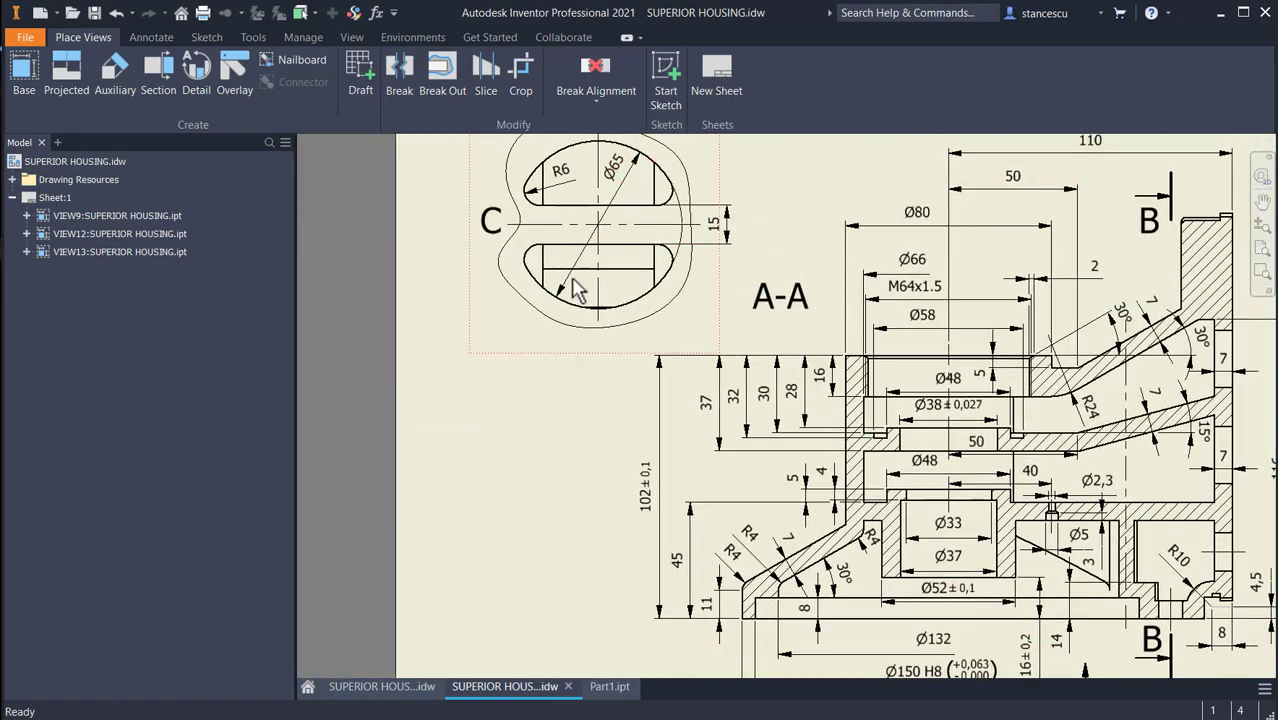
{"action": "middle_click_drag", "start_coordinate": [620, 207], "coordinate": [596, 280]}
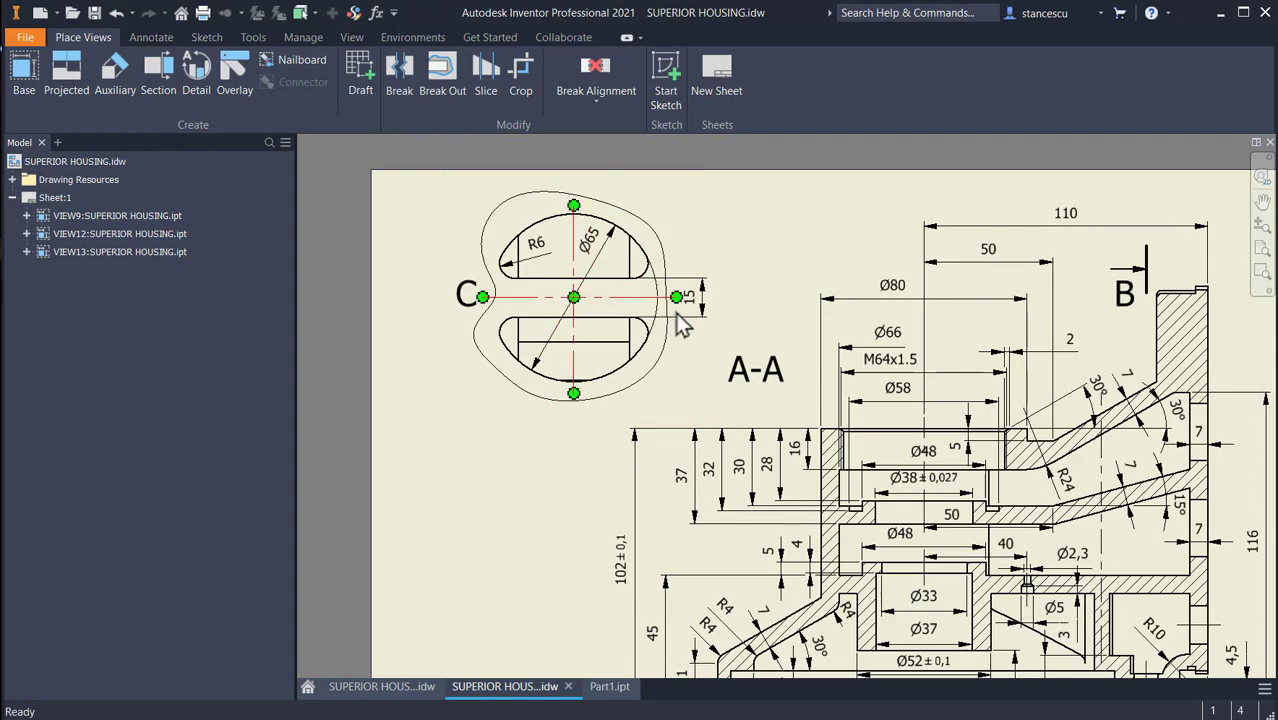
{"action": "middle_click_drag", "start_coordinate": [572, 508], "coordinate": [435, 363]}
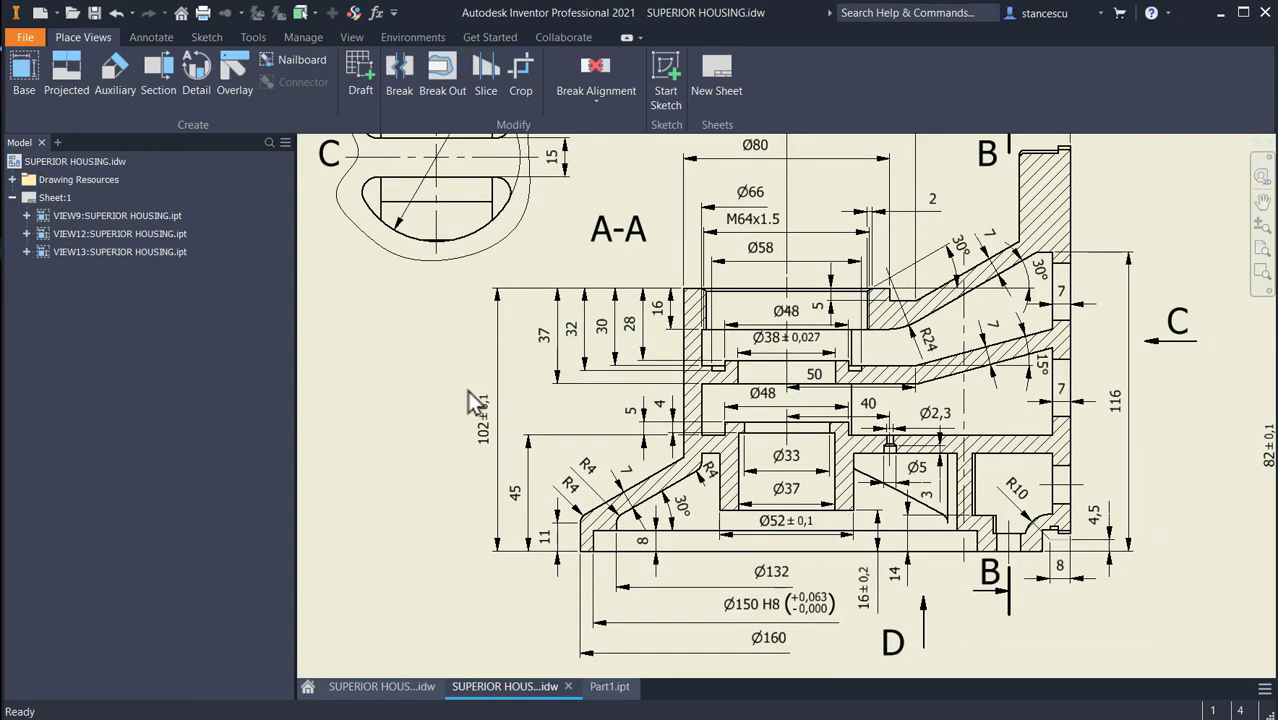
{"action": "middle_click_drag", "start_coordinate": [808, 560], "coordinate": [673, 487]}
{"action": "mouse_move", "coordinate": [915, 512]}
{"action": "middle_mouse_down"}
{"action": "mouse_move", "coordinate": [845, 418]}
{"action": "mouse_move", "coordinate": [706, 278]}
{"action": "middle_mouse_up"}
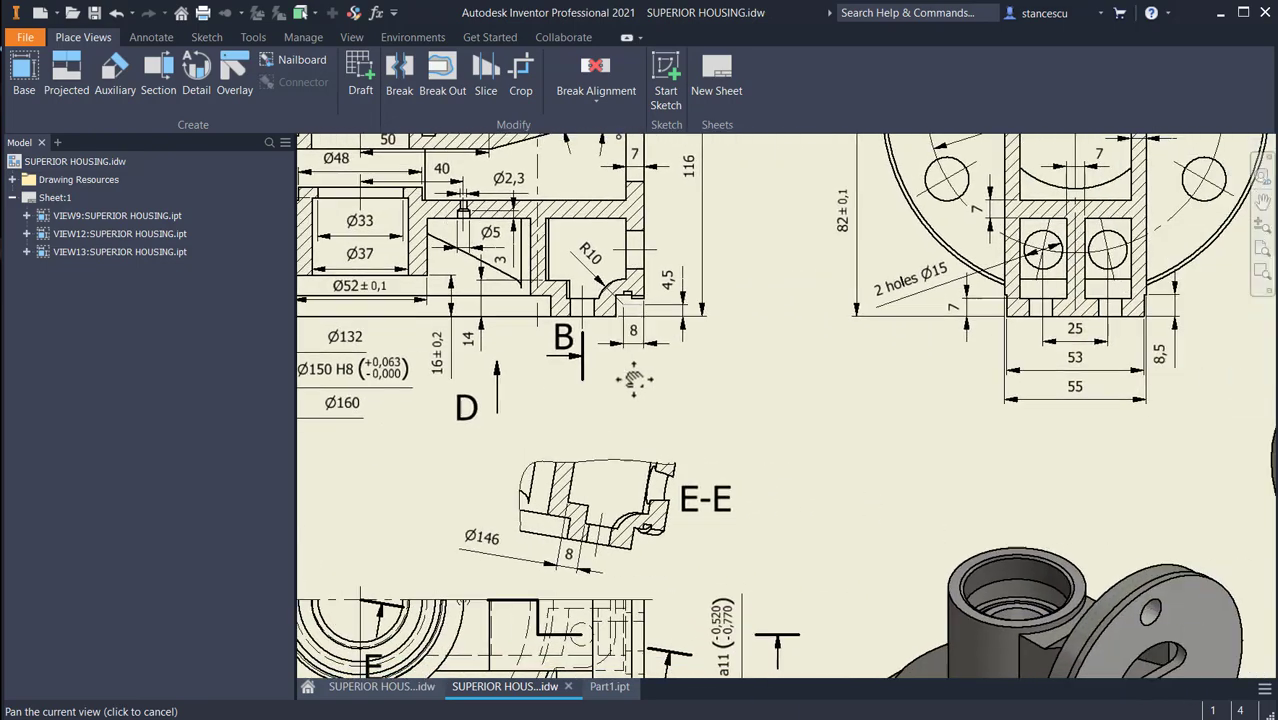
{"action": "mouse_move", "coordinate": [873, 353]}
{"action": "middle_mouse_down"}
{"action": "mouse_move", "coordinate": [722, 422]}
{"action": "mouse_move", "coordinate": [415, 420]}
{"action": "mouse_move", "coordinate": [372, 571]}
{"action": "middle_mouse_up"}
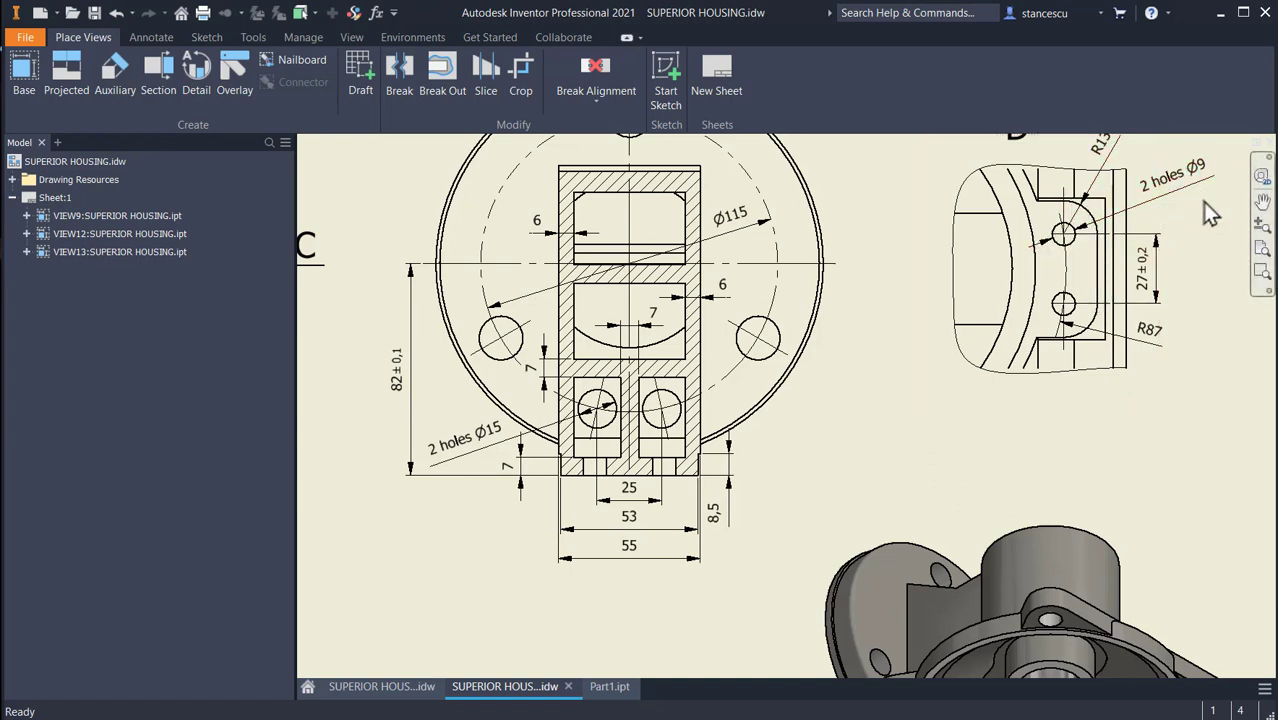
In the part model, start a sketch on the round flange's outer face and draw a 65 mm diameter circle at its centre
{"action": "left_click", "coordinate": [607, 688]}
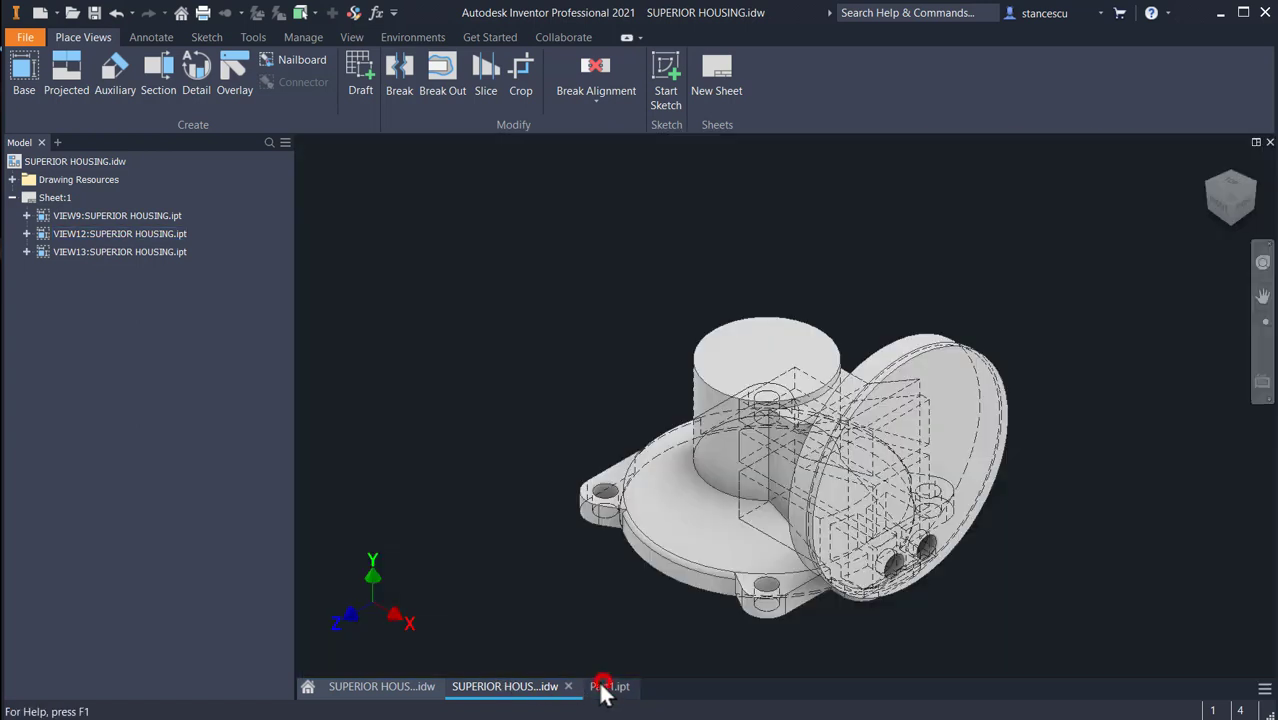
{"action": "left_click", "coordinate": [941, 433]}
{"action": "left_click", "coordinate": [1053, 425]}
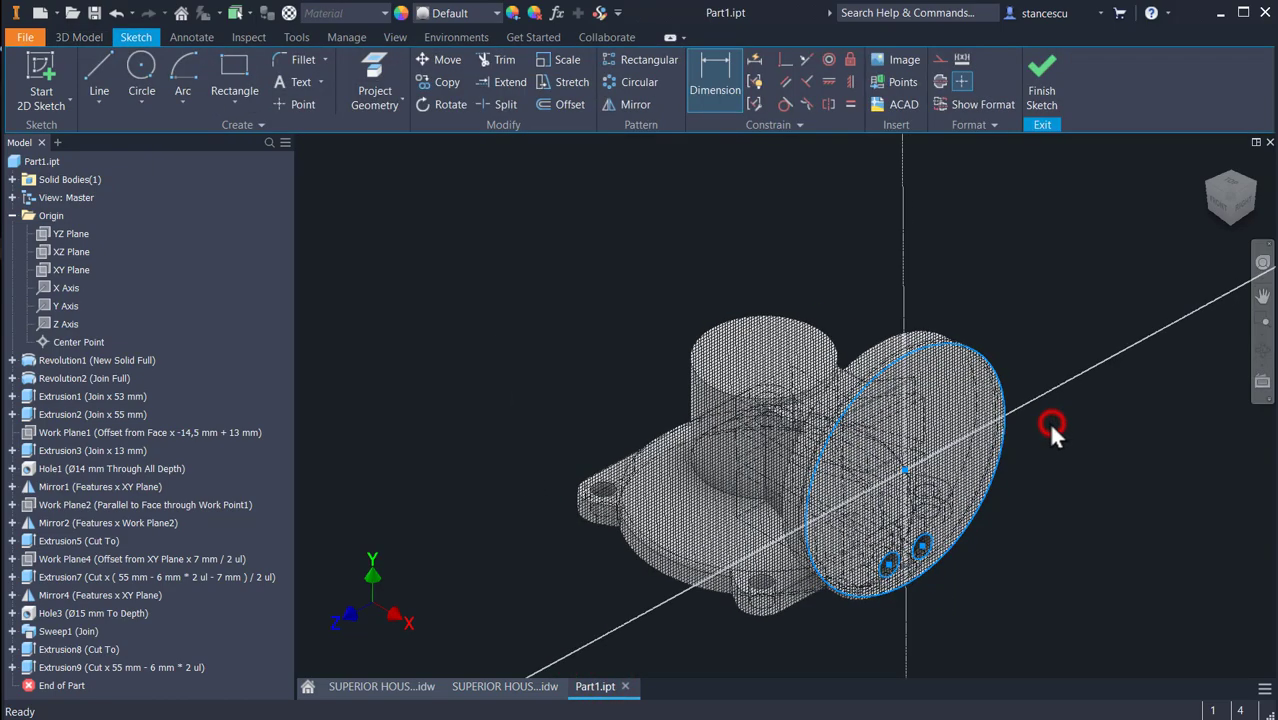
{"action": "left_click", "coordinate": [141, 68]}
{"action": "left_click", "coordinate": [786, 406]}
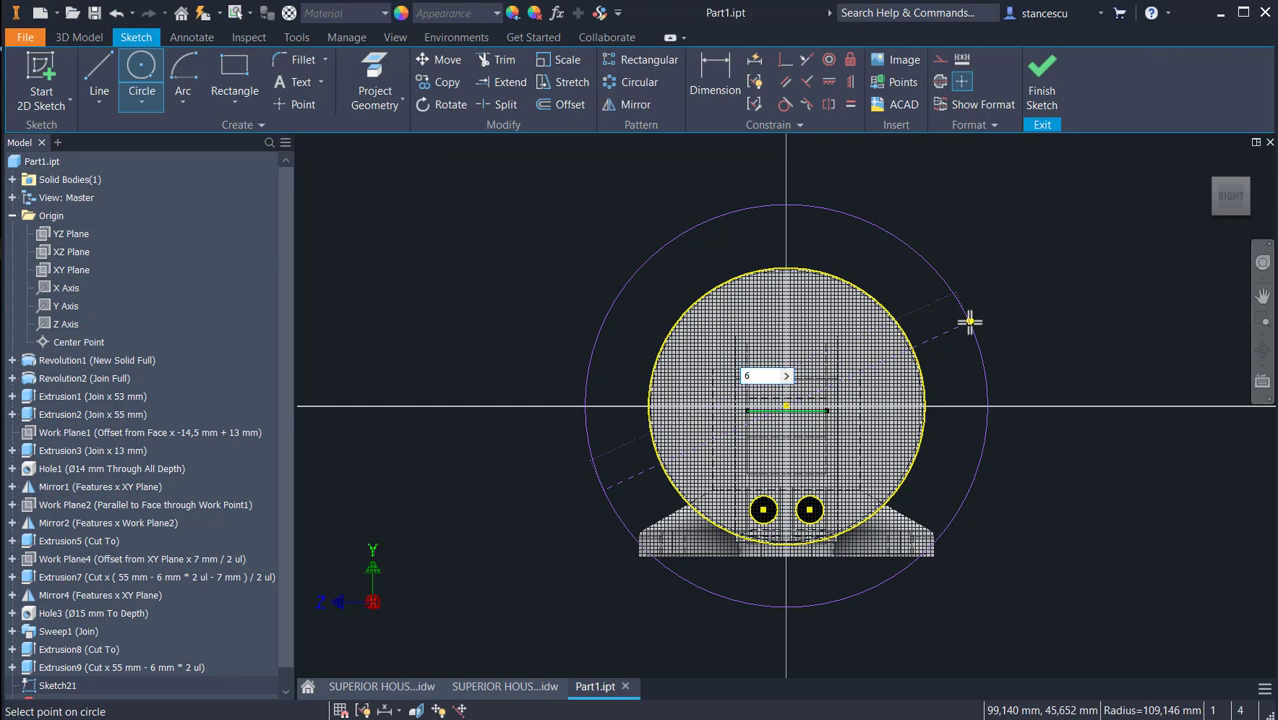
{"action": "key", "text": "Return"}
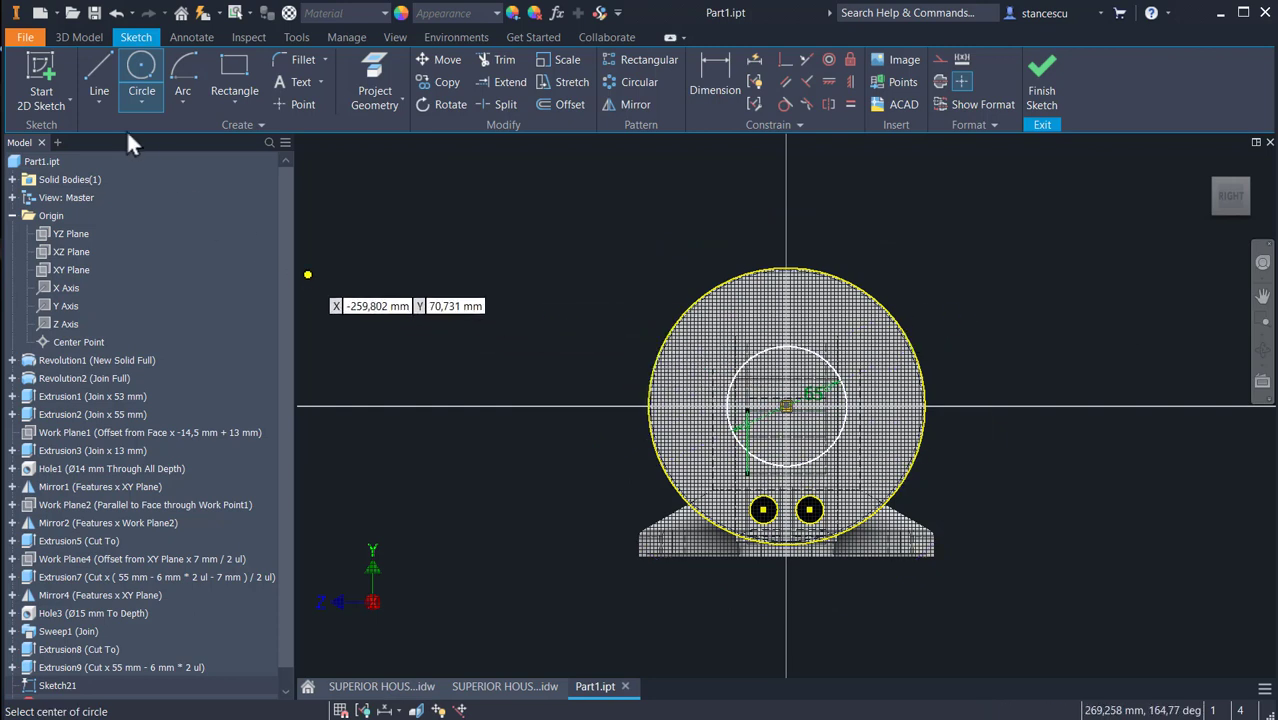
Draw two horizontal chords across the 65 mm circle, one above and one below its centre, about 24 mm apart
{"action": "left_click", "coordinate": [97, 76]}
{"action": "scroll", "coordinate": [700, 399], "scroll_direction": "up", "scroll_amount": 3}
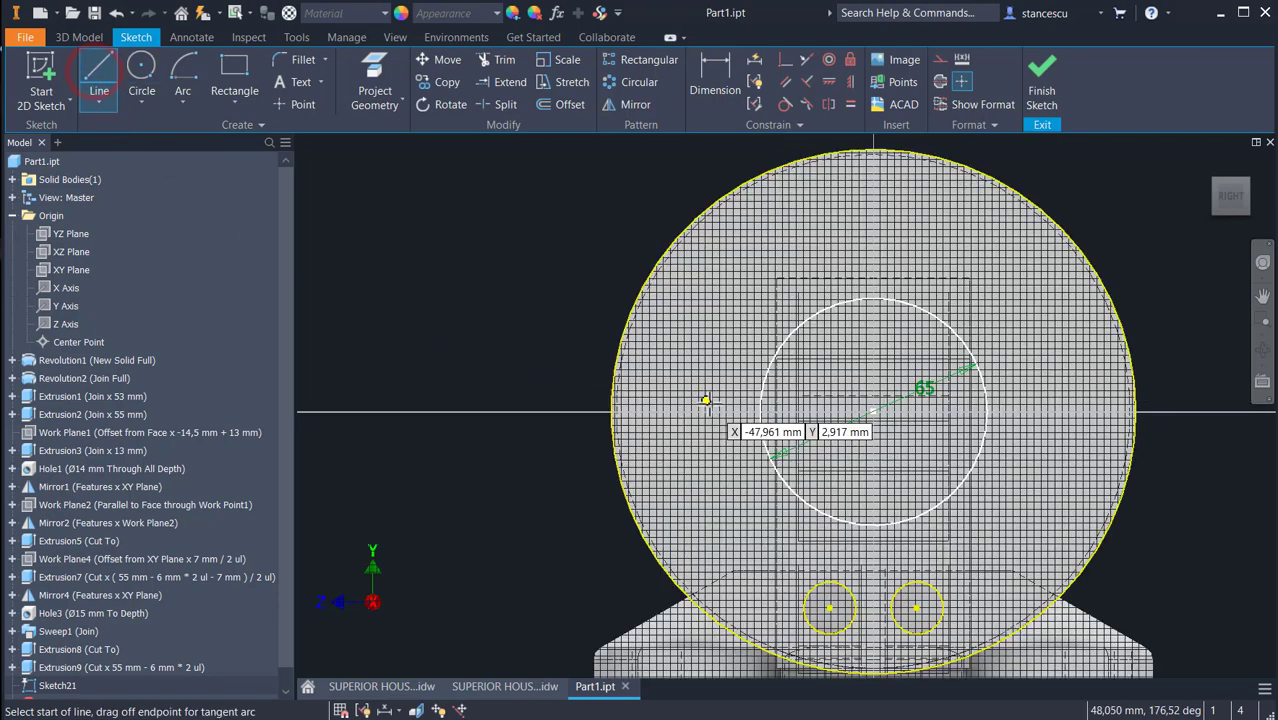
{"action": "left_click", "coordinate": [766, 368]}
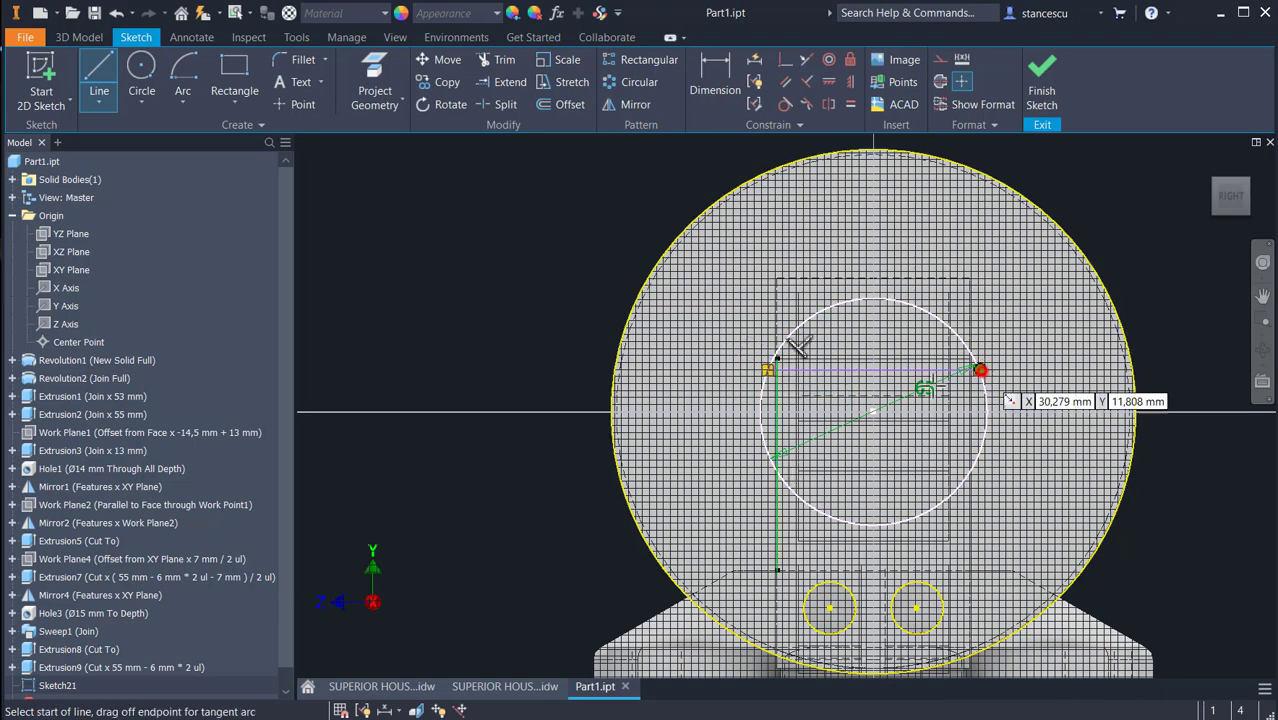
{"action": "double_click", "coordinate": [979, 370]}
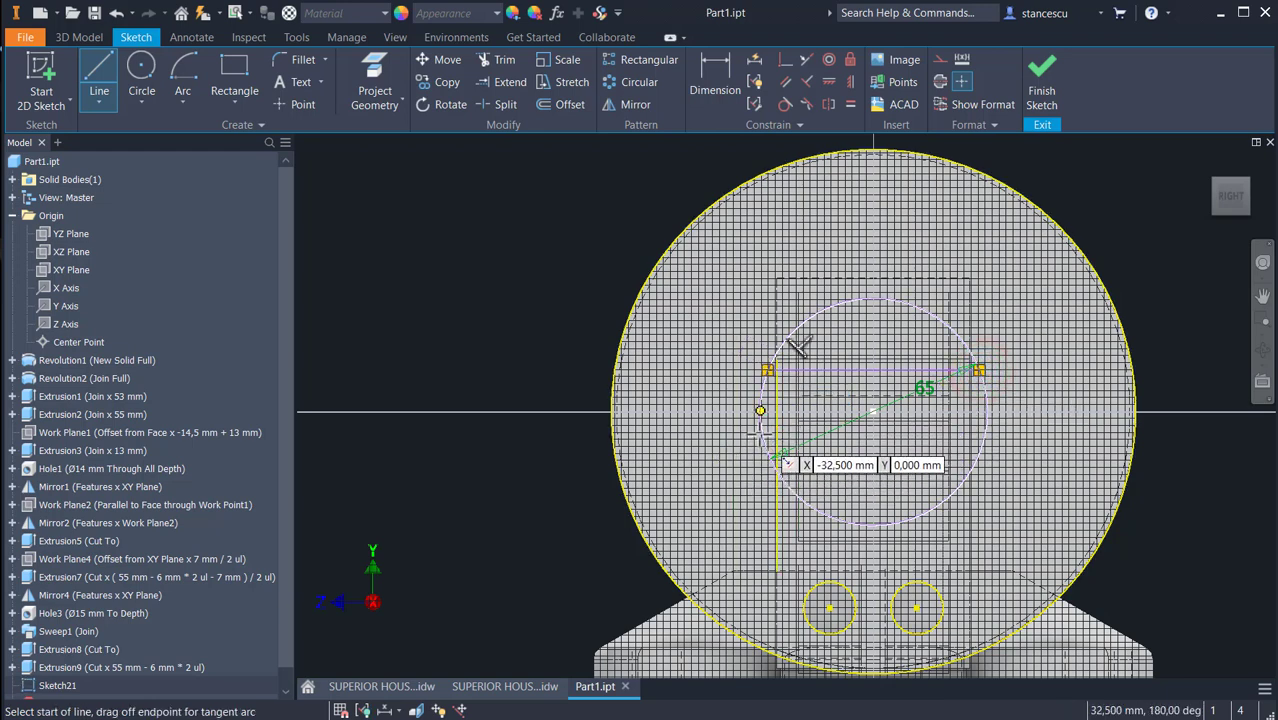
{"action": "scroll", "coordinate": [768, 452], "scroll_direction": "up", "scroll_amount": 3}
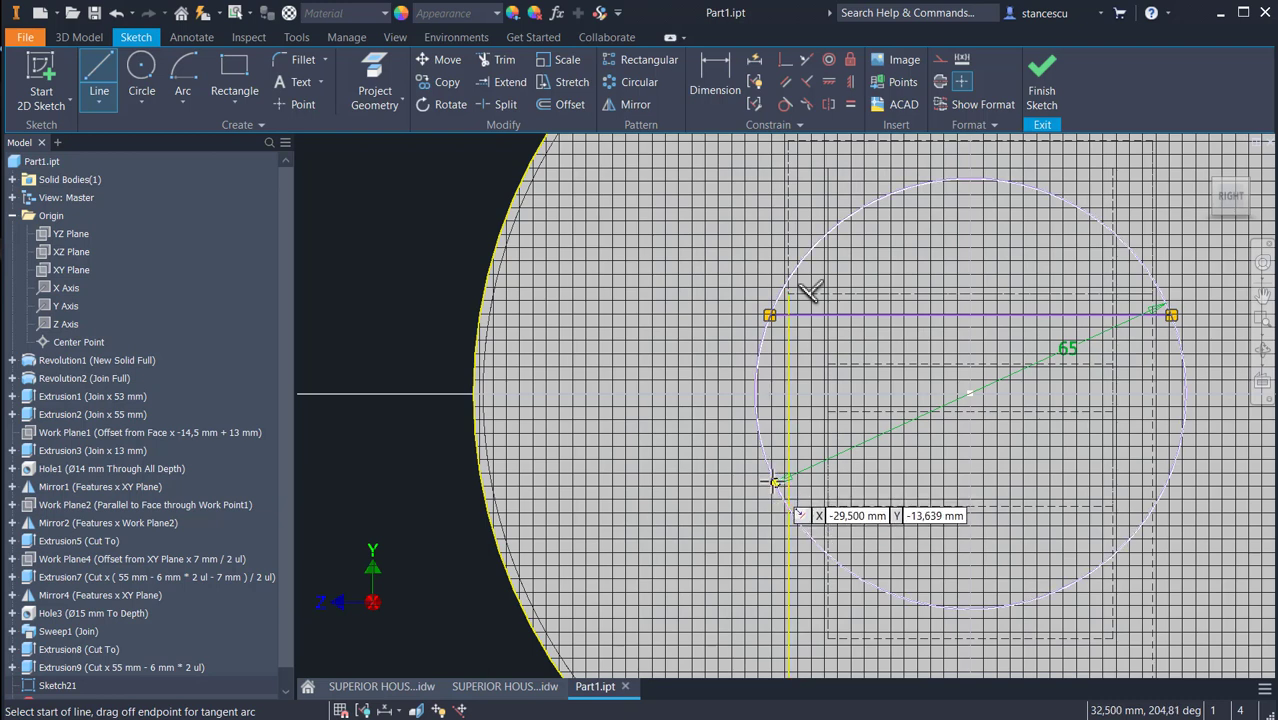
{"action": "left_click", "coordinate": [770, 471]}
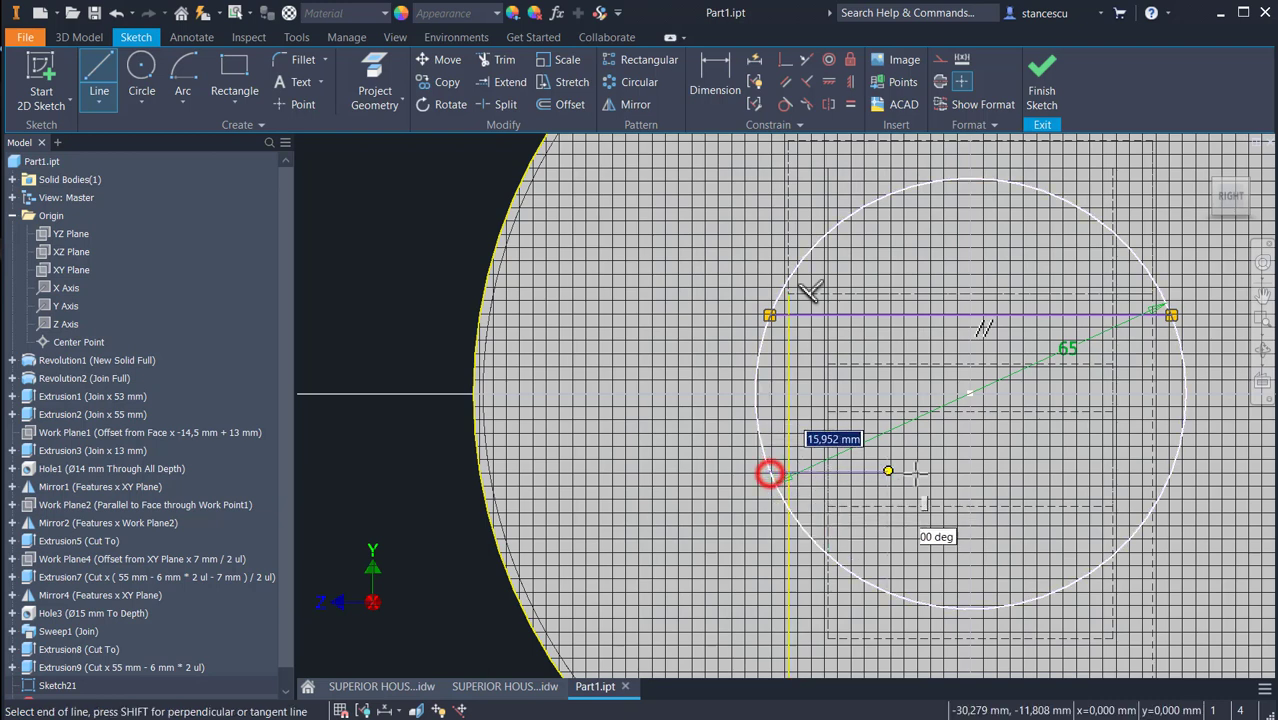
{"action": "left_click", "coordinate": [1172, 469]}
{"action": "left_click", "coordinate": [1172, 469]}
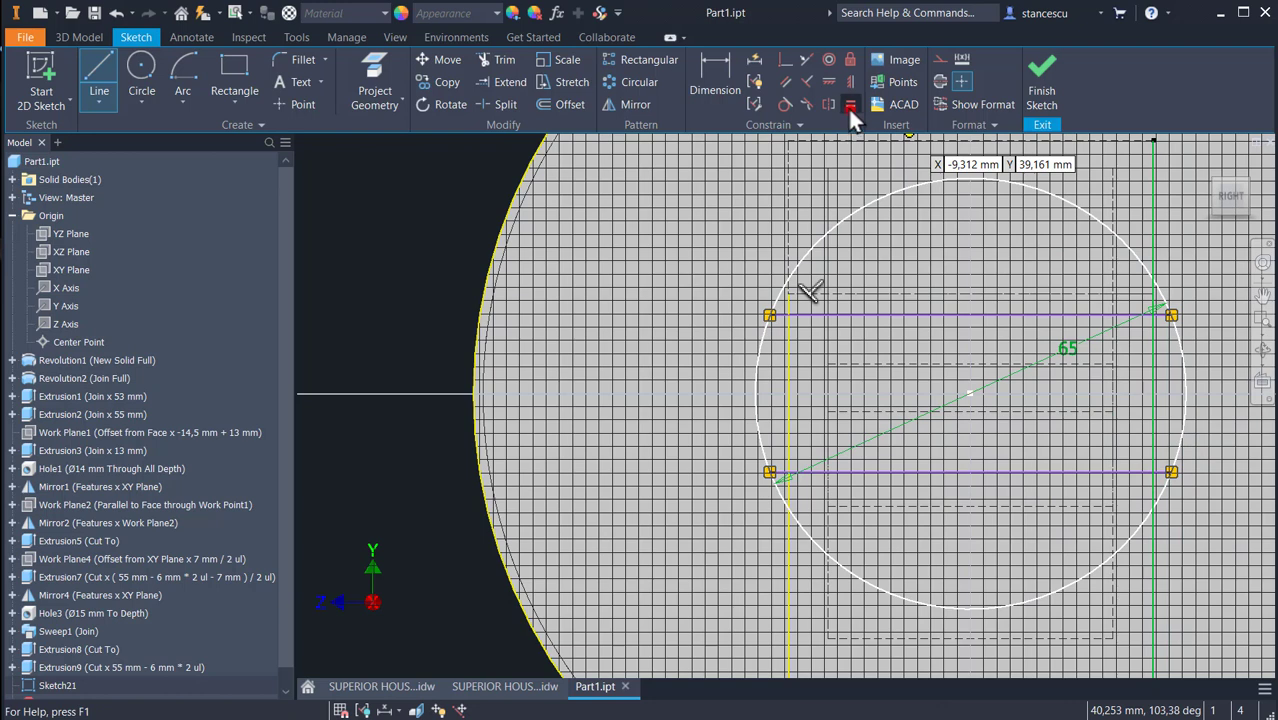
Constrain the two horizontal chords to equal length and dimension the distance between them as 15 mm
{"action": "left_click", "coordinate": [850, 106]}
{"action": "left_click", "coordinate": [882, 316]}
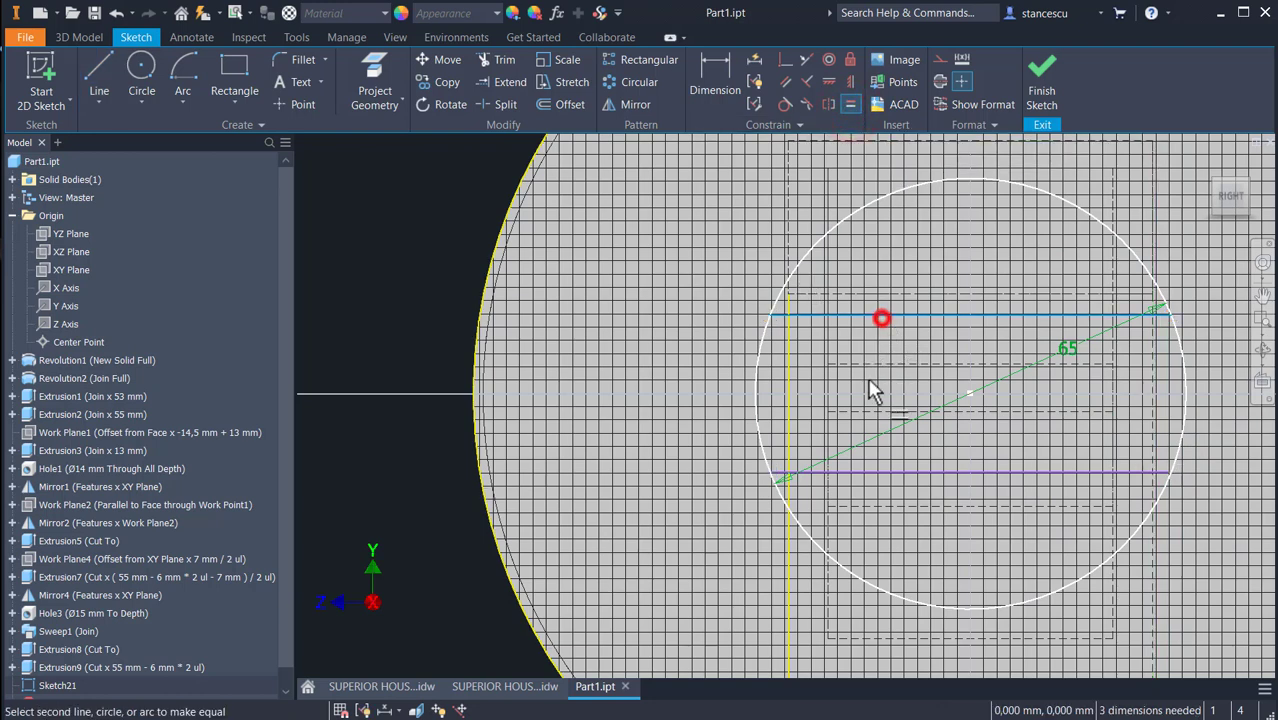
{"action": "left_click", "coordinate": [876, 472]}
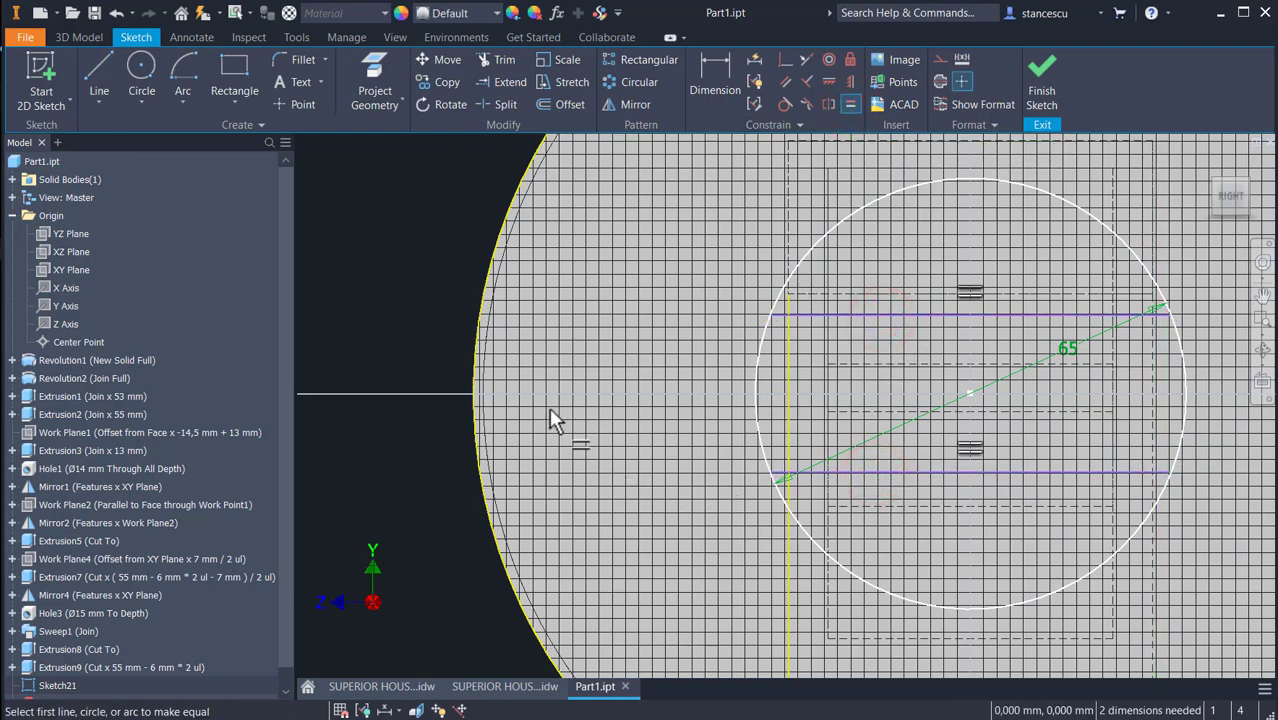
{"action": "left_click", "coordinate": [722, 78]}
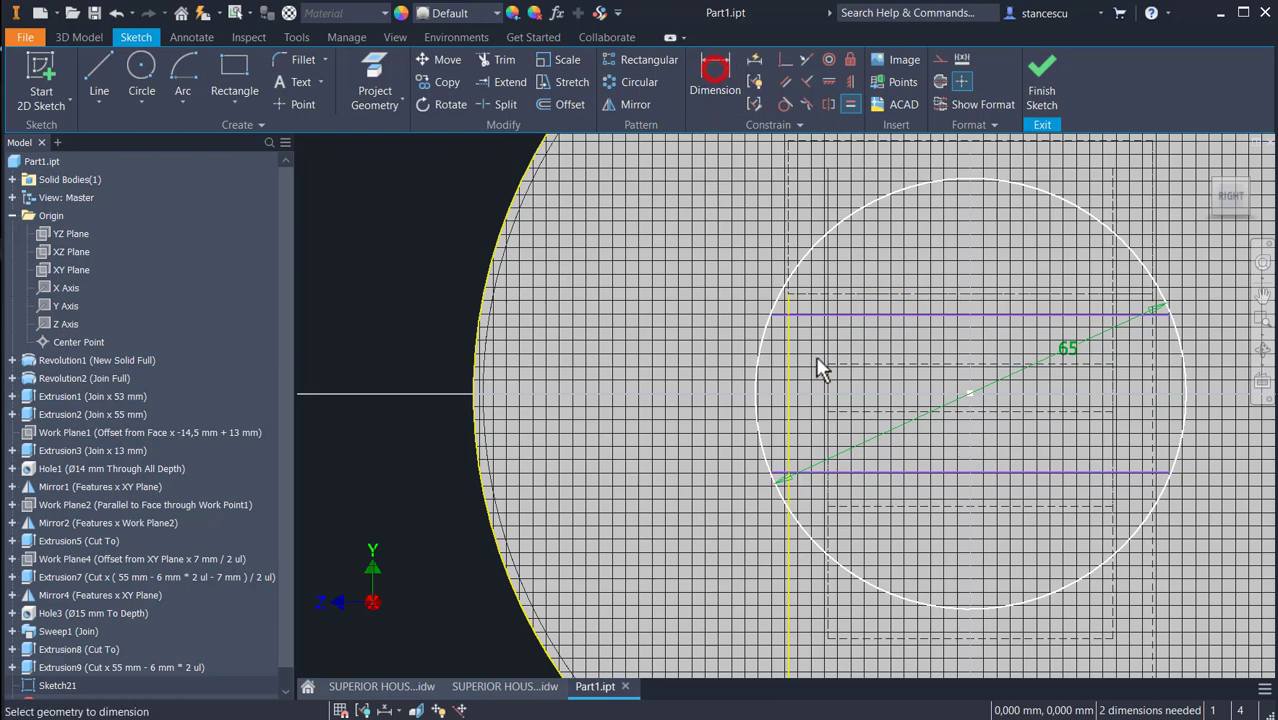
{"action": "left_click", "coordinate": [906, 314]}
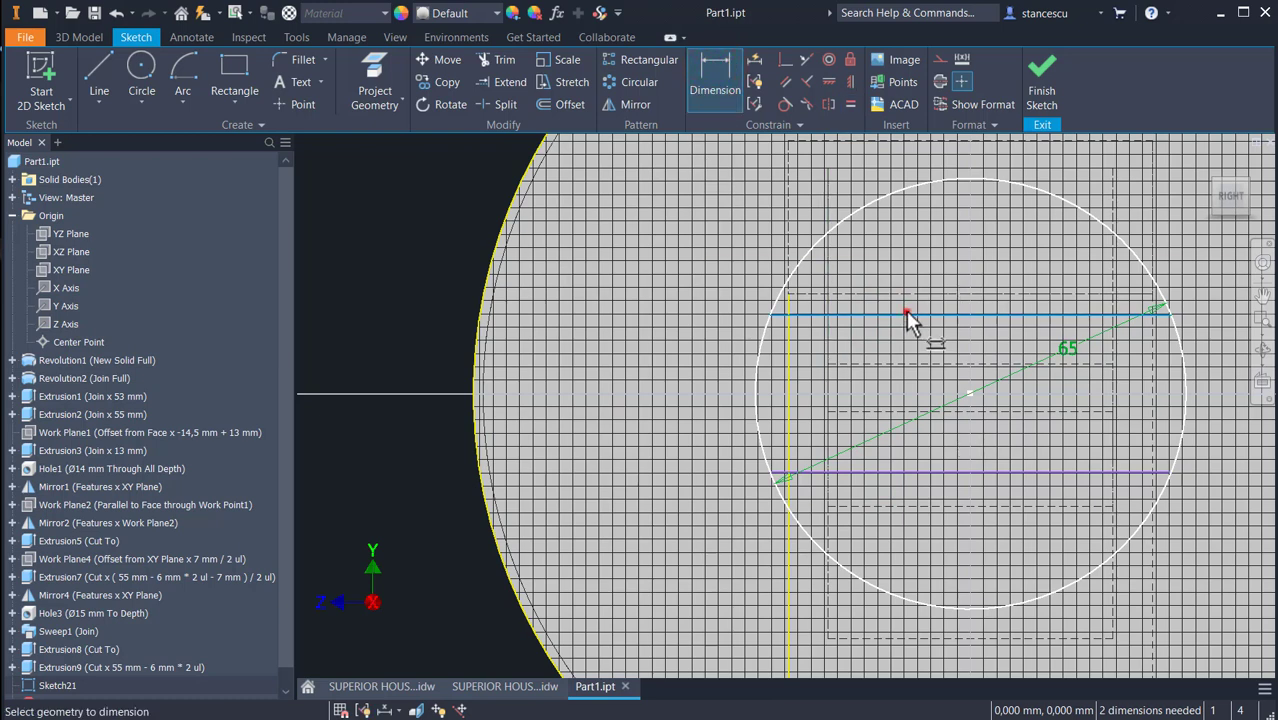
{"action": "left_click", "coordinate": [908, 471]}
{"action": "left_click", "coordinate": [870, 387]}
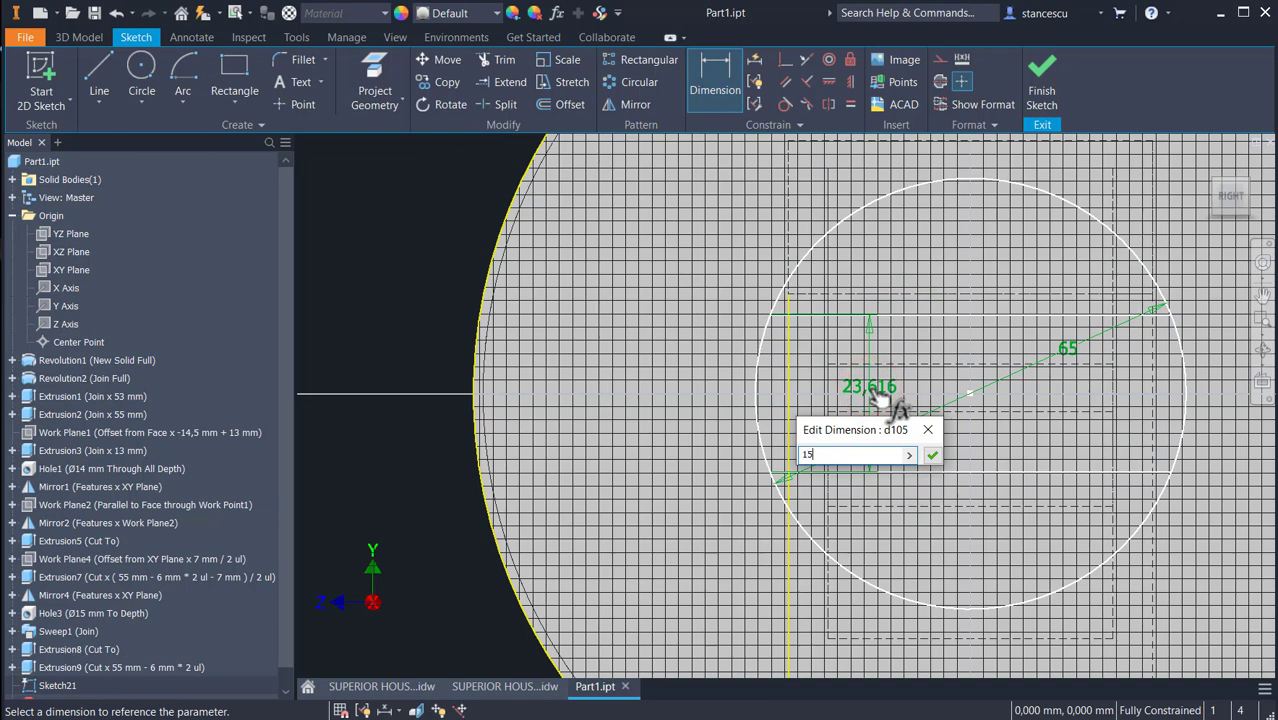
{"action": "key", "text": "Return"}
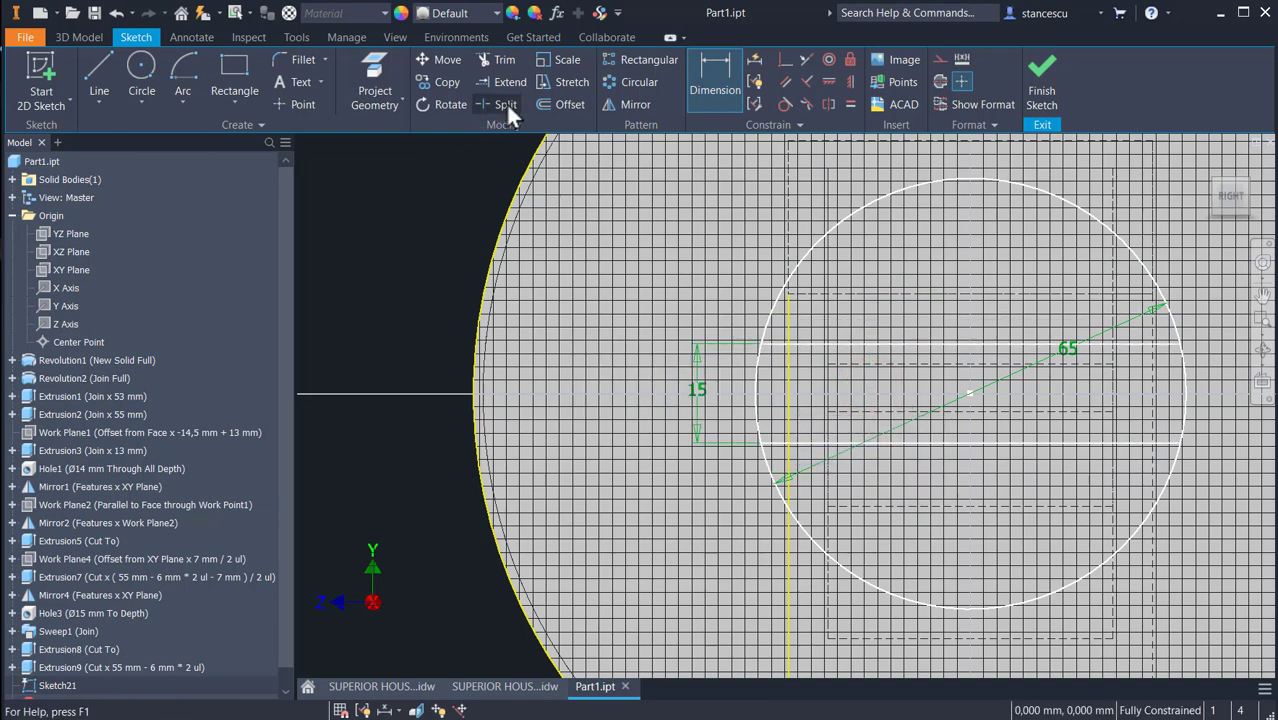
Split the 65 mm circle at the endpoints of both horizontal chords
{"action": "left_click", "coordinate": [505, 106]}
{"action": "left_click", "coordinate": [758, 356]}
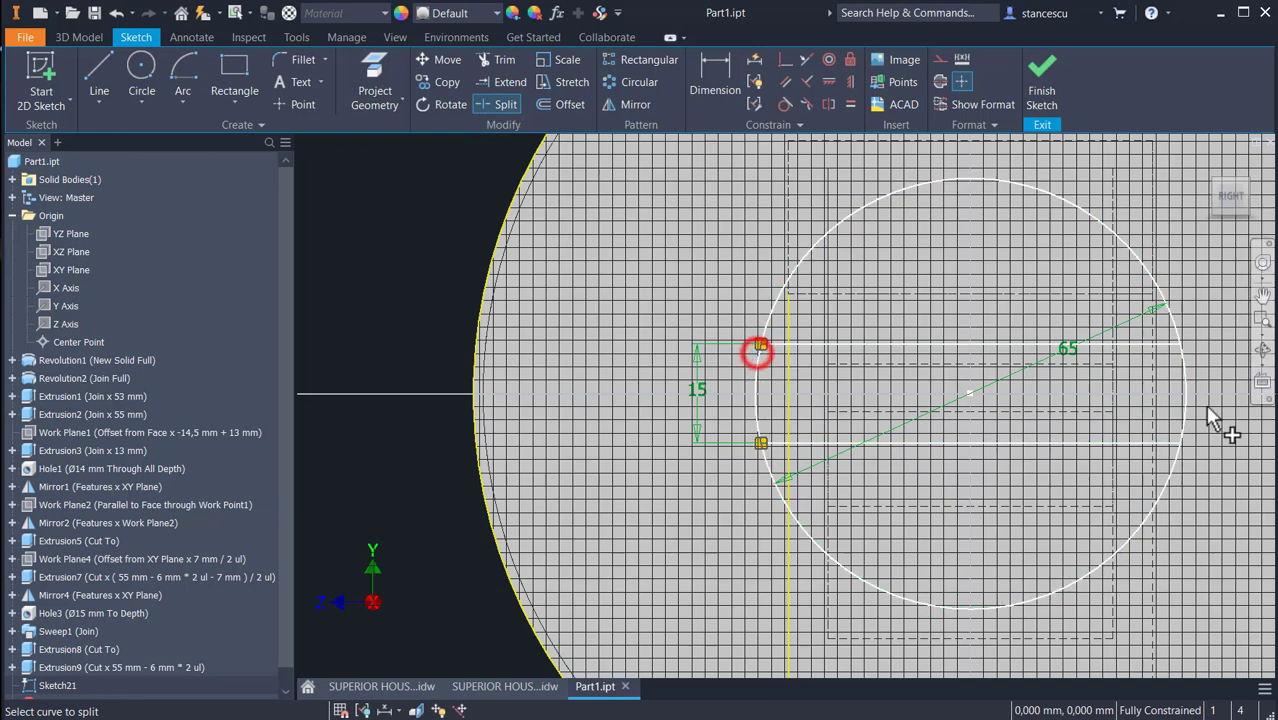
{"action": "left_click", "coordinate": [1183, 351]}
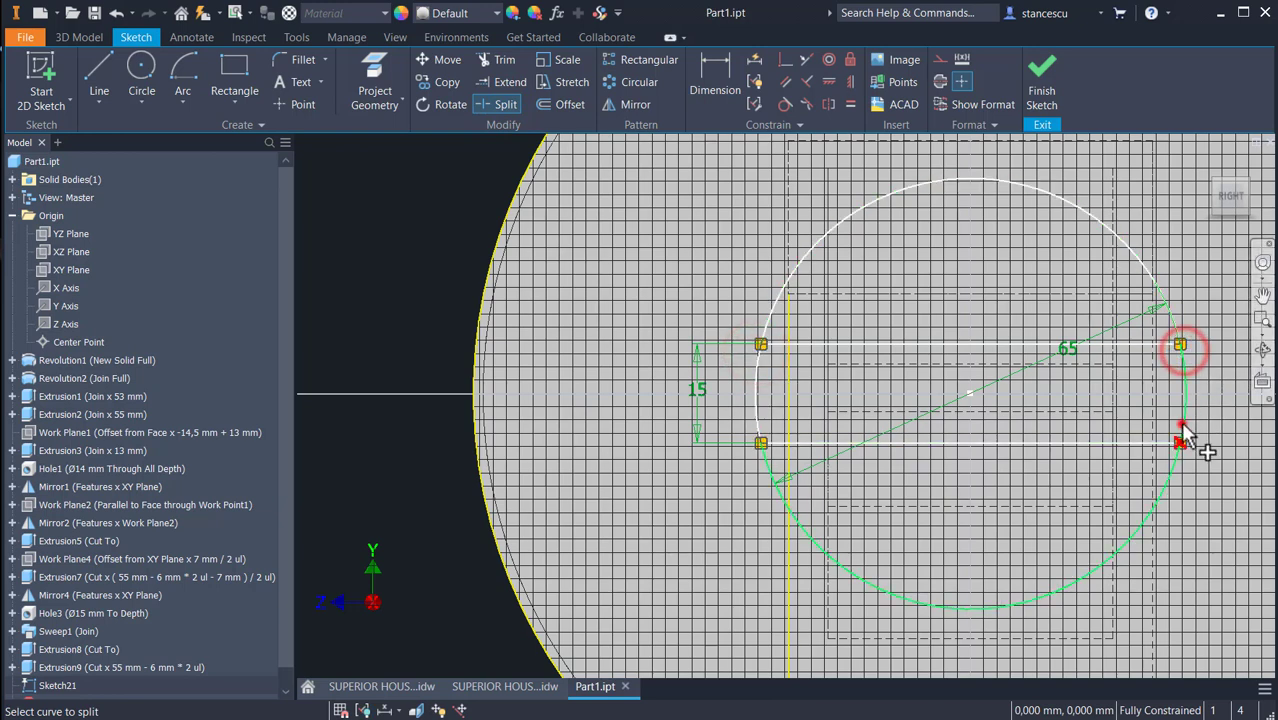
{"action": "left_click", "coordinate": [1185, 427]}
{"action": "key", "text": "Escape"}
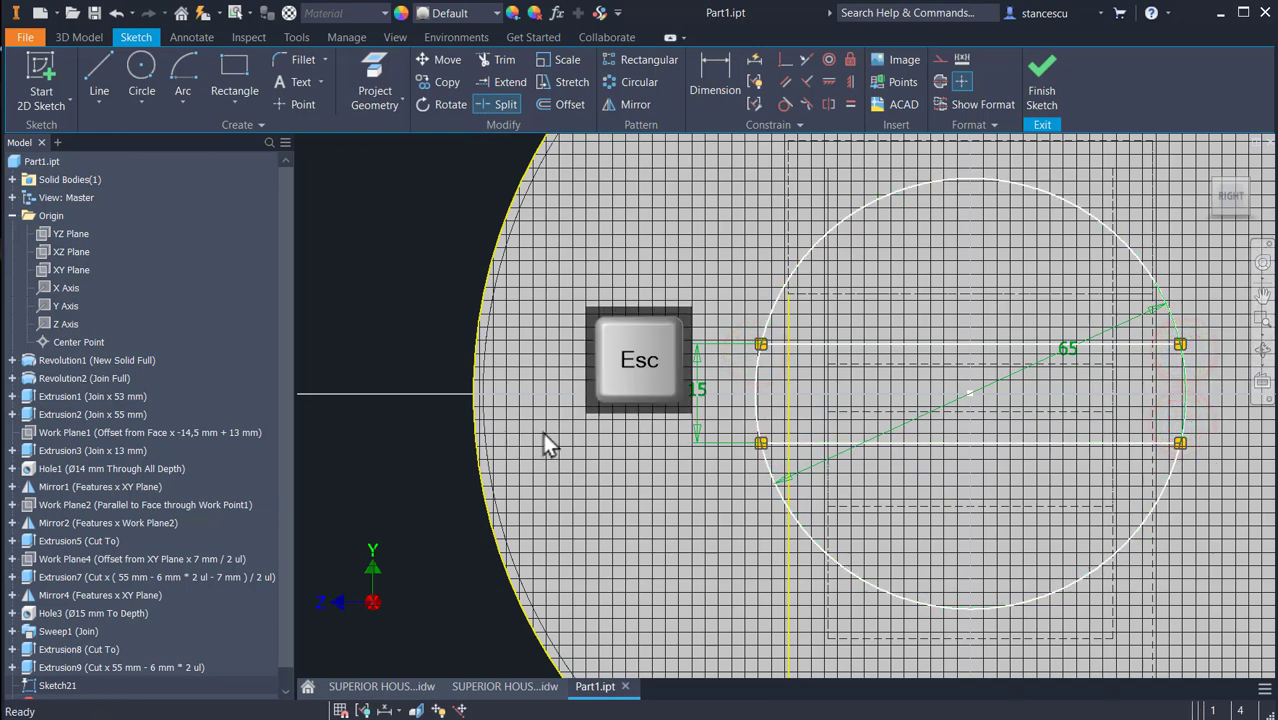
Convert the two short side arcs between the chords to construction geometry
{"action": "left_click", "coordinate": [1214, 397]}
{"action": "left_click_drag", "start_coordinate": [742, 403], "coordinate": [738, 406]}
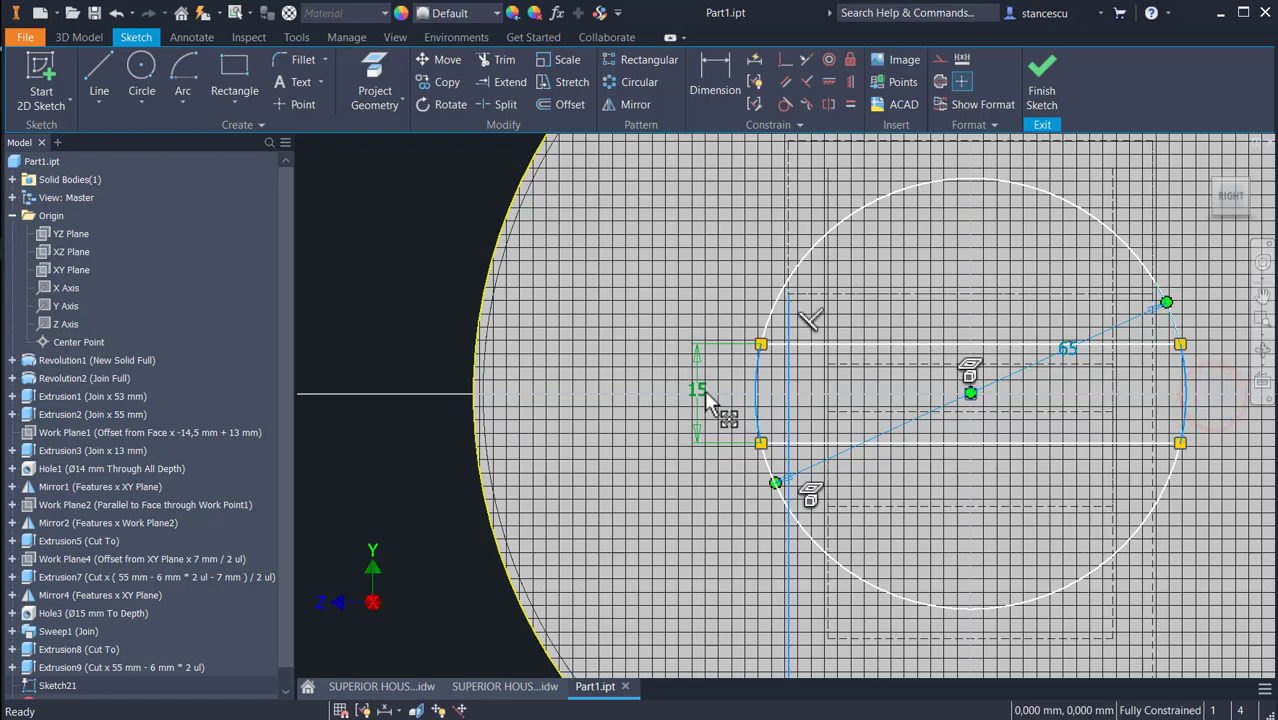
{"action": "left_click", "coordinate": [940, 61]}
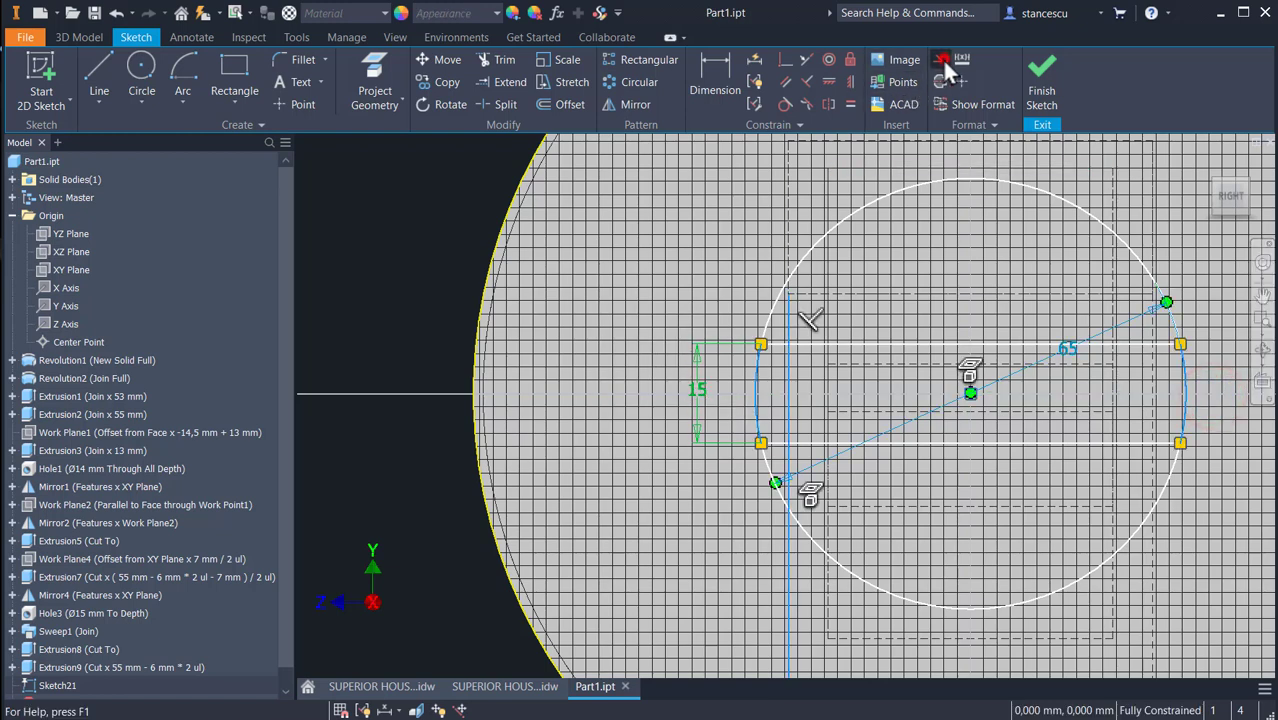
Start a 2D Fillet for the opening profile and open its radius value for editing
{"action": "left_click", "coordinate": [297, 58]}
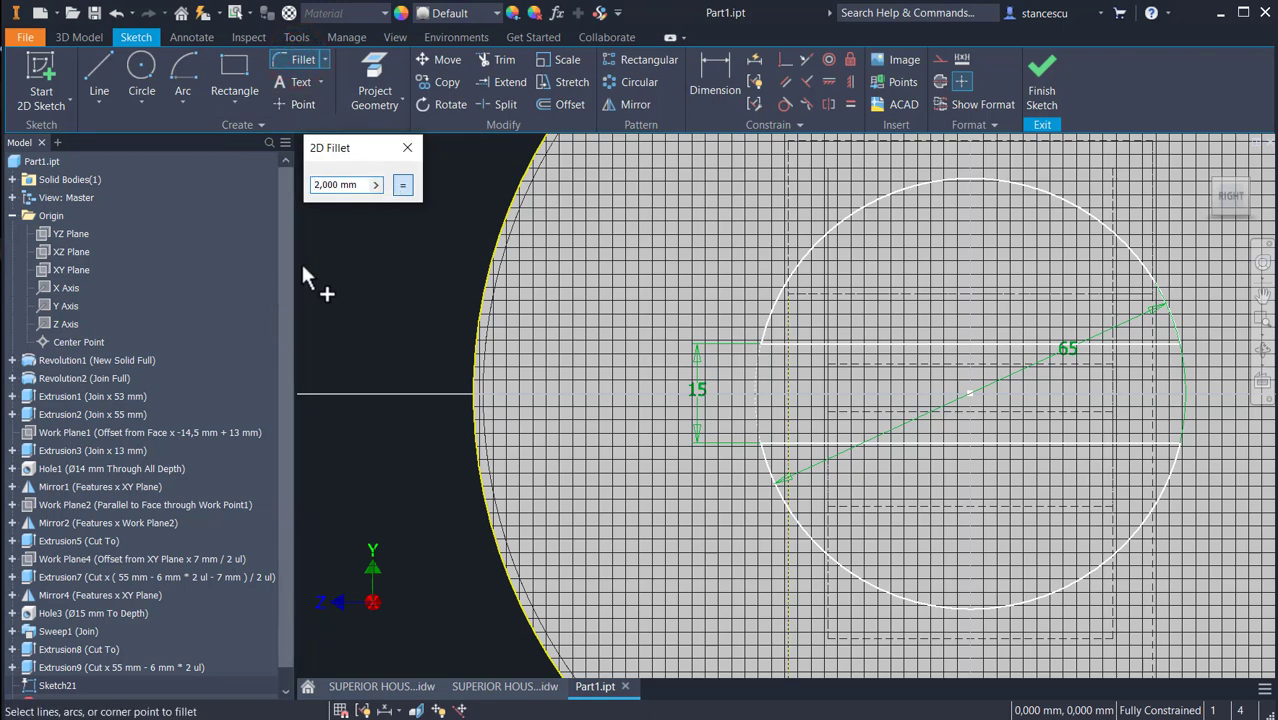
{"action": "left_click_drag", "start_coordinate": [354, 185], "coordinate": [303, 188]}
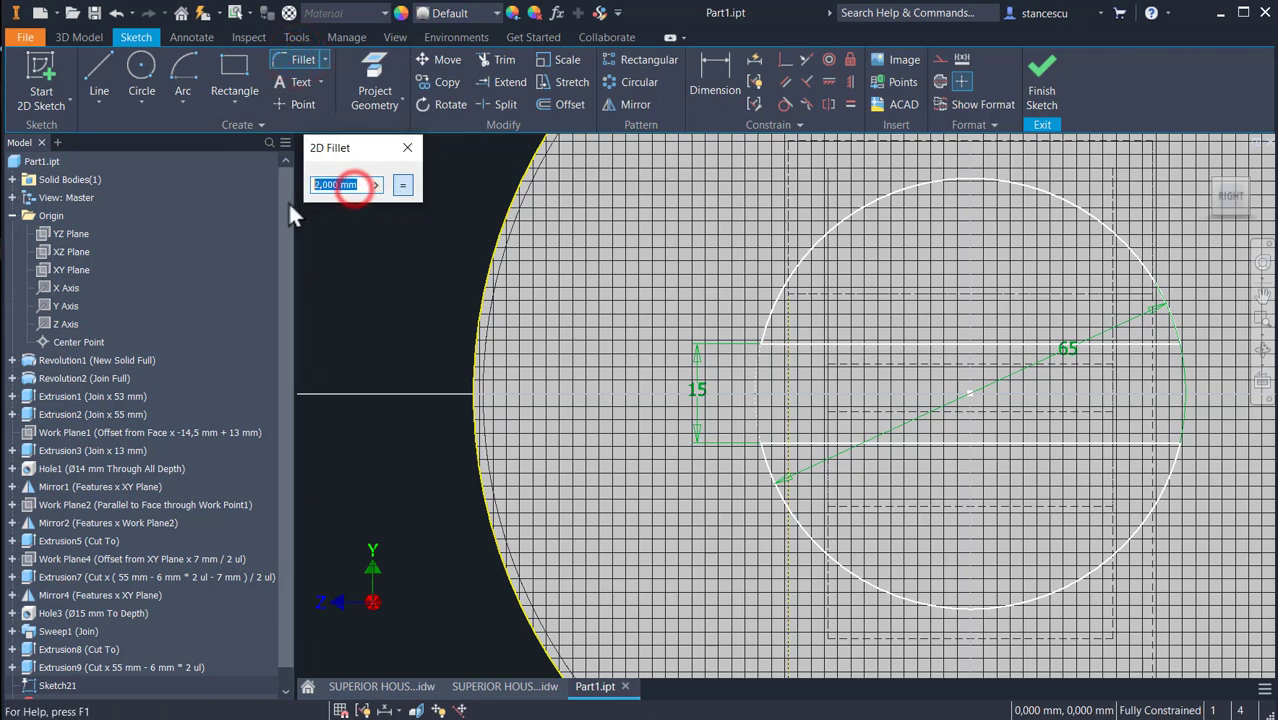
Fillet the four corners of the two circular-segment profiles with a 6 mm radius and finish the sketch
{"action": "type", "text": "6"}
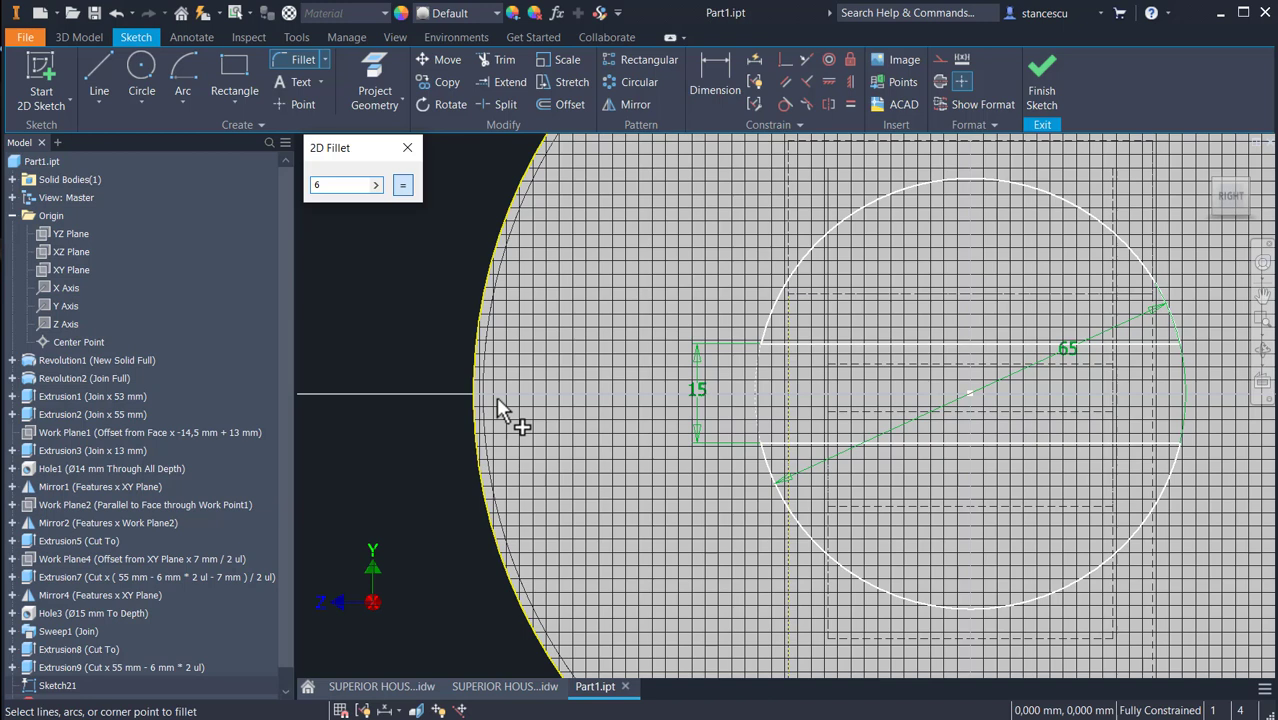
{"action": "left_click", "coordinate": [811, 345]}
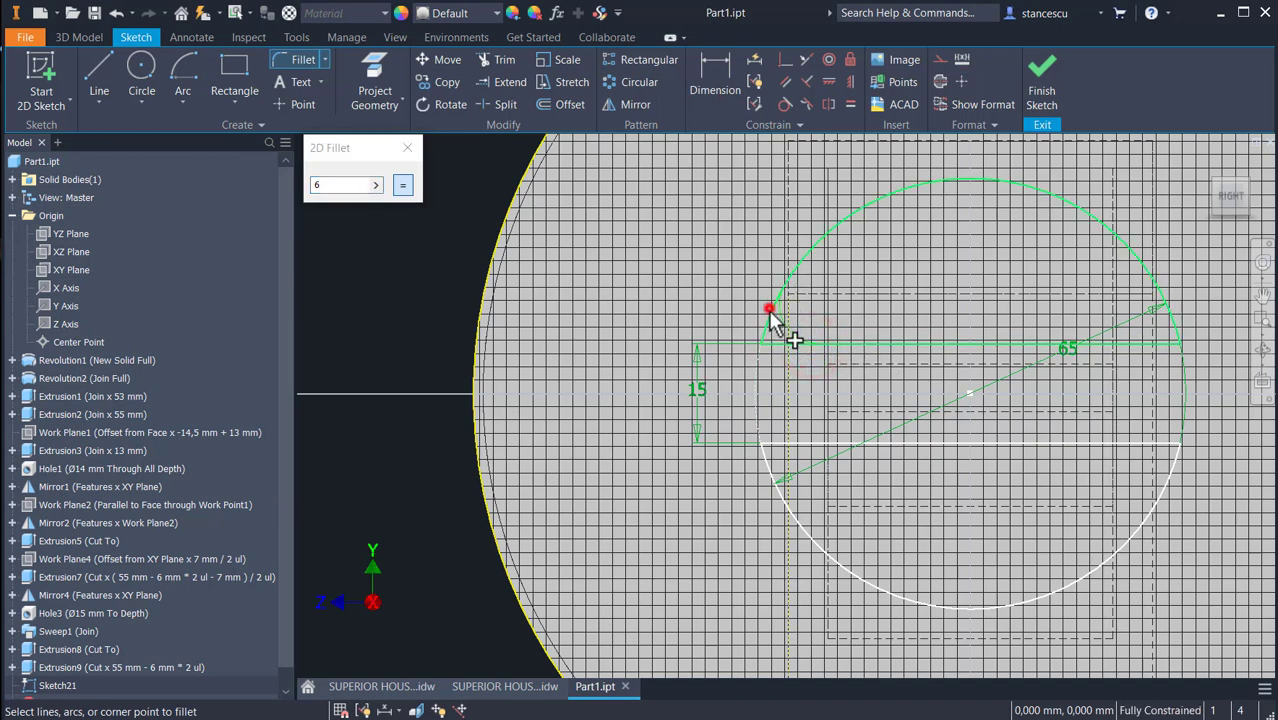
{"action": "left_click", "coordinate": [769, 309]}
{"action": "left_click", "coordinate": [1132, 343]}
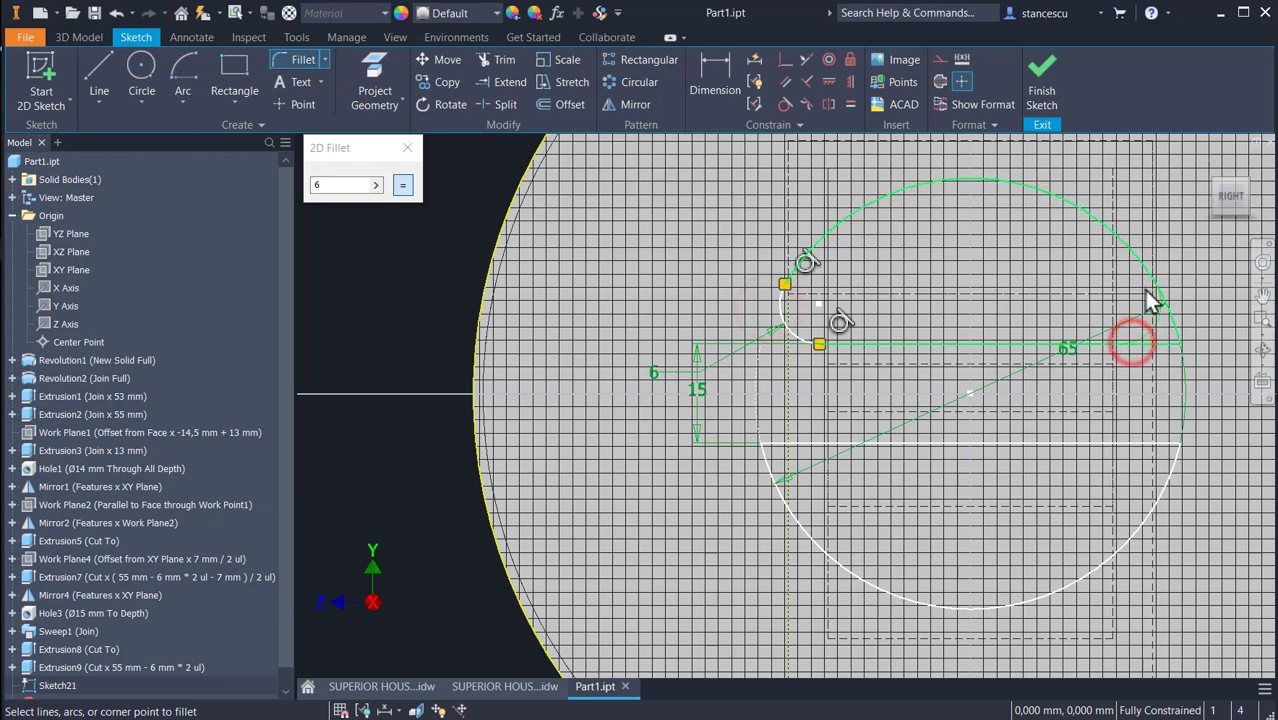
{"action": "left_click", "coordinate": [1149, 283]}
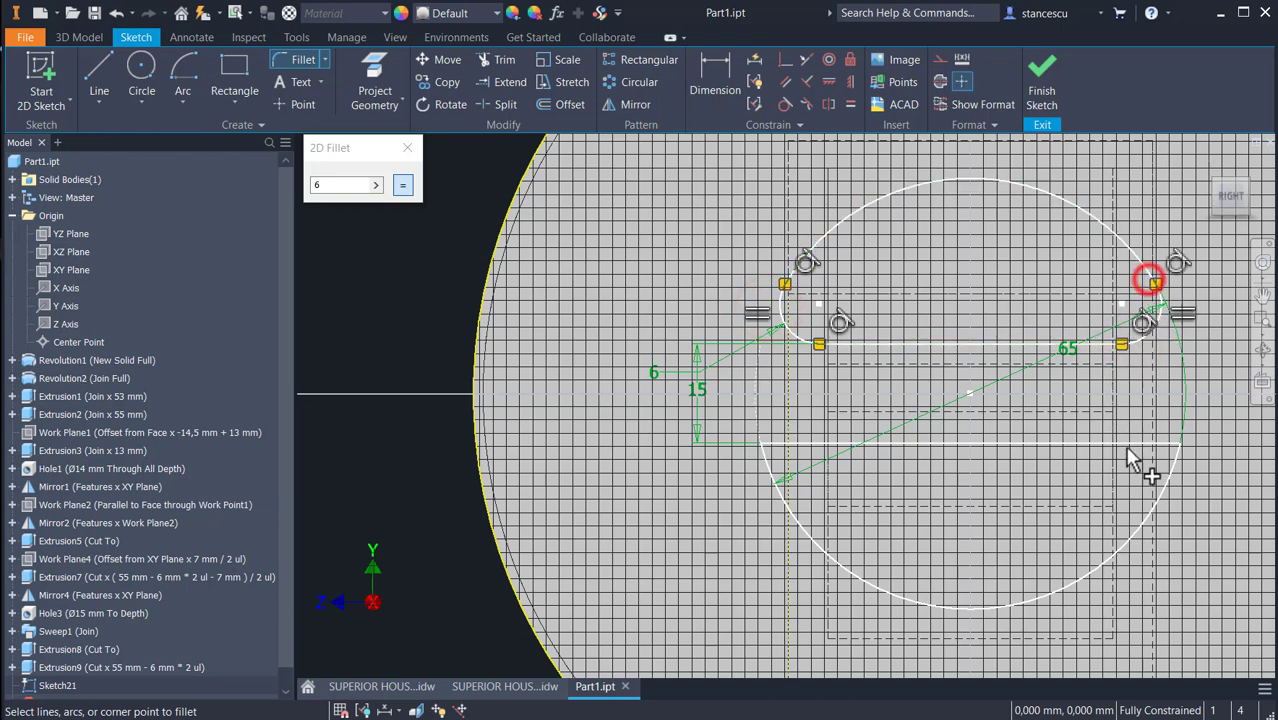
{"action": "left_click", "coordinate": [1136, 440]}
{"action": "left_click", "coordinate": [1164, 486]}
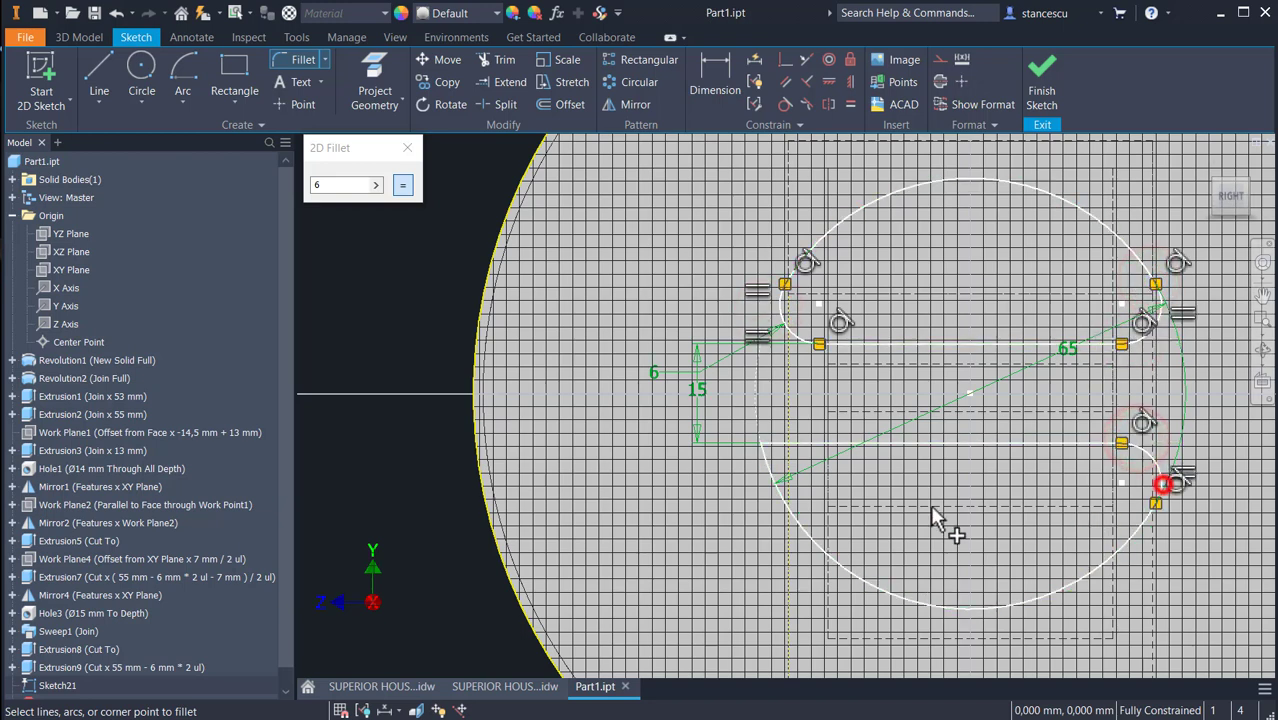
{"action": "left_click", "coordinate": [815, 440]}
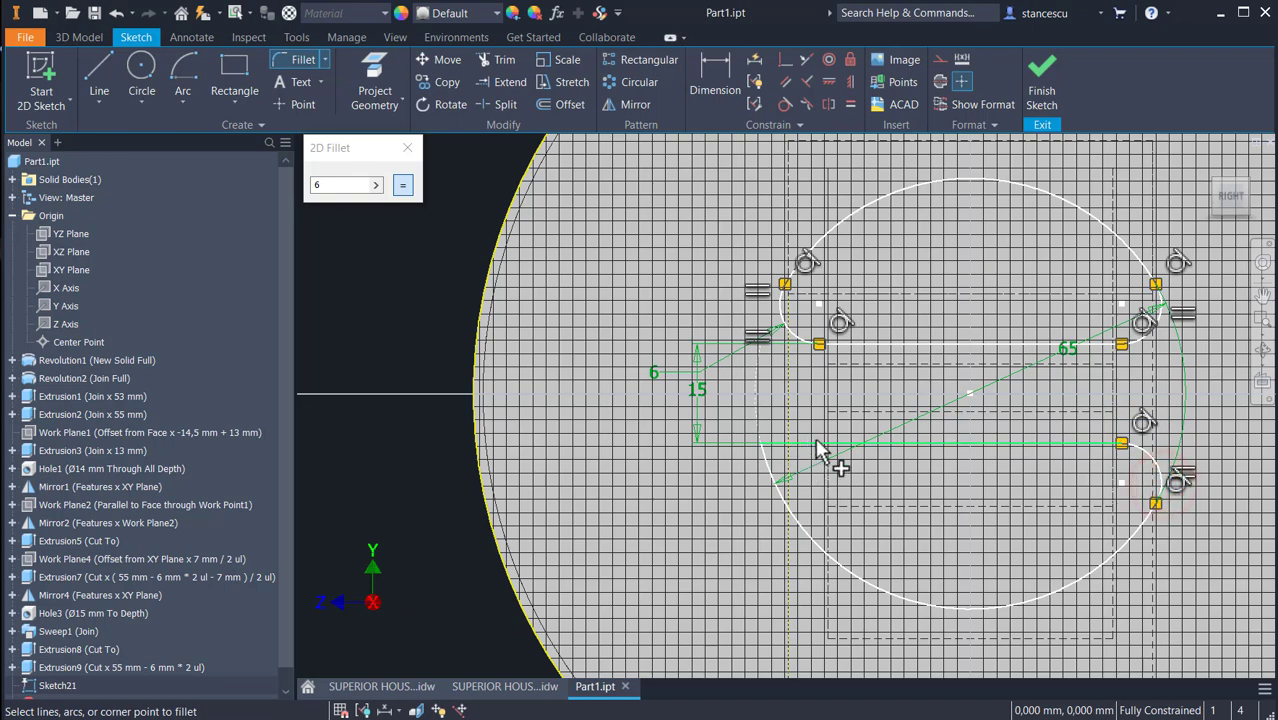
{"action": "left_click", "coordinate": [788, 504]}
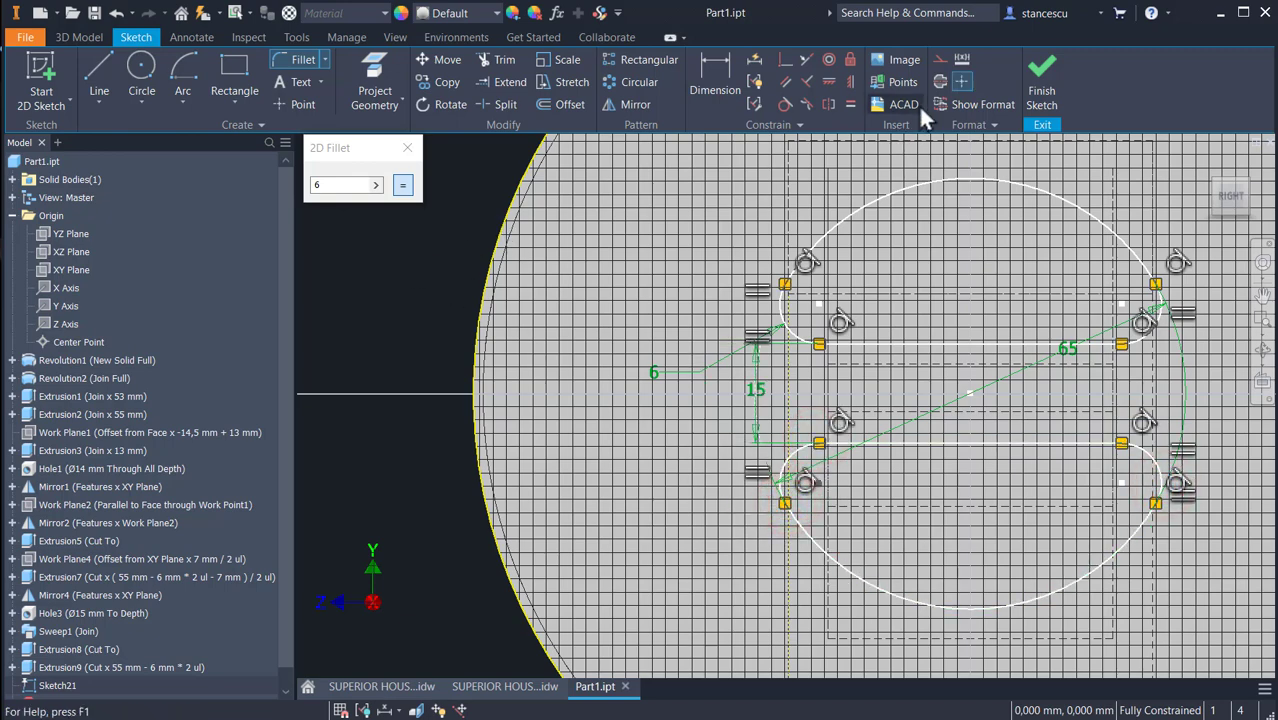
{"action": "left_click", "coordinate": [1041, 70]}
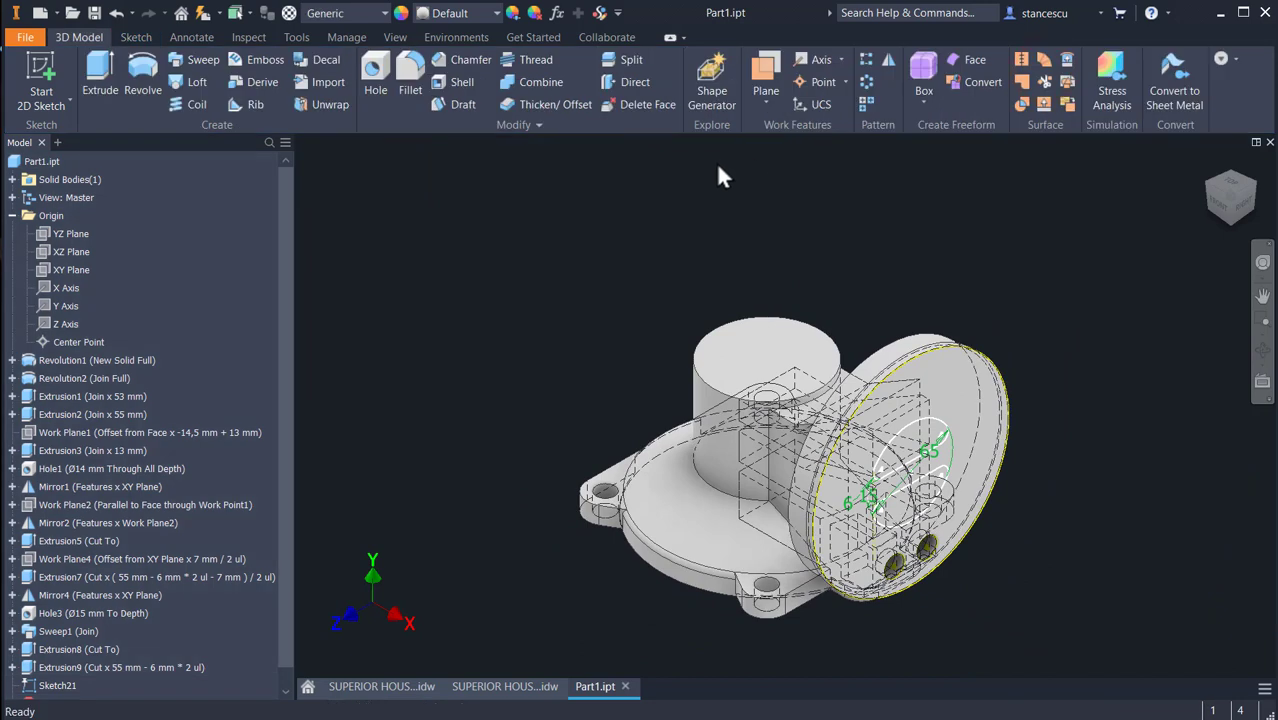
Extrude-cut the two rounded circular-segment profiles from the round flange's face up to the hidden cavity face behind it
{"action": "left_click", "coordinate": [100, 75]}
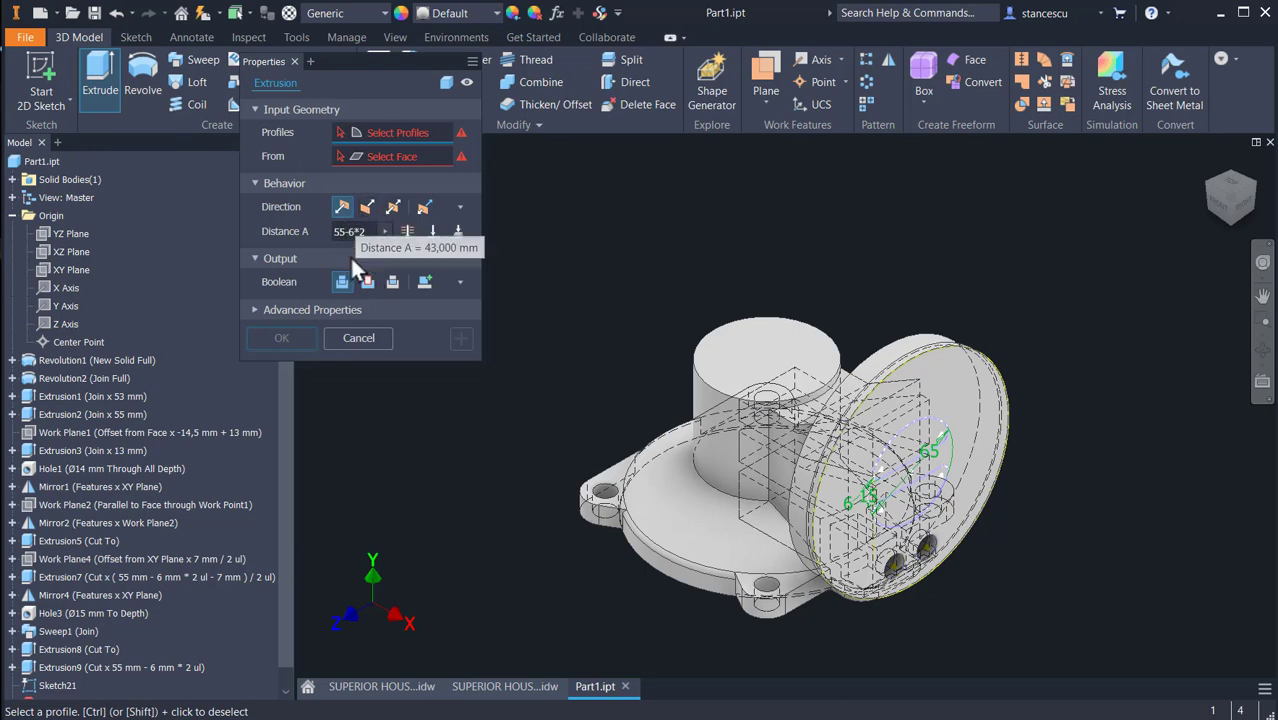
{"action": "left_click", "coordinate": [367, 283]}
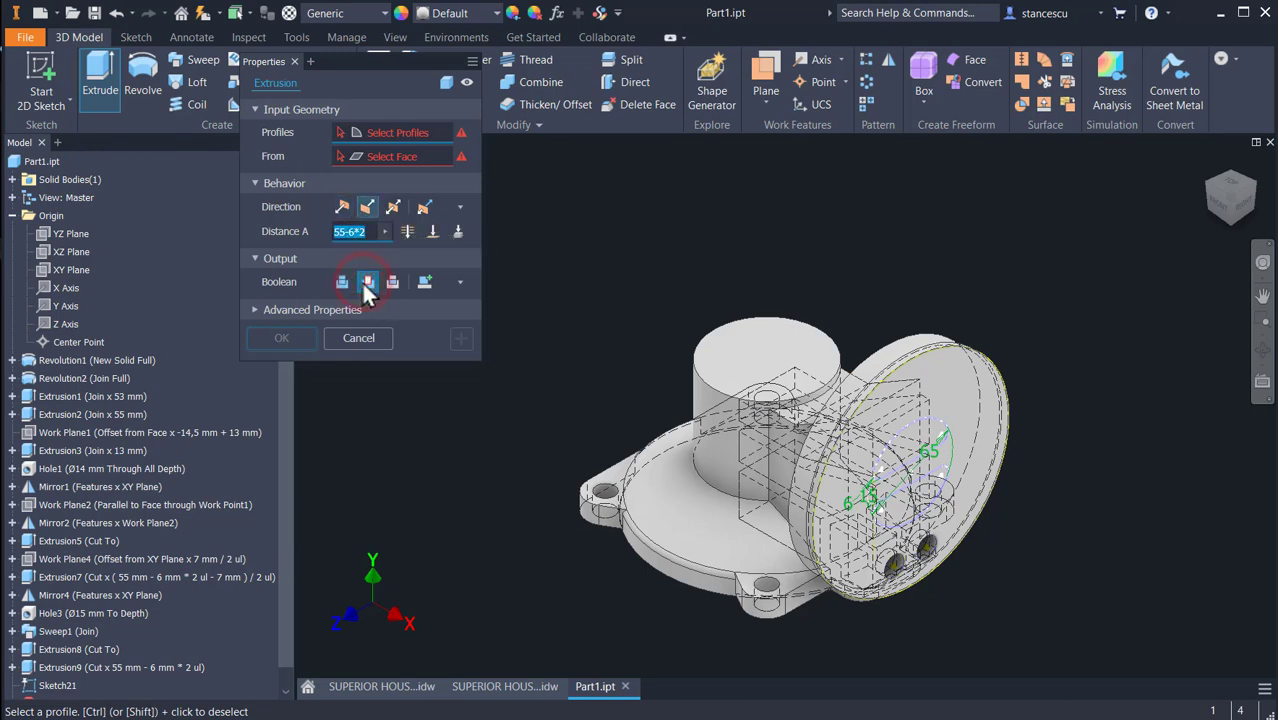
{"action": "left_click", "coordinate": [903, 452]}
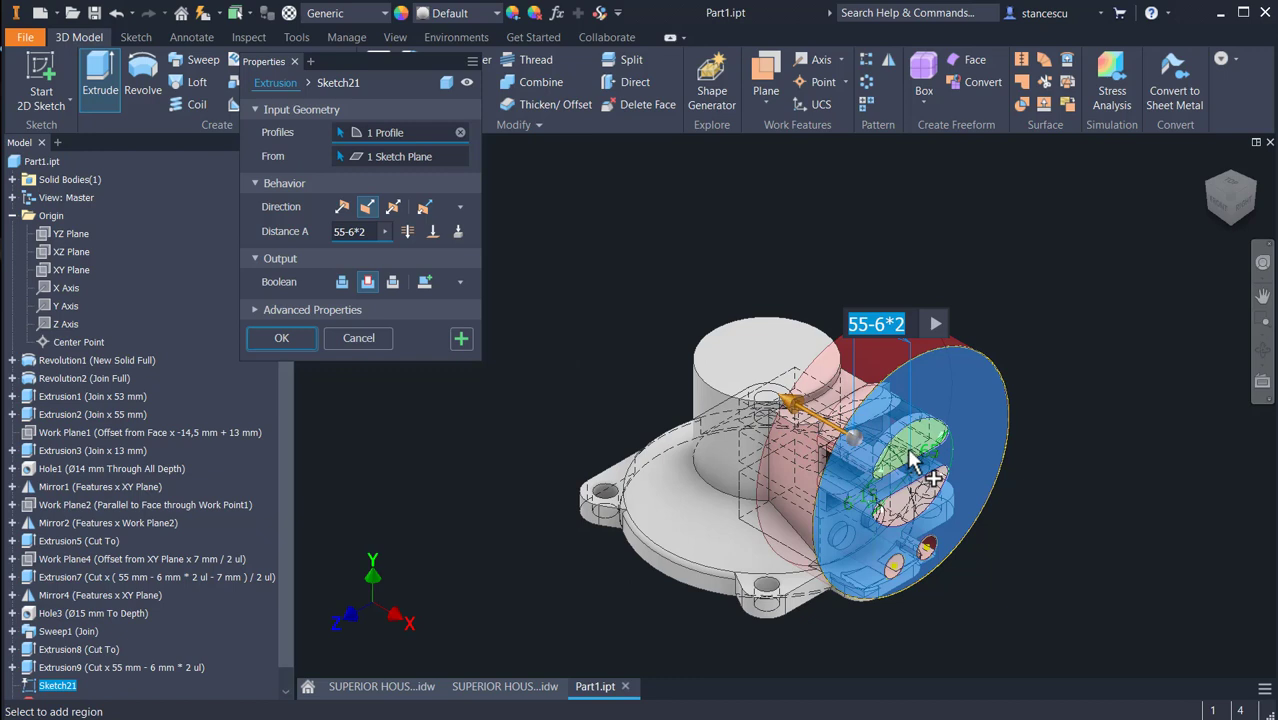
{"action": "left_click", "coordinate": [910, 456]}
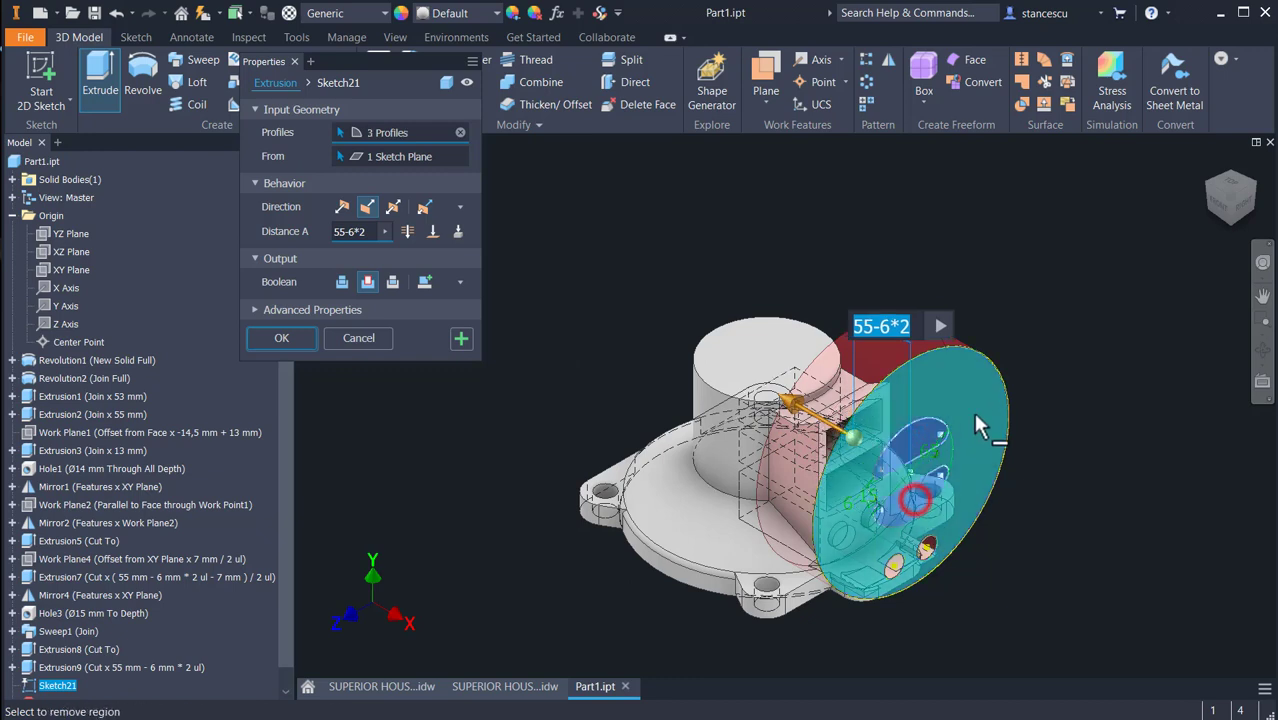
{"action": "left_click", "coordinate": [975, 382]}
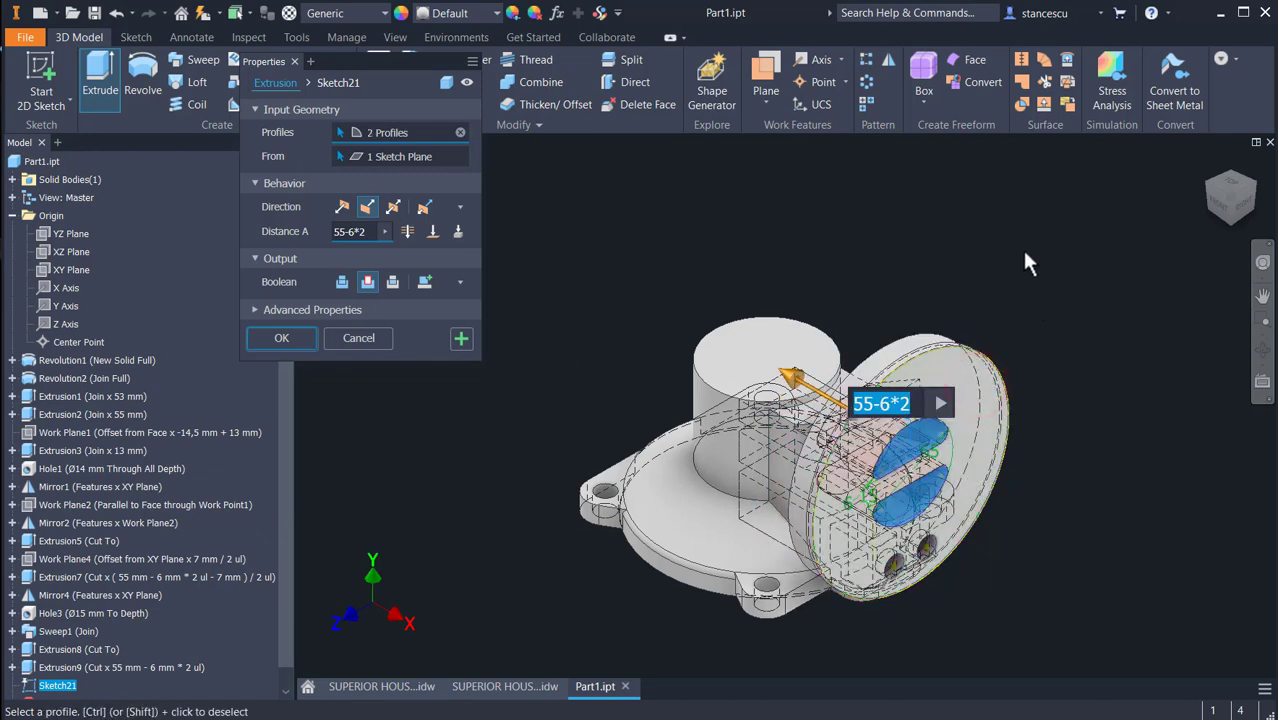
{"action": "scroll", "coordinate": [1068, 408], "scroll_direction": "down", "scroll_amount": 2}
{"action": "middle_click_drag", "start_coordinate": [1068, 408], "coordinate": [1001, 361]}
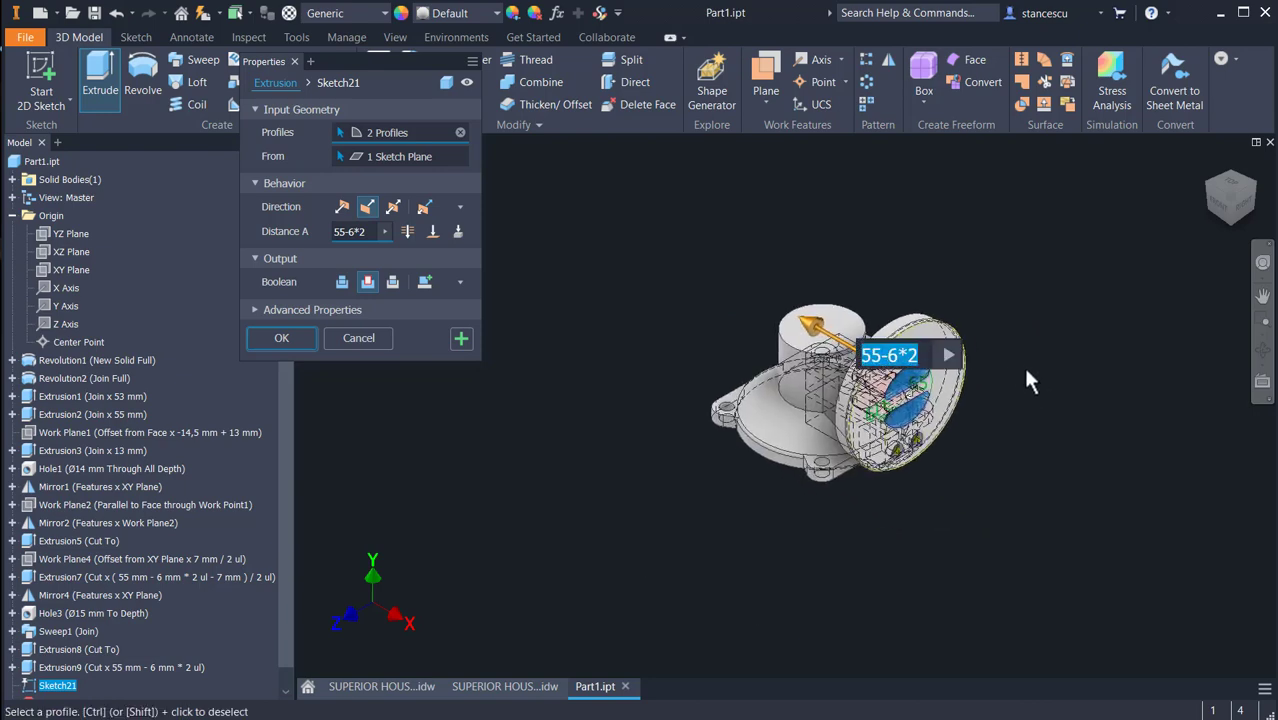
{"action": "scroll", "coordinate": [1022, 364], "scroll_direction": "up", "scroll_amount": 3}
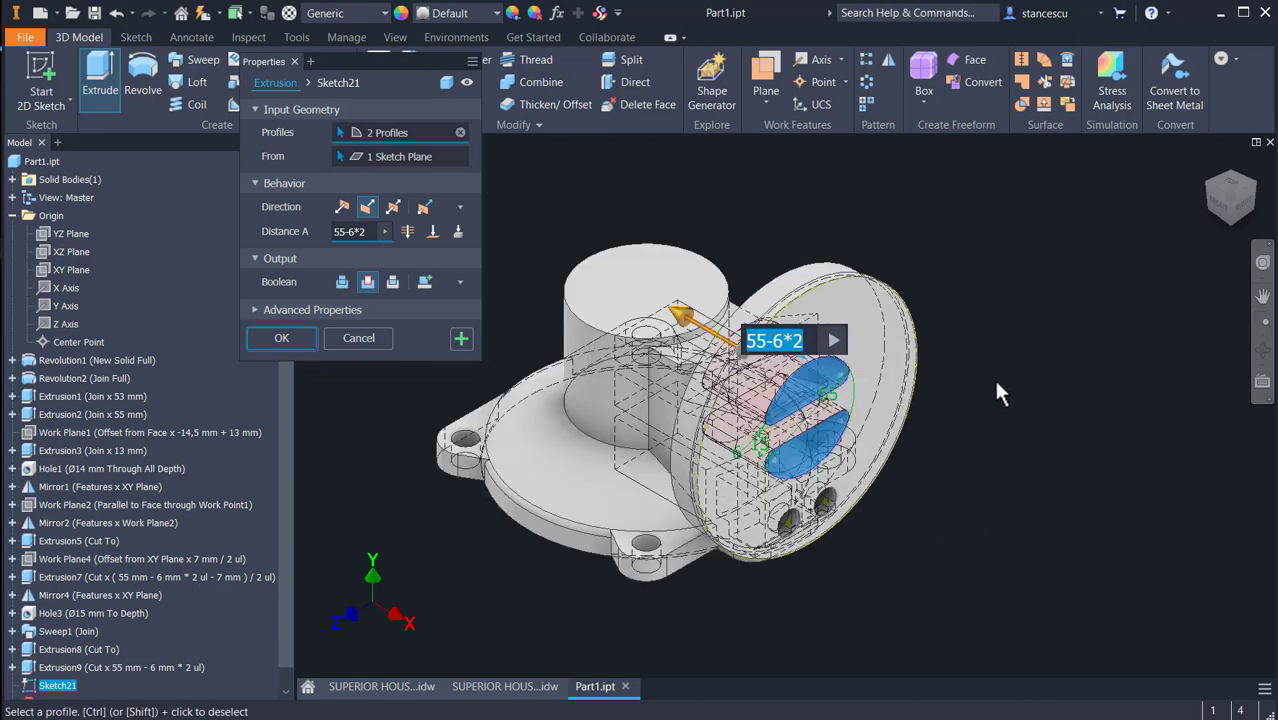
{"action": "left_click", "coordinate": [433, 233]}
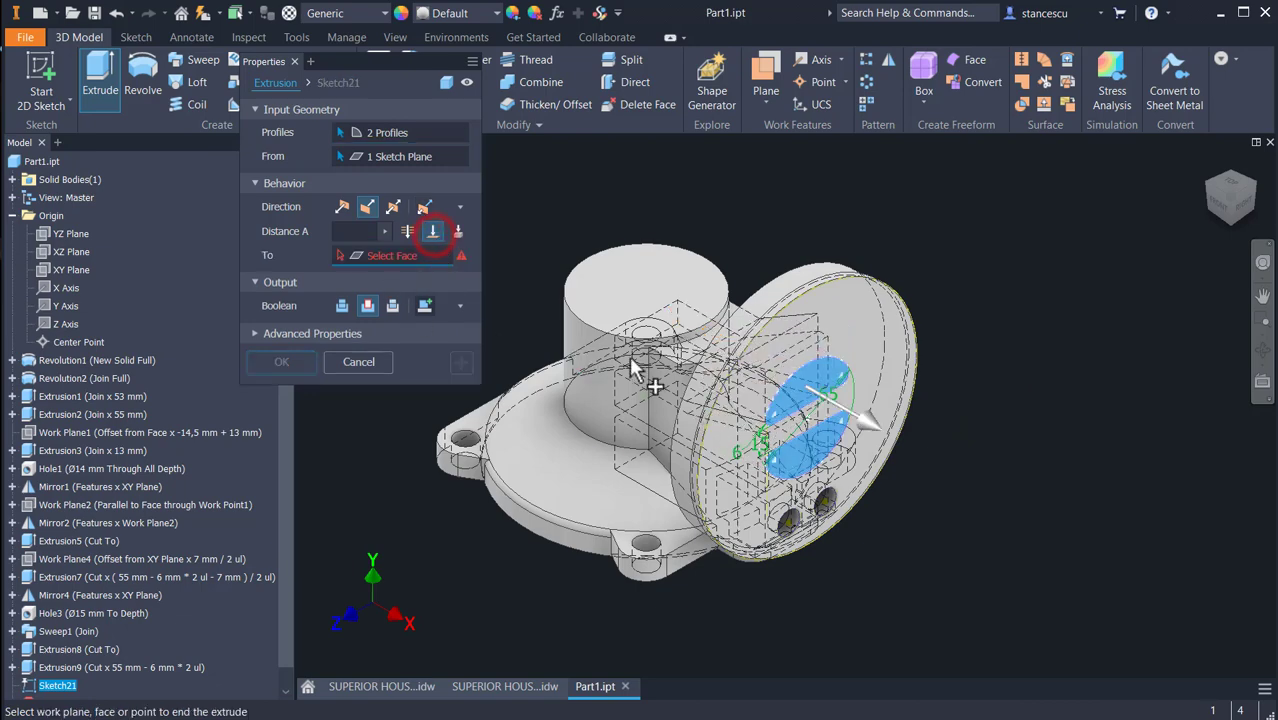
{"action": "scroll", "coordinate": [785, 432], "scroll_direction": "up", "scroll_amount": 2}
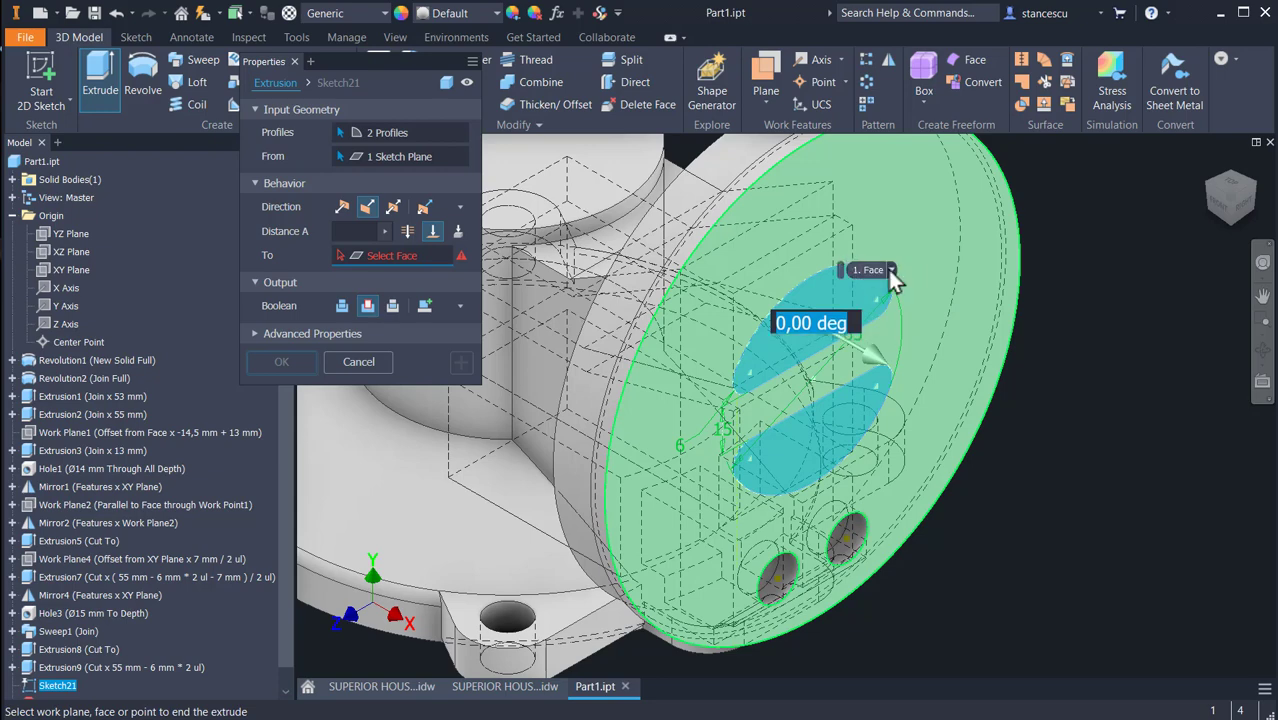
{"action": "left_click", "coordinate": [891, 271]}
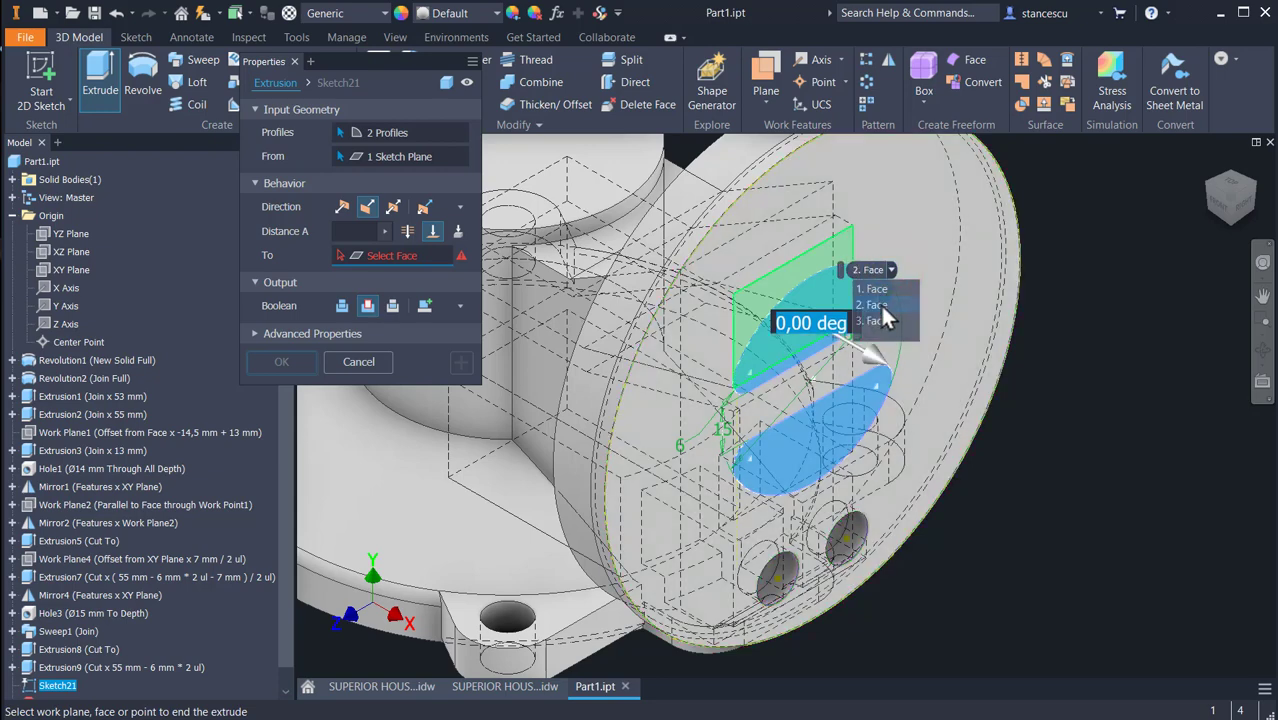
{"action": "left_click", "coordinate": [878, 305]}
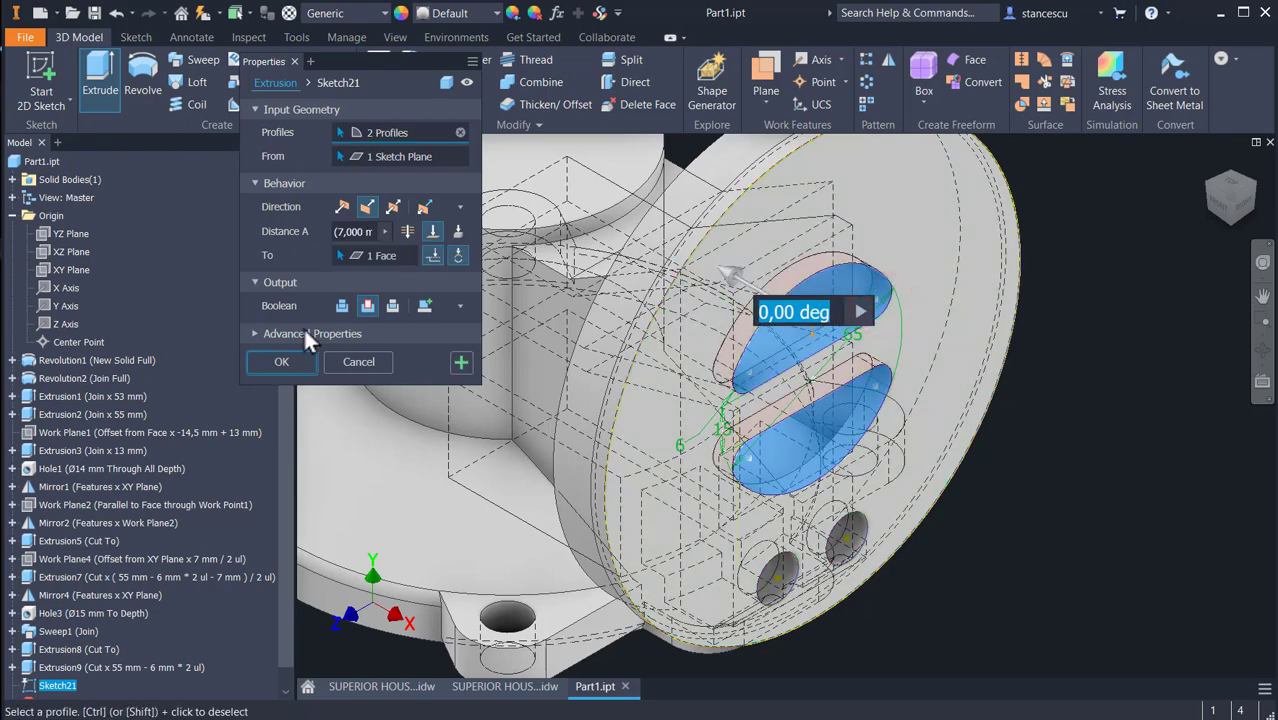
{"action": "left_click", "coordinate": [280, 361]}
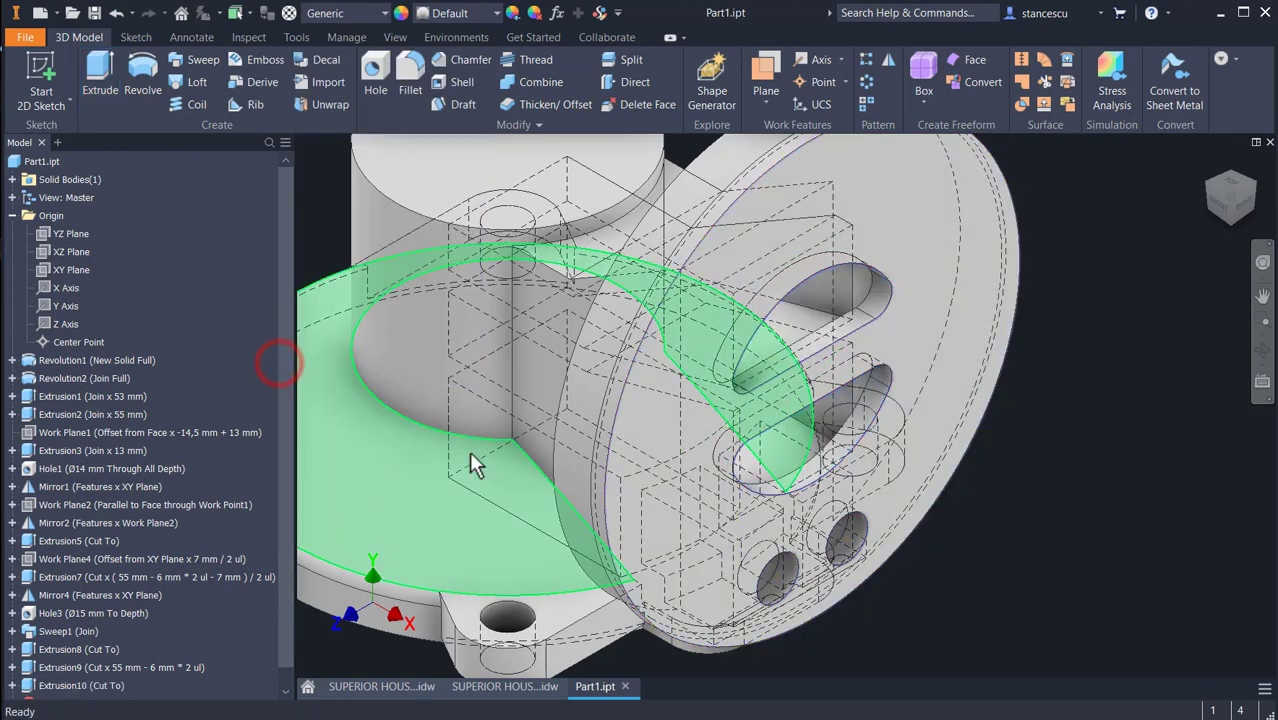
Create a sketch on the housing's bottom face with its automatically projected edges and center points, and finish it
{"action": "middle_click_drag", "start_coordinate": [1058, 478], "coordinate": [1126, 338], "text": "shift"}
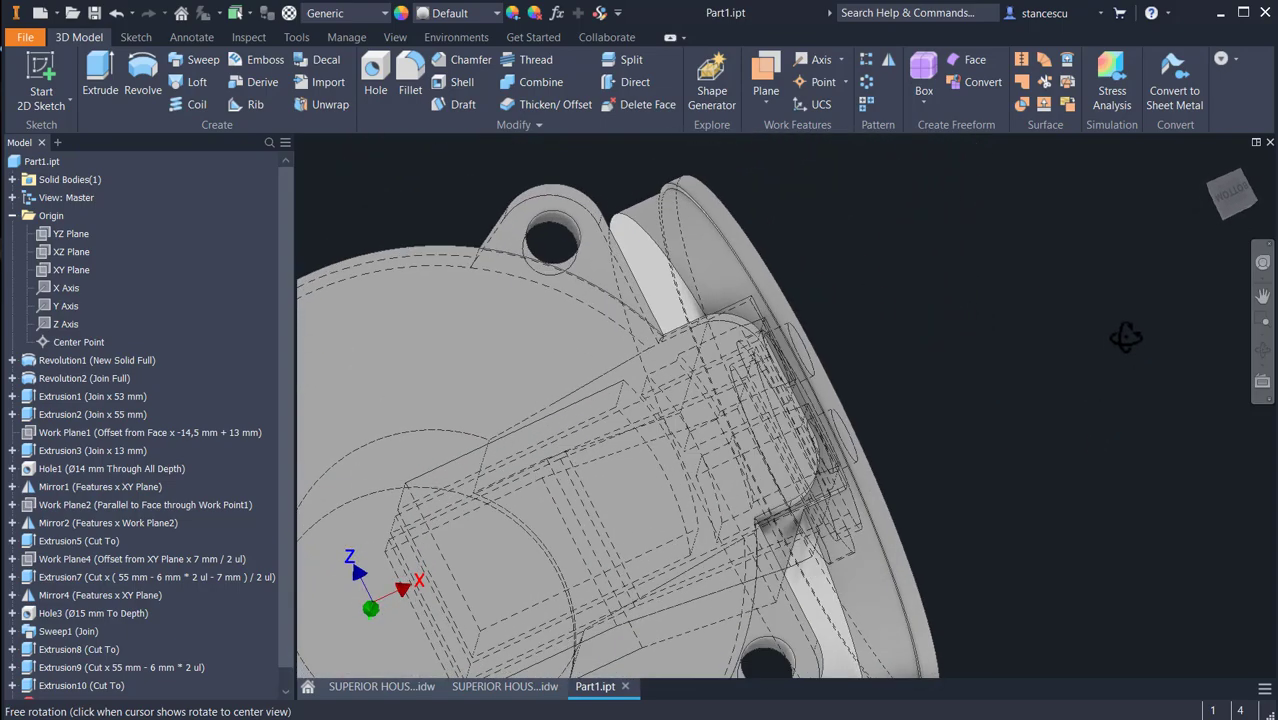
{"action": "left_click", "coordinate": [568, 357]}
{"action": "left_click", "coordinate": [672, 340]}
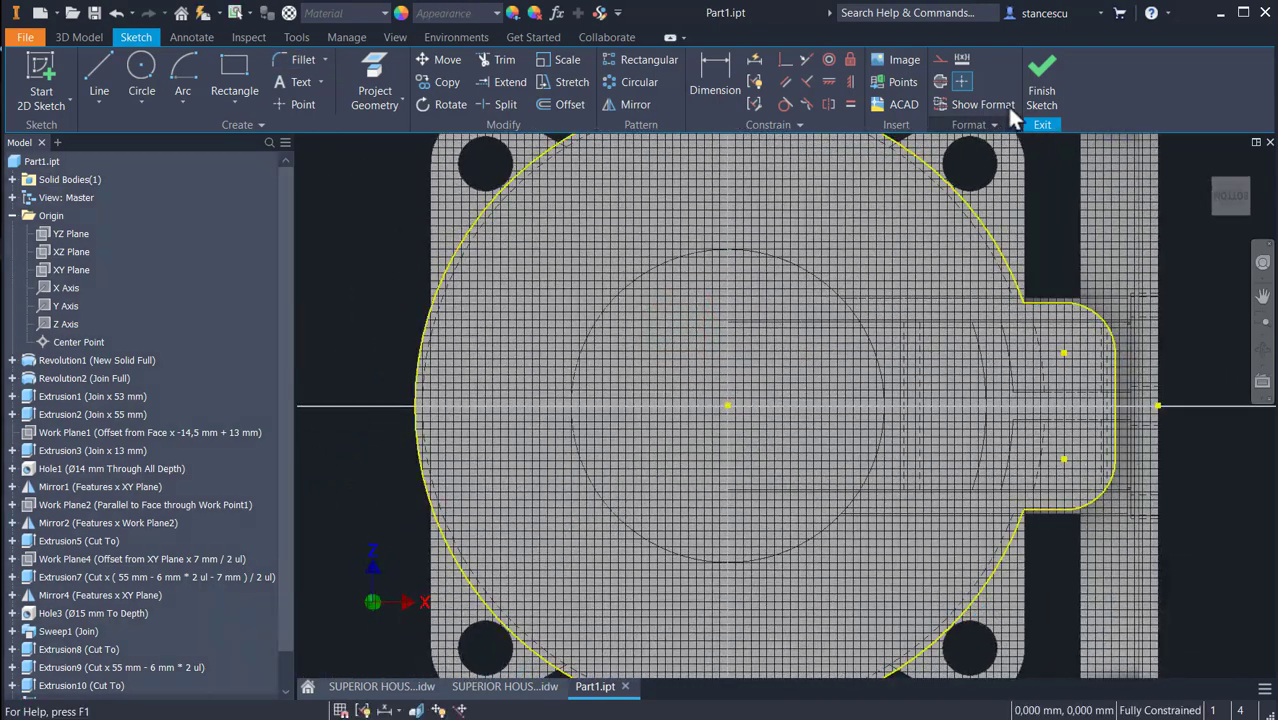
{"action": "left_click", "coordinate": [1041, 88]}
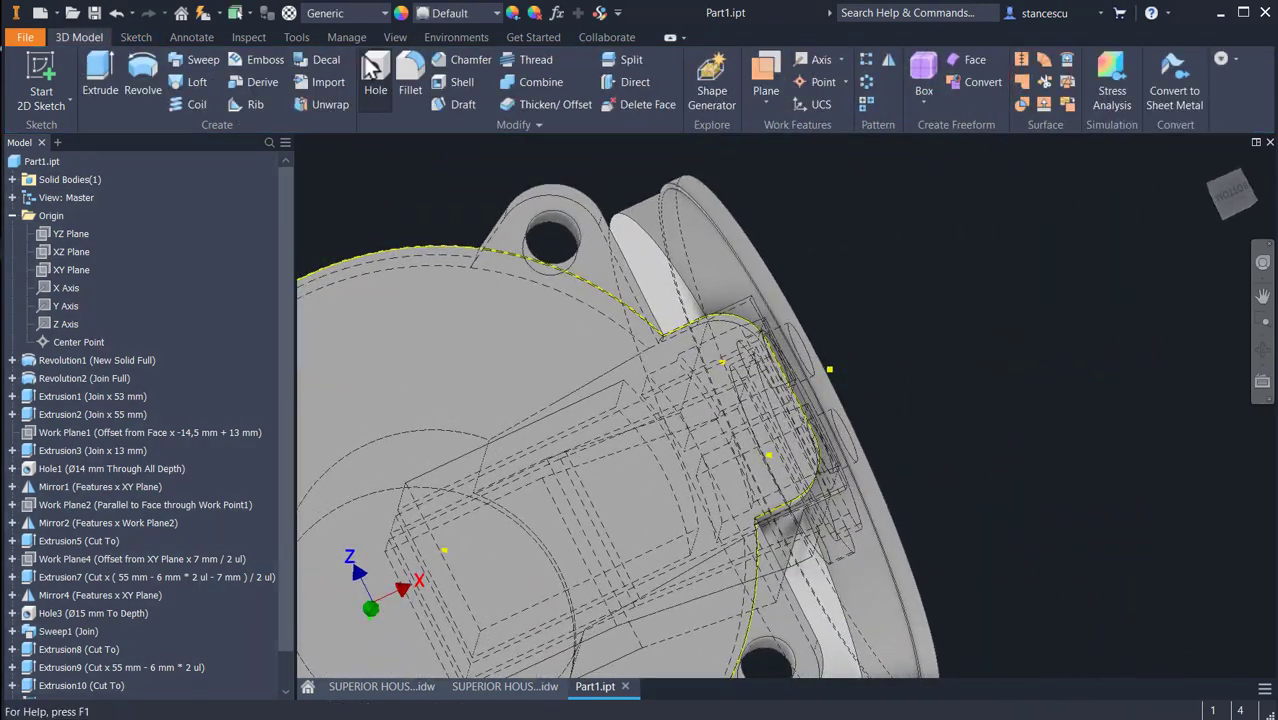
Create two simple 9 mm holes at the projected corner-arc centers on the bottom face, ending at the inner face of the lower cavity
{"action": "left_click", "coordinate": [376, 72]}
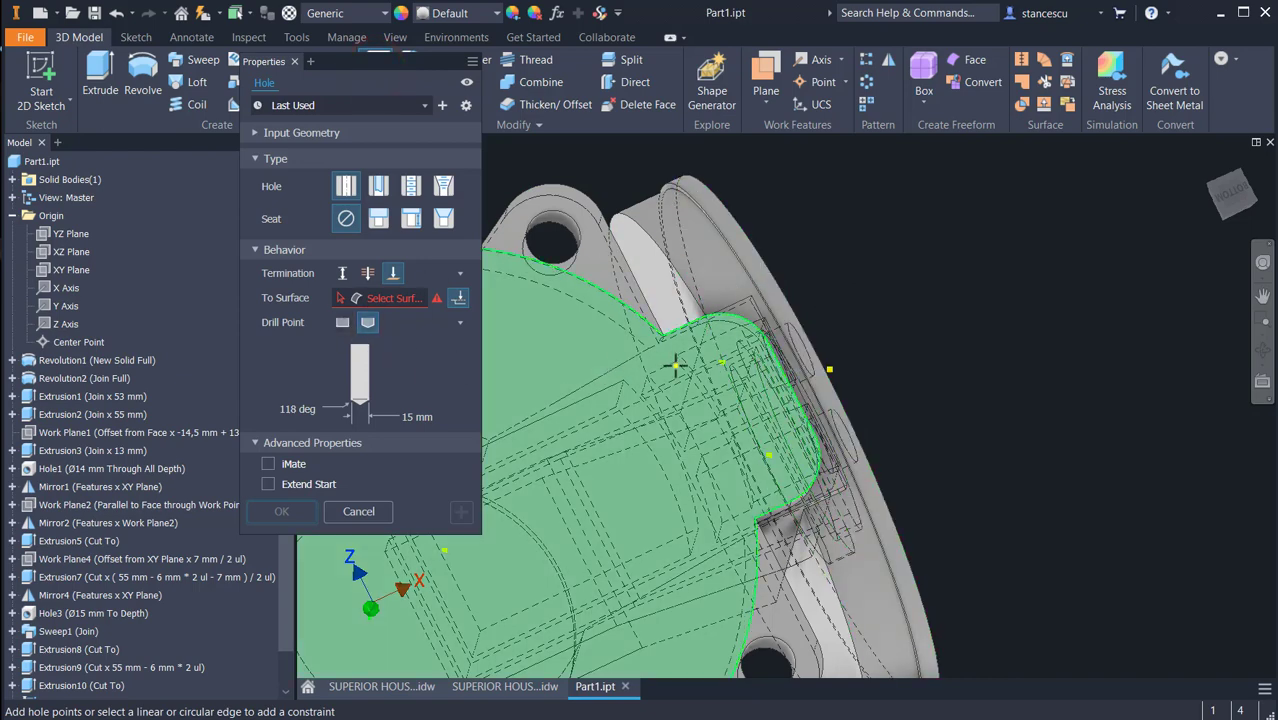
{"action": "left_click", "coordinate": [723, 362]}
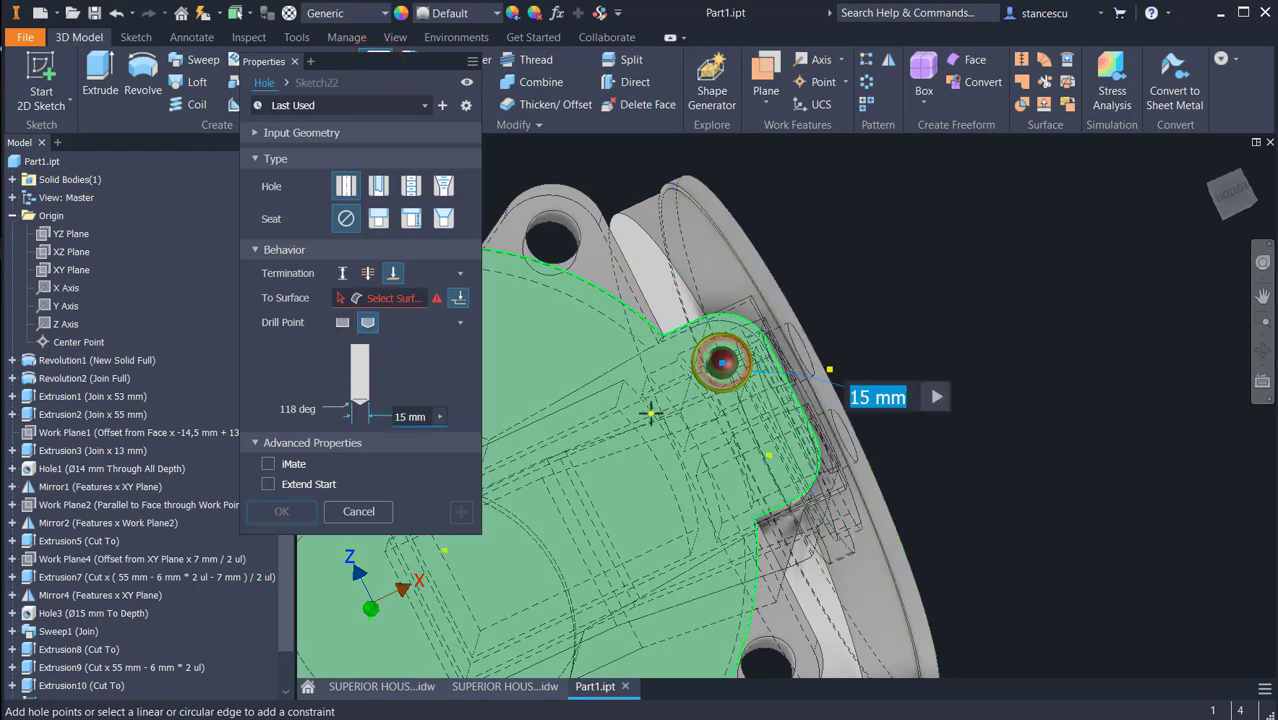
{"action": "type", "text": "9"}
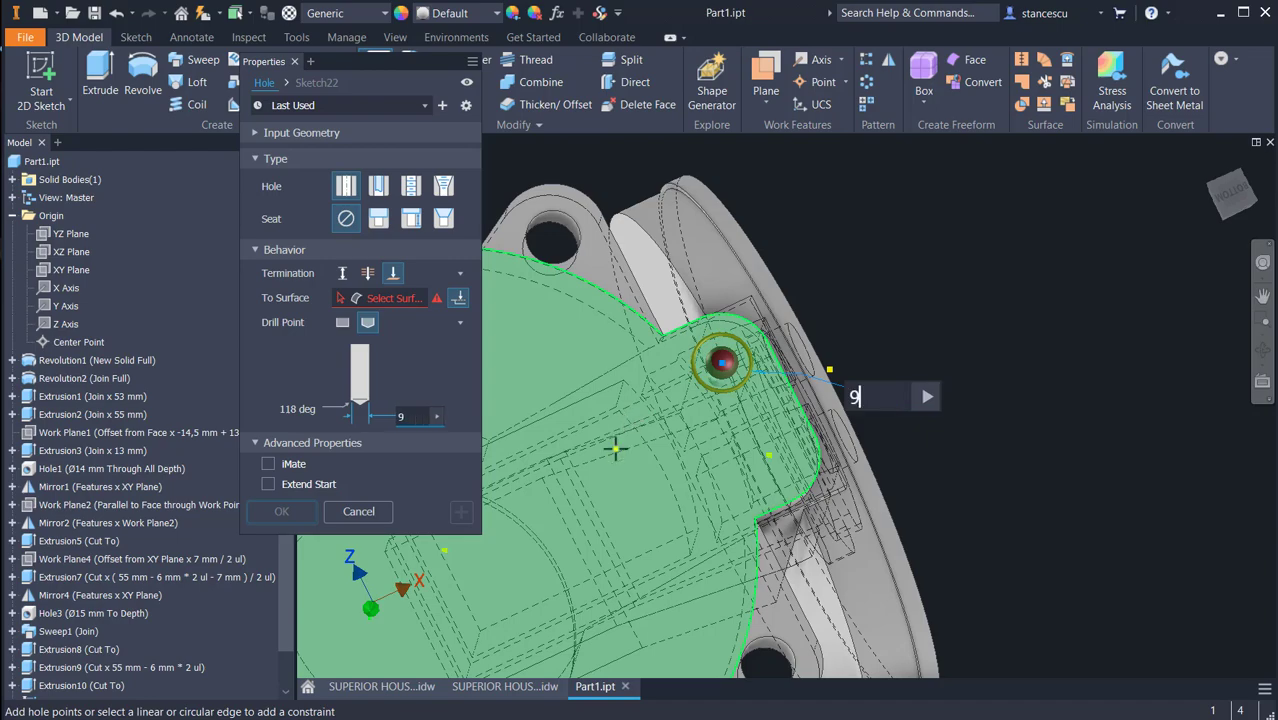
{"action": "left_click", "coordinate": [767, 458]}
{"action": "middle_click_drag", "start_coordinate": [672, 487], "coordinate": [950, 502], "text": "shift"}
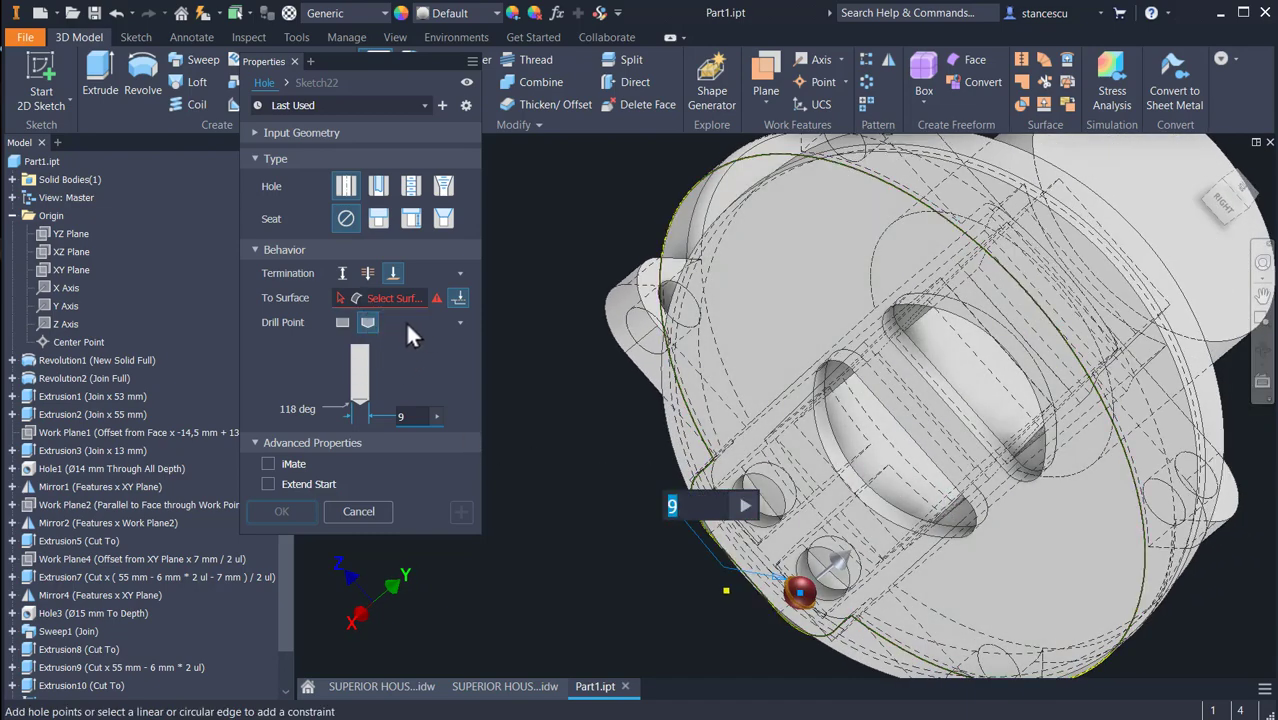
{"action": "left_click", "coordinate": [381, 297]}
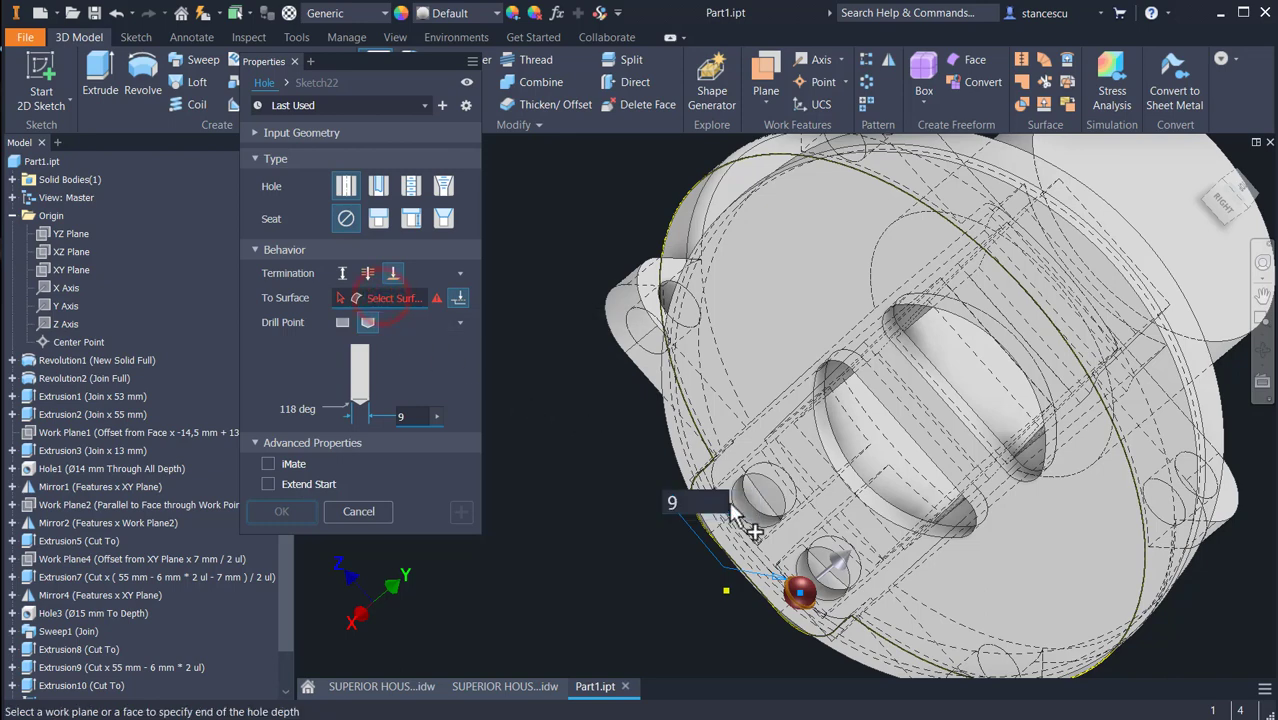
{"action": "scroll", "coordinate": [763, 510], "scroll_direction": "up", "scroll_amount": 3}
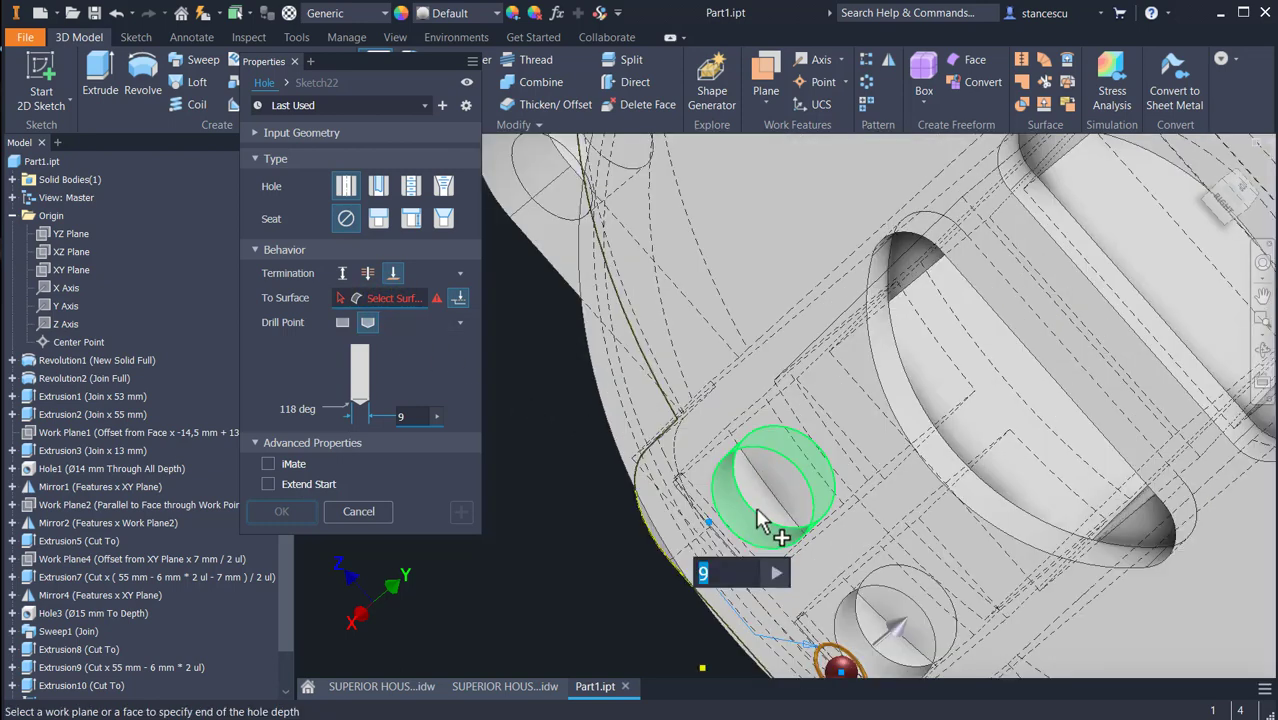
{"action": "left_click", "coordinate": [763, 510]}
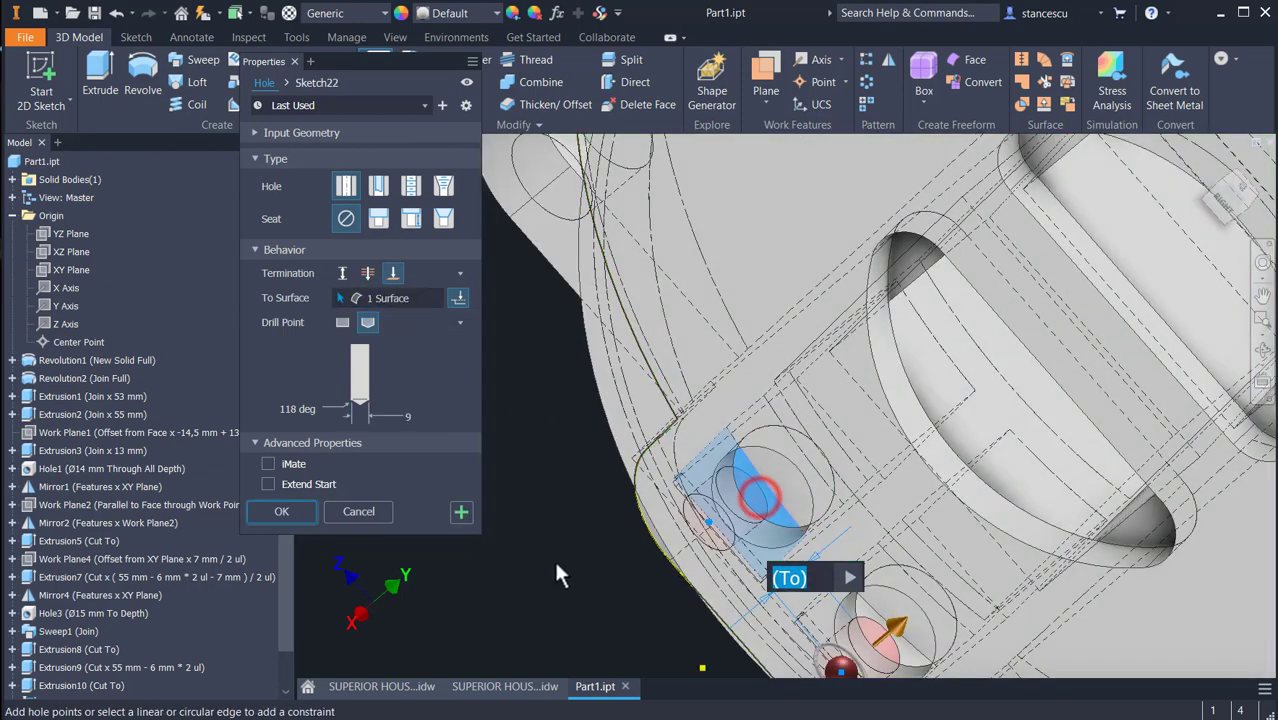
{"action": "middle_click_drag", "start_coordinate": [570, 560], "coordinate": [646, 535], "text": "shift"}
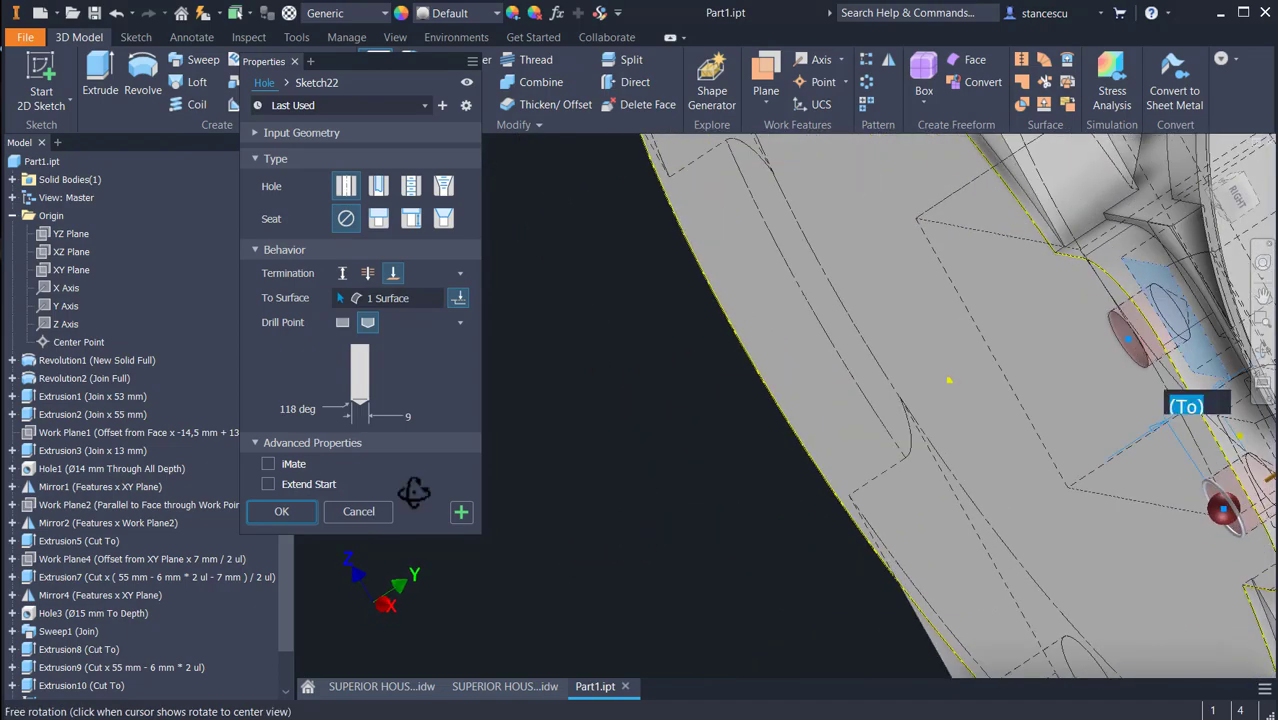
{"action": "left_click", "coordinate": [282, 511]}
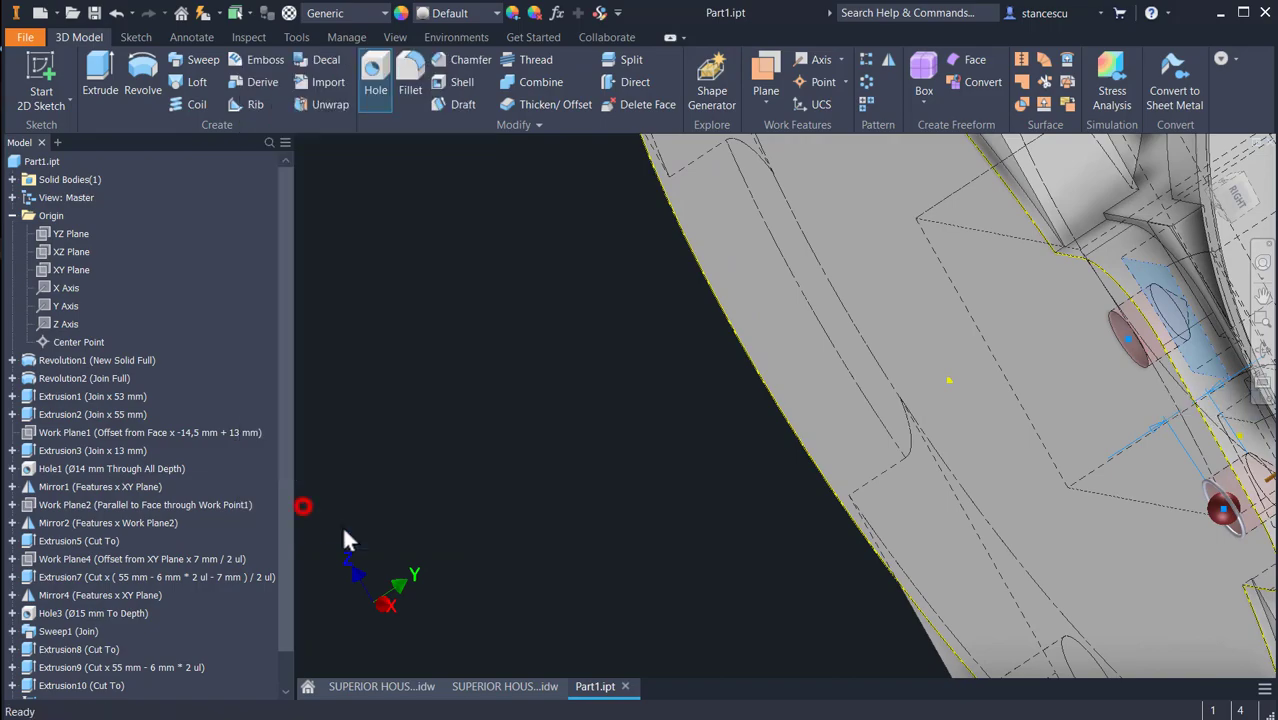
Inspect the new holes from several angles, restore the home view, and switch to the SUPERIOR HOUSING.idw drawing with the section view
{"action": "mouse_move", "coordinate": [596, 533]}
{"action": "middle_mouse_down", "text": "shift"}
{"action": "mouse_move", "coordinate": [585, 502]}
{"action": "mouse_move", "coordinate": [506, 521]}
{"action": "mouse_move", "coordinate": [539, 502]}
{"action": "mouse_move", "coordinate": [602, 516]}
{"action": "middle_mouse_up", "text": "shift"}
{"action": "middle_click_drag", "start_coordinate": [815, 535], "coordinate": [668, 497], "text": "shift"}
{"action": "middle_click_drag", "start_coordinate": [760, 492], "coordinate": [704, 541], "text": "shift"}
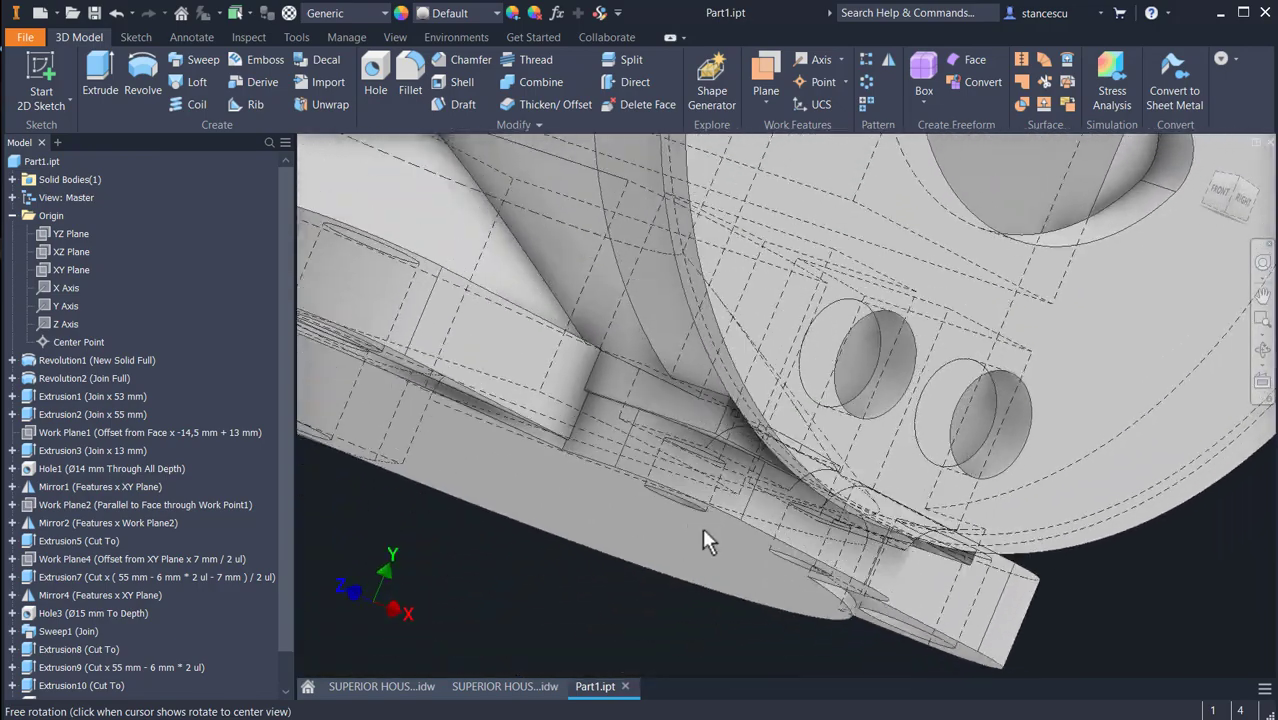
{"action": "key", "text": "F6"}
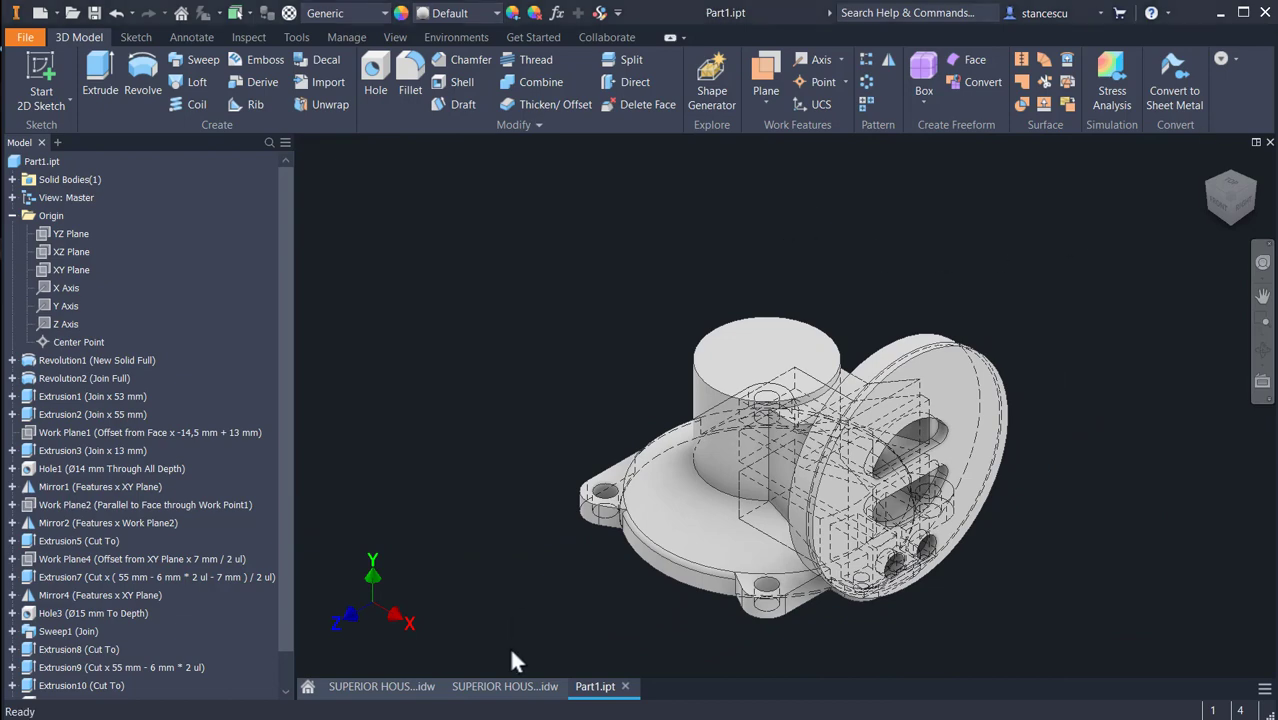
{"action": "left_click", "coordinate": [498, 687]}
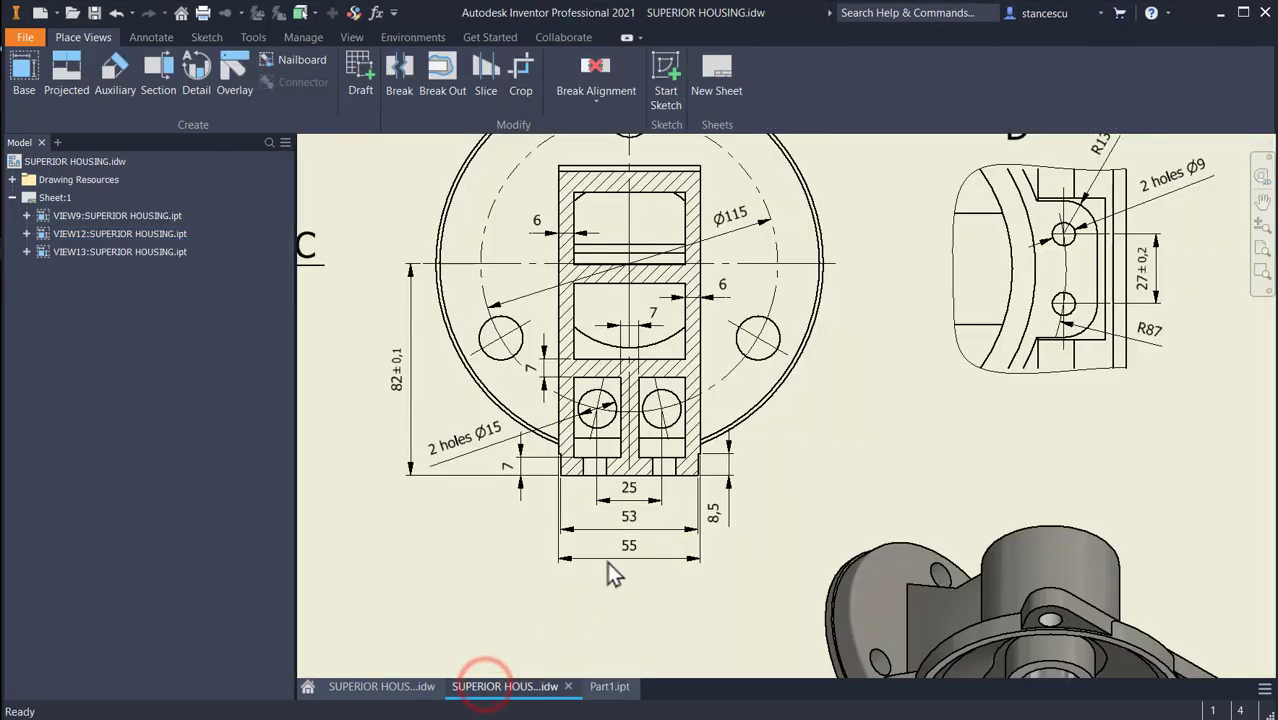
Examine the bore, thread and chamfer dimensions of the upper cylinder in section A-A, and return to Part1.ipt
{"action": "middle_click_drag", "start_coordinate": [430, 546], "coordinate": [1067, 587]}
{"action": "middle_click_drag", "start_coordinate": [770, 501], "coordinate": [920, 464]}
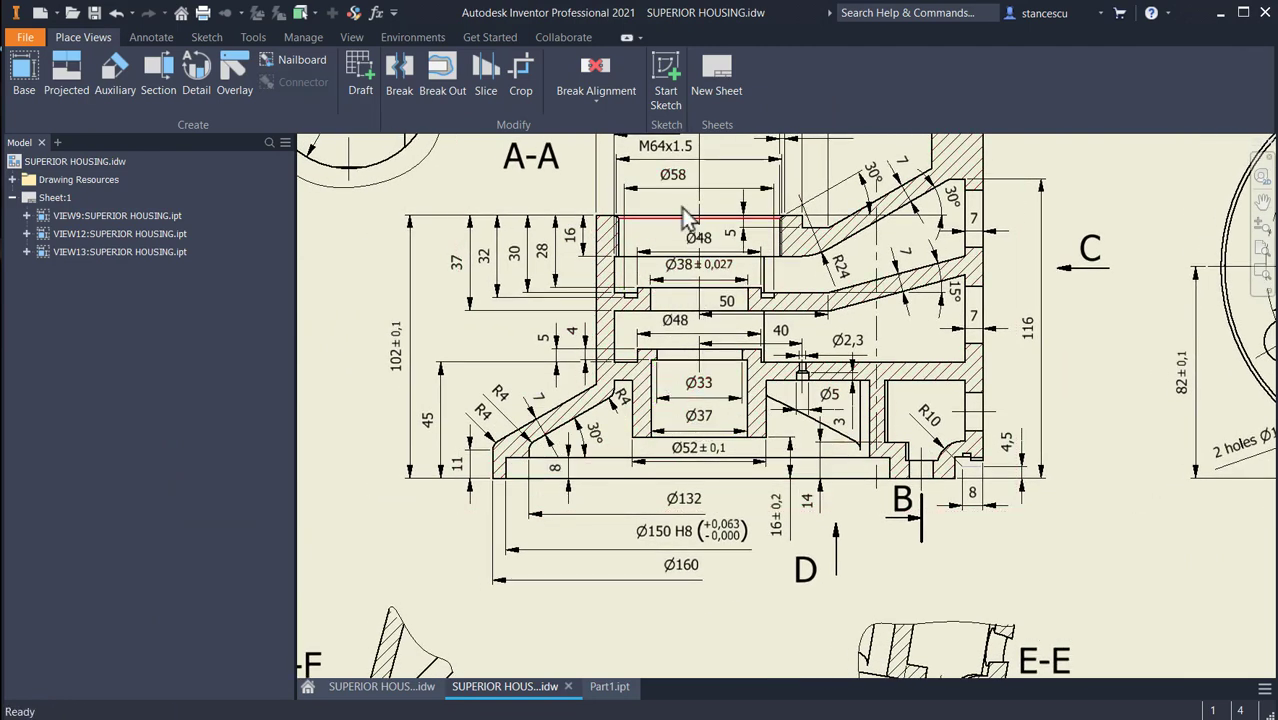
{"action": "middle_click_drag", "start_coordinate": [708, 337], "coordinate": [694, 461]}
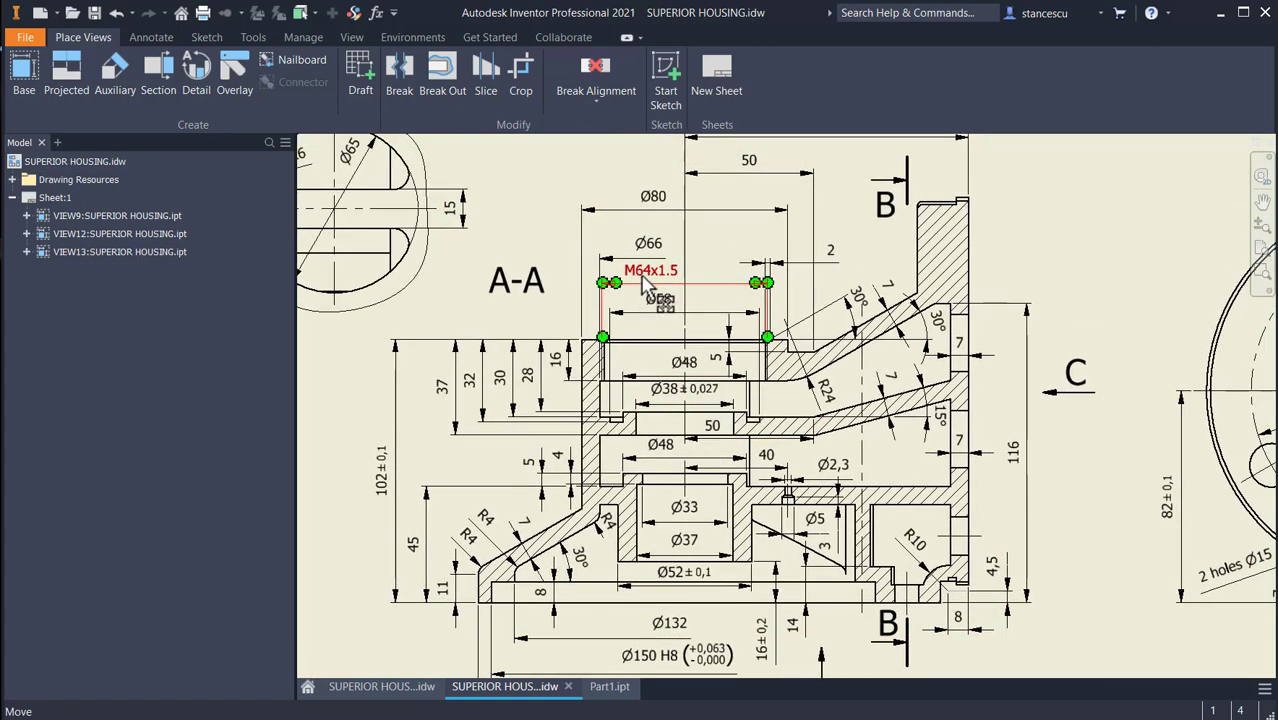
{"action": "scroll", "coordinate": [645, 285], "scroll_direction": "up", "scroll_amount": 3}
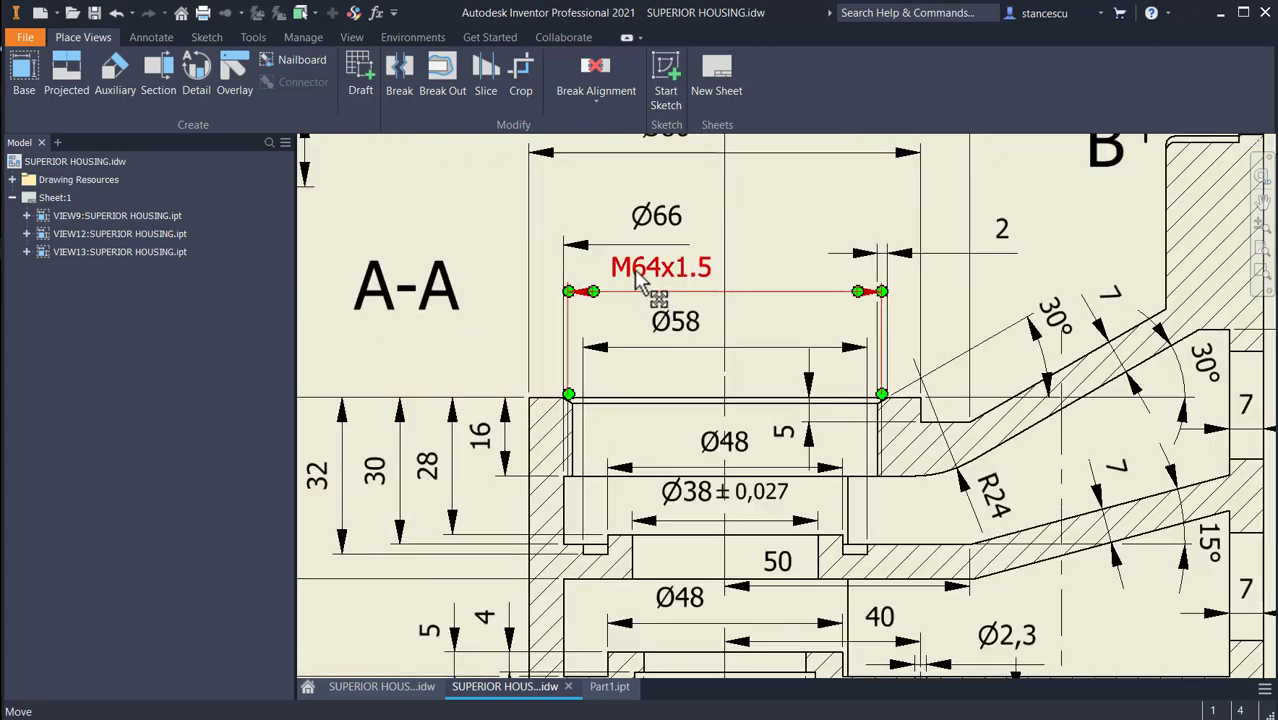
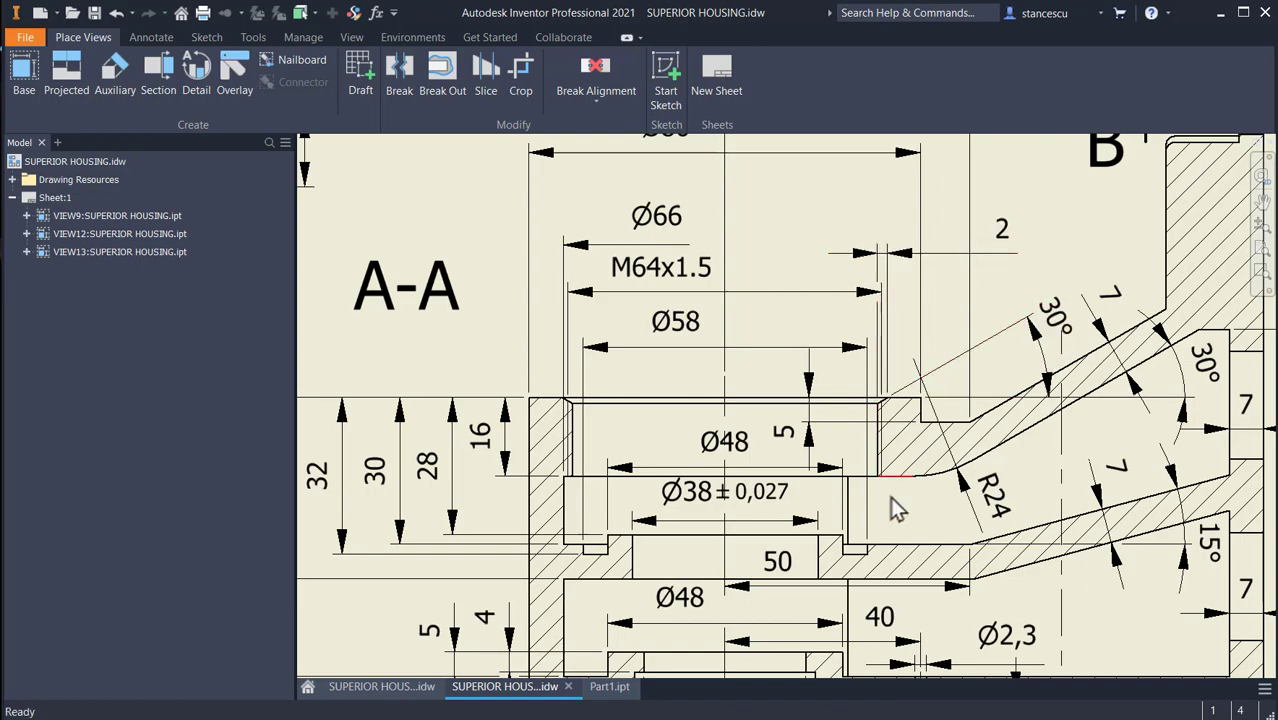
{"action": "middle_click_drag", "start_coordinate": [890, 508], "coordinate": [903, 285]}
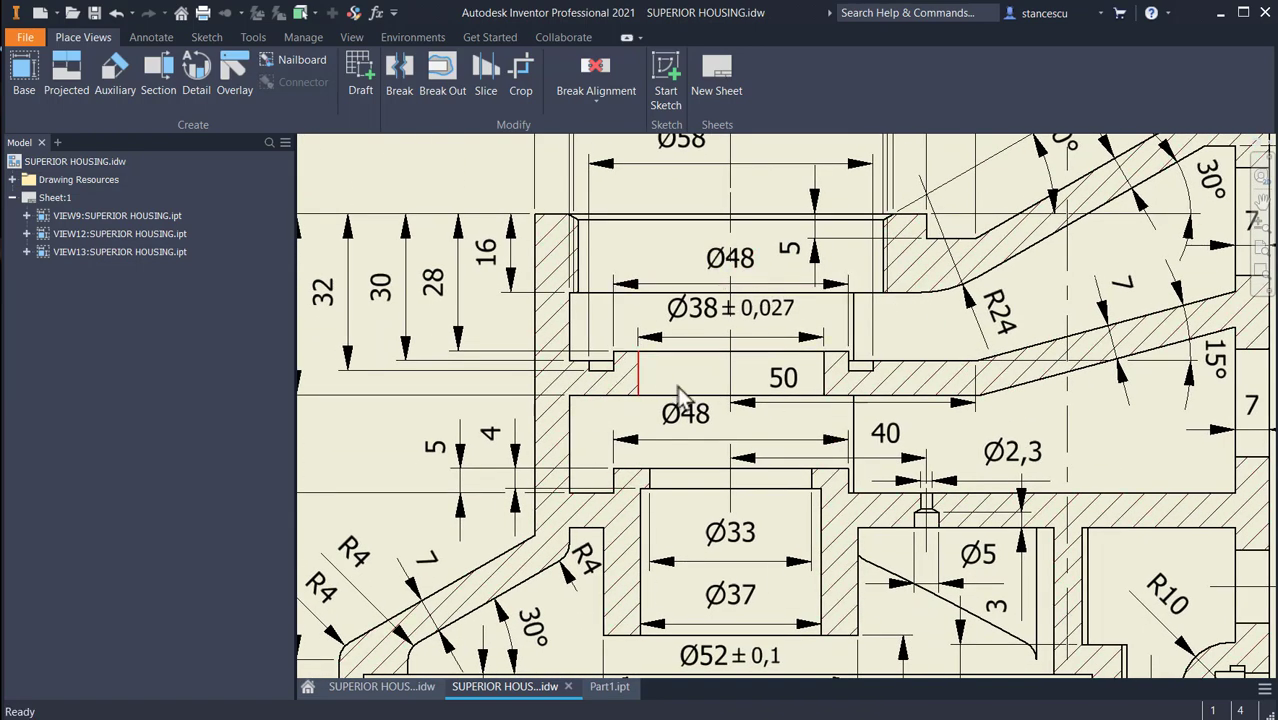
{"action": "middle_click_drag", "start_coordinate": [893, 428], "coordinate": [925, 620]}
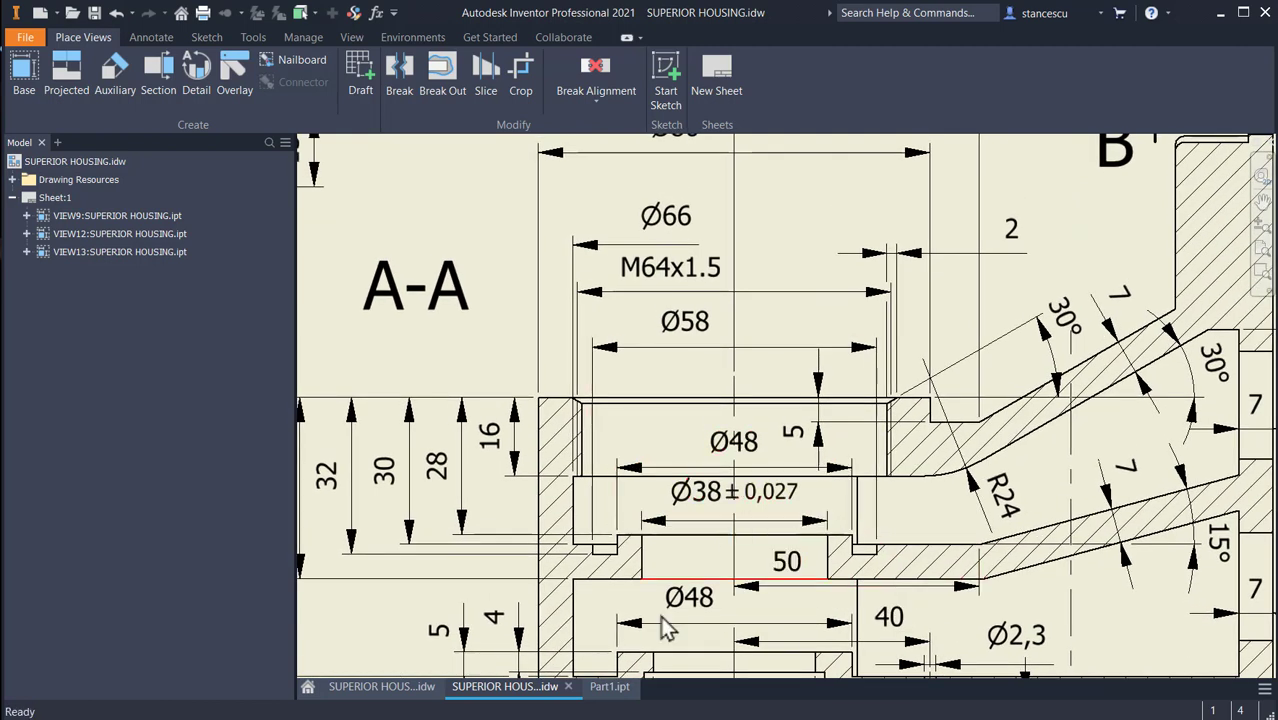
{"action": "left_click", "coordinate": [603, 688]}
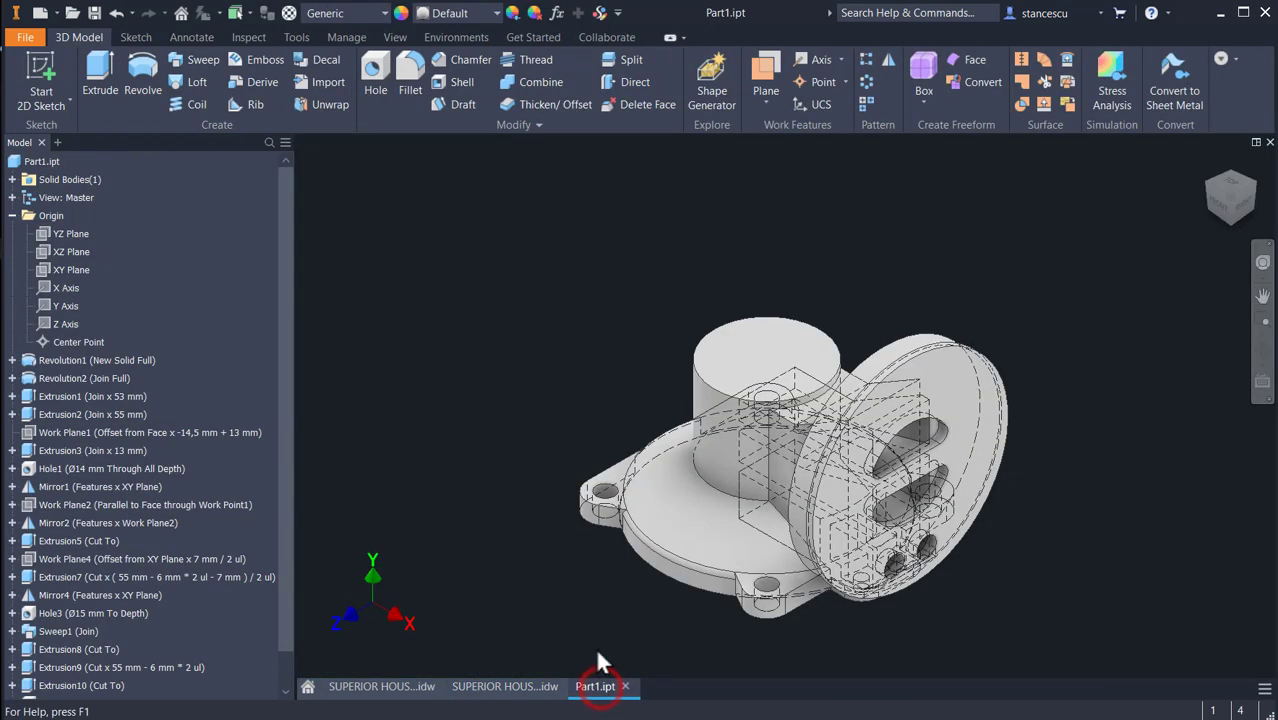
Place a tapped hole on the upper cylinder's top face, concentric with its outer edge, using the ISO Metric profile thread type
{"action": "left_click", "coordinate": [375, 72]}
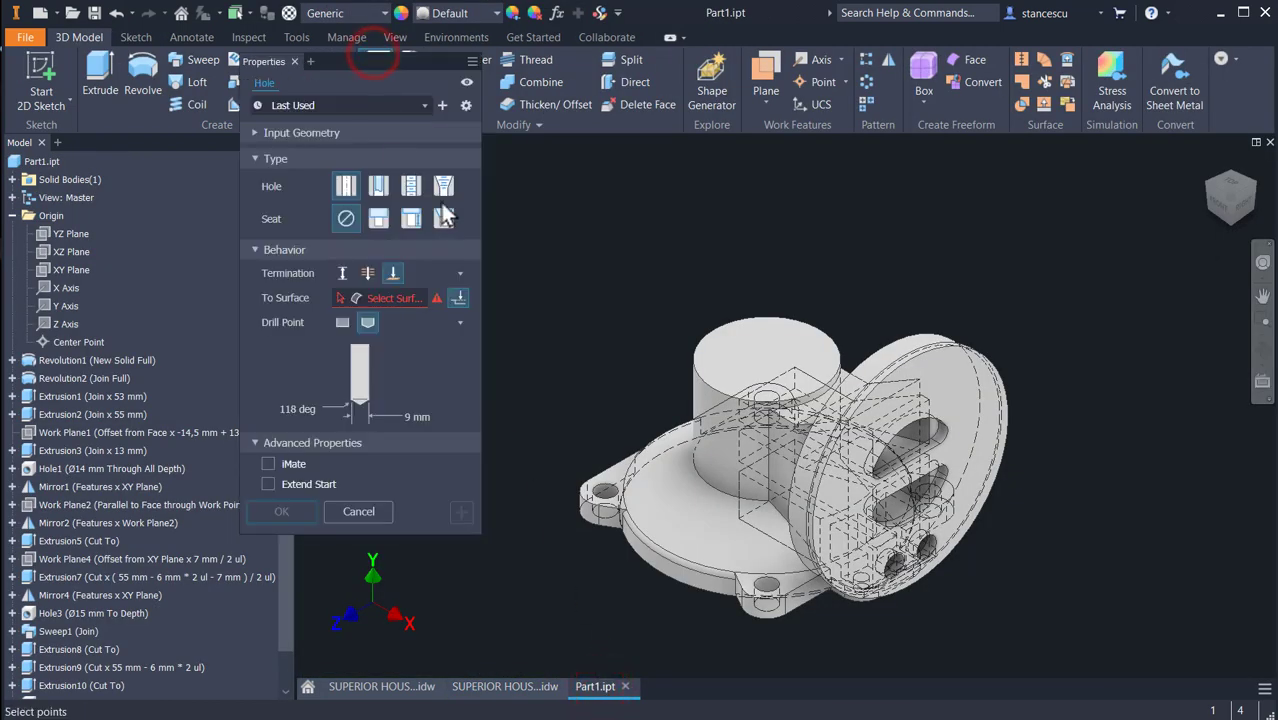
{"action": "left_click", "coordinate": [755, 331]}
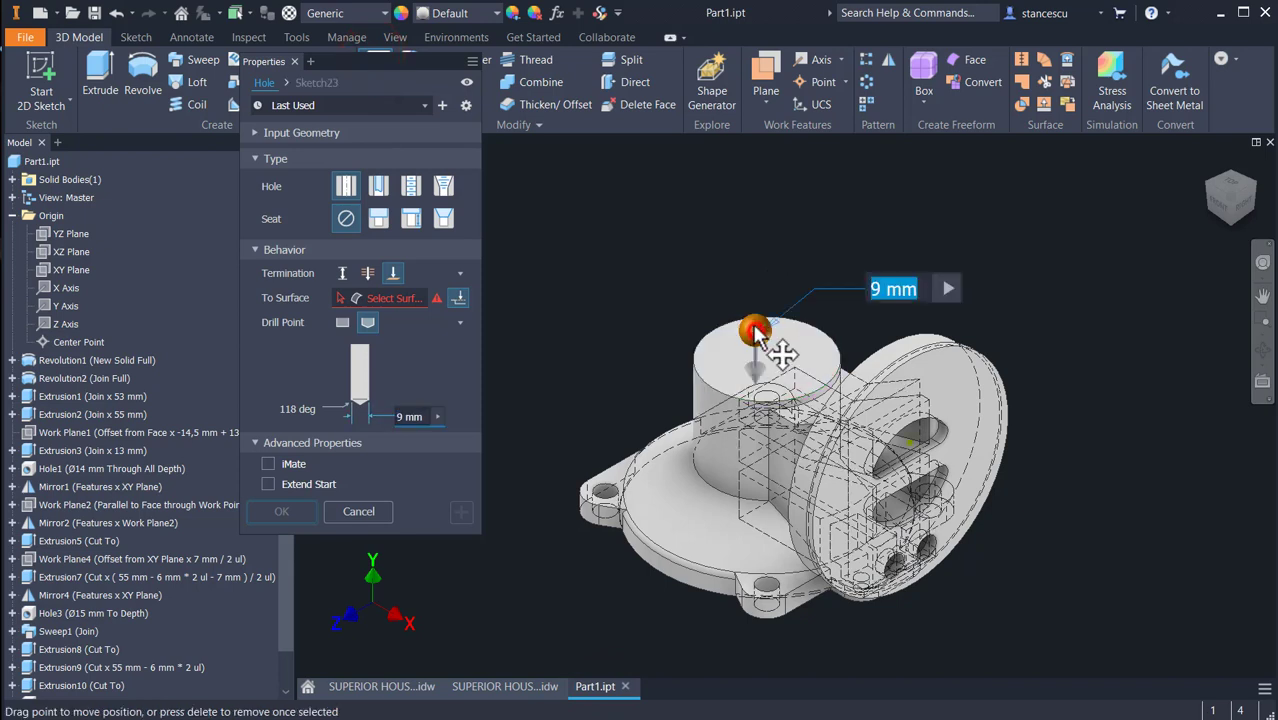
{"action": "left_click", "coordinate": [818, 328]}
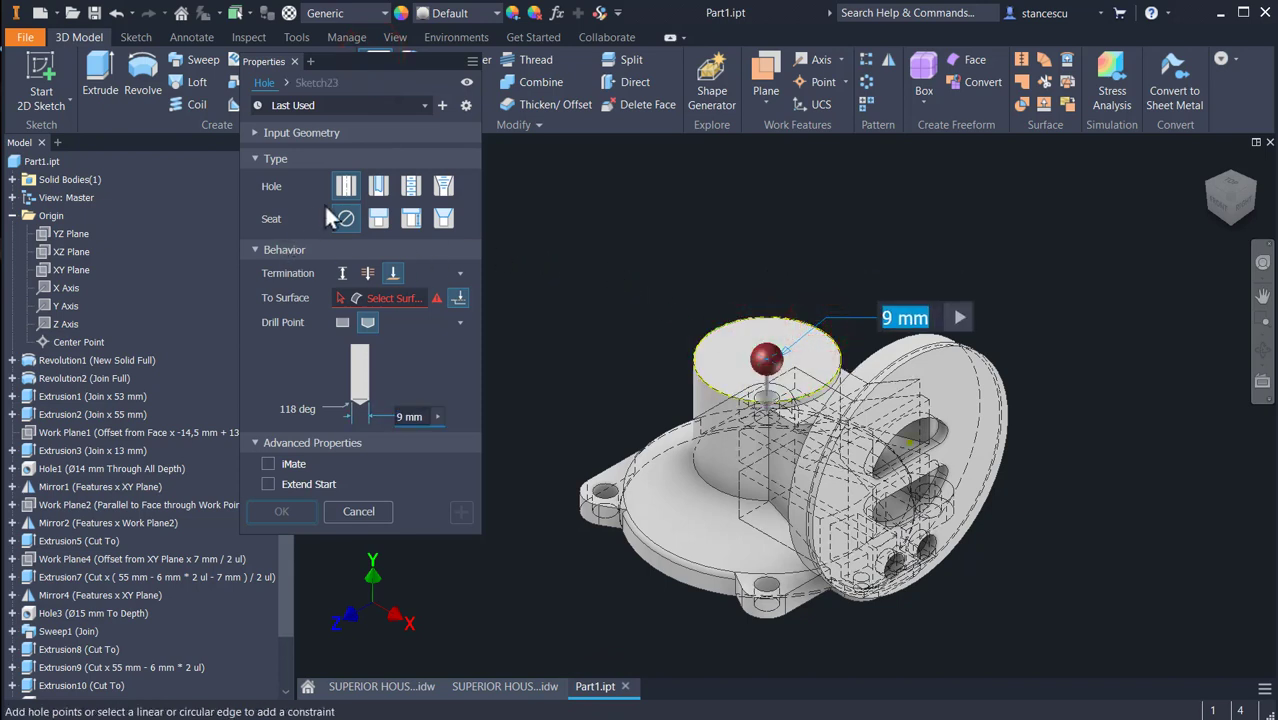
{"action": "left_click", "coordinate": [410, 186]}
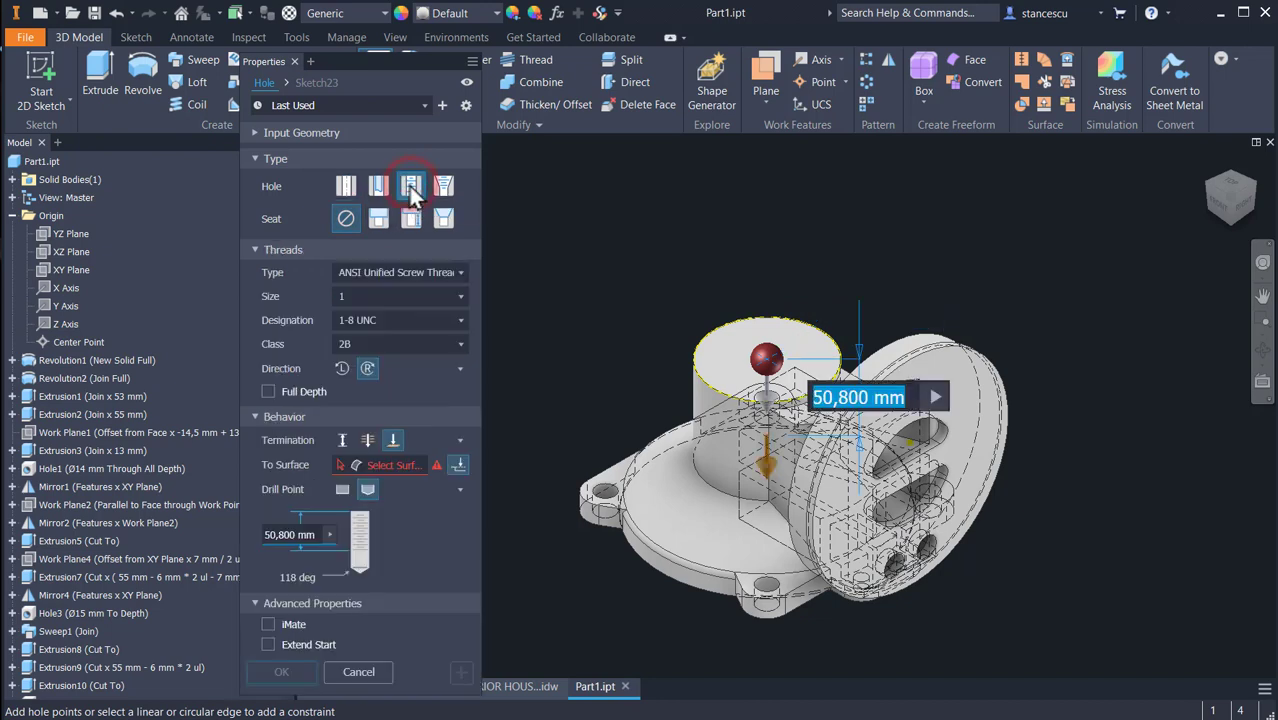
{"action": "left_click", "coordinate": [387, 271]}
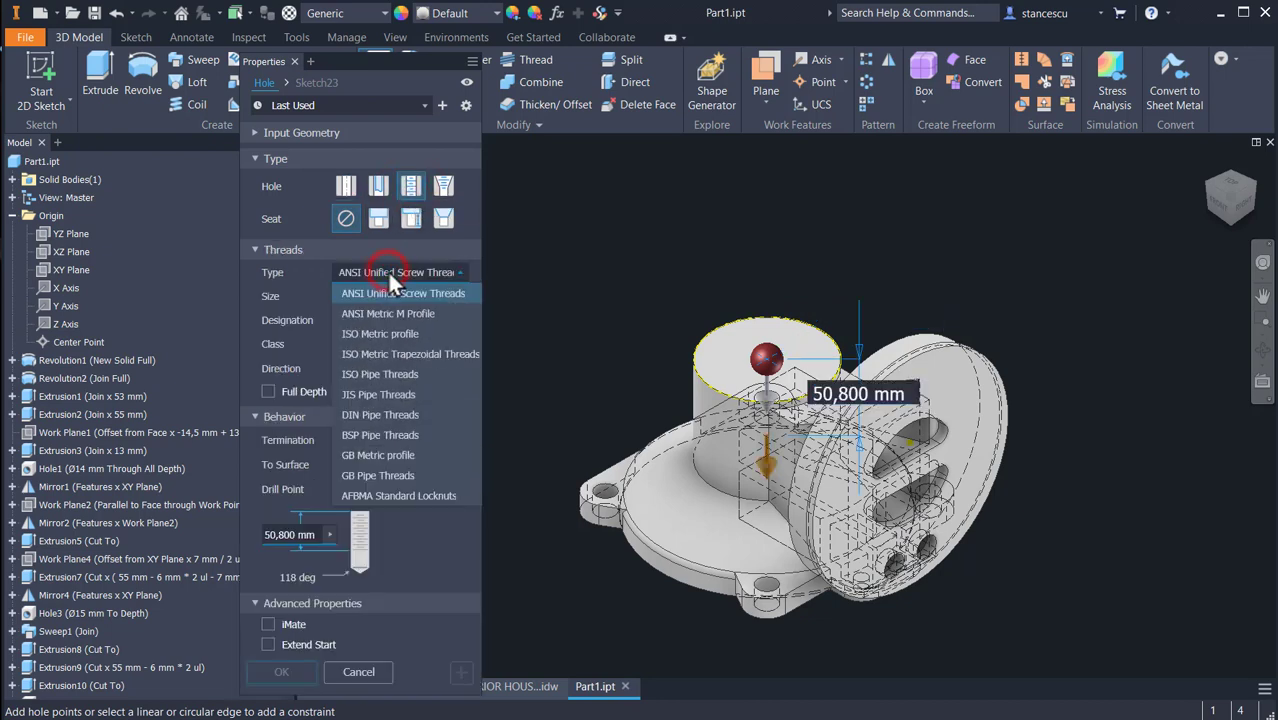
{"action": "left_click", "coordinate": [387, 335]}
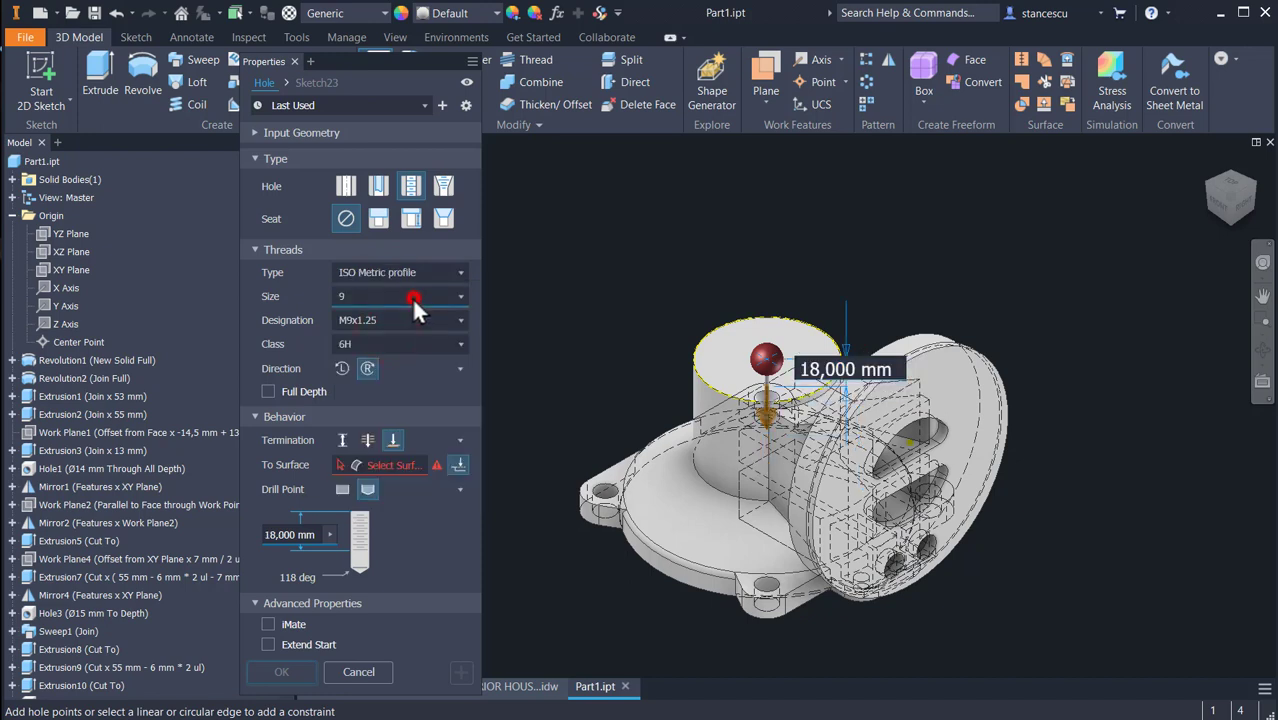
Set the tapped hole's thread size to 64 and its designation to M64x1.5
{"action": "left_click", "coordinate": [413, 299]}
{"action": "scroll", "coordinate": [415, 415], "scroll_direction": "down", "scroll_amount": 2}
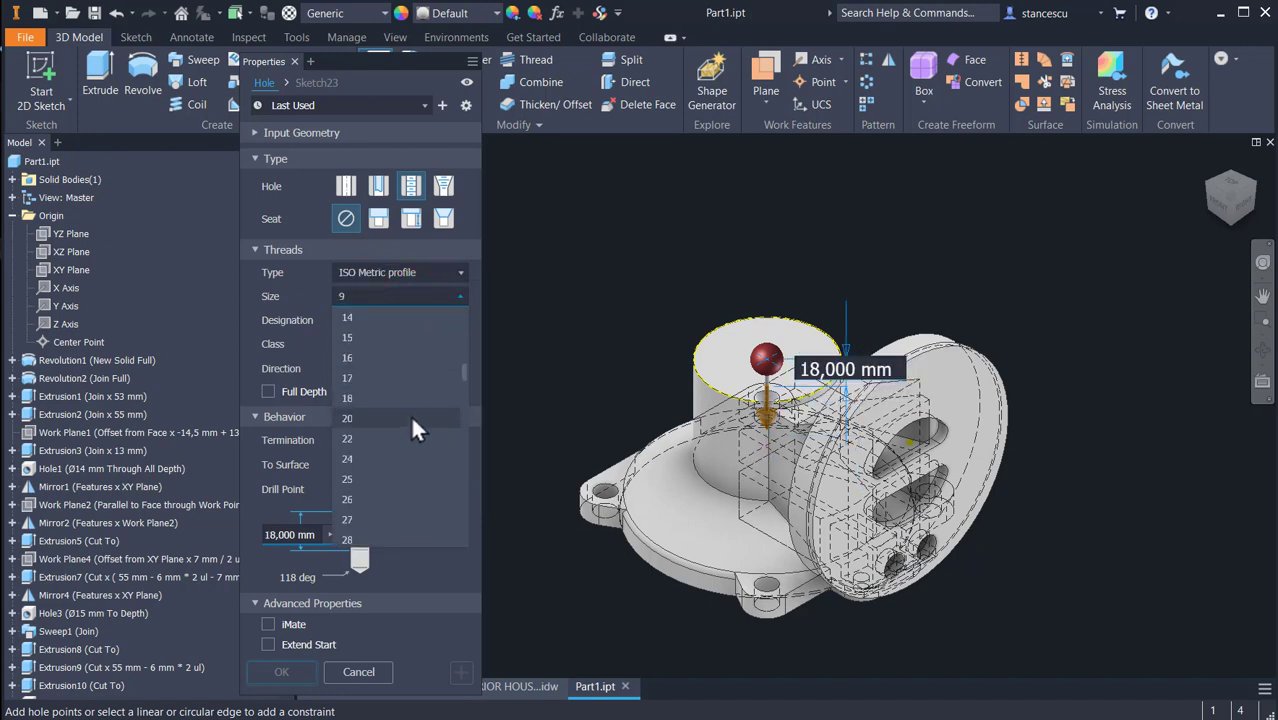
{"action": "scroll", "coordinate": [413, 419], "scroll_direction": "down", "scroll_amount": 1}
{"action": "scroll", "coordinate": [418, 432], "scroll_direction": "down", "scroll_amount": 2}
{"action": "scroll", "coordinate": [396, 450], "scroll_direction": "down", "scroll_amount": 2}
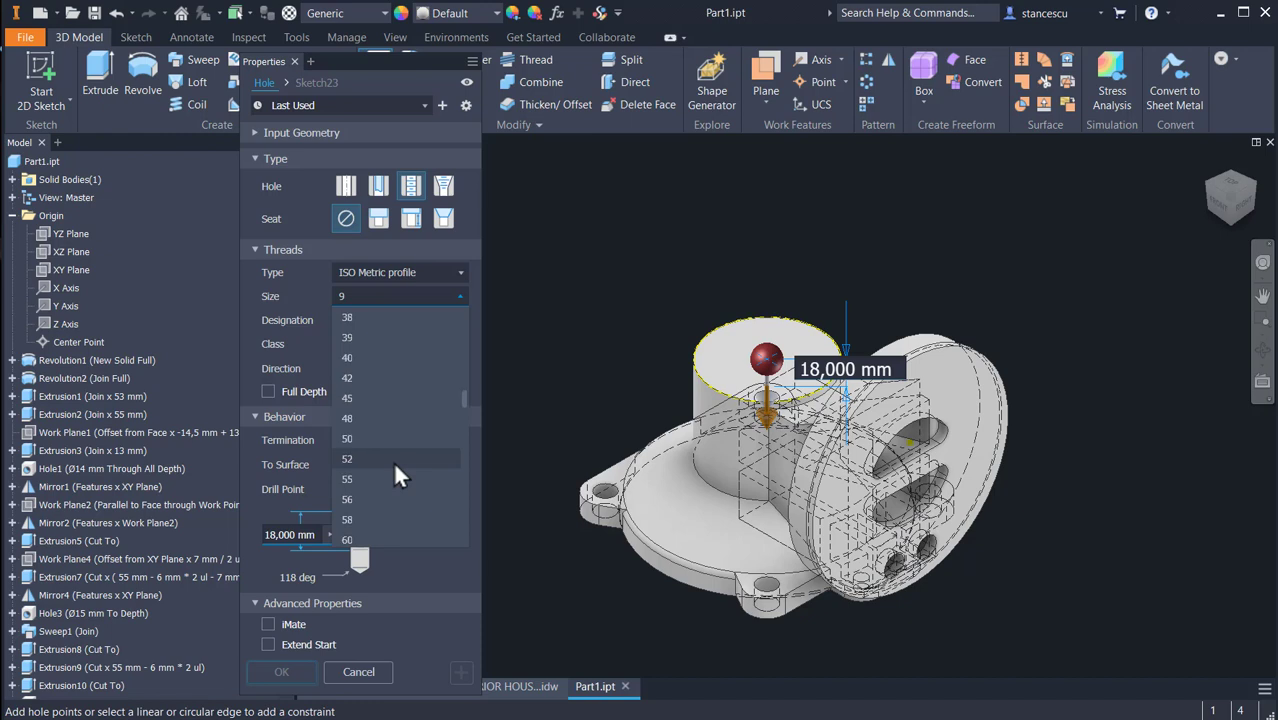
{"action": "scroll", "coordinate": [395, 475], "scroll_direction": "down", "scroll_amount": 1}
{"action": "left_click", "coordinate": [359, 500]}
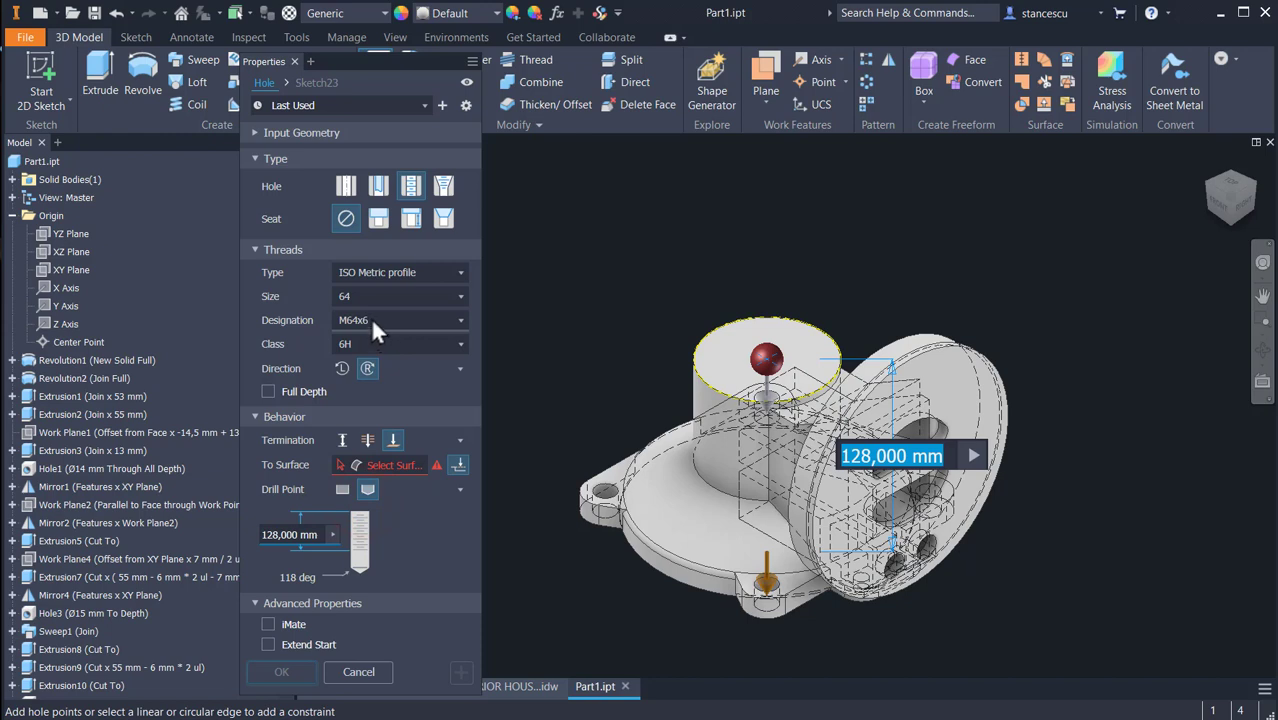
{"action": "left_click", "coordinate": [456, 322]}
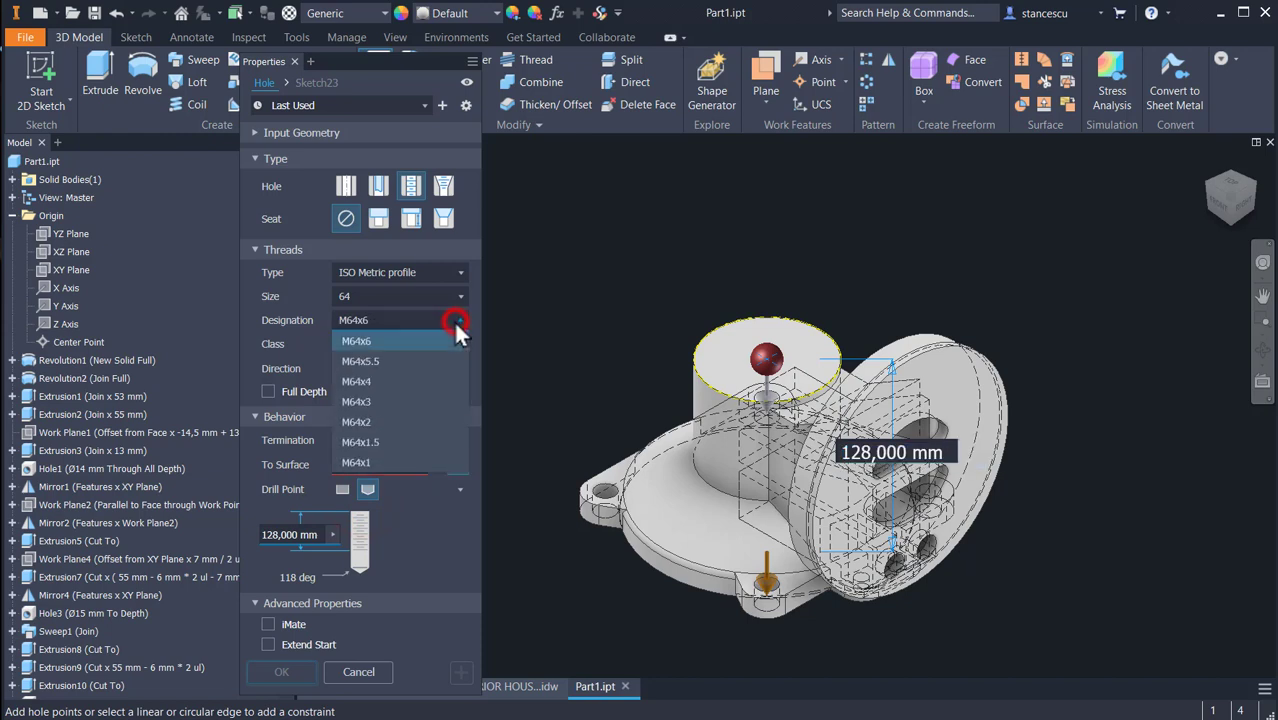
{"action": "left_click", "coordinate": [364, 442]}
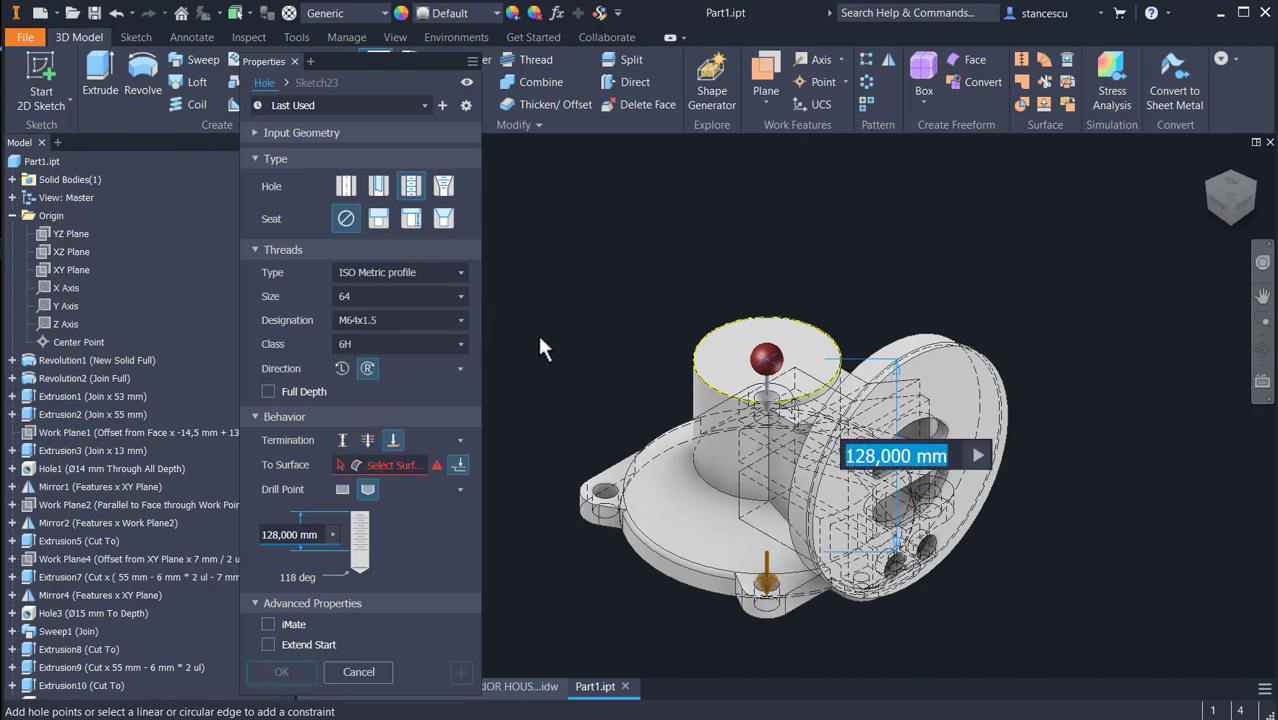
Give the tapped hole a 16 mm distance termination, a flat drill point and a full-depth thread, and create it
{"action": "left_click", "coordinate": [341, 441]}
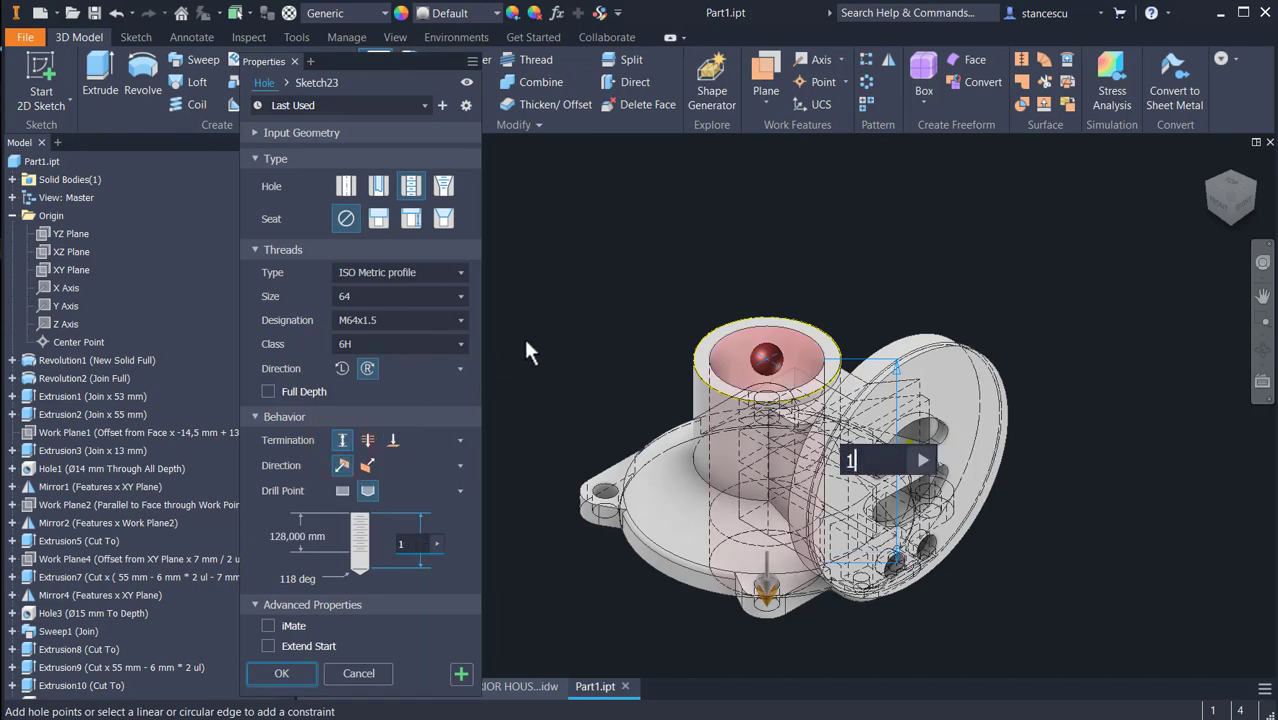
{"action": "type", "text": "16"}
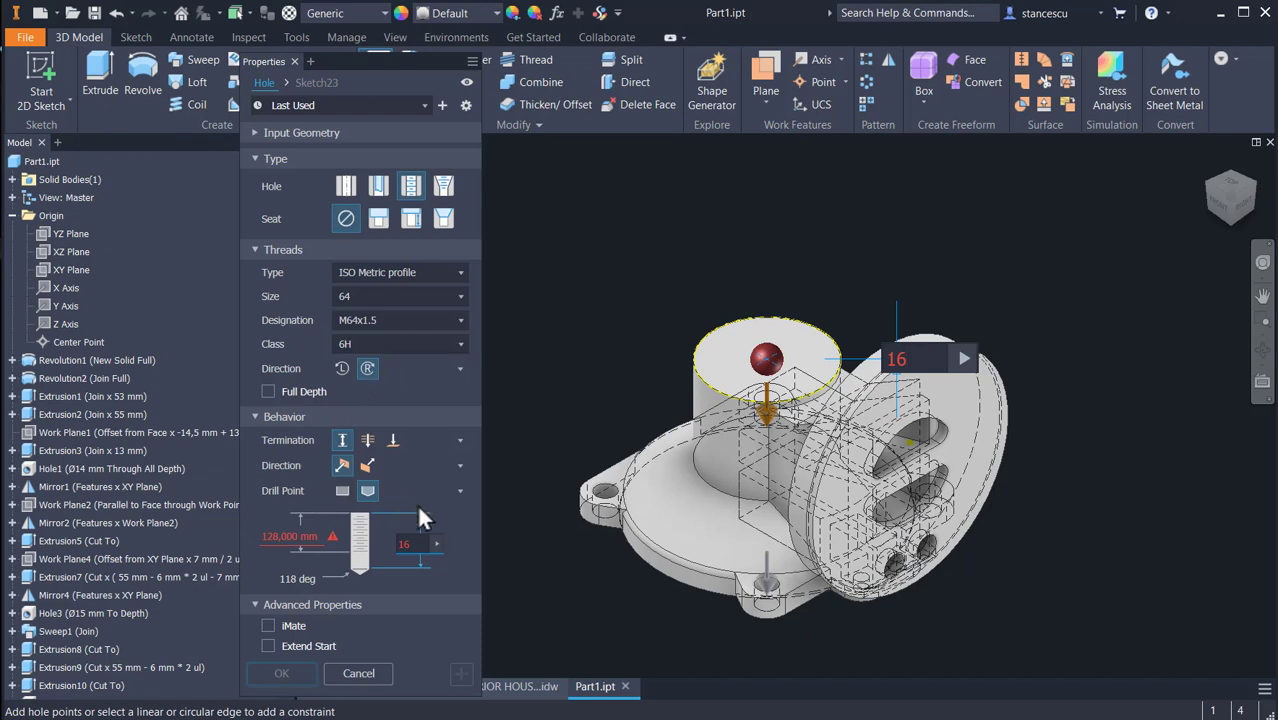
{"action": "left_click", "coordinate": [340, 490]}
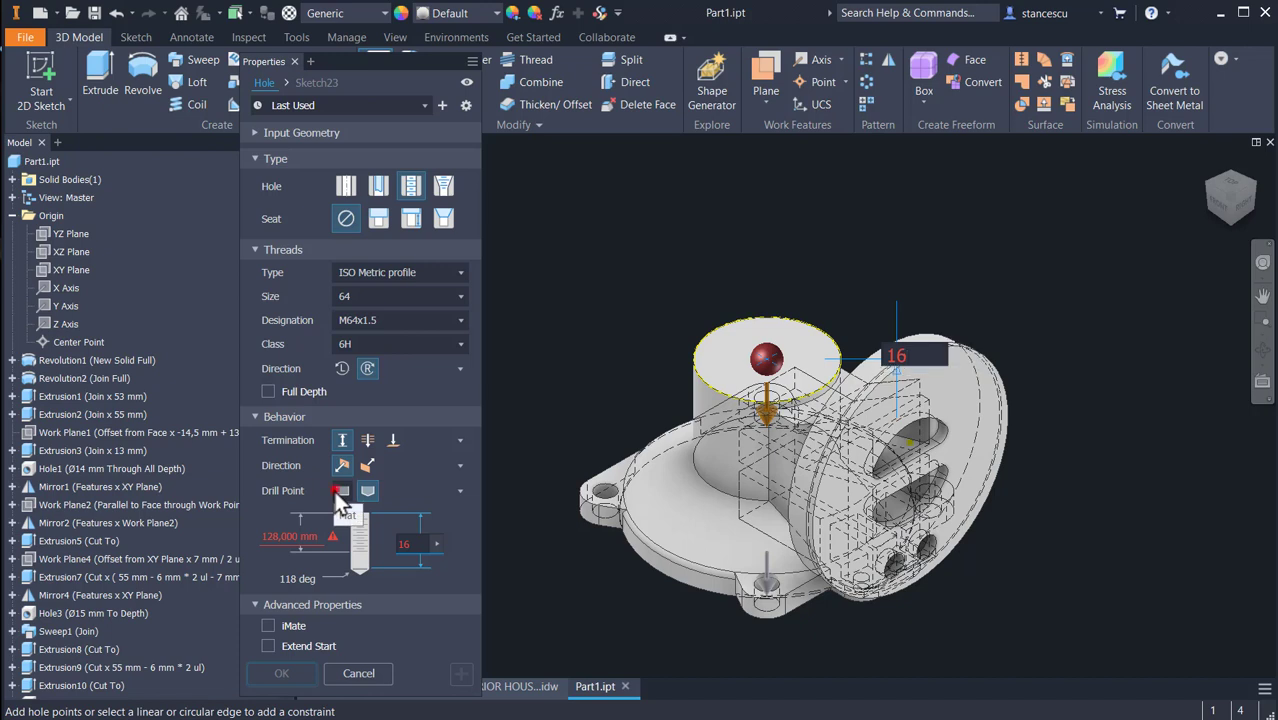
{"action": "left_click", "coordinate": [265, 391]}
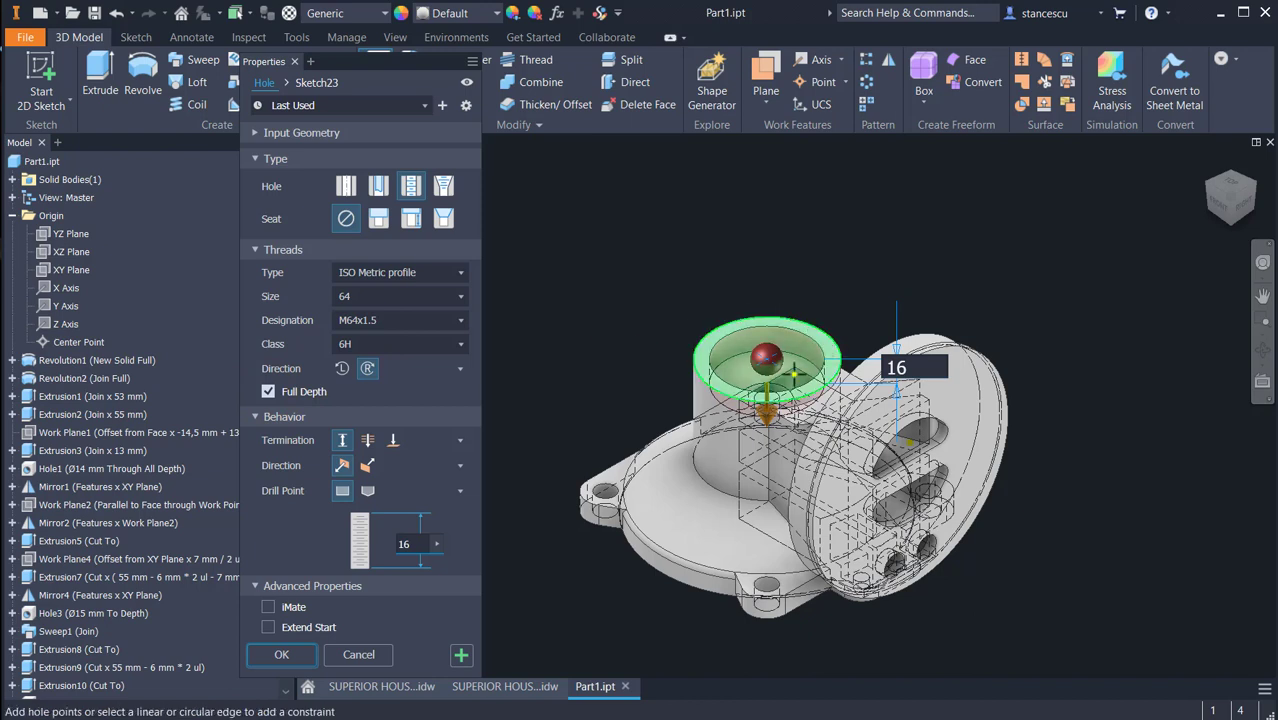
{"action": "left_click", "coordinate": [289, 657]}
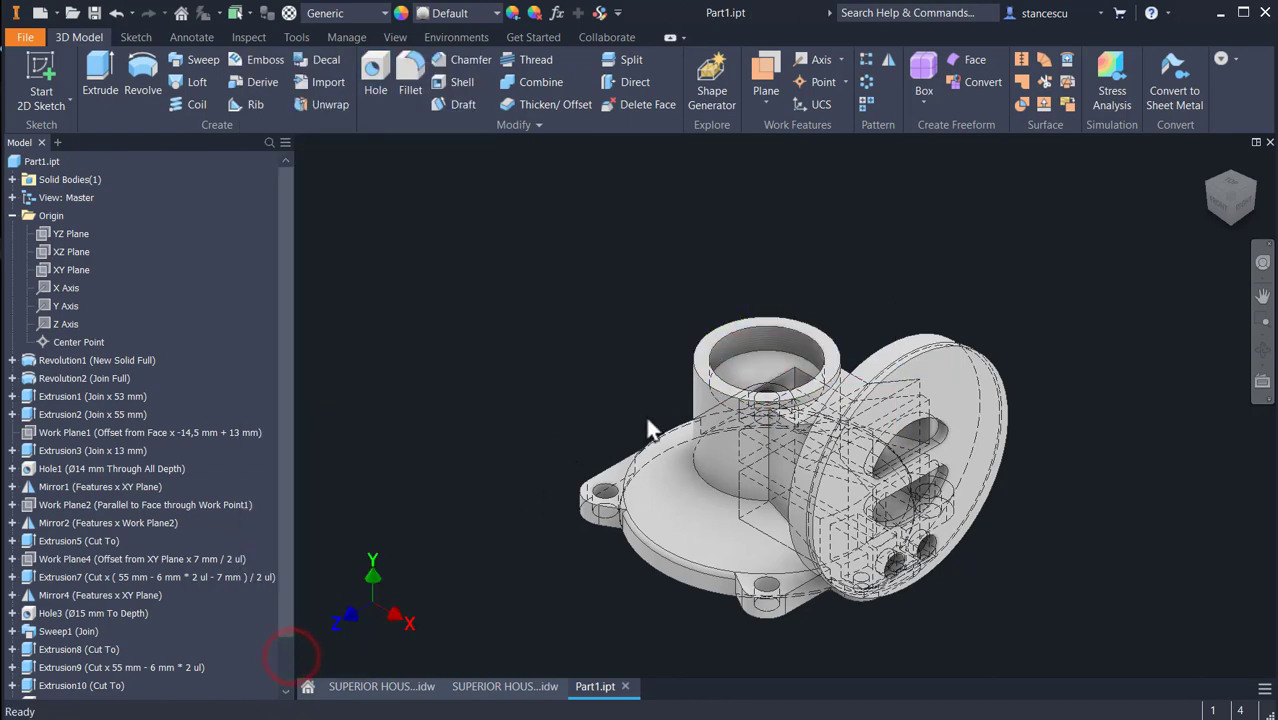
Chamfer the threaded bore's upper inner edge by 2 mm at 30 degrees from the annular top face, and restore the home view
{"action": "scroll", "coordinate": [800, 368], "scroll_direction": "up", "scroll_amount": 3}
{"action": "scroll", "coordinate": [800, 368], "scroll_direction": "up", "scroll_amount": 2}
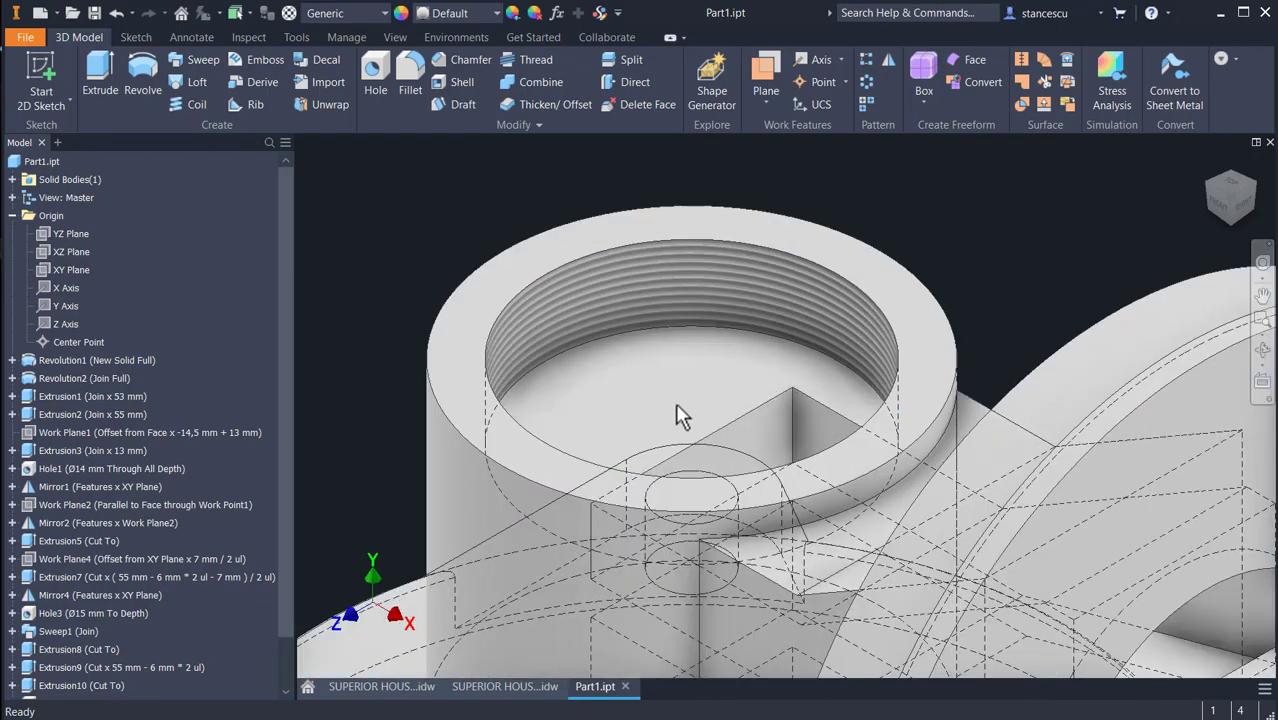
{"action": "mouse_move", "coordinate": [677, 408]}
{"action": "middle_mouse_down", "text": "shift"}
{"action": "mouse_move", "coordinate": [765, 434]}
{"action": "mouse_move", "coordinate": [731, 412]}
{"action": "mouse_move", "coordinate": [673, 405]}
{"action": "mouse_move", "coordinate": [650, 428]}
{"action": "mouse_move", "coordinate": [674, 412]}
{"action": "middle_mouse_up", "text": "shift"}
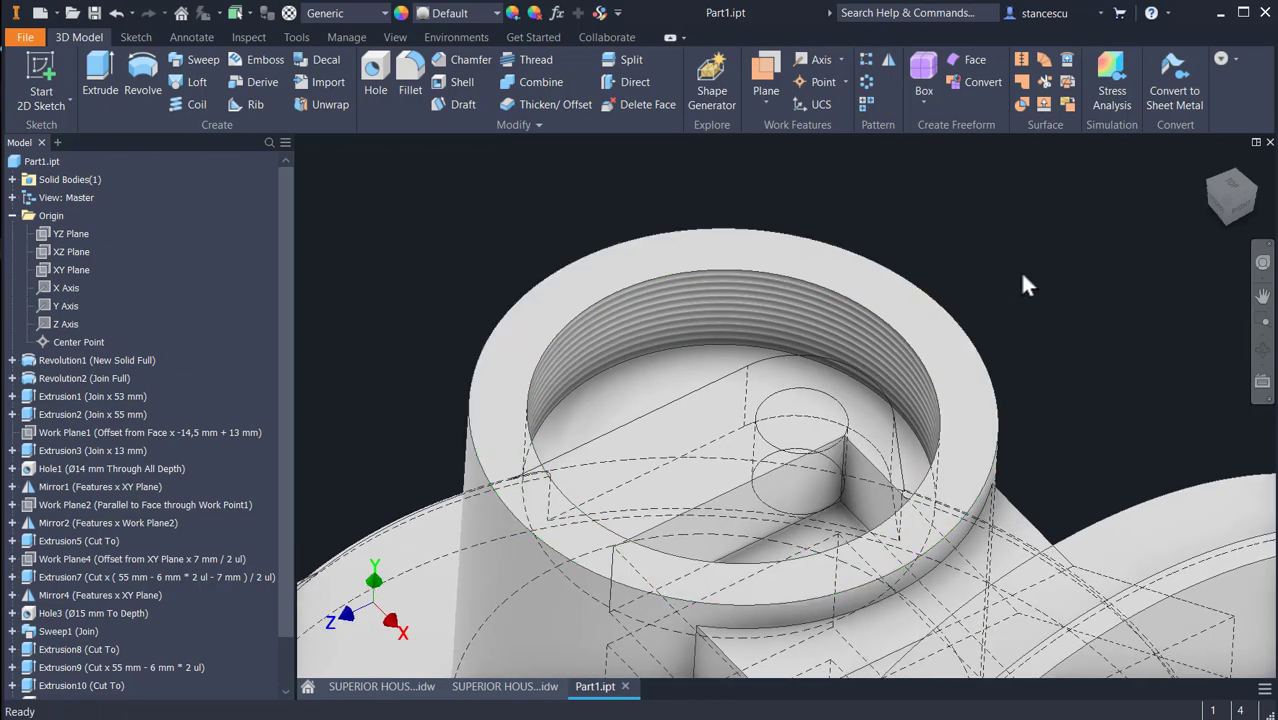
{"action": "left_click", "coordinate": [699, 272]}
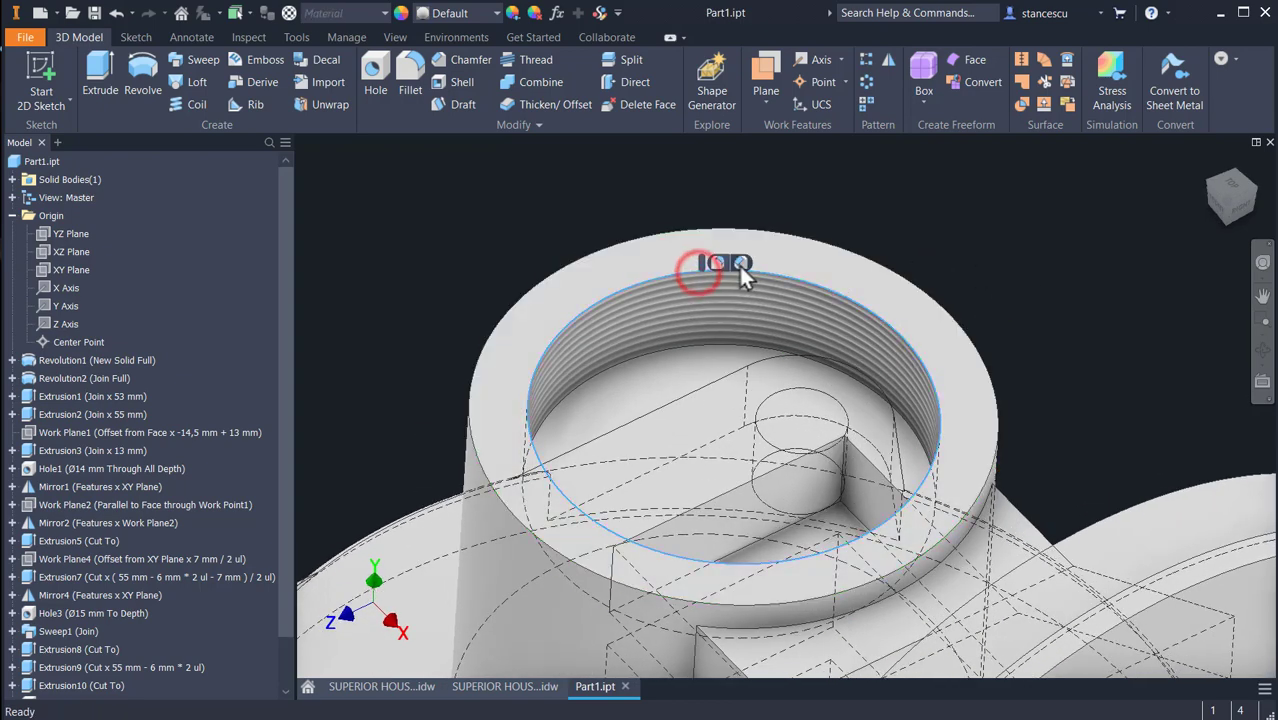
{"action": "left_click", "coordinate": [740, 264]}
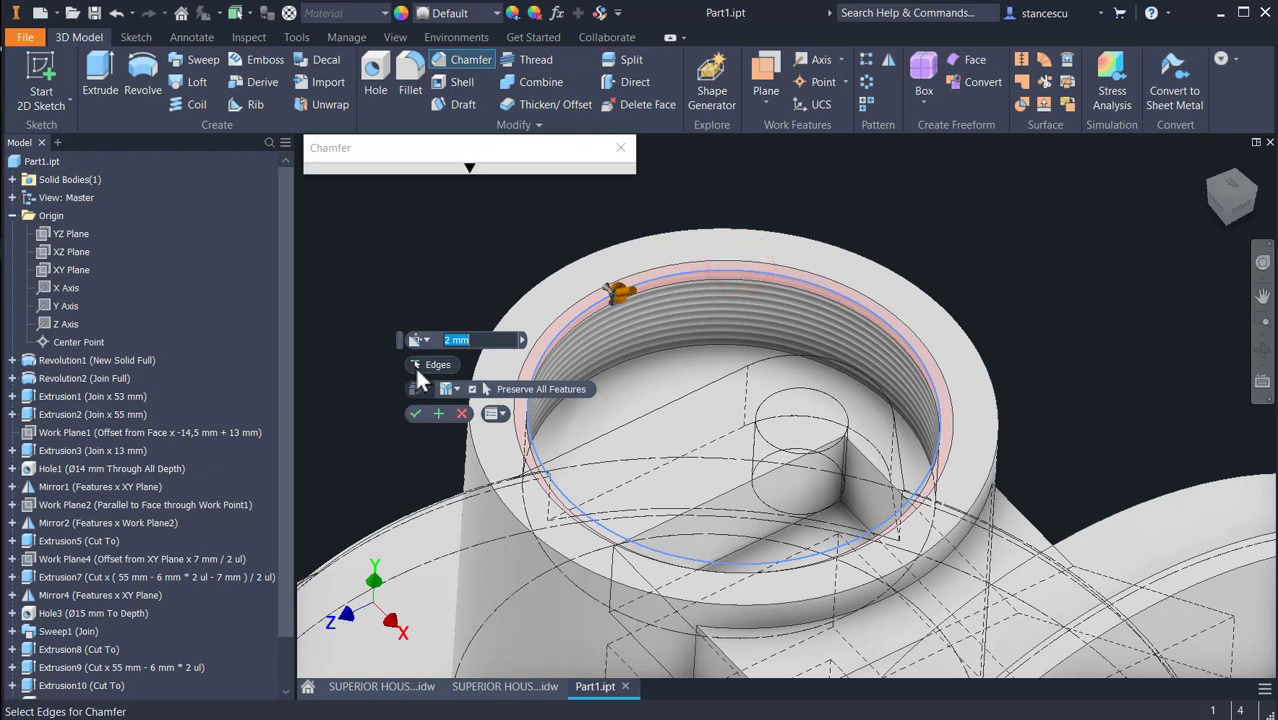
{"action": "left_click", "coordinate": [416, 340]}
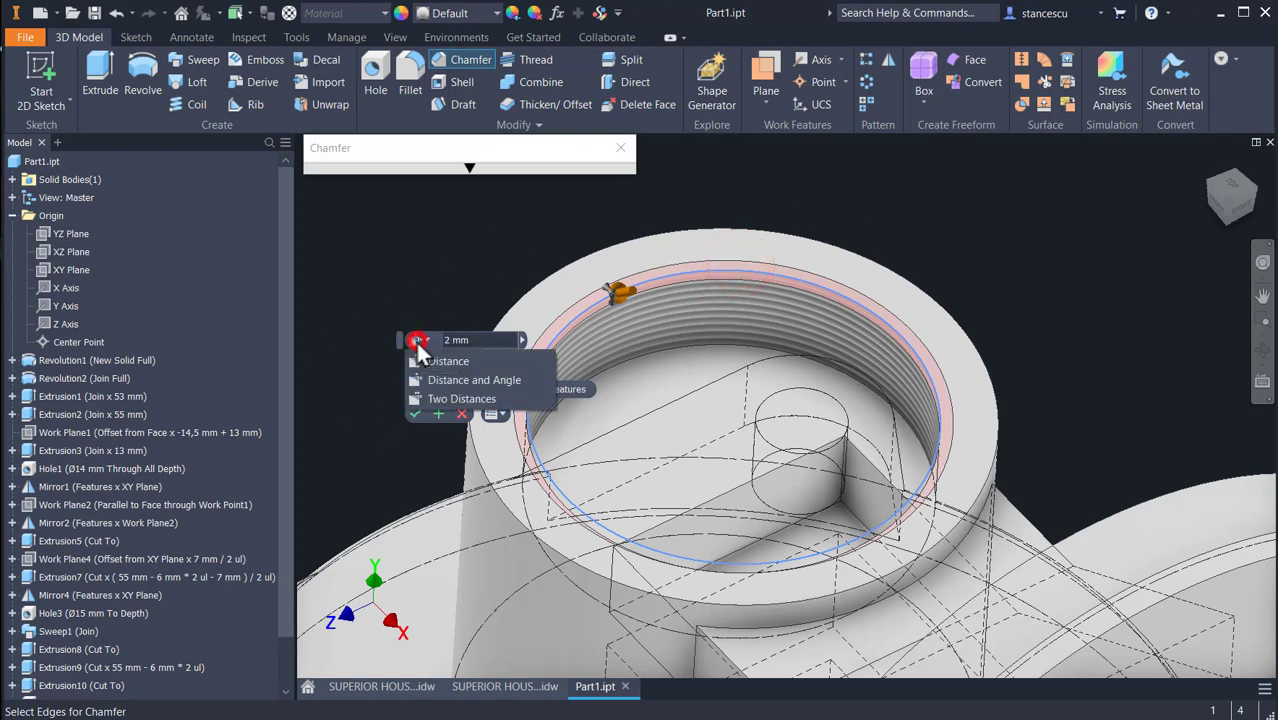
{"action": "left_click", "coordinate": [414, 376]}
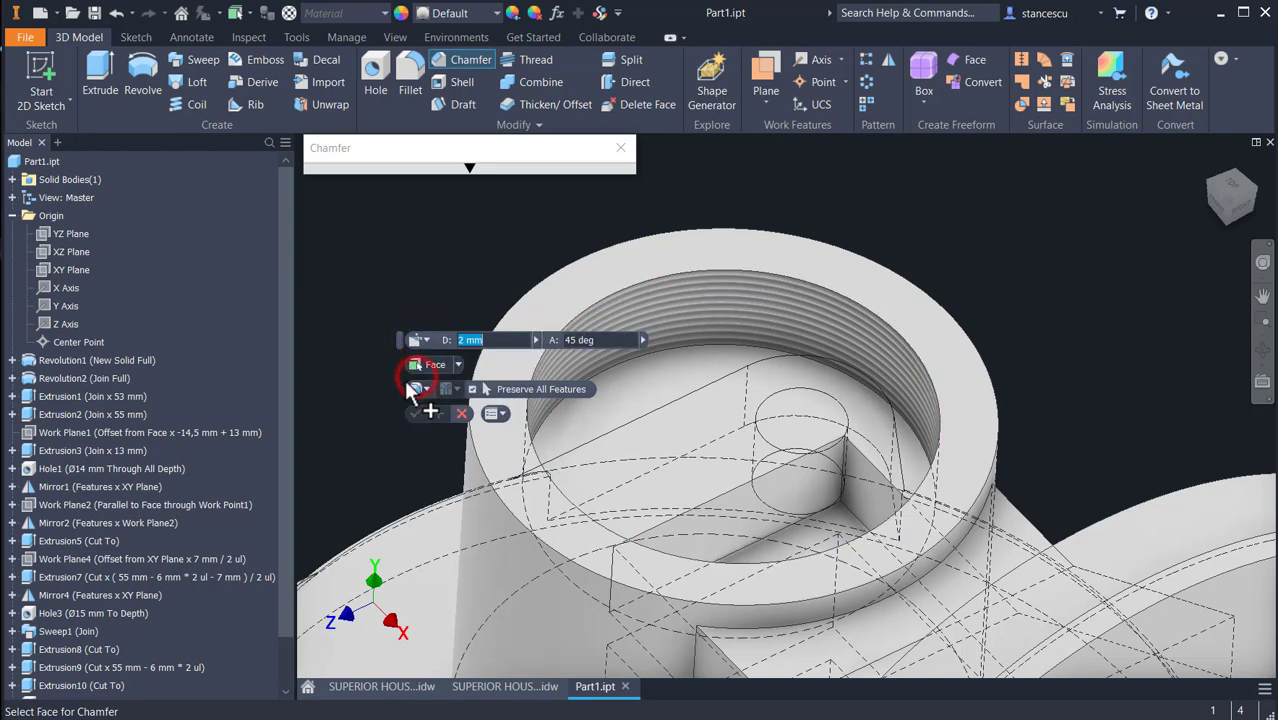
{"action": "left_click", "coordinate": [579, 282]}
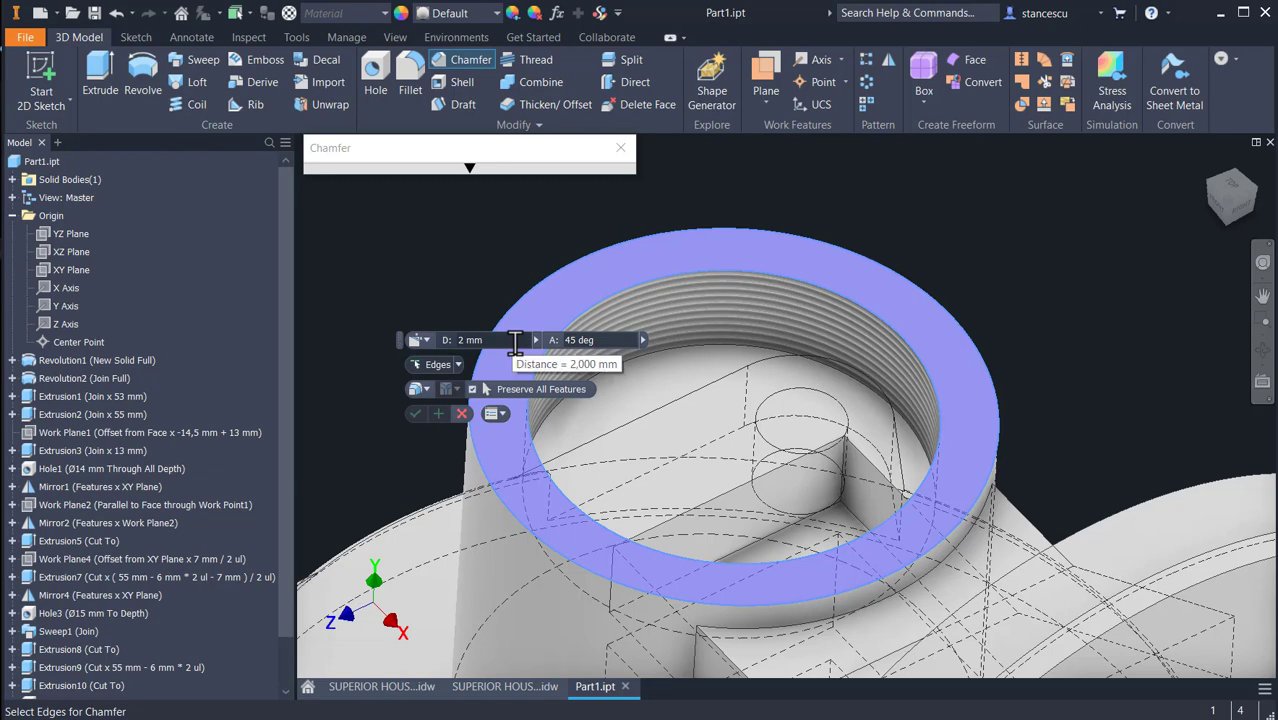
{"action": "left_click", "coordinate": [600, 340]}
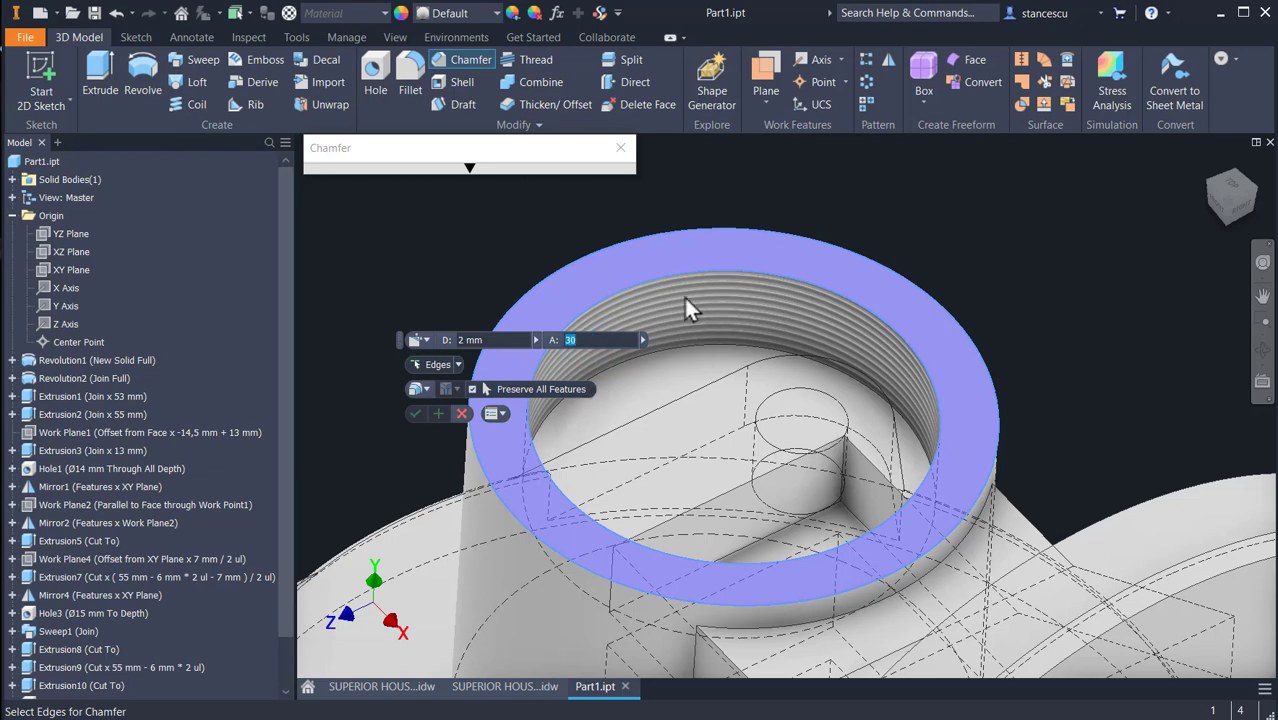
{"action": "left_click", "coordinate": [647, 283]}
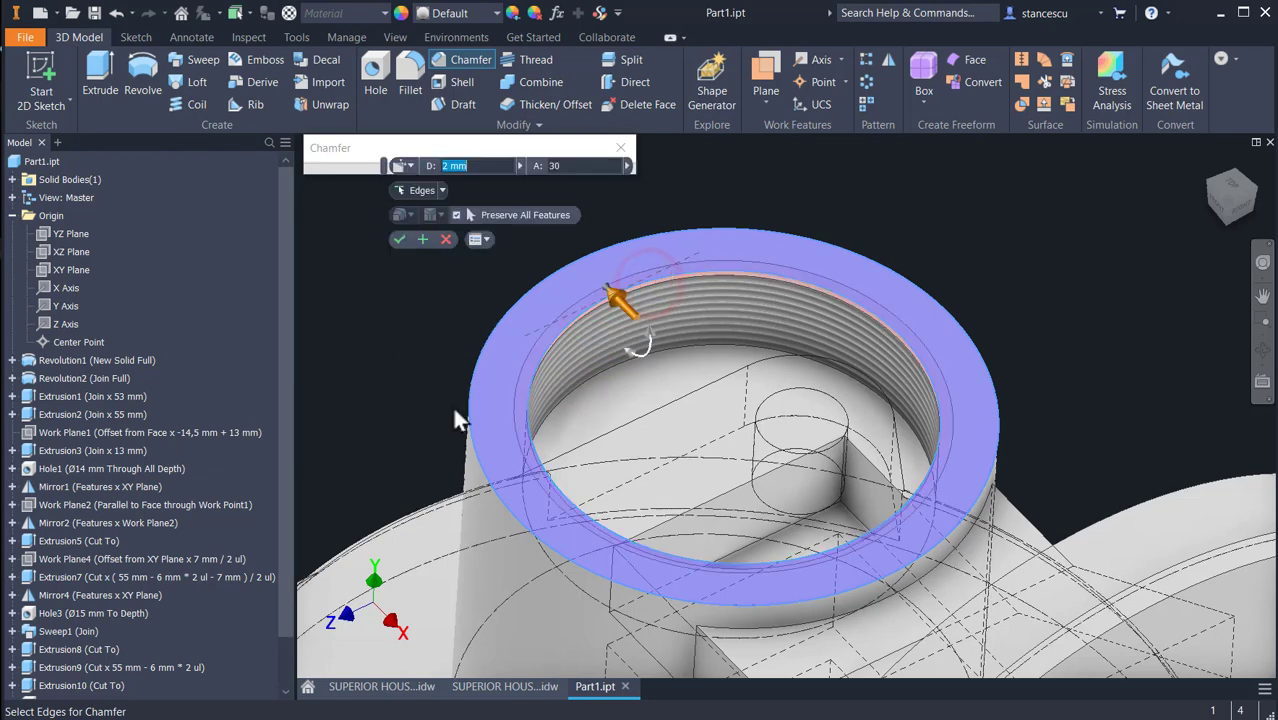
{"action": "middle_click_drag", "start_coordinate": [703, 452], "coordinate": [700, 417], "text": "shift"}
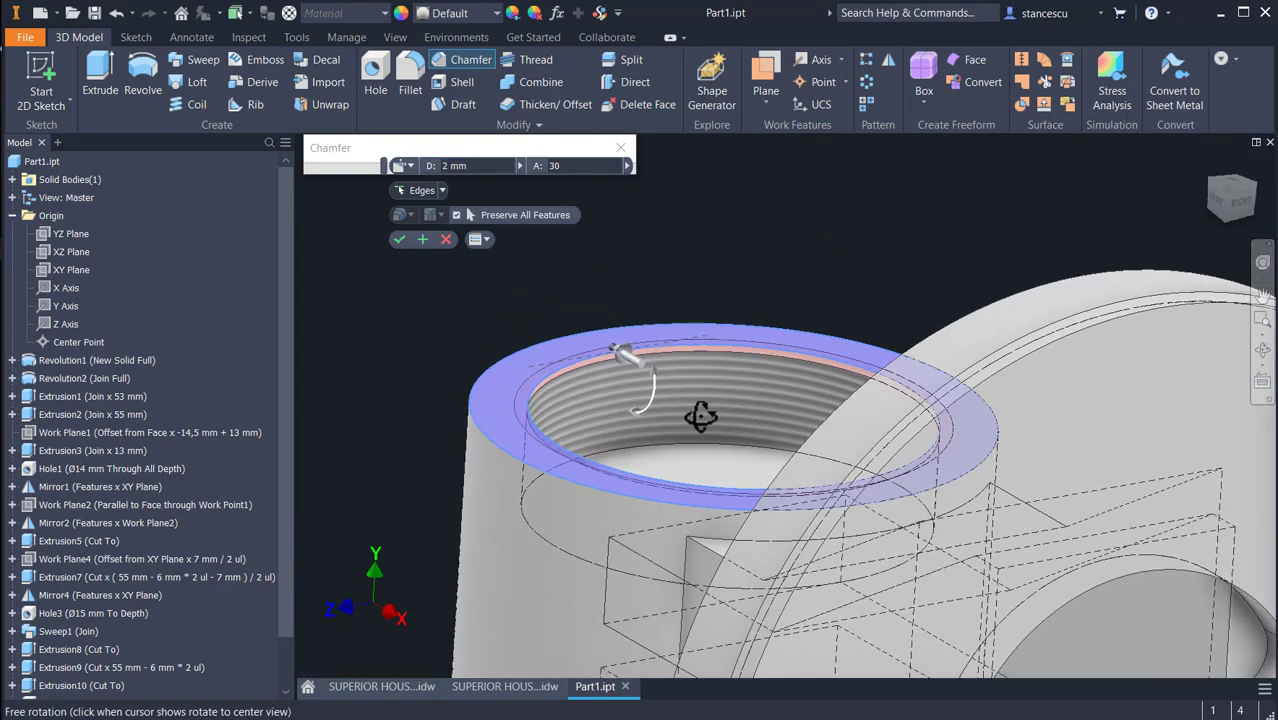
{"action": "left_click", "coordinate": [396, 240]}
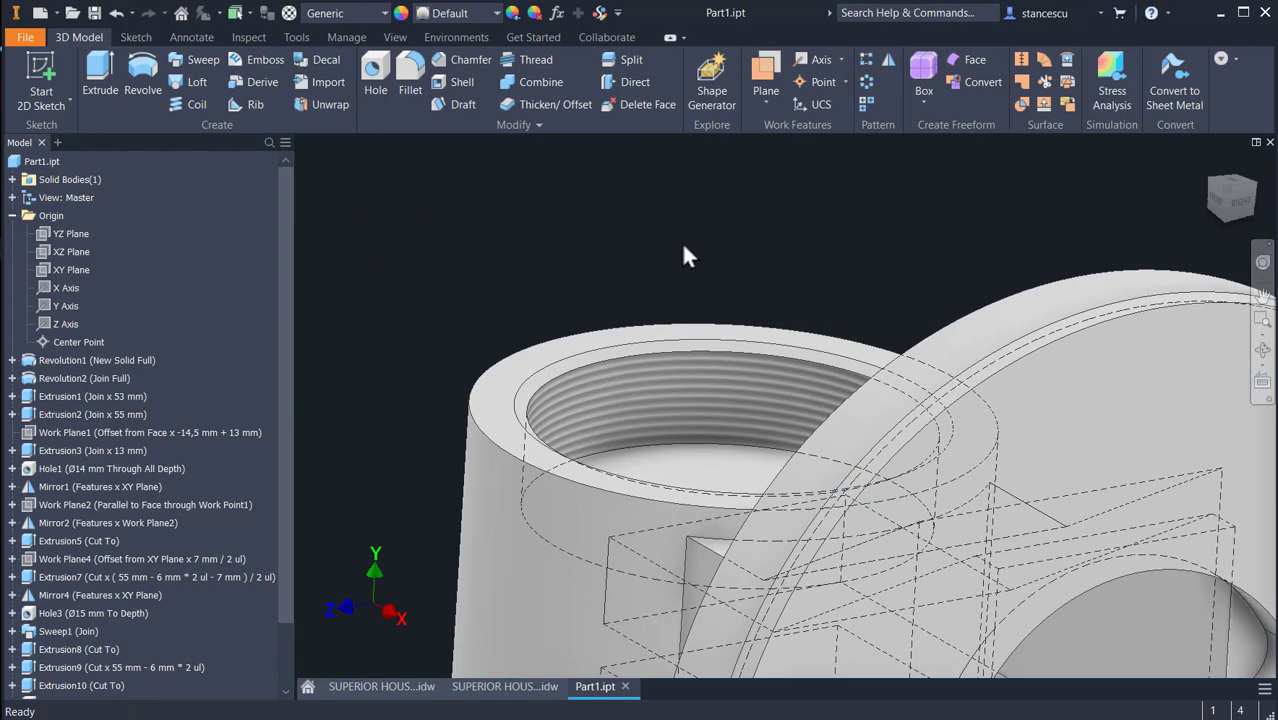
{"action": "key", "text": "F6"}
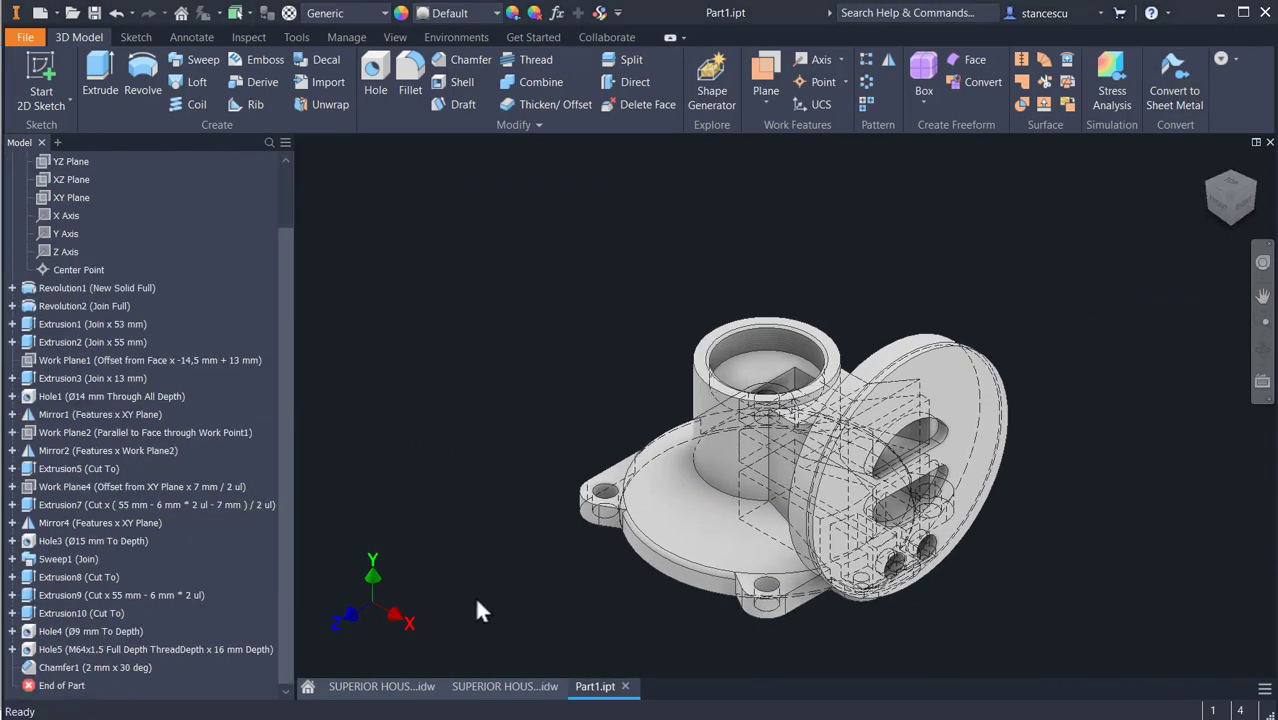
Consult section A-A of the housing drawing for the inner boss dimensions, and start a sliced-view sketch on the part's XY plane
{"action": "left_click", "coordinate": [515, 686]}
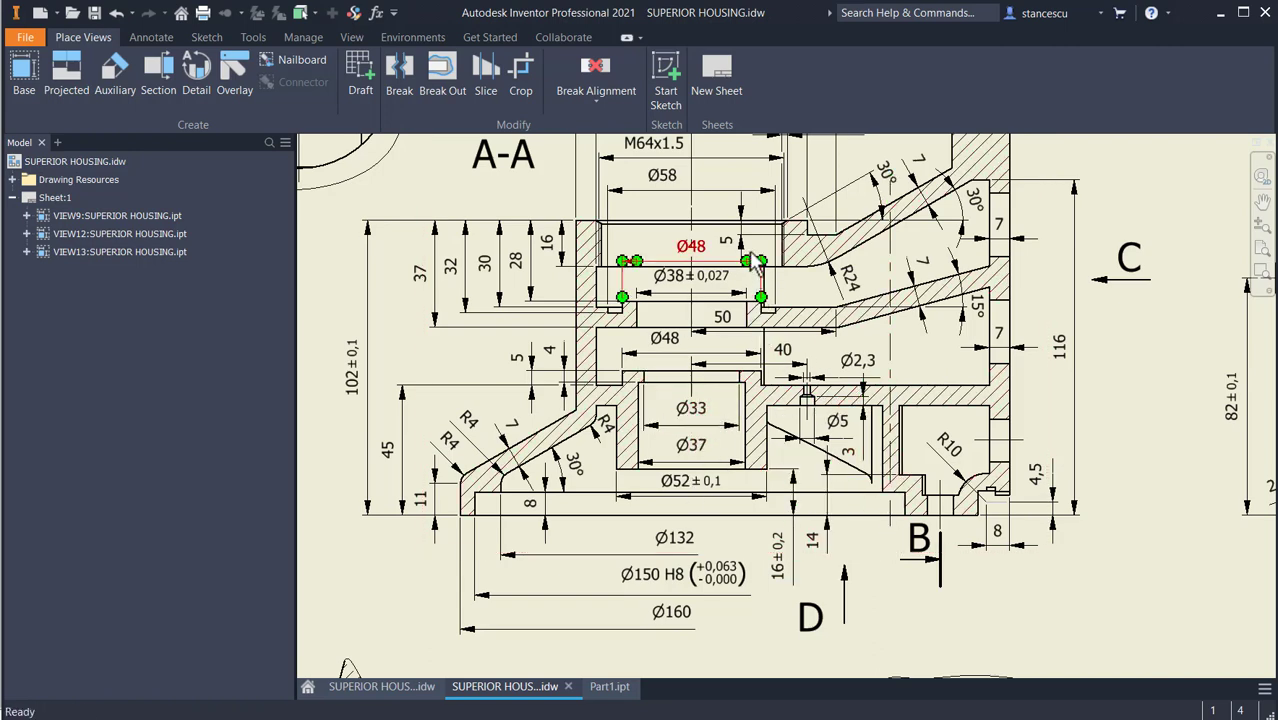
{"action": "scroll", "coordinate": [786, 313], "scroll_direction": "down", "scroll_amount": 3}
{"action": "middle_click_drag", "start_coordinate": [797, 292], "coordinate": [821, 245]}
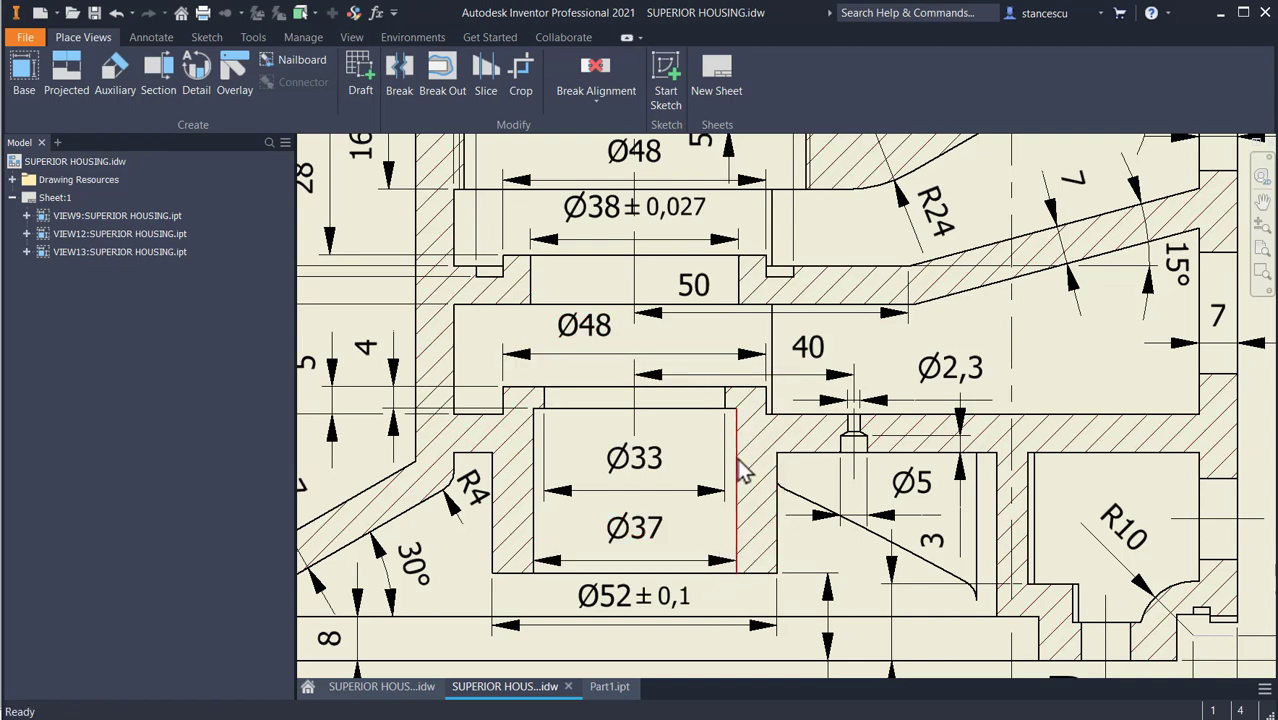
{"action": "left_click", "coordinate": [595, 688]}
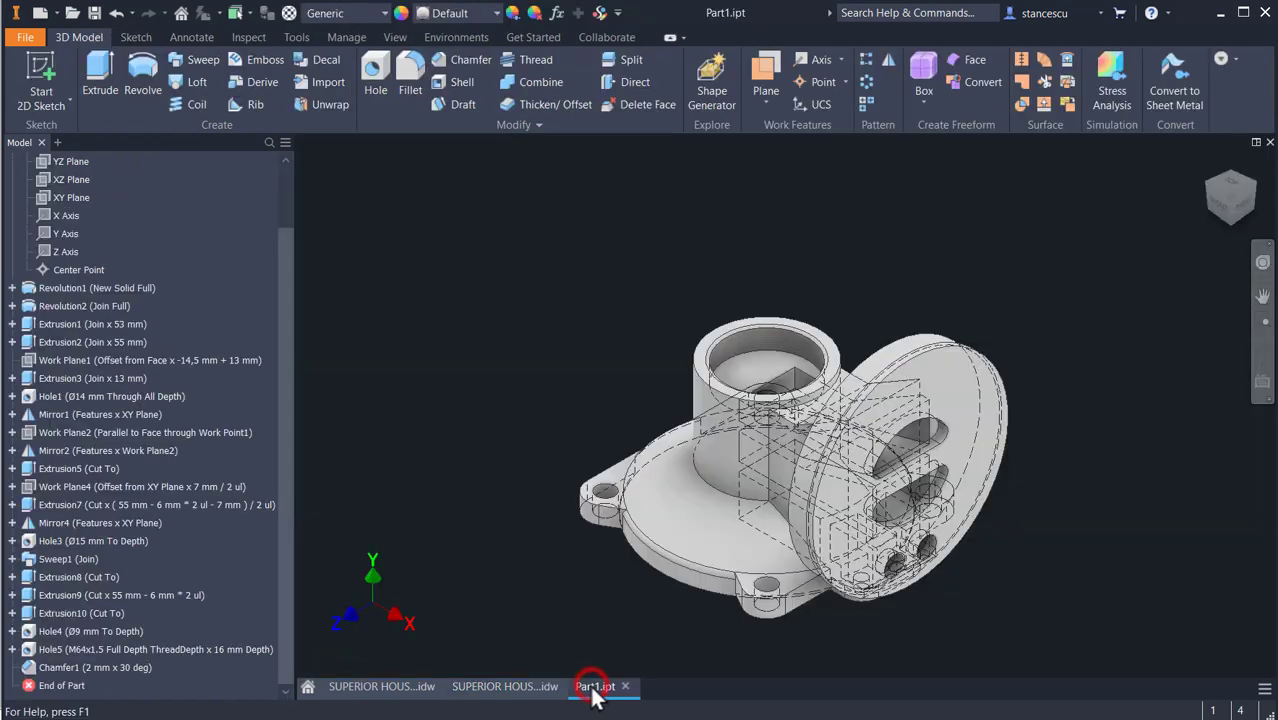
{"action": "left_click", "coordinate": [60, 197]}
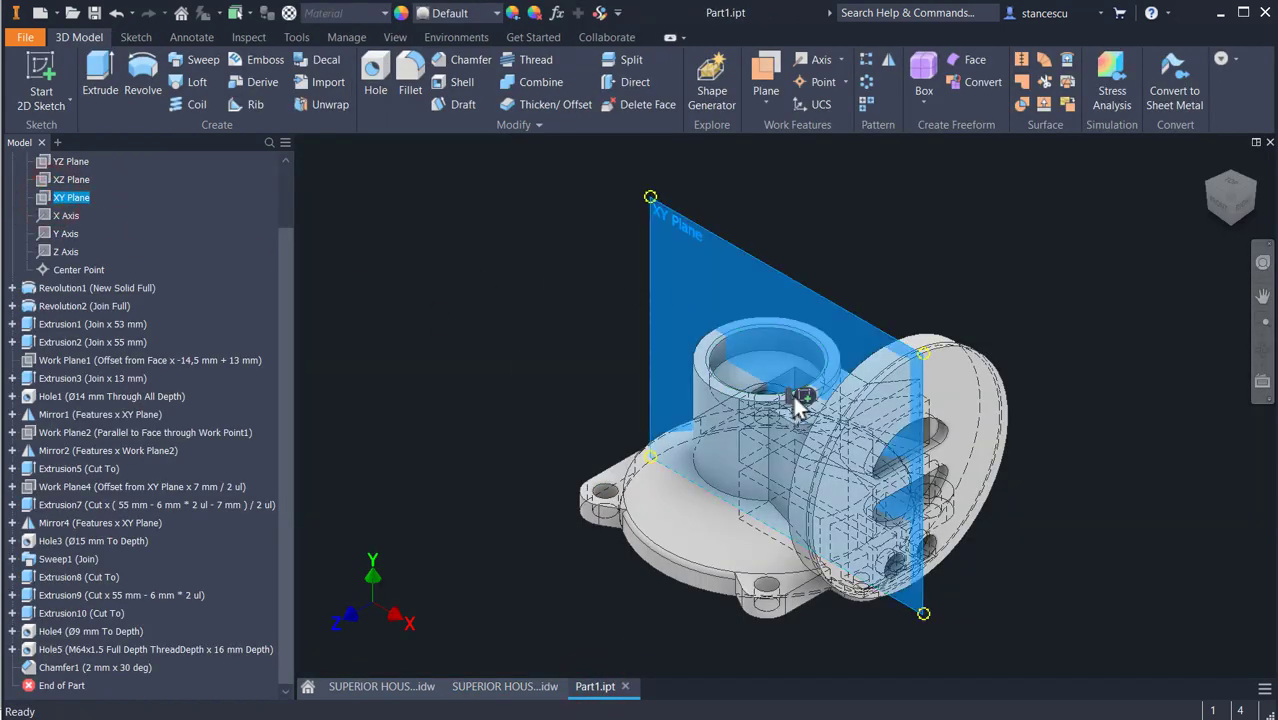
{"action": "left_click", "coordinate": [799, 397]}
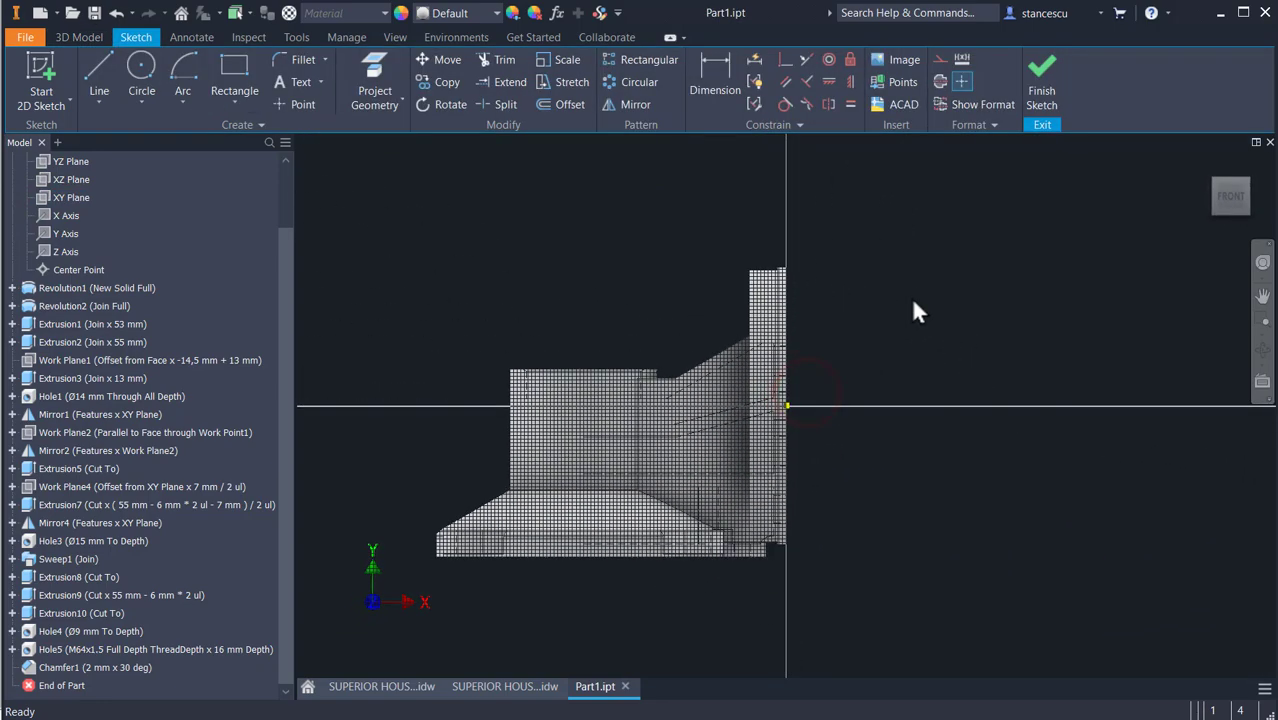
{"action": "key", "text": "F7"}
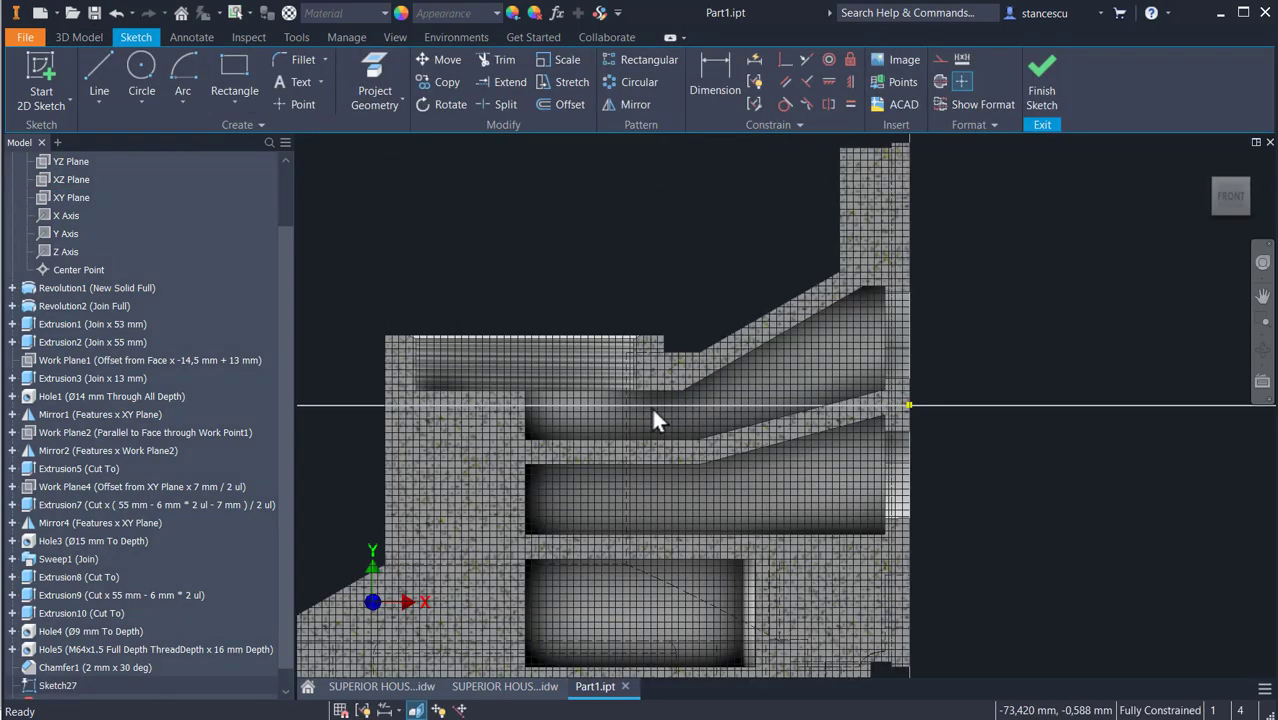
{"action": "middle_click_drag", "start_coordinate": [656, 419], "coordinate": [912, 320]}
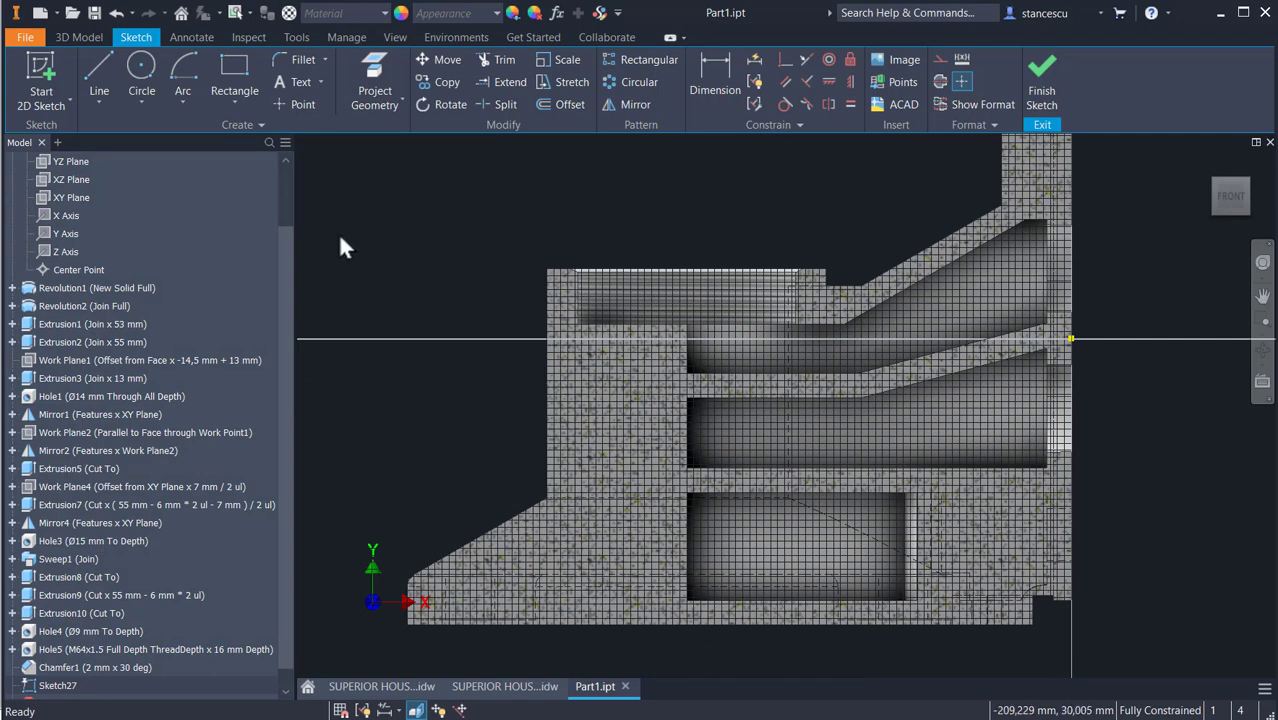
Sketch three rectangles: a small one on the upper web, about 11 x 6 mm above the middle web, and about 12 x 14 mm below it
{"action": "left_click", "coordinate": [233, 62]}
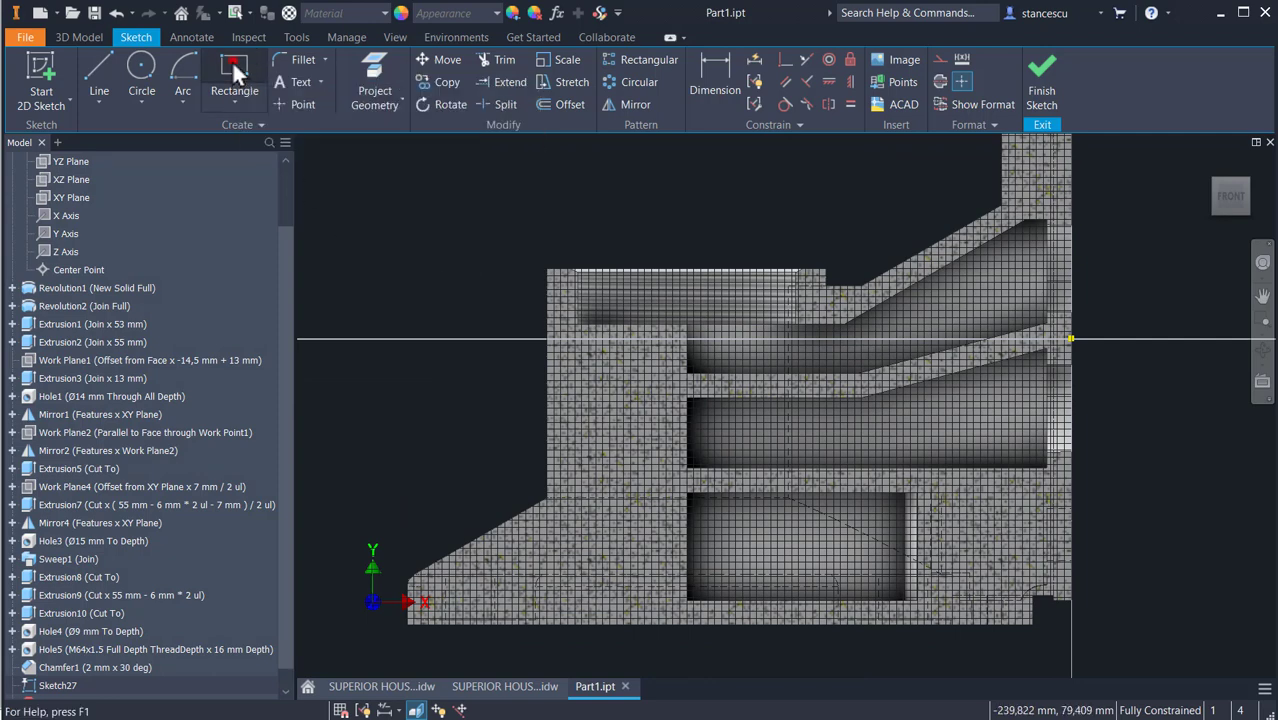
{"action": "left_click", "coordinate": [747, 362]}
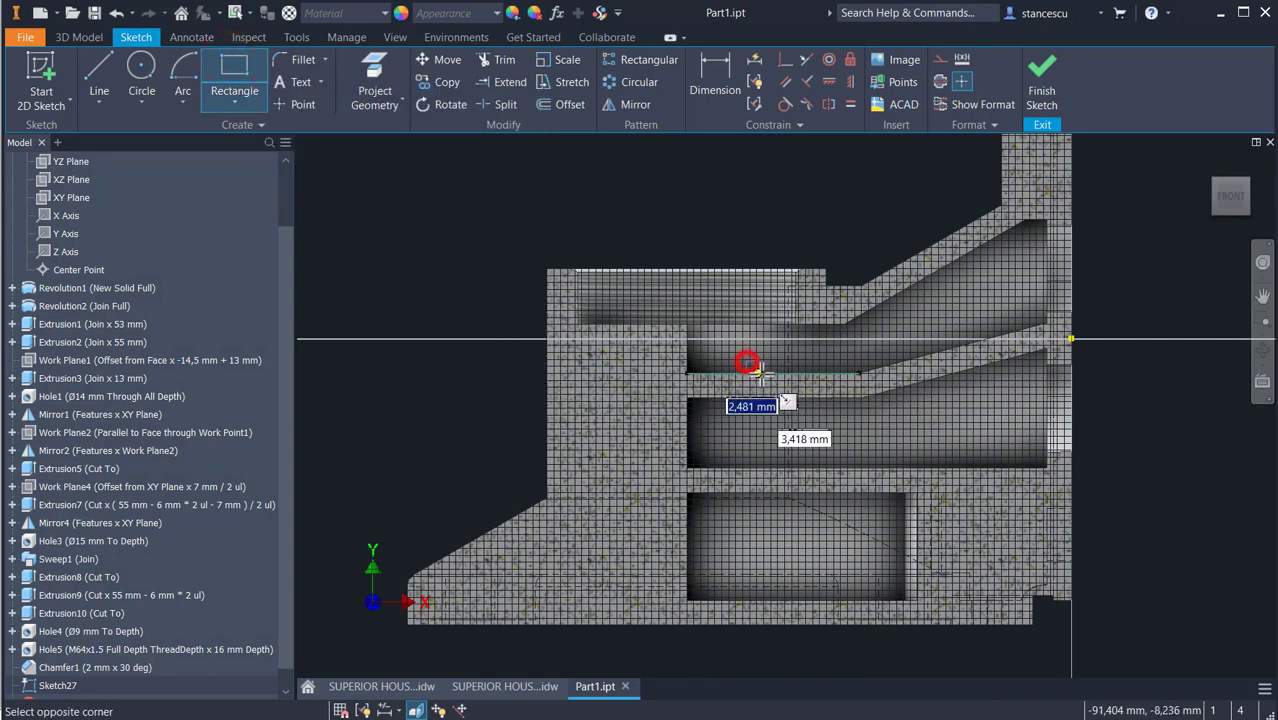
{"action": "left_click", "coordinate": [764, 381]}
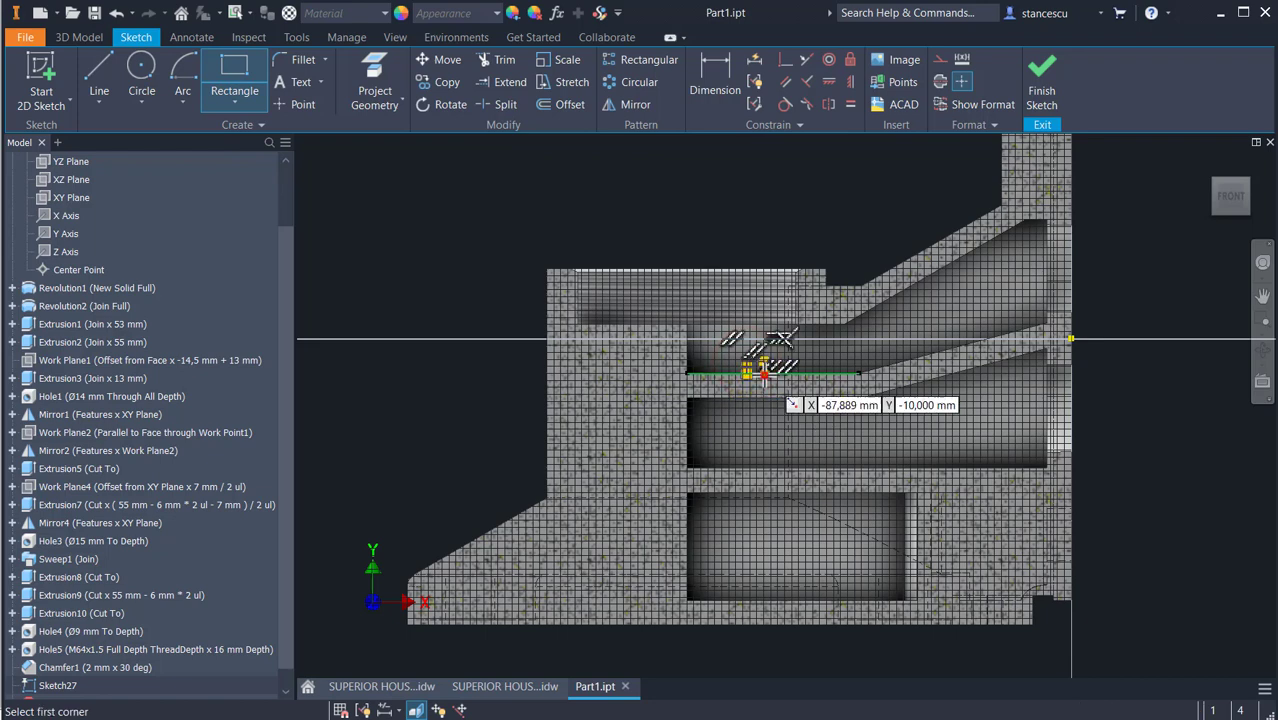
{"action": "left_click", "coordinate": [747, 445]}
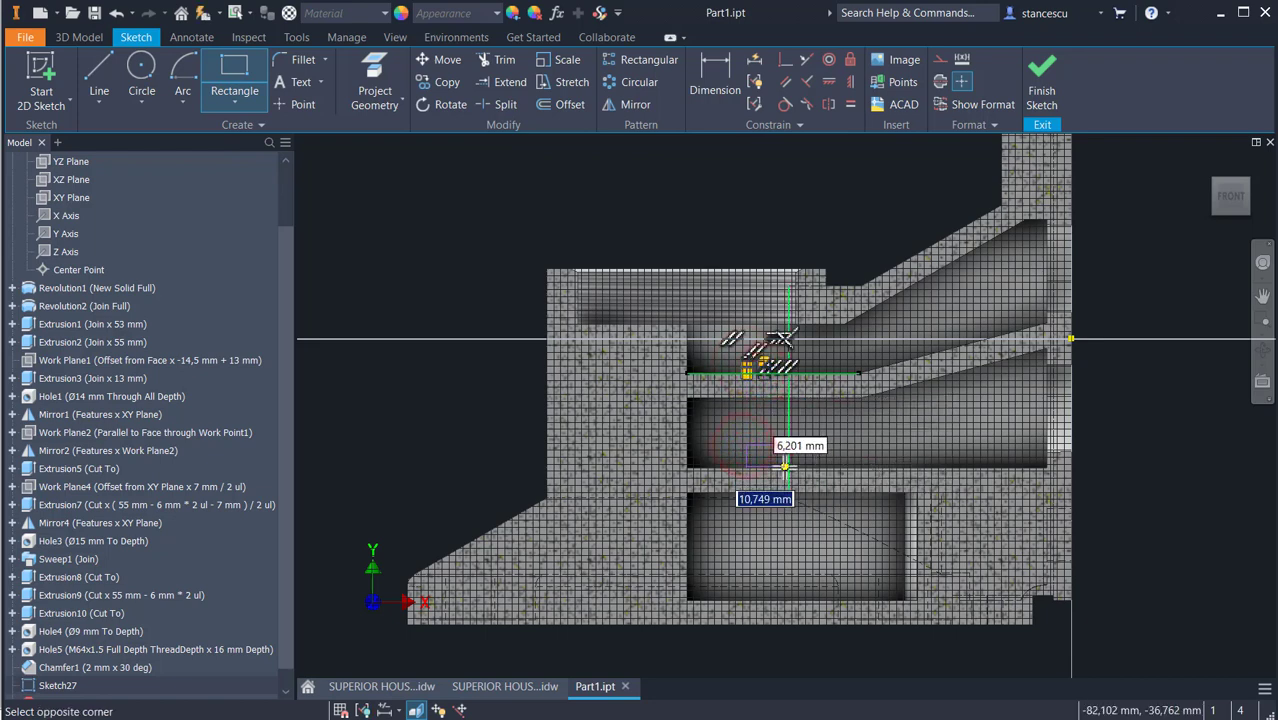
{"action": "left_click", "coordinate": [785, 467]}
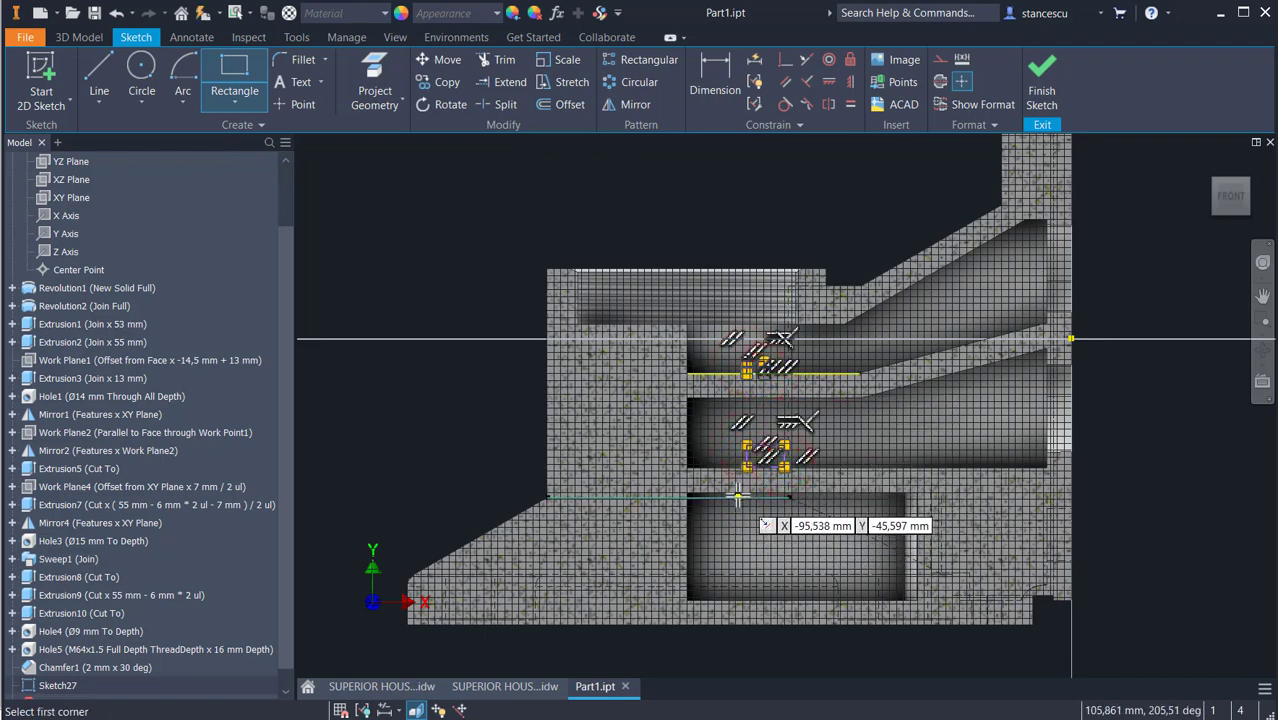
{"action": "left_click", "coordinate": [736, 492]}
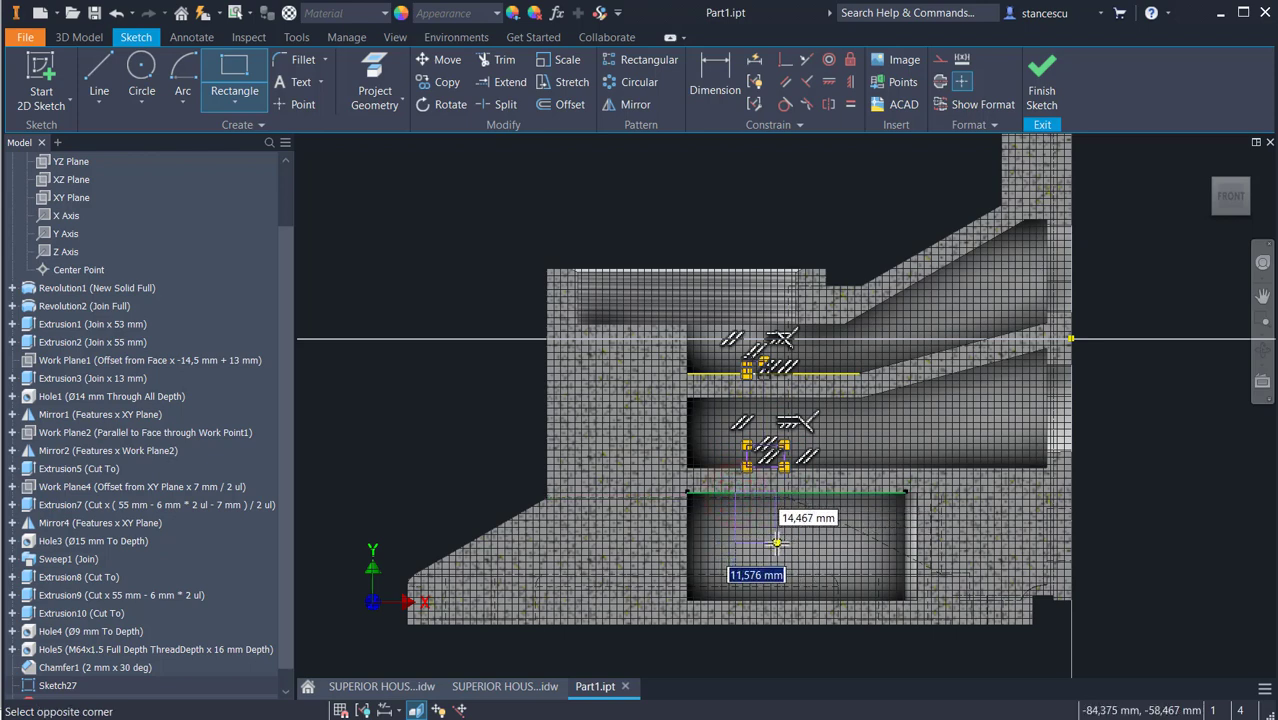
{"action": "left_click", "coordinate": [776, 543]}
{"action": "key", "text": "Escape"}
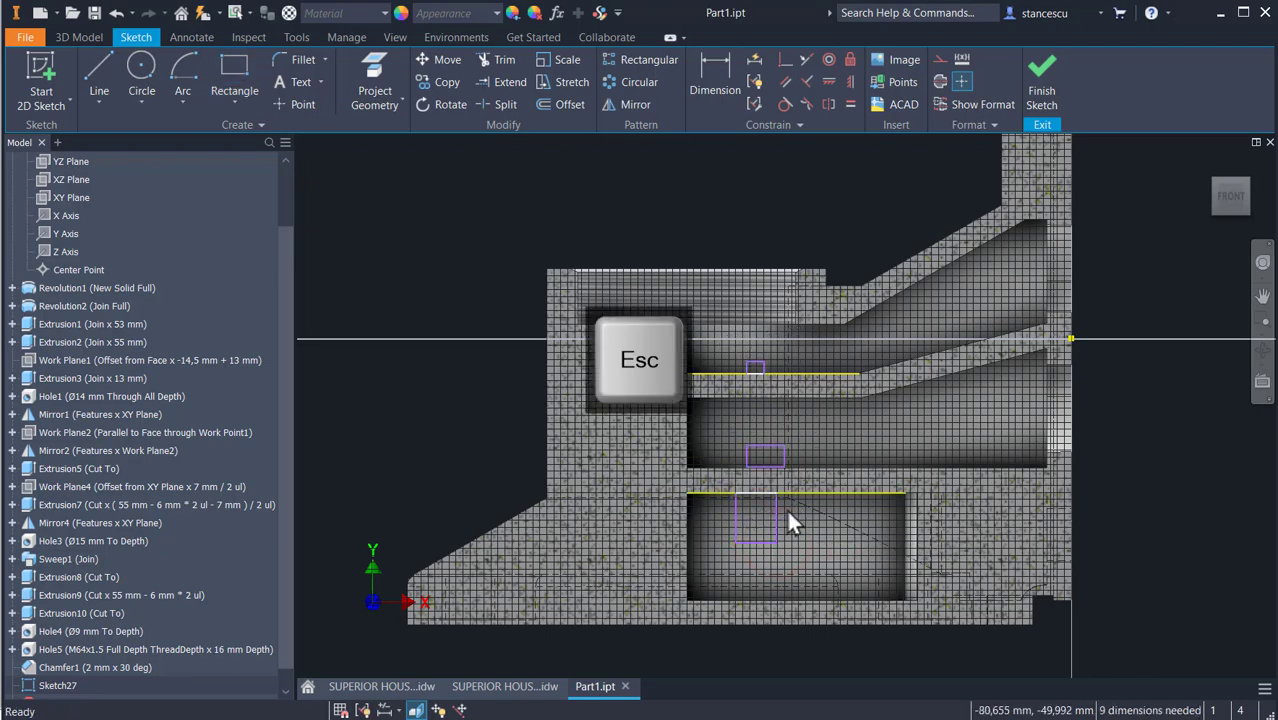
{"action": "scroll", "coordinate": [783, 494], "scroll_direction": "up", "scroll_amount": 3}
{"action": "middle_click_drag", "start_coordinate": [861, 428], "coordinate": [887, 436]}
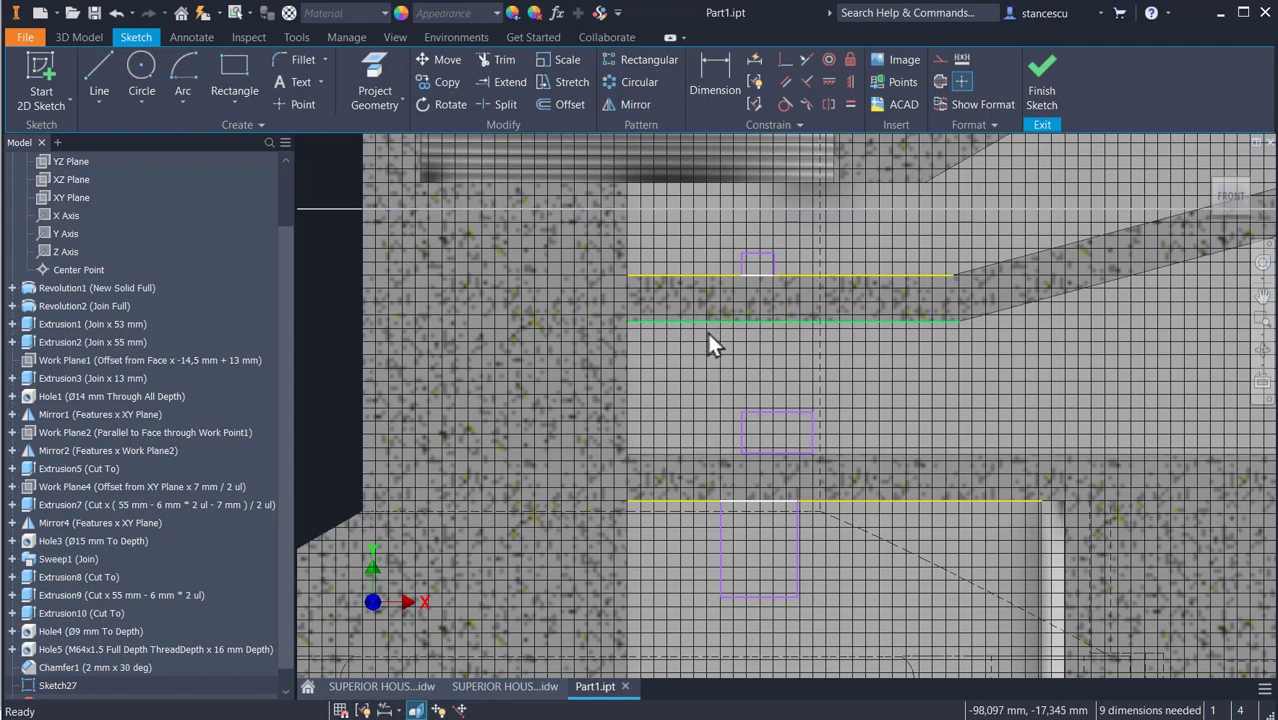
{"action": "middle_click_drag", "start_coordinate": [710, 342], "coordinate": [762, 354]}
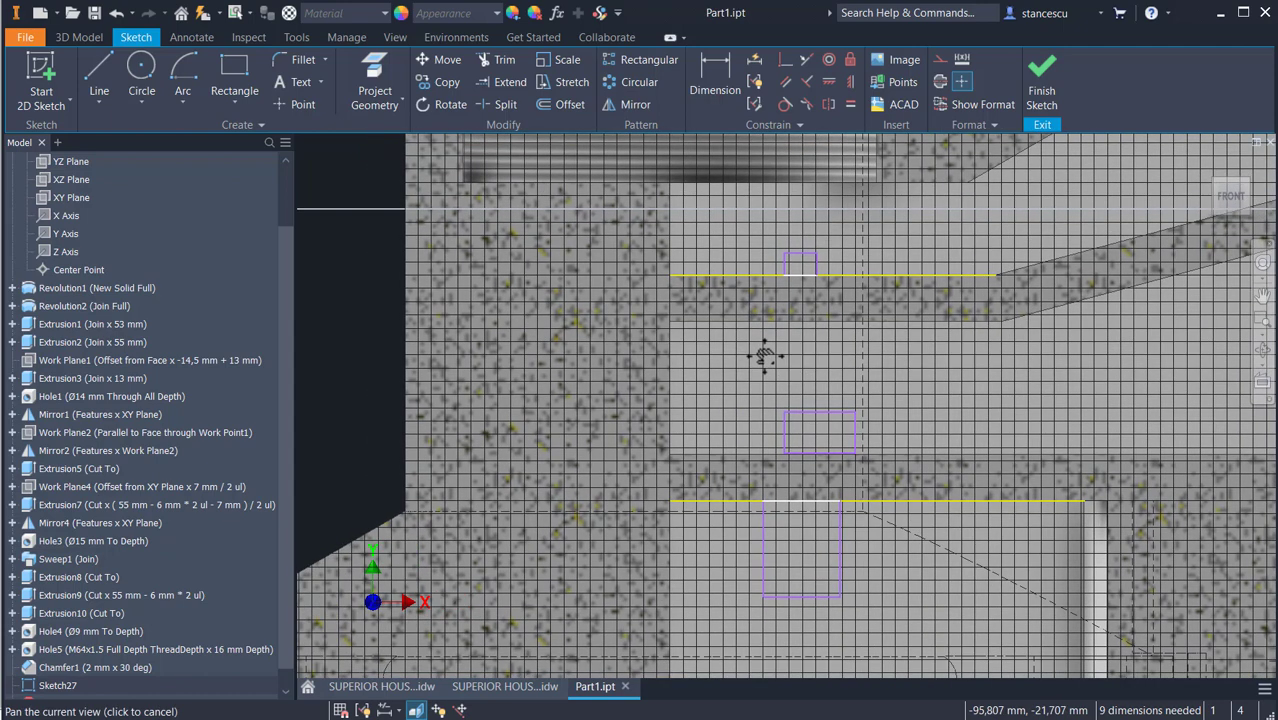
{"action": "left_click", "coordinate": [706, 75]}
{"action": "left_click", "coordinate": [803, 253]}
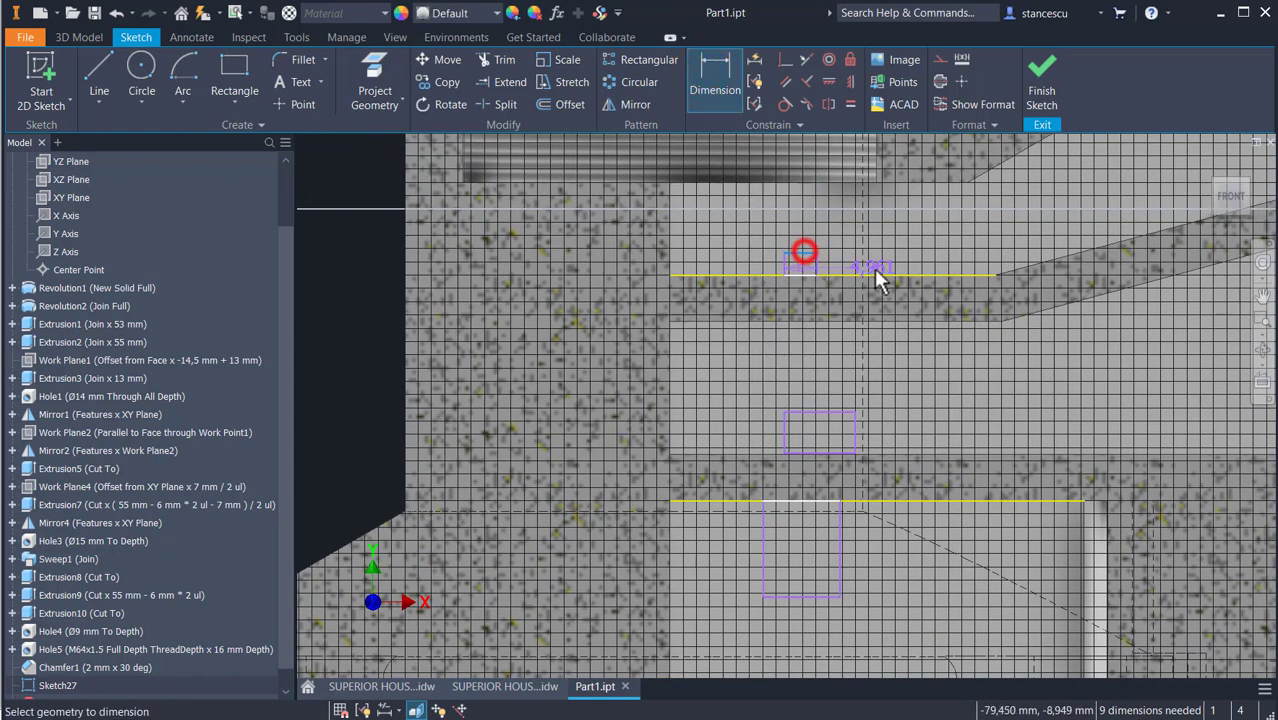
{"action": "left_click", "coordinate": [877, 275]}
{"action": "left_click", "coordinate": [904, 252]}
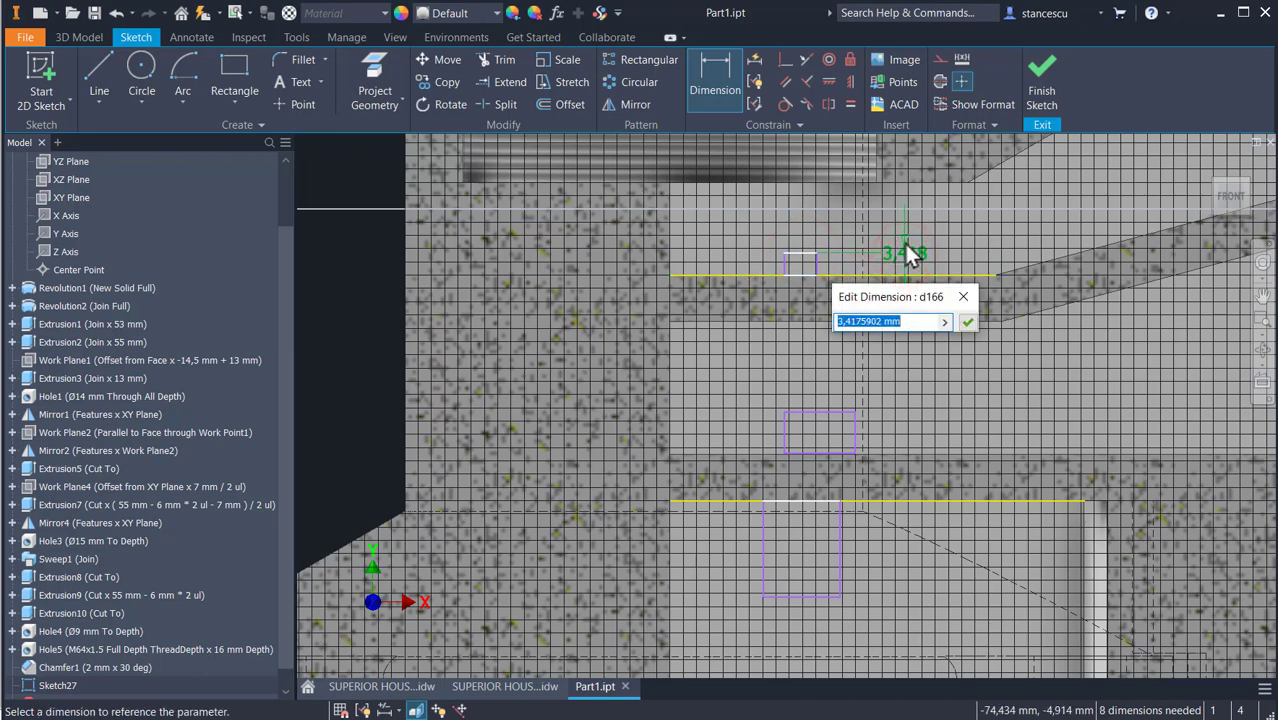
{"action": "key", "text": "Escape"}
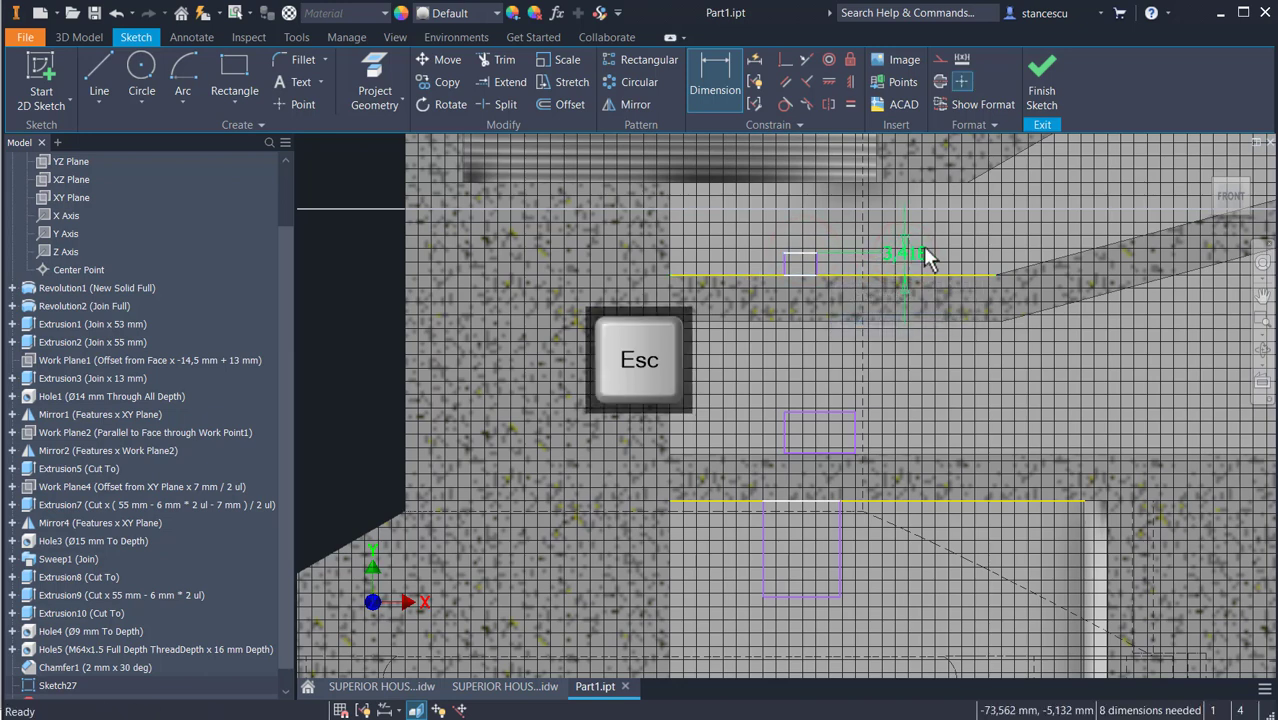
{"action": "key", "text": "Escape"}
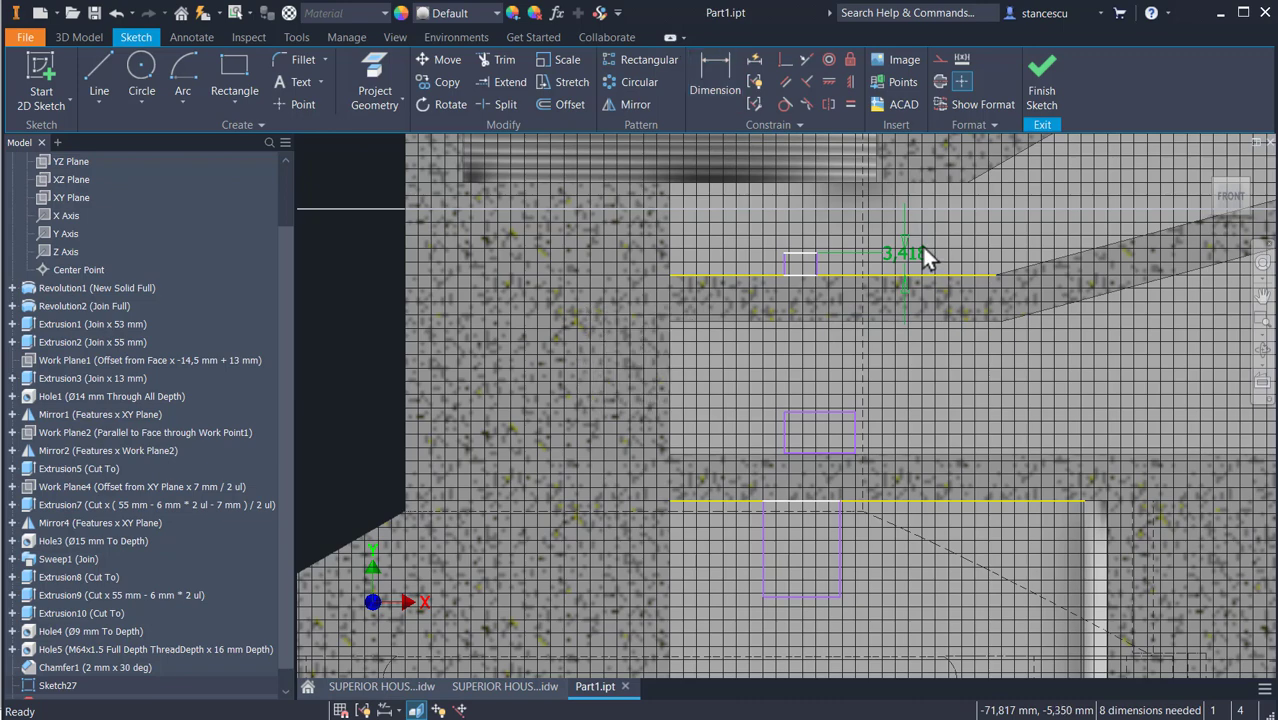
{"action": "key", "text": "ctrl+z"}
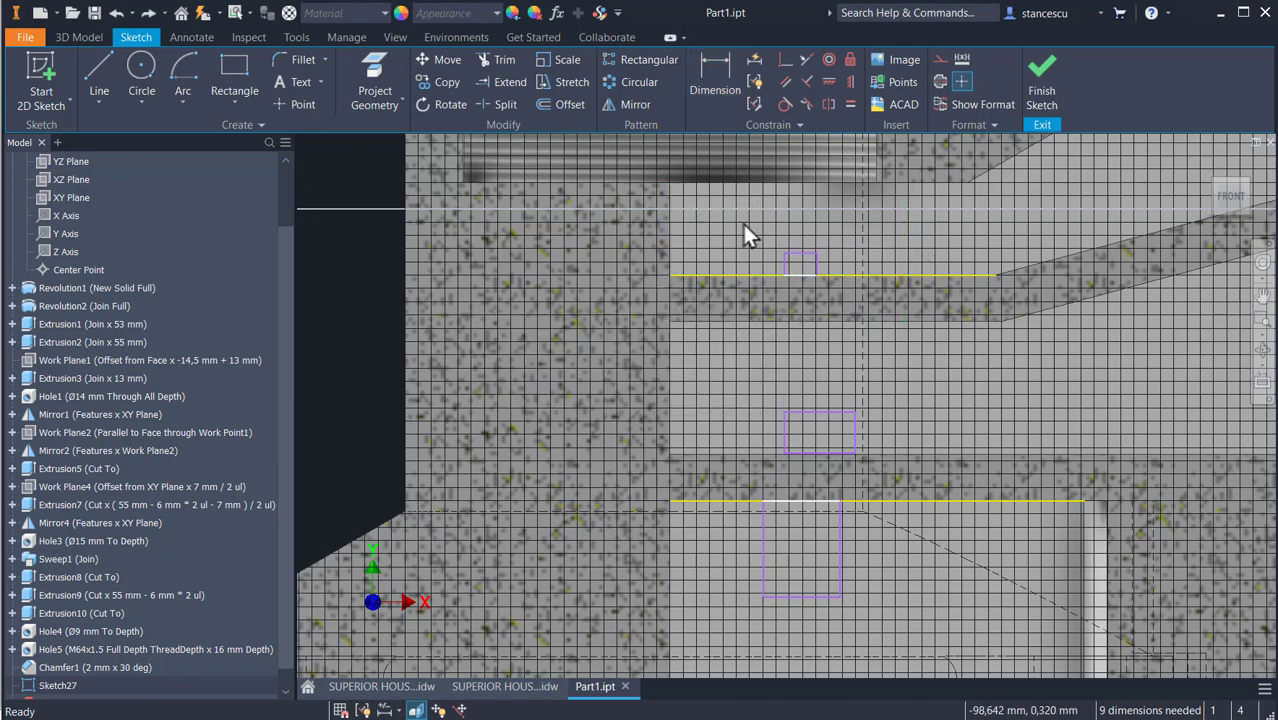
Dimension the upper rectangle's top edge 28 mm below the threaded bore's top edge
{"action": "middle_click_drag", "start_coordinate": [757, 228], "coordinate": [793, 336]}
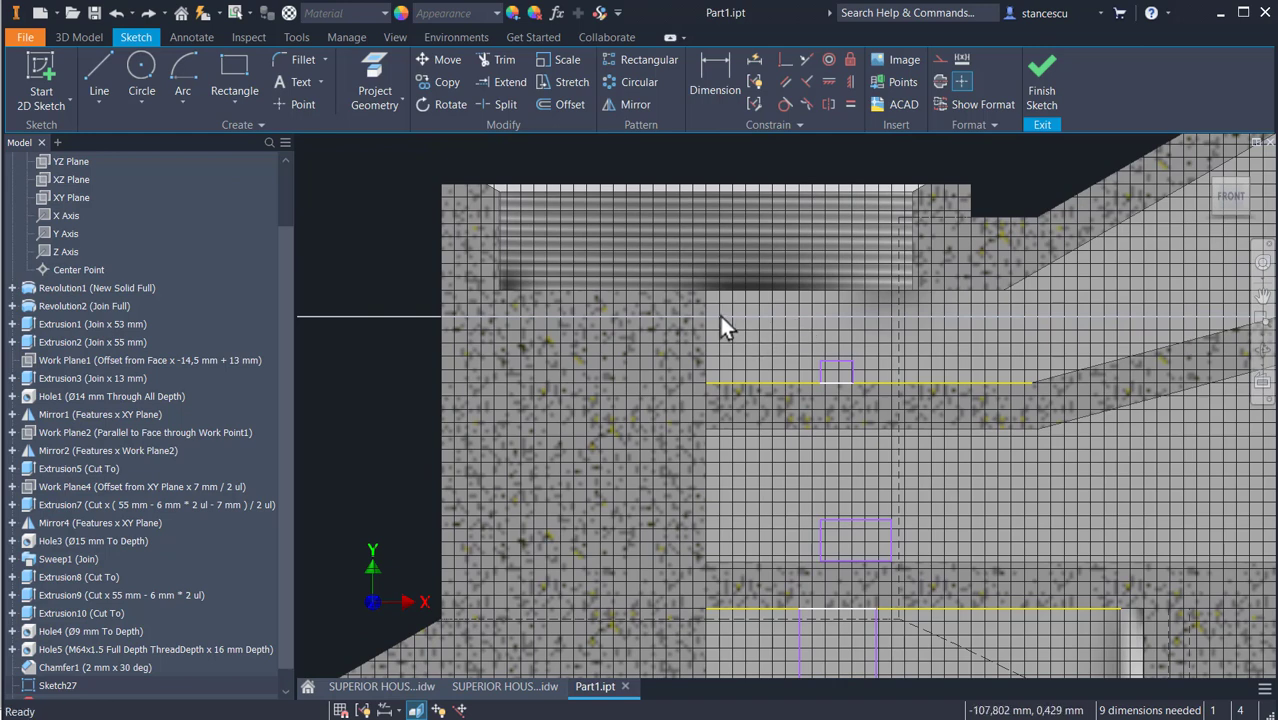
{"action": "left_click", "coordinate": [710, 72]}
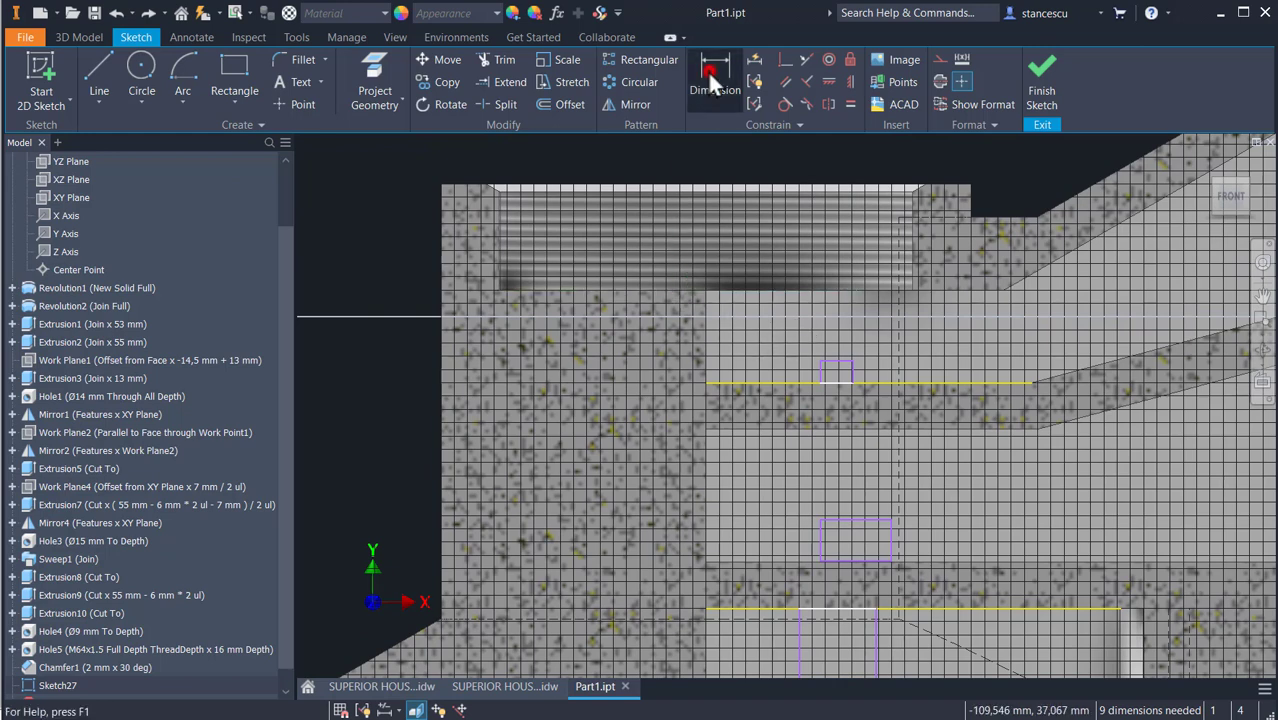
{"action": "left_click", "coordinate": [822, 182]}
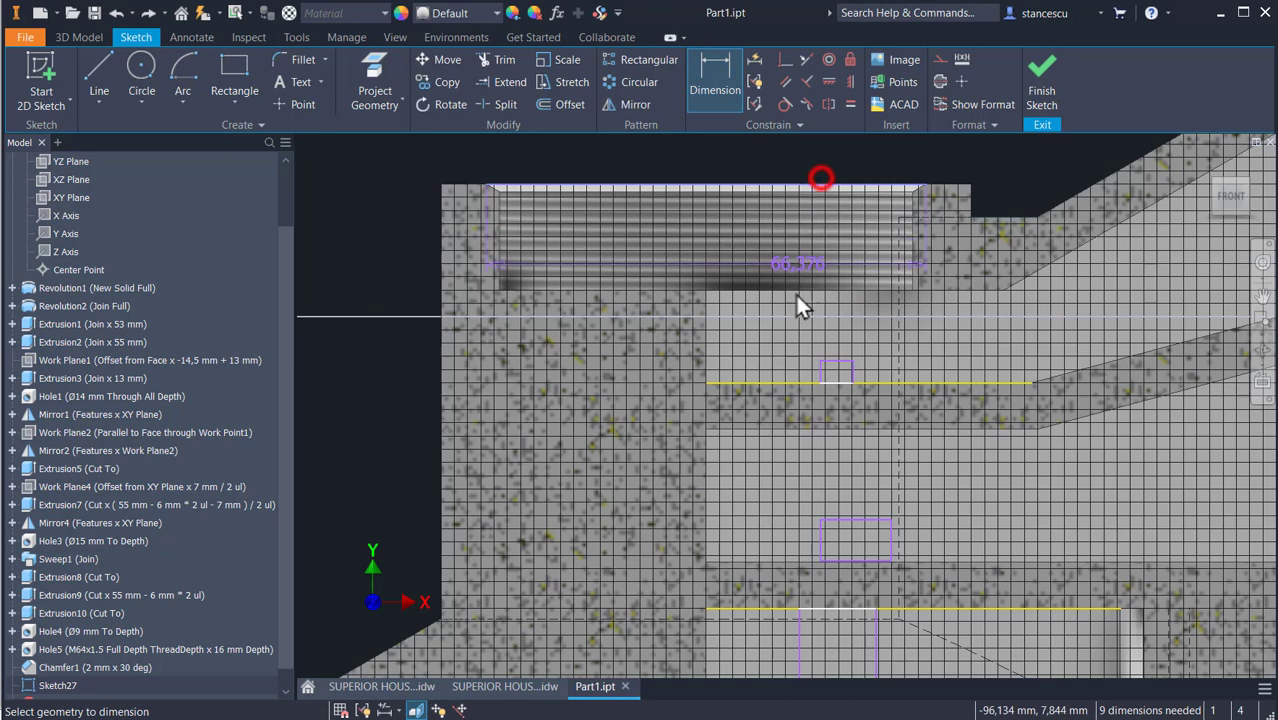
{"action": "left_click", "coordinate": [839, 362]}
{"action": "left_click", "coordinate": [381, 272]}
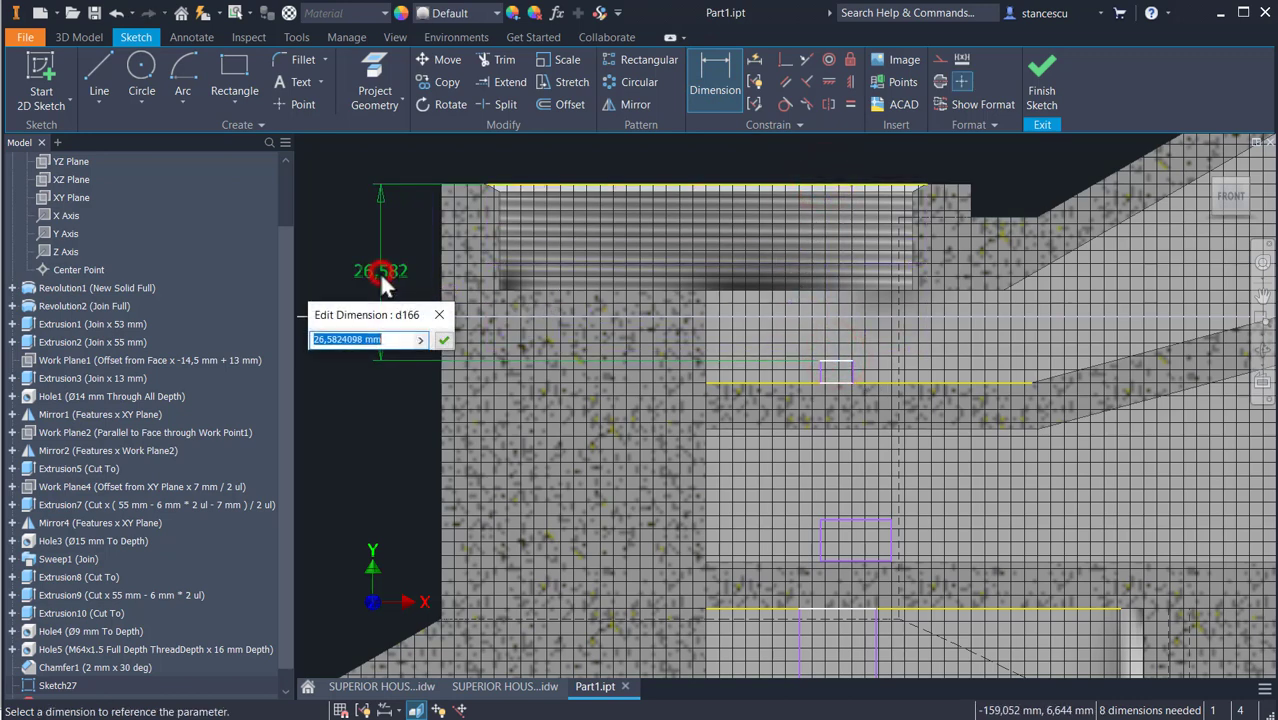
{"action": "type", "text": "2"}
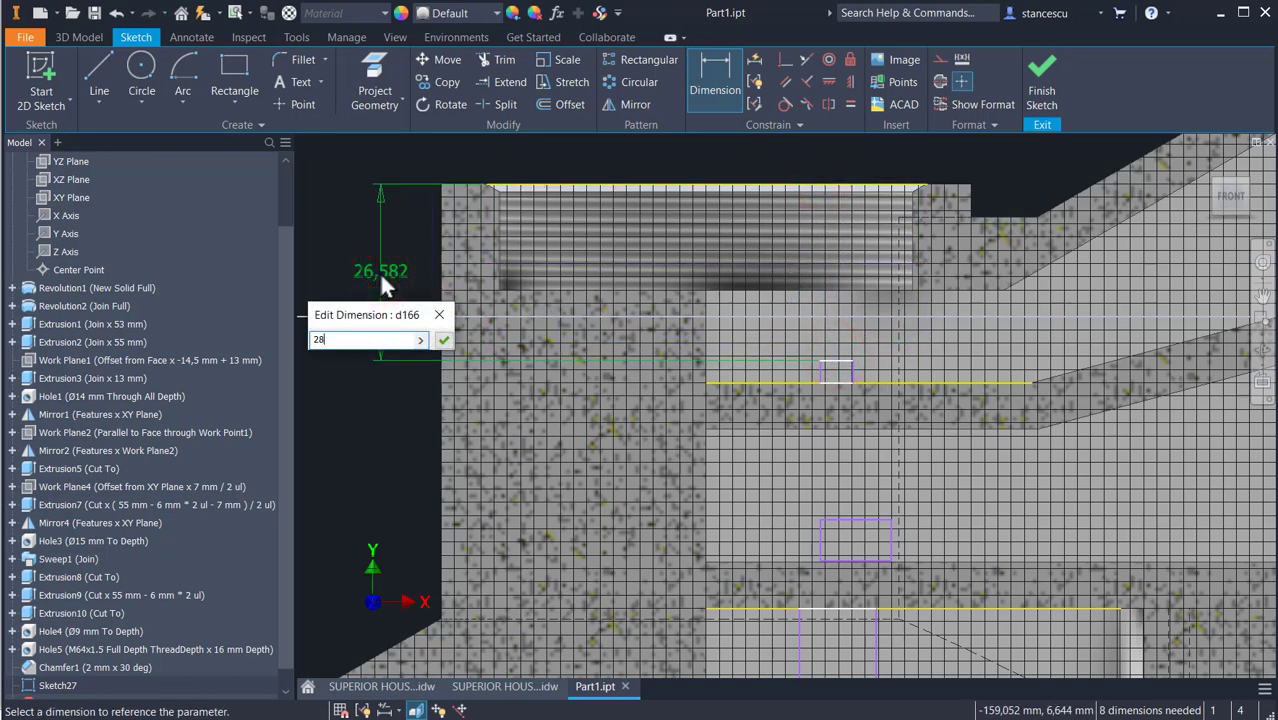
{"action": "type", "text": "8"}
{"action": "key", "text": "Return"}
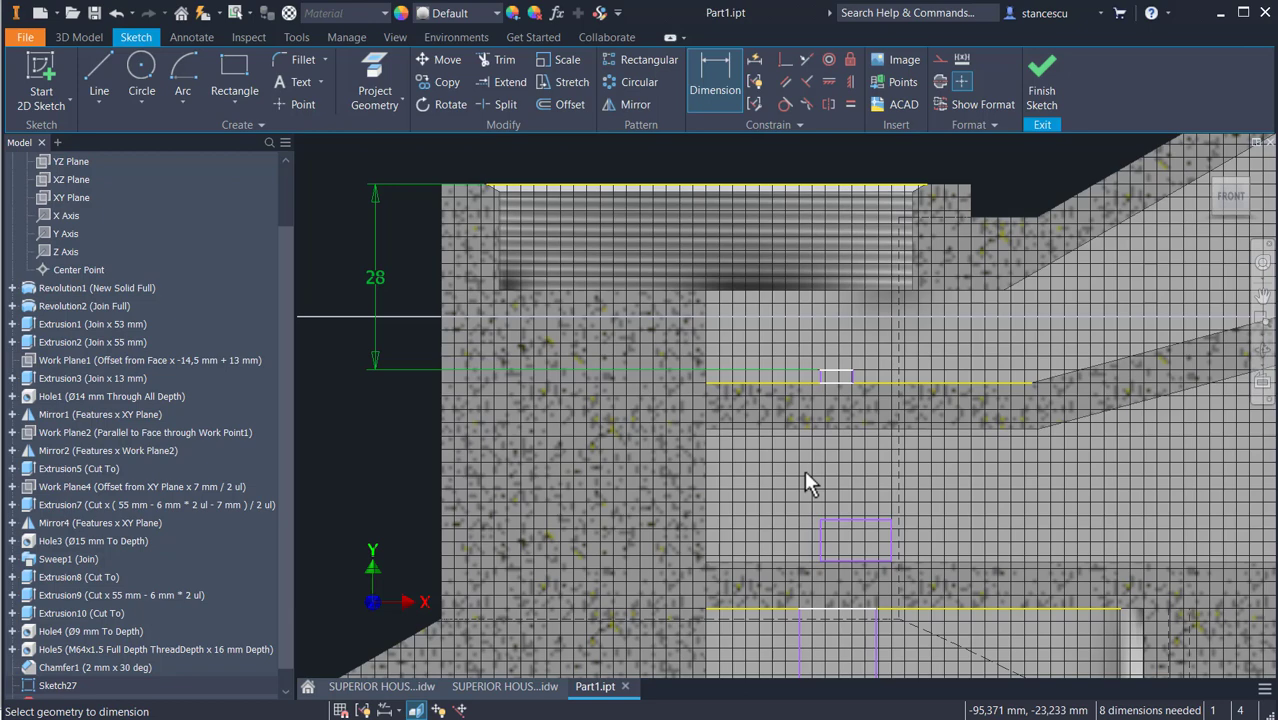
Dimension the middle rectangle's top edge 5 mm above the upper edge of the middle web
{"action": "mouse_move", "coordinate": [807, 465]}
{"action": "middle_mouse_down"}
{"action": "mouse_move", "coordinate": [824, 391]}
{"action": "mouse_move", "coordinate": [830, 448]}
{"action": "mouse_move", "coordinate": [904, 438]}
{"action": "middle_mouse_up"}
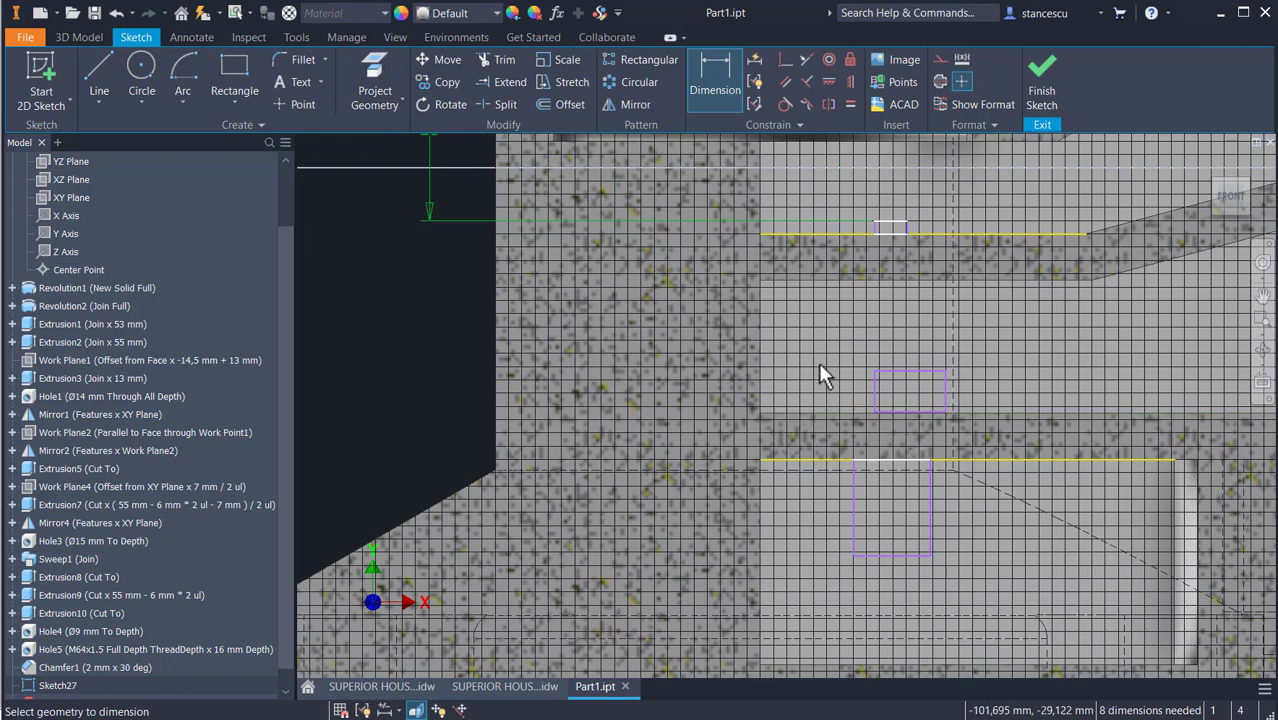
{"action": "left_click", "coordinate": [899, 369]}
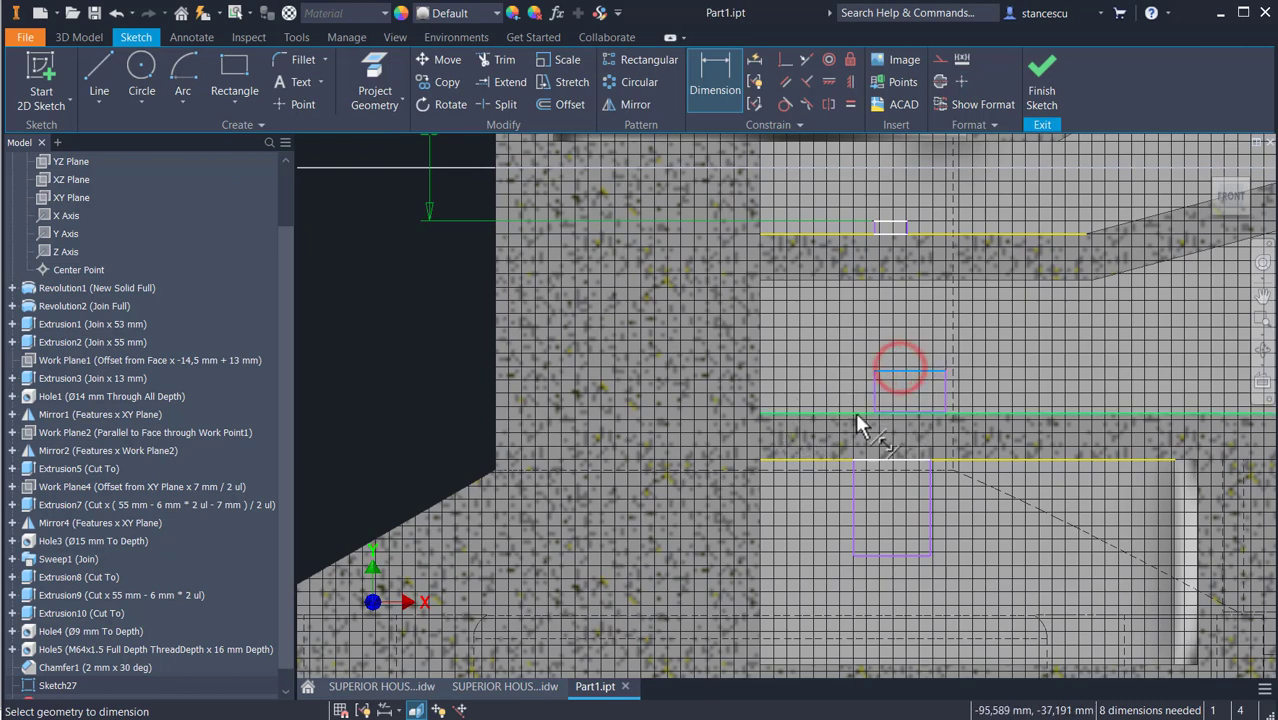
{"action": "left_click", "coordinate": [855, 414]}
{"action": "left_click", "coordinate": [407, 395]}
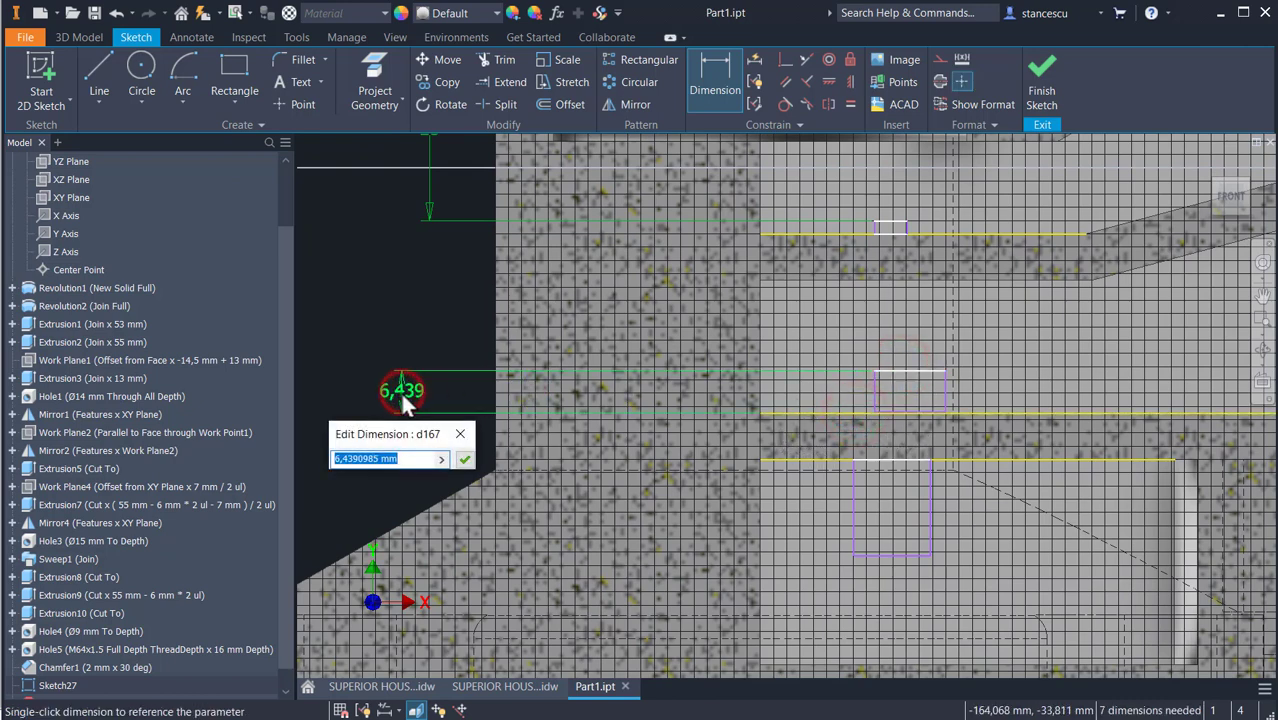
{"action": "type", "text": "5"}
{"action": "key", "text": "Return"}
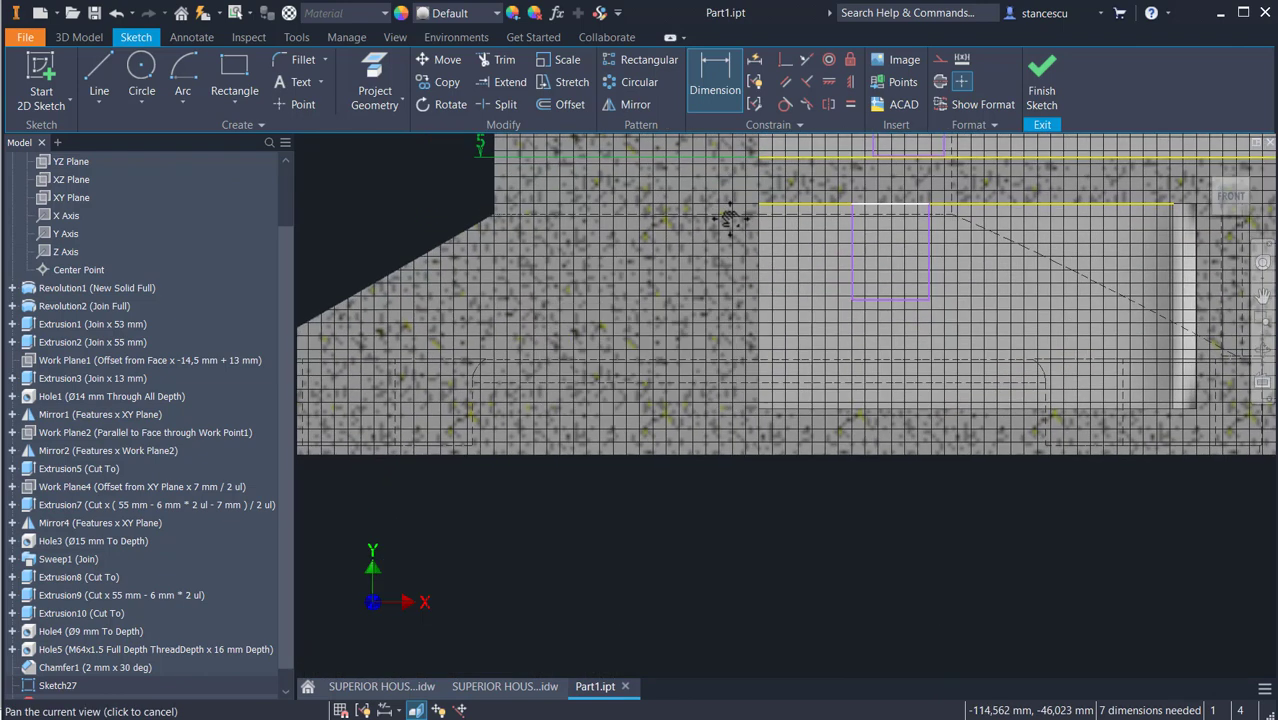
Dimension the lower rectangle's bottom edge 16 mm above the bottom edge of the housing
{"action": "left_click", "coordinate": [895, 299]}
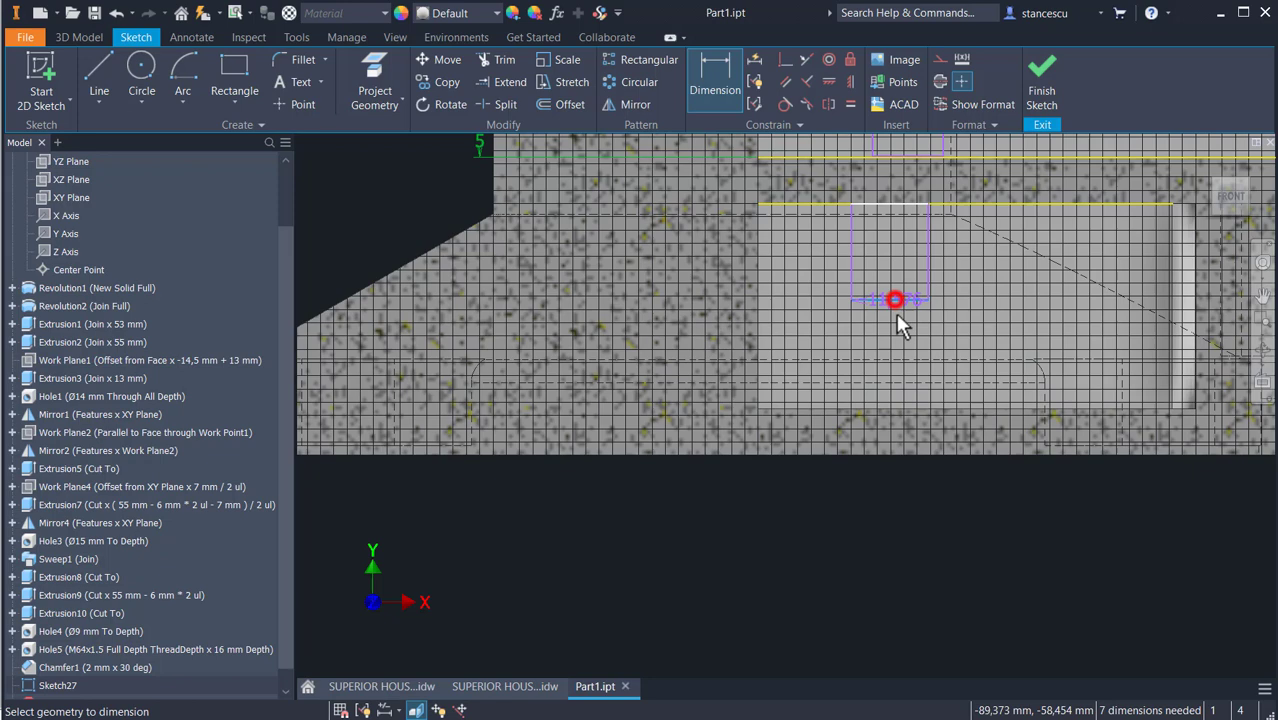
{"action": "left_click", "coordinate": [890, 455]}
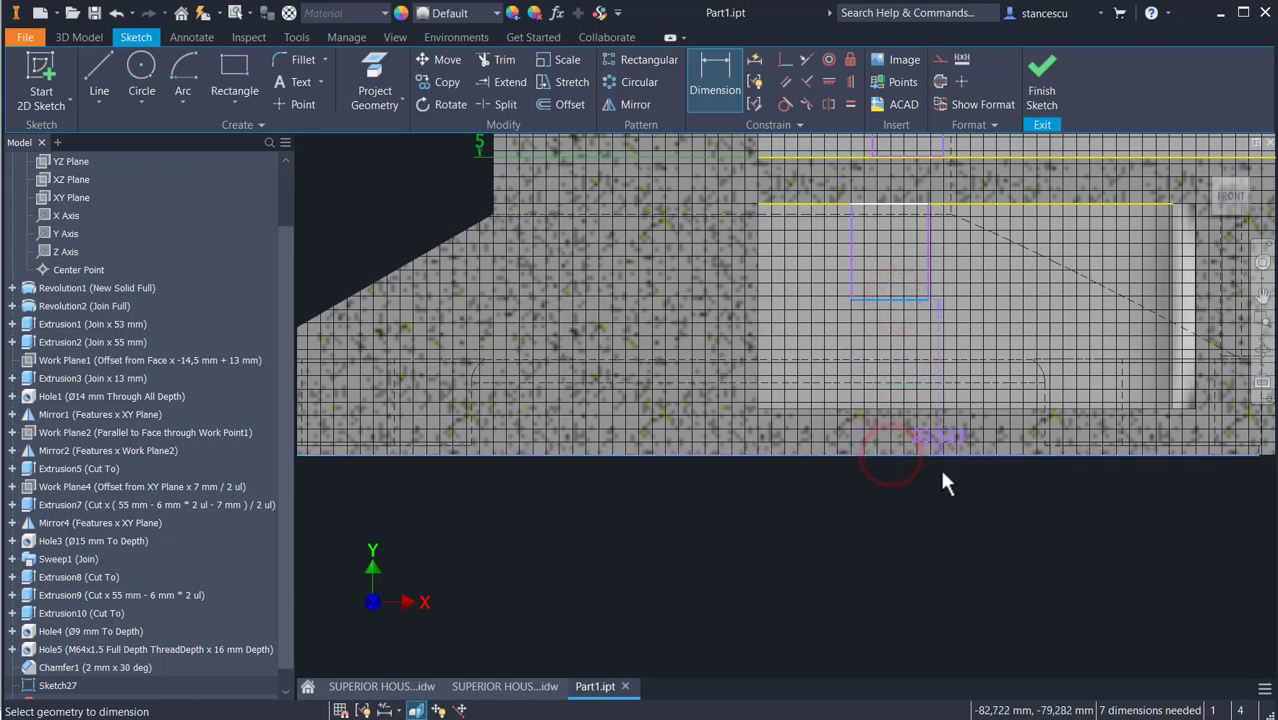
{"action": "left_click", "coordinate": [967, 552]}
{"action": "type", "text": "16"}
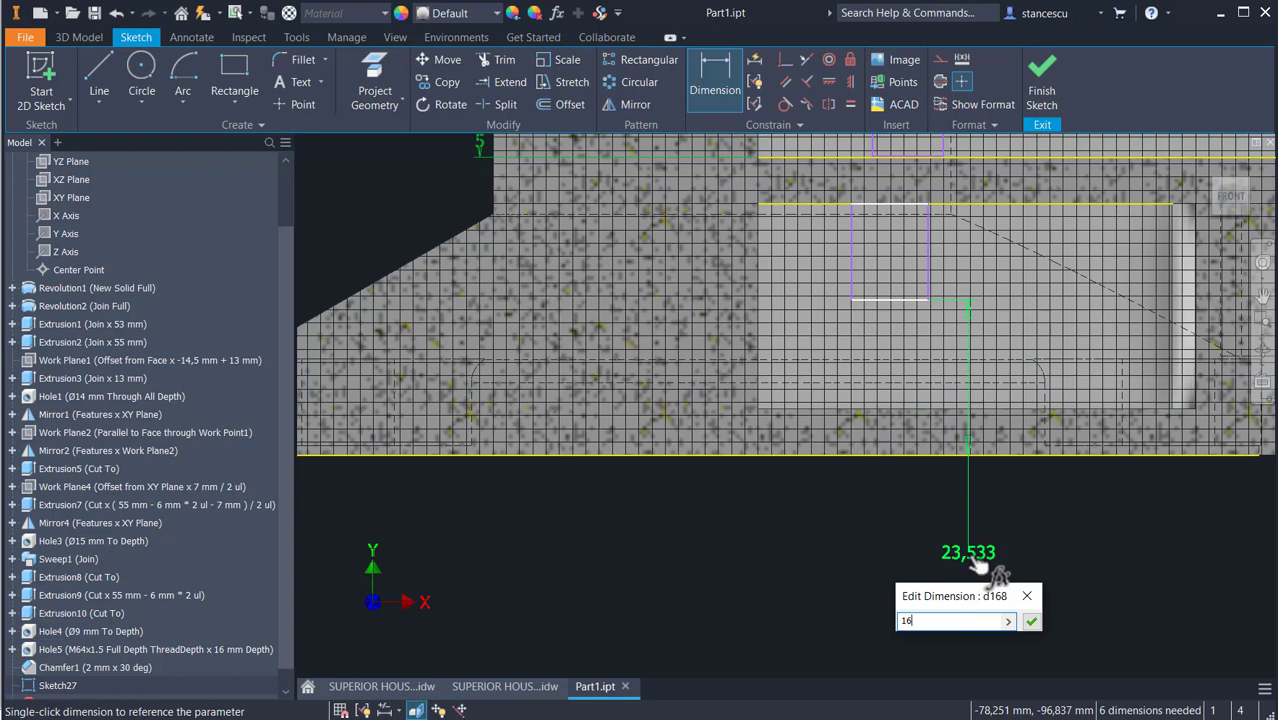
{"action": "key", "text": "Return"}
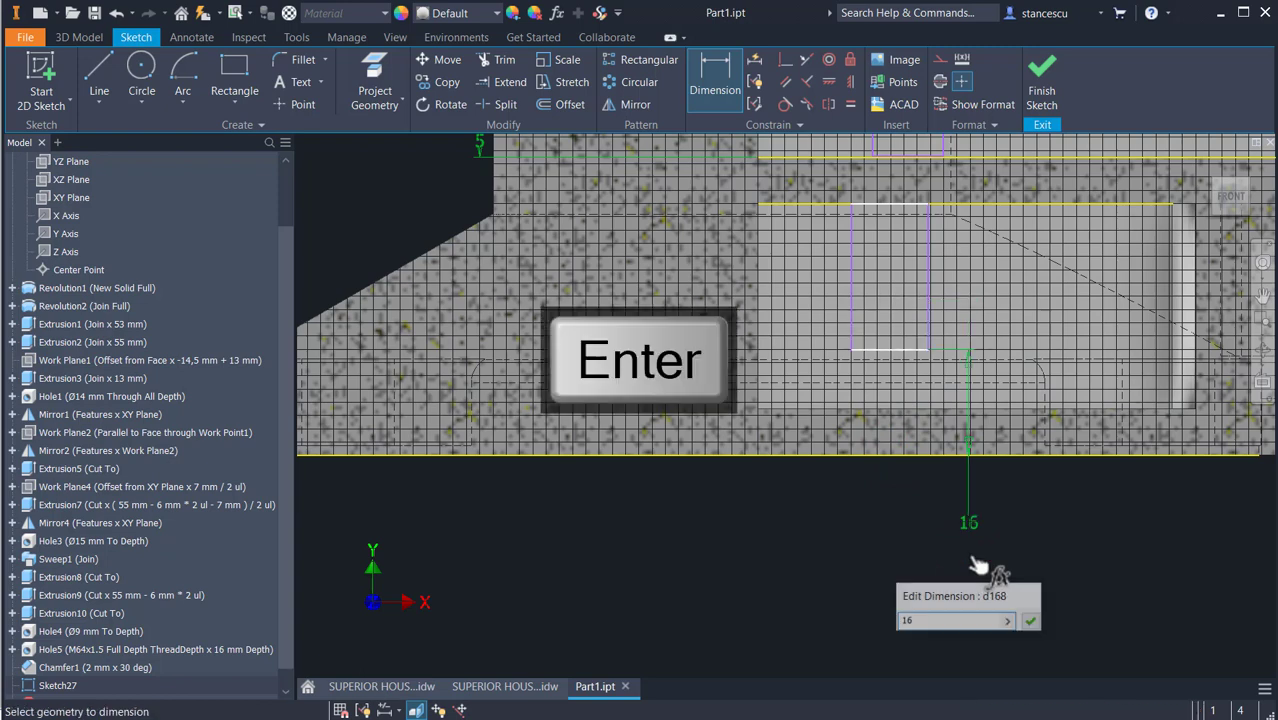
Give the 16 mm dimension of the lower rectangle a symmetric tolerance of 0.2 mm
{"action": "key", "text": "Escape"}
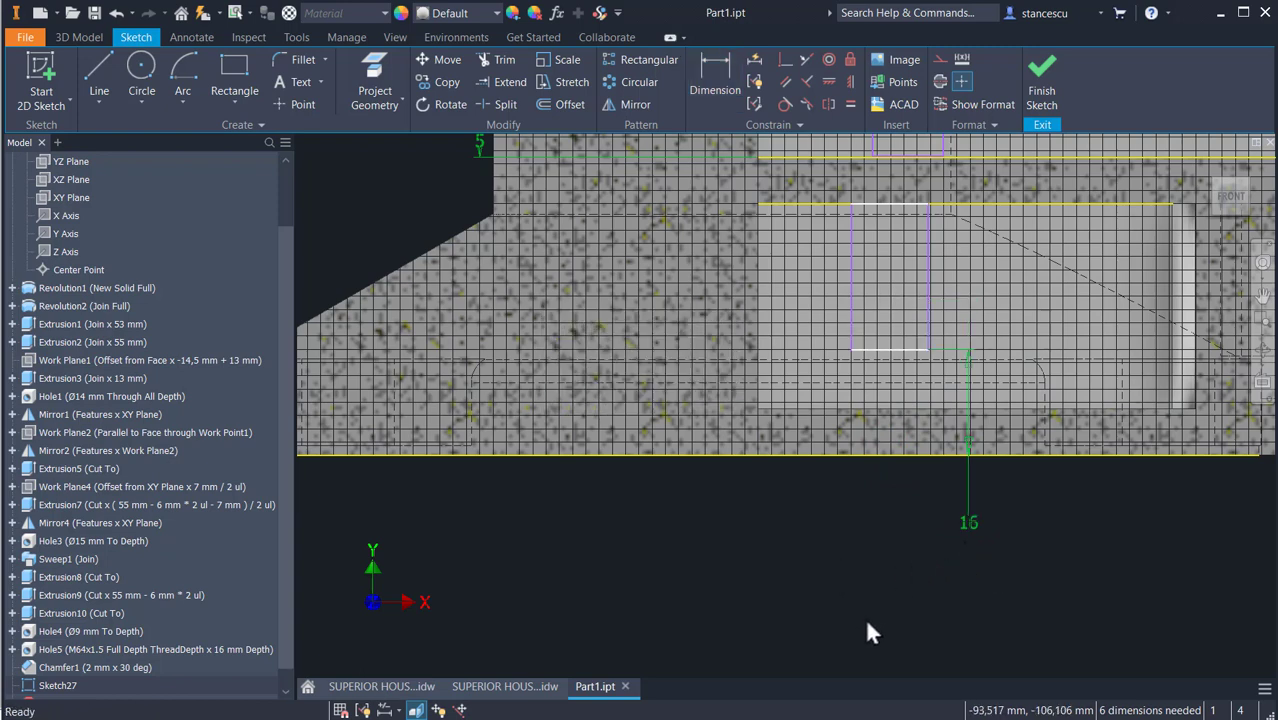
{"action": "right_click", "coordinate": [968, 522]}
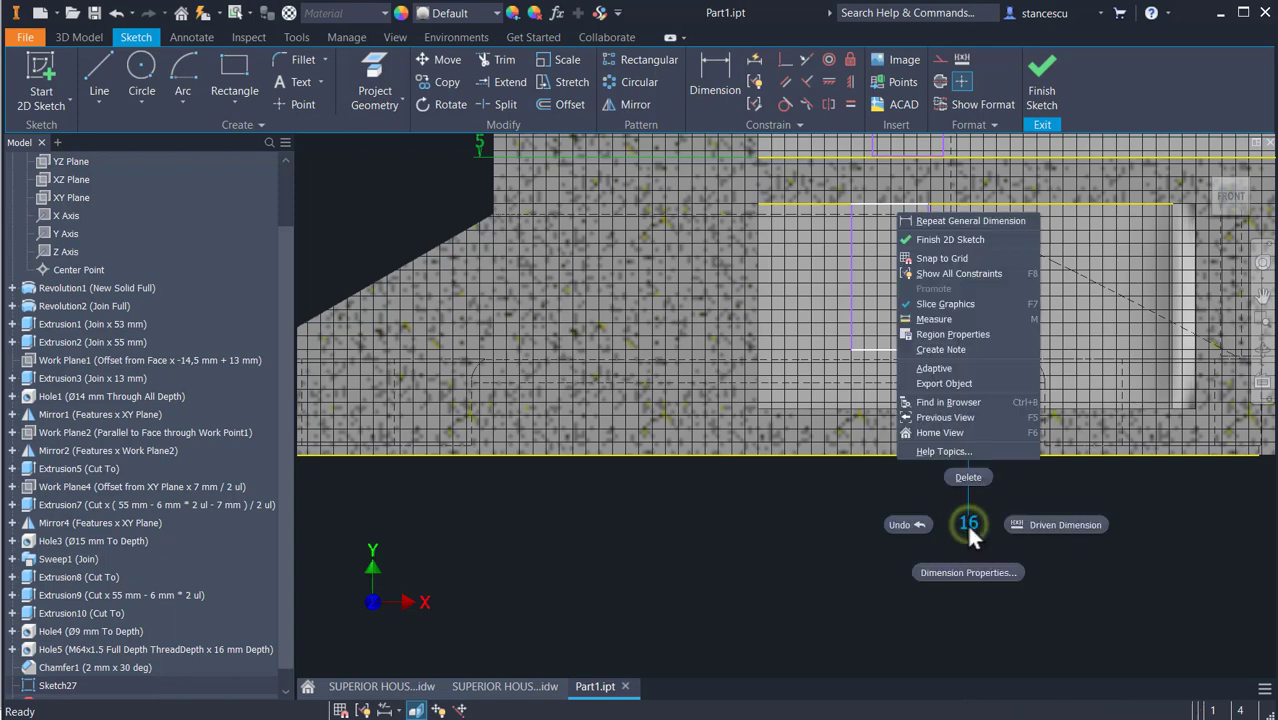
{"action": "left_click", "coordinate": [968, 572]}
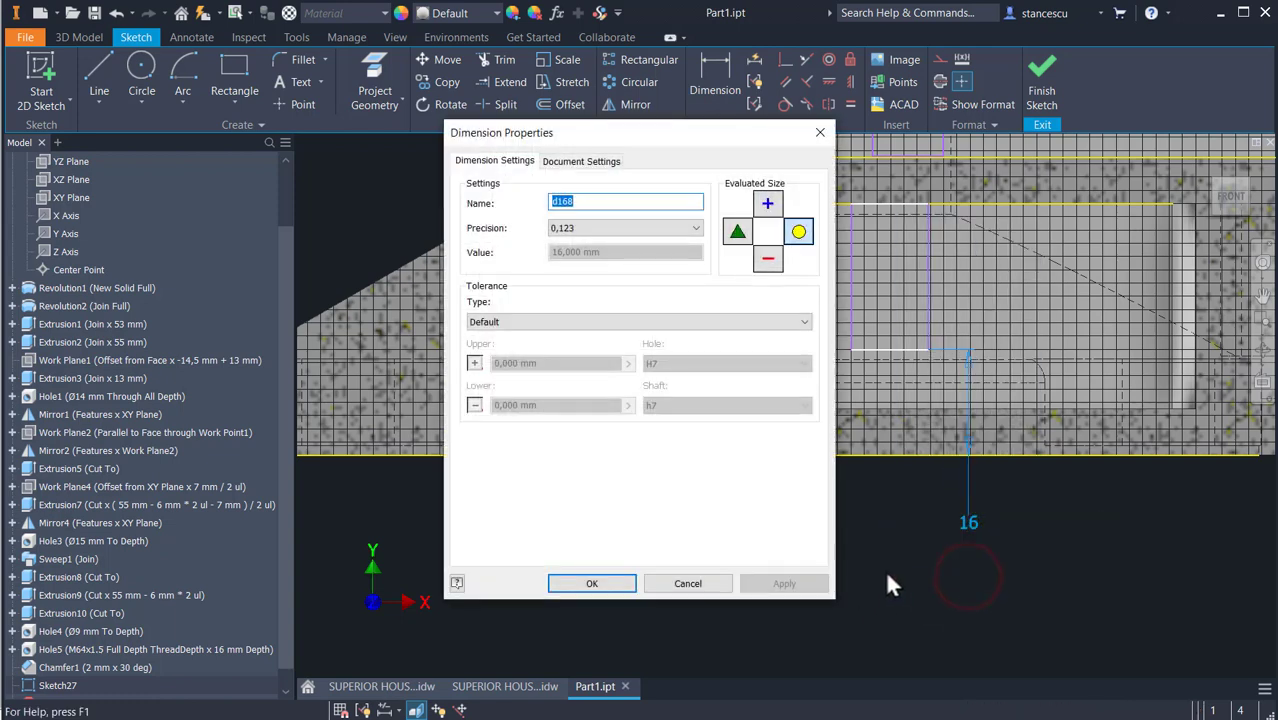
{"action": "left_click", "coordinate": [570, 322]}
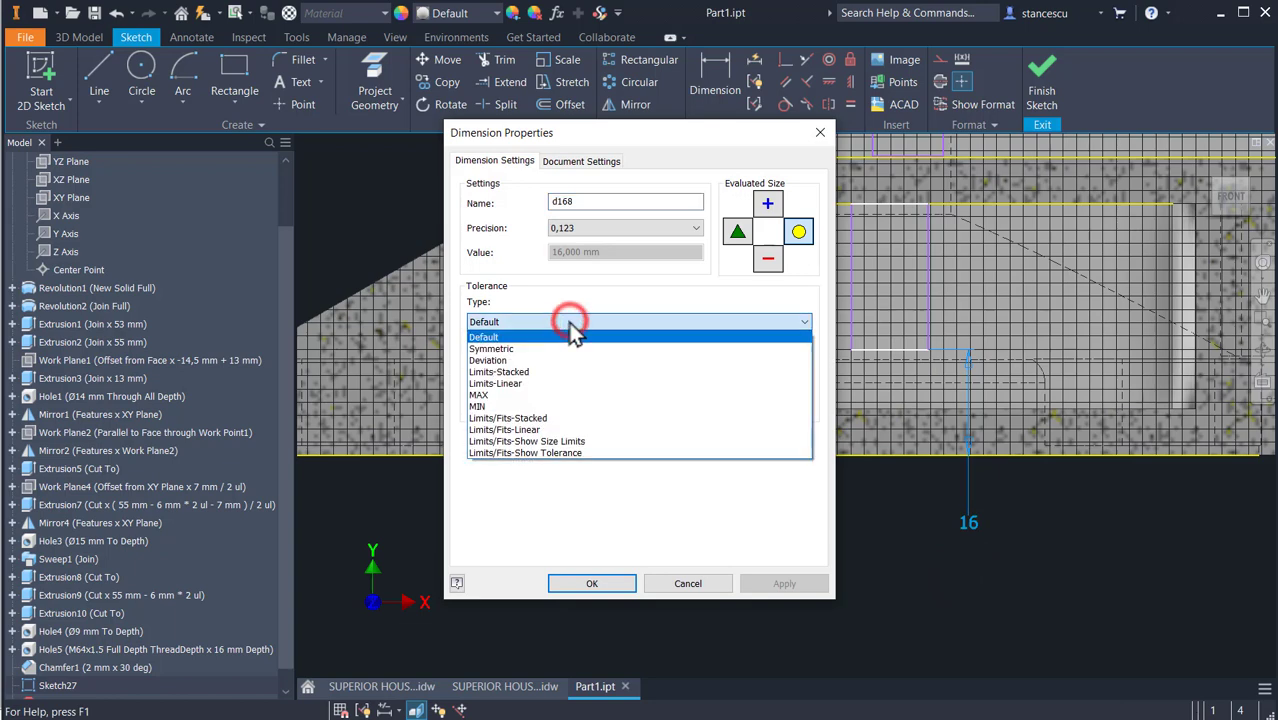
{"action": "left_click", "coordinate": [556, 349]}
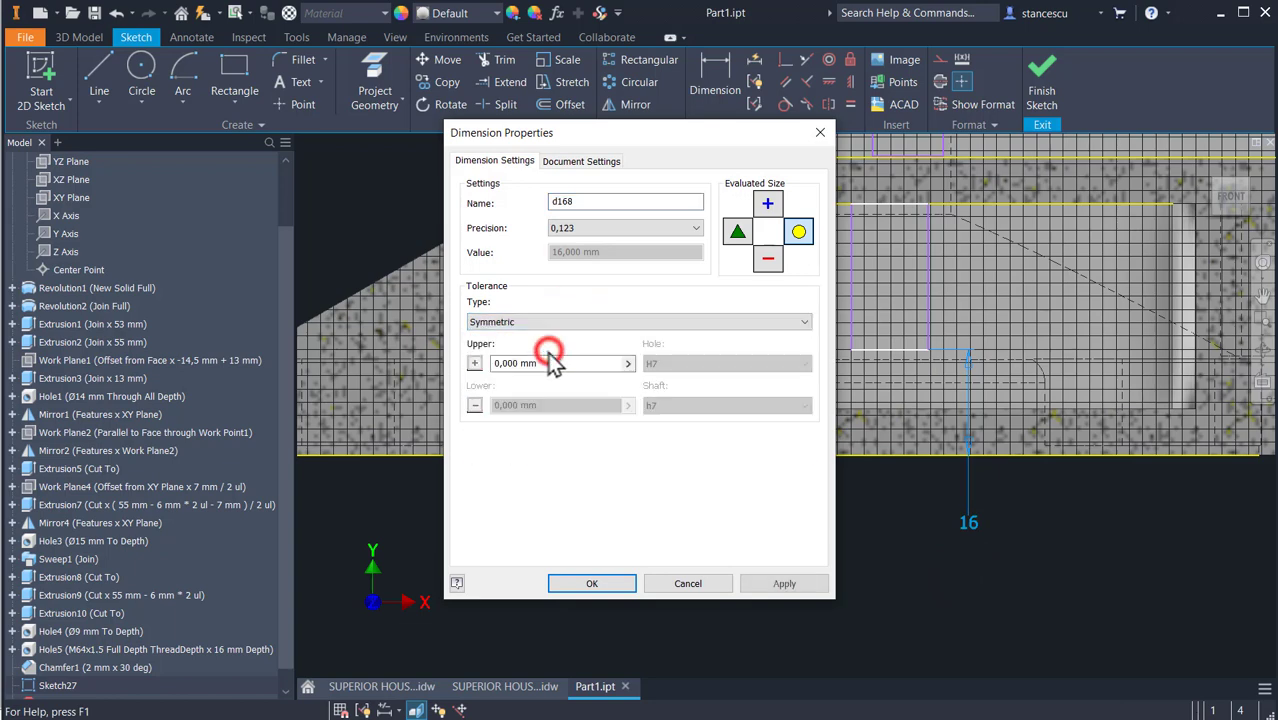
{"action": "double_click", "coordinate": [549, 362]}
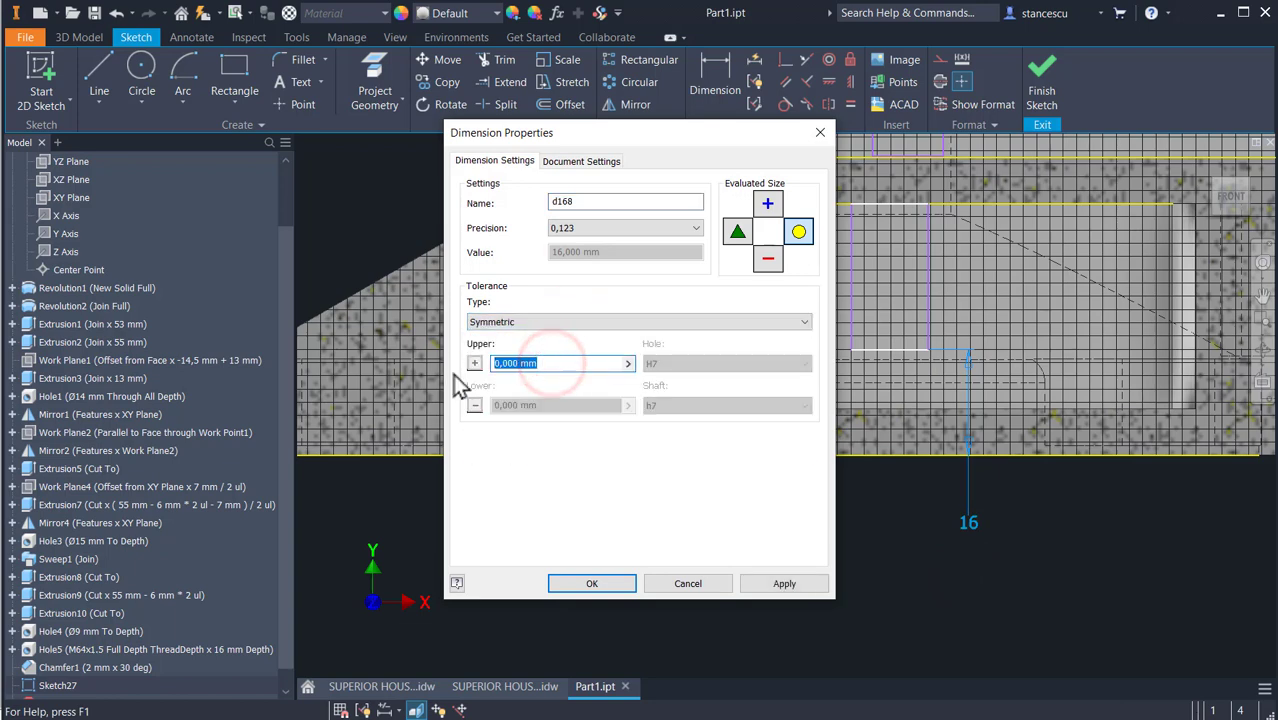
{"action": "type", "text": "0.2"}
{"action": "key", "text": "Return"}
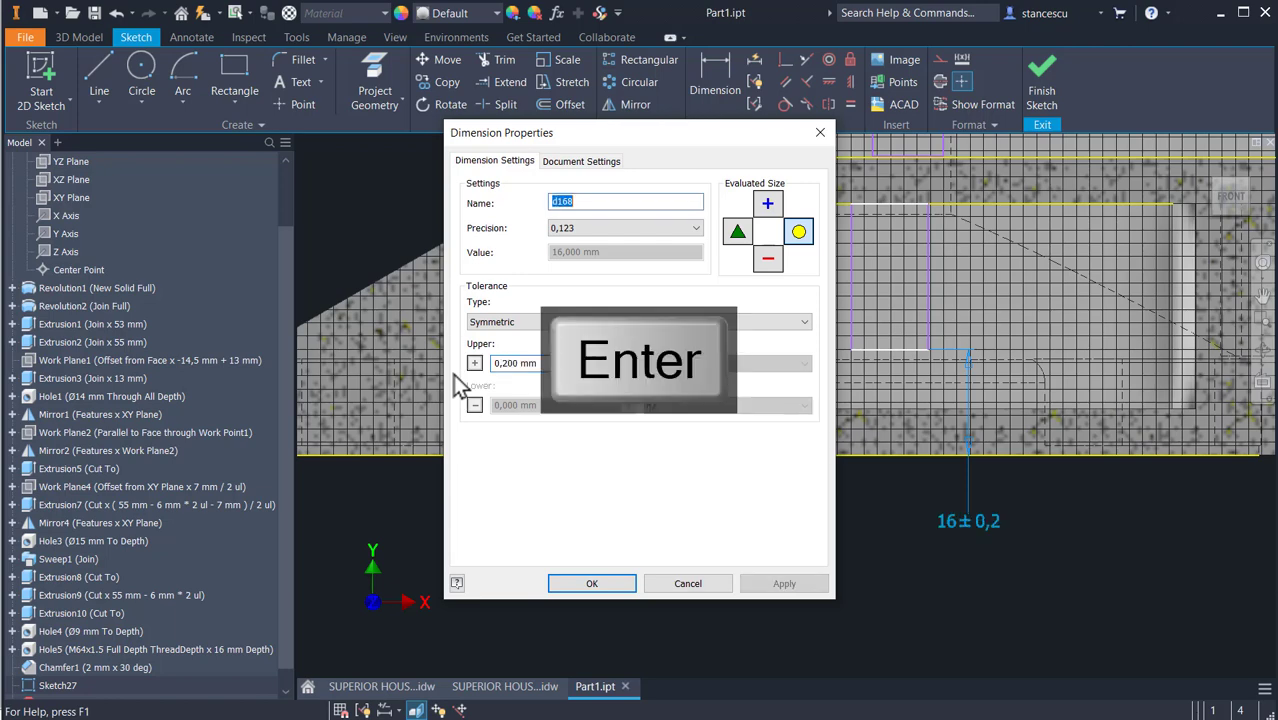
{"action": "left_click", "coordinate": [590, 584]}
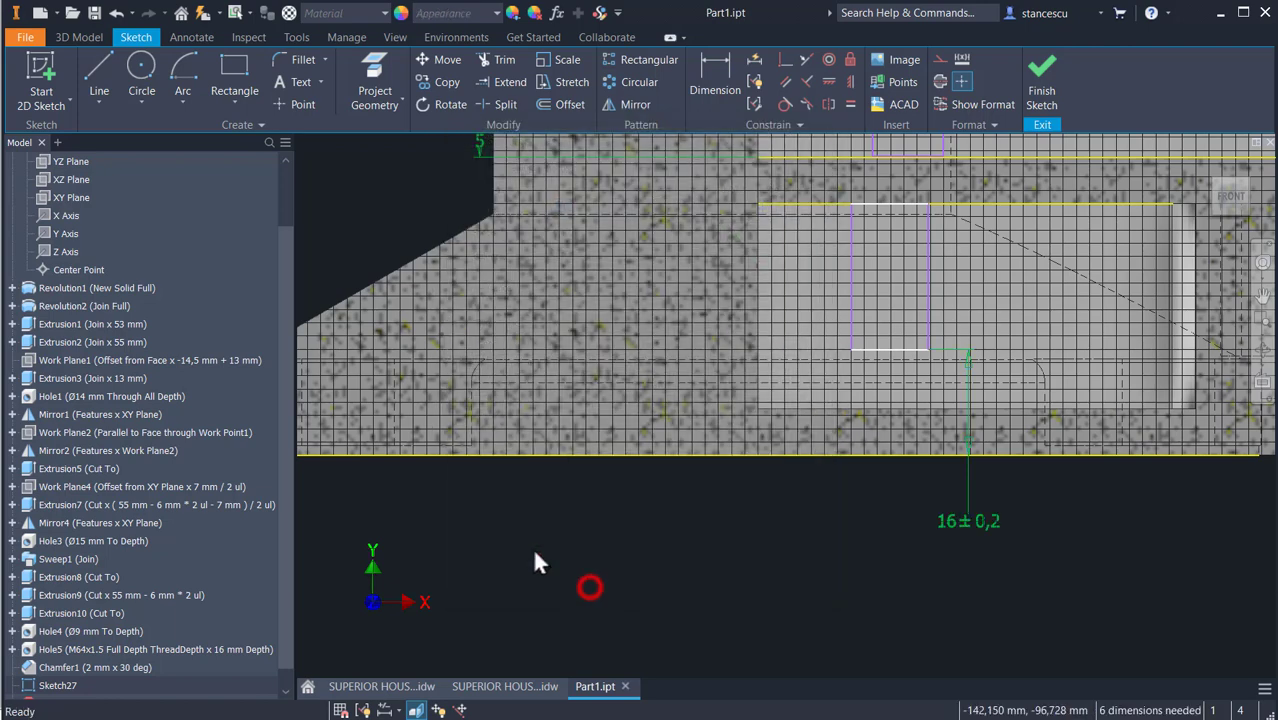
Switch the sketch dimension display to plain values and back to tolerances
{"action": "left_click", "coordinate": [388, 710]}
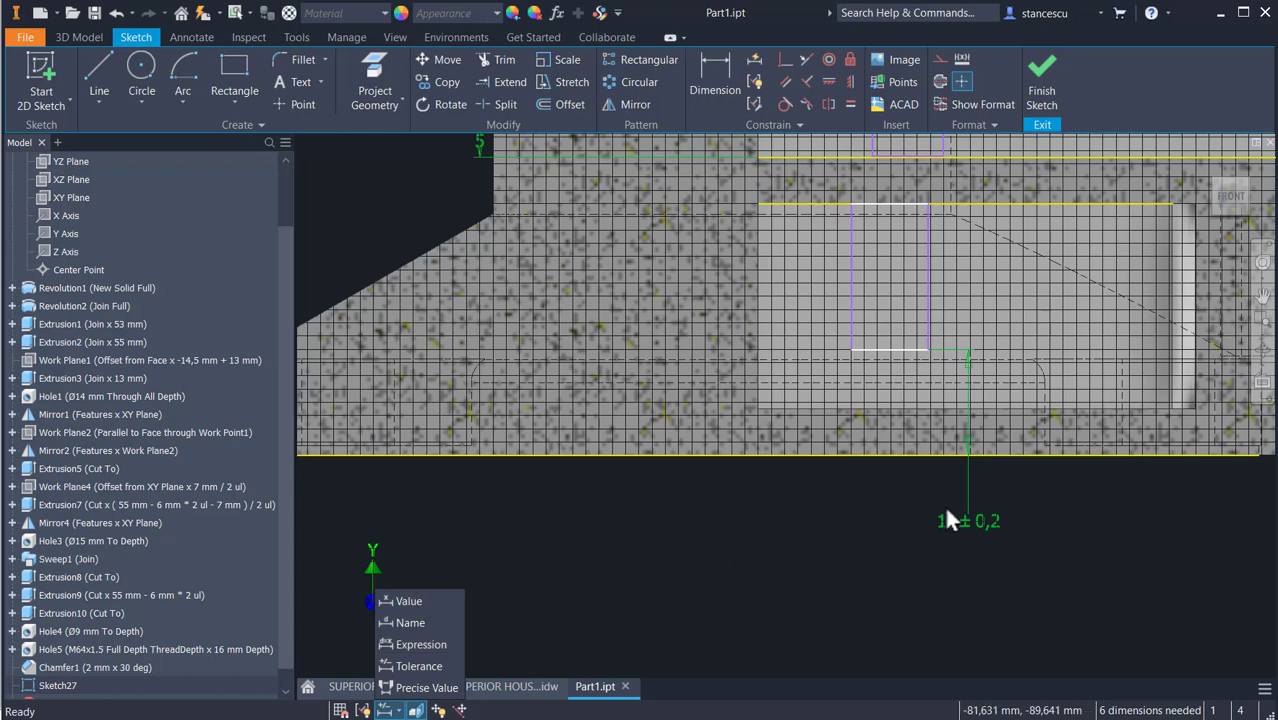
{"action": "left_click", "coordinate": [405, 599]}
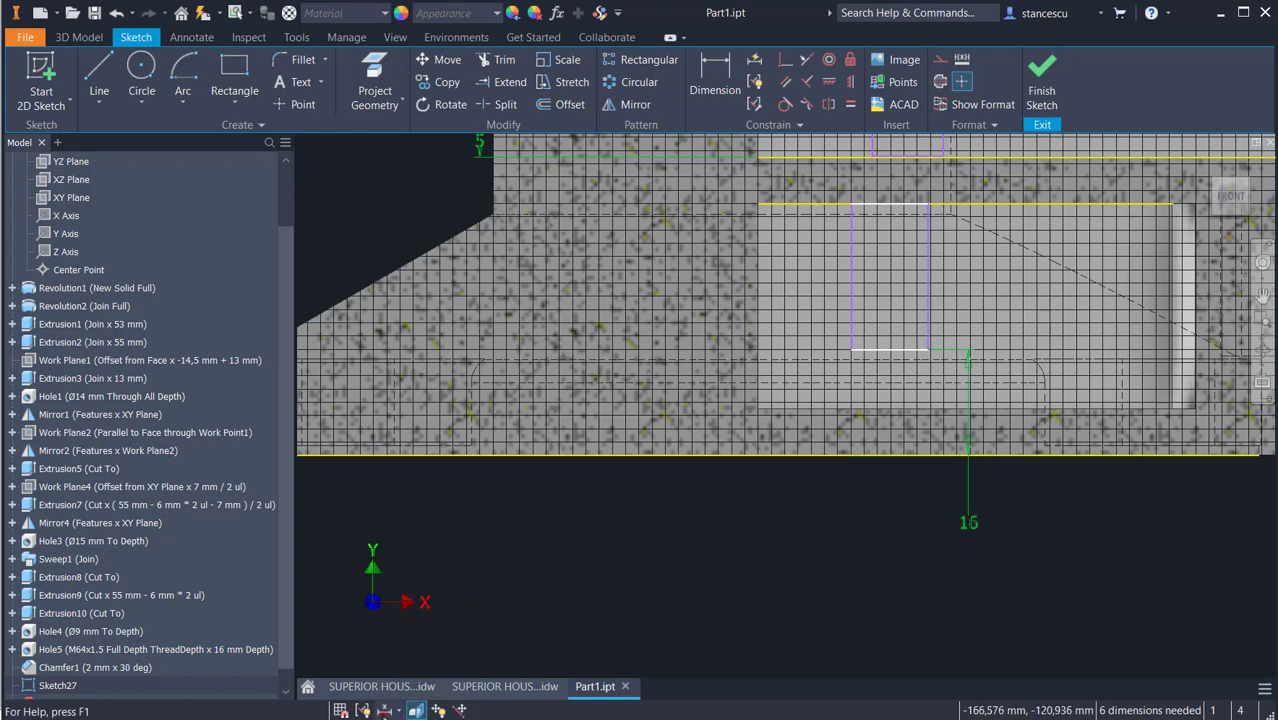
{"action": "left_click", "coordinate": [386, 710]}
{"action": "left_click", "coordinate": [400, 666]}
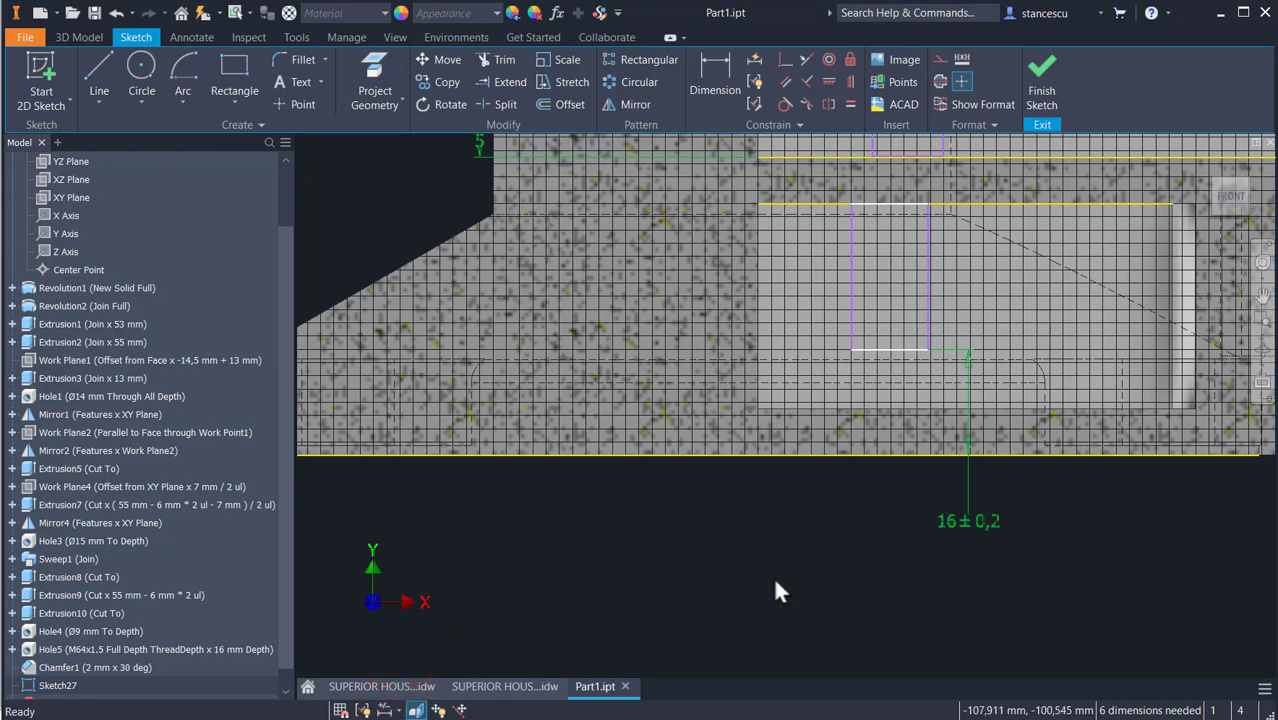
Project the vertical edge of the cavity between the upper and middle webs into the sketch and make it a centerline
{"action": "middle_click_drag", "start_coordinate": [775, 578], "coordinate": [780, 718]}
{"action": "middle_click_drag", "start_coordinate": [908, 362], "coordinate": [931, 672]}
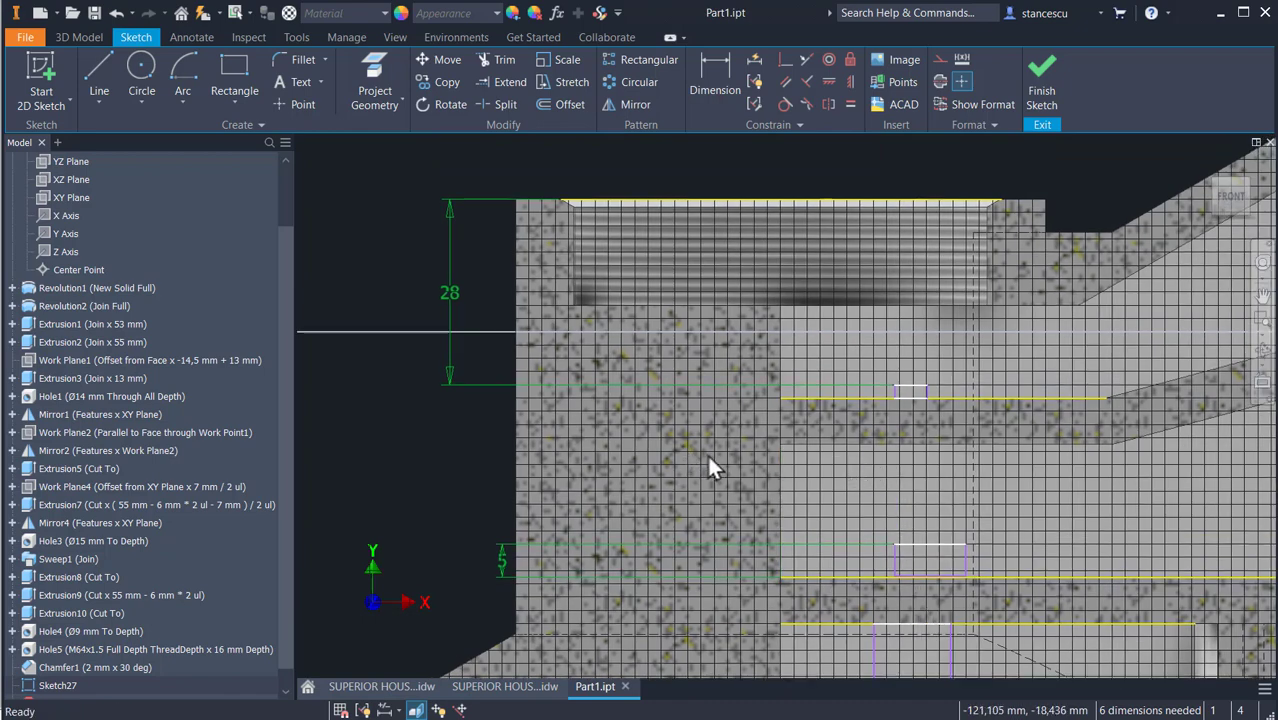
{"action": "left_click", "coordinate": [377, 62]}
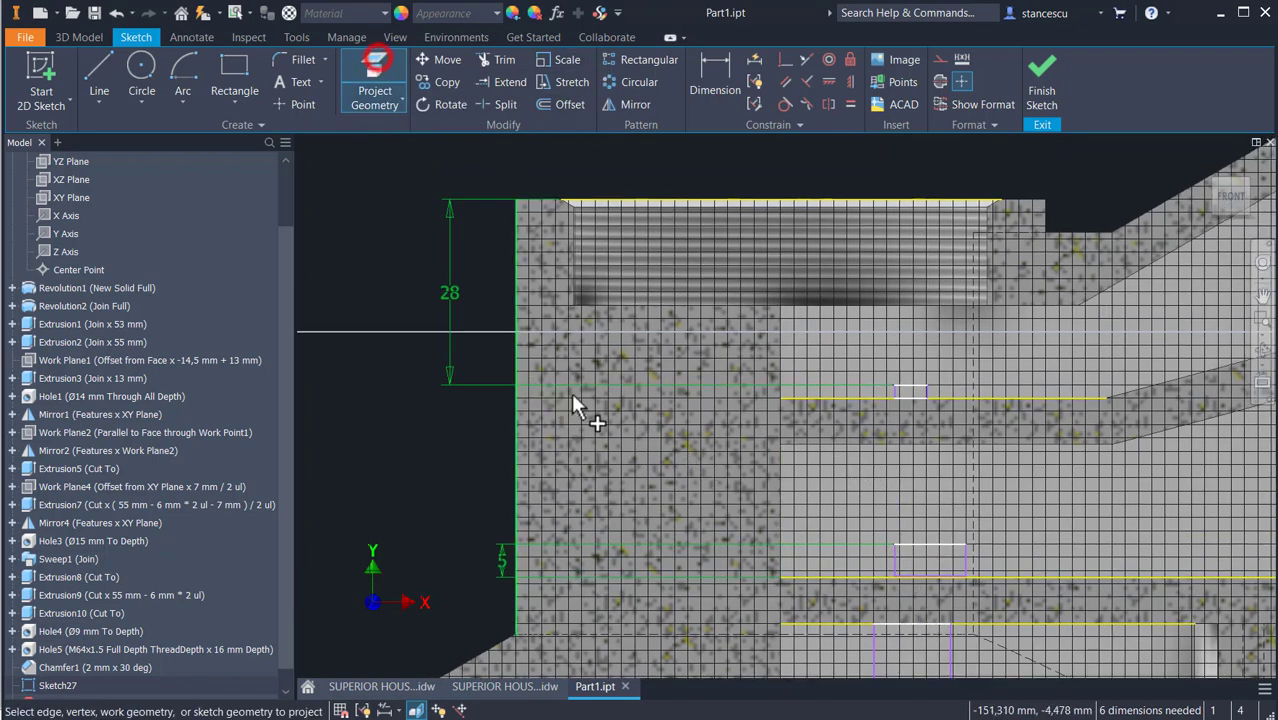
{"action": "left_click", "coordinate": [780, 481]}
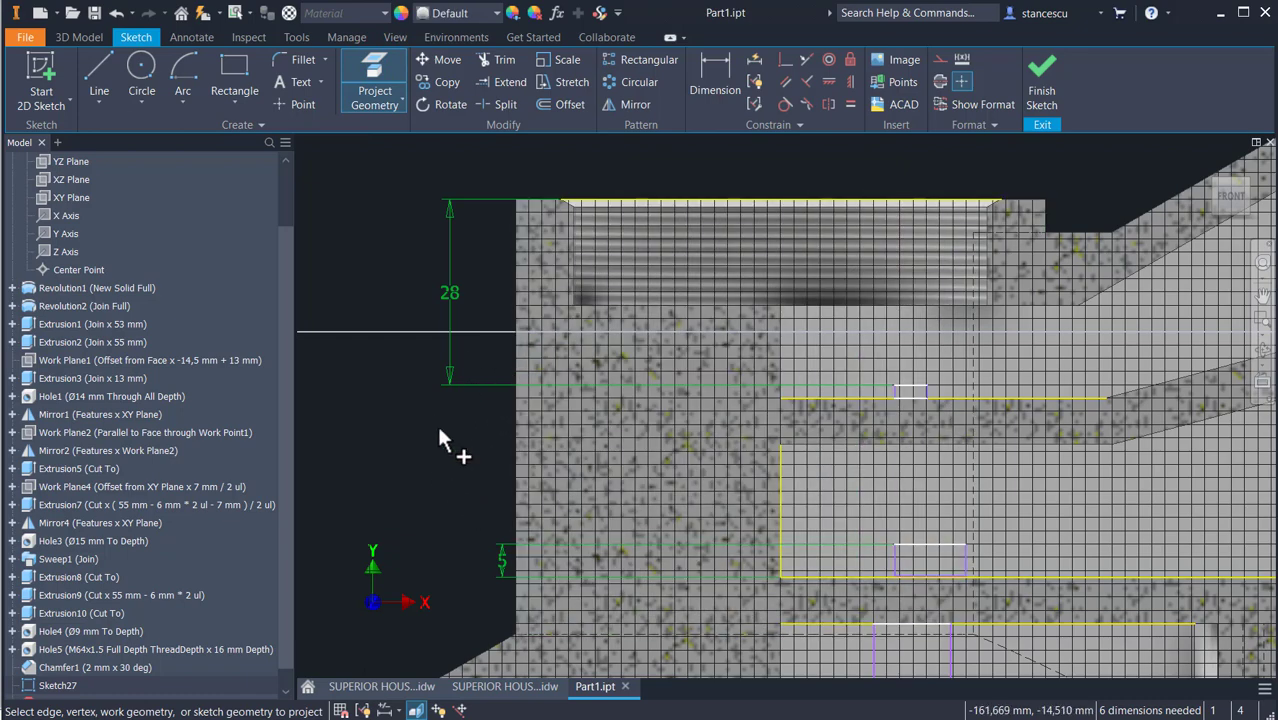
{"action": "key", "text": "Escape"}
{"action": "left_click_drag", "start_coordinate": [806, 471], "coordinate": [715, 482]}
{"action": "left_click", "coordinate": [941, 82]}
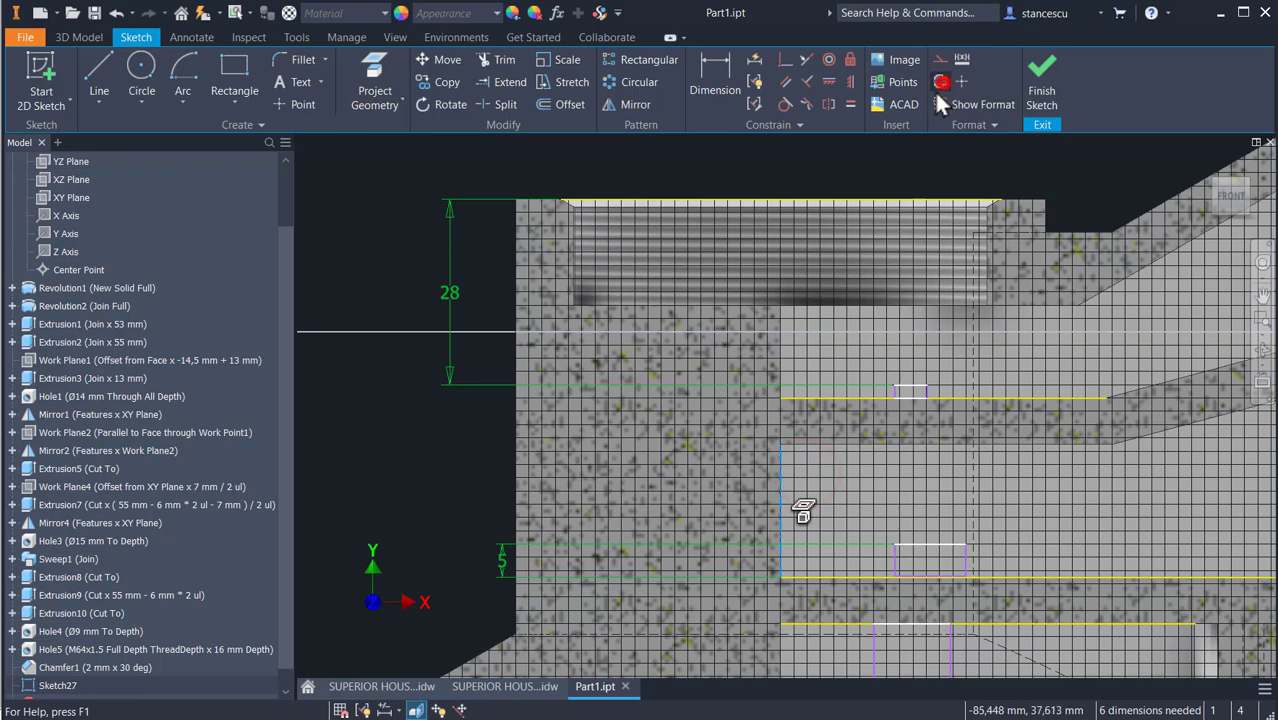
{"action": "left_click", "coordinate": [893, 175]}
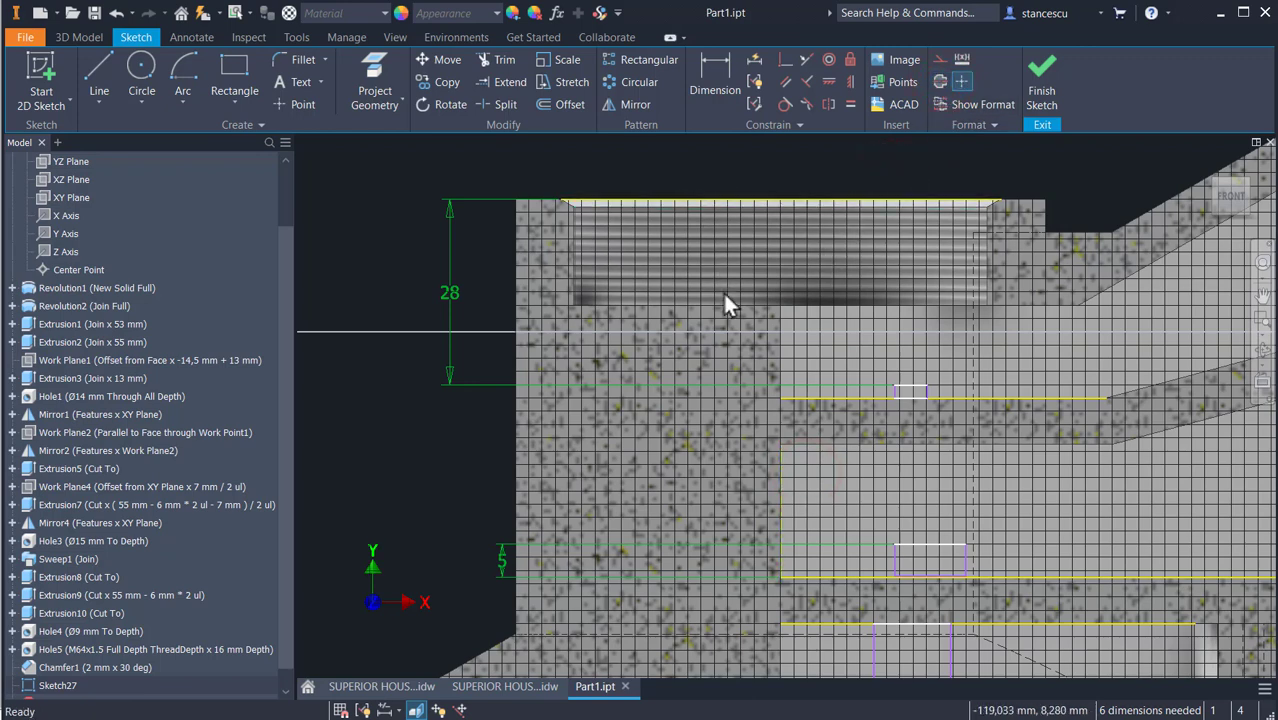
Dimension the upper rectangle's inner vertical edge about the centerline with a diameter of 38 mm
{"action": "left_click", "coordinate": [708, 82]}
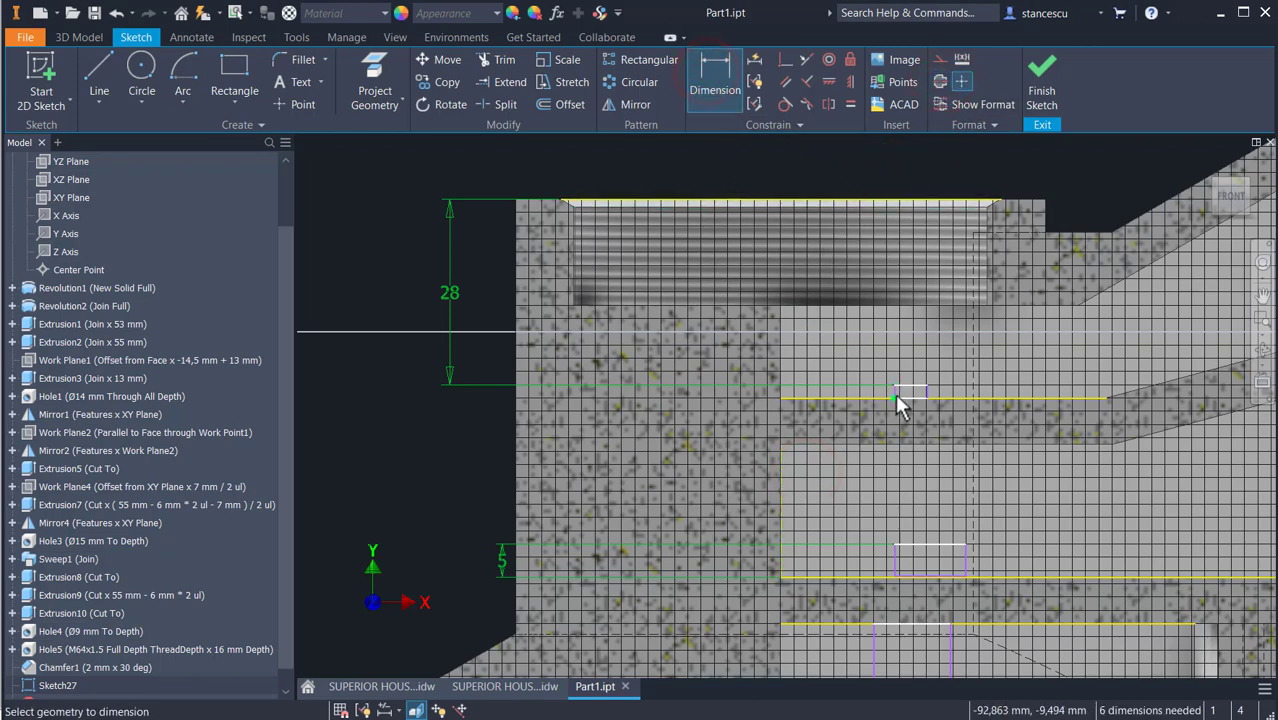
{"action": "scroll", "coordinate": [892, 386], "scroll_direction": "up", "scroll_amount": 3}
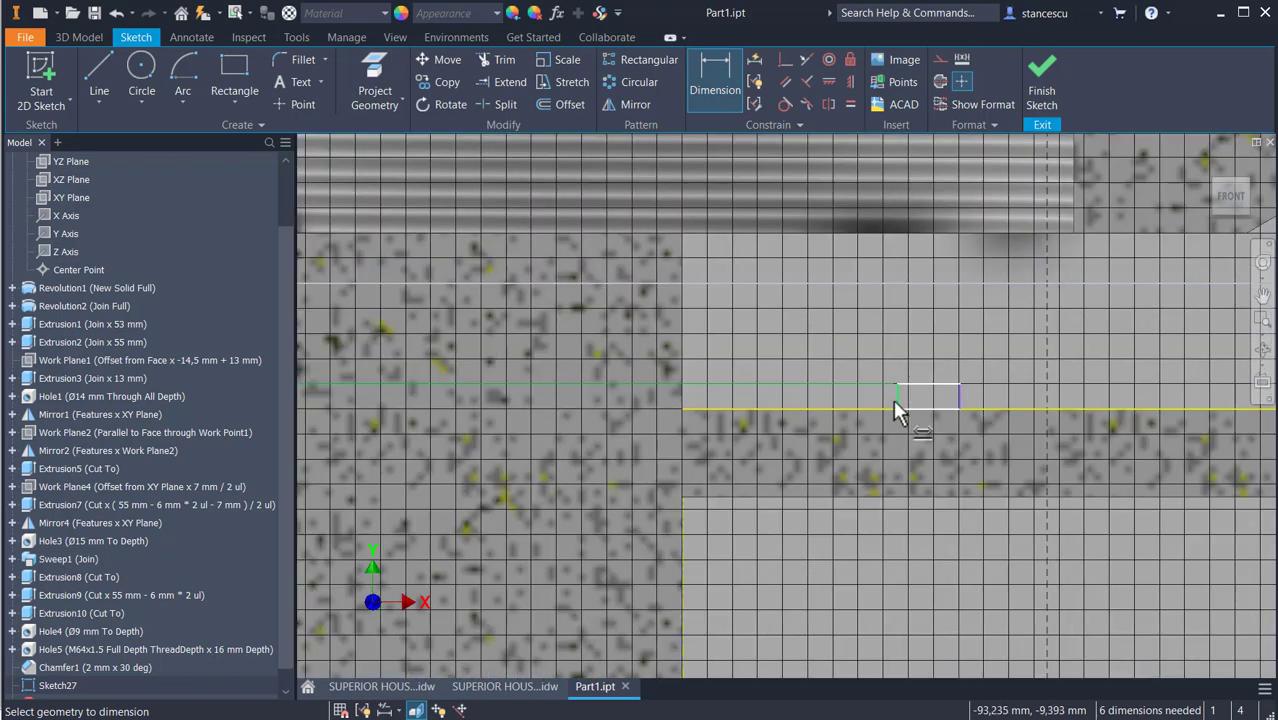
{"action": "left_click", "coordinate": [893, 399]}
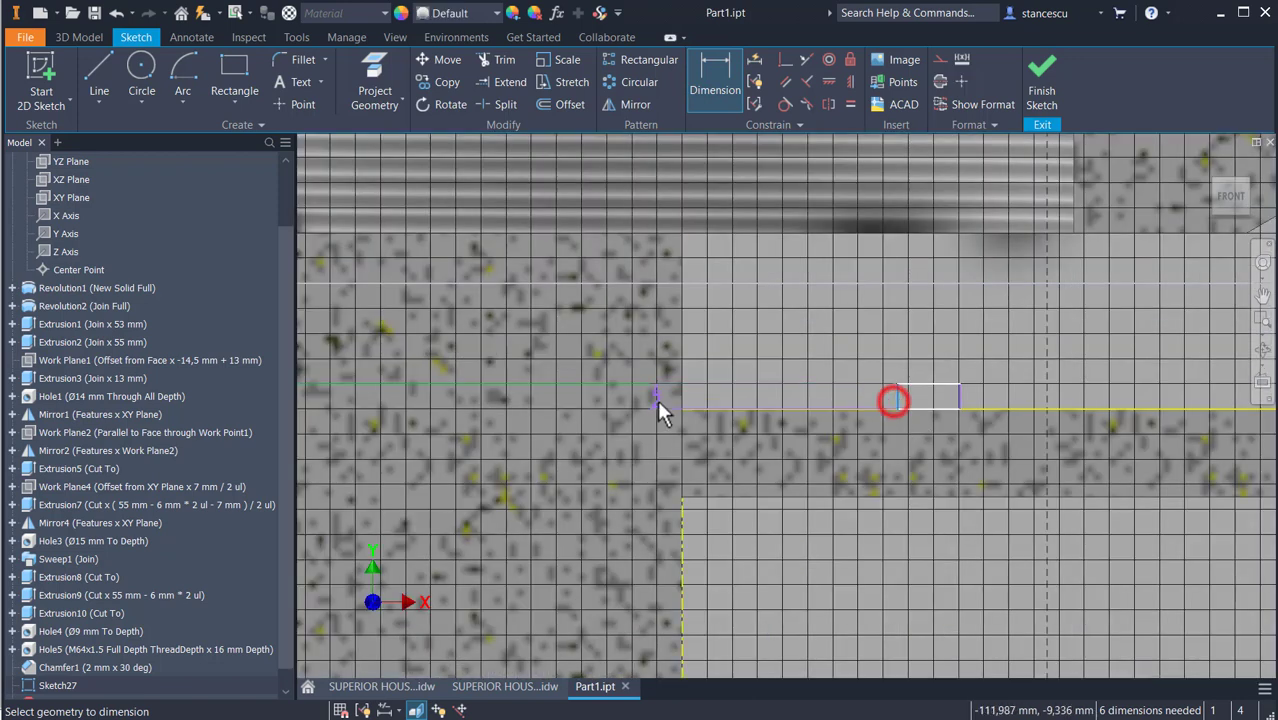
{"action": "left_click", "coordinate": [683, 548]}
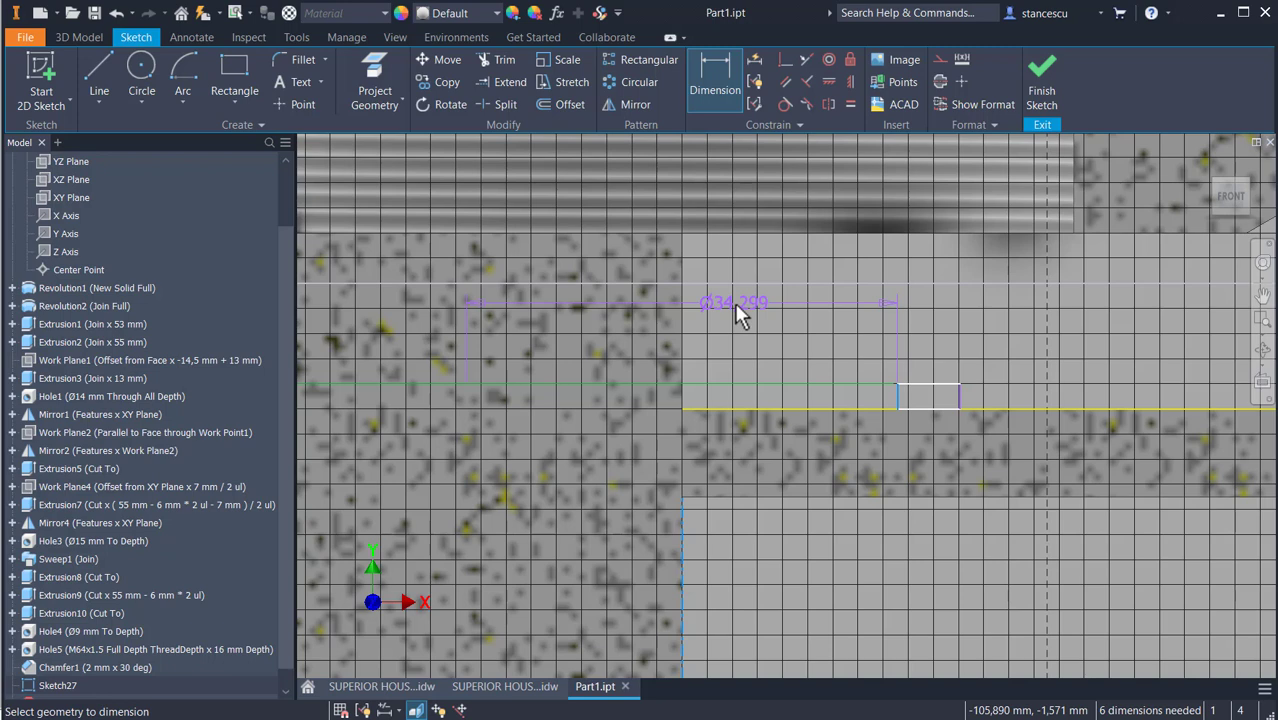
{"action": "left_click", "coordinate": [735, 303]}
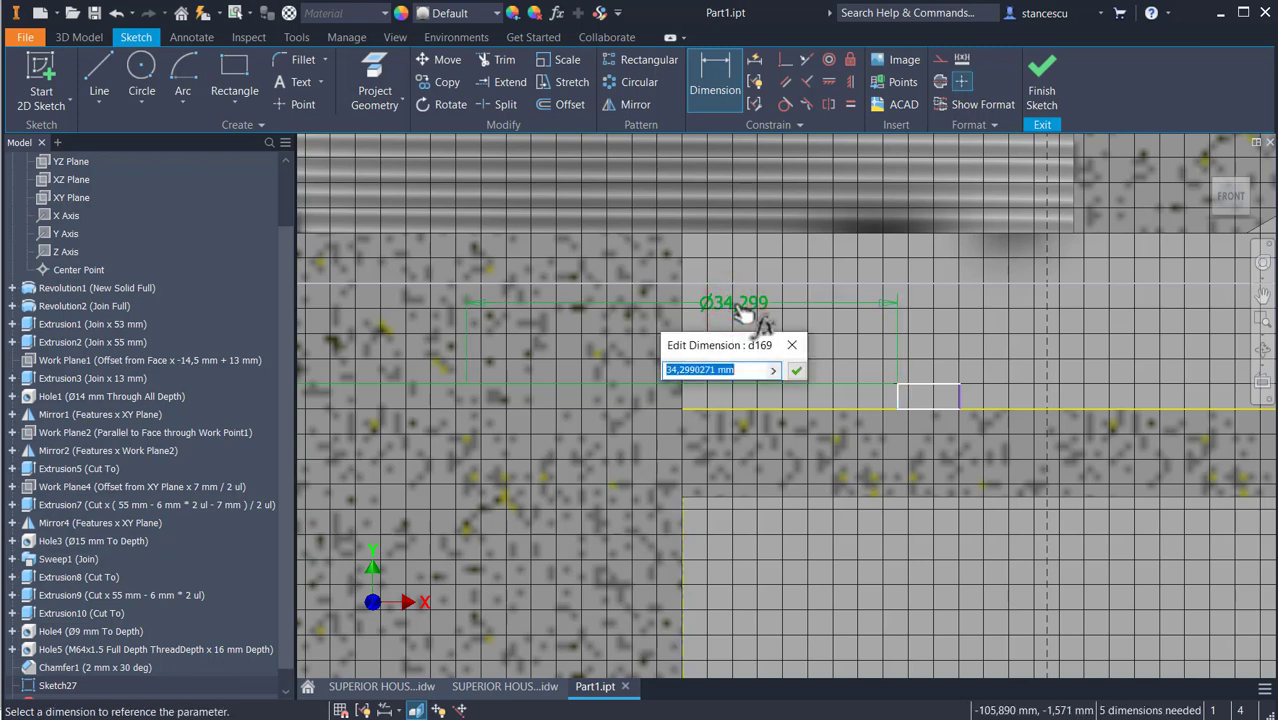
{"action": "type", "text": "3"}
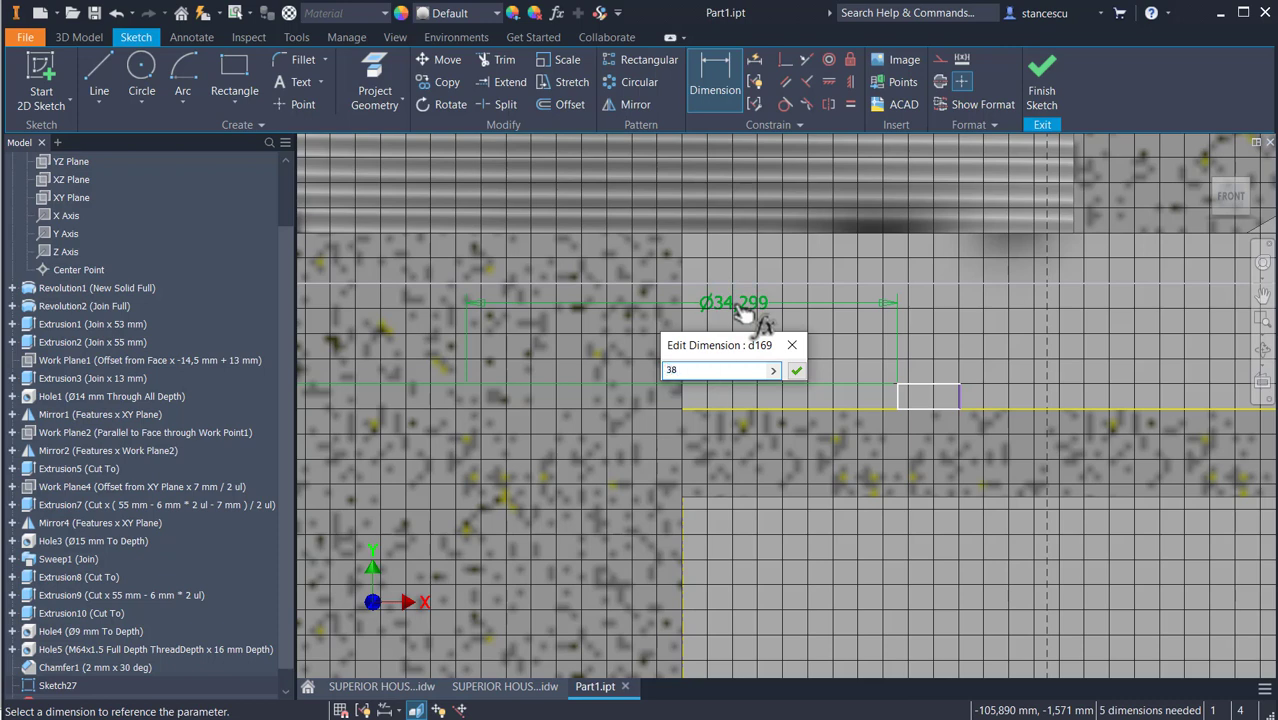
{"action": "type", "text": "8"}
{"action": "left_click", "coordinate": [795, 370]}
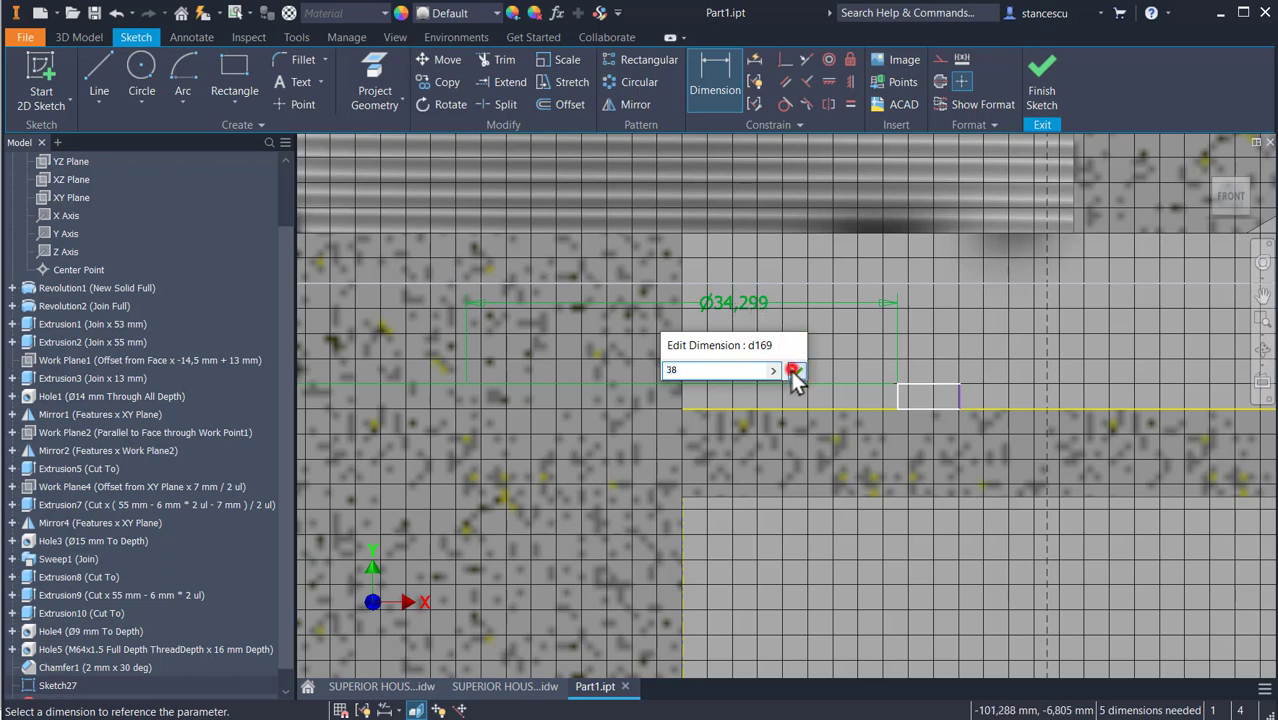
Give the 38 mm diameter dimension a symmetric tolerance of 0.027 mm
{"action": "key", "text": "Escape"}
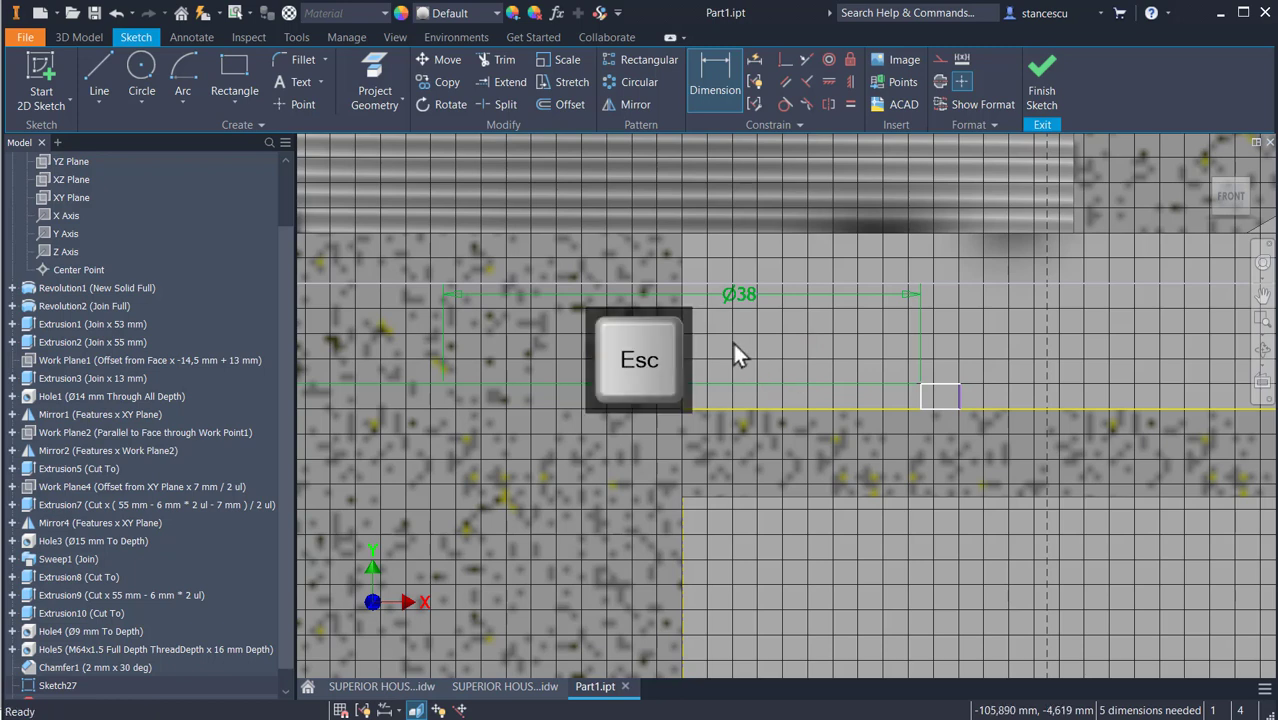
{"action": "right_click", "coordinate": [727, 294]}
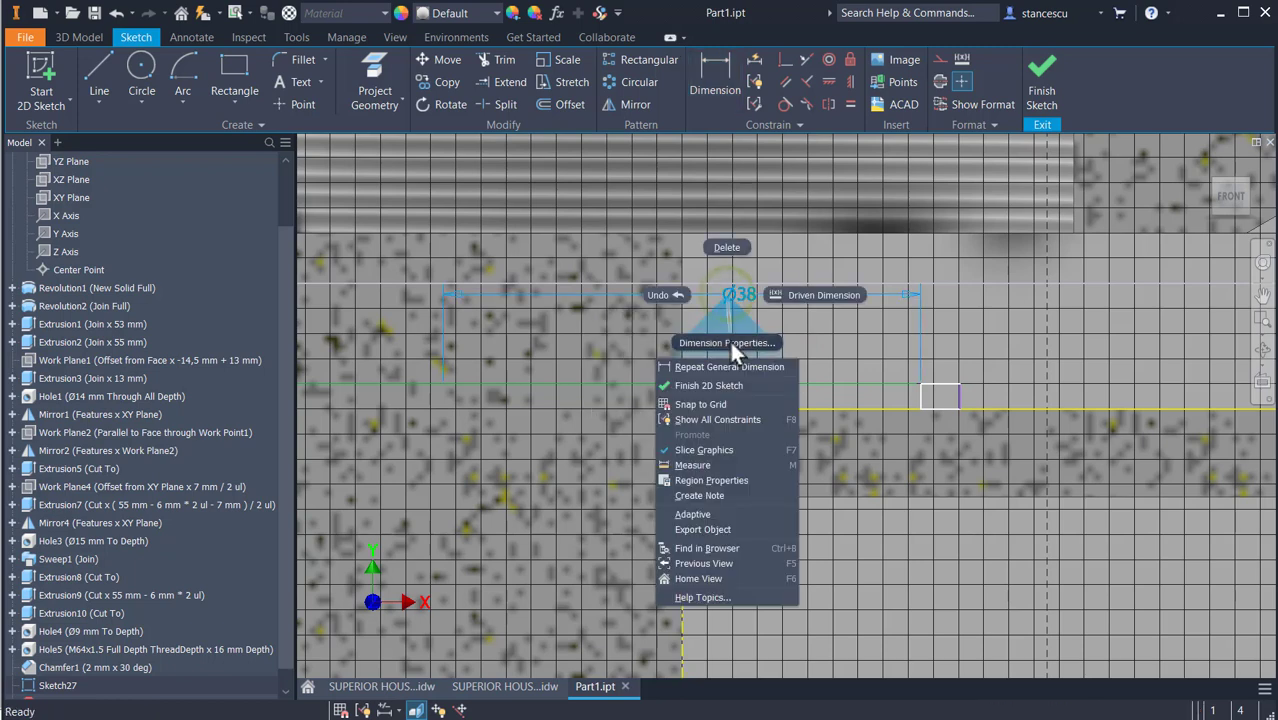
{"action": "left_click", "coordinate": [729, 341]}
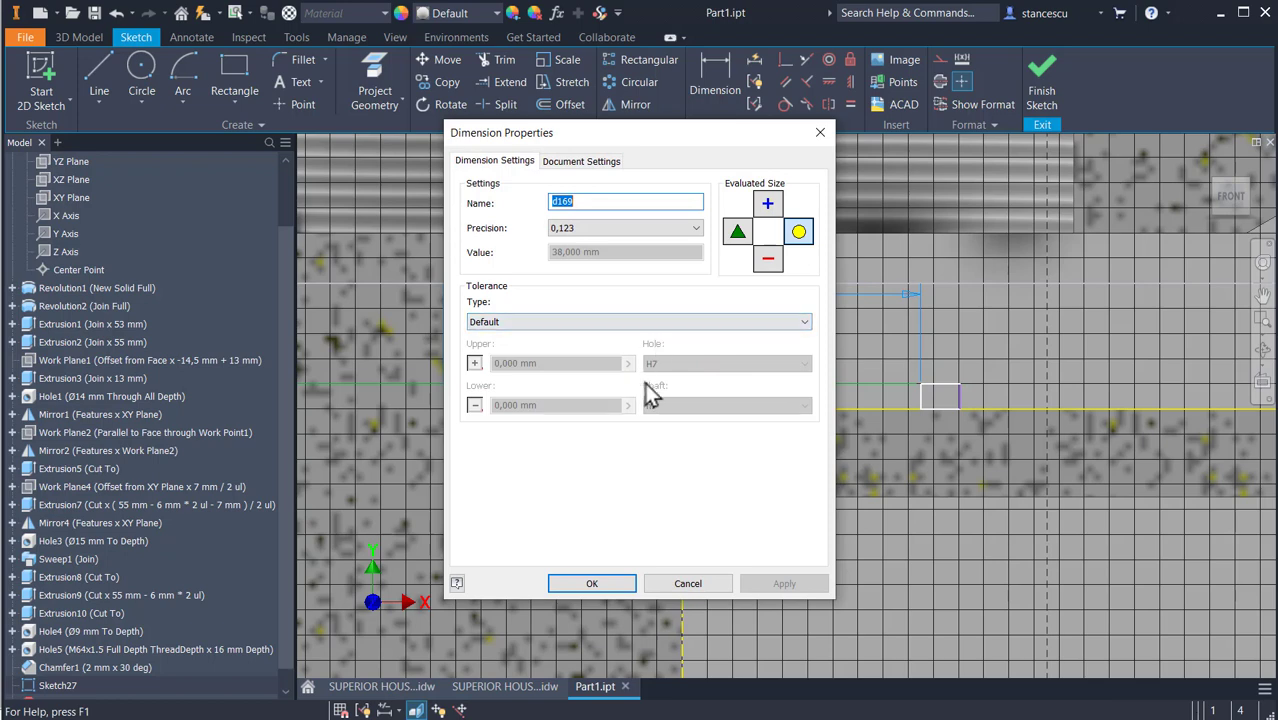
{"action": "left_click", "coordinate": [540, 321]}
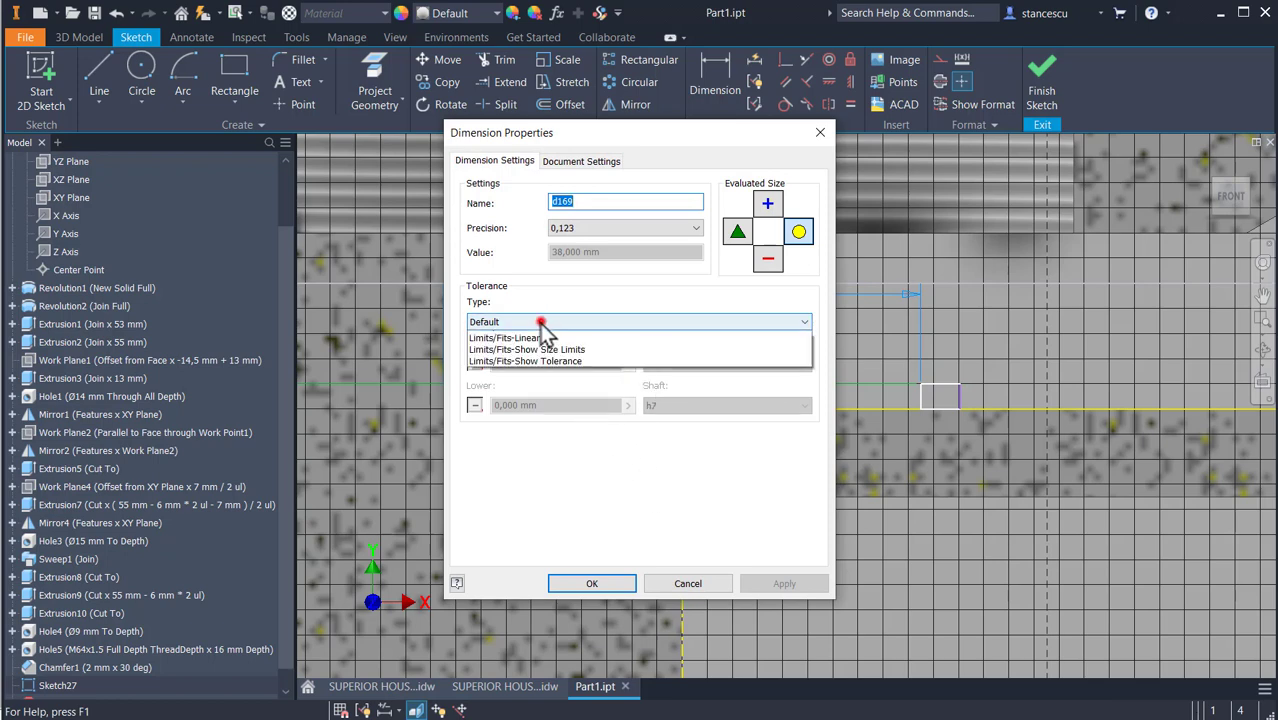
{"action": "left_click", "coordinate": [510, 349]}
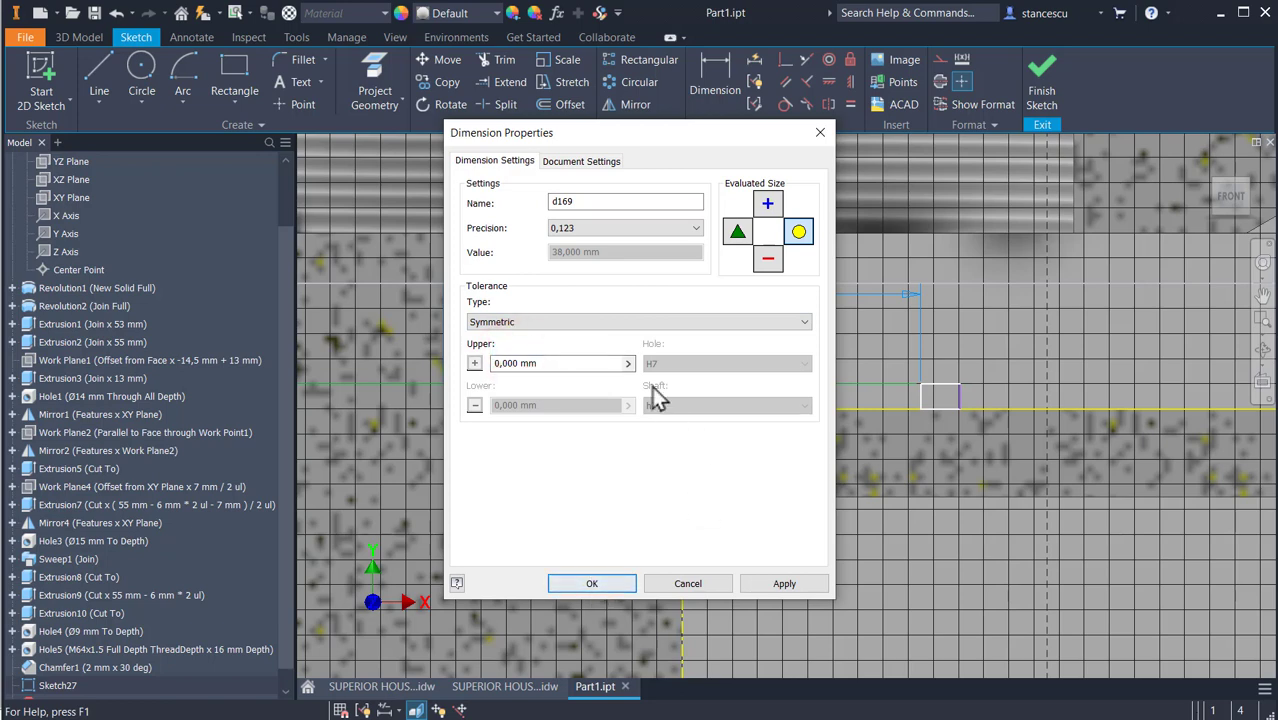
{"action": "left_click", "coordinate": [557, 363]}
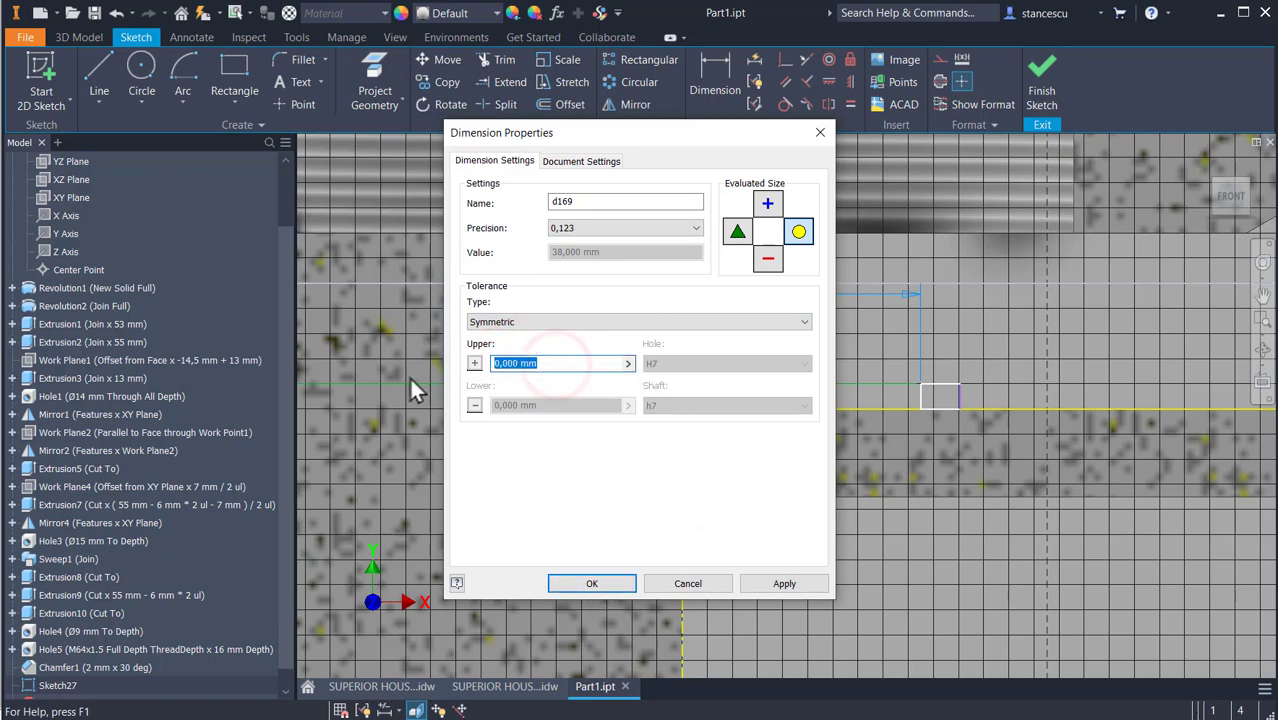
{"action": "type", "text": "0.027"}
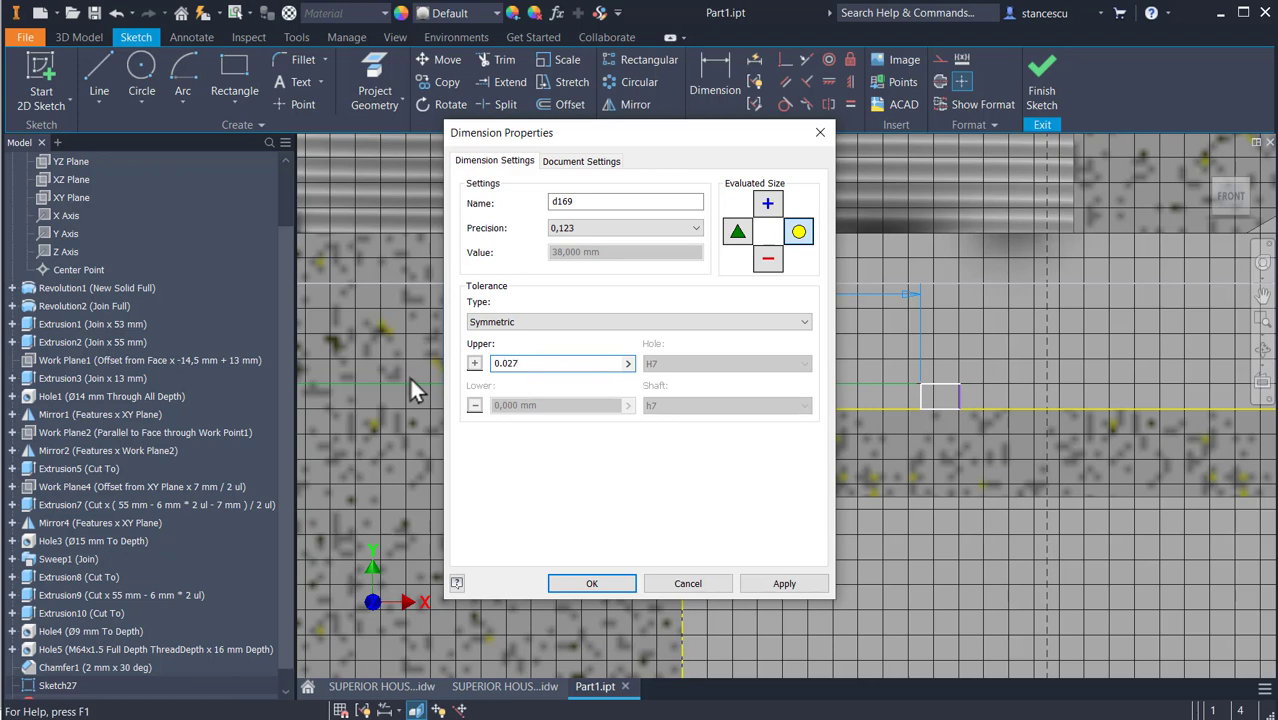
{"action": "key", "text": "Return"}
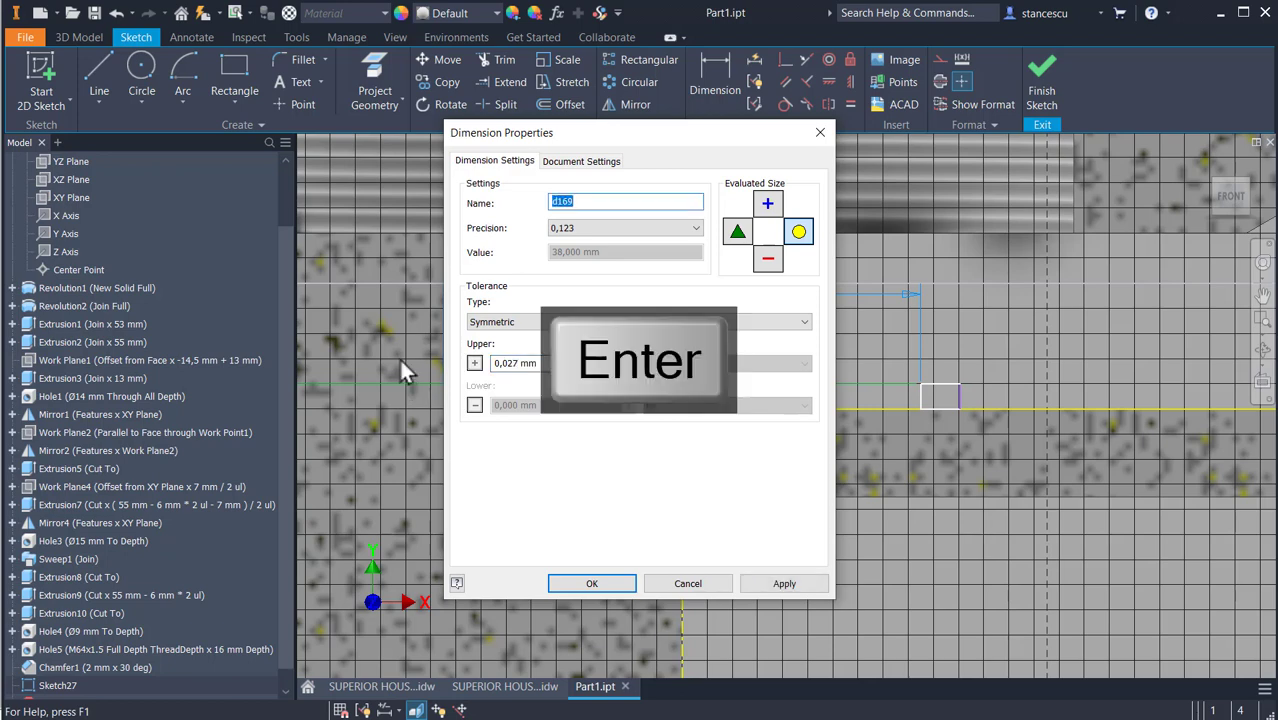
{"action": "left_click", "coordinate": [592, 583]}
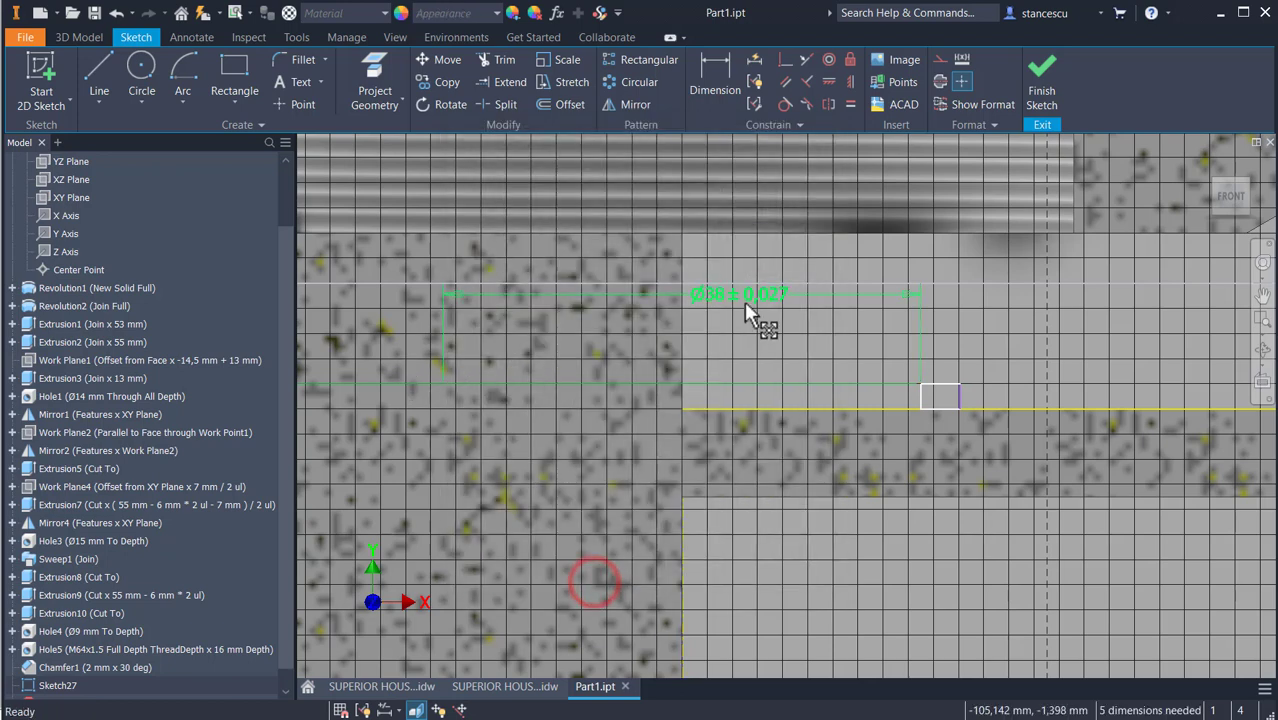
Try to dimension the upper rectangle's outer vertical edge from the centerline
{"action": "left_click", "coordinate": [728, 88]}
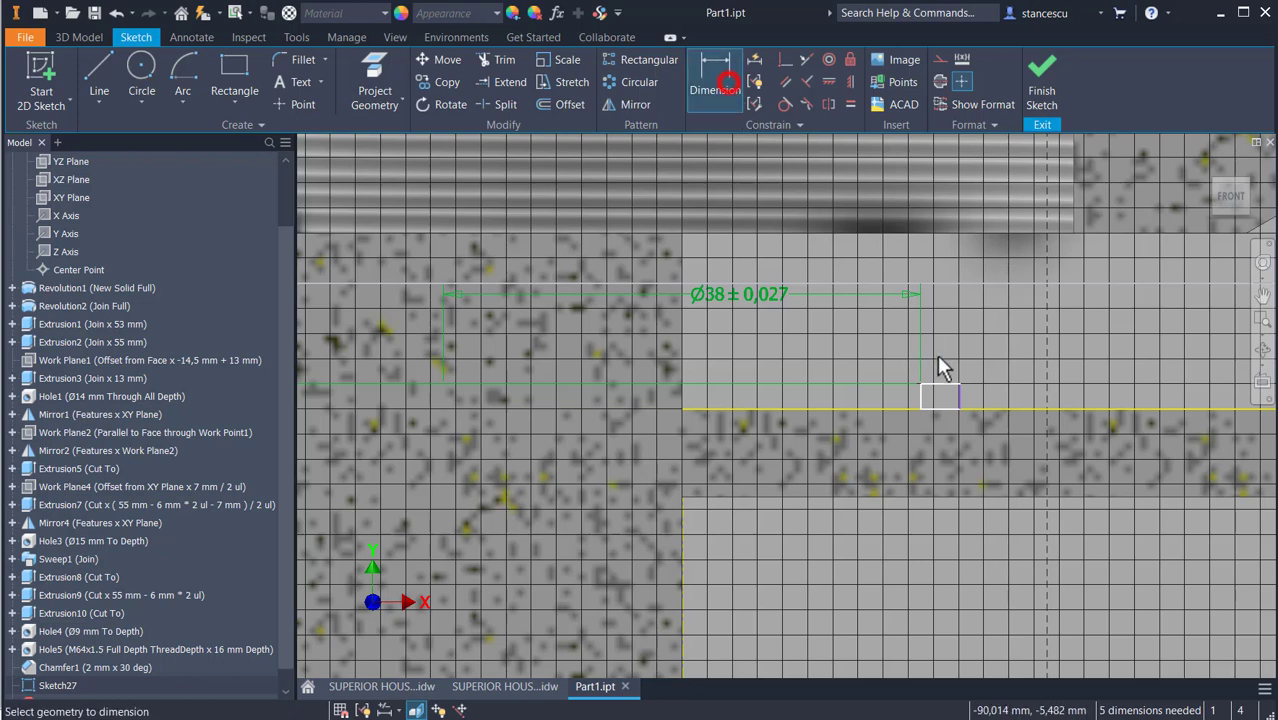
{"action": "left_click", "coordinate": [680, 530]}
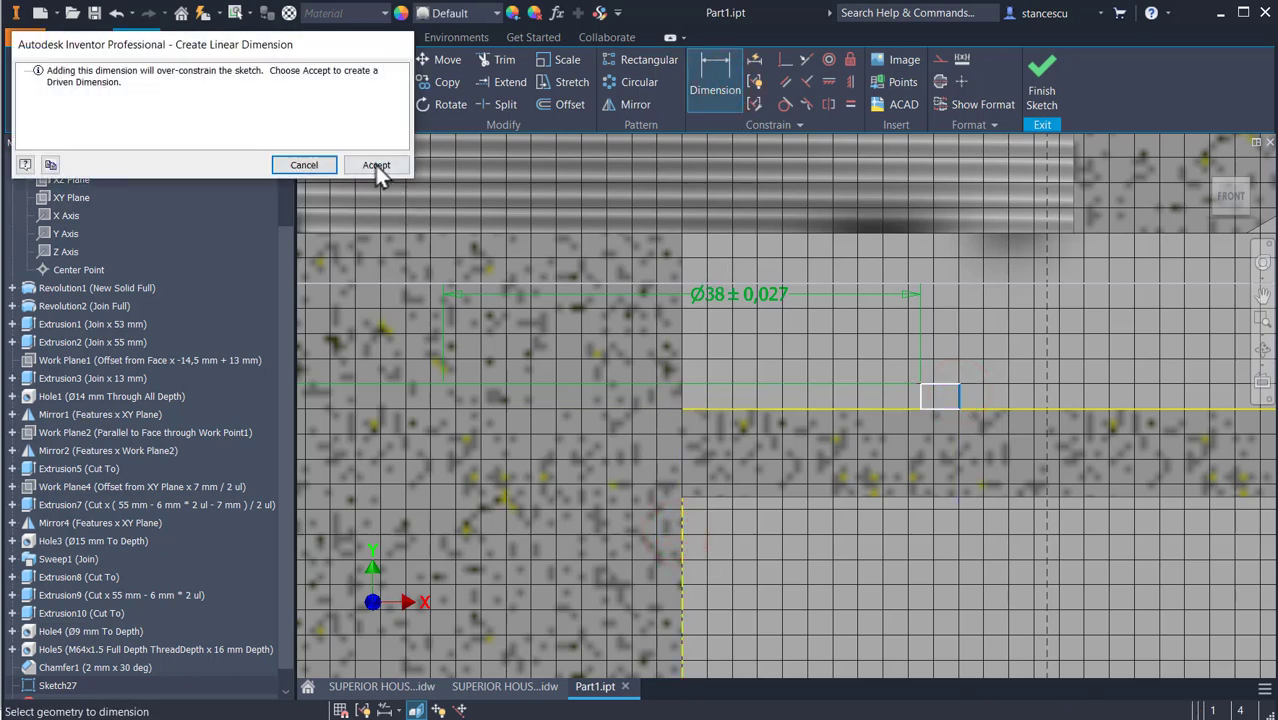
{"action": "left_click", "coordinate": [310, 163]}
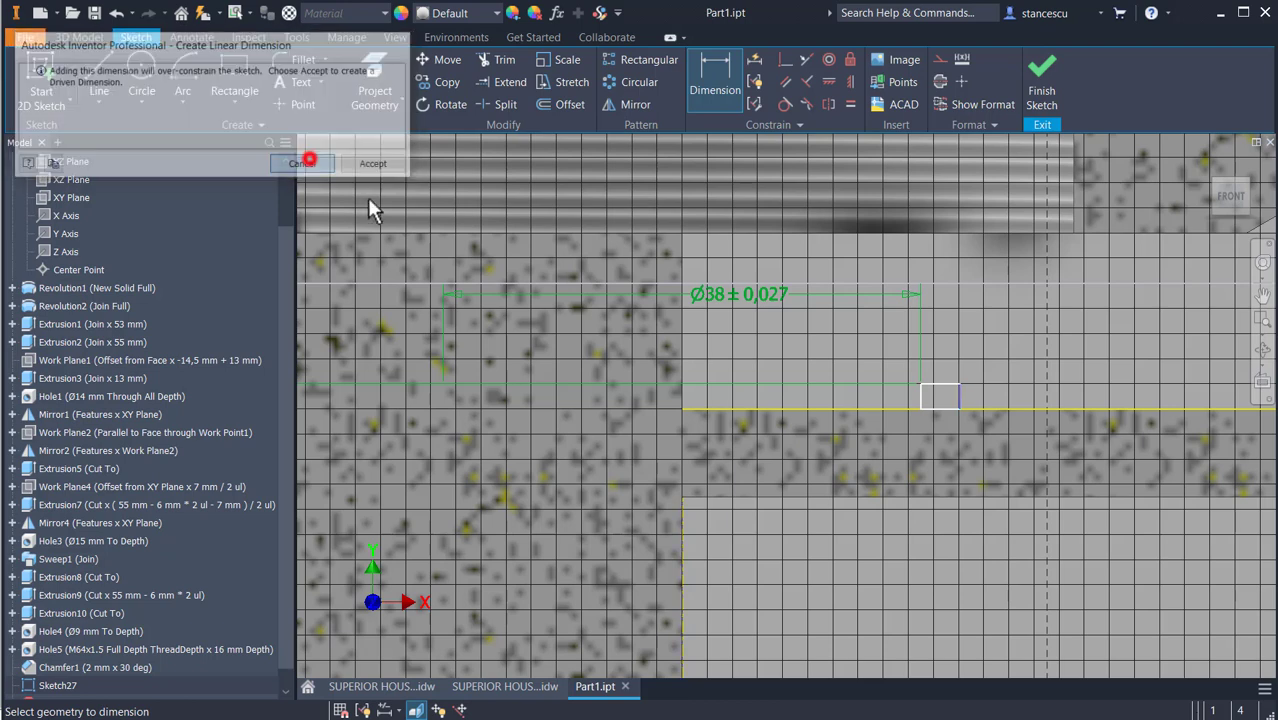
Dimension the upper rectangle's outer vertical edge about the centerline with a diameter of 48 mm
{"action": "left_click", "coordinate": [959, 399]}
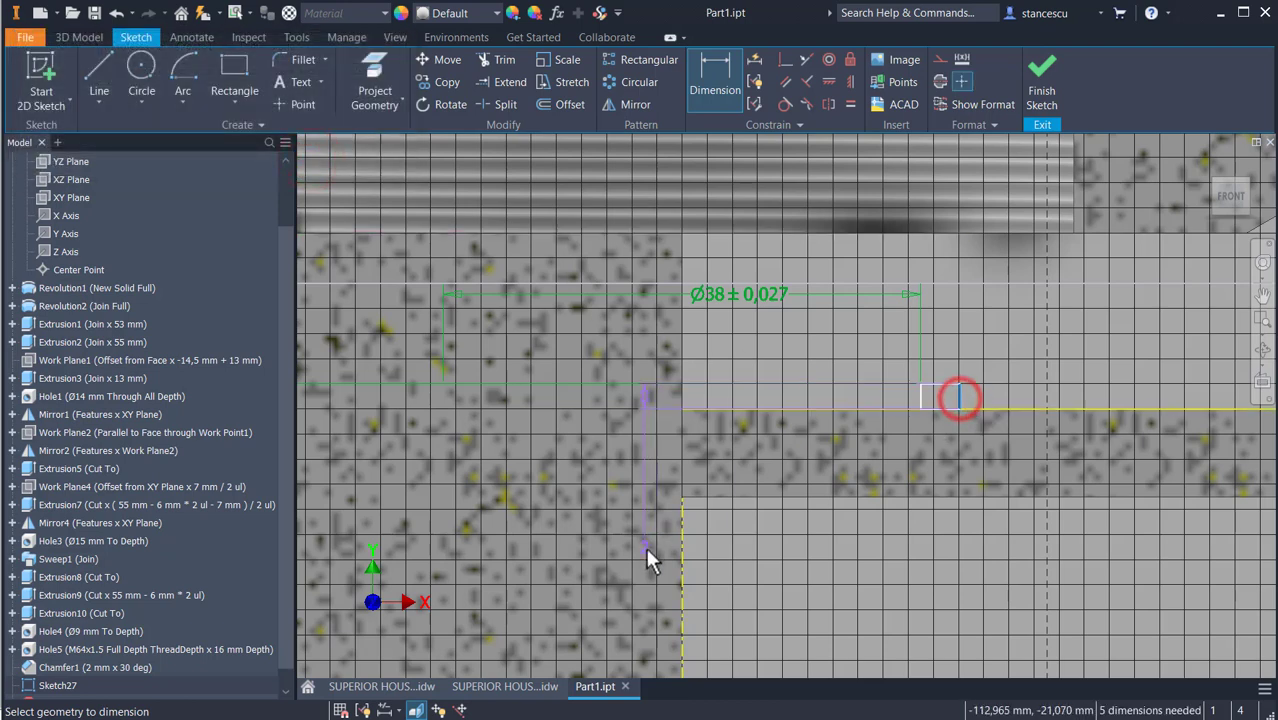
{"action": "left_click", "coordinate": [683, 566]}
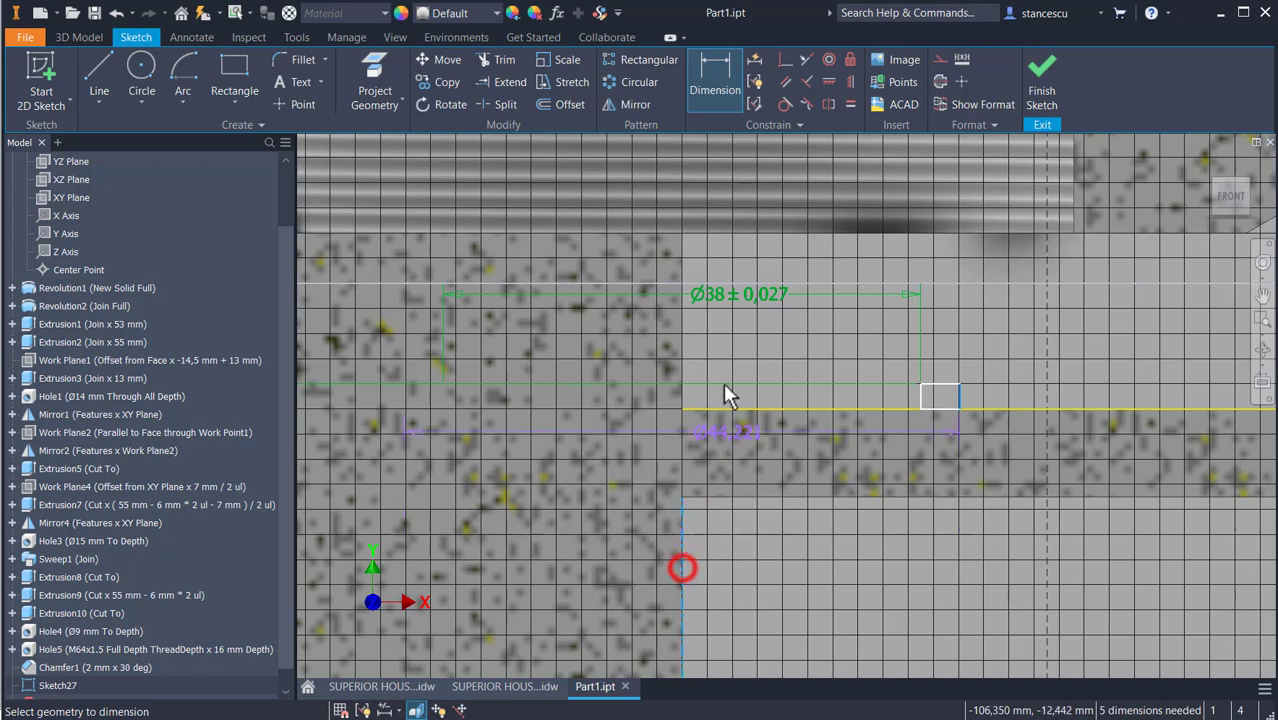
{"action": "left_click", "coordinate": [771, 256]}
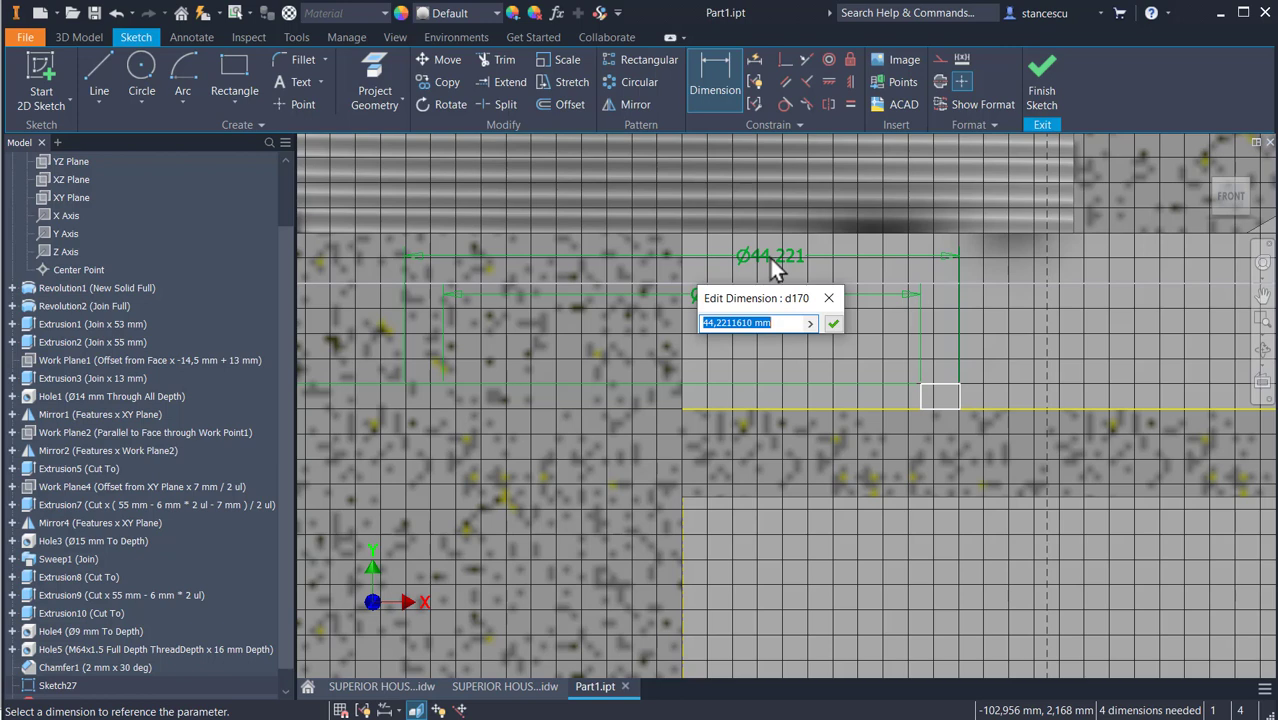
{"action": "type", "text": "48"}
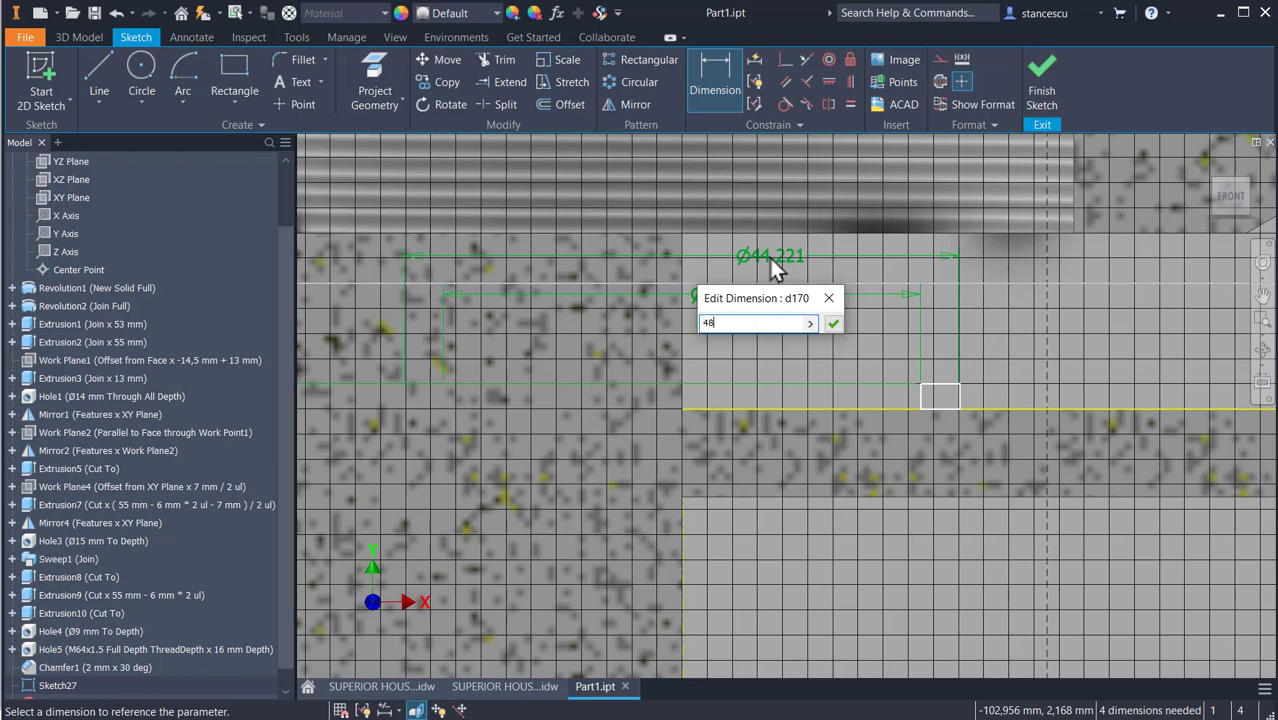
{"action": "key", "text": "Return"}
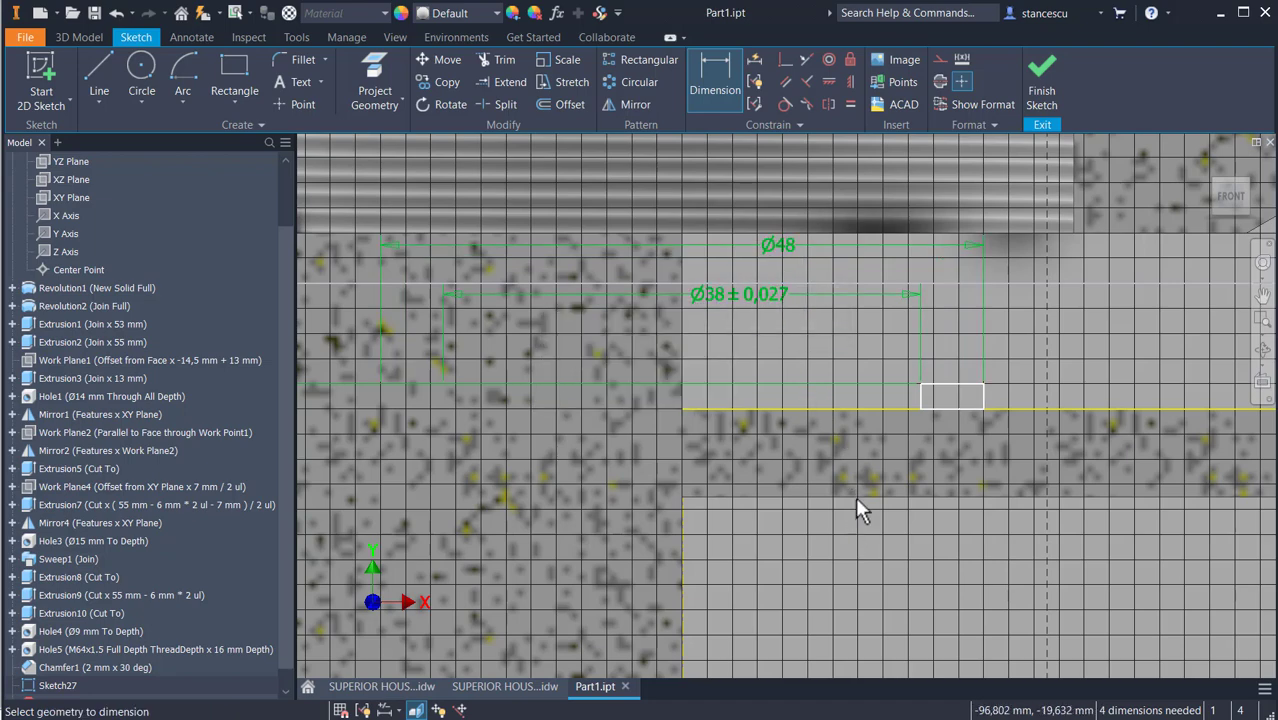
Dimension the middle rectangle's outer vertical edge about the centerline with a diameter of 48 mm
{"action": "middle_click_drag", "start_coordinate": [855, 496], "coordinate": [880, 206]}
{"action": "middle_click_drag", "start_coordinate": [882, 298], "coordinate": [792, 396]}
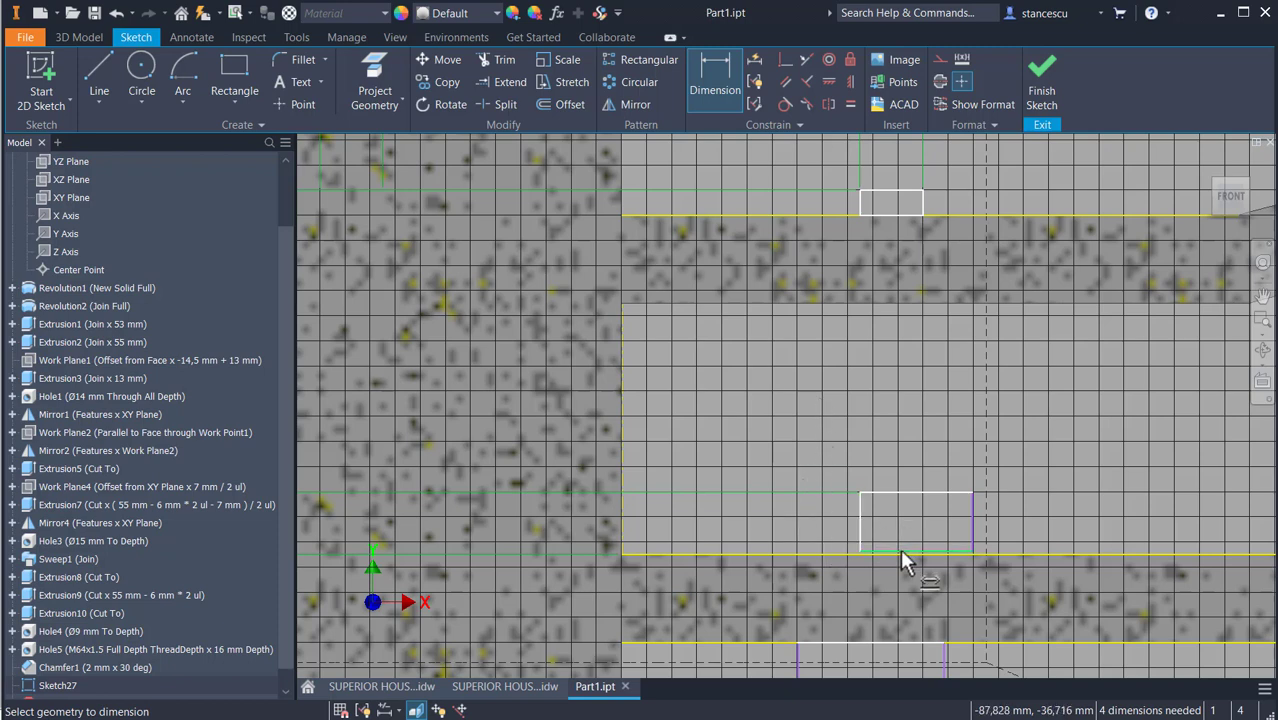
{"action": "mouse_move", "coordinate": [831, 425]}
{"action": "middle_mouse_down"}
{"action": "mouse_move", "coordinate": [843, 296]}
{"action": "mouse_move", "coordinate": [782, 451]}
{"action": "middle_mouse_up"}
{"action": "left_click", "coordinate": [712, 105]}
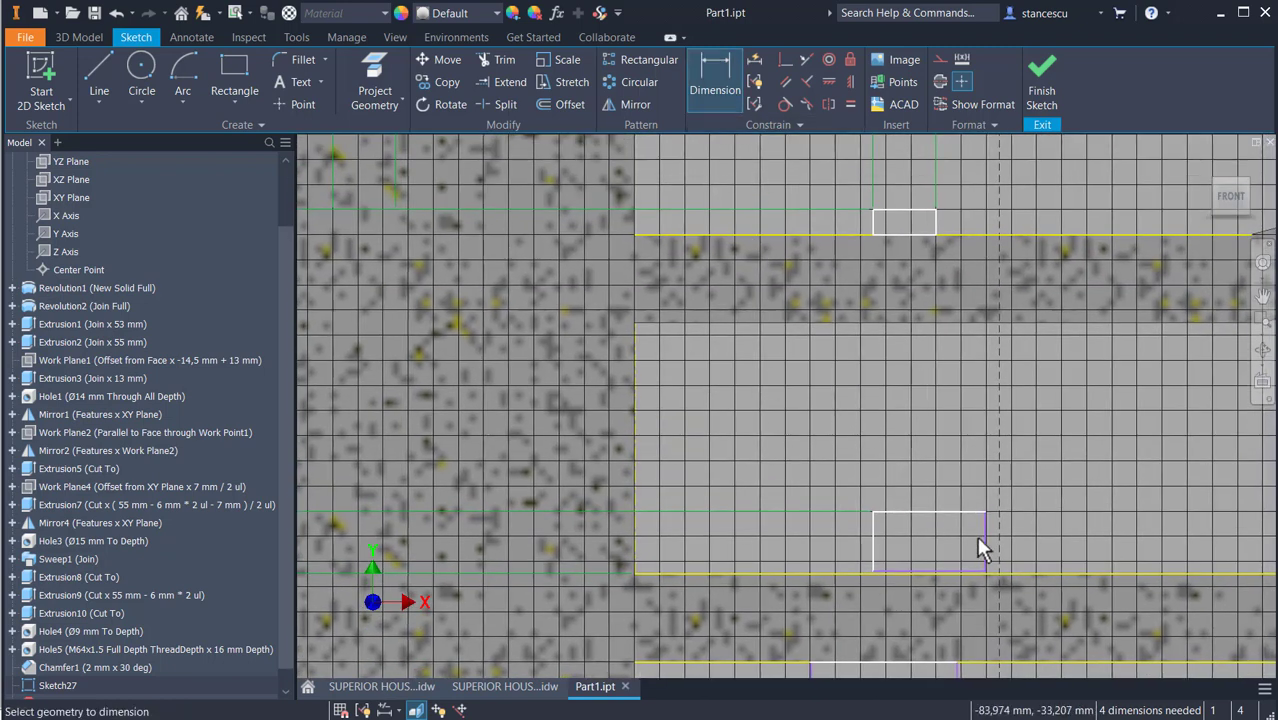
{"action": "left_click", "coordinate": [980, 542]}
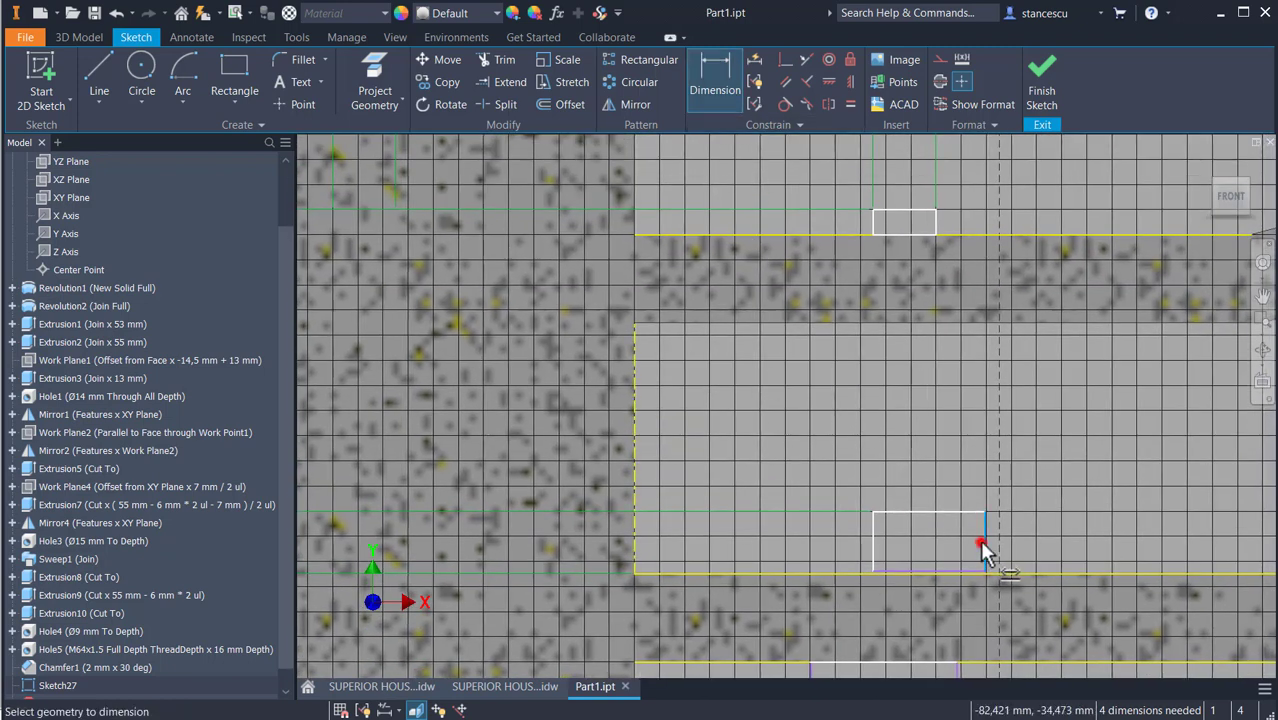
{"action": "left_click", "coordinate": [629, 469]}
{"action": "left_click", "coordinate": [764, 437]}
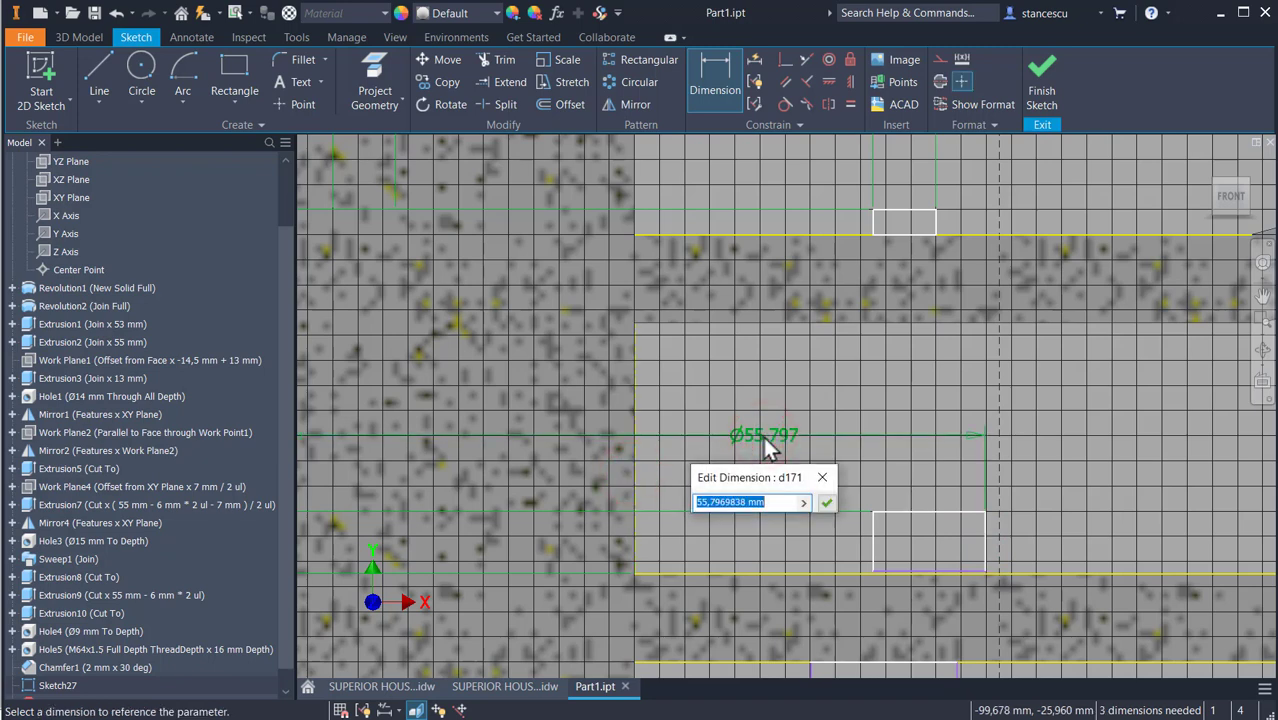
{"action": "type", "text": "40"}
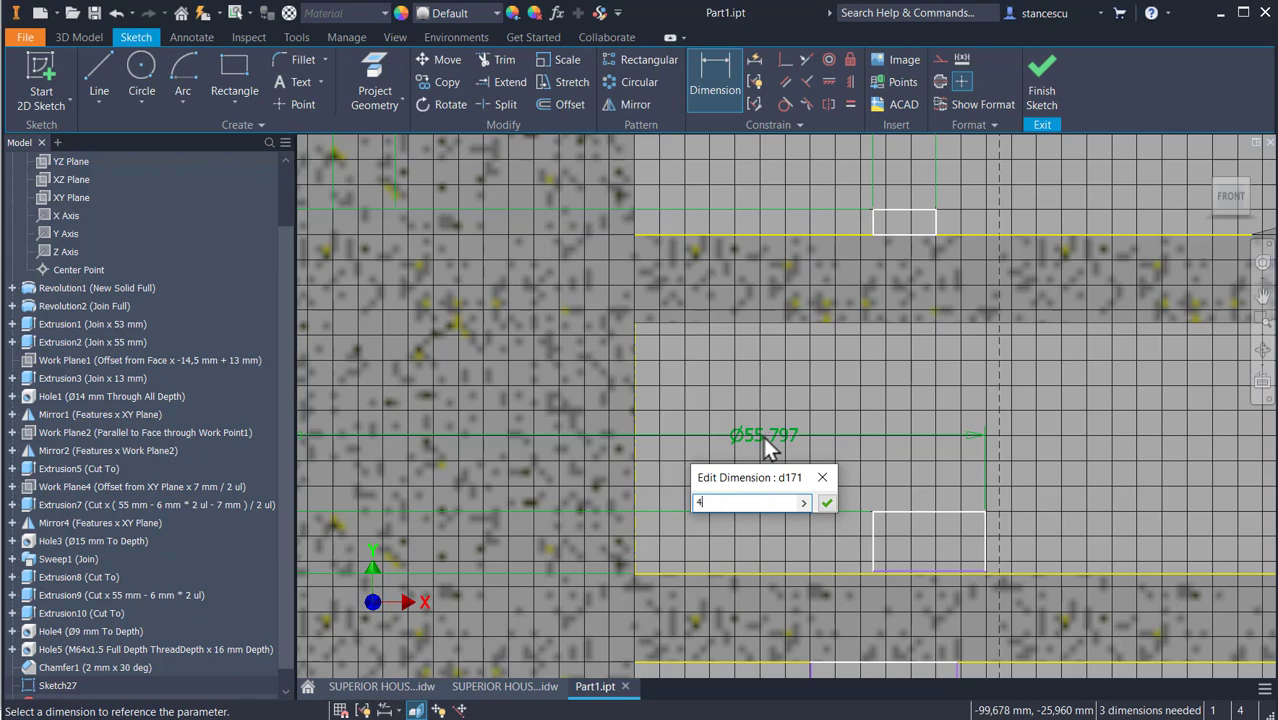
{"action": "key", "text": "Return"}
Dimension the lower rectangle's outer vertical edge about the centerline with a diameter of 52 mm
{"action": "middle_click_drag", "start_coordinate": [845, 558], "coordinate": [862, 249]}
{"action": "left_click", "coordinate": [970, 457]}
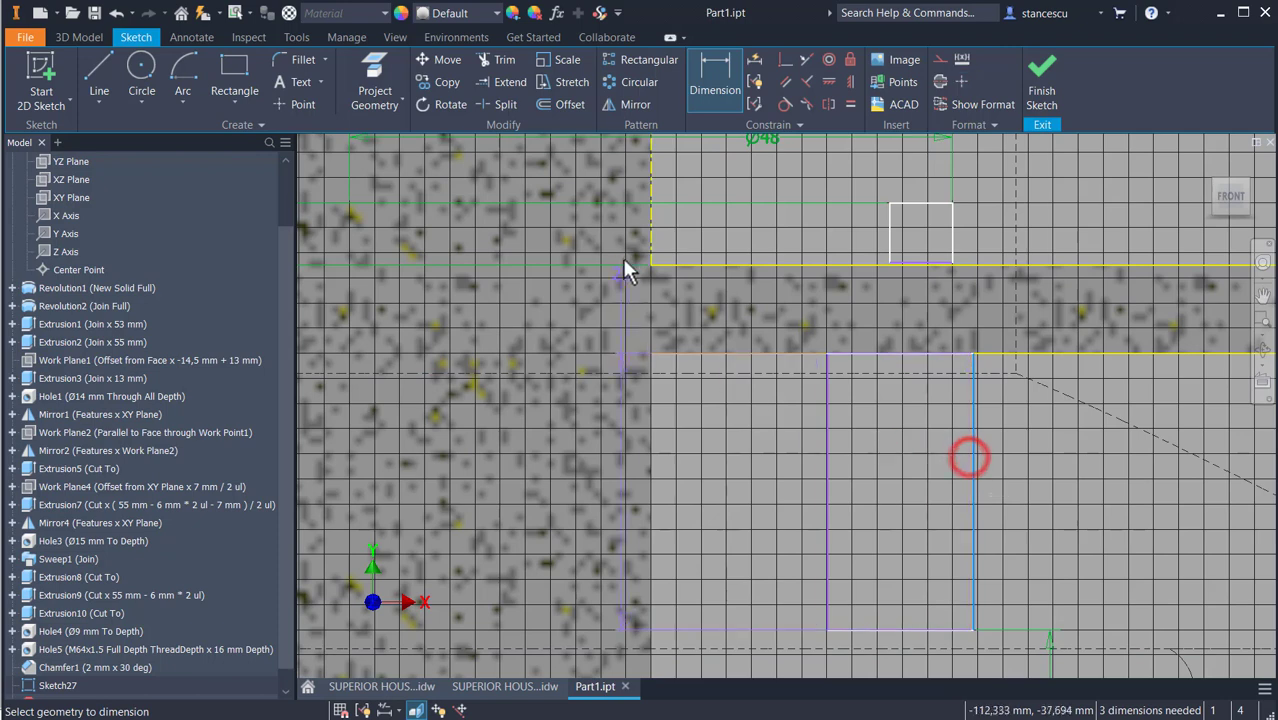
{"action": "left_click", "coordinate": [653, 232]}
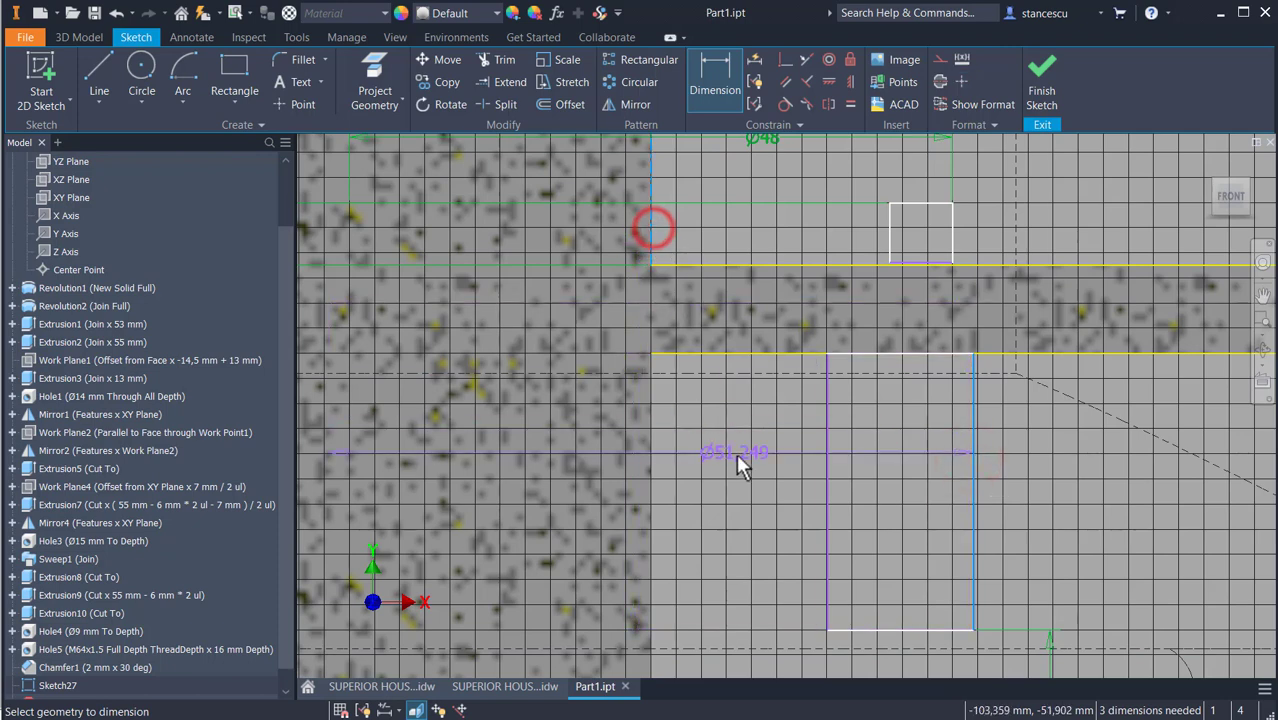
{"action": "left_click", "coordinate": [745, 487]}
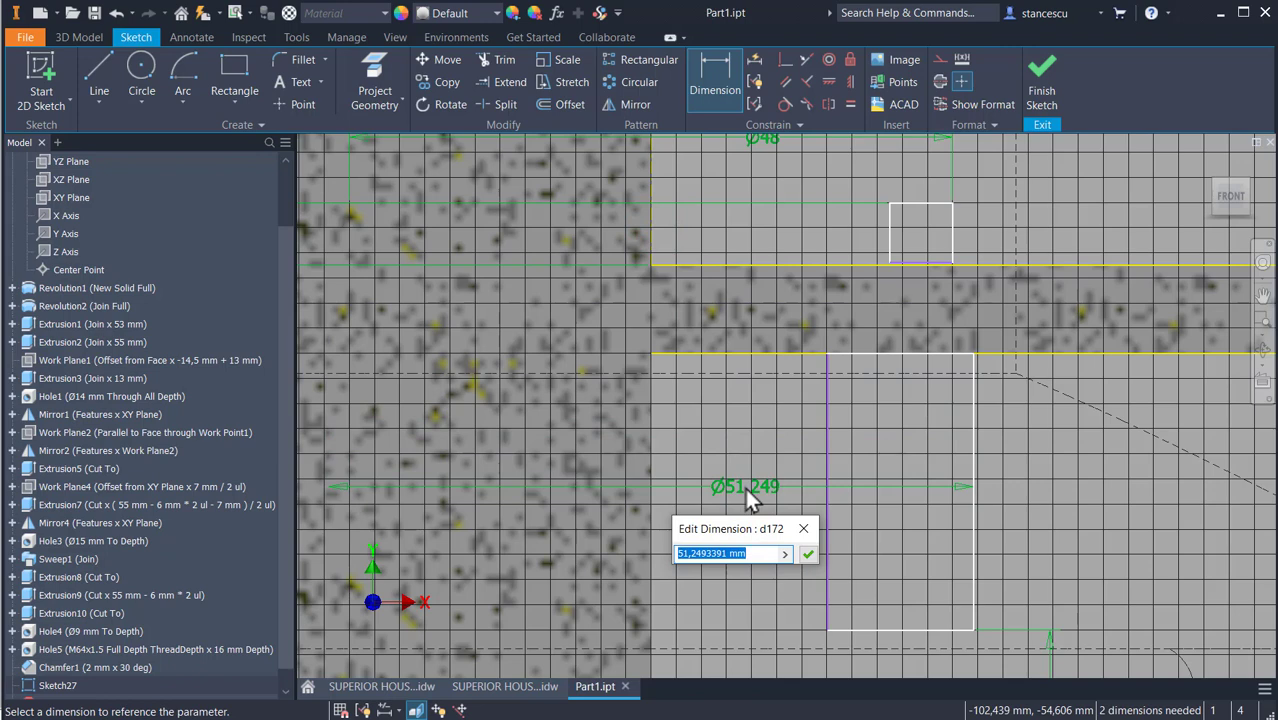
{"action": "type", "text": "52"}
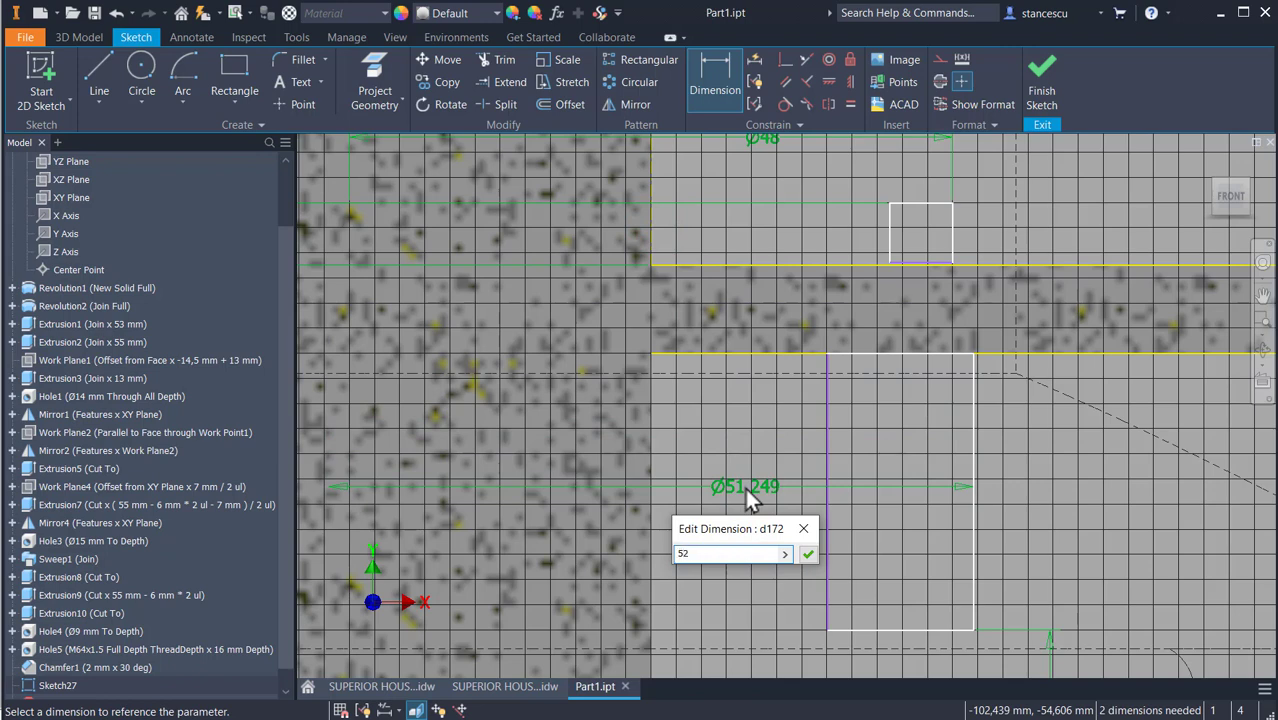
{"action": "key", "text": "Return"}
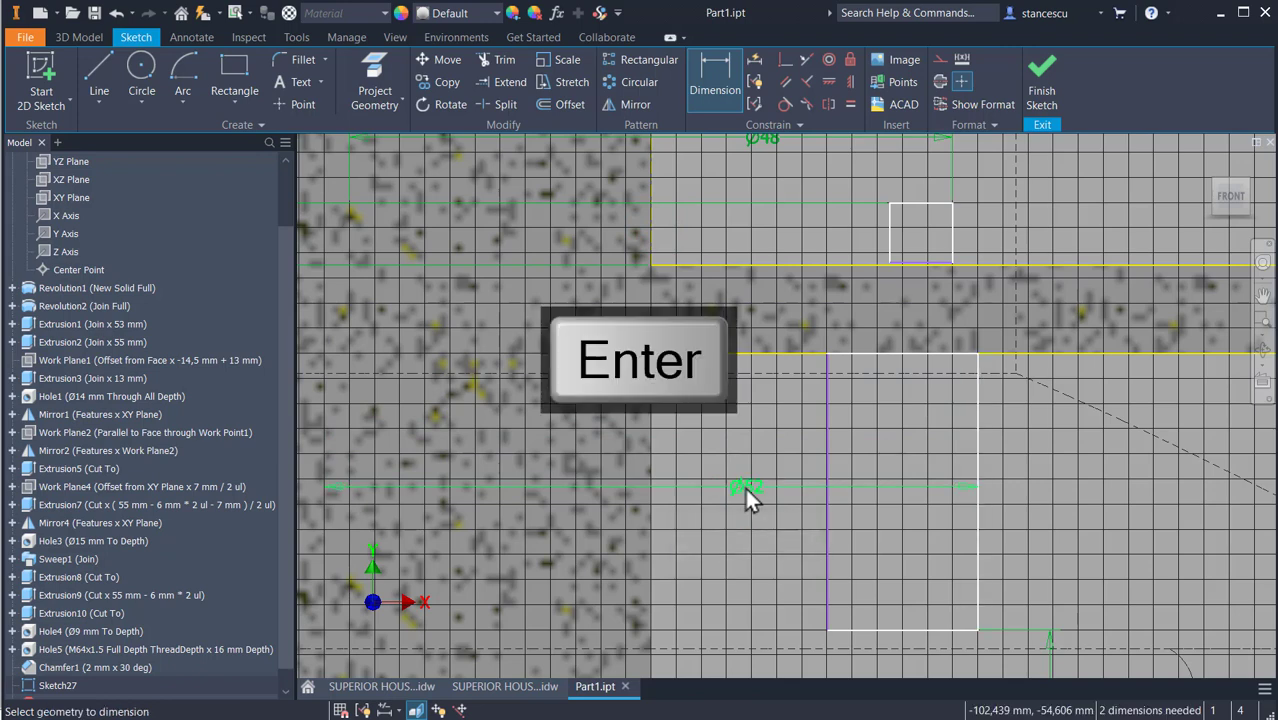
{"action": "key", "text": "Escape"}
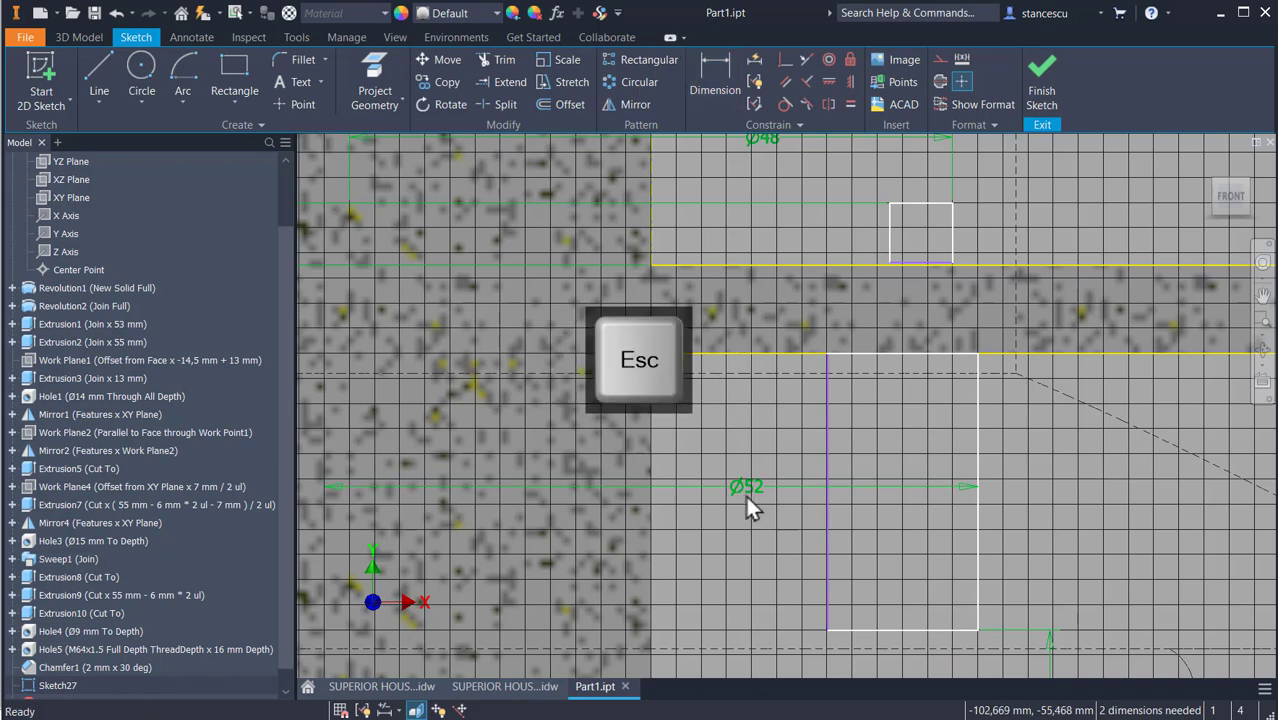
Give the lower rectangle's 52 mm diameter dimension a symmetric tolerance of 0.1 mm
{"action": "right_click", "coordinate": [758, 484]}
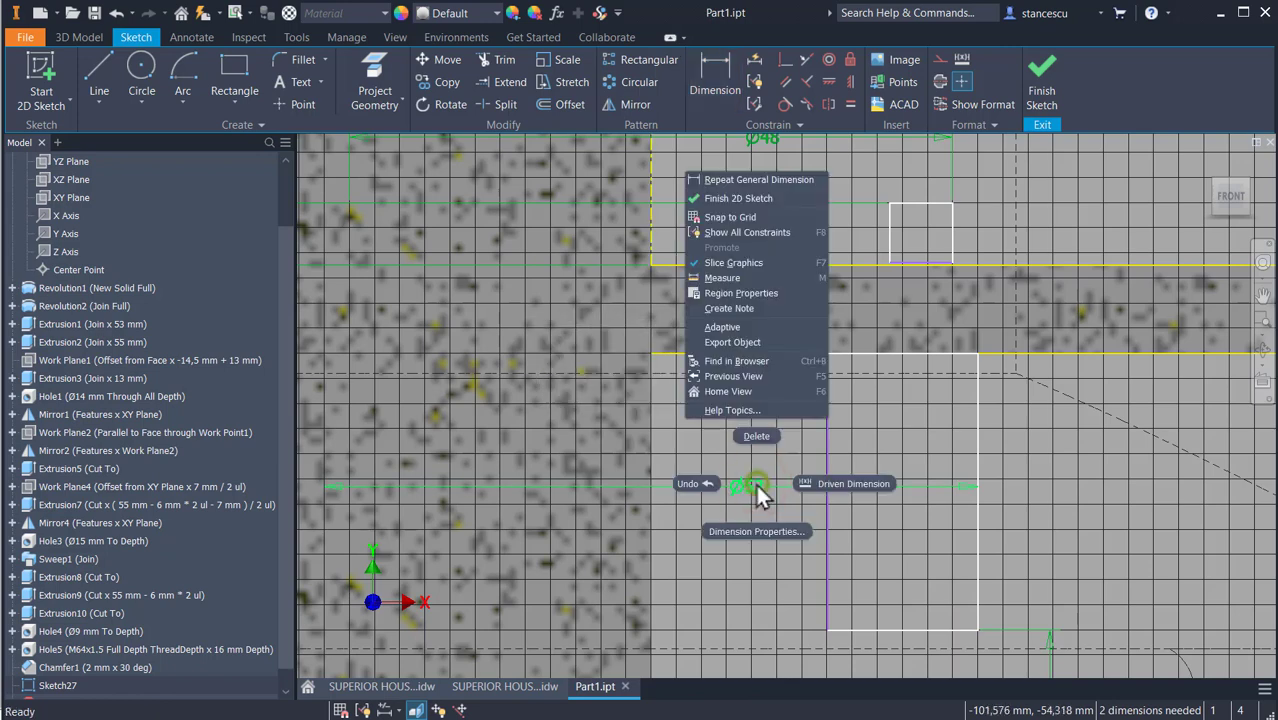
{"action": "left_click", "coordinate": [737, 529]}
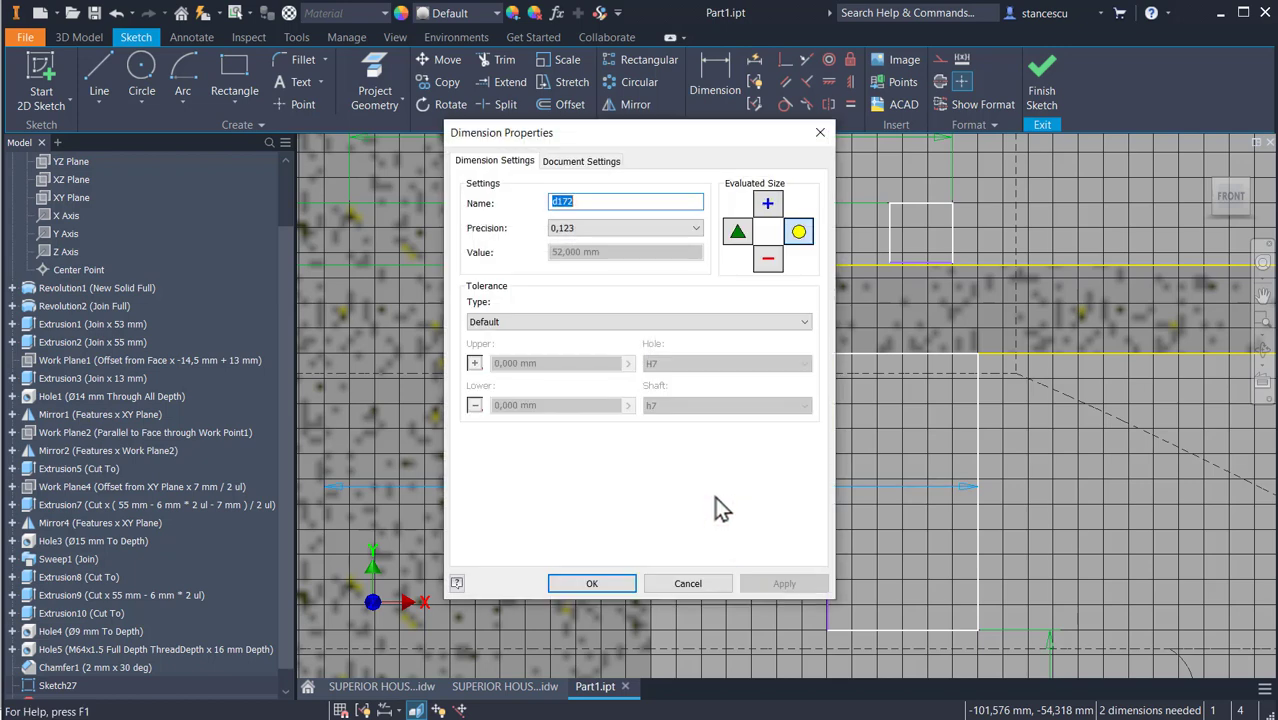
{"action": "left_click", "coordinate": [535, 330]}
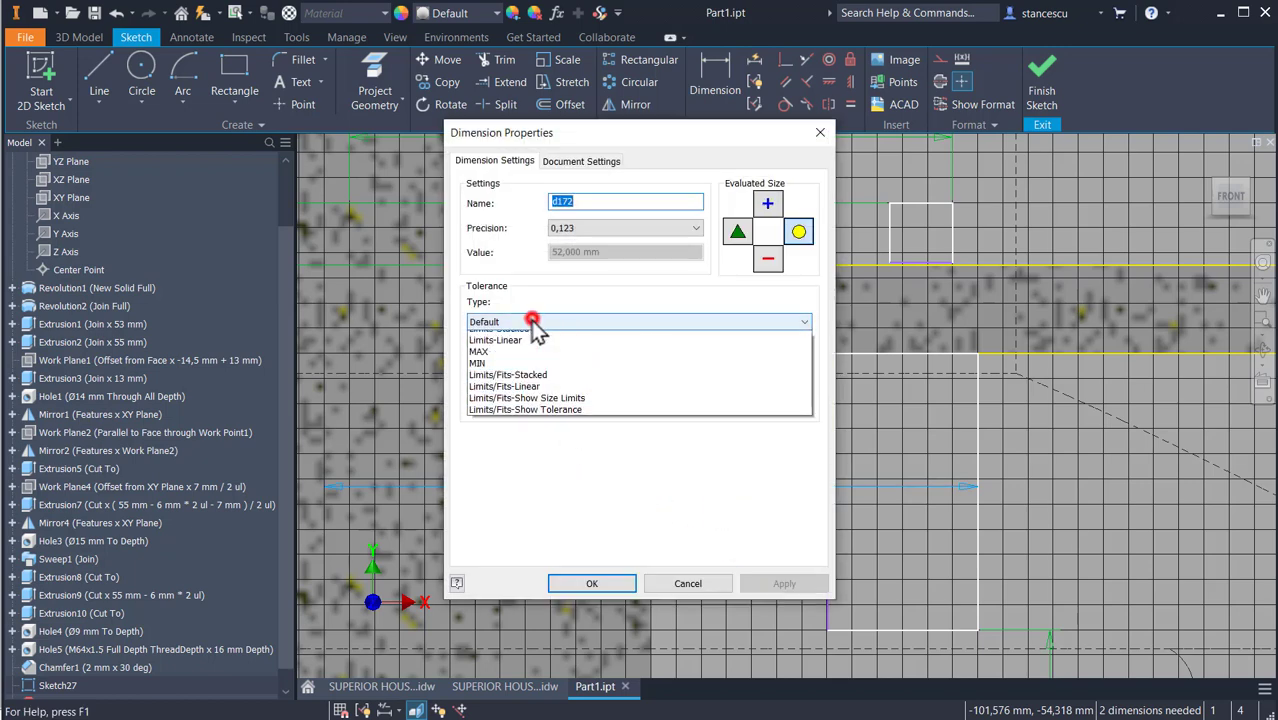
{"action": "left_click", "coordinate": [518, 357]}
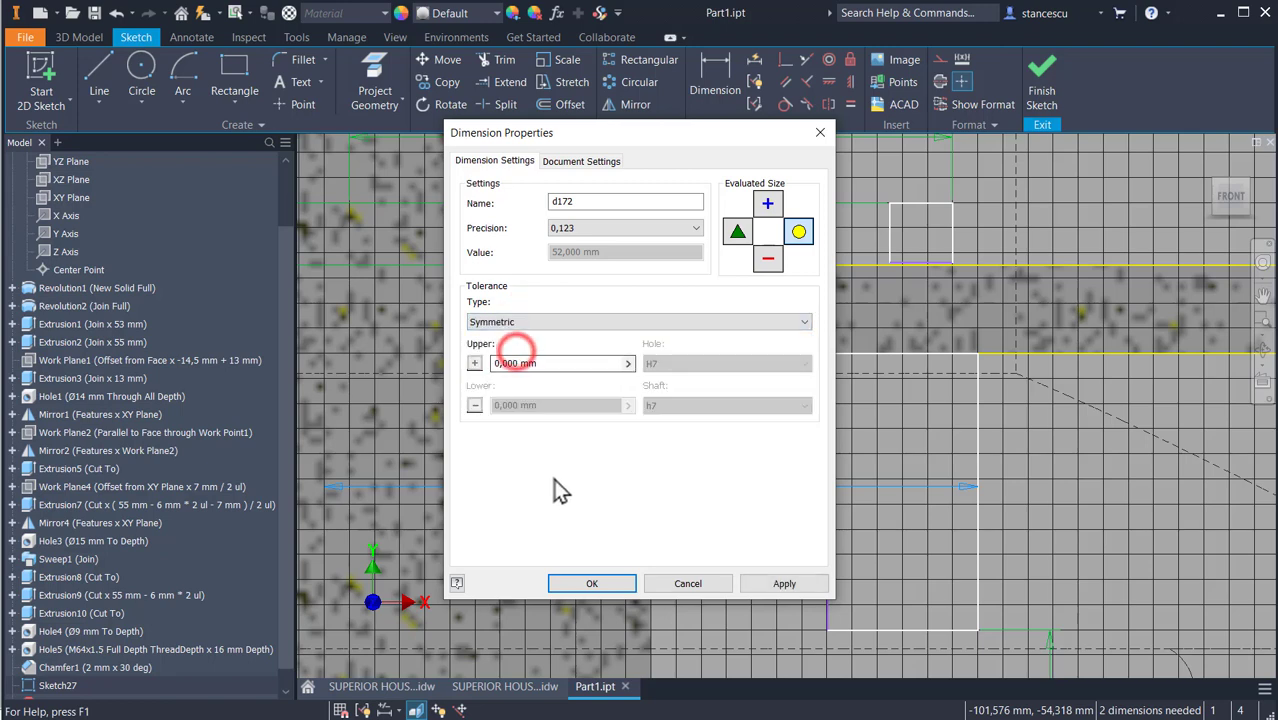
{"action": "left_click", "coordinate": [561, 363]}
{"action": "type", "text": "0.1"}
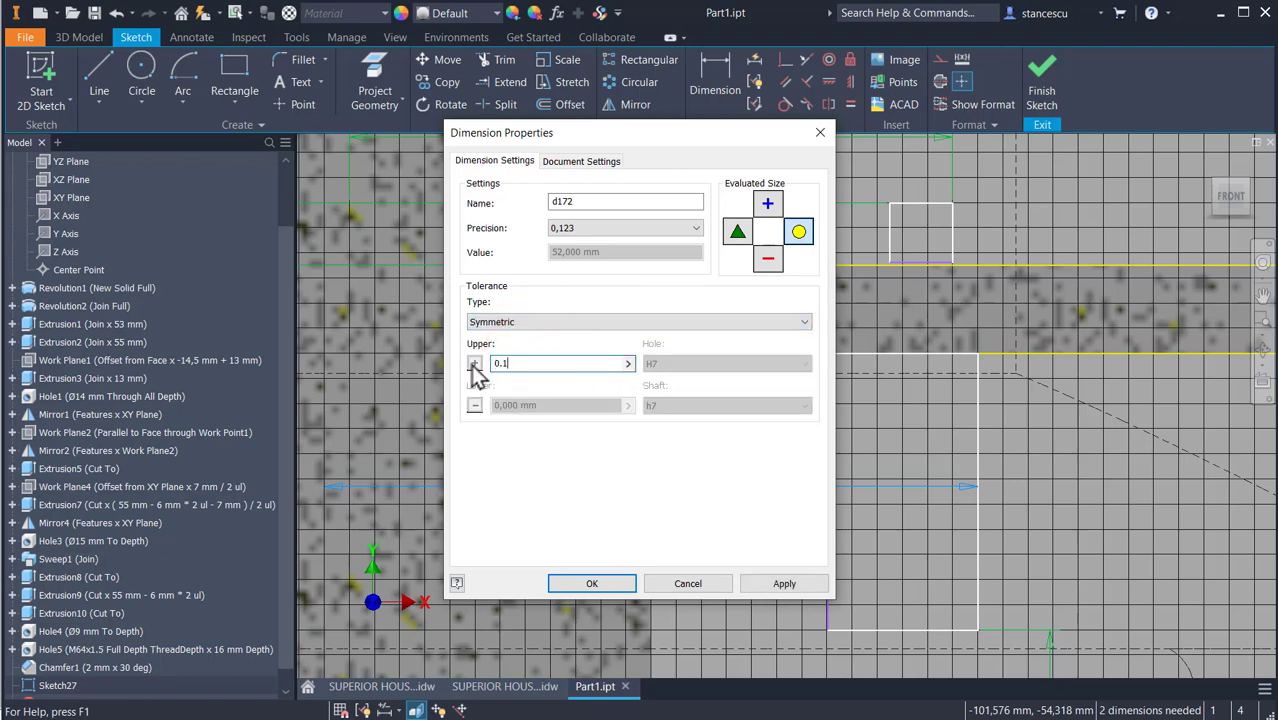
{"action": "key", "text": "Return"}
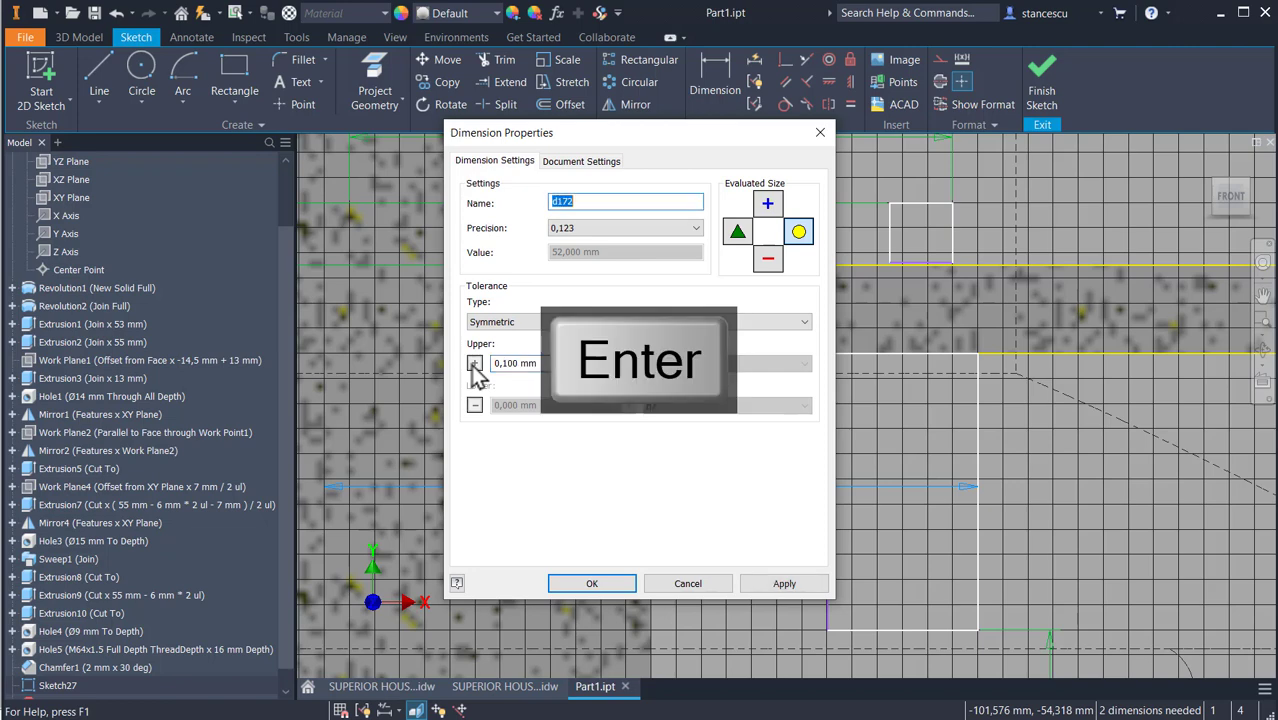
{"action": "left_click", "coordinate": [558, 585]}
{"action": "left_click", "coordinate": [782, 536]}
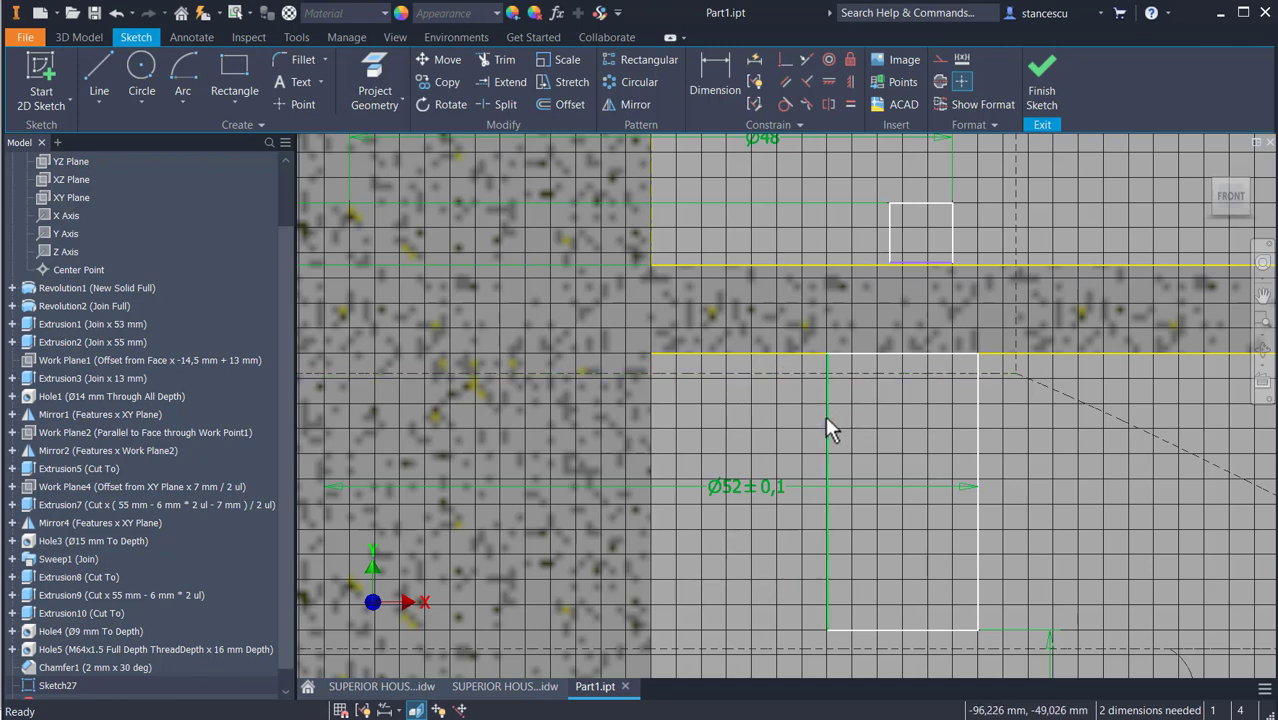
Dimension the lower rectangle's inner vertical edge about the centerline with a diameter of 37 mm
{"action": "left_click", "coordinate": [714, 84]}
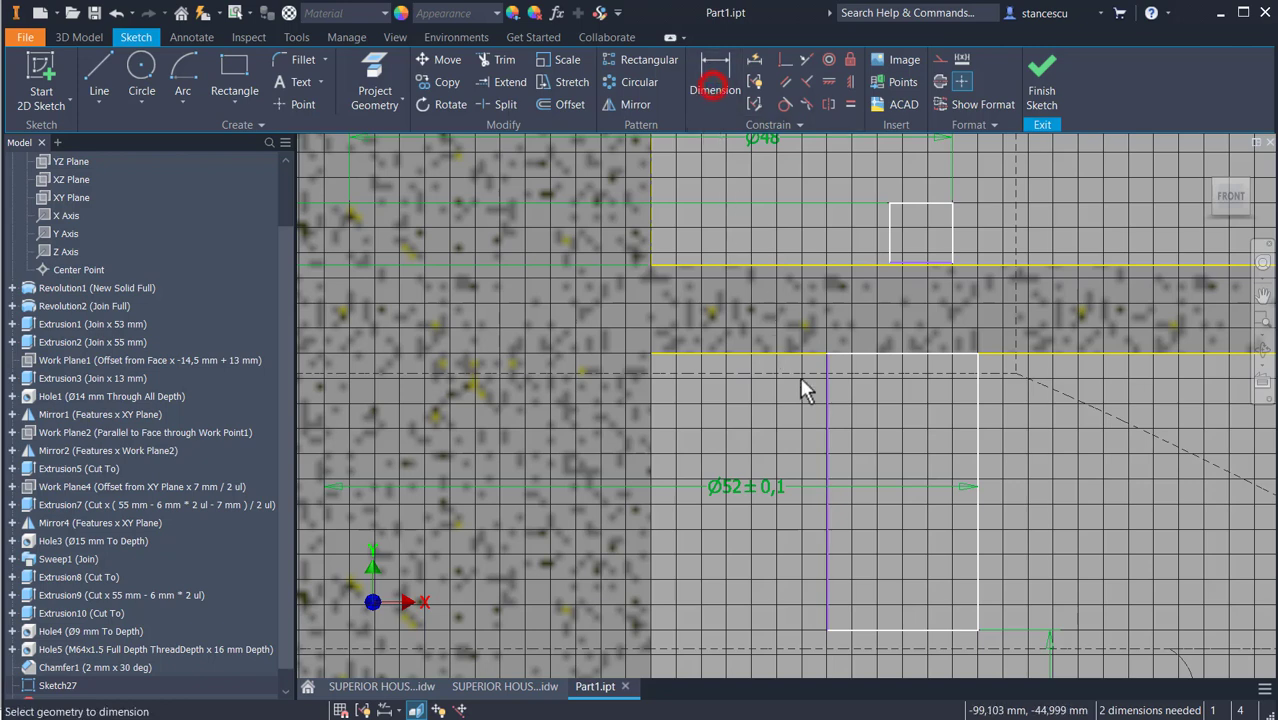
{"action": "left_click", "coordinate": [825, 415]}
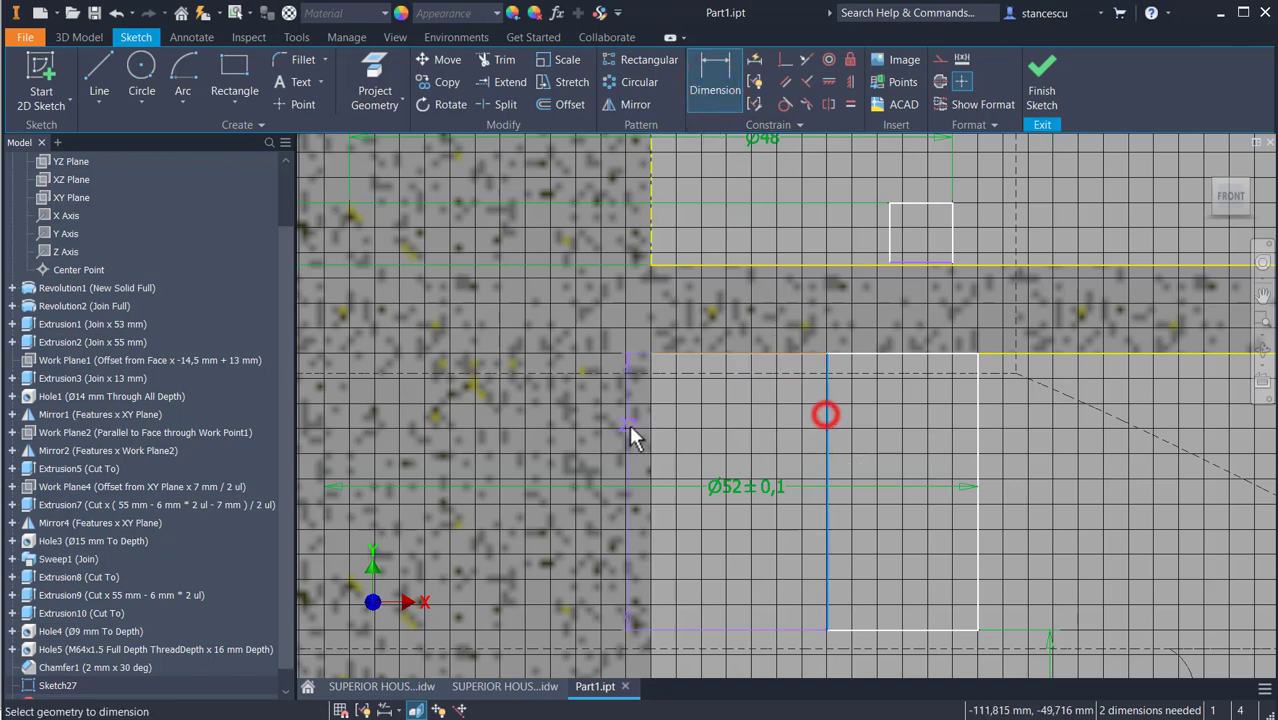
{"action": "left_click", "coordinate": [647, 235]}
{"action": "left_click", "coordinate": [713, 432]}
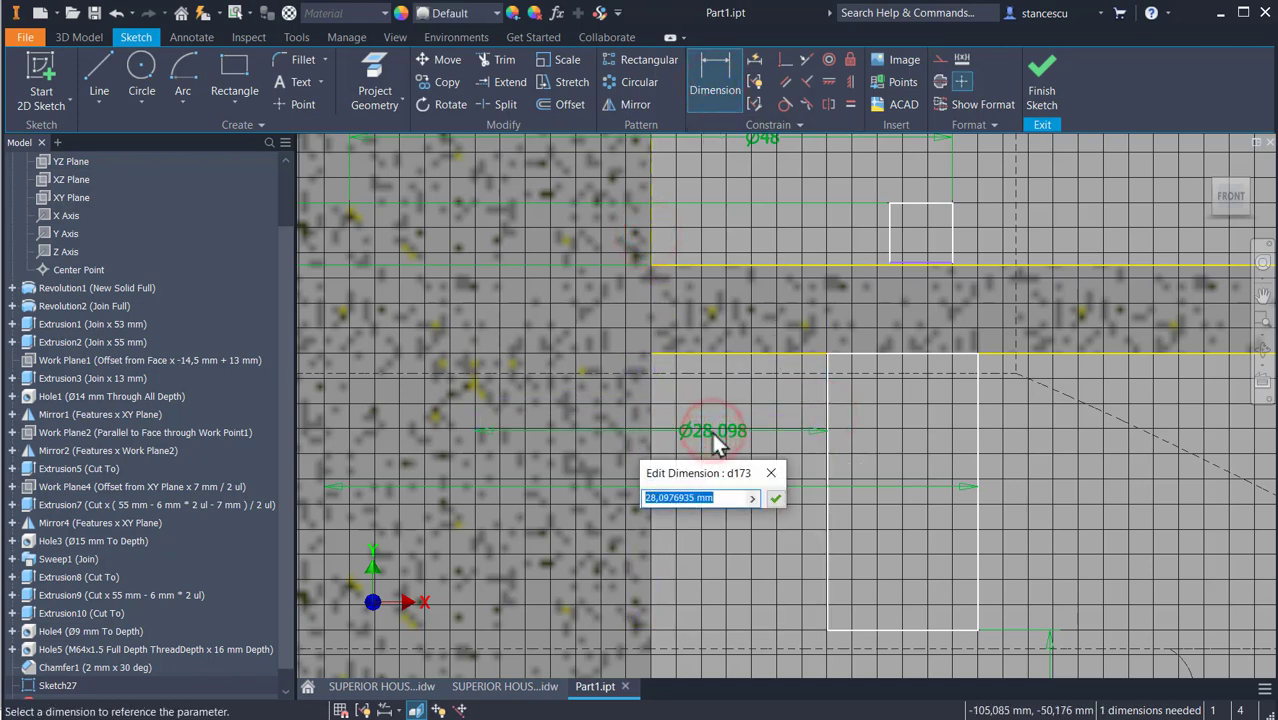
{"action": "type", "text": "37"}
{"action": "key", "text": "Return"}
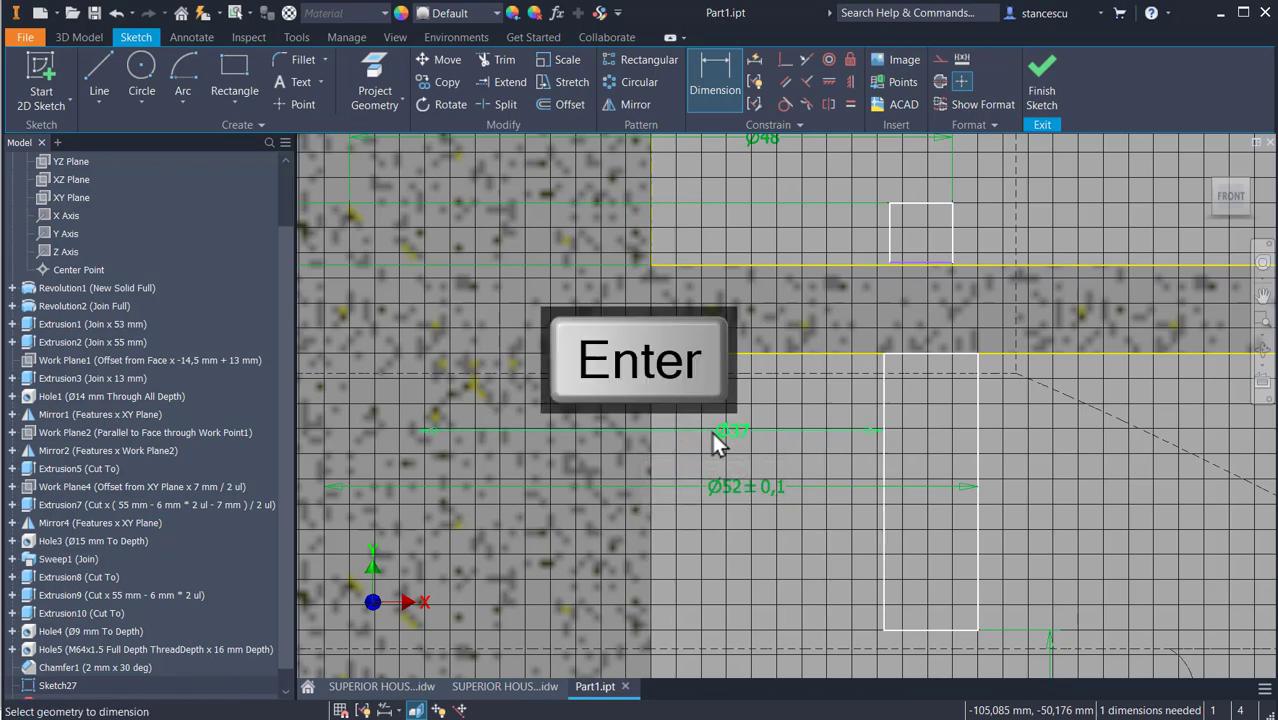
Delete the middle of the three coincident constraints at the middle rectangle's upper inner corner to free its inner vertical edge
{"action": "scroll", "coordinate": [793, 495], "scroll_direction": "up", "scroll_amount": 3}
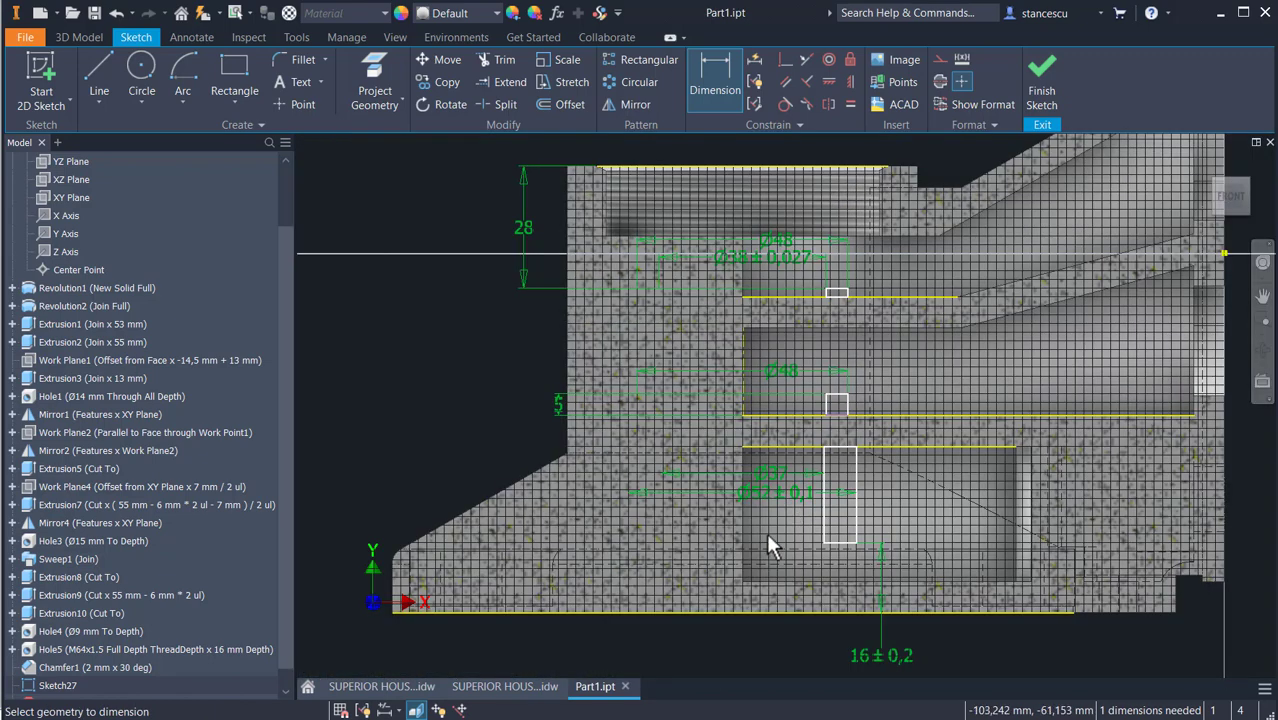
{"action": "scroll", "coordinate": [847, 407], "scroll_direction": "down", "scroll_amount": 2}
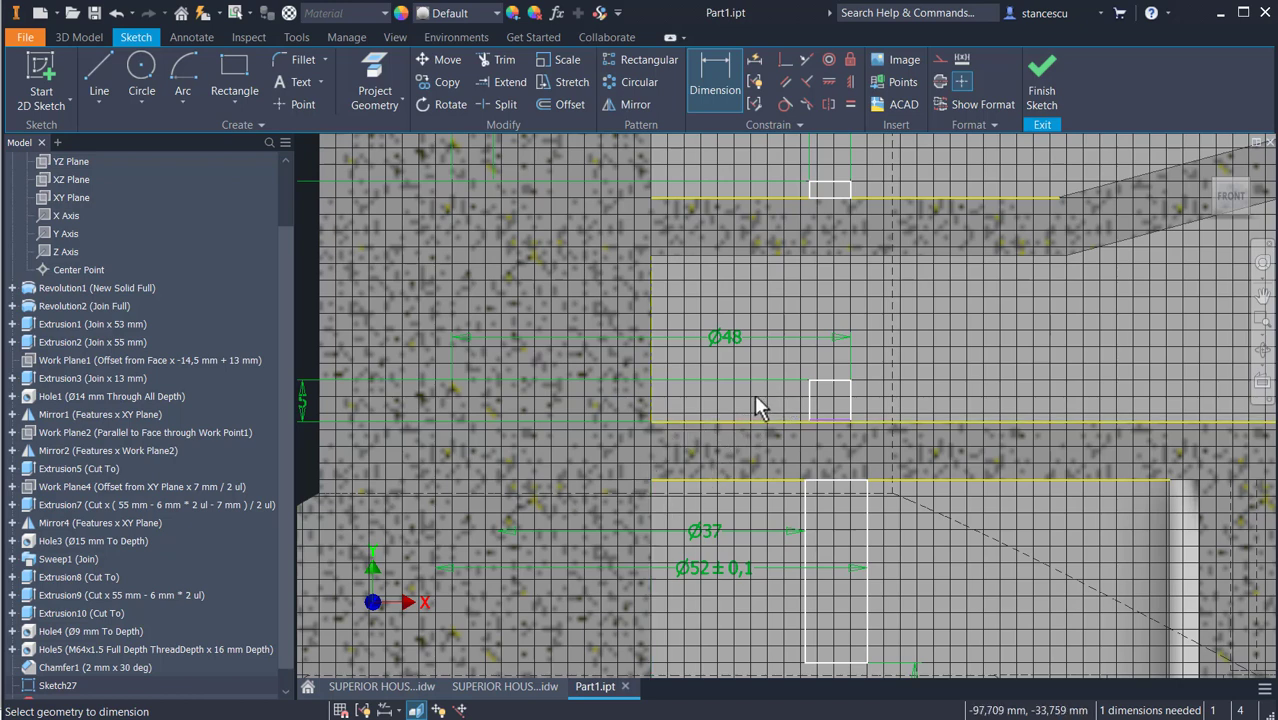
{"action": "key", "text": "Escape"}
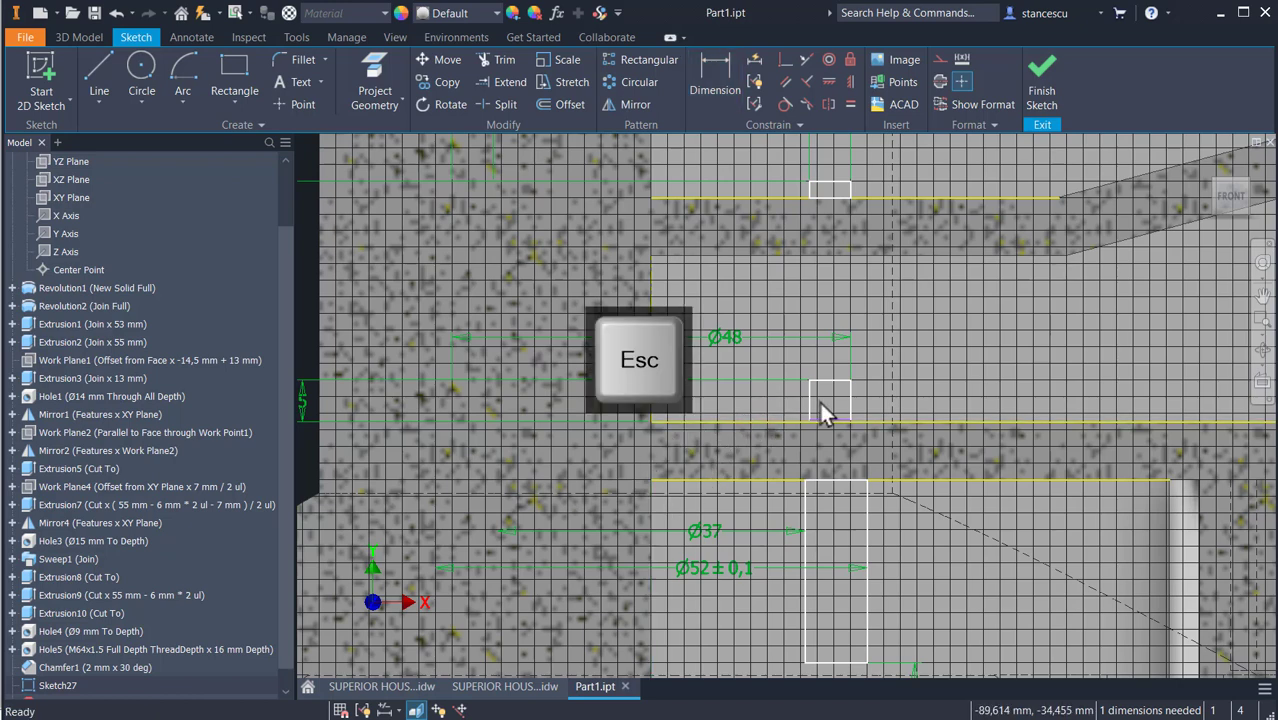
{"action": "left_click_drag", "start_coordinate": [810, 400], "coordinate": [810, 380]}
{"action": "left_click", "coordinate": [762, 418]}
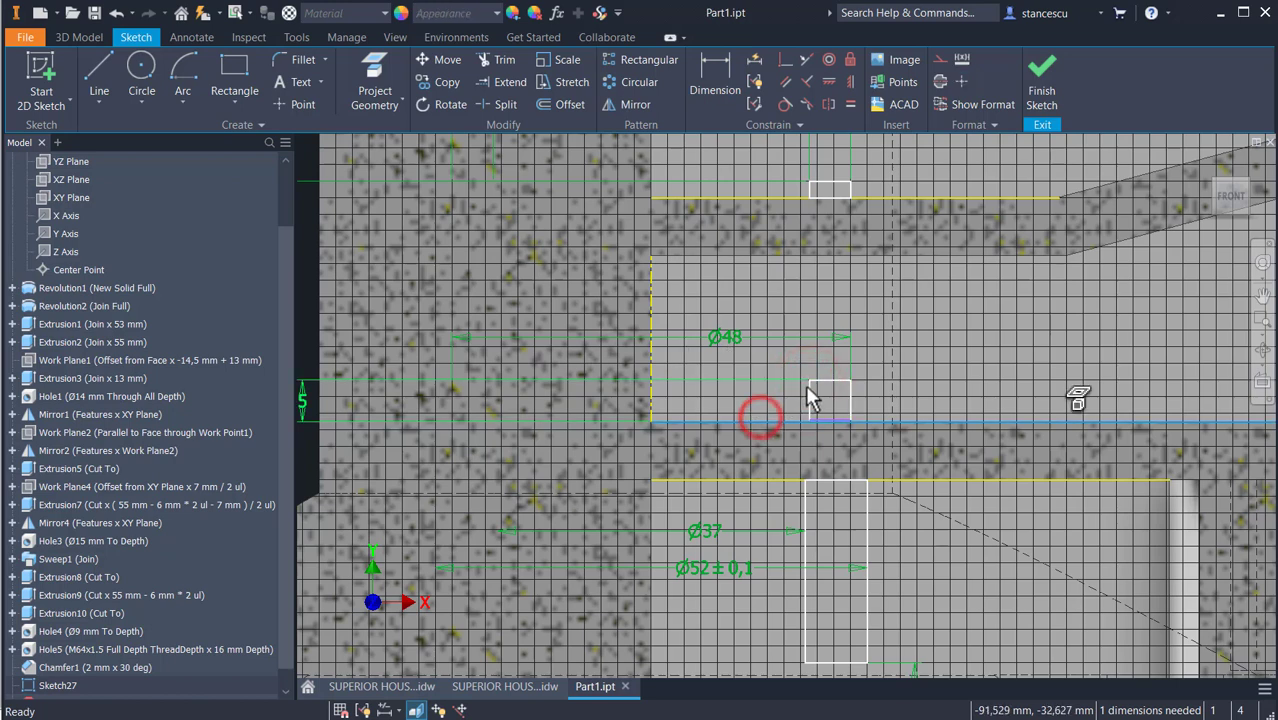
{"action": "left_click", "coordinate": [807, 384]}
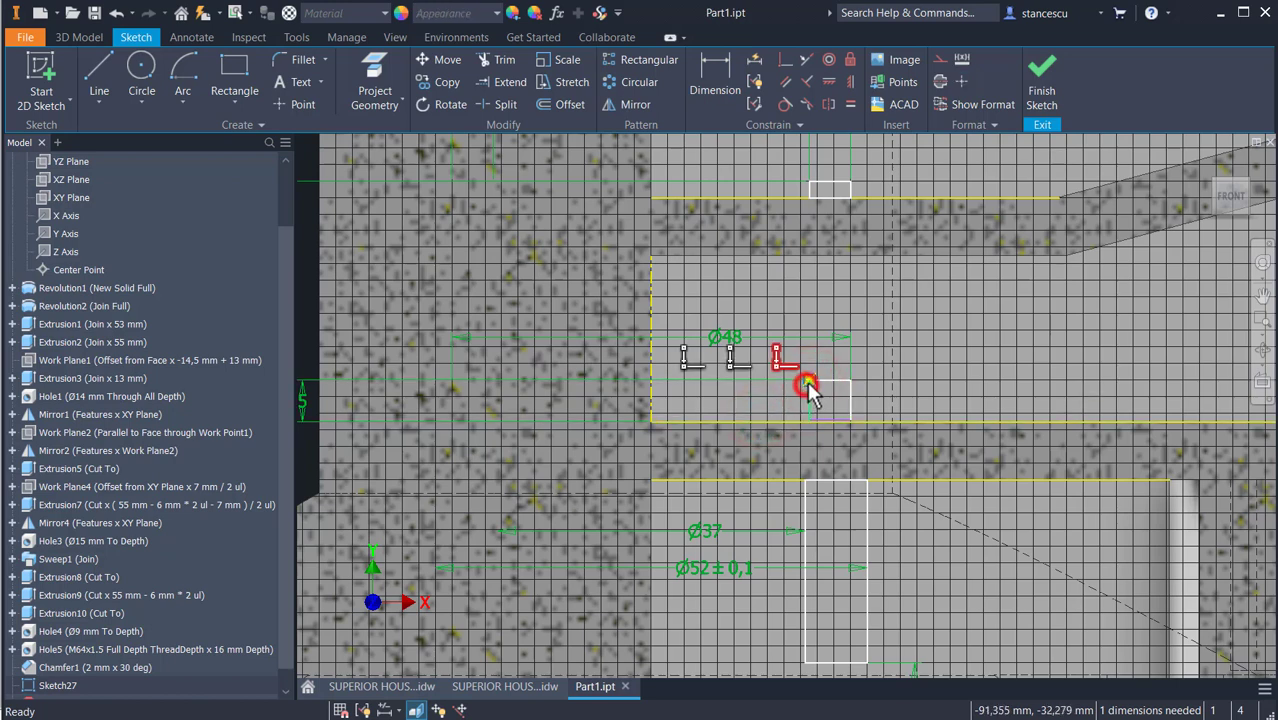
{"action": "left_click", "coordinate": [750, 362]}
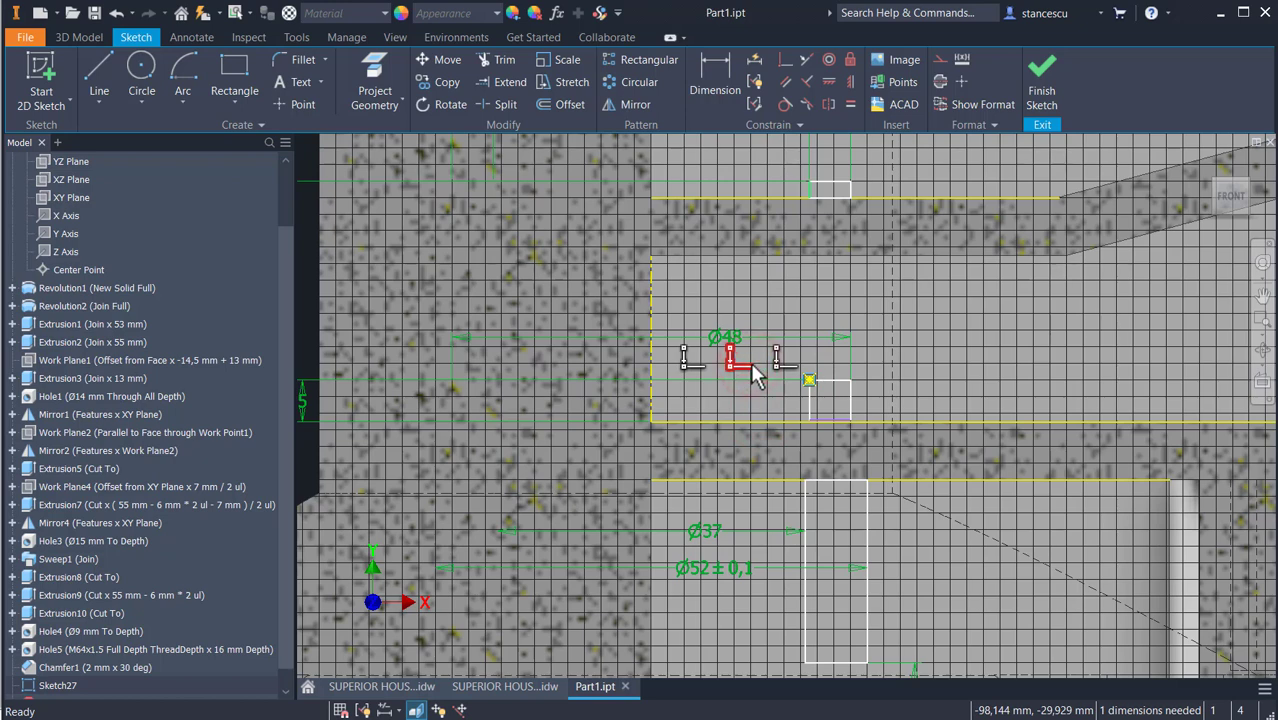
{"action": "key", "text": "Delete"}
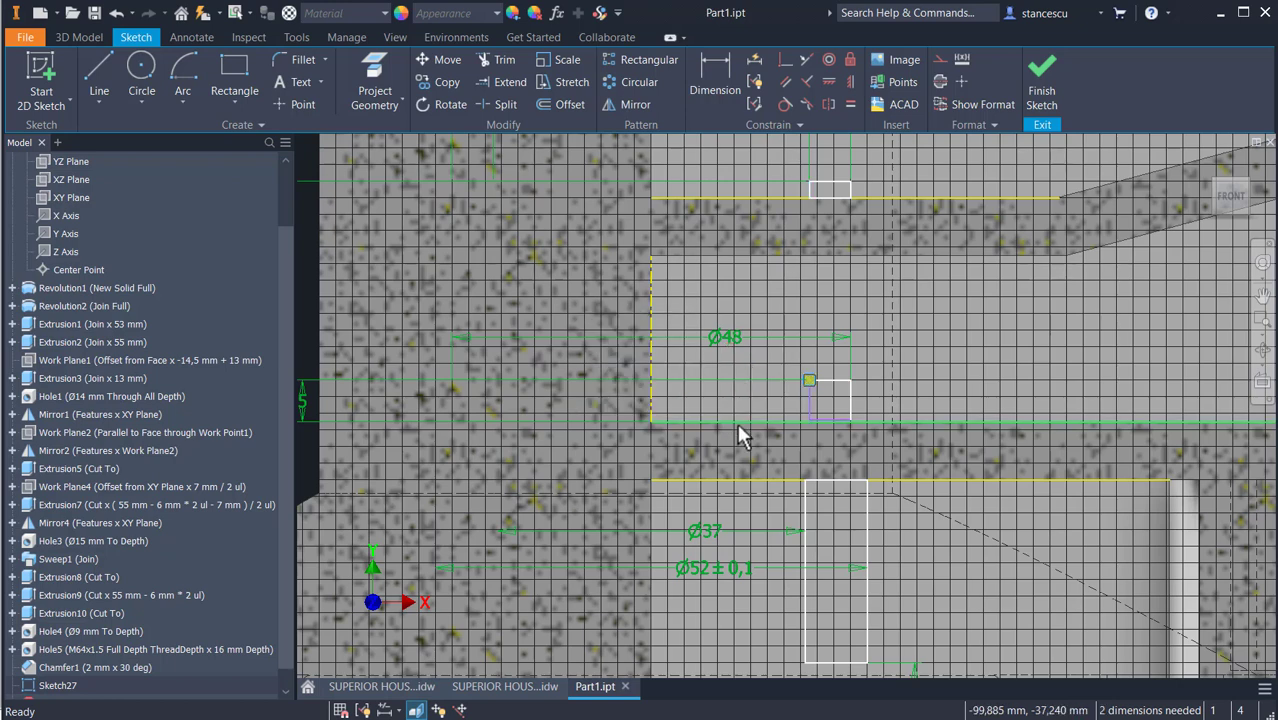
Dimension the middle rectangle's inner vertical edge about the centerline with a diameter of 33 mm and finish the sketch
{"action": "left_click", "coordinate": [710, 72]}
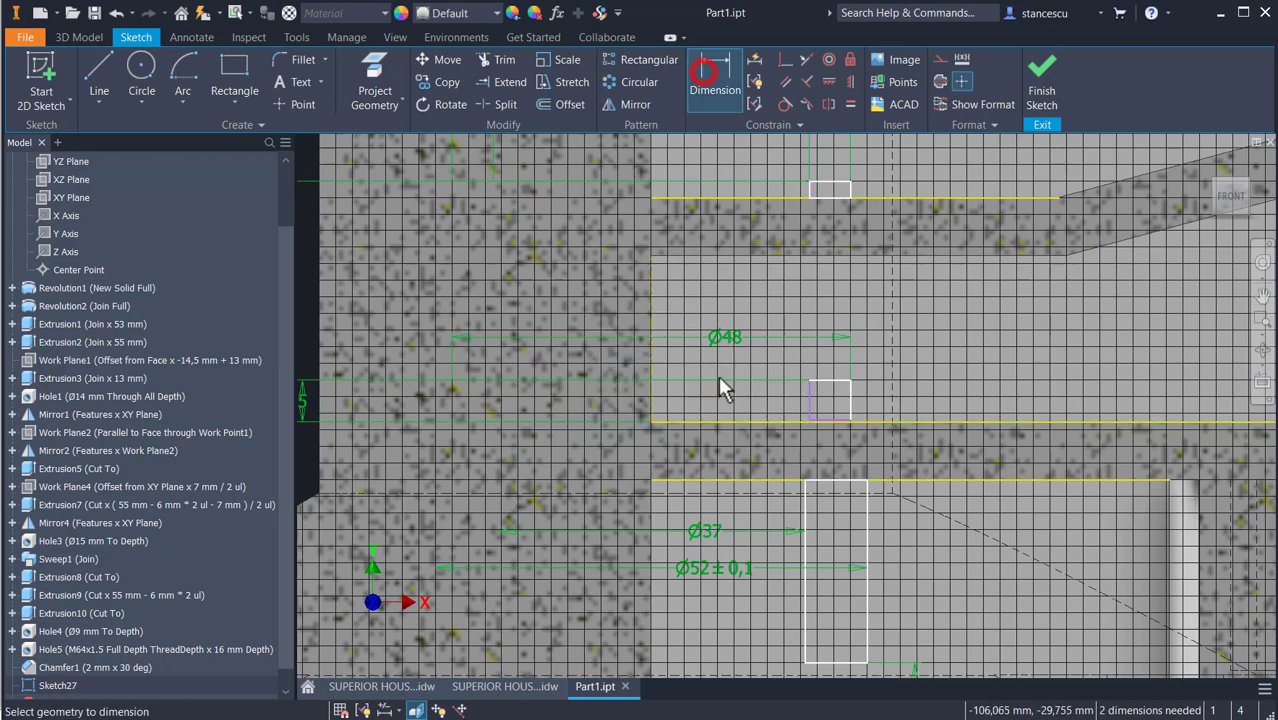
{"action": "left_click", "coordinate": [813, 401]}
{"action": "left_click", "coordinate": [650, 395]}
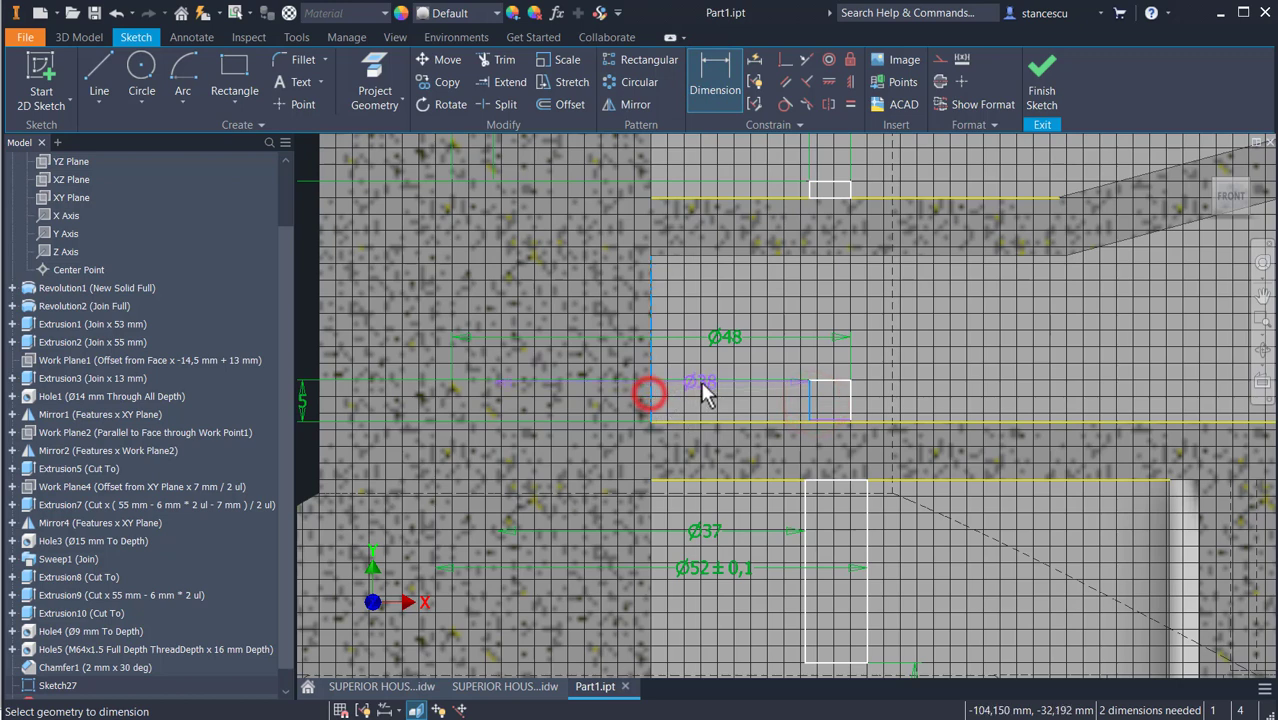
{"action": "left_click", "coordinate": [714, 364]}
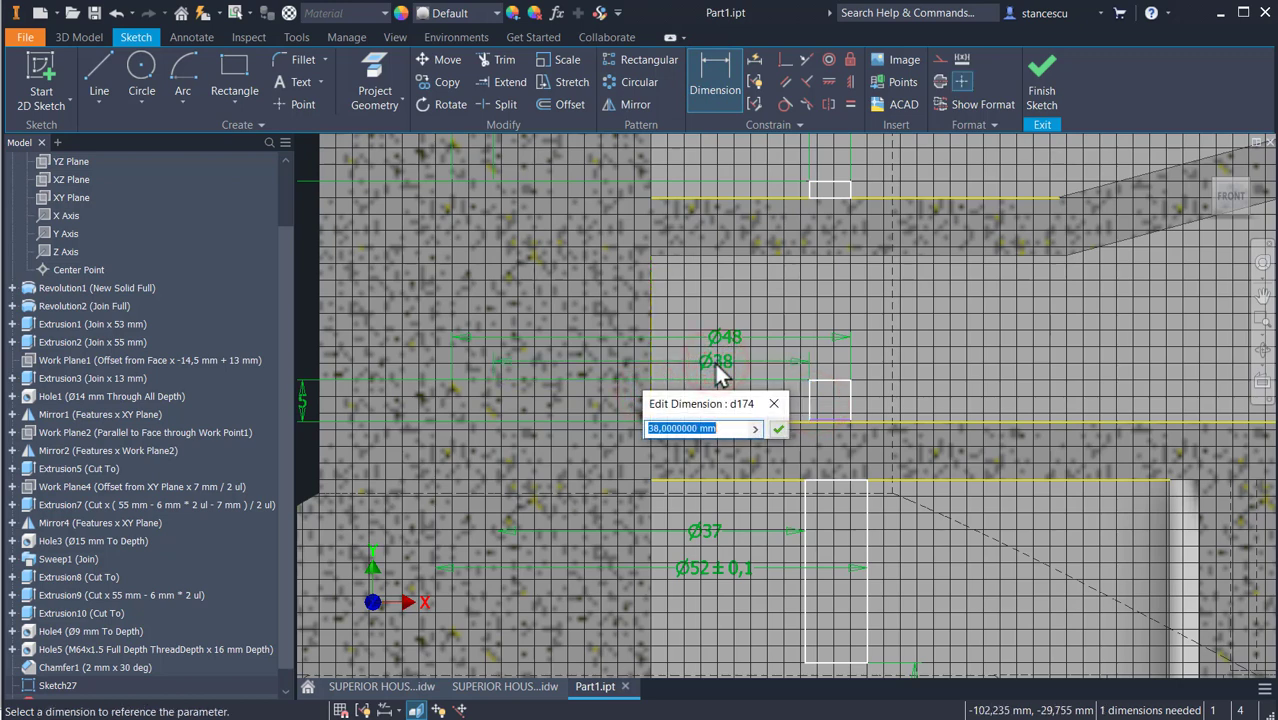
{"action": "type", "text": "33"}
{"action": "key", "text": "Return"}
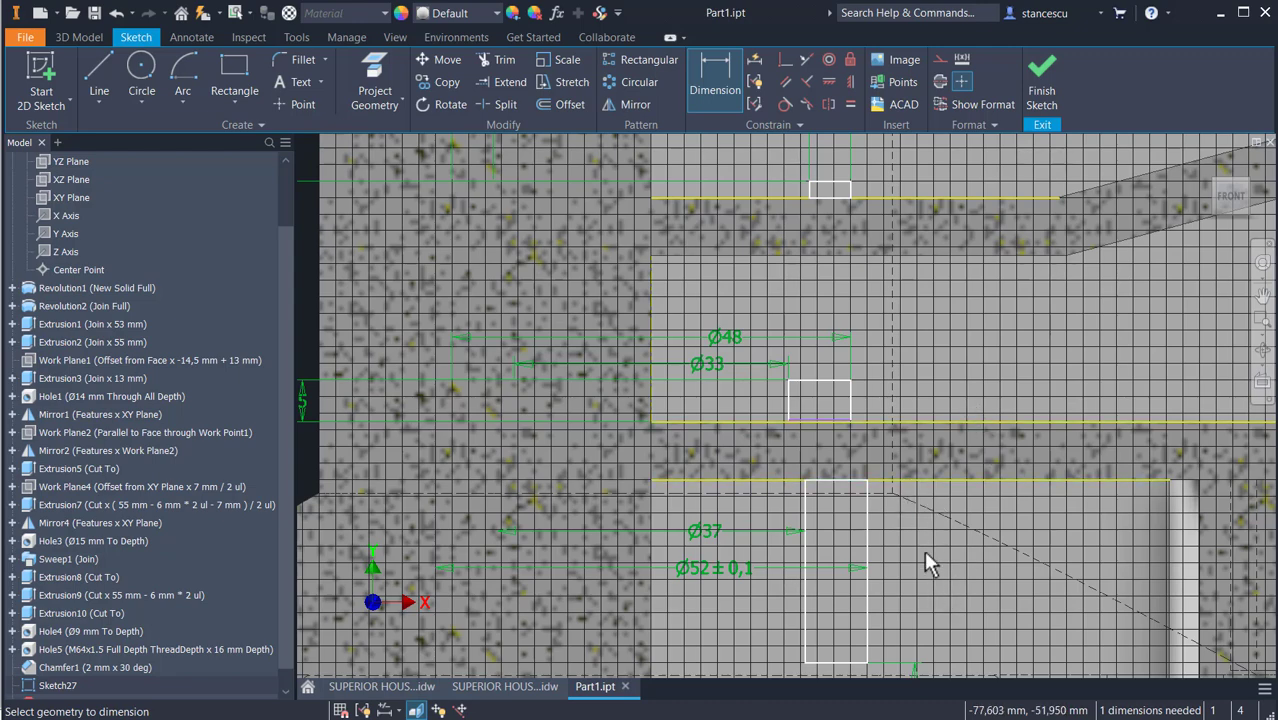
{"action": "scroll", "coordinate": [924, 550], "scroll_direction": "down", "scroll_amount": 4}
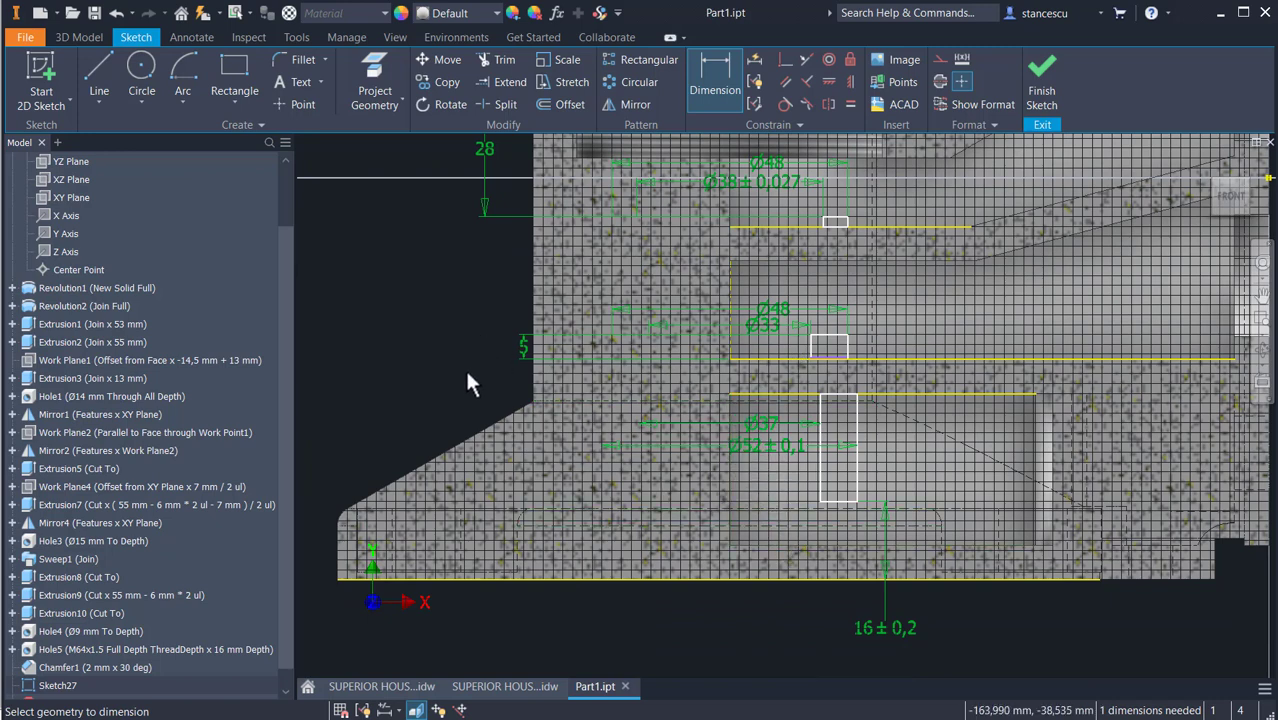
{"action": "left_click", "coordinate": [1042, 95]}
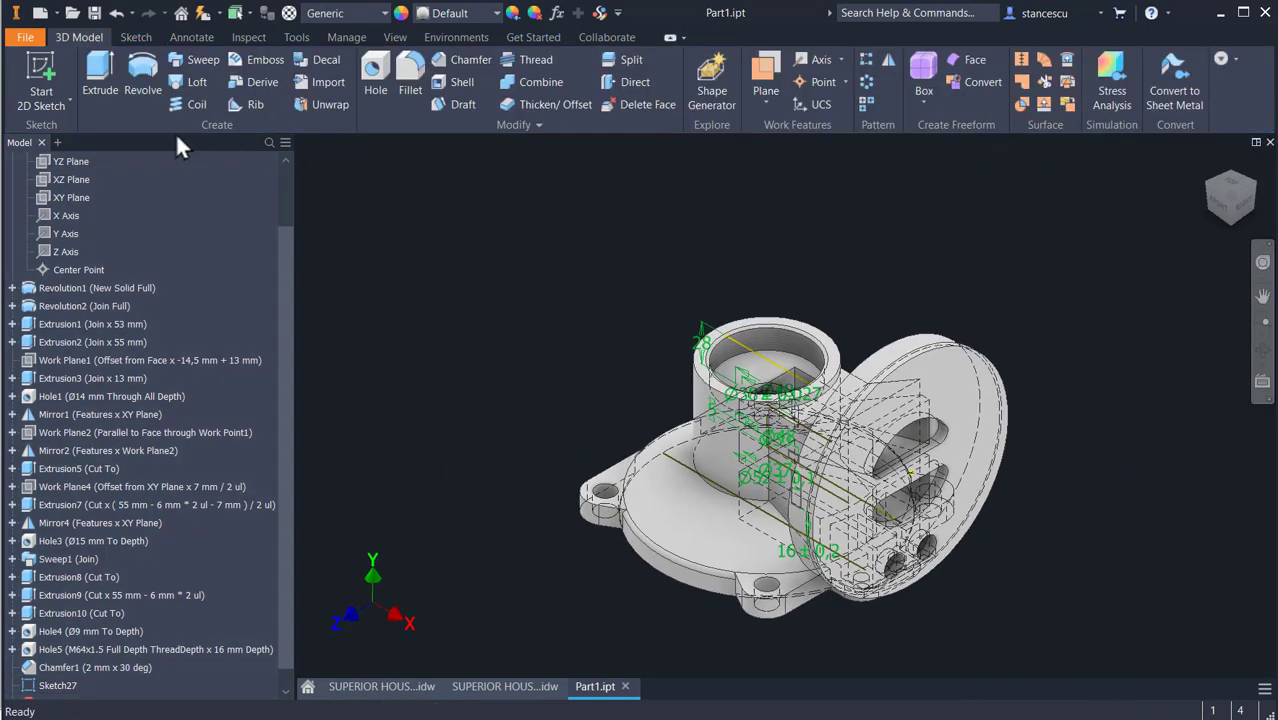
Revolve the three rectangular boss profiles a full 360° about the bore's vertical centerline, joining them to the housing
{"action": "left_click", "coordinate": [142, 78]}
{"action": "scroll", "coordinate": [815, 485], "scroll_direction": "down", "scroll_amount": 2}
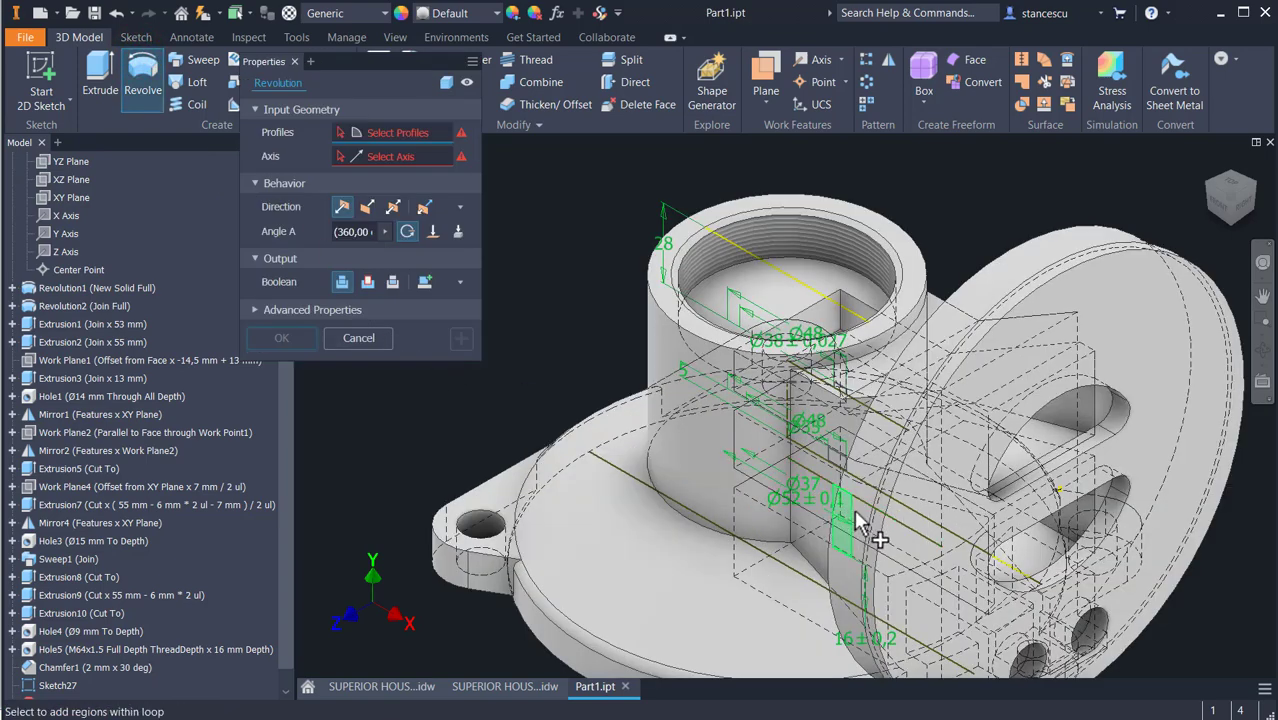
{"action": "left_click", "coordinate": [855, 520]}
{"action": "left_click", "coordinate": [846, 466]}
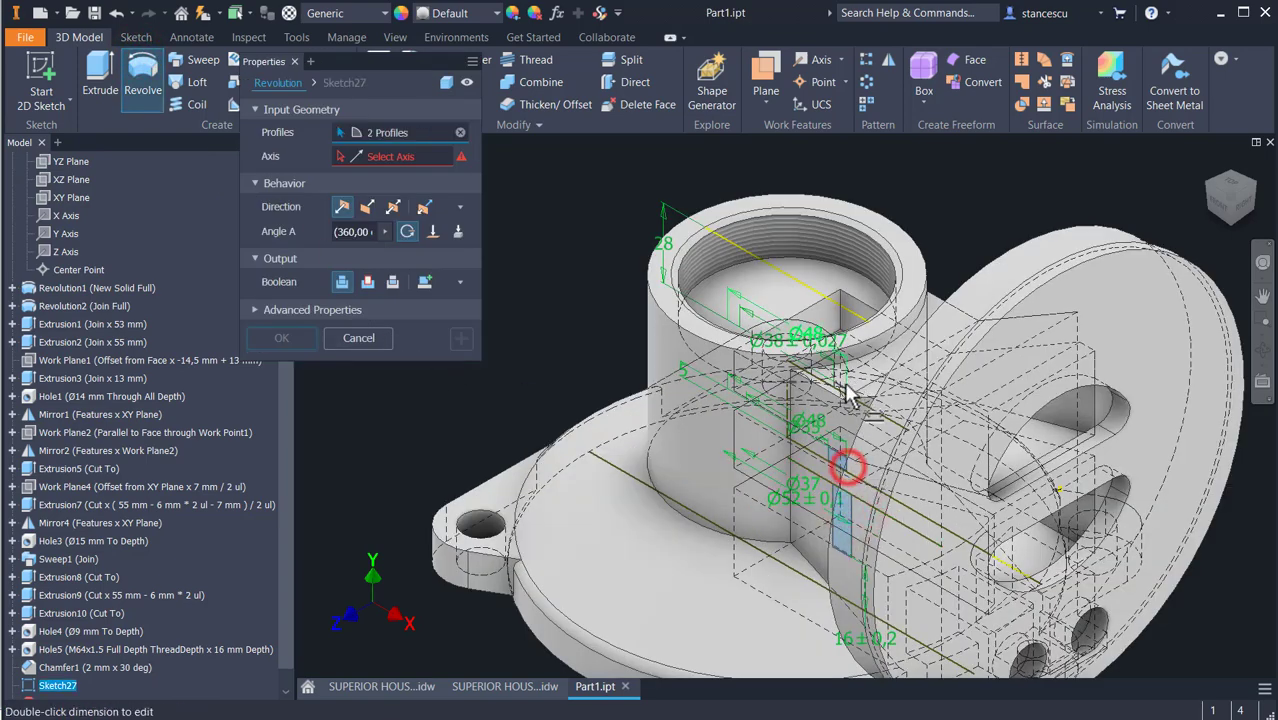
{"action": "scroll", "coordinate": [846, 395], "scroll_direction": "down", "scroll_amount": 2}
{"action": "left_click", "coordinate": [845, 393]}
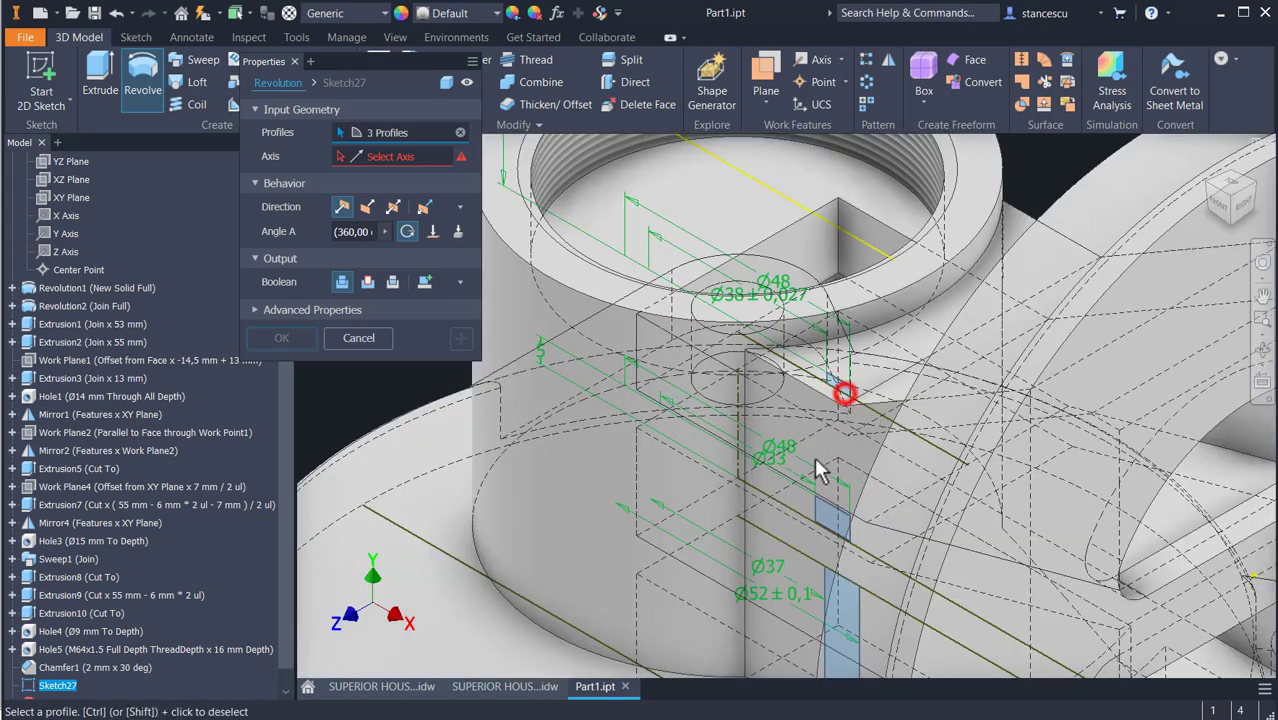
{"action": "scroll", "coordinate": [630, 522], "scroll_direction": "up", "scroll_amount": 2}
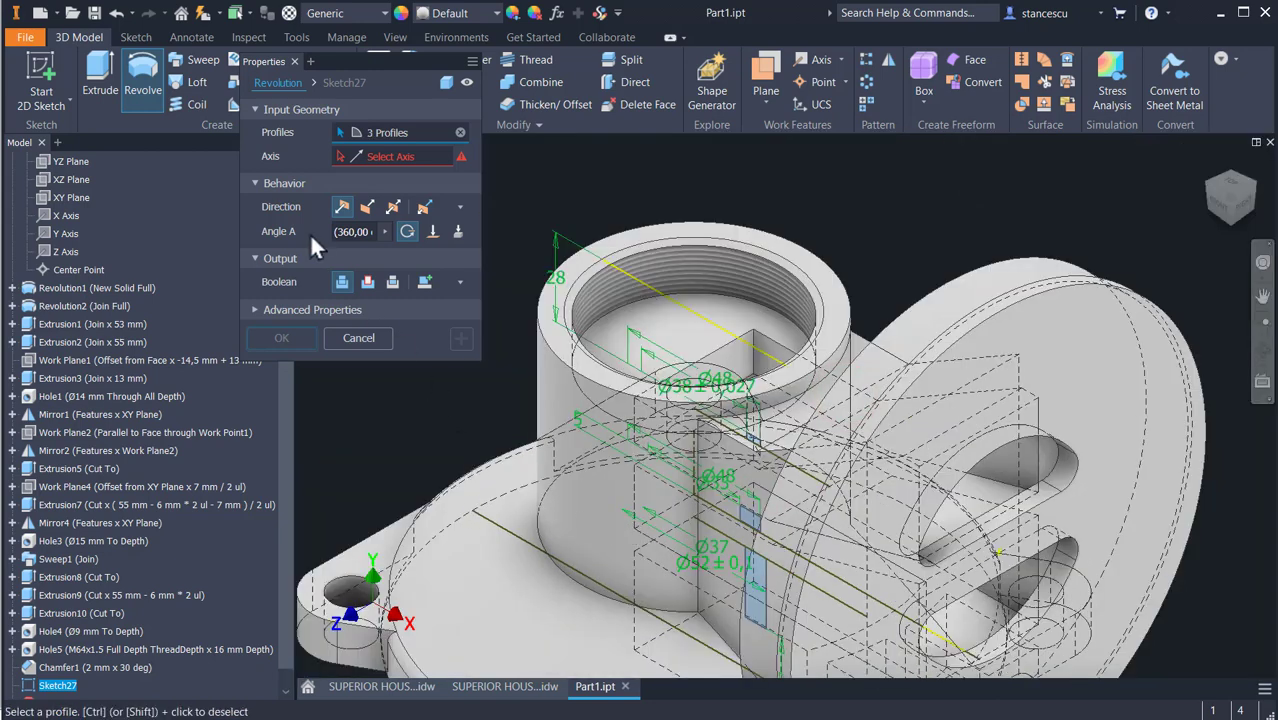
{"action": "left_click", "coordinate": [375, 165]}
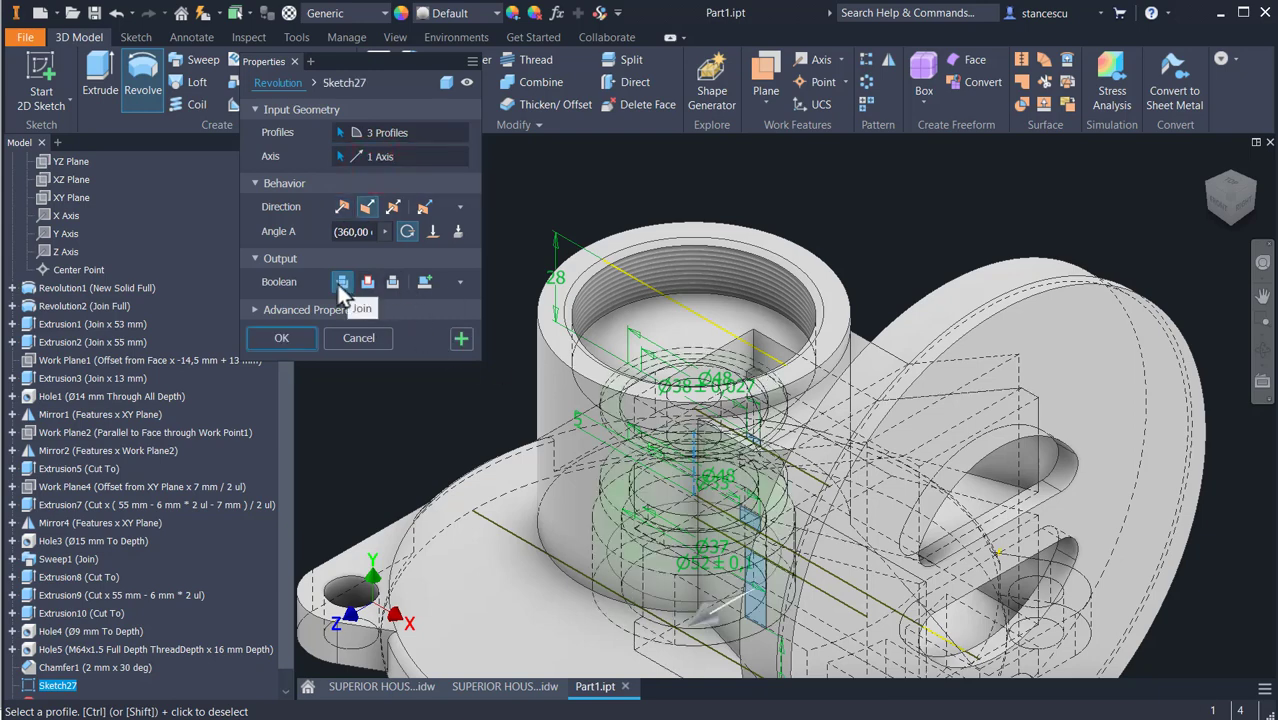
{"action": "middle_click_drag", "start_coordinate": [416, 414], "coordinate": [472, 448], "text": "shift"}
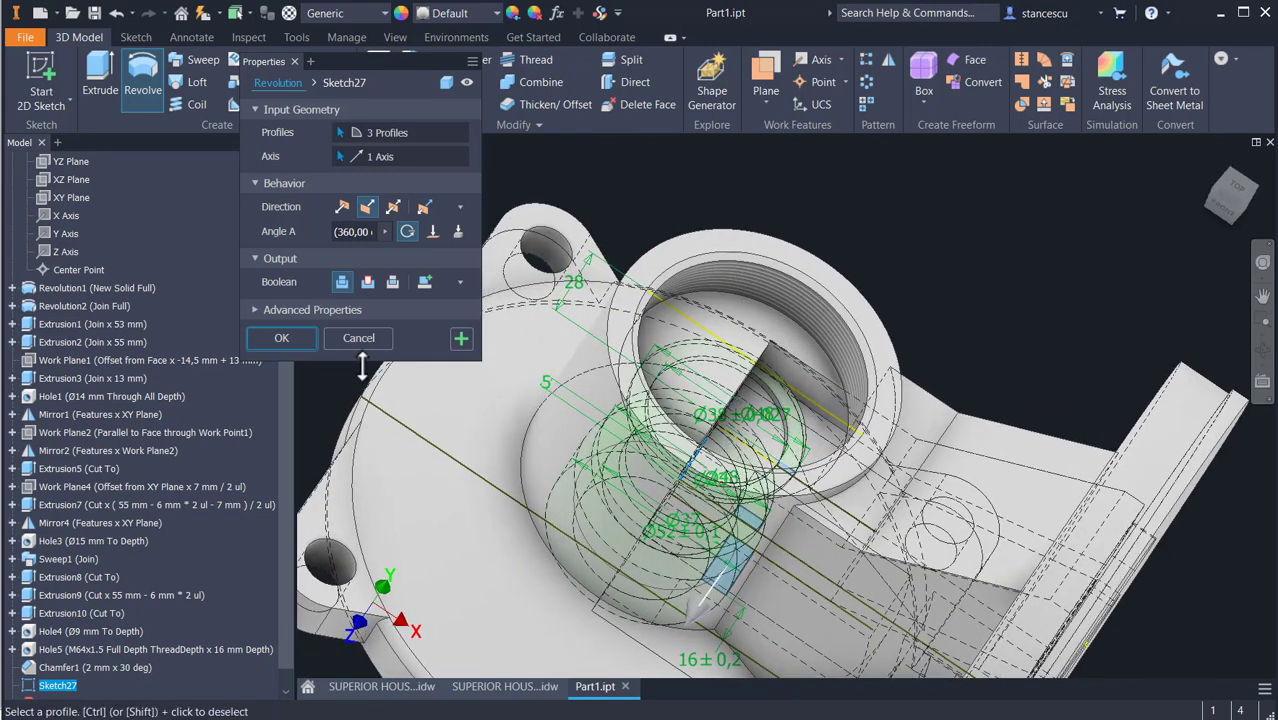
{"action": "left_click", "coordinate": [281, 338]}
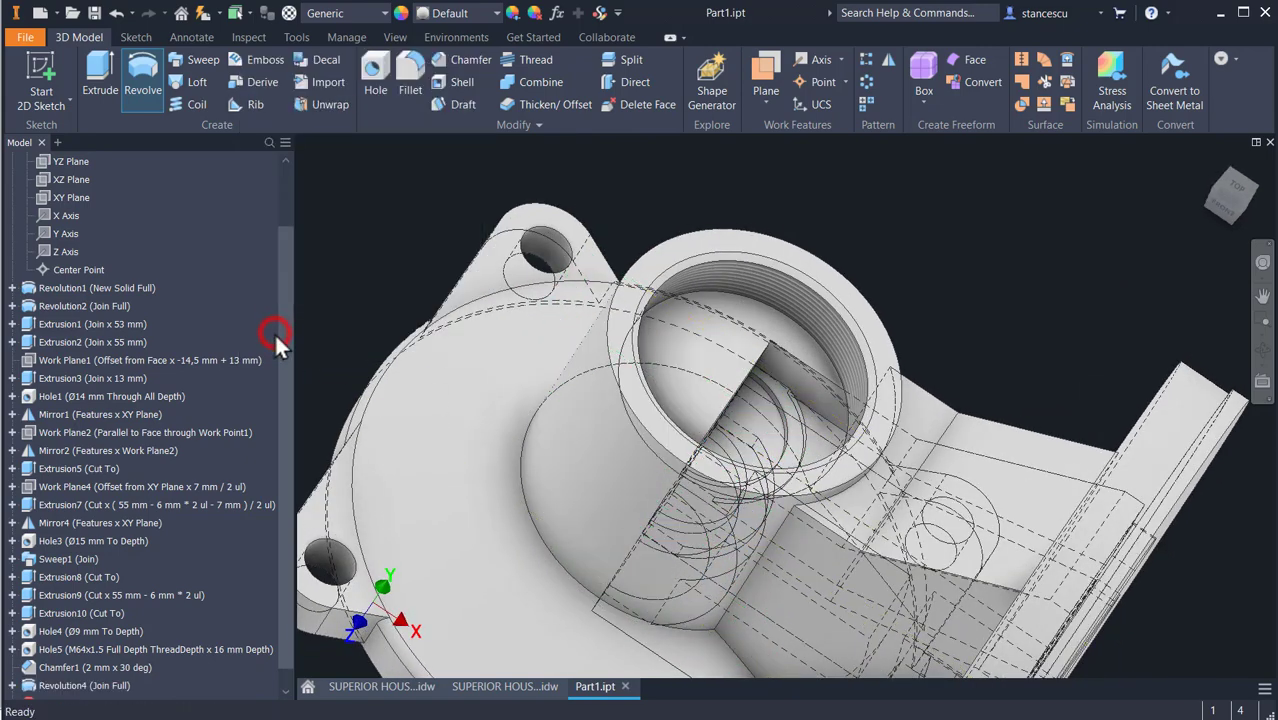
Examine the revolved bosses inside the threaded bore and the adjoining channel from several angles
{"action": "scroll", "coordinate": [808, 445], "scroll_direction": "up", "scroll_amount": 3}
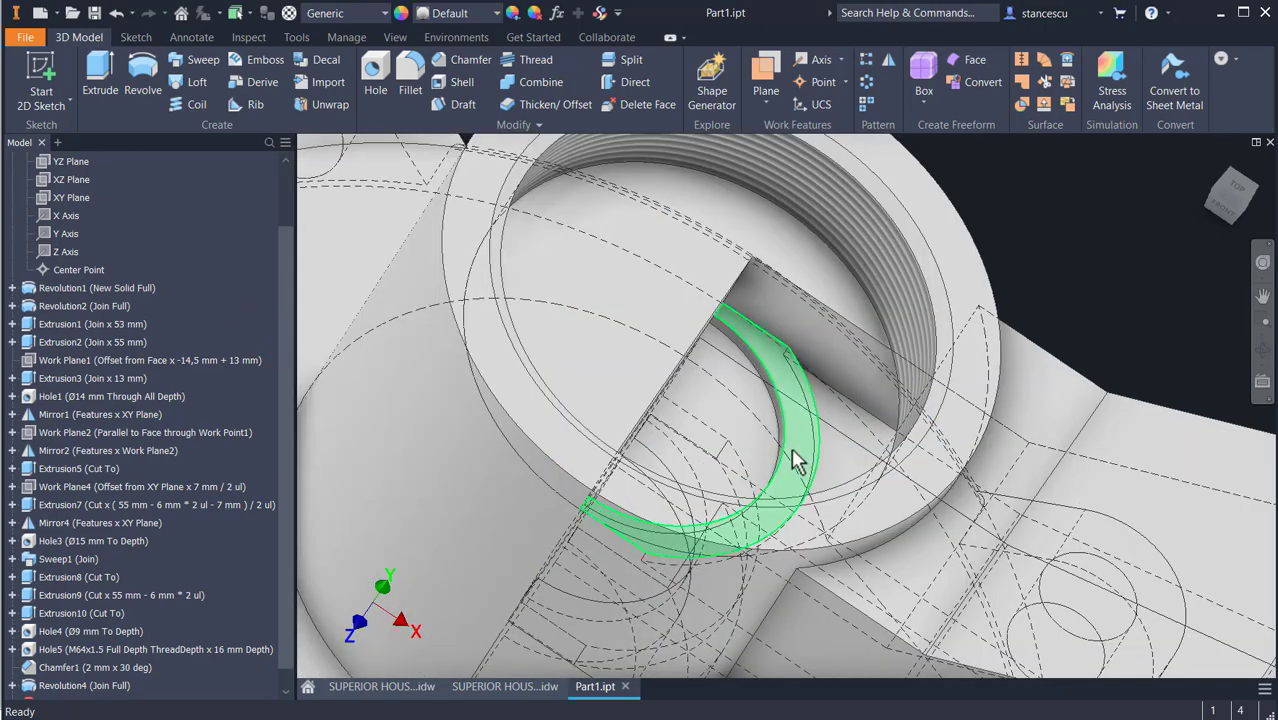
{"action": "middle_click_drag", "start_coordinate": [790, 456], "coordinate": [765, 445], "text": "shift"}
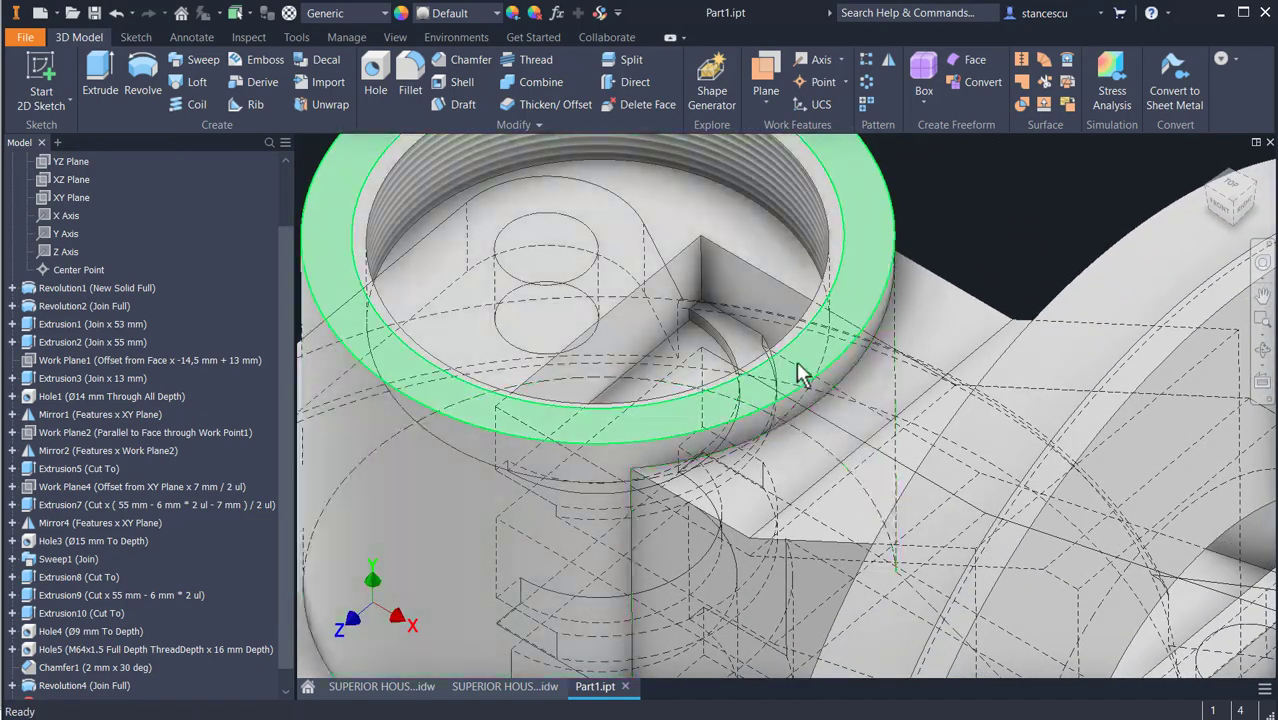
{"action": "middle_click_drag", "start_coordinate": [668, 468], "coordinate": [758, 453], "text": "shift"}
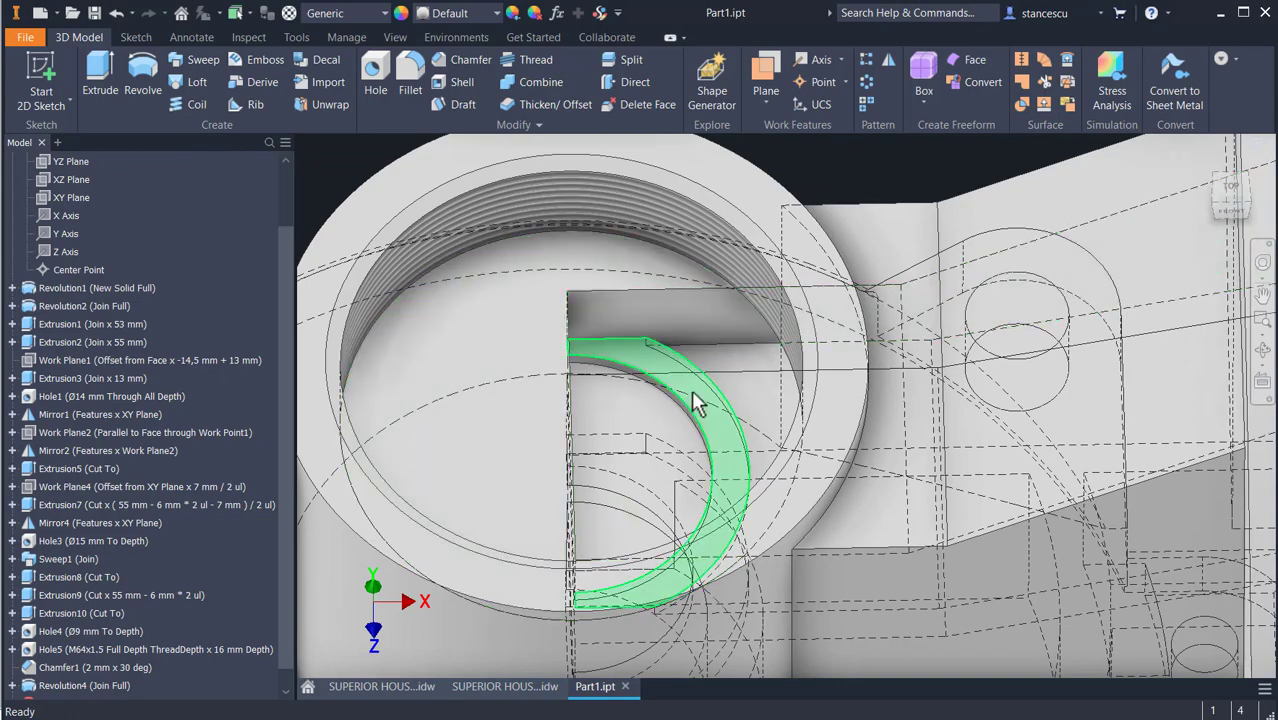
{"action": "middle_click_drag", "start_coordinate": [707, 434], "coordinate": [726, 314]}
{"action": "middle_click_drag", "start_coordinate": [726, 289], "coordinate": [732, 218], "text": "shift"}
{"action": "scroll", "coordinate": [752, 314], "scroll_direction": "down", "scroll_amount": 2}
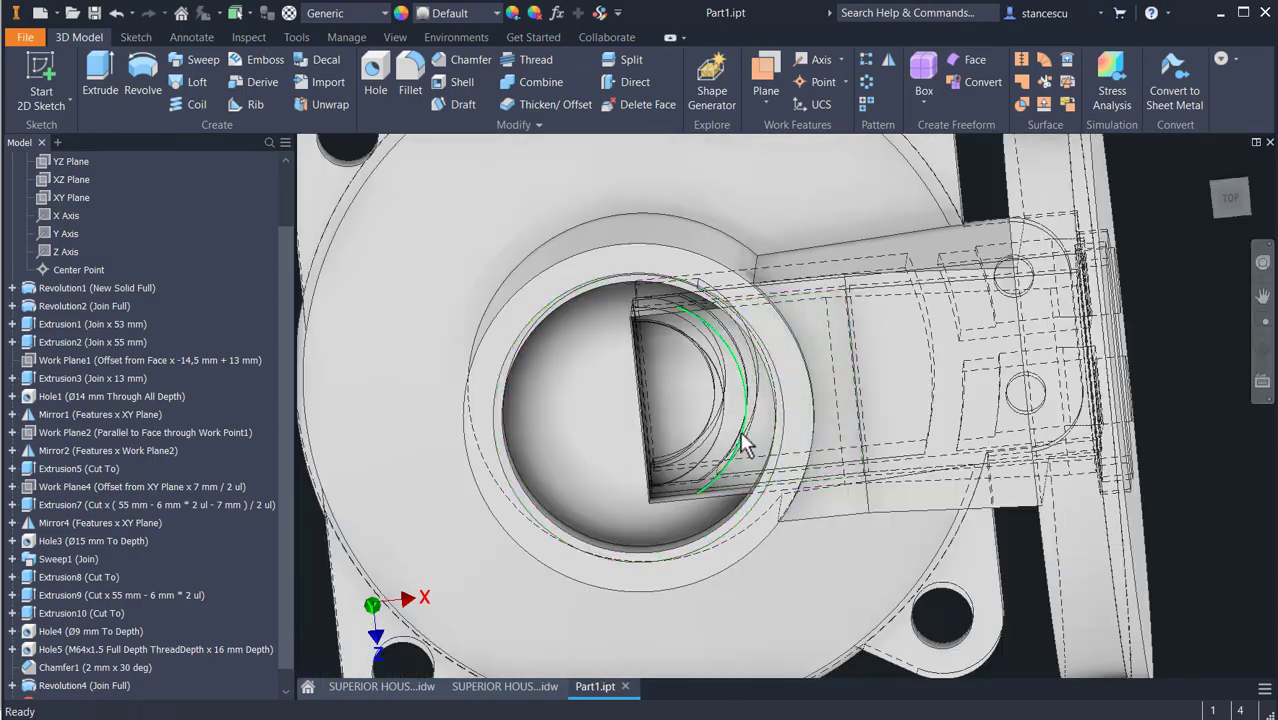
{"action": "scroll", "coordinate": [742, 440], "scroll_direction": "up", "scroll_amount": 3}
{"action": "middle_click_drag", "start_coordinate": [736, 456], "coordinate": [699, 480], "text": "shift"}
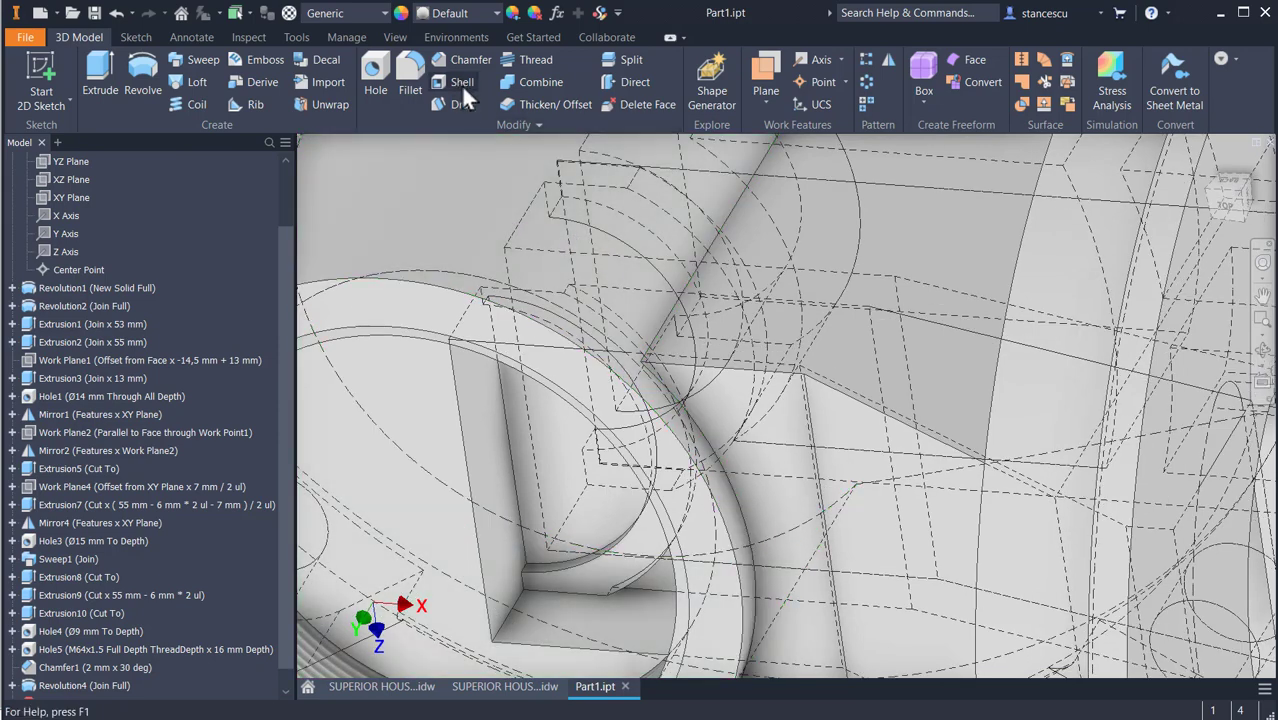
Change the model's visual style to shaded with visible edges only, without the dashed hidden edges
{"action": "left_click", "coordinate": [392, 37]}
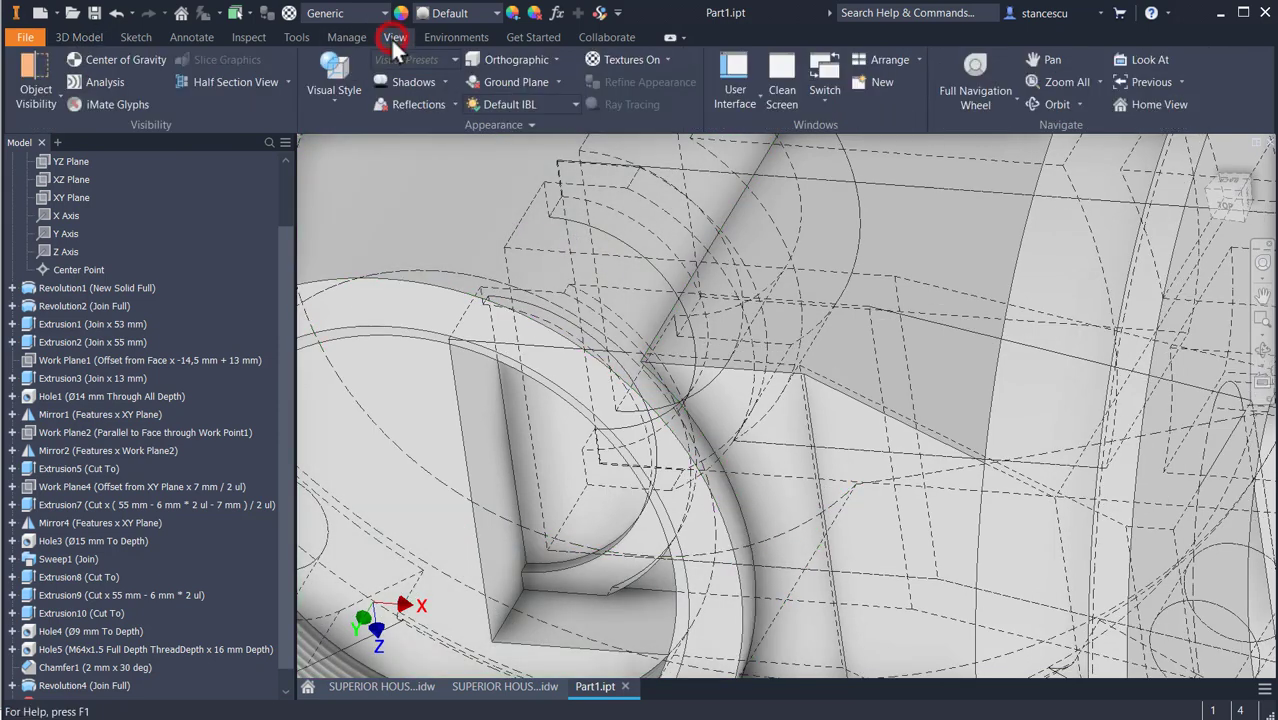
{"action": "left_click", "coordinate": [315, 95]}
{"action": "left_click", "coordinate": [347, 207]}
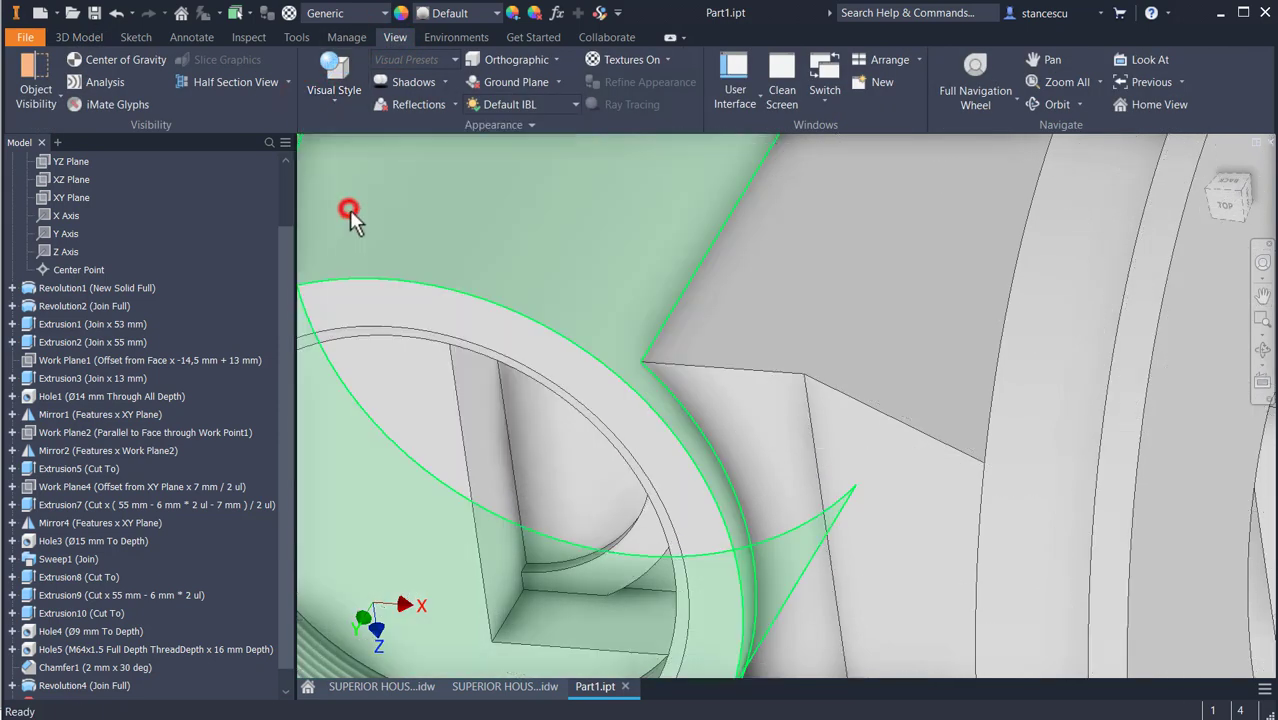
Inspect the housing's underside and the round flange with its slots and holes, and return to the home view
{"action": "middle_click_drag", "start_coordinate": [557, 408], "coordinate": [640, 718], "text": "shift"}
{"action": "scroll", "coordinate": [769, 543], "scroll_direction": "down", "scroll_amount": 3}
{"action": "scroll", "coordinate": [718, 429], "scroll_direction": "down", "scroll_amount": 7}
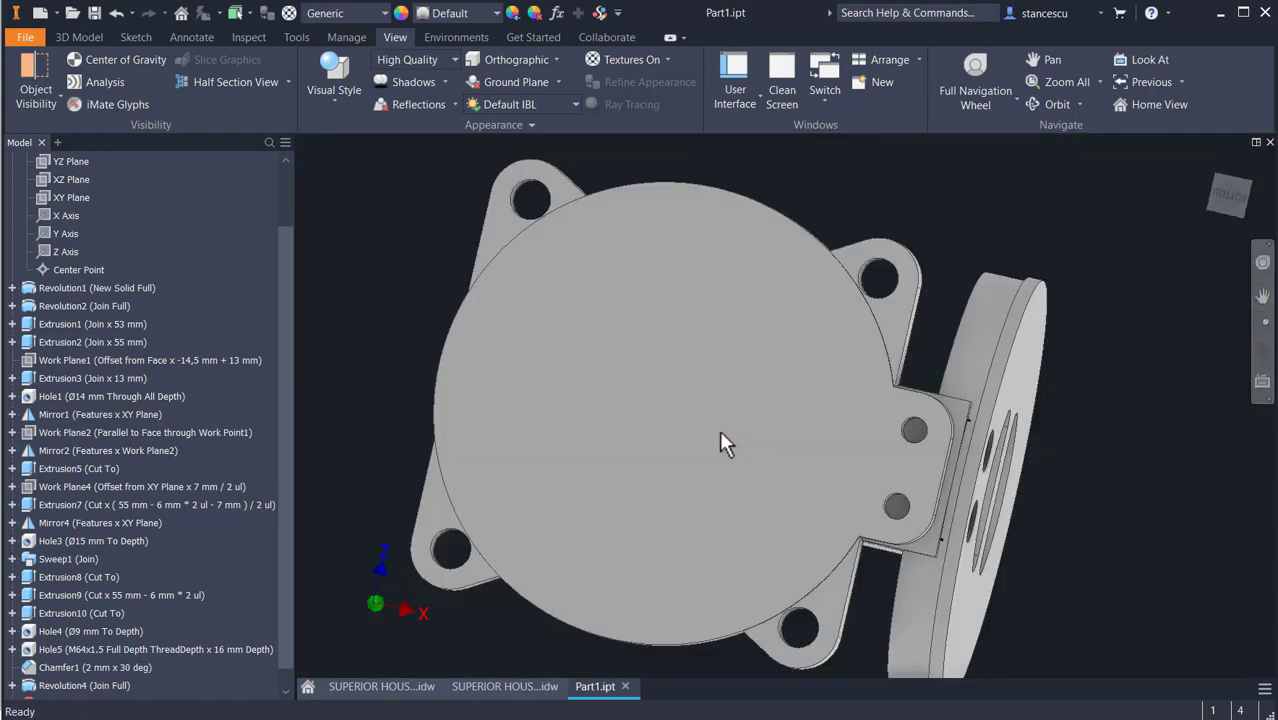
{"action": "middle_click_drag", "start_coordinate": [706, 425], "coordinate": [565, 499], "text": "shift"}
{"action": "scroll", "coordinate": [768, 465], "scroll_direction": "up", "scroll_amount": 5}
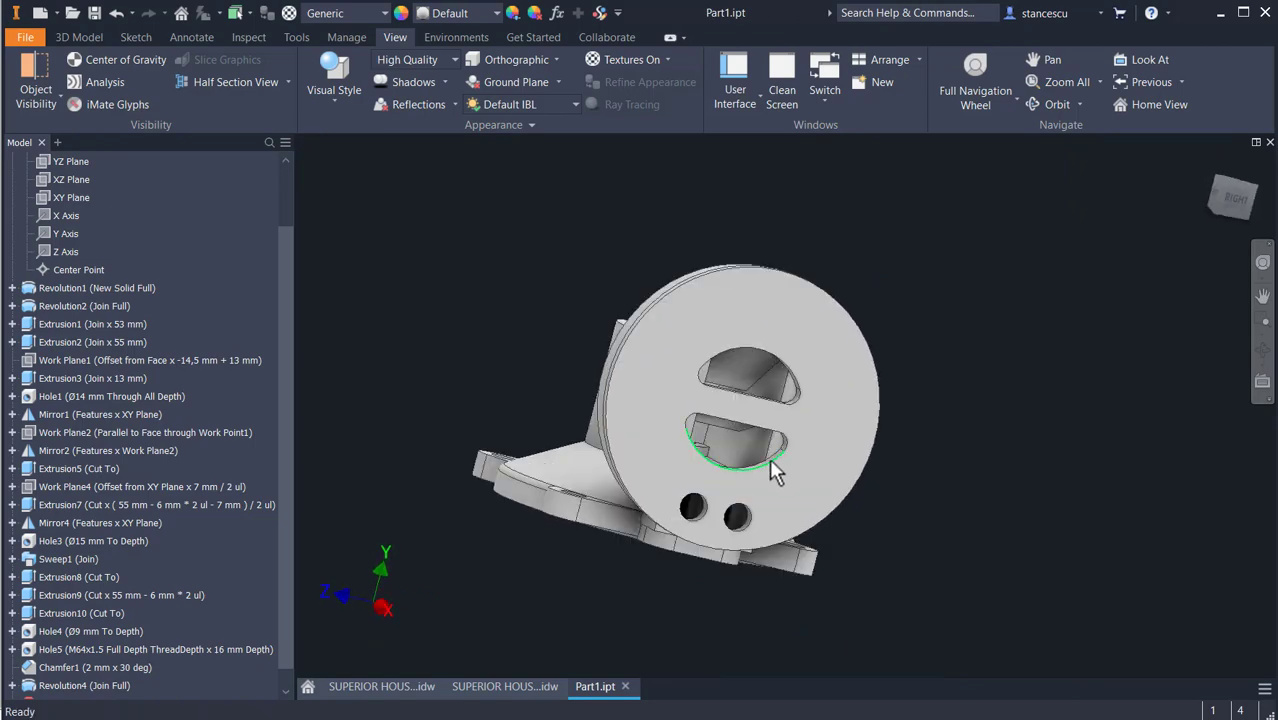
{"action": "scroll", "coordinate": [757, 475], "scroll_direction": "up", "scroll_amount": 3}
{"action": "middle_click_drag", "start_coordinate": [662, 471], "coordinate": [712, 338], "text": "shift"}
{"action": "middle_click_drag", "start_coordinate": [776, 379], "coordinate": [743, 361], "text": "shift"}
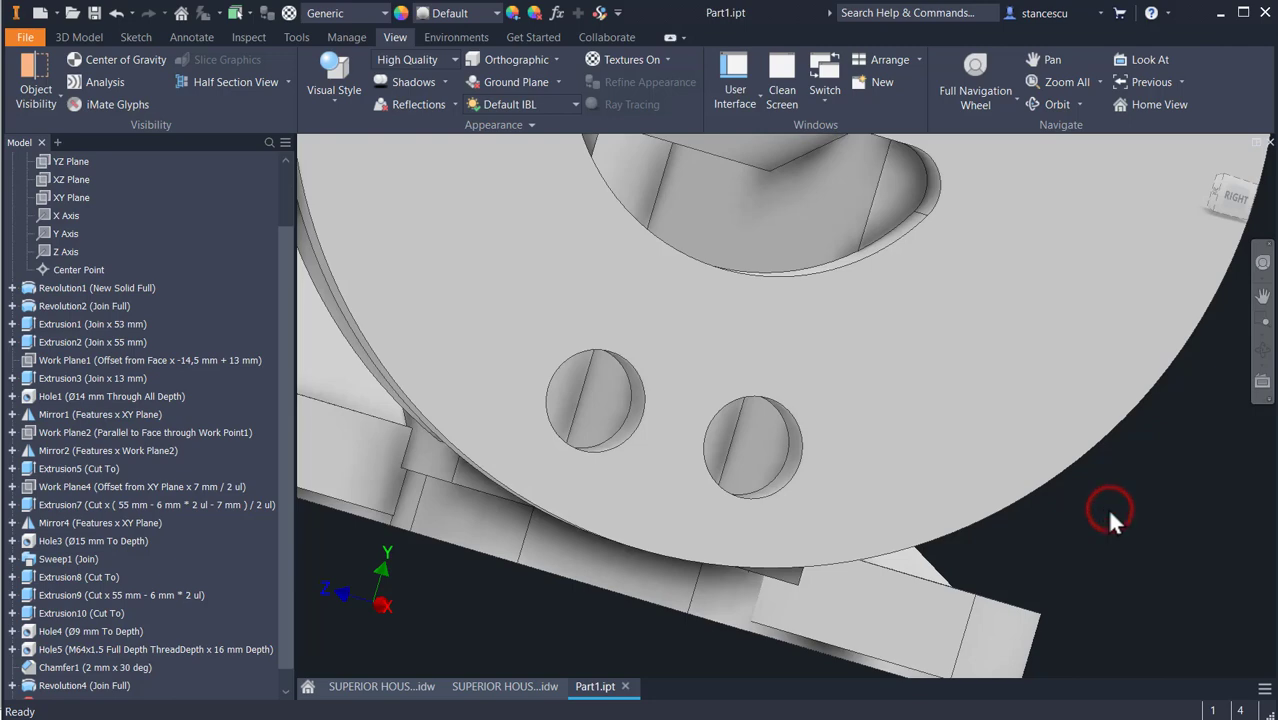
{"action": "key", "text": "F6"}
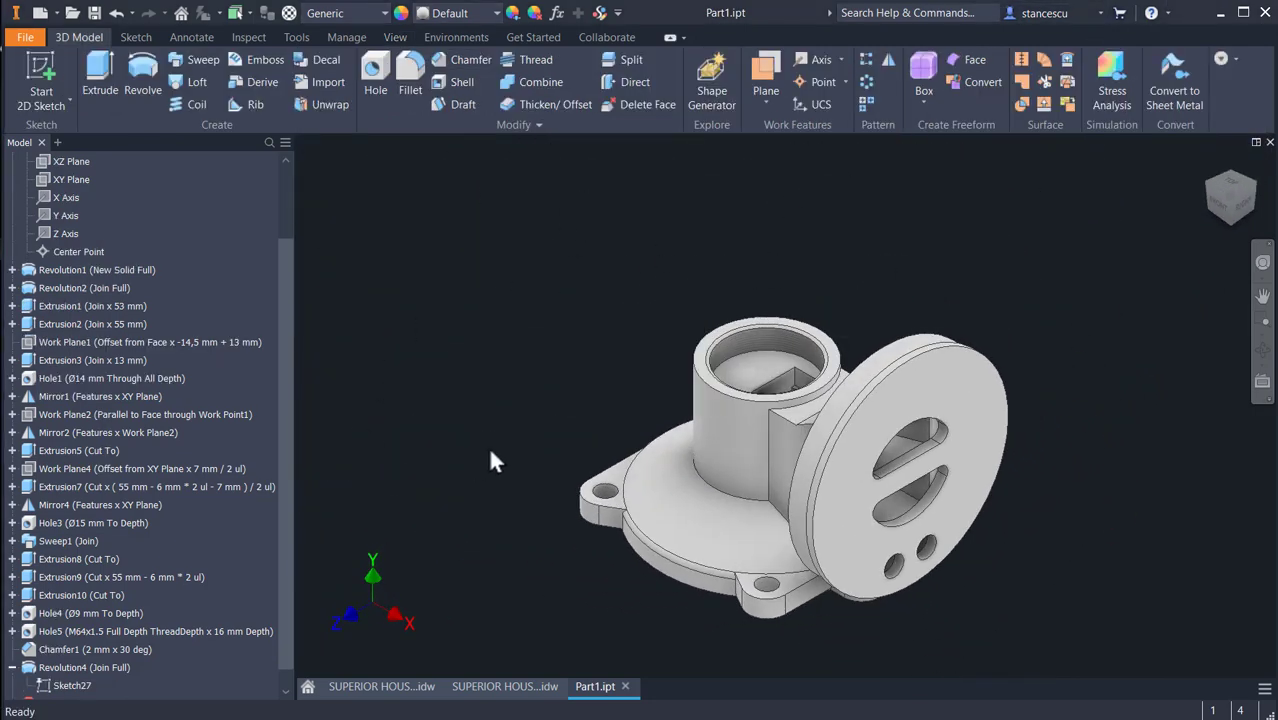
Consult section A-A in the SUPERIOR HOUSING drawing and start a sketch on Part1's XY plane with the graphics sliced
{"action": "left_click", "coordinate": [503, 686]}
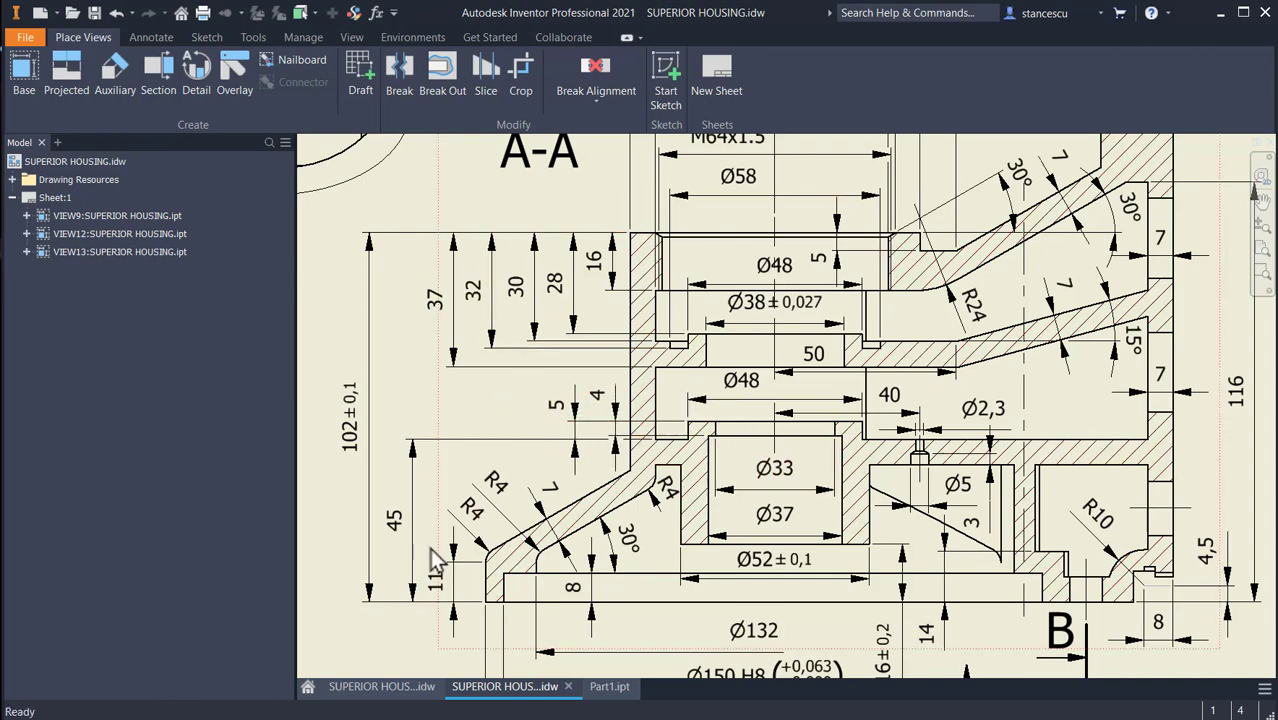
{"action": "left_click", "coordinate": [608, 688]}
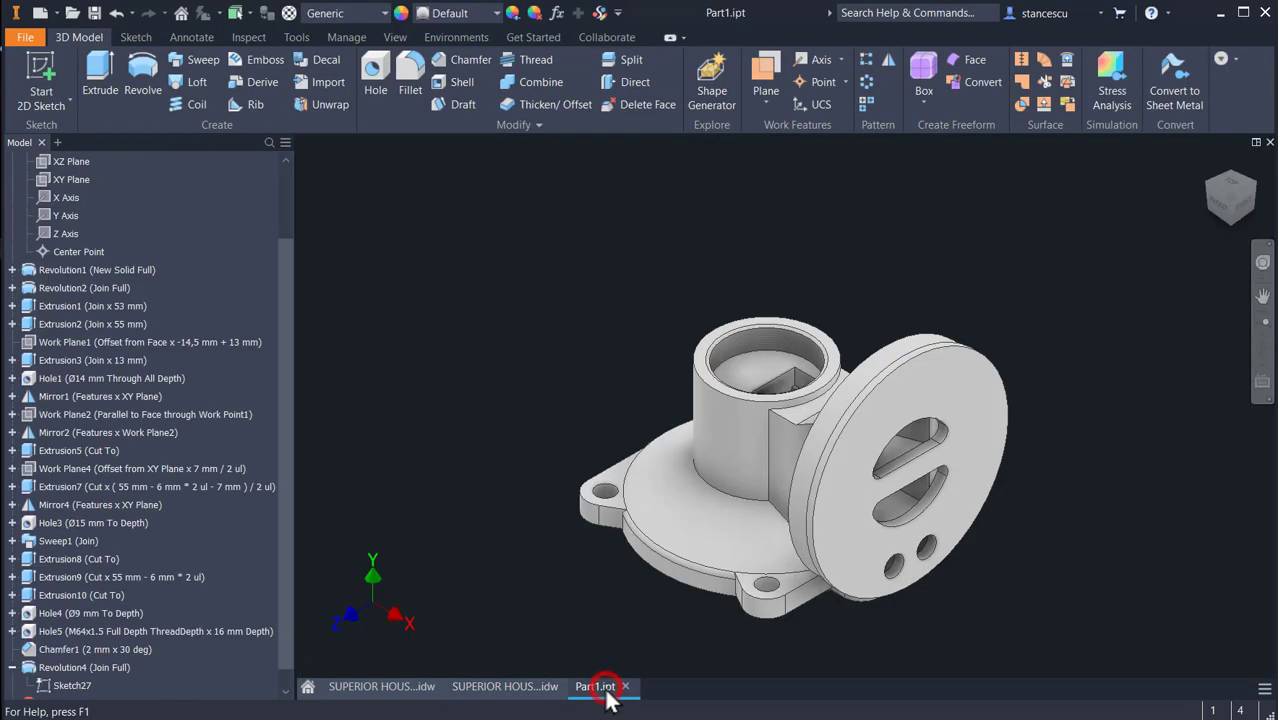
{"action": "left_click", "coordinate": [62, 177]}
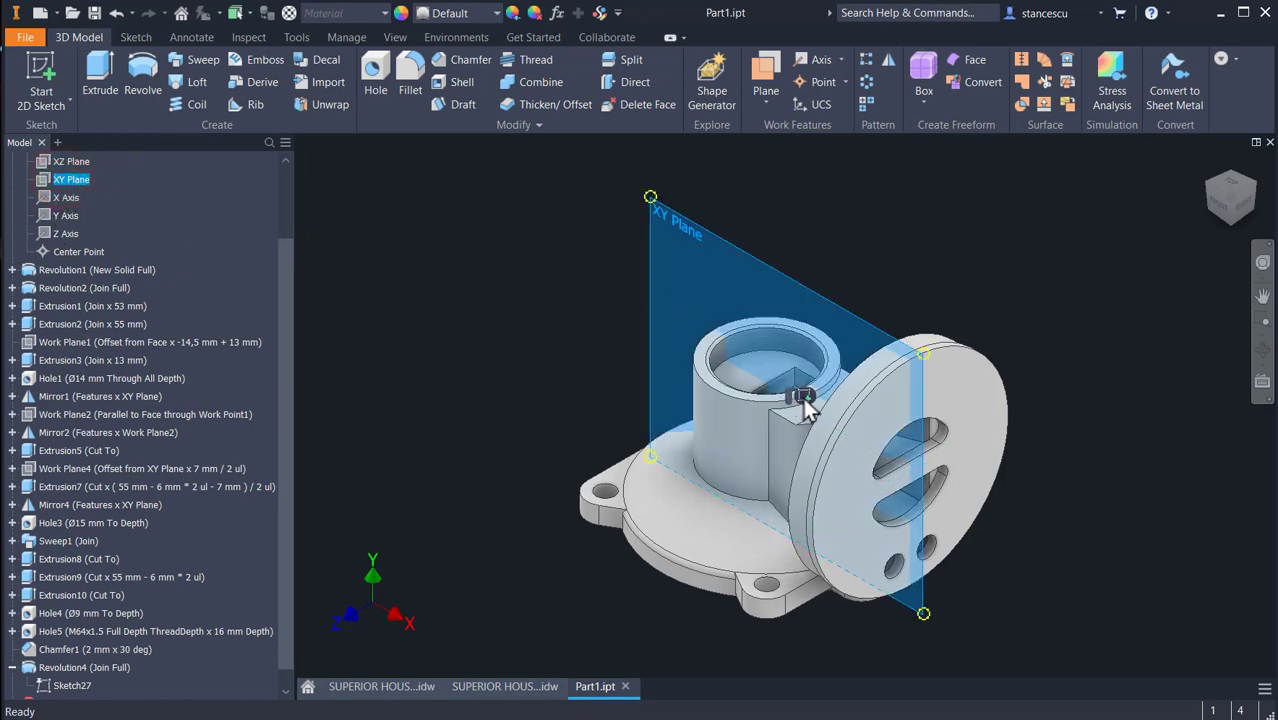
{"action": "key", "text": "s"}
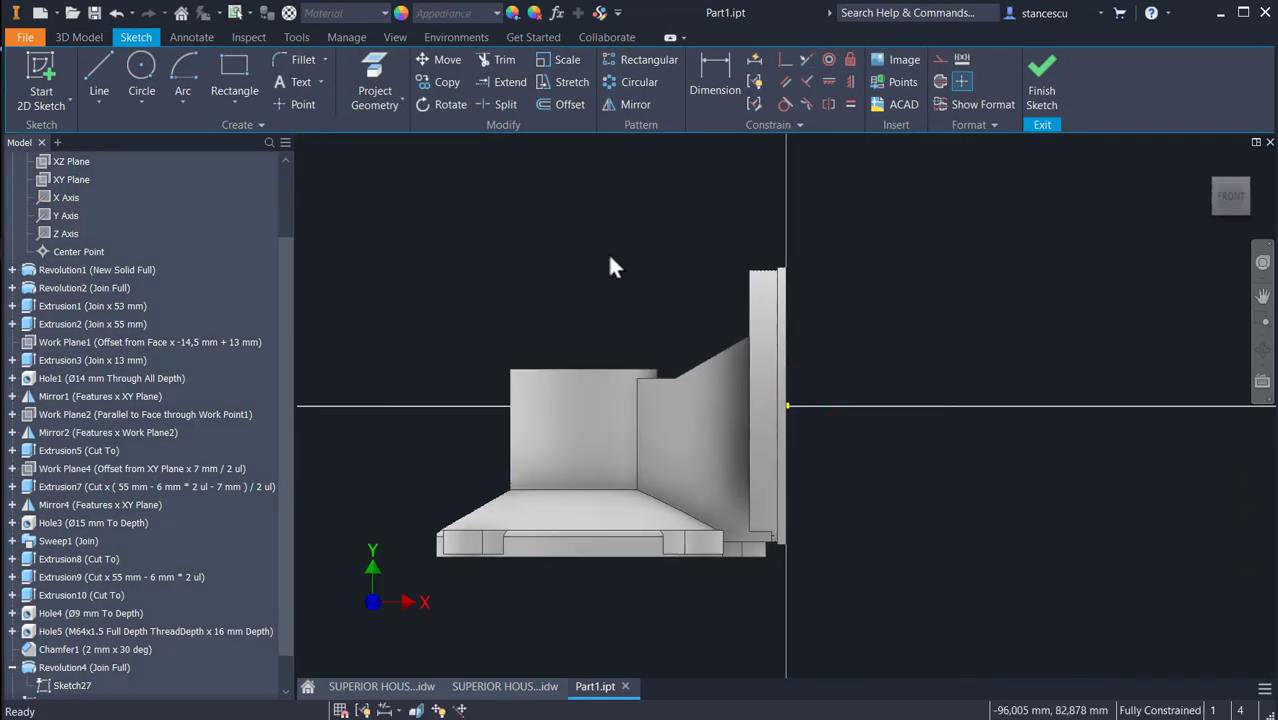
{"action": "key", "text": "F7"}
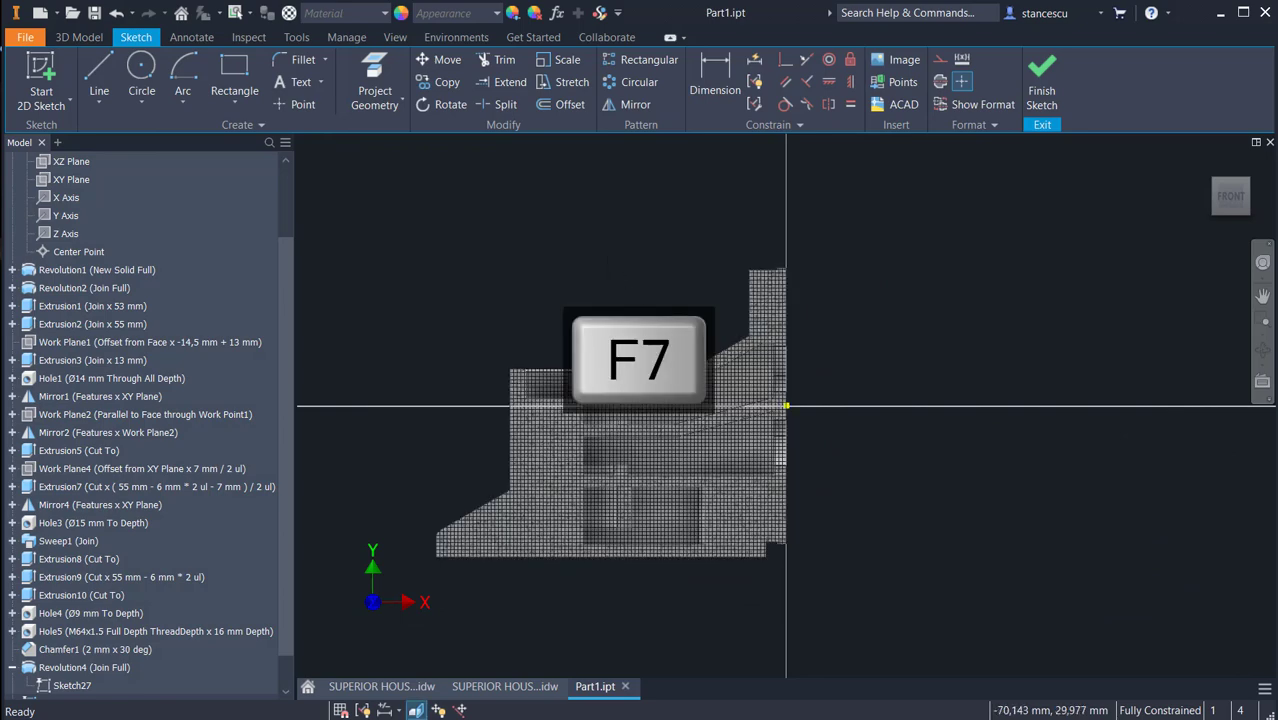
{"action": "middle_click_drag", "start_coordinate": [613, 265], "coordinate": [846, 240]}
{"action": "scroll", "coordinate": [720, 375], "scroll_direction": "up", "scroll_amount": 4}
{"action": "middle_click_drag", "start_coordinate": [758, 399], "coordinate": [735, 285]}
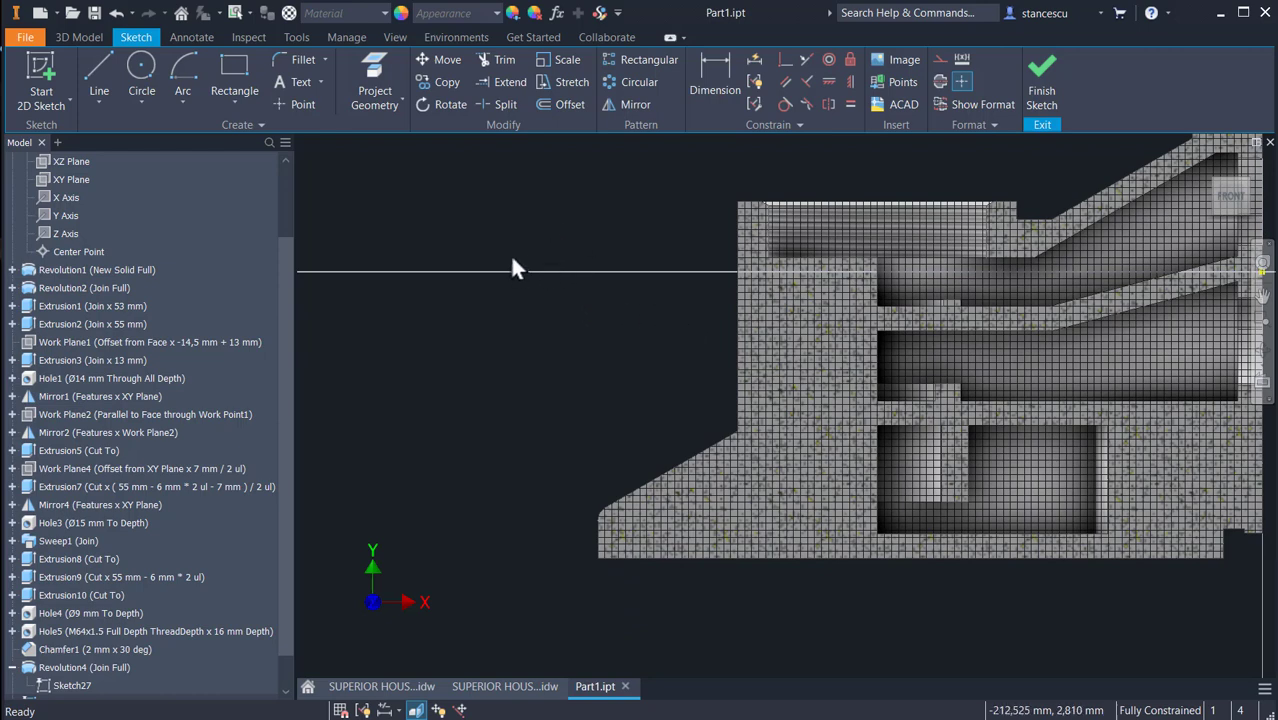
Draw a vertical line outside the housing's section on the side opposite the flange, spanning most of the housing's height
{"action": "left_click", "coordinate": [89, 70]}
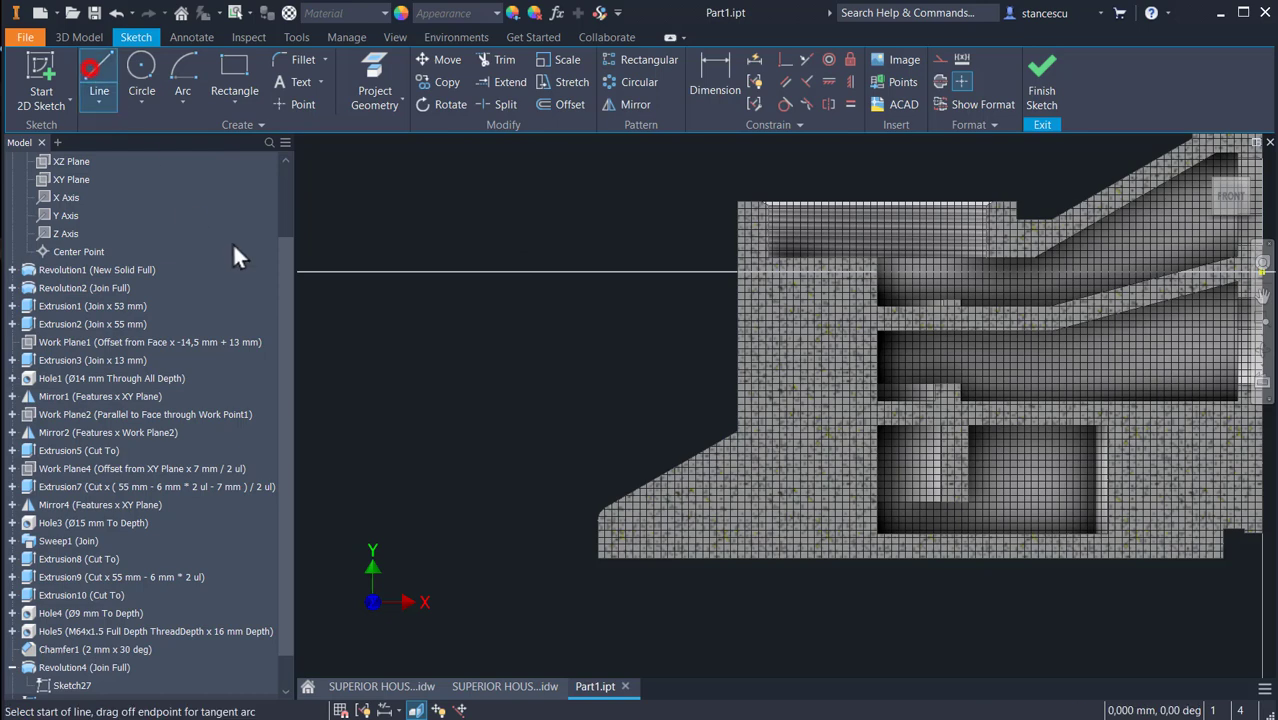
{"action": "left_click", "coordinate": [537, 212]}
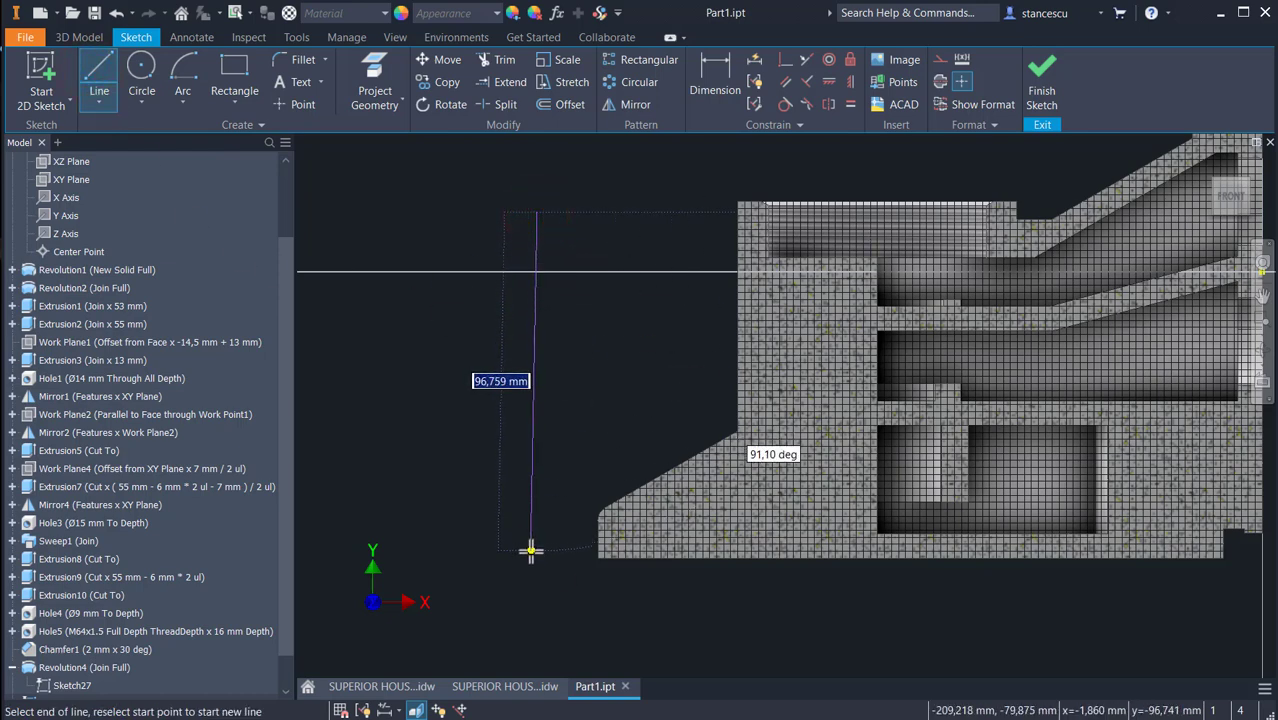
{"action": "left_click", "coordinate": [534, 541]}
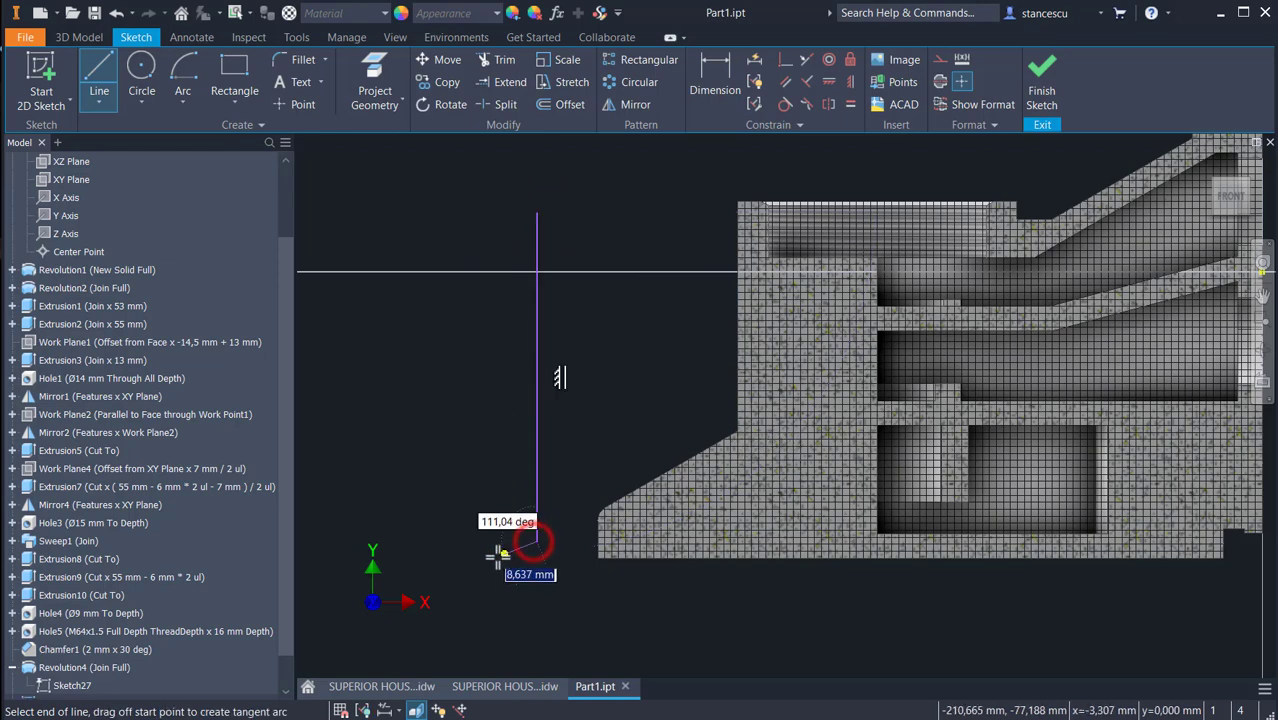
{"action": "key", "text": "Escape"}
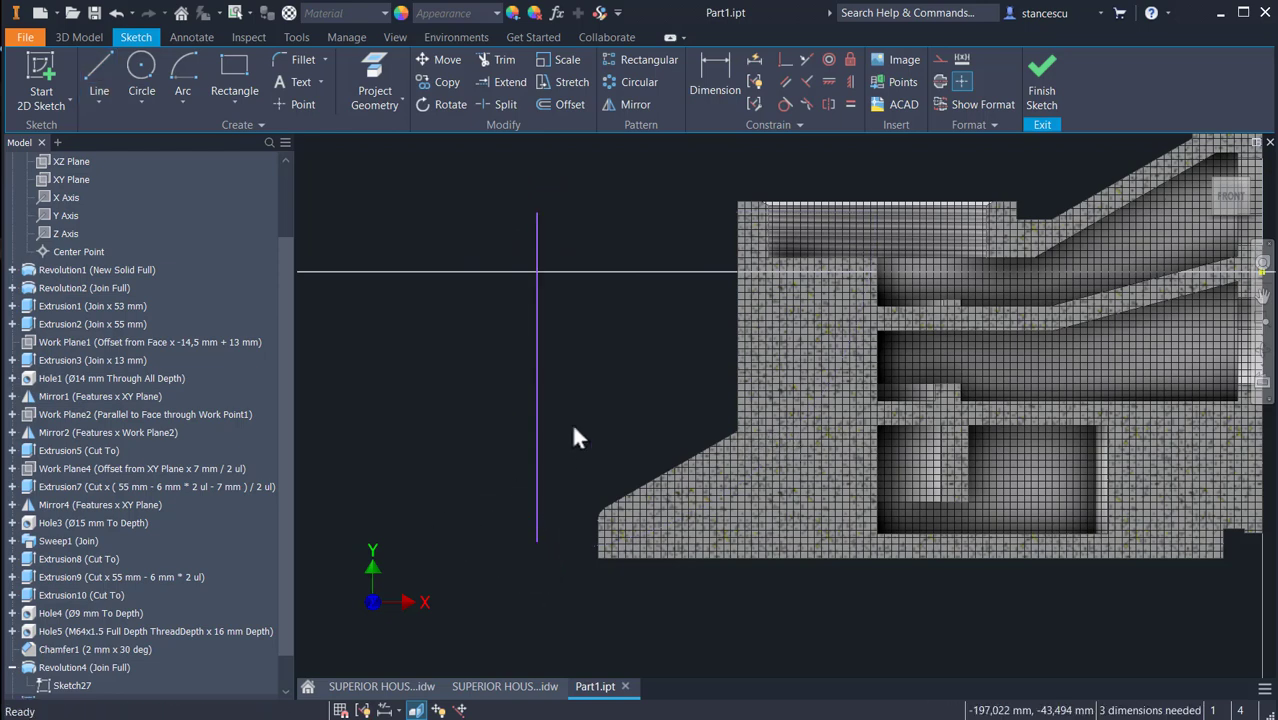
Project the section's horizontal edges into the sketch: the housing's top and bottom, the threaded recess floor, inner boss faces and lower cavity ceiling
{"action": "left_click", "coordinate": [385, 97]}
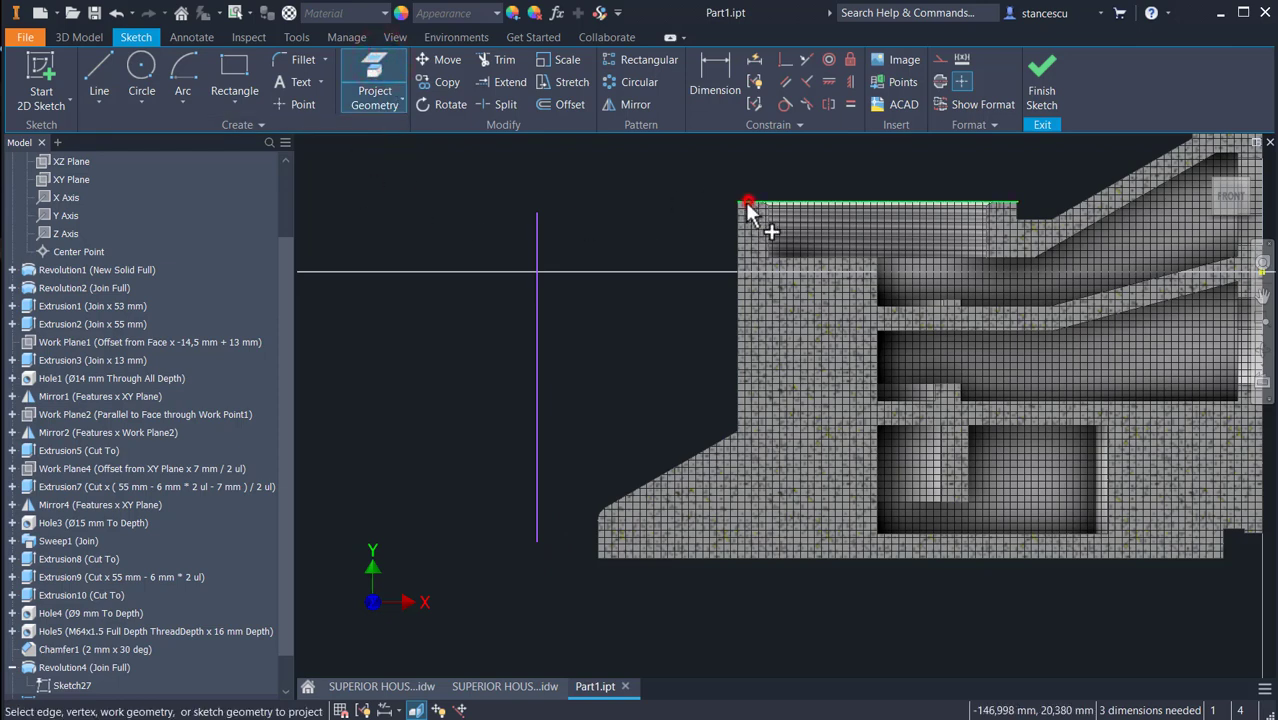
{"action": "left_click", "coordinate": [748, 203]}
{"action": "left_click", "coordinate": [609, 556]}
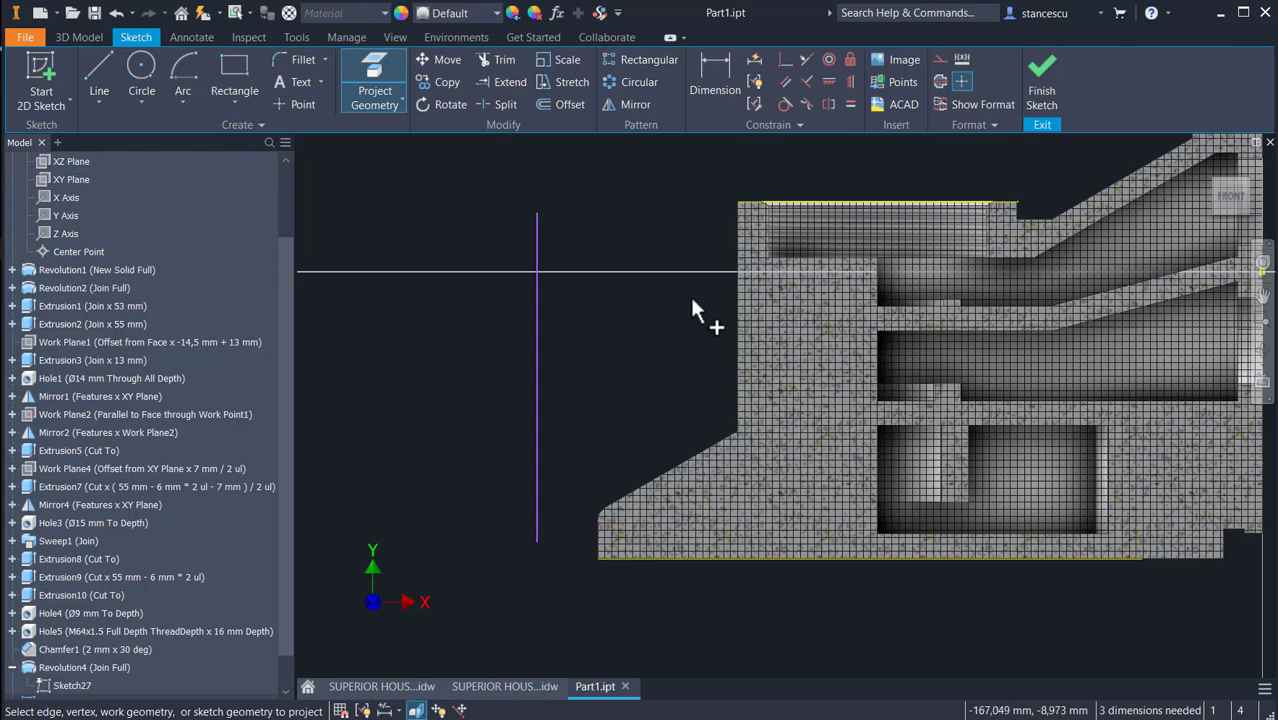
{"action": "left_click", "coordinate": [795, 260]}
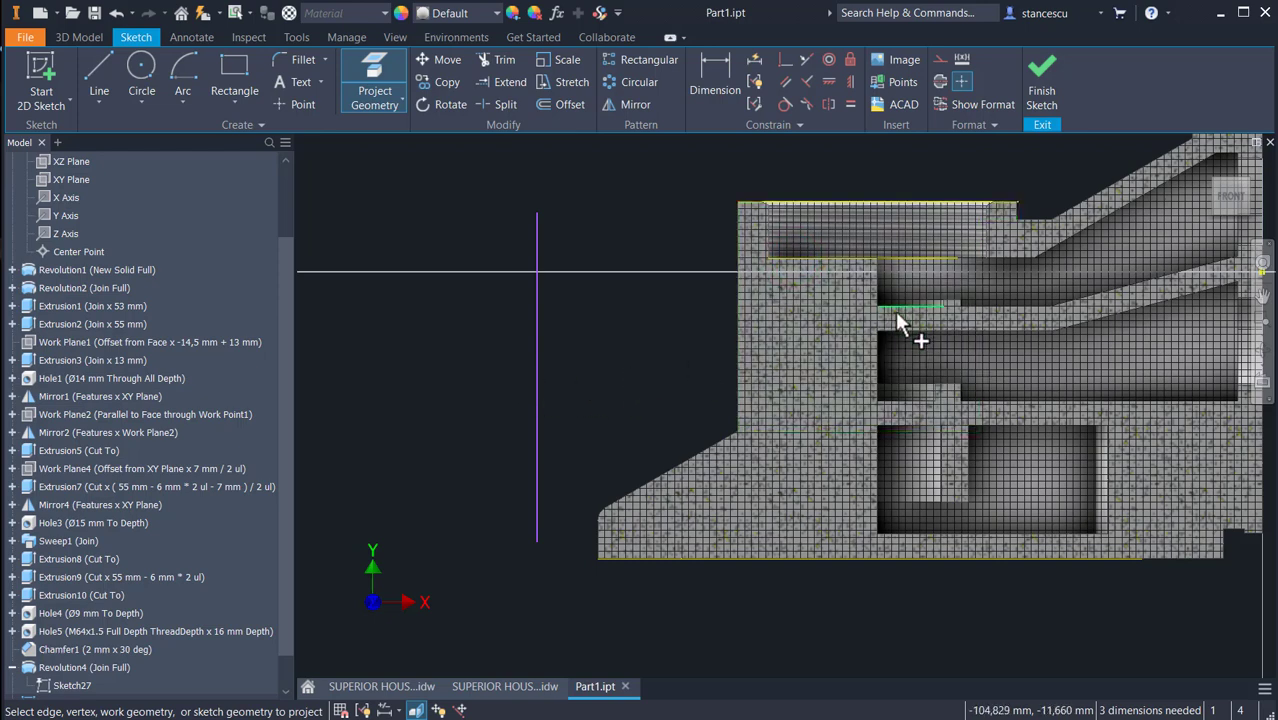
{"action": "left_click", "coordinate": [952, 301]}
{"action": "left_click", "coordinate": [954, 385]}
{"action": "left_click", "coordinate": [897, 427]}
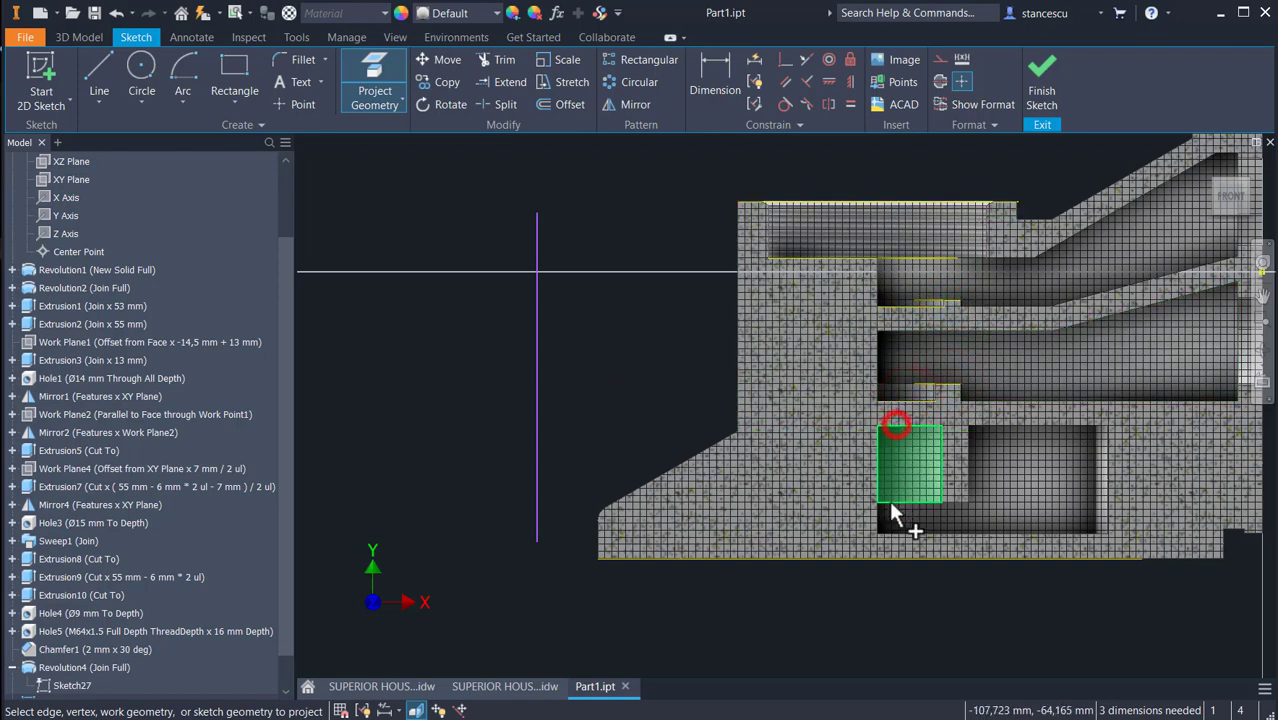
{"action": "left_click", "coordinate": [916, 505]}
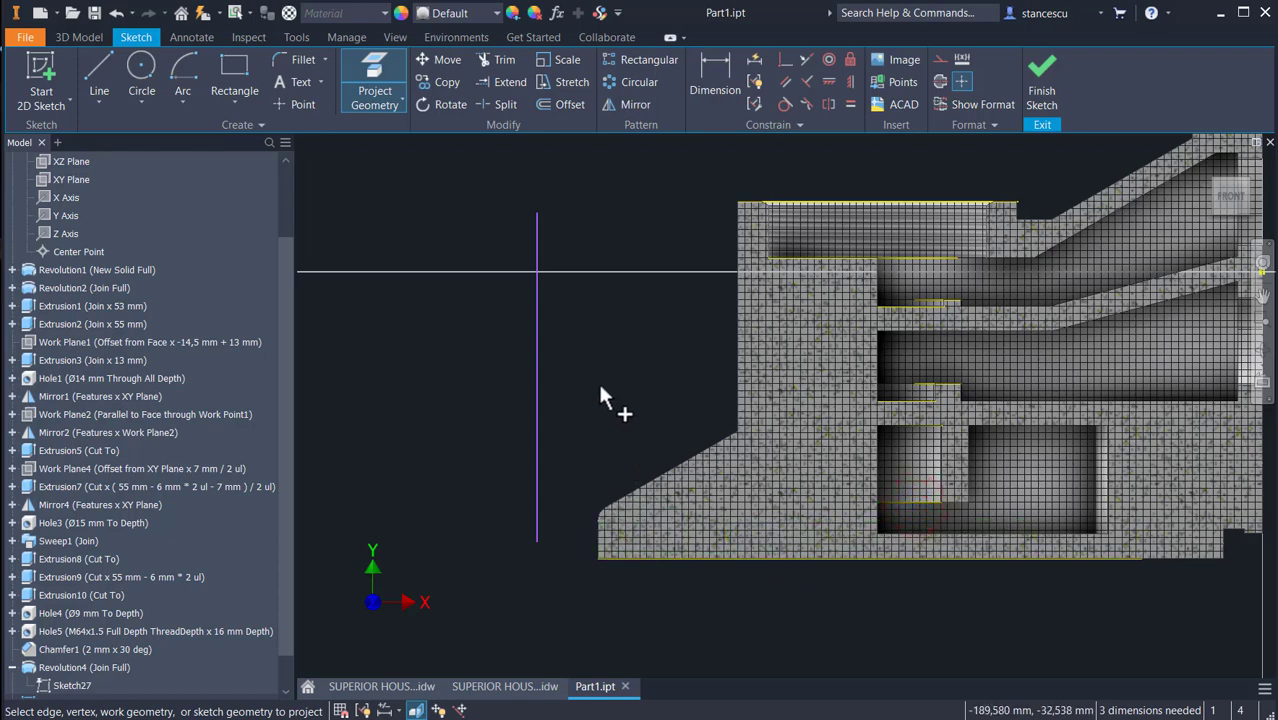
Constrain the vertical line's upper and lower endpoints coincident with the projected top and bottom edges of the housing
{"action": "left_click", "coordinate": [785, 60]}
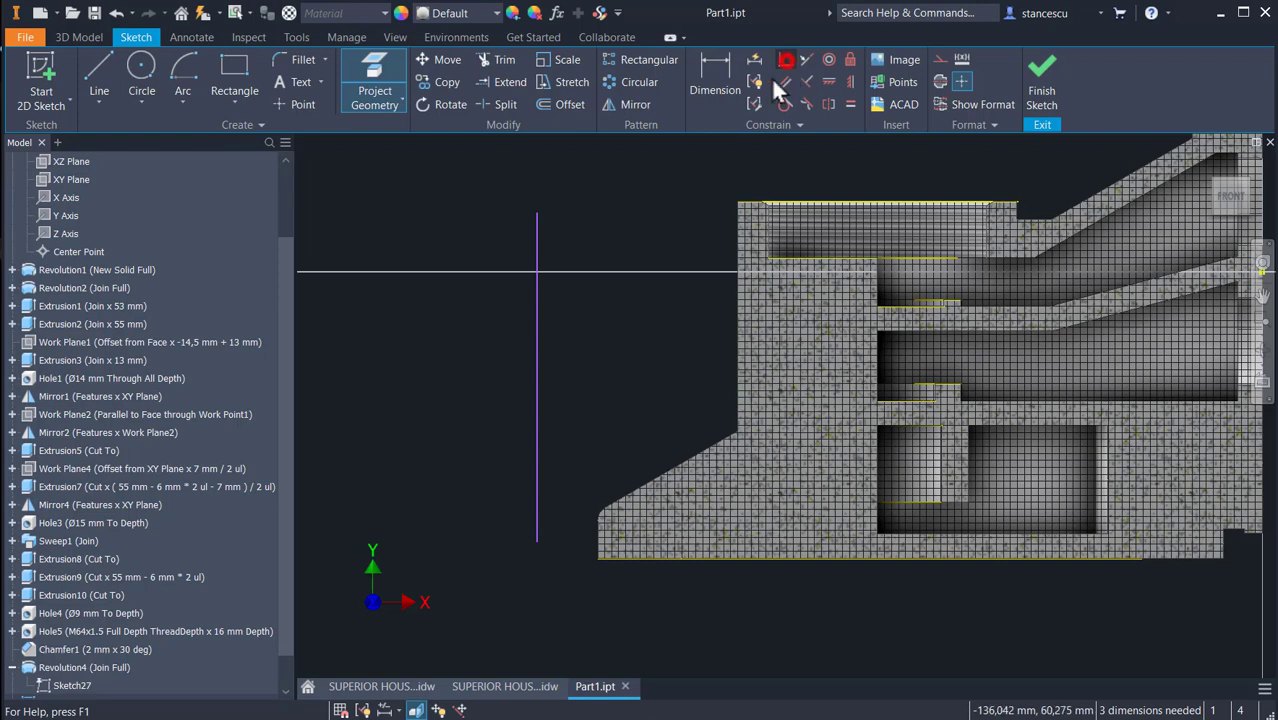
{"action": "left_click", "coordinate": [537, 212]}
{"action": "left_click", "coordinate": [786, 200]}
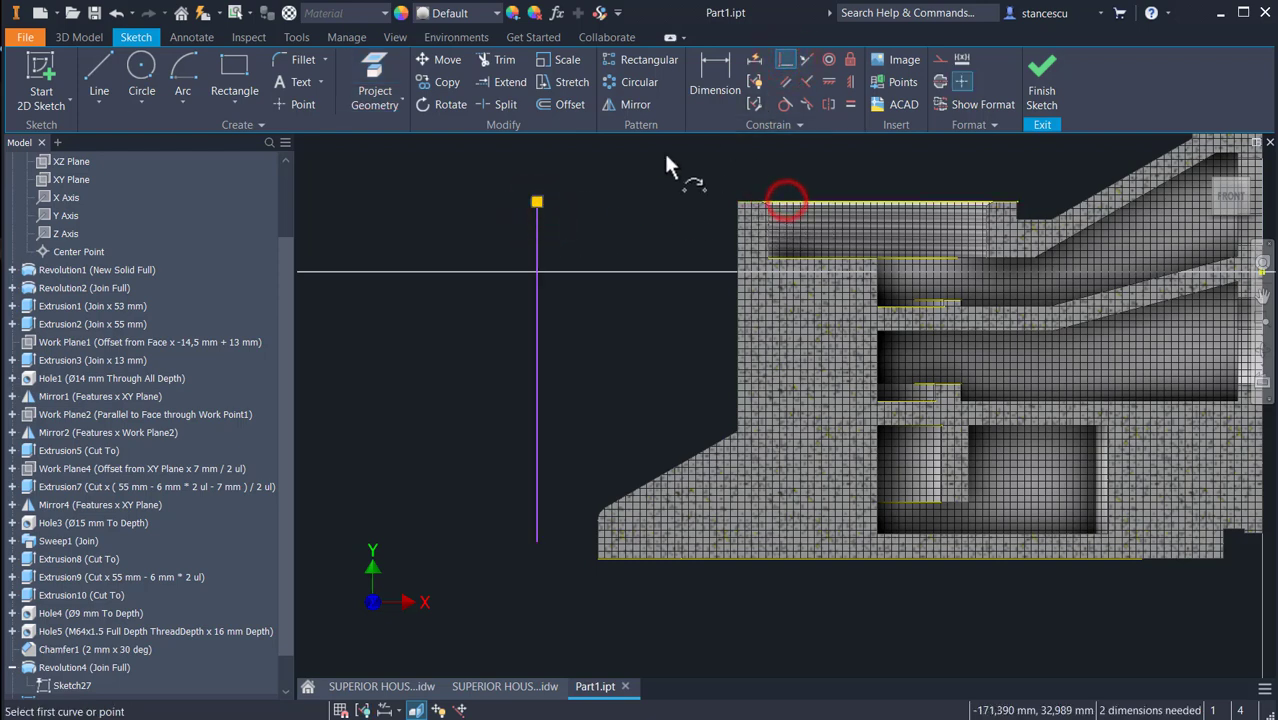
{"action": "left_click", "coordinate": [536, 542]}
{"action": "left_click", "coordinate": [631, 560]}
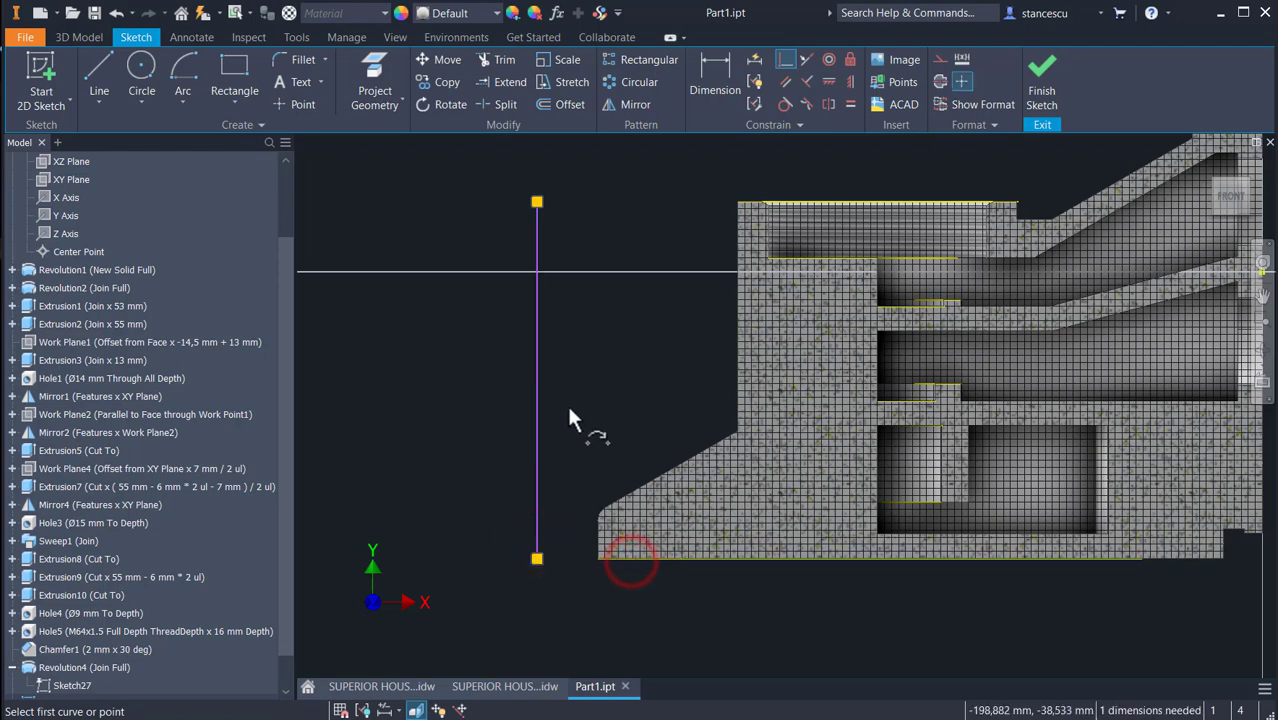
Dimension the vertical line 25 mm from the lower outer corner of the housing's section
{"action": "left_click", "coordinate": [536, 538]}
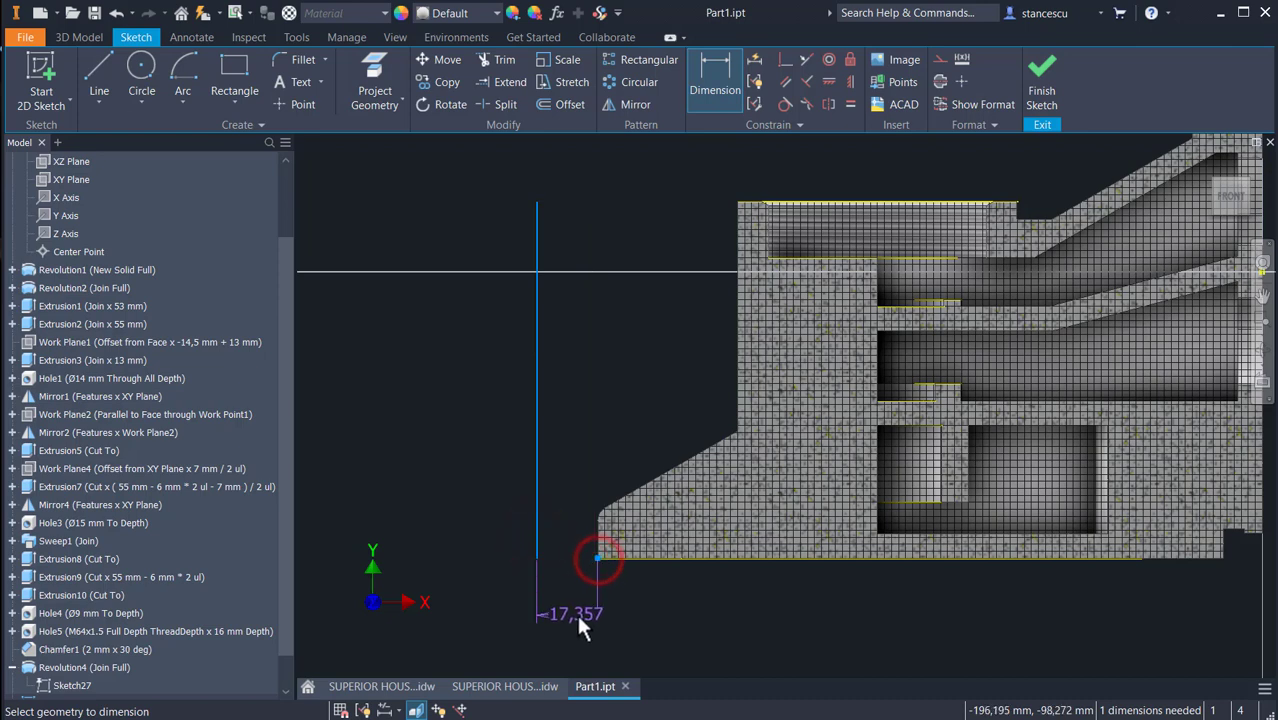
{"action": "left_click", "coordinate": [577, 611]}
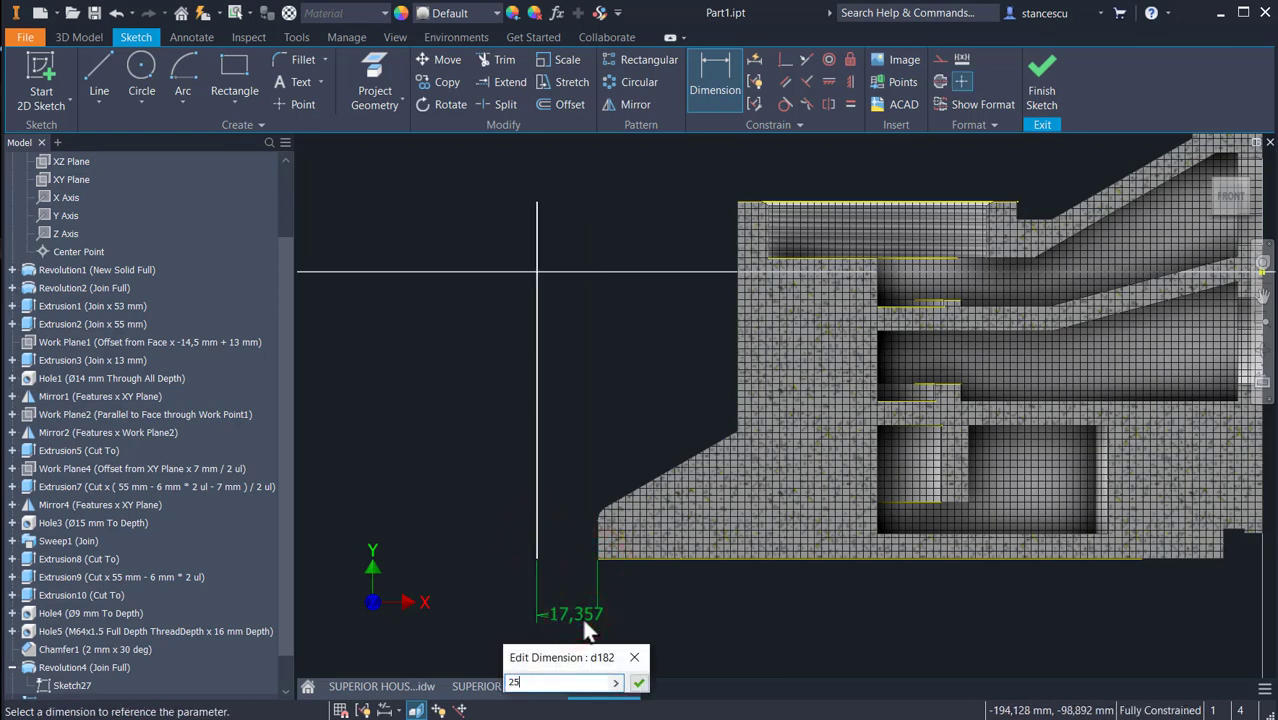
{"action": "type", "text": "25"}
{"action": "key", "text": "Return"}
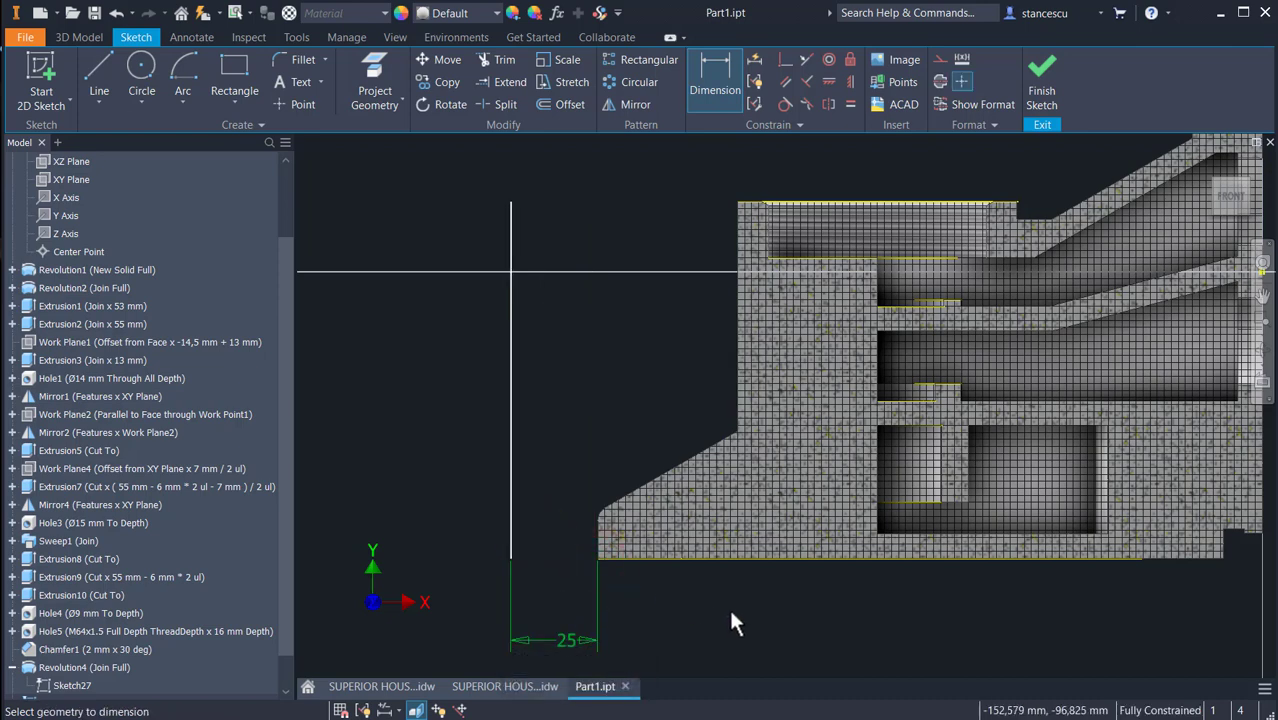
Convert the vertical line beside the housing's section into a centerline
{"action": "scroll", "coordinate": [728, 606], "scroll_direction": "down", "scroll_amount": 3}
{"action": "mouse_move", "coordinate": [754, 606]}
{"action": "middle_mouse_down"}
{"action": "mouse_move", "coordinate": [876, 536]}
{"action": "mouse_move", "coordinate": [807, 531]}
{"action": "mouse_move", "coordinate": [884, 616]}
{"action": "mouse_move", "coordinate": [878, 635]}
{"action": "middle_mouse_up"}
{"action": "scroll", "coordinate": [817, 527], "scroll_direction": "up", "scroll_amount": 3}
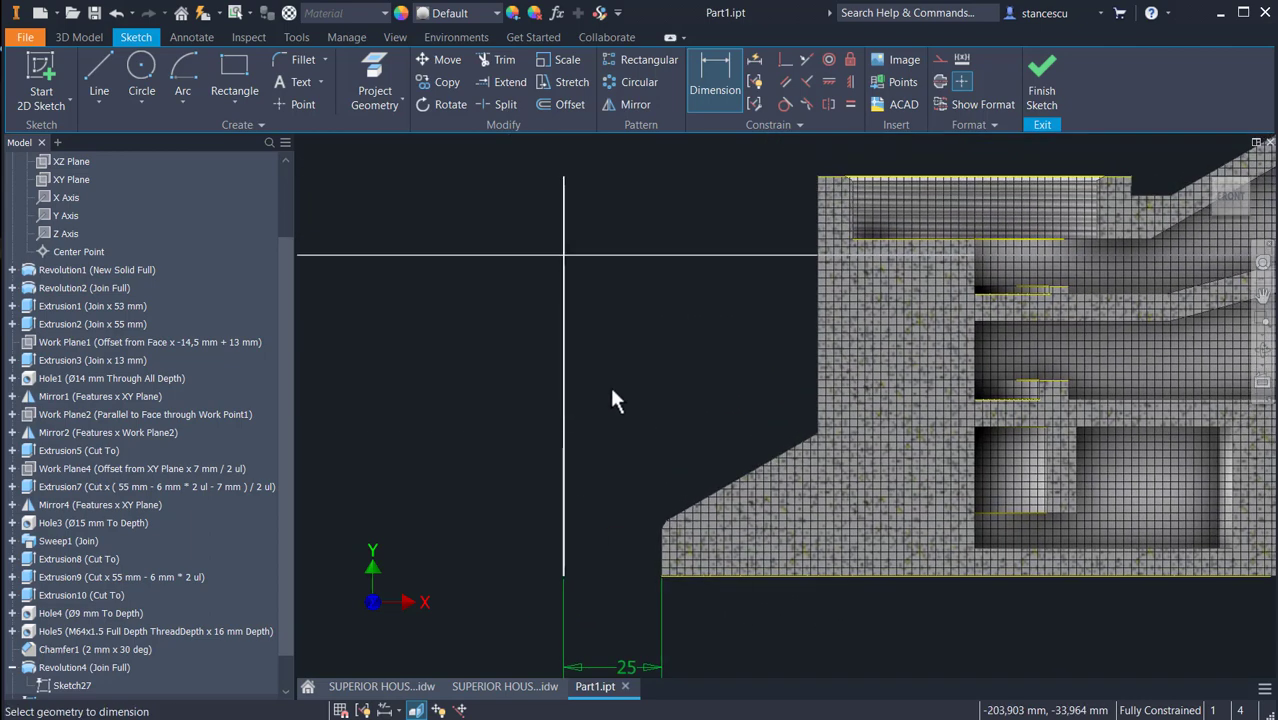
{"action": "key", "text": "Escape"}
{"action": "left_click_drag", "start_coordinate": [610, 389], "coordinate": [487, 420]}
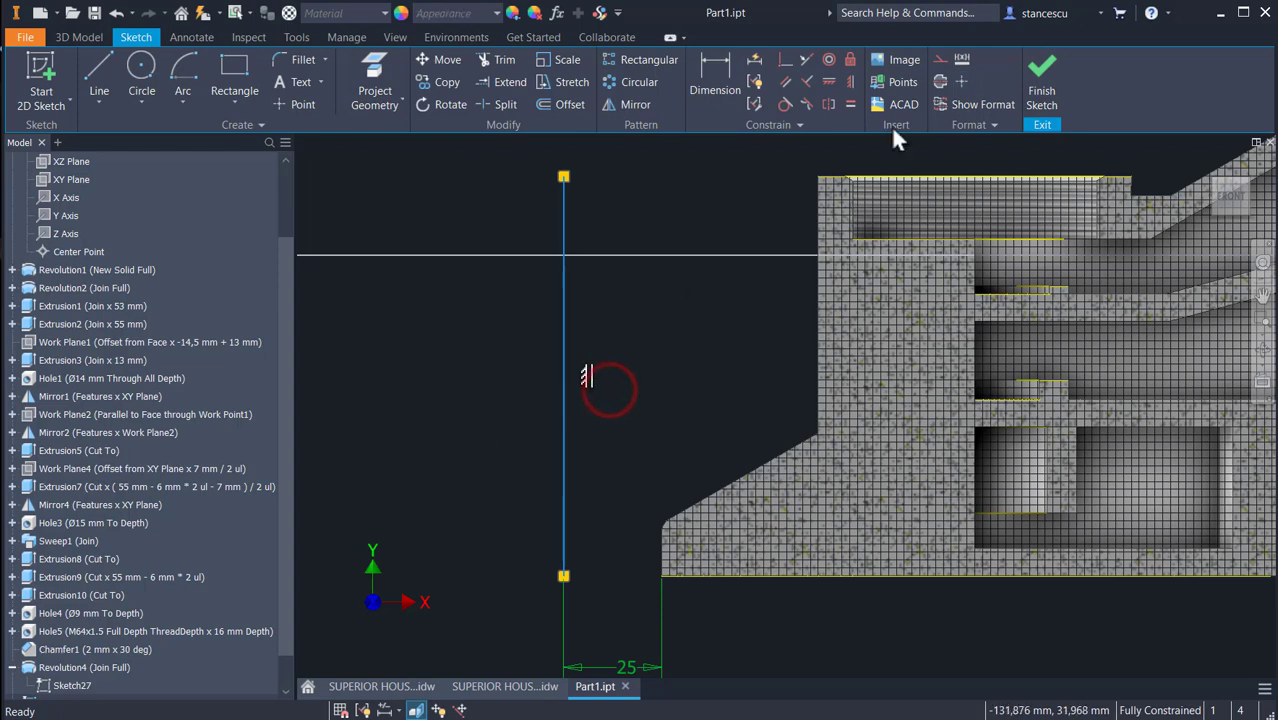
{"action": "left_click", "coordinate": [935, 82]}
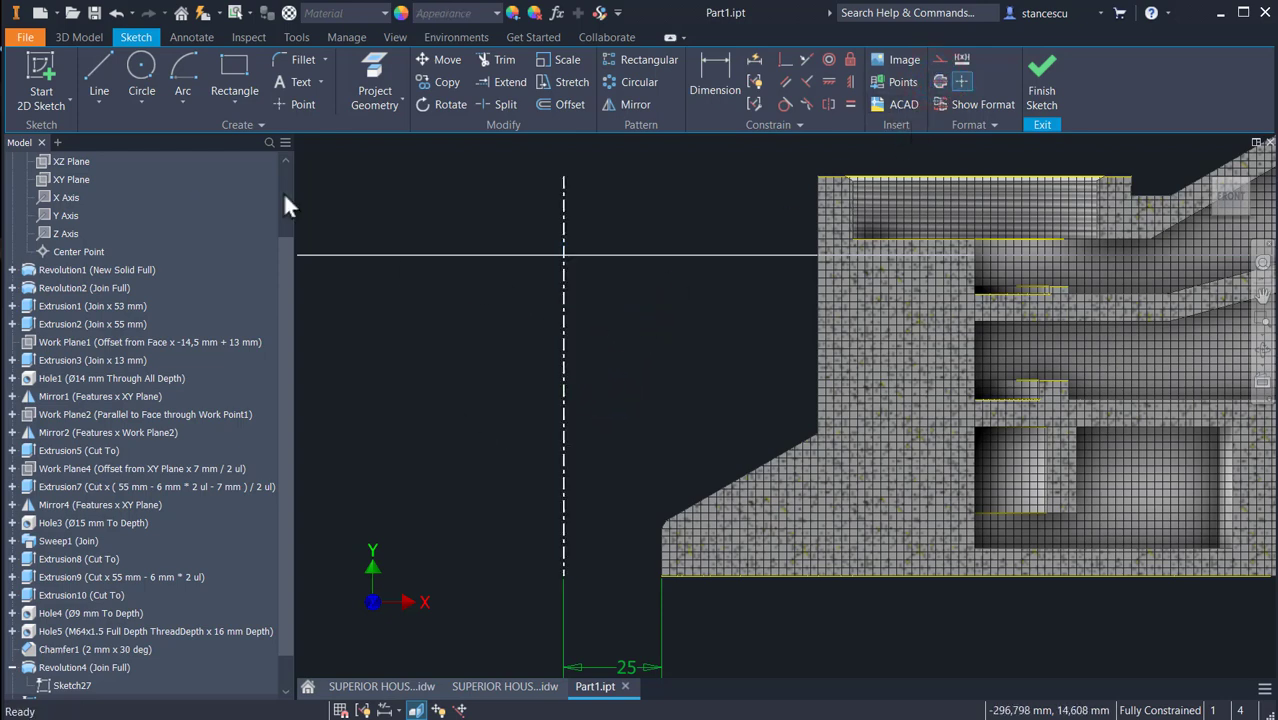
Draw a horizontal line about 28 mm long outward from the centerline, level with the threaded recess floor
{"action": "left_click", "coordinate": [97, 67]}
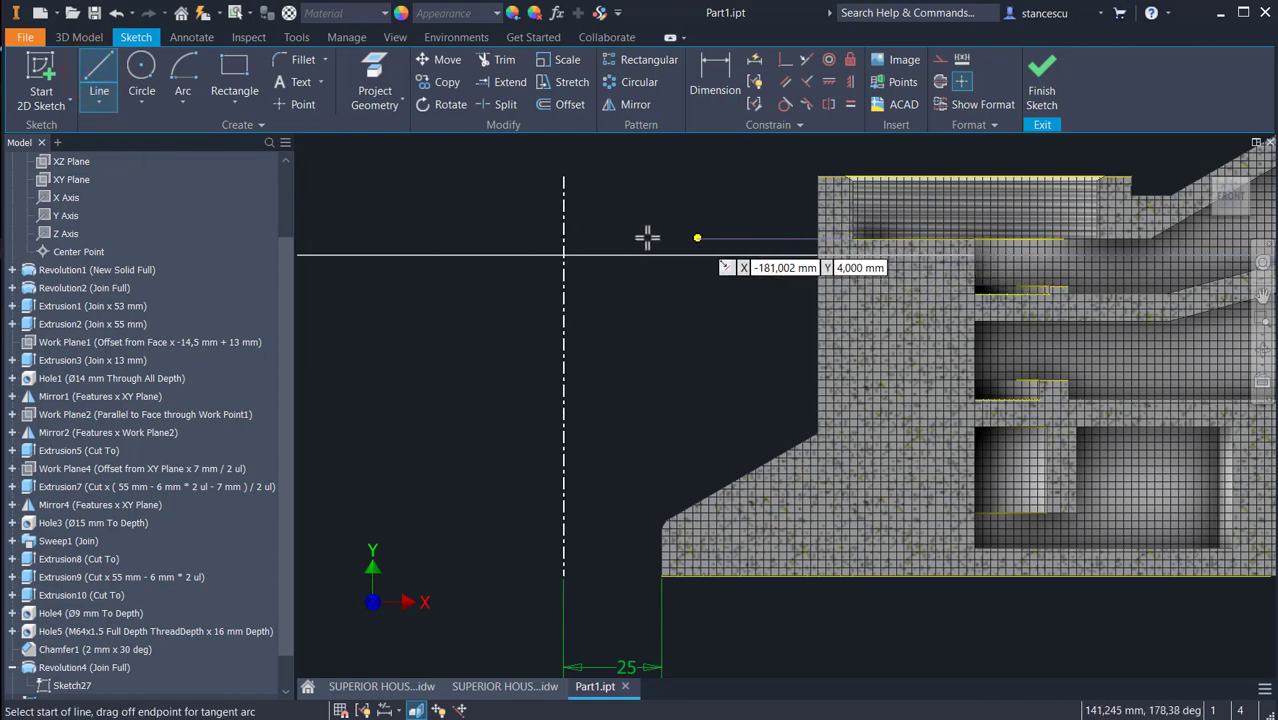
{"action": "left_click", "coordinate": [564, 238]}
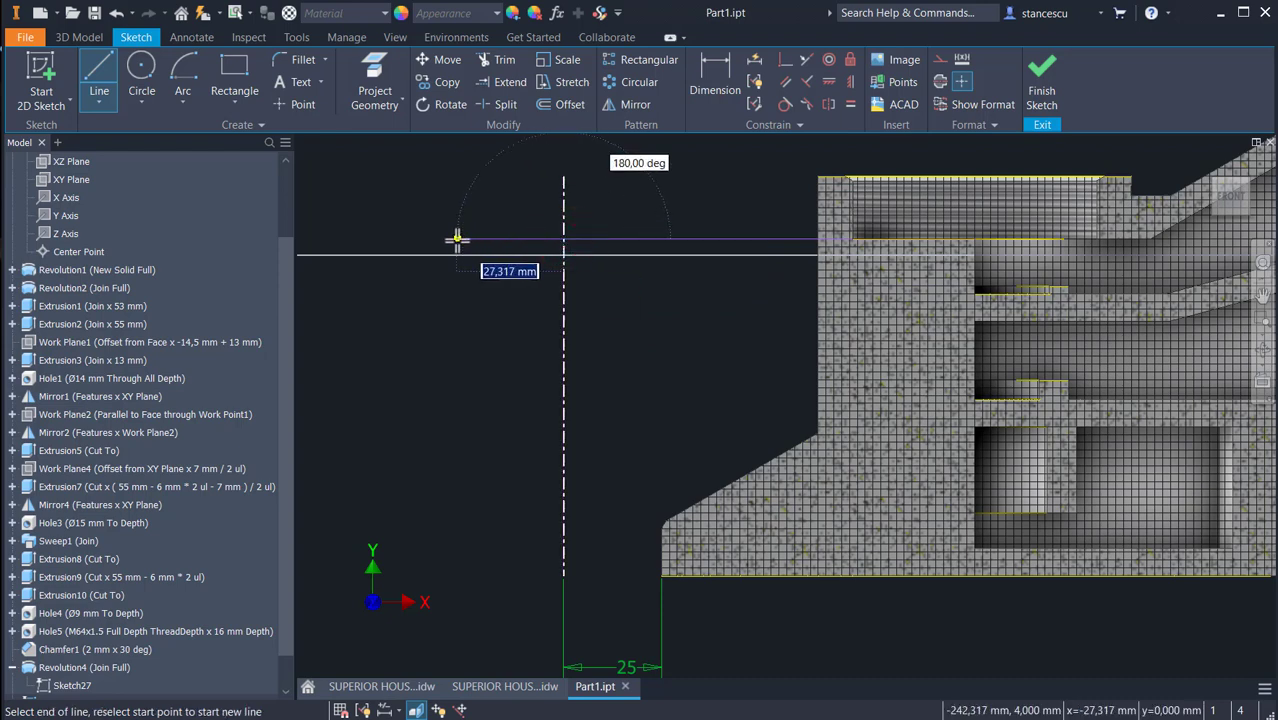
{"action": "left_click", "coordinate": [453, 239]}
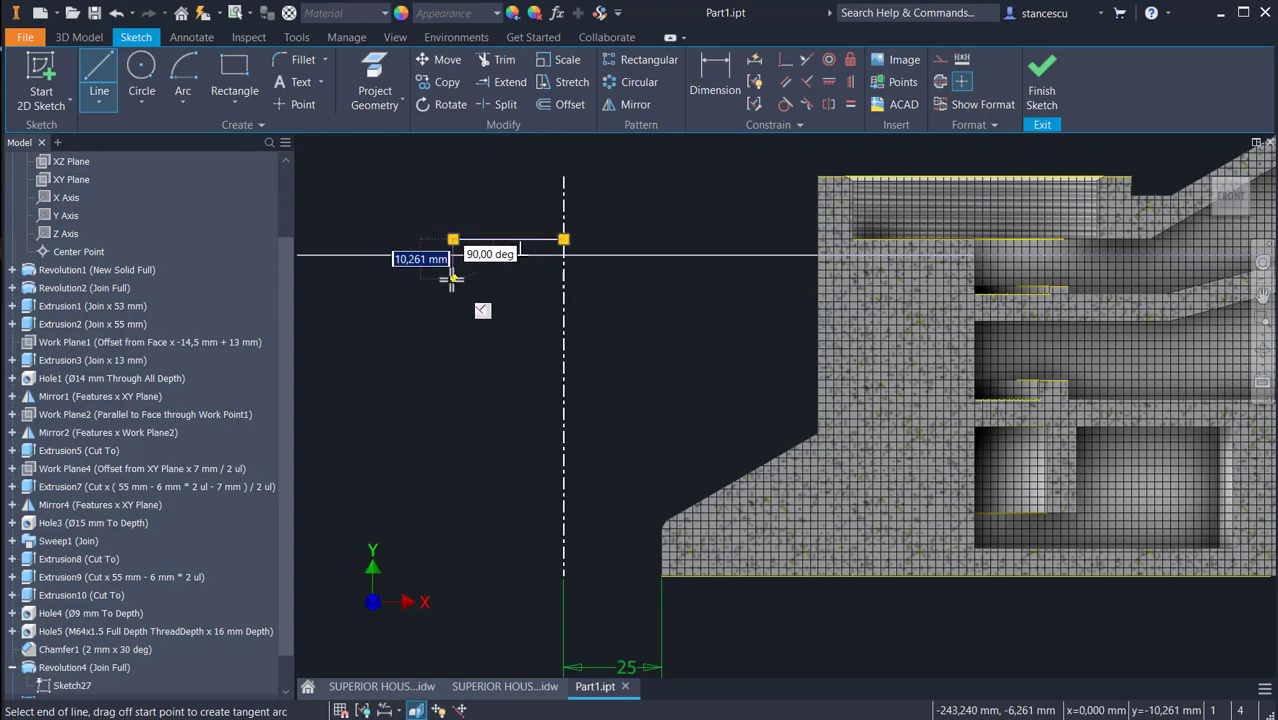
Continue the profile downward with a vertical side, a small stepped notch and a rectangular recess returning to the side's vertical
{"action": "scroll", "coordinate": [453, 280], "scroll_direction": "down", "scroll_amount": 3}
{"action": "scroll", "coordinate": [453, 280], "scroll_direction": "up", "scroll_amount": 2}
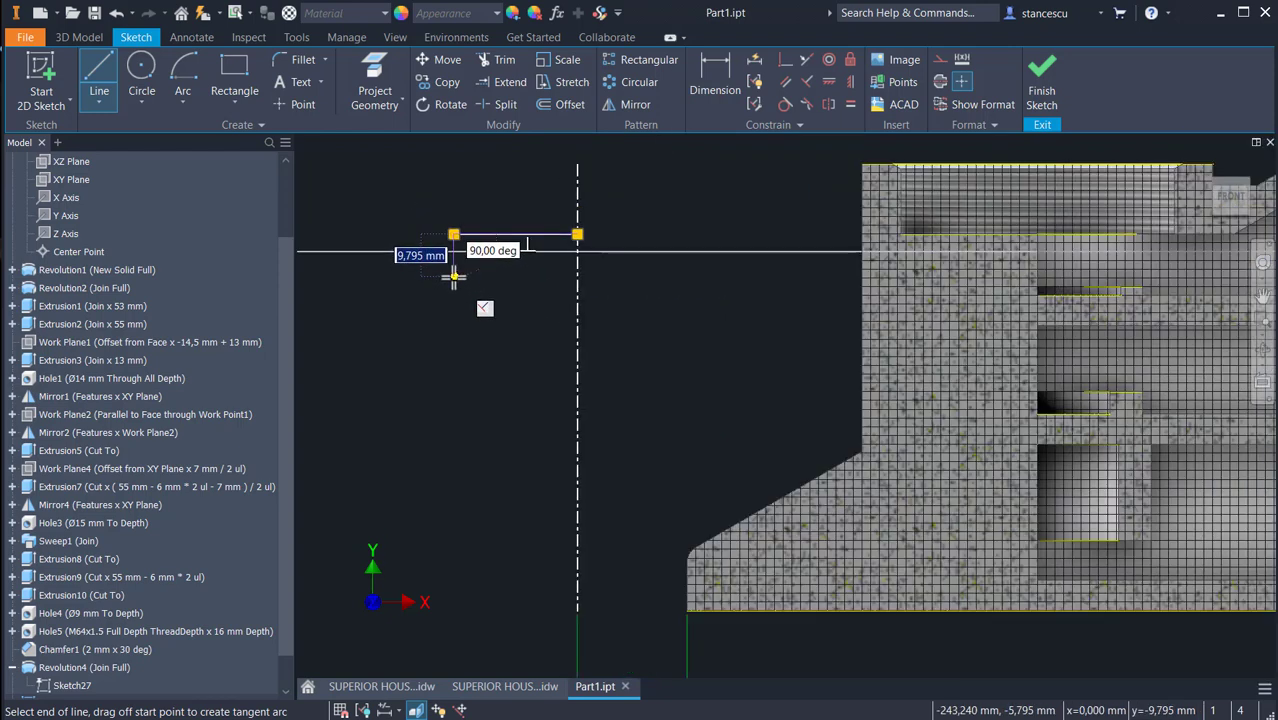
{"action": "scroll", "coordinate": [456, 265], "scroll_direction": "down", "scroll_amount": 4}
{"action": "left_click", "coordinate": [416, 281]}
{"action": "left_click", "coordinate": [436, 281]}
{"action": "left_click", "coordinate": [436, 303]}
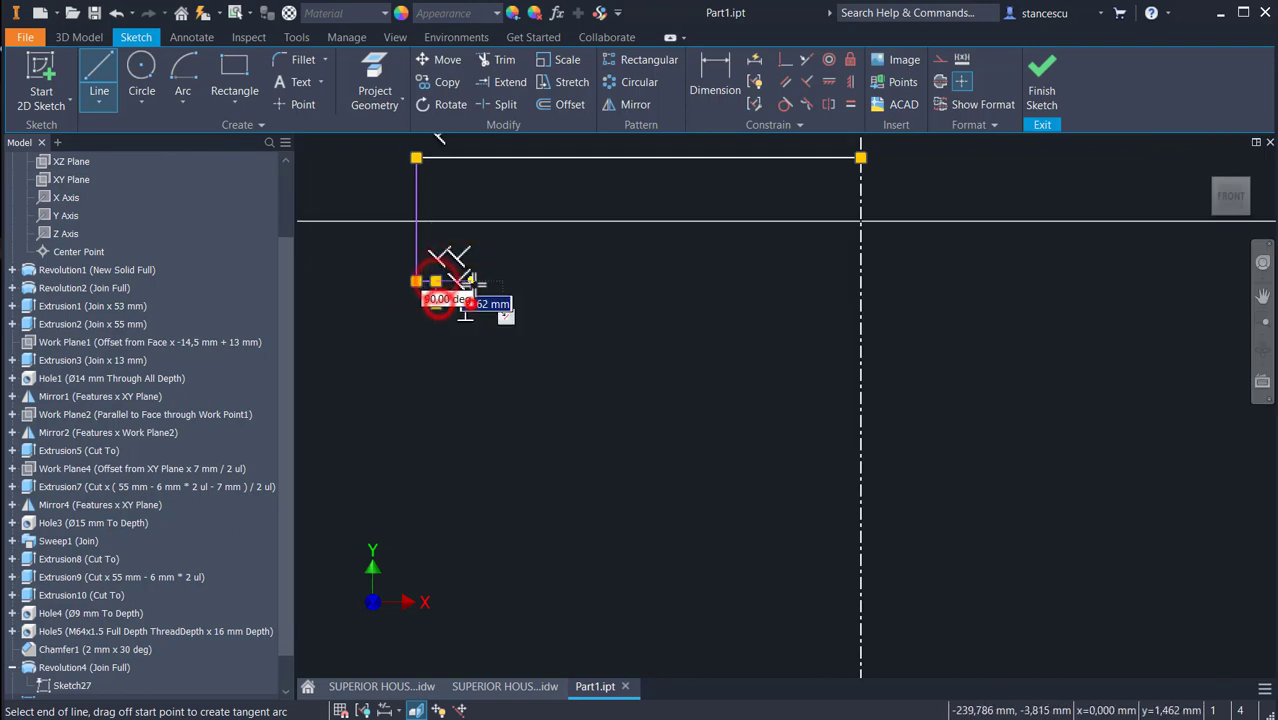
{"action": "left_click", "coordinate": [470, 303]}
{"action": "left_click", "coordinate": [470, 265]}
{"action": "left_click", "coordinate": [527, 265]}
{"action": "left_click", "coordinate": [527, 415]}
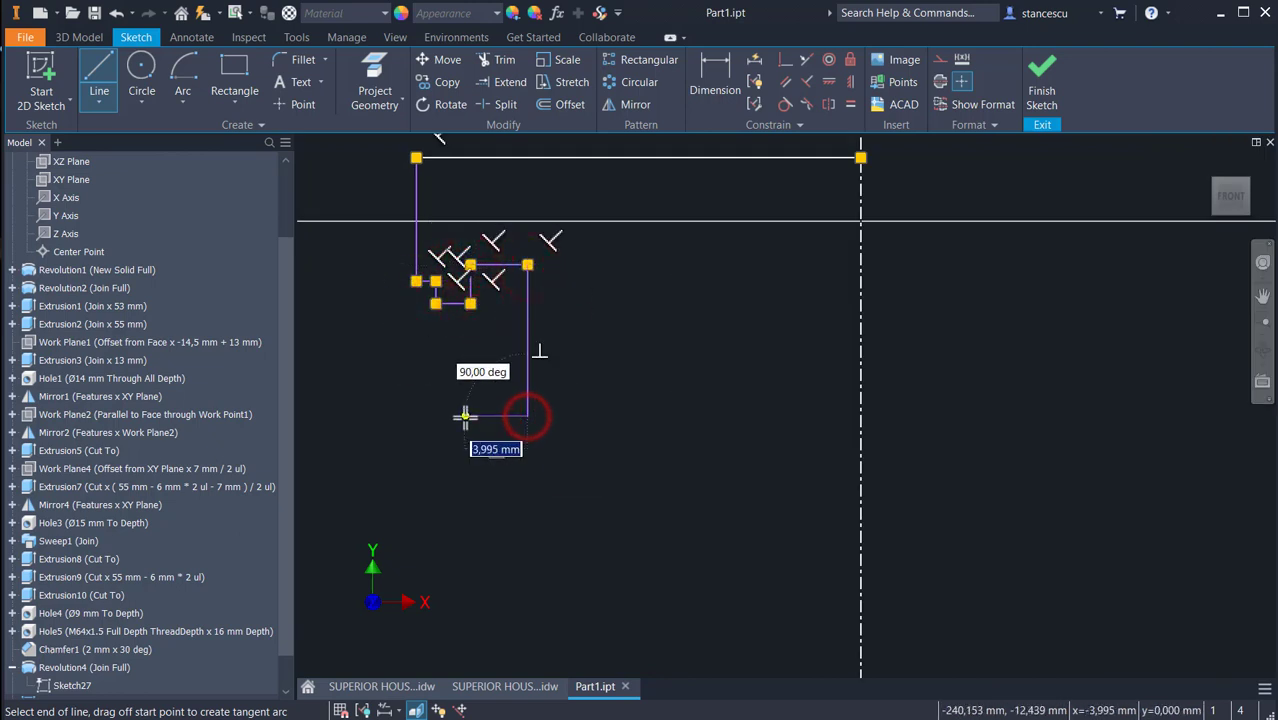
{"action": "left_click", "coordinate": [418, 416]}
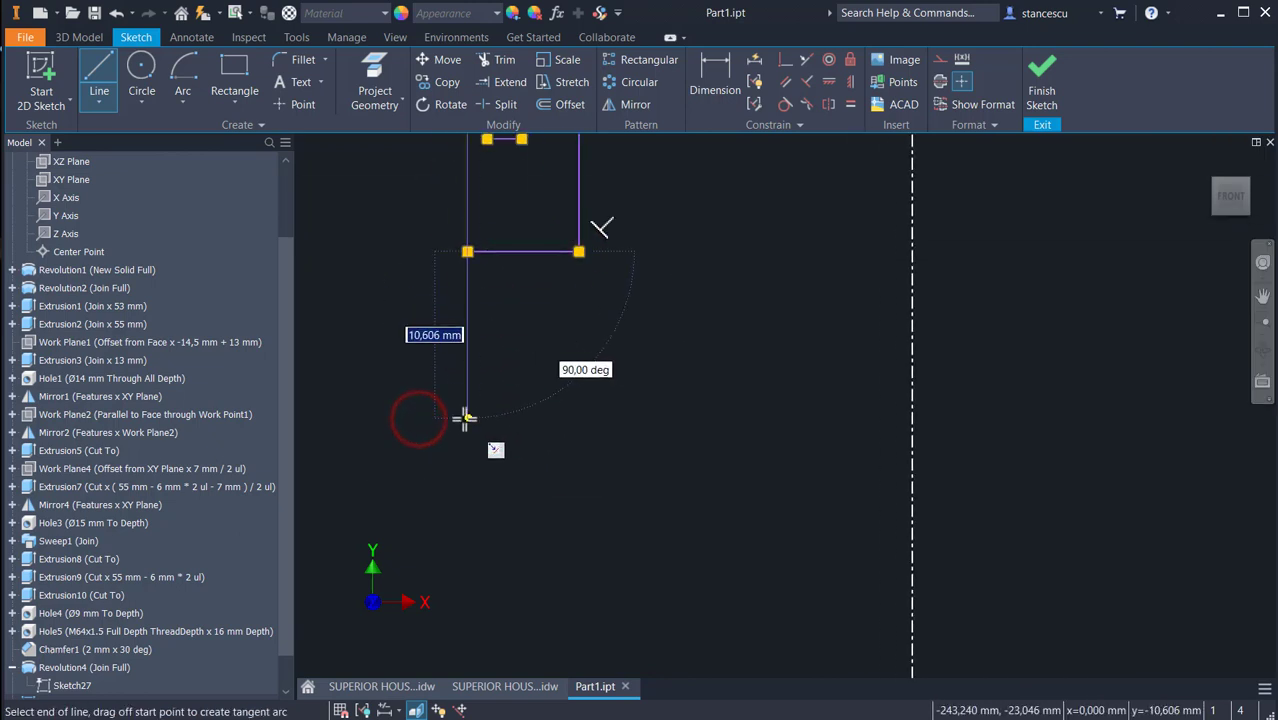
Continue the profile down through a second stepped groove with a deeper leg, ending in a short vertical aligned with the side
{"action": "left_click", "coordinate": [466, 418]}
{"action": "left_click", "coordinate": [528, 418]}
{"action": "left_click", "coordinate": [528, 360]}
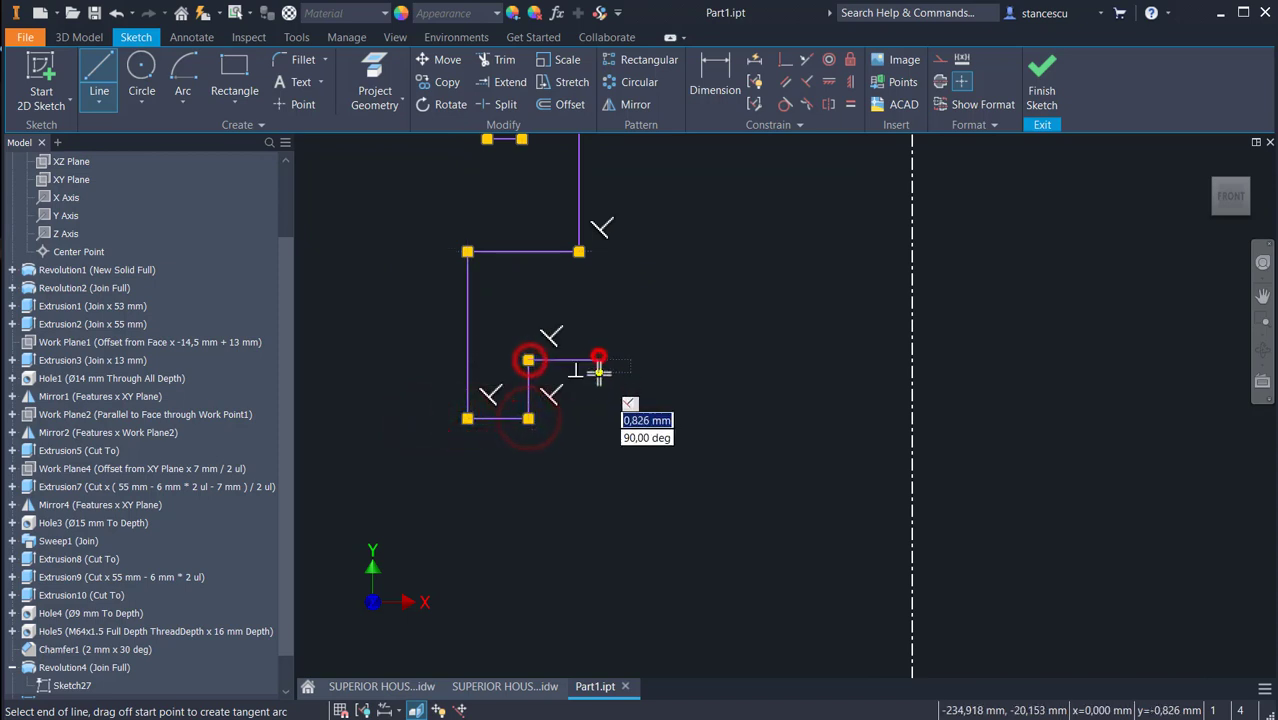
{"action": "left_click", "coordinate": [598, 360]}
{"action": "left_click", "coordinate": [598, 403]}
{"action": "left_click", "coordinate": [579, 403]}
{"action": "left_click", "coordinate": [579, 576]}
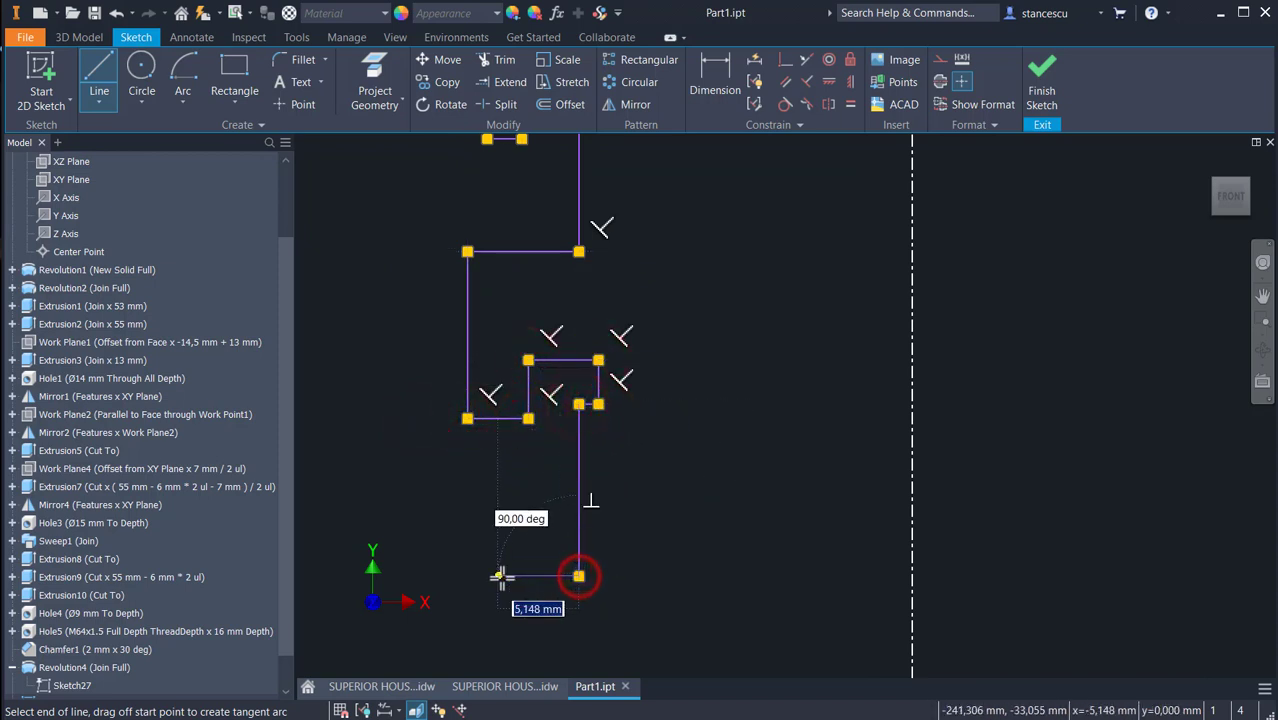
{"action": "left_click", "coordinate": [511, 575]}
{"action": "left_click", "coordinate": [511, 465]}
{"action": "left_click", "coordinate": [467, 465]}
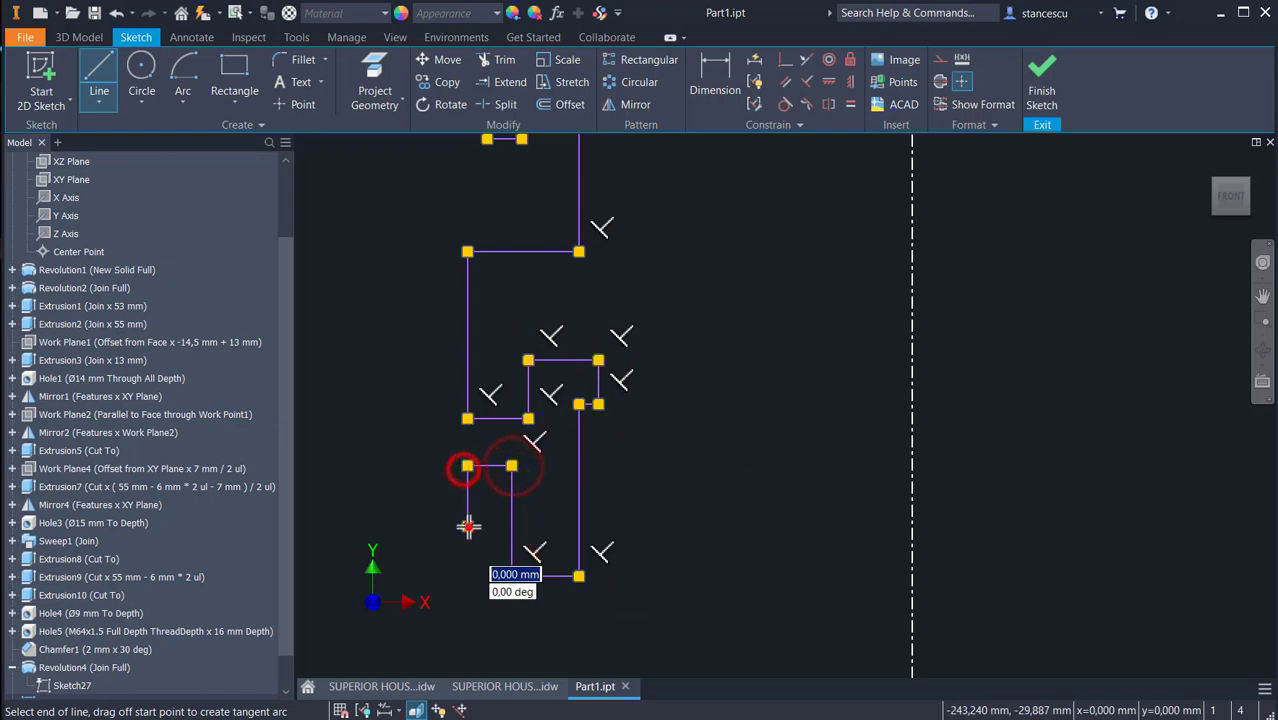
{"action": "left_click", "coordinate": [468, 528]}
Finish the profile with an arc, a sloped line, a second arc and a stepped base running back to the centerline's lower end
{"action": "middle_click_drag", "start_coordinate": [468, 528], "coordinate": [545, 275]}
{"action": "left_click_drag", "start_coordinate": [545, 274], "coordinate": [523, 307]}
{"action": "middle_click_drag", "start_coordinate": [390, 430], "coordinate": [529, 281]}
{"action": "scroll", "coordinate": [518, 345], "scroll_direction": "down", "scroll_amount": 5}
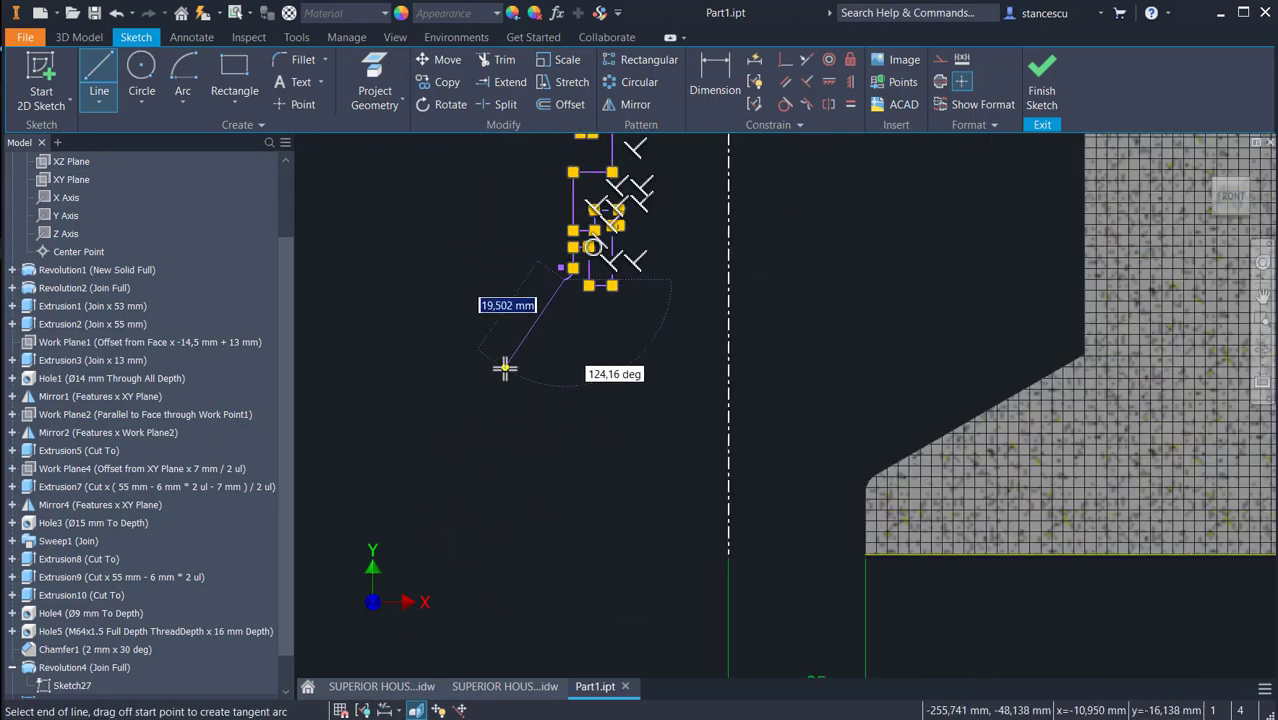
{"action": "left_click", "coordinate": [440, 352]}
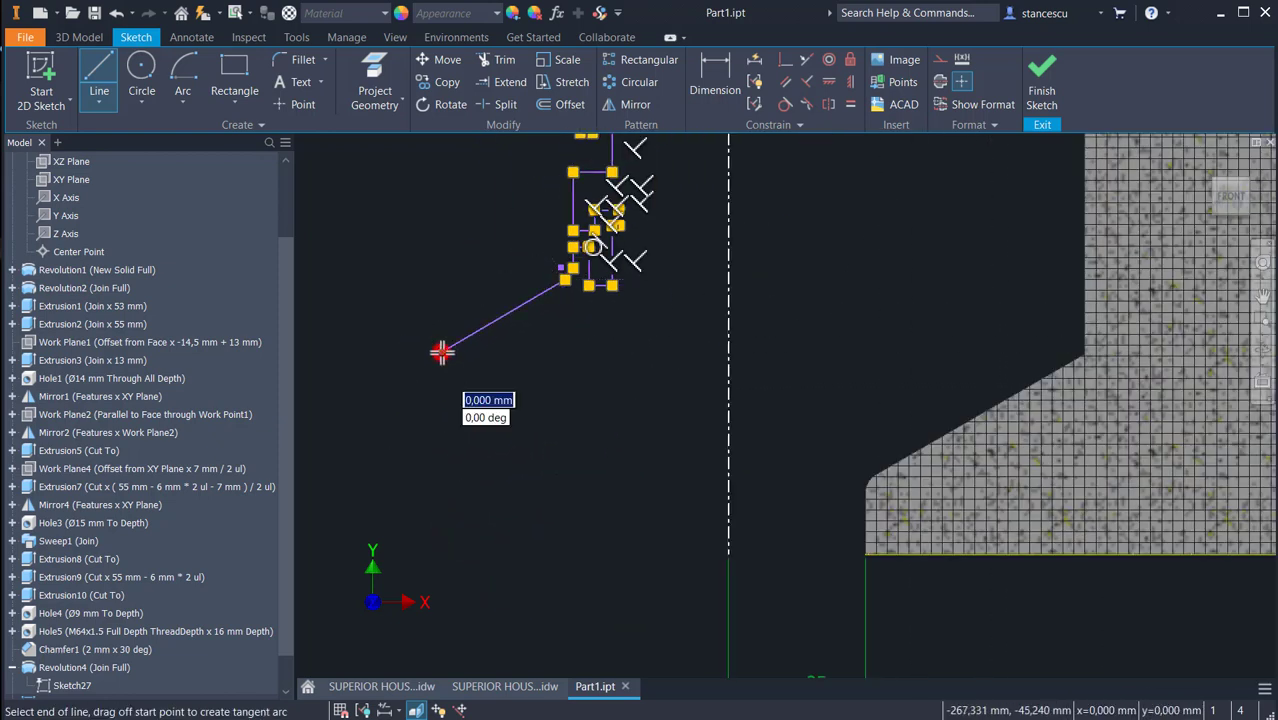
{"action": "left_click_drag", "start_coordinate": [440, 352], "coordinate": [435, 373]}
{"action": "left_click", "coordinate": [435, 407]}
{"action": "left_click", "coordinate": [390, 410]}
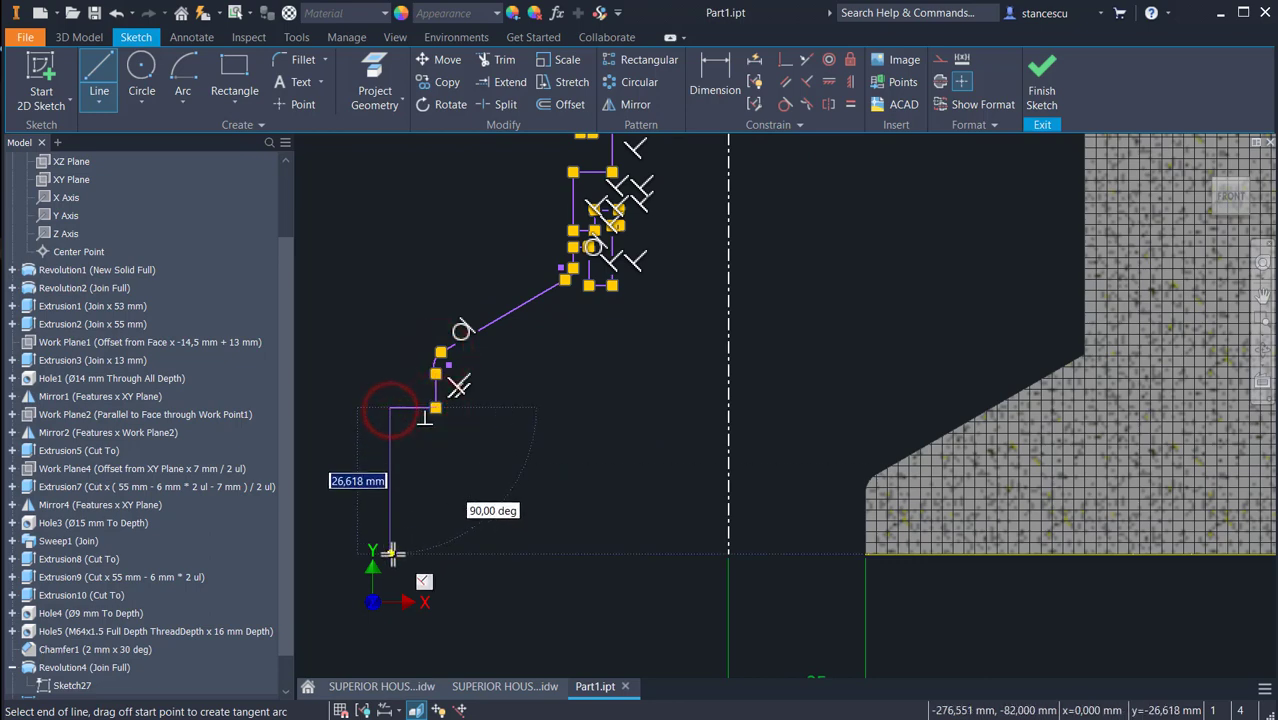
{"action": "left_click", "coordinate": [390, 553]}
{"action": "left_click", "coordinate": [727, 553]}
{"action": "key", "text": "Escape"}
Make the lower arc tangent to the short vertical line beneath it
{"action": "left_click", "coordinate": [785, 104]}
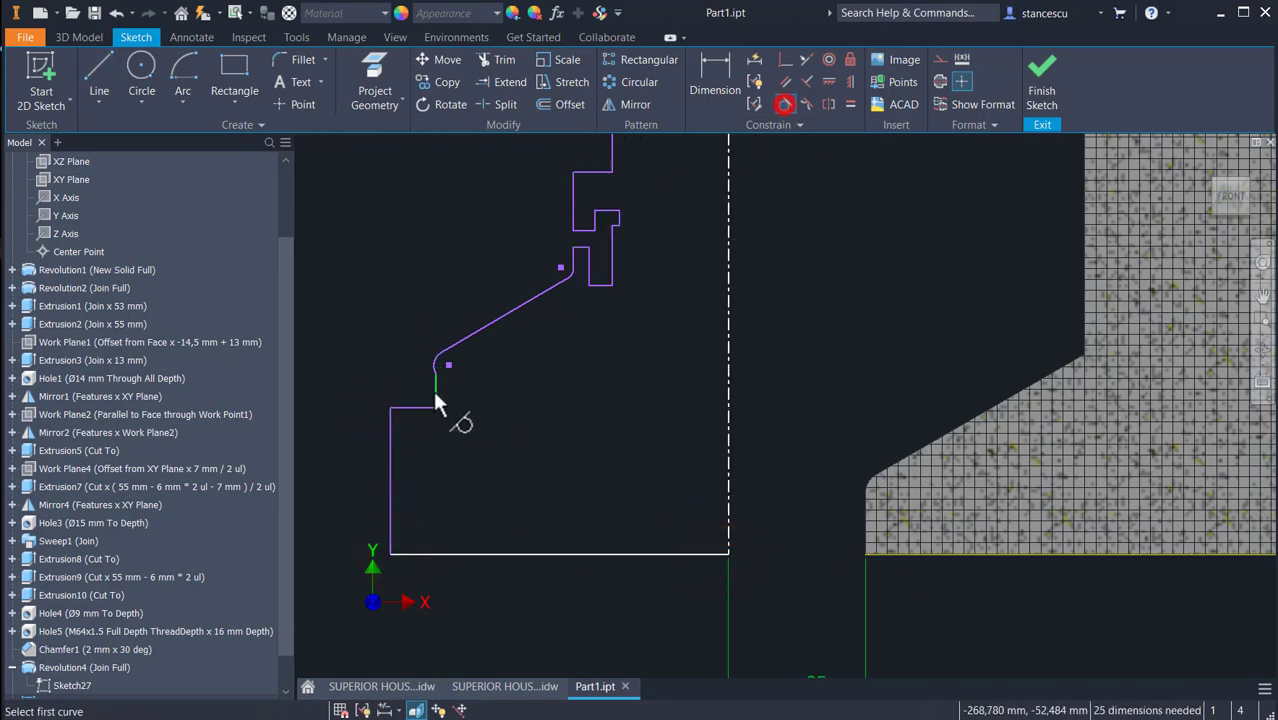
{"action": "left_click", "coordinate": [434, 365]}
{"action": "left_click", "coordinate": [432, 390]}
Dimension the height of the profile base's outer vertical edge as 8 mm
{"action": "left_click", "coordinate": [714, 78]}
{"action": "left_click", "coordinate": [480, 550]}
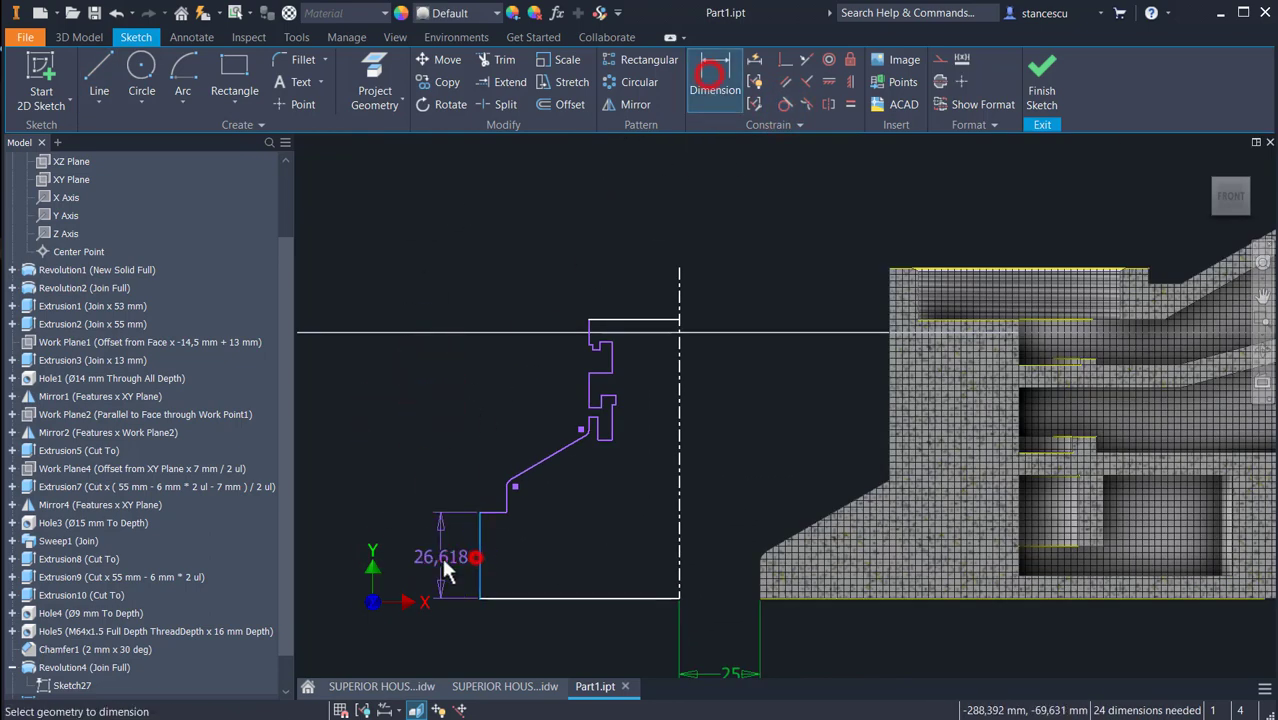
{"action": "left_click", "coordinate": [439, 559]}
{"action": "type", "text": "8"}
{"action": "key", "text": "Return"}
Make the upper notch's small ledge and the recess's upper line collinear with the projected upper wall and boss edges
{"action": "scroll", "coordinate": [488, 394], "scroll_direction": "up", "scroll_amount": 3}
{"action": "middle_click_drag", "start_coordinate": [488, 394], "coordinate": [478, 329]}
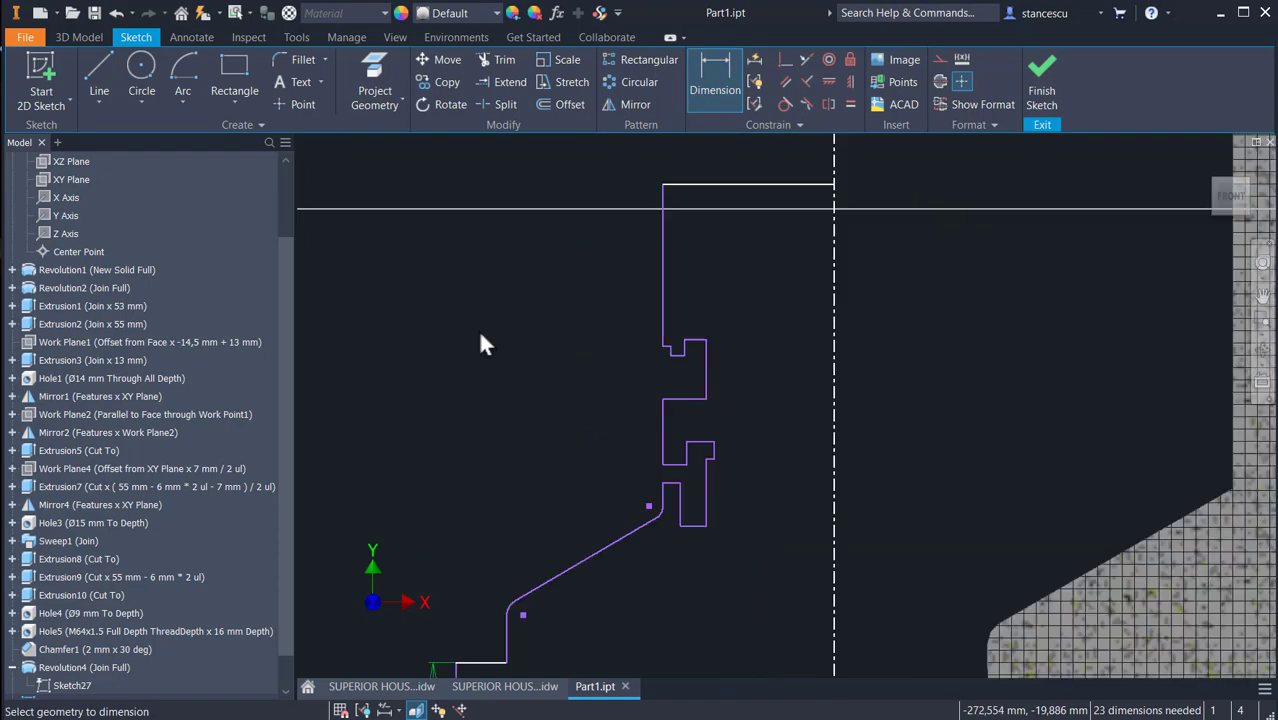
{"action": "scroll", "coordinate": [479, 330], "scroll_direction": "down", "scroll_amount": 3}
{"action": "scroll", "coordinate": [677, 363], "scroll_direction": "up", "scroll_amount": 2}
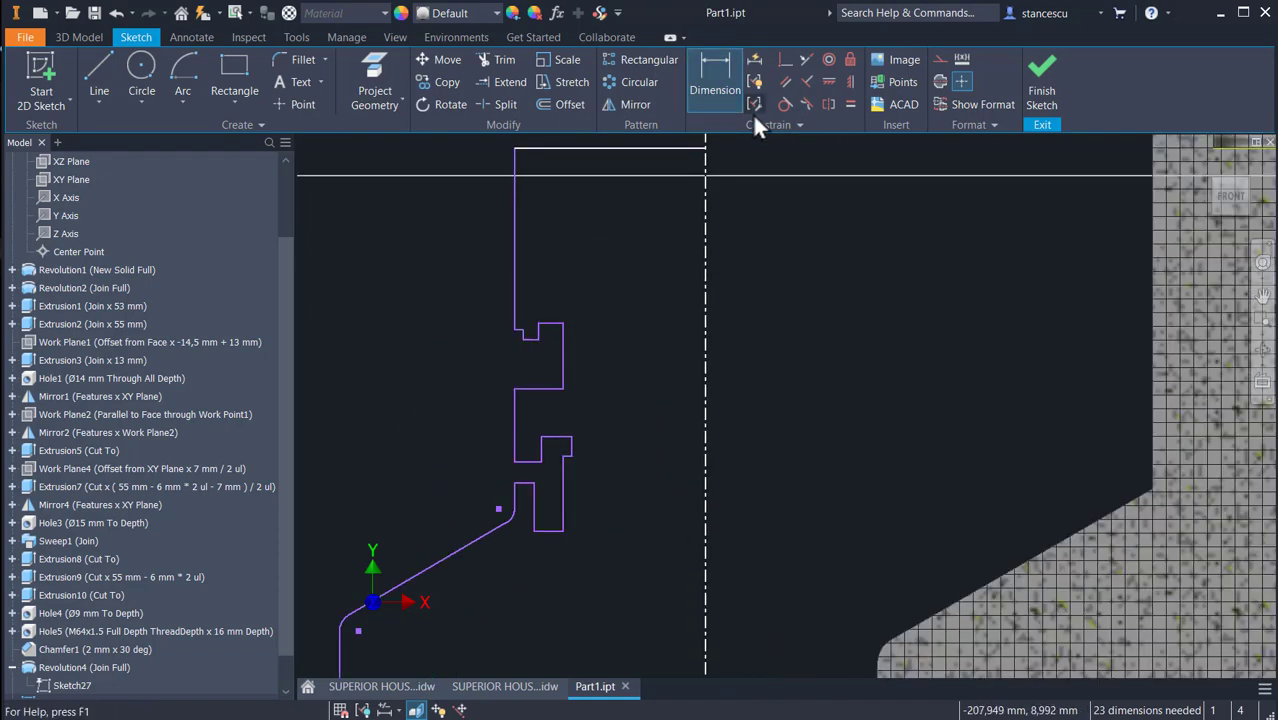
{"action": "left_click", "coordinate": [803, 62]}
{"action": "scroll", "coordinate": [526, 323], "scroll_direction": "up", "scroll_amount": 4}
{"action": "left_click", "coordinate": [496, 346]}
{"action": "scroll", "coordinate": [533, 322], "scroll_direction": "down", "scroll_amount": 3}
{"action": "middle_click_drag", "start_coordinate": [642, 320], "coordinate": [484, 313]}
{"action": "scroll", "coordinate": [484, 313], "scroll_direction": "down", "scroll_amount": 2}
{"action": "left_click", "coordinate": [1117, 257]}
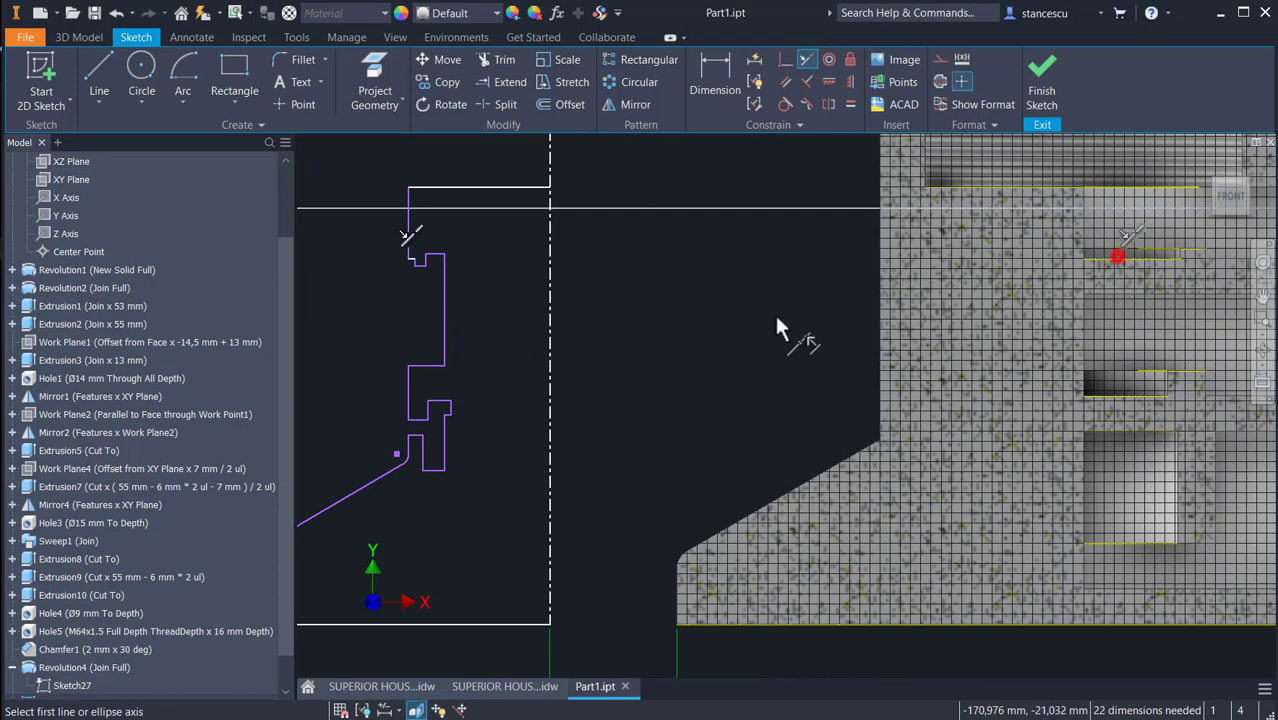
{"action": "left_click", "coordinate": [430, 256]}
{"action": "left_click", "coordinate": [1188, 249]}
Make the second groove's two upper horizontals collinear with the projected lower boss and wall edges, and the recess's lower line with the upper wall's underside
{"action": "left_click", "coordinate": [443, 400]}
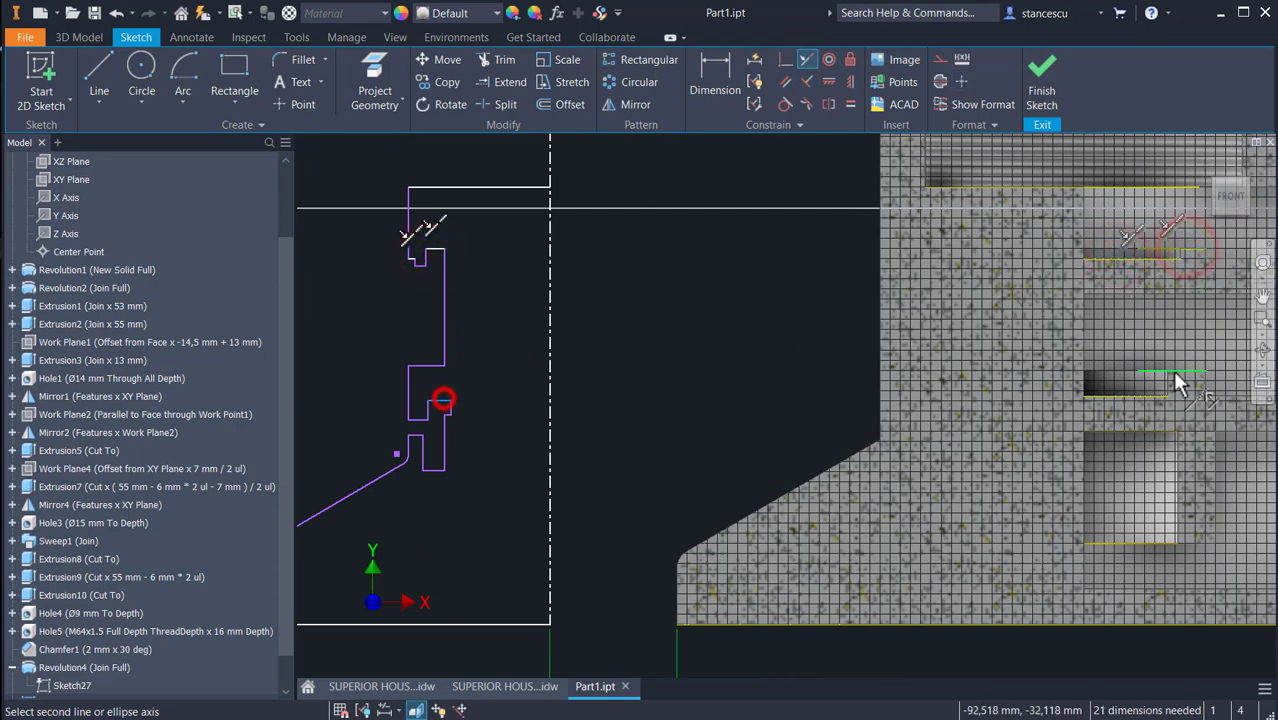
{"action": "left_click", "coordinate": [1172, 375]}
{"action": "left_click", "coordinate": [417, 409]}
{"action": "left_click", "coordinate": [1102, 392]}
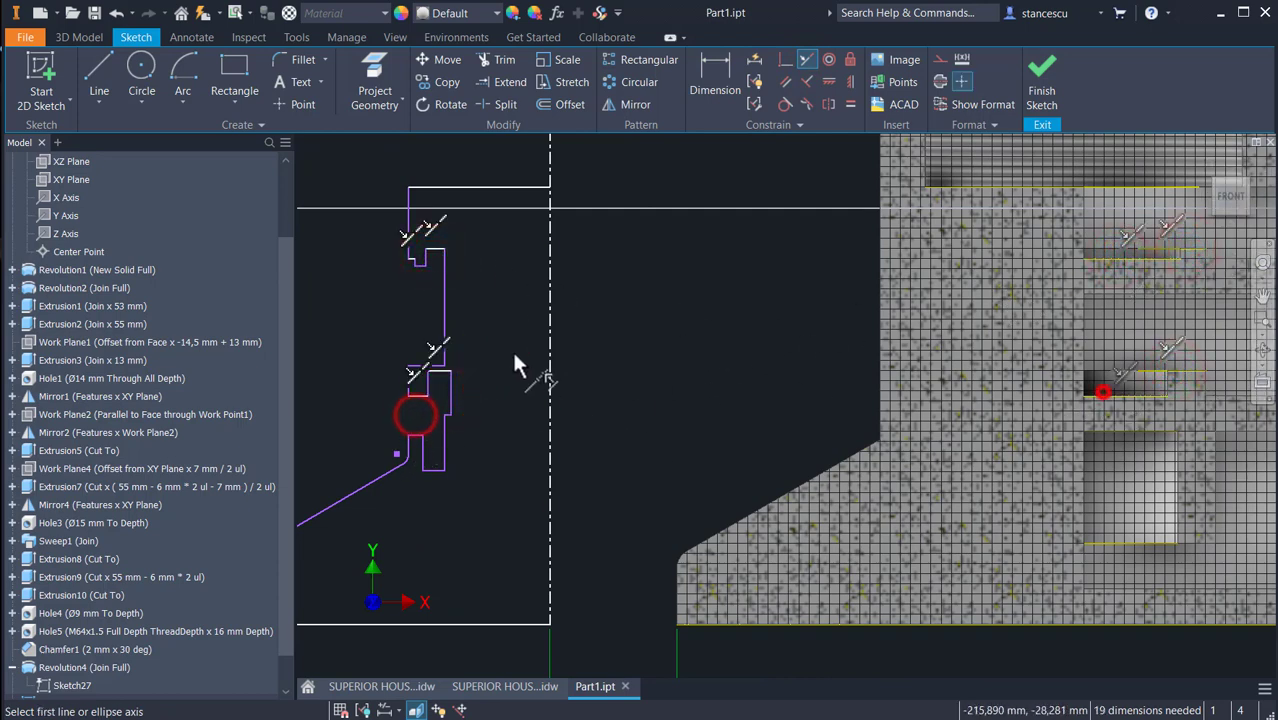
{"action": "left_click", "coordinate": [435, 362]}
{"action": "left_click", "coordinate": [1121, 295]}
{"action": "middle_click_drag", "start_coordinate": [617, 440], "coordinate": [687, 360]}
{"action": "middle_click_drag", "start_coordinate": [911, 354], "coordinate": [833, 357]}
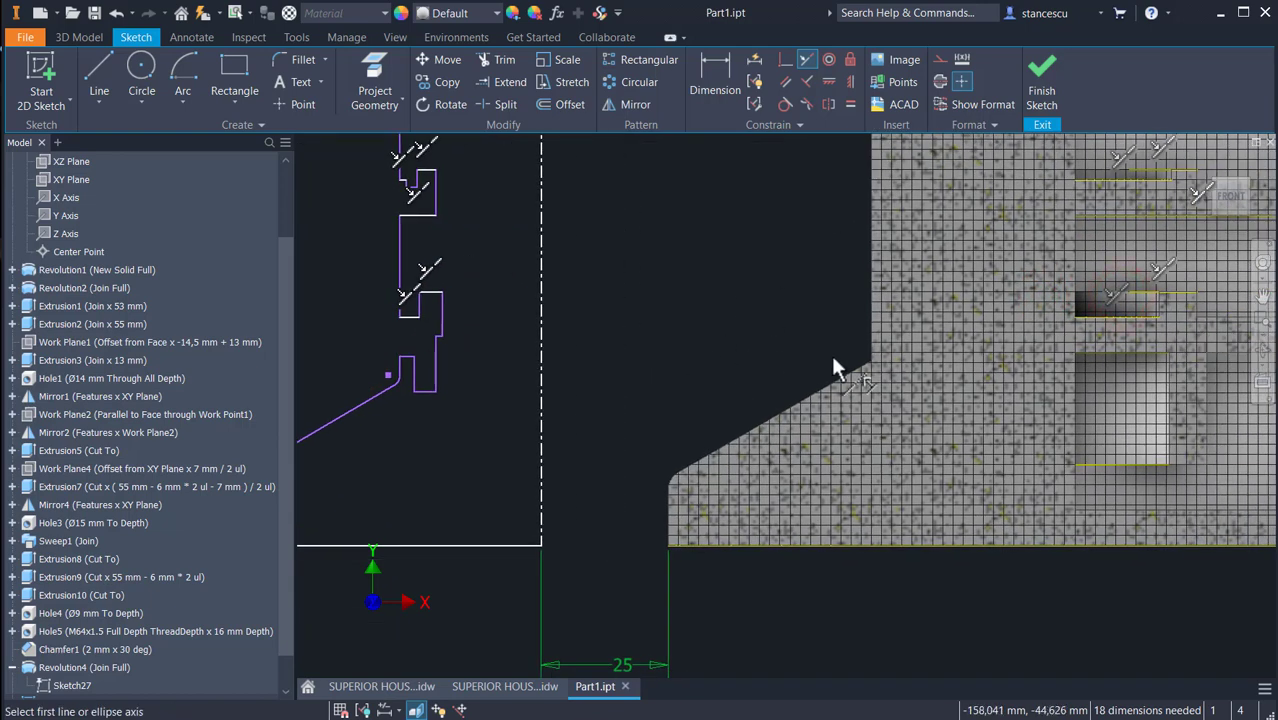
Make the lower leg's short top line and its bottom line collinear with the projected upper and lower edges of the bottom cavity
{"action": "left_click", "coordinate": [407, 357]}
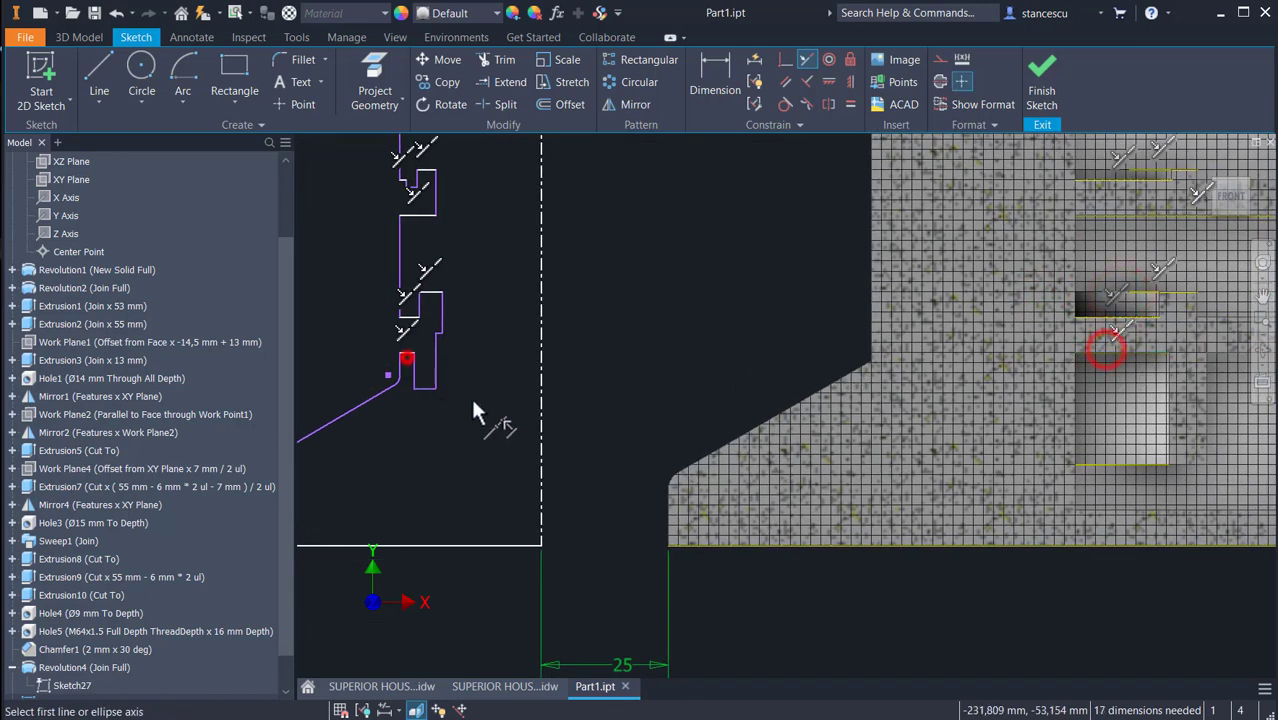
{"action": "left_click", "coordinate": [422, 388]}
{"action": "left_click", "coordinate": [1113, 467]}
{"action": "mouse_move", "coordinate": [492, 456]}
{"action": "middle_mouse_down"}
{"action": "mouse_move", "coordinate": [639, 419]}
{"action": "mouse_move", "coordinate": [673, 611]}
{"action": "middle_mouse_up"}
{"action": "mouse_move", "coordinate": [480, 405]}
{"action": "middle_mouse_down"}
{"action": "mouse_move", "coordinate": [457, 294]}
{"action": "mouse_move", "coordinate": [447, 373]}
{"action": "middle_mouse_up"}
{"action": "scroll", "coordinate": [455, 318], "scroll_direction": "down", "scroll_amount": 3}
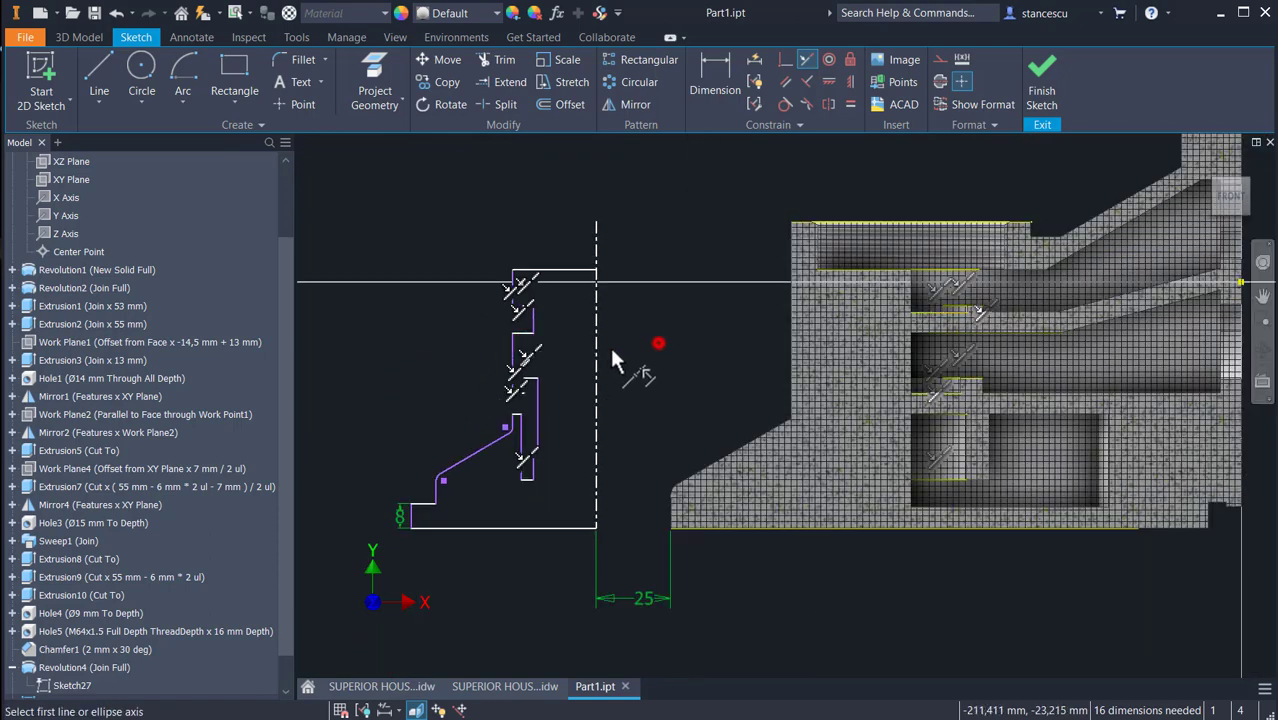
{"action": "key", "text": "Escape"}
{"action": "scroll", "coordinate": [530, 317], "scroll_direction": "up", "scroll_amount": 3}
{"action": "scroll", "coordinate": [748, 384], "scroll_direction": "down", "scroll_amount": 3}
{"action": "middle_click_drag", "start_coordinate": [748, 384], "coordinate": [733, 281]}
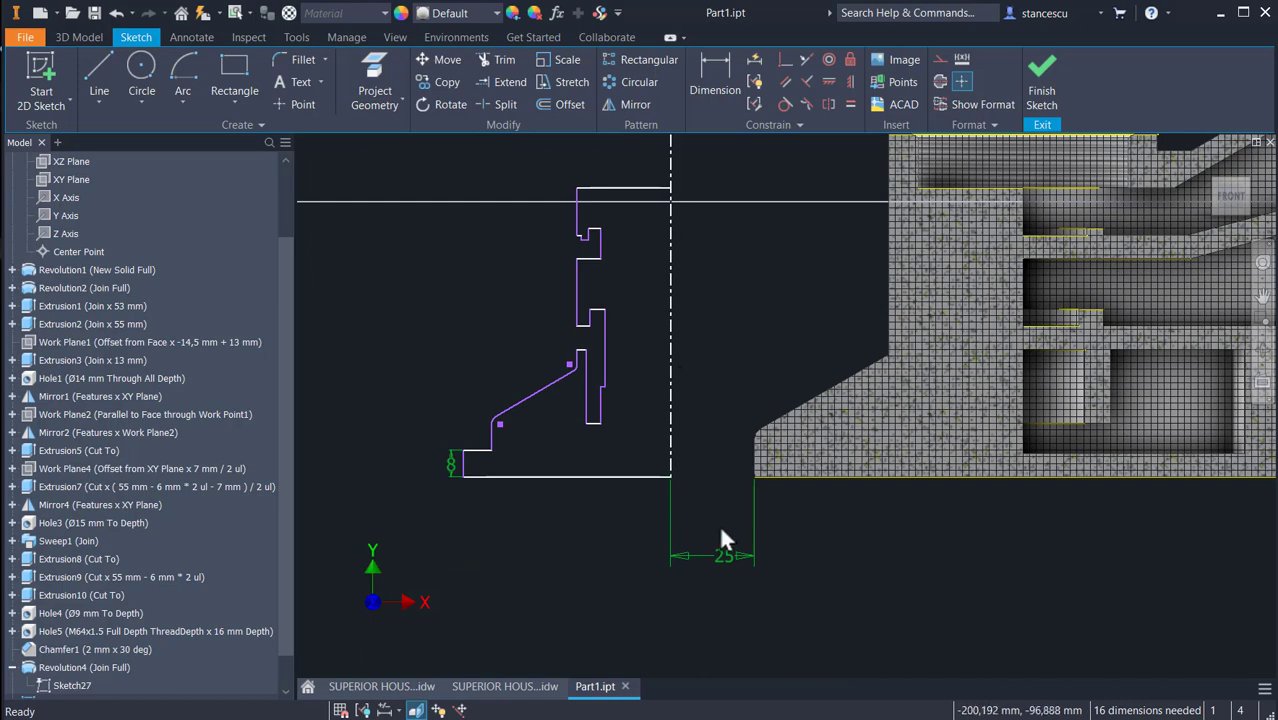
{"action": "key", "text": "Escape"}
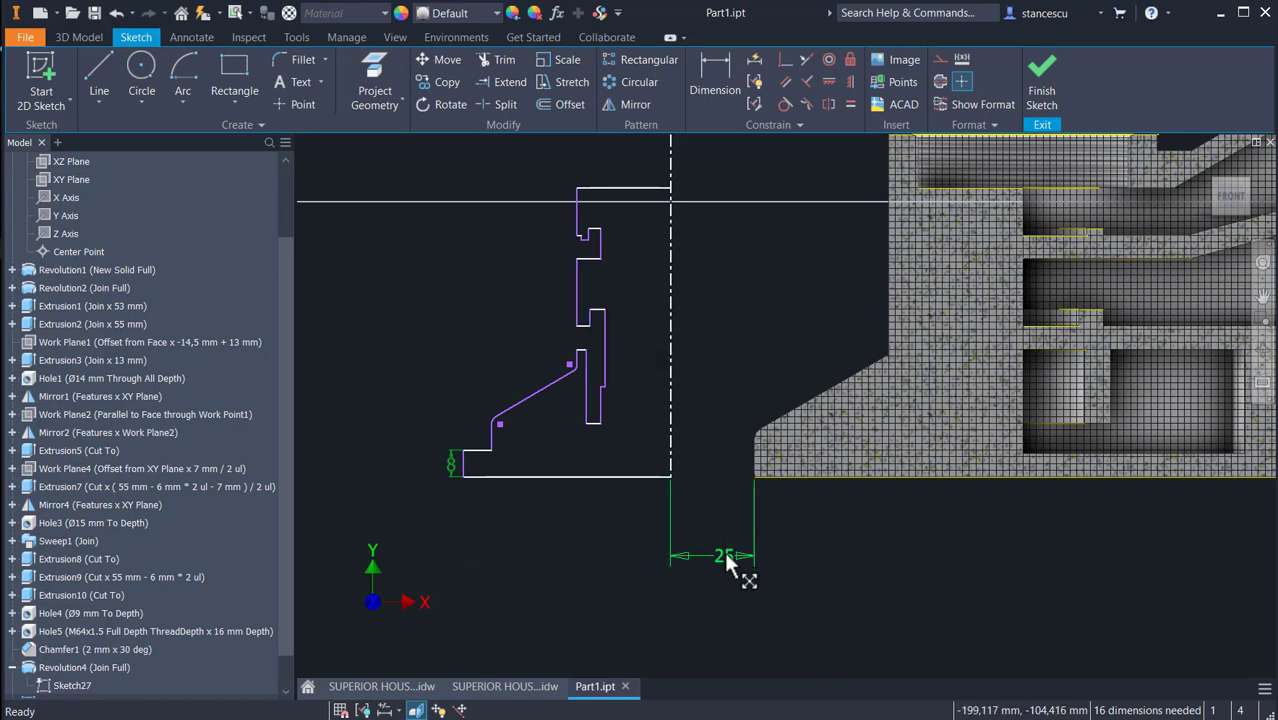
Delete the 25 mm dimension between centerline and housing, and move the whole profile with its centerline onto the sectioned housing
{"action": "left_click", "coordinate": [723, 552]}
{"action": "key", "text": "Delete"}
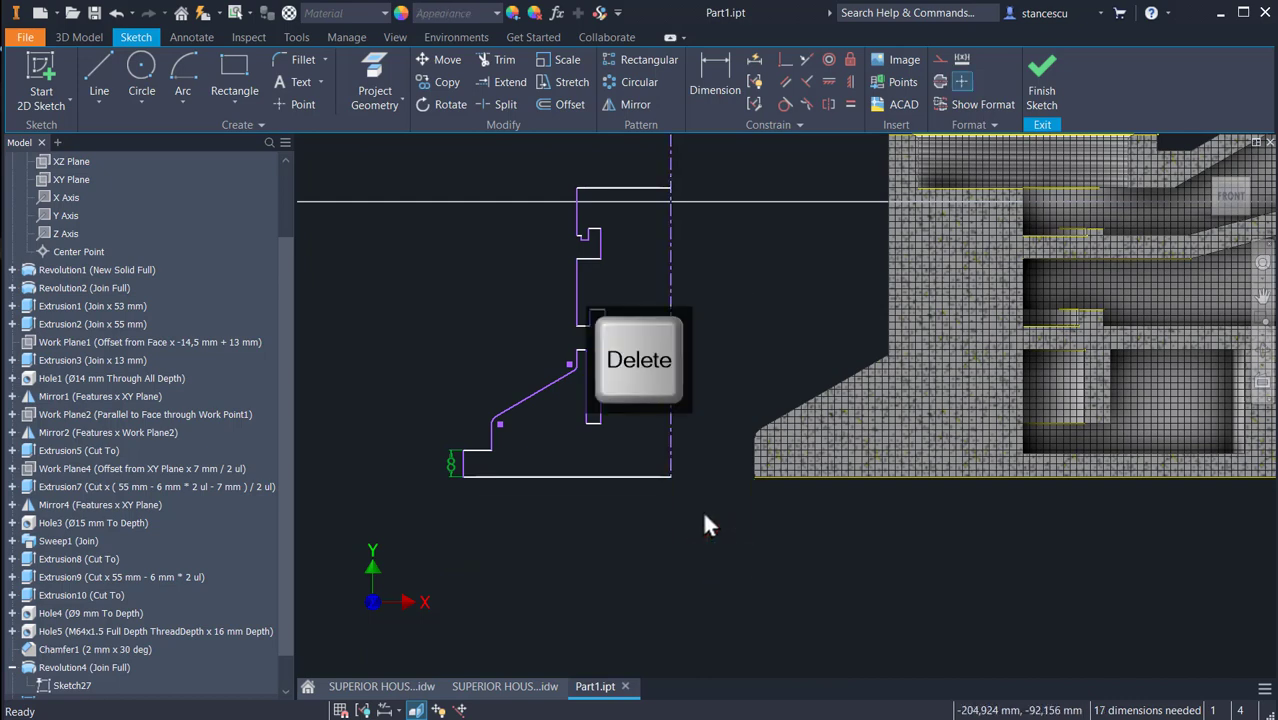
{"action": "middle_click_drag", "start_coordinate": [705, 515], "coordinate": [672, 575]}
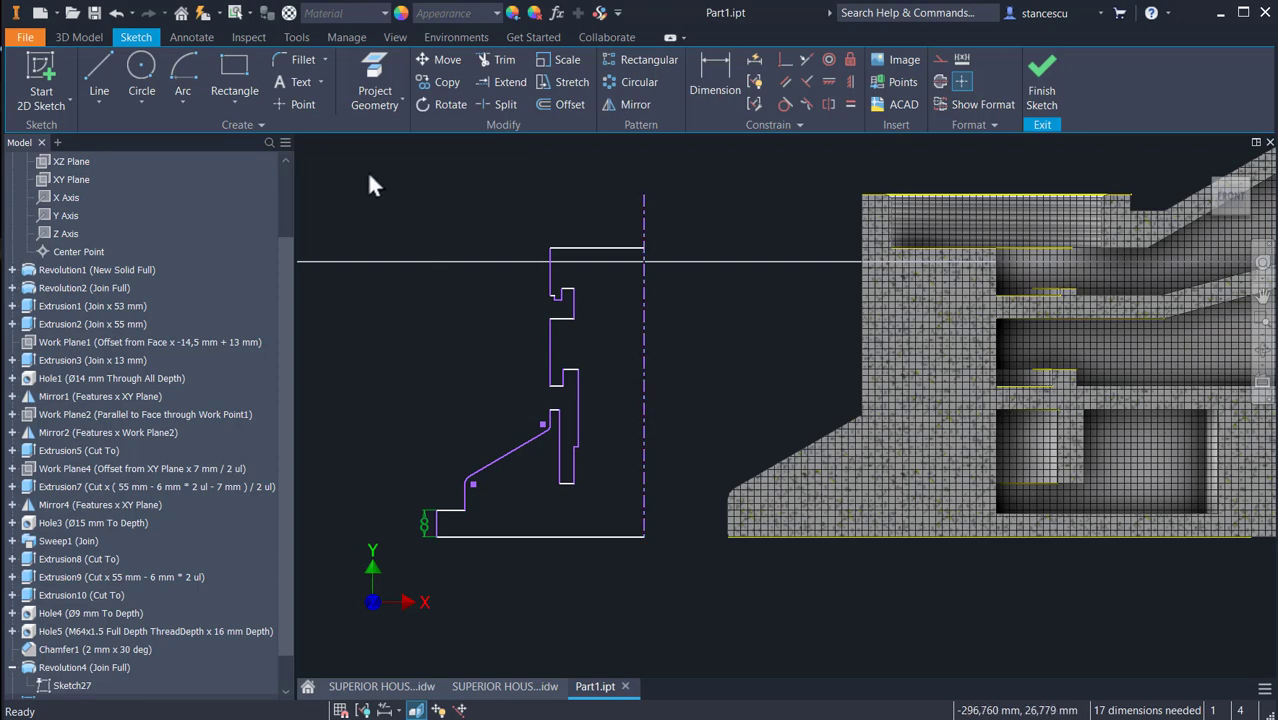
{"action": "mouse_move", "coordinate": [367, 171]}
{"action": "left_mouse_down"}
{"action": "mouse_move", "coordinate": [473, 454]}
{"action": "mouse_move", "coordinate": [673, 568]}
{"action": "left_mouse_up"}
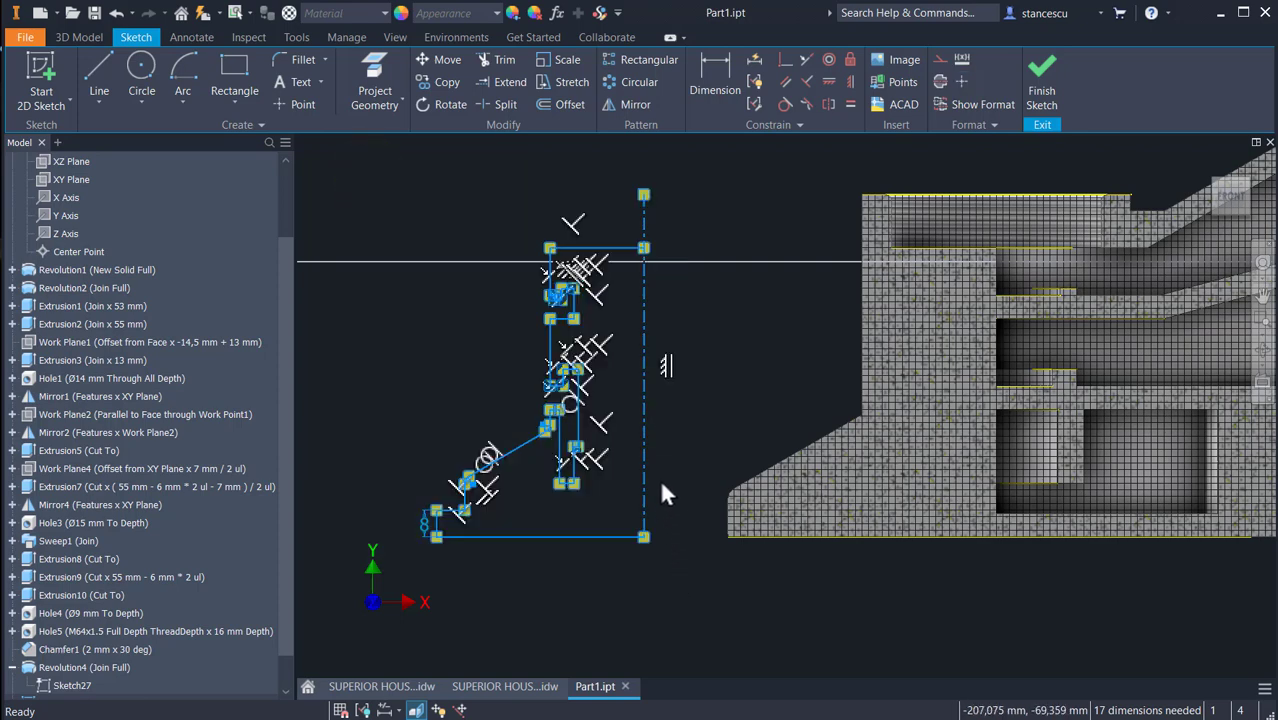
{"action": "mouse_move", "coordinate": [642, 489]}
{"action": "left_mouse_down"}
{"action": "mouse_move", "coordinate": [1005, 492]}
{"action": "mouse_move", "coordinate": [984, 502]}
{"action": "left_mouse_up"}
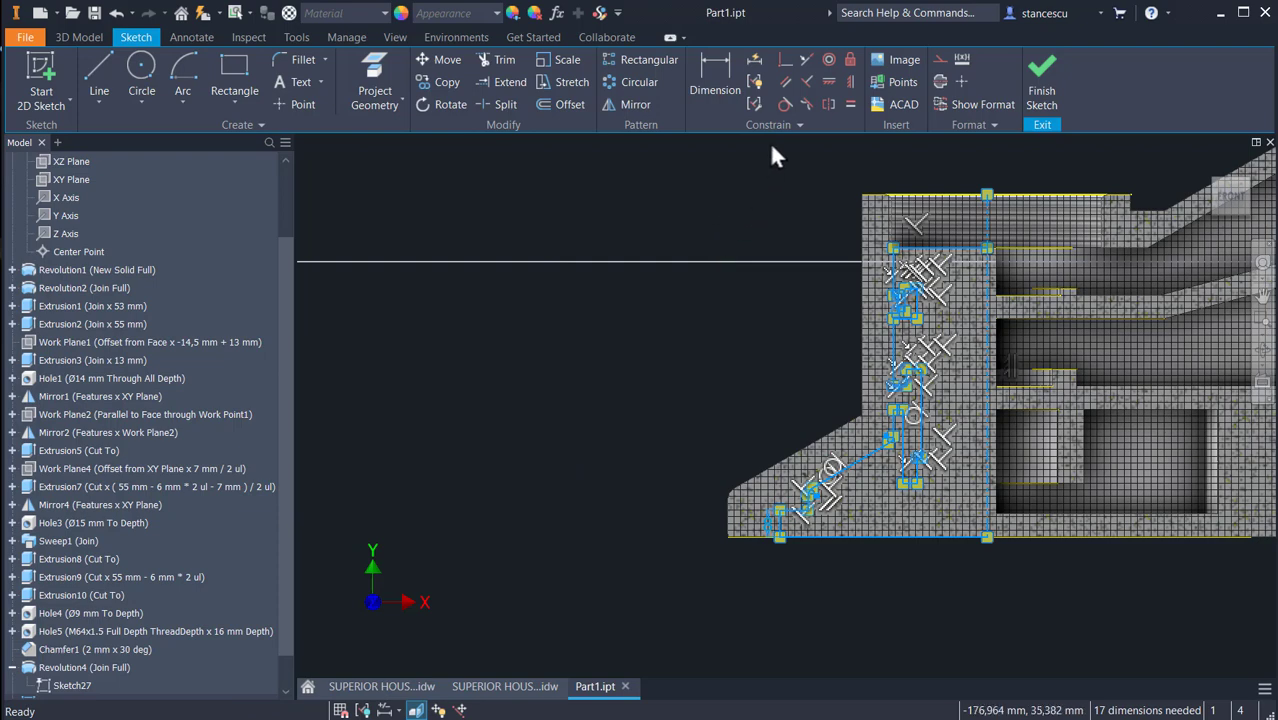
Make the profile's centerline collinear with the vertical line on the housing bore's axis
{"action": "left_click", "coordinate": [779, 176]}
{"action": "left_click", "coordinate": [807, 59]}
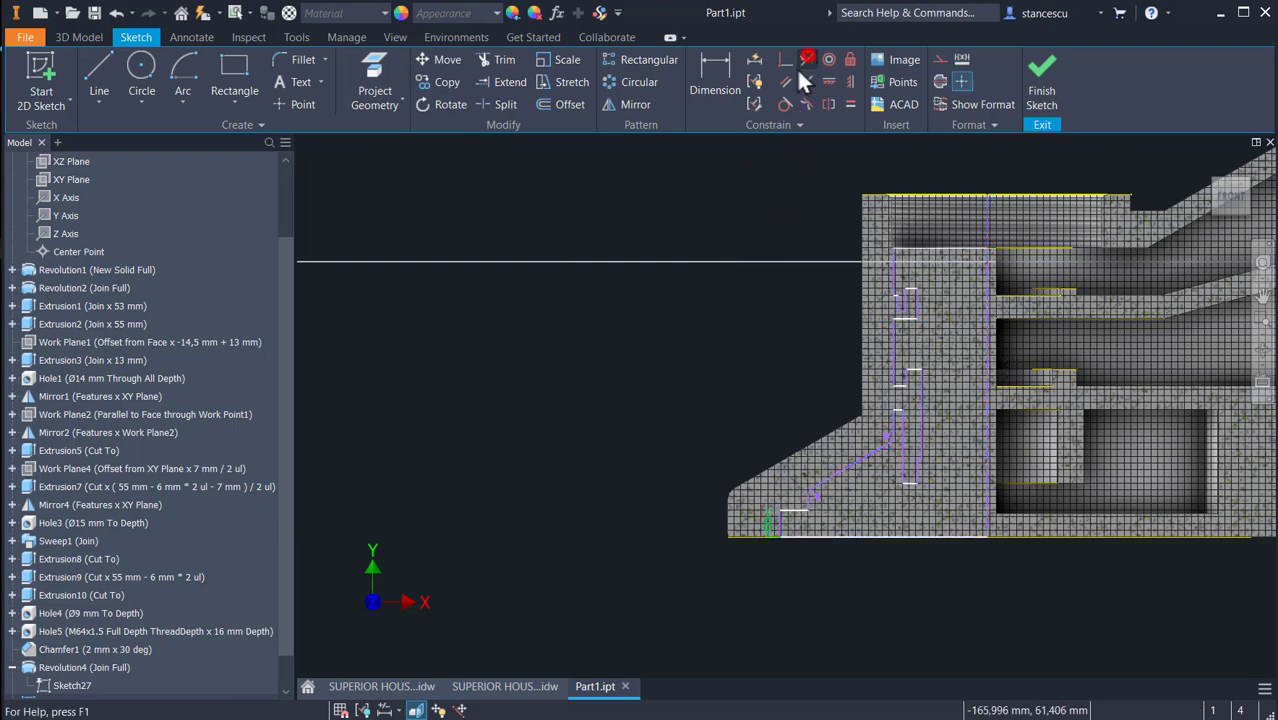
{"action": "left_click", "coordinate": [990, 236]}
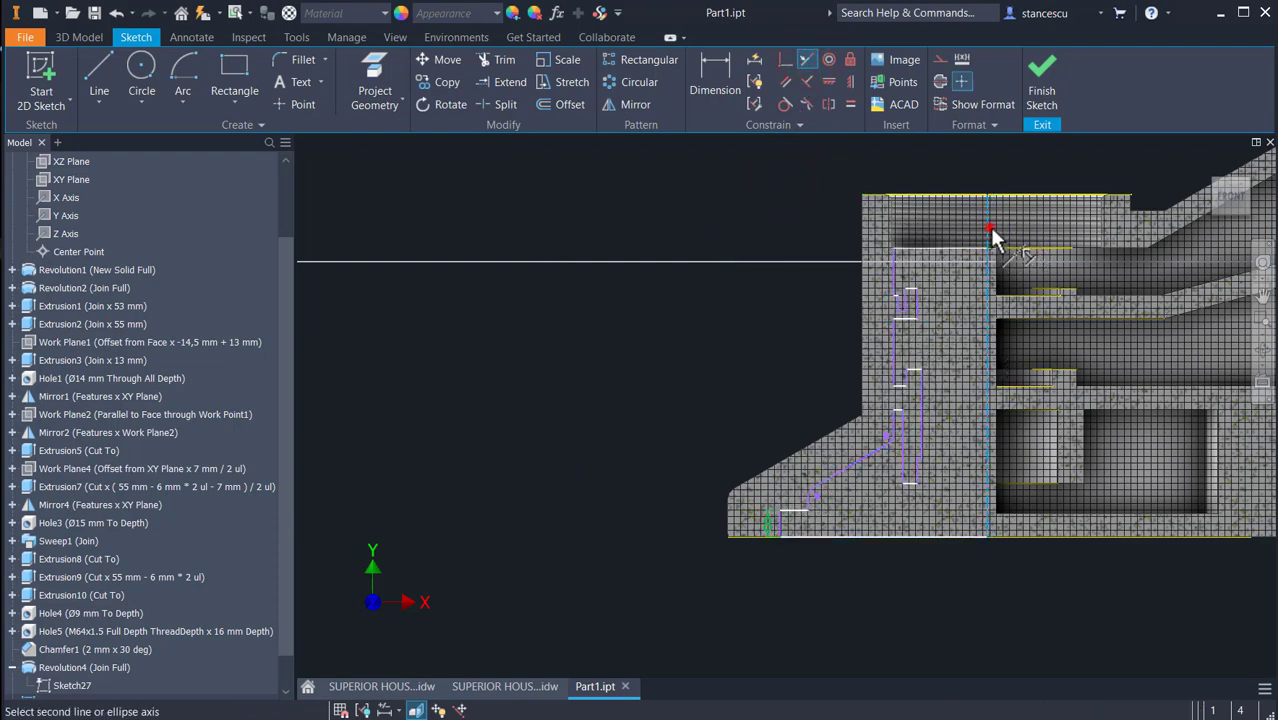
{"action": "left_click", "coordinate": [995, 282]}
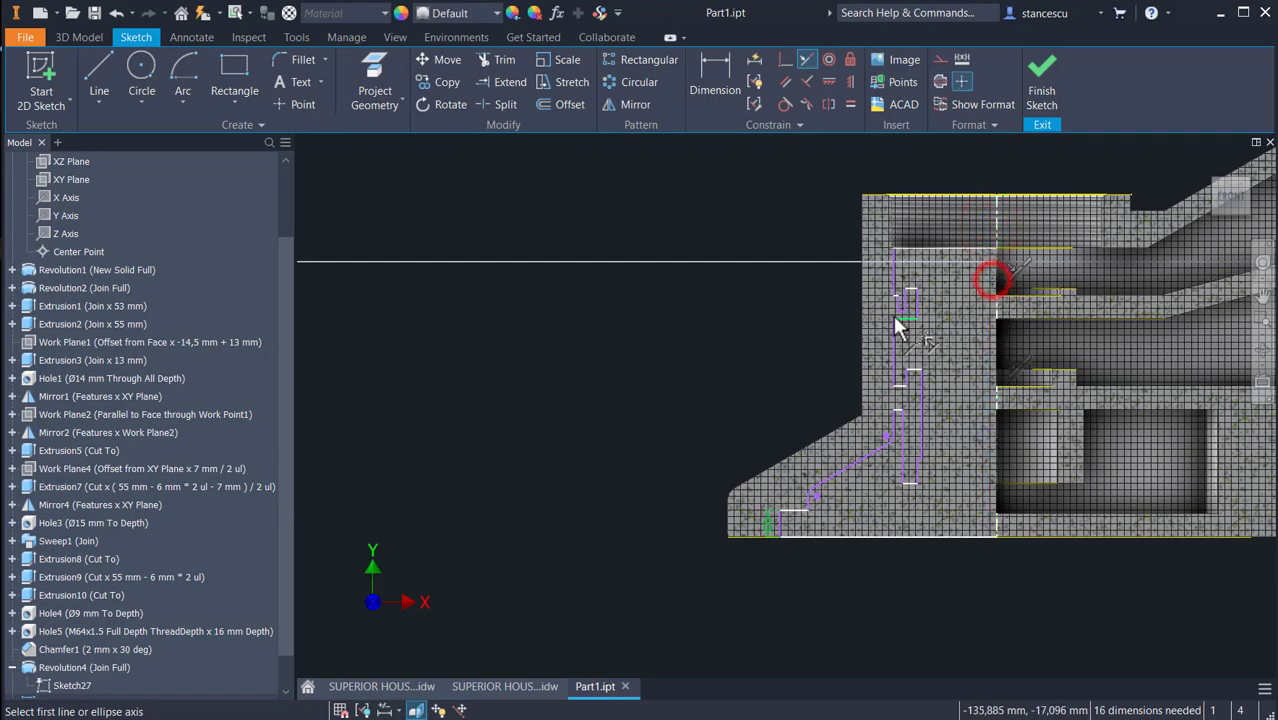
{"action": "scroll", "coordinate": [768, 312], "scroll_direction": "up", "scroll_amount": 3}
{"action": "middle_click_drag", "start_coordinate": [777, 304], "coordinate": [504, 280]}
{"action": "scroll", "coordinate": [495, 287], "scroll_direction": "down", "scroll_amount": 2}
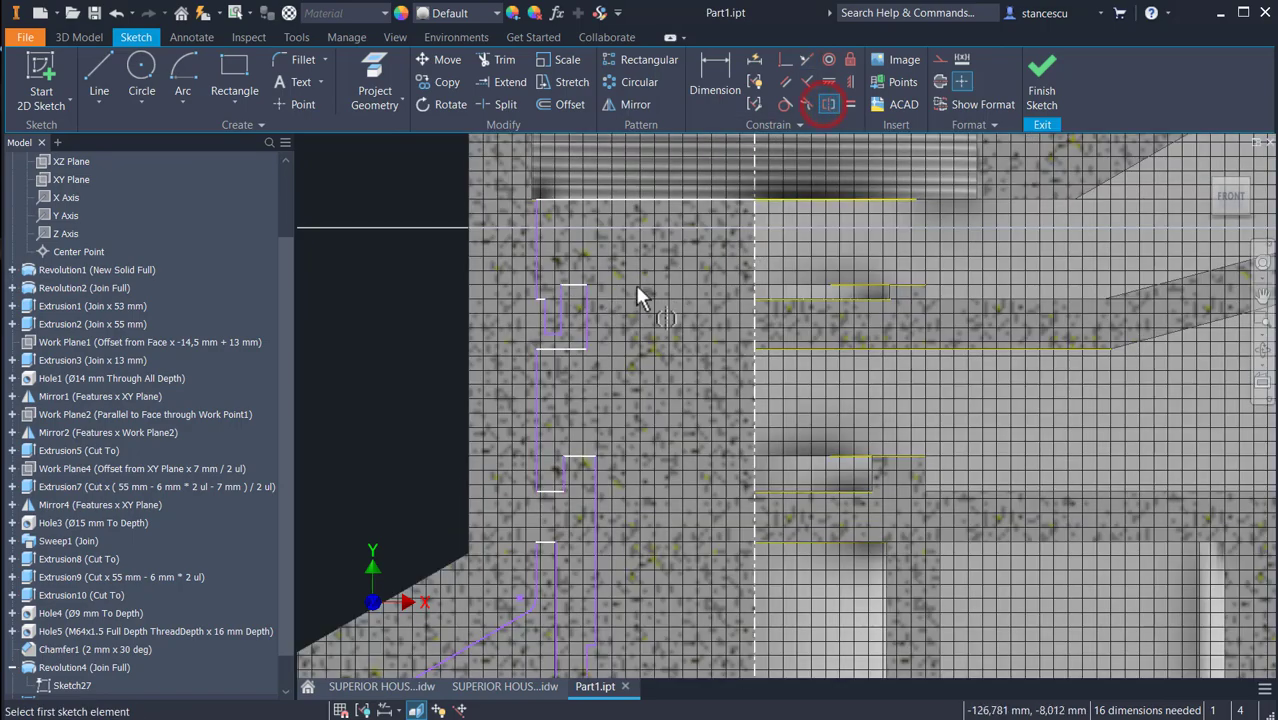
{"action": "left_click", "coordinate": [557, 303]}
{"action": "scroll", "coordinate": [925, 290], "scroll_direction": "up", "scroll_amount": 3}
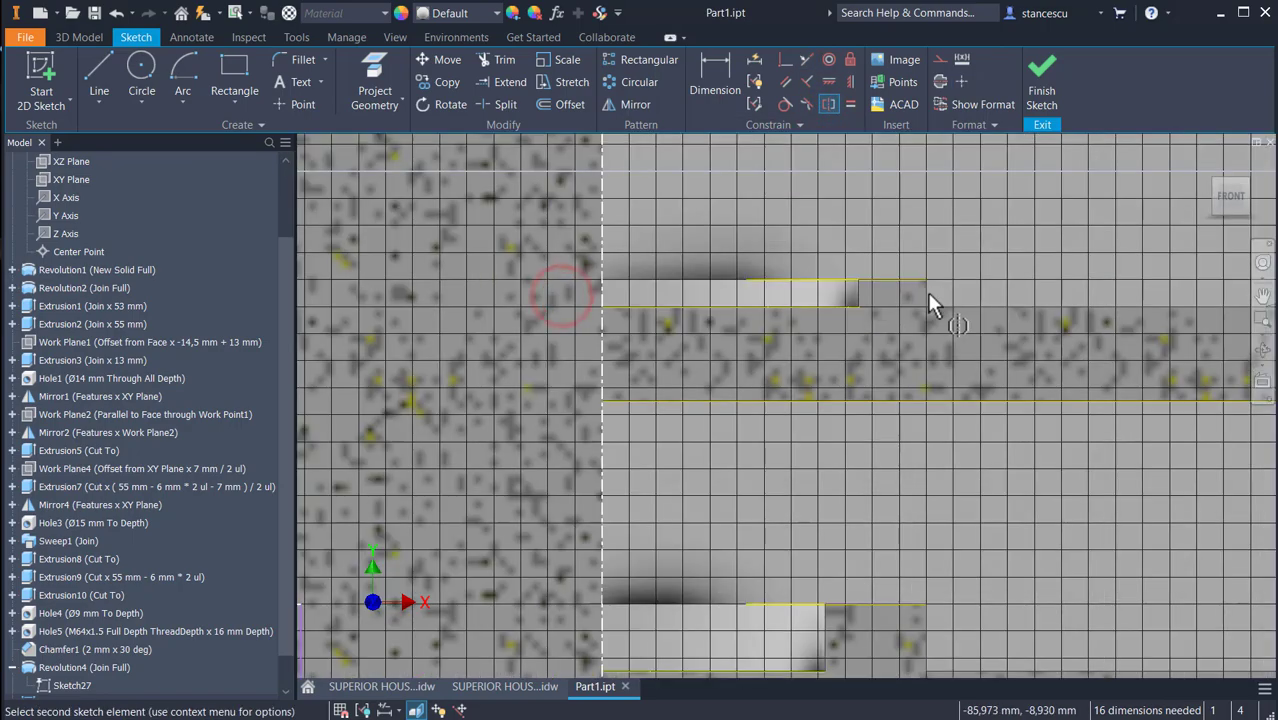
{"action": "key", "text": "Escape"}
Project the outer vertical edges of the upper boss, the lower boss and the bottom cavity wall into the sketch
{"action": "key", "text": "p"}
{"action": "left_click", "coordinate": [926, 293]}
{"action": "middle_click_drag", "start_coordinate": [927, 630], "coordinate": [910, 371]}
{"action": "left_click", "coordinate": [910, 371]}
{"action": "left_click", "coordinate": [938, 545]}
{"action": "middle_click_drag", "start_coordinate": [1021, 462], "coordinate": [1033, 282]}
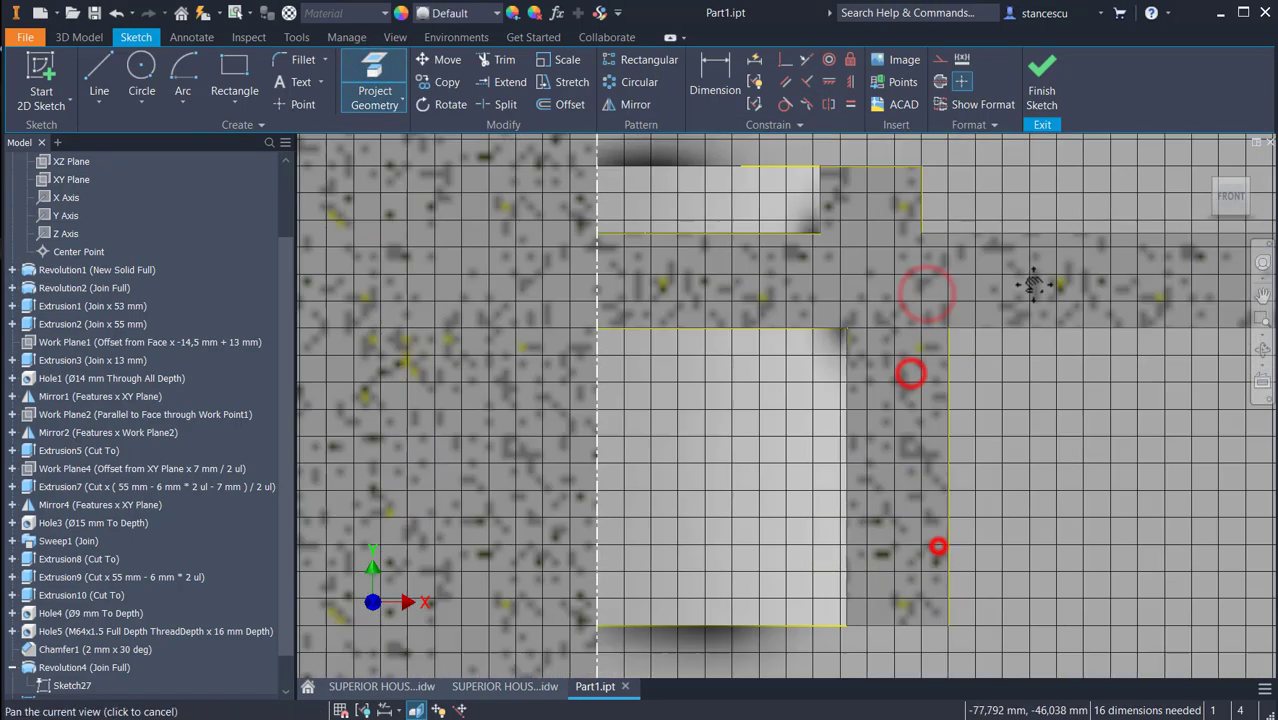
Try to make the upper notch's and second groove's short verticals symmetric with the projected outer boss edges about the centerline
{"action": "mouse_move", "coordinate": [922, 200]}
{"action": "middle_mouse_down"}
{"action": "mouse_move", "coordinate": [970, 462]}
{"action": "mouse_move", "coordinate": [1040, 640]}
{"action": "middle_mouse_up"}
{"action": "mouse_move", "coordinate": [791, 267]}
{"action": "middle_mouse_down"}
{"action": "mouse_move", "coordinate": [867, 414]}
{"action": "mouse_move", "coordinate": [861, 358]}
{"action": "middle_mouse_up"}
{"action": "left_click", "coordinate": [829, 104]}
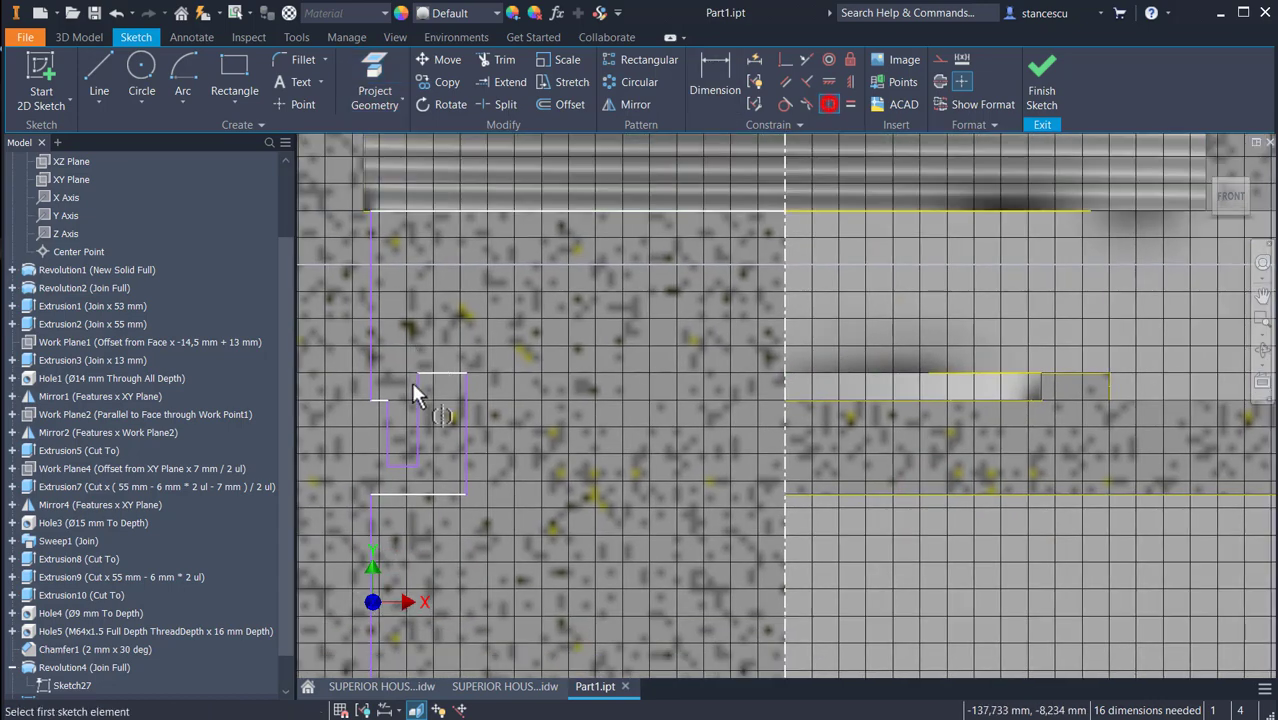
{"action": "left_click", "coordinate": [419, 403]}
{"action": "left_click", "coordinate": [1110, 383]}
{"action": "middle_click_drag", "start_coordinate": [599, 528], "coordinate": [573, 274]}
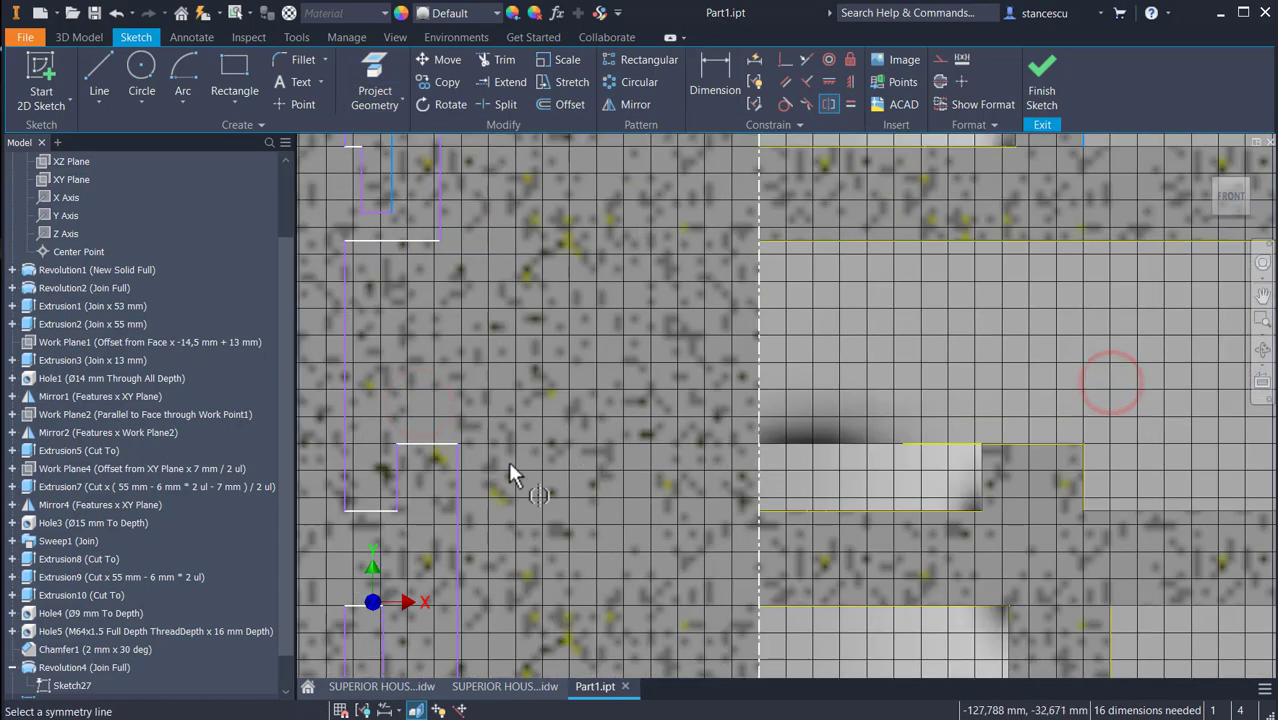
{"action": "left_click", "coordinate": [392, 478]}
{"action": "left_click", "coordinate": [1085, 478]}
{"action": "left_click", "coordinate": [754, 481]}
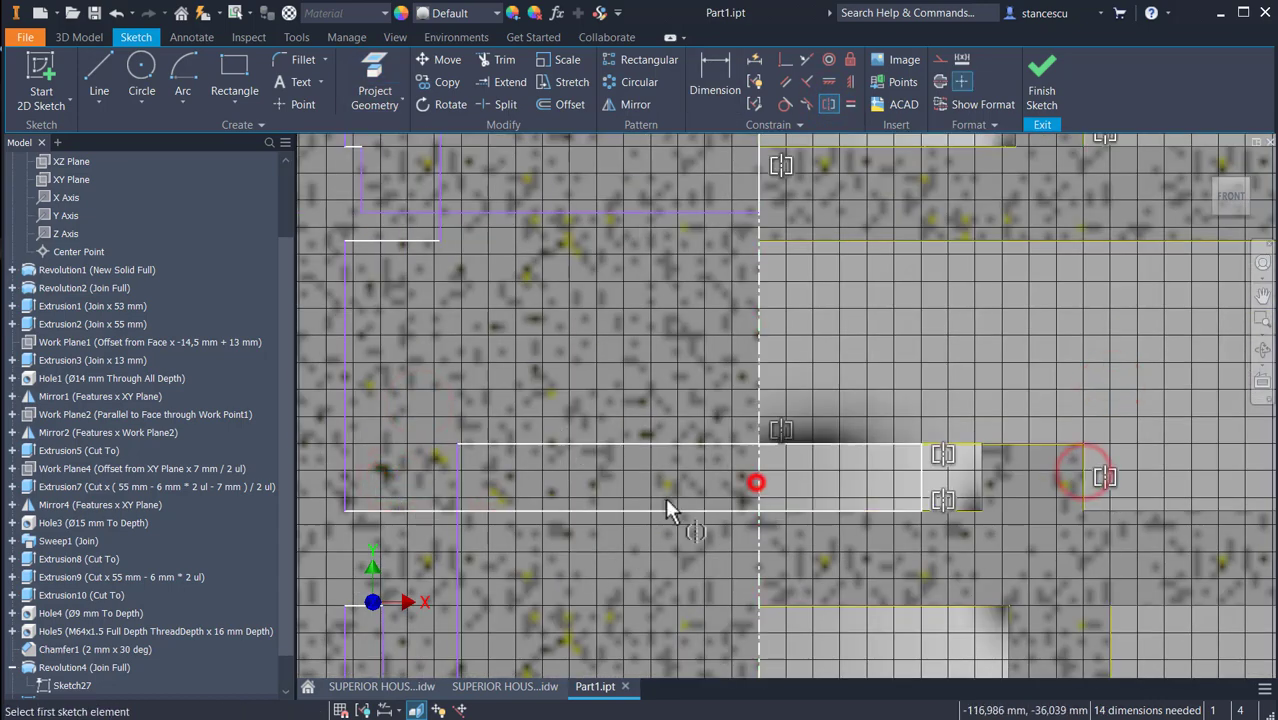
{"action": "key", "text": "ctrl+z"}
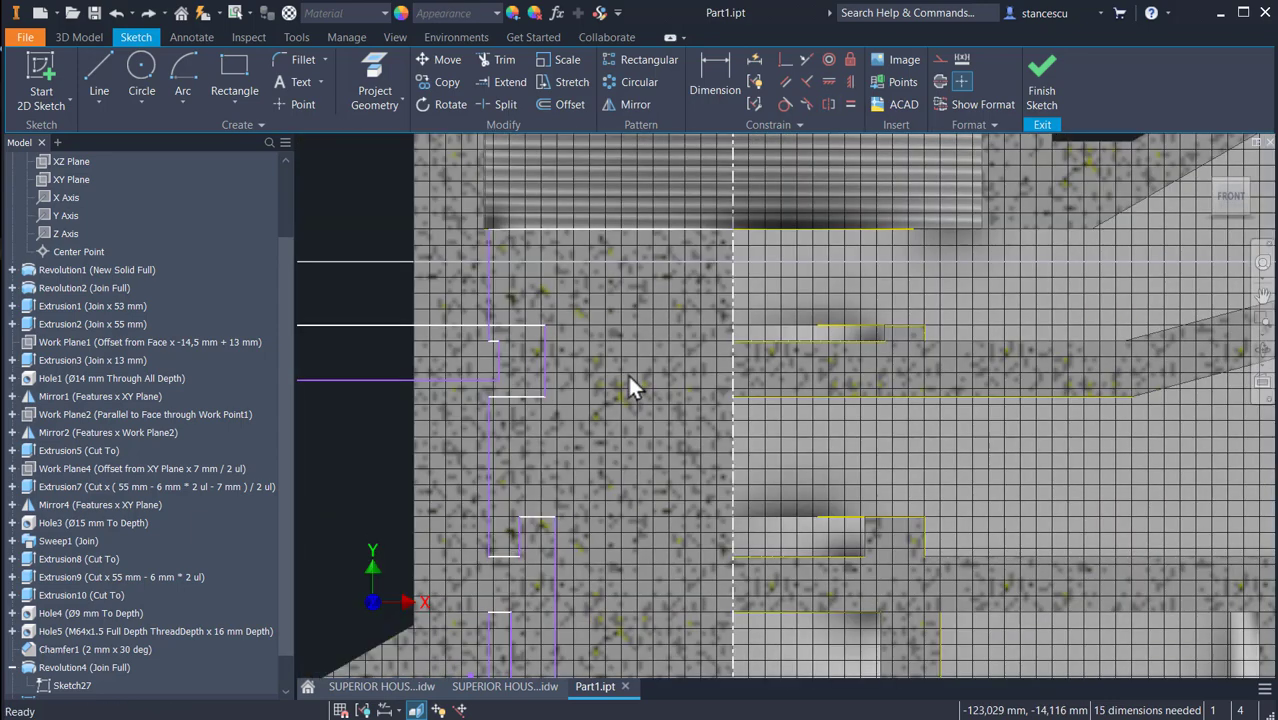
{"action": "left_click", "coordinate": [548, 353]}
{"action": "key", "text": "Escape"}
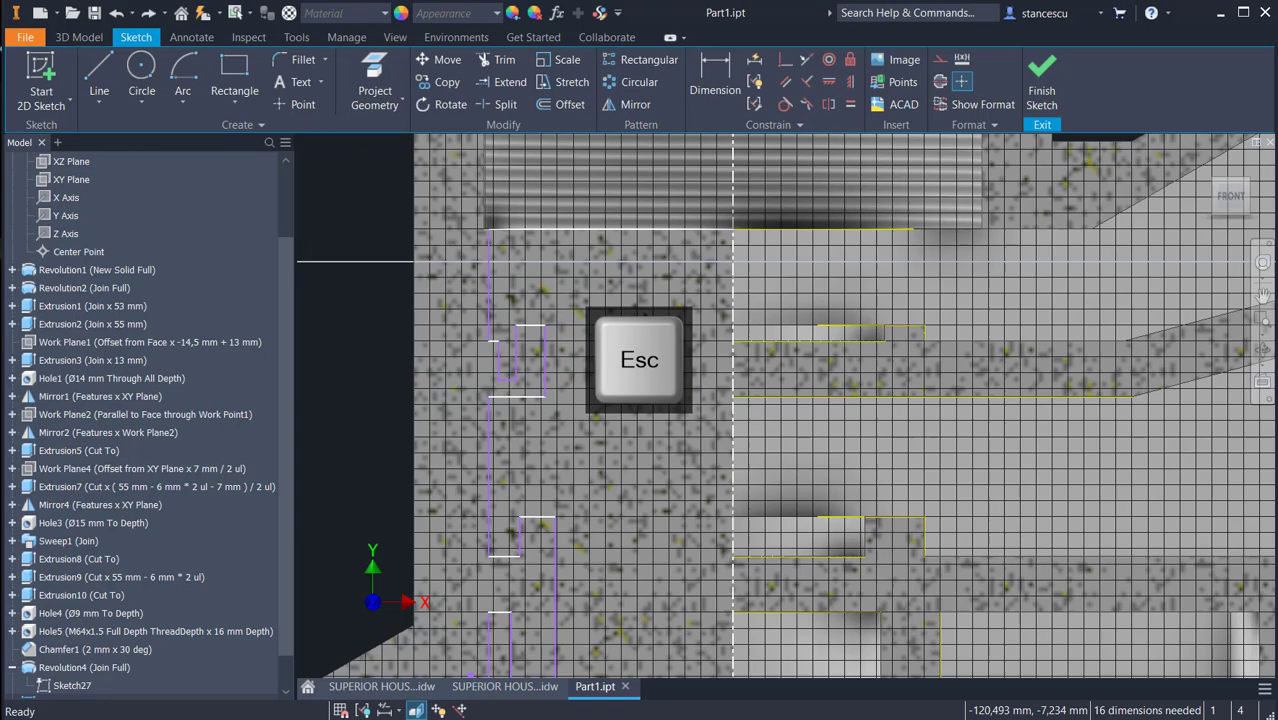
Project the inner vertical edges of the upper boss, the lower boss and the bottom cavity wall into the sketch
{"action": "left_click", "coordinate": [374, 82]}
{"action": "left_click", "coordinate": [879, 335]}
{"action": "left_click", "coordinate": [862, 535]}
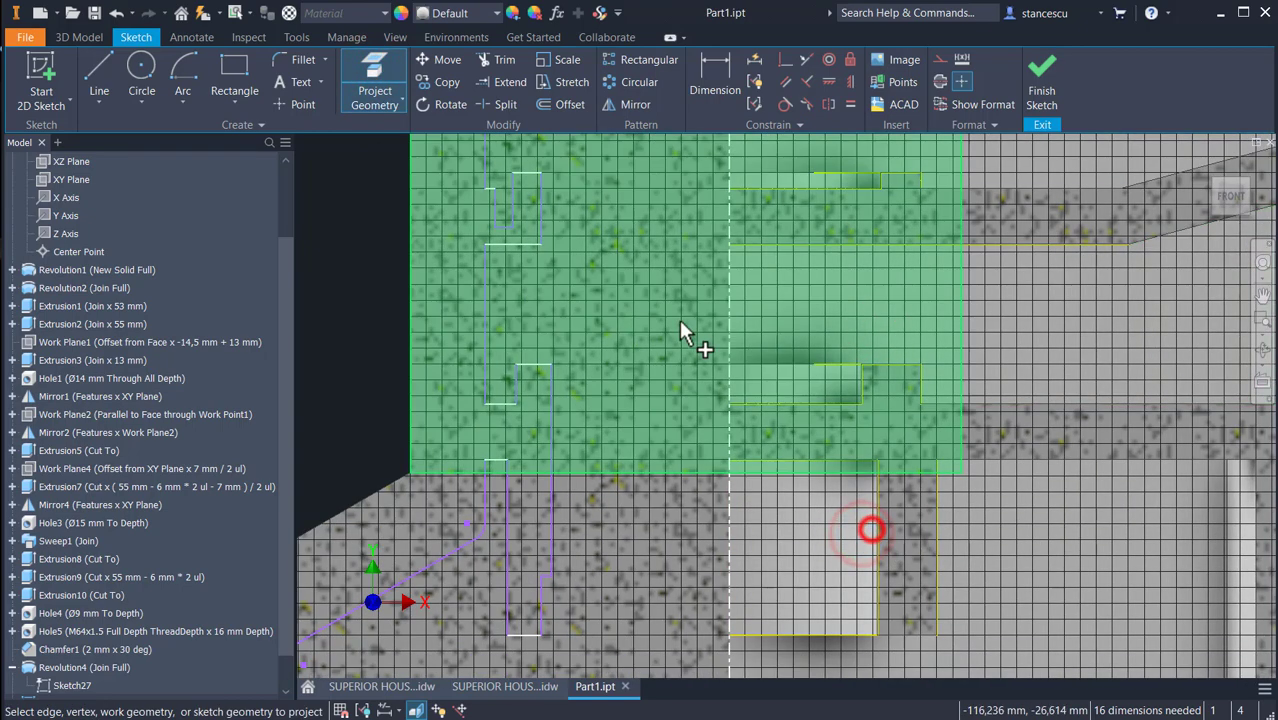
{"action": "key", "text": "Escape"}
Make the upper notch's two inner verticals symmetric with the upper boss's projected outer and inner edges about the centerline
{"action": "left_click", "coordinate": [829, 103]}
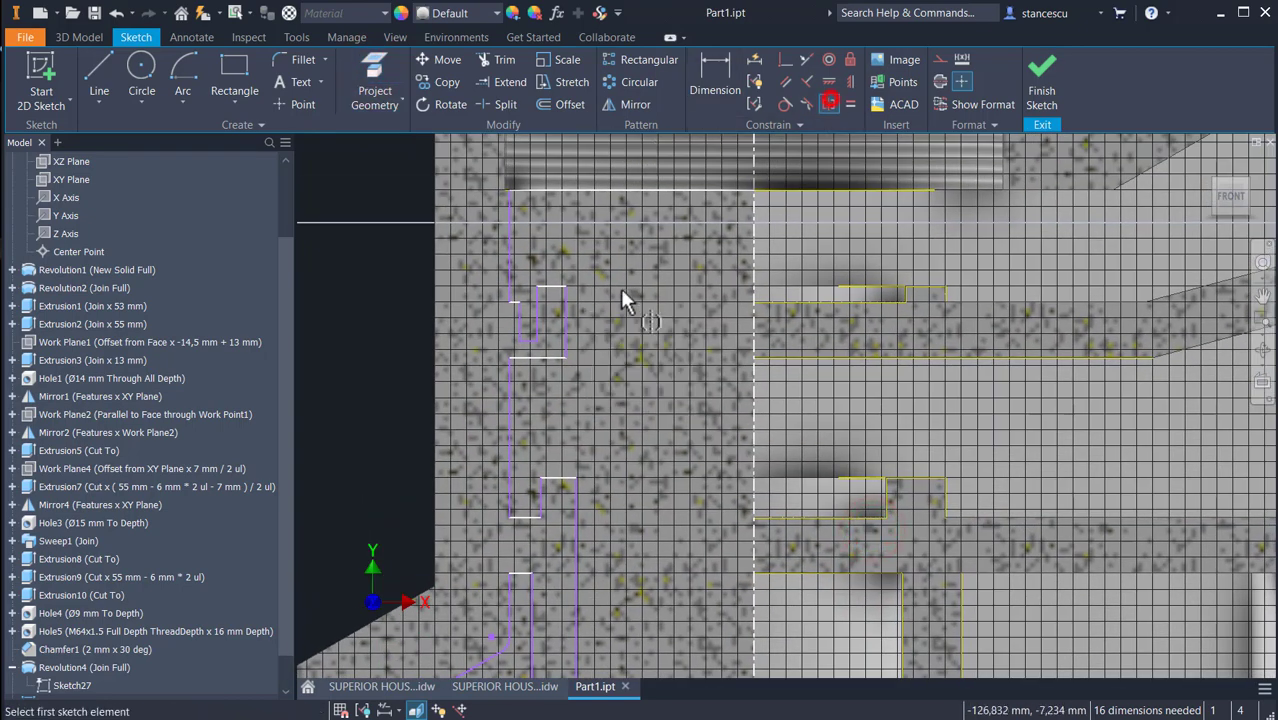
{"action": "left_click", "coordinate": [535, 300]}
{"action": "left_click", "coordinate": [941, 292]}
{"action": "left_click", "coordinate": [748, 257]}
{"action": "left_click", "coordinate": [565, 300]}
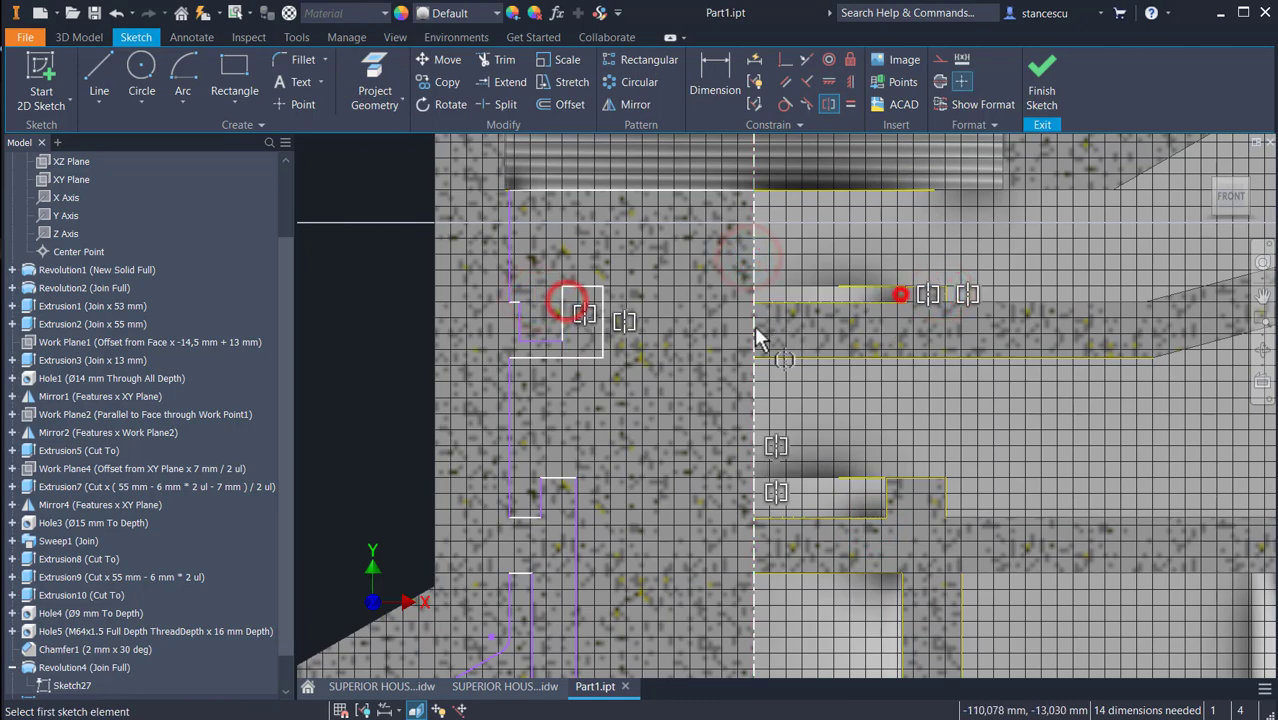
Make the long inner vertical symmetric with the lower boss's inner edge, and the leg's outer vertical symmetric with the cavity wall's outer edge
{"action": "left_click", "coordinate": [554, 412]}
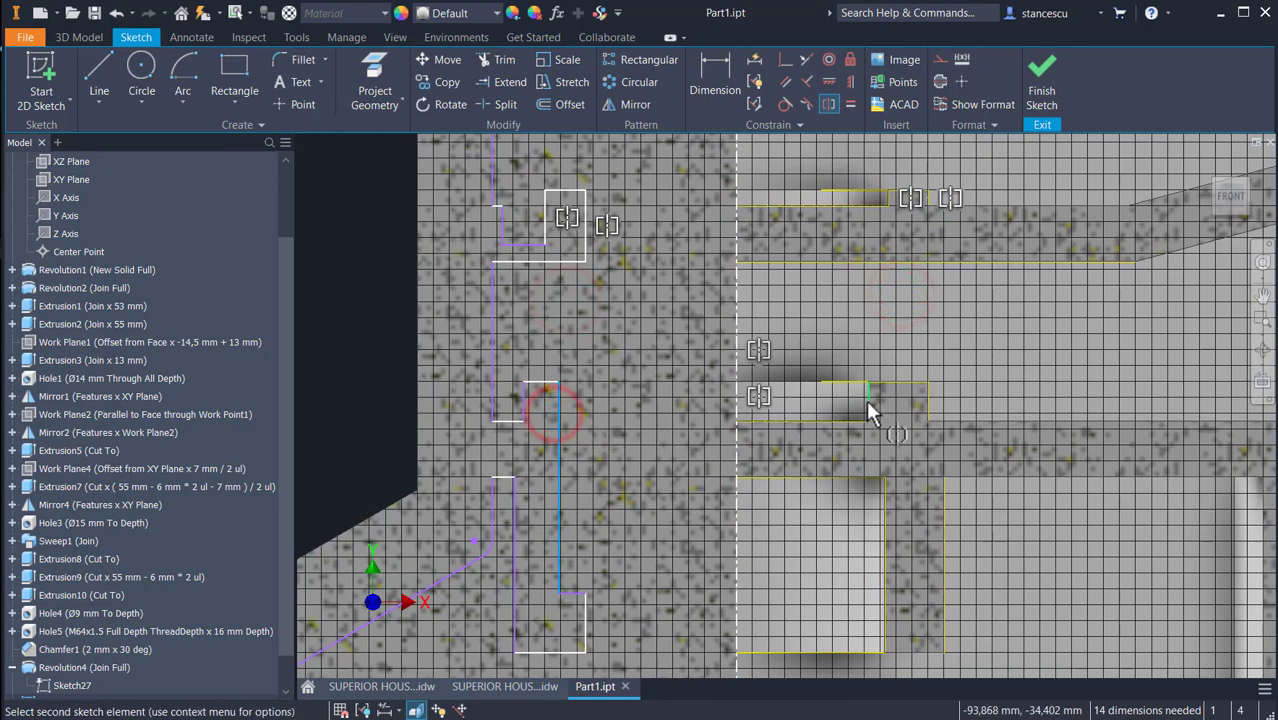
{"action": "key", "text": "Escape"}
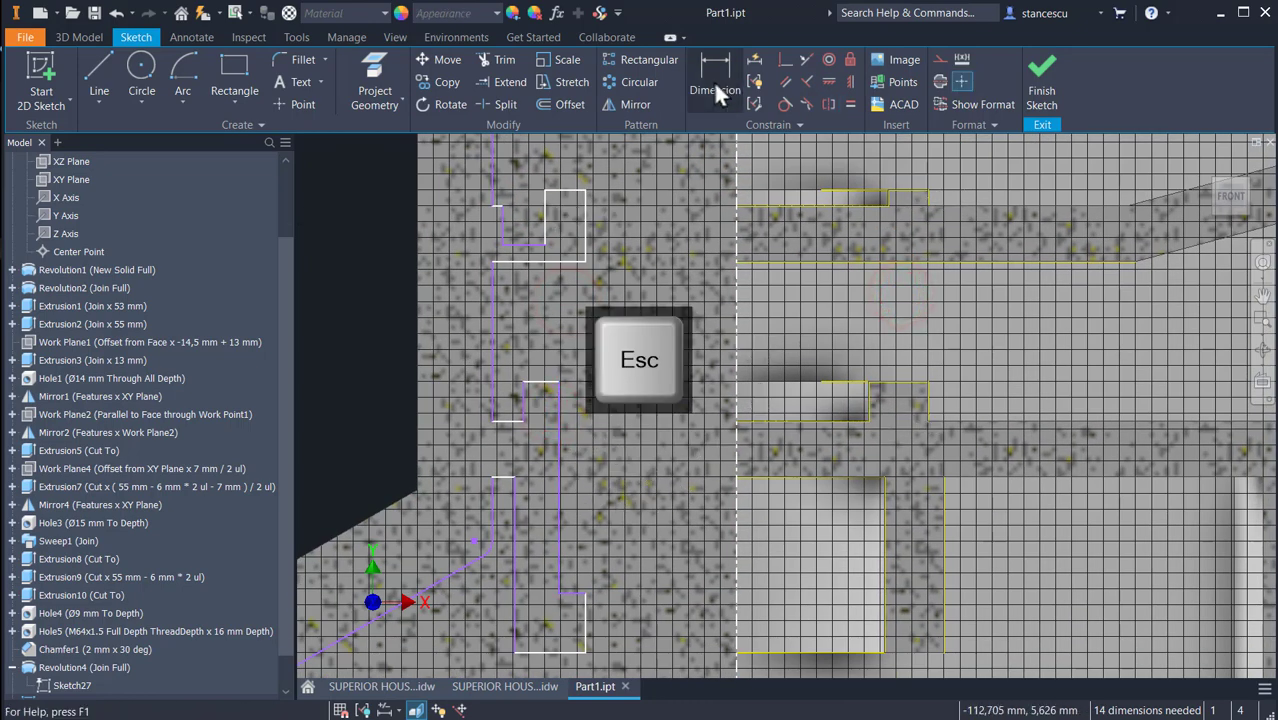
{"action": "left_click", "coordinate": [828, 104]}
{"action": "left_click", "coordinate": [562, 450]}
{"action": "left_click", "coordinate": [868, 400]}
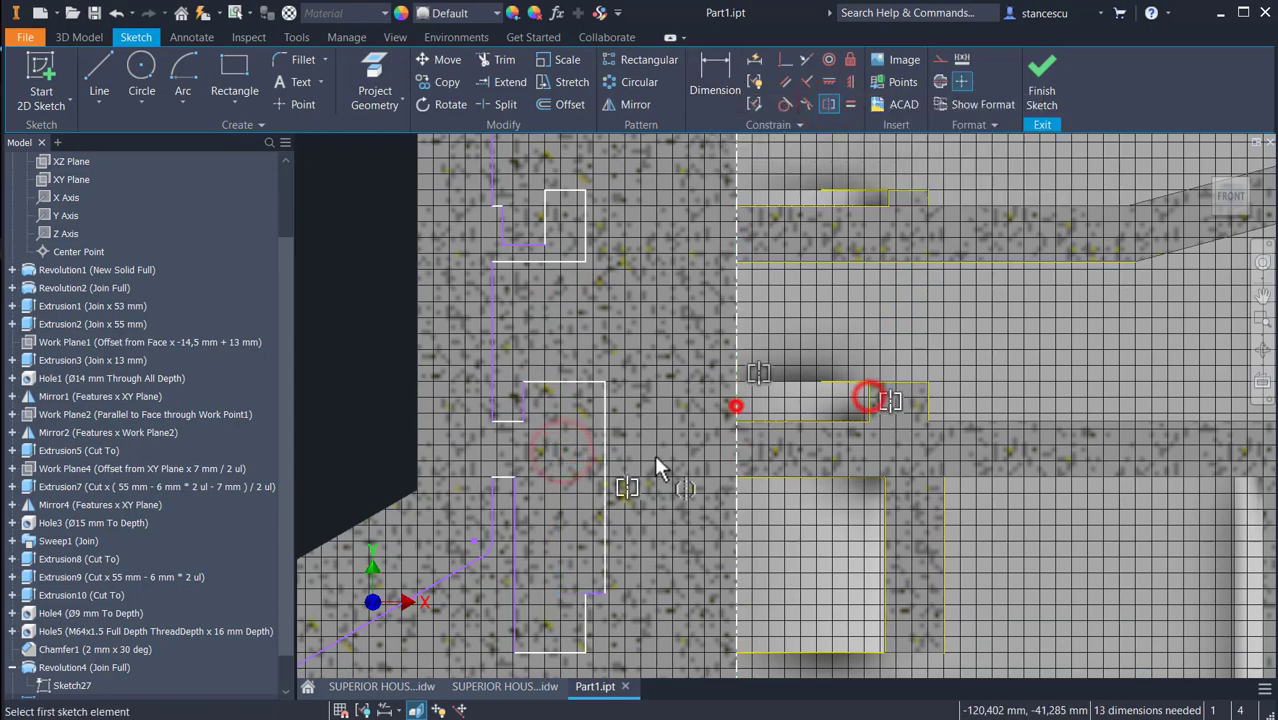
{"action": "left_click", "coordinate": [526, 425]}
{"action": "left_click", "coordinate": [960, 417]}
Make the second groove's short vertical symmetric with the lower boss's projected outer edge about the centerline
{"action": "middle_click_drag", "start_coordinate": [666, 623], "coordinate": [730, 550]}
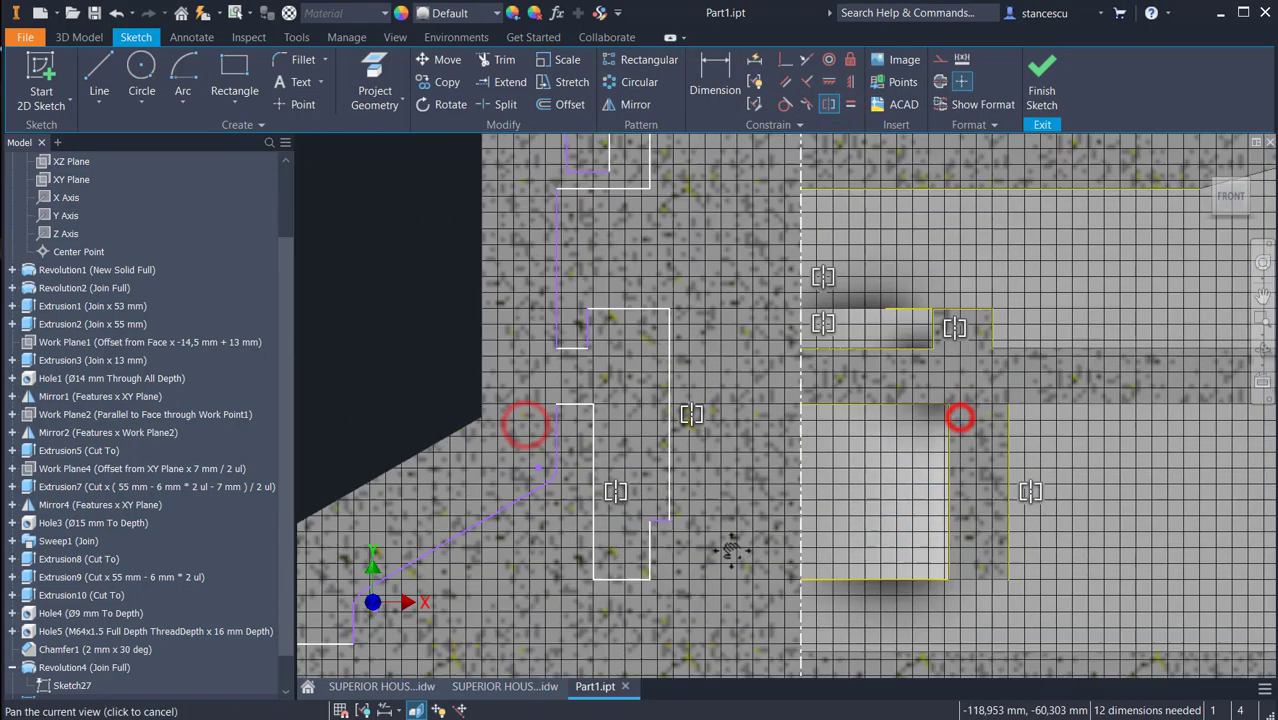
{"action": "mouse_move", "coordinate": [736, 410]}
{"action": "middle_mouse_down"}
{"action": "mouse_move", "coordinate": [704, 590]}
{"action": "mouse_move", "coordinate": [703, 578]}
{"action": "middle_mouse_up"}
{"action": "middle_click_drag", "start_coordinate": [690, 384], "coordinate": [729, 276]}
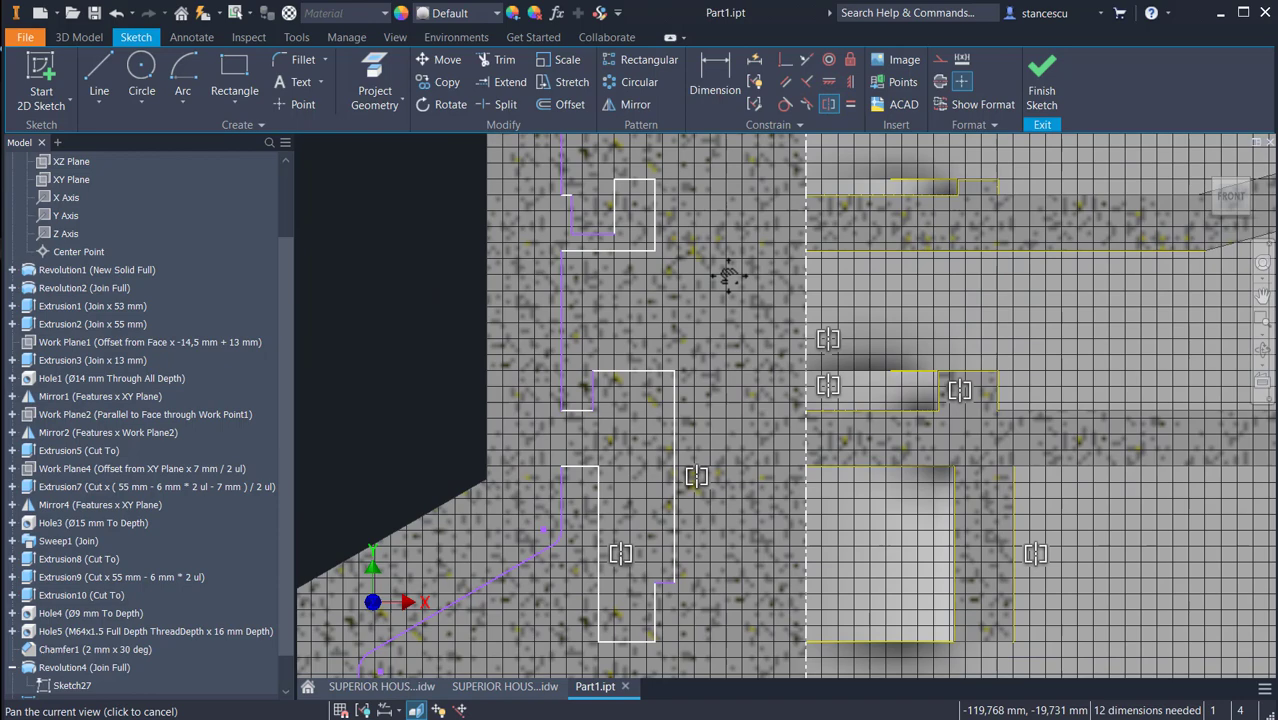
{"action": "left_click", "coordinate": [994, 386]}
{"action": "left_click", "coordinate": [592, 382]}
{"action": "key", "text": "Escape"}
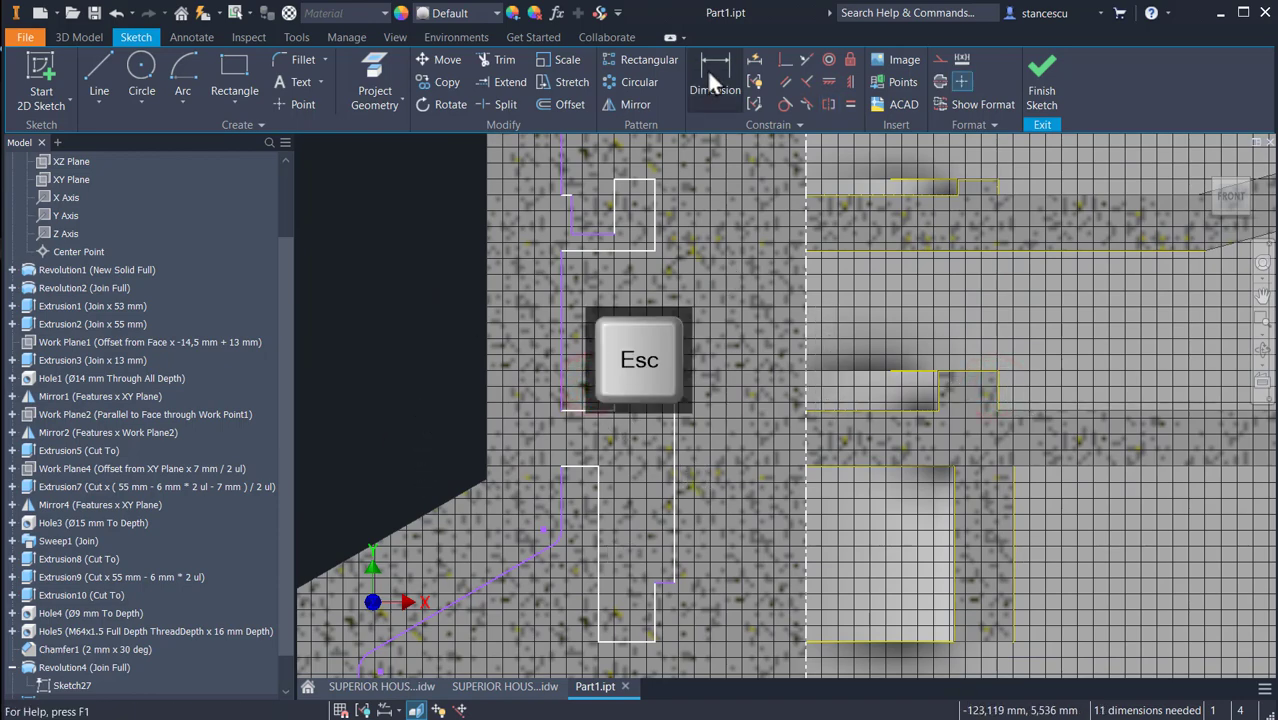
Dimension the height of the small step at the upper inner end of the lower leg
{"action": "left_click", "coordinate": [706, 68]}
{"action": "left_click", "coordinate": [673, 442]}
{"action": "left_click", "coordinate": [434, 448]}
{"action": "key", "text": "Return"}
{"action": "middle_click_drag", "start_coordinate": [523, 413], "coordinate": [516, 525]}
{"action": "left_click", "coordinate": [798, 281]}
{"action": "left_click", "coordinate": [400, 258]}
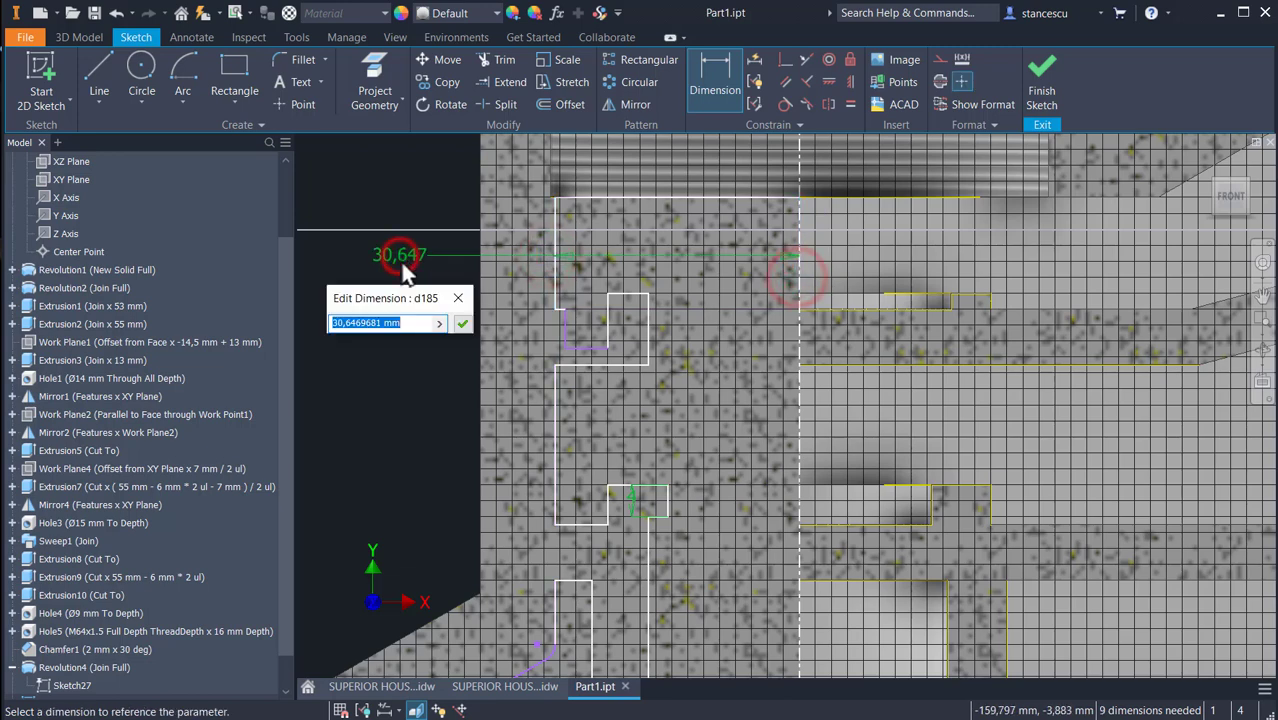
{"action": "key", "text": "Escape"}
{"action": "key", "text": "ctrl+z"}
Dimension the profile's upper outer vertical line about the centerline as a 66 mm diameter
{"action": "left_click", "coordinate": [556, 272]}
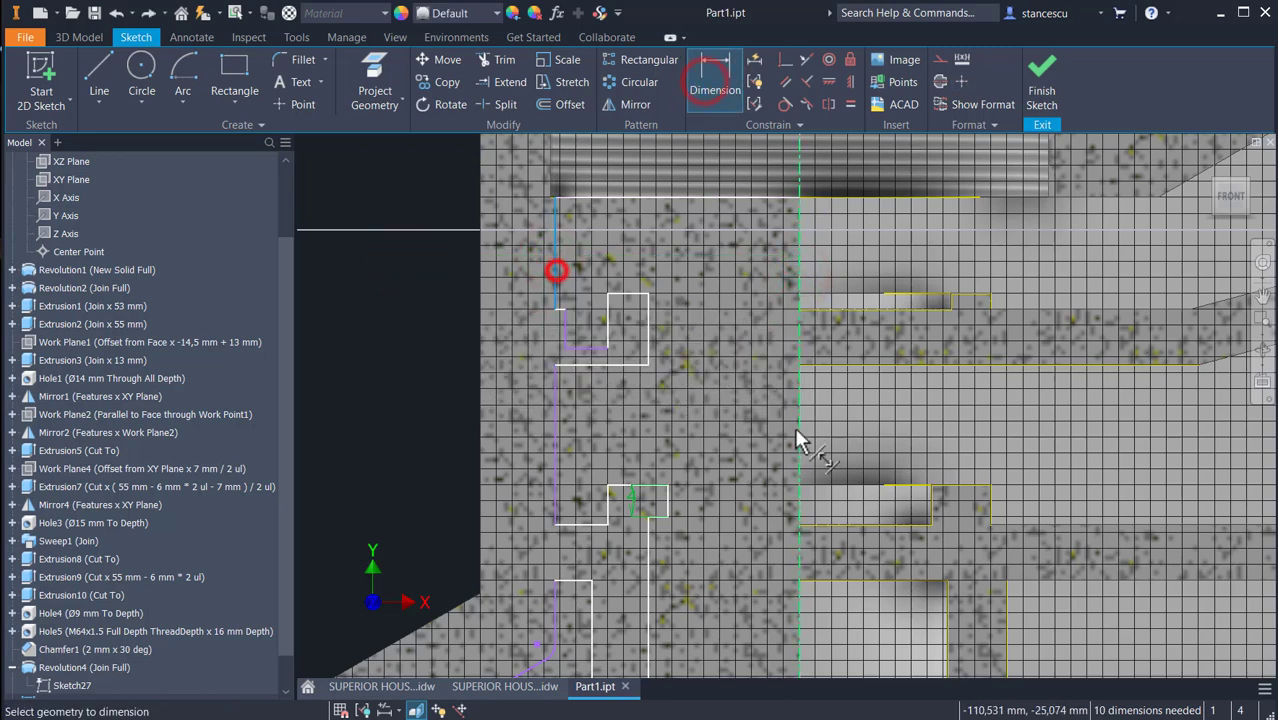
{"action": "left_click", "coordinate": [795, 428]}
{"action": "left_click", "coordinate": [403, 269]}
{"action": "type", "text": "66"}
{"action": "key", "text": "Return"}
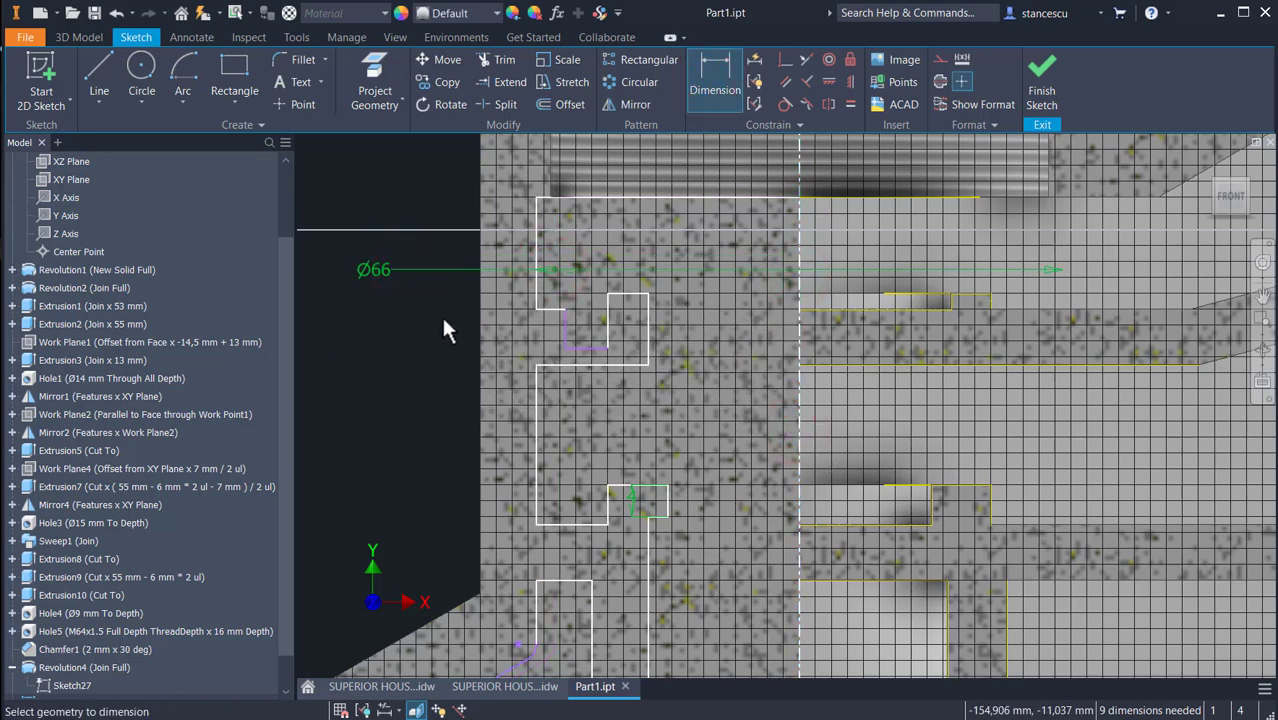
Dimension the upper notch's bottom line 32 mm below the housing's top face
{"action": "left_click", "coordinate": [587, 347]}
{"action": "middle_click_drag", "start_coordinate": [588, 347], "coordinate": [632, 482]}
{"action": "left_click", "coordinate": [565, 205]}
{"action": "left_click", "coordinate": [362, 291]}
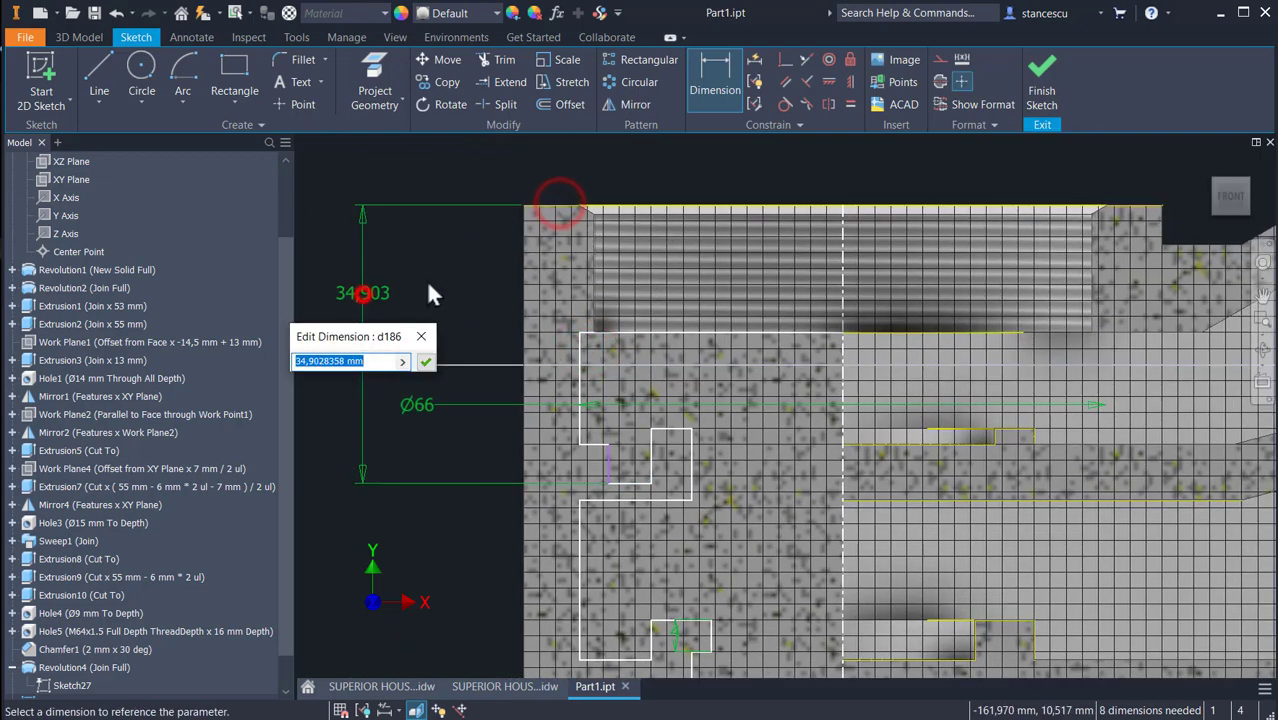
{"action": "type", "text": "32"}
{"action": "key", "text": "Return"}
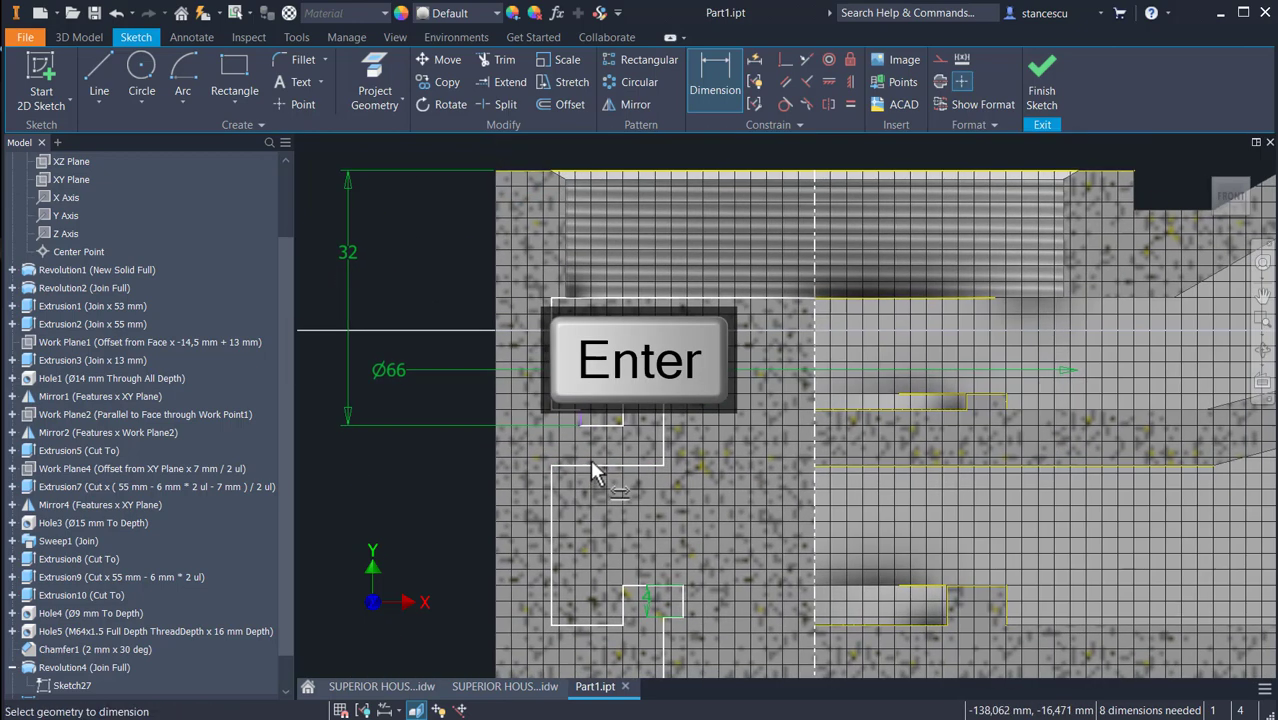
Dimension the diameter of the upper notch's short outer vertical about the centerline
{"action": "left_click", "coordinate": [577, 417]}
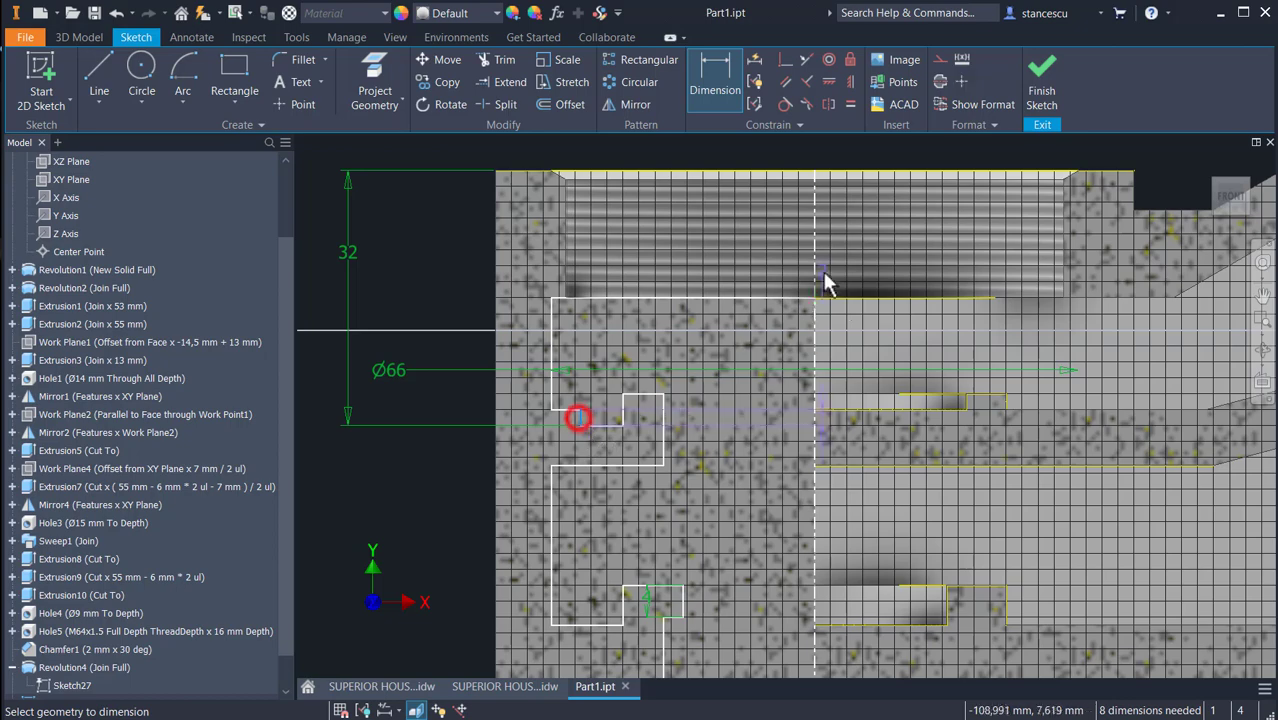
{"action": "left_click", "coordinate": [830, 280]}
{"action": "left_click", "coordinate": [708, 234]}
{"action": "type", "text": "58,7923600"}
{"action": "key", "text": "Return"}
{"action": "middle_click_drag", "start_coordinate": [751, 370], "coordinate": [757, 205]}
{"action": "middle_click_drag", "start_coordinate": [757, 518], "coordinate": [767, 260]}
{"action": "mouse_move", "coordinate": [760, 443]}
{"action": "middle_mouse_down"}
{"action": "mouse_move", "coordinate": [765, 298]}
{"action": "mouse_move", "coordinate": [812, 351]}
{"action": "middle_mouse_up"}
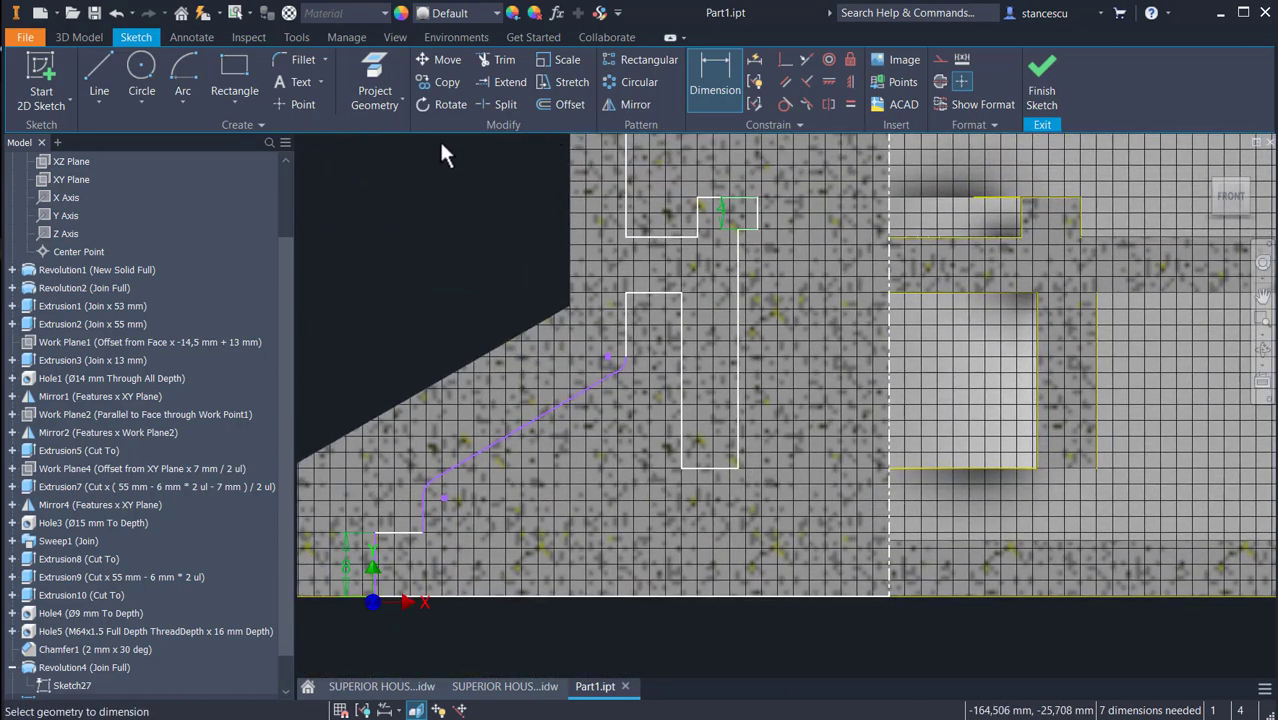
Project the housing's sloping outer edge into the sketch and make the profile's slanted line parallel to it
{"action": "key", "text": "p"}
{"action": "left_click", "coordinate": [471, 365]}
{"action": "left_click", "coordinate": [786, 82]}
{"action": "left_click", "coordinate": [503, 342]}
{"action": "left_click", "coordinate": [553, 408]}
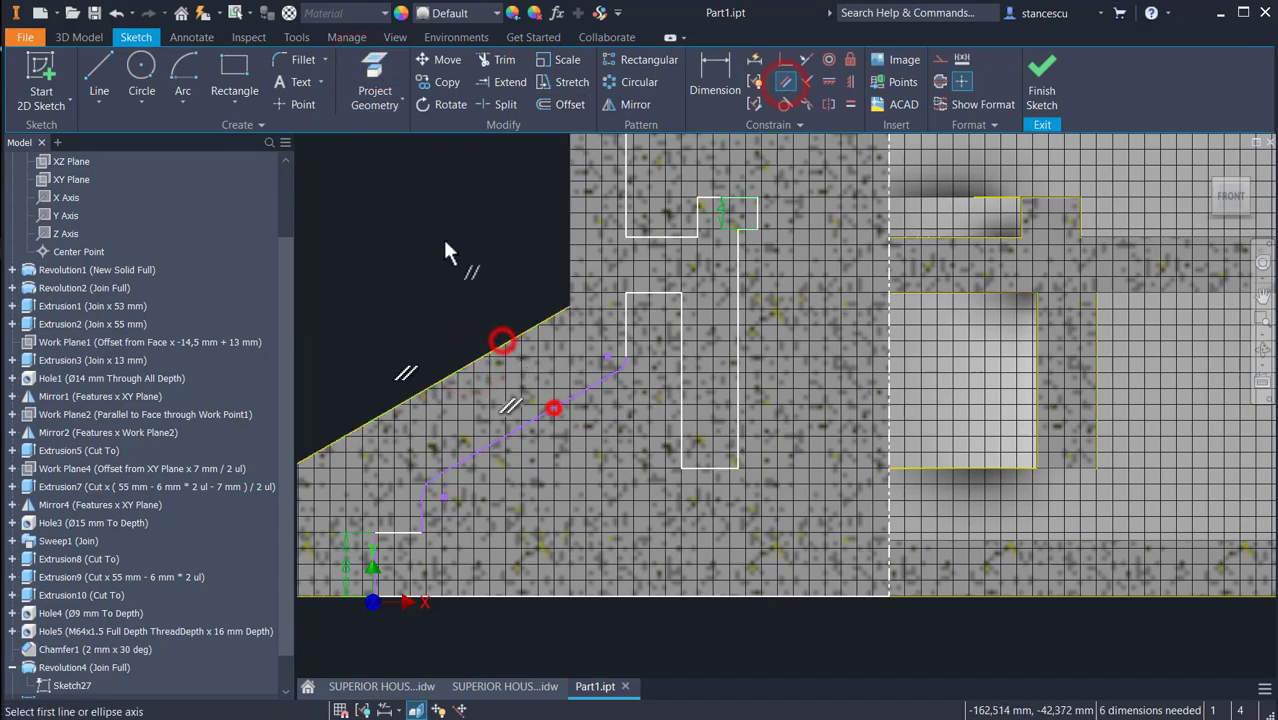
Dimension the distance between the housing's sloping outer edge and the profile's slanted line as 7 mm
{"action": "key", "text": "d"}
{"action": "left_click", "coordinate": [490, 354]}
{"action": "left_click", "coordinate": [530, 425]}
{"action": "left_click", "coordinate": [433, 289]}
{"action": "type", "text": "7"}
{"action": "key", "text": "Return"}
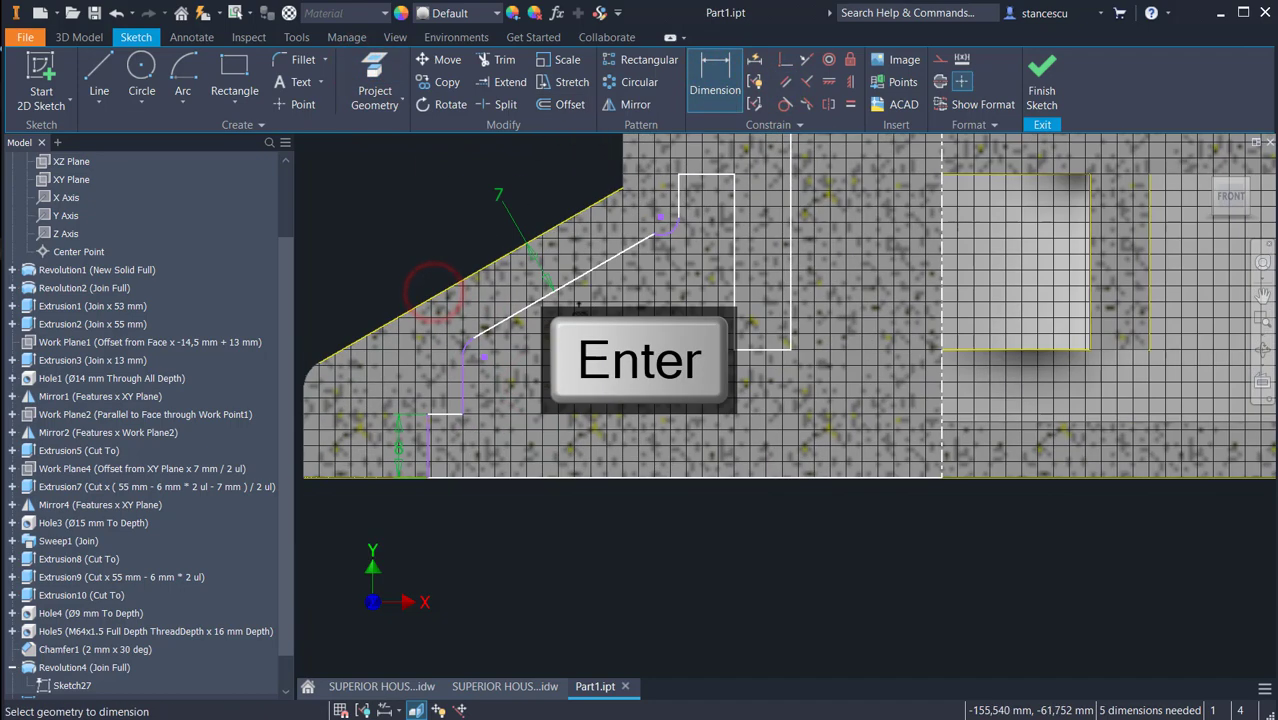
Dimension the profile's outermost lower vertical line about the centerline as a 150 mm diameter
{"action": "middle_click_drag", "start_coordinate": [616, 414], "coordinate": [504, 384]}
{"action": "scroll", "coordinate": [506, 384], "scroll_direction": "down", "scroll_amount": 3}
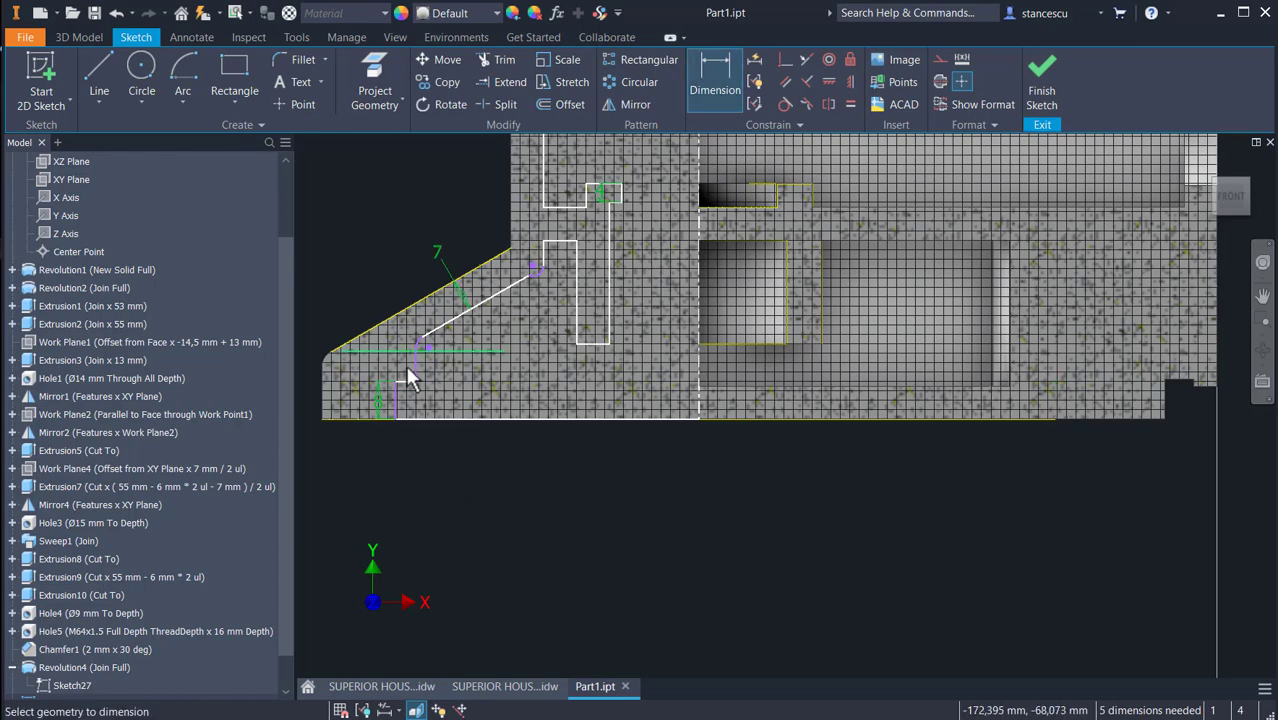
{"action": "left_click", "coordinate": [395, 397]}
{"action": "left_click", "coordinate": [701, 308]}
{"action": "left_click", "coordinate": [694, 487]}
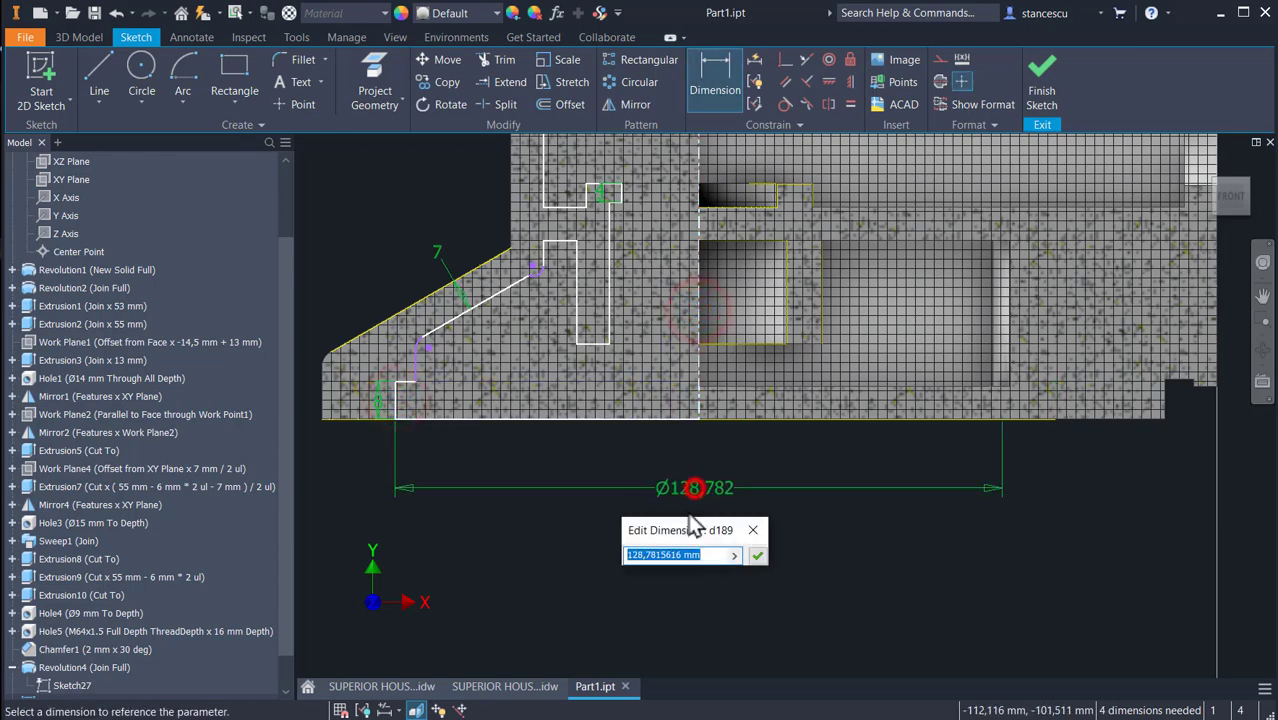
{"action": "type", "text": "150"}
{"action": "key", "text": "Return"}
{"action": "key", "text": "Escape"}
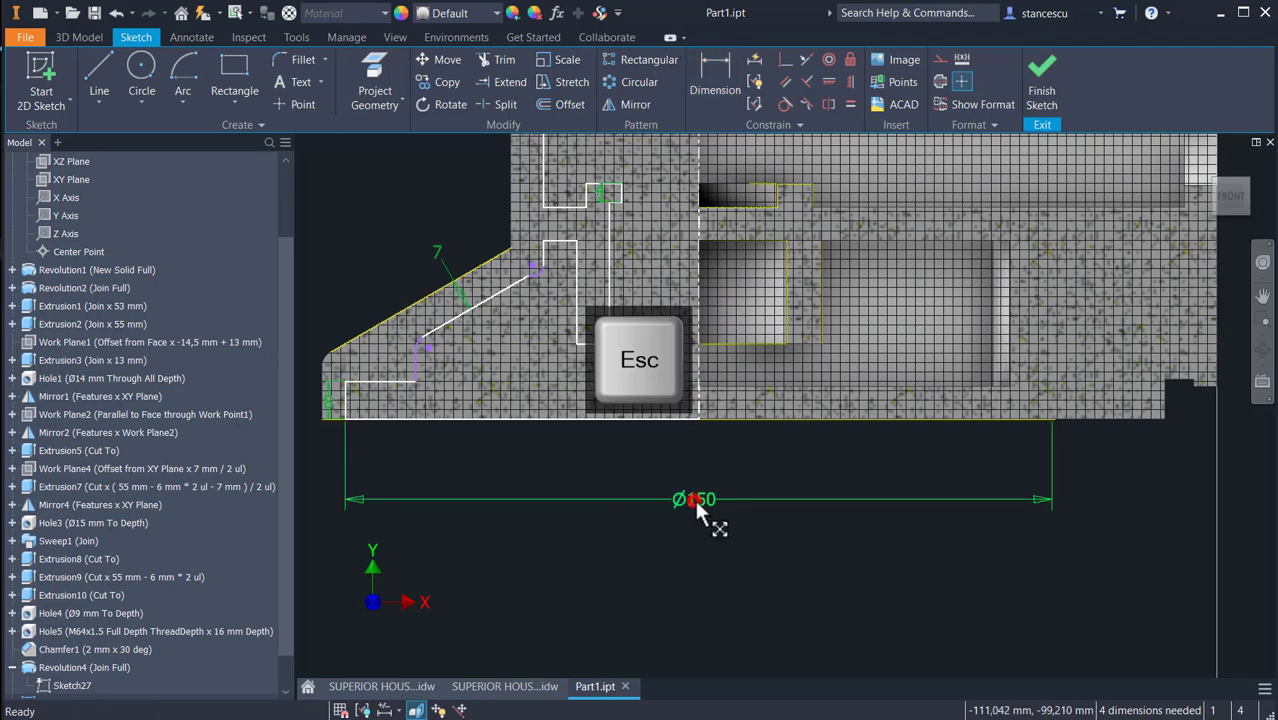
Give the 150 mm diameter dimension a Limits/Fits-Show Tolerance type with hole fit H8
{"action": "right_click", "coordinate": [694, 499]}
{"action": "left_click", "coordinate": [693, 544]}
{"action": "left_click", "coordinate": [554, 321]}
{"action": "left_click", "coordinate": [572, 452]}
{"action": "left_click", "coordinate": [699, 364]}
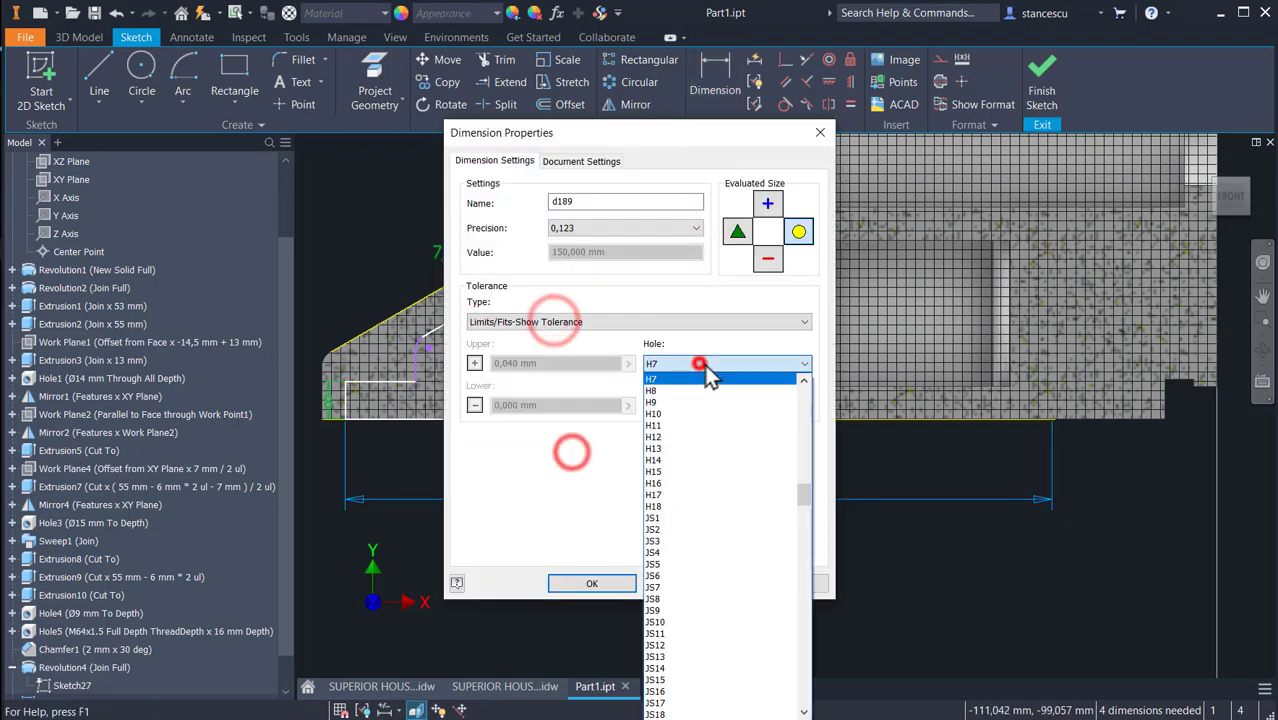
{"action": "left_click", "coordinate": [651, 390]}
{"action": "left_click", "coordinate": [591, 583]}
Dimension the short vertical line below the lower arc about the centerline as a 132 mm diameter
{"action": "scroll", "coordinate": [428, 400], "scroll_direction": "up", "scroll_amount": 5}
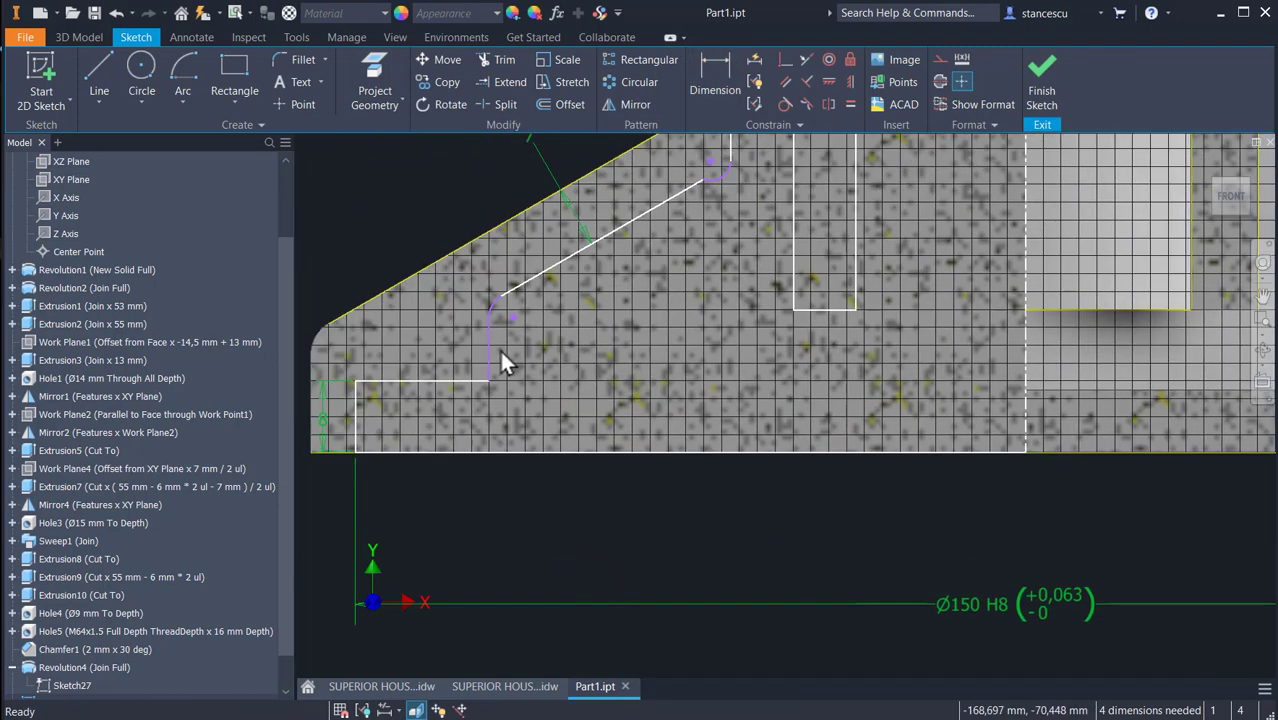
{"action": "key", "text": "d"}
{"action": "left_click", "coordinate": [488, 342]}
{"action": "left_click", "coordinate": [1025, 366]}
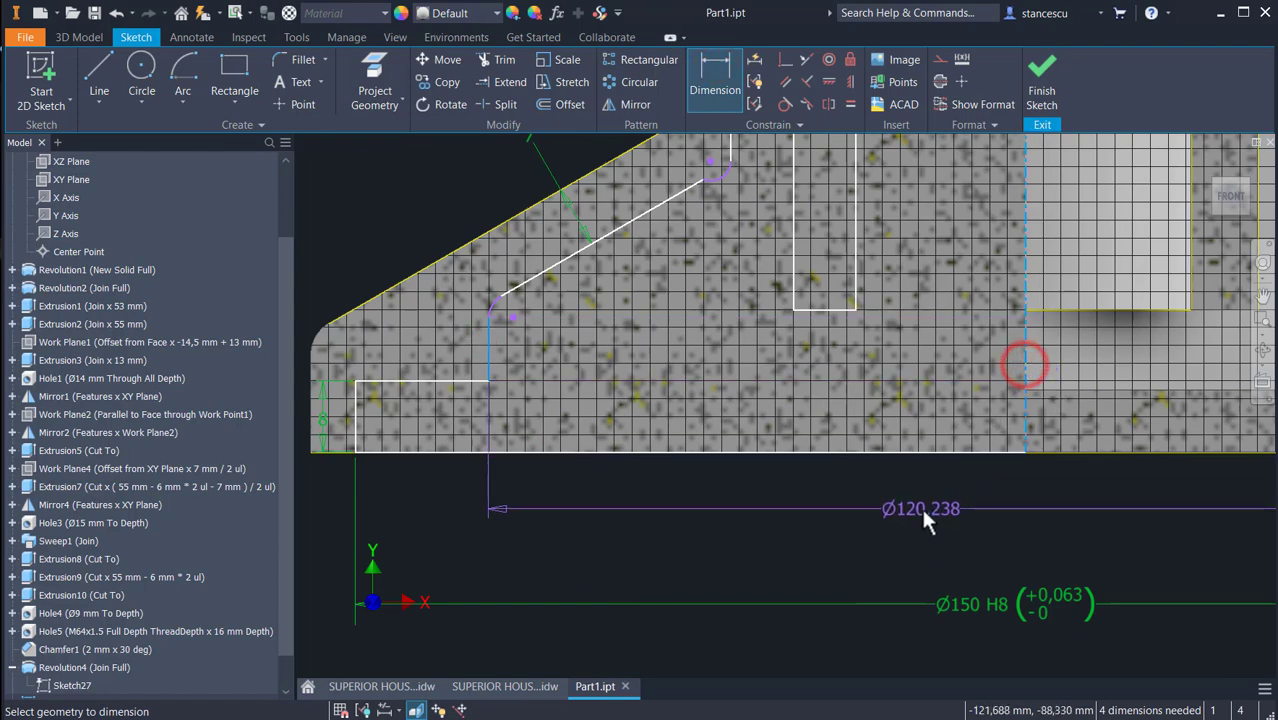
{"action": "left_click", "coordinate": [920, 509]}
{"action": "type", "text": "132"}
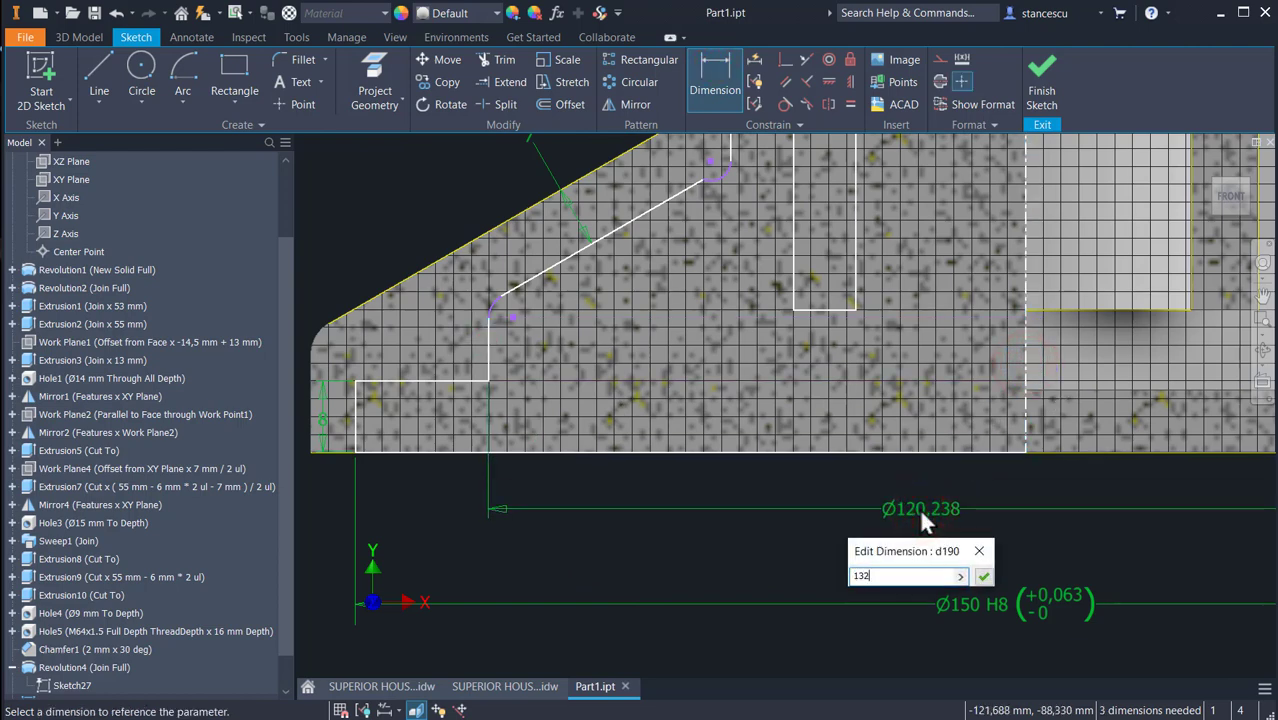
{"action": "key", "text": "Return"}
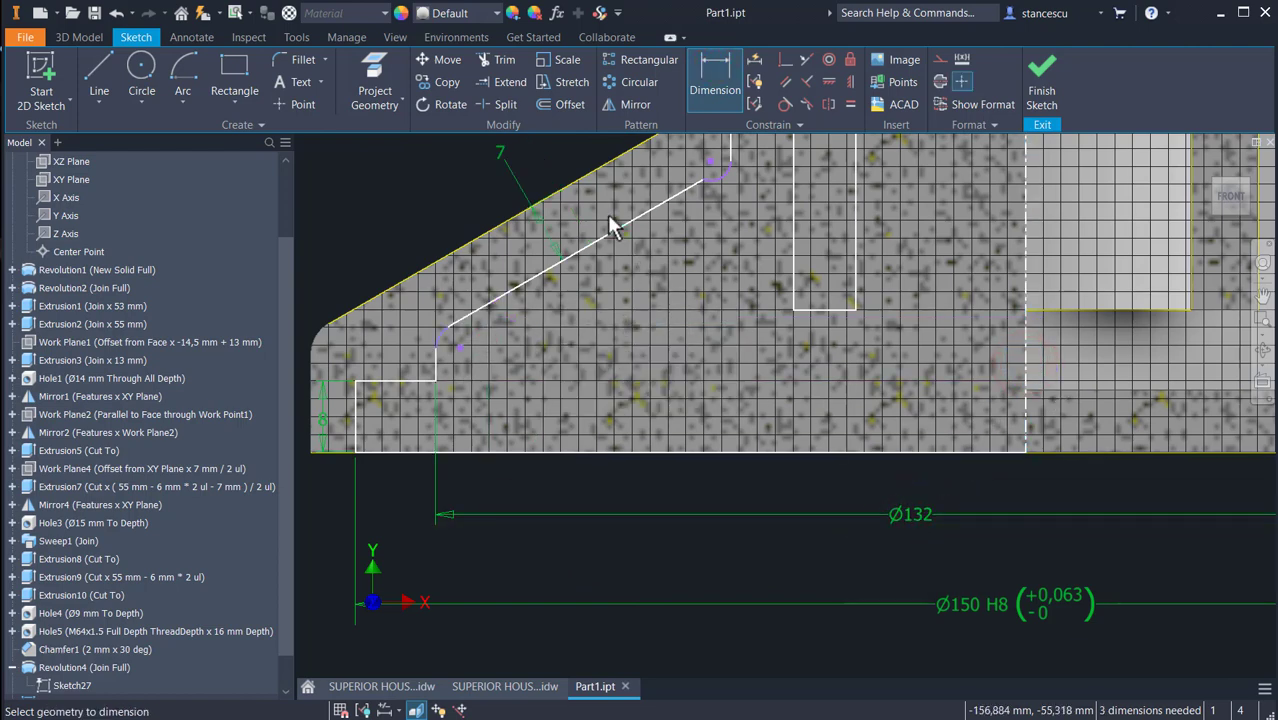
Make the upper arc tangent to the profile's slanted line and set its radius to 4 mm
{"action": "middle_click_drag", "start_coordinate": [688, 196], "coordinate": [713, 309]}
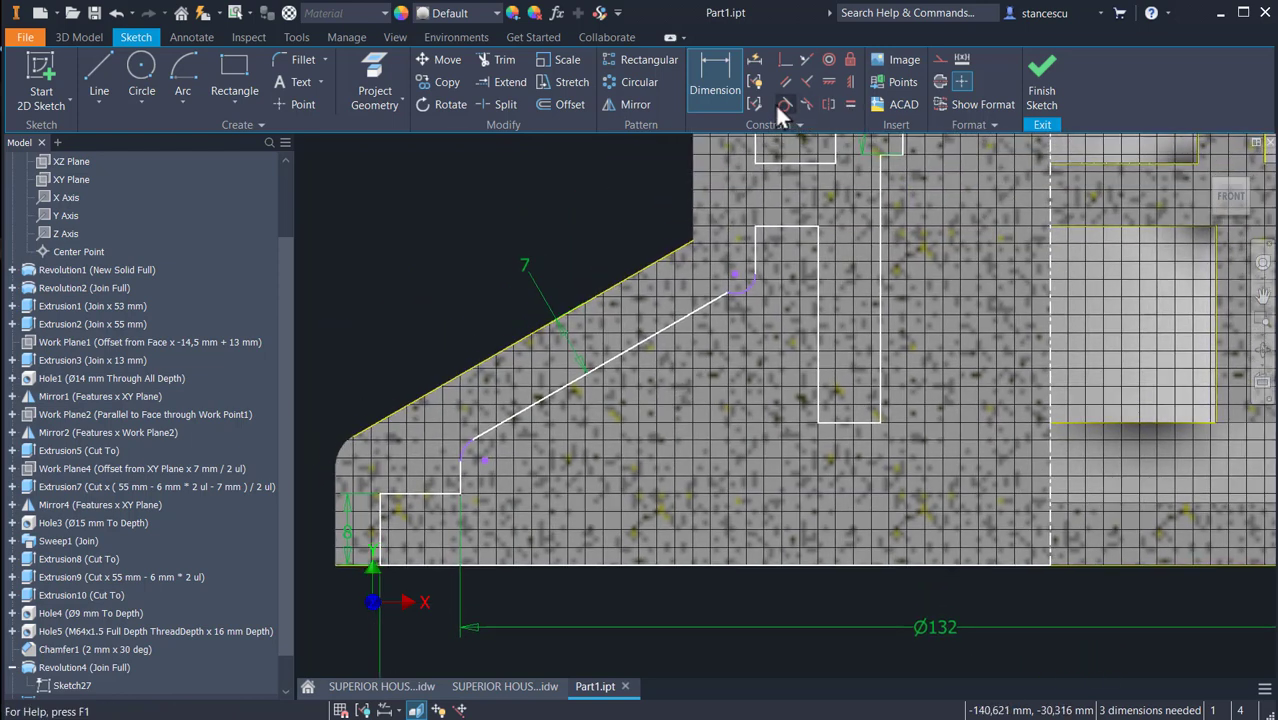
{"action": "left_click", "coordinate": [785, 104]}
{"action": "left_click", "coordinate": [738, 291]}
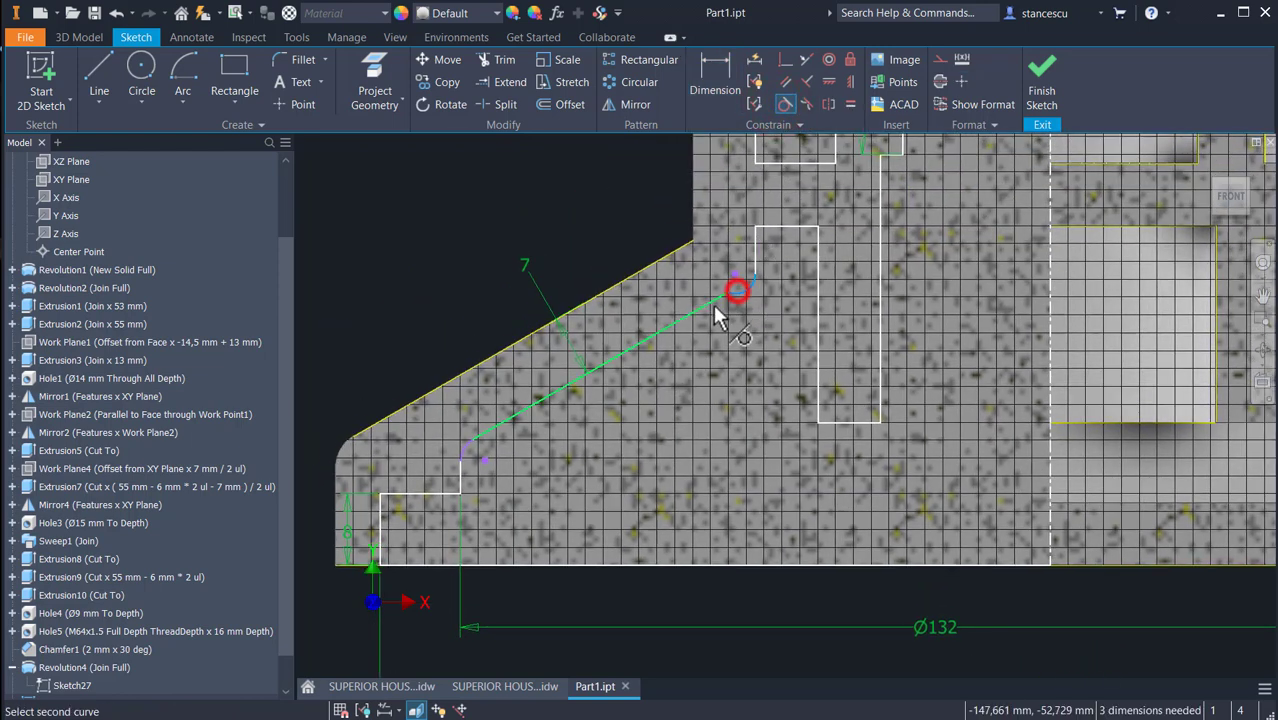
{"action": "left_click", "coordinate": [711, 299]}
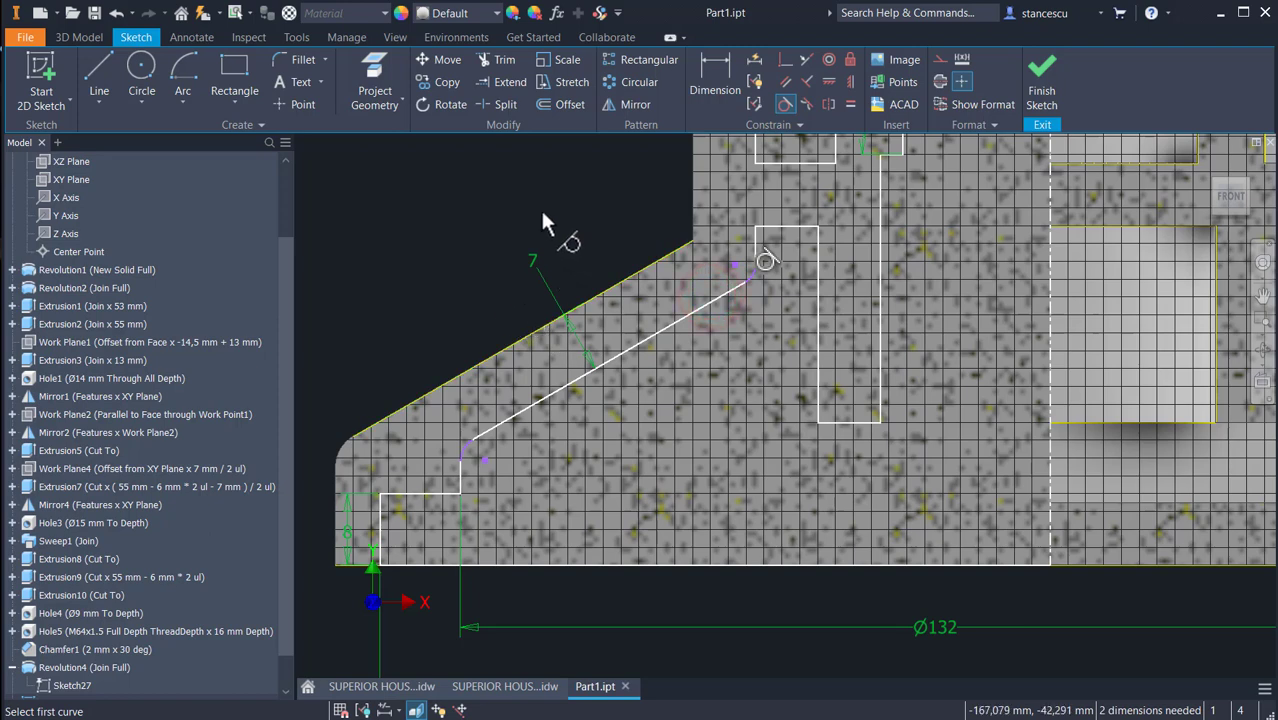
{"action": "left_click", "coordinate": [715, 70]}
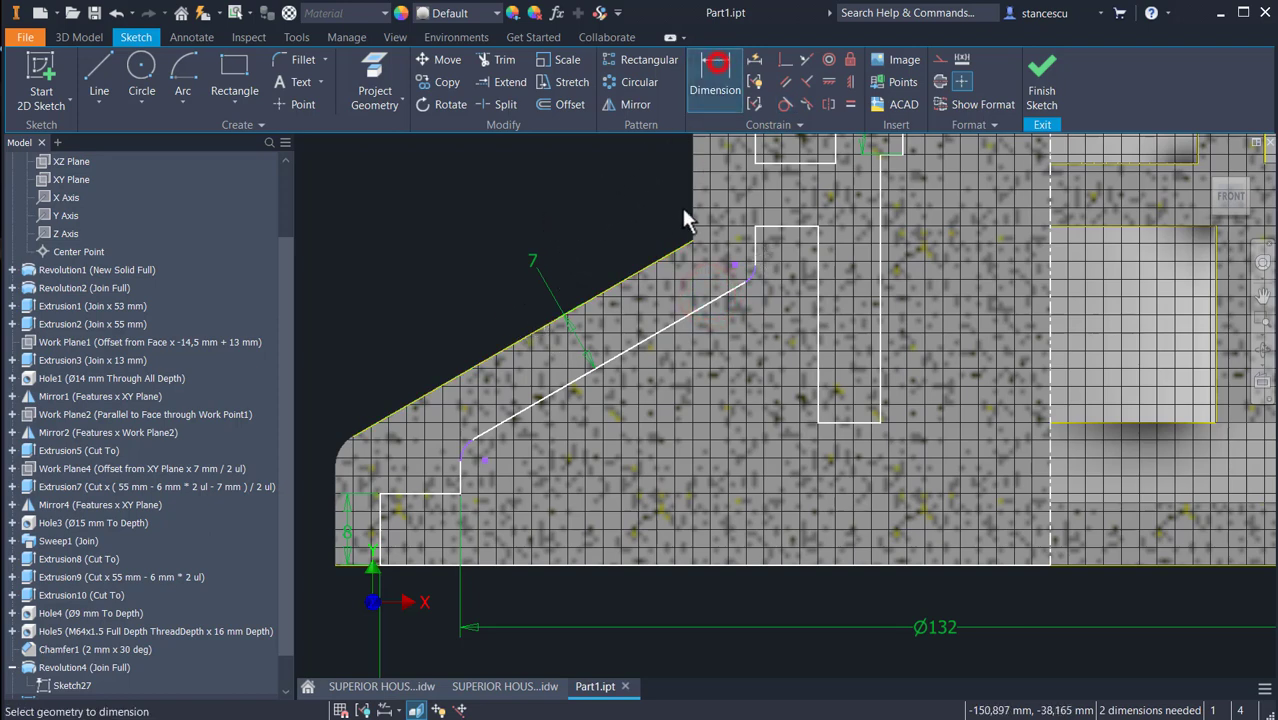
{"action": "left_click", "coordinate": [750, 277]}
{"action": "left_click", "coordinate": [784, 306]}
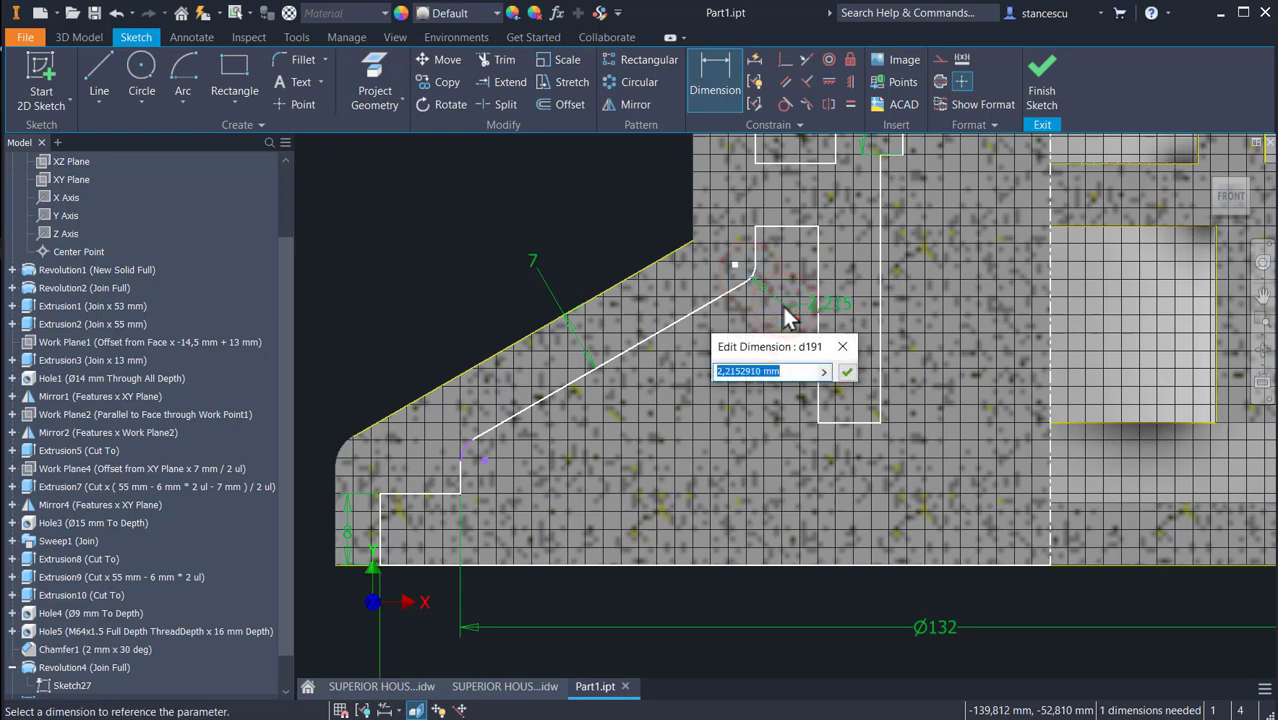
{"action": "key", "text": "Return"}
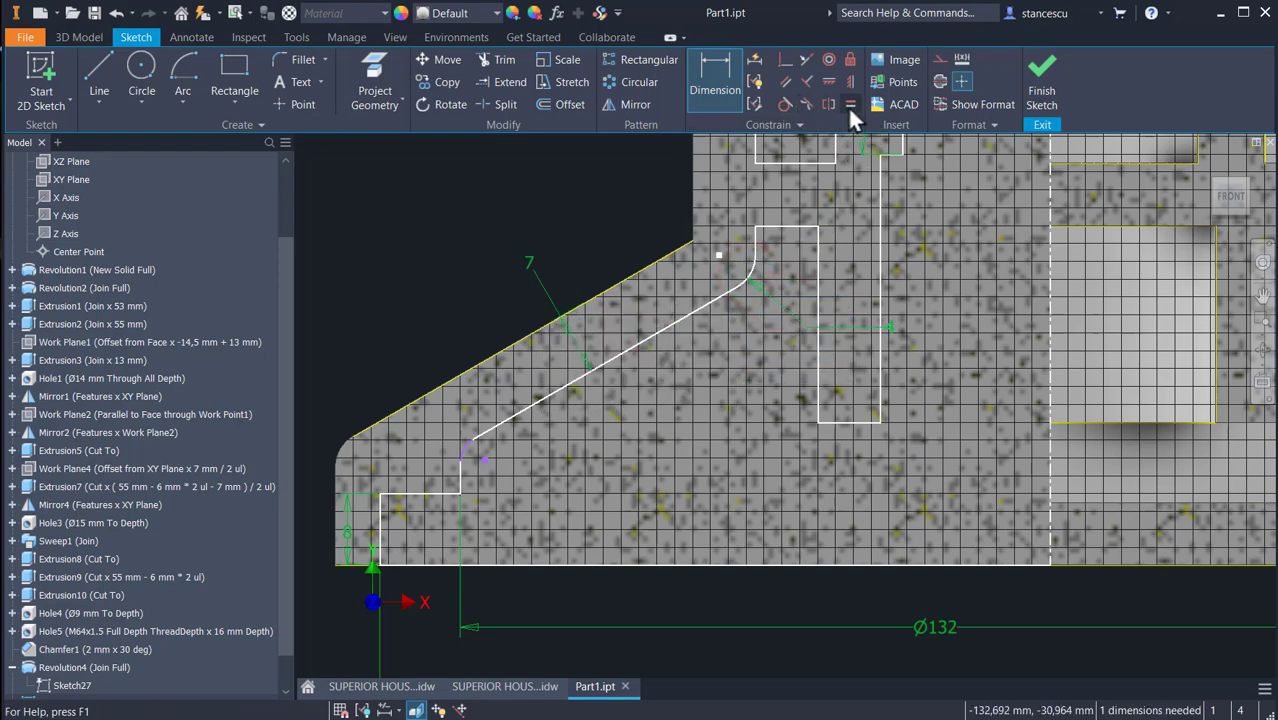
Apply an Equal constraint between the upper and lower arcs at the ends of the slanted line
{"action": "left_click", "coordinate": [850, 106]}
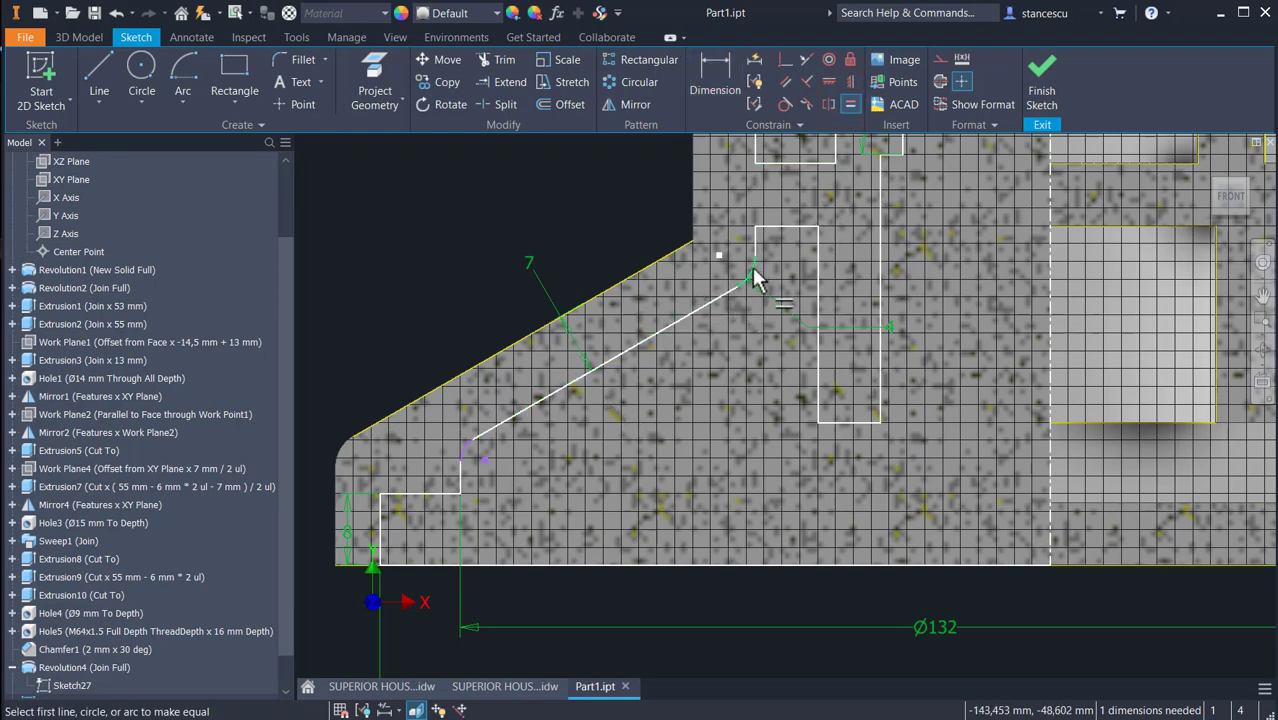
{"action": "left_click", "coordinate": [751, 263]}
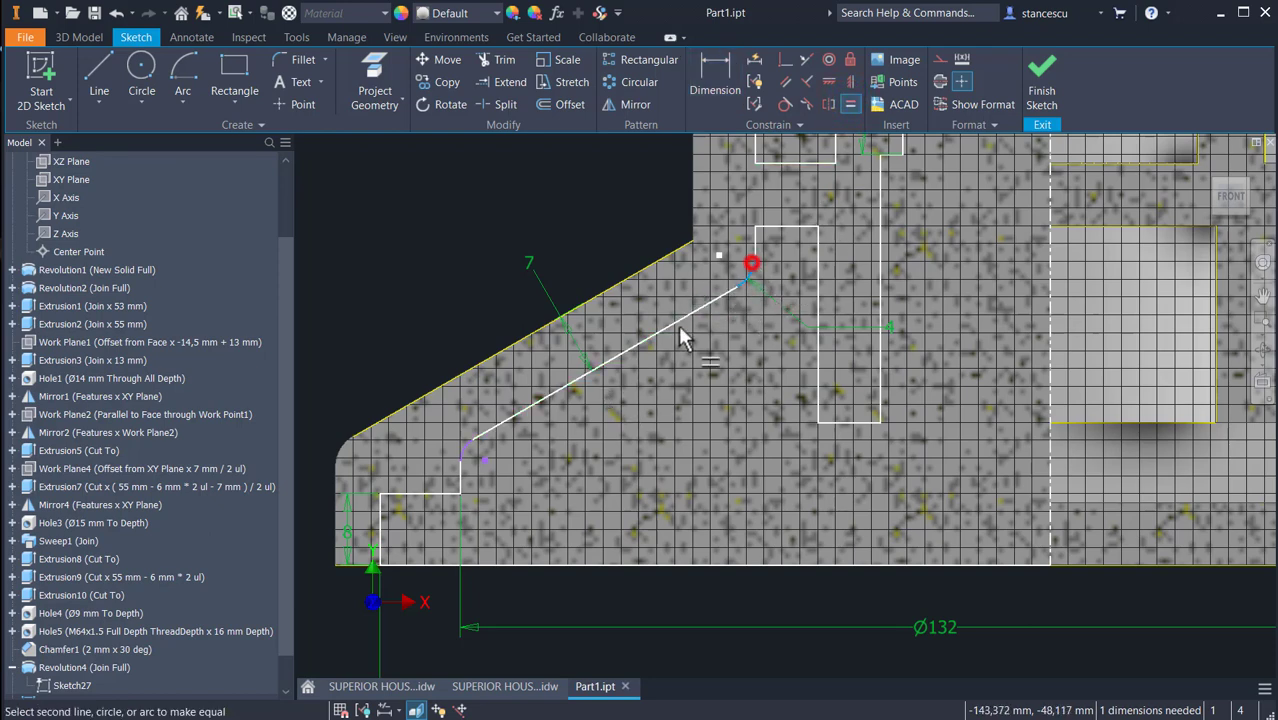
{"action": "left_click", "coordinate": [472, 450]}
{"action": "scroll", "coordinate": [723, 409], "scroll_direction": "down", "scroll_amount": 3}
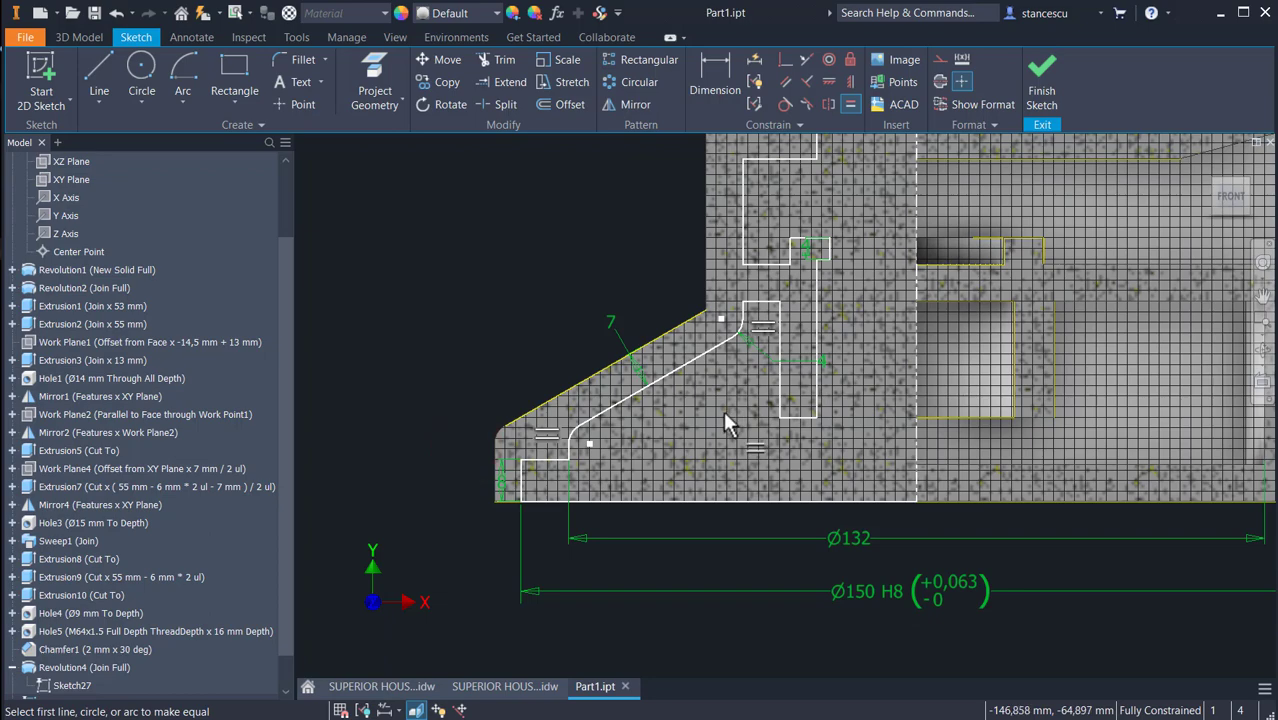
{"action": "scroll", "coordinate": [723, 410], "scroll_direction": "down", "scroll_amount": 5}
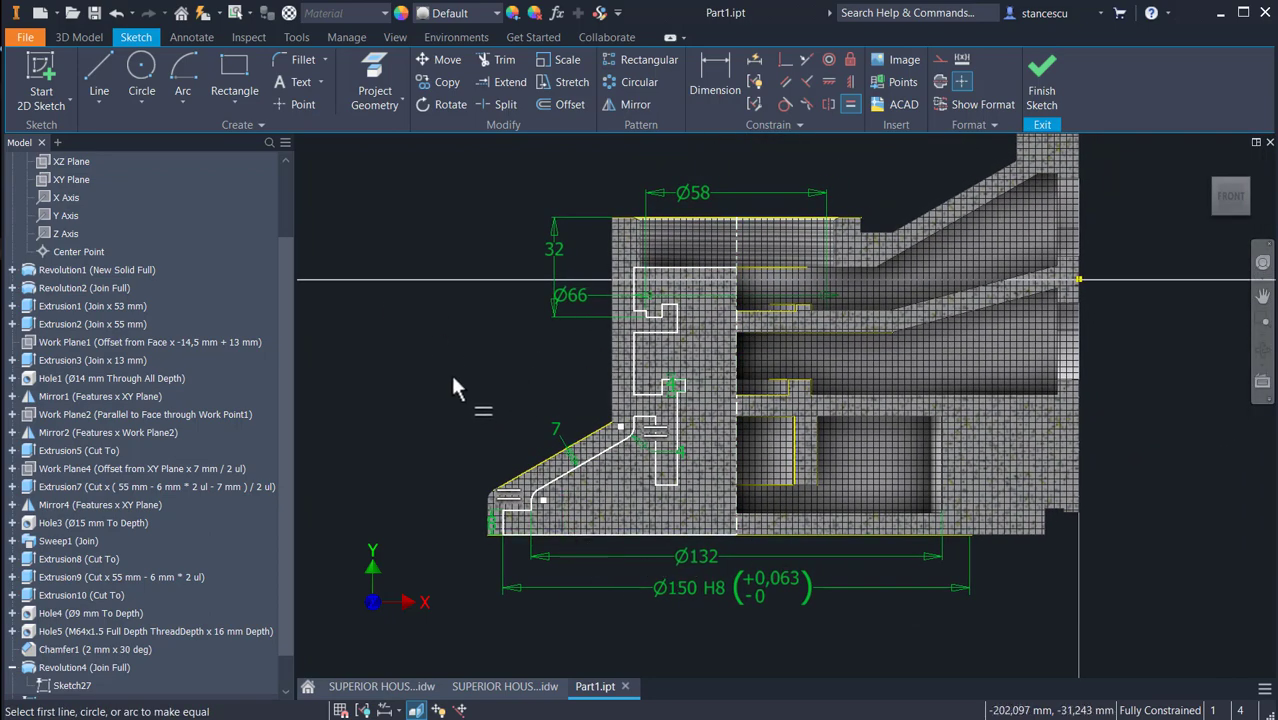
{"action": "key", "text": "Escape"}
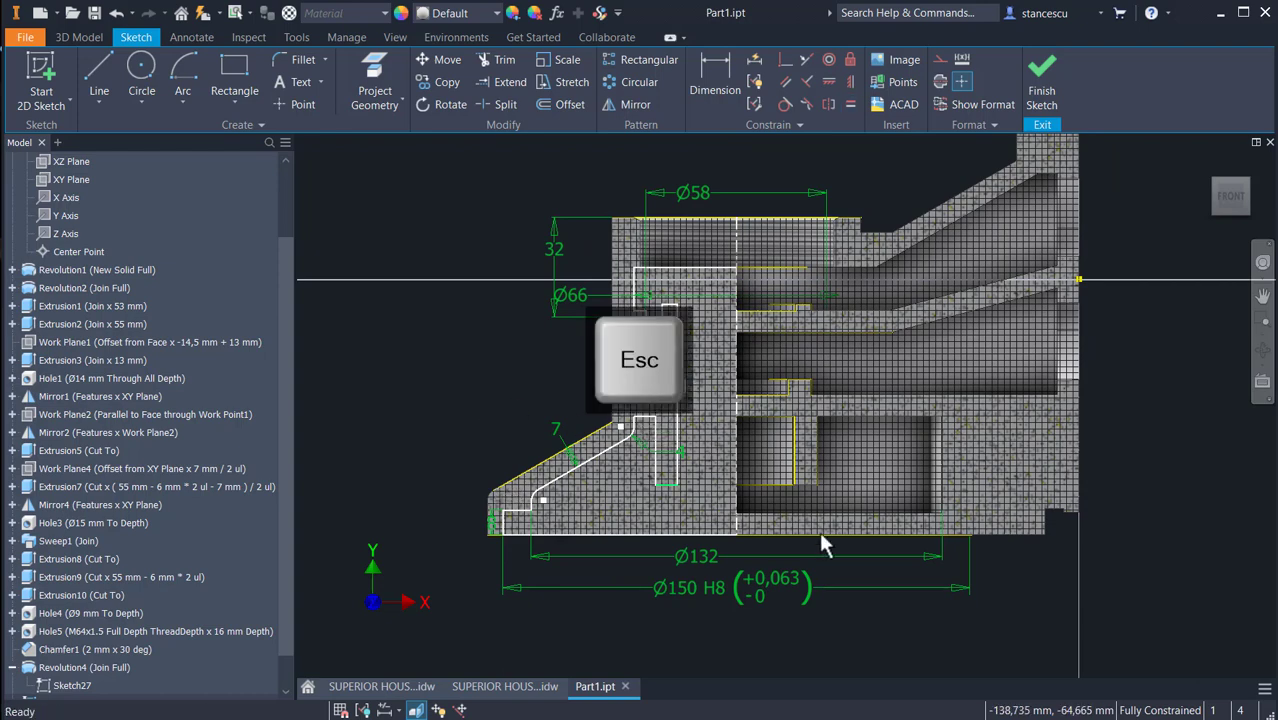
Finish the sketch and revolve the stepped profile a full 360 degrees about its centerline as a cut
{"action": "left_click", "coordinate": [1042, 80]}
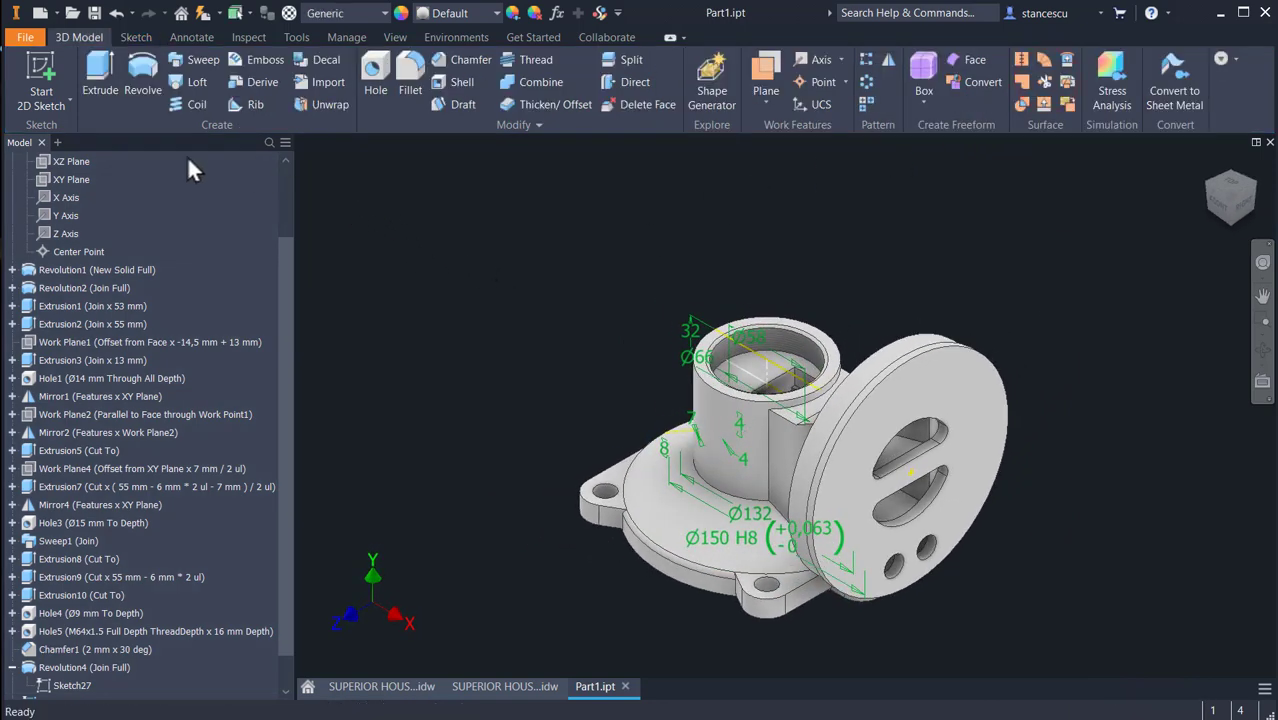
{"action": "left_click", "coordinate": [139, 66]}
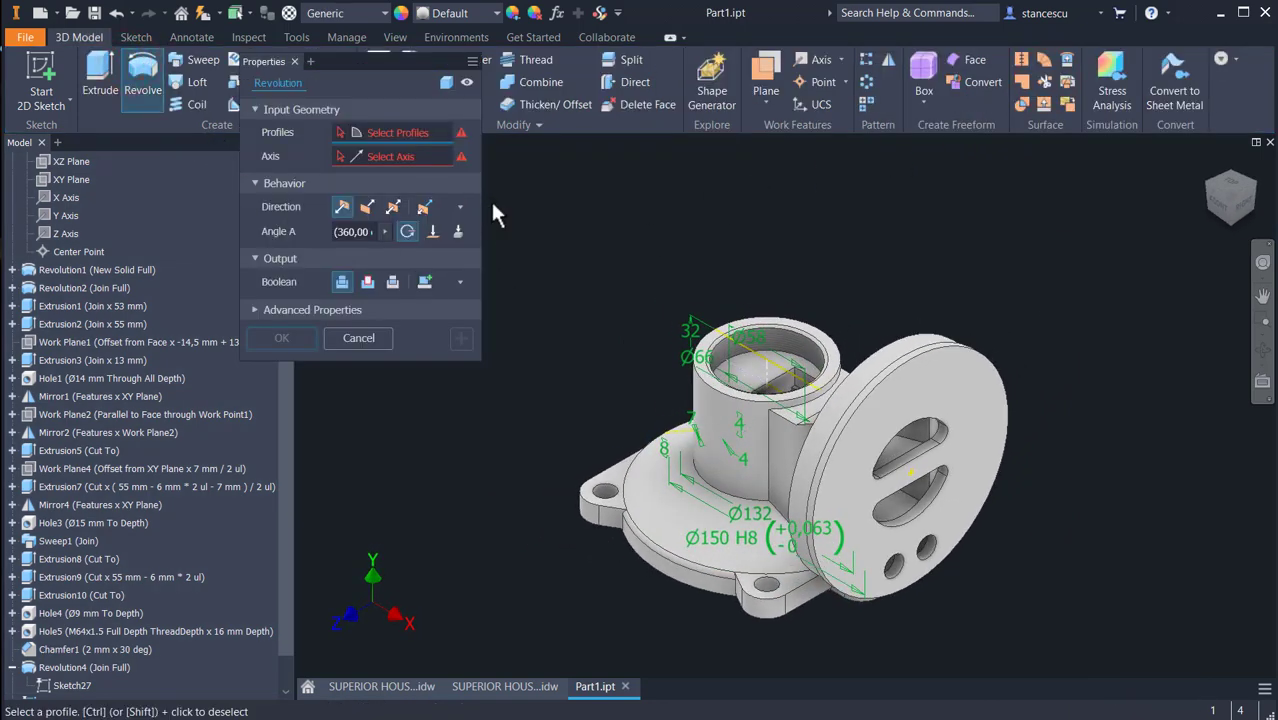
{"action": "left_click", "coordinate": [712, 472]}
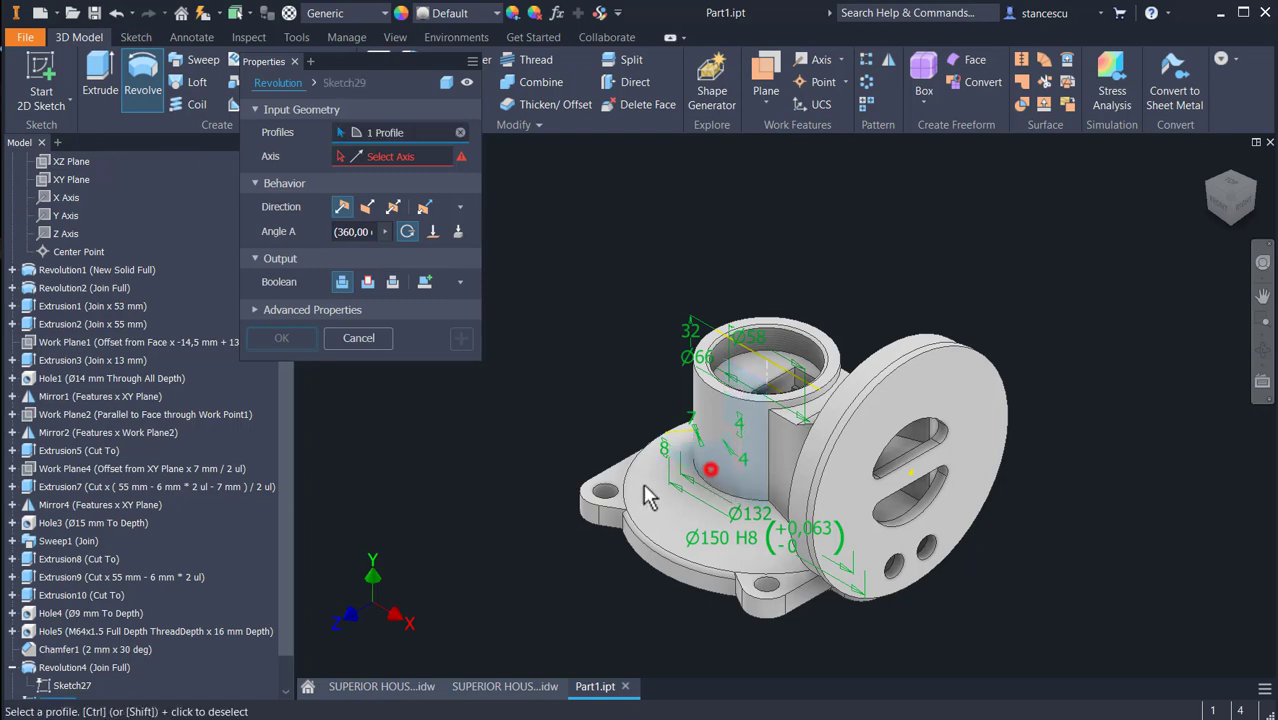
{"action": "left_click", "coordinate": [385, 160]}
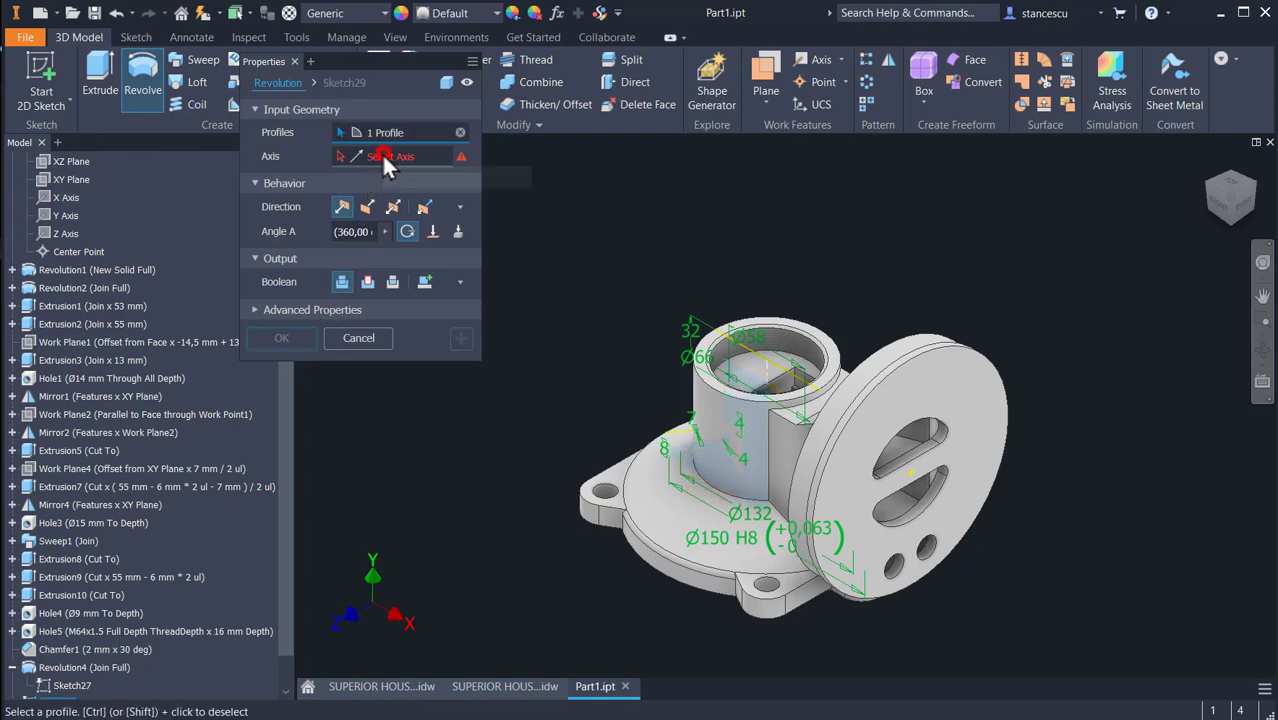
{"action": "left_click", "coordinate": [370, 283]}
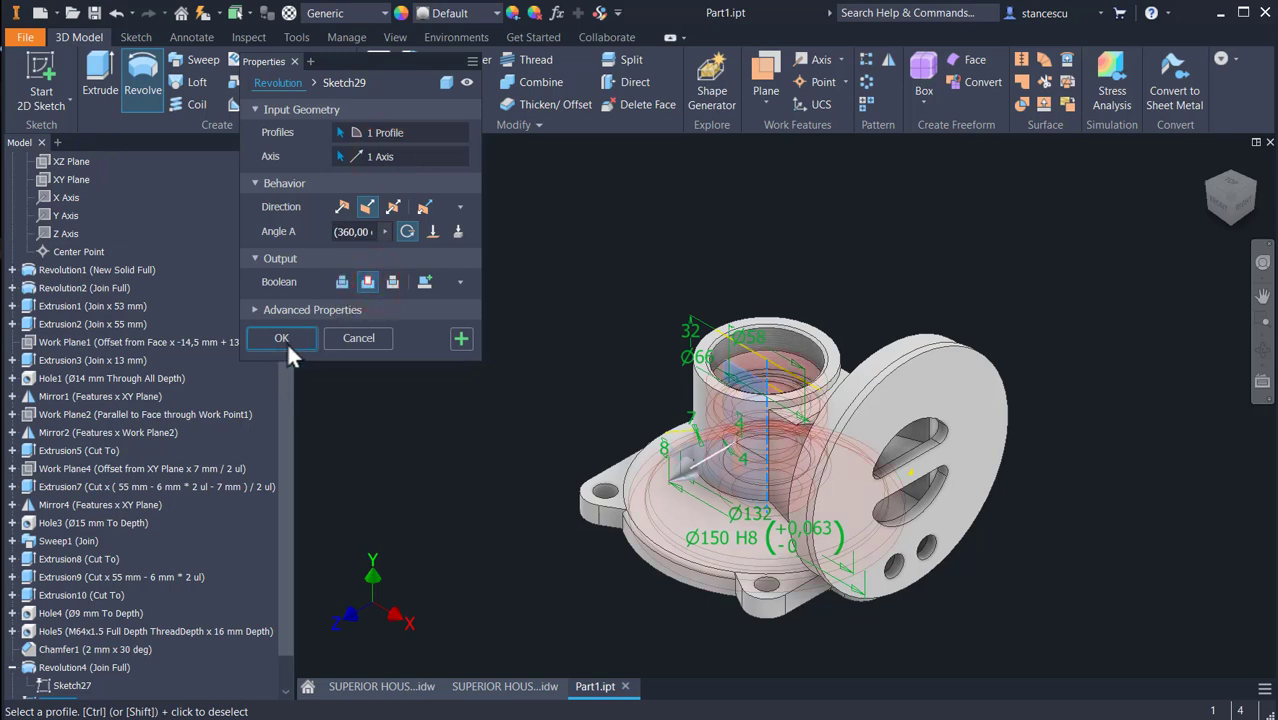
{"action": "left_click", "coordinate": [285, 342]}
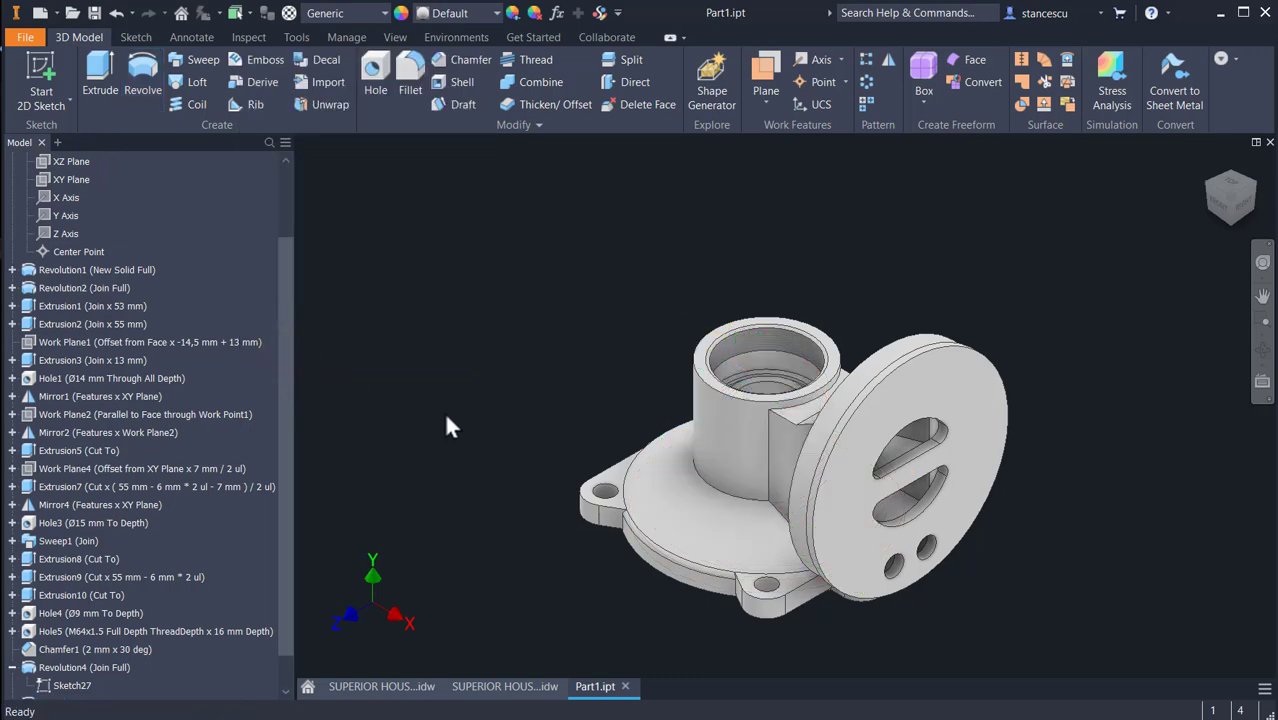
{"action": "middle_click_drag", "start_coordinate": [448, 425], "coordinate": [491, 394], "text": "shift"}
{"action": "key", "text": "F6"}
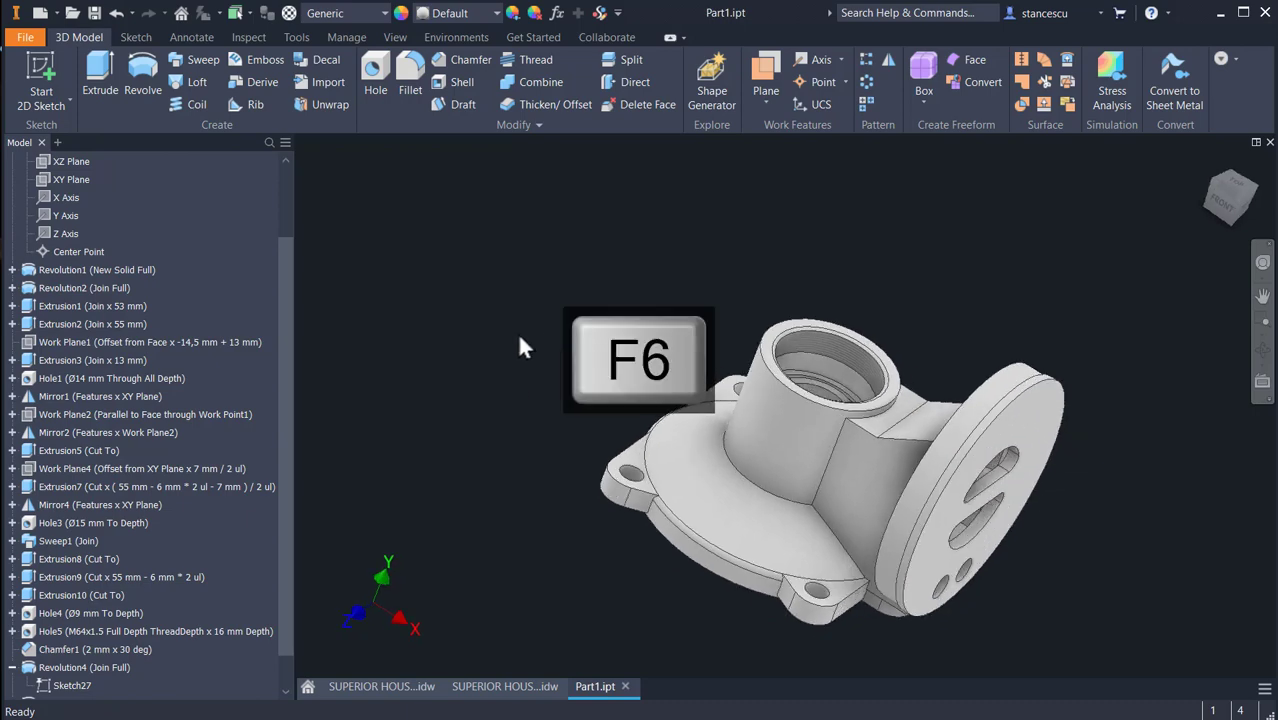
Check the small stepped hole's dimensions in the drawing's A-A section and start a part sketch on the recessed underside face around the central boss
{"action": "left_click", "coordinate": [508, 688]}
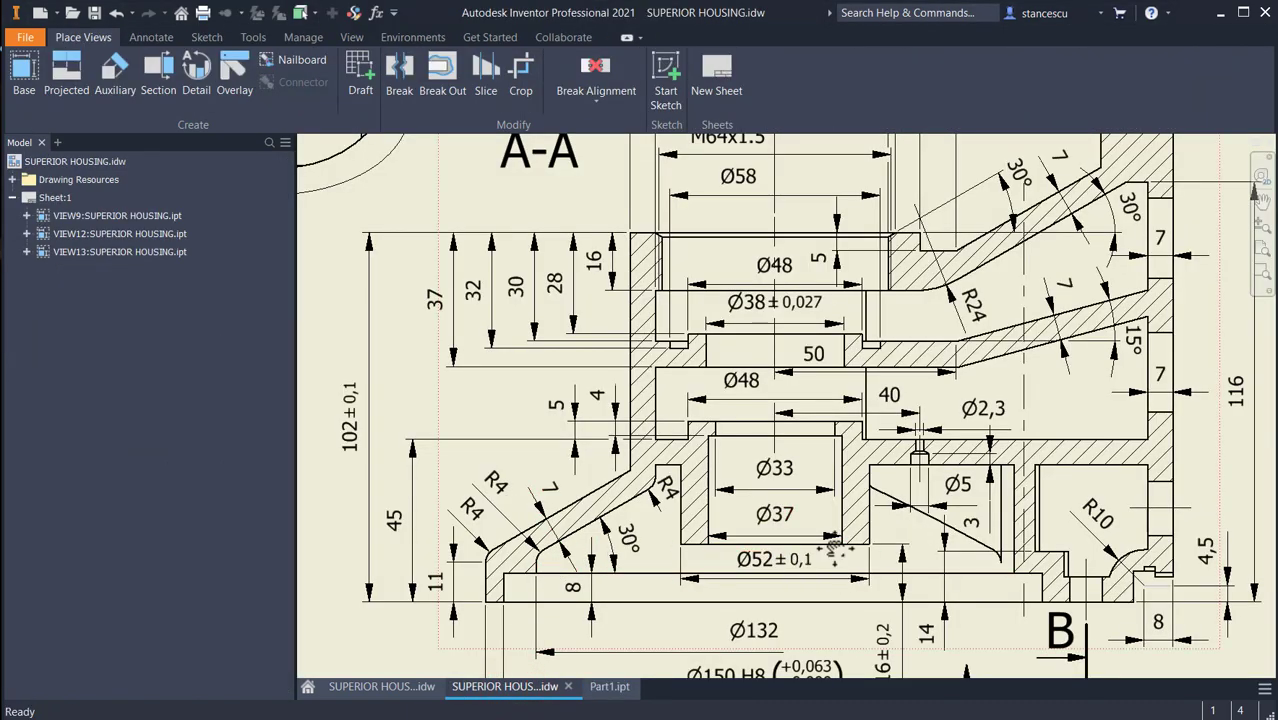
{"action": "scroll", "coordinate": [778, 548], "scroll_direction": "down", "scroll_amount": 1}
{"action": "scroll", "coordinate": [885, 378], "scroll_direction": "up", "scroll_amount": 4}
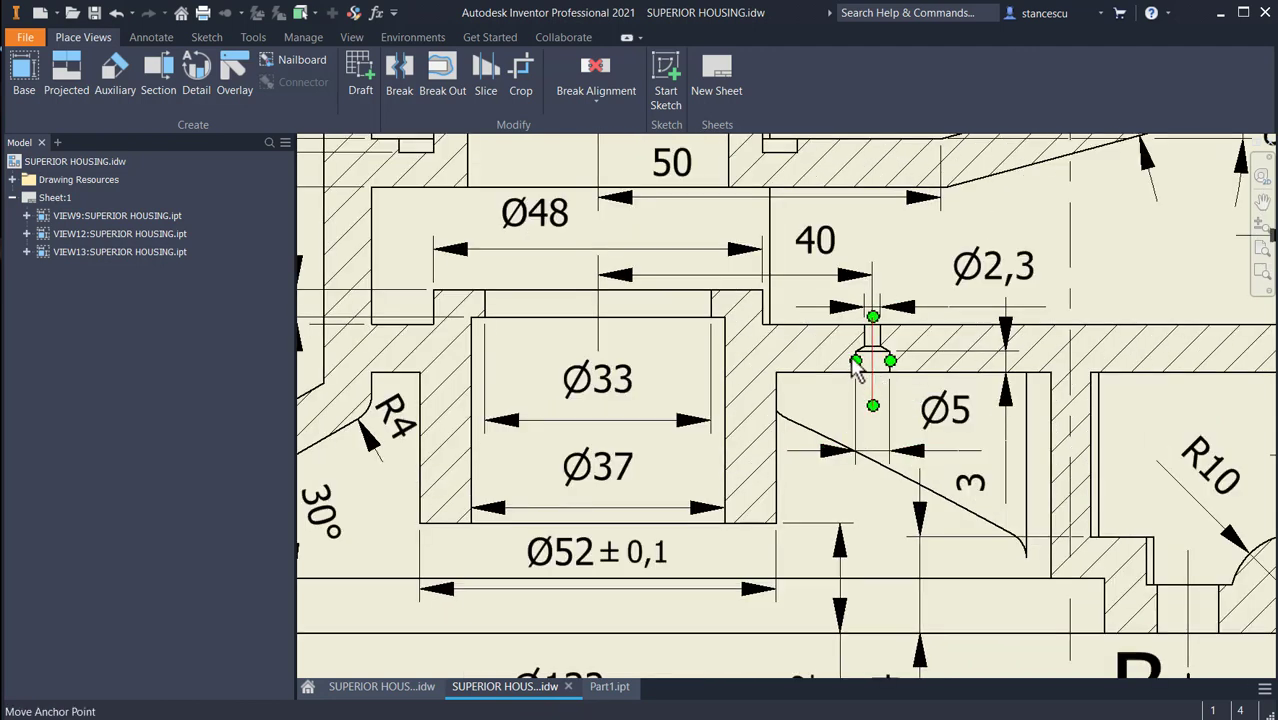
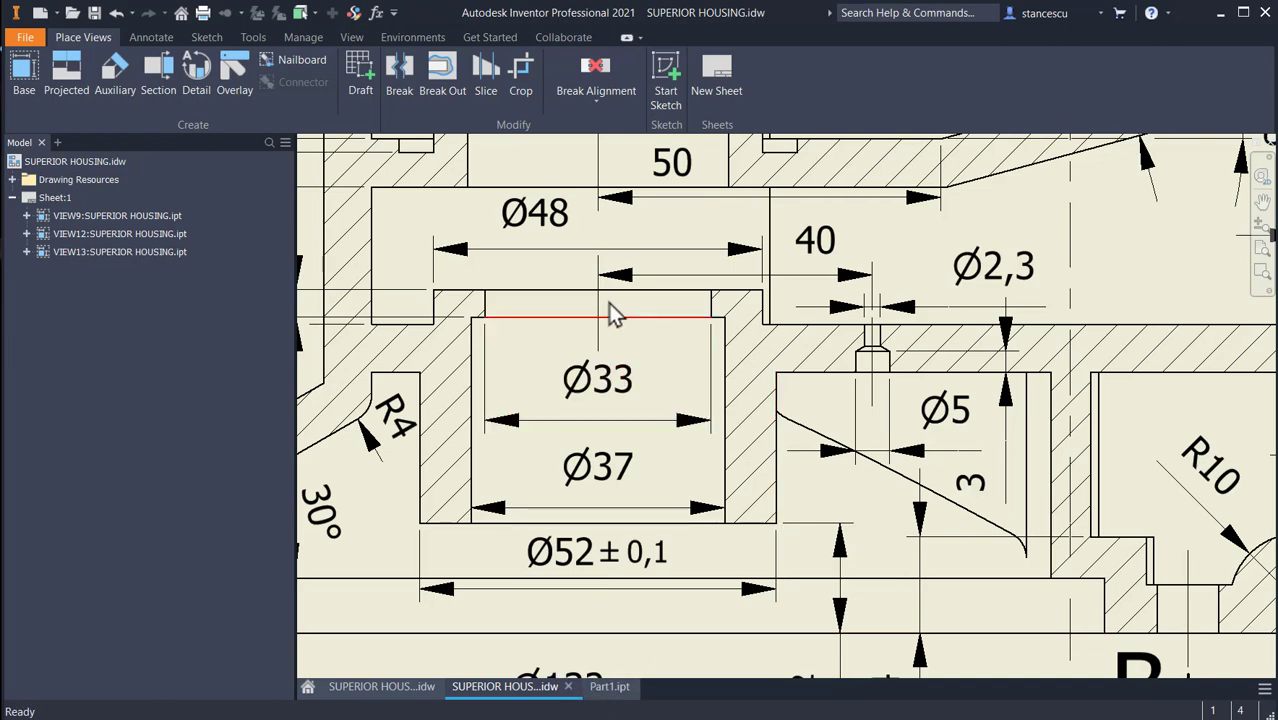
{"action": "left_click", "coordinate": [609, 686]}
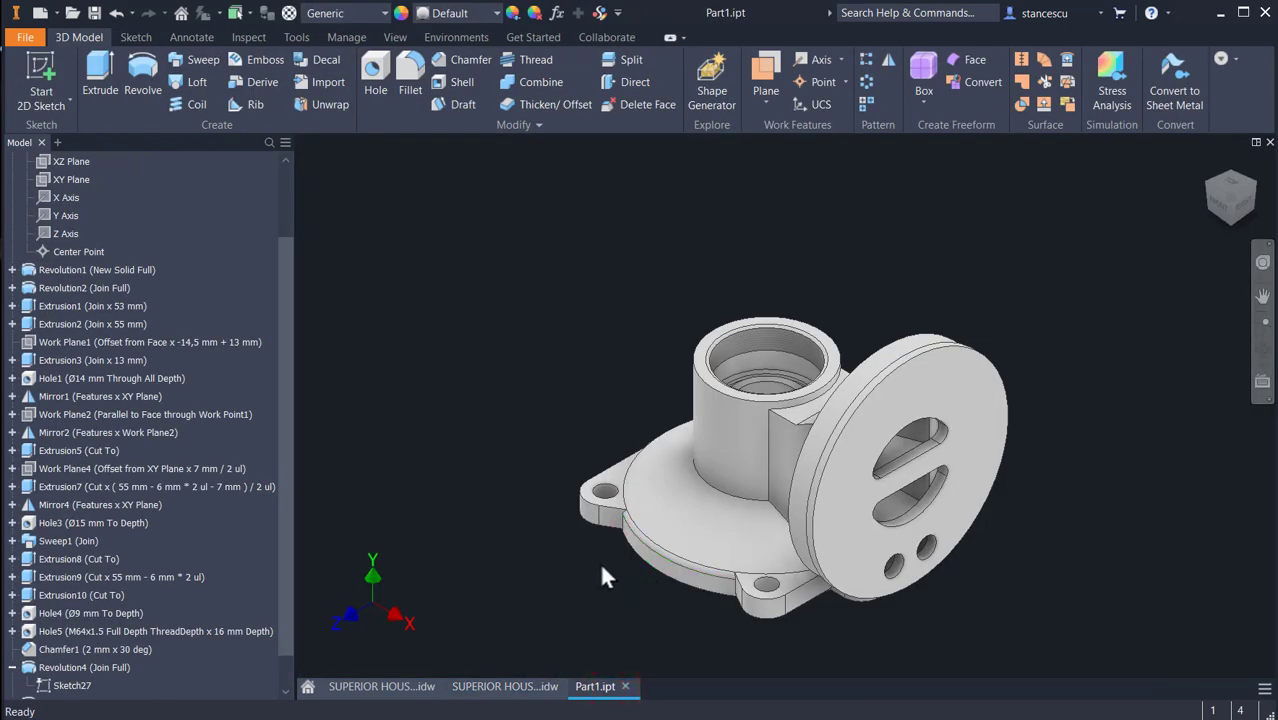
{"action": "middle_click_drag", "start_coordinate": [599, 561], "coordinate": [702, 466], "text": "shift"}
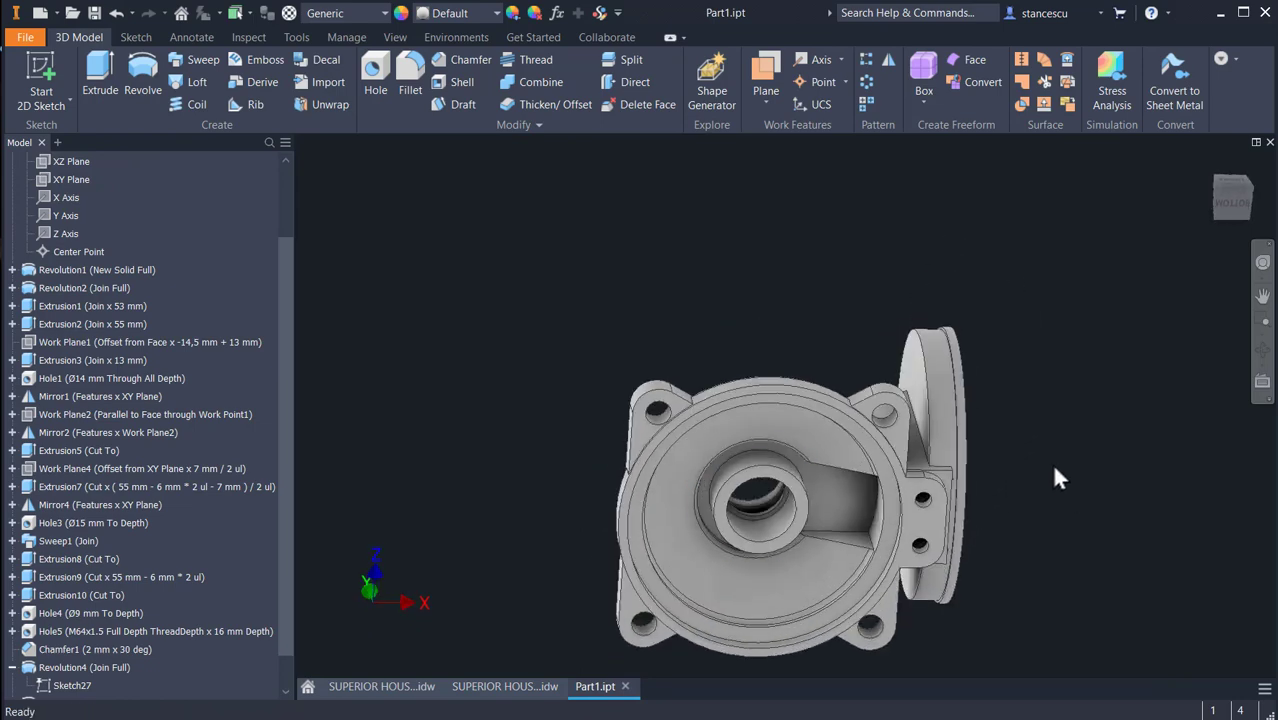
{"action": "left_click", "coordinate": [846, 492]}
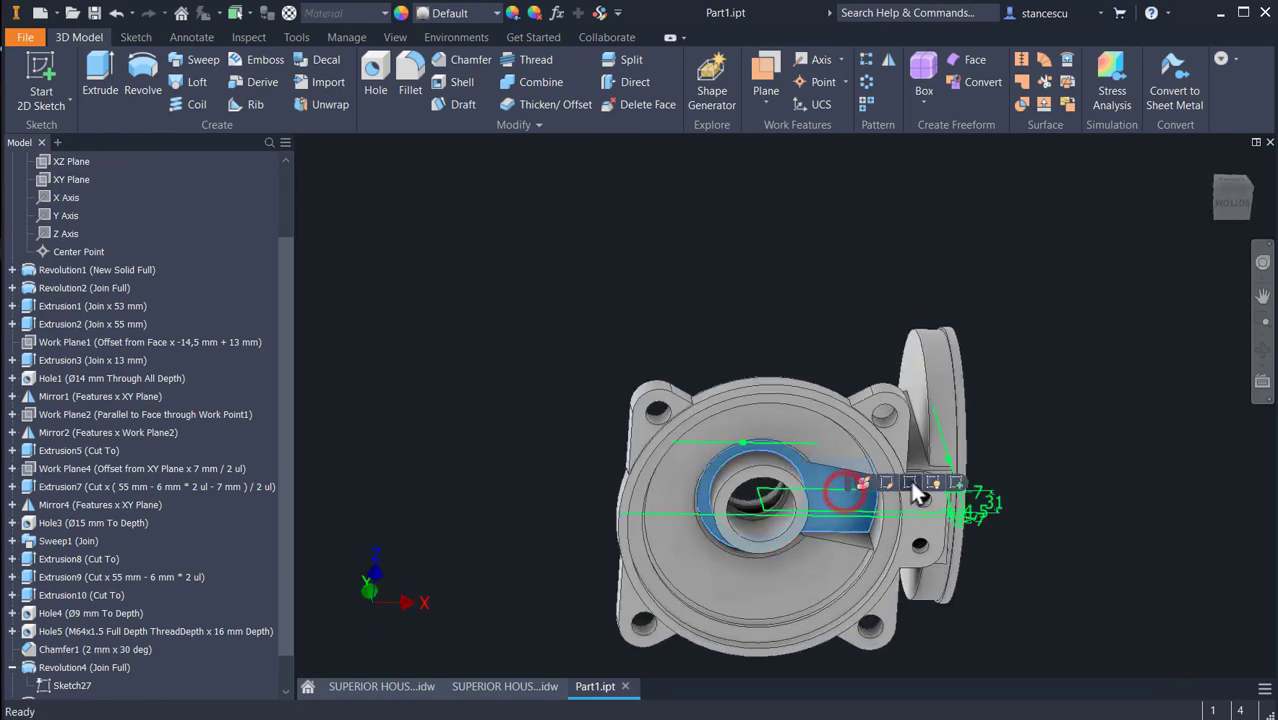
{"action": "left_click", "coordinate": [955, 482]}
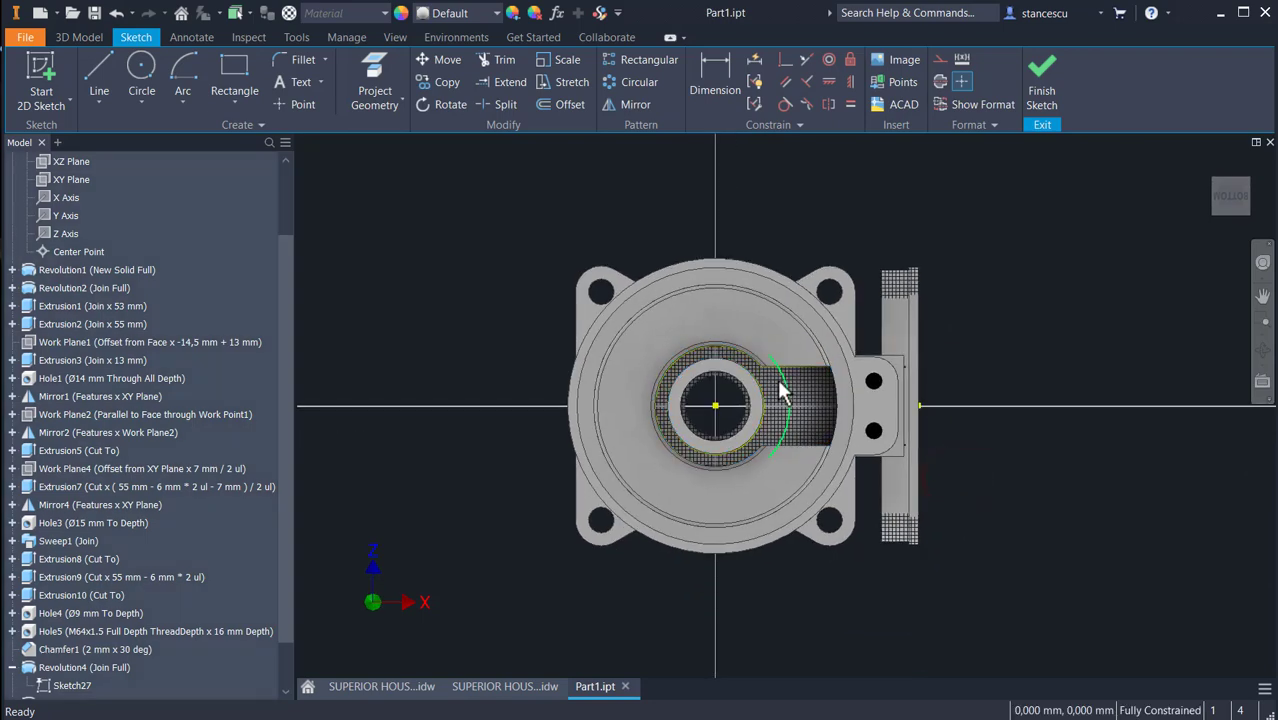
Place a sketch point on the recessed face beside the central boss and align it horizontally with the origin
{"action": "scroll", "coordinate": [462, 310], "scroll_direction": "up", "scroll_amount": 3}
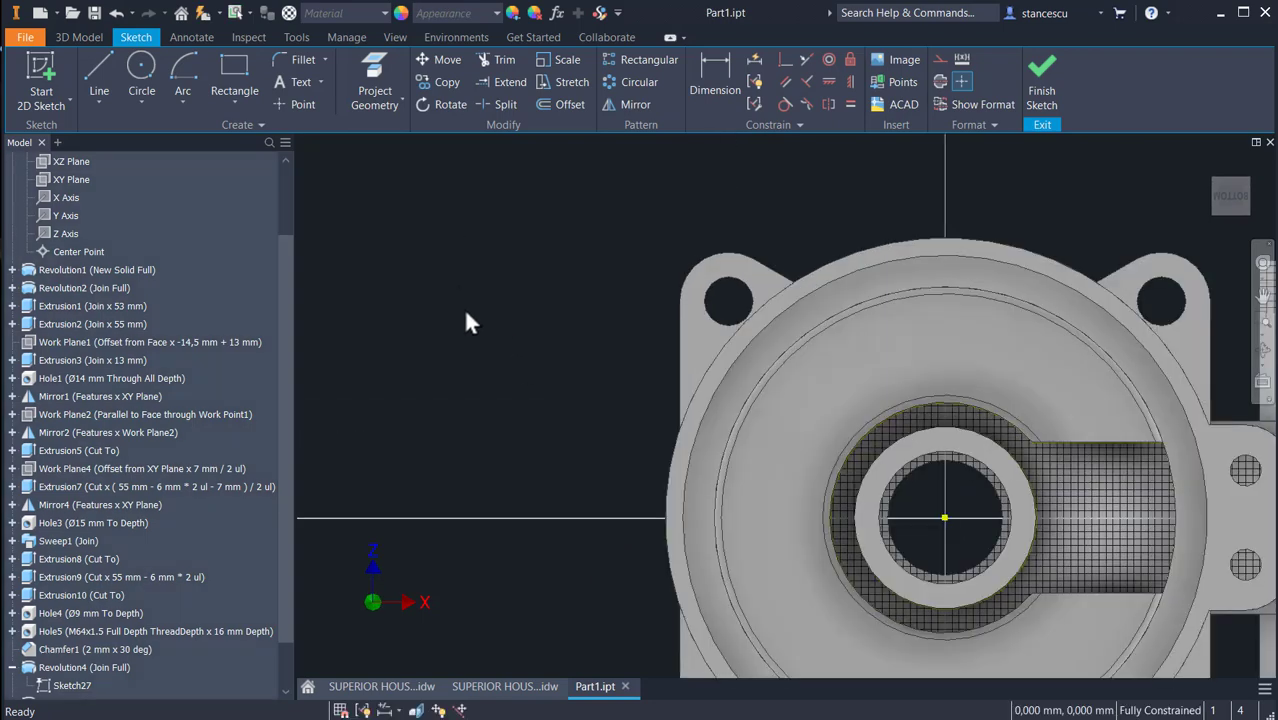
{"action": "middle_click_drag", "start_coordinate": [463, 308], "coordinate": [411, 253]}
{"action": "left_click", "coordinate": [303, 105]}
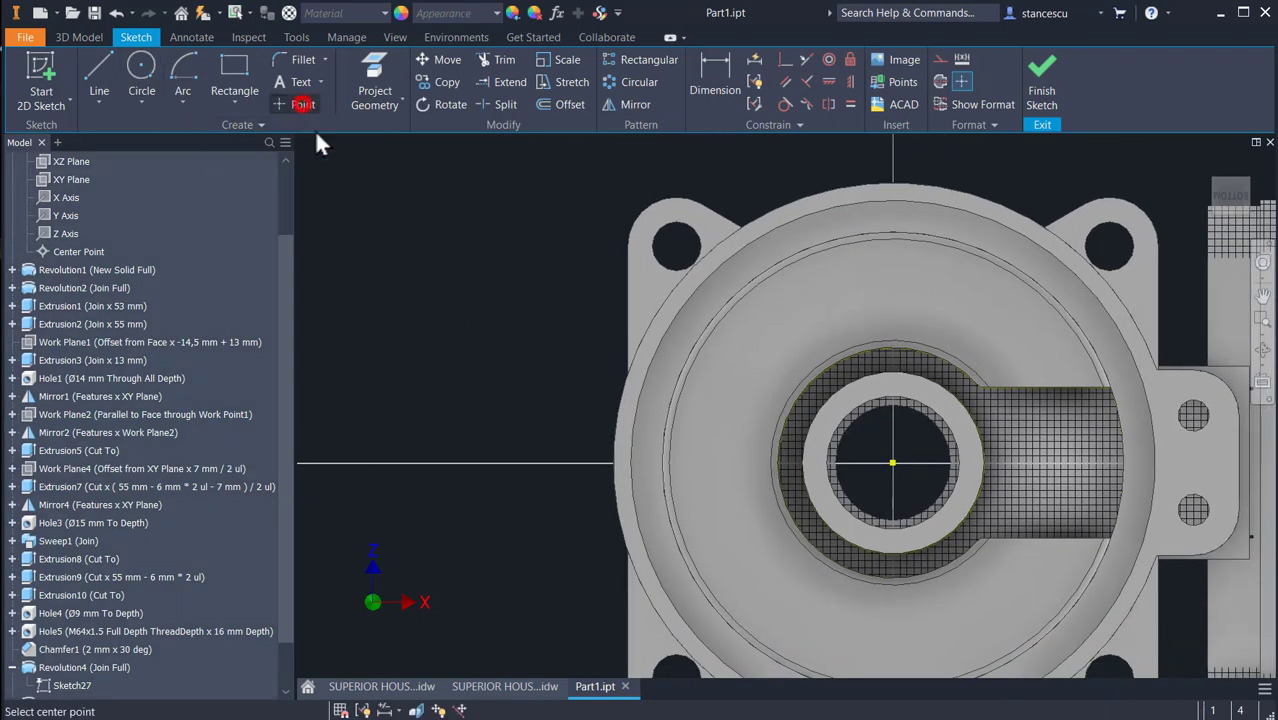
{"action": "left_click", "coordinate": [303, 105]}
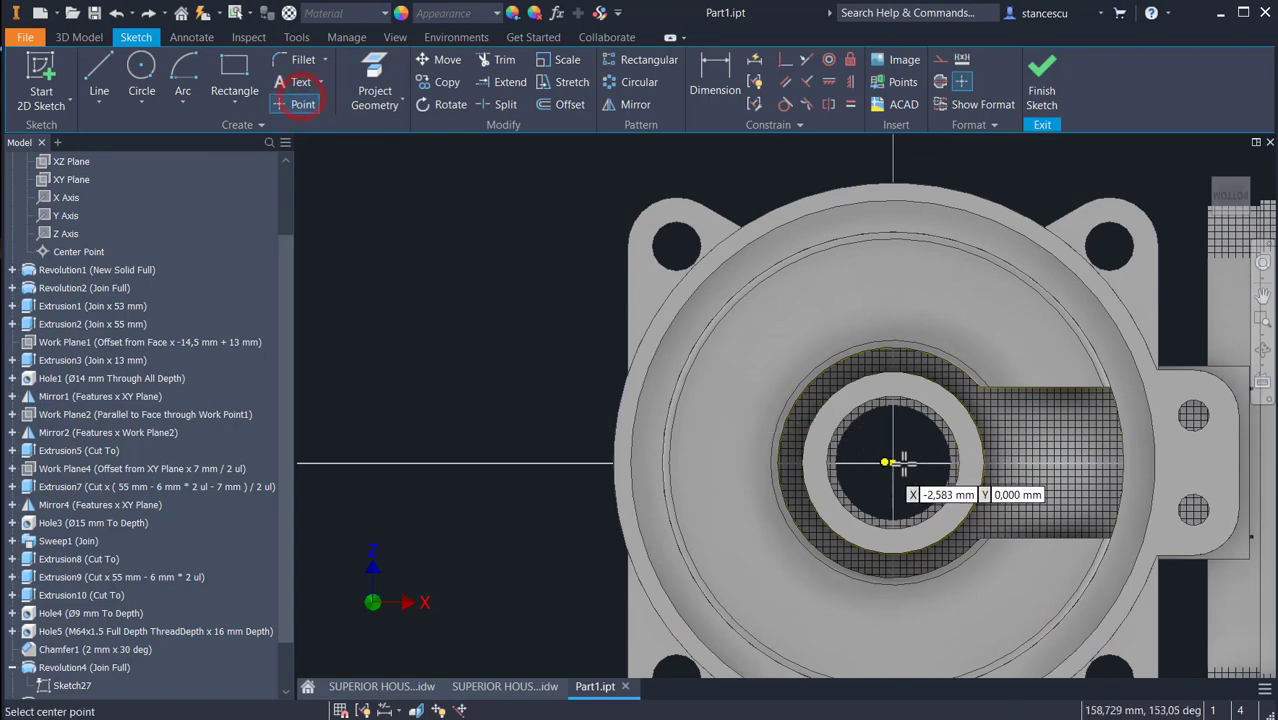
{"action": "left_click", "coordinate": [1043, 438]}
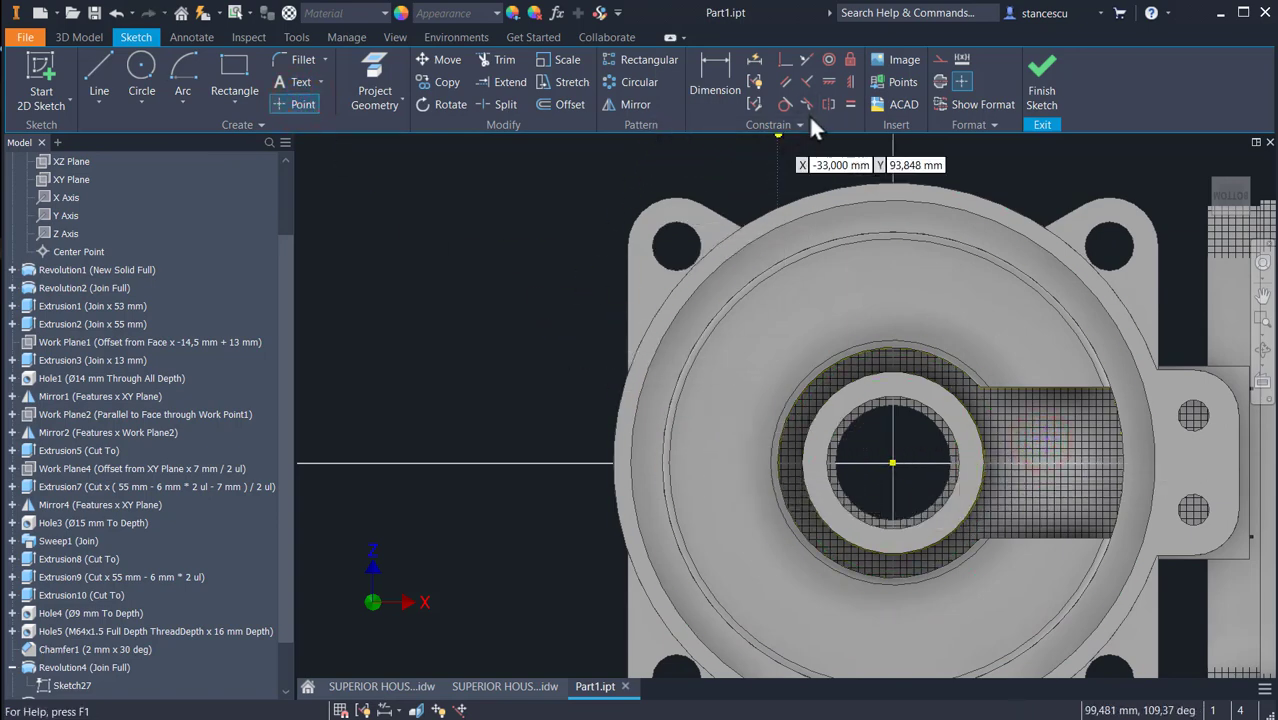
{"action": "left_click", "coordinate": [829, 81]}
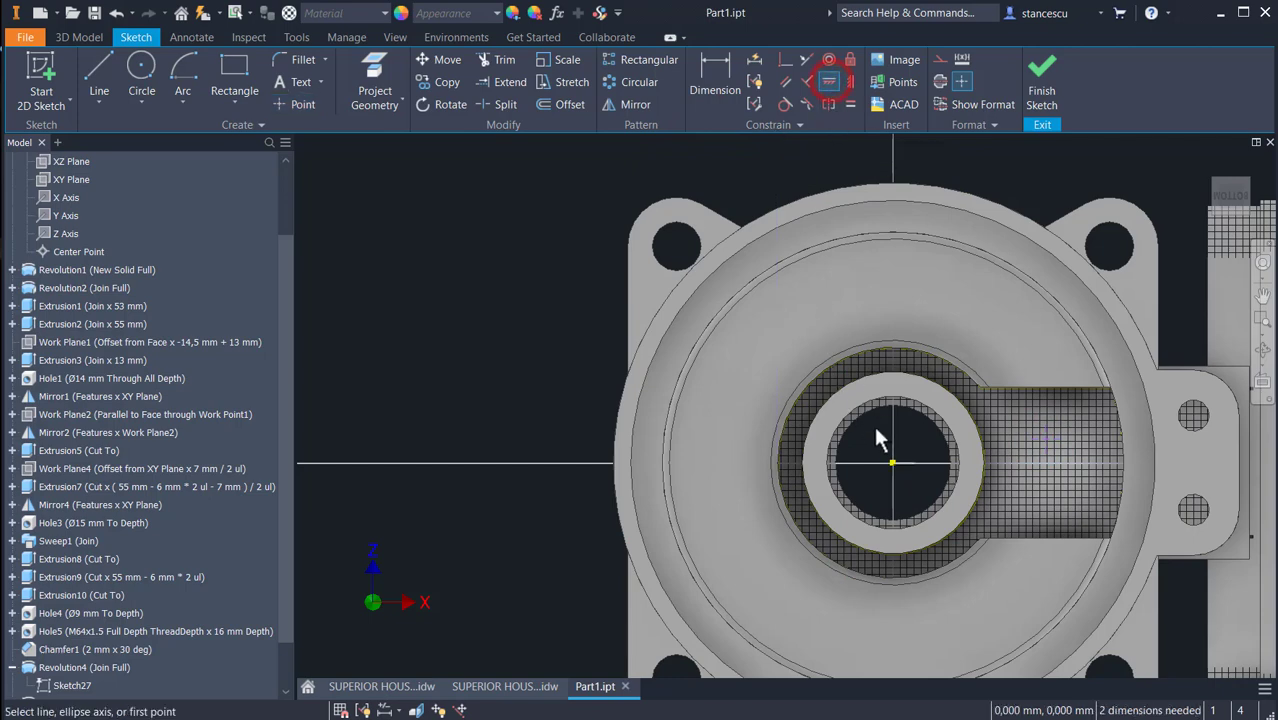
{"action": "left_click", "coordinate": [891, 458]}
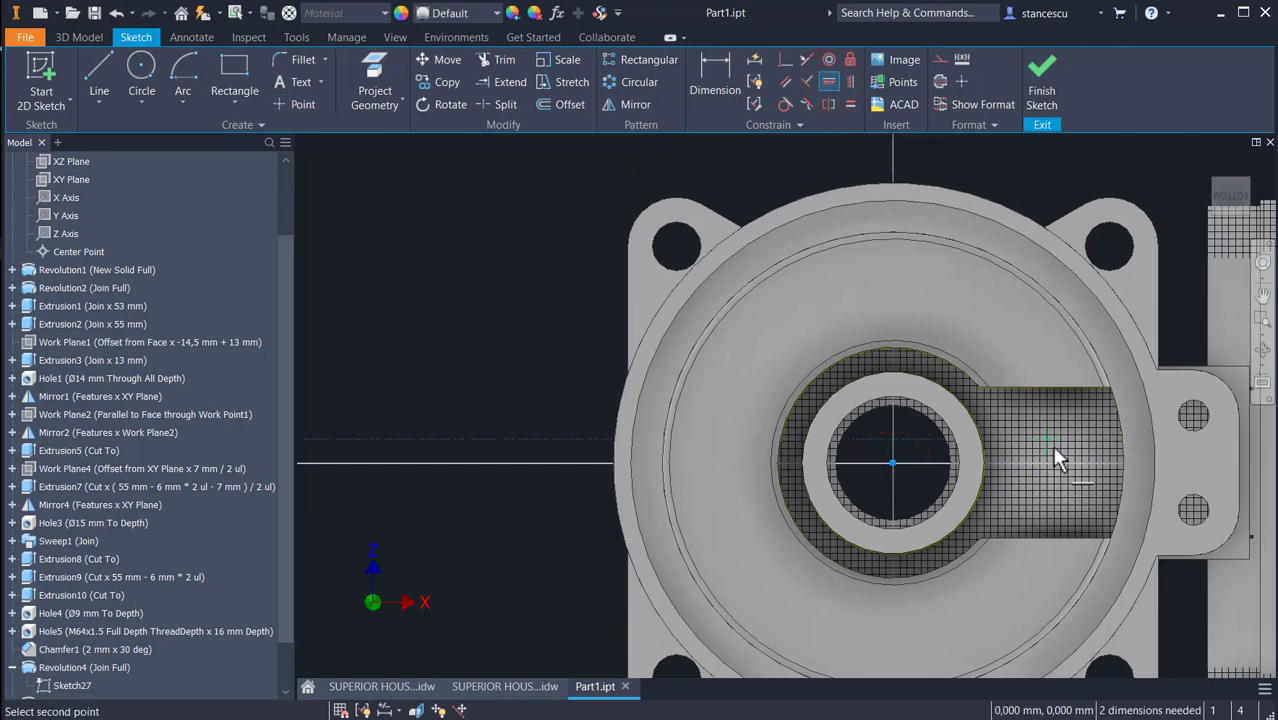
{"action": "left_click", "coordinate": [1047, 443]}
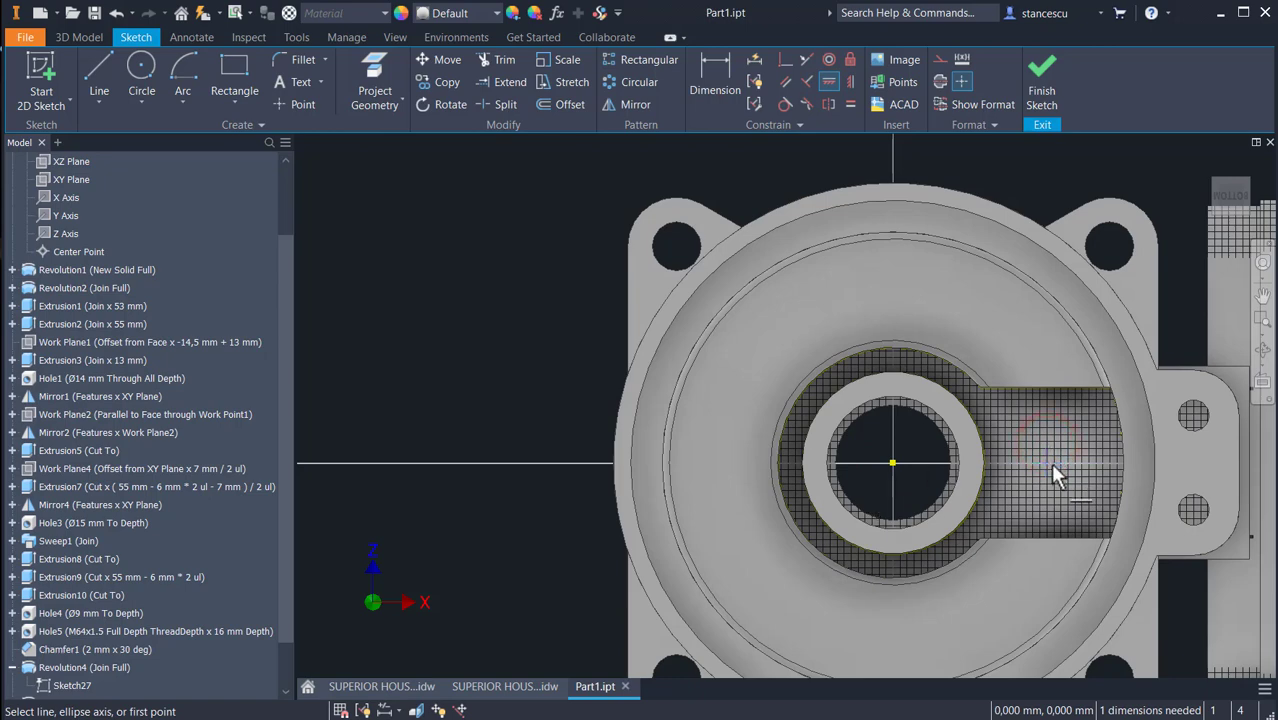
Dimension the sketch point 40 mm from the center of the boss and finish the sketch
{"action": "left_click", "coordinate": [712, 69]}
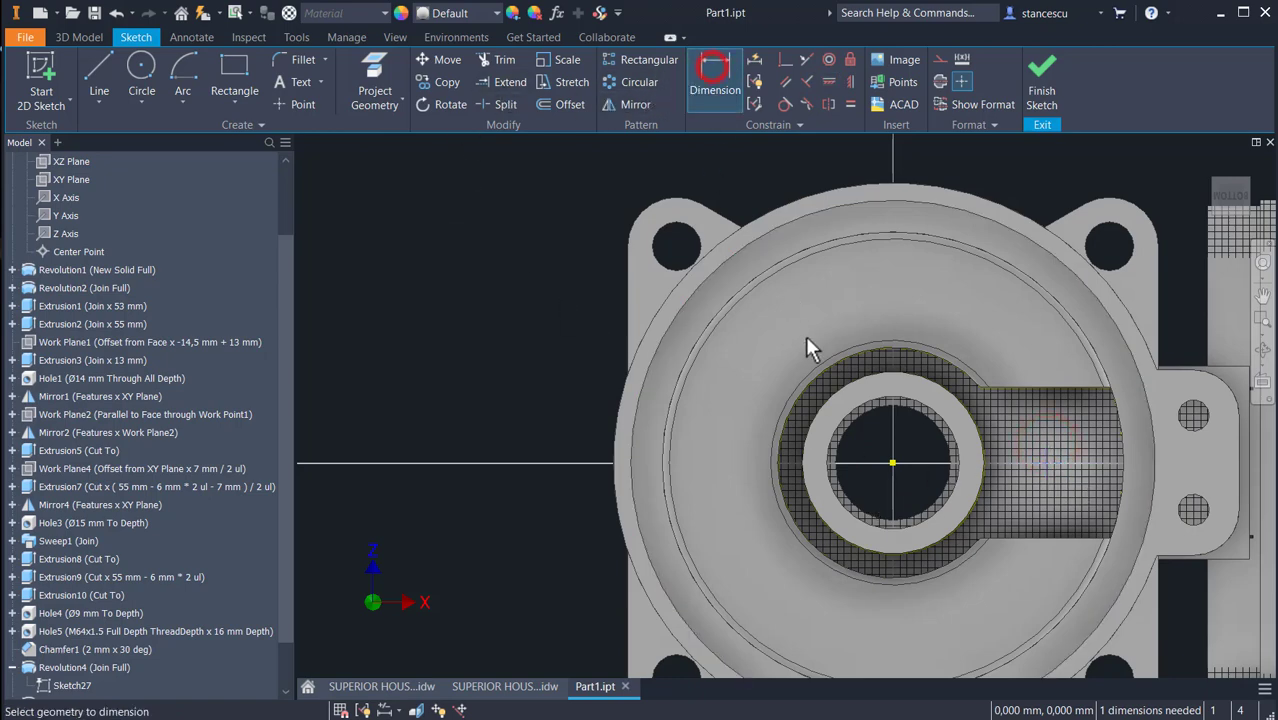
{"action": "left_click", "coordinate": [892, 464]}
{"action": "left_click", "coordinate": [1050, 461]}
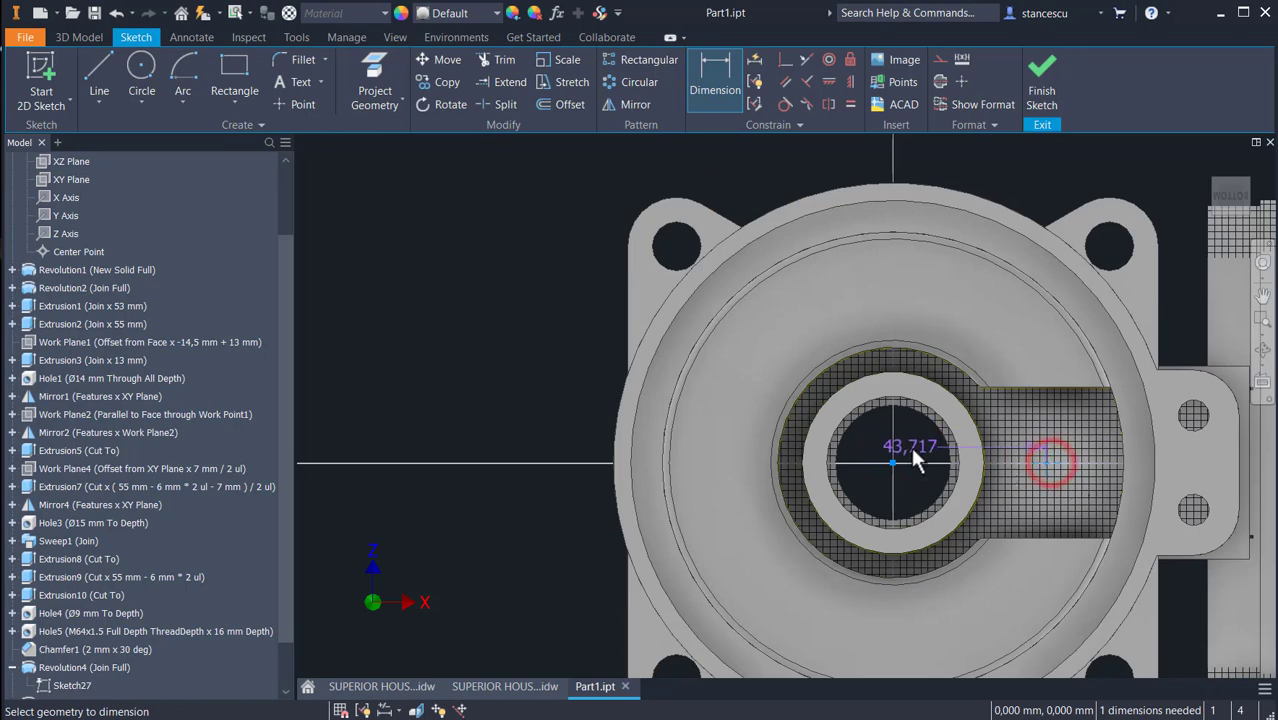
{"action": "left_click", "coordinate": [900, 436]}
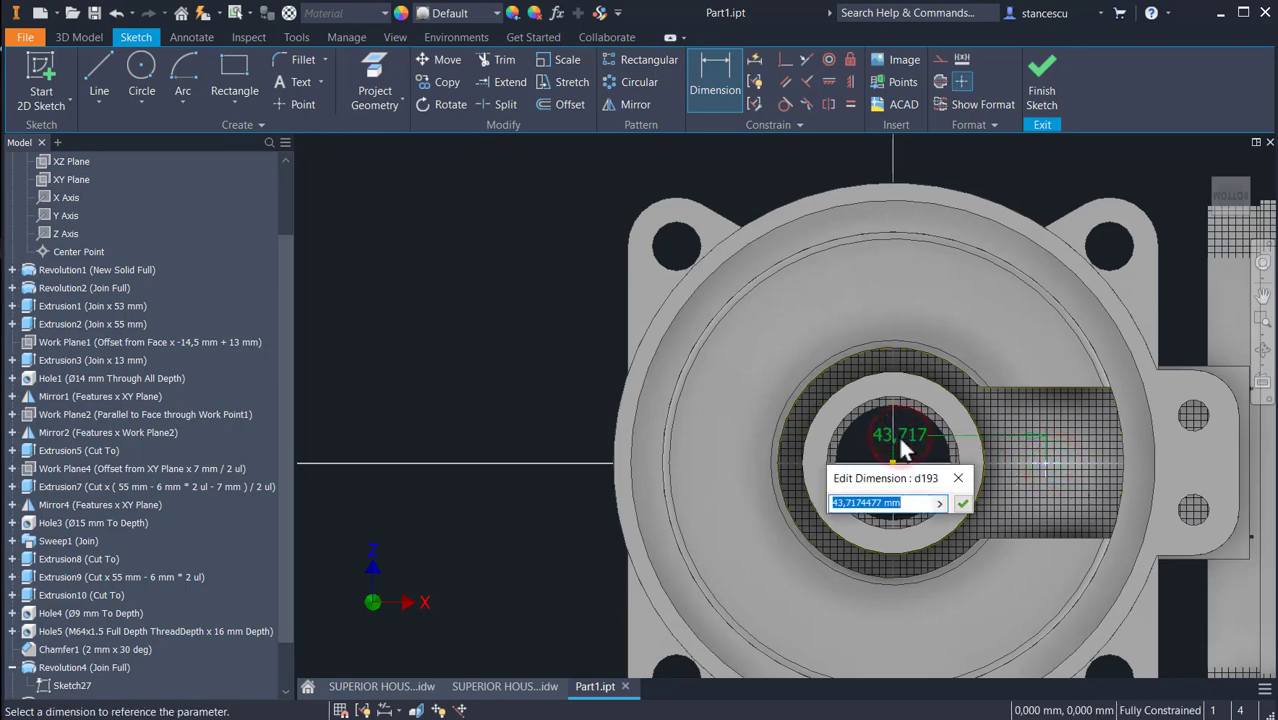
{"action": "type", "text": "40"}
{"action": "key", "text": "Return"}
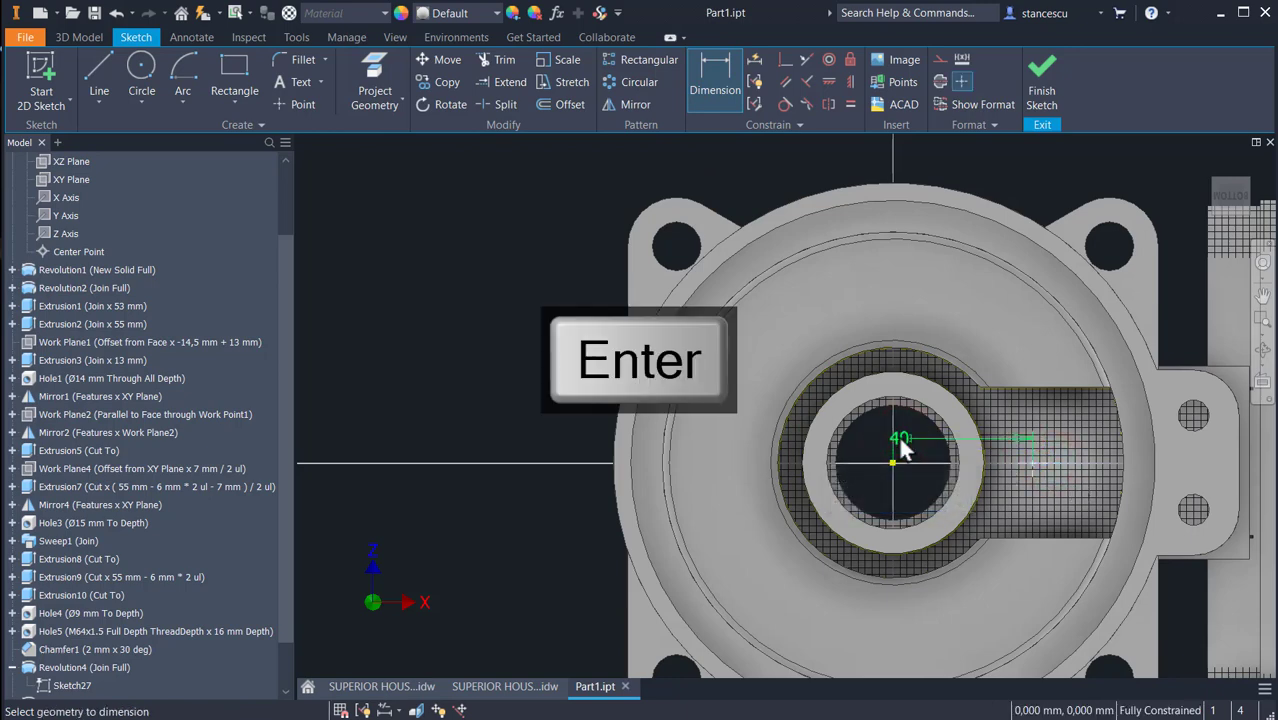
{"action": "left_click", "coordinate": [1040, 70]}
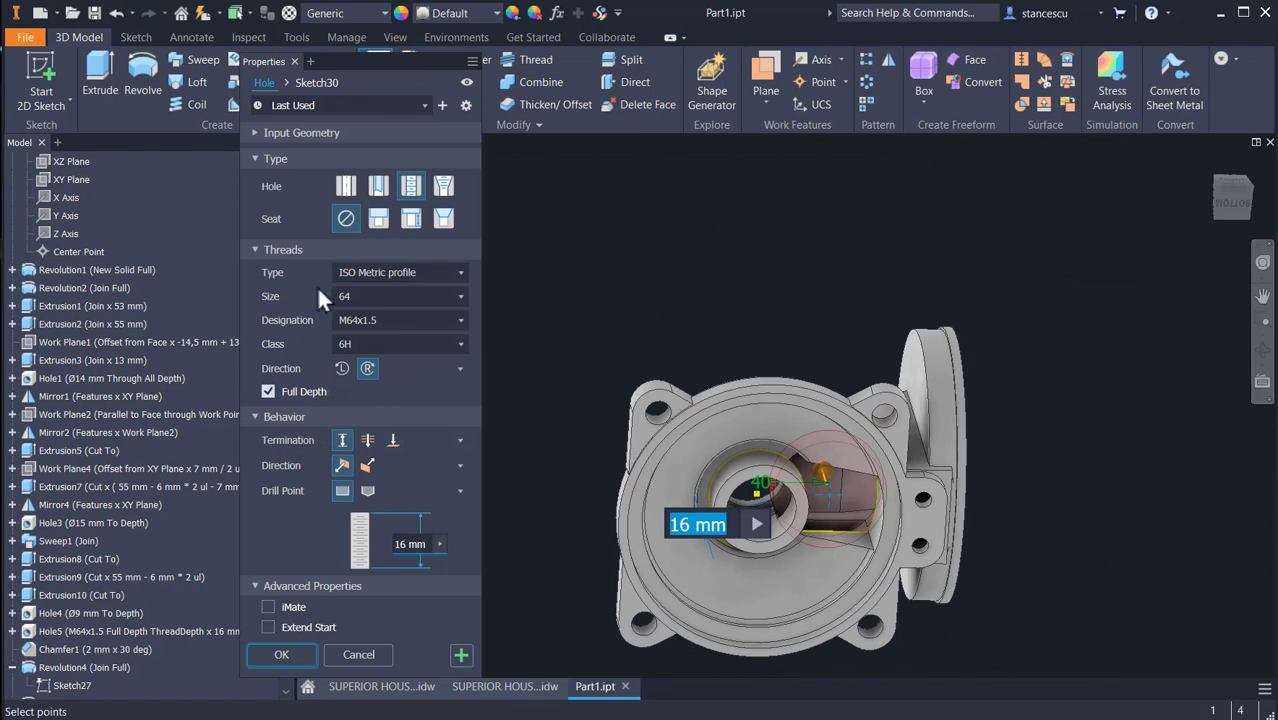
Create a simple hole at the sketch point with an angled drill point, 5 mm diameter and 3 mm depth, and continue with a new hole
{"action": "left_click", "coordinate": [343, 186]}
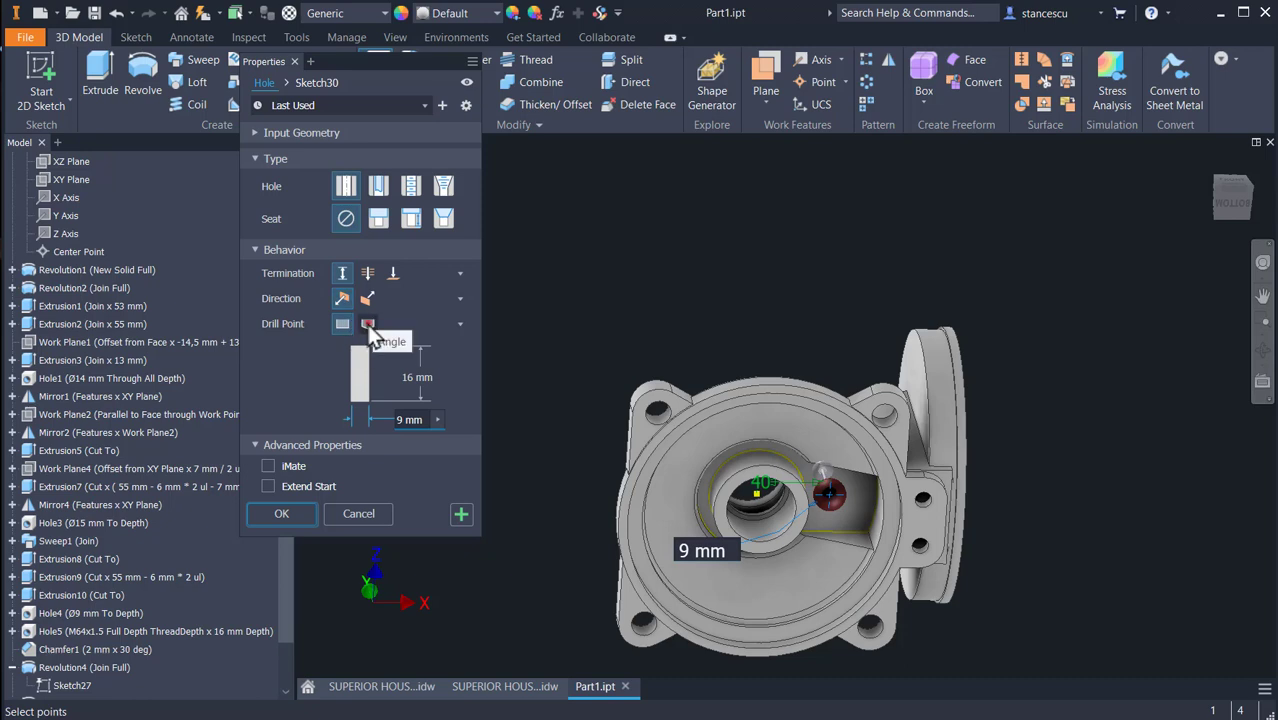
{"action": "left_click", "coordinate": [369, 325]}
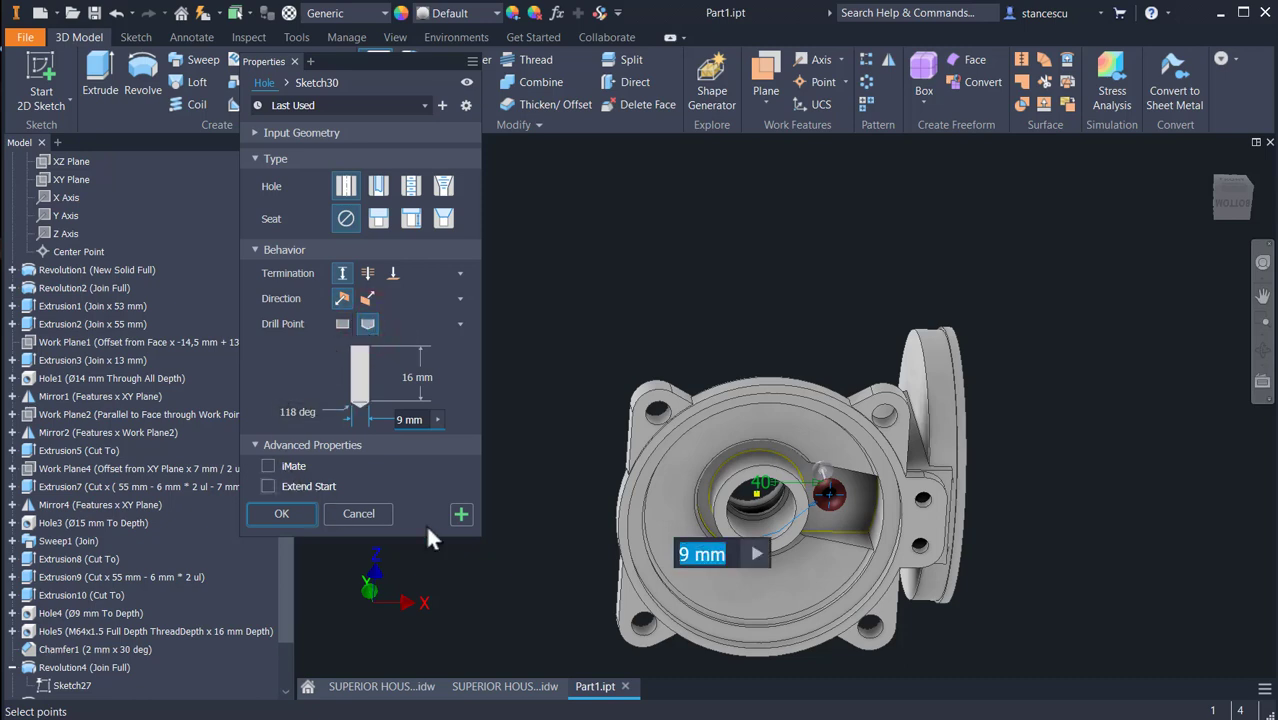
{"action": "scroll", "coordinate": [768, 530], "scroll_direction": "up", "scroll_amount": 3}
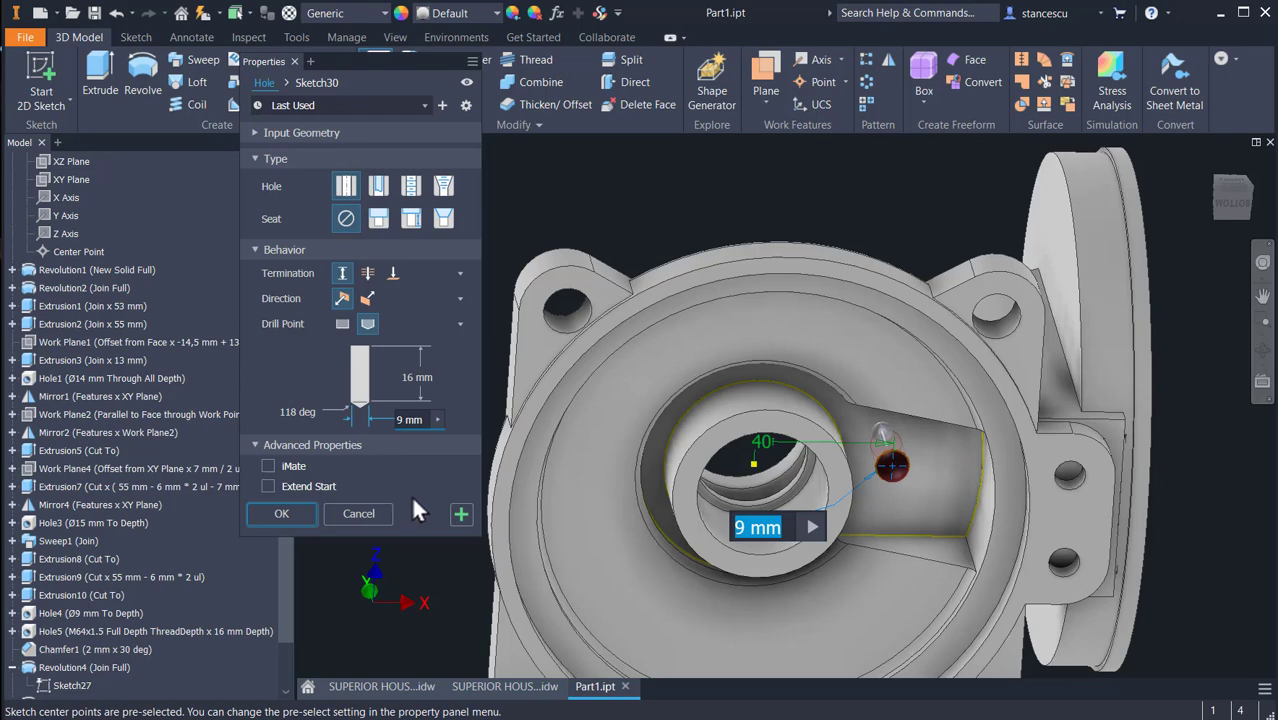
{"action": "type", "text": "5"}
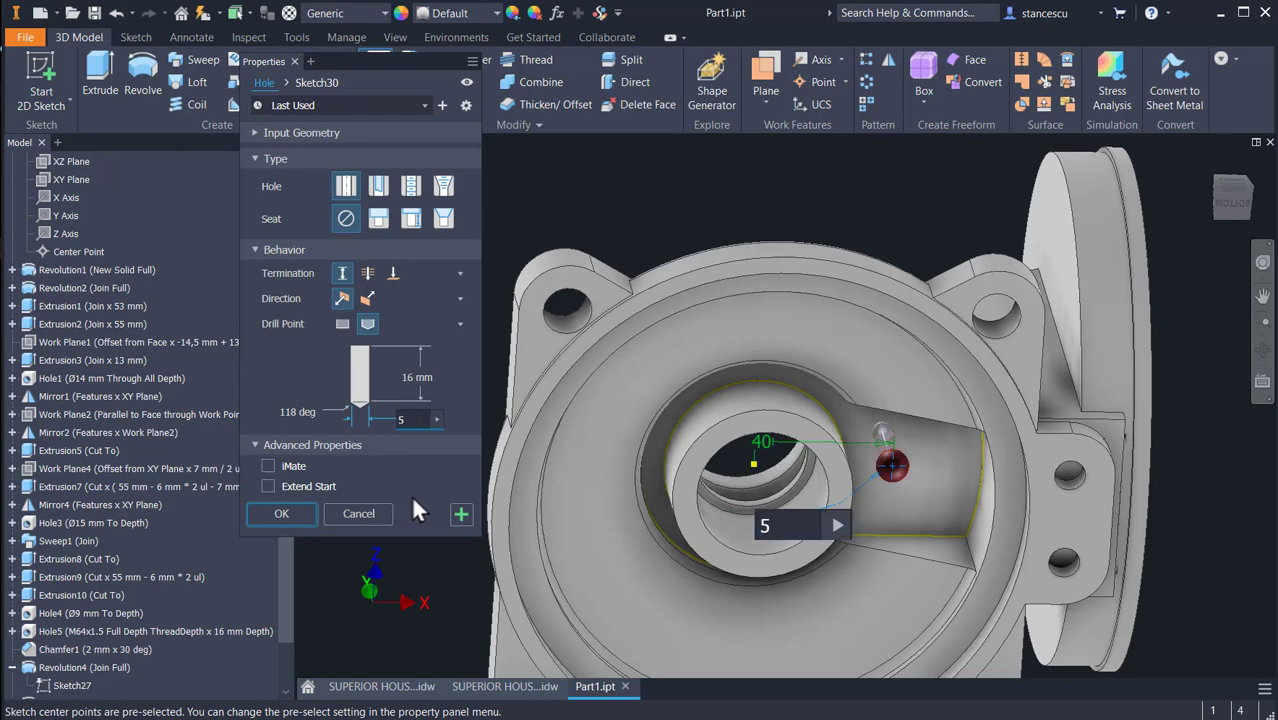
{"action": "key", "text": "Tab"}
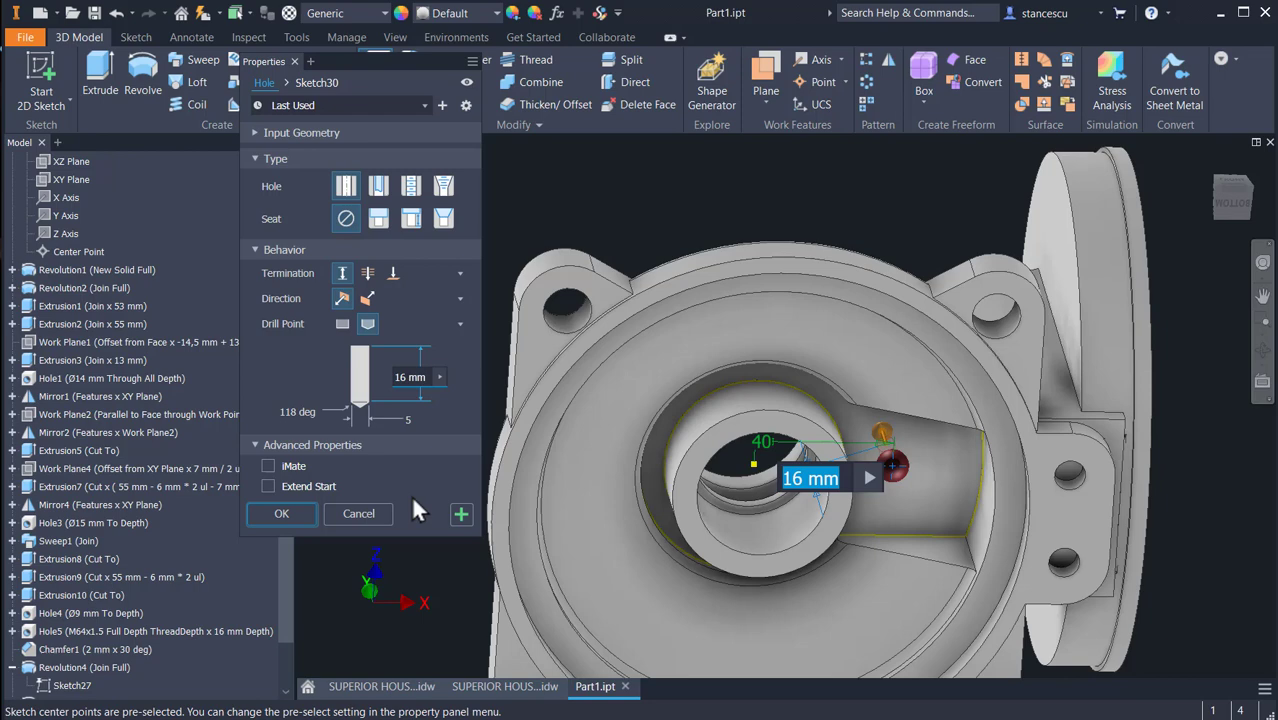
{"action": "type", "text": "3"}
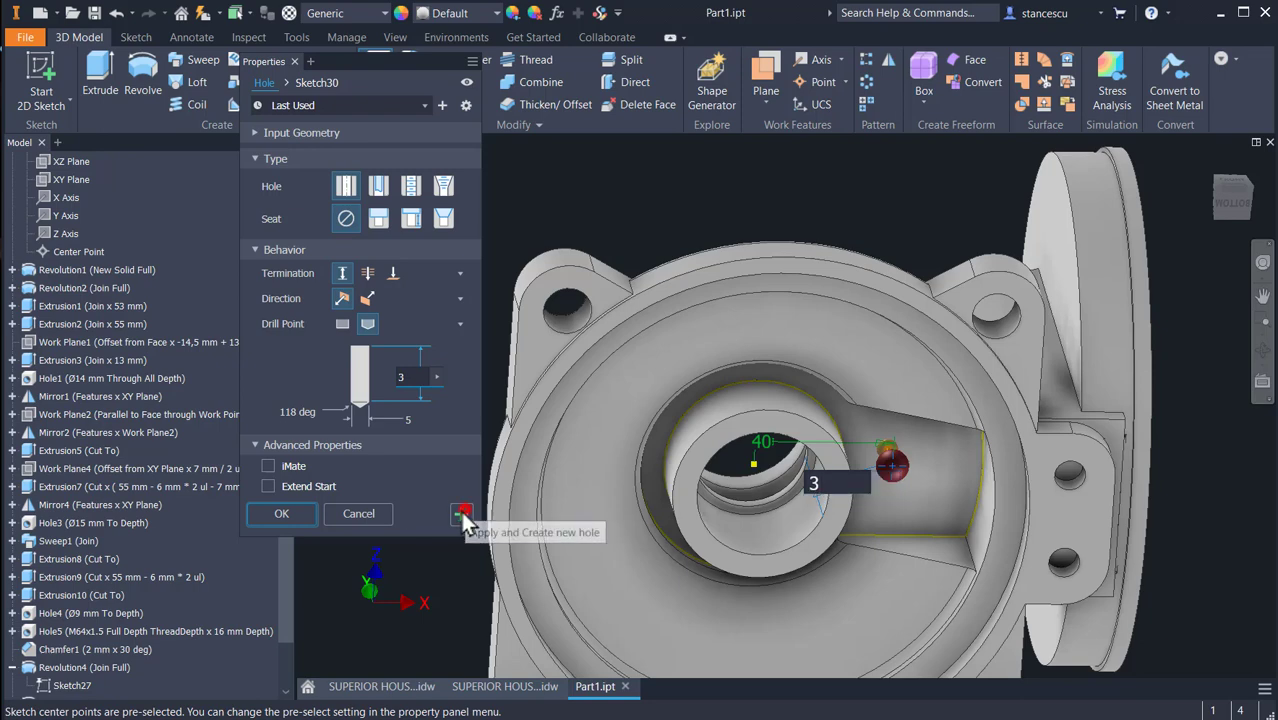
{"action": "left_click", "coordinate": [462, 514]}
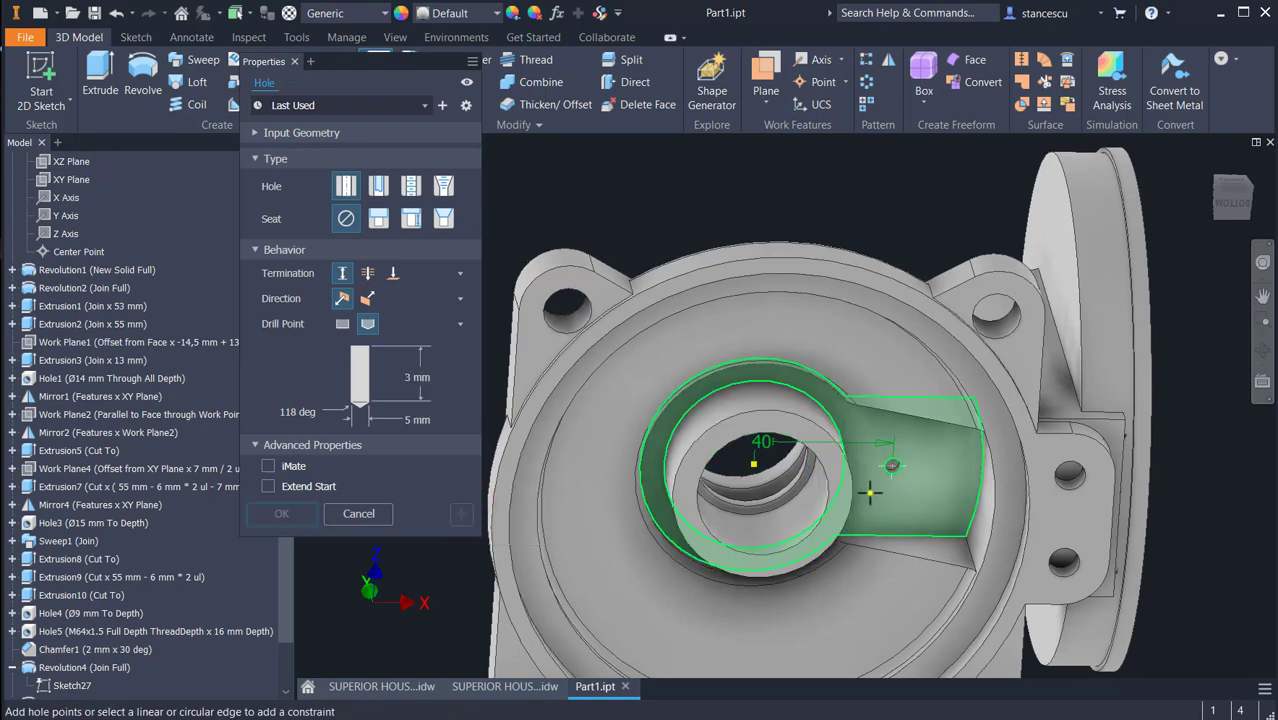
Place a second hole concentric with the 5 mm hole and terminate it at the inner face seen through the flange's slot
{"action": "left_click", "coordinate": [912, 500]}
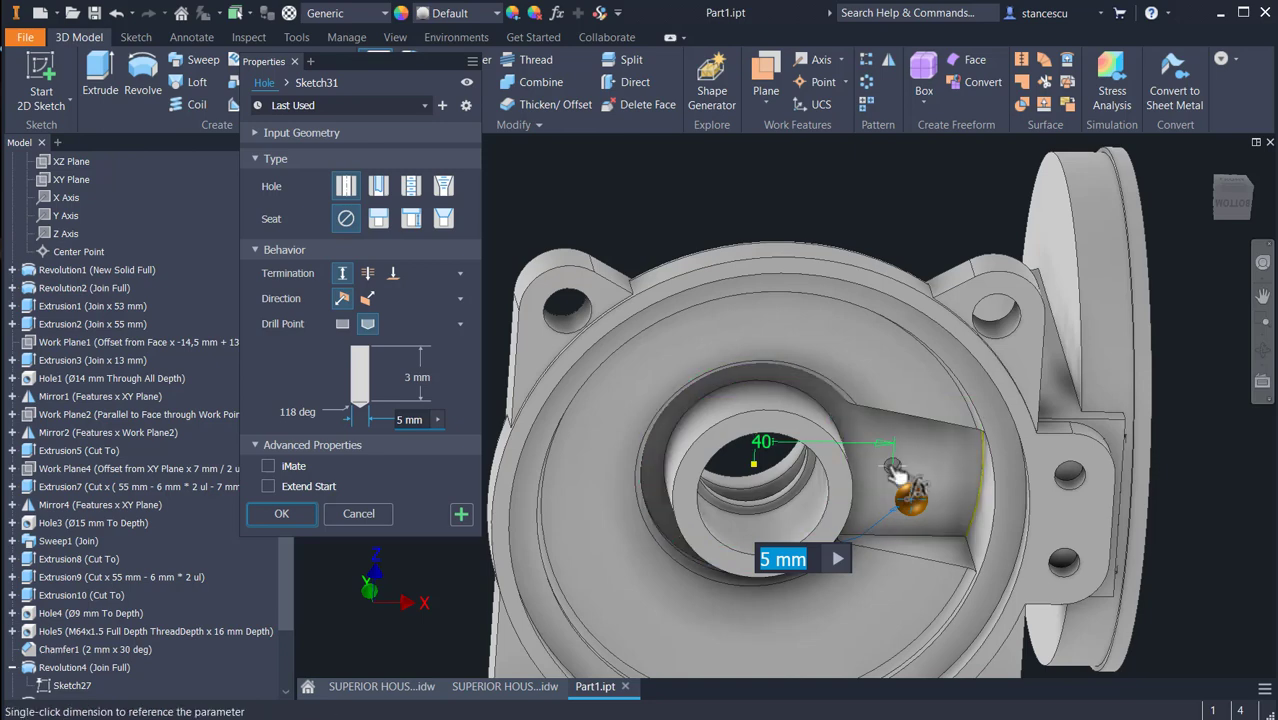
{"action": "scroll", "coordinate": [905, 468], "scroll_direction": "up", "scroll_amount": 3}
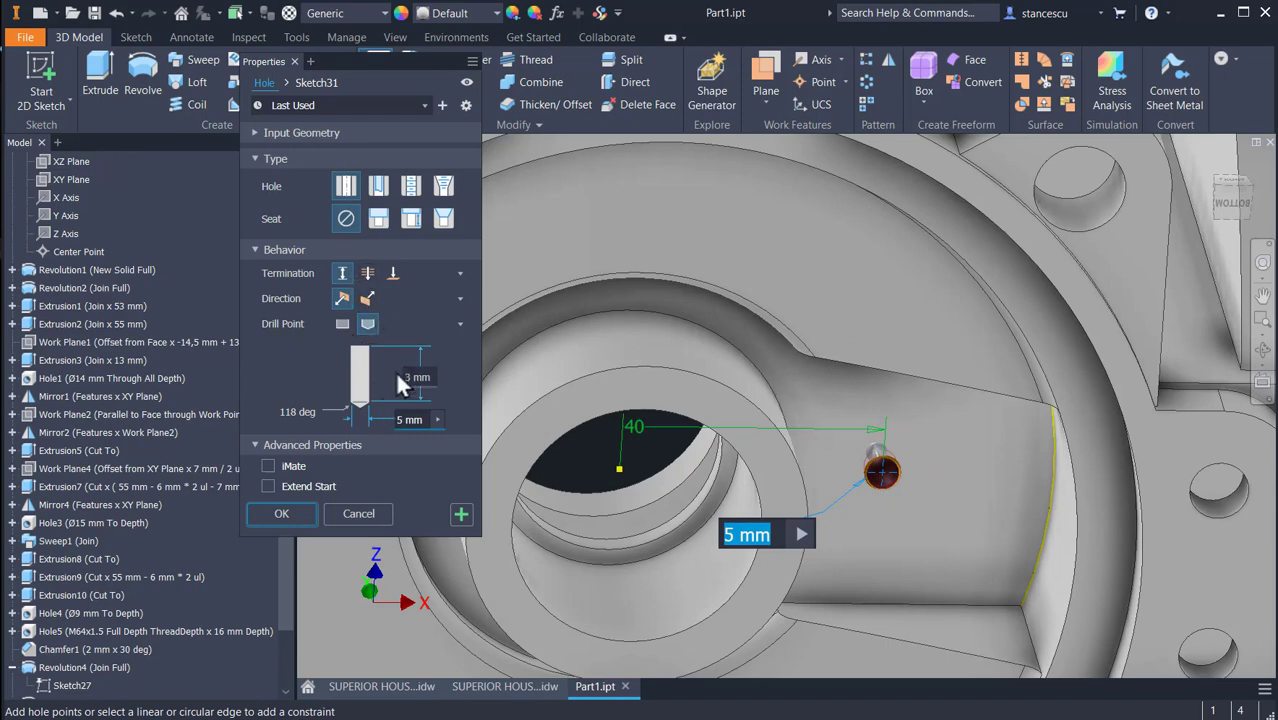
{"action": "left_click", "coordinate": [393, 275]}
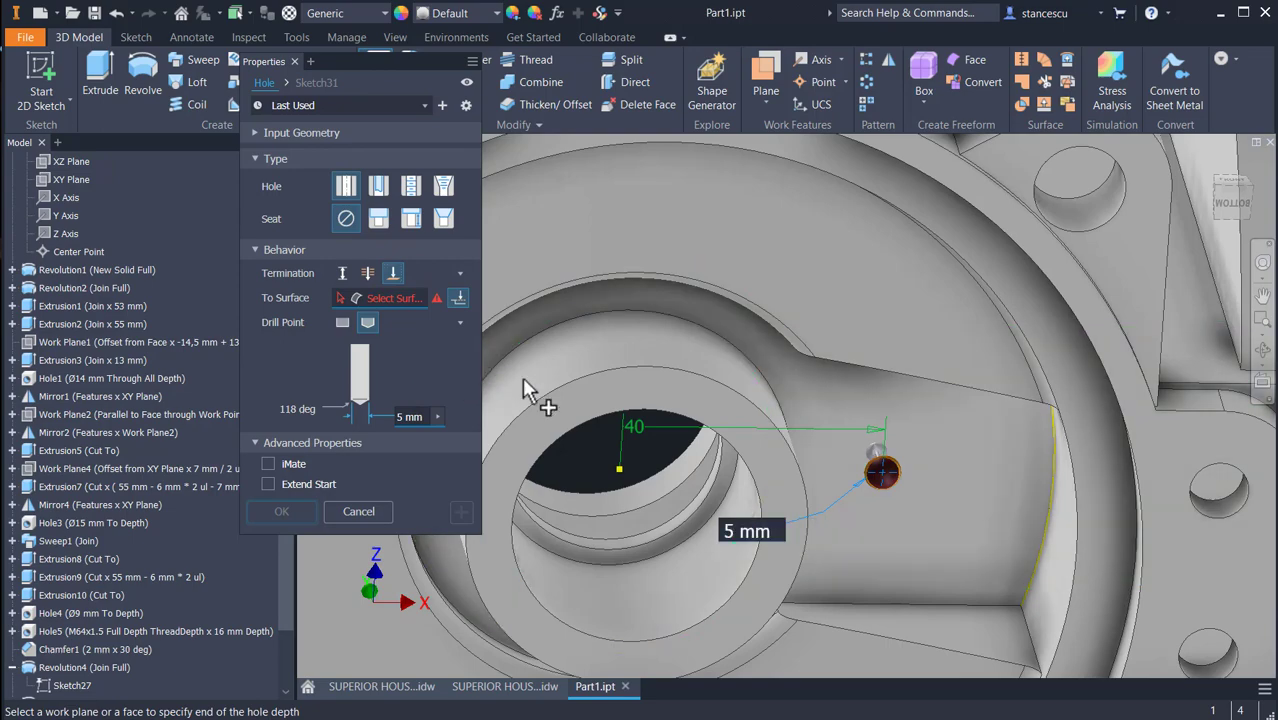
{"action": "middle_click_drag", "start_coordinate": [685, 400], "coordinate": [553, 417], "text": "shift"}
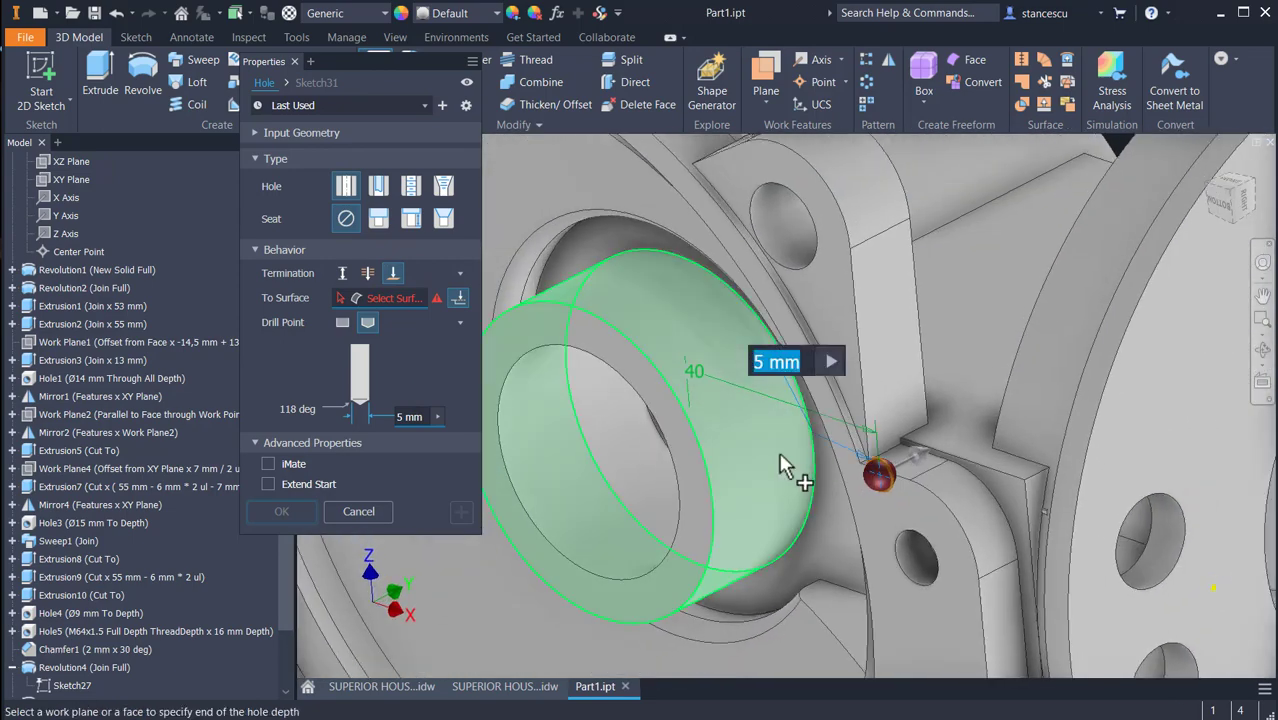
{"action": "middle_click_drag", "start_coordinate": [756, 471], "coordinate": [679, 434], "text": "shift"}
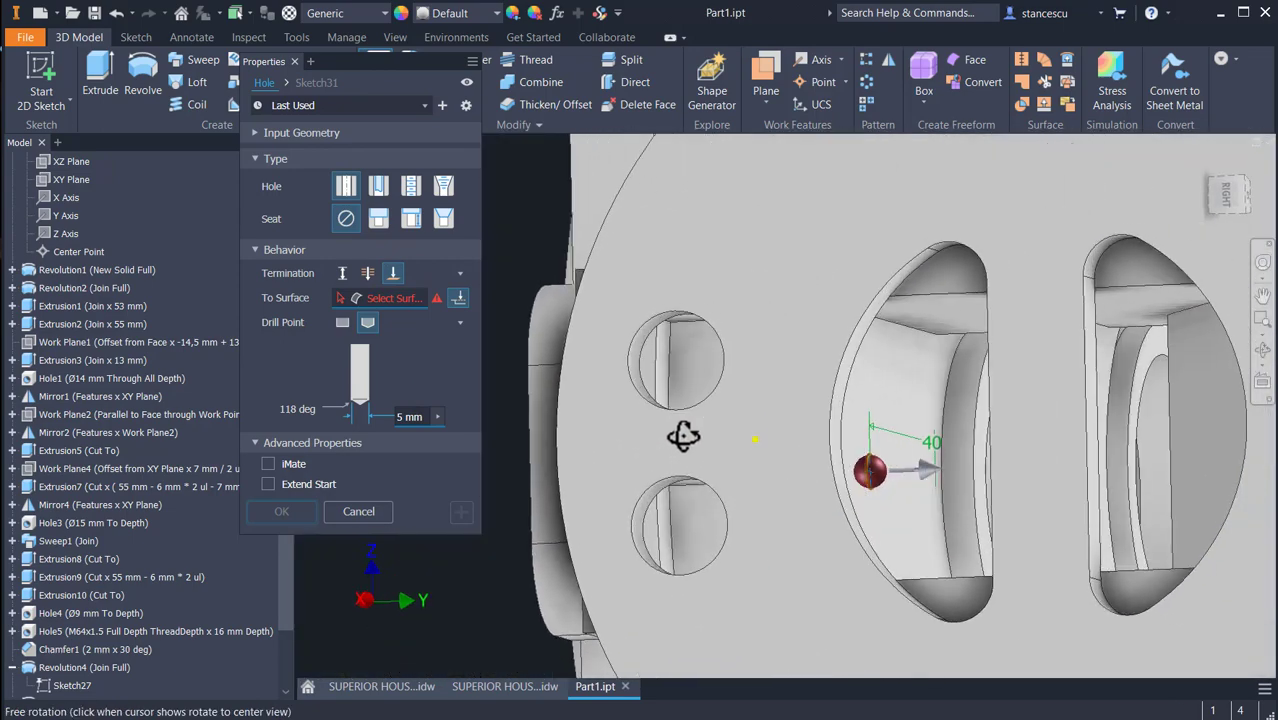
{"action": "left_click", "coordinate": [905, 416]}
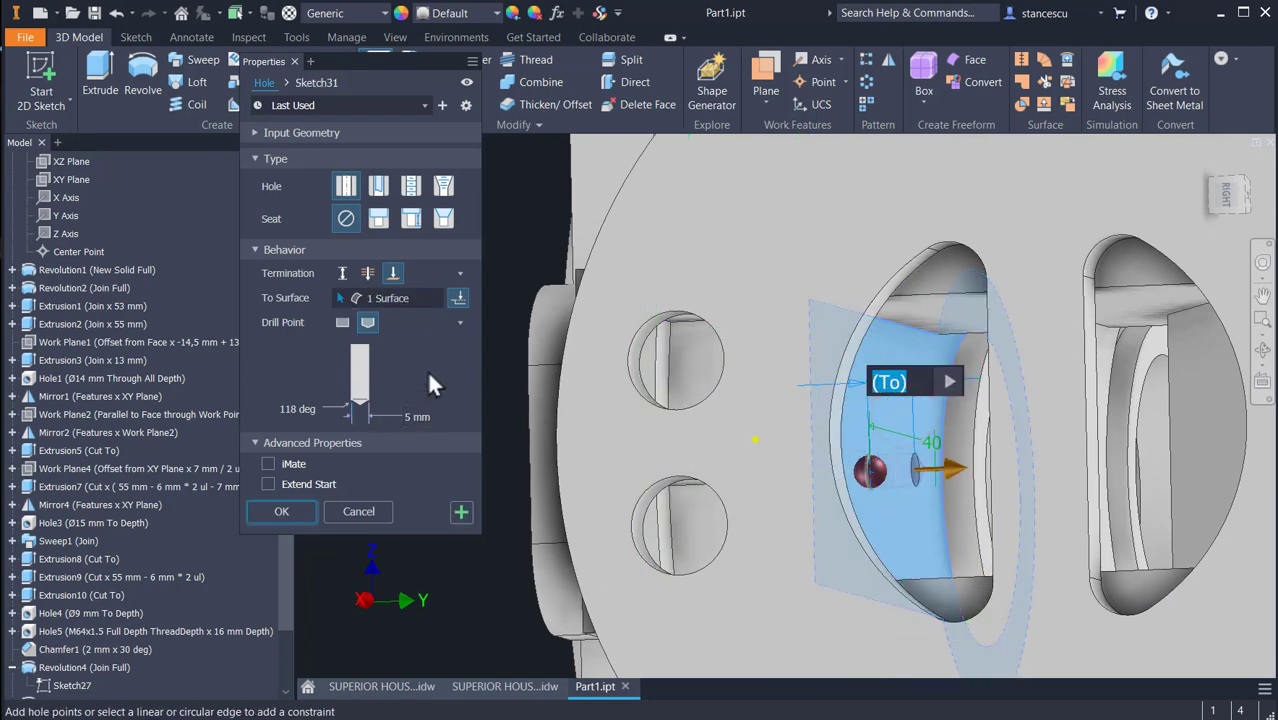
Set the second hole's diameter to 2.3 mm and create it
{"action": "key", "text": "Tab"}
{"action": "key", "text": "Tab"}
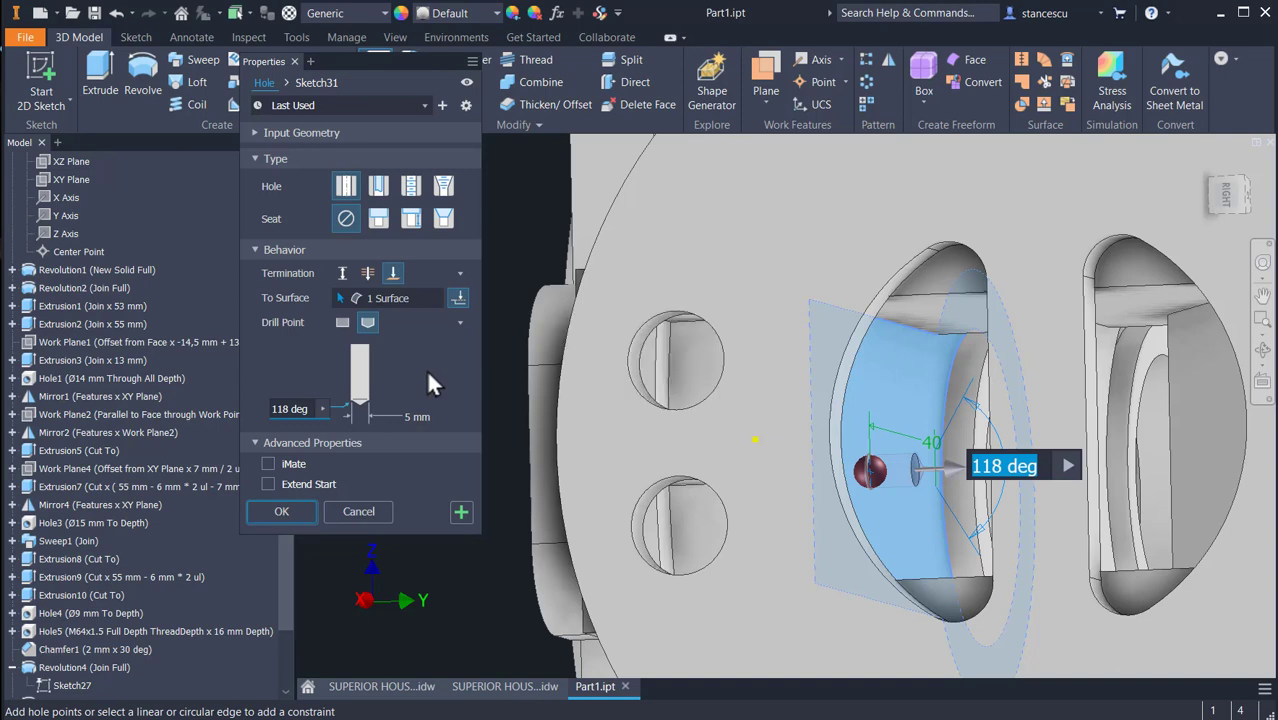
{"action": "type", "text": "2"}
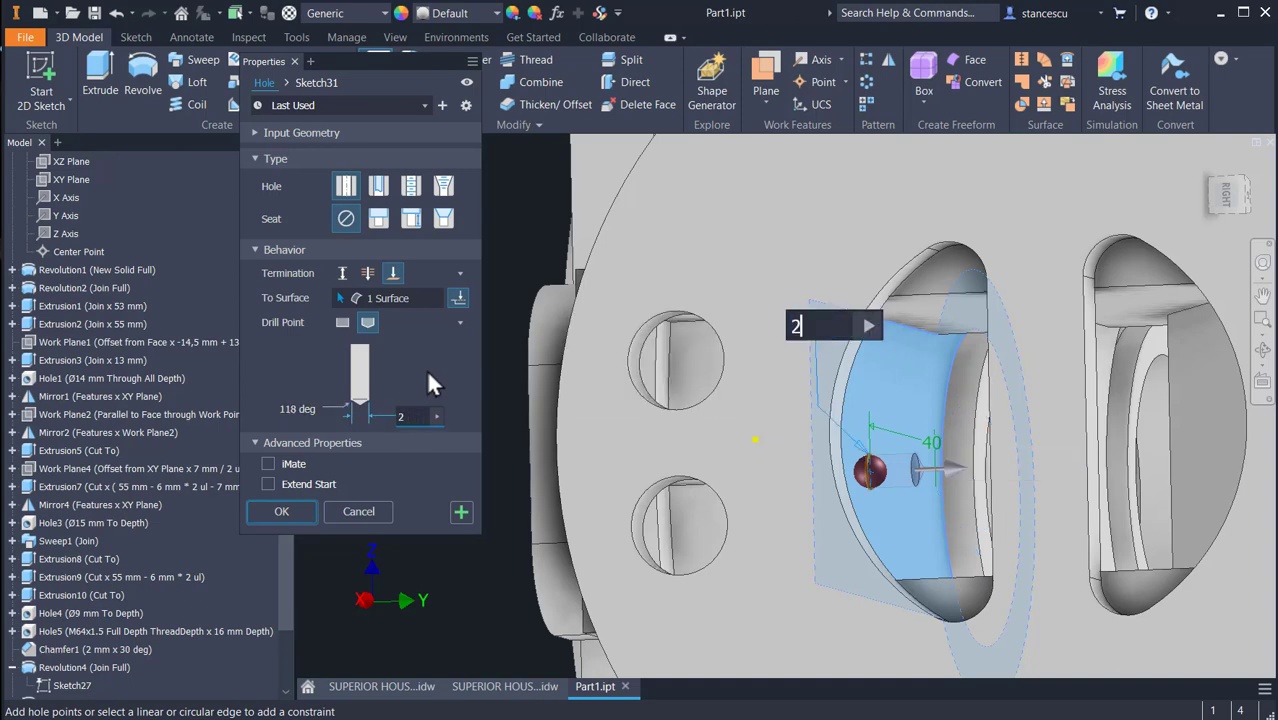
{"action": "type", "text": ".3"}
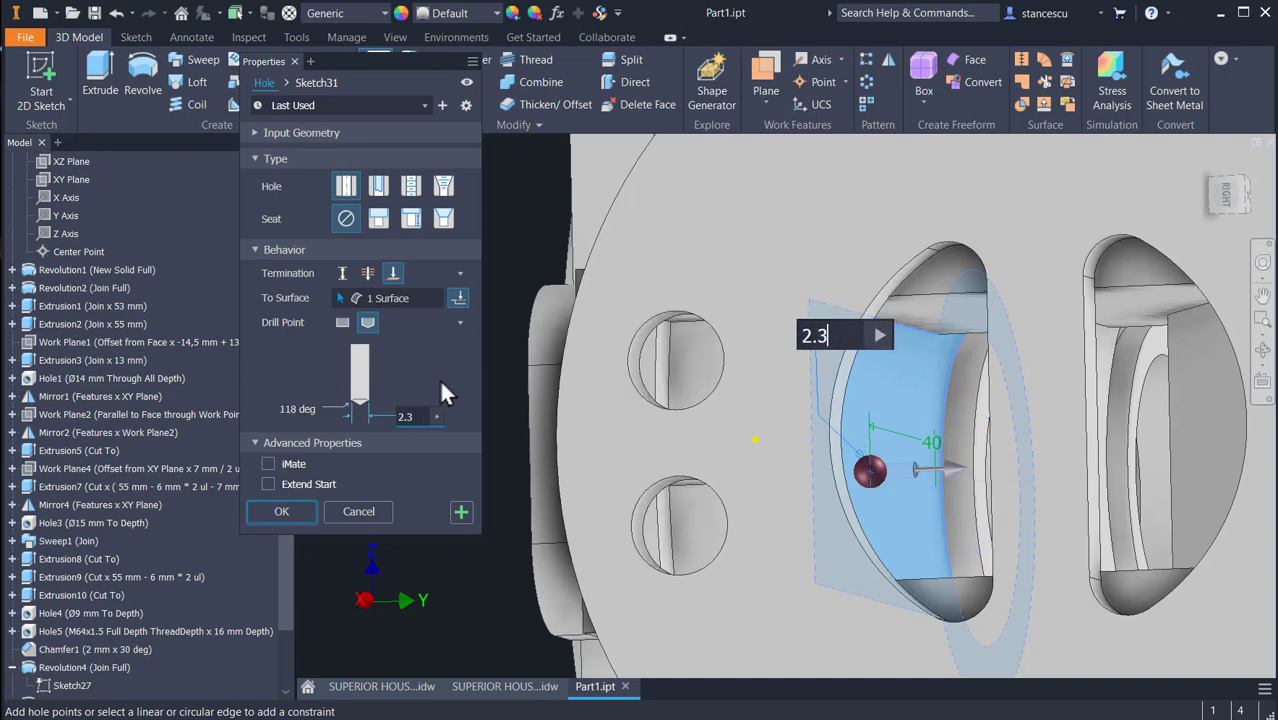
{"action": "left_click", "coordinate": [282, 511]}
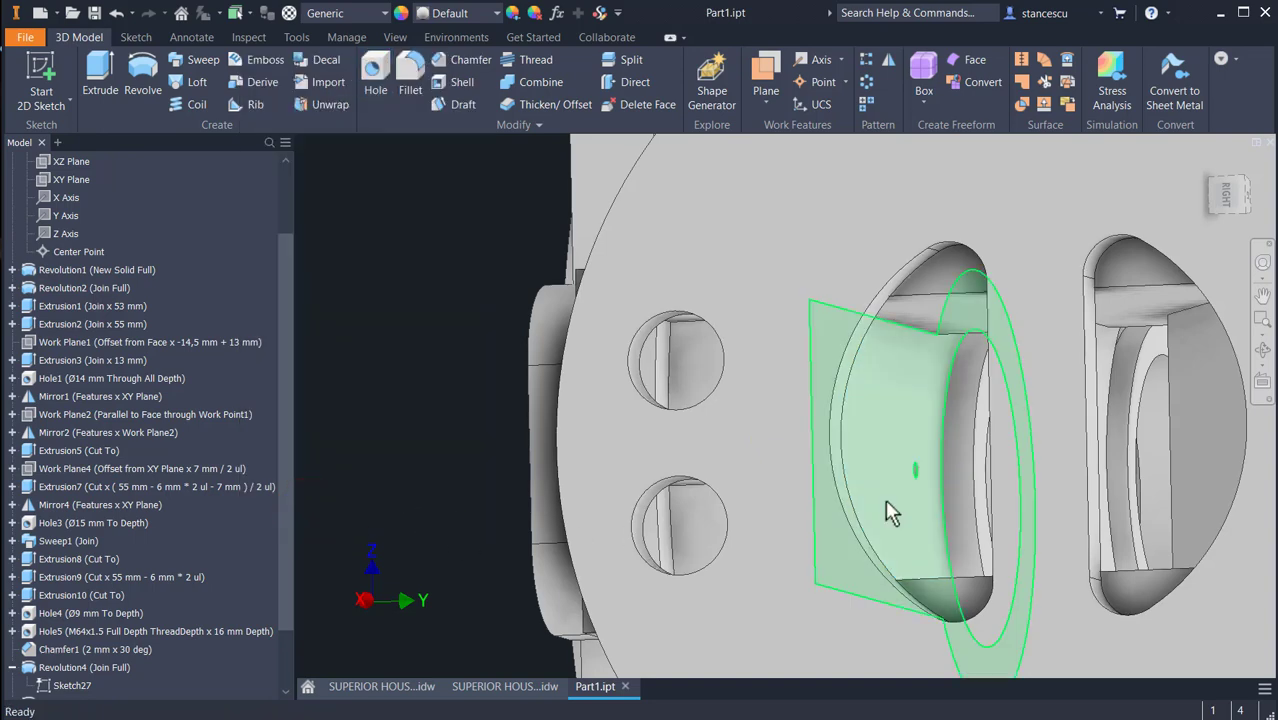
Assign the Steel, Cast material to the housing part
{"action": "middle_click_drag", "start_coordinate": [804, 523], "coordinate": [927, 648], "text": "shift"}
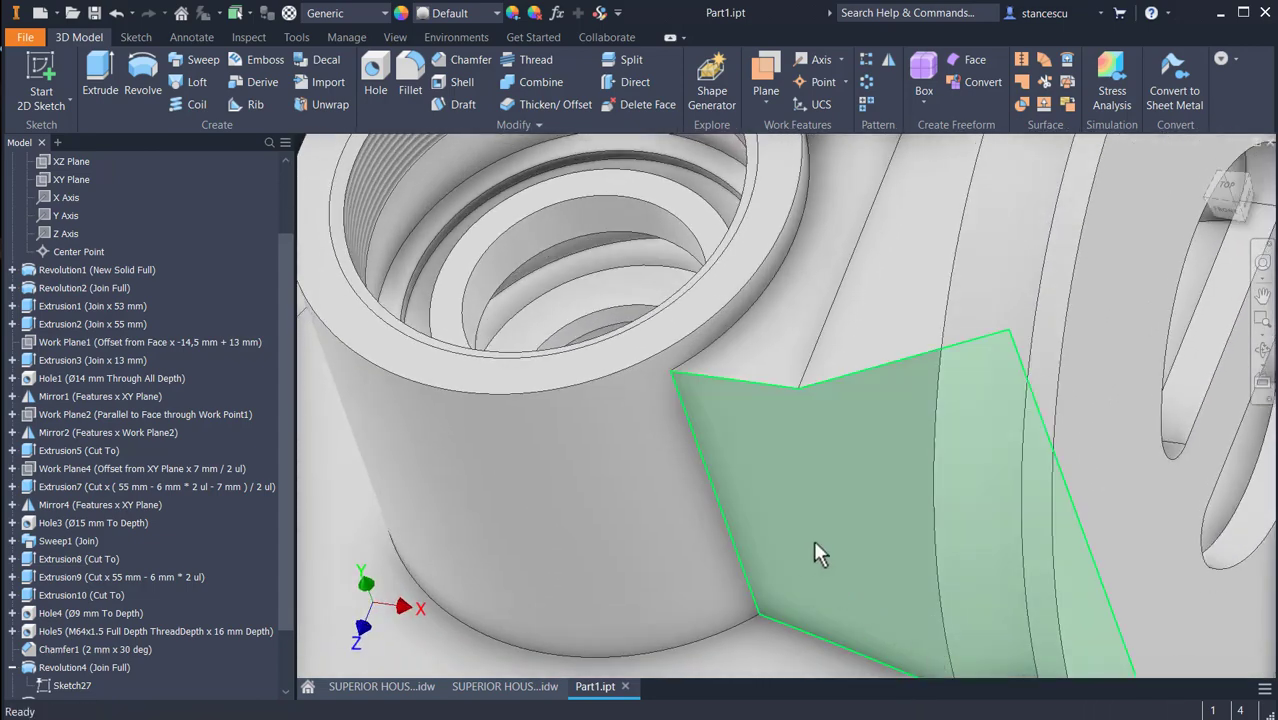
{"action": "key", "text": "F6"}
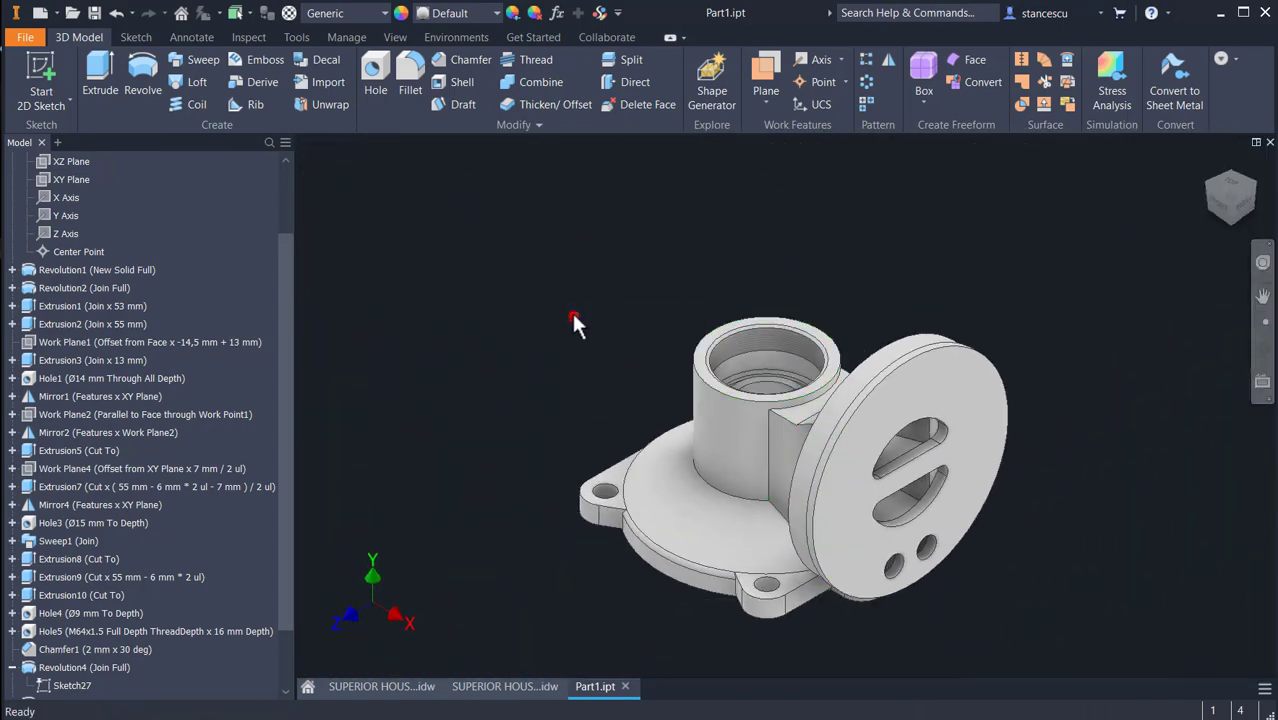
{"action": "left_click", "coordinate": [573, 316]}
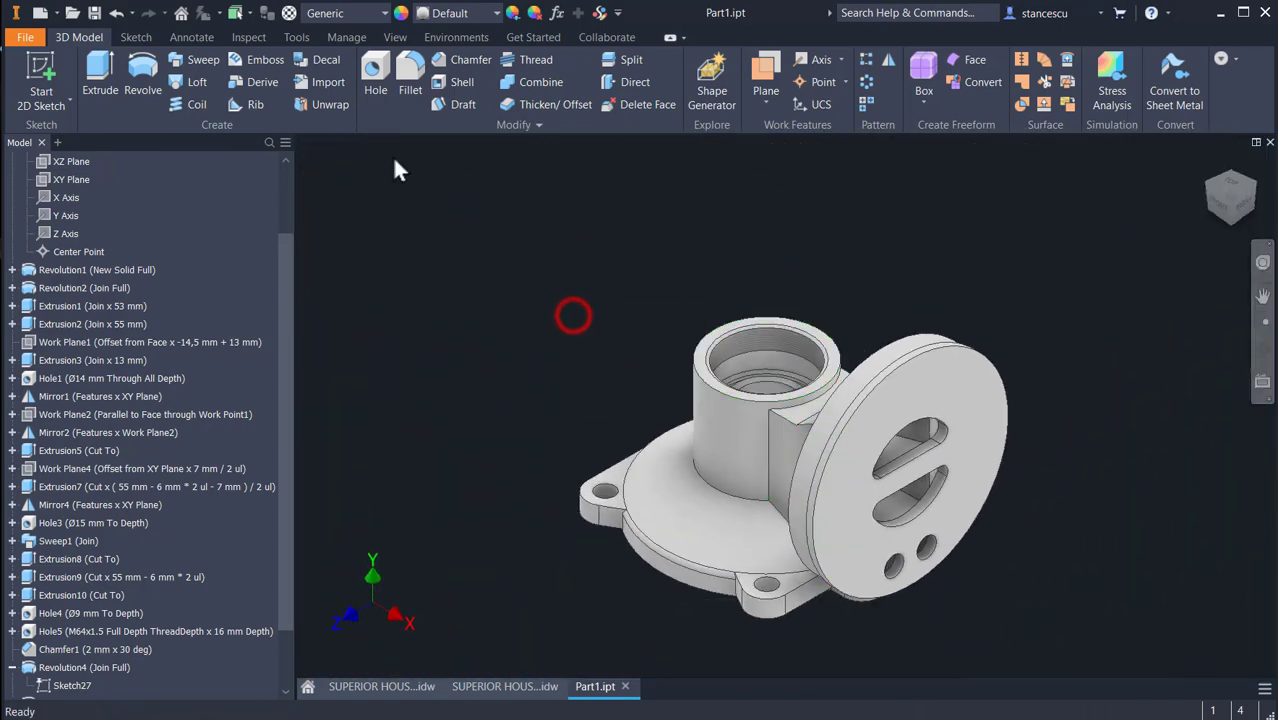
{"action": "left_click", "coordinate": [361, 12]}
{"action": "scroll", "coordinate": [414, 385], "scroll_direction": "down", "scroll_amount": 3}
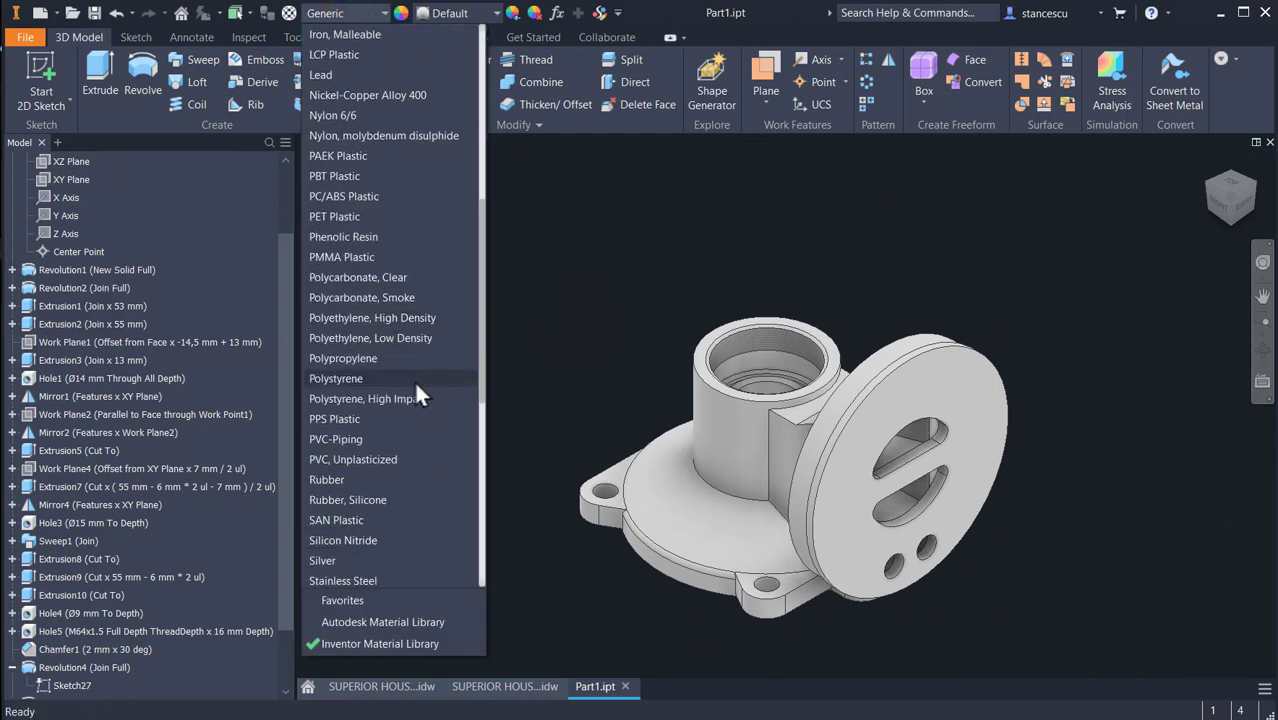
{"action": "scroll", "coordinate": [405, 410], "scroll_direction": "down", "scroll_amount": 6}
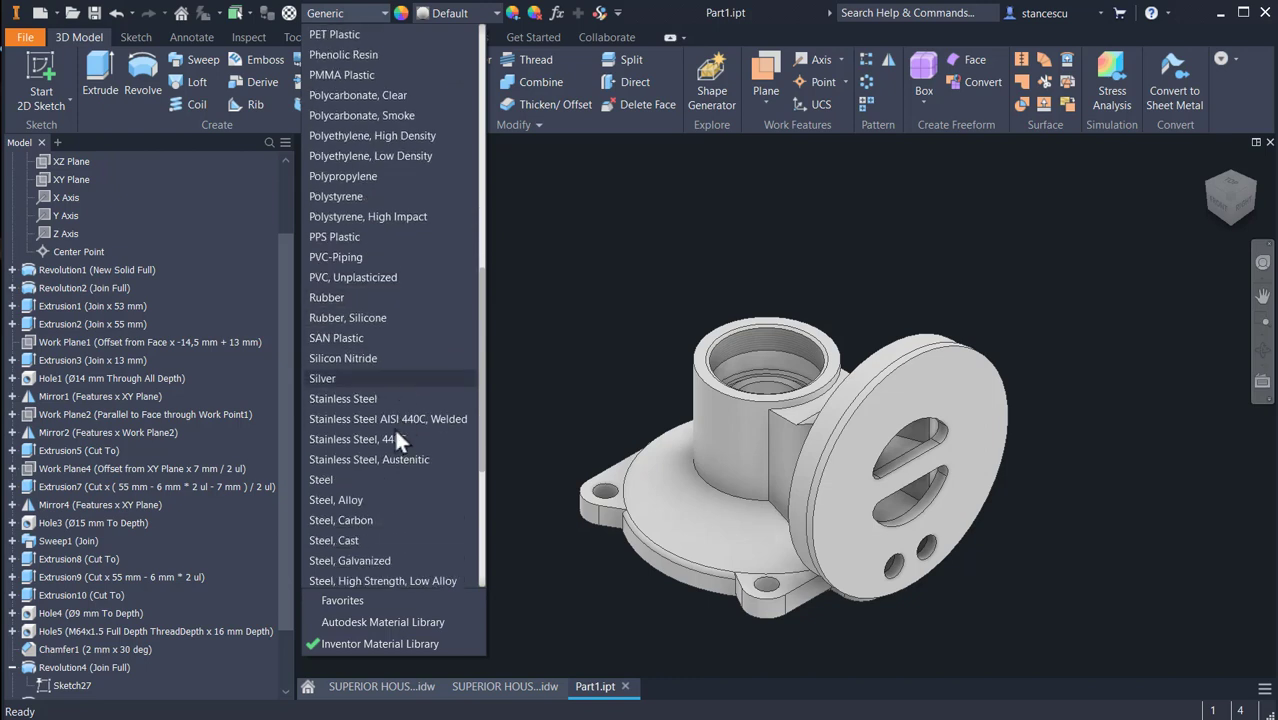
{"action": "left_click", "coordinate": [336, 540]}
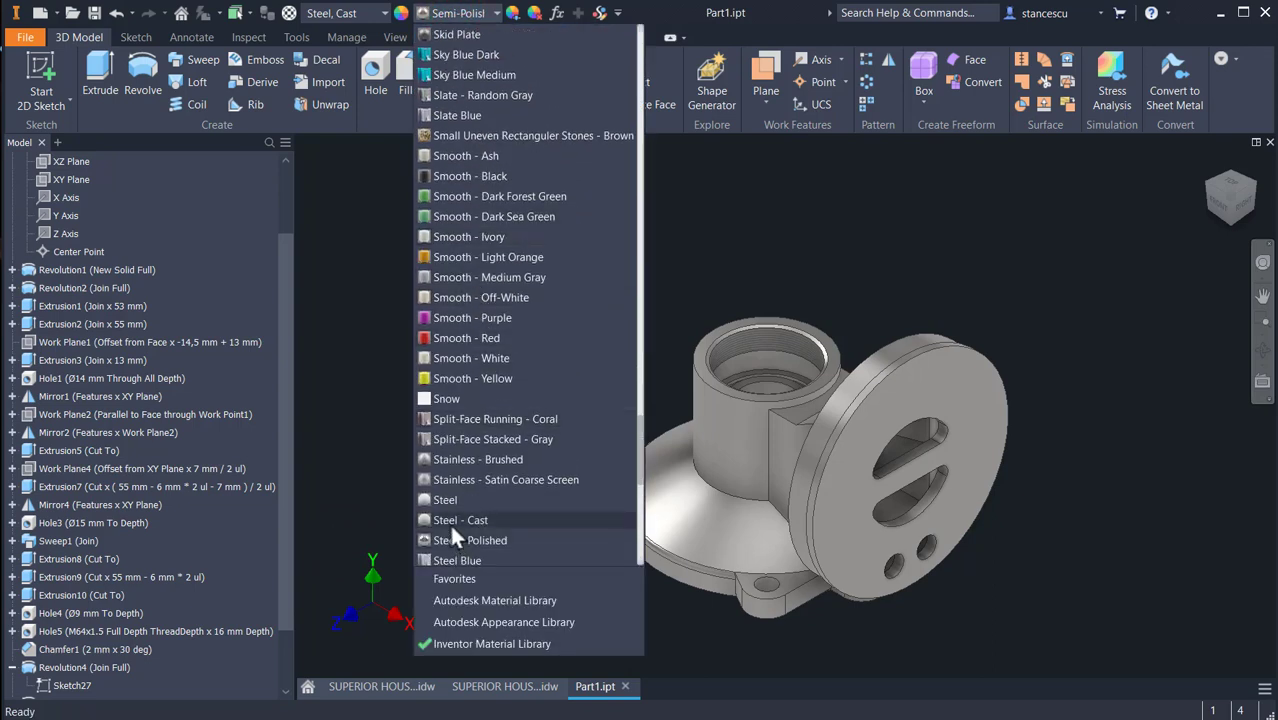
Set the whole housing part's appearance to Steel - Cast
{"action": "left_click", "coordinate": [449, 521]}
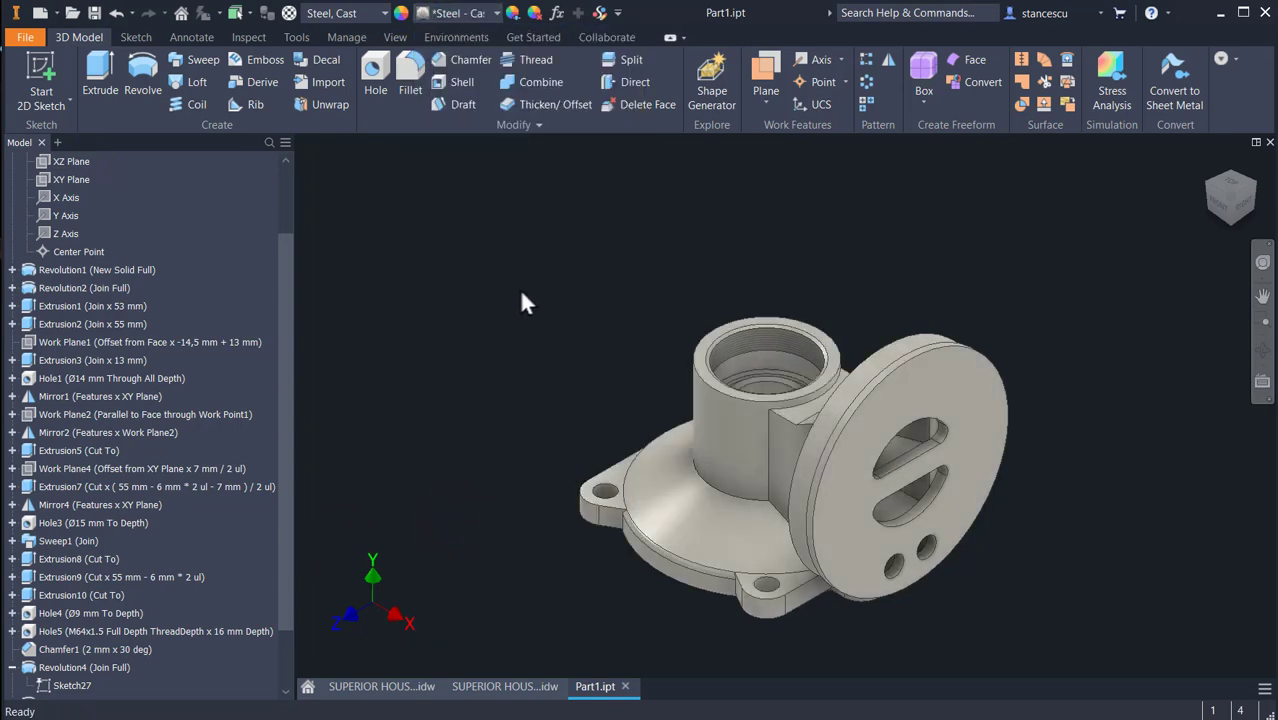
Apply the Steel - Polished appearance to the machined faces: cylinder rim, slotted flange face, inner bore shoulder, base sealing faces, and central boss's outer and end faces
{"action": "scroll", "coordinate": [833, 307], "scroll_direction": "up", "scroll_amount": 3}
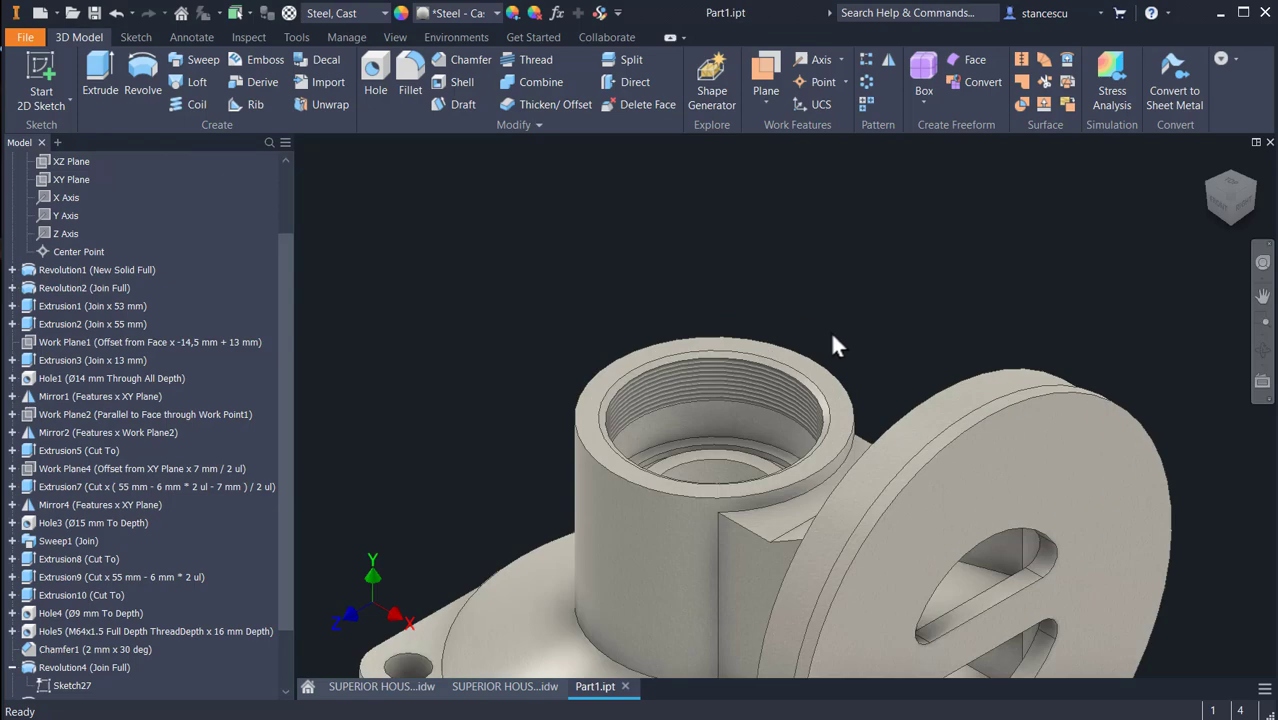
{"action": "left_click", "coordinate": [804, 360]}
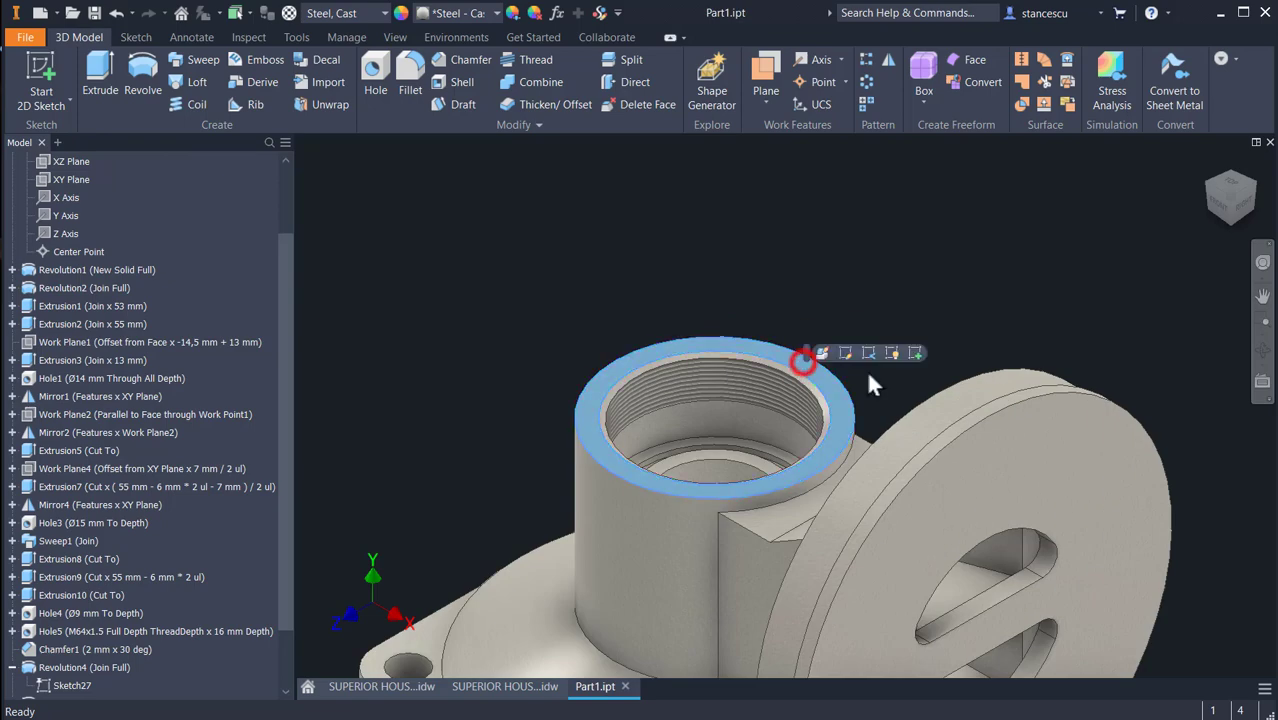
{"action": "left_click", "coordinate": [1027, 435], "text": "ctrl"}
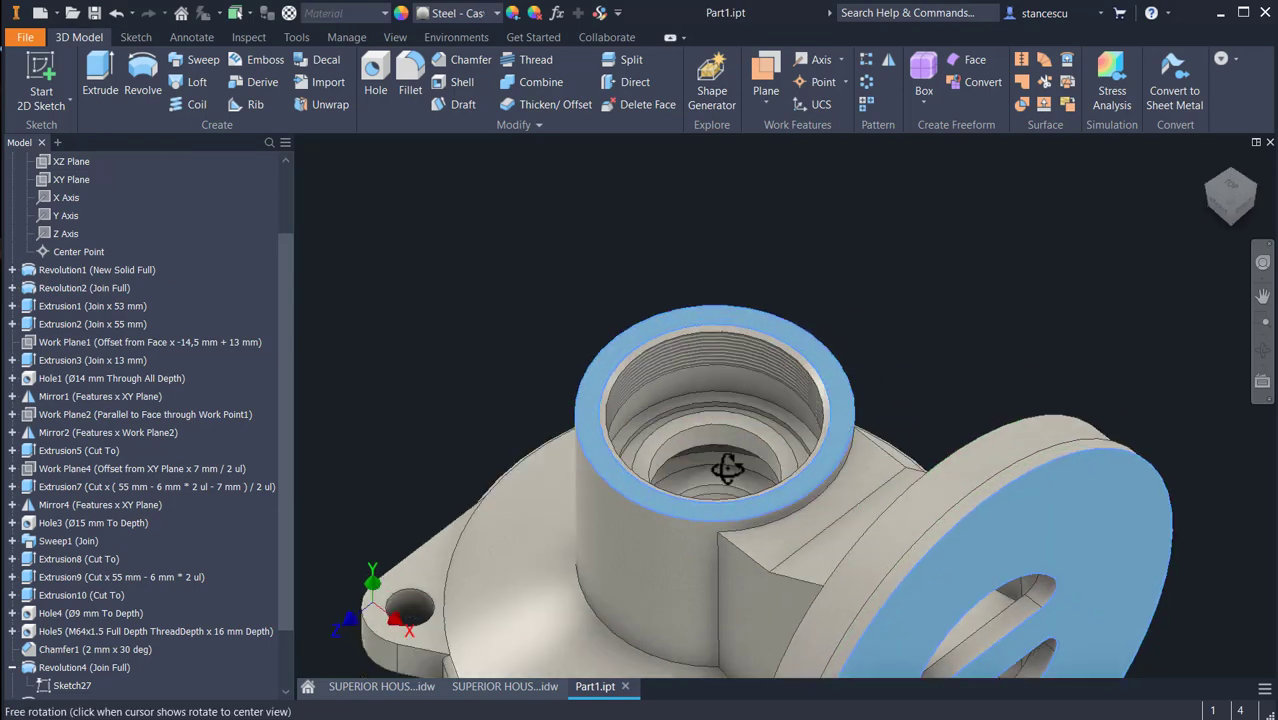
{"action": "middle_click_drag", "start_coordinate": [727, 456], "coordinate": [736, 466], "text": "shift"}
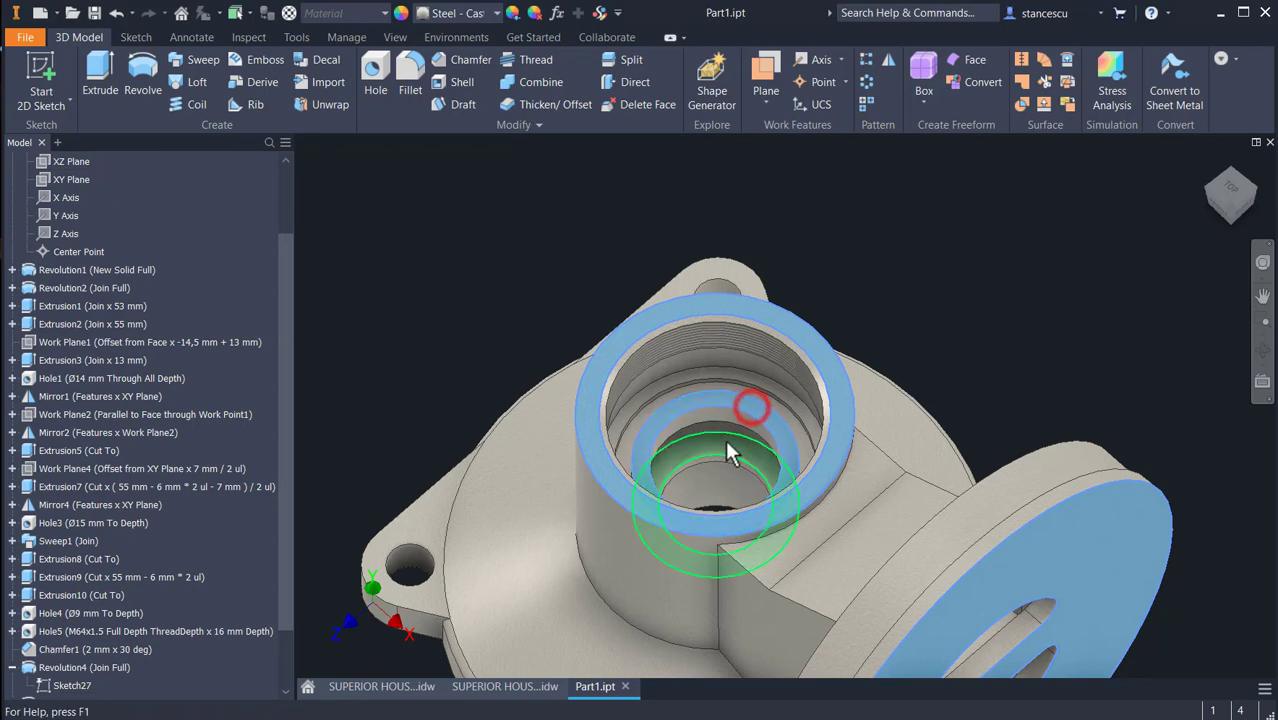
{"action": "left_click", "coordinate": [752, 412], "text": "ctrl"}
{"action": "middle_click_drag", "start_coordinate": [752, 412], "coordinate": [666, 36], "text": "shift"}
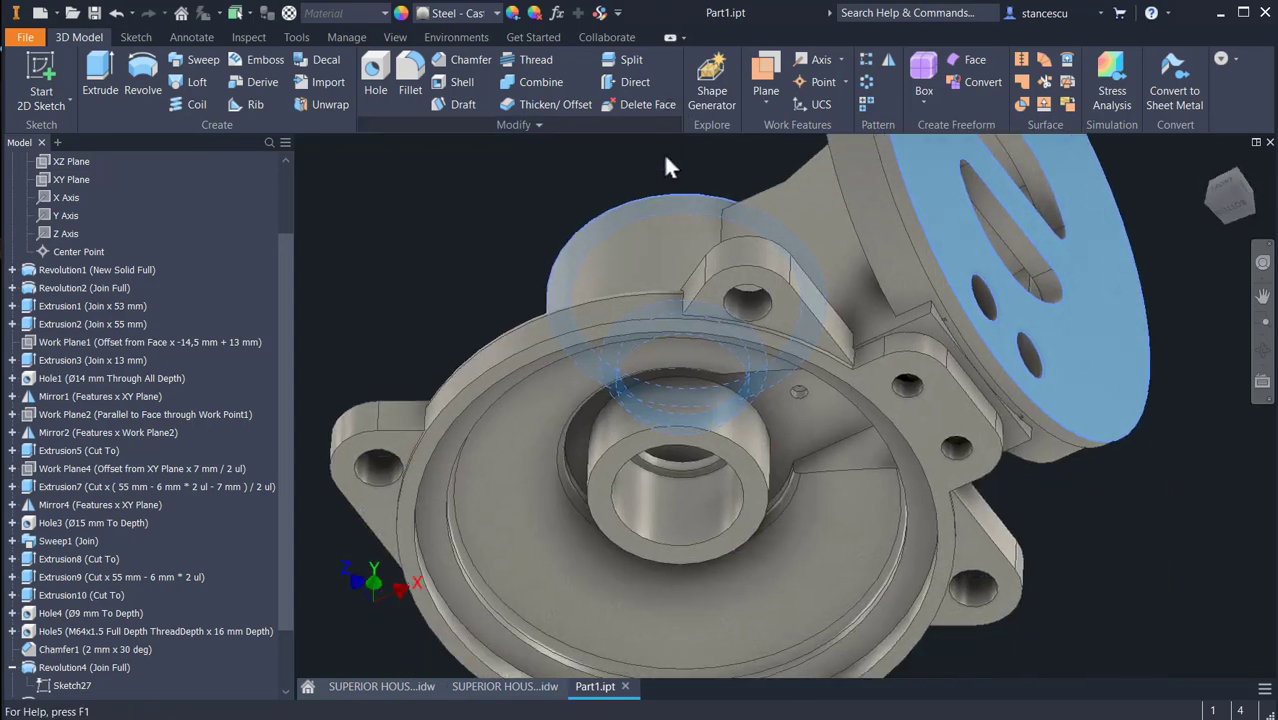
{"action": "left_click", "coordinate": [877, 376], "text": "ctrl"}
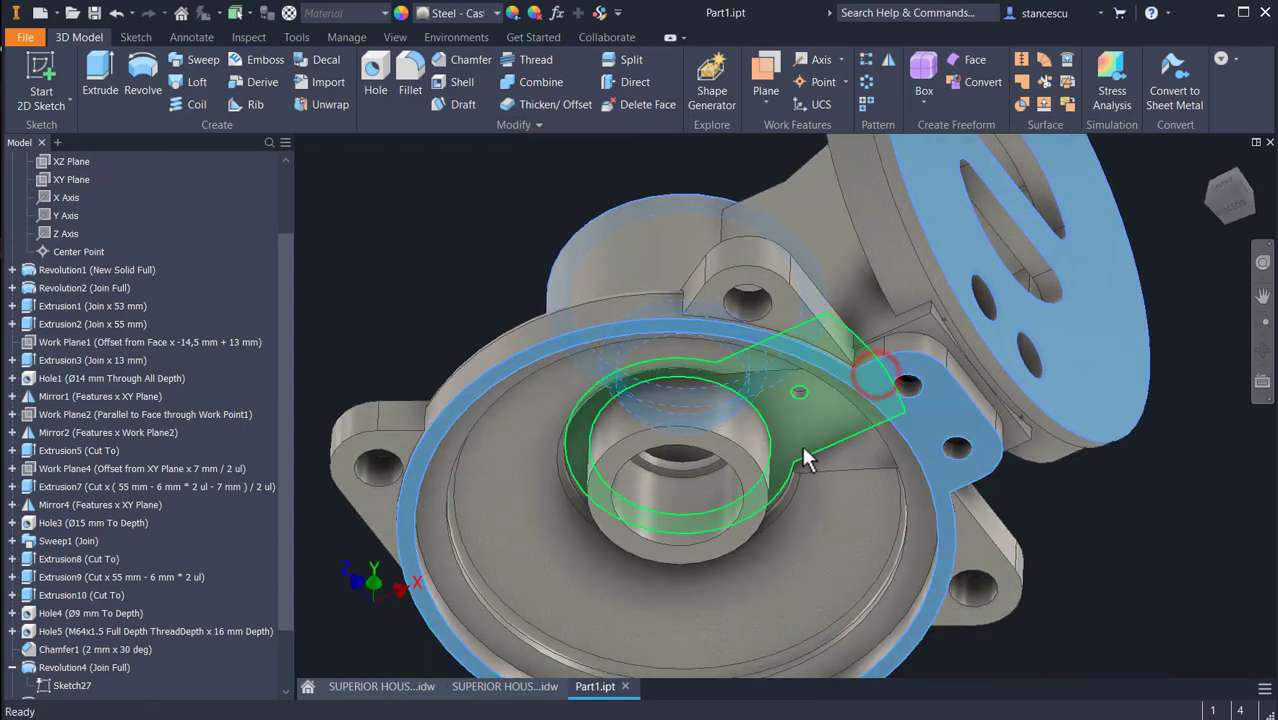
{"action": "left_click", "coordinate": [627, 419], "text": "ctrl"}
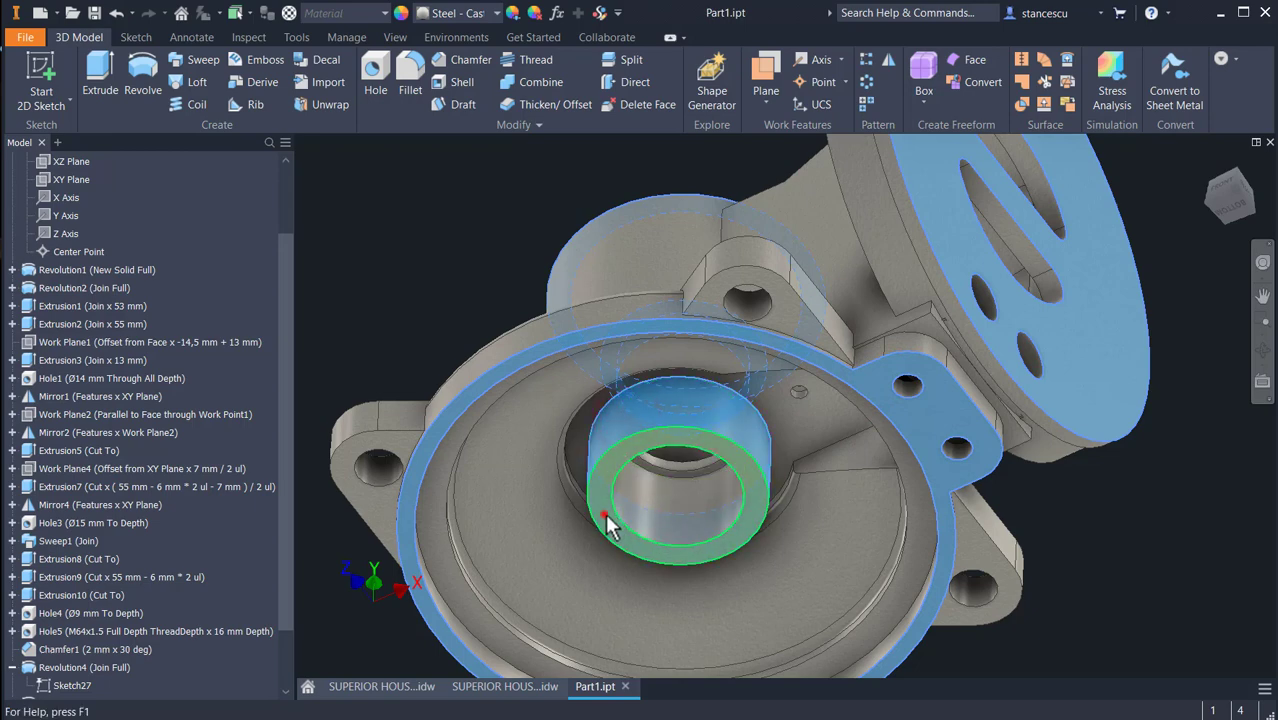
{"action": "left_click", "coordinate": [605, 515], "text": "ctrl"}
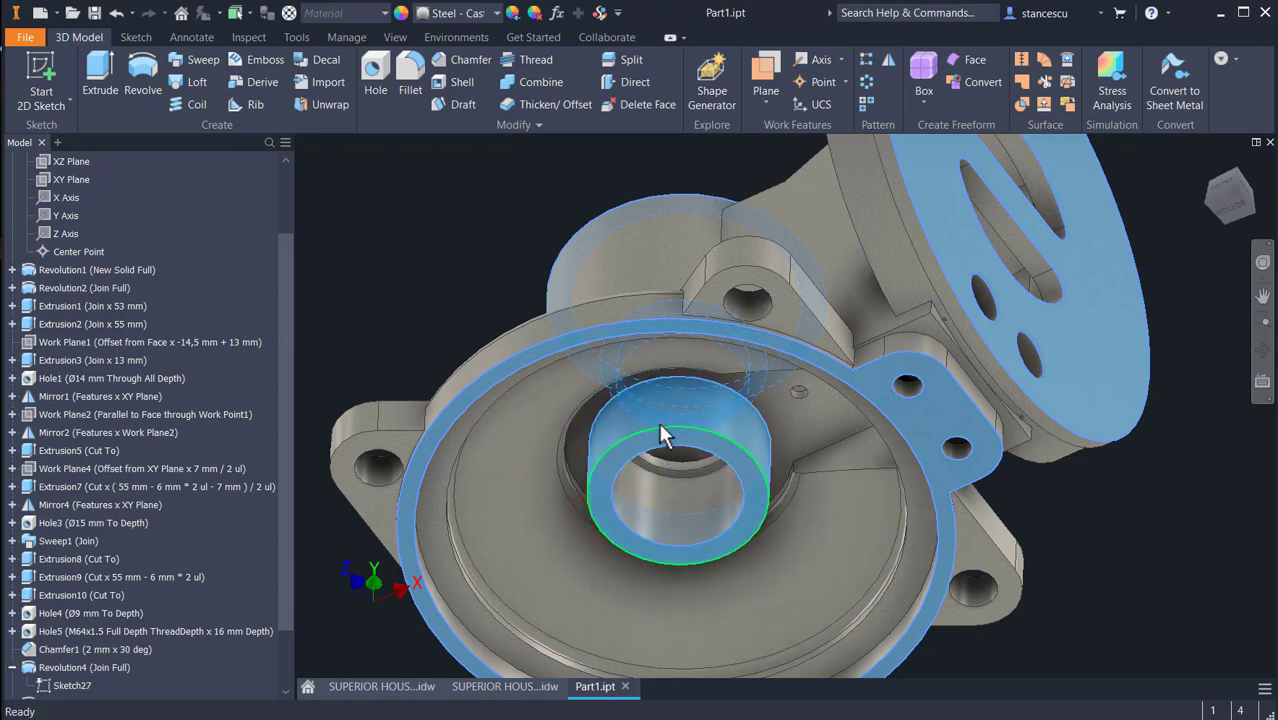
{"action": "middle_click_drag", "start_coordinate": [530, 590], "coordinate": [955, 615], "text": "shift"}
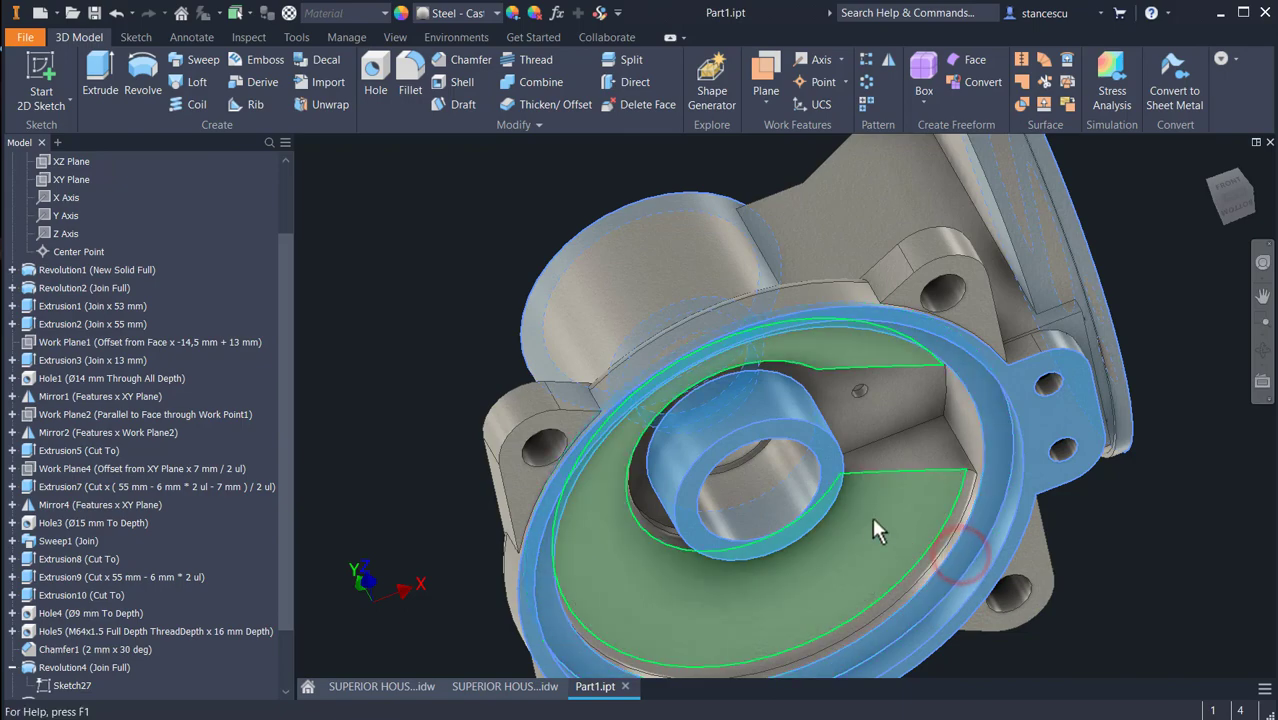
{"action": "middle_click_drag", "start_coordinate": [871, 514], "coordinate": [836, 568], "text": "shift"}
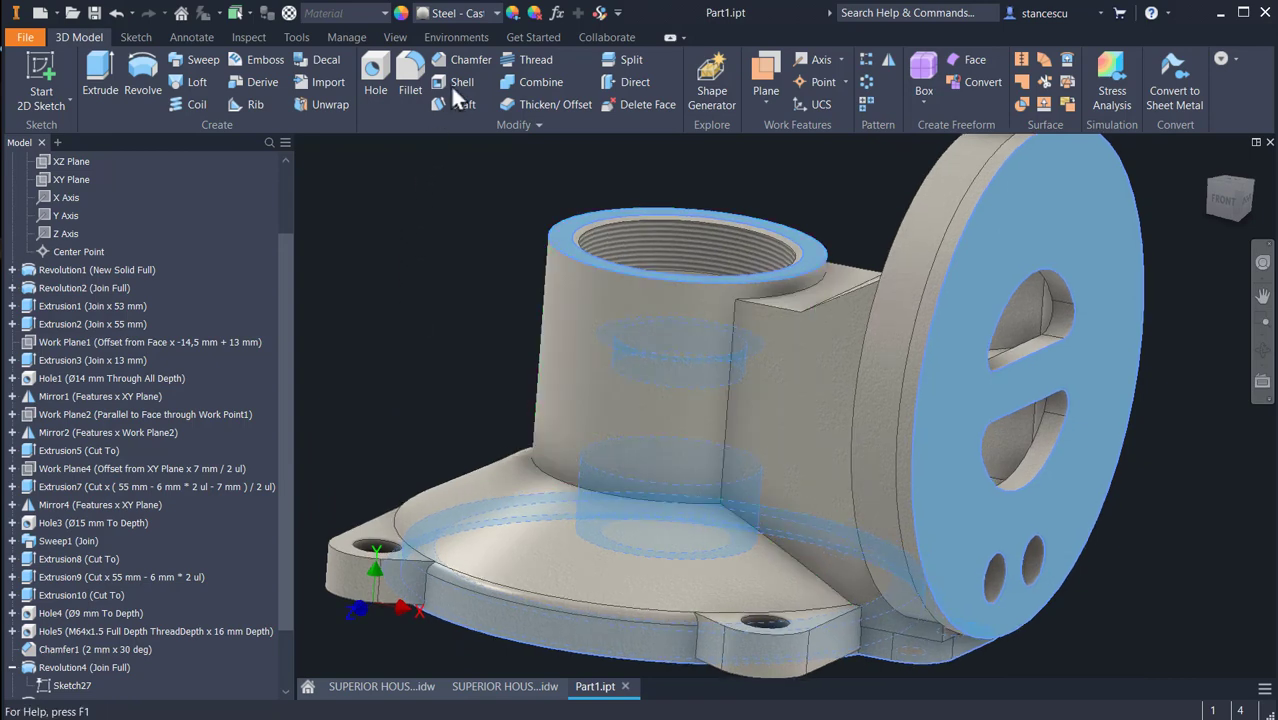
{"action": "left_click", "coordinate": [480, 20]}
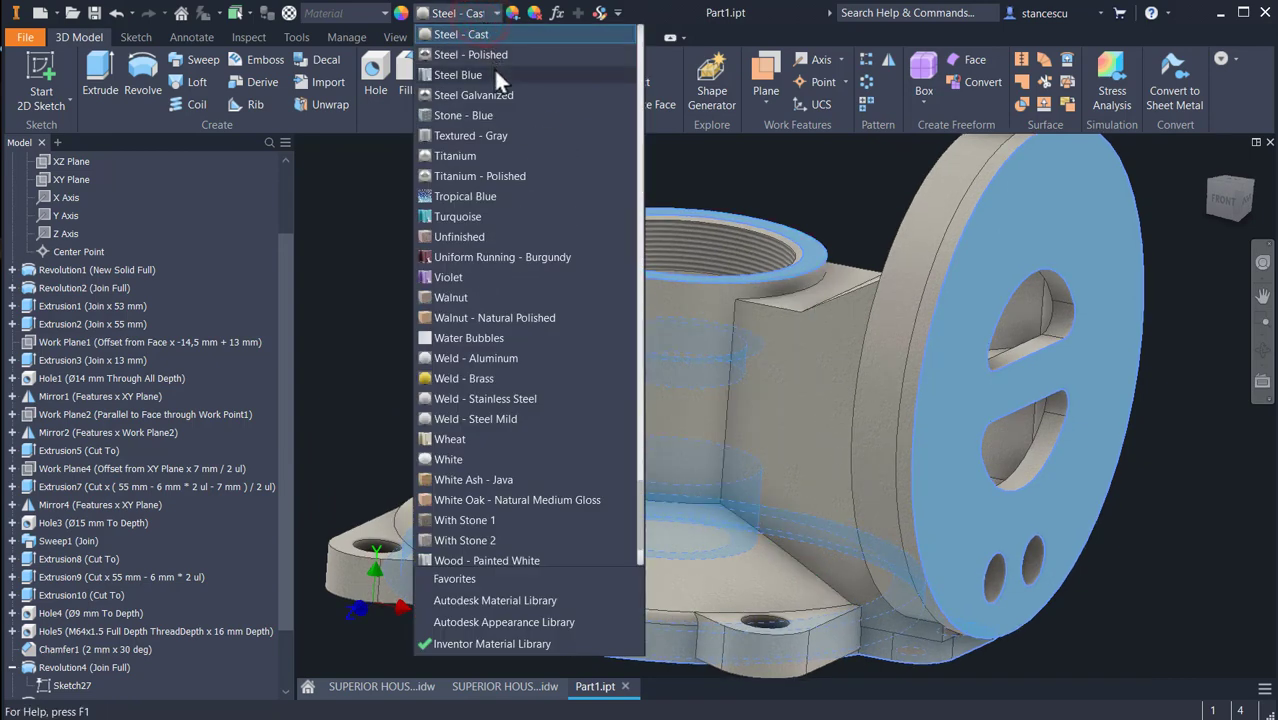
{"action": "left_click", "coordinate": [493, 57]}
{"action": "left_click", "coordinate": [460, 200]}
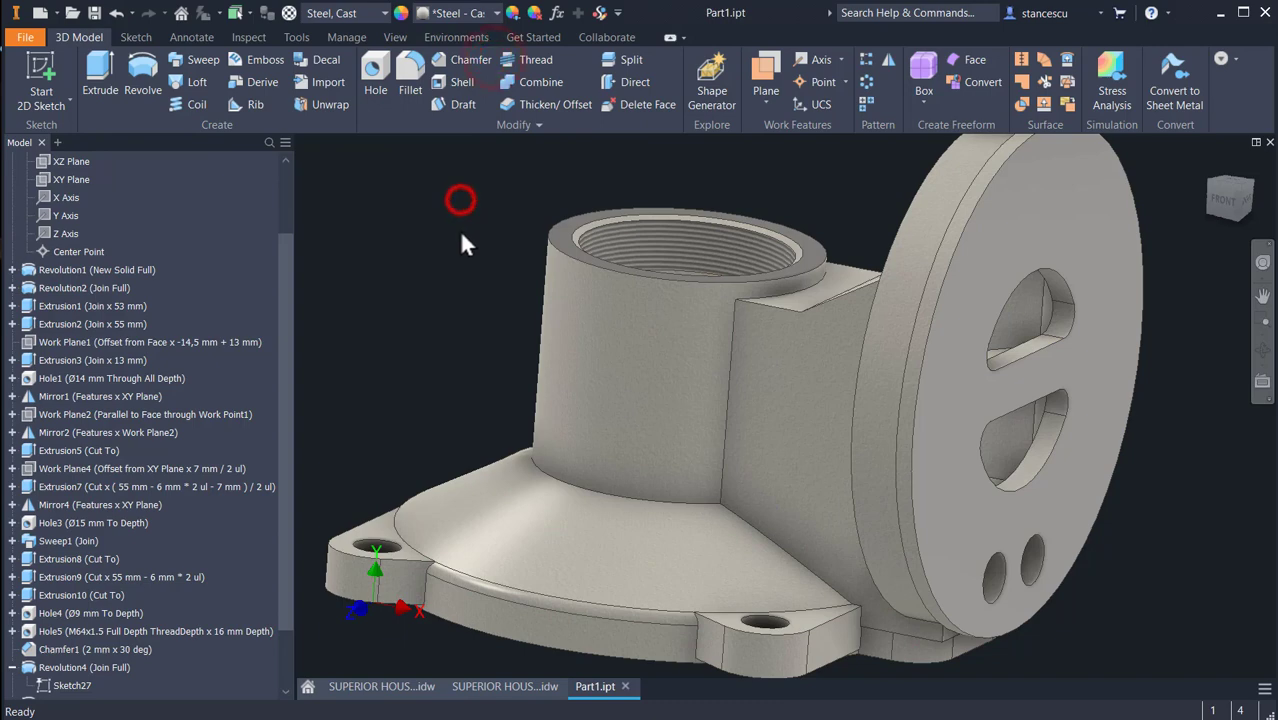
Calculate the part's physical properties in its iProperties to examine the mass, area and volume
{"action": "key", "text": "F6"}
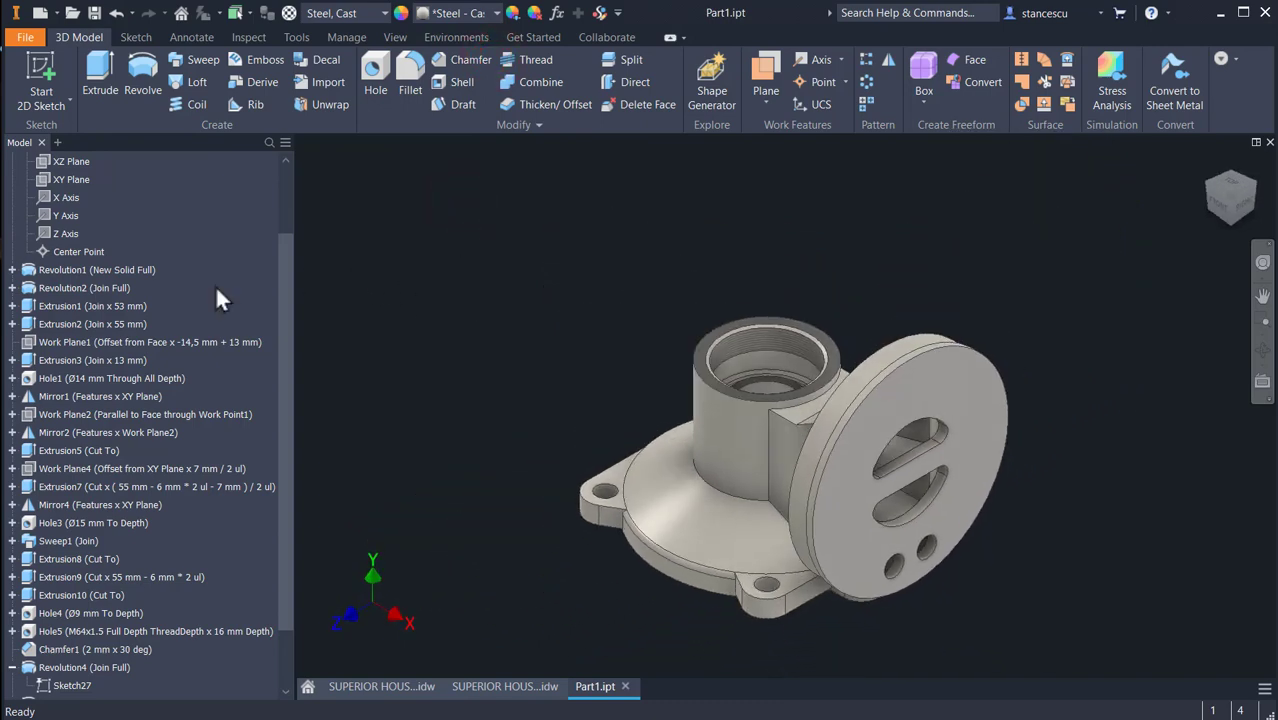
{"action": "scroll", "coordinate": [230, 255], "scroll_direction": "up", "scroll_amount": 3}
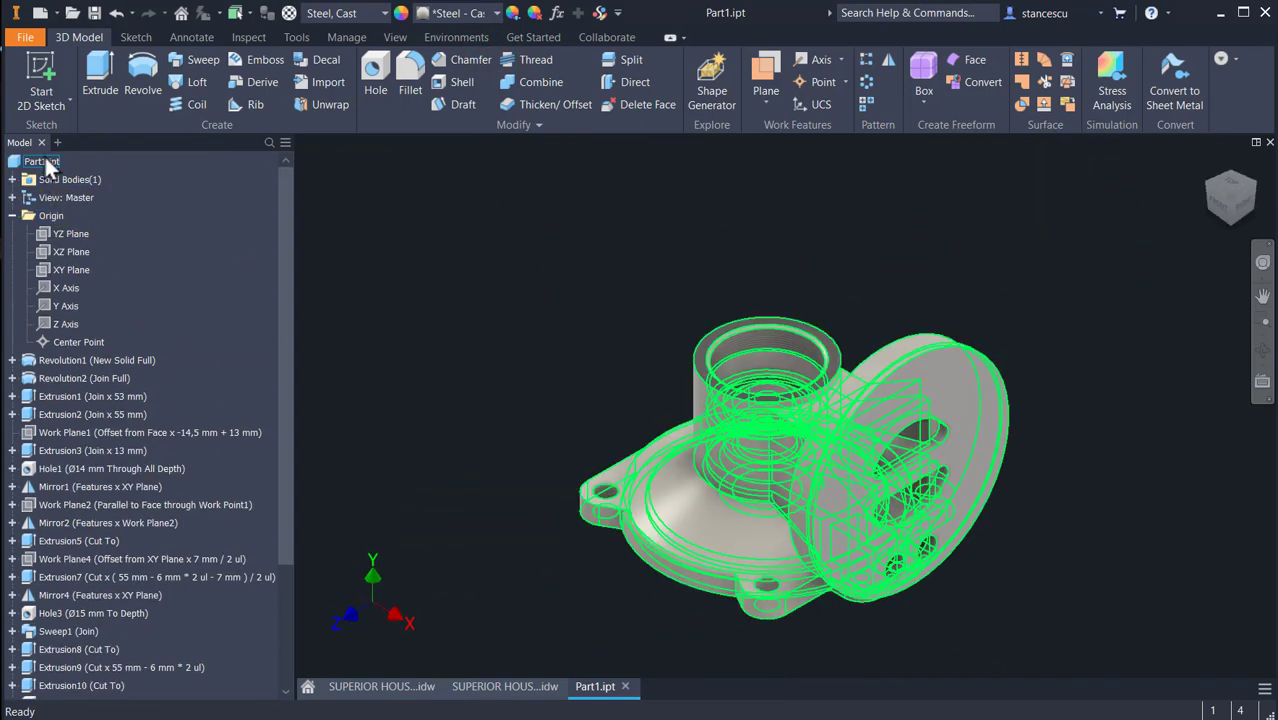
{"action": "right_click", "coordinate": [47, 163]}
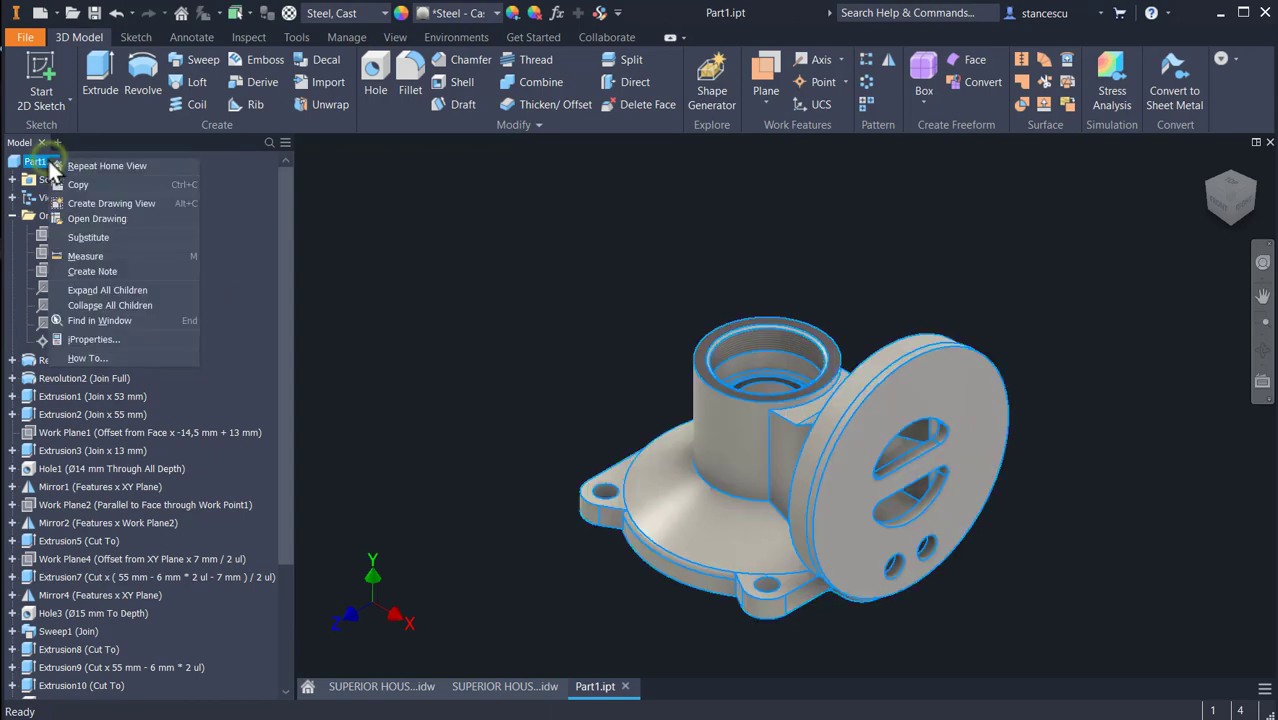
{"action": "left_click", "coordinate": [102, 330]}
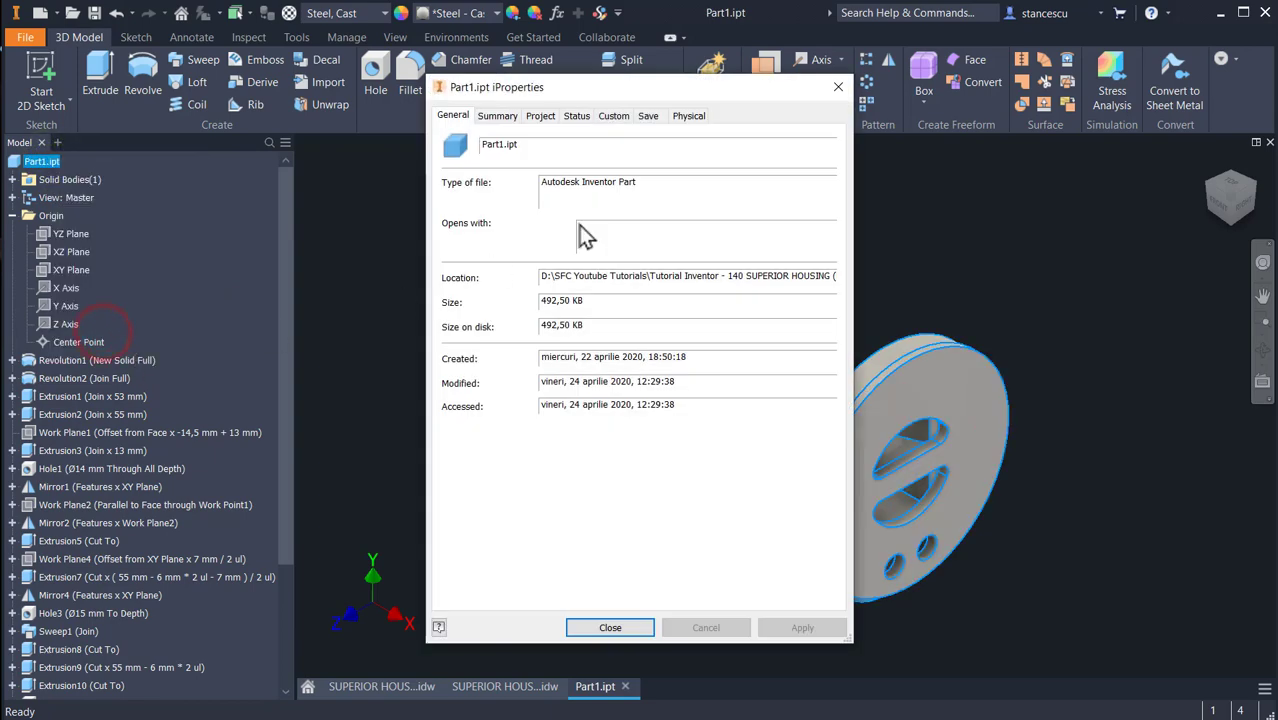
{"action": "left_click", "coordinate": [690, 116]}
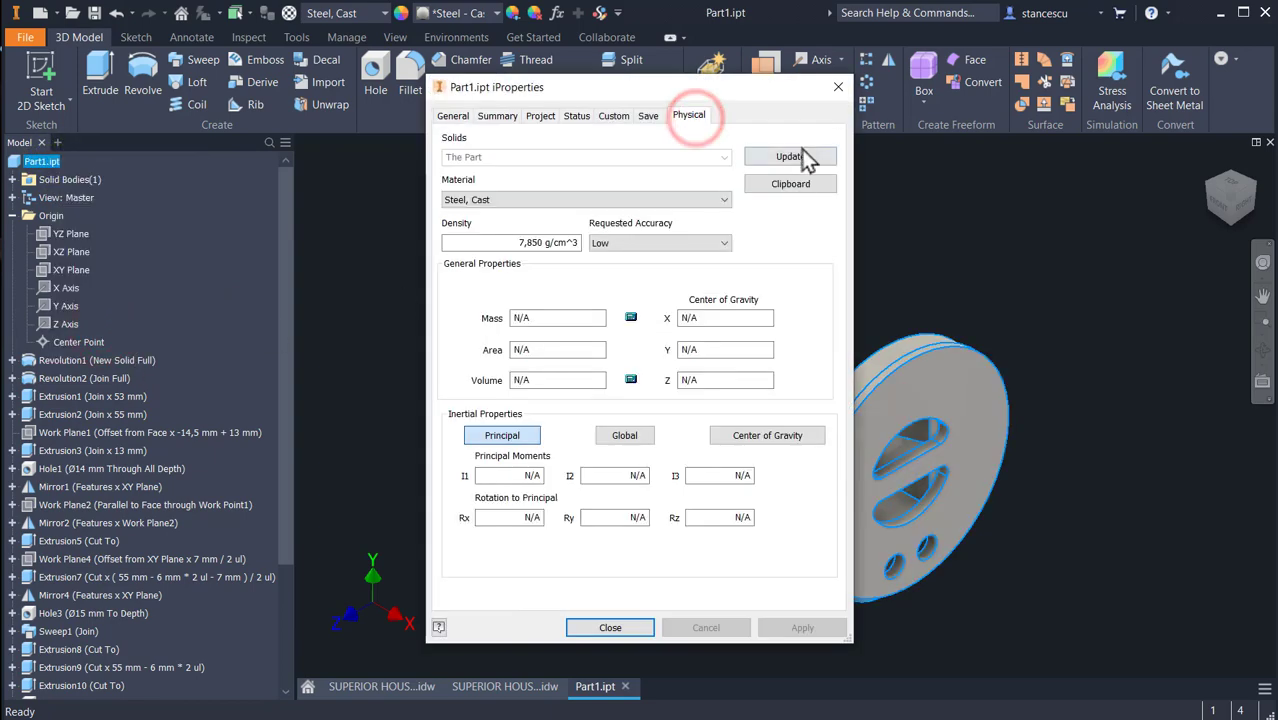
{"action": "left_click", "coordinate": [795, 155]}
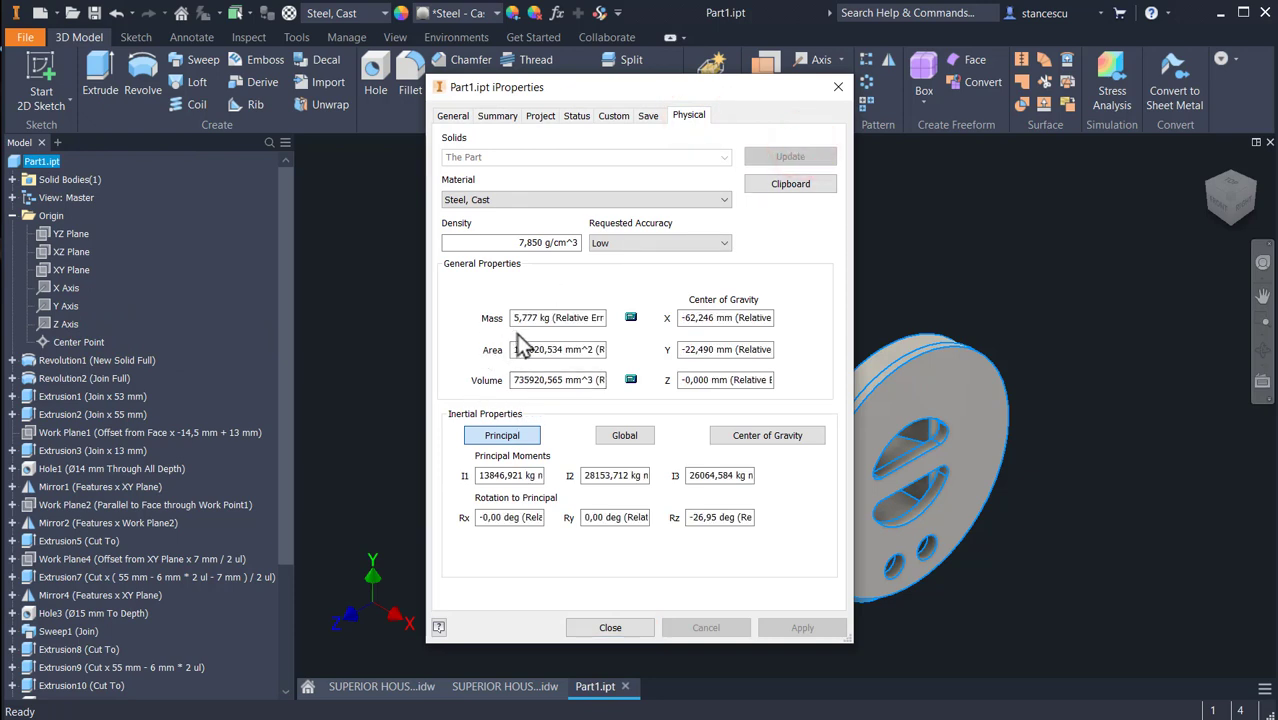
{"action": "left_click", "coordinate": [622, 627]}
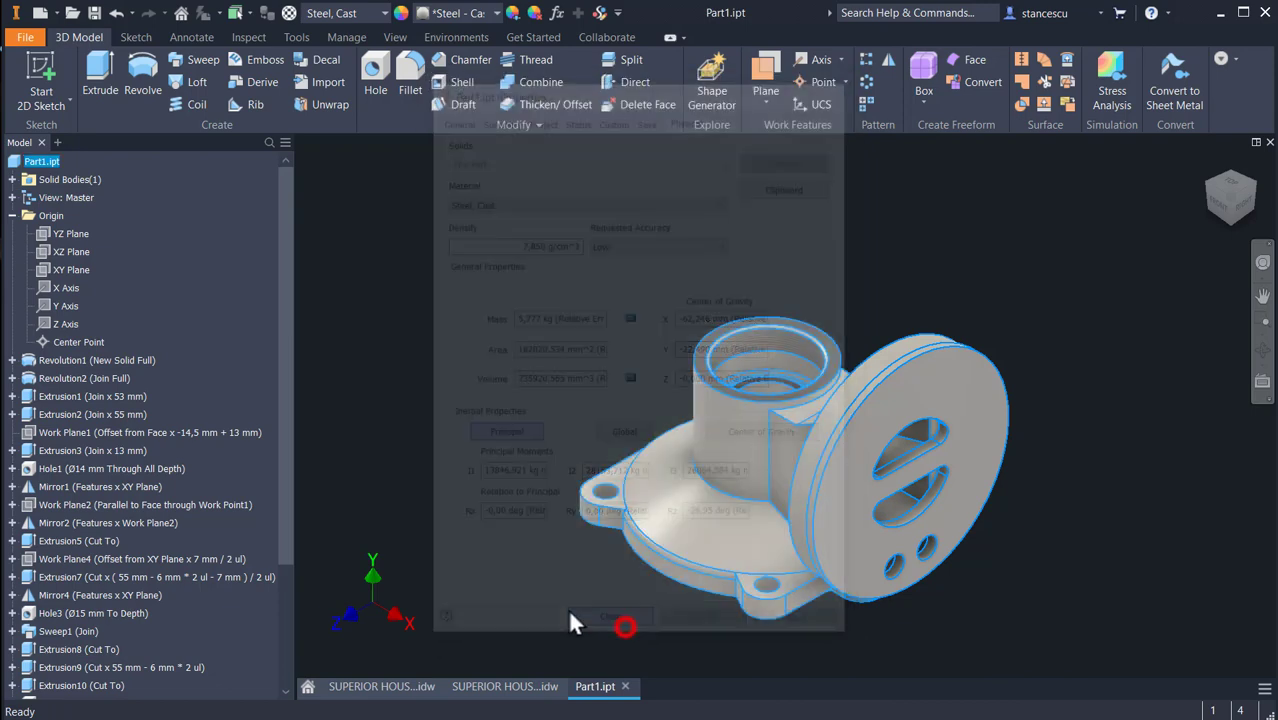
Inspect the housing's interior with a half section on the XY plane, offsetting the cut to 11 mm and about 100 mm, and cancel the section
{"action": "left_click", "coordinate": [392, 38]}
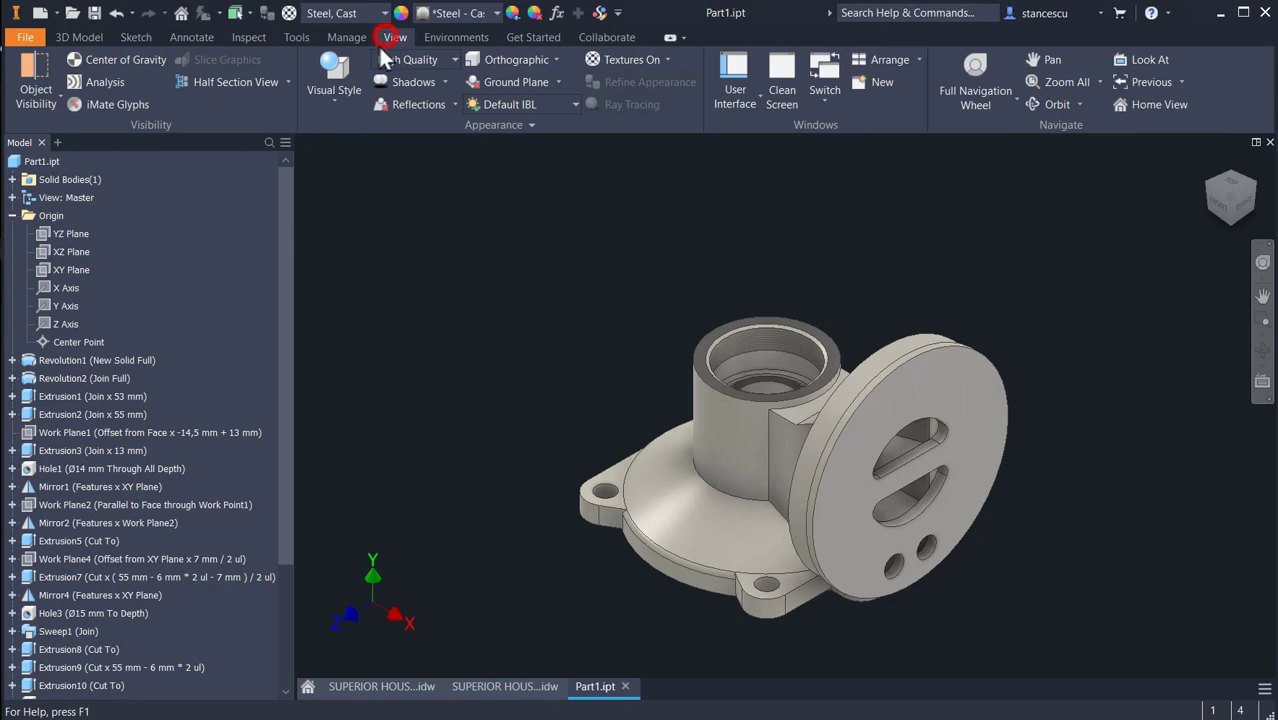
{"action": "left_click", "coordinate": [238, 84]}
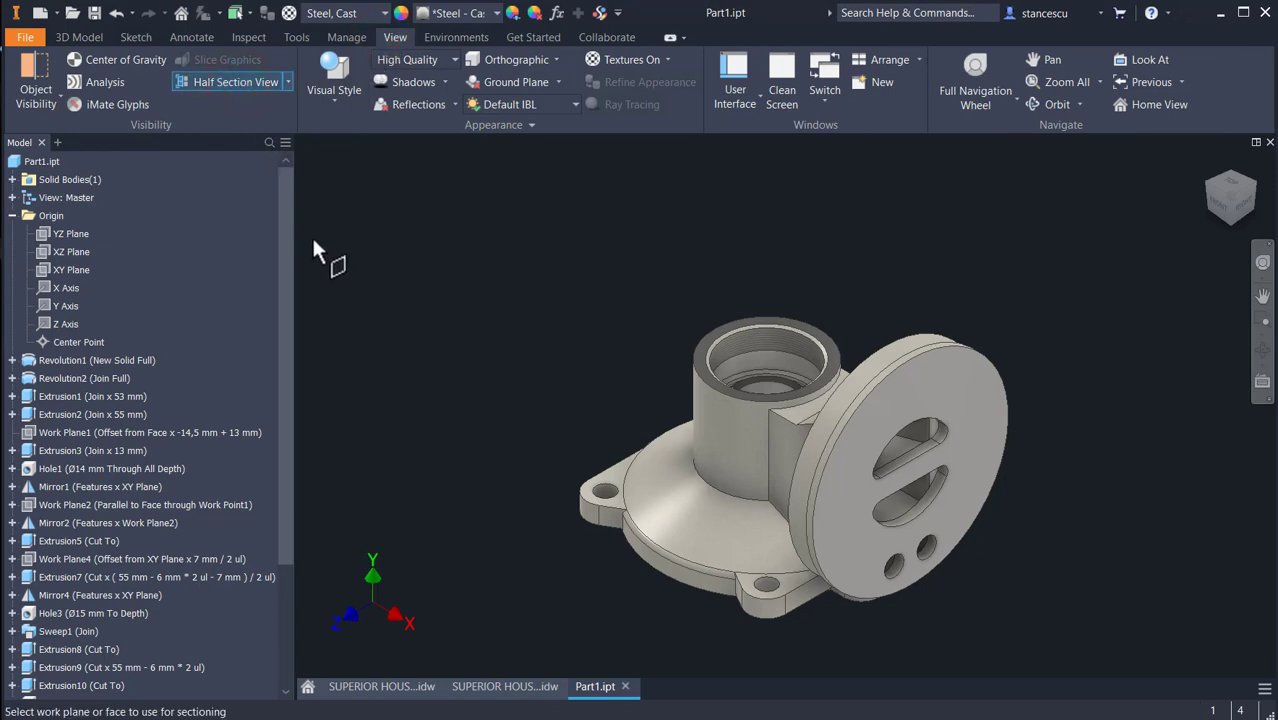
{"action": "left_click", "coordinate": [70, 270]}
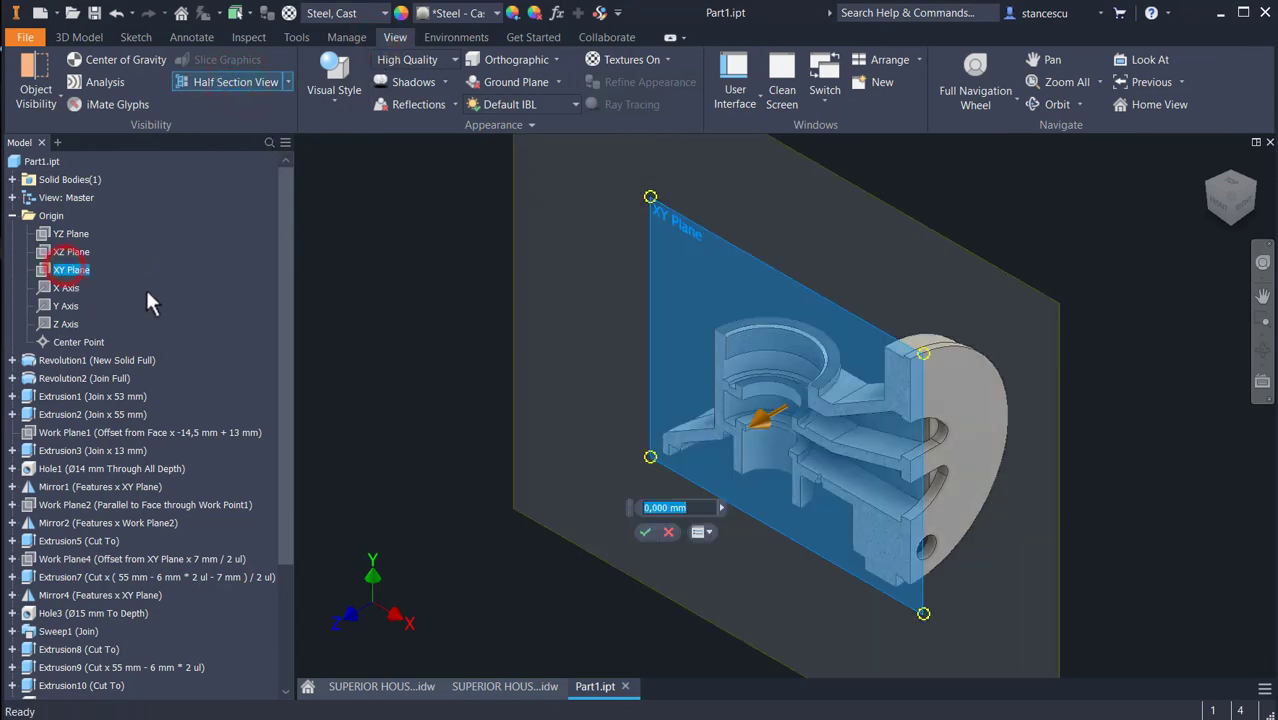
{"action": "scroll", "coordinate": [772, 445], "scroll_direction": "up", "scroll_amount": 5}
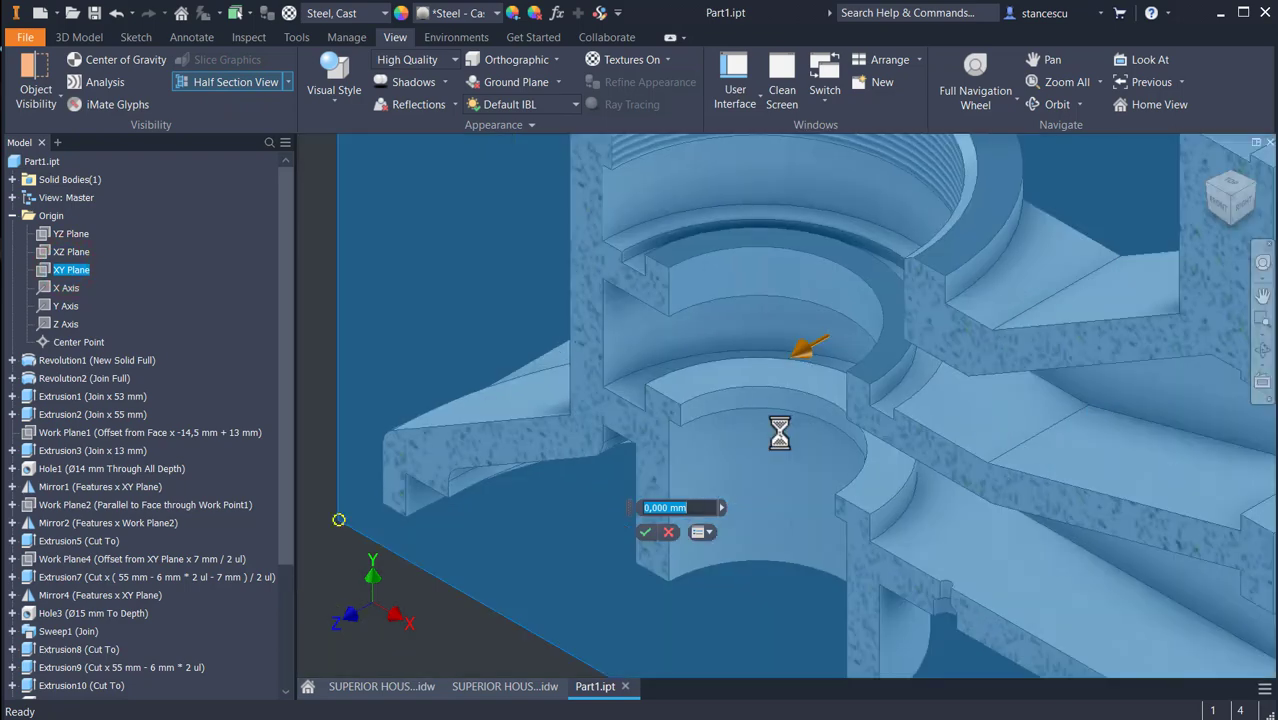
{"action": "scroll", "coordinate": [780, 435], "scroll_direction": "down", "scroll_amount": 2}
{"action": "middle_click_drag", "start_coordinate": [788, 429], "coordinate": [783, 331]}
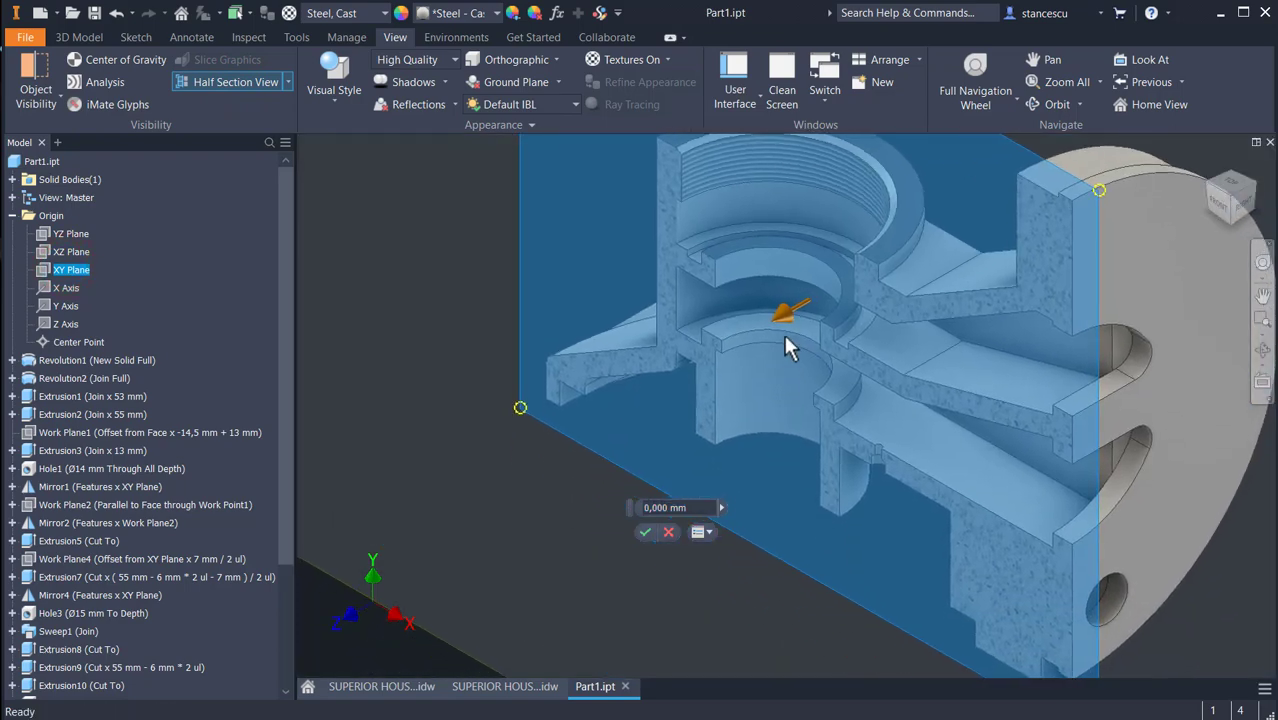
{"action": "left_click_drag", "start_coordinate": [785, 322], "coordinate": [758, 346]}
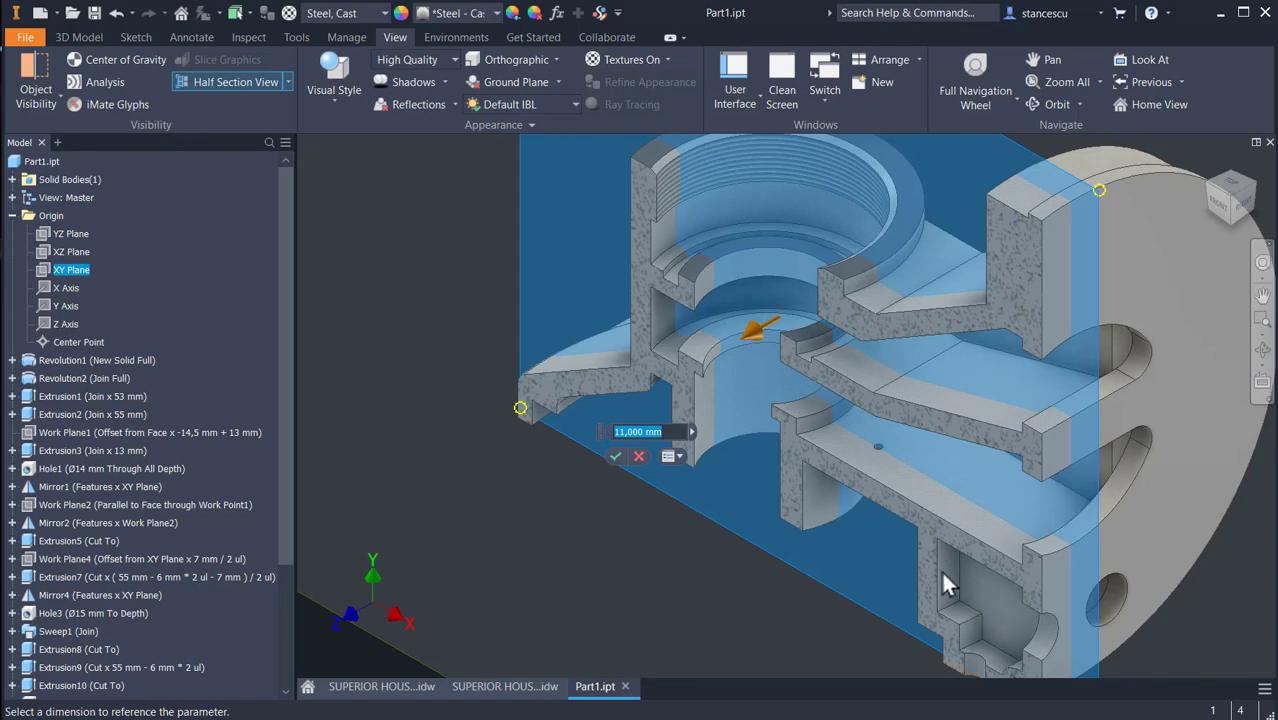
{"action": "left_click_drag", "start_coordinate": [754, 338], "coordinate": [552, 578]}
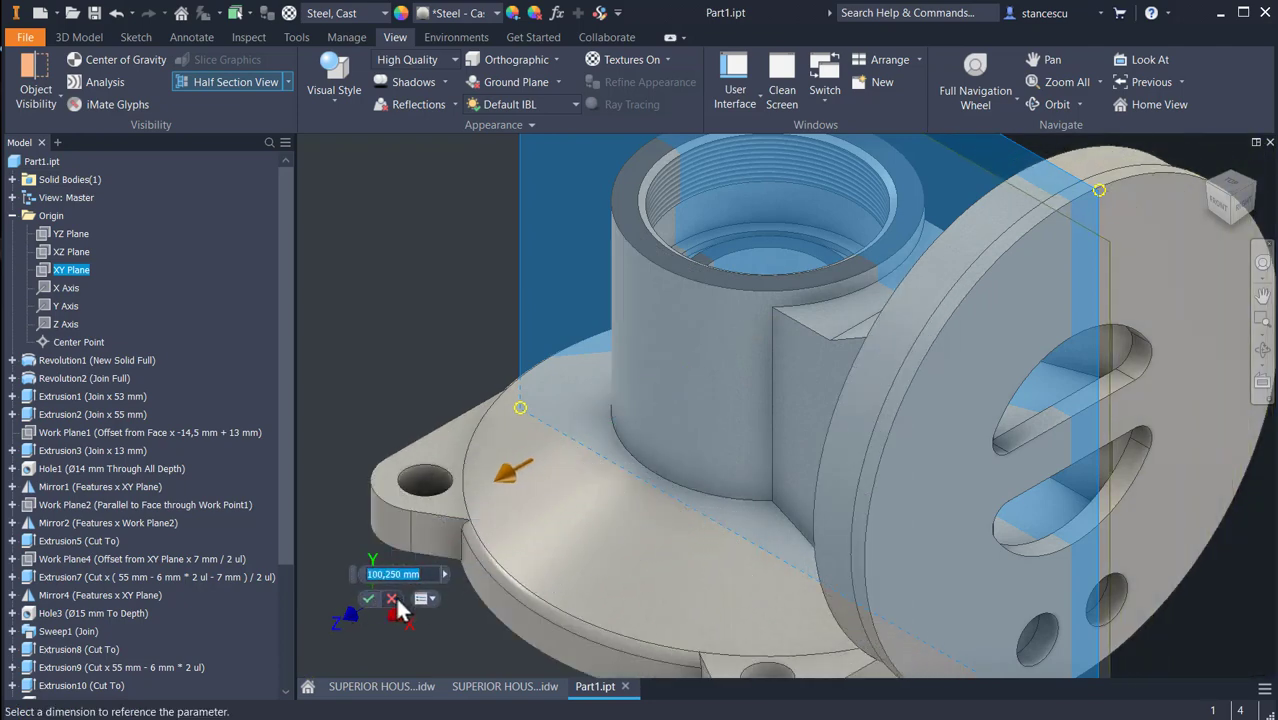
{"action": "left_click", "coordinate": [393, 600]}
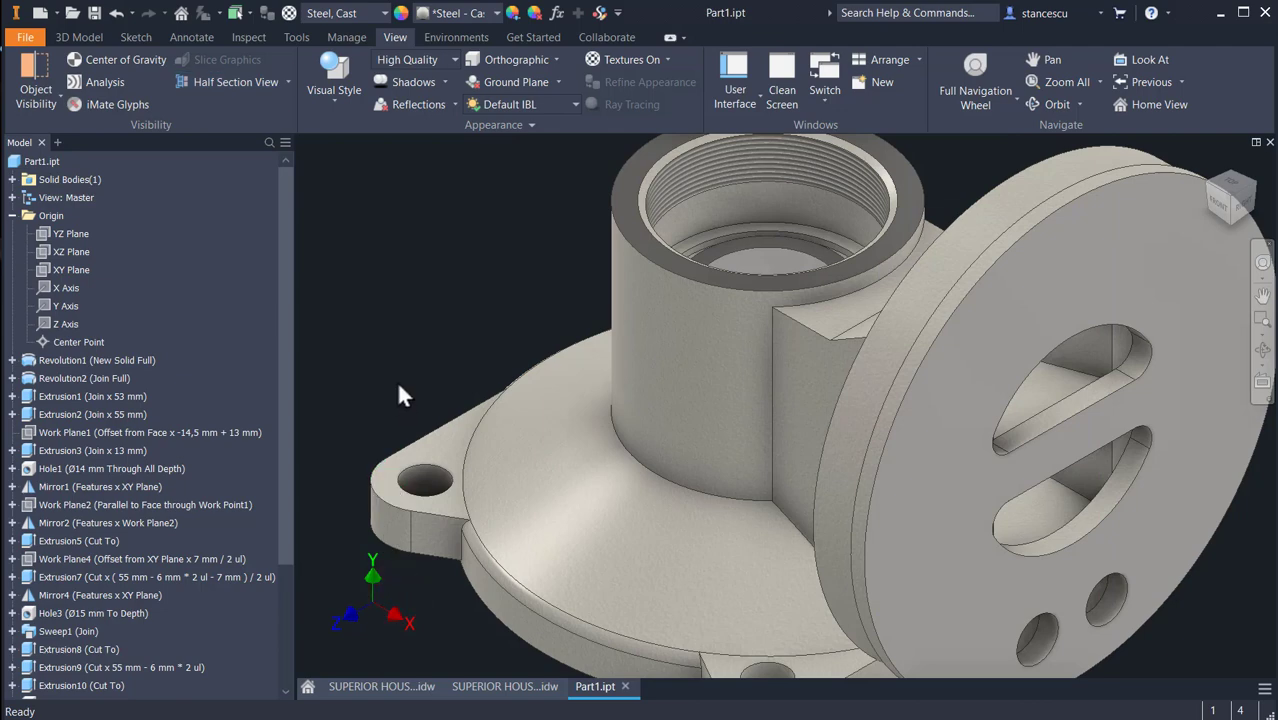
{"action": "key", "text": "F6"}
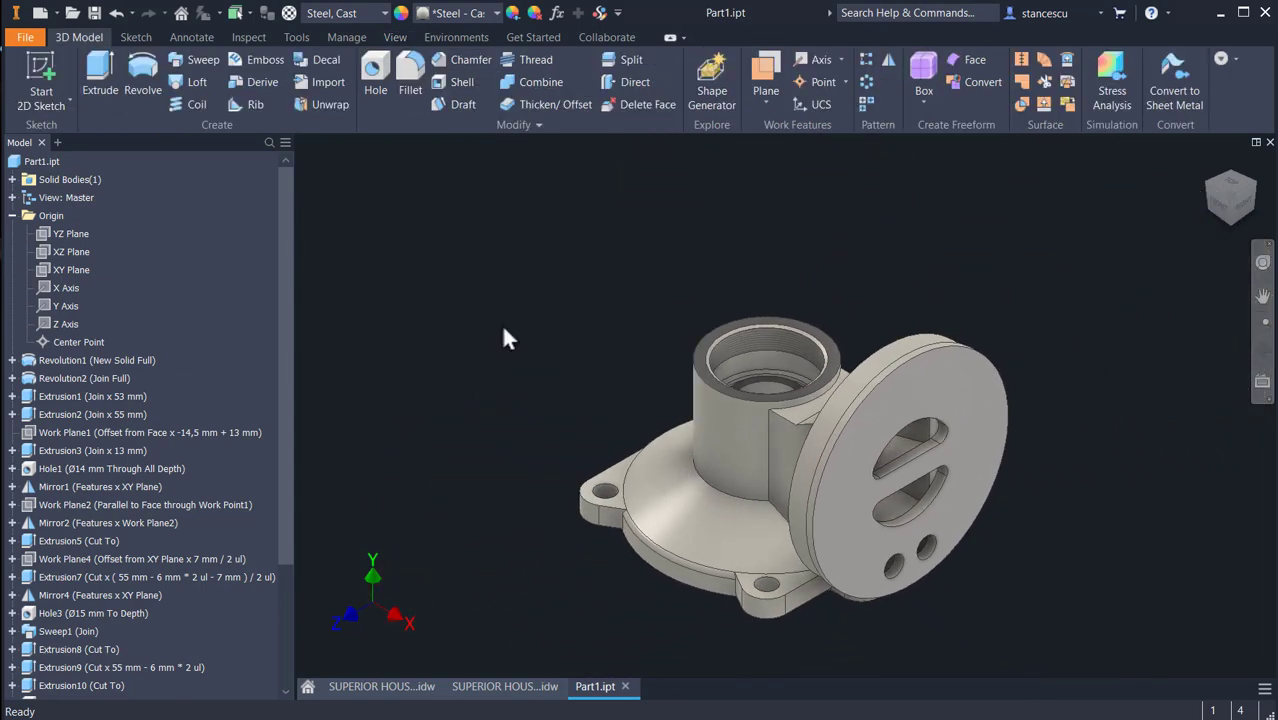